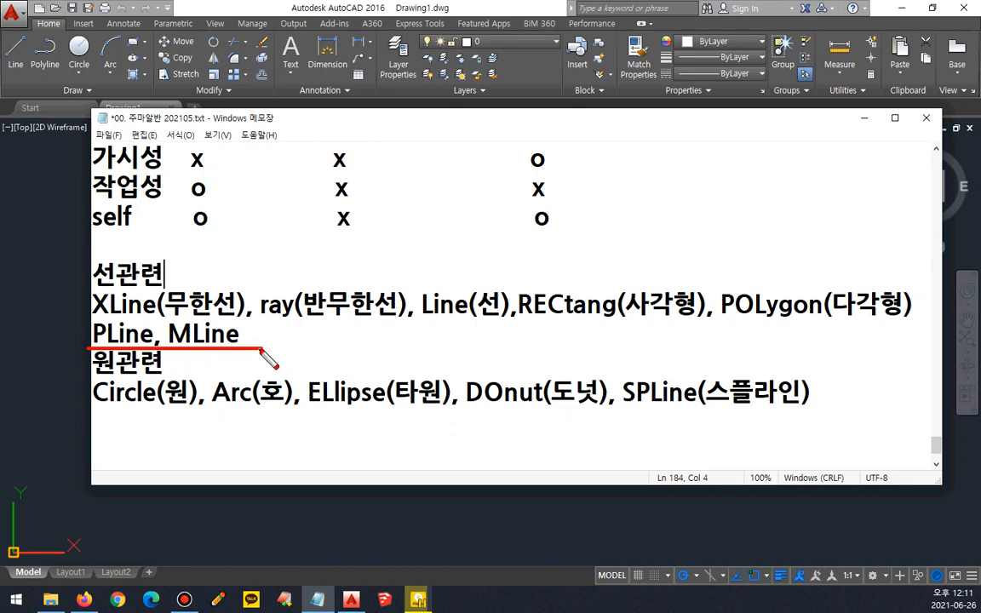
Step: Add the Korean label (폴리선) directly after PLine in the 선관련 command list
{"action": "key", "text": "Escape"}
{"action": "left_click", "coordinate": [153, 334]}
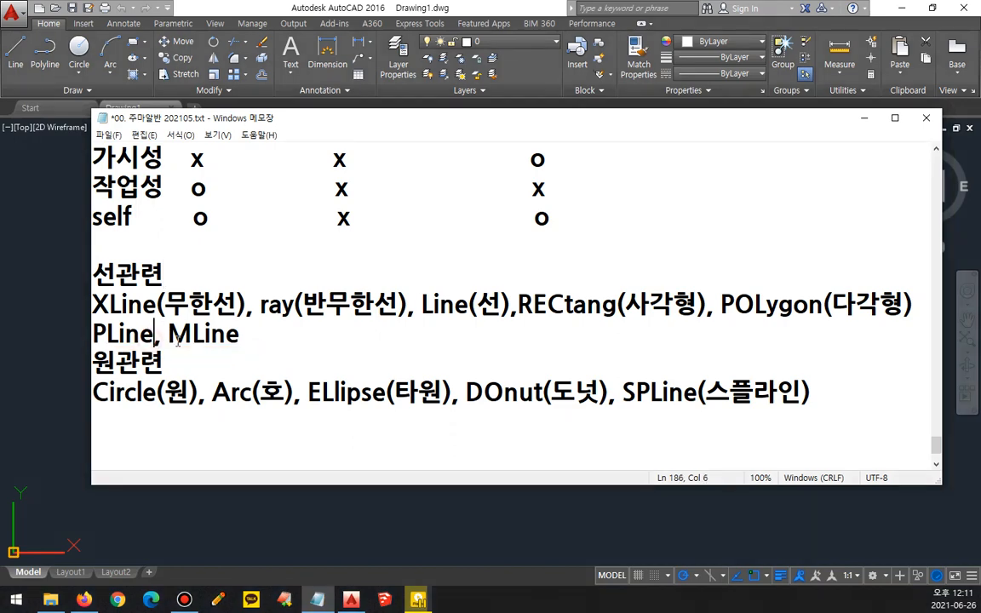
{"action": "key", "text": "ctrl+2"}
{"action": "left_click", "coordinate": [177, 341]}
{"action": "key", "text": "Left"}
{"action": "type", "text": "(vhf"}
{"action": "key", "text": "BackSpace"}
{"action": "key", "text": "BackSpace"}
{"action": "key", "text": "BackSpace"}
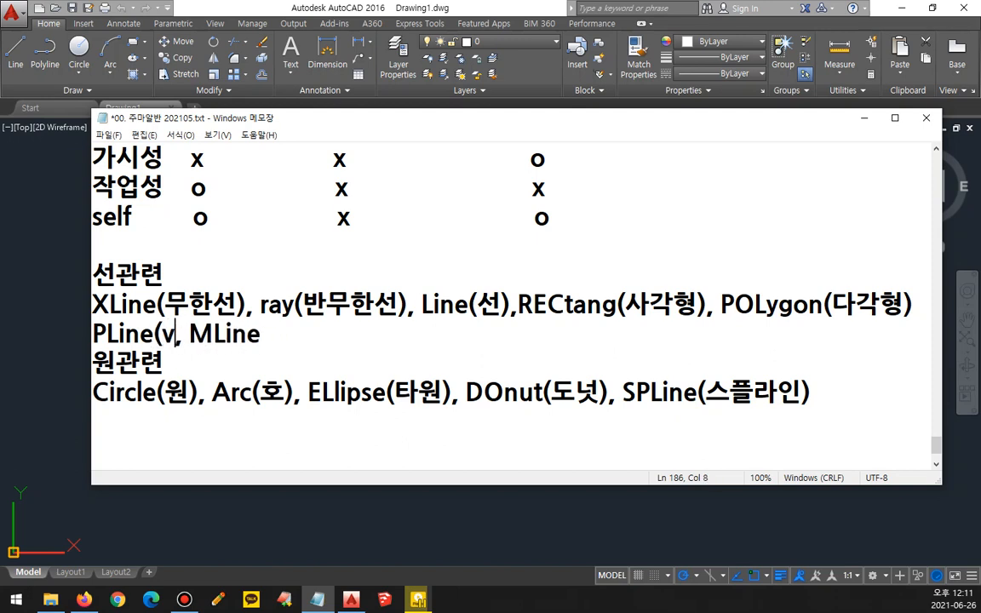
{"action": "type", "text": "폴리선)"}
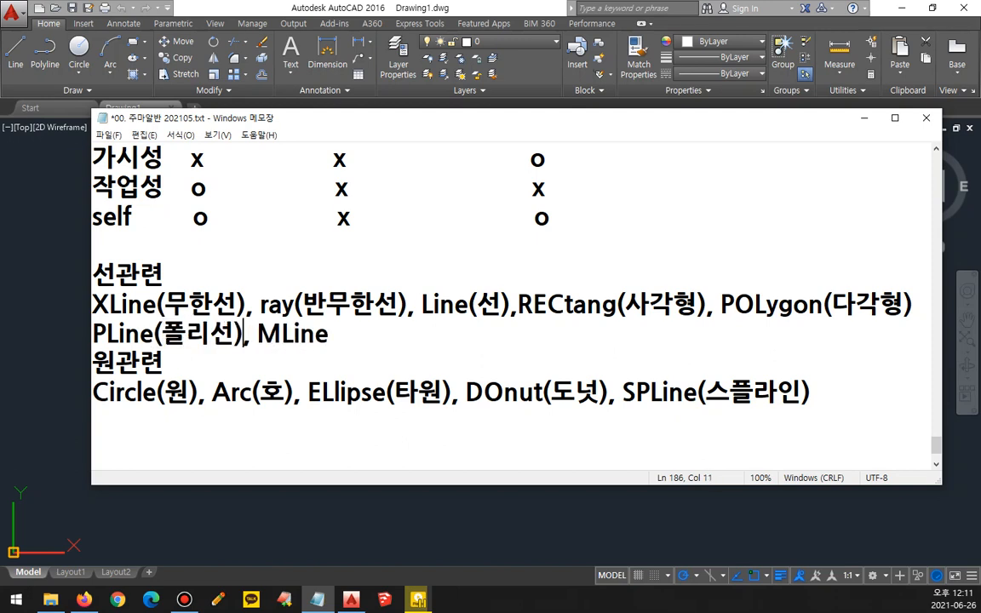
Step: Add the Korean label (다중선) after MLine at the end of the same line
{"action": "key", "text": "End"}
{"action": "type", "text": "("}
{"action": "type", "text": "다중선"}
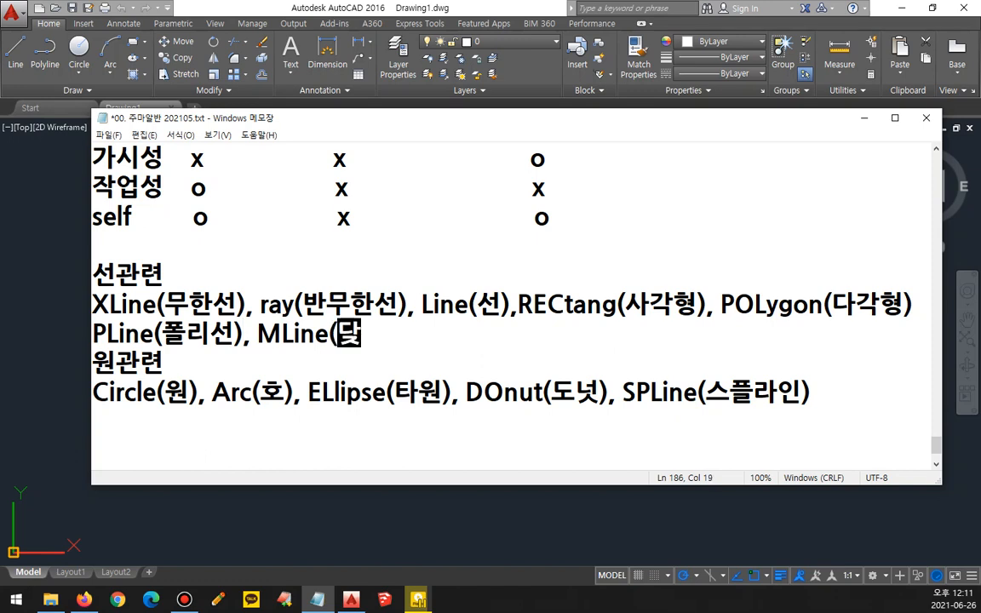
{"action": "type", "text": ")"}
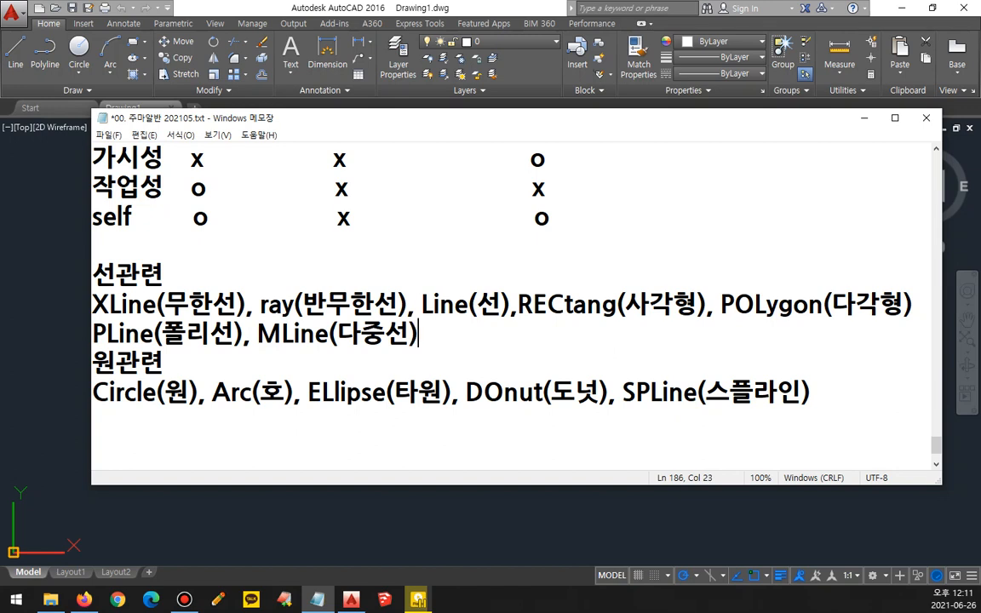
{"action": "left_click_drag", "start_coordinate": [93, 315], "coordinate": [393, 309]}
{"action": "left_click_drag", "start_coordinate": [537, 322], "coordinate": [890, 321]}
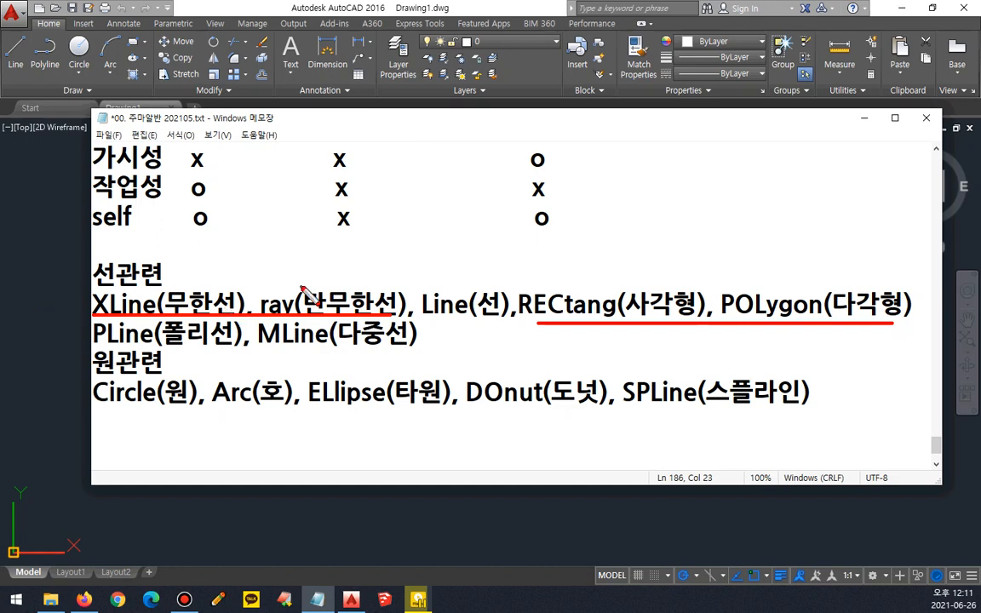
{"action": "left_click_drag", "start_coordinate": [295, 276], "coordinate": [323, 269]}
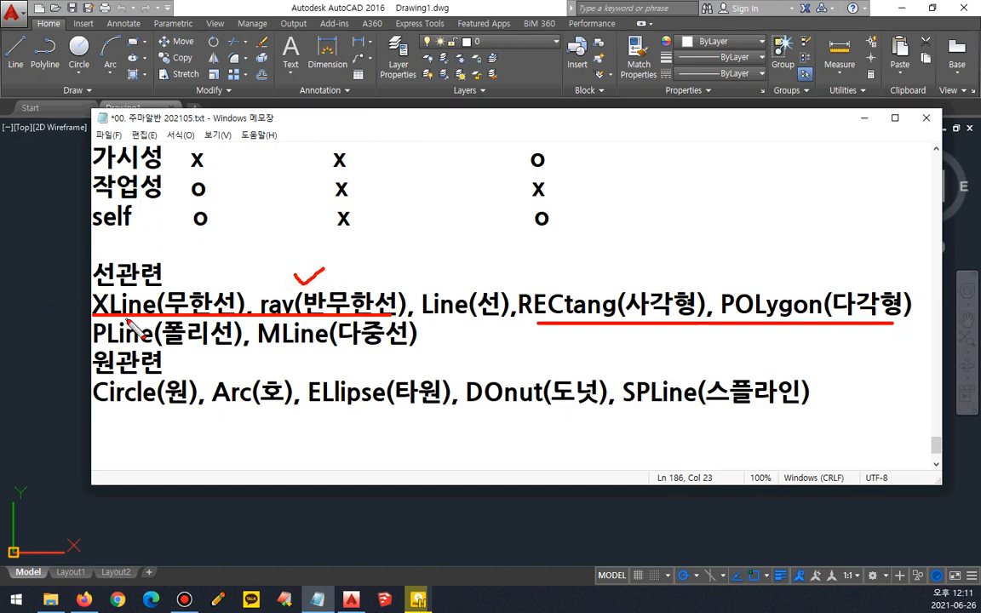
{"action": "mouse_move", "coordinate": [113, 290]}
{"action": "left_mouse_down"}
{"action": "mouse_move", "coordinate": [117, 280]}
{"action": "mouse_move", "coordinate": [231, 288]}
{"action": "mouse_move", "coordinate": [120, 320]}
{"action": "left_mouse_up"}
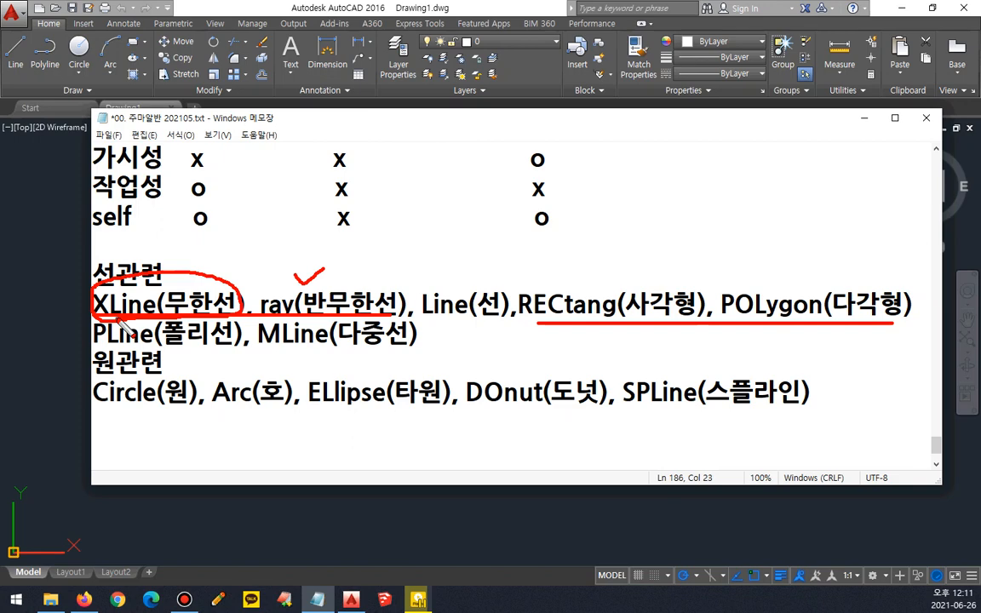
{"action": "key", "text": "Escape"}
Step: Switch to AutoCAD and start a construction line, placing its root point near the middle of the empty drawing area
{"action": "left_click", "coordinate": [288, 5]}
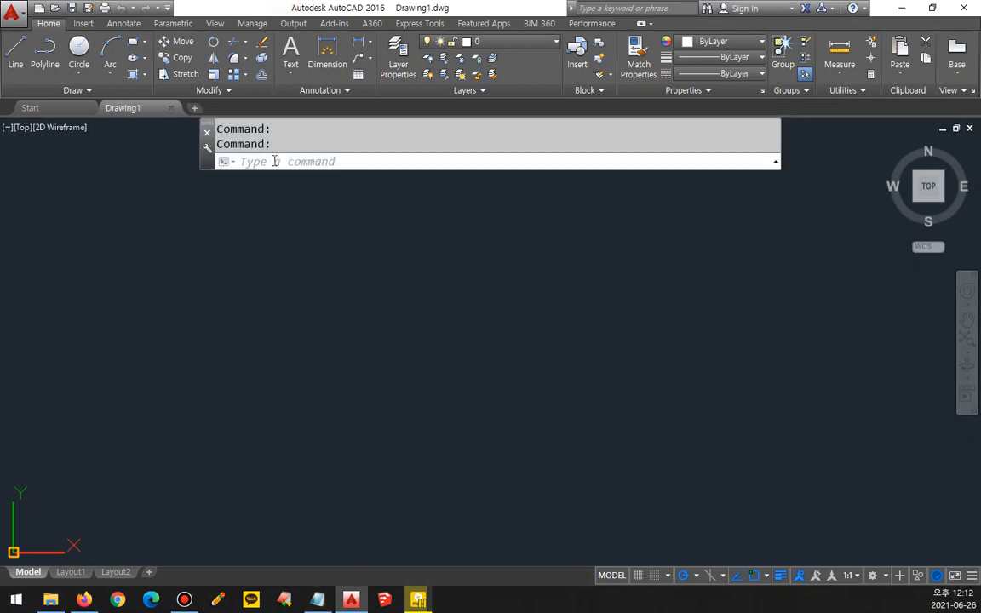
{"action": "left_click", "coordinate": [274, 159]}
{"action": "type", "text": "x"}
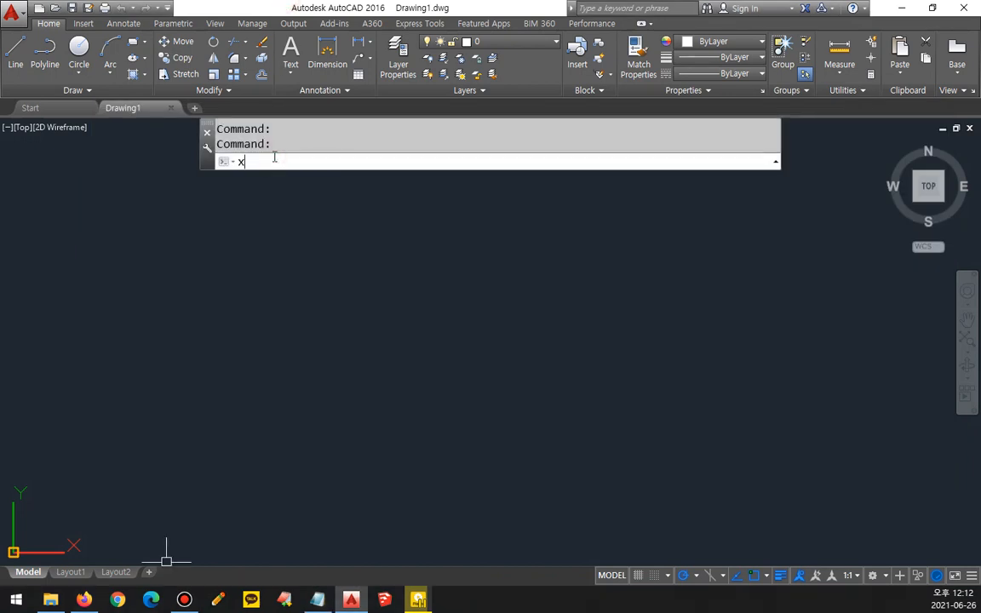
{"action": "type", "text": "l"}
{"action": "key", "text": "Return"}
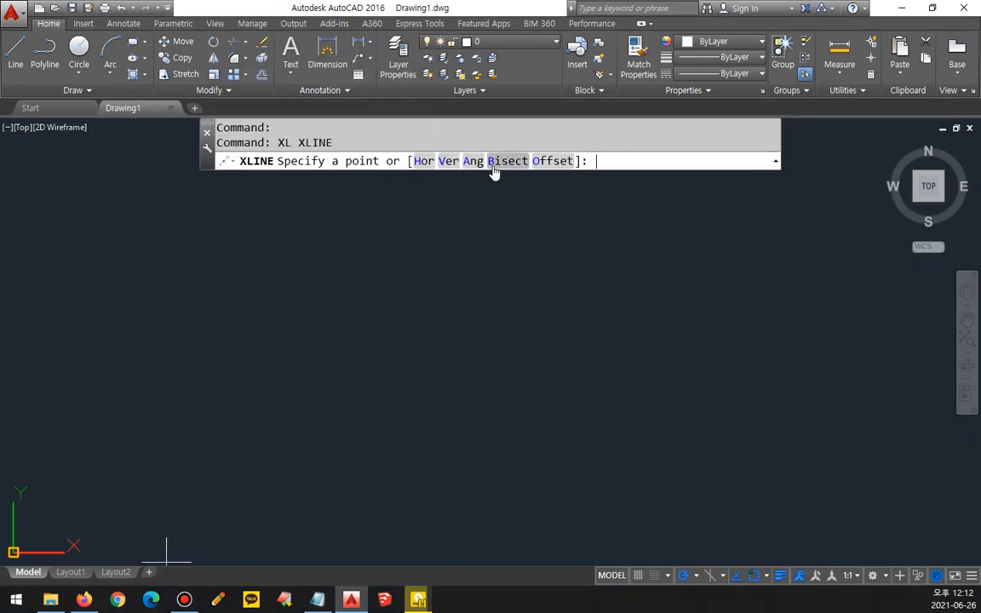
{"action": "key", "text": "ctrl+2"}
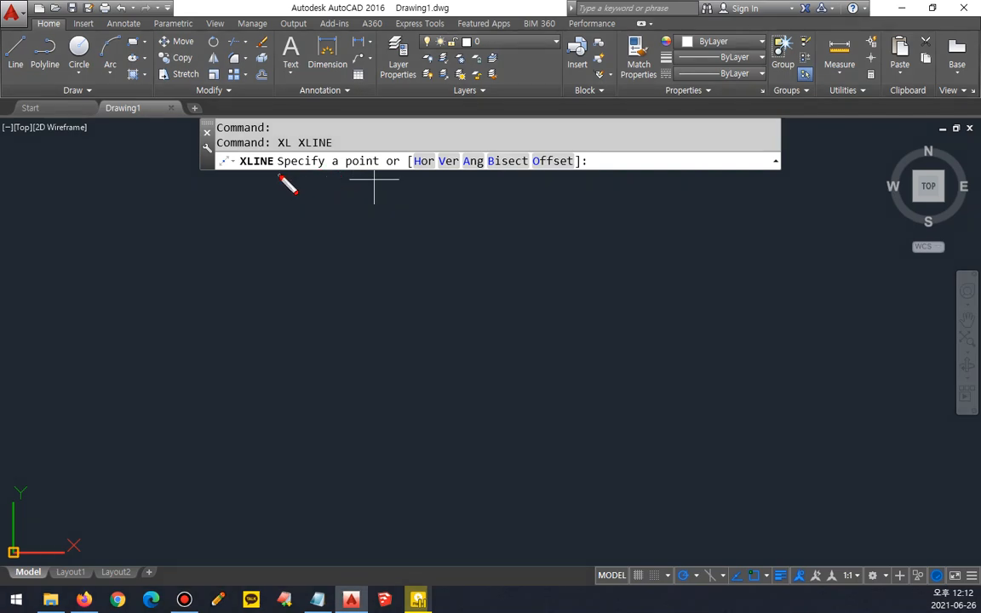
{"action": "left_click_drag", "start_coordinate": [280, 176], "coordinate": [374, 177]}
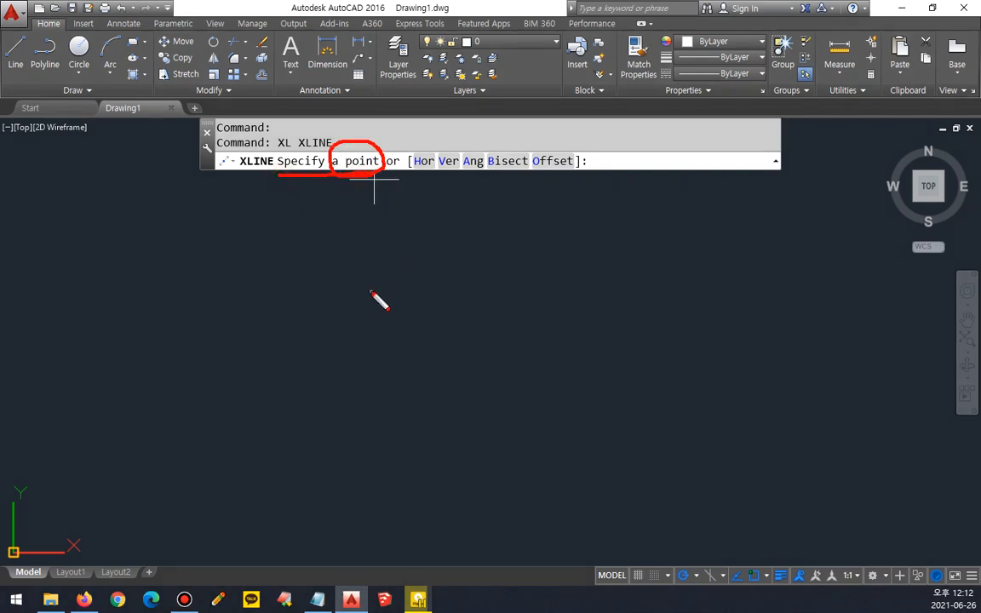
{"action": "key", "text": "Escape"}
{"action": "left_click", "coordinate": [390, 317]}
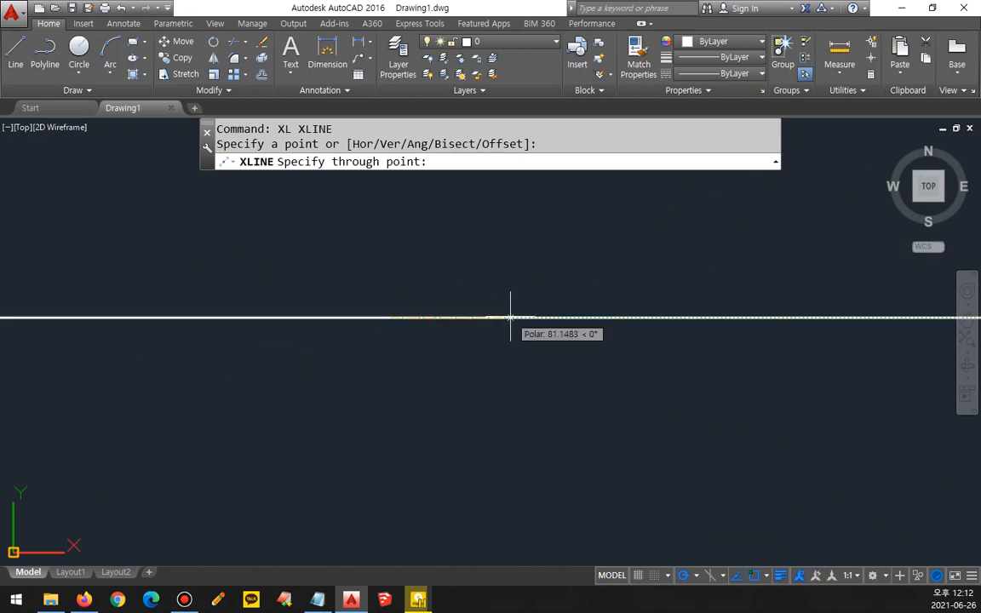
{"action": "key", "text": "ctrl+2"}
{"action": "left_click_drag", "start_coordinate": [390, 338], "coordinate": [406, 345]}
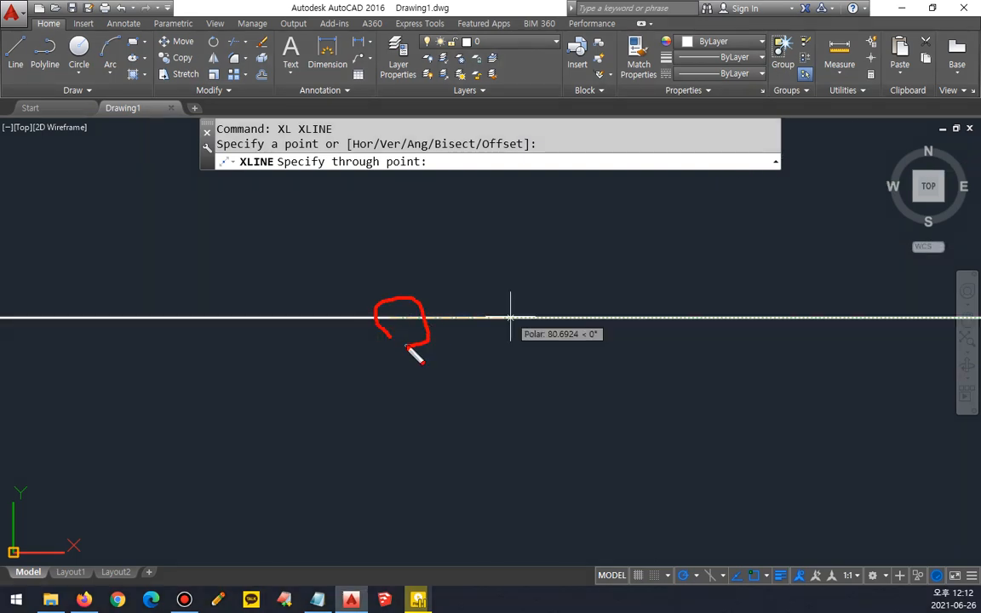
{"action": "mouse_move", "coordinate": [324, 306]}
{"action": "left_mouse_down"}
{"action": "mouse_move", "coordinate": [248, 306]}
{"action": "mouse_move", "coordinate": [273, 324]}
{"action": "left_mouse_up"}
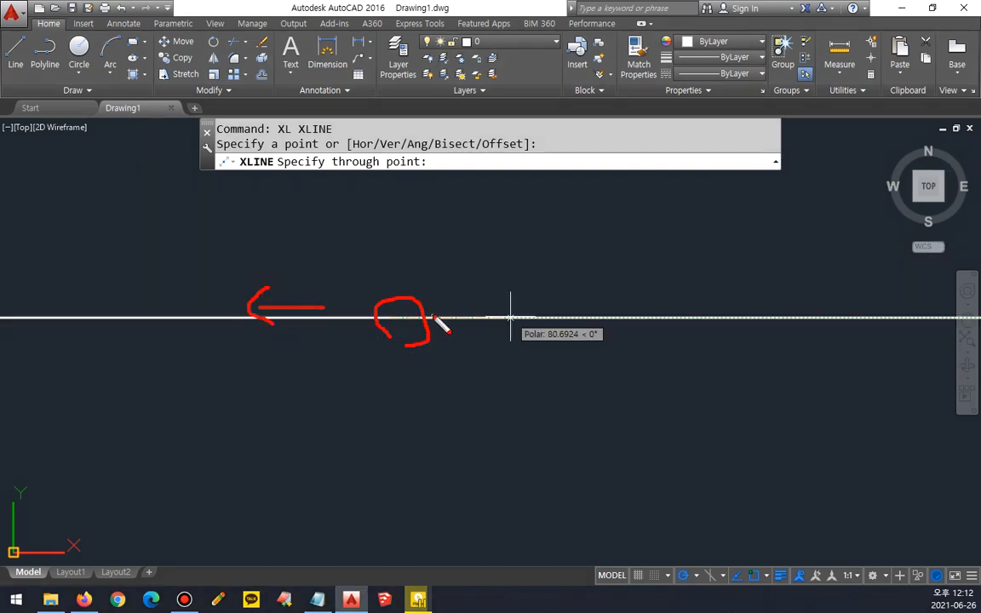
{"action": "mouse_move", "coordinate": [445, 303]}
{"action": "left_mouse_down"}
{"action": "mouse_move", "coordinate": [512, 302]}
{"action": "mouse_move", "coordinate": [533, 315]}
{"action": "mouse_move", "coordinate": [510, 325]}
{"action": "left_mouse_up"}
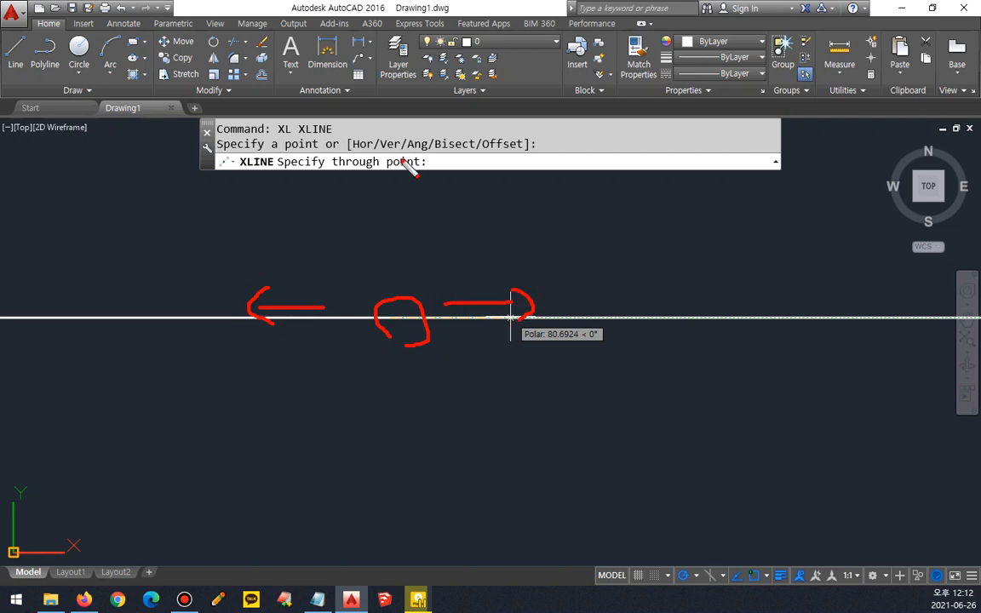
{"action": "left_click_drag", "start_coordinate": [410, 178], "coordinate": [338, 177]}
{"action": "key", "text": "Escape"}
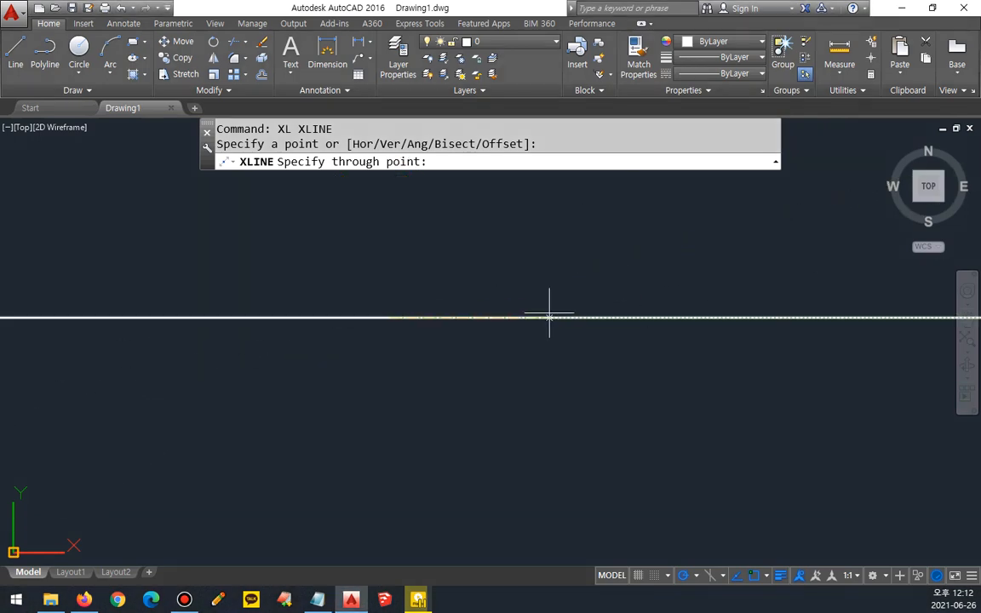
Step: Draw six construction lines through the root point at 0°, 30°, 60°, 90°, 120° and 150°, then finish the command
{"action": "left_click", "coordinate": [571, 317]}
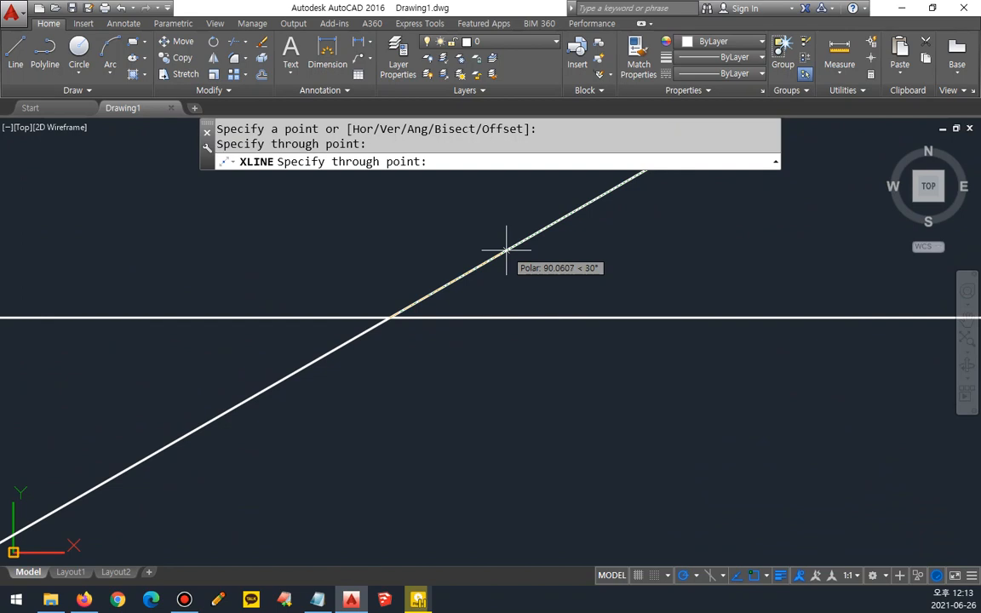
{"action": "left_click", "coordinate": [506, 249]}
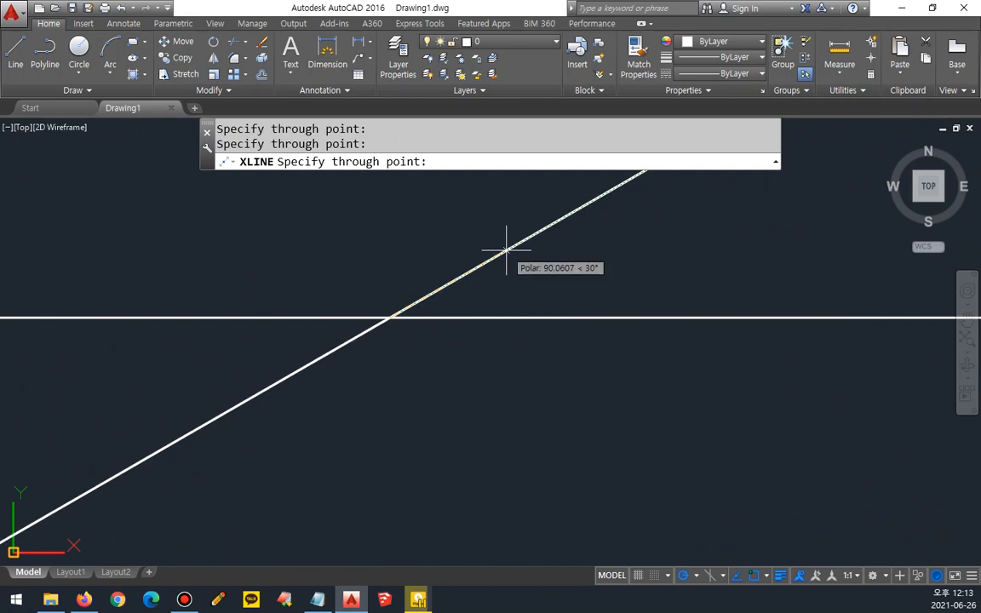
{"action": "left_click", "coordinate": [437, 241]}
{"action": "left_click", "coordinate": [390, 258]}
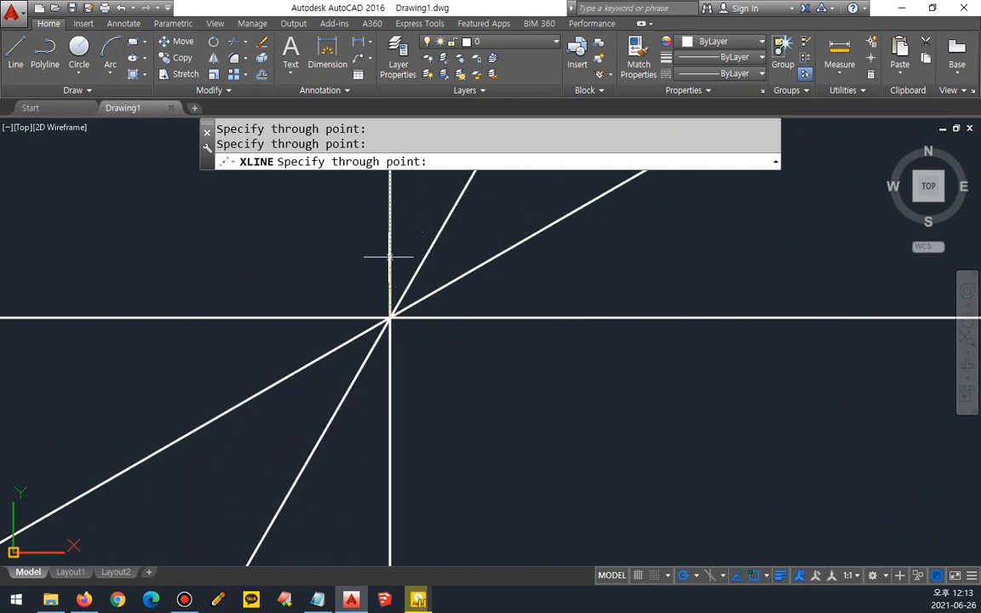
{"action": "left_click", "coordinate": [358, 256]}
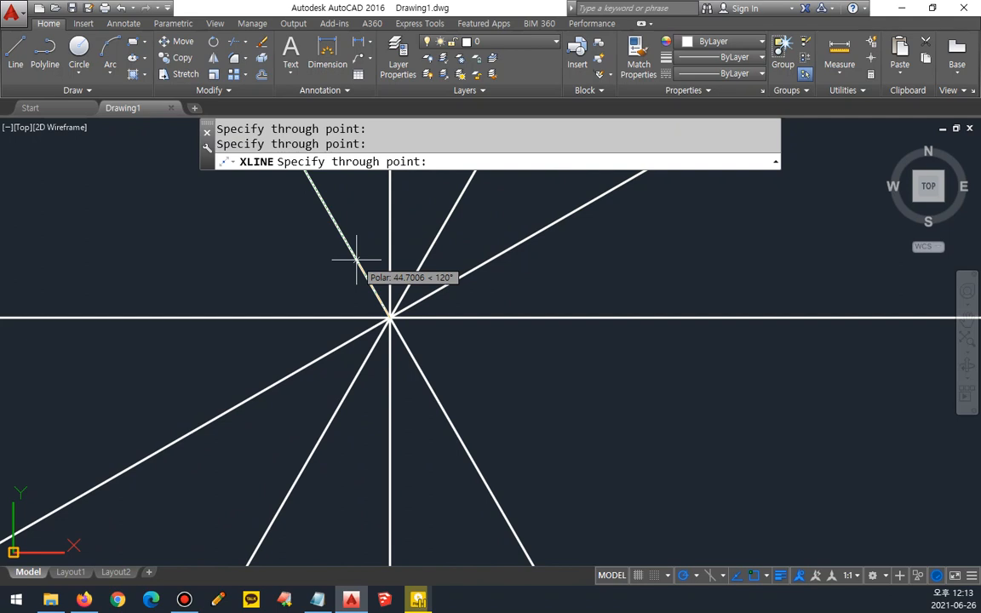
{"action": "left_click", "coordinate": [307, 268]}
{"action": "key", "text": "Return"}
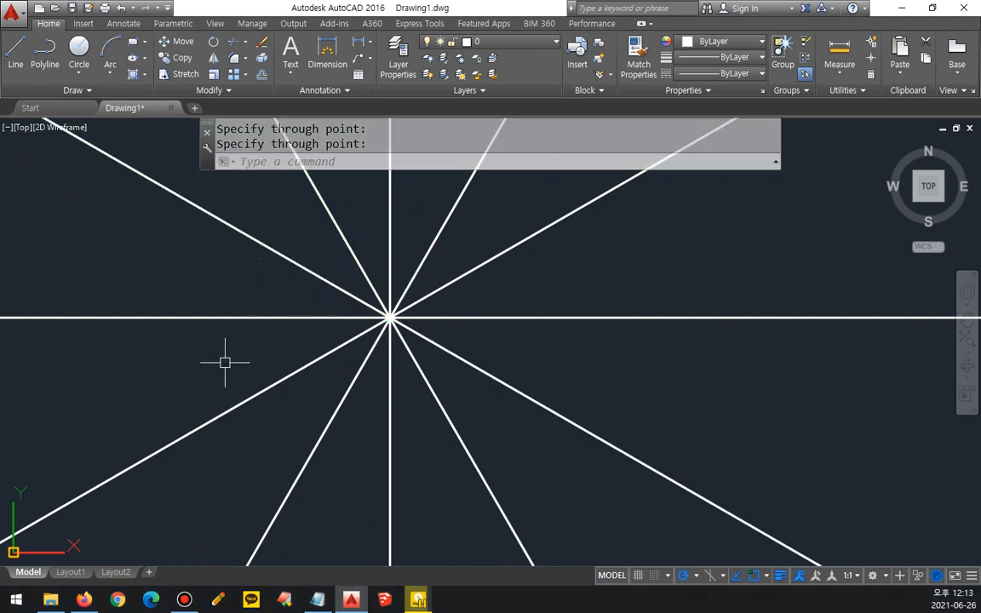
Step: Erase all six construction lines that cross at the common root point
{"action": "scroll", "coordinate": [226, 361], "scroll_direction": "down", "scroll_amount": 1}
{"action": "middle_click_drag", "start_coordinate": [251, 320], "coordinate": [350, 372]}
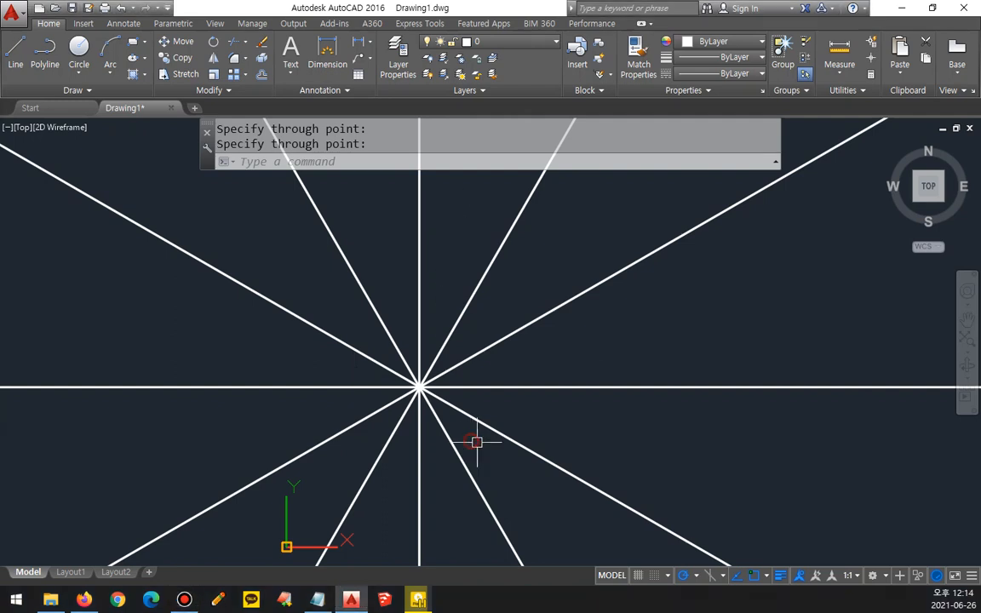
{"action": "left_click", "coordinate": [510, 467]}
{"action": "left_click", "coordinate": [348, 316]}
{"action": "type", "text": "e"}
{"action": "key", "text": "Return"}
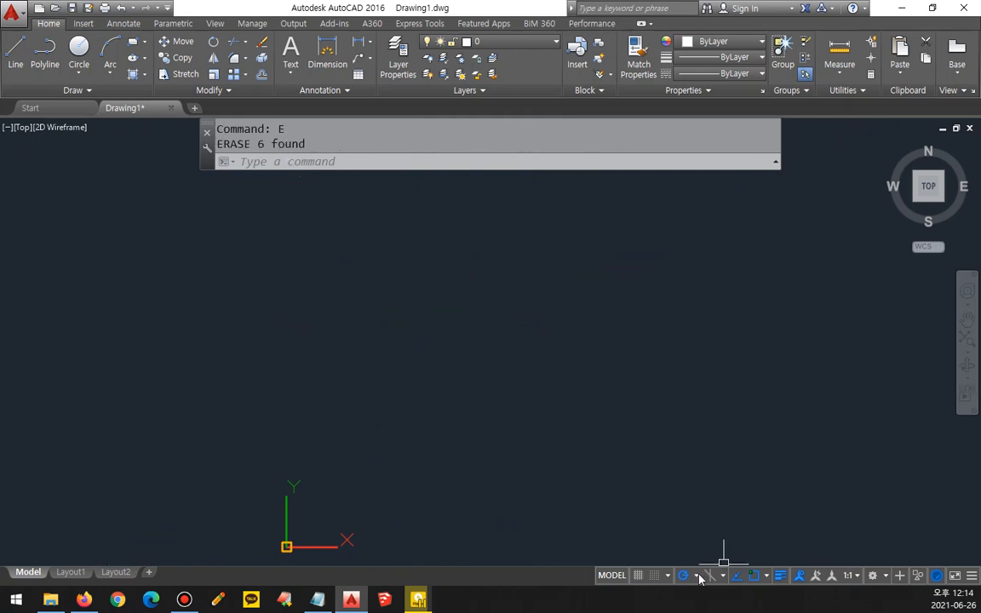
Step: Set polar tracking to 45° increments and draw construction lines through one common point at 0°, 45°, 90° and 135°
{"action": "left_click", "coordinate": [695, 576]}
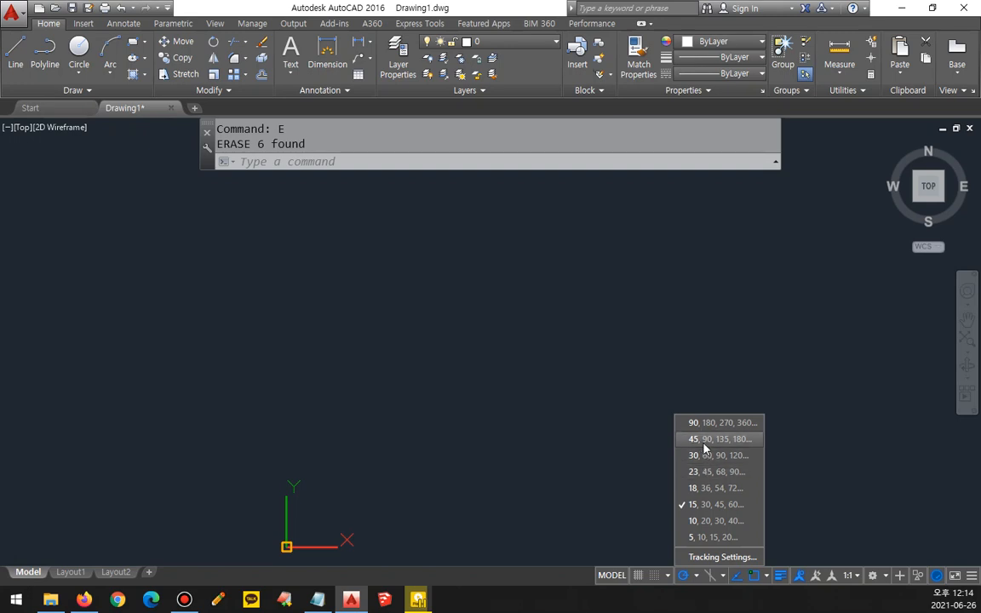
{"action": "left_click", "coordinate": [703, 438]}
{"action": "type", "text": "x"}
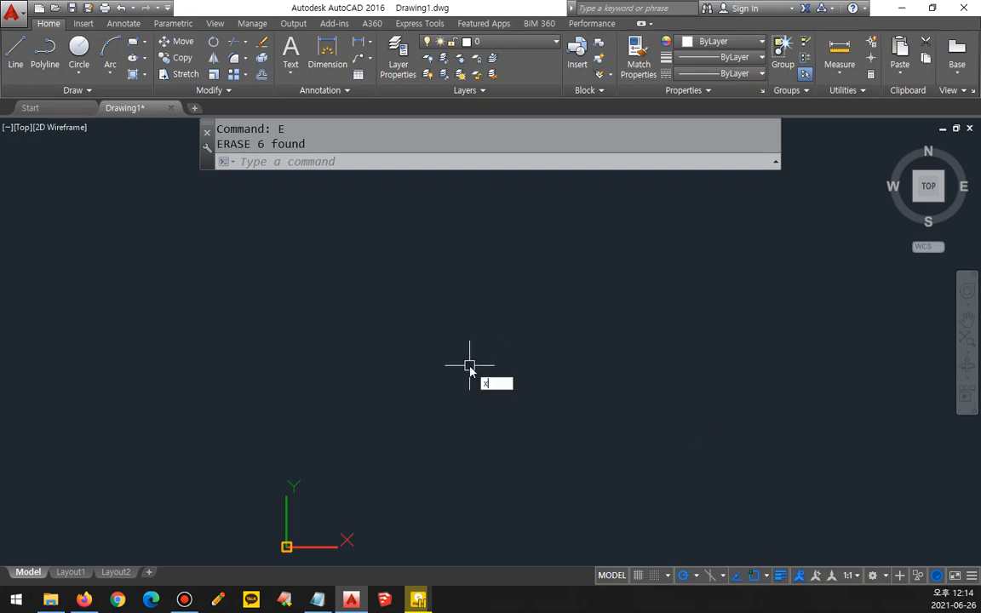
{"action": "type", "text": "l"}
{"action": "key", "text": "Return"}
{"action": "left_click", "coordinate": [467, 346]}
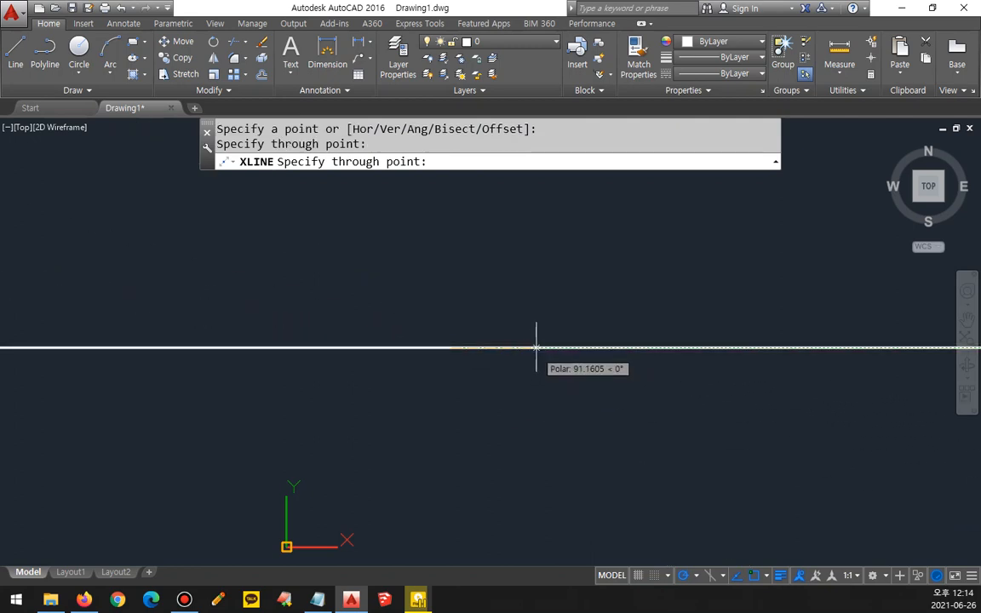
{"action": "left_click", "coordinate": [512, 281]}
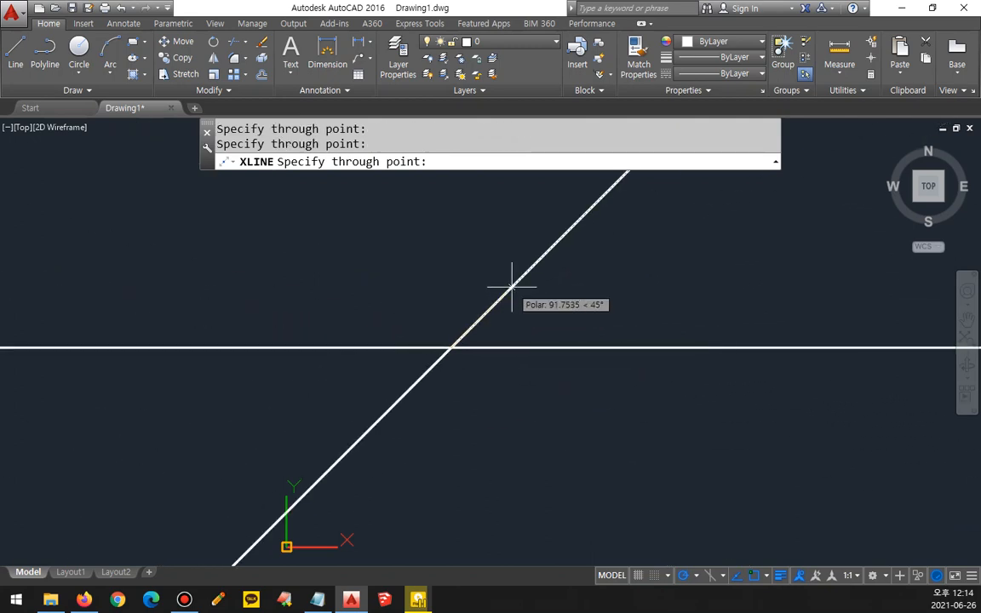
{"action": "left_click", "coordinate": [450, 285]}
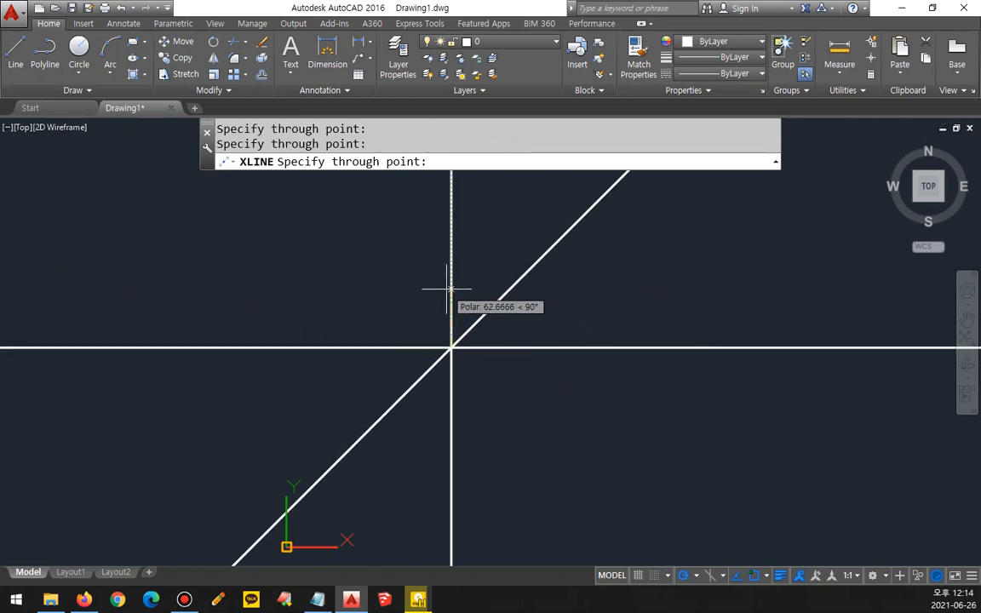
{"action": "left_click", "coordinate": [405, 302]}
{"action": "key", "text": "Return"}
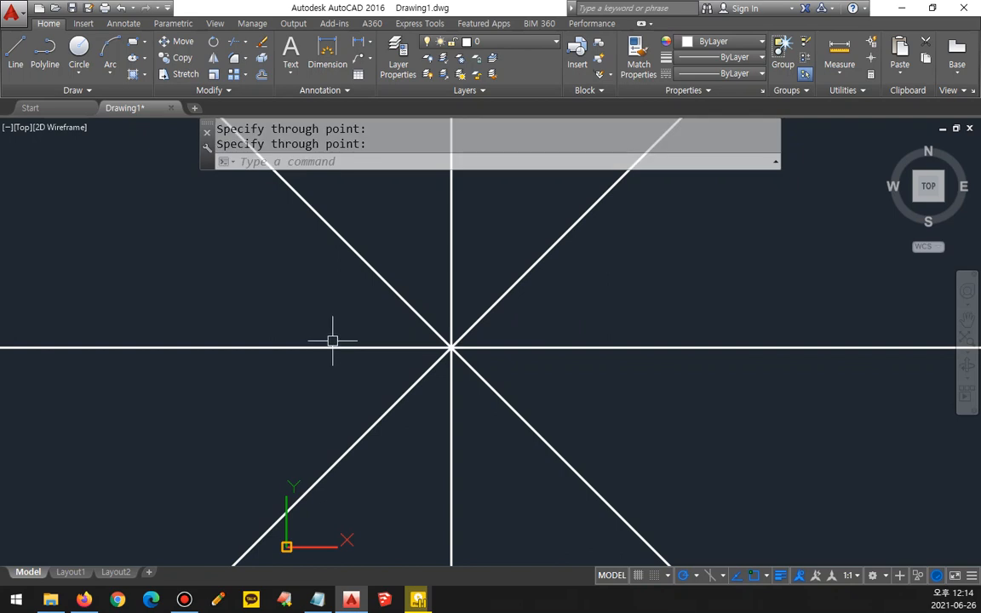
{"action": "key", "text": "Escape"}
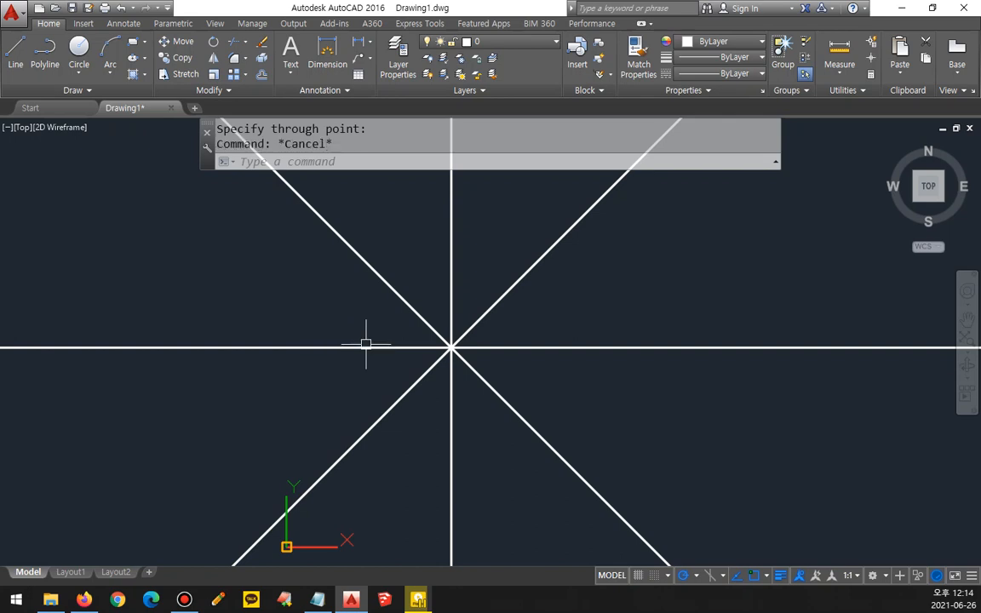
Step: Erase the four construction lines drawn at 45° intervals
{"action": "left_click", "coordinate": [467, 387]}
{"action": "left_click", "coordinate": [408, 310]}
{"action": "key", "text": "Return"}
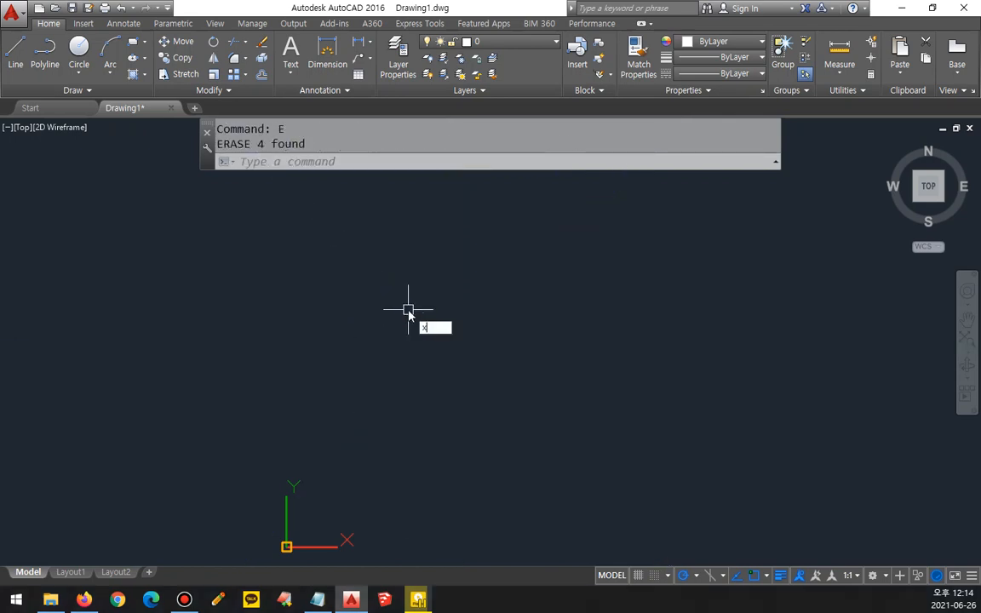
Step: Draw five horizontal construction lines at different heights using the XLINE command's Hor option
{"action": "type", "text": "xl"}
{"action": "key", "text": "Return"}
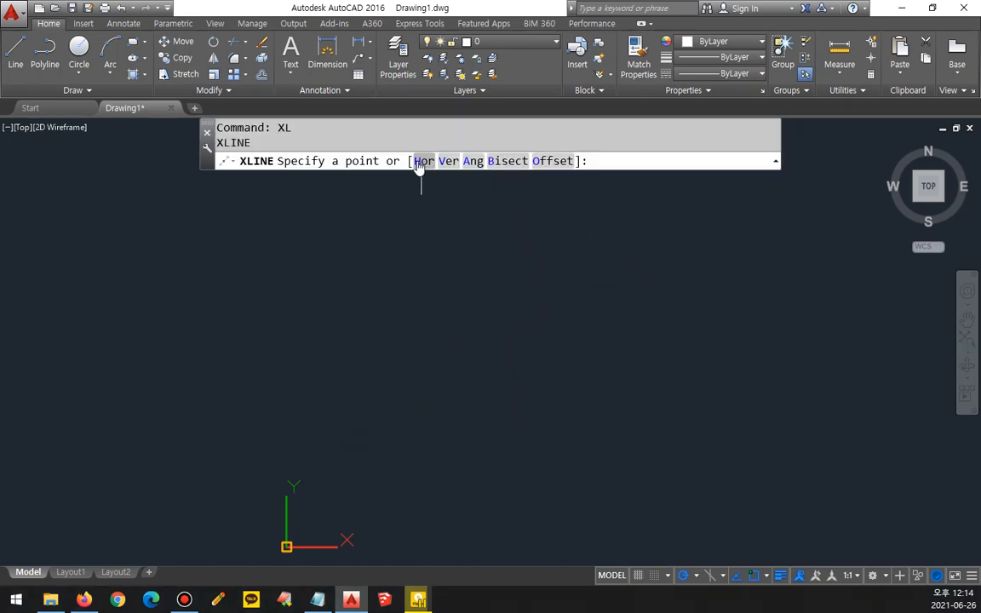
{"action": "key", "text": "ctrl+2"}
{"action": "left_click_drag", "start_coordinate": [413, 173], "coordinate": [532, 174]}
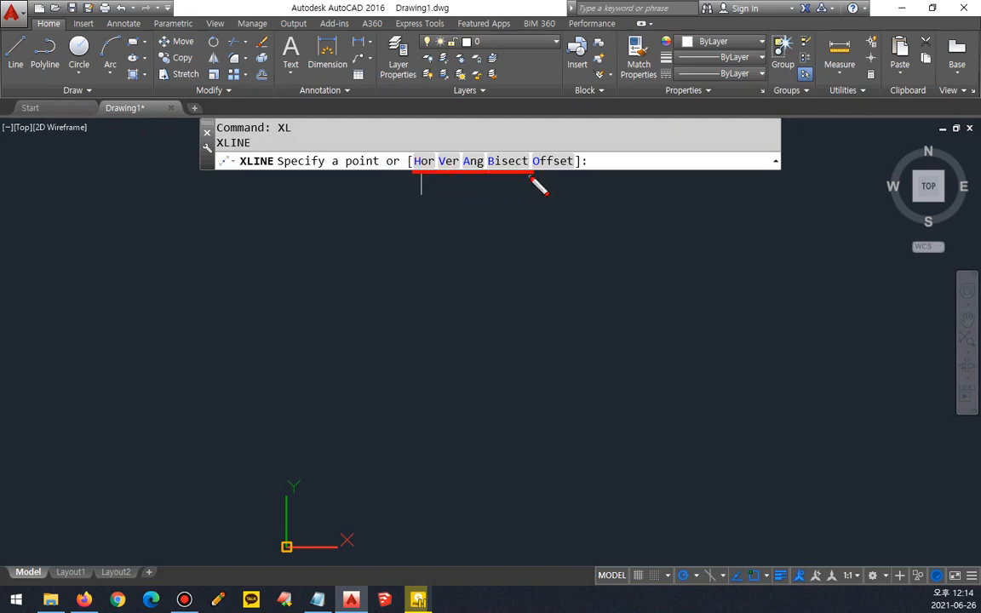
{"action": "key", "text": "Escape"}
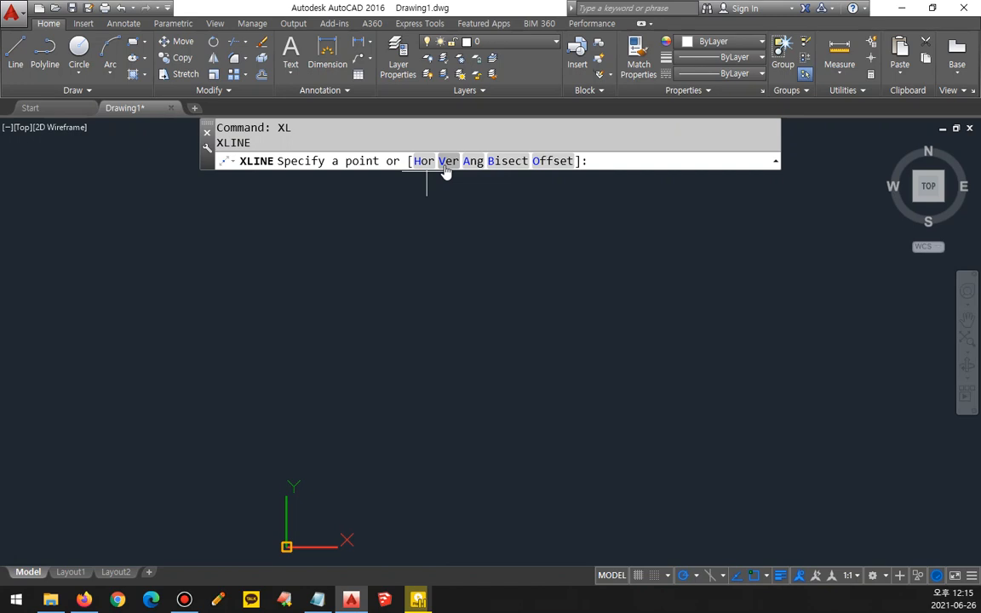
{"action": "left_click", "coordinate": [424, 161]}
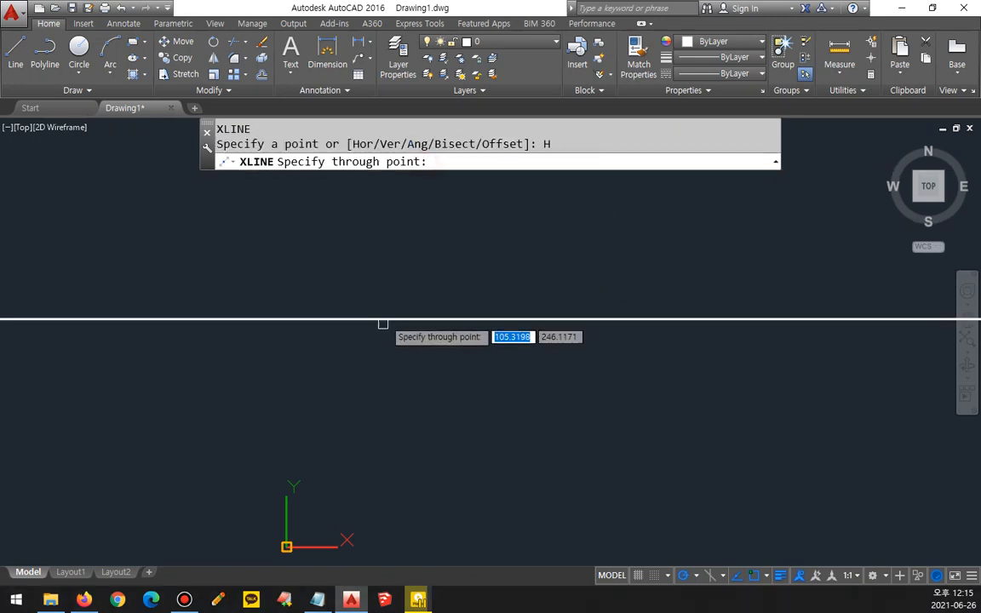
{"action": "left_click", "coordinate": [439, 404]}
{"action": "left_click", "coordinate": [450, 356]}
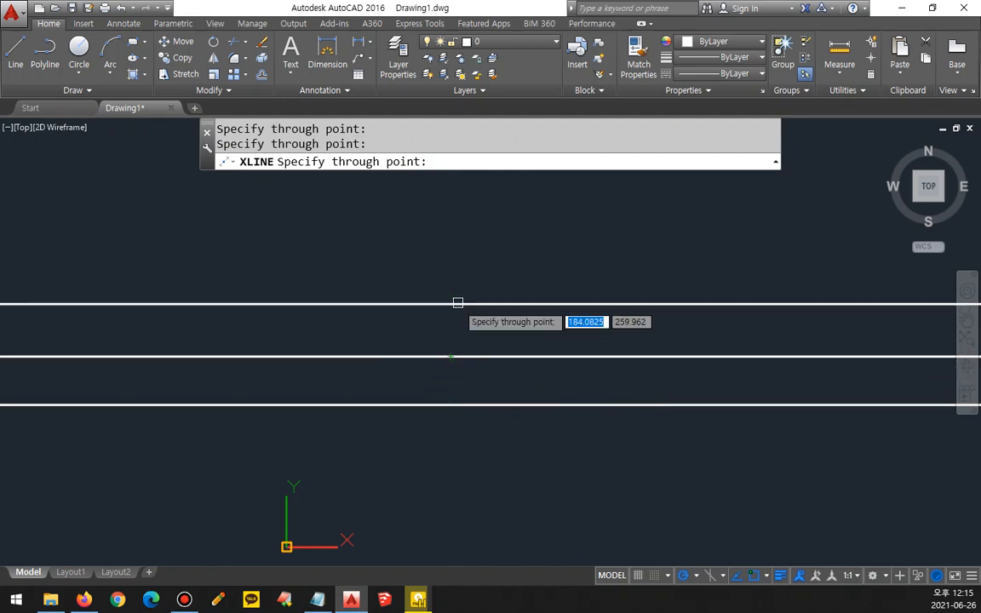
{"action": "left_click", "coordinate": [458, 299]}
{"action": "left_click", "coordinate": [457, 256]}
{"action": "left_click", "coordinate": [460, 215]}
{"action": "key", "text": "Return"}
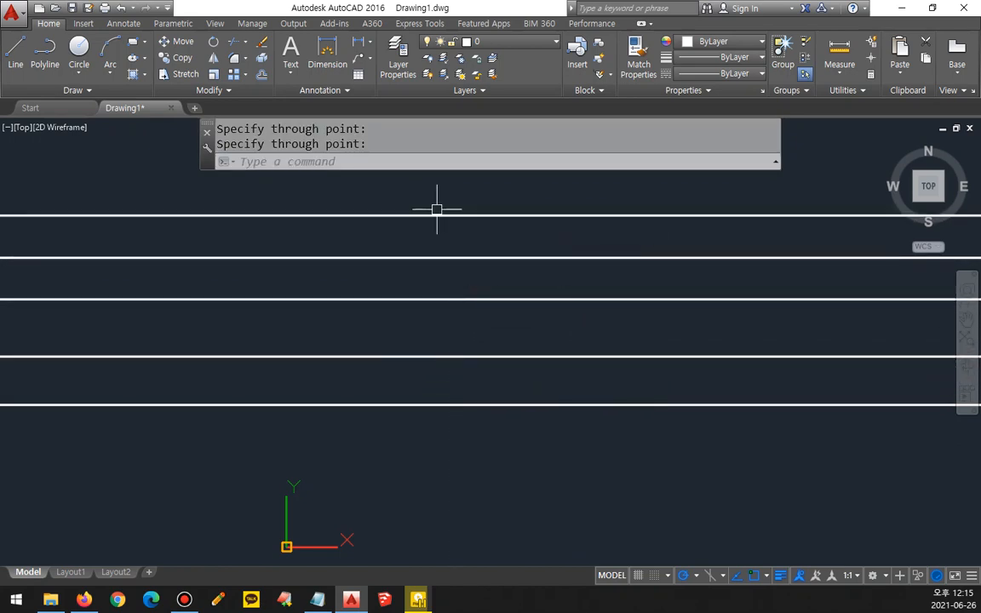
Step: Draw five vertical construction lines across the horizontal ones using the XLINE Ver option
{"action": "key", "text": "Return"}
{"action": "left_click", "coordinate": [442, 161]}
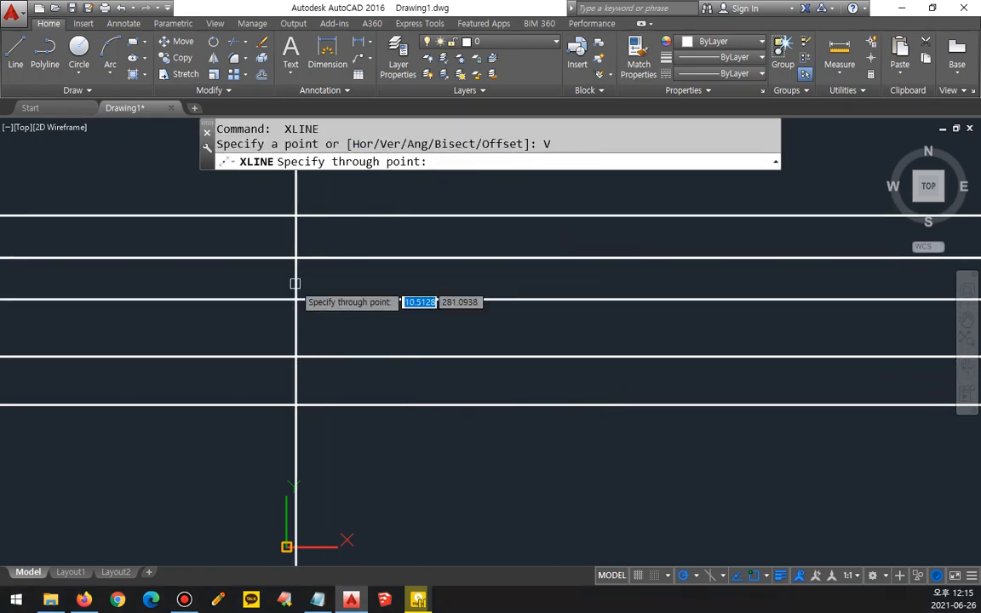
{"action": "left_click", "coordinate": [296, 284]}
{"action": "left_click", "coordinate": [366, 290]}
{"action": "left_click", "coordinate": [440, 283]}
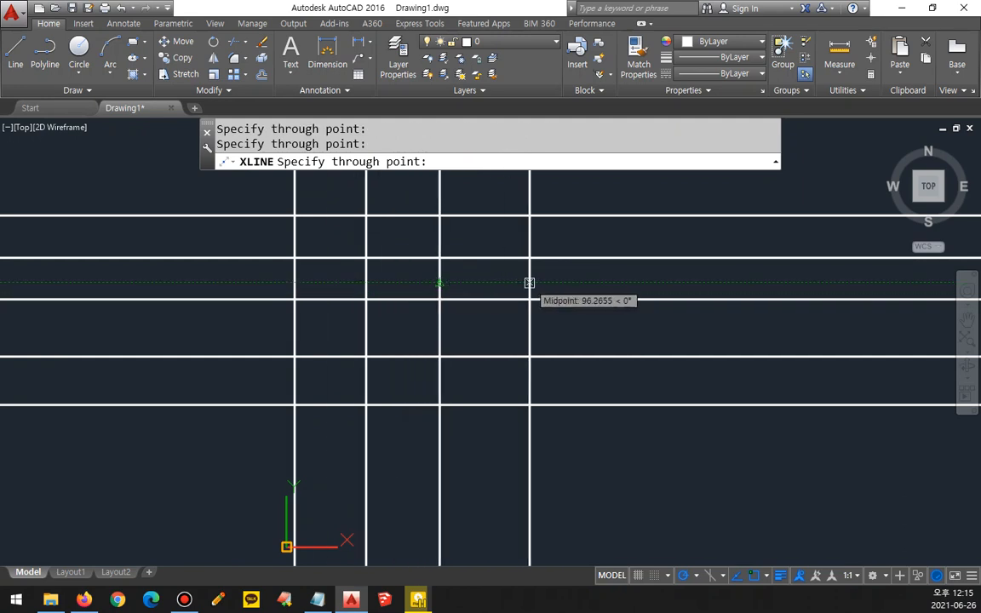
{"action": "left_click", "coordinate": [529, 282]}
{"action": "left_click", "coordinate": [619, 280]}
{"action": "key", "text": "Return"}
Step: Erase all the horizontal and vertical construction lines
{"action": "left_click", "coordinate": [678, 432]}
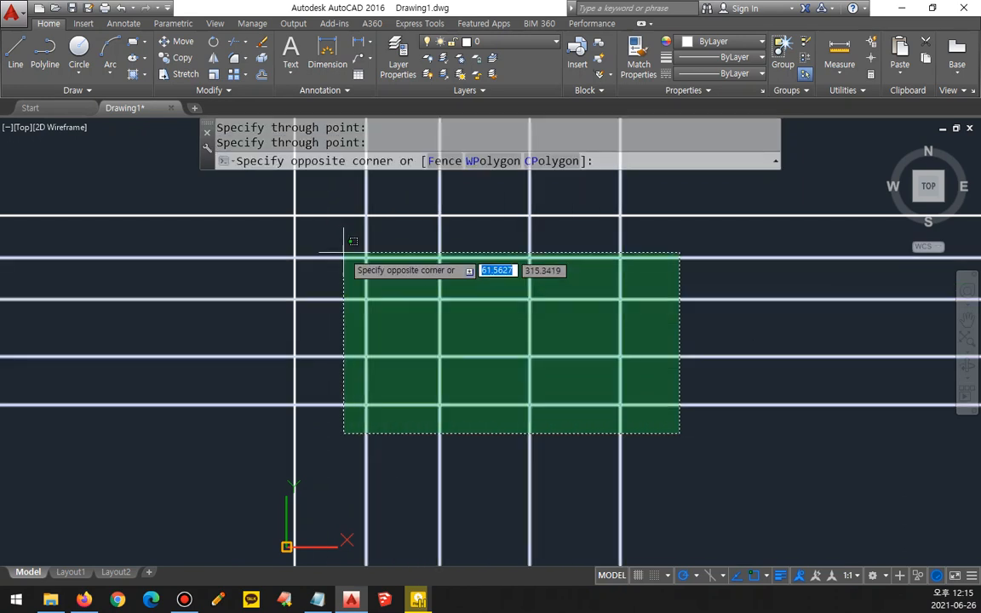
{"action": "left_click", "coordinate": [263, 202]}
{"action": "type", "text": "e"}
{"action": "key", "text": "Return"}
Step: Draw four parallel construction lines at an angle of 35° using the XLINE Ang option
{"action": "type", "text": "xl"}
{"action": "key", "text": "Return"}
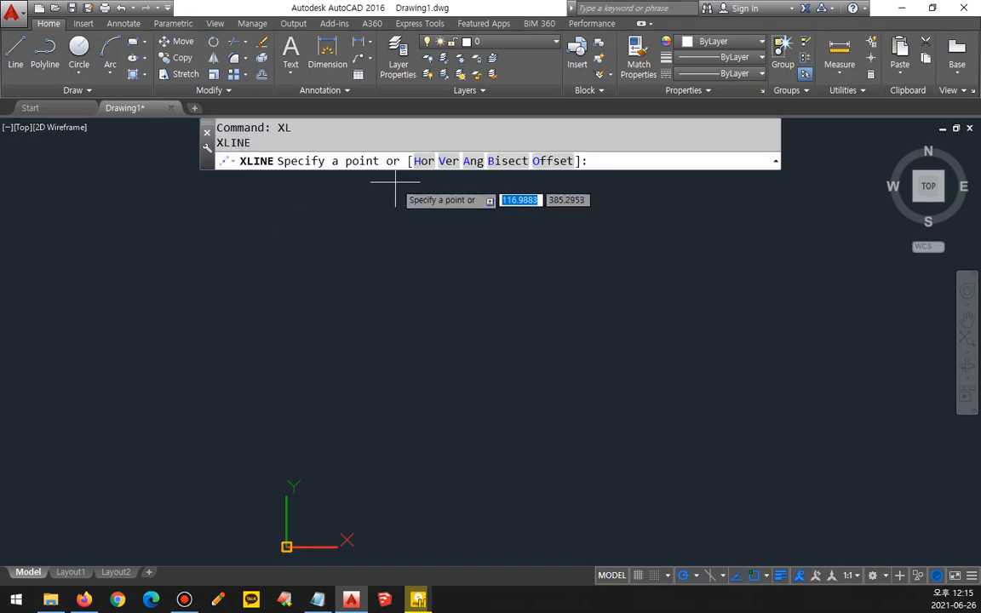
{"action": "left_click", "coordinate": [473, 162]}
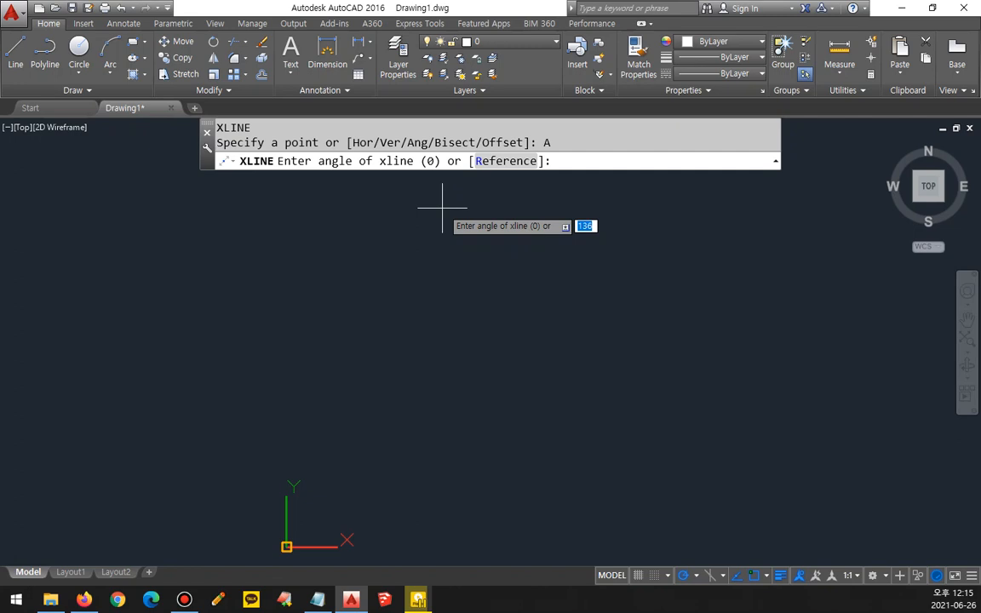
{"action": "type", "text": "35"}
{"action": "key", "text": "Return"}
{"action": "left_click", "coordinate": [369, 295]}
{"action": "left_click", "coordinate": [431, 330]}
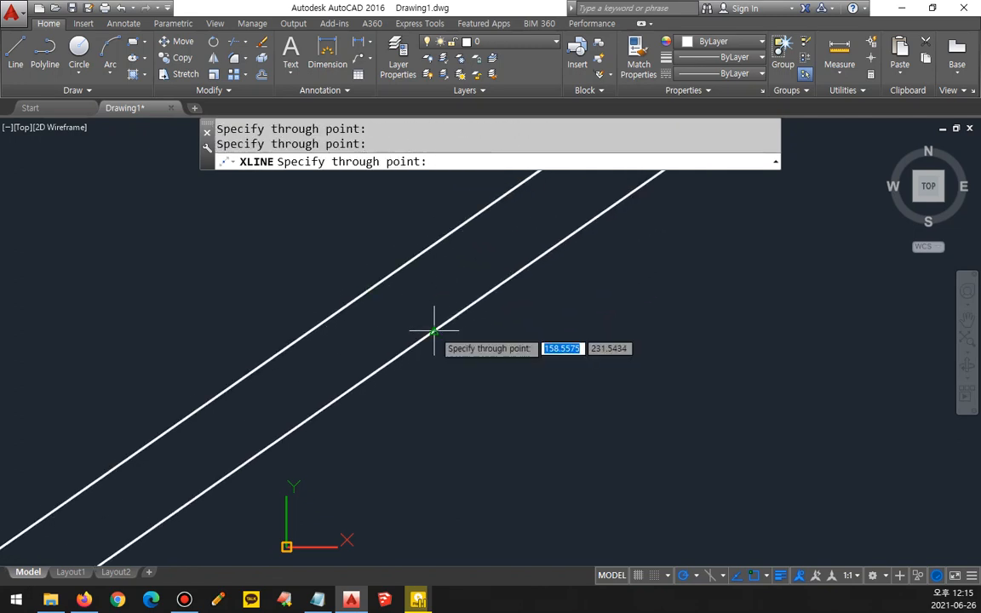
{"action": "left_click", "coordinate": [486, 368]}
{"action": "left_click", "coordinate": [295, 269]}
{"action": "key", "text": "Return"}
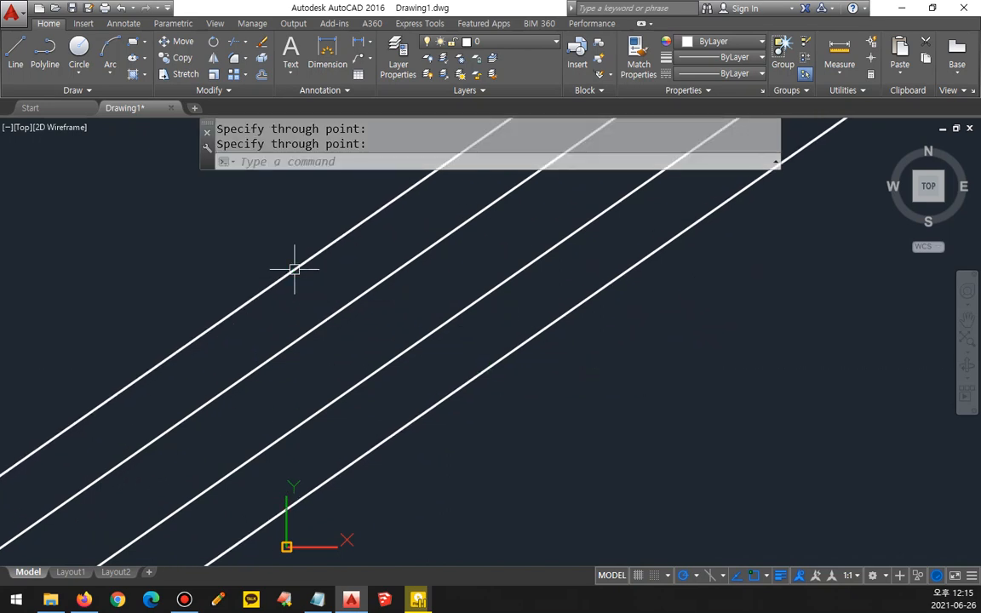
Step: Erase the four 35° construction lines
{"action": "left_click", "coordinate": [521, 394]}
{"action": "left_click", "coordinate": [219, 228]}
{"action": "type", "text": "e"}
{"action": "key", "text": "Return"}
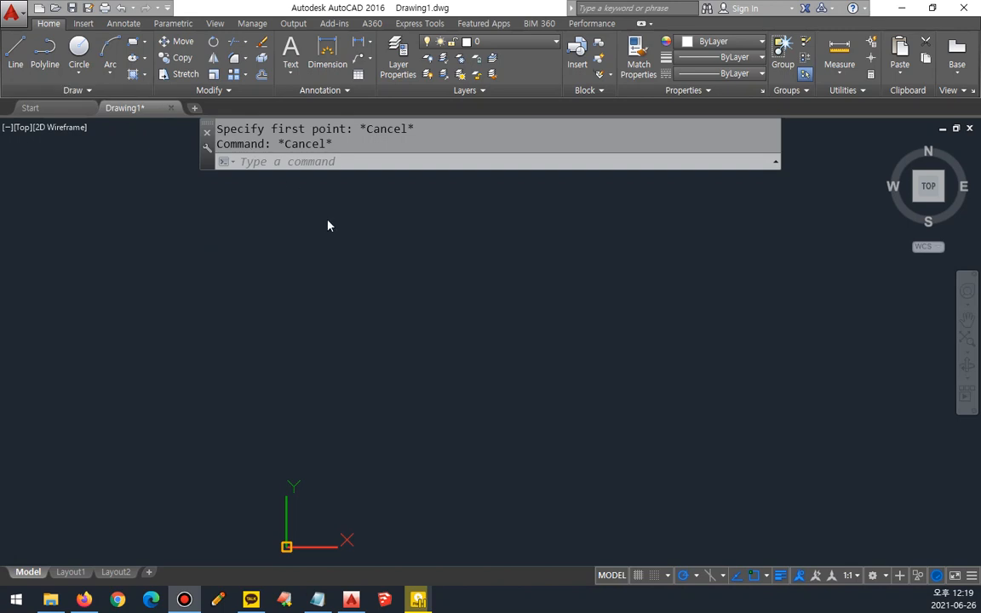
Step: Draw two connected line segments that meet at a lower vertex and form an open V-shaped angle
{"action": "type", "text": "l"}
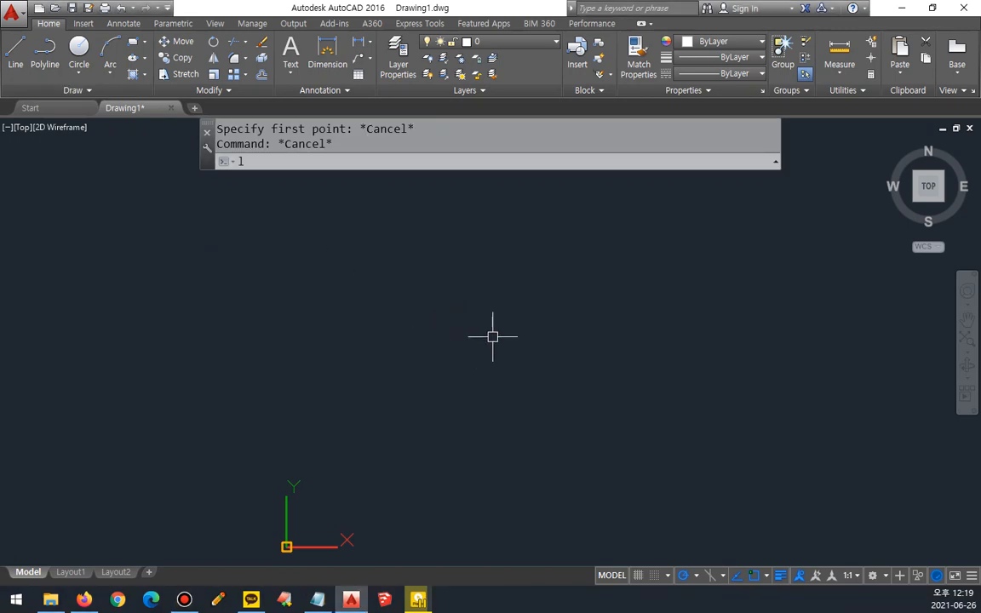
{"action": "key", "text": "Return"}
{"action": "left_click", "coordinate": [656, 302]}
{"action": "left_click", "coordinate": [452, 368]}
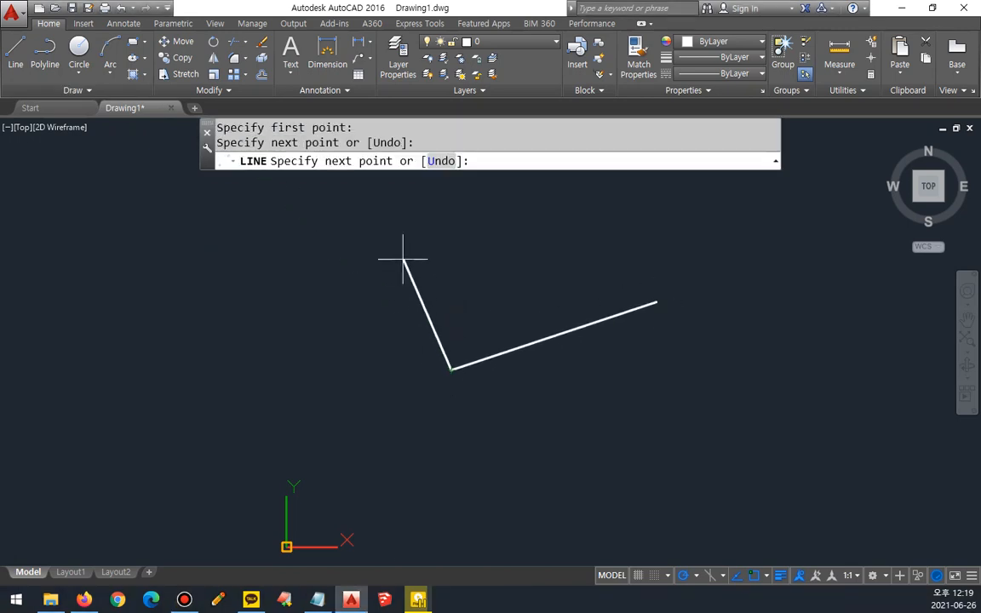
{"action": "left_click", "coordinate": [383, 209]}
{"action": "key", "text": "Return"}
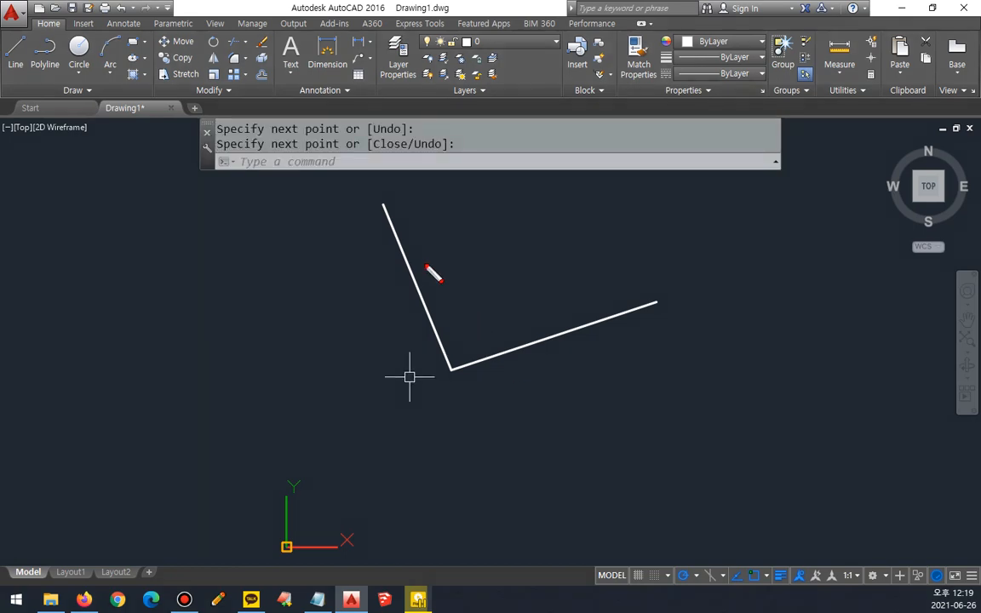
{"action": "left_click_drag", "start_coordinate": [552, 321], "coordinate": [467, 295]}
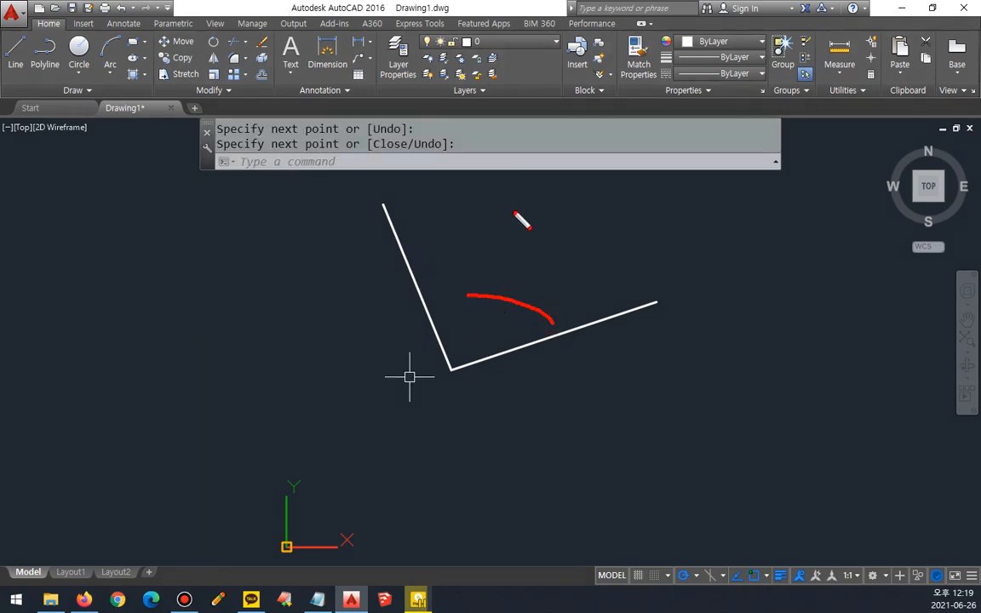
{"action": "left_click_drag", "start_coordinate": [521, 210], "coordinate": [409, 481]}
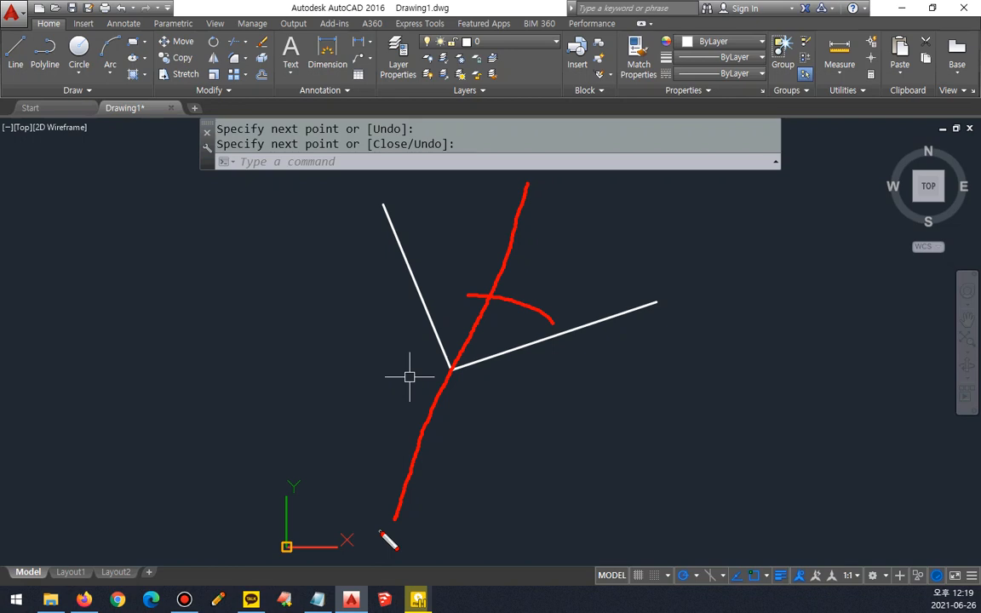
{"action": "key", "text": "e"}
{"action": "left_click_drag", "start_coordinate": [384, 207], "coordinate": [464, 418]}
{"action": "left_click_drag", "start_coordinate": [639, 306], "coordinate": [453, 375]}
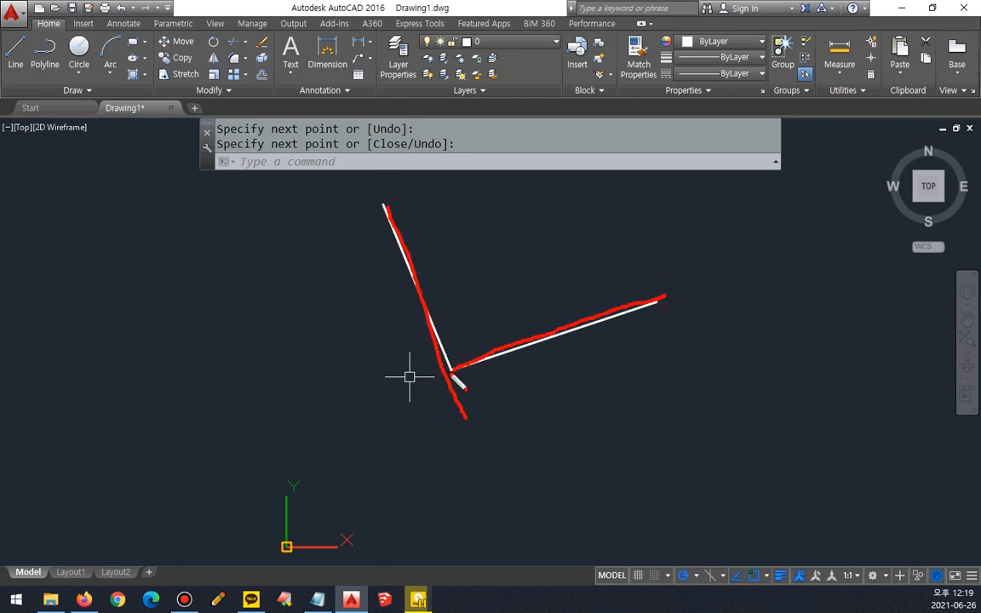
{"action": "left_click_drag", "start_coordinate": [500, 244], "coordinate": [443, 396]}
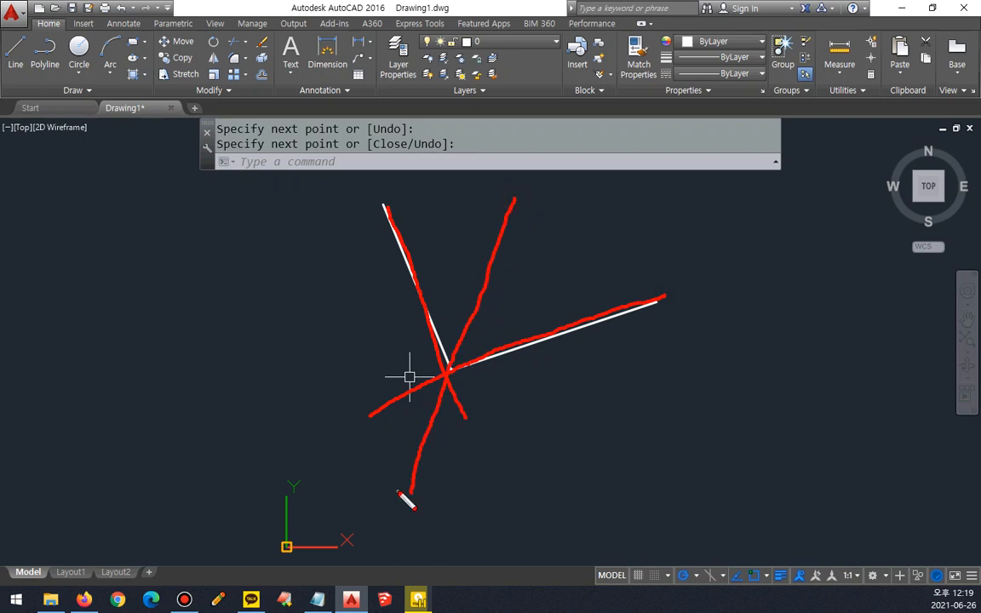
{"action": "key", "text": "Escape"}
Step: Draw a construction line bisecting the V-shaped angle with the XLINE Bisect option, using its vertex and both outer endpoints
{"action": "type", "text": "xl"}
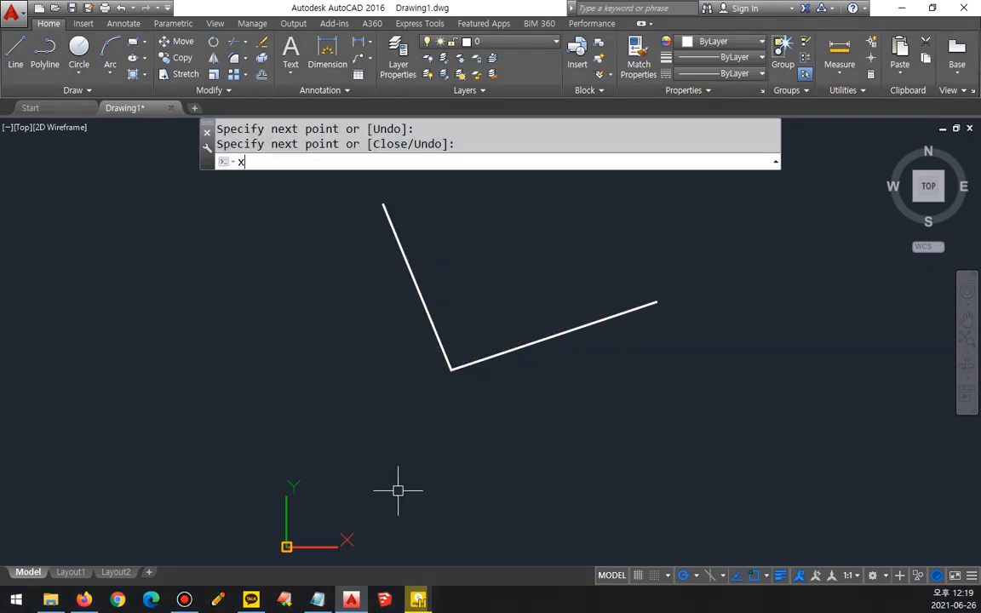
{"action": "key", "text": "Return"}
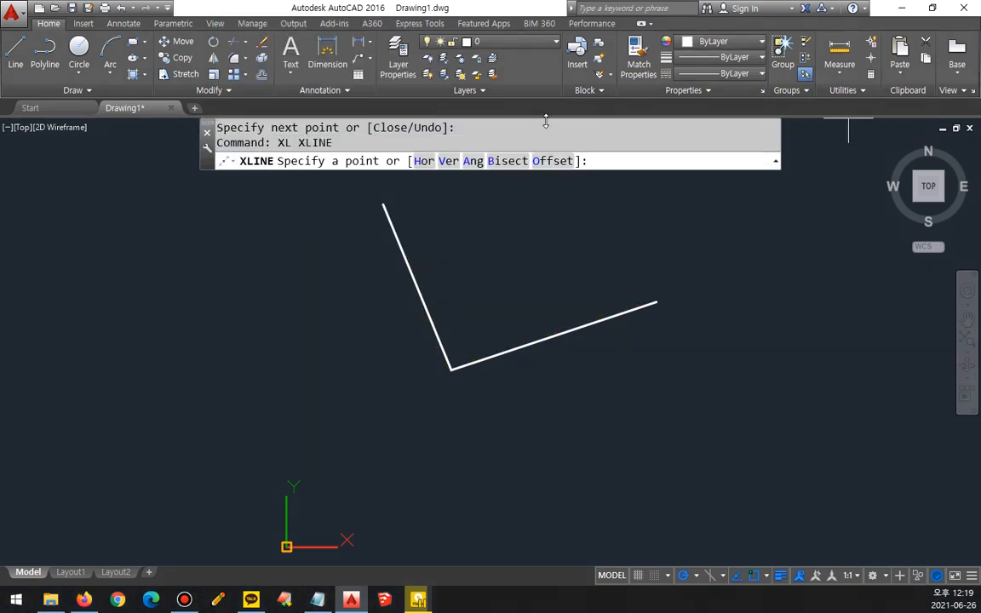
{"action": "left_click", "coordinate": [504, 160]}
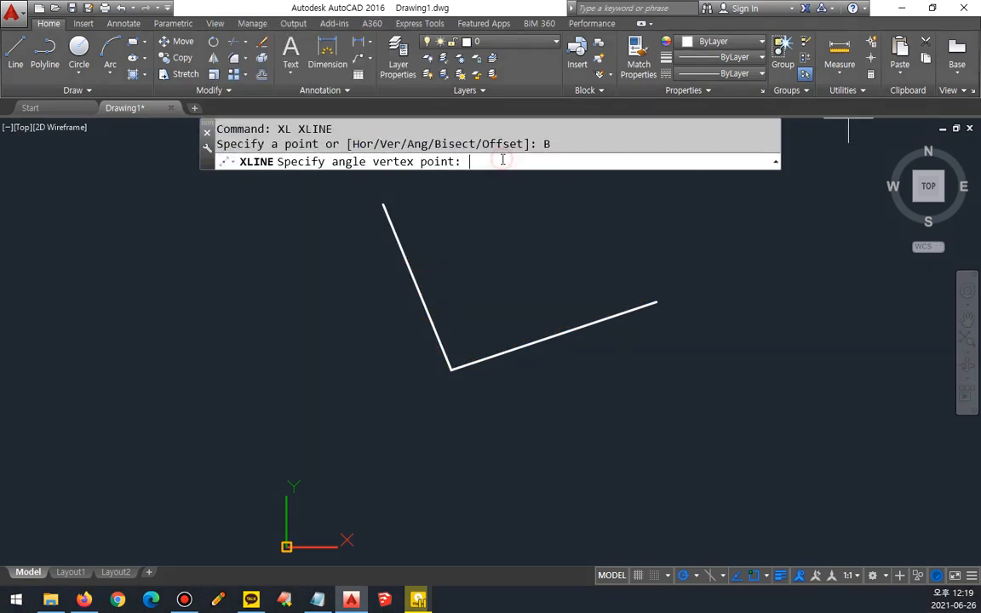
{"action": "left_click", "coordinate": [450, 362]}
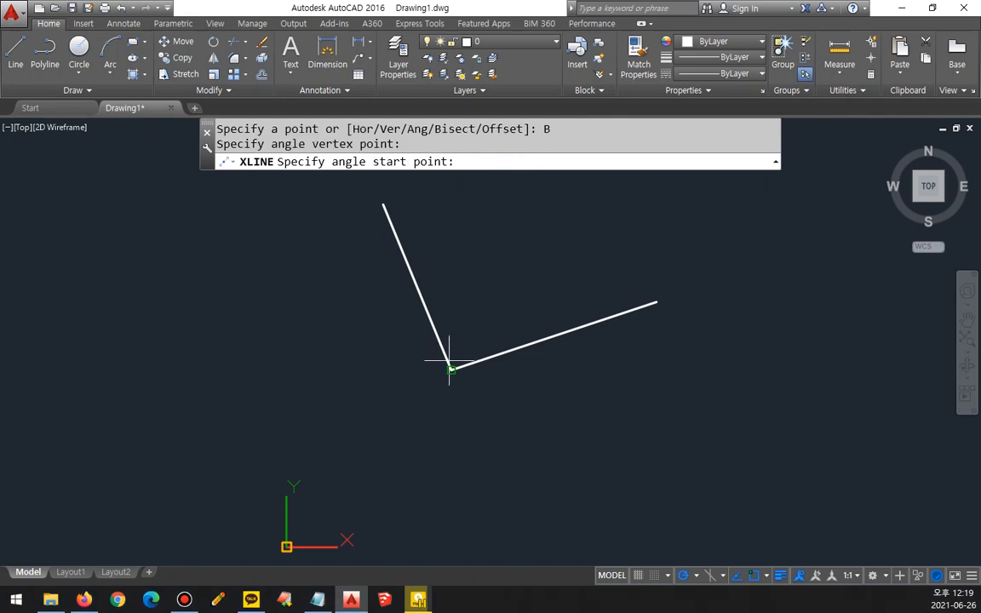
{"action": "left_click", "coordinate": [656, 302]}
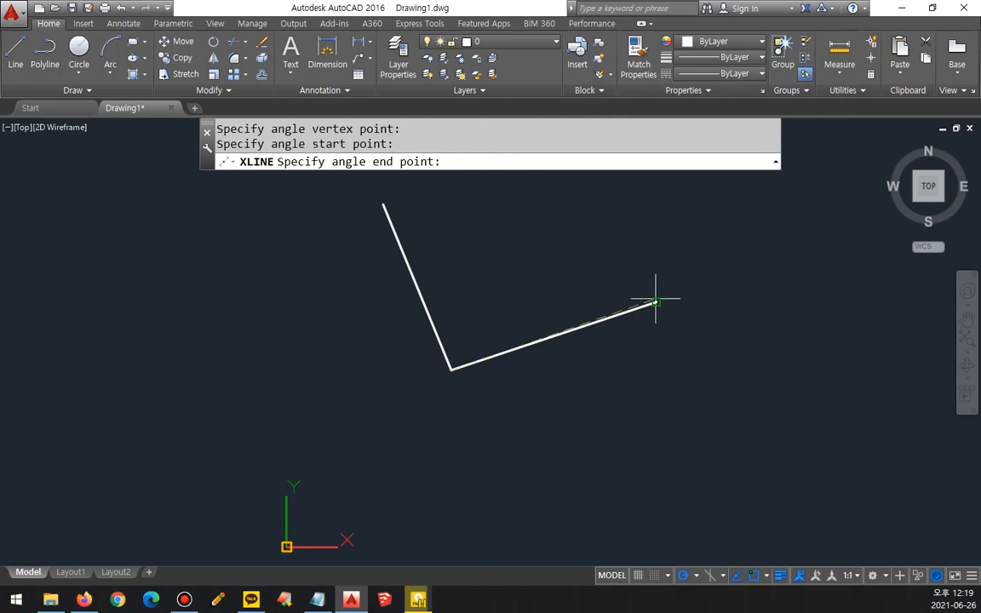
{"action": "left_click", "coordinate": [383, 205]}
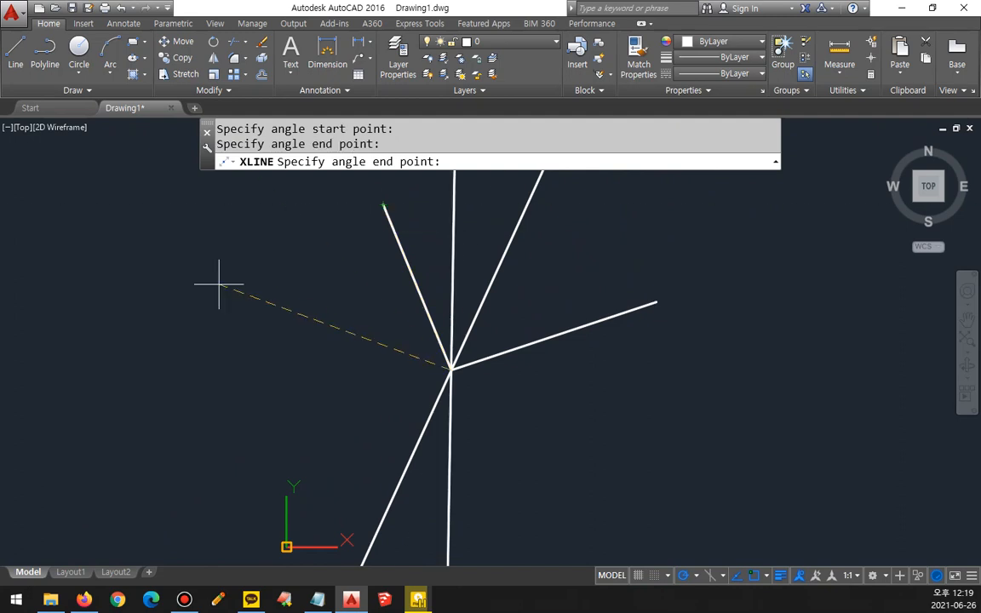
{"action": "key", "text": "Return"}
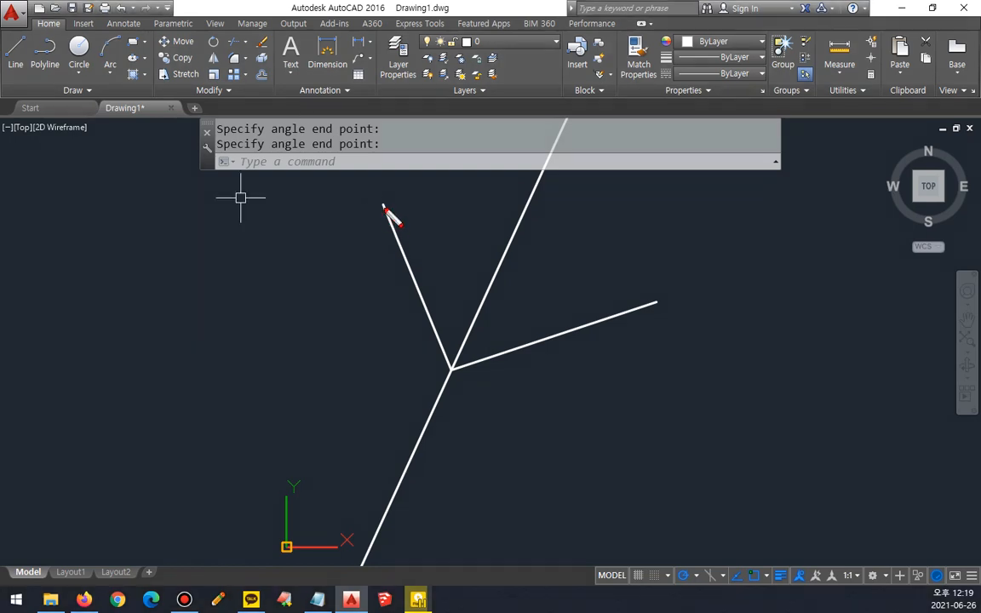
{"action": "left_click_drag", "start_coordinate": [383, 207], "coordinate": [433, 327]}
{"action": "left_click_drag", "start_coordinate": [449, 368], "coordinate": [612, 329]}
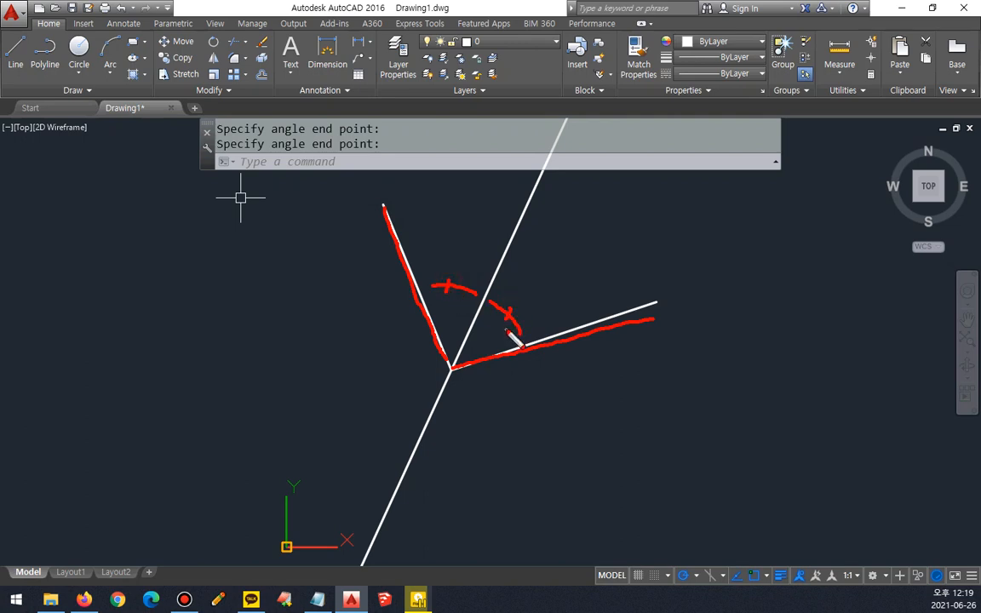
{"action": "key", "text": "Escape"}
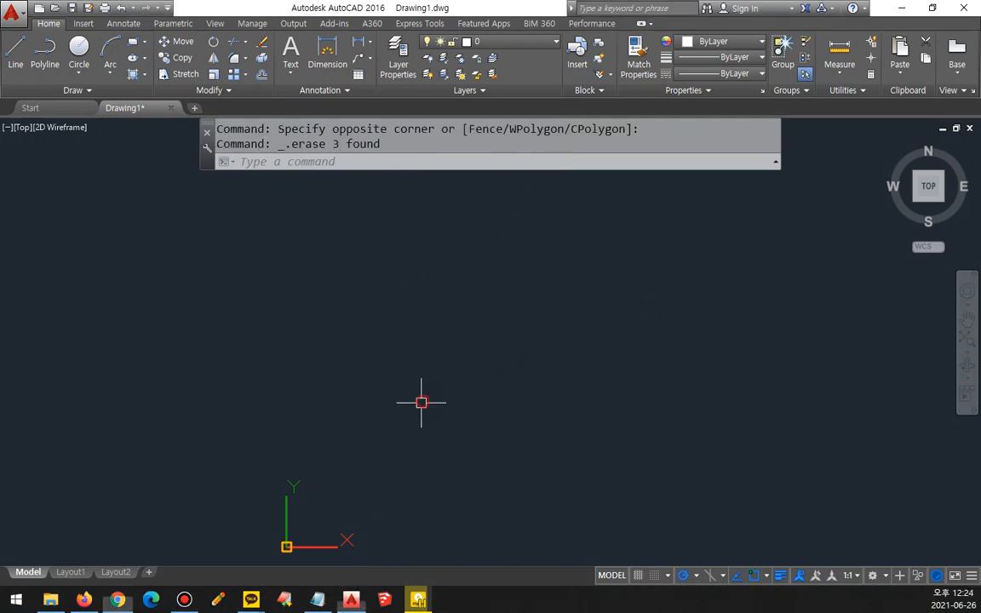
Step: Set the polar tracking angle increment to 30°
{"action": "scroll", "coordinate": [417, 398], "scroll_direction": "down", "scroll_amount": 2}
{"action": "middle_click_drag", "start_coordinate": [423, 376], "coordinate": [341, 415]}
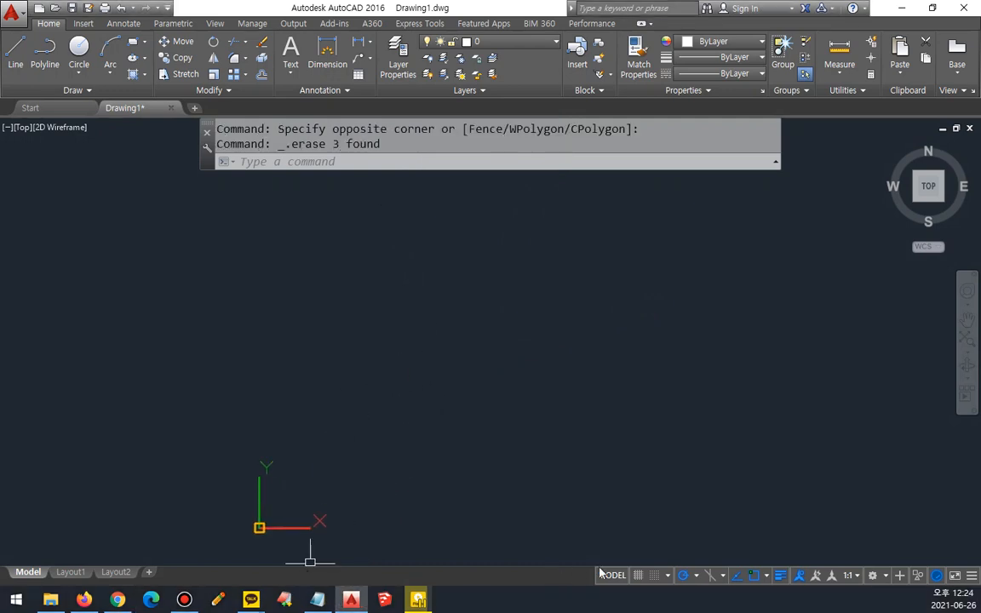
{"action": "left_click", "coordinate": [698, 577]}
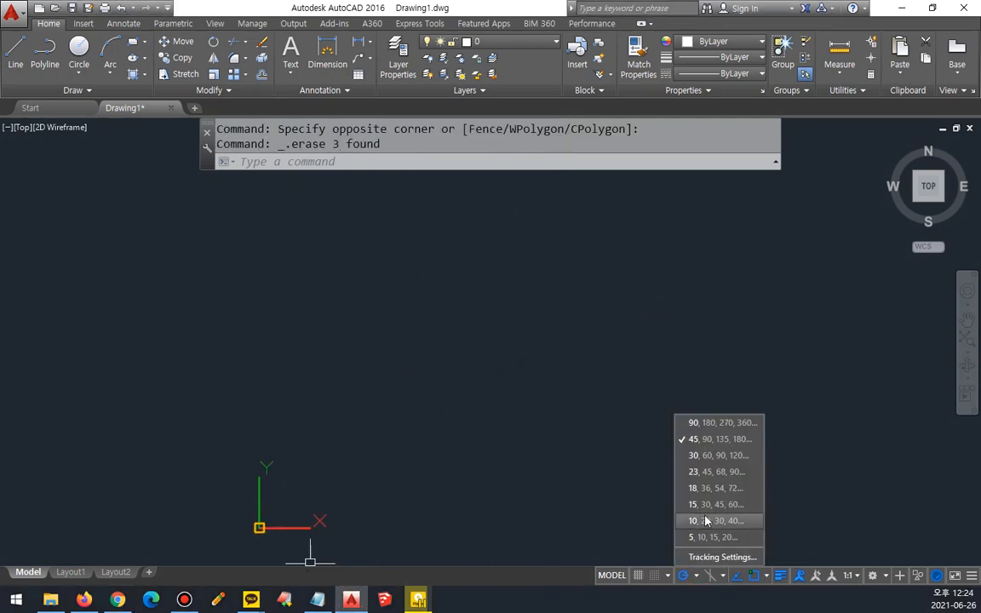
{"action": "left_click", "coordinate": [711, 456]}
Step: Draw four construction lines through one common point at 0°, 30°, 90° and 150° using polar tracking
{"action": "type", "text": "x"}
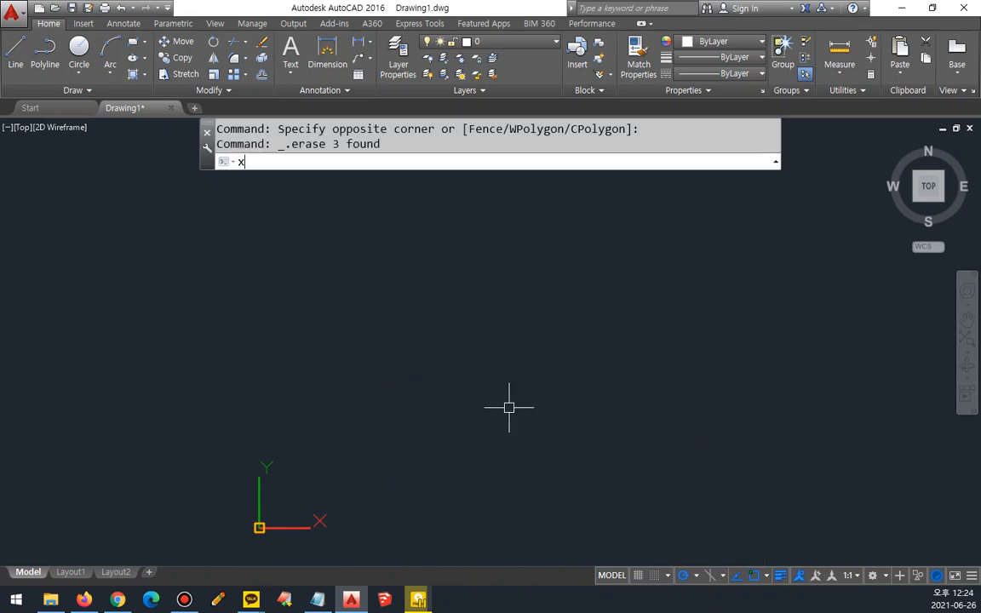
{"action": "type", "text": "l"}
{"action": "key", "text": "Return"}
{"action": "left_click", "coordinate": [528, 340]}
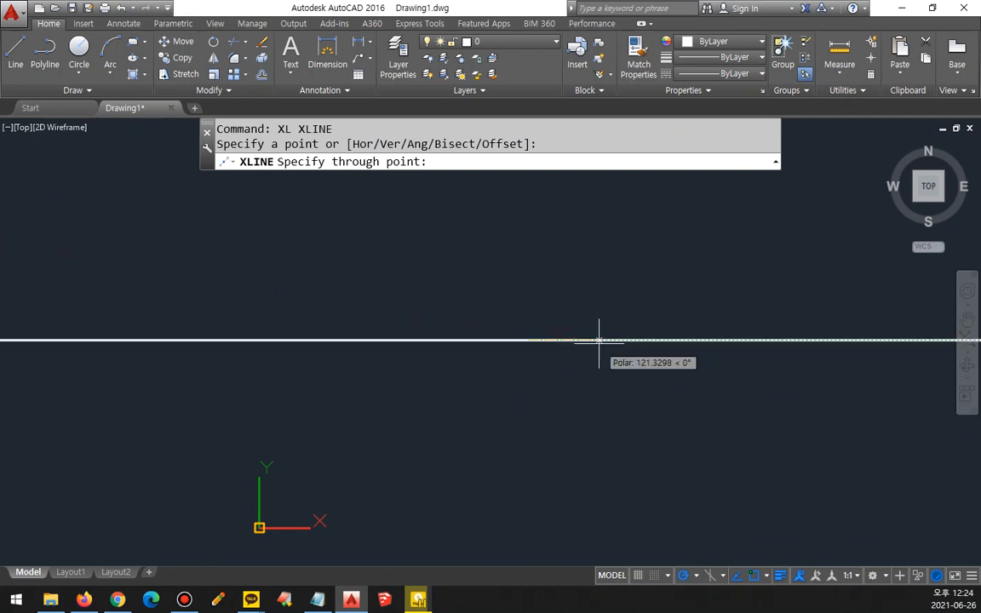
{"action": "left_click", "coordinate": [597, 340]}
{"action": "left_click", "coordinate": [594, 302]}
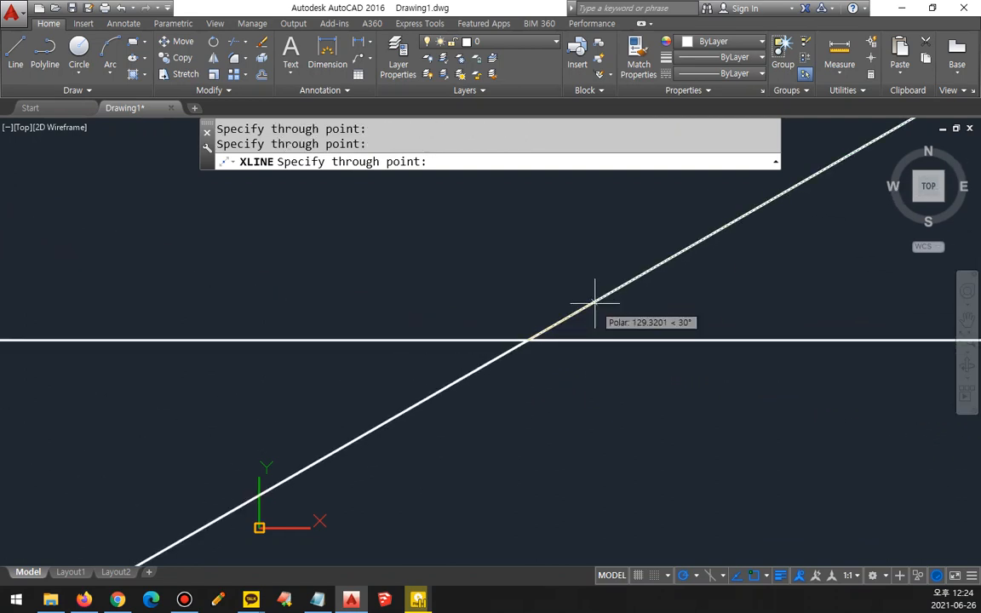
{"action": "left_click", "coordinate": [531, 294]}
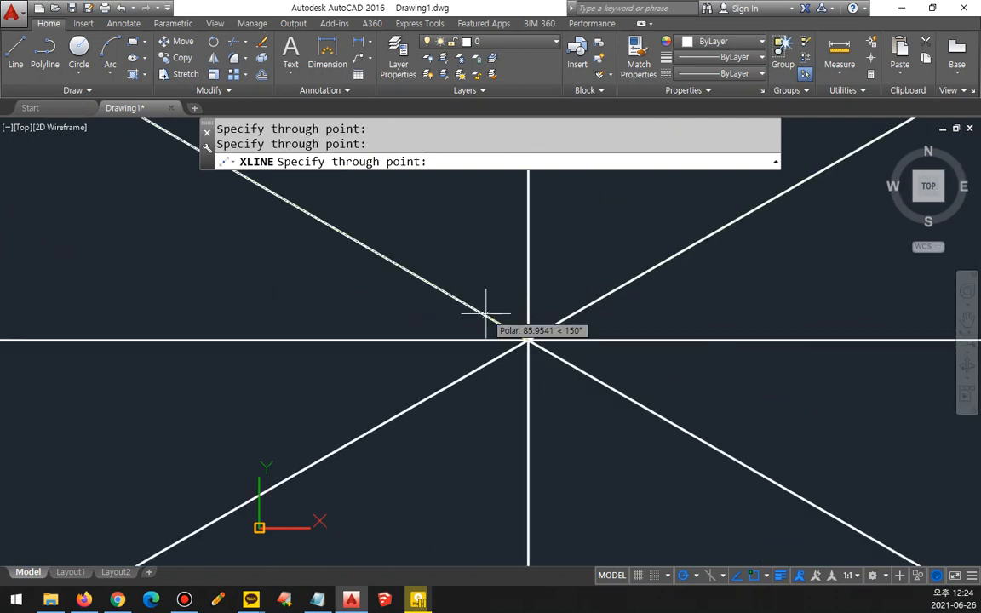
{"action": "left_click", "coordinate": [485, 312]}
{"action": "key", "text": "Return"}
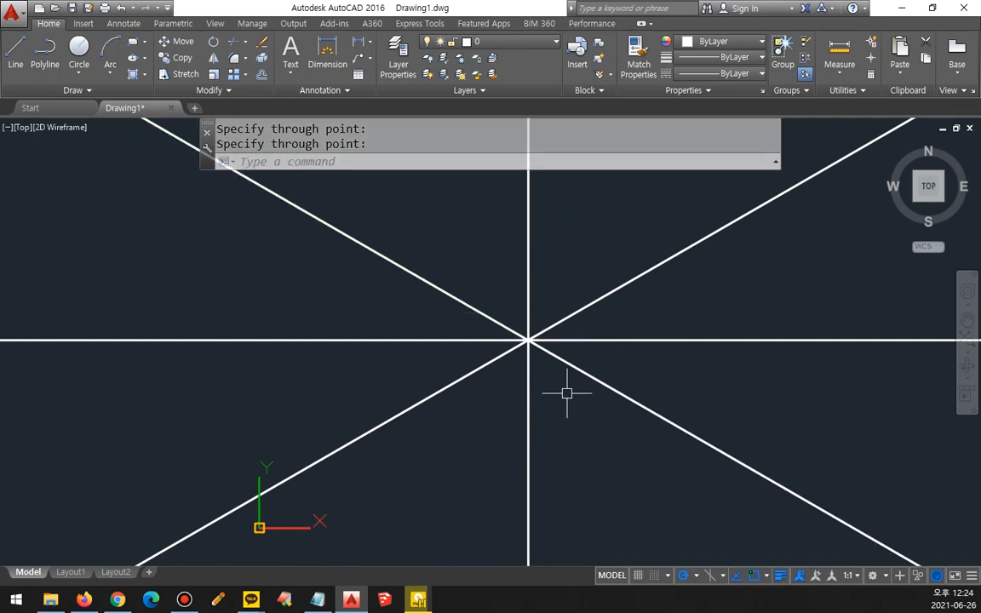
Step: Assign the four crossing construction lines to the layer with the red dash-dot centre linetype
{"action": "left_click", "coordinate": [564, 390]}
{"action": "left_click", "coordinate": [462, 195]}
{"action": "left_click", "coordinate": [485, 40]}
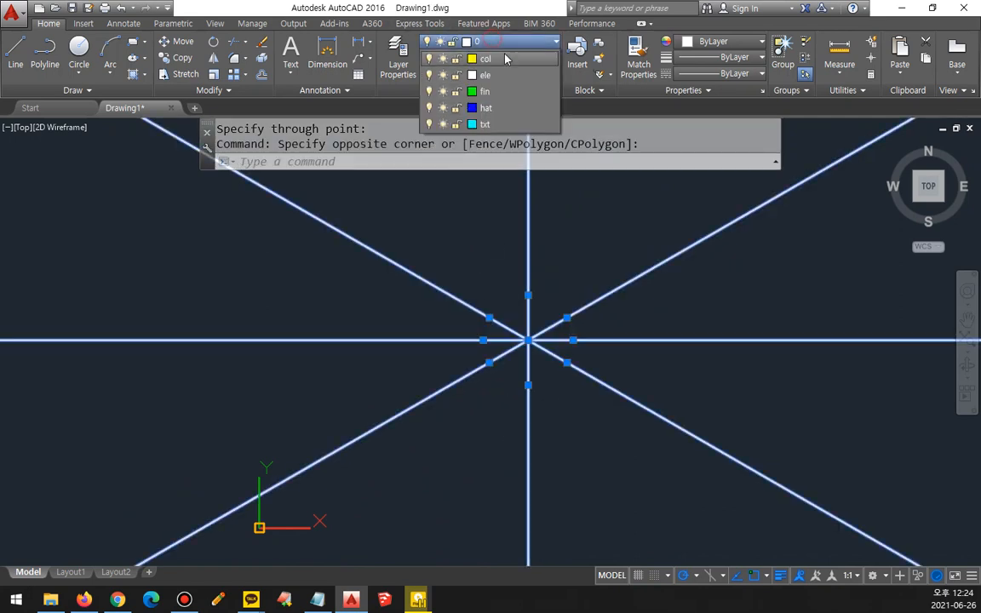
{"action": "left_click", "coordinate": [489, 68]}
{"action": "key", "text": "Escape"}
Step: Draw a circle of radius 11 centred on the intersection of the red centre lines
{"action": "scroll", "coordinate": [547, 333], "scroll_direction": "up", "scroll_amount": 10}
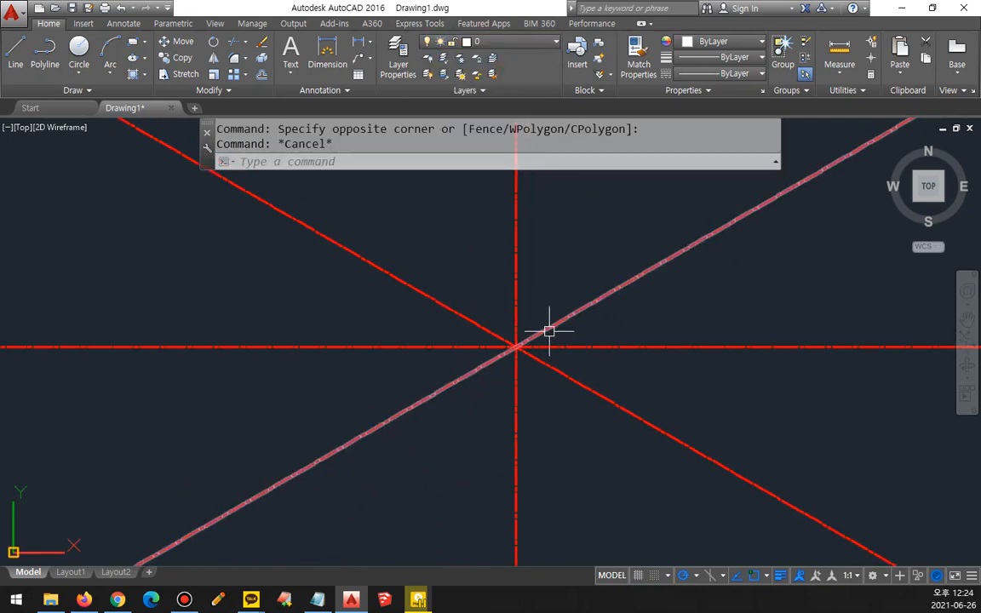
{"action": "middle_click_drag", "start_coordinate": [422, 410], "coordinate": [489, 377]}
{"action": "type", "text": "c"}
{"action": "key", "text": "Return"}
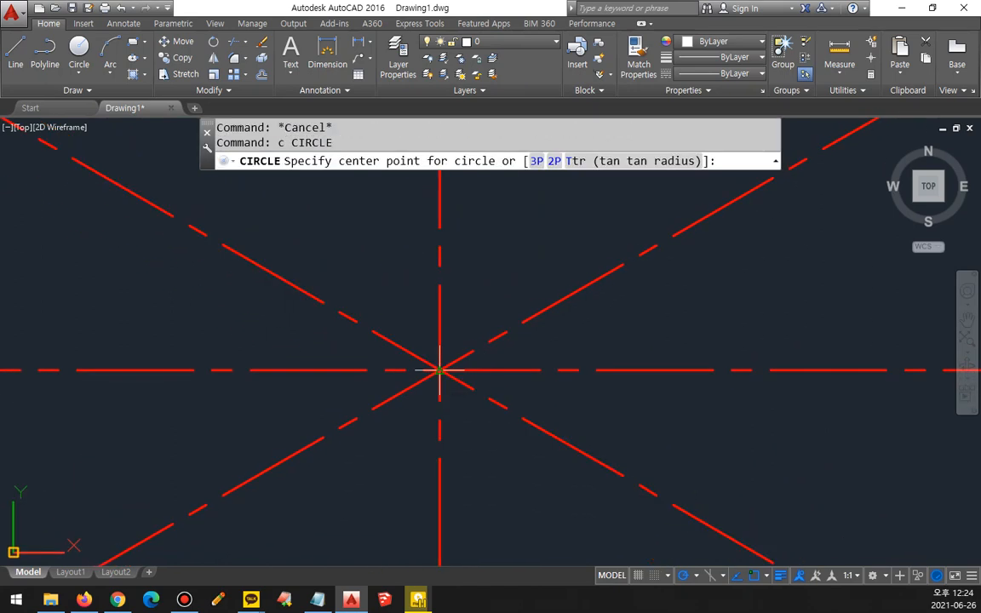
{"action": "left_click", "coordinate": [439, 370]}
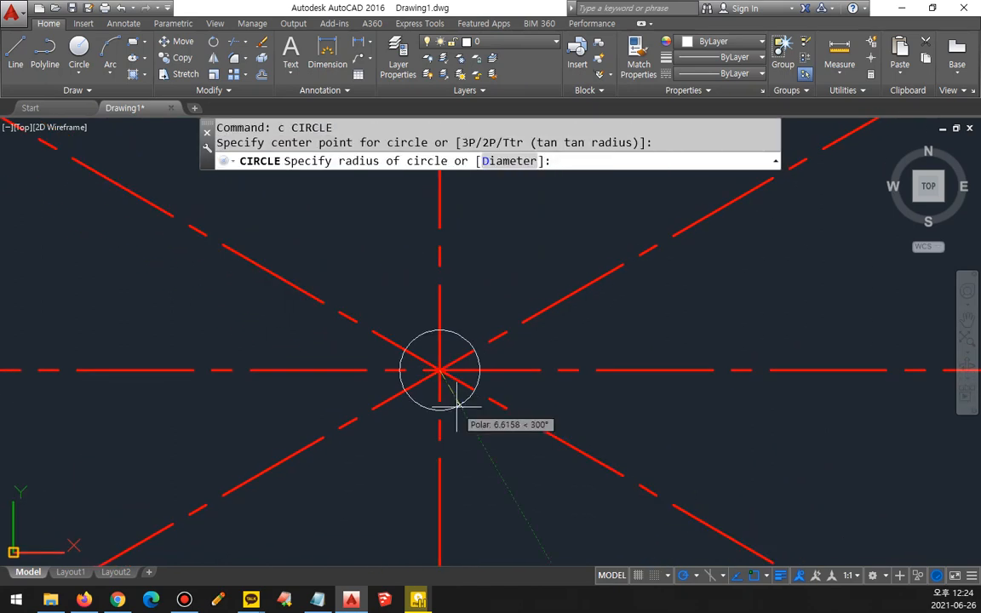
{"action": "type", "text": "11"}
{"action": "key", "text": "Return"}
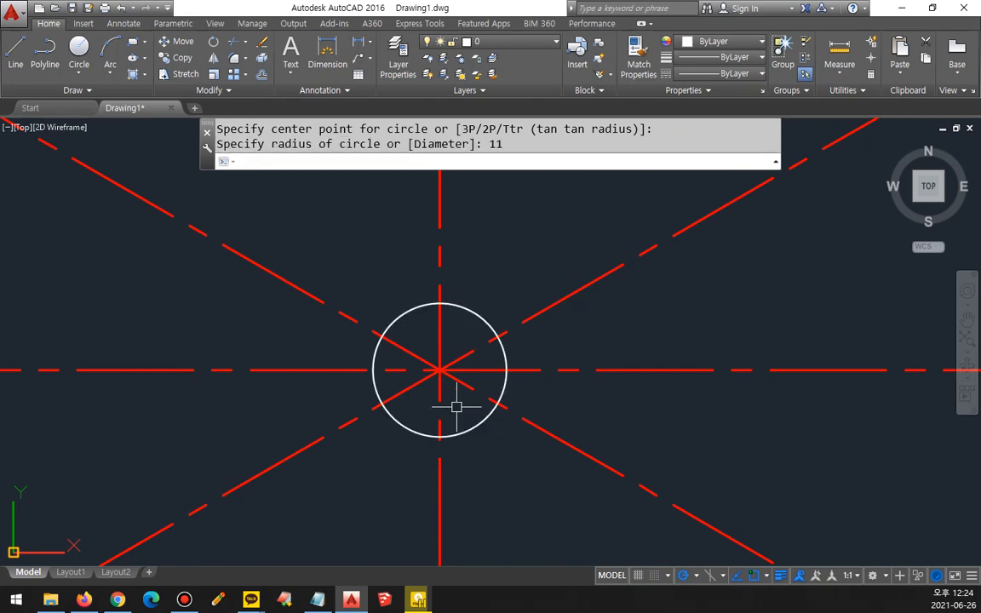
Step: Draw a horizontal construction line through the circle's lowest quadrant point with the XLINE Hor option
{"action": "type", "text": "xl"}
{"action": "key", "text": "Return"}
{"action": "type", "text": "h"}
{"action": "key", "text": "Return"}
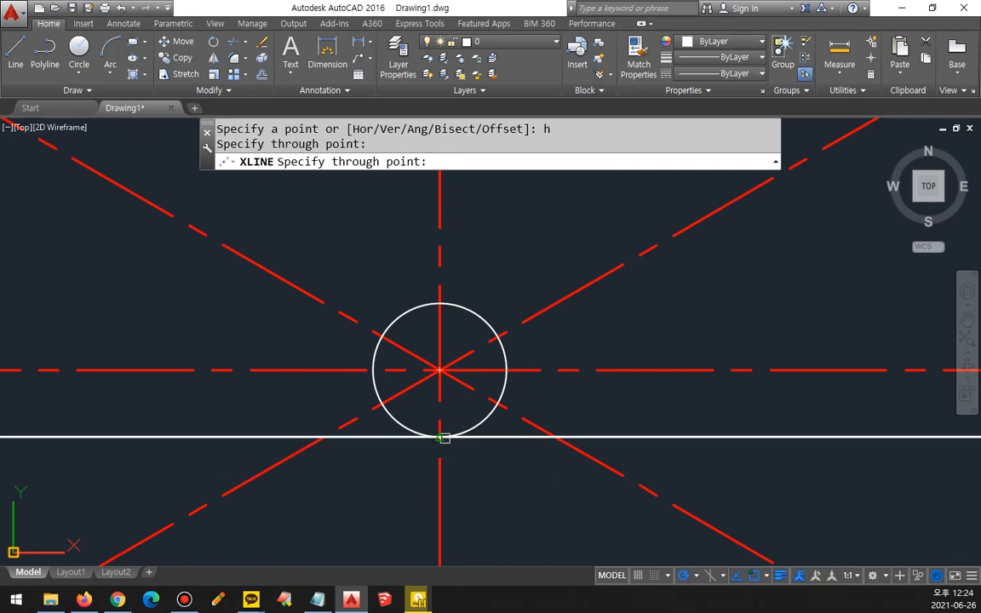
{"action": "left_click", "coordinate": [440, 437]}
{"action": "key", "text": "Return"}
Step: Offset the horizontal construction line beneath the circle upward by 26
{"action": "type", "text": "o"}
{"action": "key", "text": "Return"}
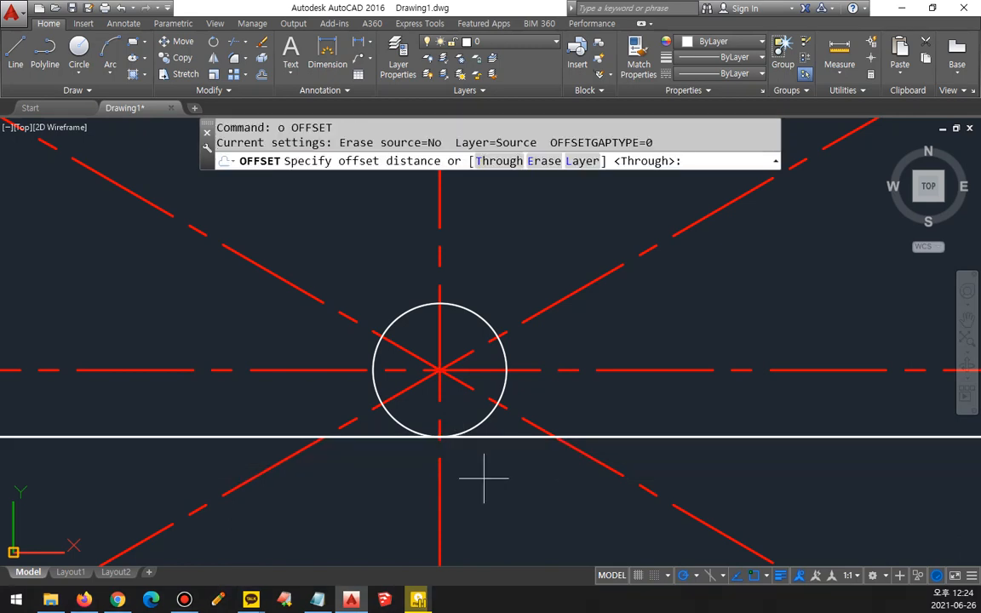
{"action": "type", "text": "26"}
{"action": "key", "text": "Return"}
{"action": "left_click", "coordinate": [602, 435]}
{"action": "left_click", "coordinate": [608, 394]}
{"action": "key", "text": "Return"}
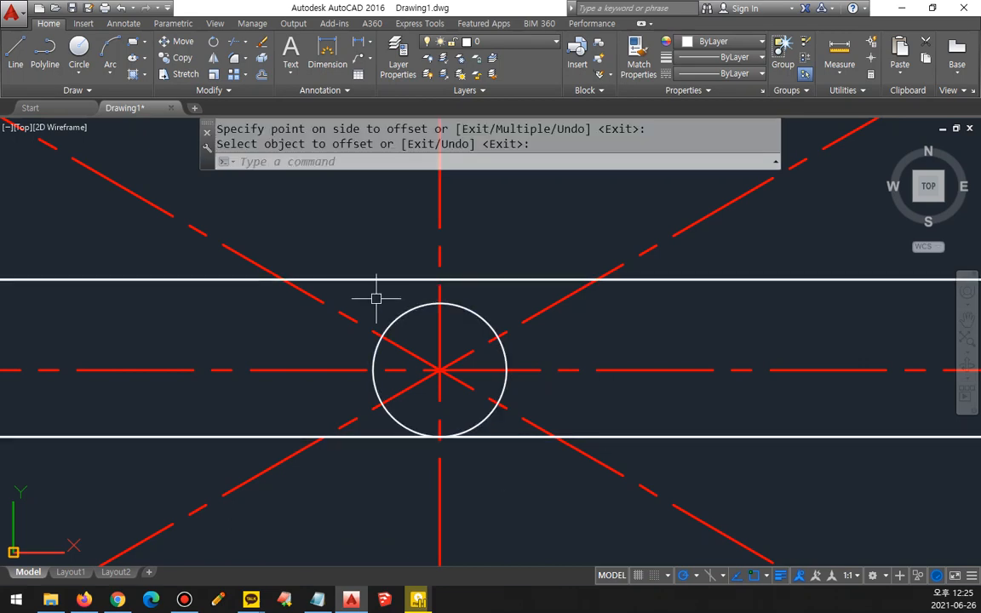
Step: Offset the vertical centre line by 3 to both sides
{"action": "type", "text": "o"}
{"action": "key", "text": "Return"}
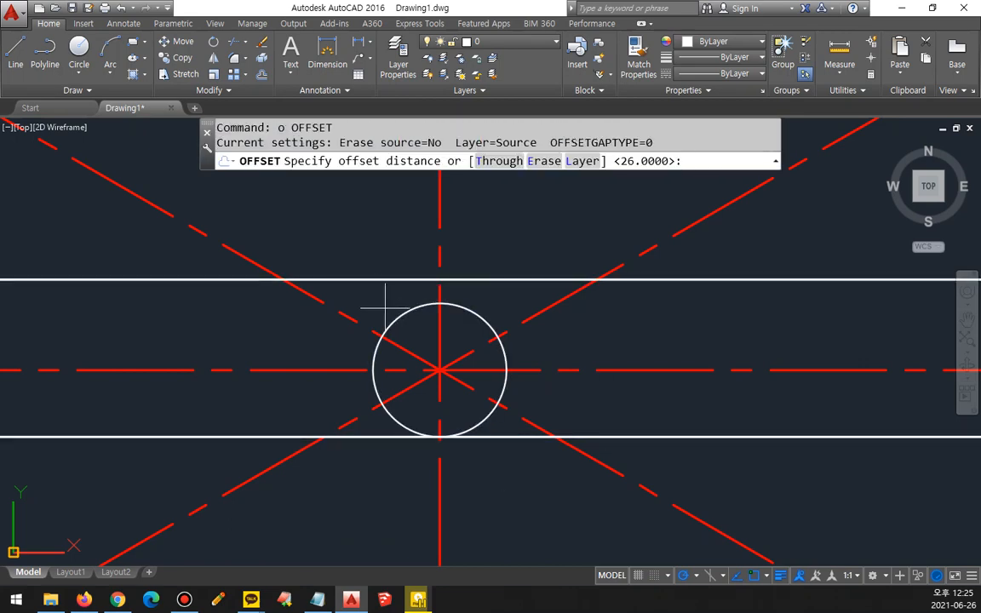
{"action": "type", "text": "3"}
{"action": "key", "text": "Return"}
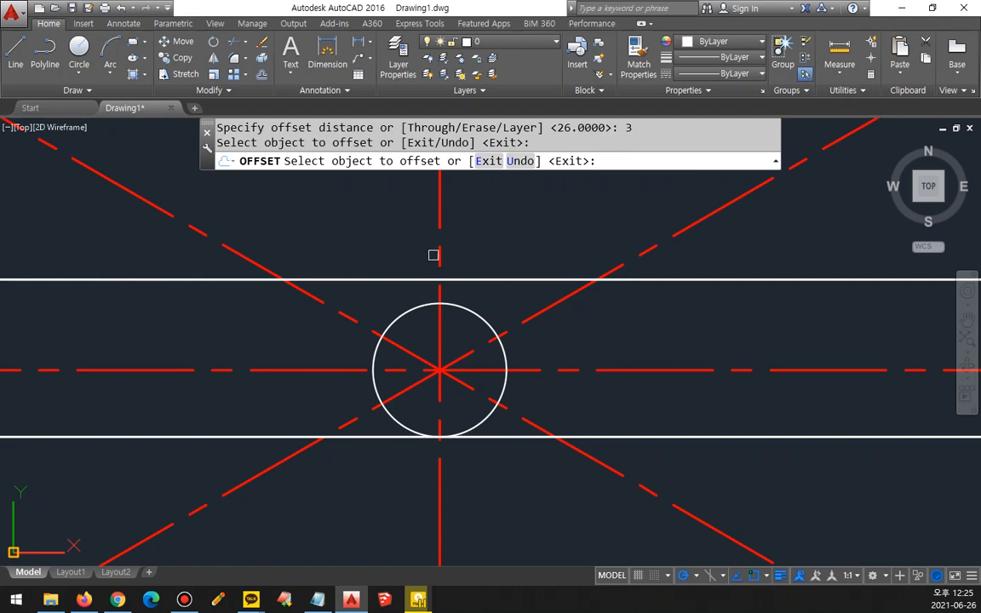
{"action": "left_click", "coordinate": [438, 256]}
{"action": "left_click", "coordinate": [400, 258]}
{"action": "left_click", "coordinate": [442, 256]}
{"action": "left_click", "coordinate": [486, 271]}
{"action": "key", "text": "Return"}
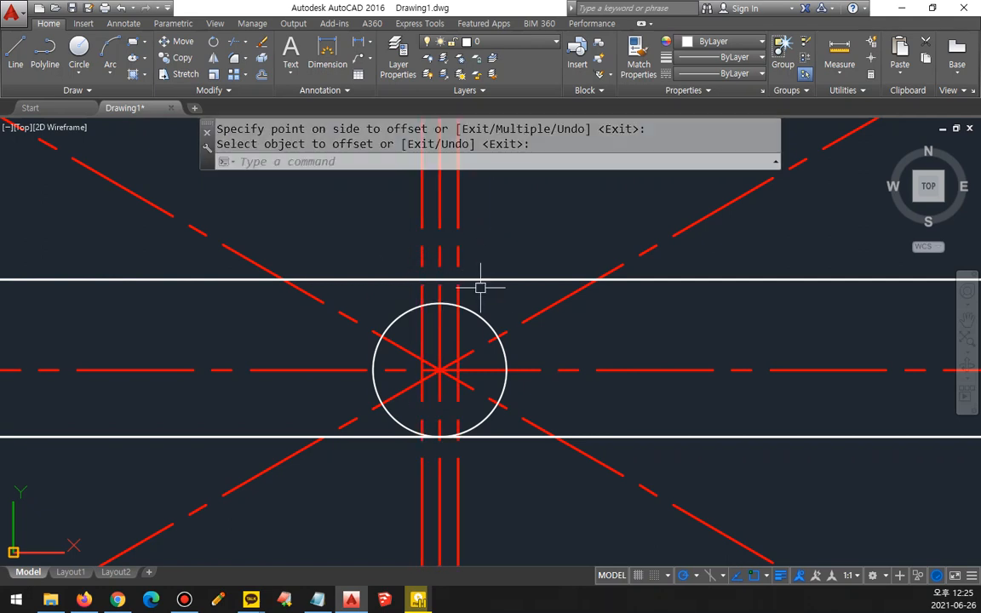
Step: Match the properties of the white horizontal line above the circle onto both offset vertical lines
{"action": "type", "text": "ma"}
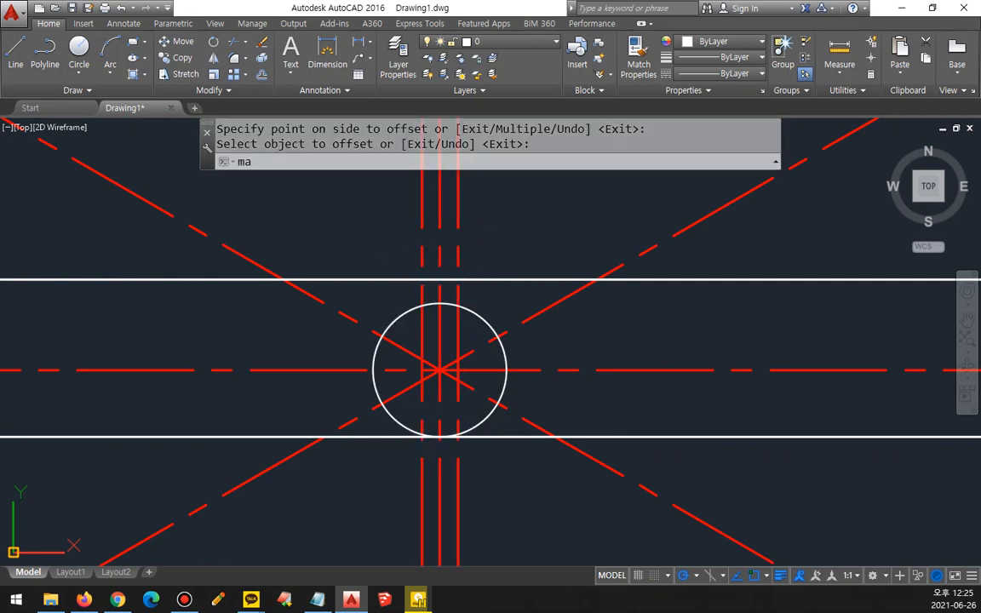
{"action": "key", "text": "Return"}
{"action": "left_click", "coordinate": [471, 278]}
{"action": "left_click", "coordinate": [457, 262]}
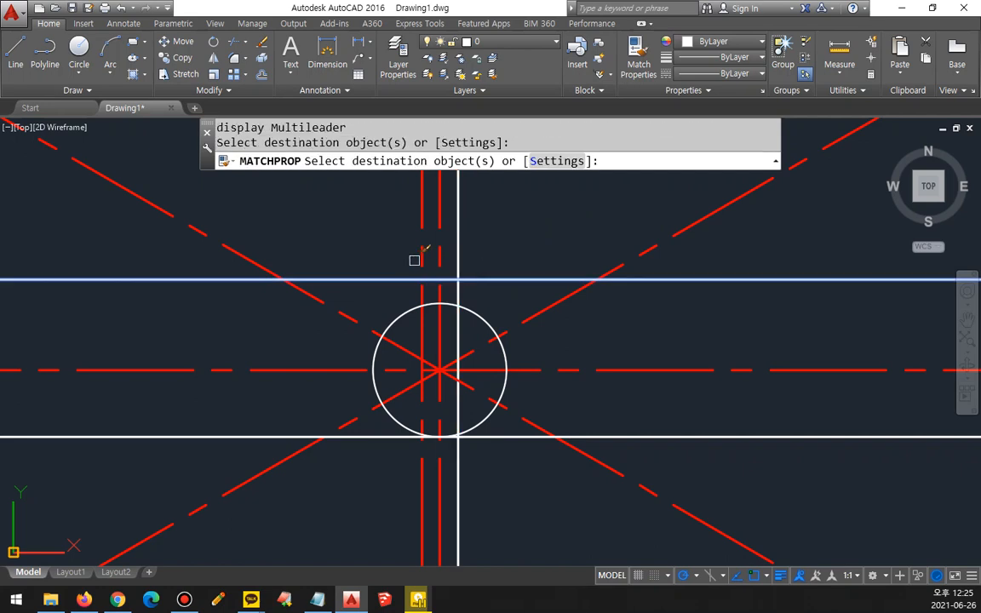
{"action": "left_click", "coordinate": [418, 258]}
{"action": "key", "text": "Return"}
{"action": "type", "text": "t"}
{"action": "key", "text": "Return"}
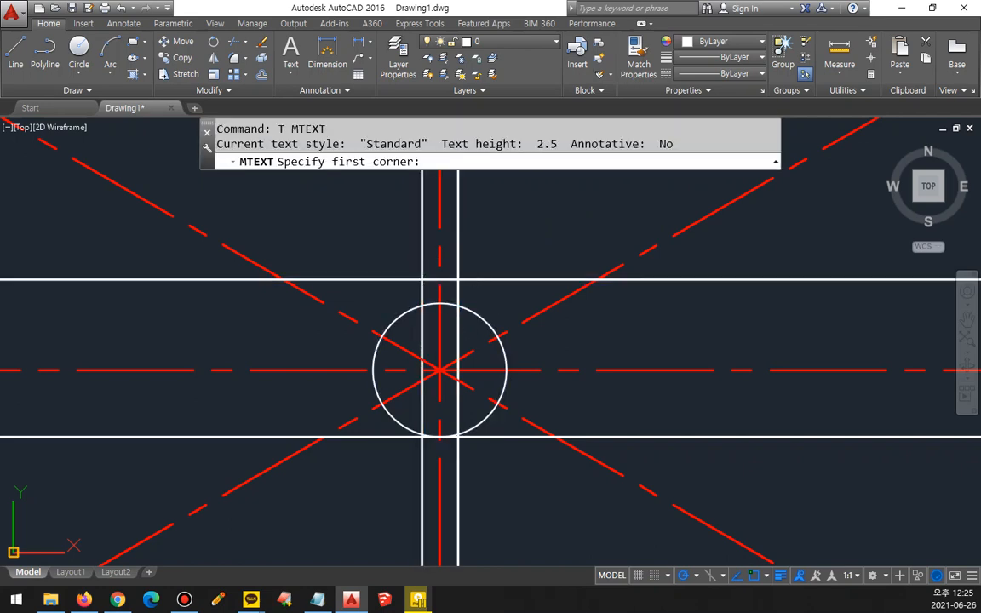
{"action": "left_click", "coordinate": [451, 312]}
{"action": "key", "text": "Escape"}
{"action": "key", "text": "Escape"}
Step: Trim away the portions of the two white vertical lines inside the circle
{"action": "type", "text": "t"}
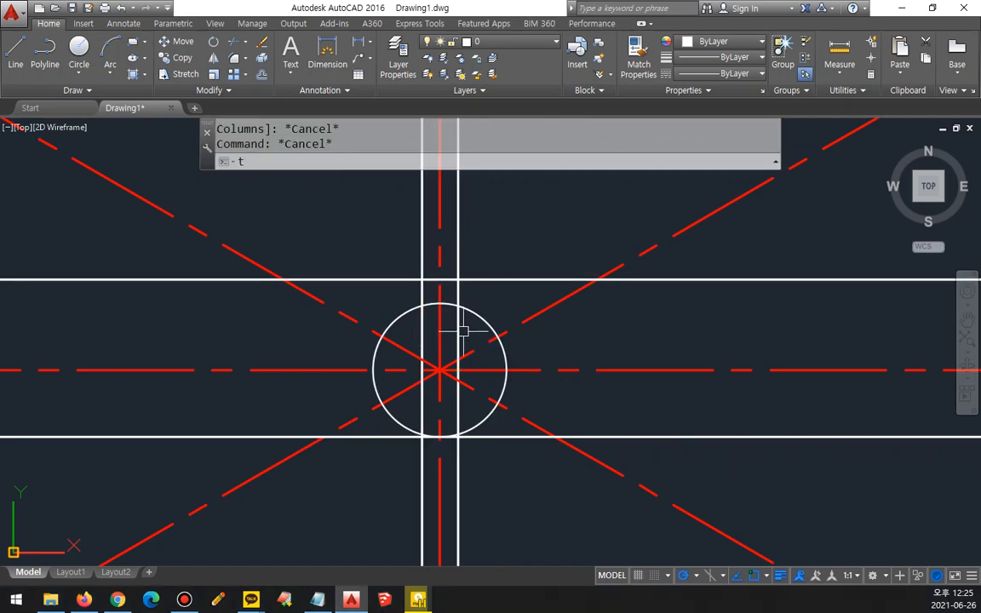
{"action": "type", "text": "r"}
{"action": "key", "text": "Return"}
{"action": "key", "text": "Return"}
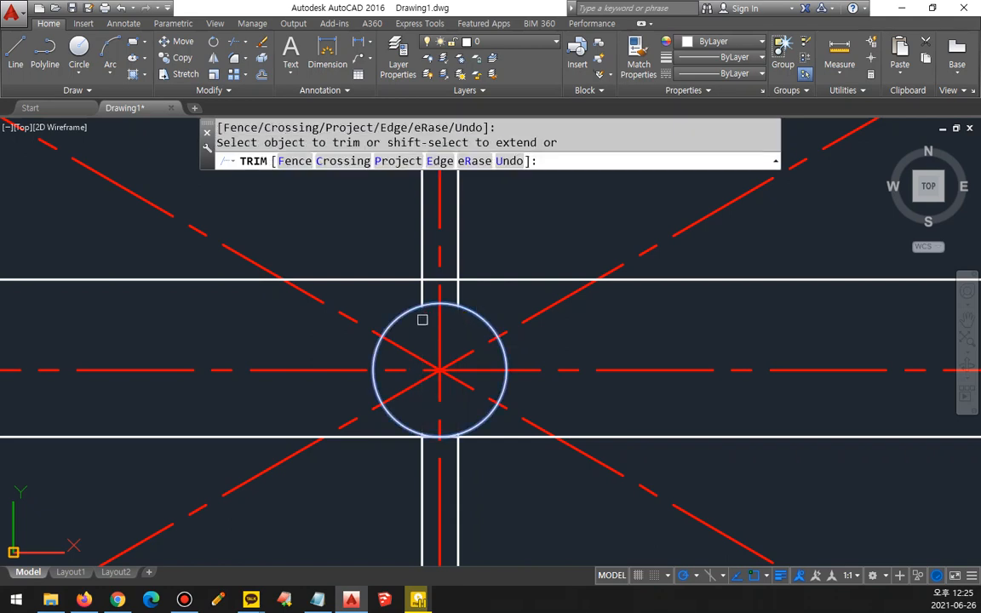
{"action": "left_click", "coordinate": [422, 319]}
{"action": "key", "text": "Return"}
{"action": "type", "text": "tr"}
Step: Trim the upper horizontal line on both sides, using the two vertical lines above the circle as cutting edges
{"action": "key", "text": "Return"}
{"action": "left_click", "coordinate": [457, 287]}
{"action": "left_click", "coordinate": [419, 292]}
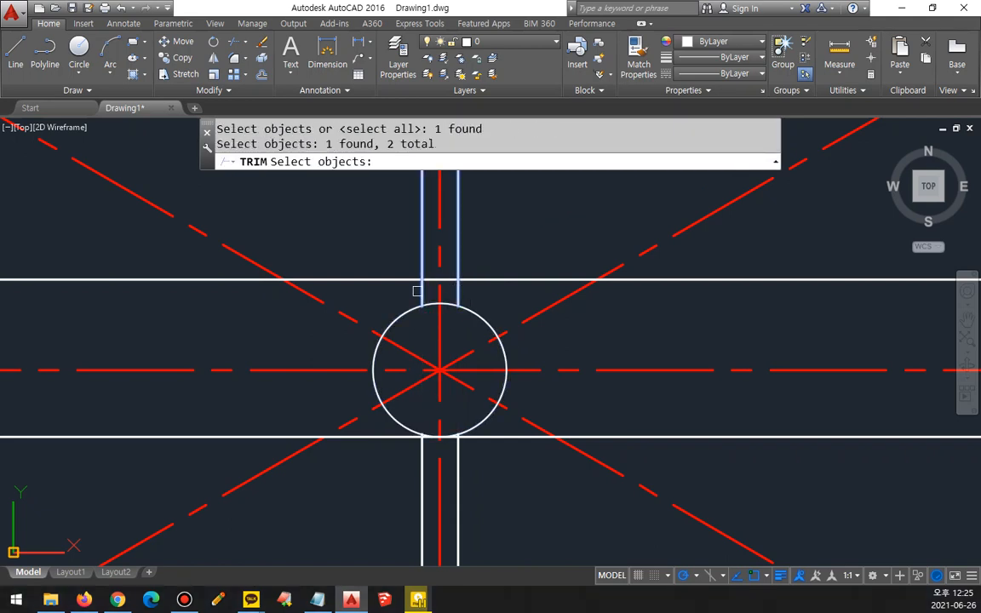
{"action": "left_click", "coordinate": [423, 288]}
{"action": "key", "text": "Return"}
{"action": "left_click", "coordinate": [413, 279]}
{"action": "left_click", "coordinate": [490, 280]}
Step: Trim the two vertical lines above the short horizontal segment to form the top of the keyway
{"action": "type", "text": "t"}
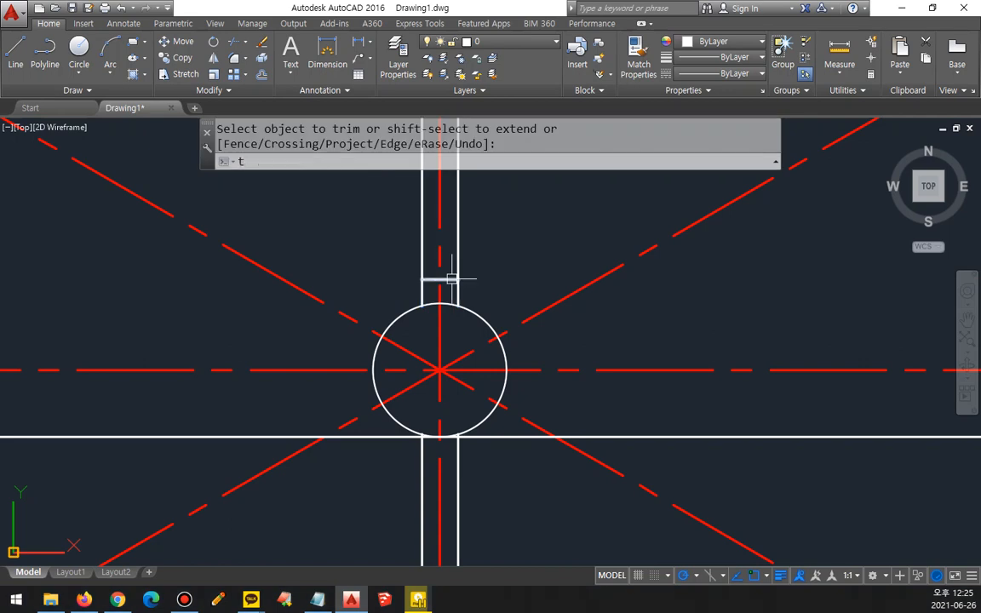
{"action": "type", "text": "r"}
{"action": "key", "text": "Return"}
{"action": "left_click", "coordinate": [445, 278]}
{"action": "key", "text": "Return"}
{"action": "left_click", "coordinate": [457, 268]}
{"action": "left_click", "coordinate": [423, 261]}
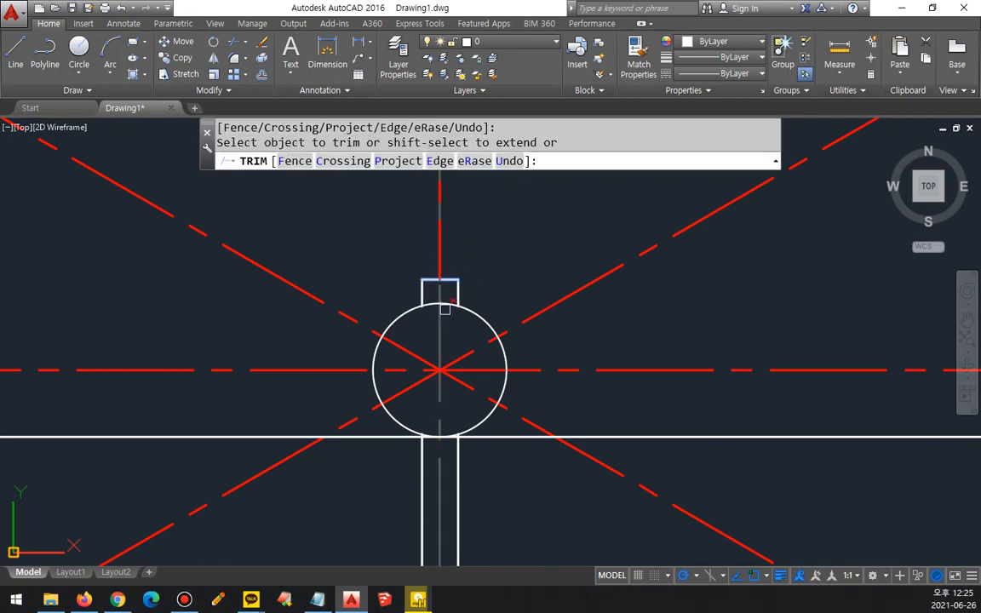
{"action": "key", "text": "Return"}
{"action": "type", "text": "tr"}
Step: Trim the circle's arc between the two keyway sides to open the keyway into the bore
{"action": "key", "text": "Return"}
{"action": "key", "text": "Return"}
{"action": "left_click", "coordinate": [431, 302]}
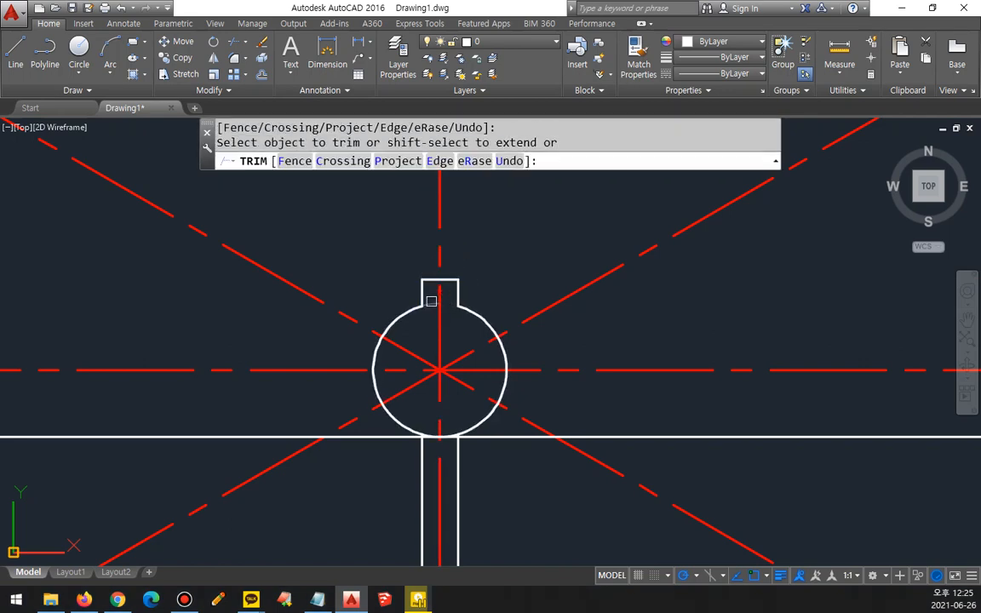
{"action": "key", "text": "Return"}
Step: Erase the horizontal line tangent to the circle's underside and the two leftover vertical lines below it
{"action": "left_click", "coordinate": [463, 437]}
{"action": "left_click", "coordinate": [455, 466]}
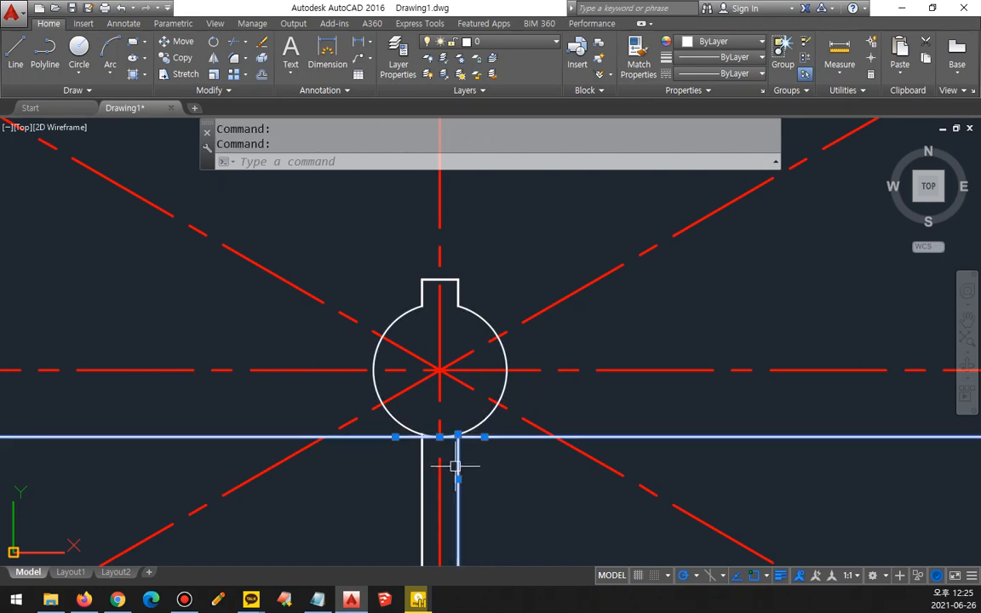
{"action": "left_click", "coordinate": [423, 466]}
{"action": "type", "text": "e"}
{"action": "key", "text": "Return"}
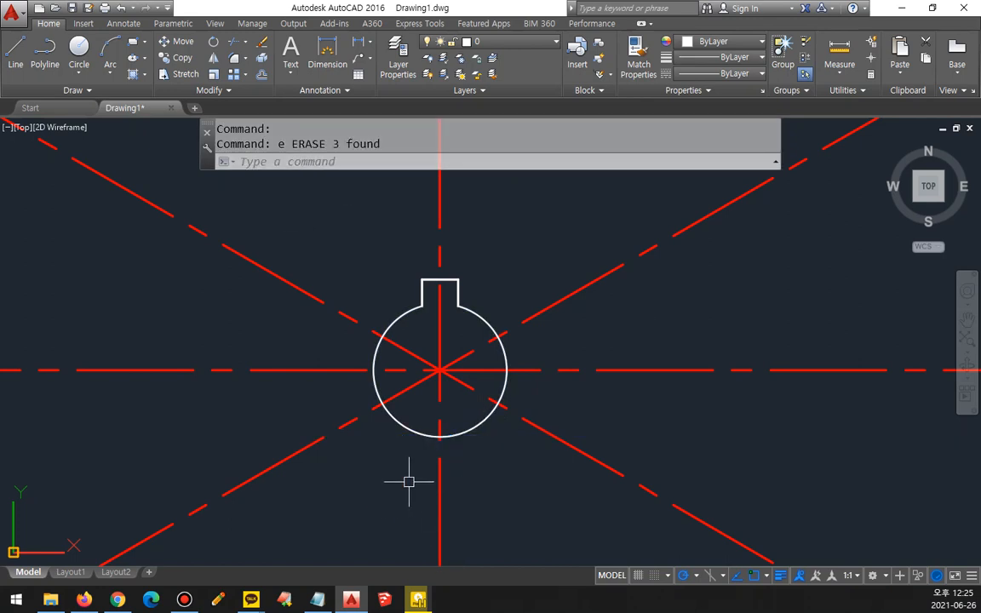
Step: Draw two circles with radii 19.5 and 25 centred on the intersection of the centre lines
{"action": "type", "text": "c"}
{"action": "key", "text": "Return"}
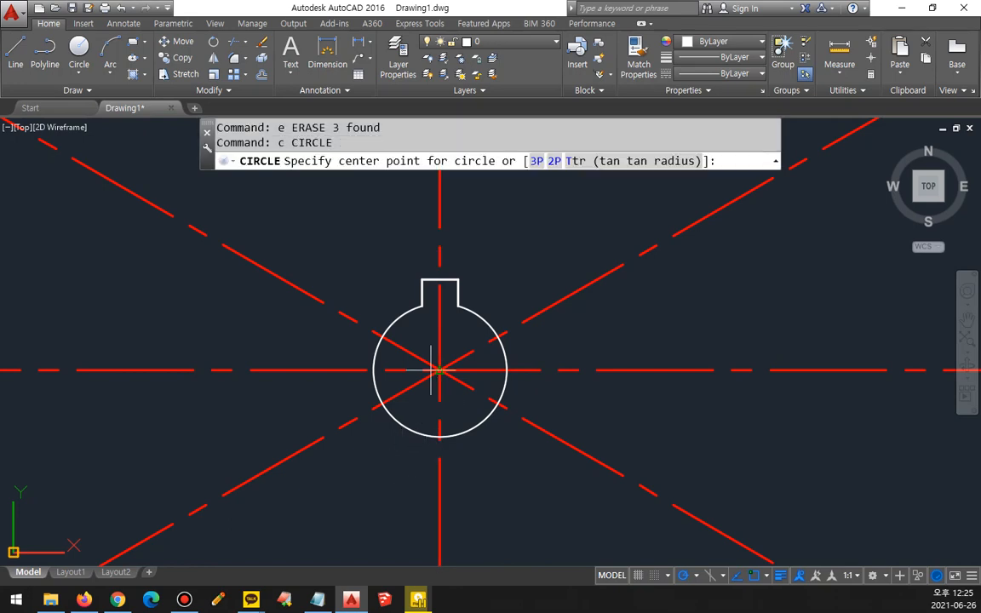
{"action": "left_click", "coordinate": [439, 371]}
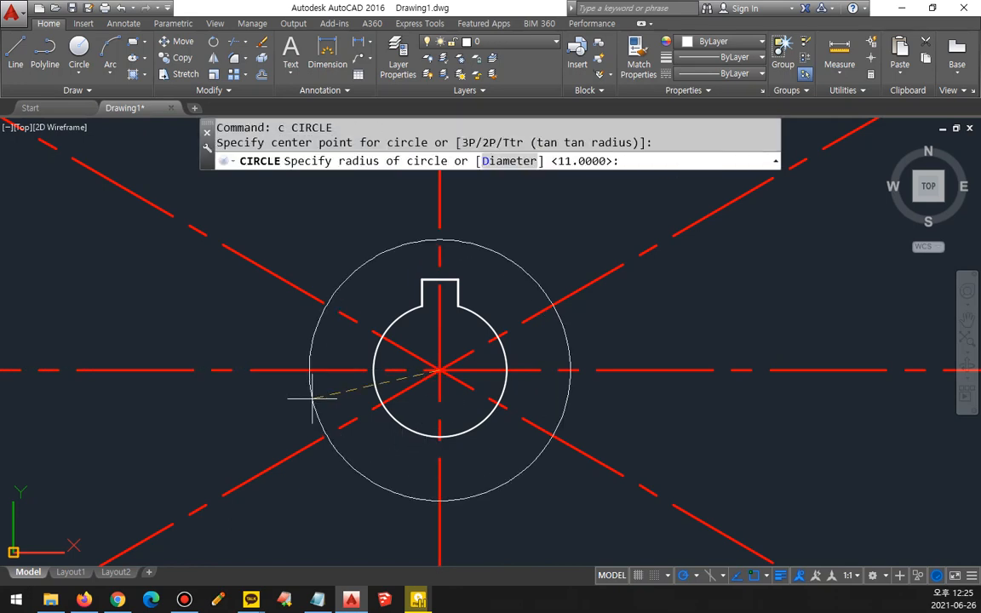
{"action": "key", "text": "Return"}
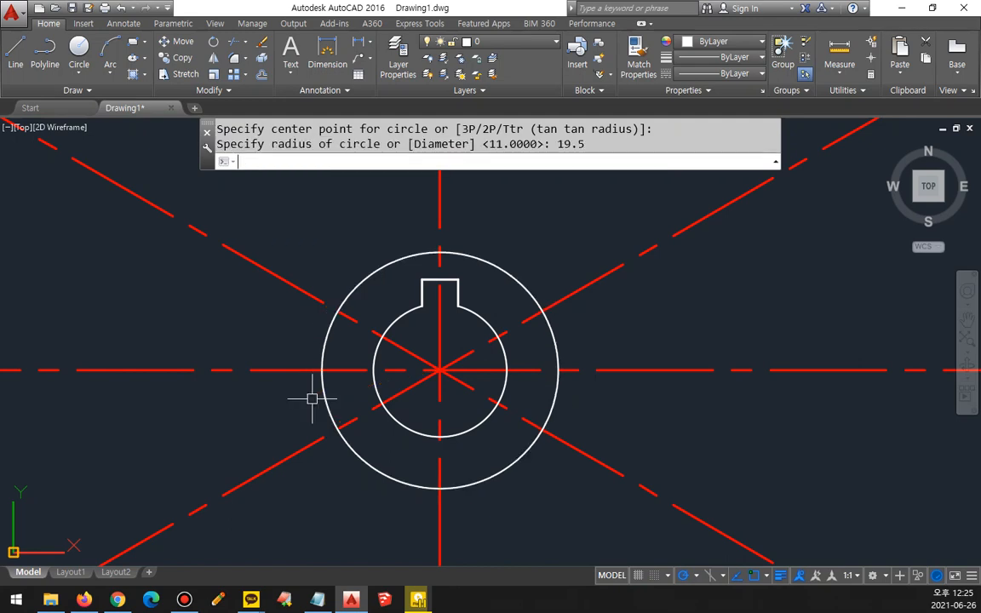
{"action": "type", "text": "c"}
{"action": "key", "text": "Return"}
{"action": "left_click", "coordinate": [439, 370]}
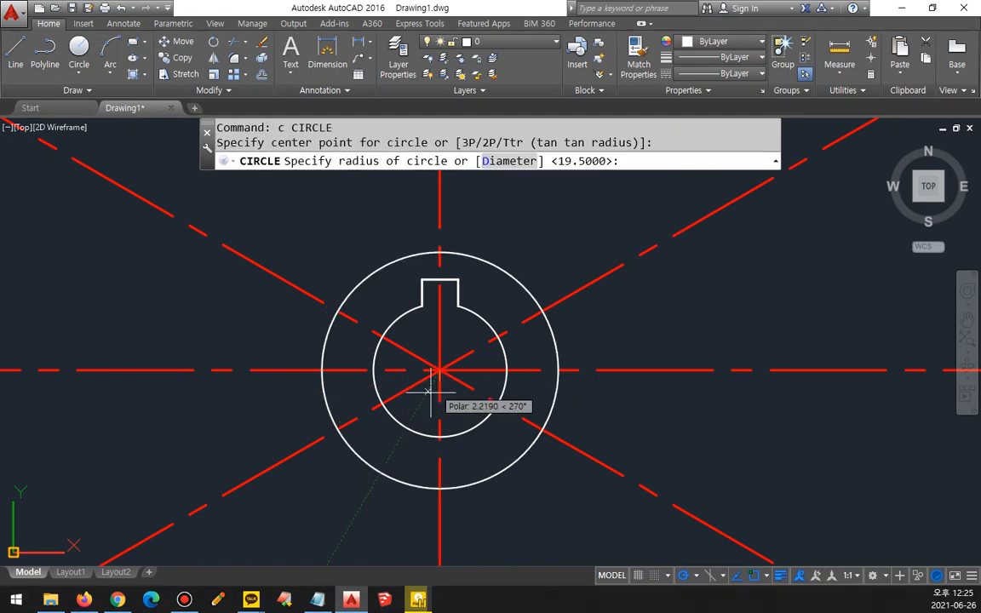
{"action": "type", "text": "25"}
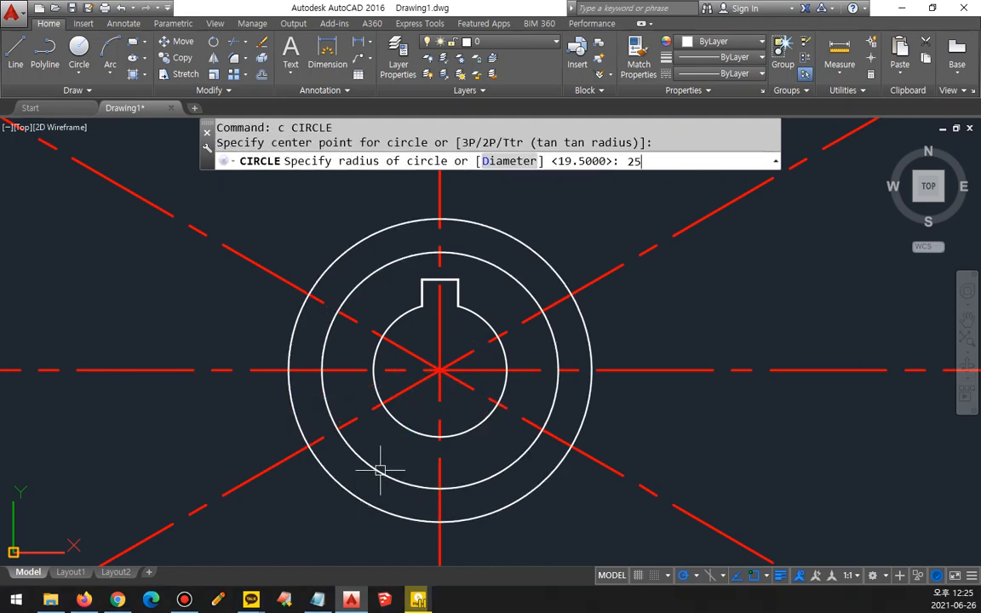
{"action": "key", "text": "Return"}
Step: Match the 25-radius circle's properties to the red inclined centre line
{"action": "type", "text": "ma"}
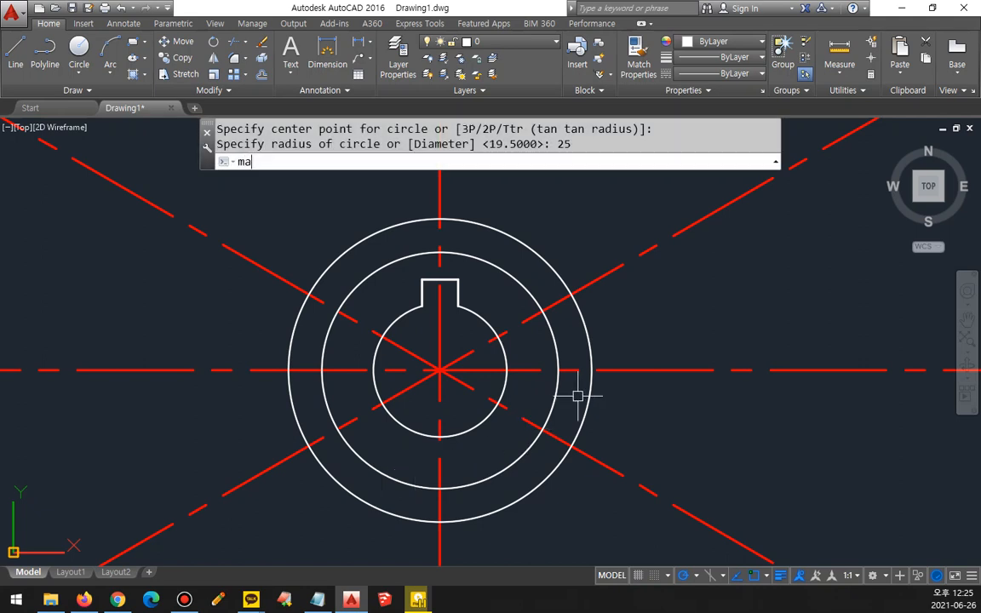
{"action": "key", "text": "Return"}
{"action": "left_click", "coordinate": [603, 278]}
{"action": "left_click", "coordinate": [582, 322]}
{"action": "key", "text": "Return"}
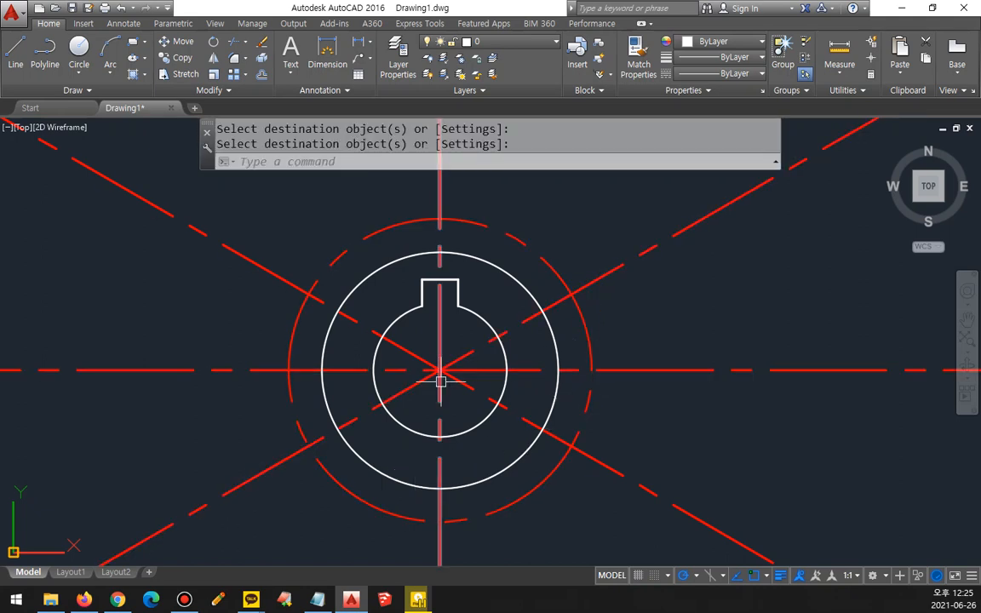
Step: Draw a circle with diameter 95 centred on the intersection of the centre lines
{"action": "type", "text": "c"}
{"action": "key", "text": "Return"}
{"action": "left_click", "coordinate": [439, 370]}
{"action": "type", "text": "d"}
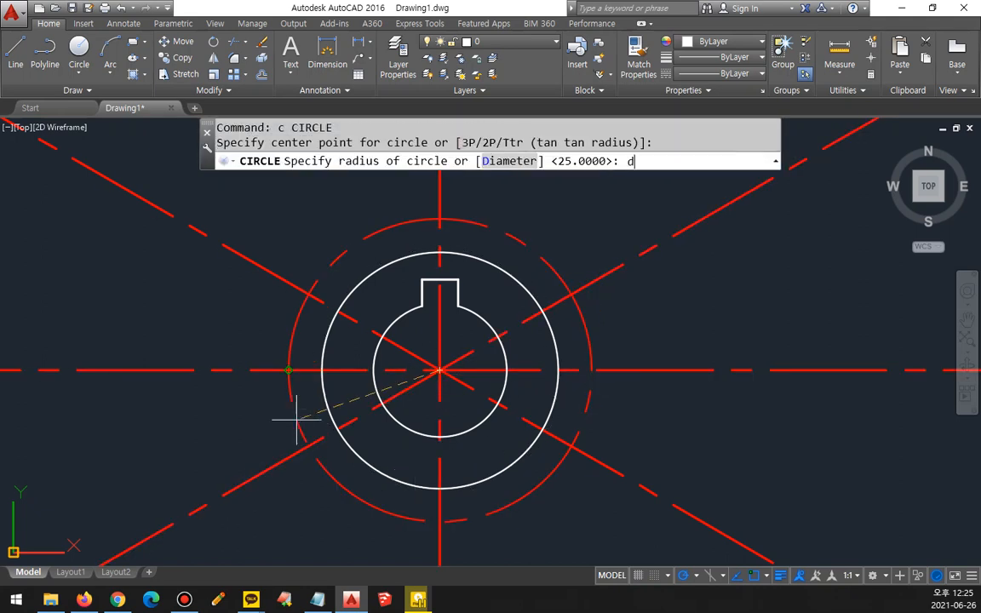
{"action": "key", "text": "Return"}
{"action": "type", "text": "95"}
{"action": "key", "text": "Return"}
Step: Offset the 95-diameter circle outward by 3
{"action": "scroll", "coordinate": [296, 418], "scroll_direction": "down", "scroll_amount": 4}
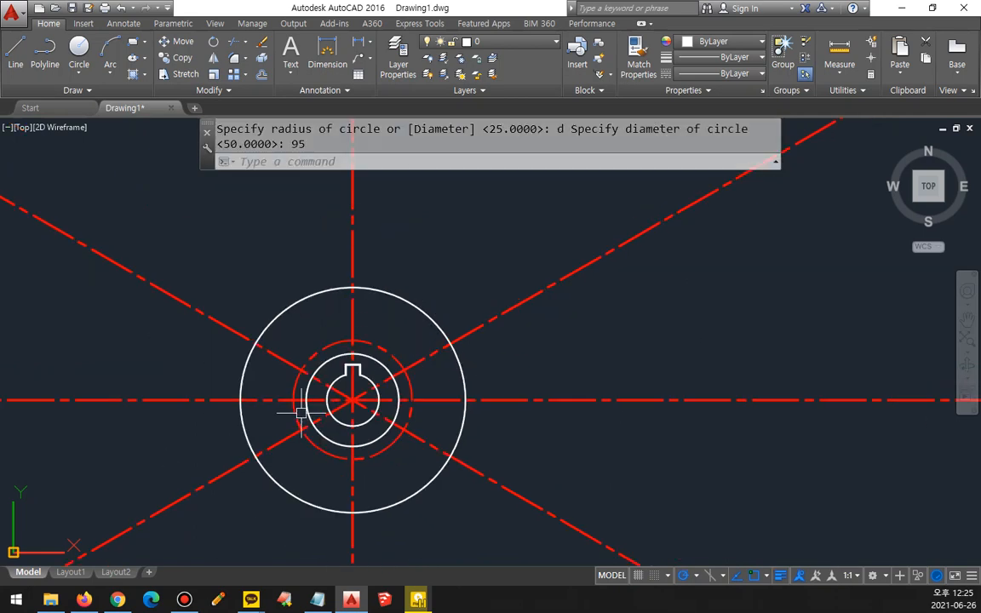
{"action": "type", "text": "o"}
{"action": "key", "text": "Return"}
{"action": "type", "text": "3"}
{"action": "key", "text": "Return"}
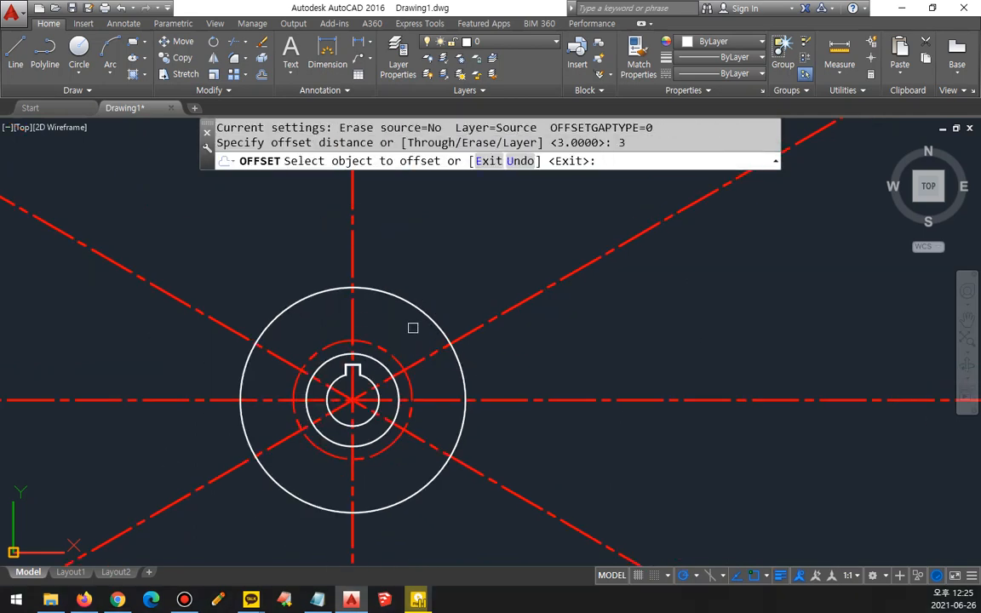
{"action": "left_click", "coordinate": [463, 377]}
{"action": "left_click", "coordinate": [533, 355]}
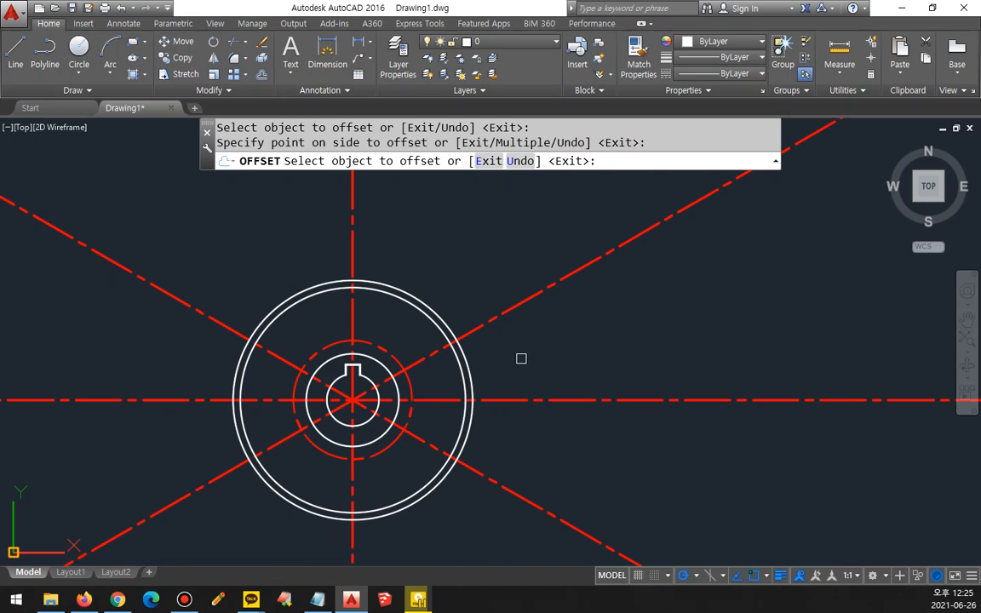
{"action": "key", "text": "Escape"}
Step: Erase the outermost circle made by the 3-unit offset
{"action": "left_click", "coordinate": [466, 368]}
{"action": "type", "text": "e"}
{"action": "key", "text": "Return"}
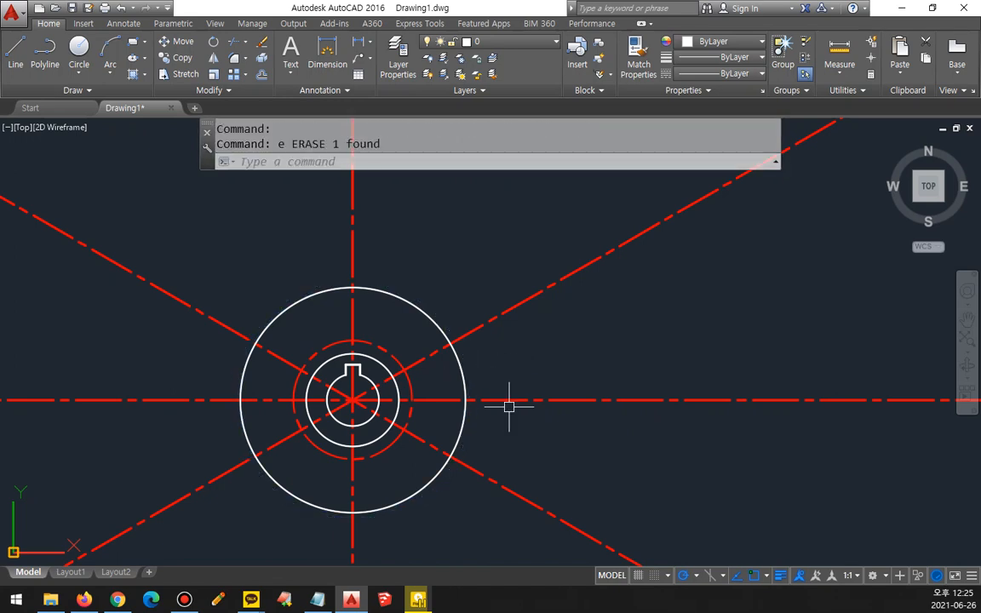
Step: Draw a 7-diameter circle where the red dashed circle crosses the upper-right end of the inclined centre line
{"action": "scroll", "coordinate": [376, 372], "scroll_direction": "up", "scroll_amount": 2}
{"action": "middle_click_drag", "start_coordinate": [376, 372], "coordinate": [508, 280]}
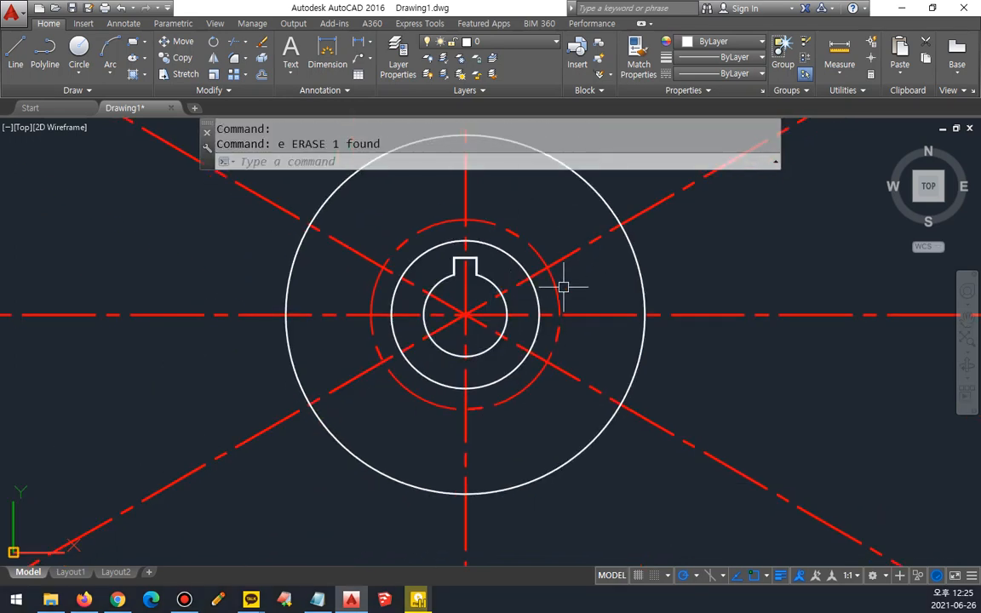
{"action": "type", "text": "c"}
{"action": "key", "text": "Return"}
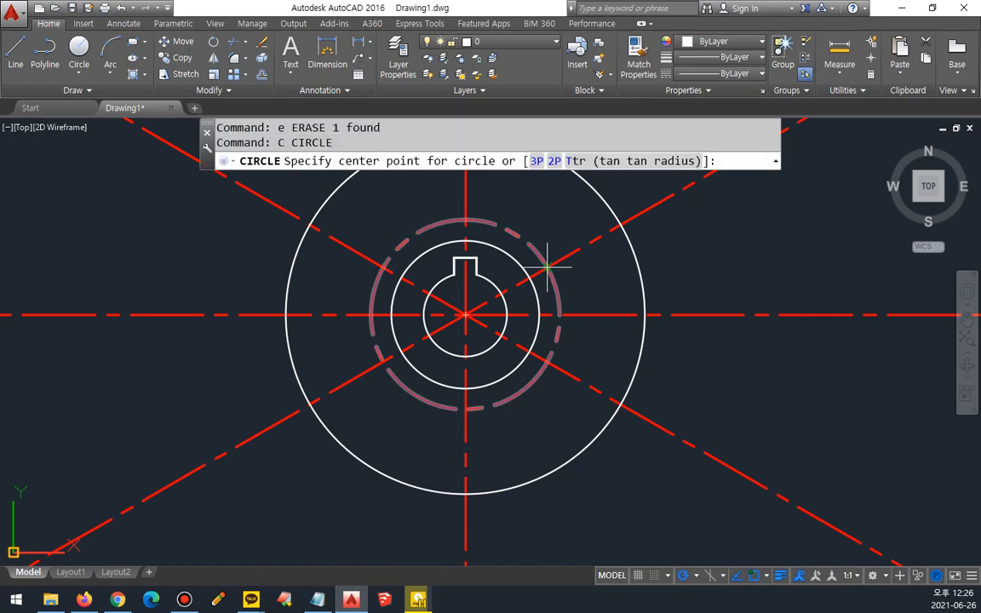
{"action": "left_click", "coordinate": [546, 266]}
{"action": "type", "text": "d"}
{"action": "key", "text": "Return"}
{"action": "type", "text": "7"}
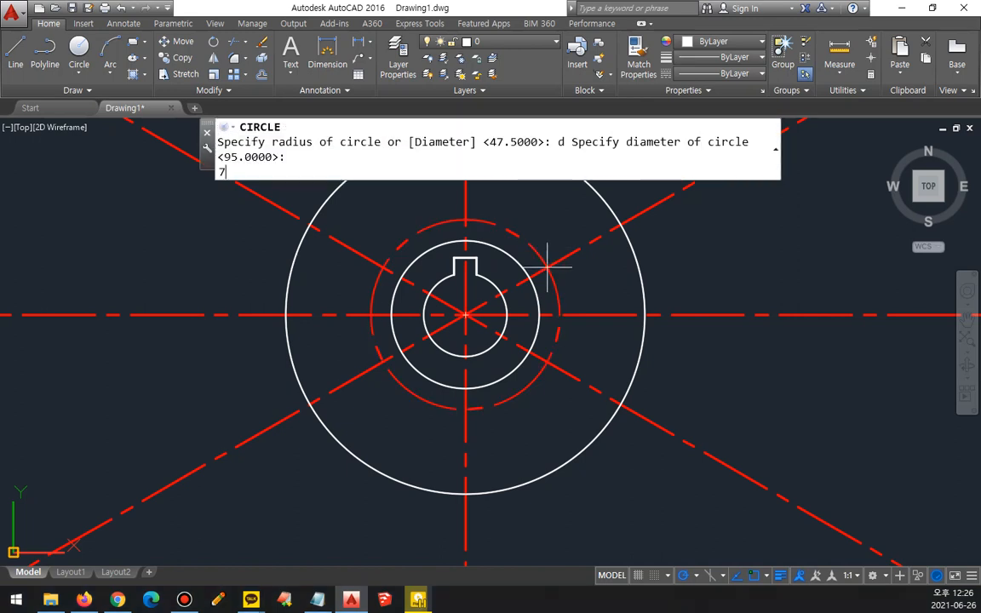
{"action": "key", "text": "Return"}
Step: Draw three more circles of the same size at the red circle's lower-right, bottom and lower-left crossings with the centre lines
{"action": "key", "text": "Return"}
{"action": "left_click", "coordinate": [547, 362]}
{"action": "key", "text": "Return"}
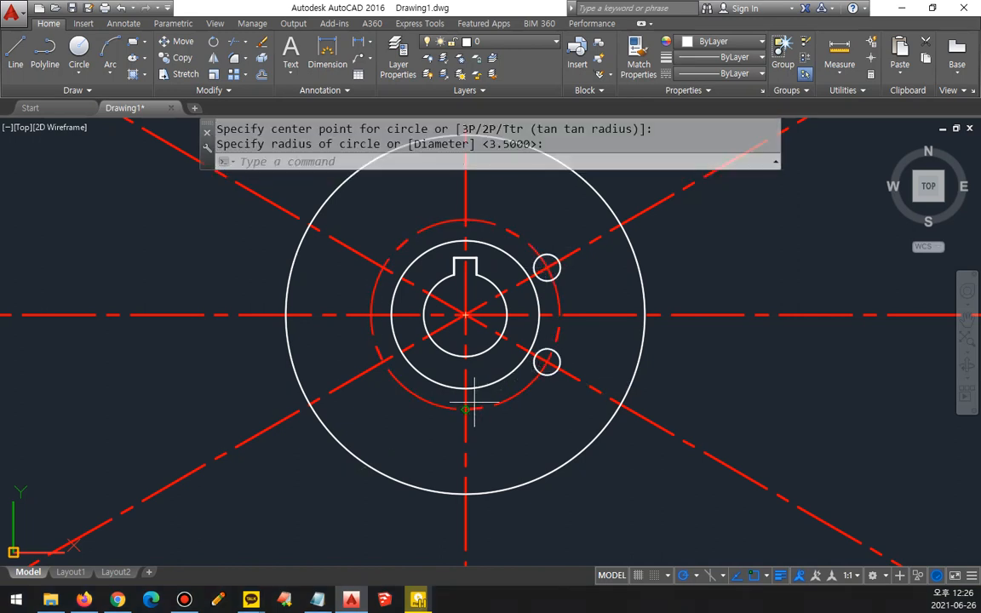
{"action": "key", "text": "Return"}
{"action": "left_click", "coordinate": [465, 408]}
{"action": "key", "text": "Return"}
{"action": "key", "text": "Return"}
{"action": "left_click", "coordinate": [383, 361]}
Step: Draw two more matching circles at the red circle's upper-left and top crossings with the centre lines
{"action": "key", "text": "Return"}
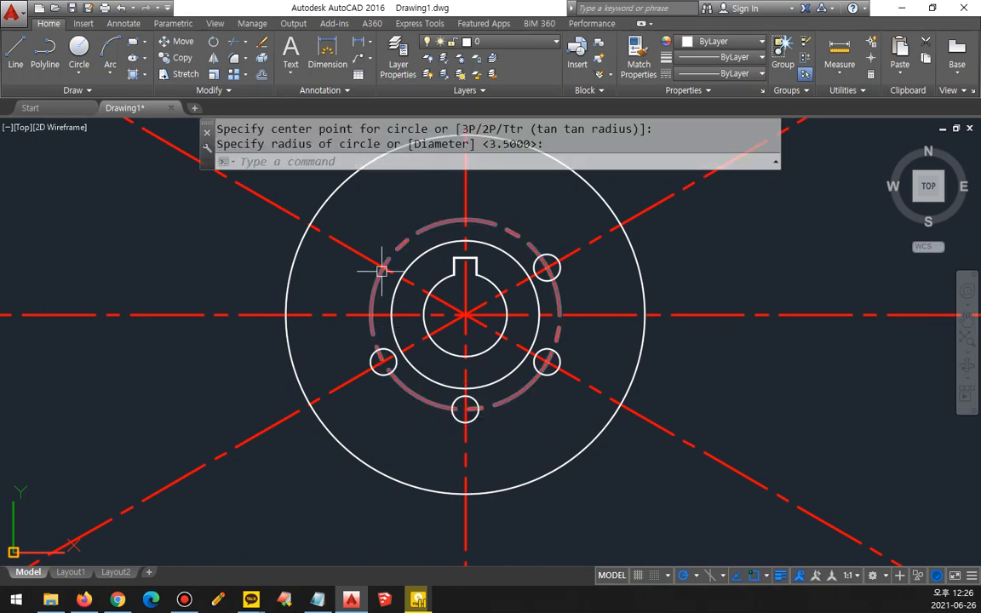
{"action": "key", "text": "Return"}
{"action": "left_click", "coordinate": [383, 267]}
{"action": "key", "text": "Return"}
Step: Offset the vertical centre line by 7/2 to both sides
{"action": "key", "text": "Return"}
{"action": "left_click", "coordinate": [467, 218]}
{"action": "key", "text": "Return"}
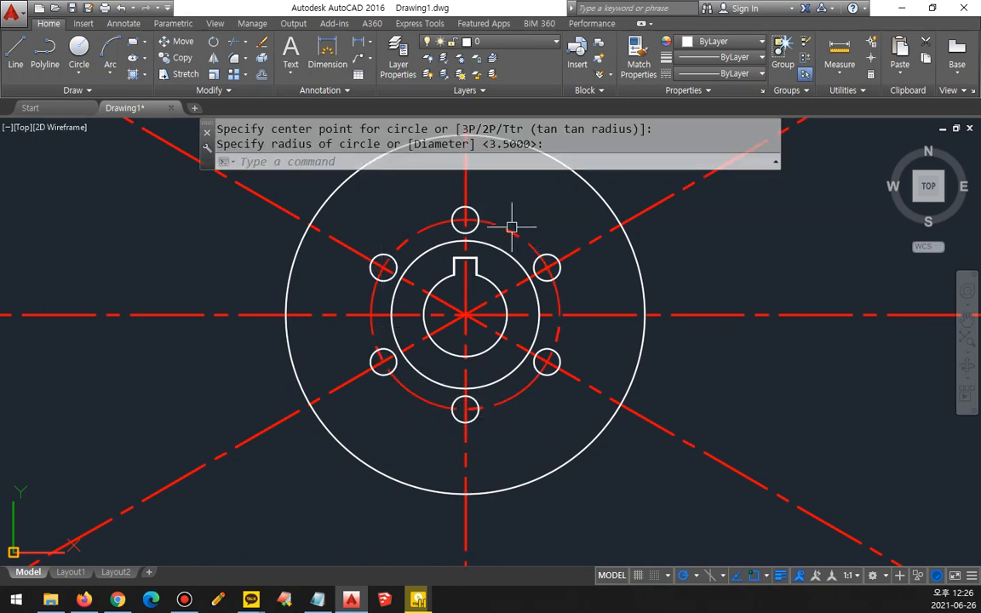
{"action": "type", "text": "o"}
{"action": "key", "text": "Return"}
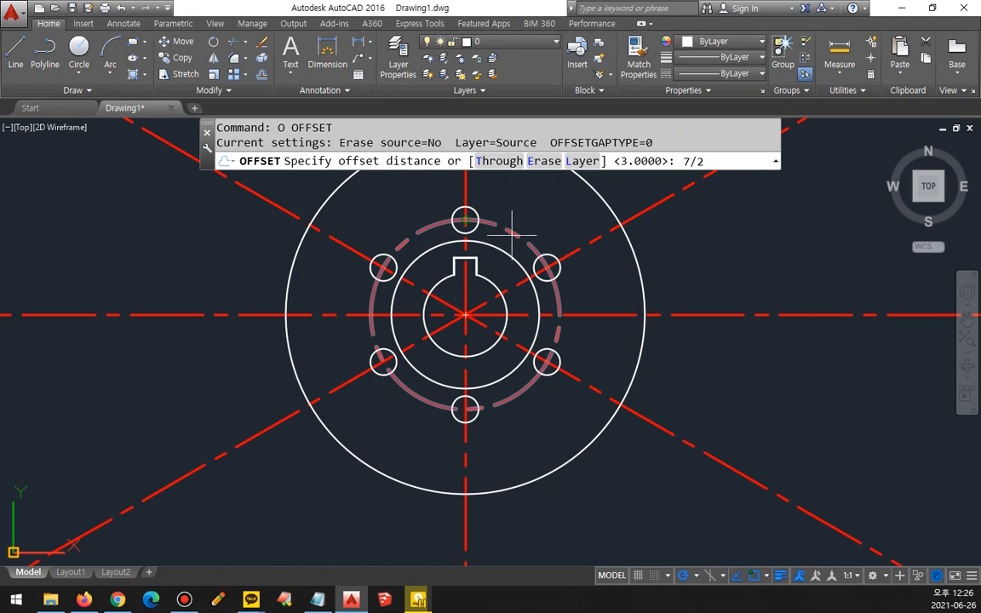
{"action": "key", "text": "Return"}
{"action": "left_click", "coordinate": [463, 457]}
{"action": "left_click", "coordinate": [468, 457]}
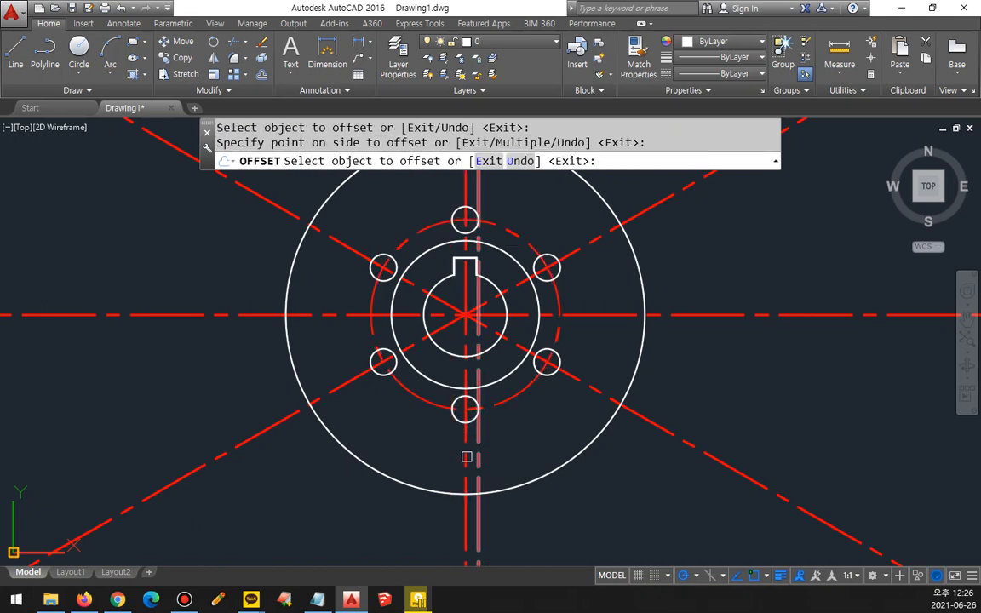
{"action": "left_click", "coordinate": [465, 457]}
{"action": "left_click", "coordinate": [448, 456]}
Step: Offset both inclined centre lines to each side by the same 7/2 distance
{"action": "left_click", "coordinate": [354, 381]}
{"action": "left_click", "coordinate": [344, 397]}
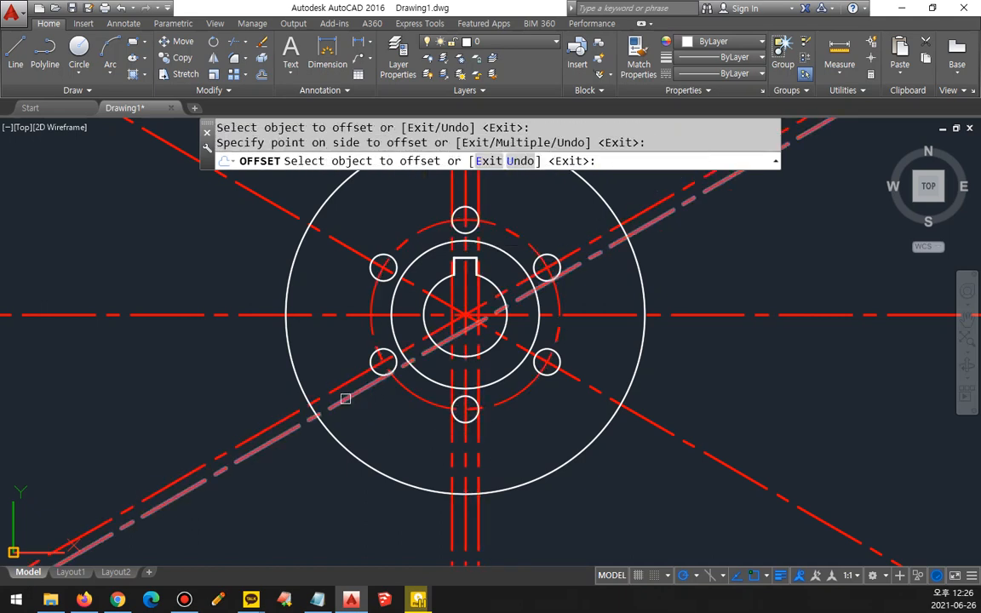
{"action": "left_click", "coordinate": [339, 387]}
{"action": "left_click", "coordinate": [335, 382]}
{"action": "left_click", "coordinate": [569, 375]}
{"action": "left_click", "coordinate": [576, 373]}
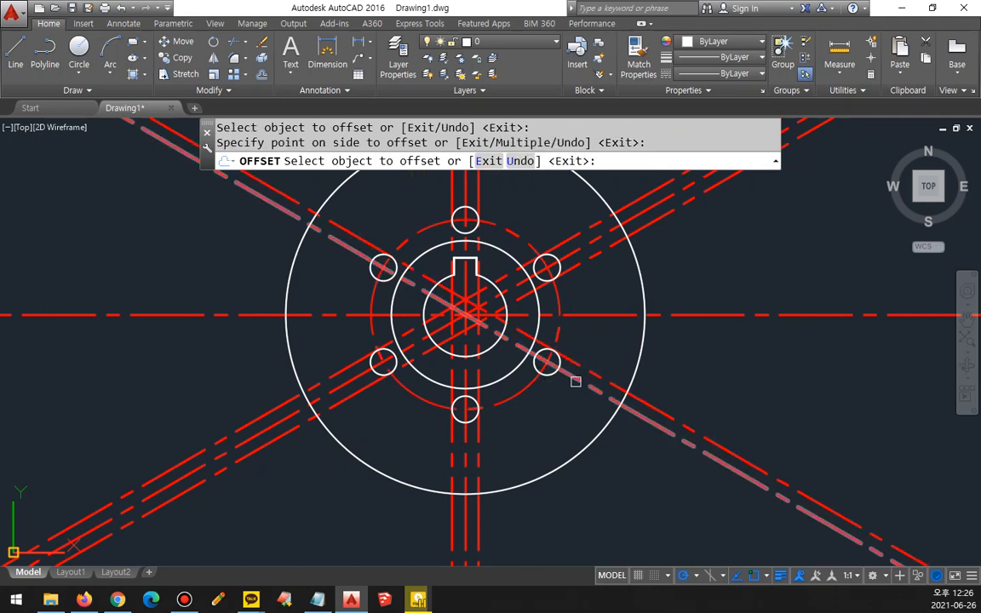
{"action": "key", "text": "Return"}
Step: Match the properties of the six offset lines to the white 95-diameter circle
{"action": "type", "text": "ma"}
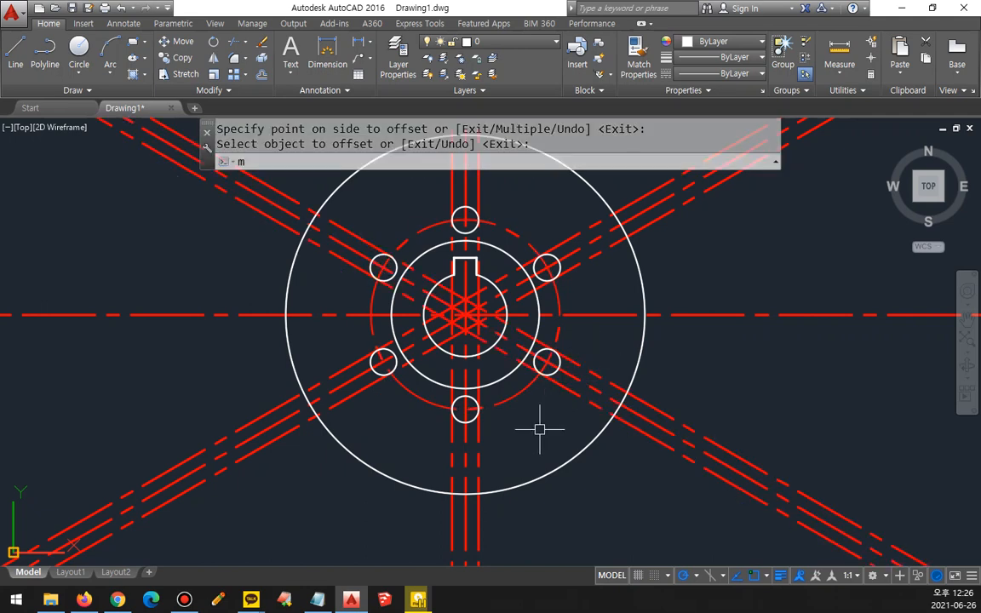
{"action": "key", "text": "Return"}
{"action": "left_click", "coordinate": [554, 465]}
{"action": "left_click", "coordinate": [628, 429]}
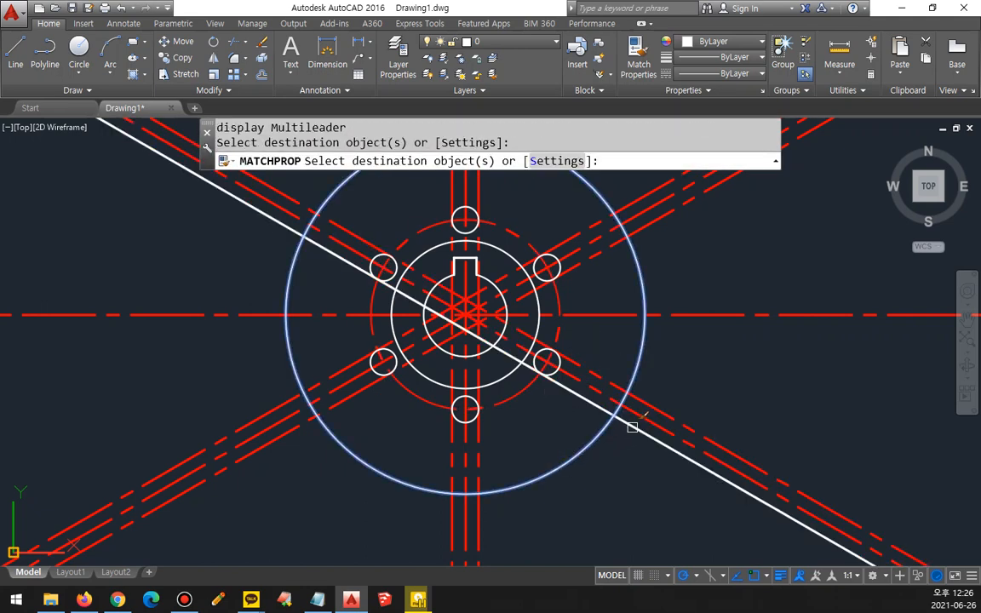
{"action": "left_click", "coordinate": [652, 400]}
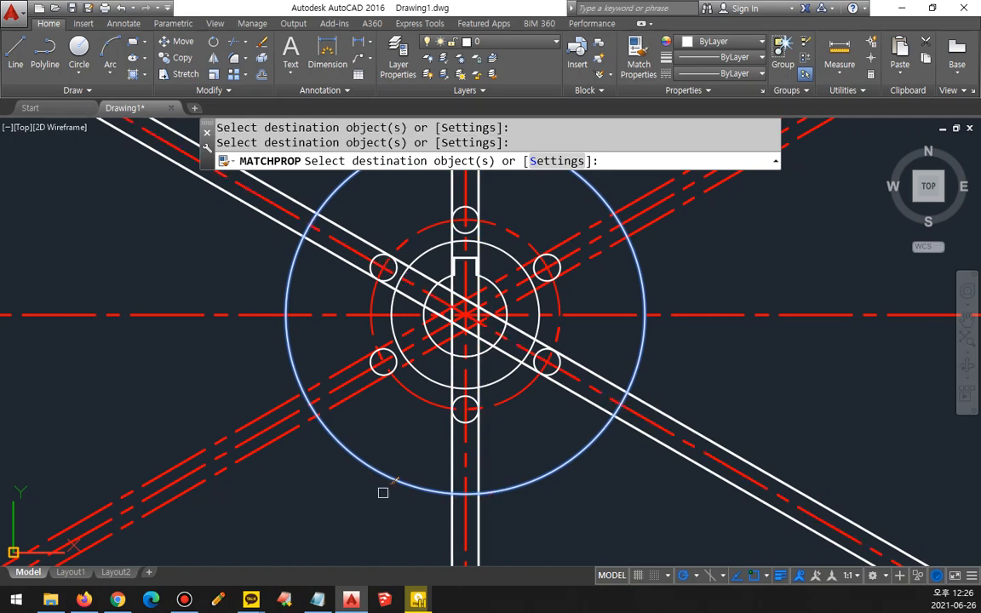
{"action": "left_click", "coordinate": [296, 433]}
{"action": "left_click", "coordinate": [257, 406]}
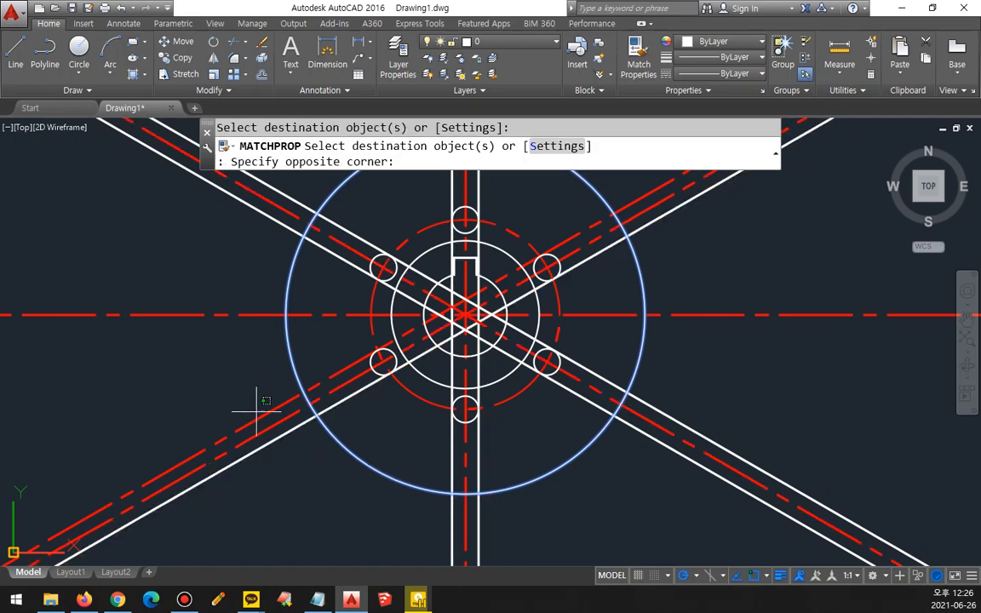
{"action": "left_click", "coordinate": [182, 425]}
{"action": "key", "text": "Return"}
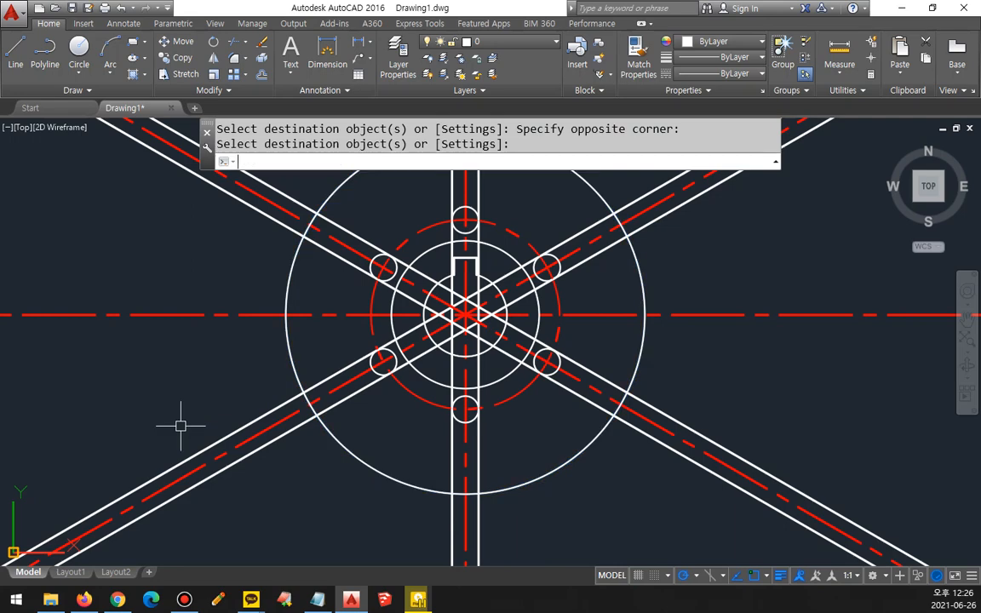
Step: Offset the two white lines rising to the upper right outward by 5
{"action": "type", "text": "o"}
{"action": "key", "text": "Return"}
{"action": "type", "text": "5"}
{"action": "key", "text": "Return"}
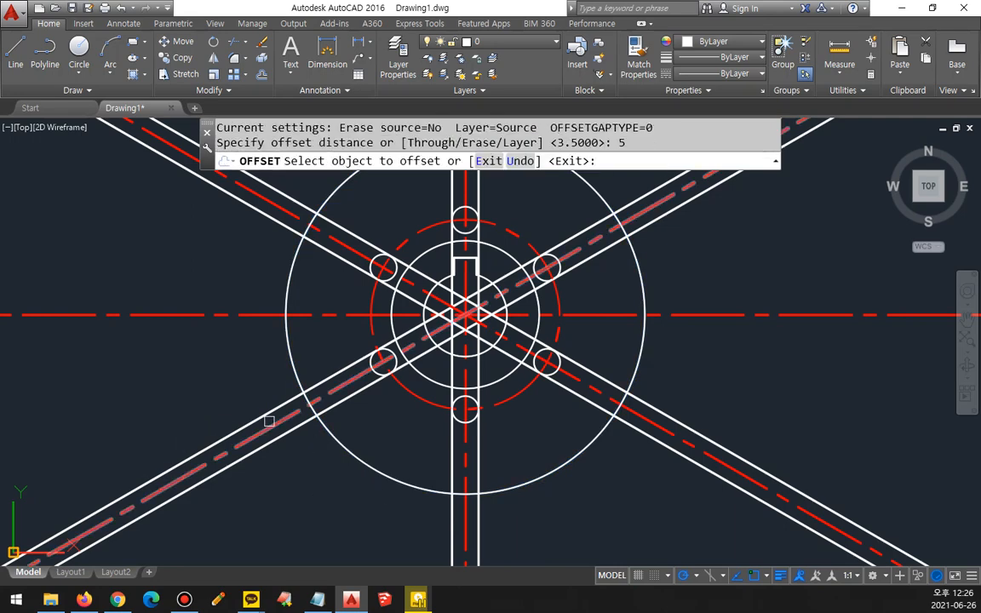
{"action": "left_click", "coordinate": [263, 414]}
{"action": "left_click", "coordinate": [249, 390]}
{"action": "left_click", "coordinate": [275, 441]}
{"action": "left_click", "coordinate": [313, 483]}
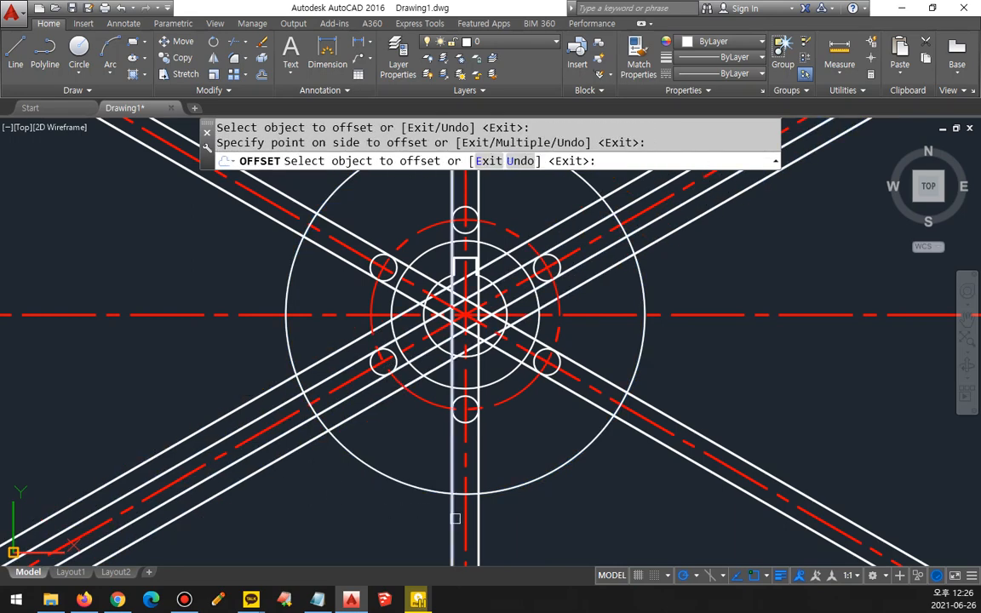
Step: Offset the white vertical lines and the white lines falling to the lower right outward by 5
{"action": "left_click", "coordinate": [452, 518]}
{"action": "left_click", "coordinate": [436, 473]}
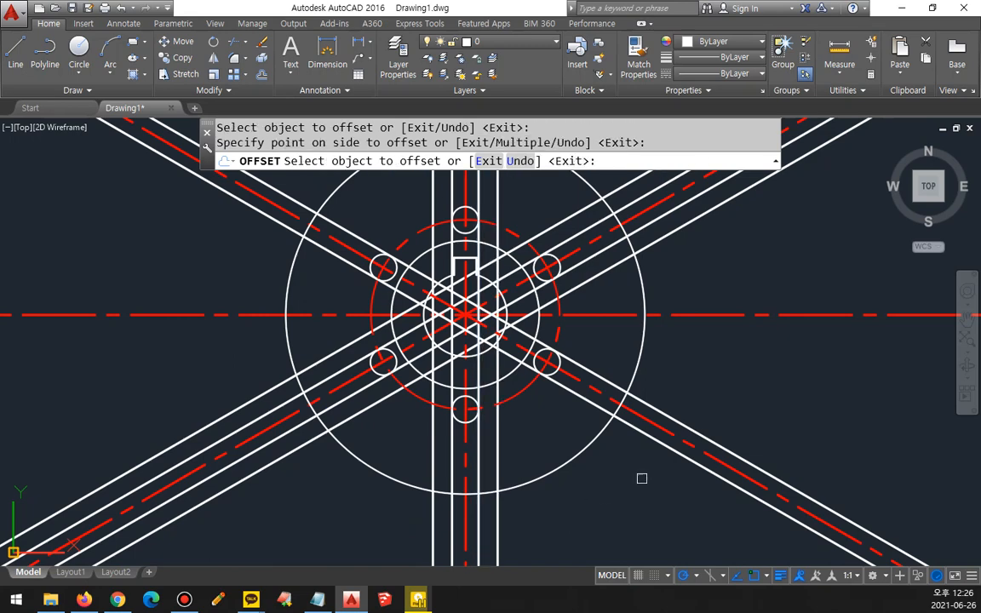
{"action": "left_click", "coordinate": [653, 447]}
{"action": "left_click", "coordinate": [651, 440]}
{"action": "left_click", "coordinate": [621, 474]}
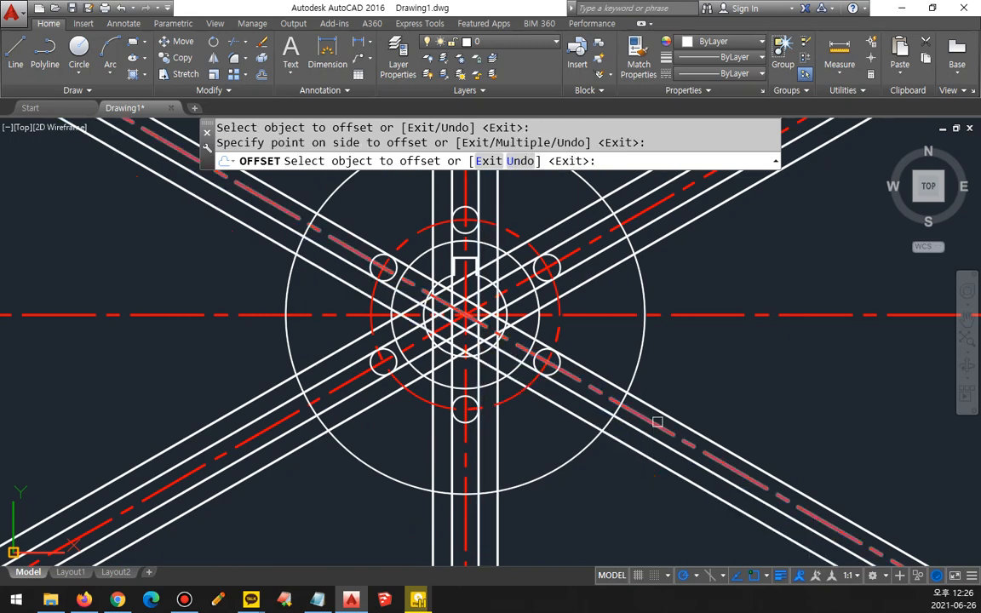
{"action": "left_click", "coordinate": [659, 412]}
{"action": "left_click", "coordinate": [660, 409]}
{"action": "key", "text": "Return"}
Step: Trim the 95-diameter circle between the line bands, keeping only the short arc across each band
{"action": "type", "text": "tr"}
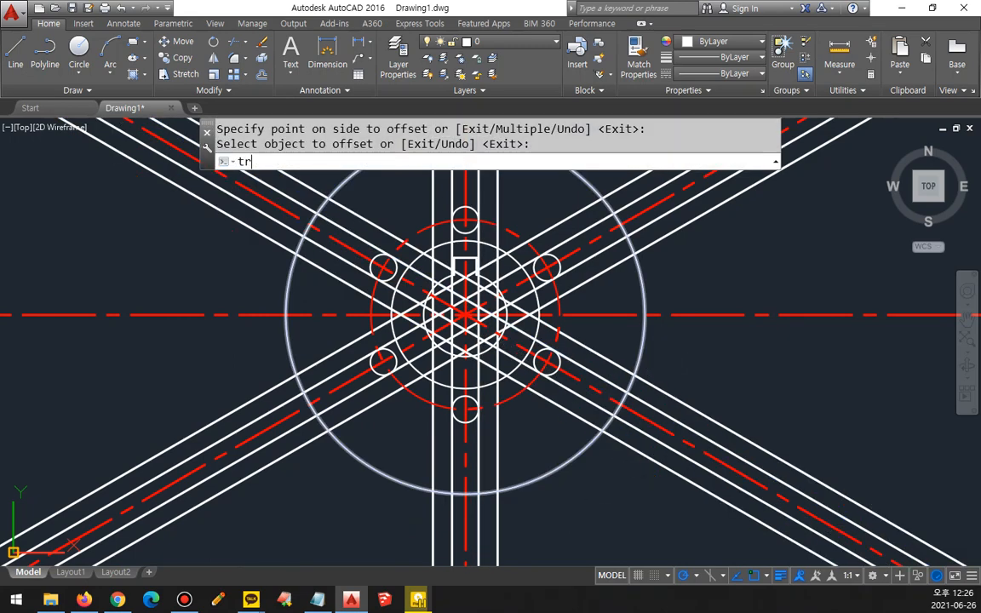
{"action": "key", "text": "Return"}
{"action": "key", "text": "Return"}
{"action": "middle_click_drag", "start_coordinate": [643, 288], "coordinate": [702, 405]}
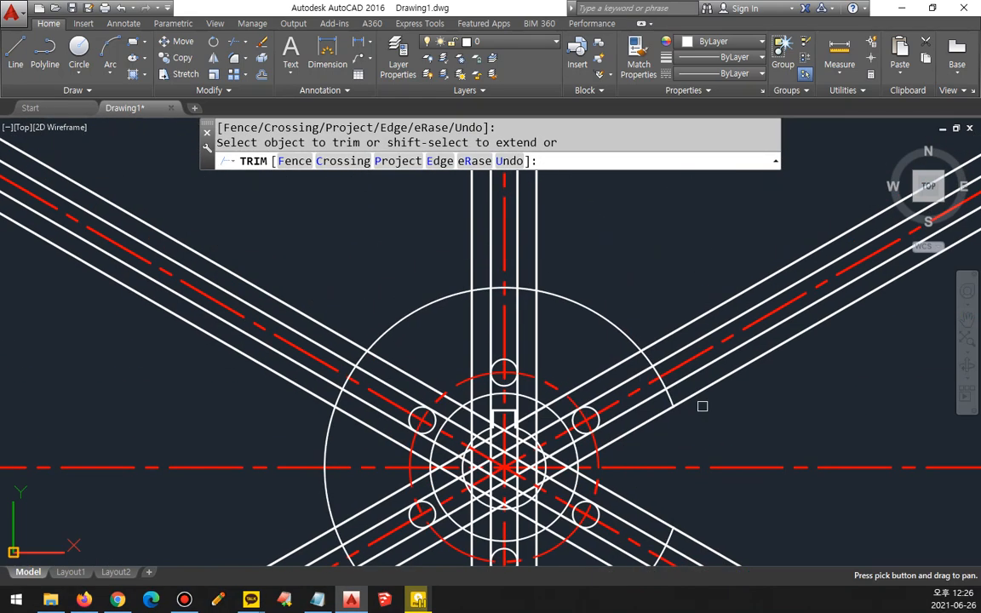
{"action": "left_click", "coordinate": [597, 314]}
{"action": "left_click", "coordinate": [399, 328]}
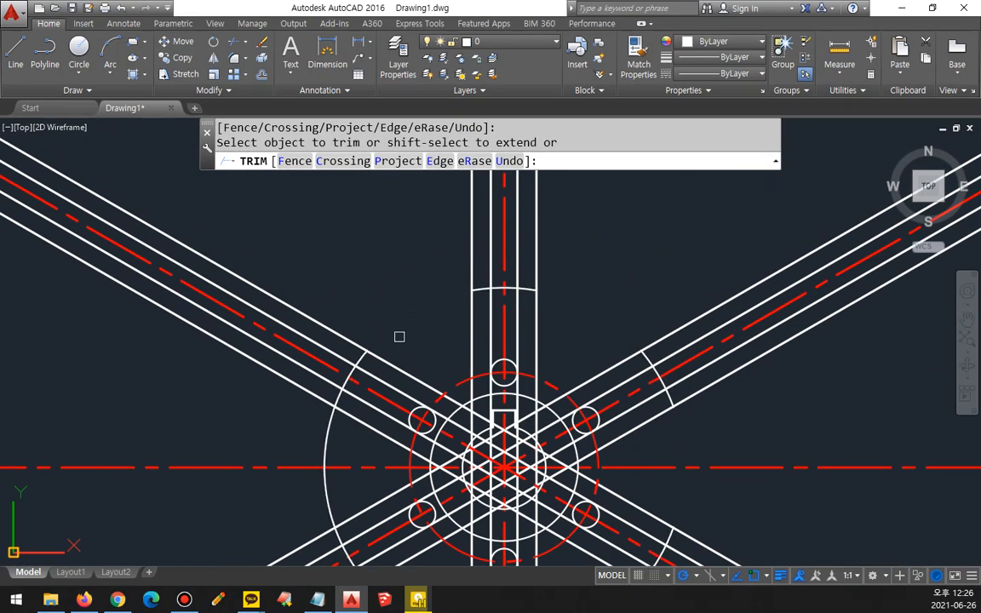
{"action": "left_click", "coordinate": [321, 453]}
{"action": "middle_click_drag", "start_coordinate": [326, 492], "coordinate": [273, 241]}
{"action": "left_click", "coordinate": [317, 376]}
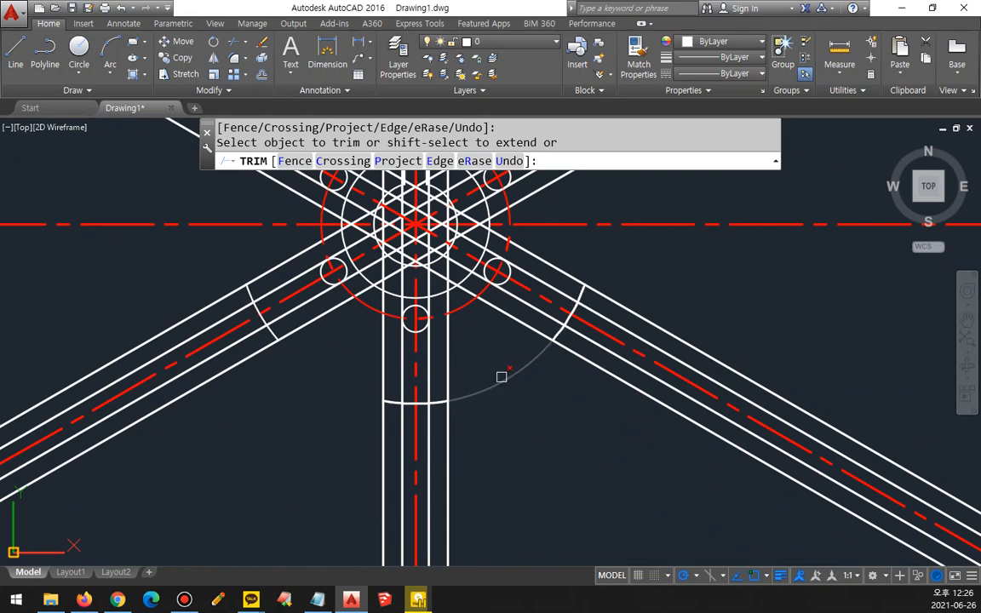
{"action": "left_click", "coordinate": [501, 376]}
{"action": "key", "text": "Return"}
Step: Erase the six outermost offset lines bounding the vertical and inclined bands
{"action": "left_click", "coordinate": [446, 360]}
{"action": "left_click", "coordinate": [381, 367]}
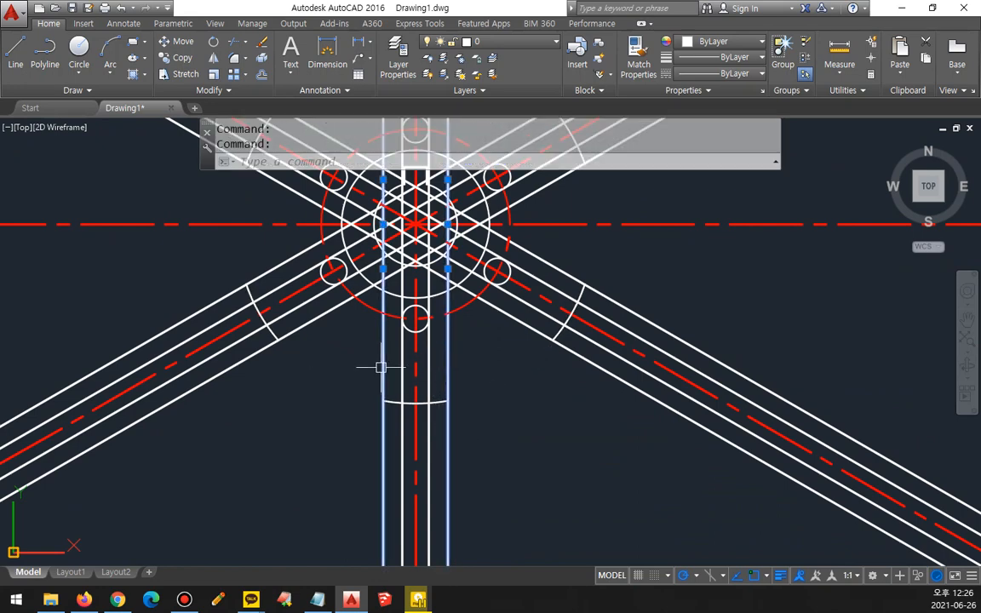
{"action": "left_click", "coordinate": [315, 320]}
{"action": "left_click", "coordinate": [279, 264]}
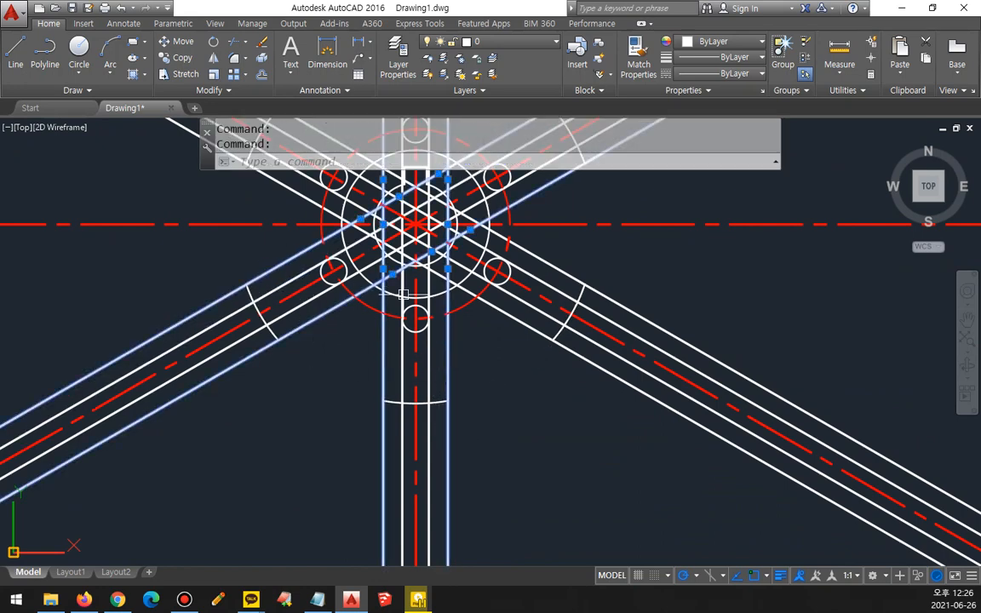
{"action": "left_click", "coordinate": [503, 306]}
{"action": "left_click", "coordinate": [562, 280]}
{"action": "type", "text": "e"}
{"action": "key", "text": "Return"}
Step: Trim the lower-right arm's edge lines beyond its end arc and remove the arc portion between the two edges
{"action": "scroll", "coordinate": [574, 387], "scroll_direction": "down", "scroll_amount": 3}
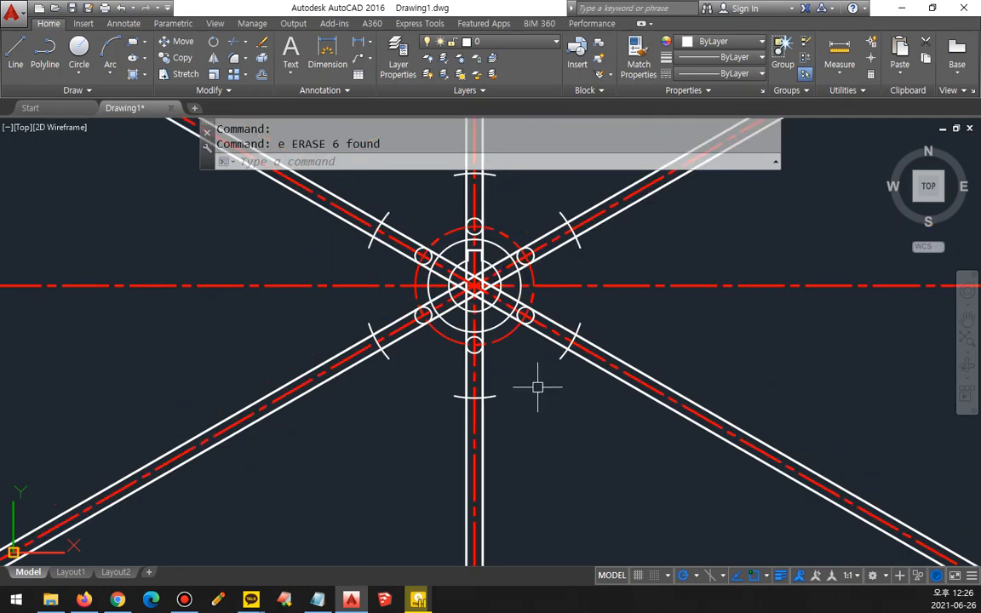
{"action": "scroll", "coordinate": [553, 444], "scroll_direction": "up", "scroll_amount": 3}
{"action": "scroll", "coordinate": [553, 444], "scroll_direction": "up", "scroll_amount": 2}
{"action": "type", "text": "tr"}
{"action": "key", "text": "Return"}
{"action": "key", "text": "Return"}
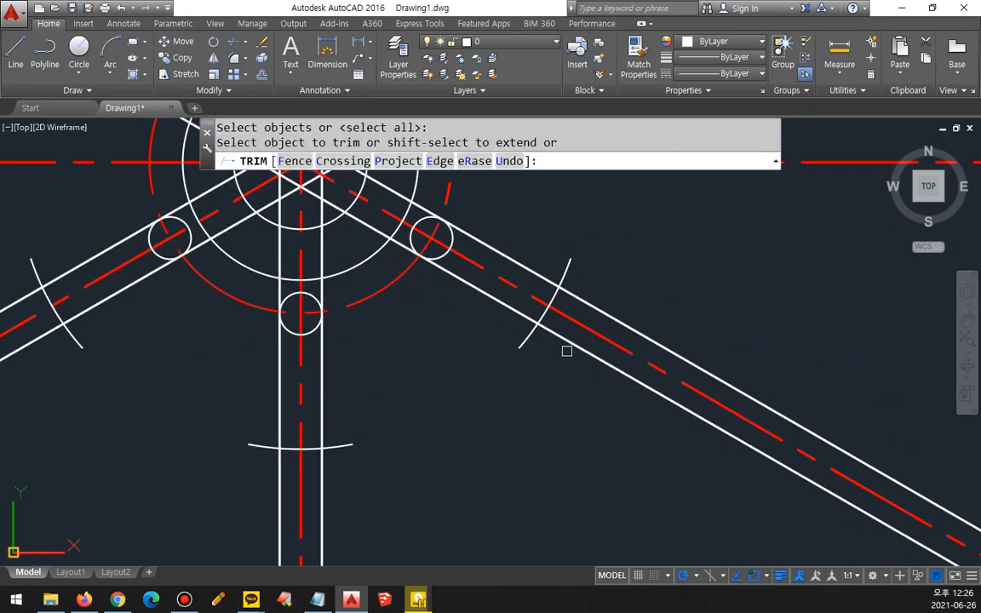
{"action": "left_click", "coordinate": [567, 344]}
{"action": "left_click", "coordinate": [584, 280]}
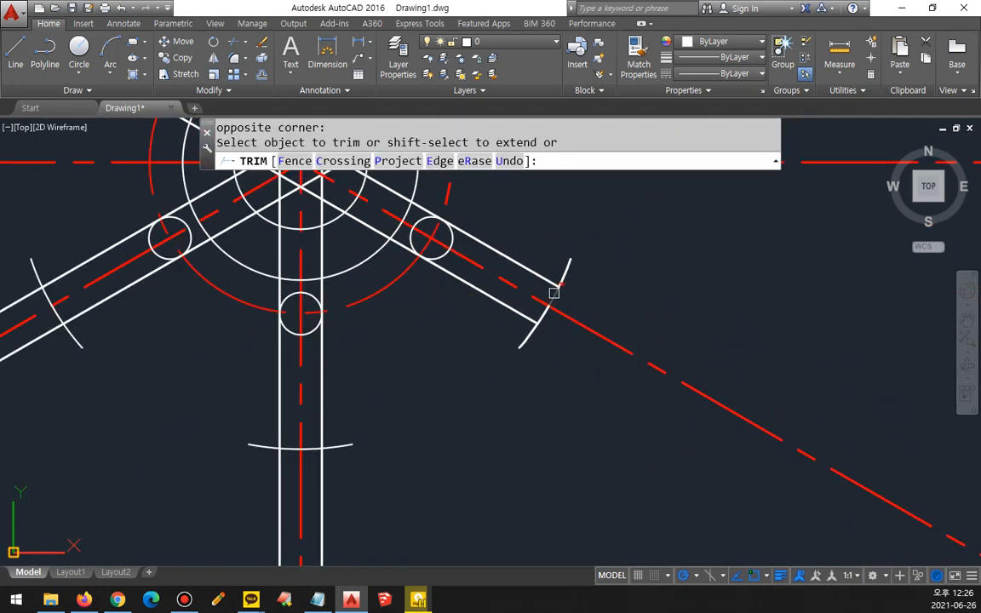
{"action": "left_click", "coordinate": [549, 300]}
Step: Trim the bottom and lower-left arms' edge lines beyond their end arcs and remove the arc portions between the edges
{"action": "left_click", "coordinate": [316, 477]}
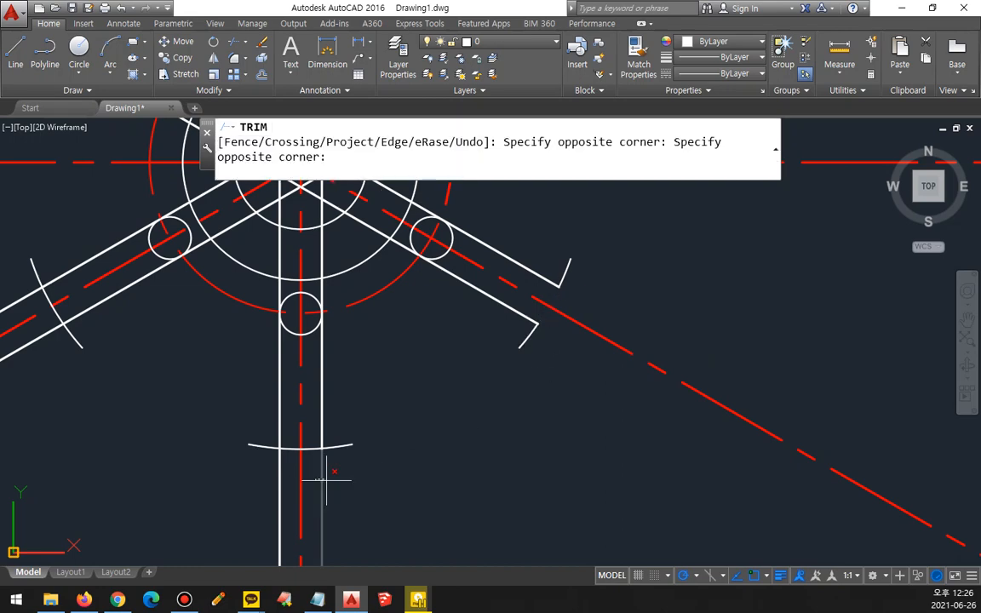
{"action": "left_click", "coordinate": [327, 479]}
{"action": "left_click", "coordinate": [316, 450]}
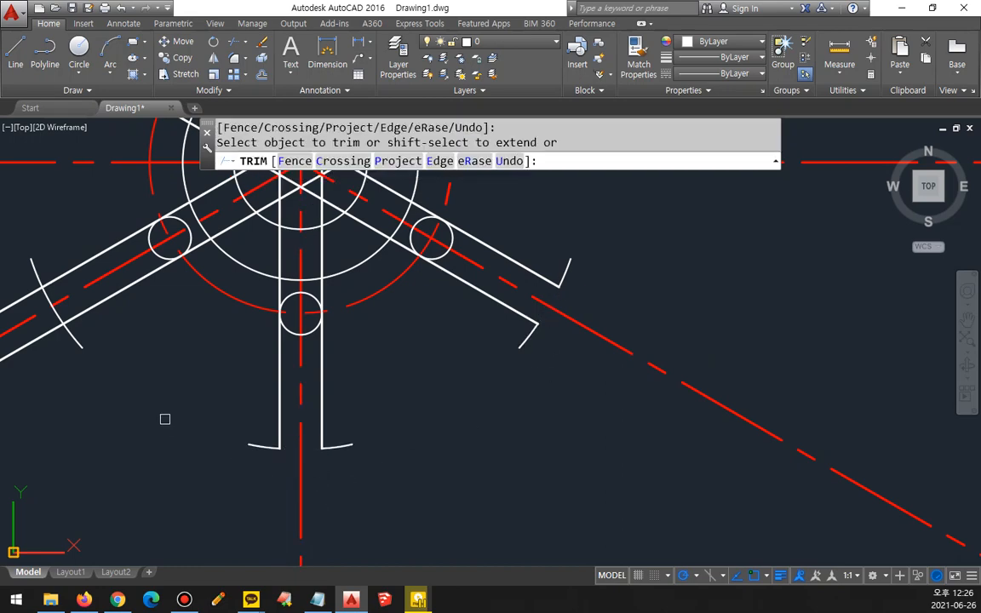
{"action": "scroll", "coordinate": [411, 395], "scroll_direction": "up", "scroll_amount": 5}
{"action": "left_click", "coordinate": [274, 321]}
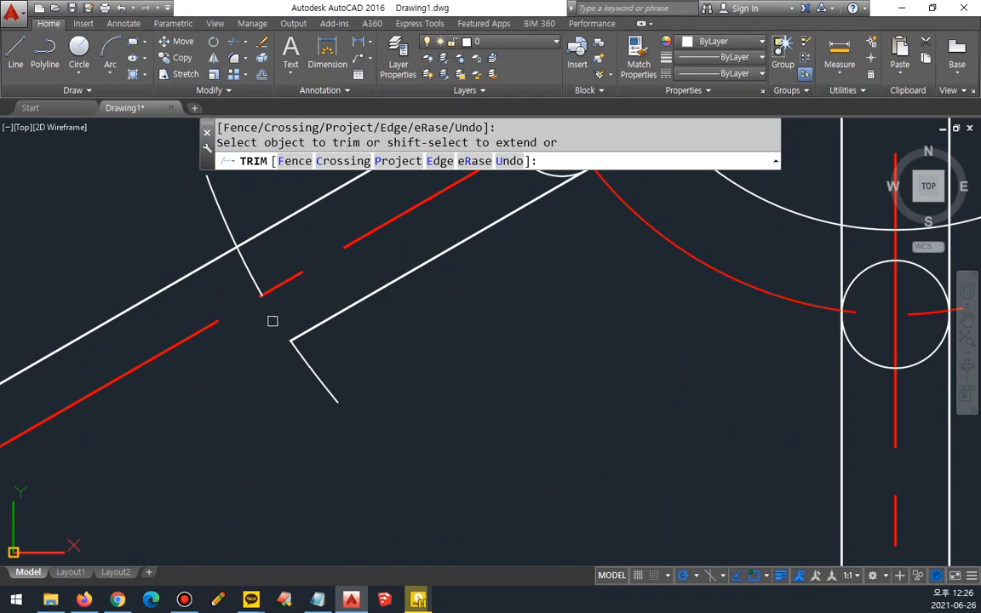
{"action": "left_click", "coordinate": [247, 277]}
{"action": "left_click", "coordinate": [202, 263]}
{"action": "scroll", "coordinate": [203, 257], "scroll_direction": "down", "scroll_amount": 5}
Step: Trim the upper-left arm's edge lines beyond its end arc and remove the arc portion between the edges
{"action": "scroll", "coordinate": [300, 352], "scroll_direction": "up", "scroll_amount": 8}
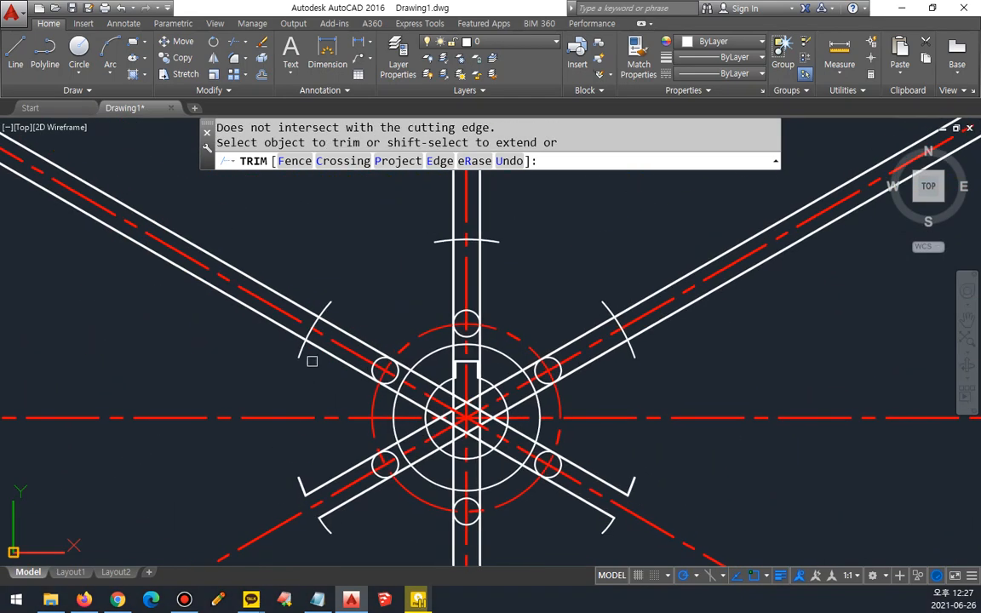
{"action": "left_click", "coordinate": [354, 412]}
{"action": "left_click", "coordinate": [372, 365]}
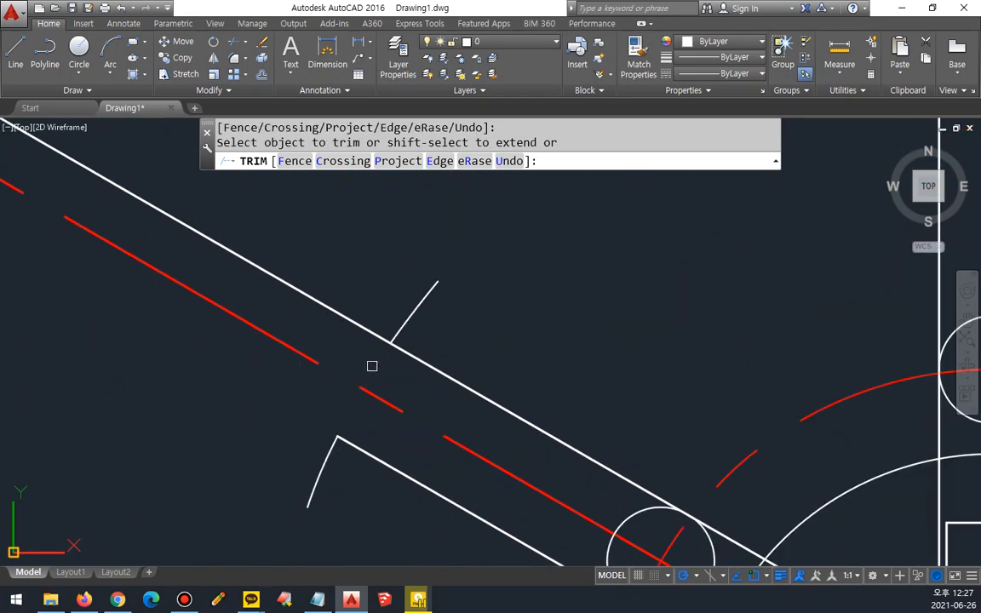
{"action": "left_click", "coordinate": [351, 330]}
{"action": "left_click", "coordinate": [347, 312]}
{"action": "scroll", "coordinate": [692, 392], "scroll_direction": "down", "scroll_amount": 2}
Step: Trim the top arm's edge lines above its end arc and remove the arc portion between the edges
{"action": "middle_click_drag", "start_coordinate": [691, 392], "coordinate": [306, 411]}
{"action": "scroll", "coordinate": [305, 411], "scroll_direction": "up", "scroll_amount": 5}
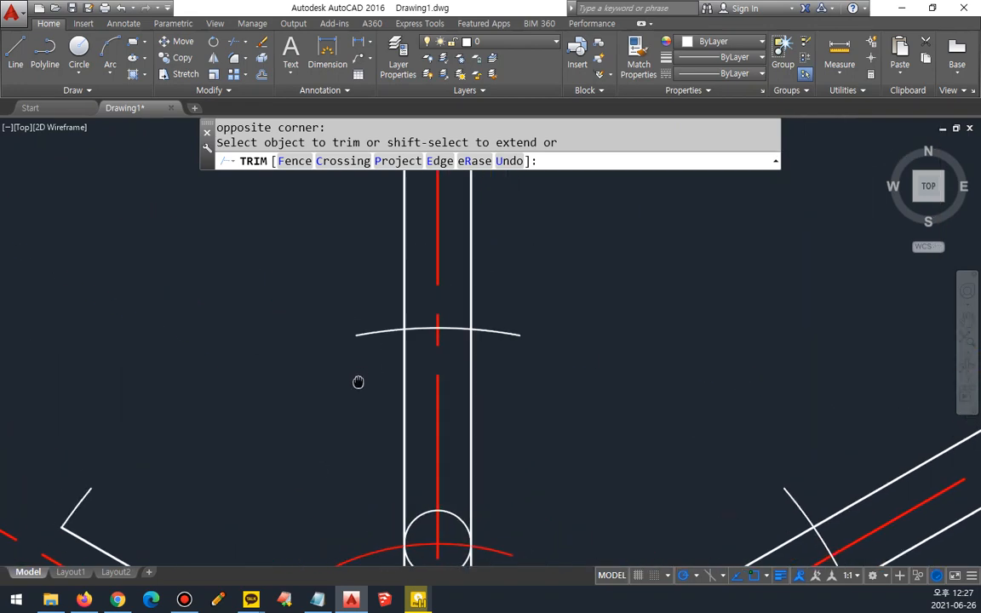
{"action": "left_click", "coordinate": [387, 304]}
{"action": "left_click", "coordinate": [409, 343]}
{"action": "left_click", "coordinate": [502, 340]}
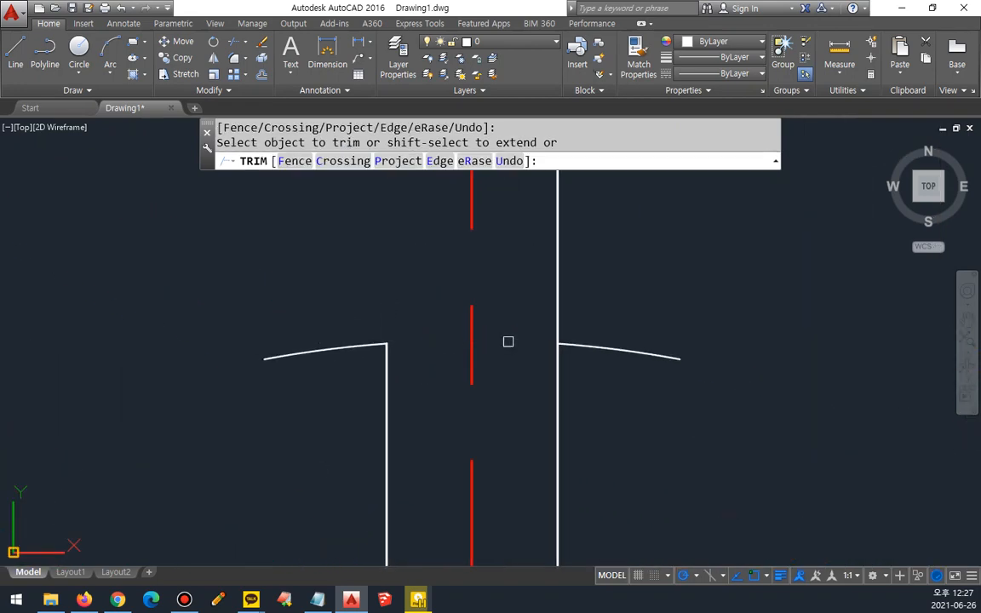
{"action": "left_click", "coordinate": [558, 313]}
{"action": "scroll", "coordinate": [575, 366], "scroll_direction": "down", "scroll_amount": 3}
Step: Trim the upper-right arm's edge lines beyond its end arc and remove the arc portion between the edges
{"action": "middle_click_drag", "start_coordinate": [720, 438], "coordinate": [521, 347]}
{"action": "scroll", "coordinate": [521, 346], "scroll_direction": "up", "scroll_amount": 2}
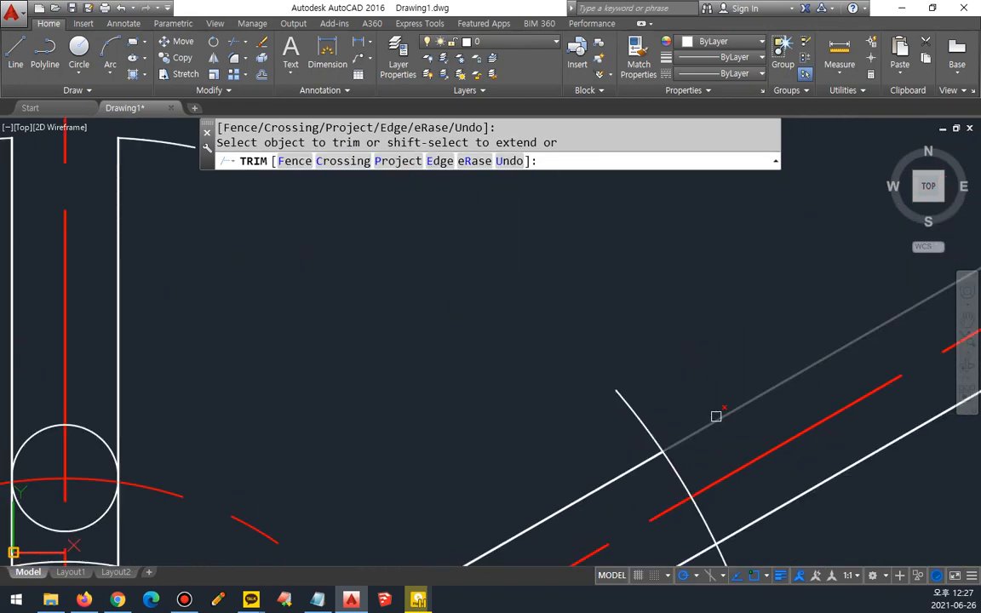
{"action": "left_click", "coordinate": [716, 413]}
{"action": "left_click", "coordinate": [682, 475]}
{"action": "left_click", "coordinate": [758, 530]}
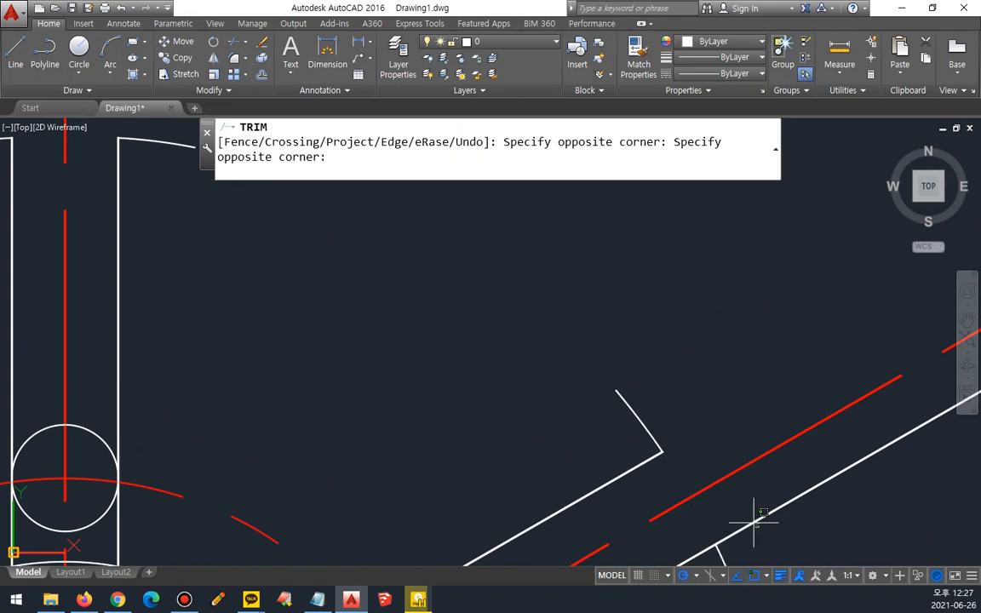
{"action": "left_click", "coordinate": [754, 516]}
{"action": "scroll", "coordinate": [752, 509], "scroll_direction": "down", "scroll_amount": 8}
{"action": "middle_click_drag", "start_coordinate": [752, 509], "coordinate": [630, 344]}
{"action": "scroll", "coordinate": [630, 431], "scroll_direction": "up", "scroll_amount": 6}
{"action": "mouse_move", "coordinate": [439, 266]}
{"action": "middle_mouse_down"}
{"action": "mouse_move", "coordinate": [556, 390]}
{"action": "mouse_move", "coordinate": [622, 372]}
{"action": "mouse_move", "coordinate": [654, 349]}
{"action": "middle_mouse_up"}
{"action": "key", "text": "space"}
Step: Trim away all white arm lines running through the hub, using the six small circles as cutting edges
{"action": "scroll", "coordinate": [628, 324], "scroll_direction": "down", "scroll_amount": 2}
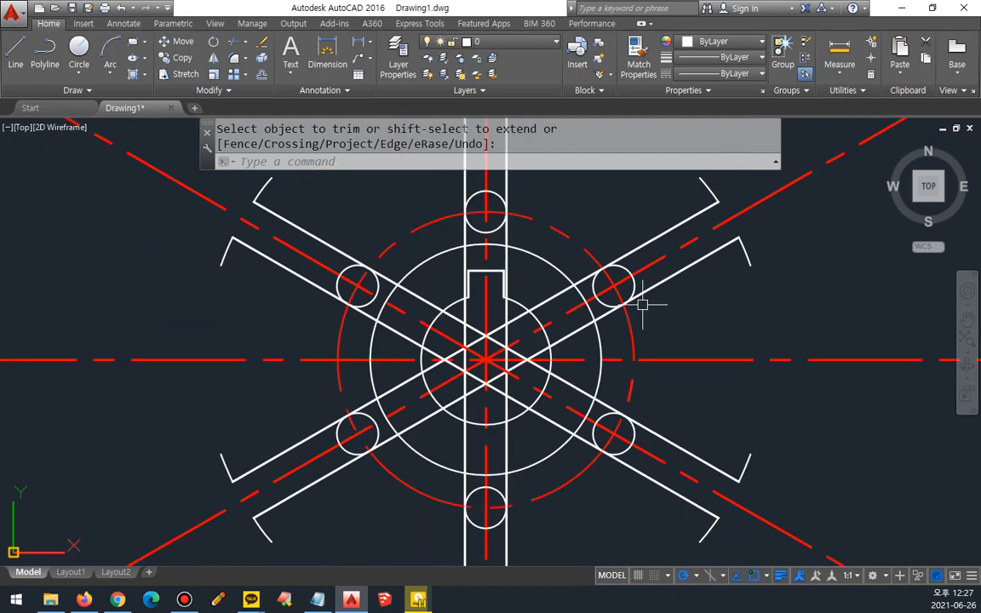
{"action": "key", "text": "space"}
{"action": "left_click", "coordinate": [438, 186]}
{"action": "left_click", "coordinate": [563, 239]}
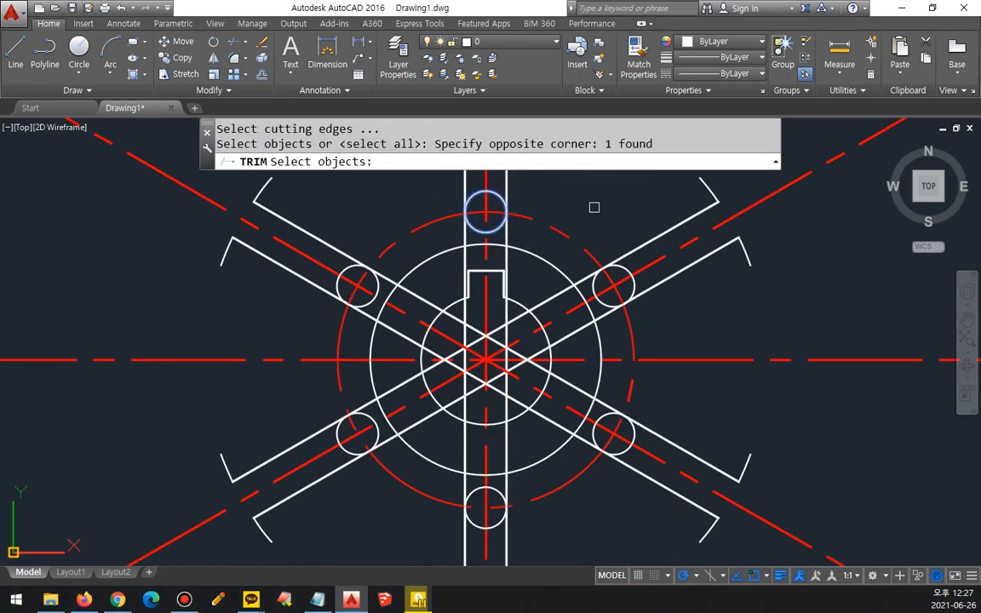
{"action": "left_click", "coordinate": [591, 208]}
{"action": "left_click", "coordinate": [680, 324]}
{"action": "left_click", "coordinate": [643, 482]}
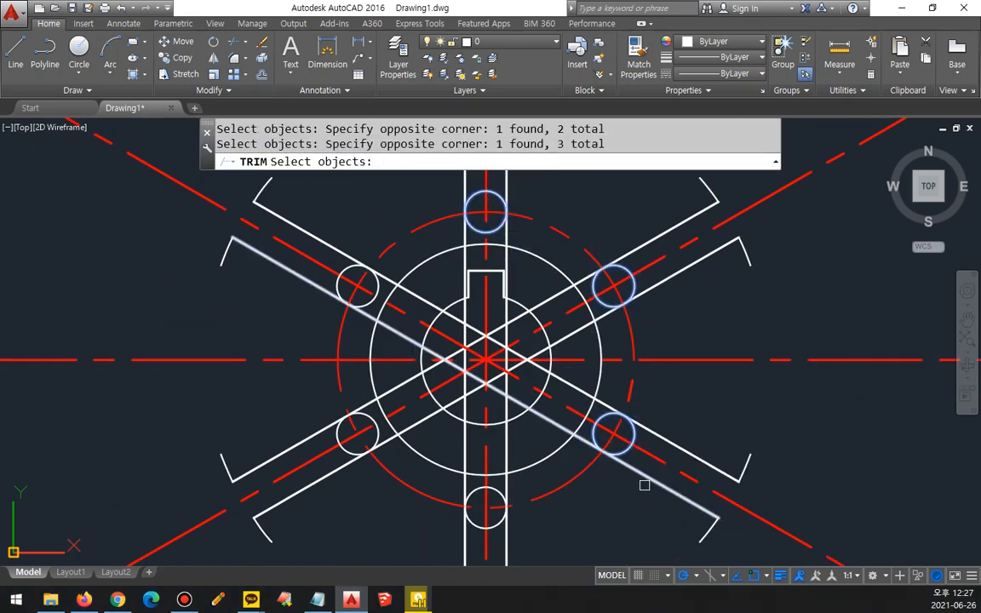
{"action": "left_click", "coordinate": [465, 504]}
{"action": "left_click", "coordinate": [341, 449]}
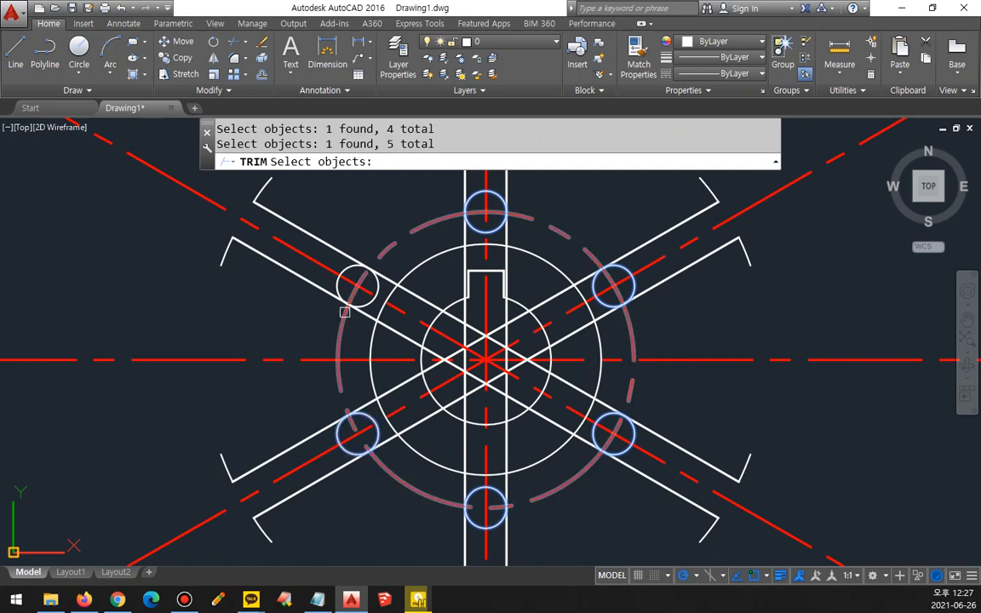
{"action": "left_click", "coordinate": [343, 276]}
{"action": "key", "text": "space"}
{"action": "left_click", "coordinate": [407, 335]}
{"action": "left_click", "coordinate": [408, 334]}
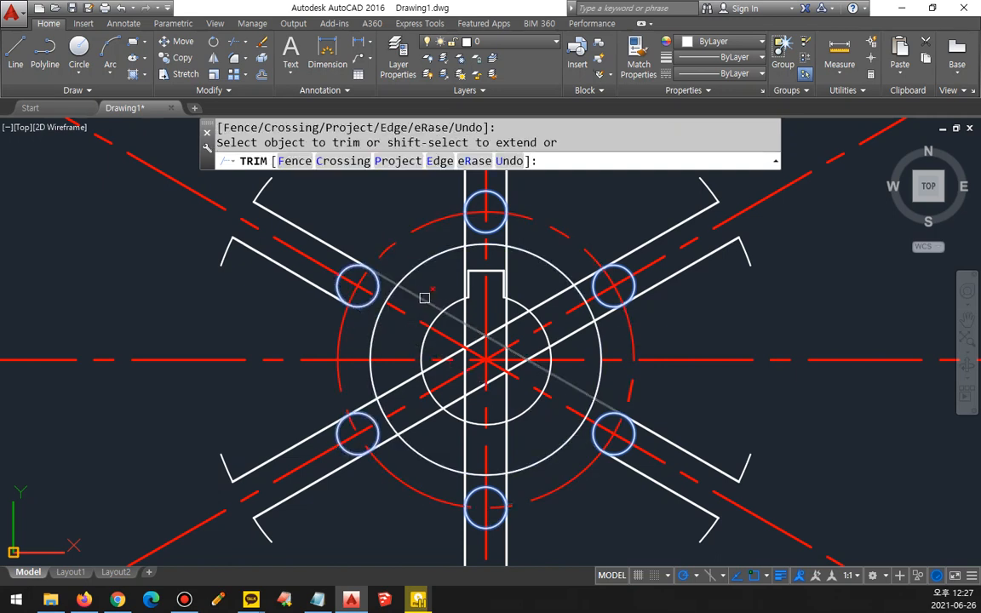
{"action": "left_click", "coordinate": [428, 290]}
{"action": "left_click", "coordinate": [504, 257]}
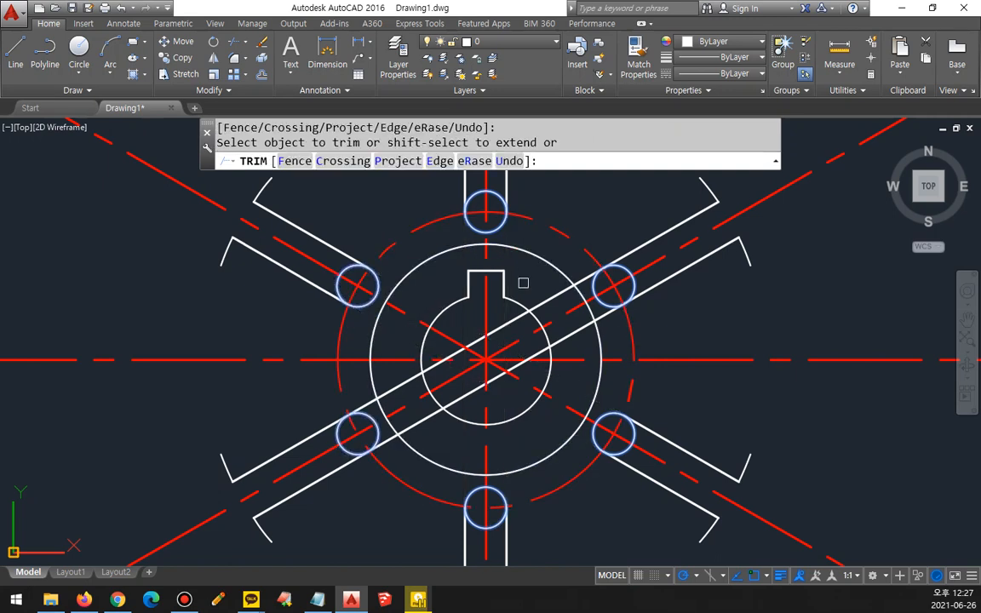
{"action": "left_click", "coordinate": [545, 301]}
{"action": "left_click", "coordinate": [572, 330]}
{"action": "key", "text": "space"}
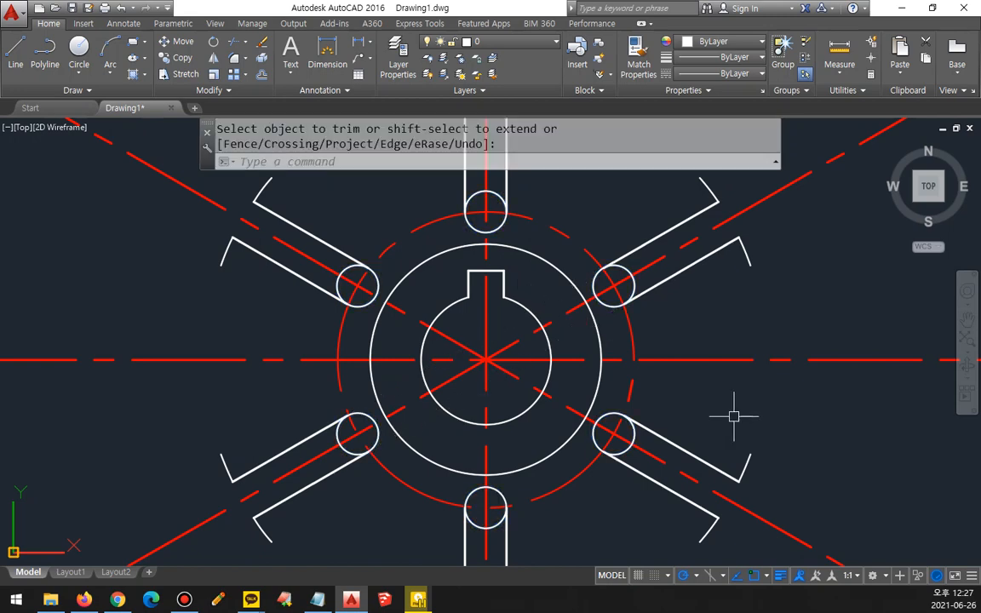
{"action": "scroll", "coordinate": [733, 415], "scroll_direction": "down", "scroll_amount": 2}
{"action": "middle_click_drag", "start_coordinate": [732, 416], "coordinate": [705, 406]}
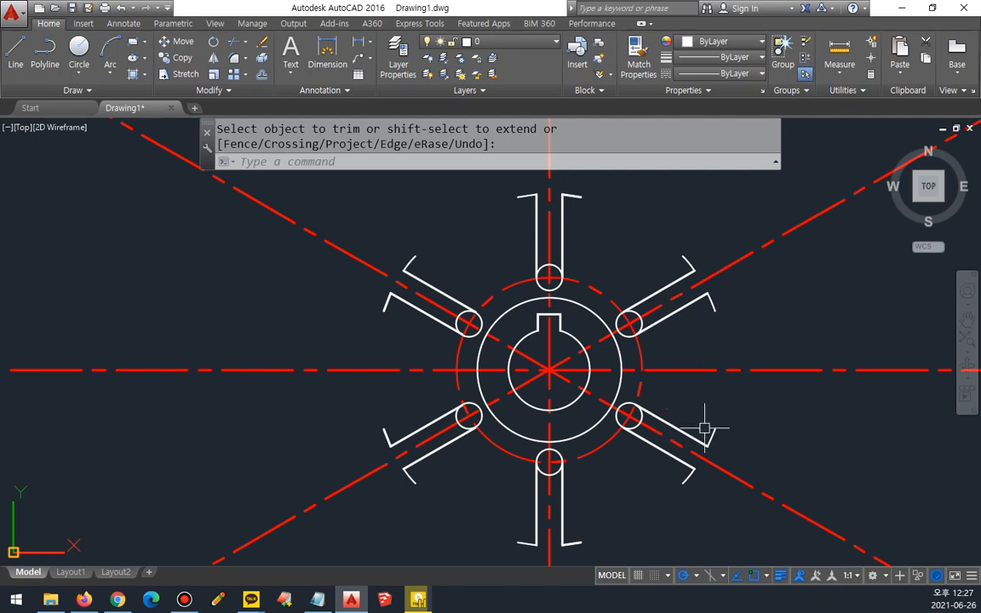
{"action": "key", "text": "Return"}
{"action": "type", "text": "c"}
{"action": "key", "text": "Return"}
{"action": "left_click", "coordinate": [549, 370]}
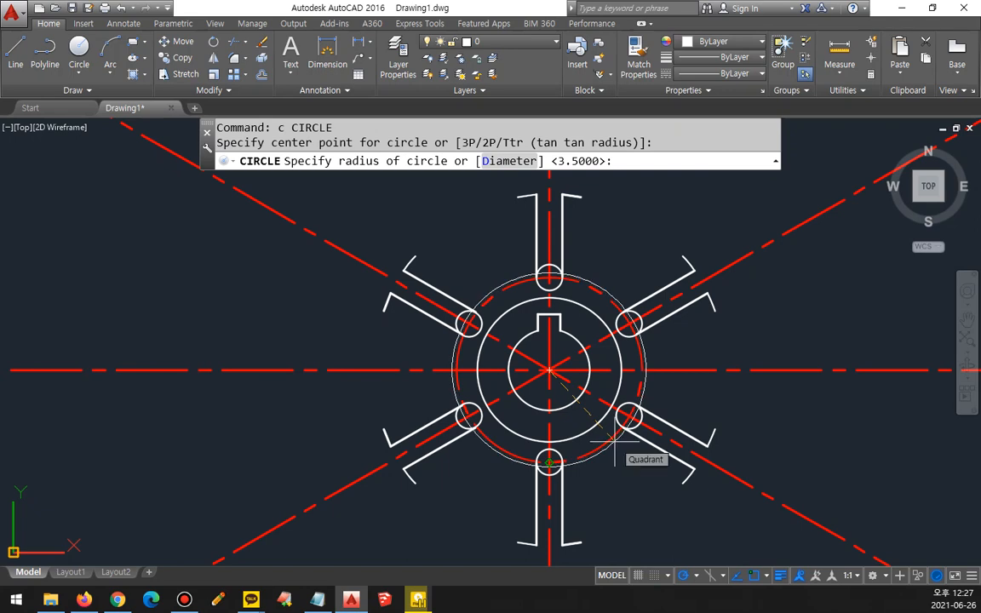
{"action": "type", "text": "101"}
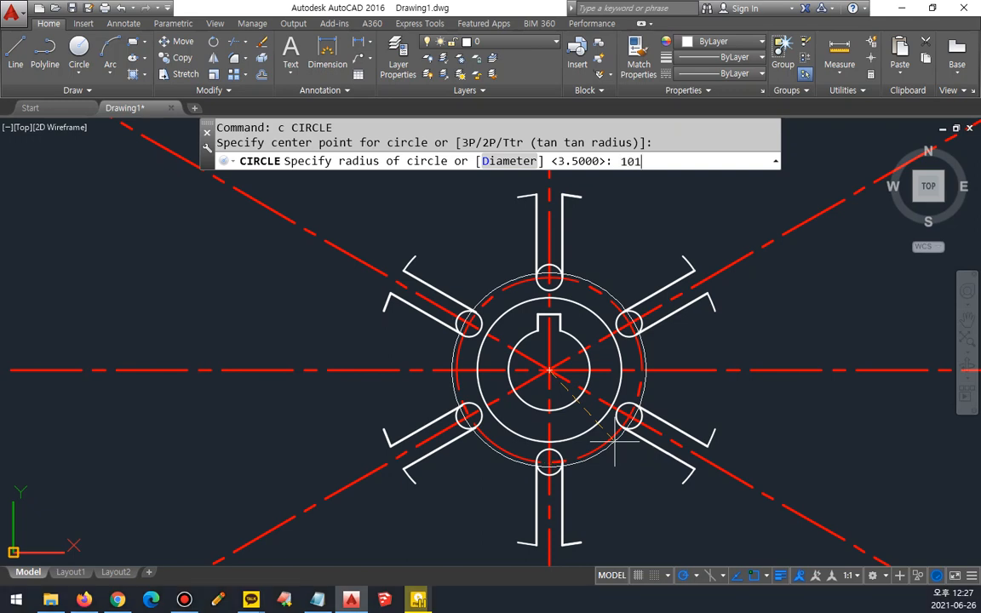
{"action": "key", "text": "Return"}
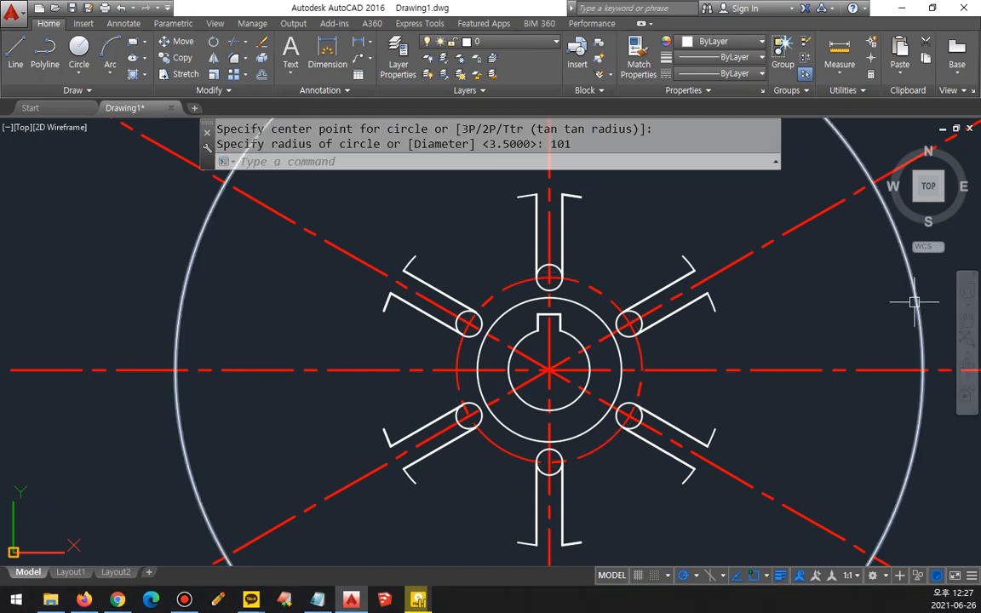
{"action": "left_click", "coordinate": [869, 334]}
{"action": "type", "text": "e"}
{"action": "key", "text": "Return"}
Step: Draw a circle with a diameter of 101 centred on the hub
{"action": "type", "text": "C"}
{"action": "key", "text": "Return"}
{"action": "left_click", "coordinate": [549, 371]}
{"action": "type", "text": "d"}
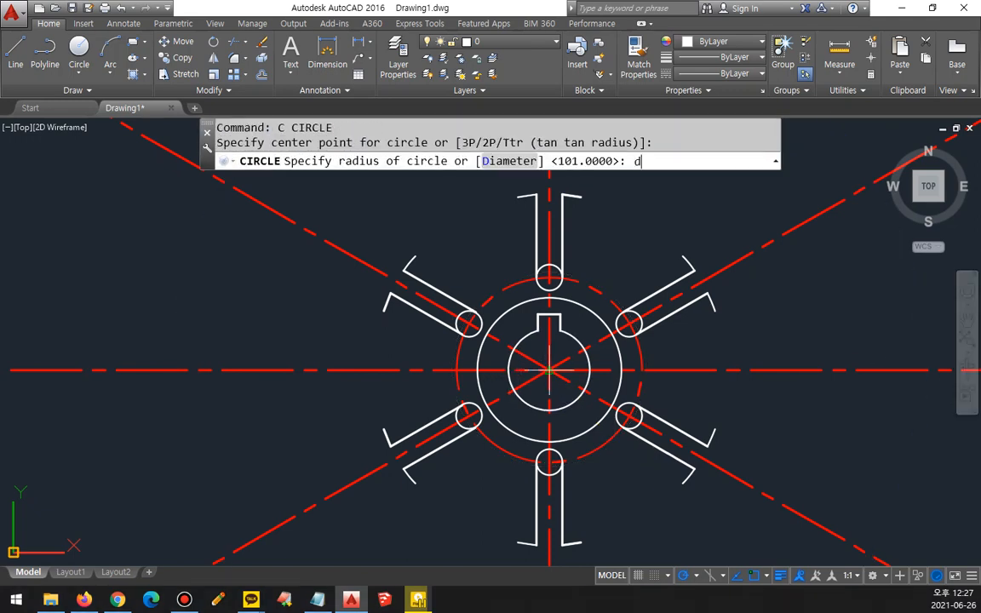
{"action": "key", "text": "Return"}
{"action": "type", "text": "101"}
{"action": "key", "text": "Return"}
Step: Trim all the red centre lines extending outside the 101-diameter circle
{"action": "type", "text": "tr"}
{"action": "key", "text": "Return"}
{"action": "key", "text": "Return"}
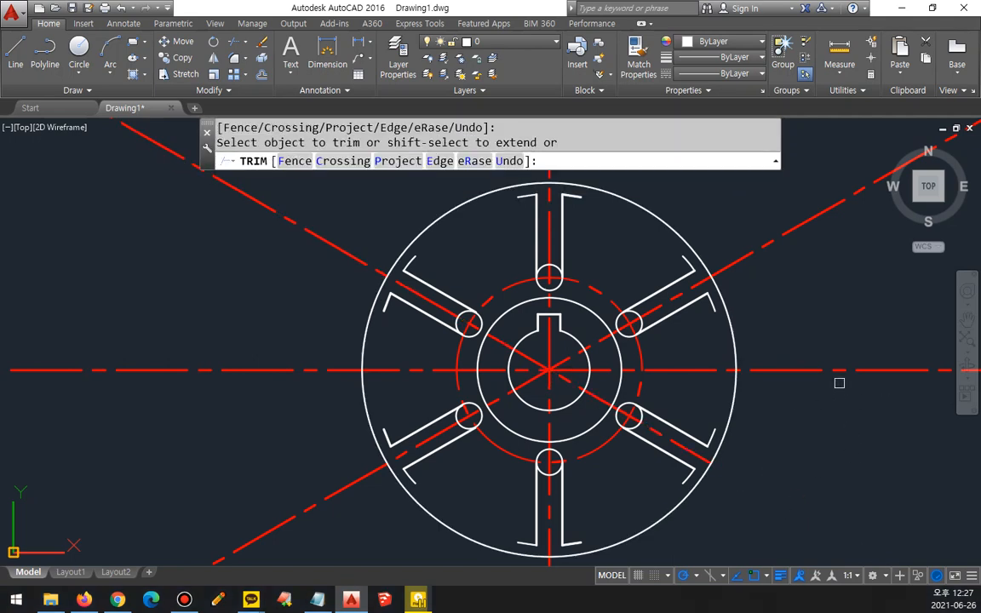
{"action": "left_click", "coordinate": [832, 371]}
{"action": "left_click", "coordinate": [778, 241]}
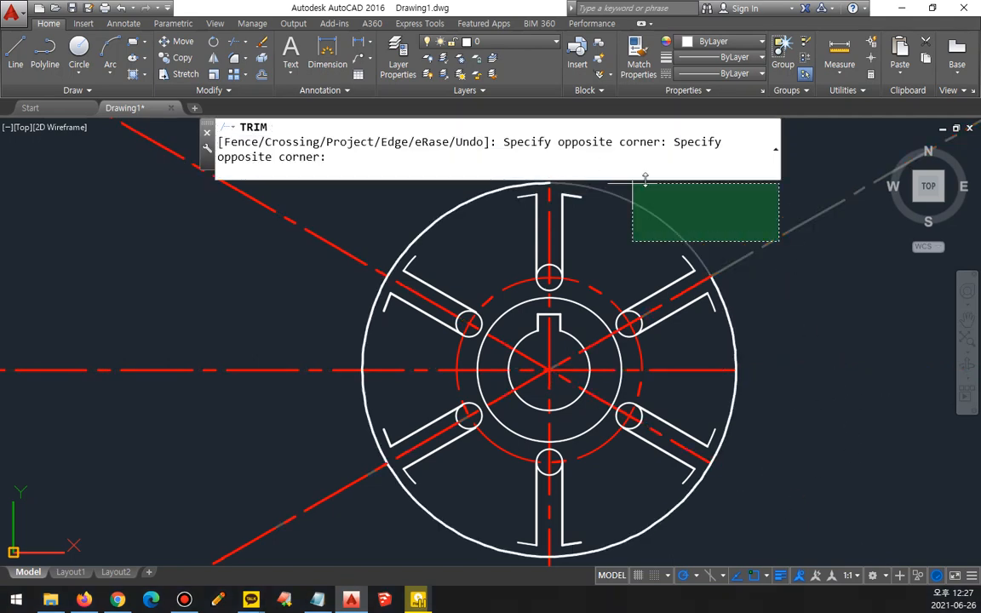
{"action": "left_click", "coordinate": [641, 185]}
{"action": "middle_click_drag", "start_coordinate": [689, 218], "coordinate": [716, 293]}
{"action": "left_click", "coordinate": [578, 224]}
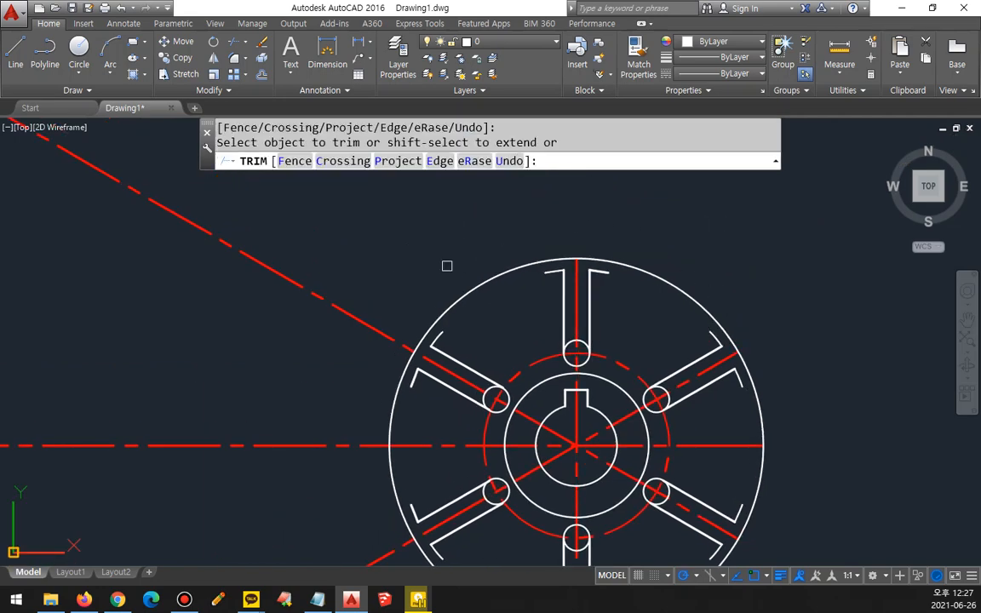
{"action": "left_click", "coordinate": [329, 304]}
{"action": "middle_click_drag", "start_coordinate": [288, 366], "coordinate": [293, 229]}
{"action": "left_click", "coordinate": [285, 302]}
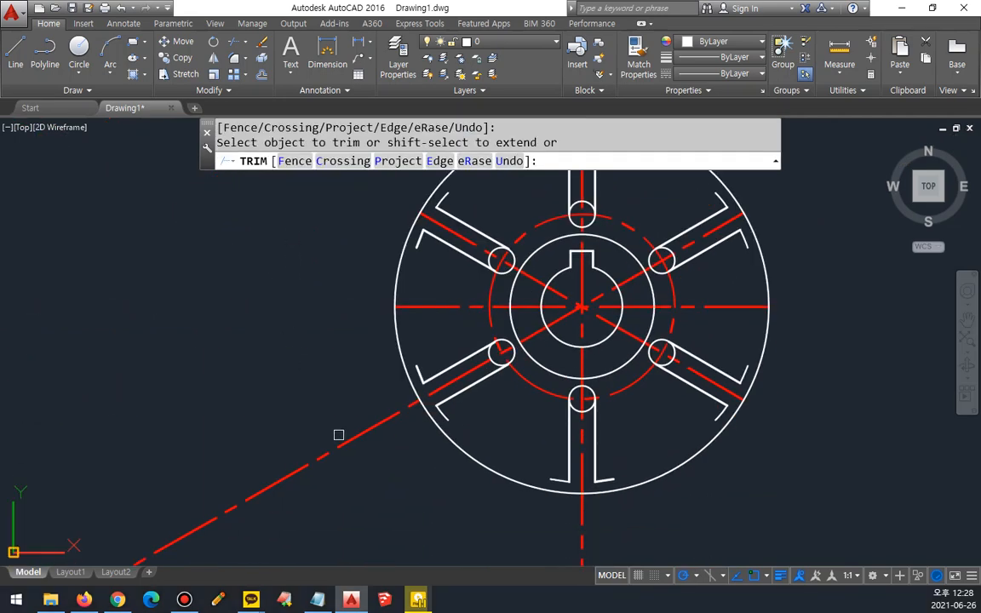
{"action": "left_click", "coordinate": [342, 443]}
{"action": "left_click", "coordinate": [583, 534]}
{"action": "key", "text": "Return"}
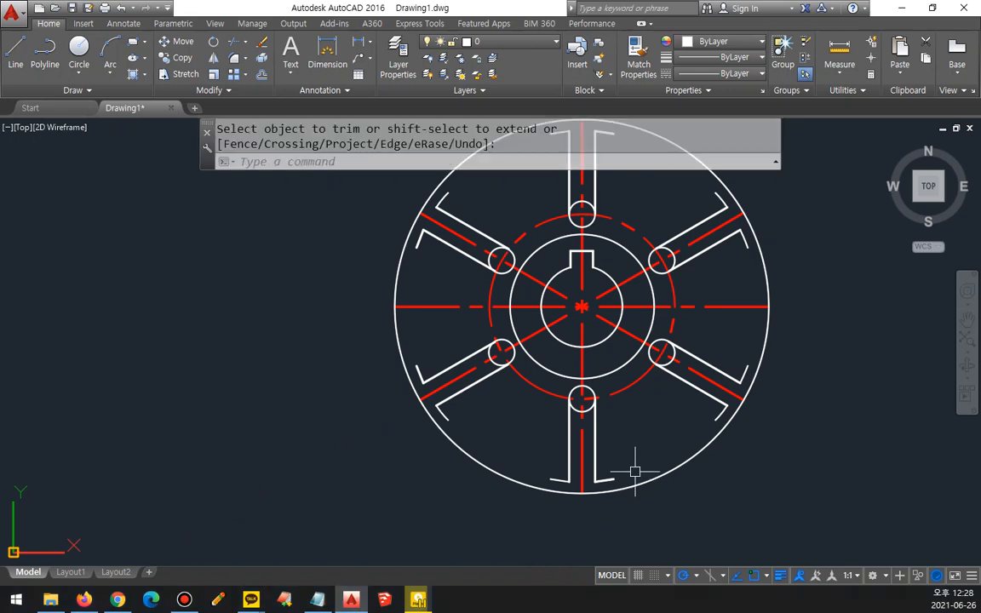
Step: Erase the 101-diameter circle around the arms
{"action": "left_click", "coordinate": [643, 487]}
{"action": "type", "text": "e"}
{"action": "key", "text": "Return"}
Step: Trim the outward-facing halves of the small circles on the bottom and lower-left arms, leaving rounded inner ends
{"action": "scroll", "coordinate": [591, 376], "scroll_direction": "up", "scroll_amount": 4}
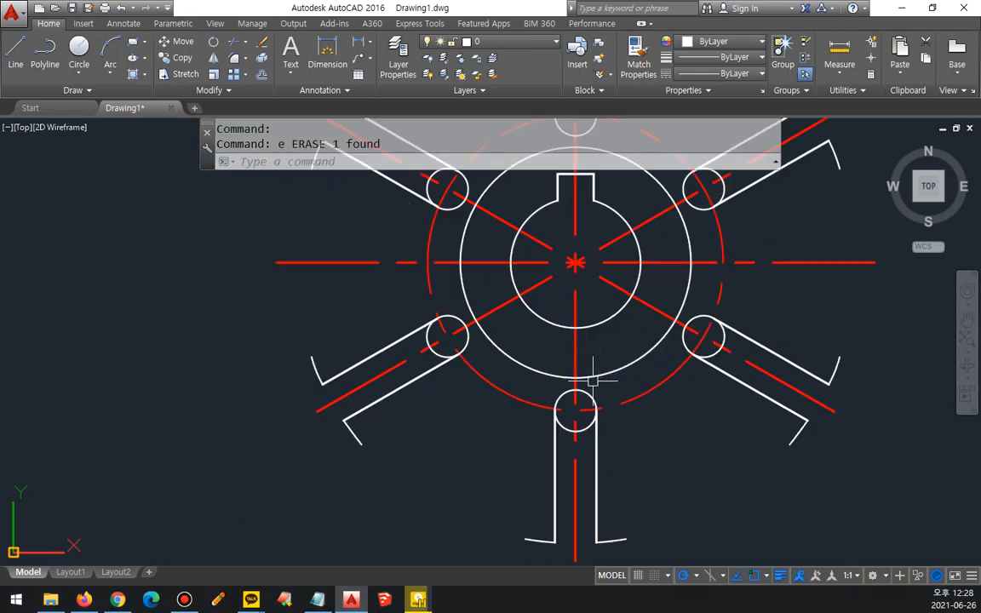
{"action": "type", "text": "tr"}
{"action": "key", "text": "Return"}
{"action": "left_click", "coordinate": [580, 469]}
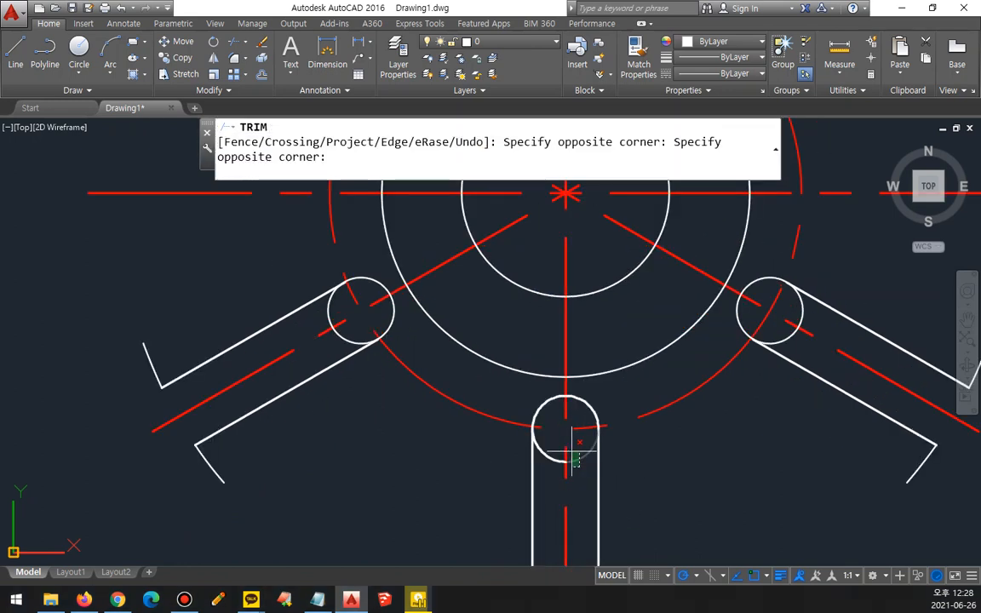
{"action": "left_click", "coordinate": [572, 452]}
{"action": "left_click", "coordinate": [350, 339]}
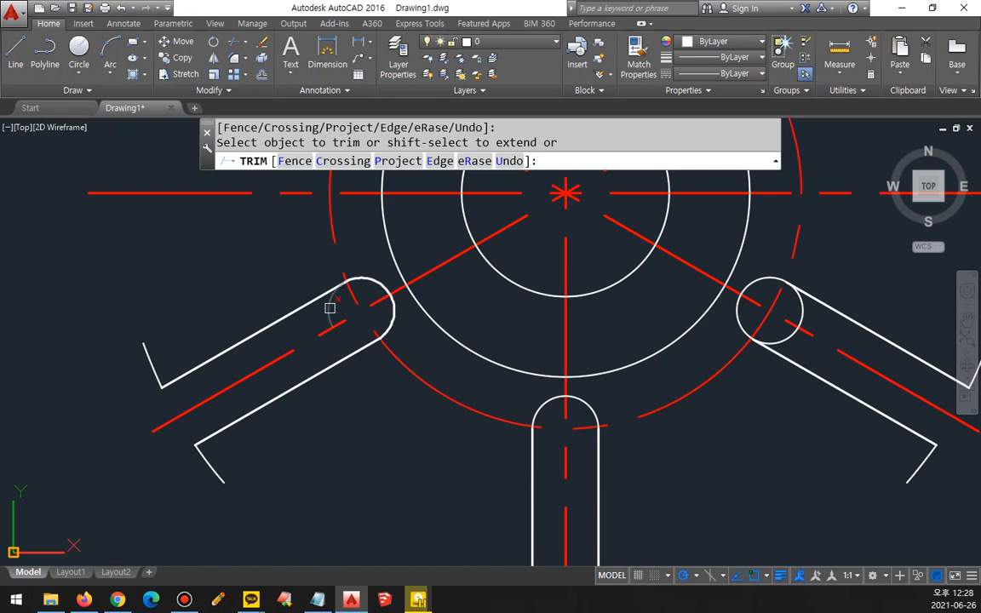
{"action": "left_click", "coordinate": [330, 308]}
Step: Trim the outward-facing halves of the small circles on the upper-left and top arms, leaving rounded inner ends
{"action": "middle_click_drag", "start_coordinate": [339, 273], "coordinate": [394, 564]}
{"action": "left_click", "coordinate": [387, 361]}
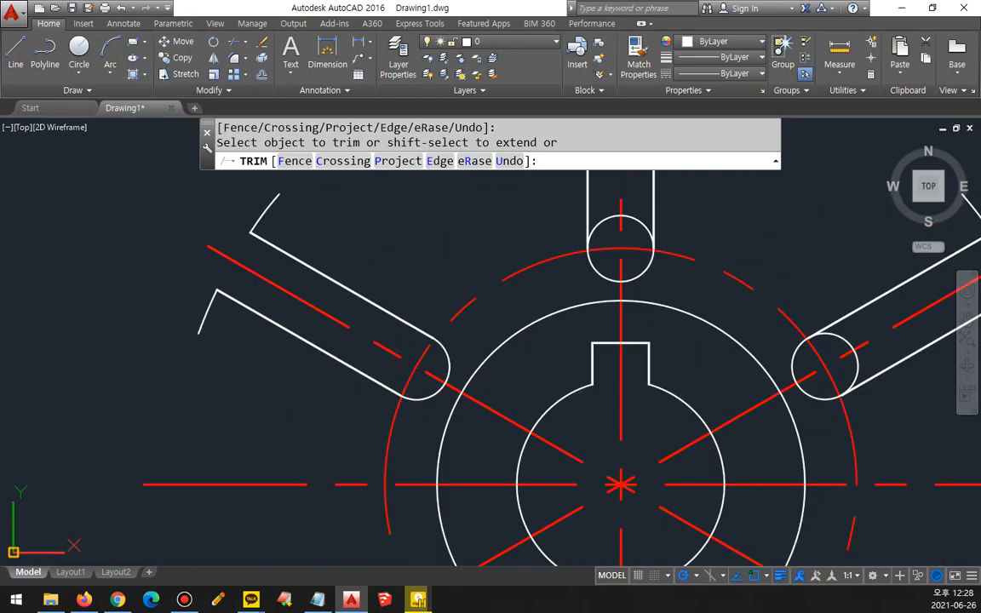
{"action": "left_click", "coordinate": [396, 339]}
{"action": "middle_click_drag", "start_coordinate": [538, 266], "coordinate": [389, 325]}
{"action": "left_click", "coordinate": [463, 281]}
{"action": "left_click", "coordinate": [483, 279]}
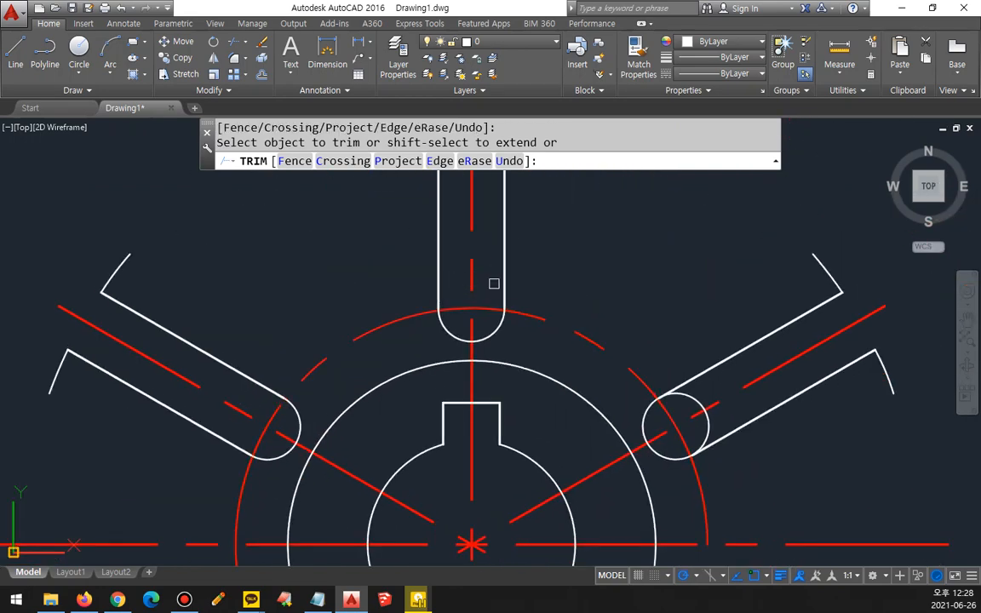
Step: Trim the outward-facing halves of the small circles on the upper-right and lower-right arms, leaving rounded inner ends
{"action": "middle_click_drag", "start_coordinate": [635, 368], "coordinate": [418, 268]}
{"action": "scroll", "coordinate": [470, 288], "scroll_direction": "up", "scroll_amount": 4}
{"action": "left_click", "coordinate": [480, 304]}
{"action": "left_click", "coordinate": [516, 385]}
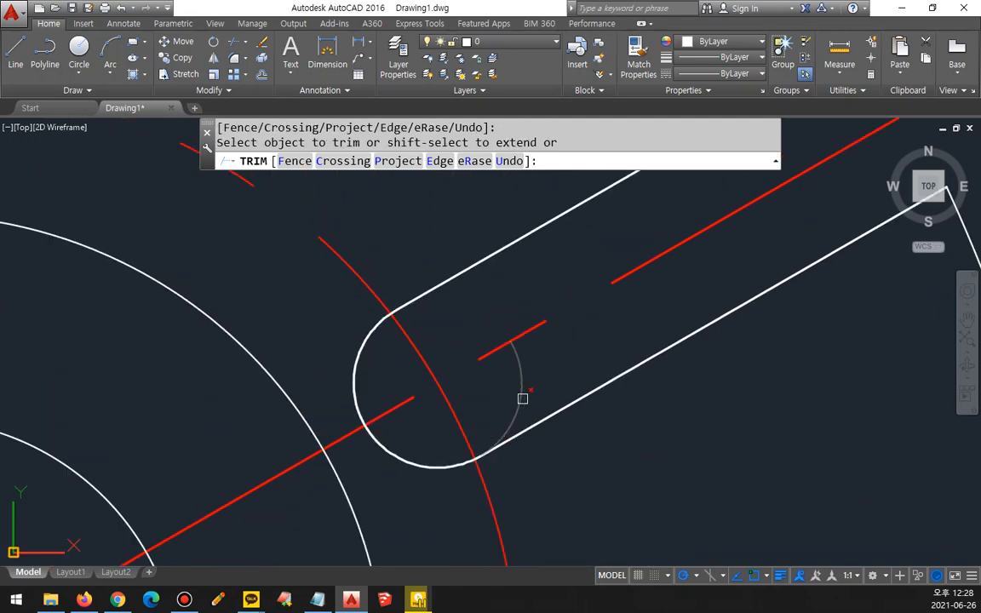
{"action": "middle_click_drag", "start_coordinate": [591, 530], "coordinate": [516, 363]}
{"action": "scroll", "coordinate": [515, 364], "scroll_direction": "down", "scroll_amount": 5}
{"action": "middle_click_drag", "start_coordinate": [533, 447], "coordinate": [582, 350]}
{"action": "left_click", "coordinate": [514, 414]}
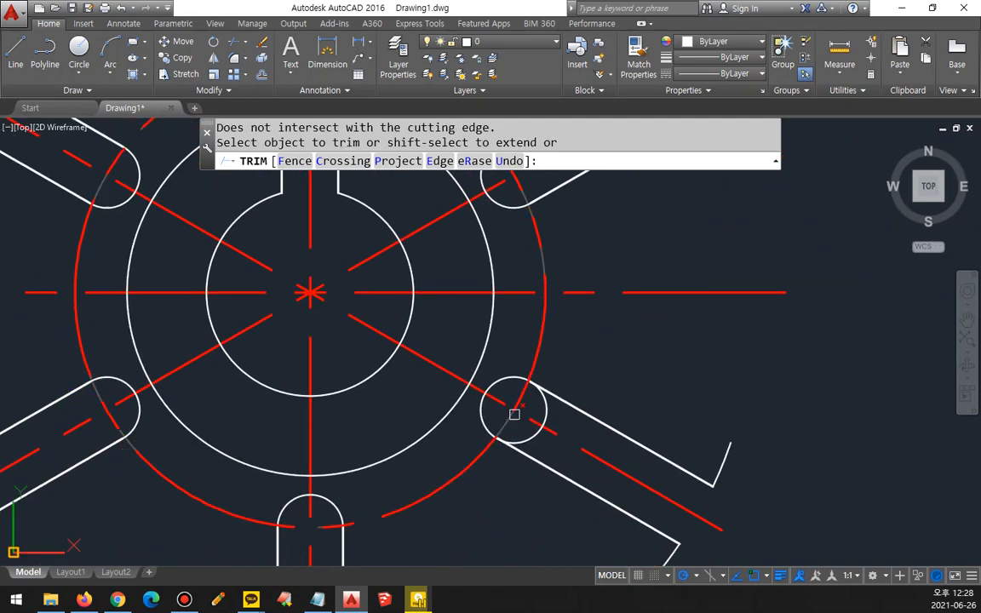
{"action": "left_click", "coordinate": [544, 405]}
{"action": "left_click", "coordinate": [534, 437]}
{"action": "key", "text": "space"}
{"action": "scroll", "coordinate": [611, 409], "scroll_direction": "down", "scroll_amount": 4}
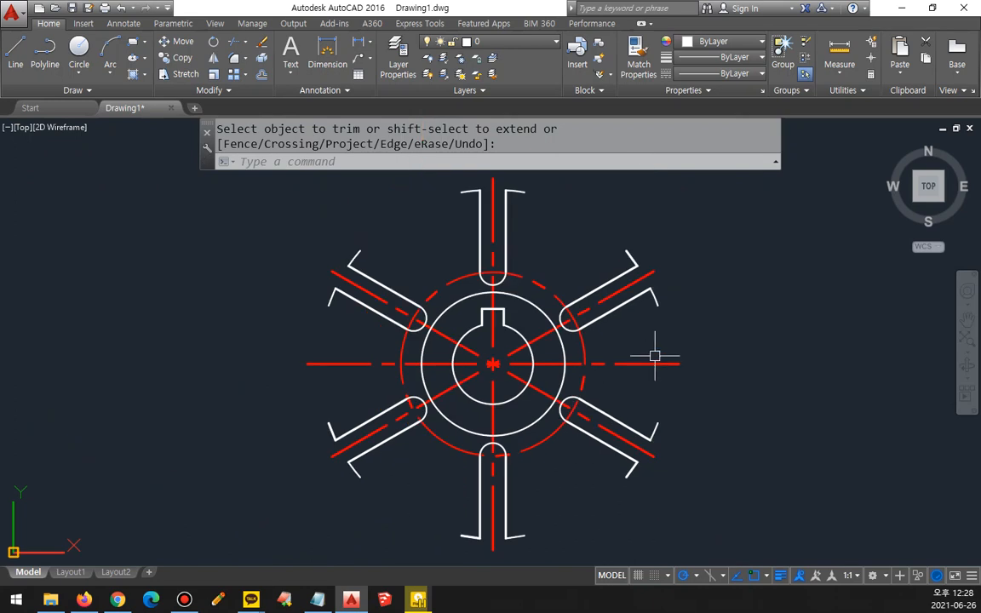
{"action": "middle_click_drag", "start_coordinate": [654, 357], "coordinate": [623, 356]}
{"action": "mouse_move", "coordinate": [633, 303]}
{"action": "left_mouse_down"}
{"action": "mouse_move", "coordinate": [586, 406]}
{"action": "mouse_move", "coordinate": [722, 363]}
{"action": "mouse_move", "coordinate": [603, 290]}
{"action": "left_mouse_up"}
{"action": "key", "text": "Escape"}
{"action": "middle_click_drag", "start_coordinate": [531, 292], "coordinate": [549, 377]}
{"action": "mouse_move", "coordinate": [521, 228]}
{"action": "left_mouse_down"}
{"action": "mouse_move", "coordinate": [651, 293]}
{"action": "mouse_move", "coordinate": [563, 213]}
{"action": "left_mouse_up"}
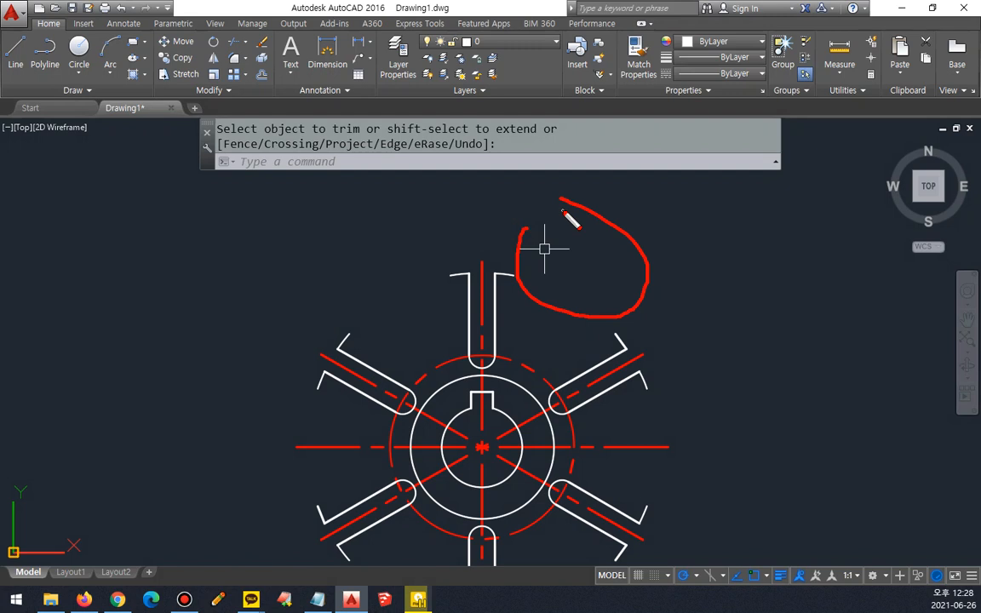
{"action": "key", "text": "Escape"}
{"action": "scroll", "coordinate": [615, 248], "scroll_direction": "up", "scroll_amount": 3}
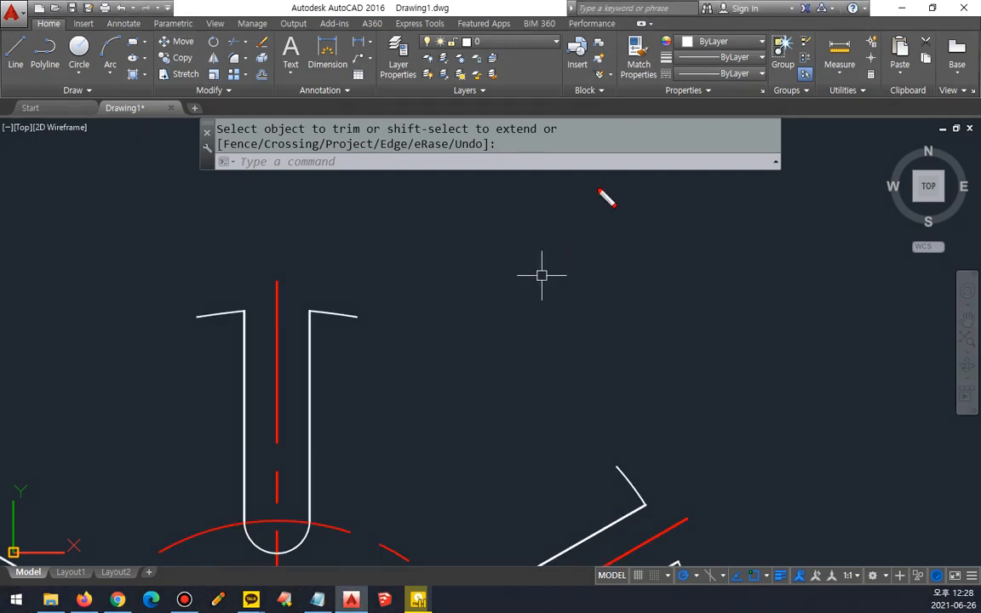
{"action": "mouse_move", "coordinate": [600, 191]}
{"action": "left_mouse_down"}
{"action": "mouse_move", "coordinate": [503, 219]}
{"action": "mouse_move", "coordinate": [405, 279]}
{"action": "mouse_move", "coordinate": [371, 314]}
{"action": "mouse_move", "coordinate": [372, 333]}
{"action": "mouse_move", "coordinate": [365, 313]}
{"action": "mouse_move", "coordinate": [366, 331]}
{"action": "left_mouse_up"}
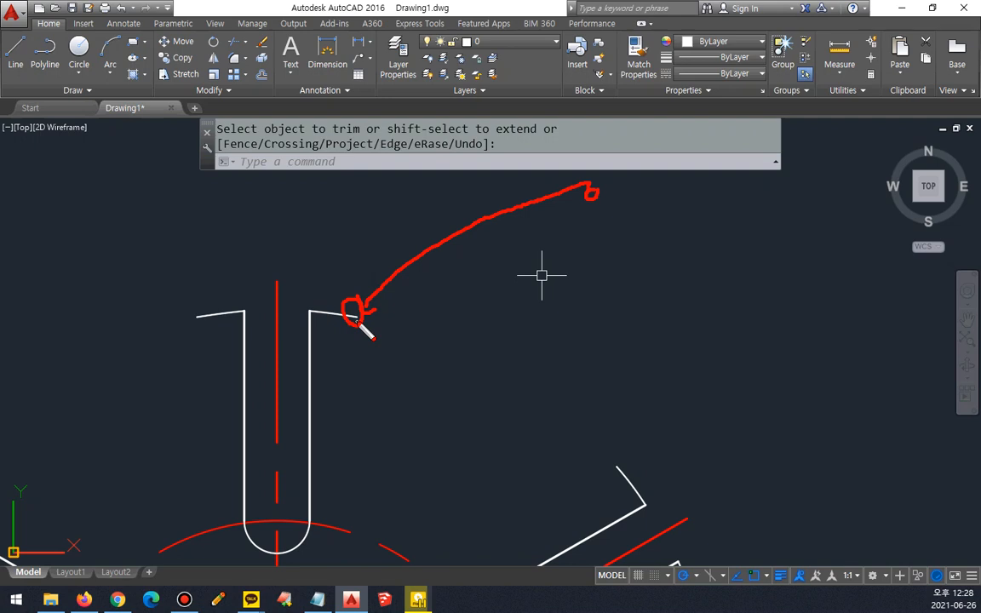
{"action": "left_click_drag", "start_coordinate": [598, 191], "coordinate": [589, 188]}
{"action": "mouse_move", "coordinate": [620, 470]}
{"action": "left_mouse_down"}
{"action": "mouse_move", "coordinate": [615, 464]}
{"action": "mouse_move", "coordinate": [627, 473]}
{"action": "left_mouse_up"}
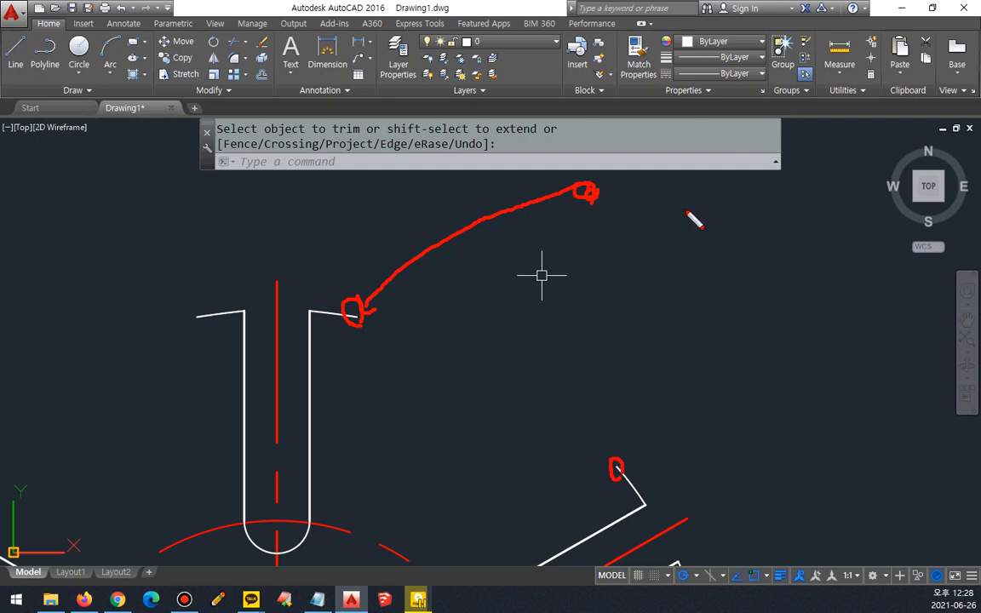
{"action": "mouse_move", "coordinate": [593, 196]}
{"action": "left_mouse_down"}
{"action": "mouse_move", "coordinate": [614, 444]}
{"action": "mouse_move", "coordinate": [616, 429]}
{"action": "left_mouse_up"}
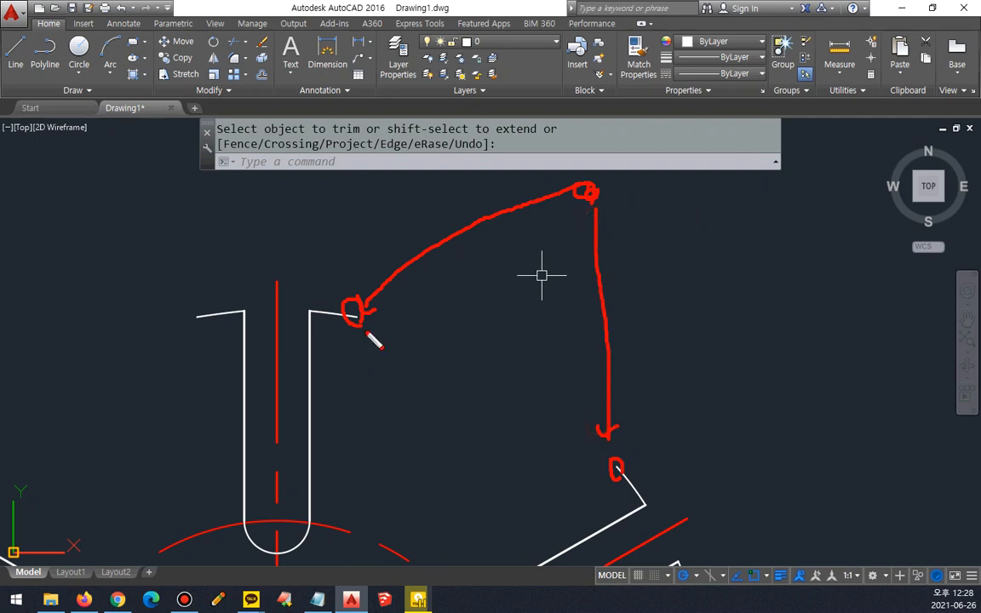
{"action": "mouse_move", "coordinate": [356, 326]}
{"action": "left_mouse_down"}
{"action": "mouse_move", "coordinate": [406, 434]}
{"action": "mouse_move", "coordinate": [502, 465]}
{"action": "mouse_move", "coordinate": [579, 465]}
{"action": "left_mouse_up"}
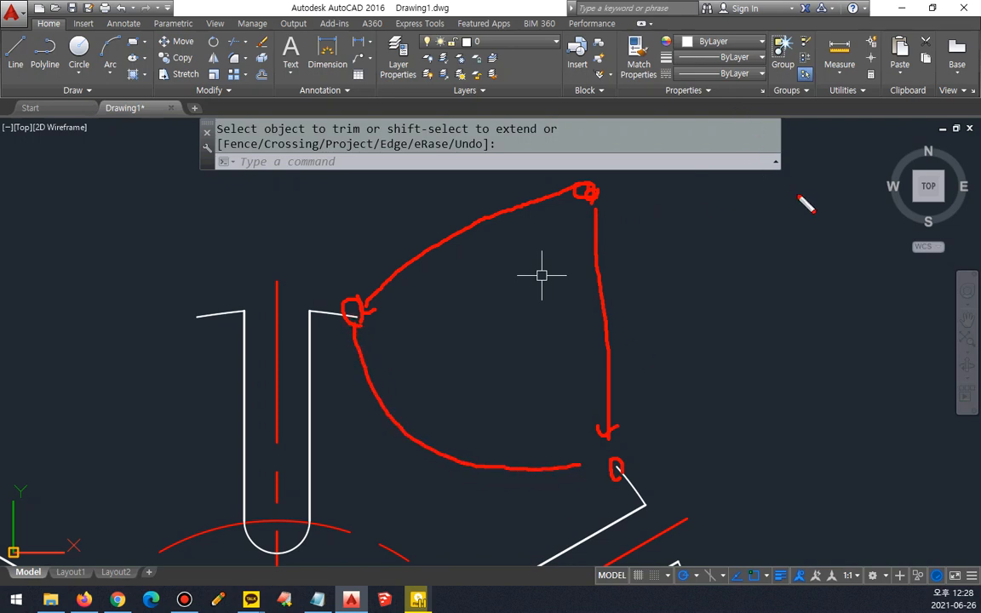
{"action": "mouse_move", "coordinate": [808, 207]}
{"action": "left_mouse_down"}
{"action": "mouse_move", "coordinate": [630, 180]}
{"action": "mouse_move", "coordinate": [652, 221]}
{"action": "left_mouse_up"}
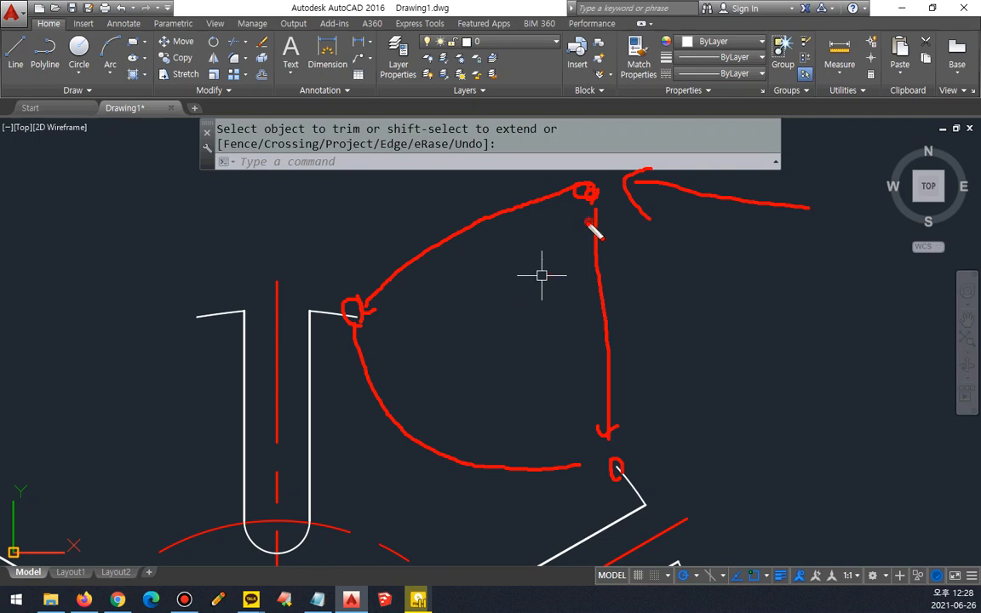
{"action": "left_click_drag", "start_coordinate": [596, 223], "coordinate": [589, 220]}
{"action": "mouse_move", "coordinate": [361, 313]}
{"action": "left_mouse_down"}
{"action": "mouse_move", "coordinate": [421, 291]}
{"action": "mouse_move", "coordinate": [544, 205]}
{"action": "mouse_move", "coordinate": [559, 219]}
{"action": "left_mouse_up"}
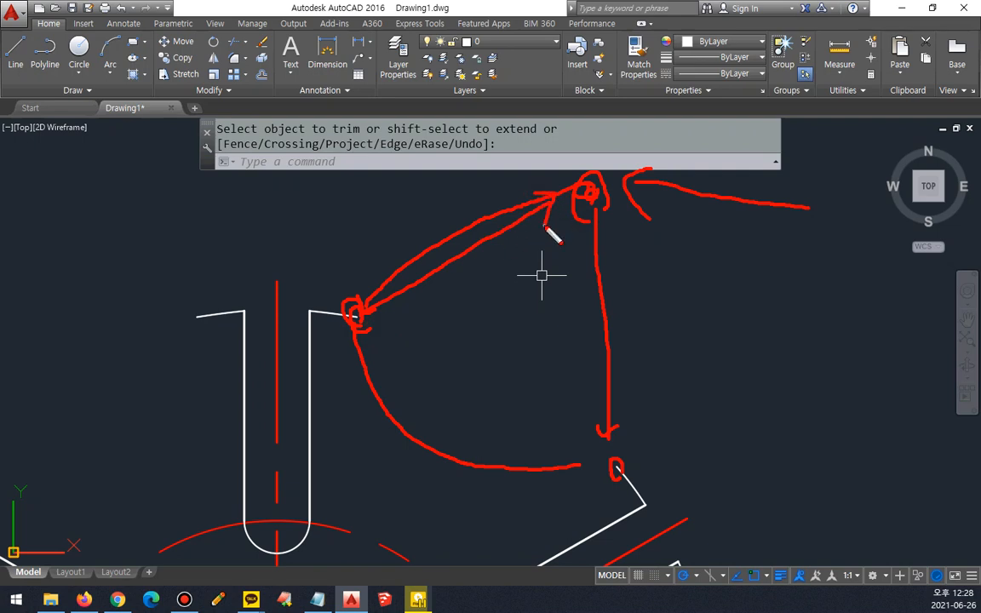
{"action": "left_click_drag", "start_coordinate": [610, 466], "coordinate": [596, 227]}
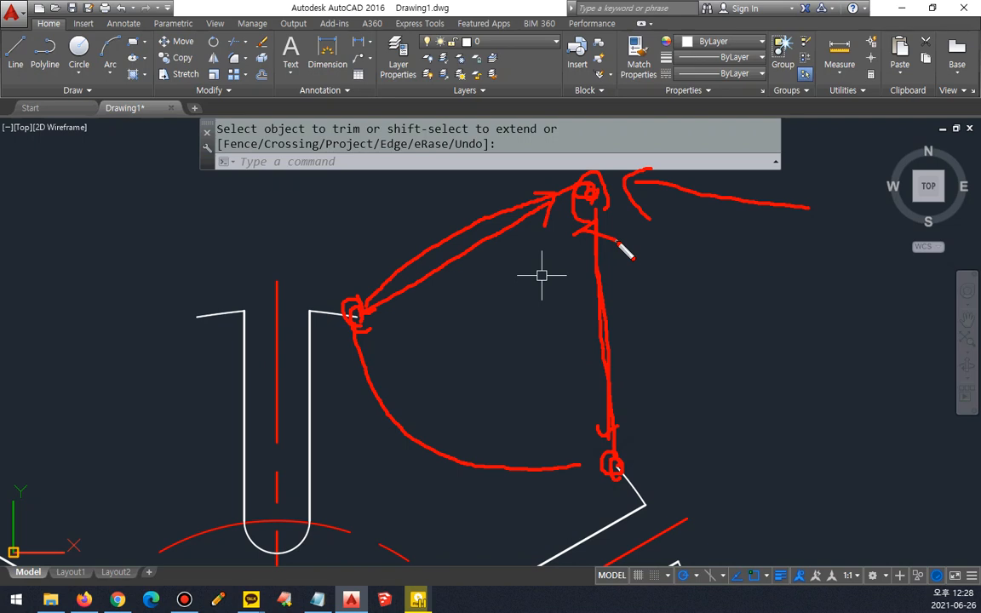
{"action": "key", "text": "Escape"}
Step: Draw a circle of radius 22 centred on the free end of the top arm's right-hand tip arc
{"action": "type", "text": "c"}
{"action": "key", "text": "Return"}
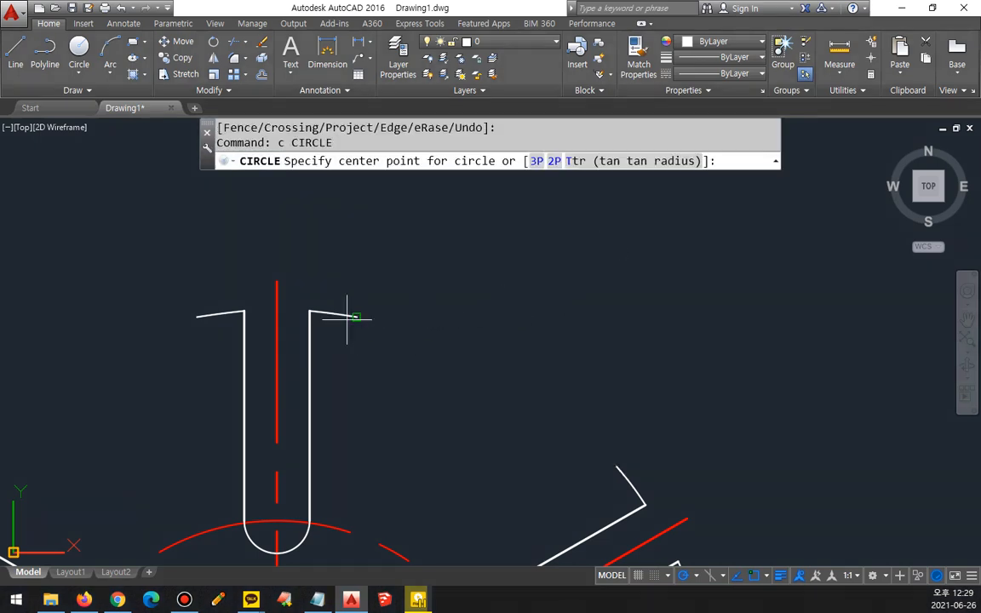
{"action": "left_click", "coordinate": [350, 317]}
{"action": "type", "text": "22"}
{"action": "key", "text": "Return"}
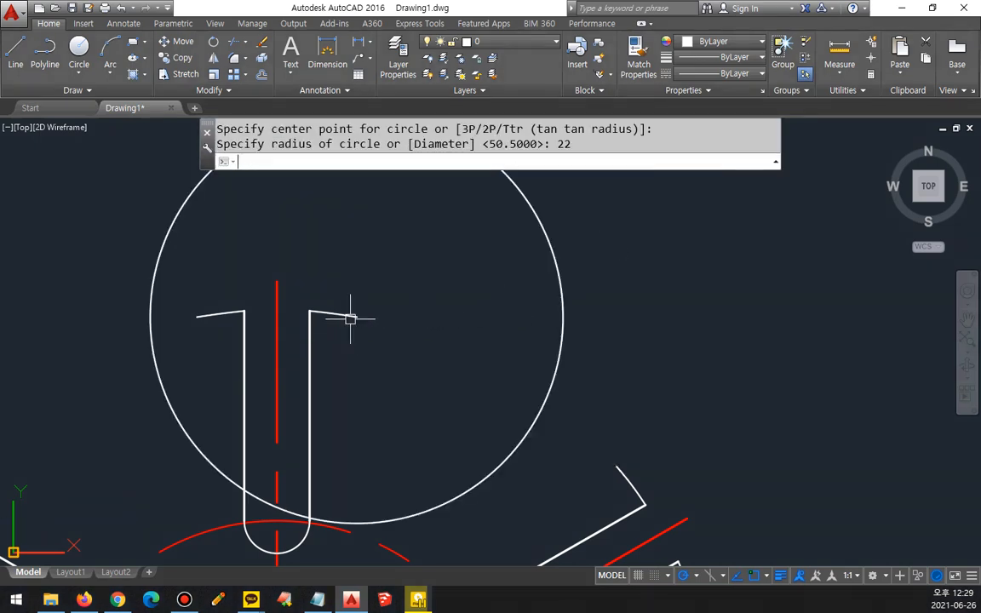
{"action": "left_click_drag", "start_coordinate": [349, 332], "coordinate": [368, 330]}
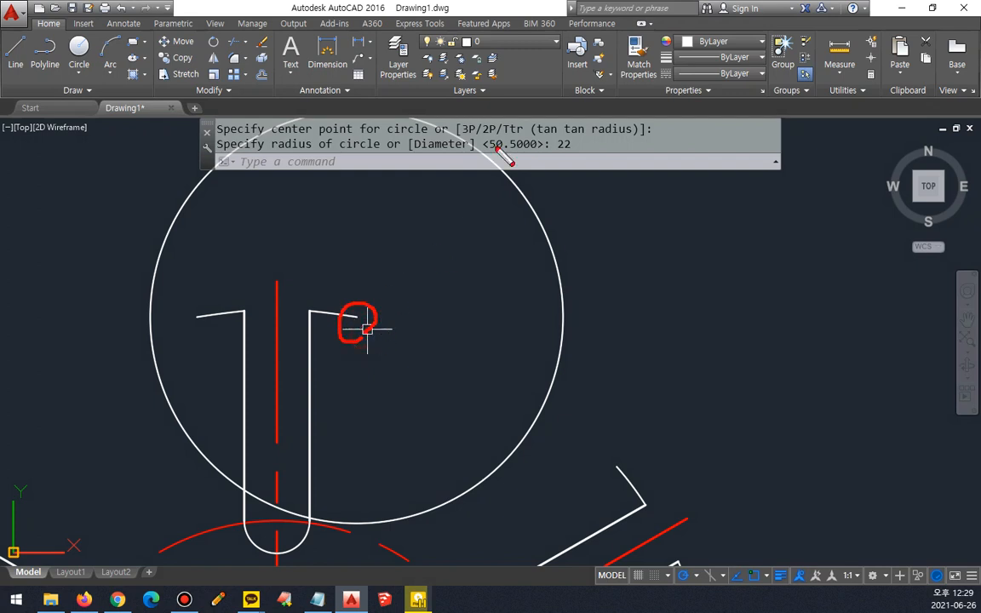
{"action": "mouse_move", "coordinate": [468, 143]}
{"action": "left_mouse_down"}
{"action": "mouse_move", "coordinate": [507, 200]}
{"action": "mouse_move", "coordinate": [538, 392]}
{"action": "mouse_move", "coordinate": [452, 471]}
{"action": "left_mouse_up"}
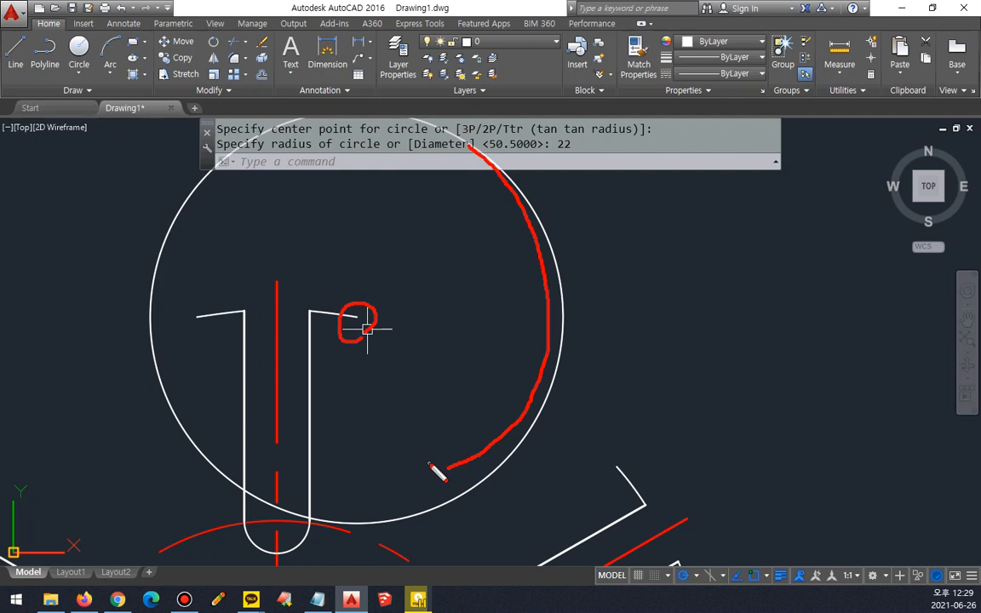
Step: Draw a circle of radius 22 centred on the free end of the upper-right arm's upper tip arc
{"action": "type", "text": "c"}
{"action": "key", "text": "Return"}
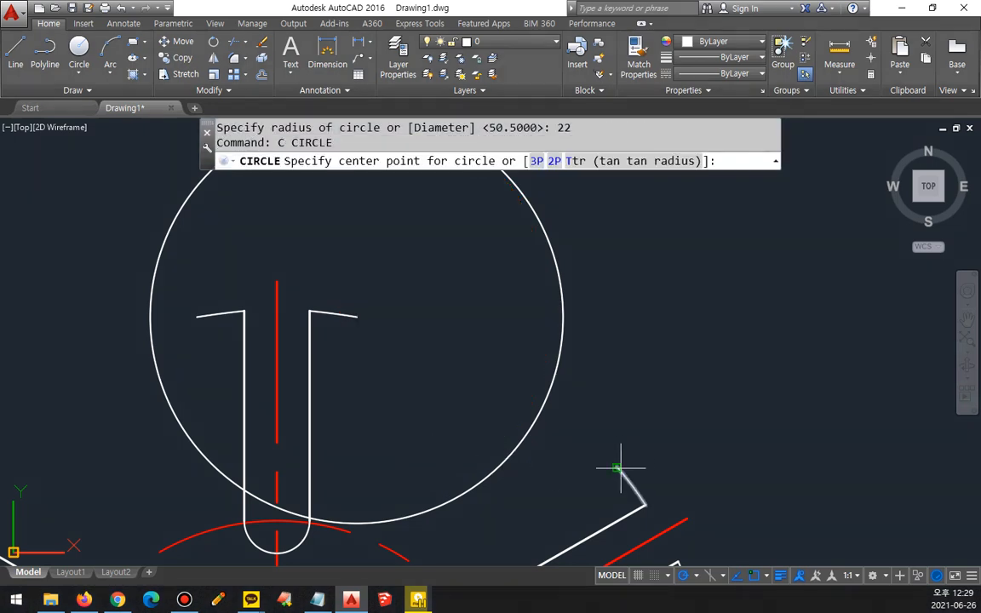
{"action": "left_click", "coordinate": [618, 468]}
{"action": "type", "text": "22"}
{"action": "key", "text": "Return"}
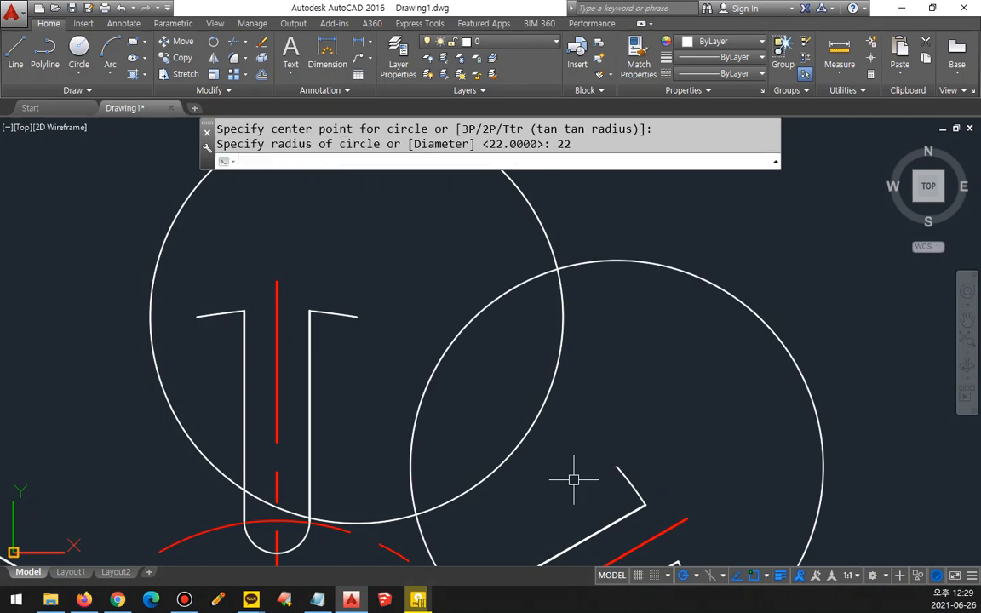
{"action": "left_click_drag", "start_coordinate": [619, 464], "coordinate": [632, 486]}
{"action": "mouse_move", "coordinate": [700, 284]}
{"action": "left_mouse_down"}
{"action": "mouse_move", "coordinate": [573, 273]}
{"action": "mouse_move", "coordinate": [436, 364]}
{"action": "mouse_move", "coordinate": [400, 437]}
{"action": "left_mouse_up"}
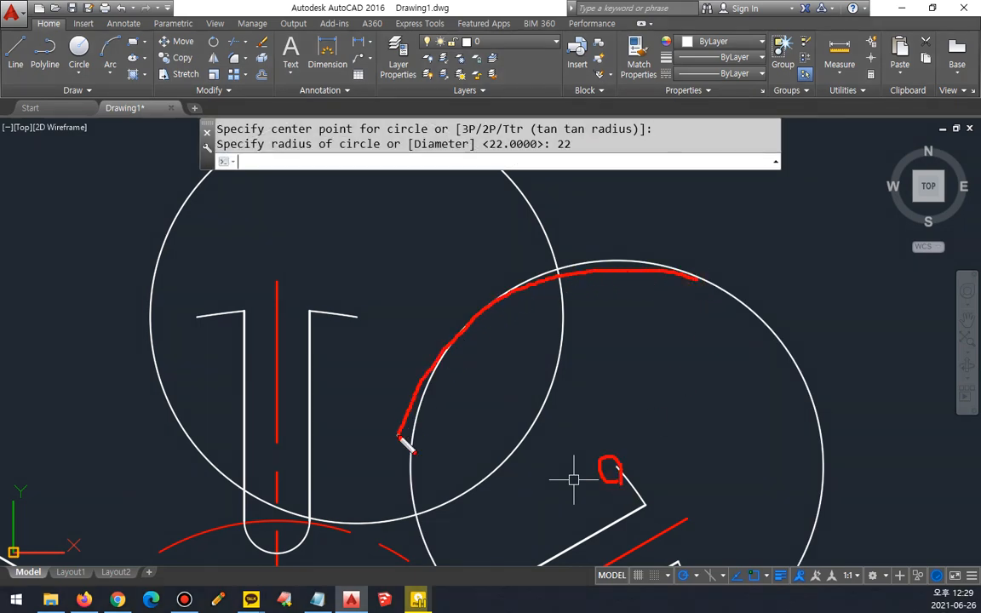
{"action": "mouse_move", "coordinate": [620, 464]}
{"action": "left_mouse_down"}
{"action": "mouse_move", "coordinate": [609, 460]}
{"action": "mouse_move", "coordinate": [621, 462]}
{"action": "mouse_move", "coordinate": [617, 287]}
{"action": "mouse_move", "coordinate": [605, 294]}
{"action": "left_mouse_up"}
{"action": "mouse_move", "coordinate": [357, 312]}
{"action": "left_mouse_down"}
{"action": "mouse_move", "coordinate": [368, 326]}
{"action": "mouse_move", "coordinate": [521, 232]}
{"action": "left_mouse_up"}
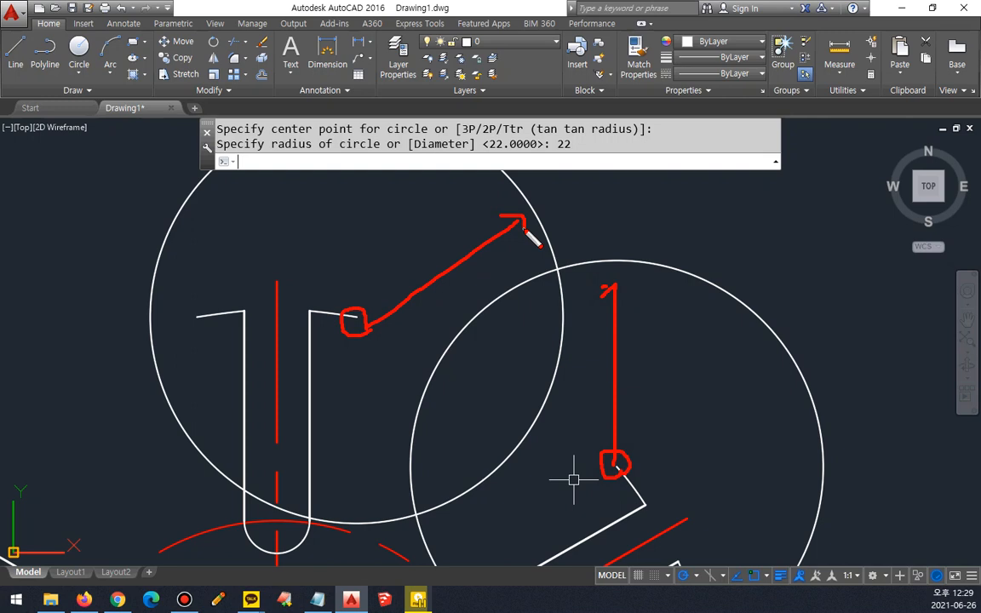
{"action": "left_click_drag", "start_coordinate": [564, 284], "coordinate": [577, 294]}
{"action": "left_click_drag", "start_coordinate": [430, 513], "coordinate": [434, 523]}
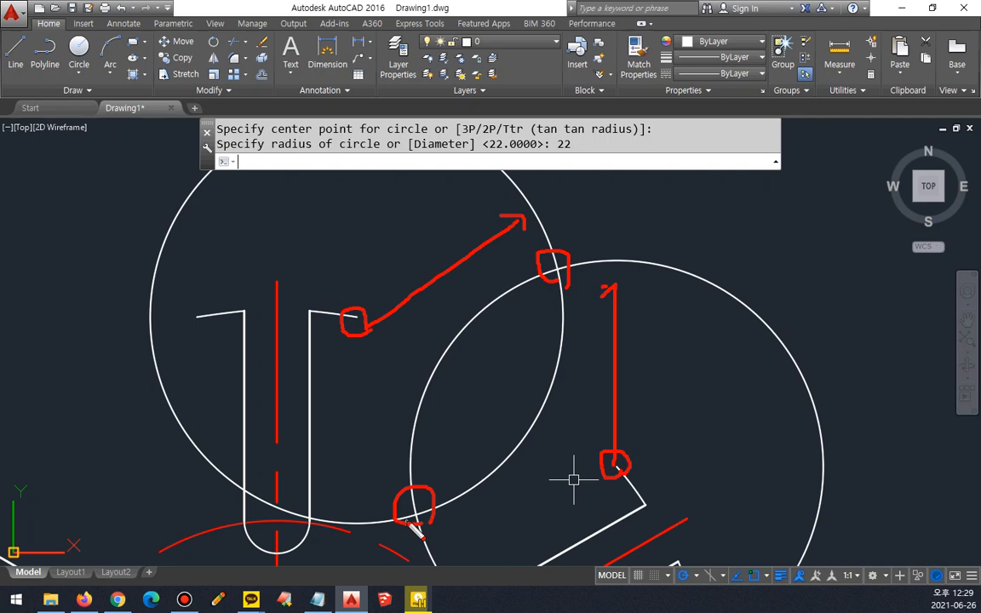
{"action": "key", "text": "e"}
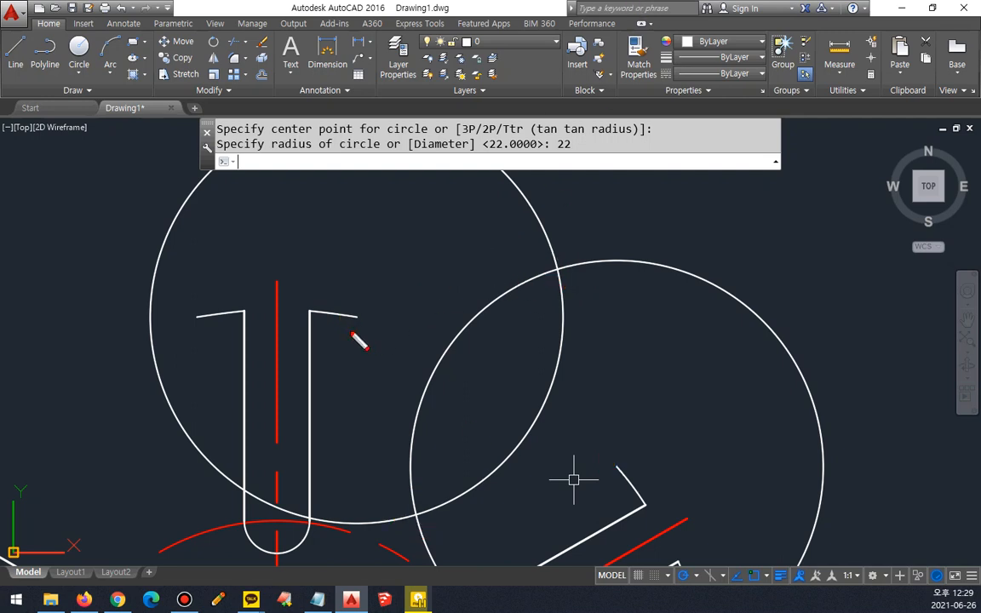
{"action": "mouse_move", "coordinate": [356, 316]}
{"action": "left_mouse_down"}
{"action": "mouse_move", "coordinate": [371, 304]}
{"action": "mouse_move", "coordinate": [620, 458]}
{"action": "mouse_move", "coordinate": [624, 472]}
{"action": "left_mouse_up"}
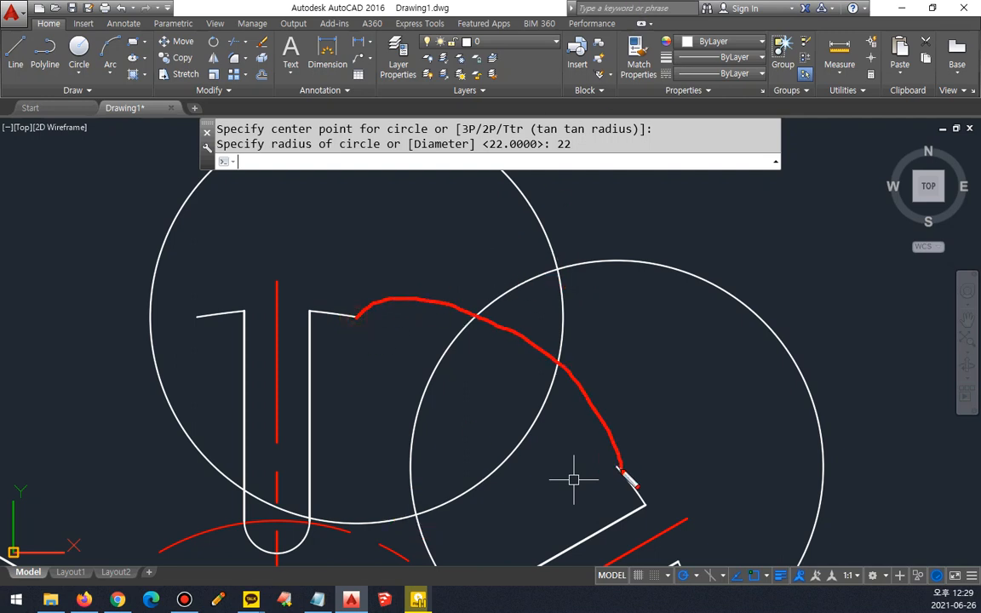
{"action": "key", "text": "e"}
{"action": "left_click_drag", "start_coordinate": [558, 249], "coordinate": [565, 287]}
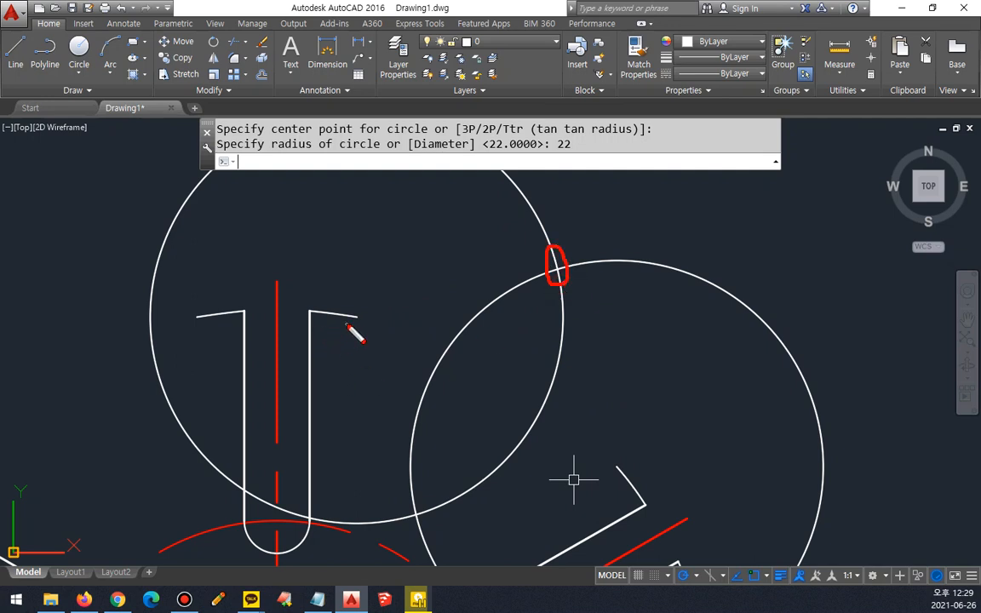
{"action": "mouse_move", "coordinate": [355, 317]}
{"action": "left_mouse_down"}
{"action": "mouse_move", "coordinate": [430, 436]}
{"action": "mouse_move", "coordinate": [582, 454]}
{"action": "left_mouse_up"}
{"action": "type", "text": "e"}
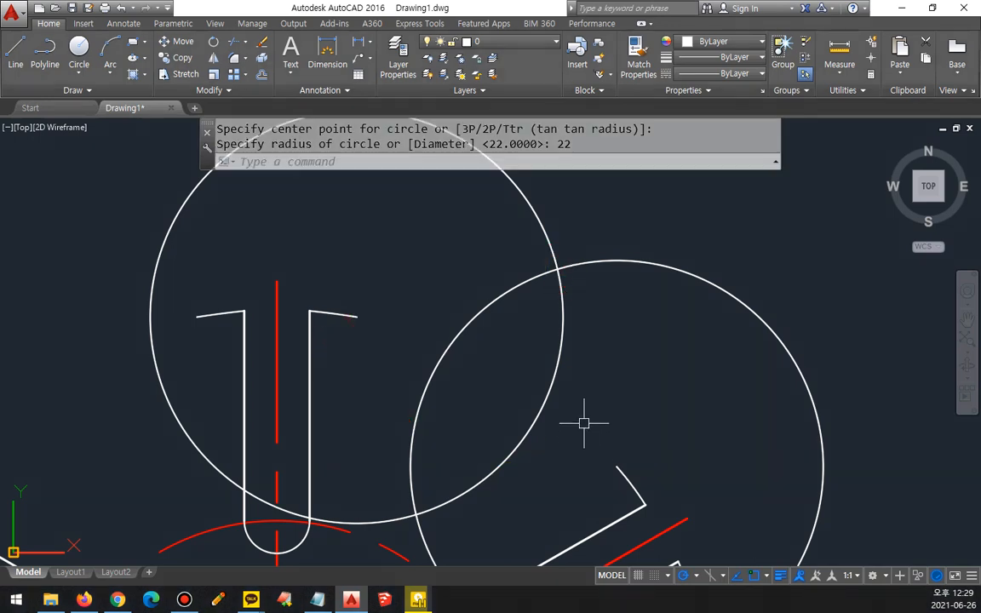
{"action": "type", "text": "c"}
Step: Draw a circle of radius 22 centred on the upper, outer intersection of the two large construction circles
{"action": "key", "text": "Return"}
{"action": "left_click", "coordinate": [558, 269]}
{"action": "type", "text": "22"}
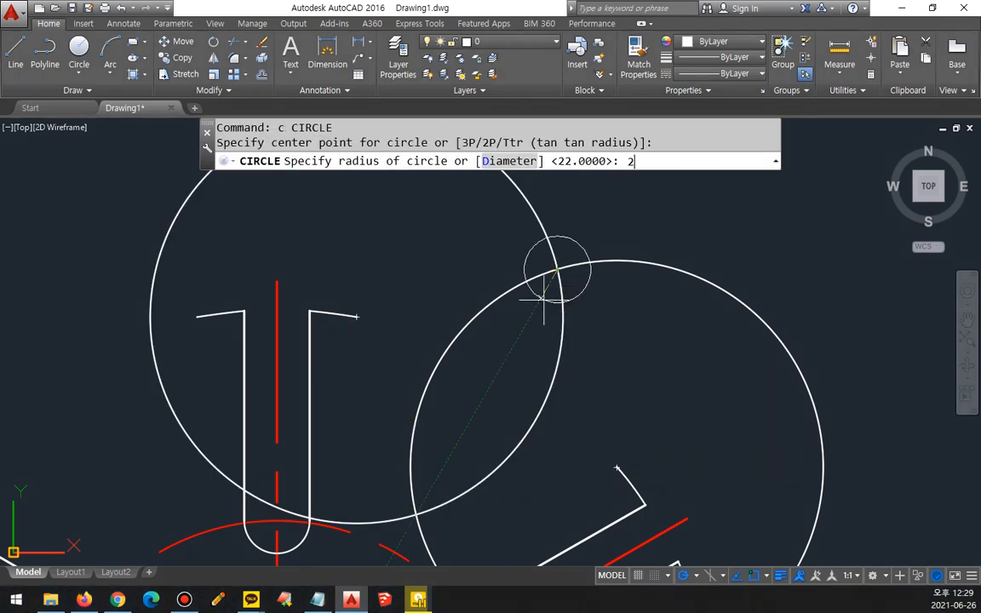
{"action": "key", "text": "Return"}
Step: Erase the two construction circles centred on the arm tips
{"action": "left_click", "coordinate": [632, 315]}
{"action": "left_click", "coordinate": [511, 248]}
{"action": "key", "text": "Delete"}
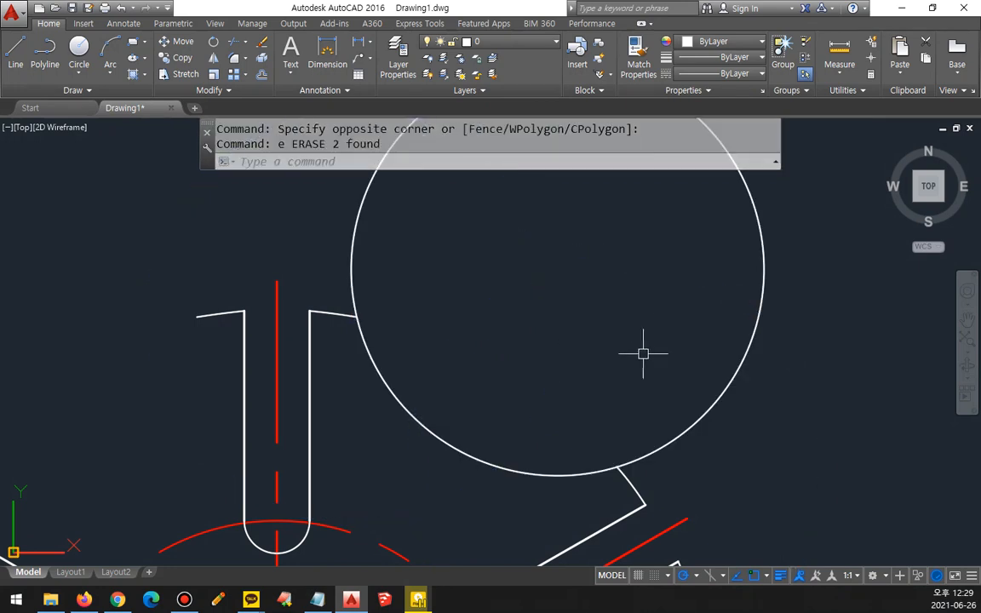
Step: Trim the outer part of the remaining large circle, leaving a concave arc between the top and upper-right arms
{"action": "type", "text": "tr"}
{"action": "key", "text": "Return"}
{"action": "key", "text": "Return"}
{"action": "left_click", "coordinate": [734, 370]}
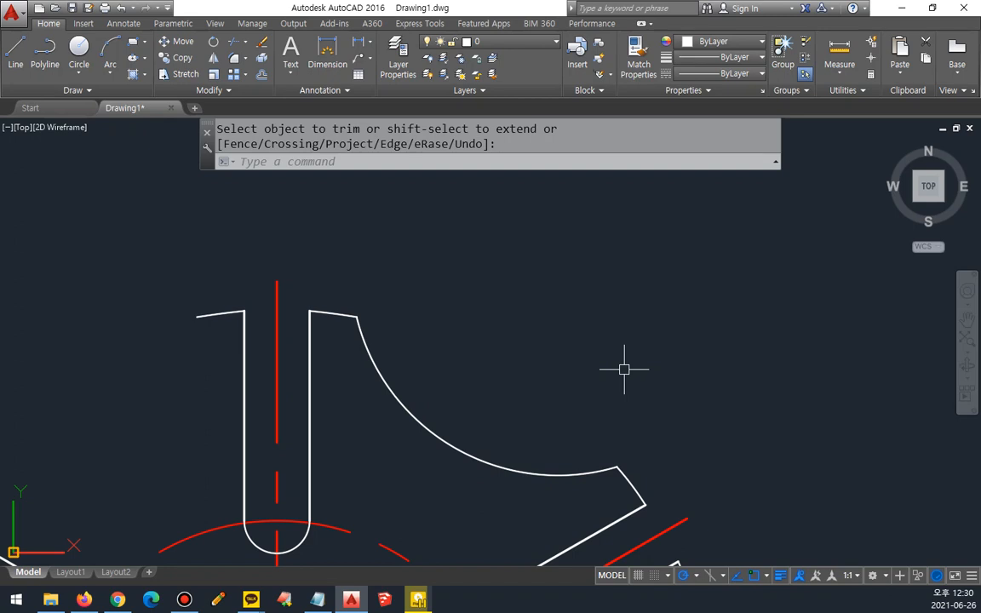
Step: Switch to the Notepad notes to examine the Arc entry among the circle-related commands, and return to AutoCAD
{"action": "scroll", "coordinate": [632, 227], "scroll_direction": "down", "scroll_amount": 2}
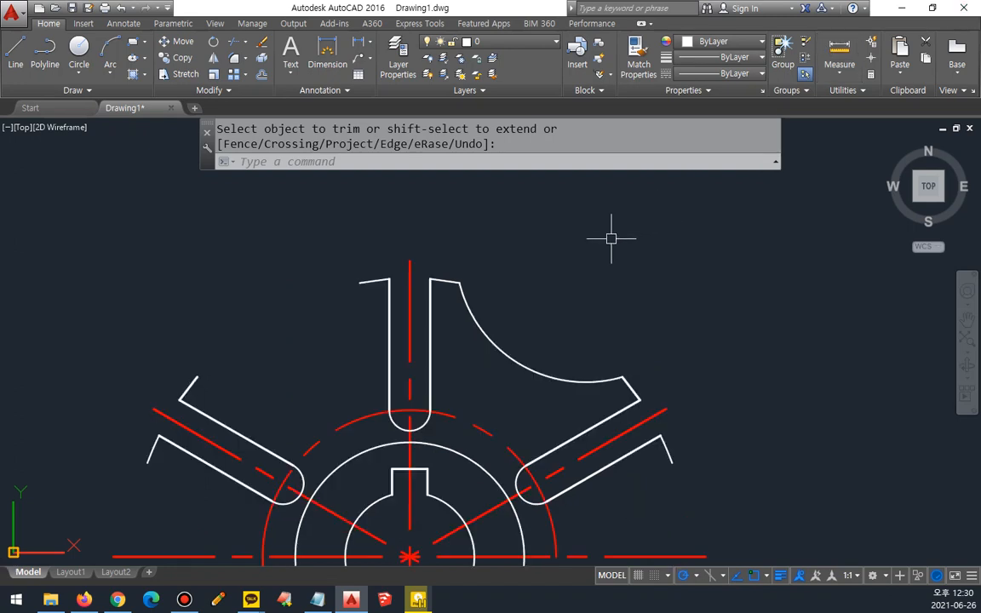
{"action": "mouse_move", "coordinate": [542, 376]}
{"action": "middle_mouse_down"}
{"action": "mouse_move", "coordinate": [407, 282]}
{"action": "mouse_move", "coordinate": [378, 218]}
{"action": "middle_mouse_up"}
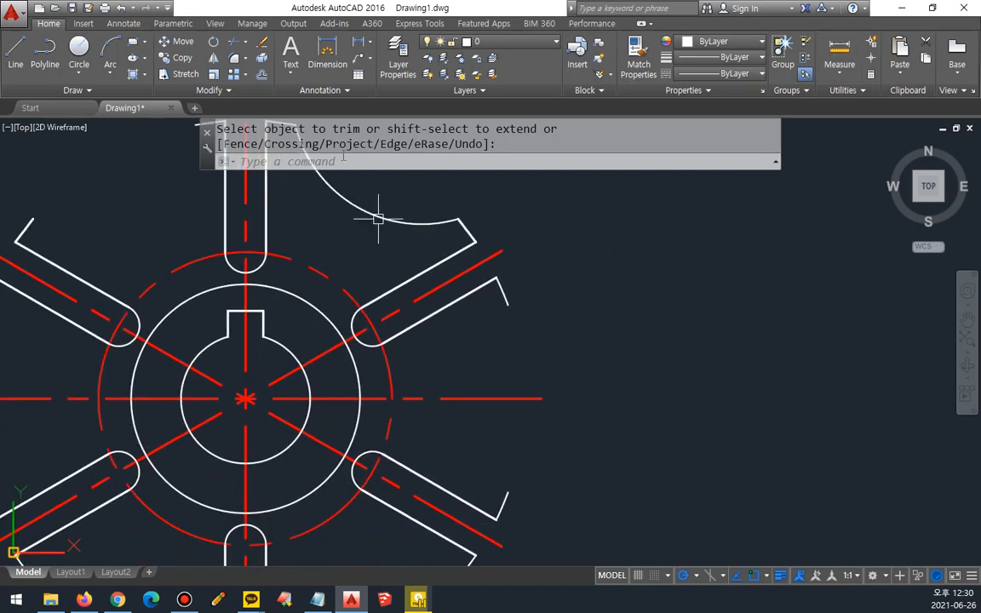
{"action": "key", "text": "alt+Tab"}
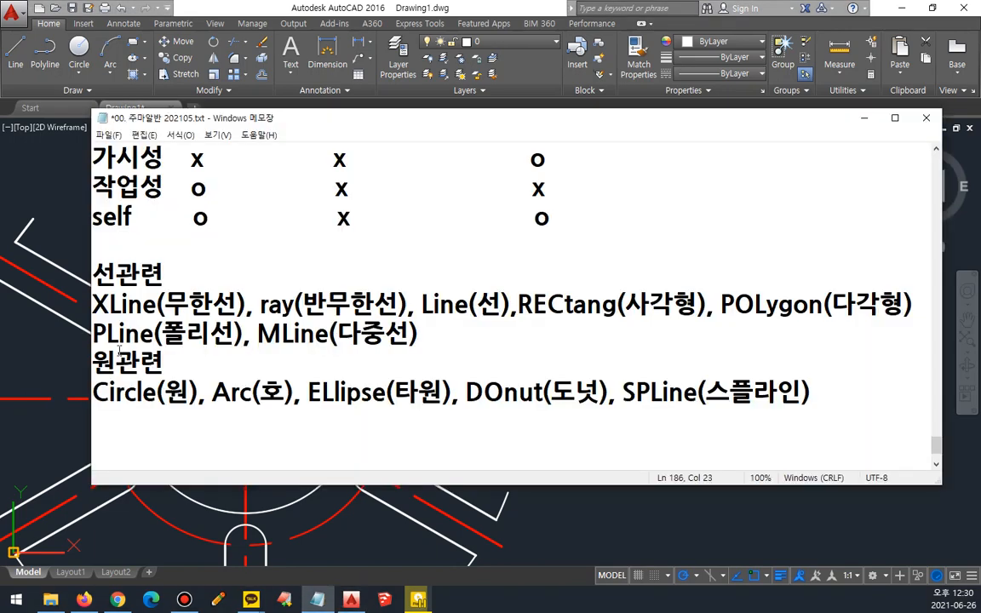
{"action": "left_click_drag", "start_coordinate": [250, 414], "coordinate": [288, 415]}
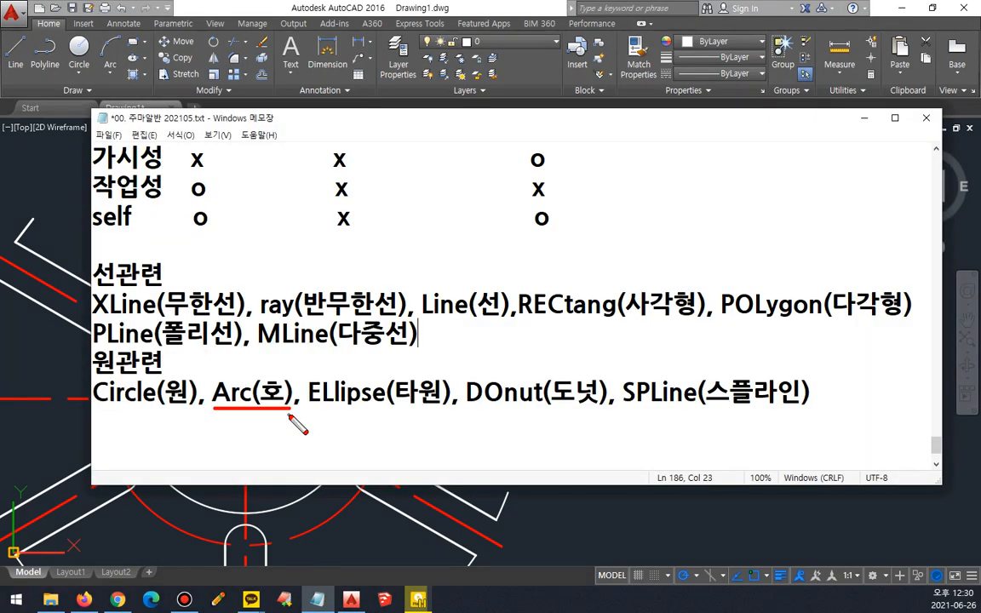
{"action": "key", "text": "Escape"}
{"action": "left_click", "coordinate": [451, 7]}
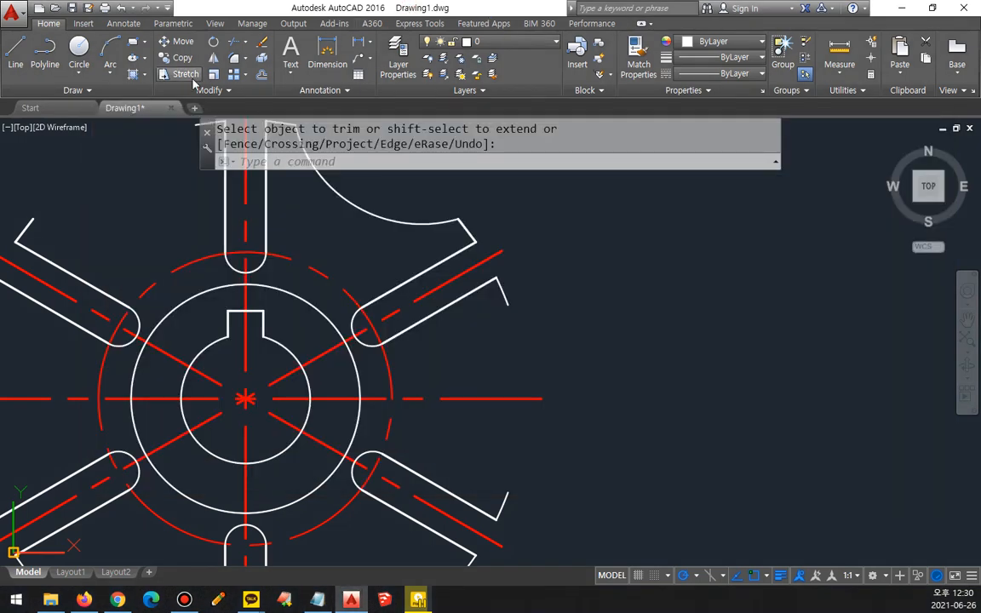
Step: Draw a Start, End, Radius arc of radius 22 from the upper-right arm's lower tip to the lower-right arm's upper tip
{"action": "left_click", "coordinate": [115, 73]}
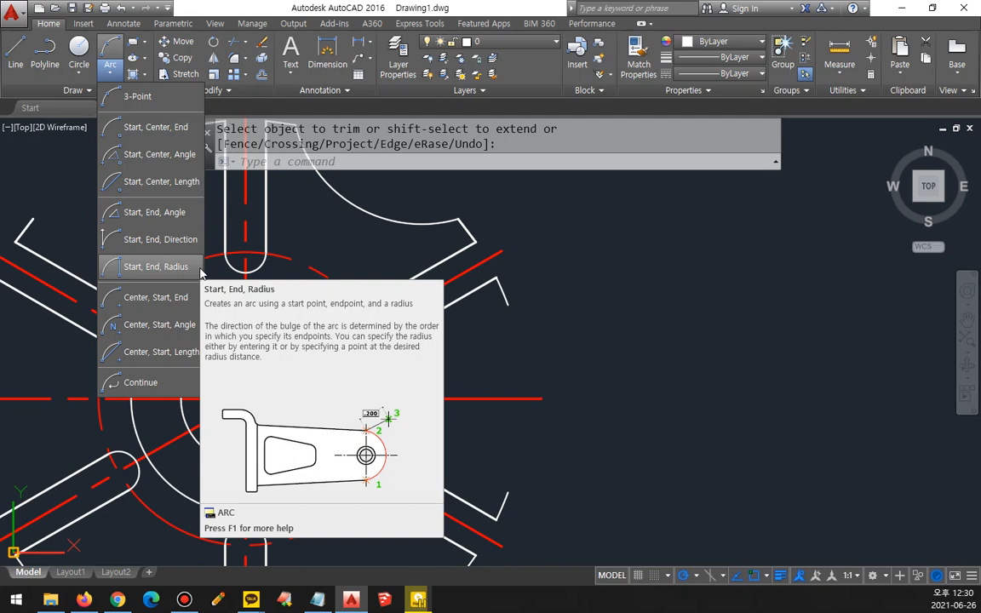
{"action": "left_click", "coordinate": [196, 267]}
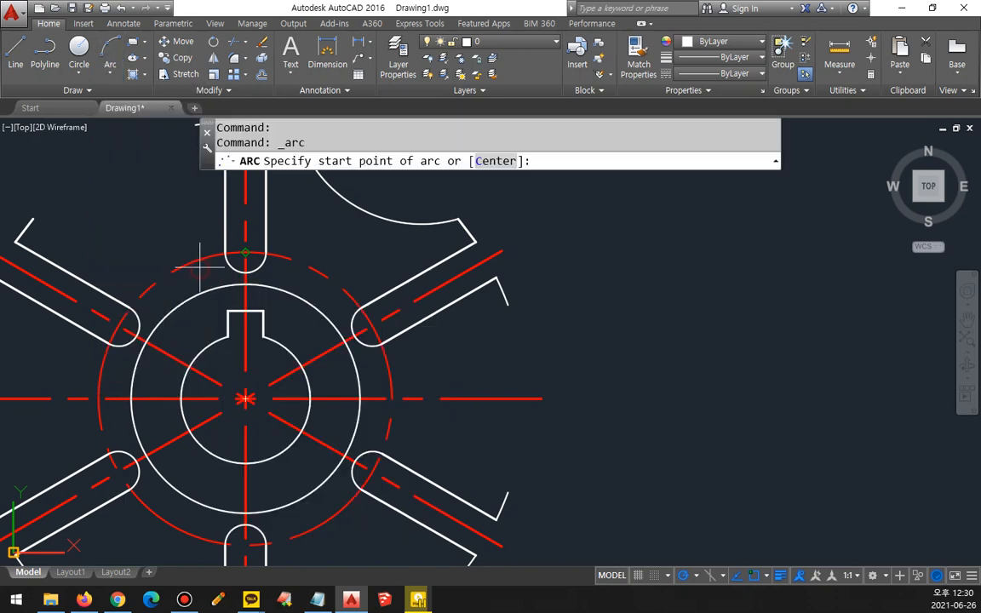
{"action": "left_click", "coordinate": [508, 305]}
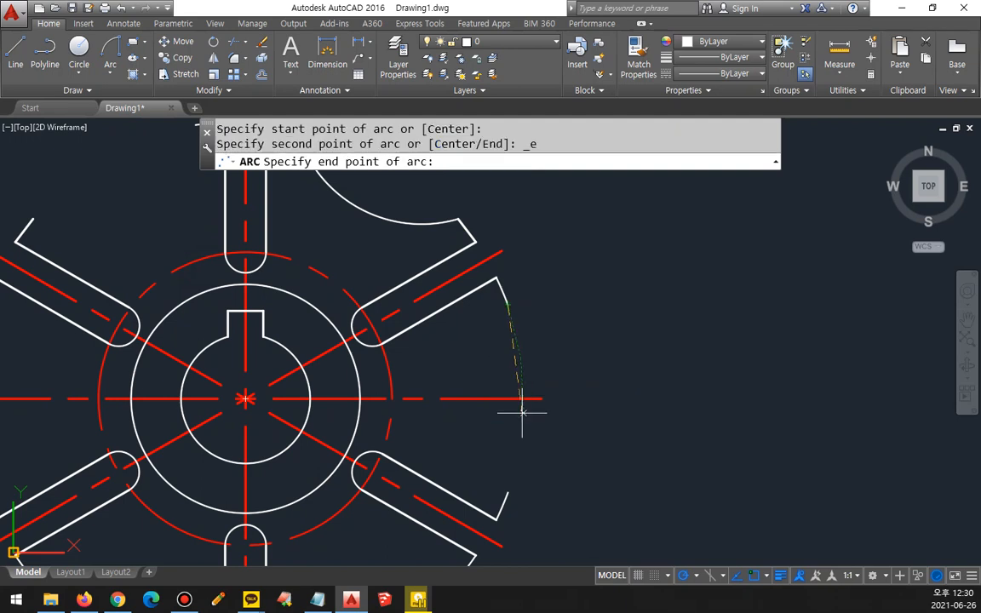
{"action": "left_click", "coordinate": [507, 492]}
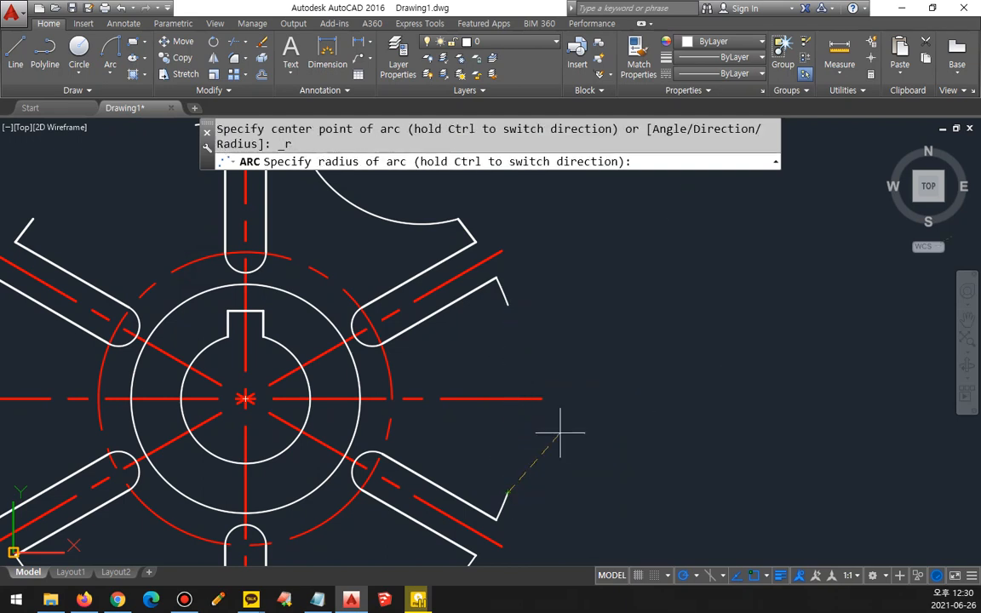
{"action": "type", "text": "22"}
{"action": "key", "text": "Return"}
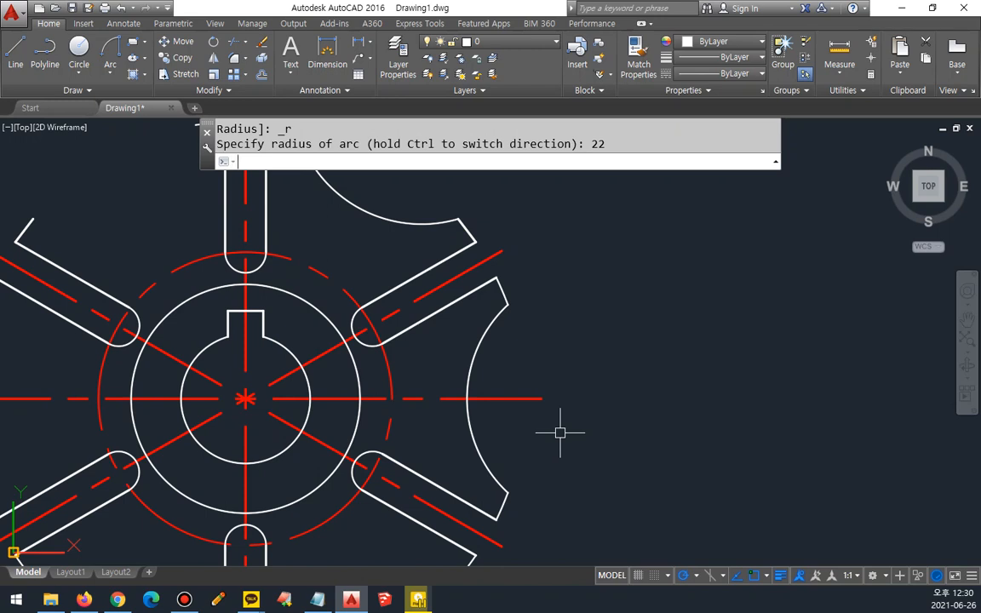
{"action": "middle_click_drag", "start_coordinate": [564, 430], "coordinate": [596, 257]}
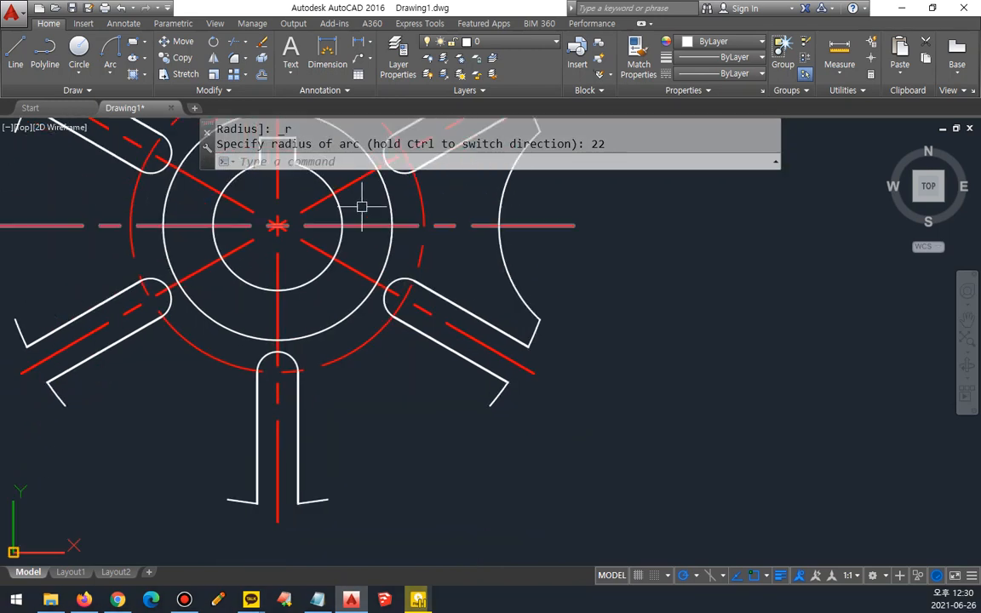
{"action": "left_click", "coordinate": [107, 48]}
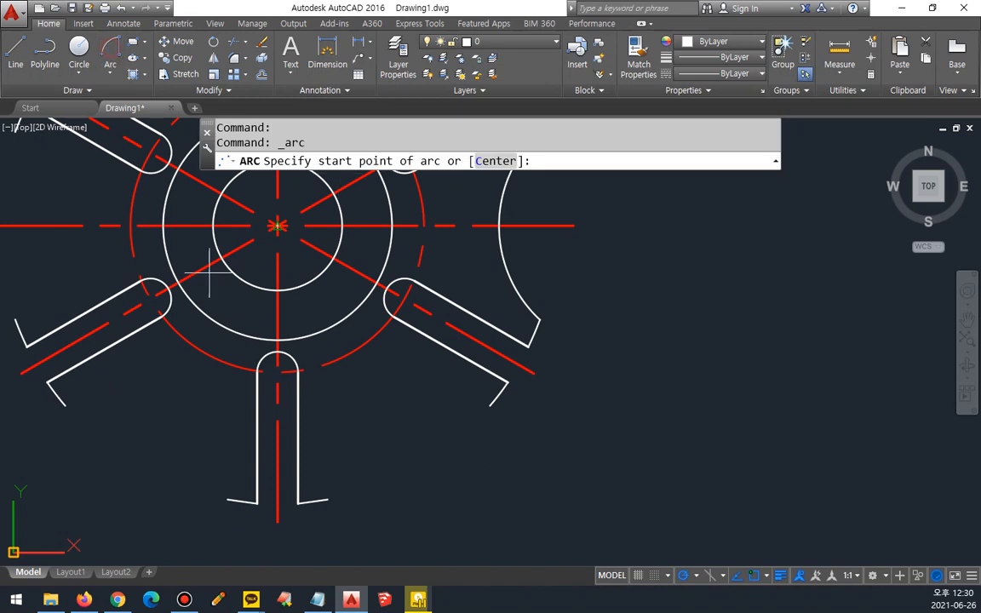
{"action": "left_click", "coordinate": [327, 500]}
{"action": "key", "text": "Escape"}
{"action": "key", "text": "Escape"}
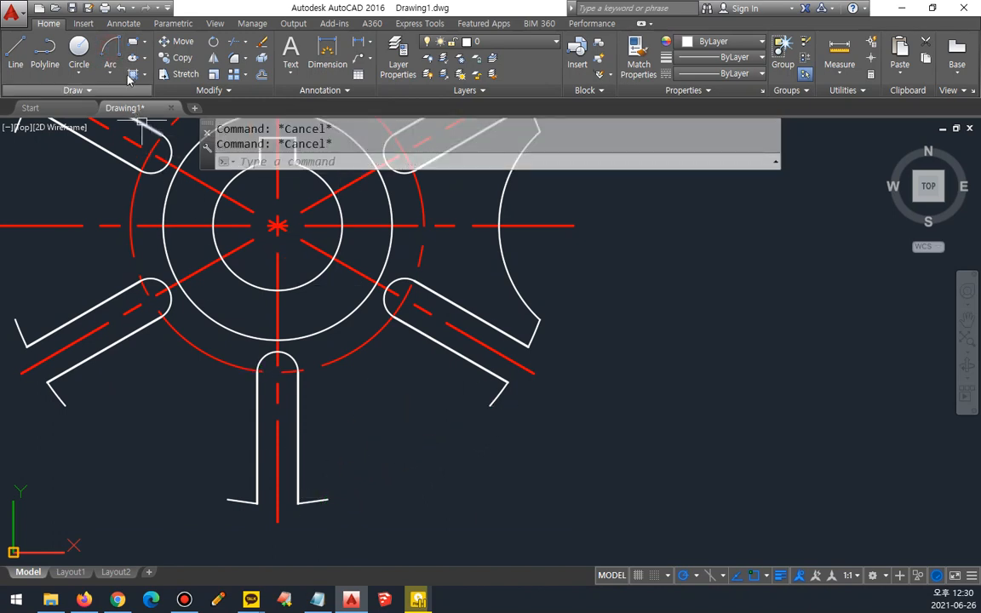
Step: Draw a Start, End, Radius arc of radius 22 from the bottom arm's right tip to the lower-right arm's lower tip
{"action": "left_click", "coordinate": [110, 53]}
{"action": "left_click", "coordinate": [327, 500]}
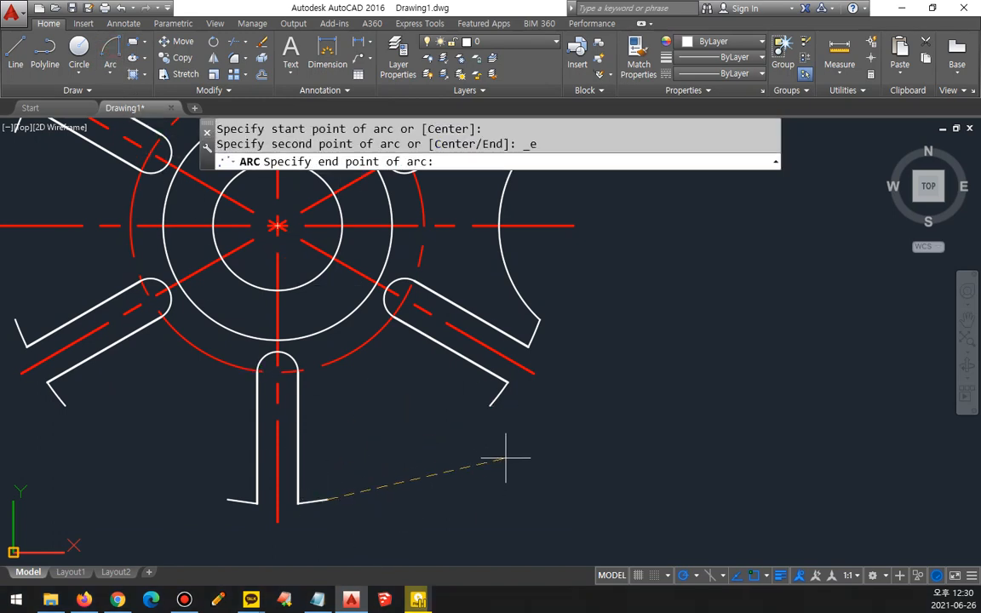
{"action": "left_click", "coordinate": [489, 406]}
{"action": "type", "text": "22"}
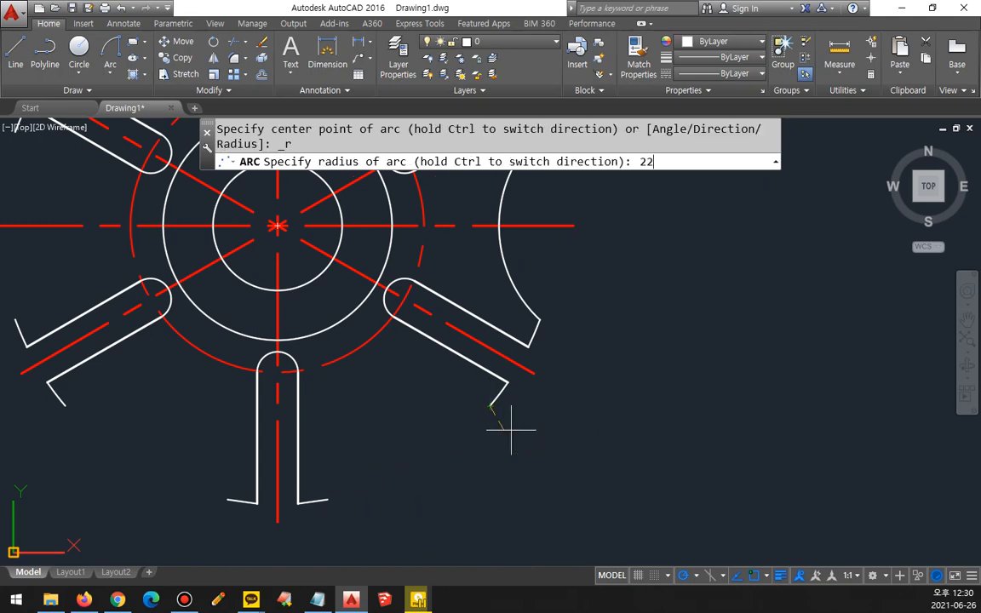
{"action": "key", "text": "Return"}
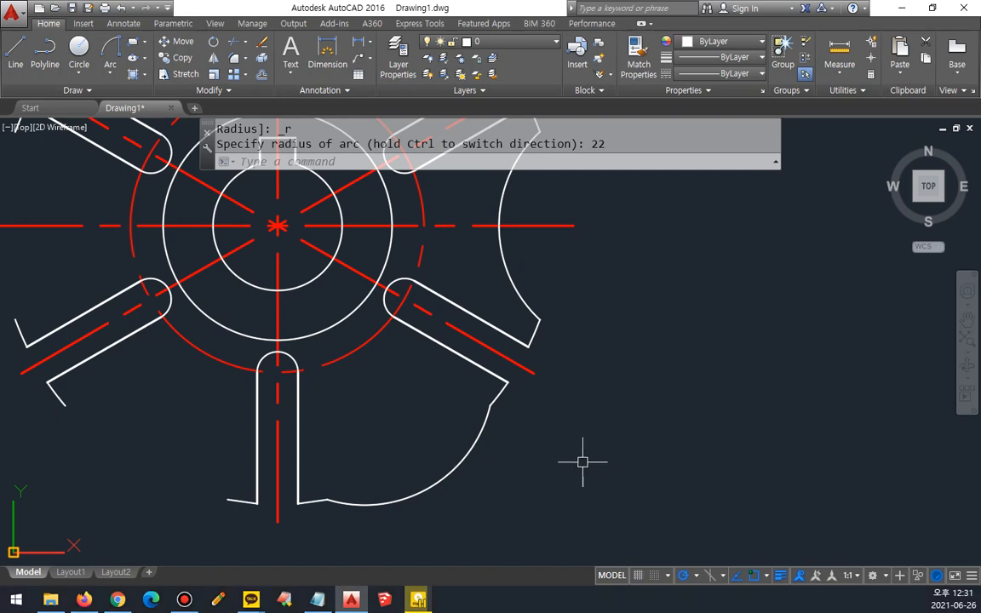
{"action": "left_click_drag", "start_coordinate": [318, 516], "coordinate": [336, 522]}
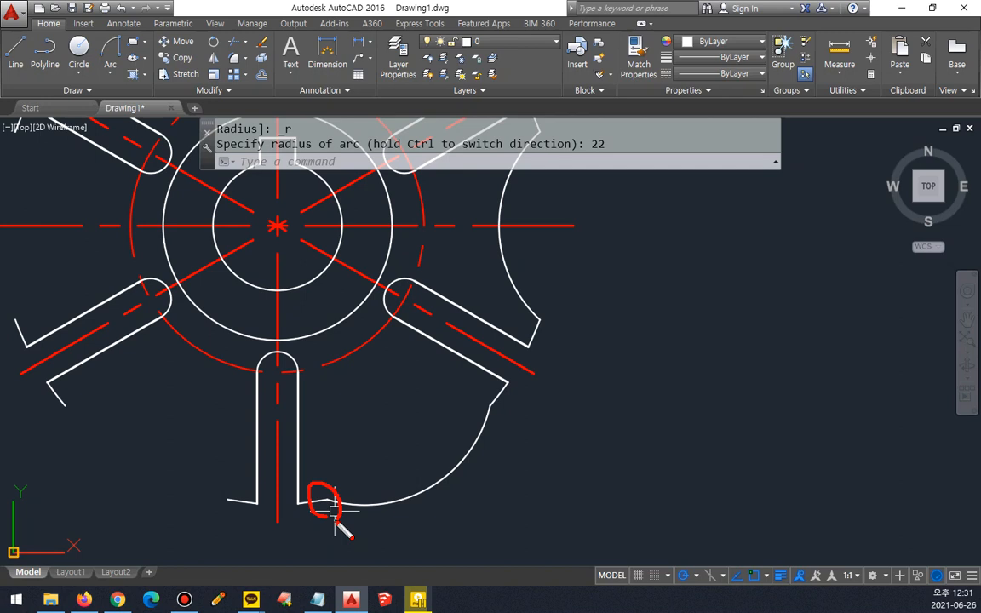
{"action": "mouse_move", "coordinate": [285, 513]}
{"action": "left_mouse_down"}
{"action": "mouse_move", "coordinate": [515, 421]}
{"action": "mouse_move", "coordinate": [490, 448]}
{"action": "mouse_move", "coordinate": [550, 423]}
{"action": "mouse_move", "coordinate": [467, 409]}
{"action": "mouse_move", "coordinate": [507, 424]}
{"action": "left_mouse_up"}
{"action": "key", "text": "e"}
{"action": "left_click_drag", "start_coordinate": [493, 343], "coordinate": [312, 465]}
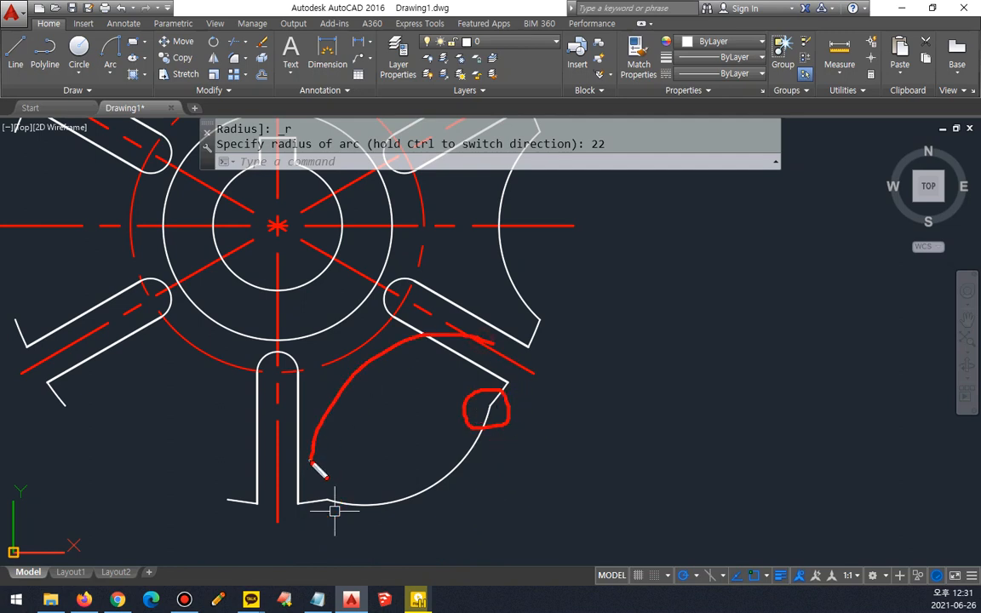
{"action": "left_click_drag", "start_coordinate": [296, 415], "coordinate": [366, 458]}
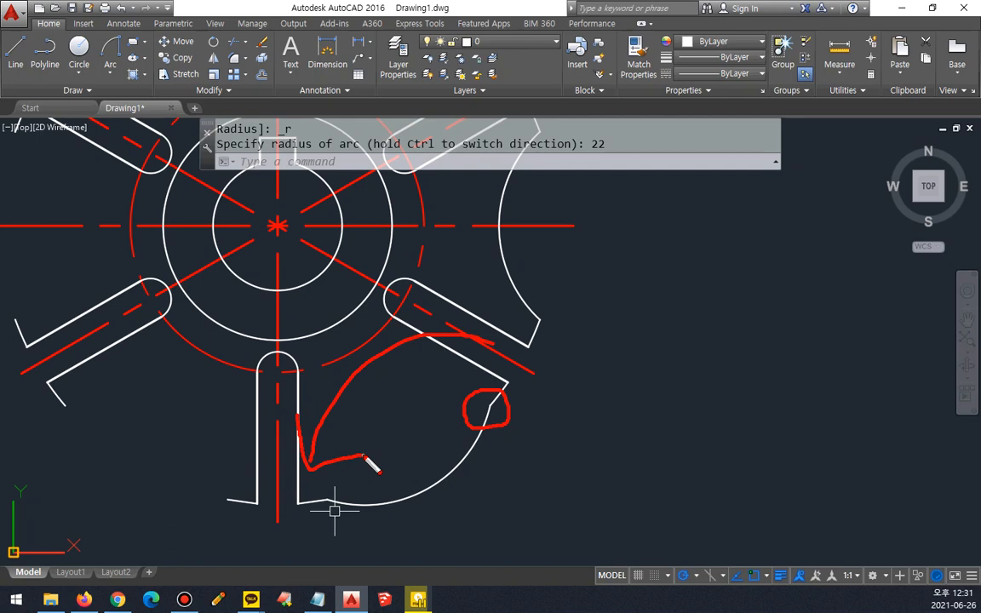
{"action": "key", "text": "Escape"}
Step: Erase the outward-bulging arc between the bottom and lower-right arms
{"action": "left_click", "coordinate": [429, 494]}
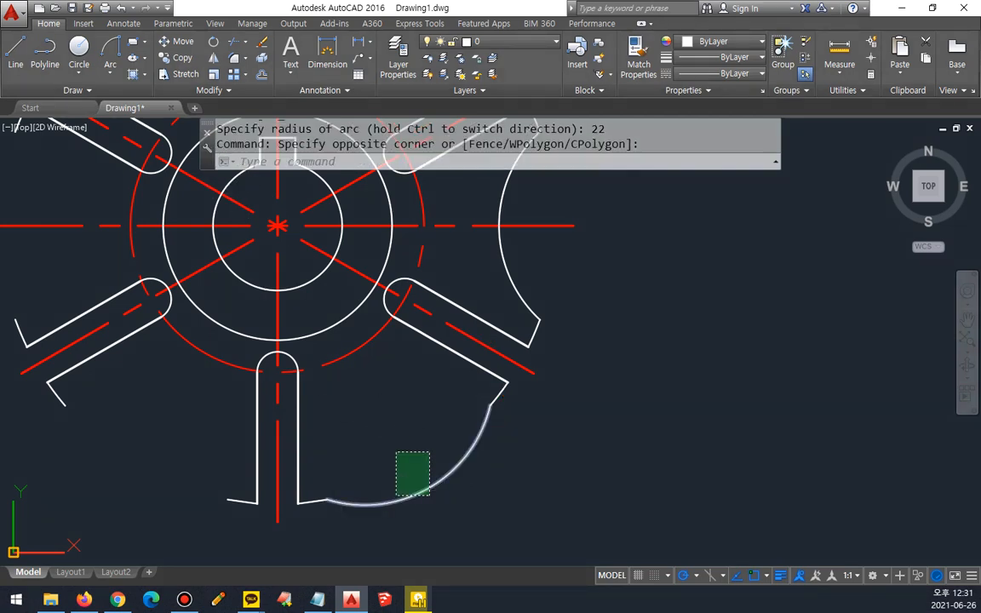
{"action": "left_click", "coordinate": [395, 453]}
{"action": "key", "text": "Delete"}
Step: Draw a concave Start, End, Radius arc of radius 22 from the lower-right arm's lower tip to the bottom arm's right tip
{"action": "left_click", "coordinate": [110, 51]}
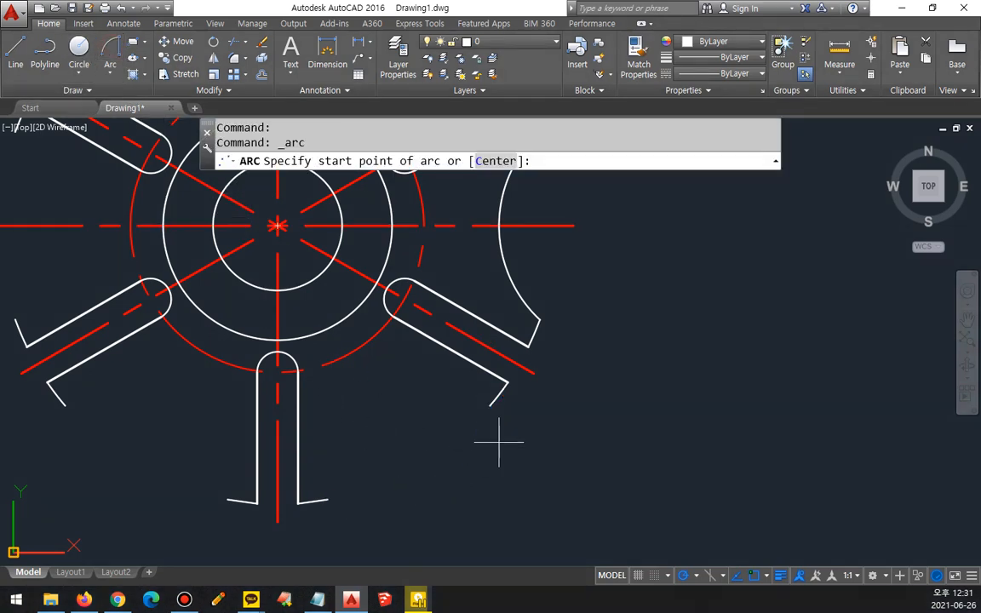
{"action": "left_click", "coordinate": [490, 406]}
{"action": "left_click", "coordinate": [327, 500]}
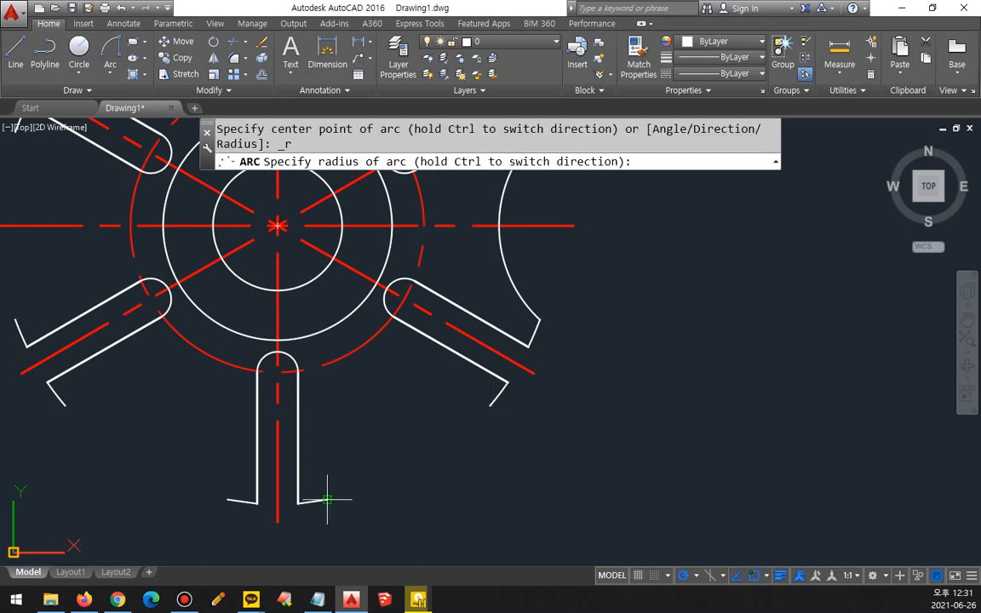
{"action": "type", "text": "22"}
{"action": "key", "text": "Return"}
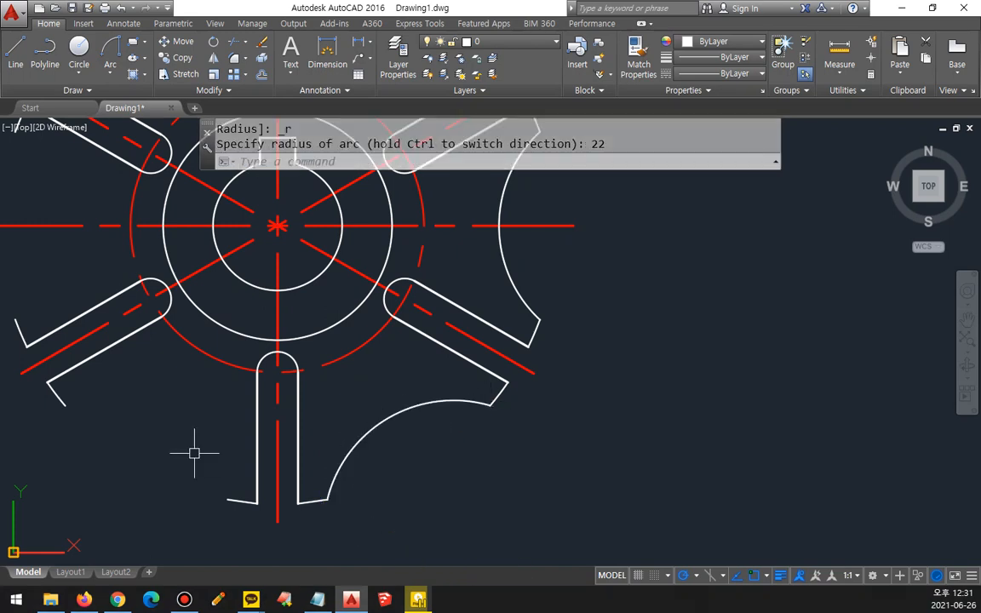
Step: Draw a concave Start, End, Radius arc of radius 22 from the bottom arm's left tip to the lower-left arm's lower tip
{"action": "middle_click_drag", "start_coordinate": [194, 453], "coordinate": [461, 409]}
{"action": "left_click", "coordinate": [110, 50]}
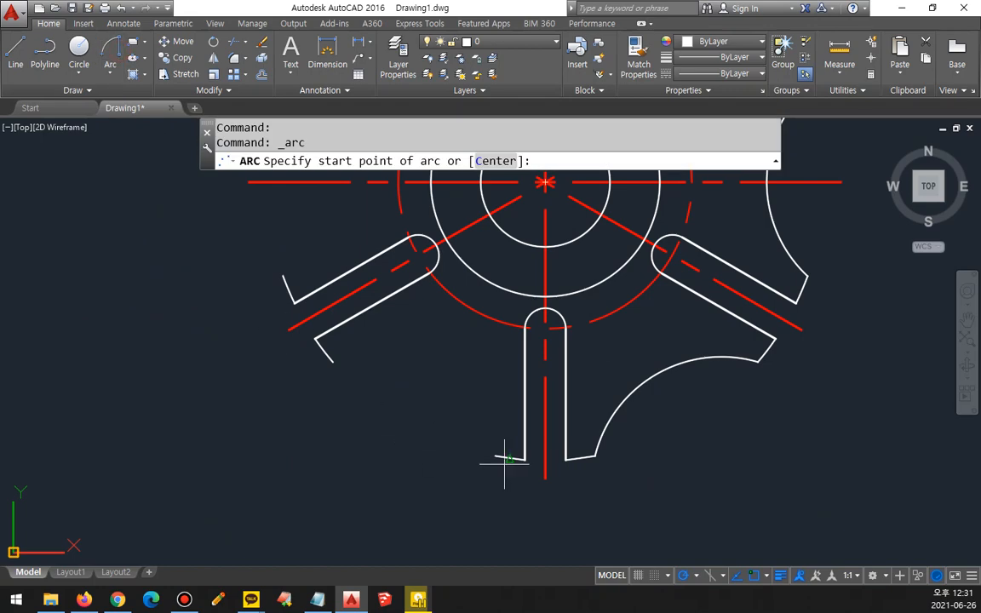
{"action": "left_click", "coordinate": [496, 456]}
{"action": "left_click", "coordinate": [331, 363]}
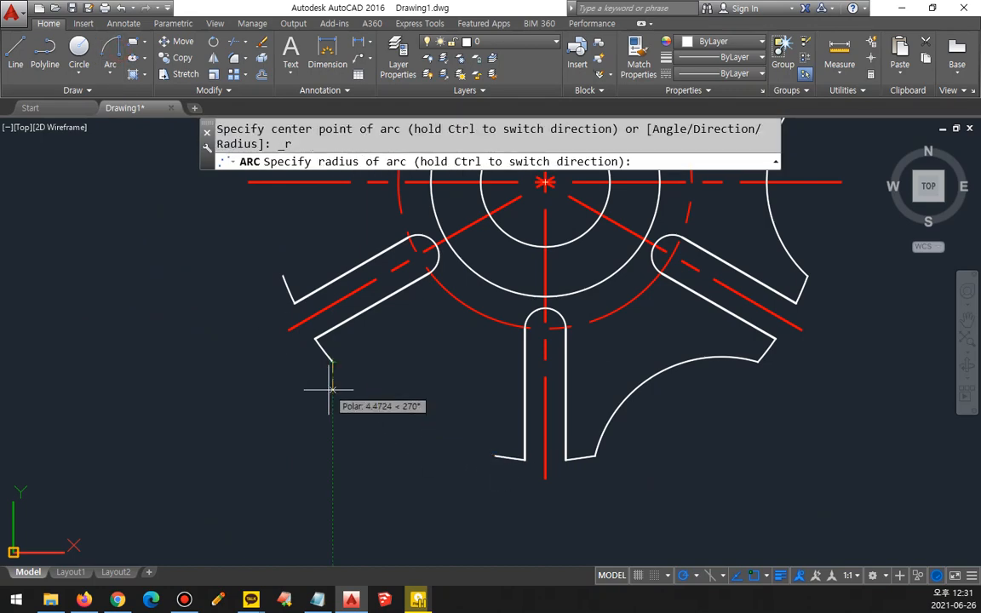
{"action": "type", "text": "22"}
{"action": "key", "text": "Return"}
Step: Draw a concave Start, End, Radius arc of radius 22 from the lower-left arm's upper tip to the upper-left arm's lower tip
{"action": "middle_click_drag", "start_coordinate": [247, 307], "coordinate": [234, 497]}
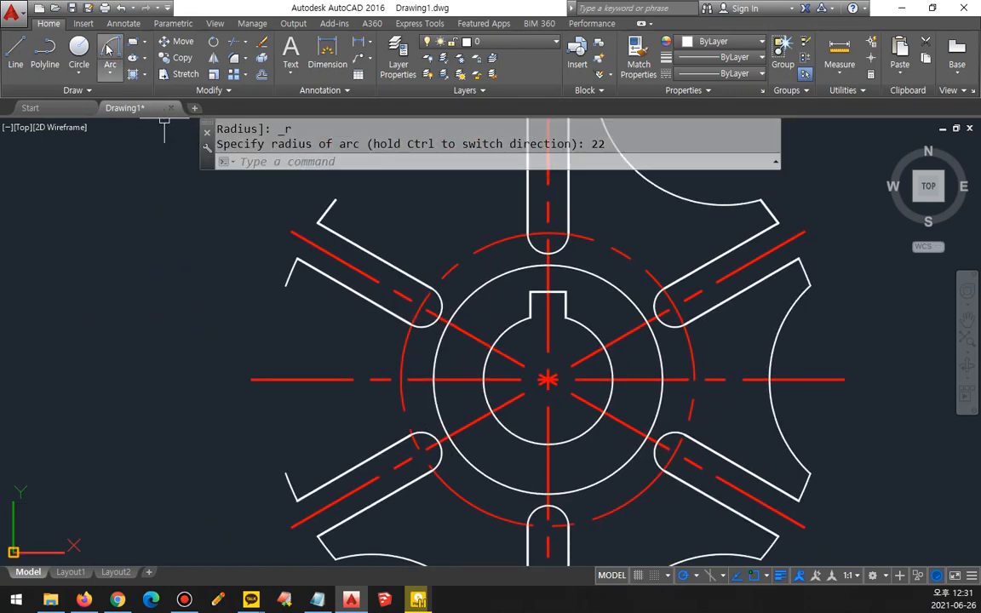
{"action": "left_click", "coordinate": [110, 49]}
{"action": "left_click", "coordinate": [285, 474]}
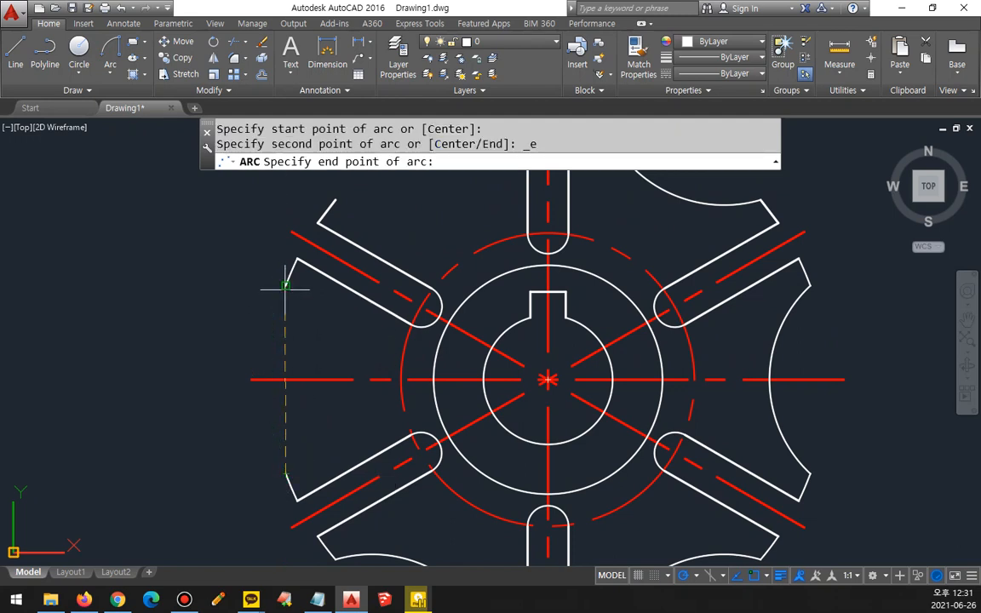
{"action": "left_click", "coordinate": [285, 286]}
{"action": "type", "text": "22"}
{"action": "key", "text": "Return"}
Step: Close the outline with a Start, End, Radius arc of radius 22 from the upper-left arm's upper tip to the top arm's left tip
{"action": "middle_click_drag", "start_coordinate": [263, 256], "coordinate": [192, 398]}
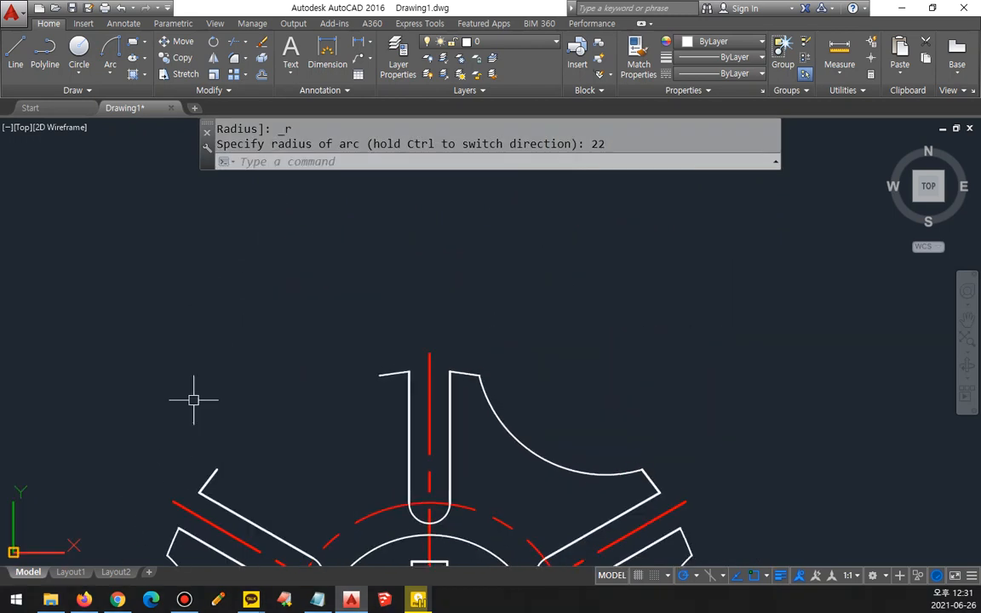
{"action": "left_click", "coordinate": [110, 59]}
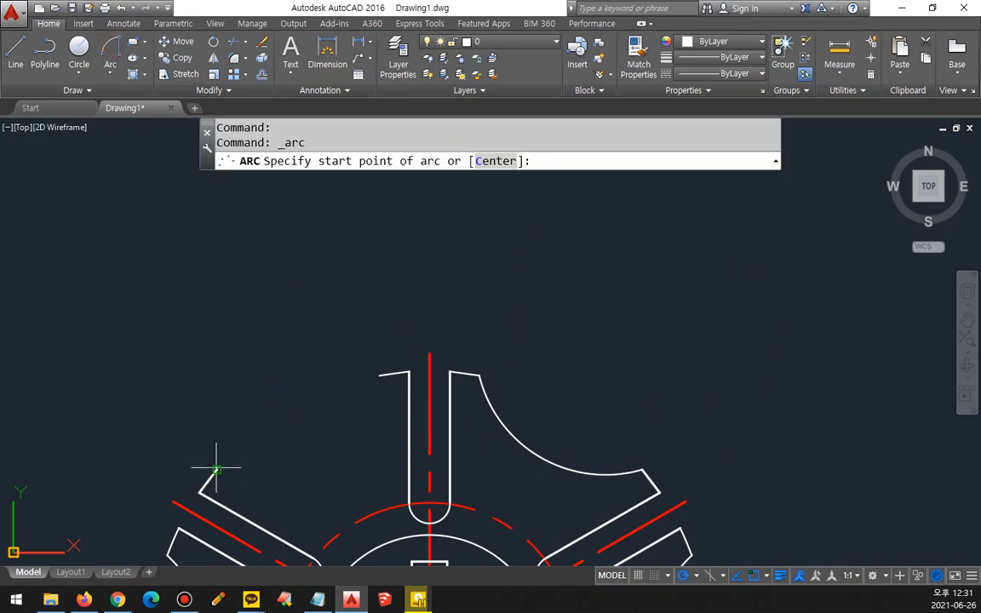
{"action": "left_click", "coordinate": [217, 467]}
{"action": "left_click", "coordinate": [375, 375]}
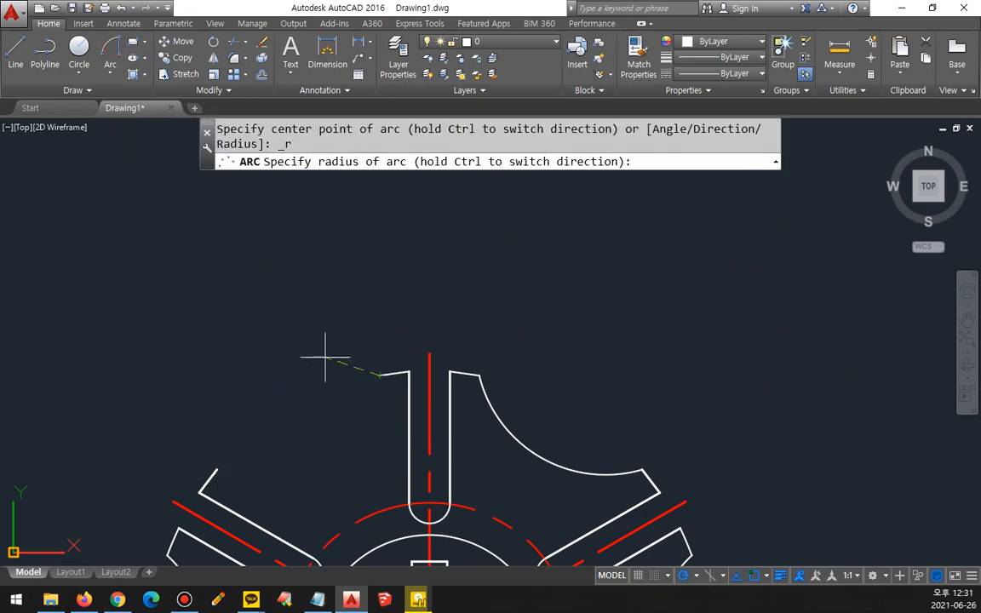
{"action": "type", "text": "22"}
{"action": "key", "text": "Return"}
{"action": "scroll", "coordinate": [350, 336], "scroll_direction": "down", "scroll_amount": 3}
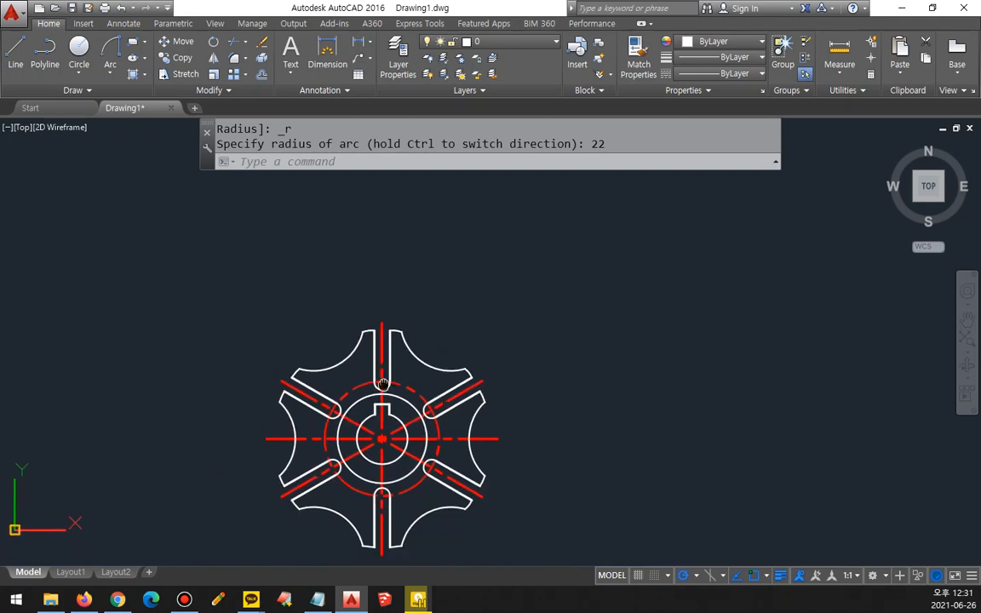
{"action": "scroll", "coordinate": [383, 332], "scroll_direction": "up", "scroll_amount": 1}
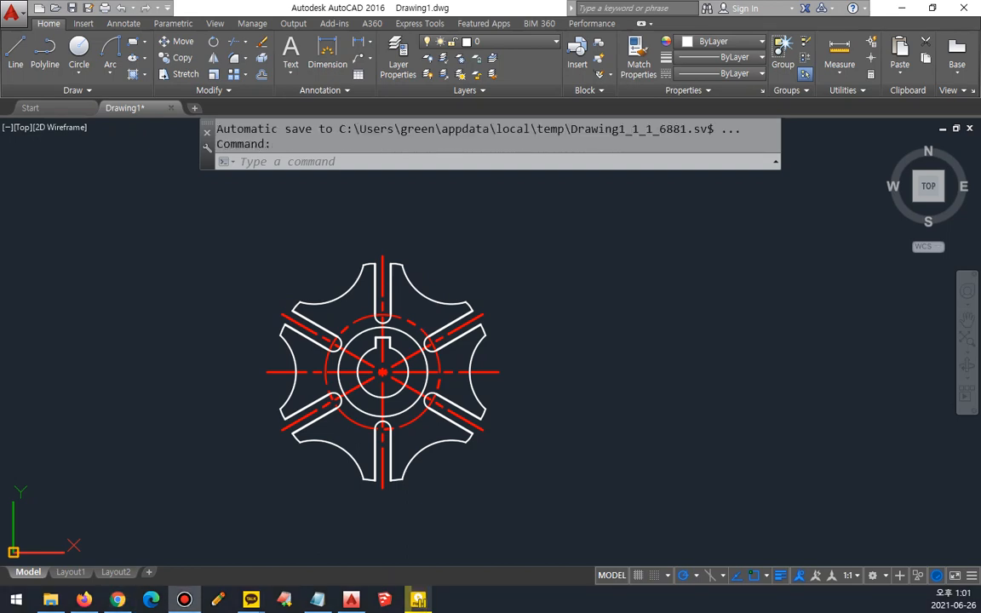
Step: Switch to the Notepad notes to examine the ray entry among the line-related commands, and return to AutoCAD
{"action": "key", "text": "alt+Tab"}
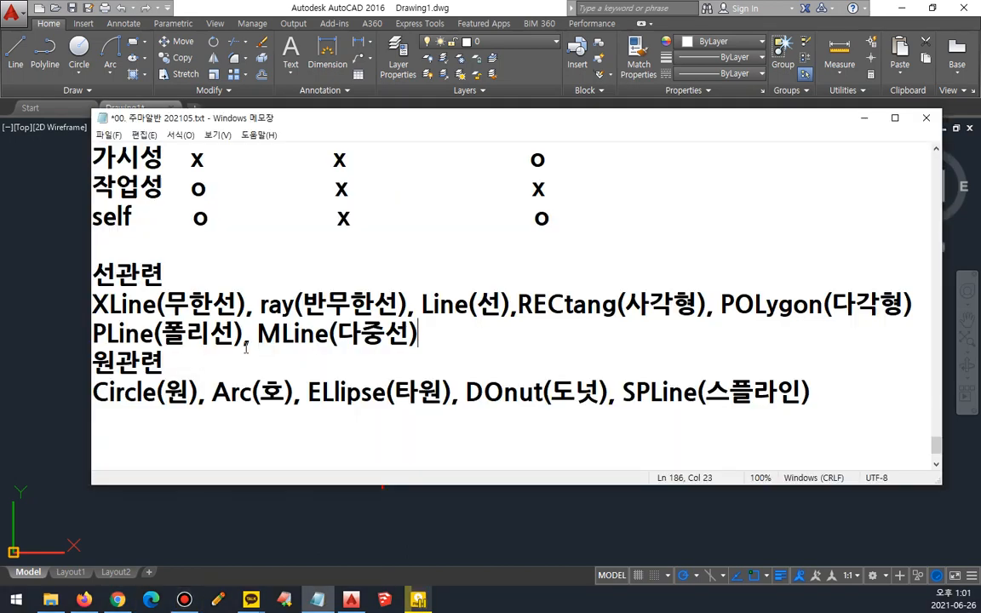
{"action": "left_click", "coordinate": [259, 306]}
{"action": "left_click_drag", "start_coordinate": [258, 306], "coordinate": [294, 306]}
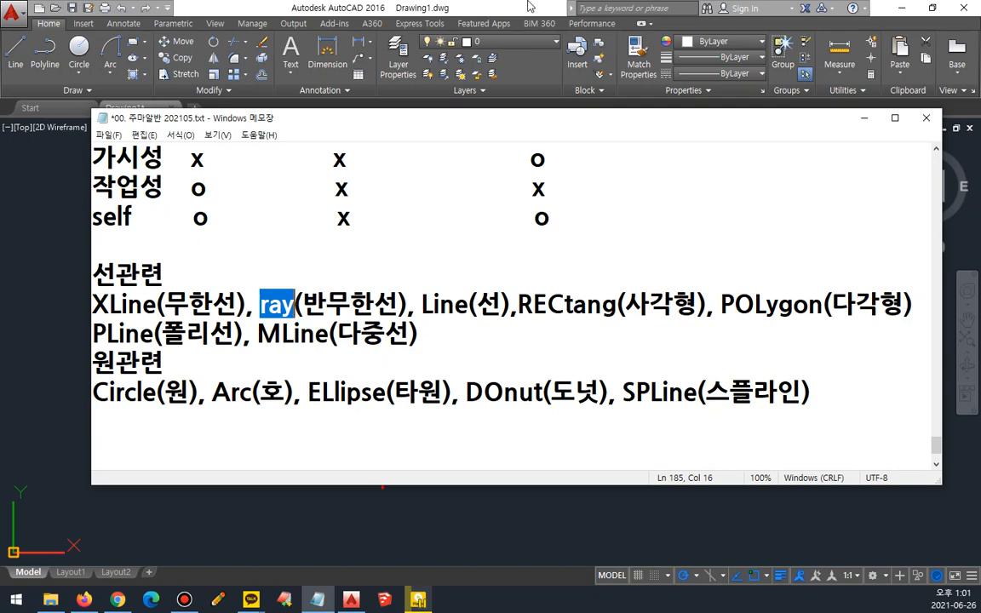
{"action": "key", "text": "alt+Tab"}
Step: Erase the entire slotted hub drawing, including its centre lines
{"action": "left_click", "coordinate": [506, 456]}
{"action": "left_click", "coordinate": [196, 226]}
{"action": "type", "text": "e"}
{"action": "key", "text": "Return"}
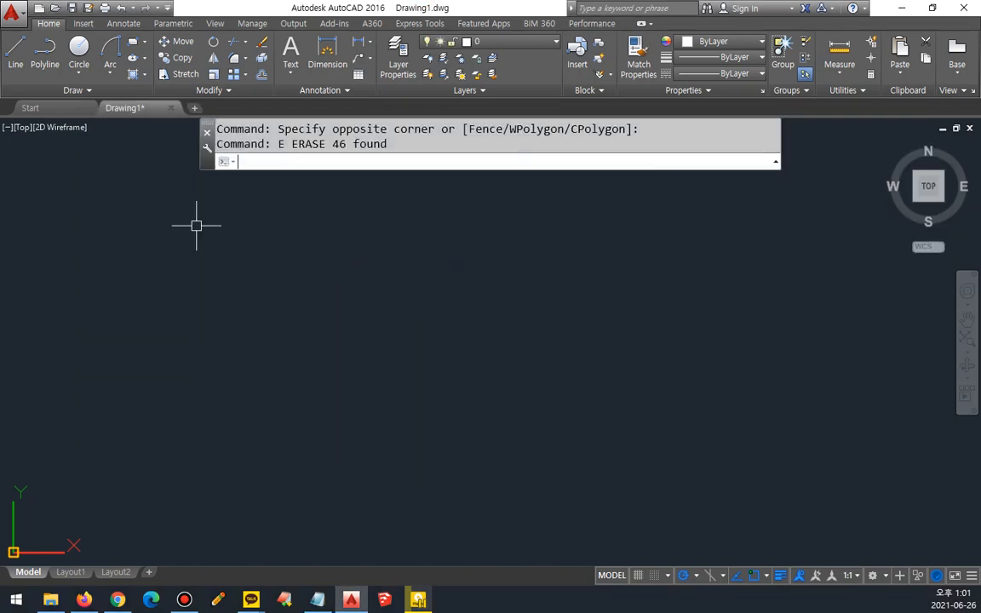
Step: Start the RAY command and draw a horizontal ray extending right from a point near the middle of the empty drawing area
{"action": "type", "text": "ra"}
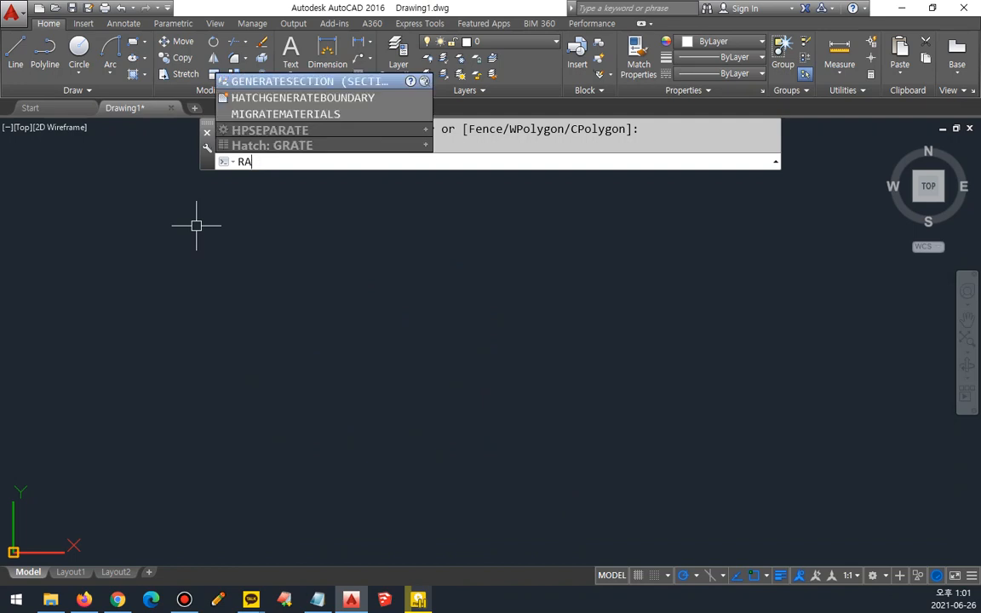
{"action": "type", "text": "y"}
{"action": "key", "text": "Return"}
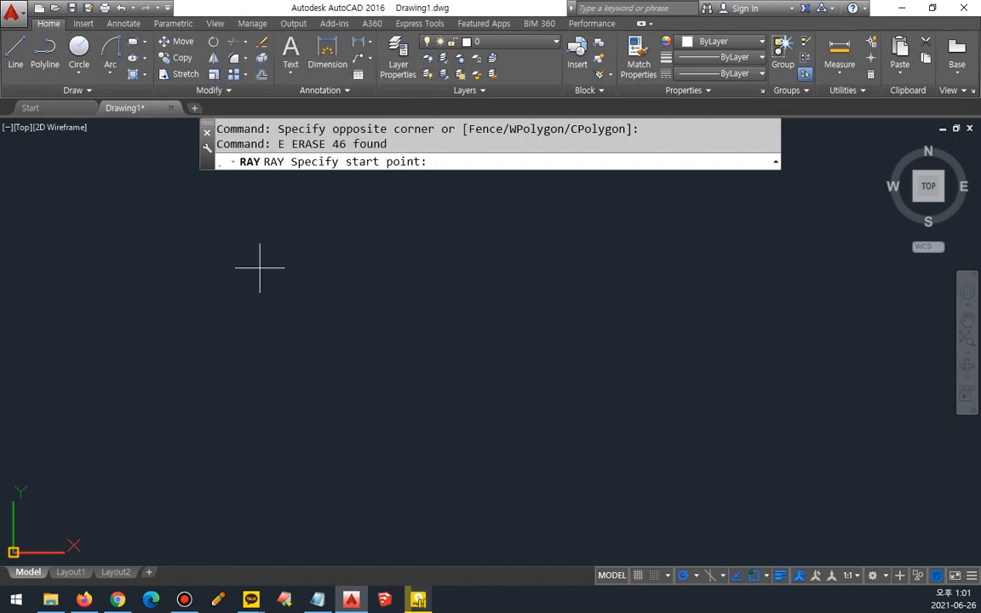
{"action": "mouse_move", "coordinate": [373, 205]}
{"action": "left_mouse_down"}
{"action": "mouse_move", "coordinate": [442, 138]}
{"action": "mouse_move", "coordinate": [409, 224]}
{"action": "left_mouse_up"}
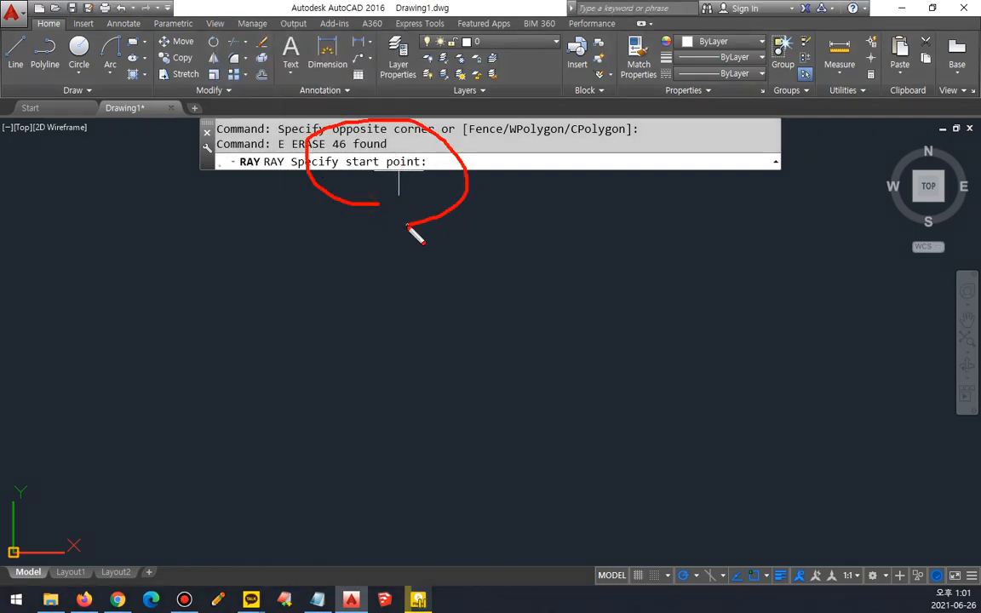
{"action": "key", "text": "Escape"}
{"action": "left_click", "coordinate": [390, 352]}
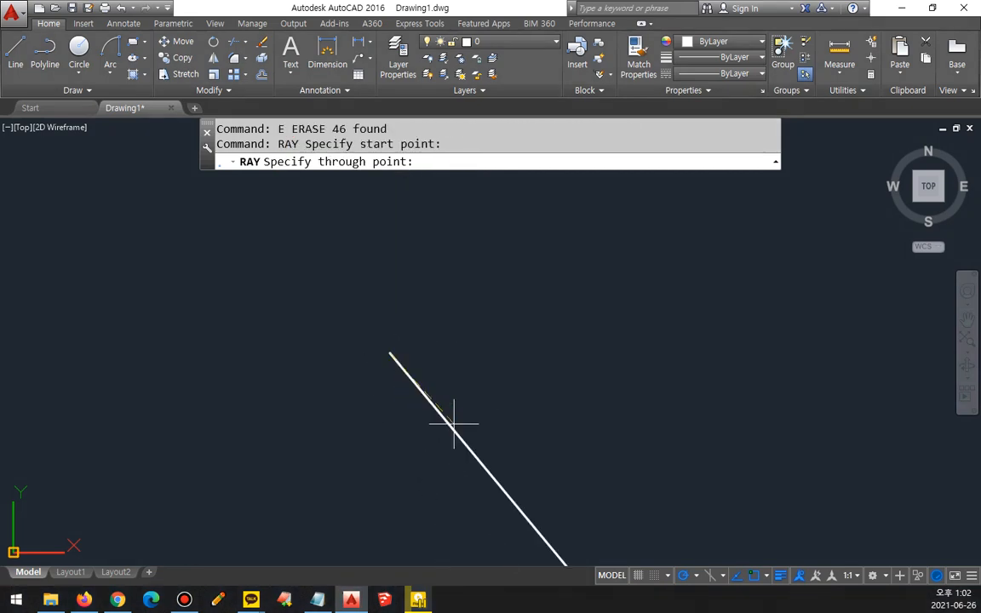
{"action": "left_click", "coordinate": [543, 352]}
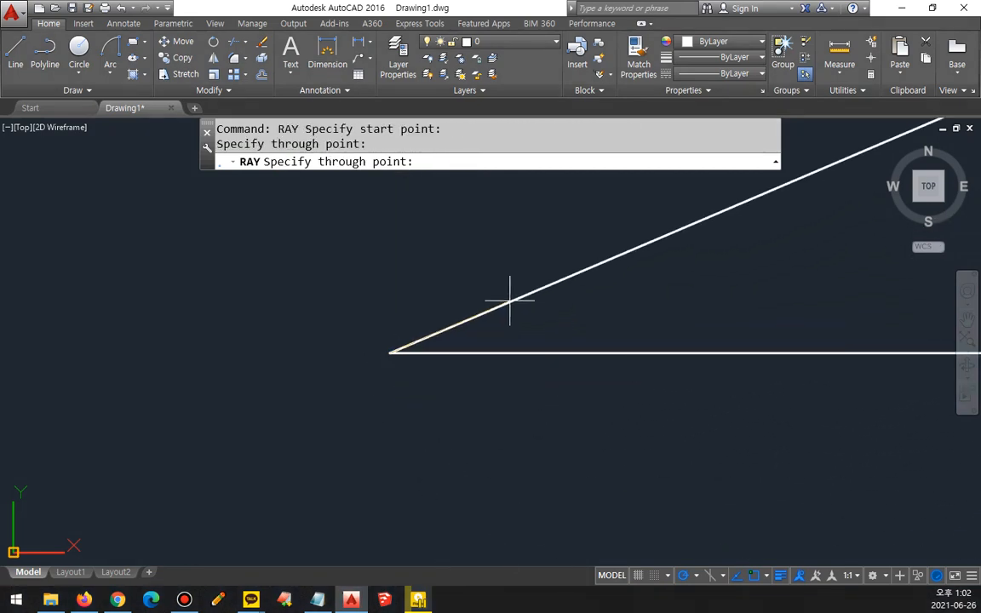
Step: Add five more rays from the same start point at 30°, 60°, 90°, 120° and 150°, and finish the command
{"action": "left_click", "coordinate": [482, 274]}
{"action": "left_click", "coordinate": [434, 270]}
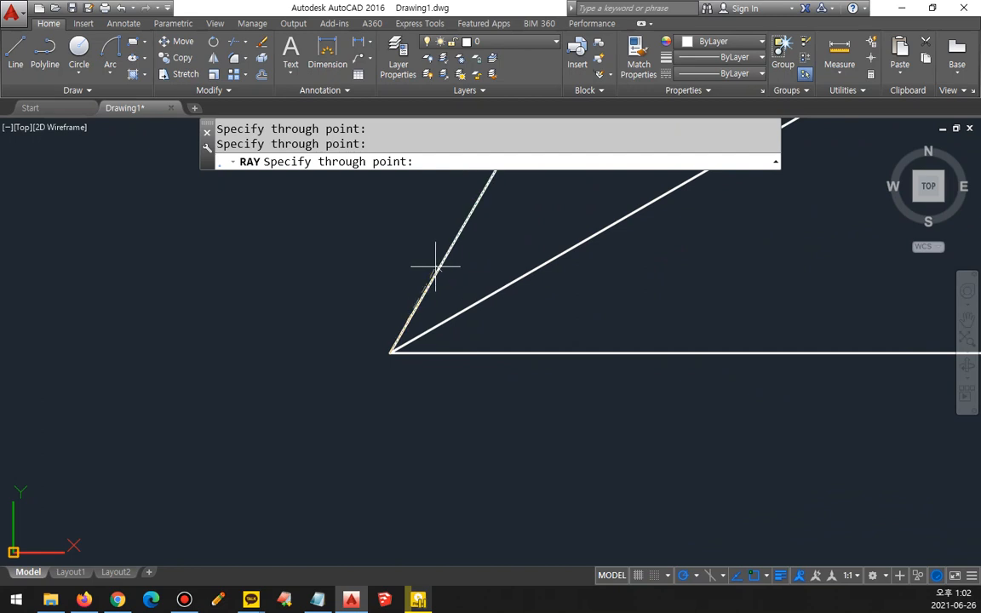
{"action": "left_click", "coordinate": [387, 255]}
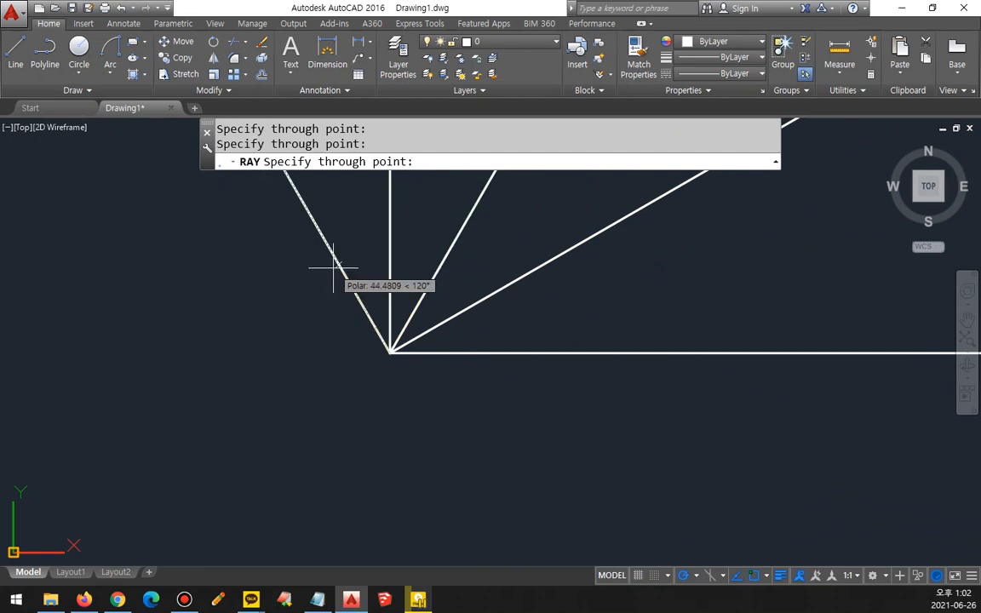
{"action": "left_click", "coordinate": [320, 268]}
{"action": "left_click", "coordinate": [279, 290]}
{"action": "key", "text": "Return"}
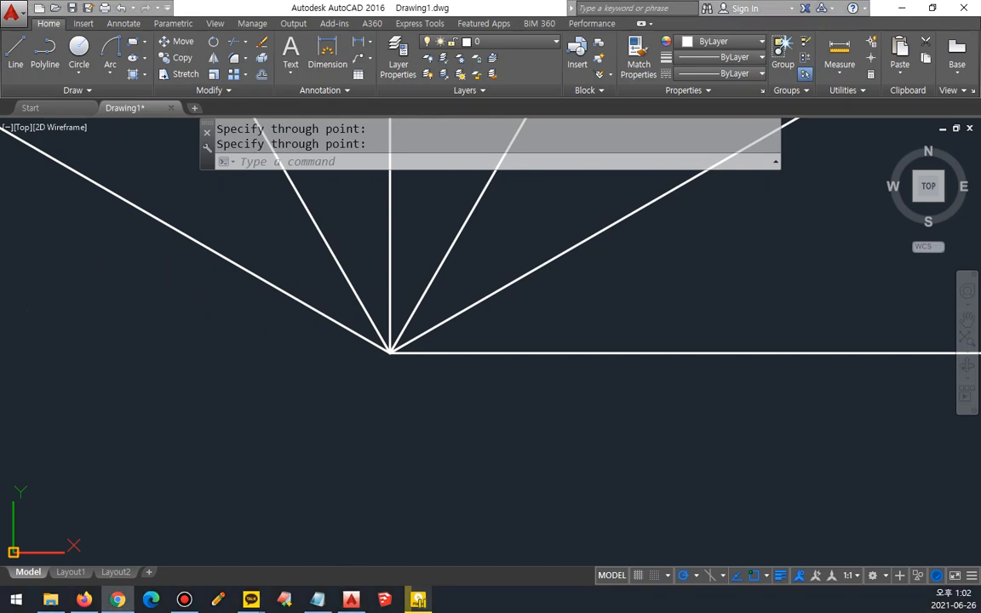
Step: Switch to Chrome to examine the three-armed part with 3 X 120° spacing on the cadcamp practice page, and return to AutoCAD
{"action": "left_click", "coordinate": [117, 600]}
{"action": "scroll", "coordinate": [406, 295], "scroll_direction": "down", "scroll_amount": 5}
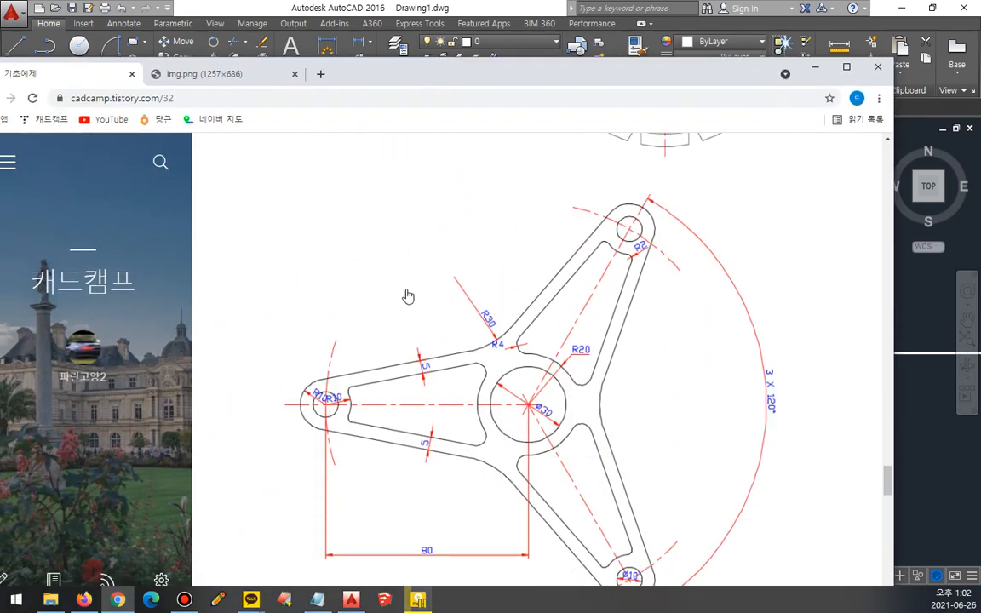
{"action": "scroll", "coordinate": [400, 304], "scroll_direction": "up", "scroll_amount": 1}
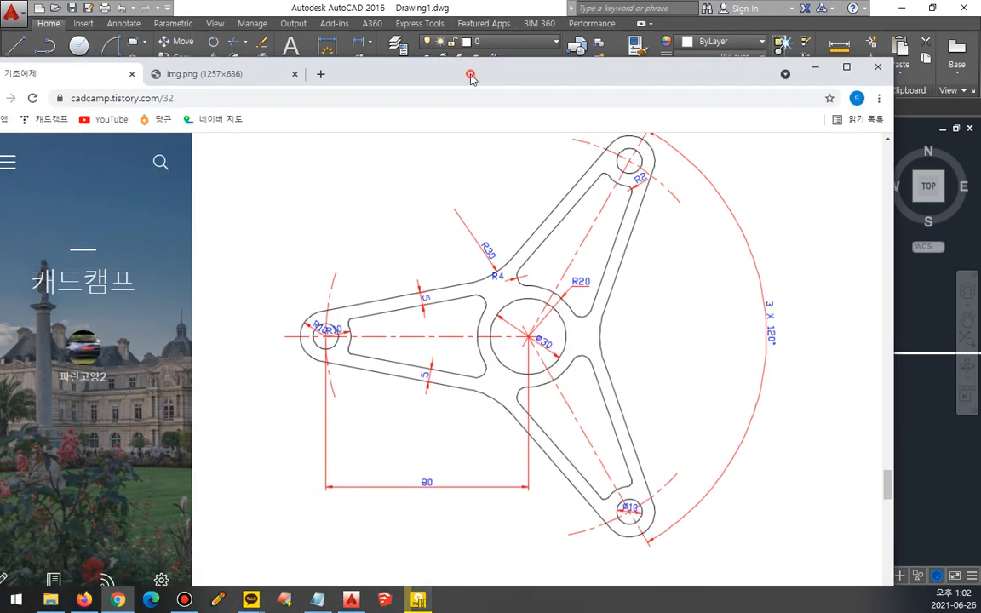
{"action": "double_click", "coordinate": [422, 67]}
{"action": "scroll", "coordinate": [469, 353], "scroll_direction": "up", "scroll_amount": 1}
{"action": "key", "text": "ctrl+2"}
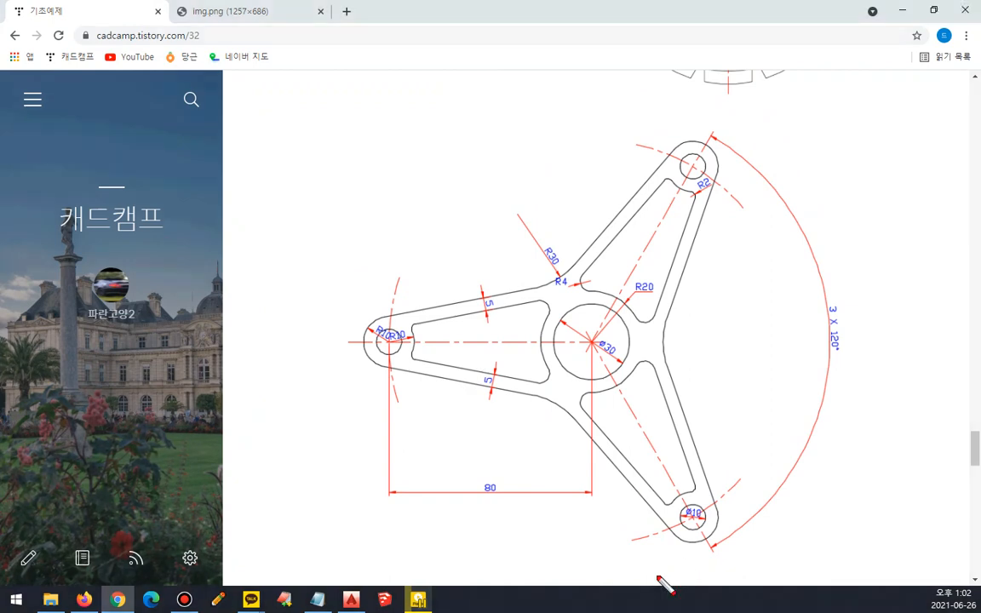
{"action": "mouse_move", "coordinate": [649, 577]}
{"action": "left_mouse_down"}
{"action": "mouse_move", "coordinate": [583, 108]}
{"action": "mouse_move", "coordinate": [694, 539]}
{"action": "mouse_move", "coordinate": [636, 546]}
{"action": "left_mouse_up"}
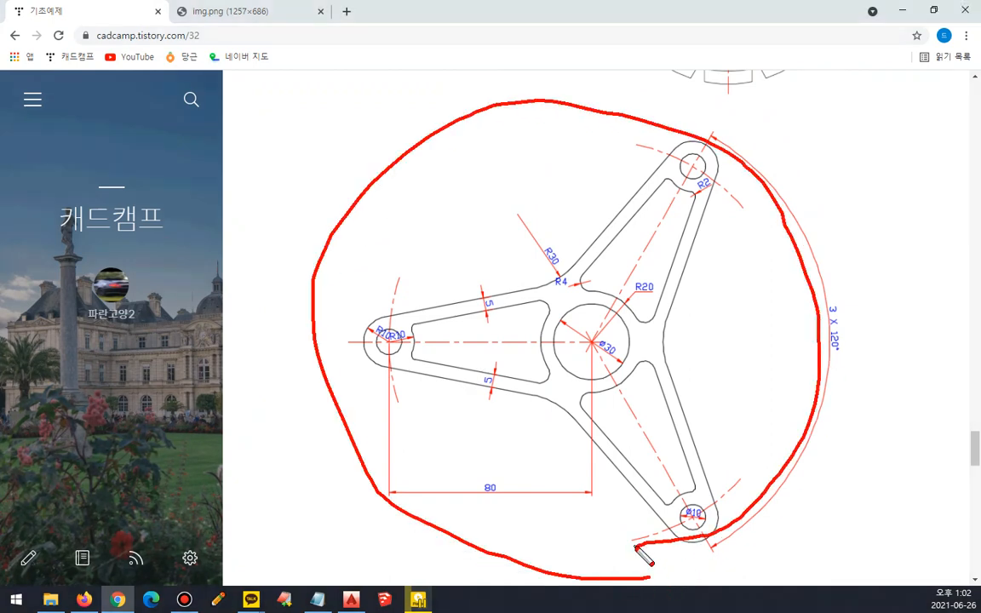
{"action": "key", "text": "Escape"}
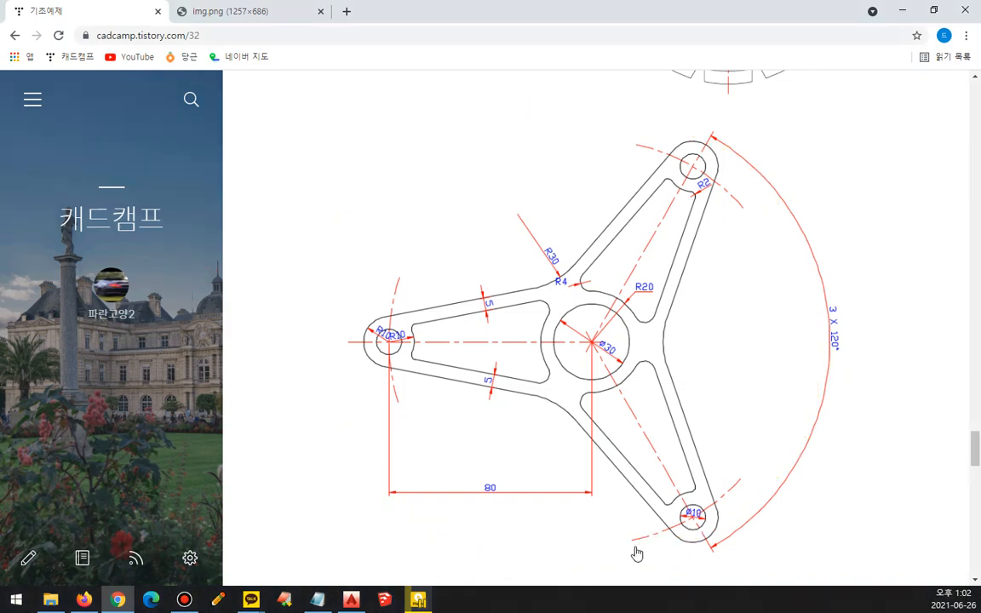
{"action": "key", "text": "alt+Tab"}
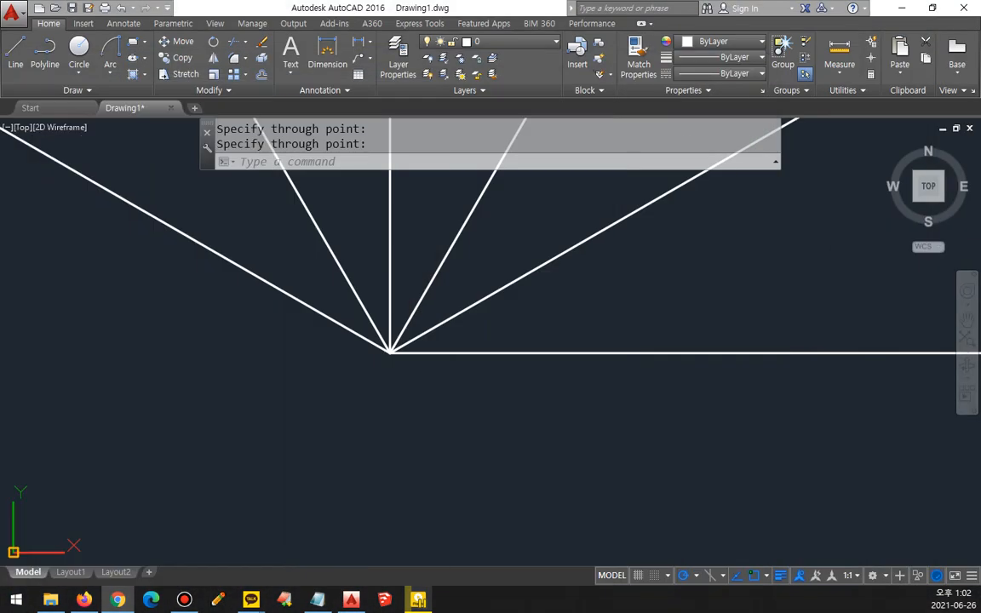
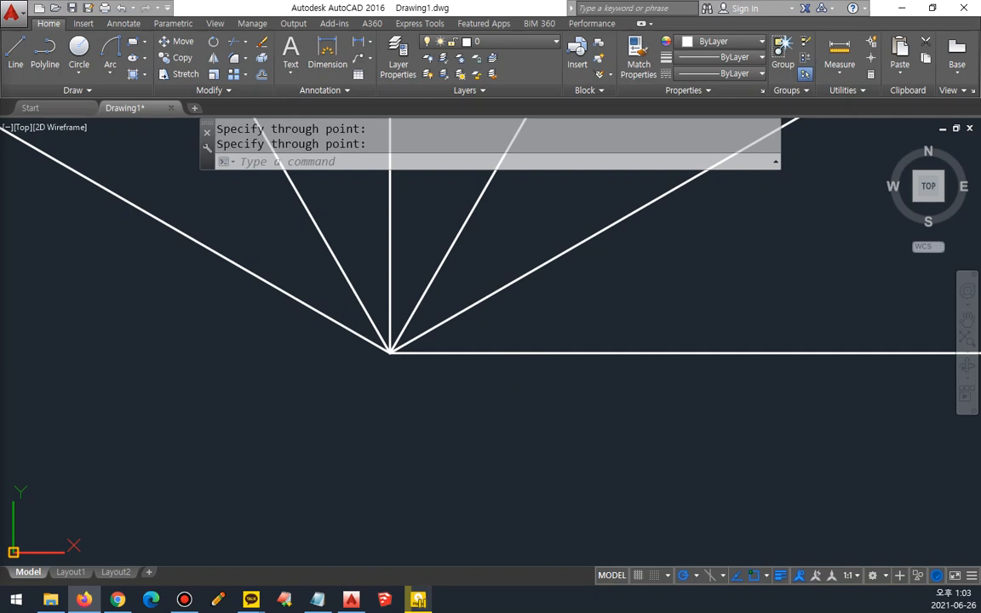
Step: Erase all six rays radiating from the common start point in the drawing
{"action": "left_click", "coordinate": [440, 427]}
{"action": "left_click", "coordinate": [296, 280]}
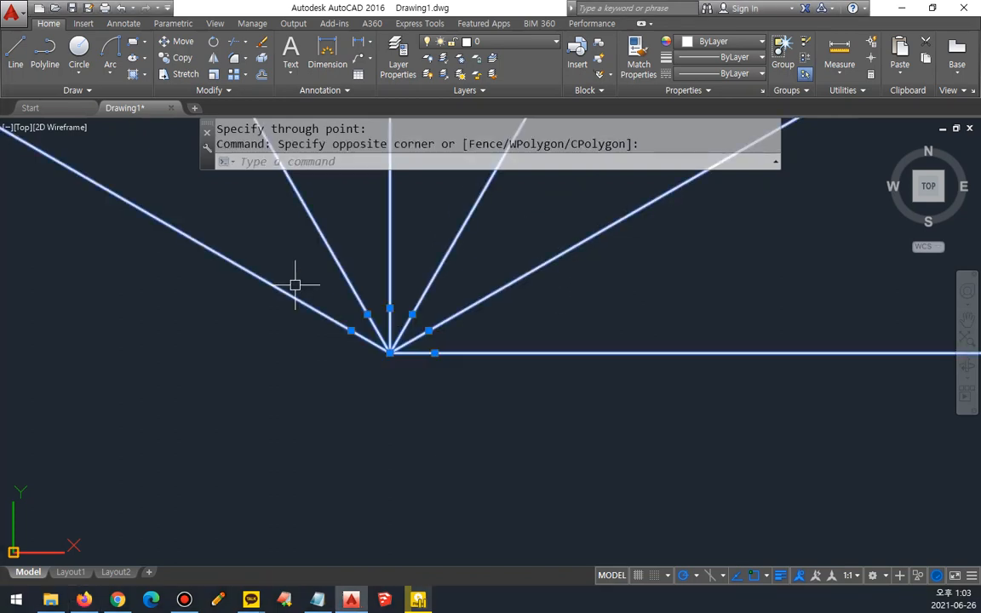
{"action": "type", "text": "e"}
{"action": "key", "text": "Return"}
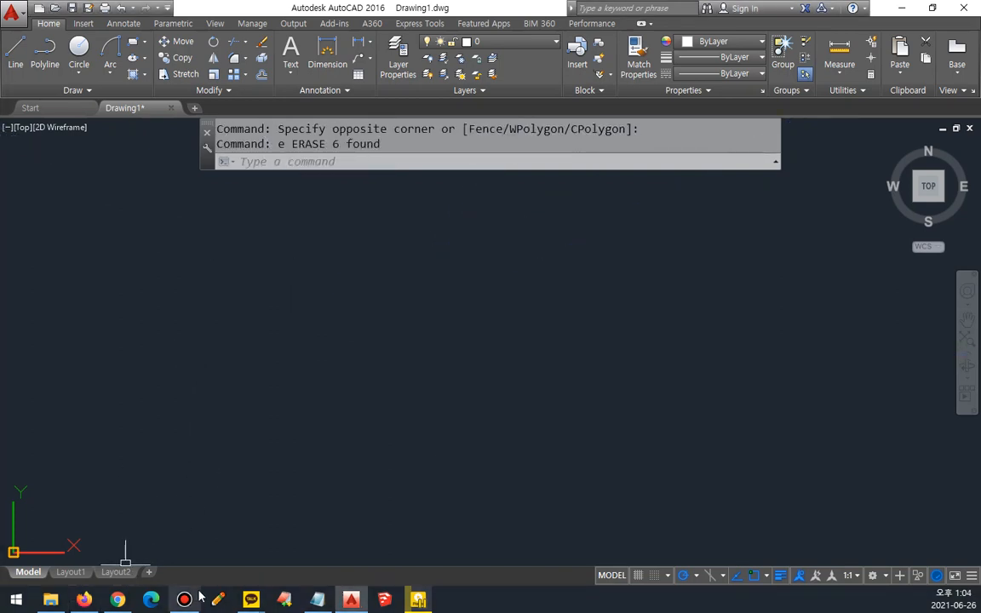
Step: Switch to the Notepad notes and break the line list after Line(선) so that RECtang and POLygon start a new line
{"action": "left_click", "coordinate": [316, 600]}
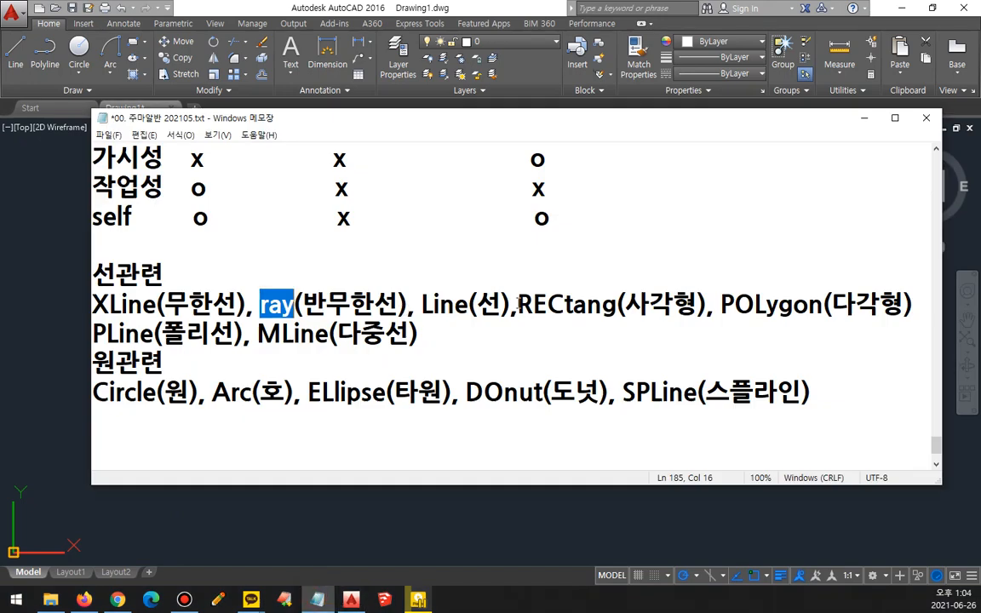
{"action": "left_click", "coordinate": [517, 304]}
{"action": "left_click_drag", "start_coordinate": [517, 302], "coordinate": [854, 292]}
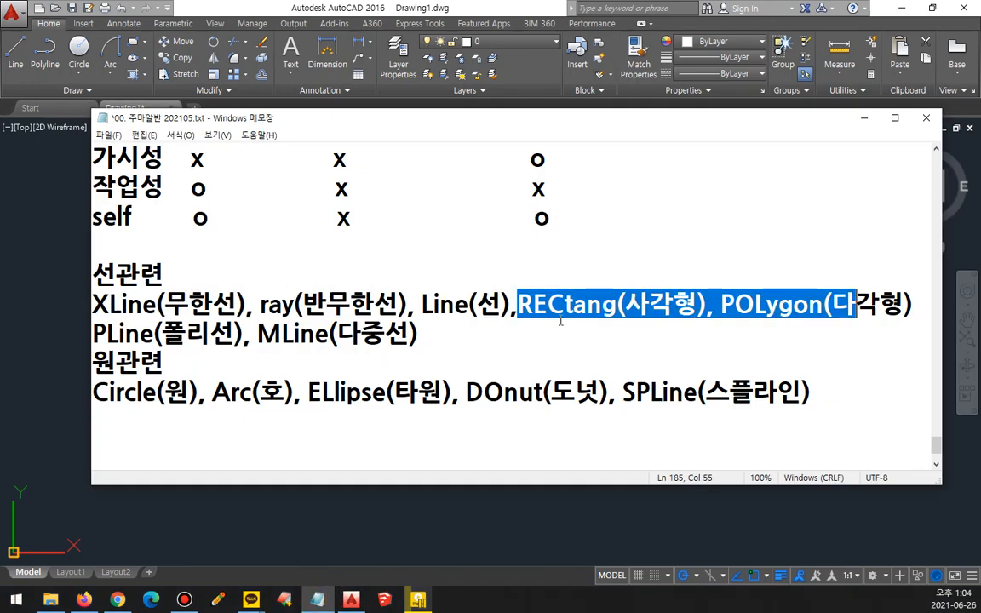
{"action": "left_click", "coordinate": [530, 309]}
{"action": "key", "text": "Left"}
{"action": "key", "text": "Return"}
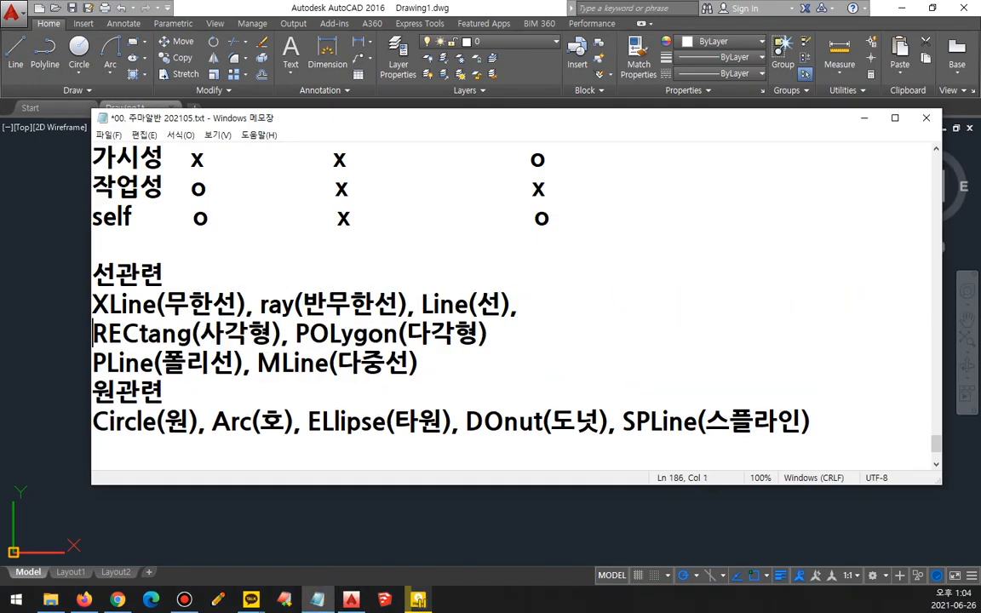
Step: Append "- 폴리선 PolyLine" to the end of the RECtang and POLygon line
{"action": "key", "text": "End"}
{"action": "type", "text": "- vhf"}
{"action": "key", "text": "BackSpace"}
{"action": "key", "text": "BackSpace"}
{"action": "key", "text": "BackSpace"}
{"action": "key", "text": "Hangul"}
{"action": "type", "text": "폴리"}
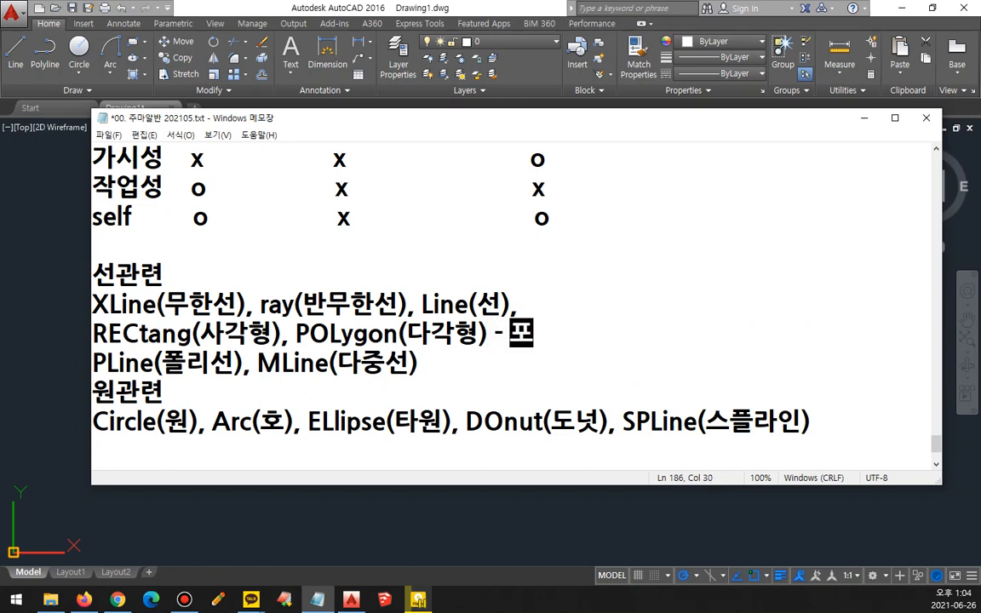
{"action": "type", "text": "선"}
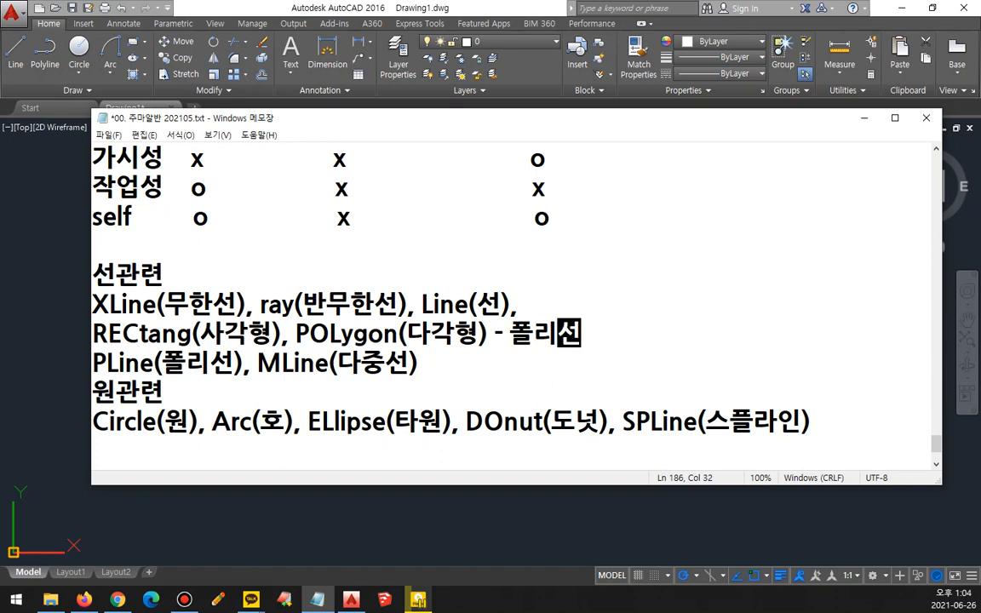
{"action": "key", "text": "Hangul"}
{"action": "type", "text": "Pol"}
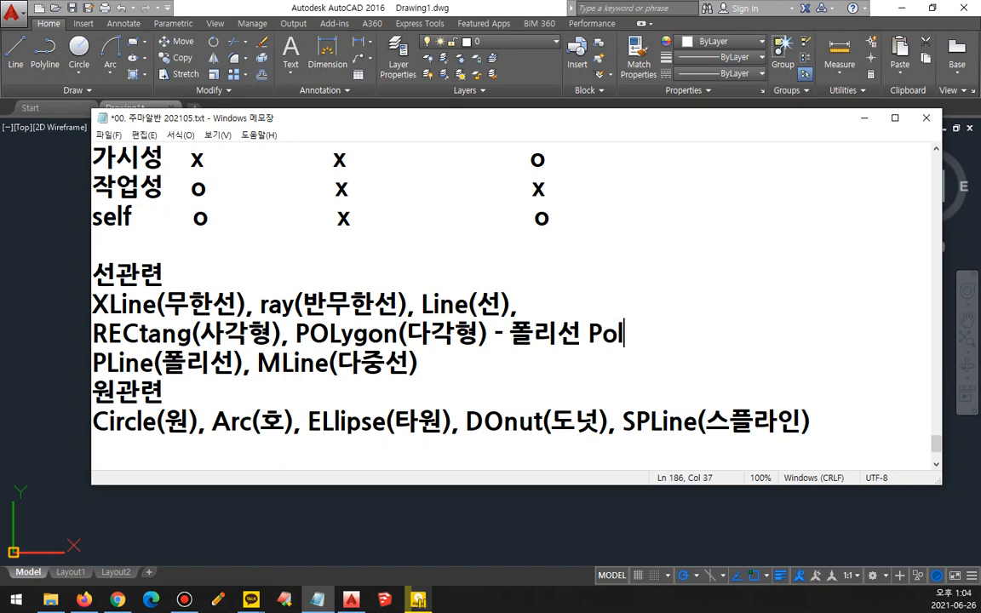
{"action": "type", "text": "yLine"}
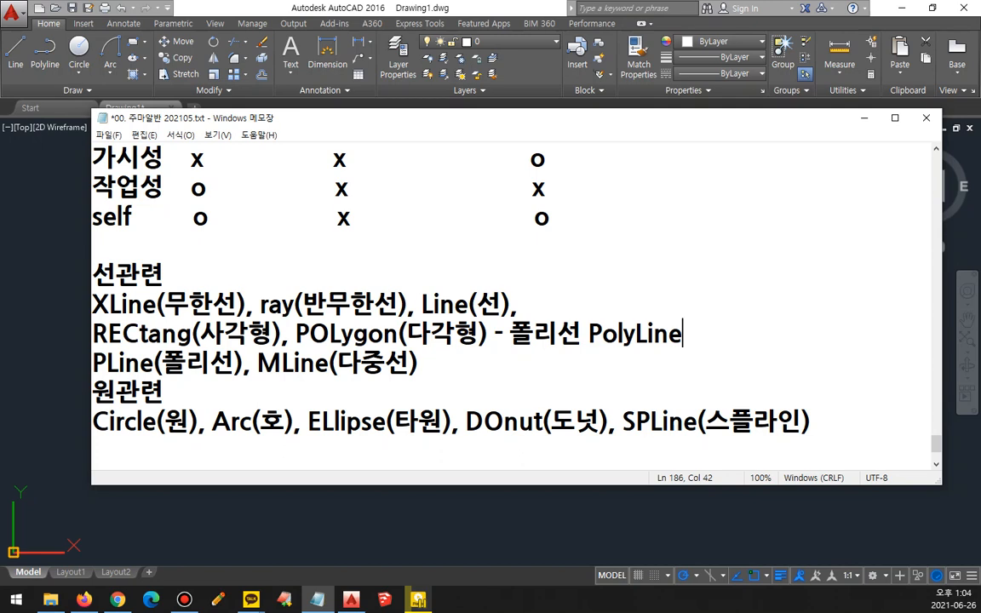
{"action": "left_click_drag", "start_coordinate": [300, 348], "coordinate": [349, 350]}
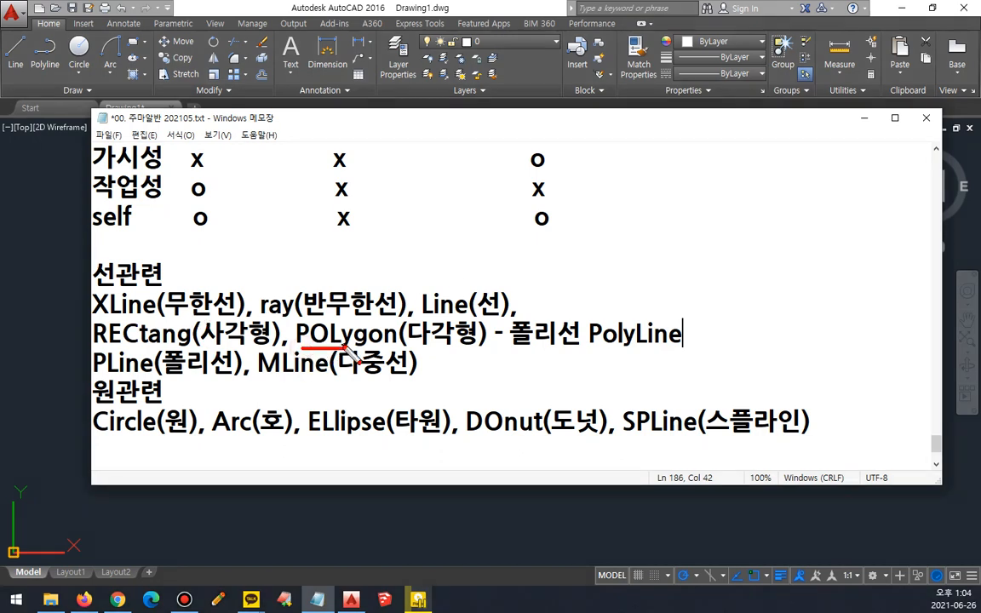
{"action": "mouse_move", "coordinate": [98, 340]}
{"action": "left_mouse_down"}
{"action": "mouse_move", "coordinate": [85, 370]}
{"action": "mouse_move", "coordinate": [106, 376]}
{"action": "mouse_move", "coordinate": [95, 385]}
{"action": "left_mouse_up"}
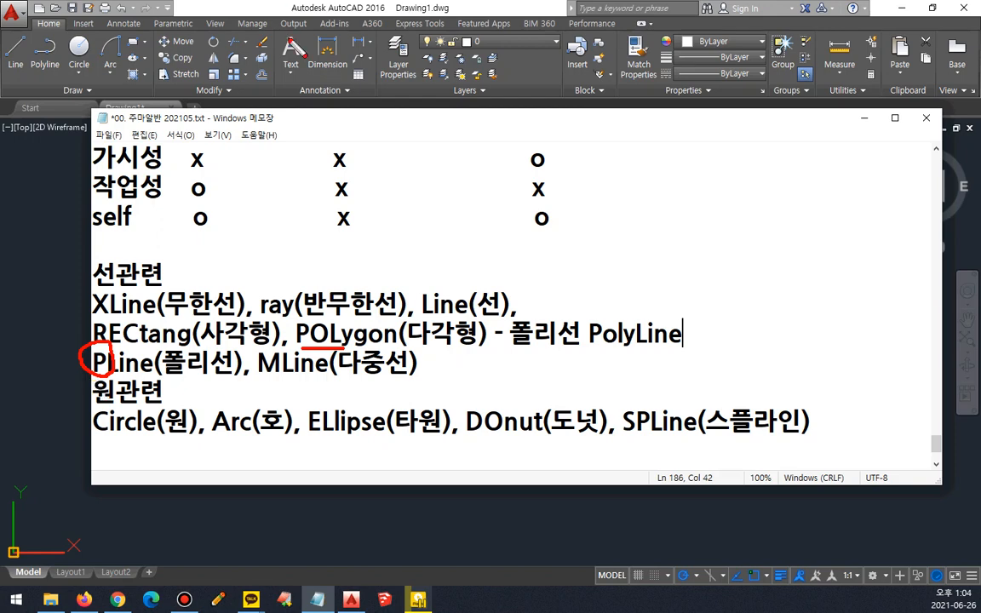
{"action": "key", "text": "Escape"}
Step: Return to AutoCAD and draw a freehand upright rectangle with RECTANG, from its lower-left to its upper-right corner
{"action": "left_click", "coordinate": [294, 6]}
{"action": "type", "text": "rec"}
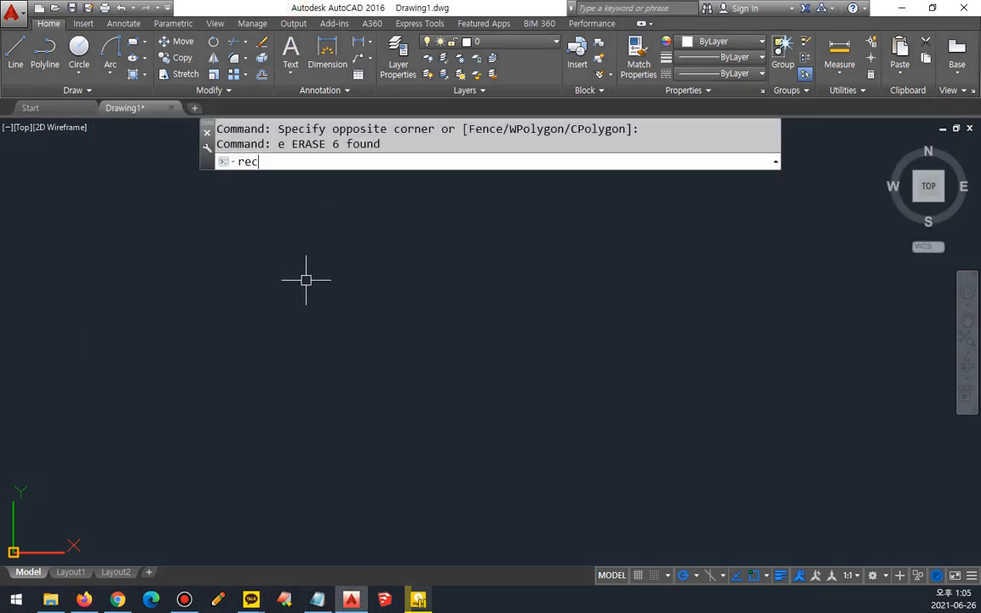
{"action": "key", "text": "Return"}
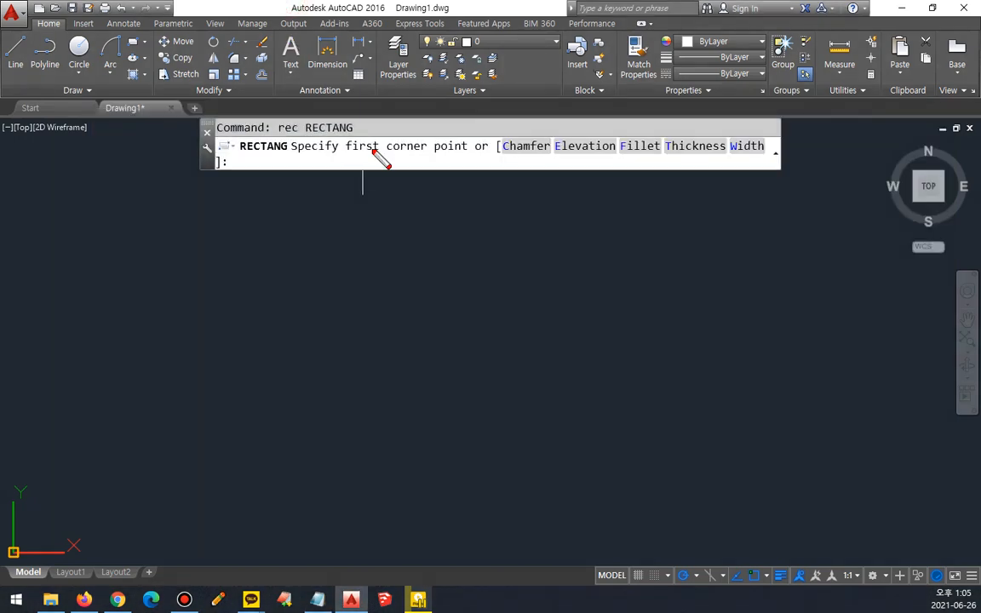
{"action": "left_click_drag", "start_coordinate": [430, 169], "coordinate": [294, 169]}
{"action": "key", "text": "Escape"}
{"action": "left_click", "coordinate": [150, 471]}
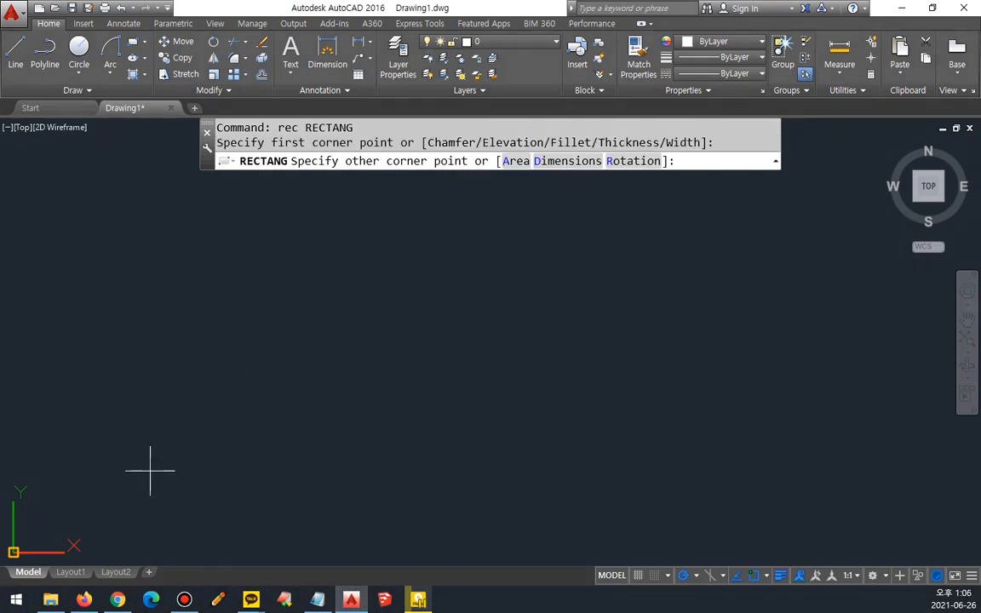
{"action": "left_click", "coordinate": [321, 247]}
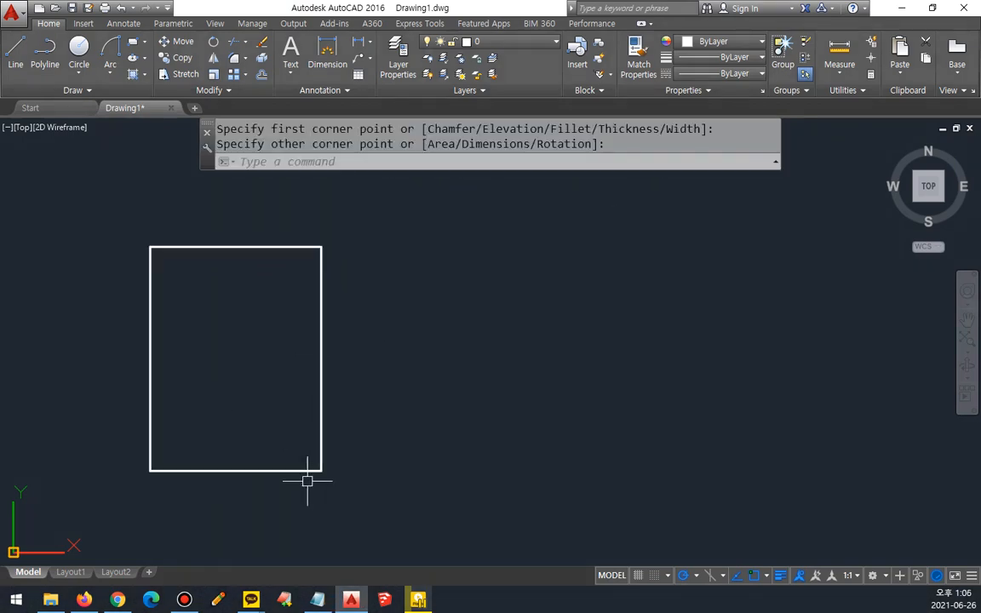
Step: Draw three more freehand rectangles in a row to the right, starting from the upper-left, lower-right and upper-right corners respectively
{"action": "key", "text": "Return"}
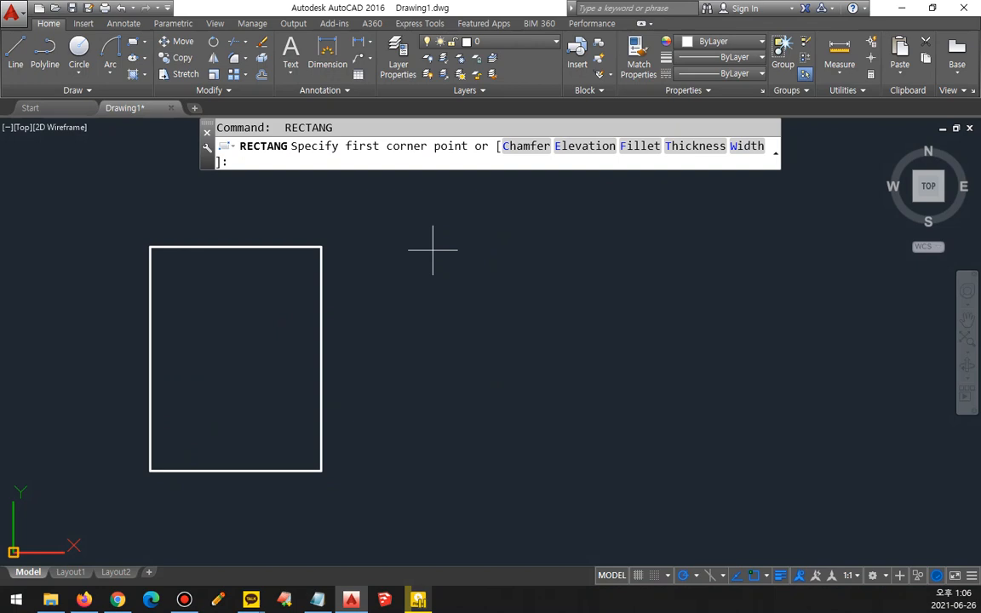
{"action": "left_click", "coordinate": [350, 240]}
{"action": "left_click", "coordinate": [542, 478]}
{"action": "key", "text": "Return"}
{"action": "left_click", "coordinate": [741, 464]}
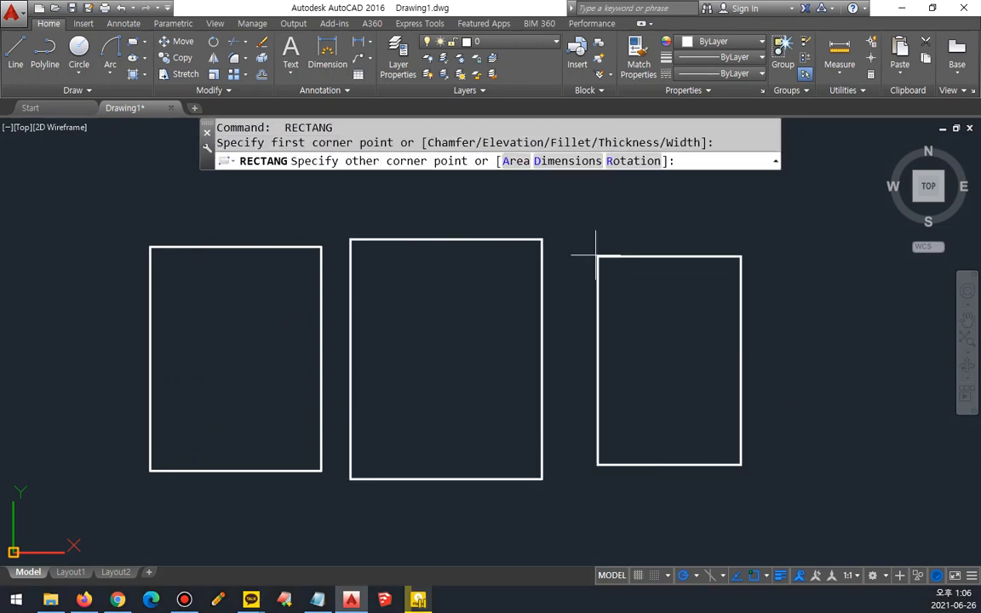
{"action": "left_click", "coordinate": [583, 244]}
{"action": "key", "text": "Return"}
{"action": "left_click", "coordinate": [880, 239]}
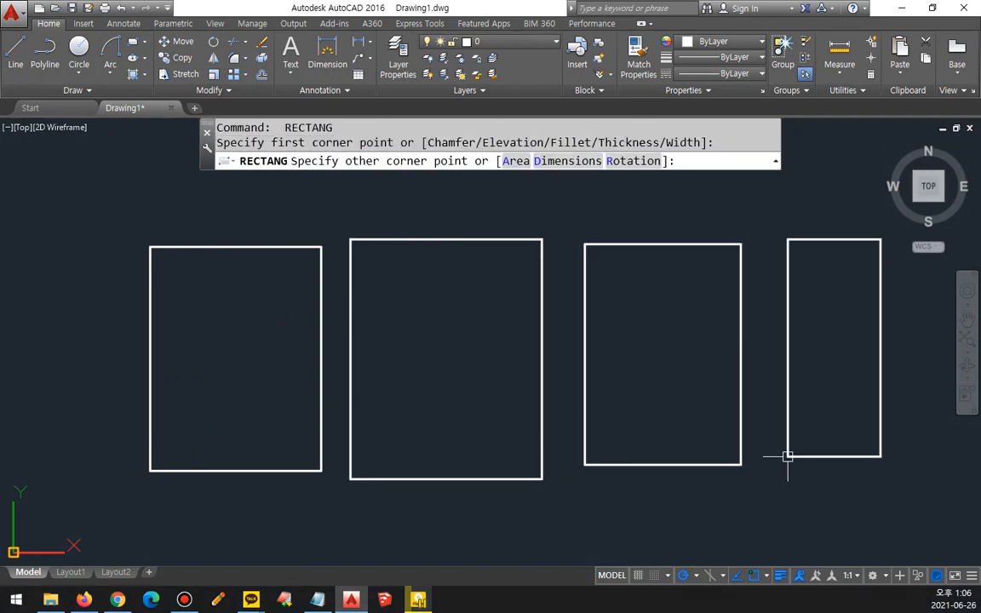
{"action": "left_click", "coordinate": [787, 456]}
{"action": "mouse_move", "coordinate": [153, 467]}
{"action": "left_mouse_down"}
{"action": "mouse_move", "coordinate": [166, 464]}
{"action": "mouse_move", "coordinate": [293, 255]}
{"action": "left_mouse_up"}
{"action": "mouse_move", "coordinate": [513, 239]}
{"action": "left_mouse_down"}
{"action": "mouse_move", "coordinate": [534, 253]}
{"action": "mouse_move", "coordinate": [377, 443]}
{"action": "mouse_move", "coordinate": [400, 433]}
{"action": "left_mouse_up"}
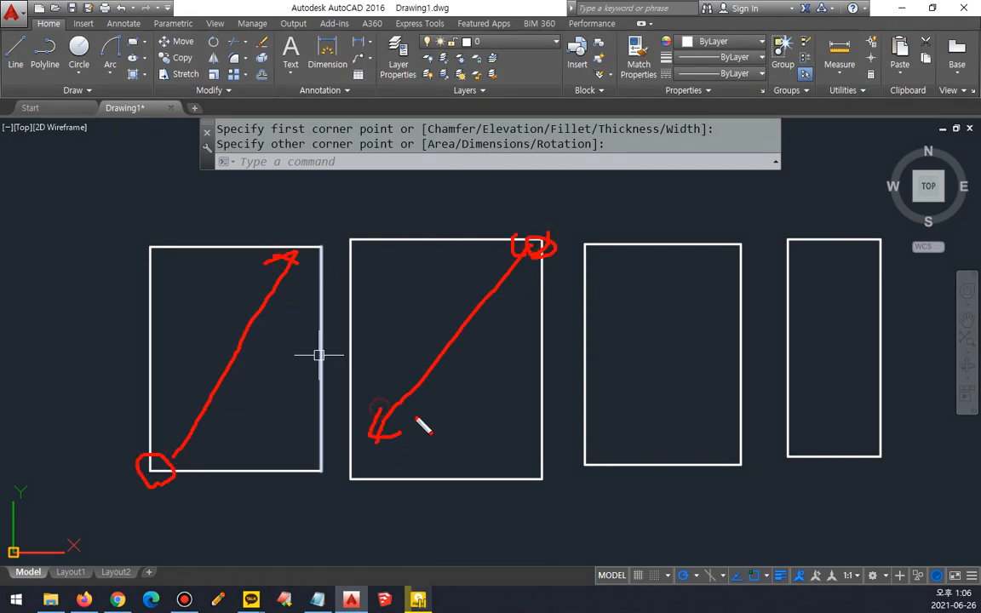
{"action": "mouse_move", "coordinate": [587, 266]}
{"action": "left_mouse_down"}
{"action": "mouse_move", "coordinate": [582, 252]}
{"action": "mouse_move", "coordinate": [722, 419]}
{"action": "mouse_move", "coordinate": [713, 391]}
{"action": "left_mouse_up"}
{"action": "left_click_drag", "start_coordinate": [719, 417], "coordinate": [700, 419]}
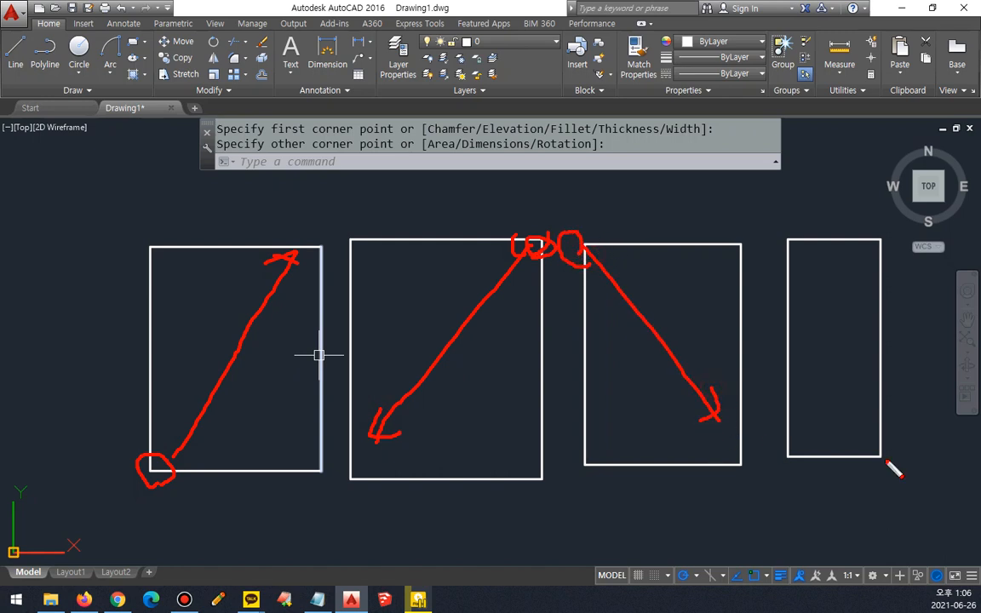
{"action": "mouse_move", "coordinate": [912, 473]}
{"action": "left_mouse_down"}
{"action": "mouse_move", "coordinate": [881, 446]}
{"action": "mouse_move", "coordinate": [784, 276]}
{"action": "mouse_move", "coordinate": [812, 274]}
{"action": "left_mouse_up"}
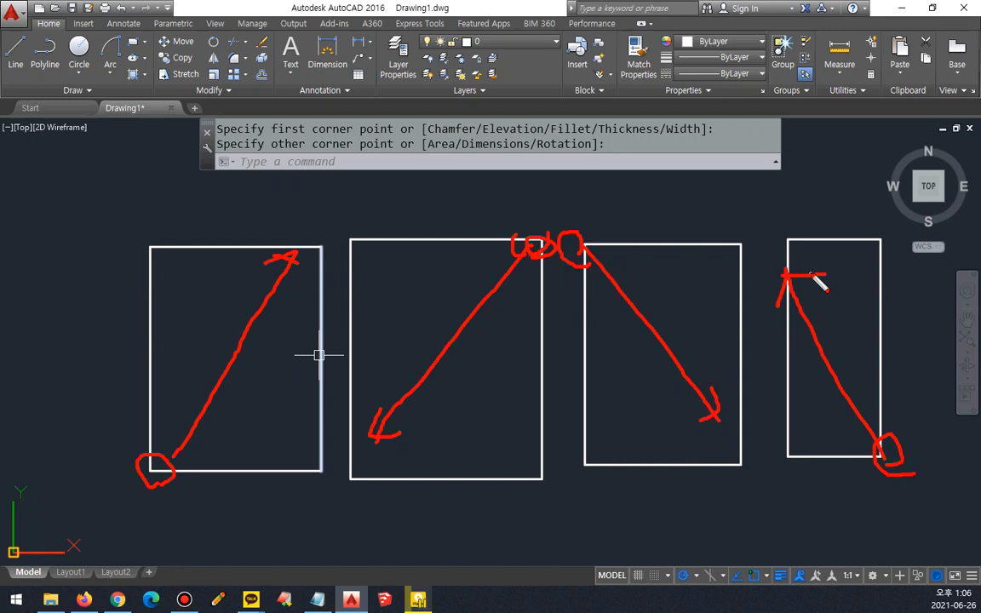
{"action": "key", "text": "Escape"}
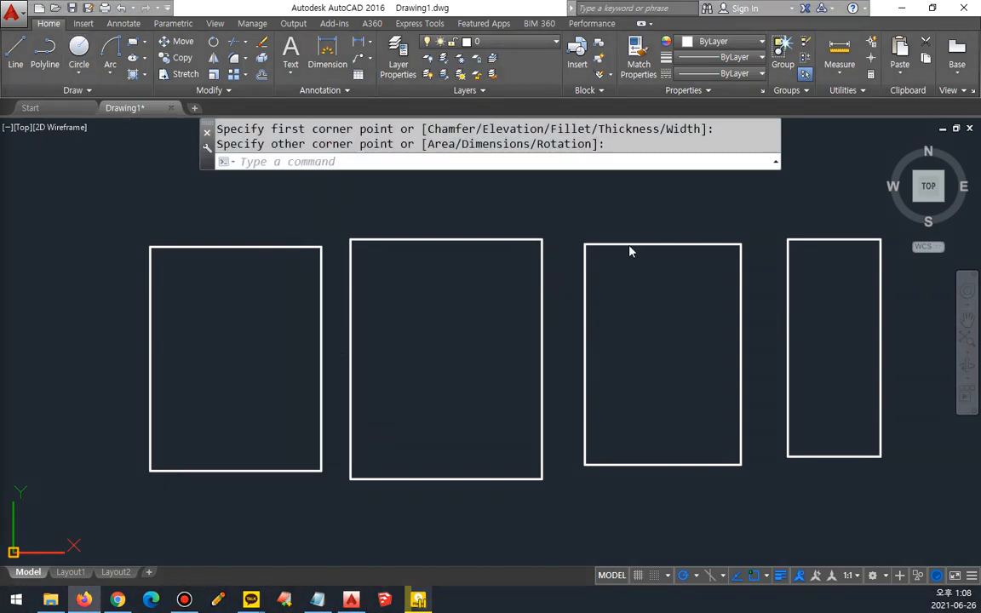
Step: Erase all four rectangles in the row together
{"action": "left_click", "coordinate": [798, 342]}
{"action": "left_click", "coordinate": [183, 382]}
{"action": "type", "text": "e"}
{"action": "key", "text": "Return"}
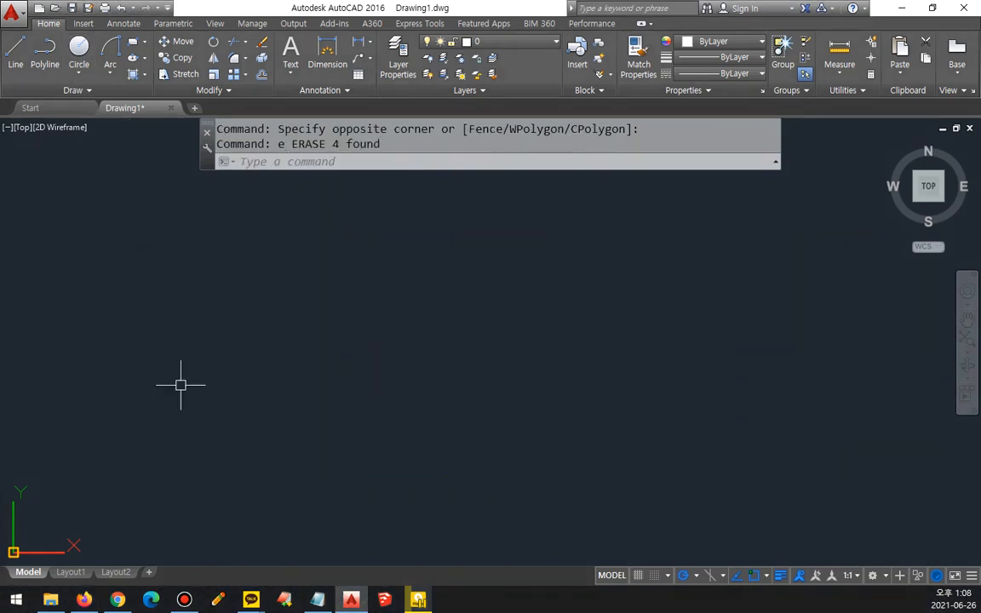
Step: Draw a new freehand upright rectangle with RECTANG from lower-left to upper-right in the left part of the empty drawing
{"action": "mouse_move", "coordinate": [191, 391]}
{"action": "left_mouse_down"}
{"action": "mouse_move", "coordinate": [438, 378]}
{"action": "mouse_move", "coordinate": [425, 242]}
{"action": "mouse_move", "coordinate": [470, 287]}
{"action": "left_mouse_up"}
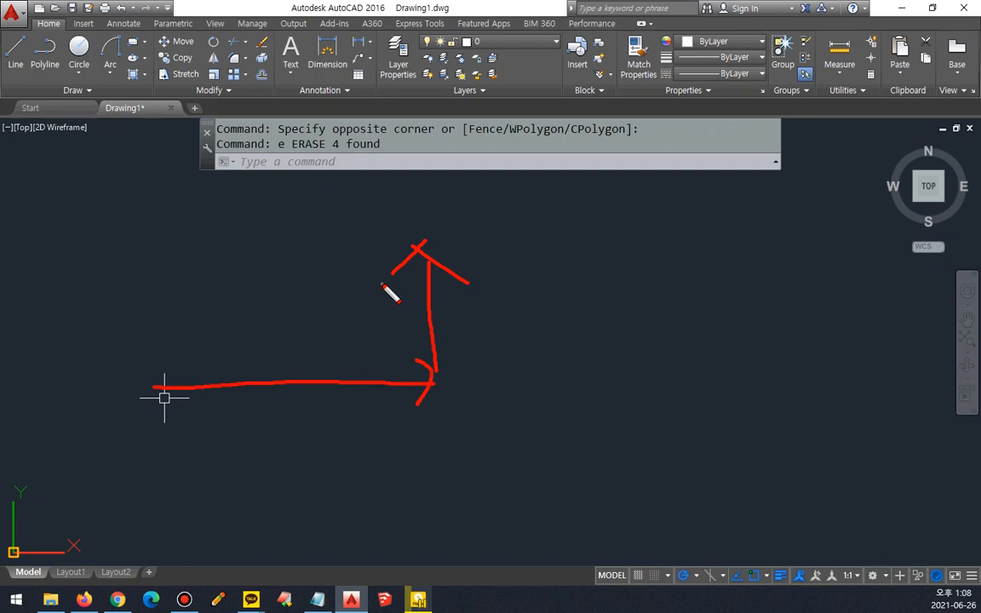
{"action": "key", "text": "Escape"}
{"action": "type", "text": "rec"}
{"action": "key", "text": "Return"}
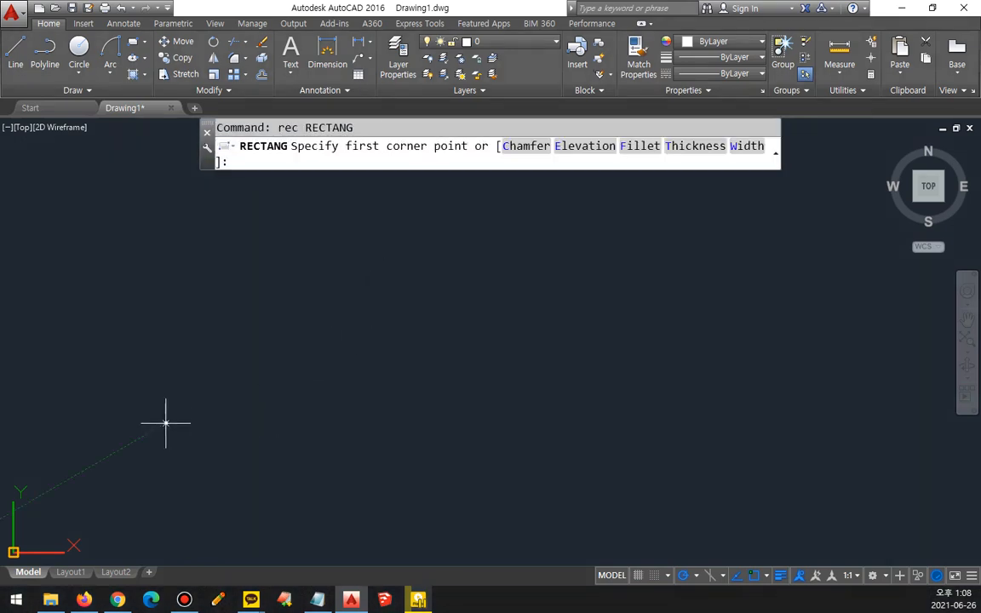
{"action": "left_click", "coordinate": [166, 422]}
{"action": "left_click", "coordinate": [328, 224]}
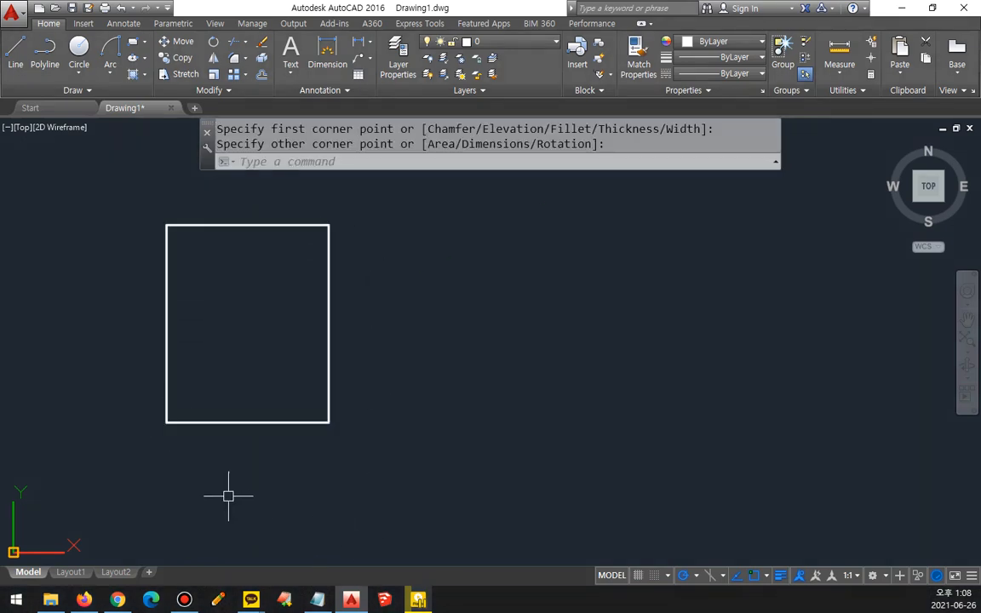
{"action": "mouse_move", "coordinate": [167, 420]}
{"action": "left_mouse_down"}
{"action": "mouse_move", "coordinate": [289, 459]}
{"action": "mouse_move", "coordinate": [320, 431]}
{"action": "mouse_move", "coordinate": [330, 434]}
{"action": "mouse_move", "coordinate": [367, 255]}
{"action": "left_mouse_up"}
{"action": "left_click_drag", "start_coordinate": [338, 235], "coordinate": [357, 228]}
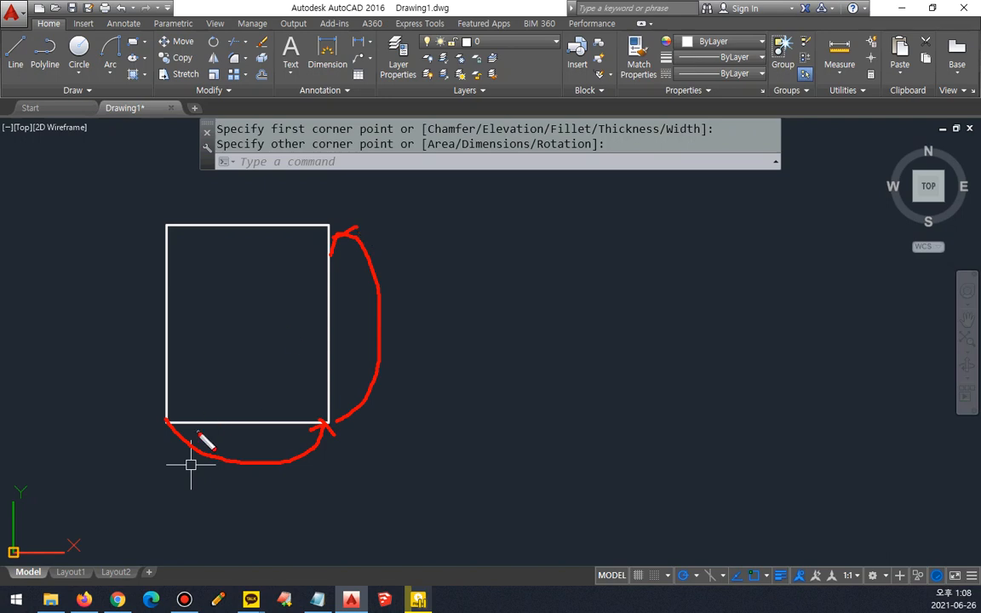
{"action": "mouse_move", "coordinate": [181, 389]}
{"action": "left_mouse_down"}
{"action": "mouse_move", "coordinate": [194, 398]}
{"action": "mouse_move", "coordinate": [211, 381]}
{"action": "mouse_move", "coordinate": [299, 228]}
{"action": "mouse_move", "coordinate": [315, 249]}
{"action": "left_mouse_up"}
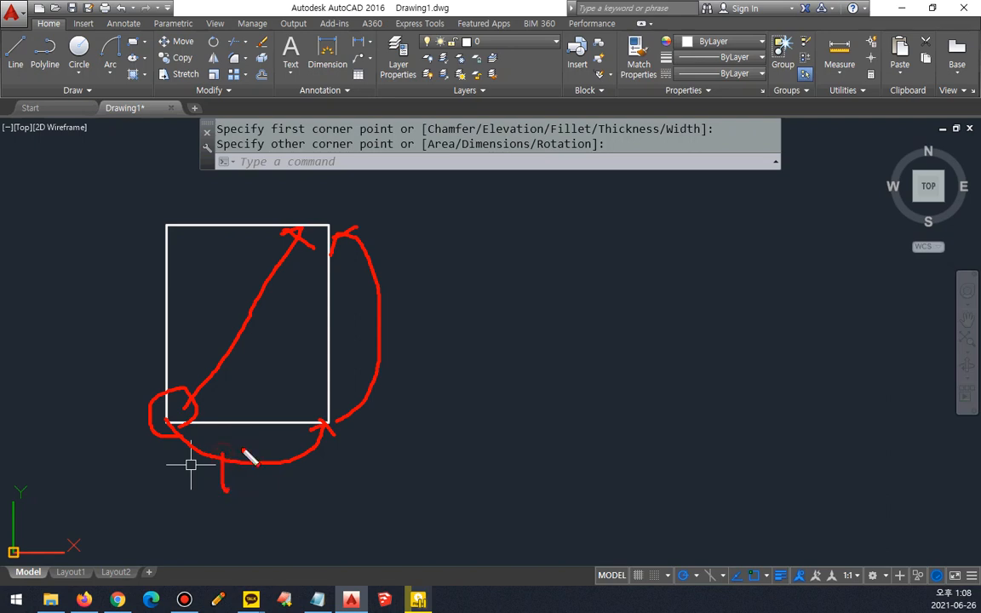
{"action": "left_click_drag", "start_coordinate": [223, 444], "coordinate": [225, 490]}
{"action": "left_click_drag", "start_coordinate": [242, 443], "coordinate": [247, 498]}
{"action": "left_click_drag", "start_coordinate": [364, 347], "coordinate": [381, 334]}
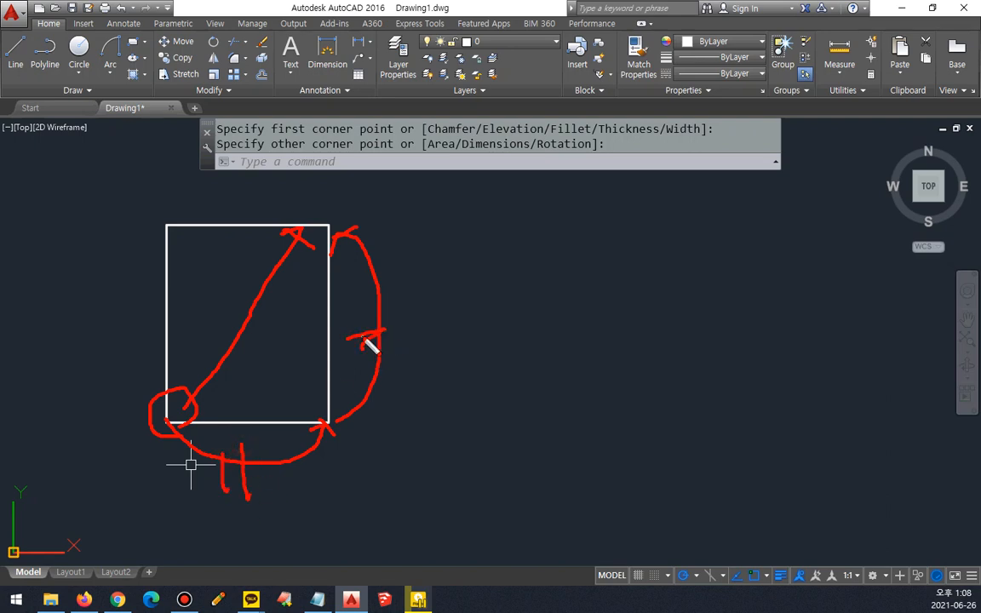
{"action": "key", "text": "Escape"}
{"action": "type", "text": "rec"}
{"action": "key", "text": "Return"}
{"action": "left_click", "coordinate": [421, 400]}
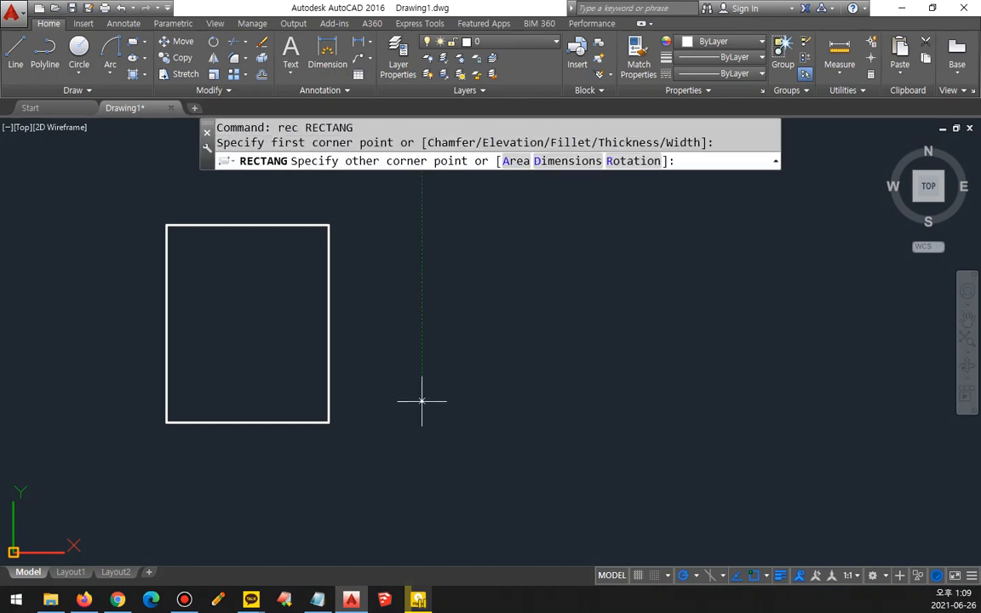
{"action": "type", "text": "@50,"}
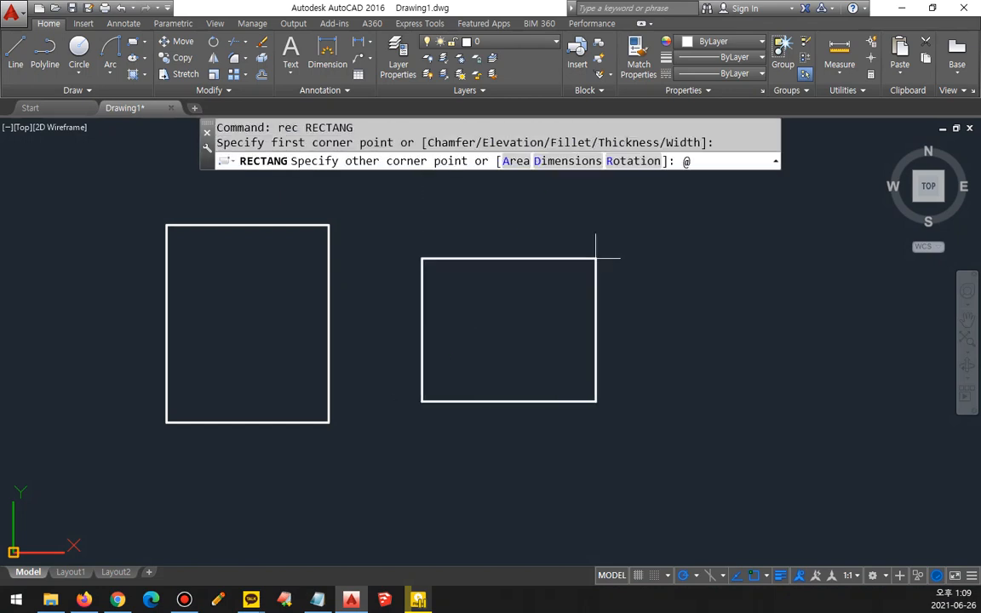
{"action": "type", "text": "50"}
{"action": "key", "text": "Return"}
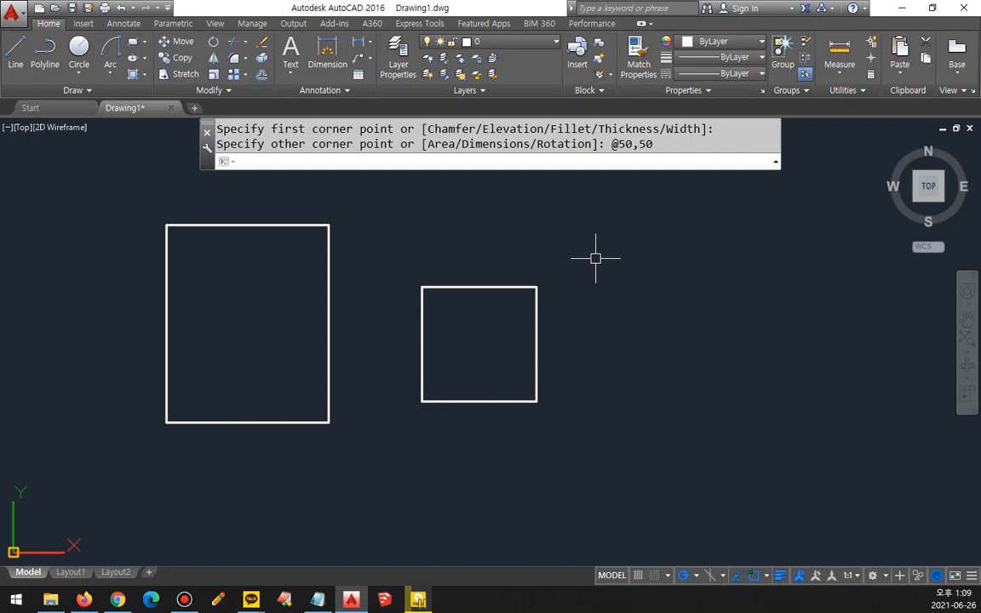
{"action": "type", "text": "rec"}
{"action": "key", "text": "Return"}
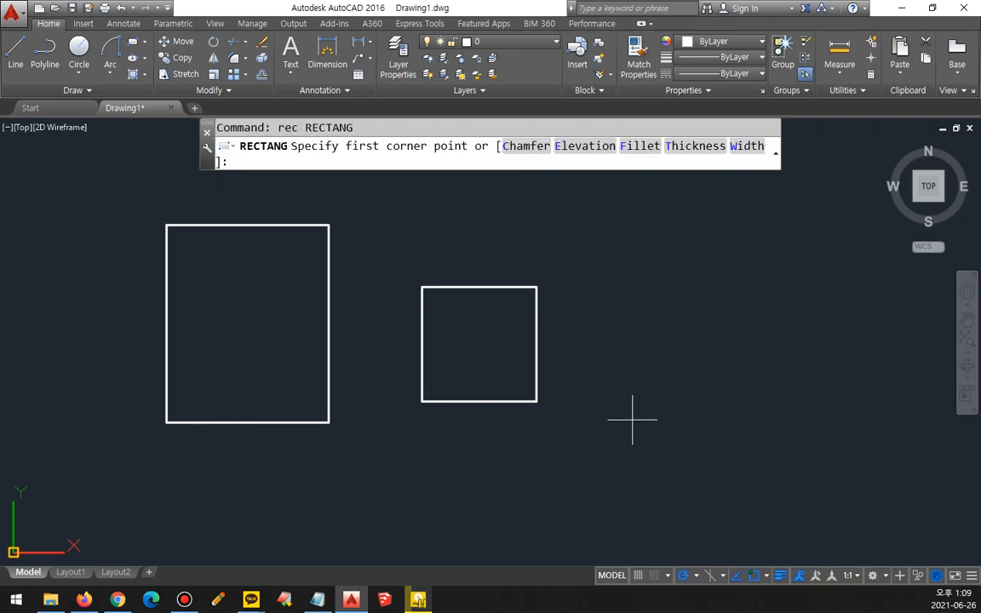
{"action": "left_click", "coordinate": [604, 386]}
{"action": "type", "text": "@100,50"}
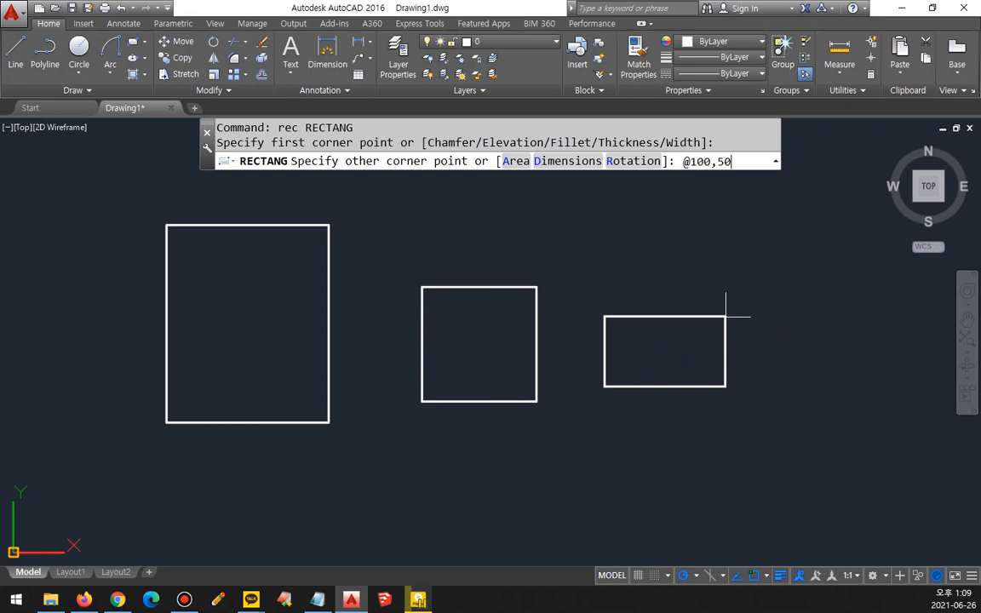
{"action": "key", "text": "Return"}
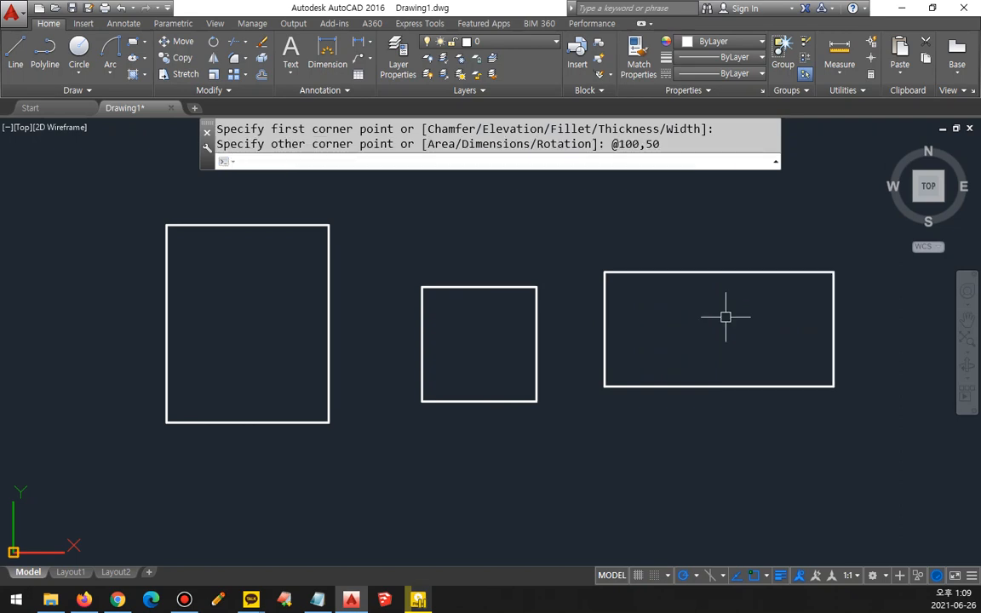
Step: Erase the freehand rectangle, the 50 by 50 square and the 100 by 50 rectangle together
{"action": "left_click", "coordinate": [726, 316]}
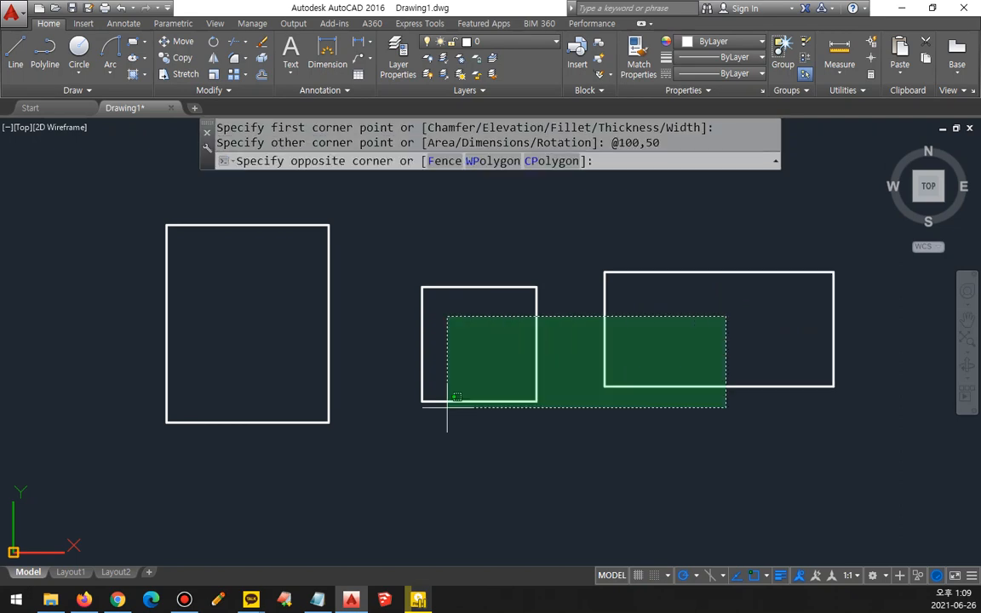
{"action": "left_click", "coordinate": [243, 471]}
{"action": "type", "text": "e"}
{"action": "key", "text": "Return"}
Step: Draw a rectangle in the empty drawing with RECTANG, starting at its upper-right corner and giving the opposite corner as @-100,-50
{"action": "type", "text": "rec"}
{"action": "key", "text": "Return"}
{"action": "left_click", "coordinate": [519, 273]}
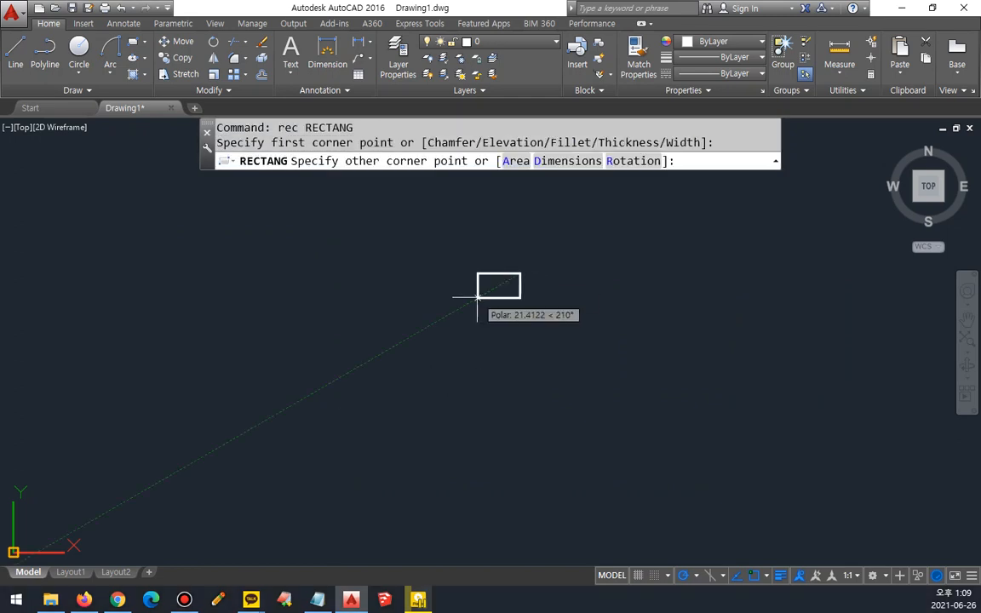
{"action": "type", "text": "@-100,"}
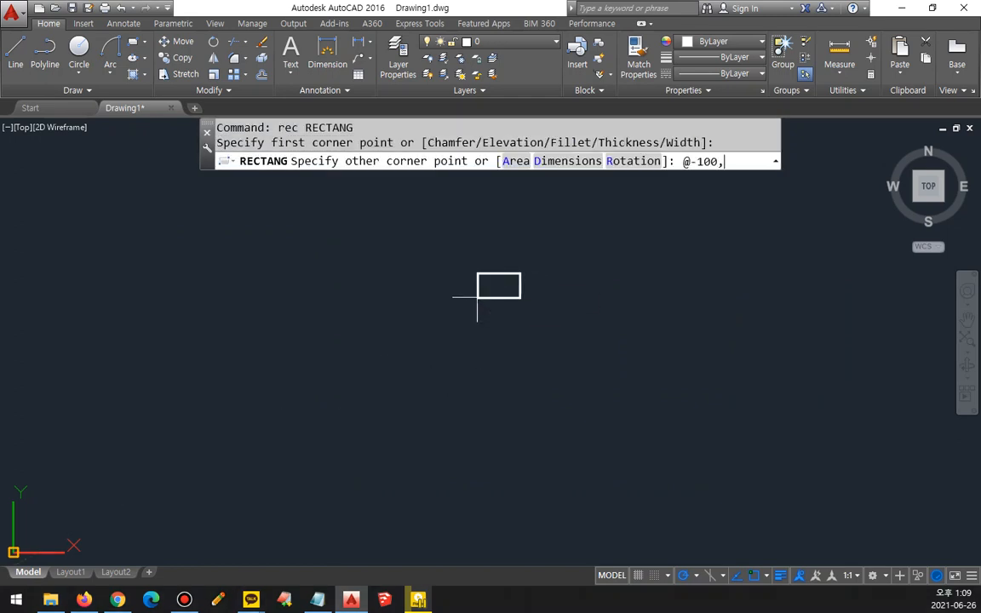
{"action": "type", "text": "-50"}
{"action": "key", "text": "Return"}
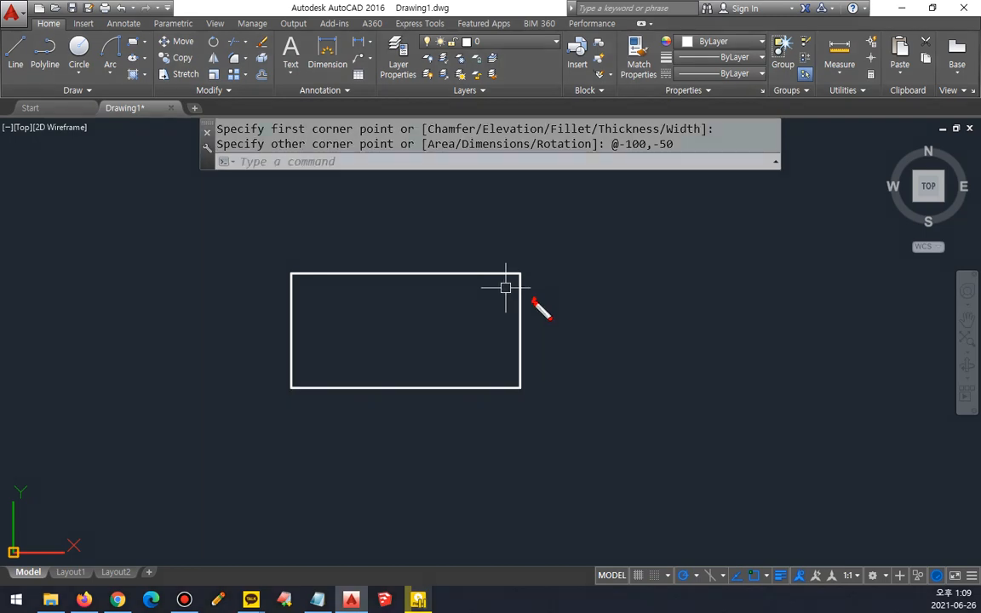
{"action": "mouse_move", "coordinate": [536, 302]}
{"action": "left_mouse_down"}
{"action": "mouse_move", "coordinate": [525, 289]}
{"action": "mouse_move", "coordinate": [328, 353]}
{"action": "mouse_move", "coordinate": [327, 378]}
{"action": "left_mouse_up"}
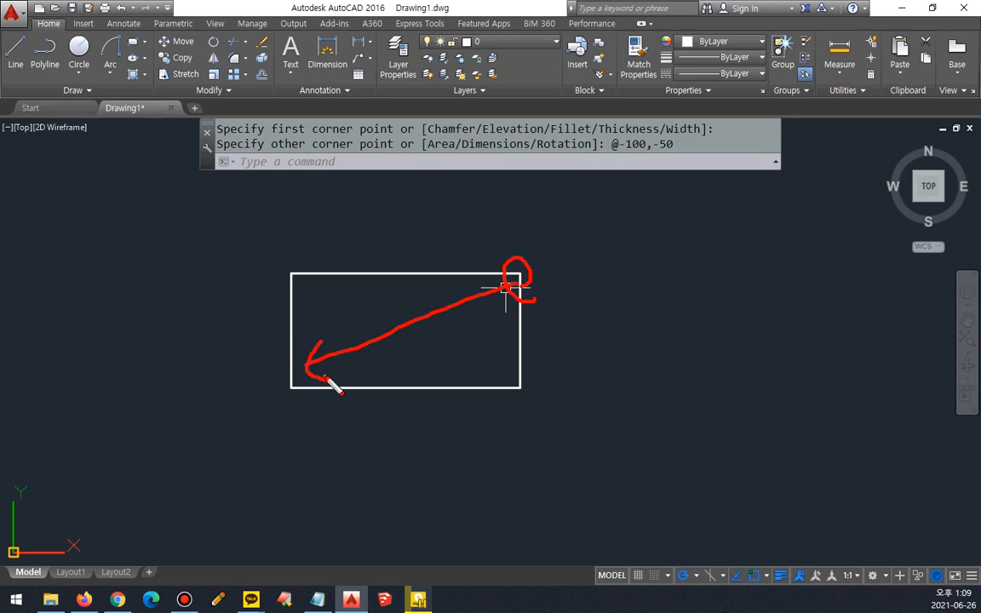
{"action": "key", "text": "Escape"}
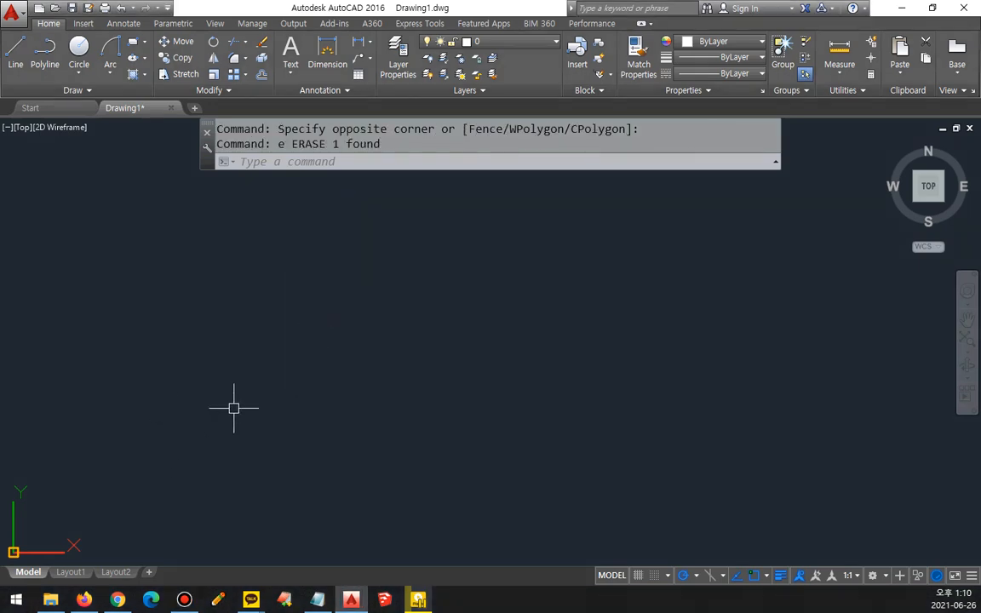
{"action": "scroll", "coordinate": [261, 399], "scroll_direction": "down", "scroll_amount": 5}
{"action": "scroll", "coordinate": [264, 398], "scroll_direction": "up", "scroll_amount": 2}
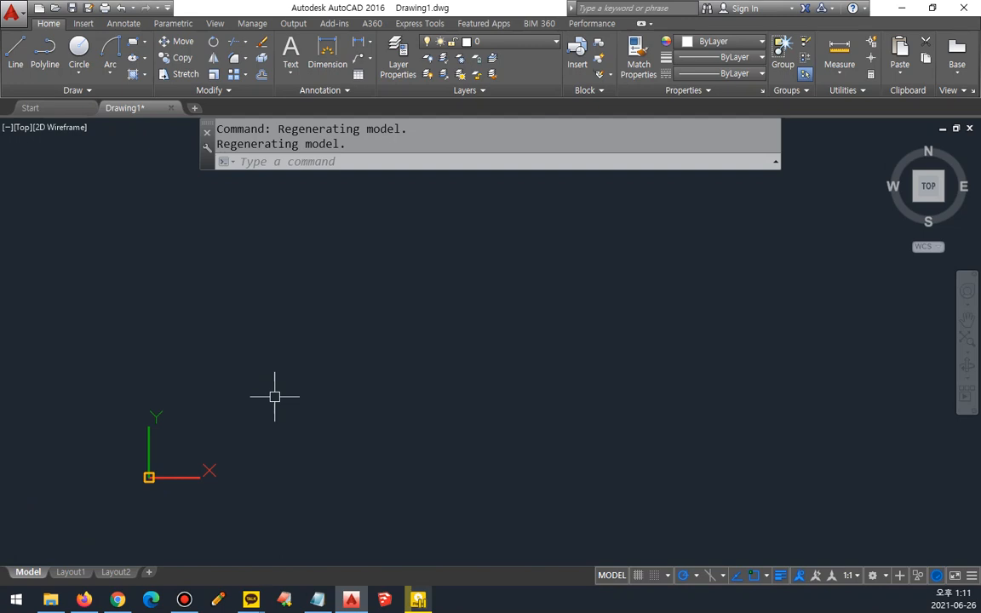
{"action": "type", "text": "rec"}
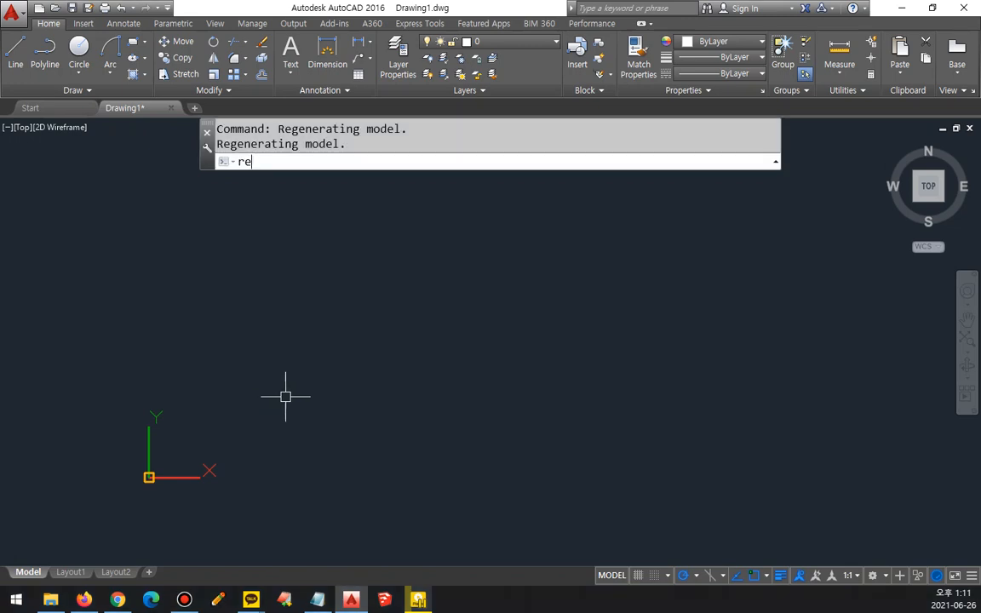
{"action": "key", "text": "Return"}
{"action": "left_click", "coordinate": [232, 410]}
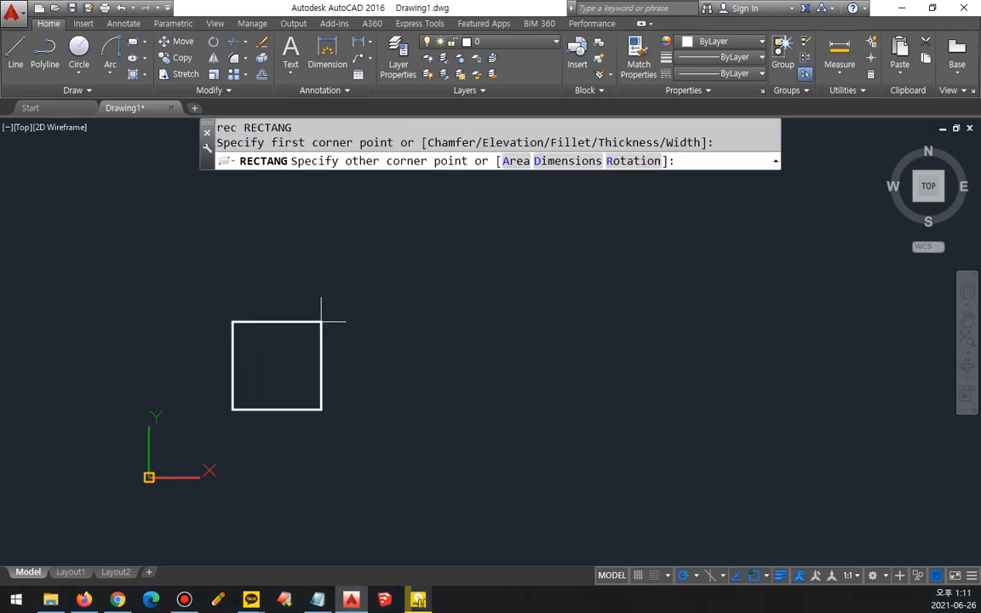
{"action": "type", "text": "@420,29"}
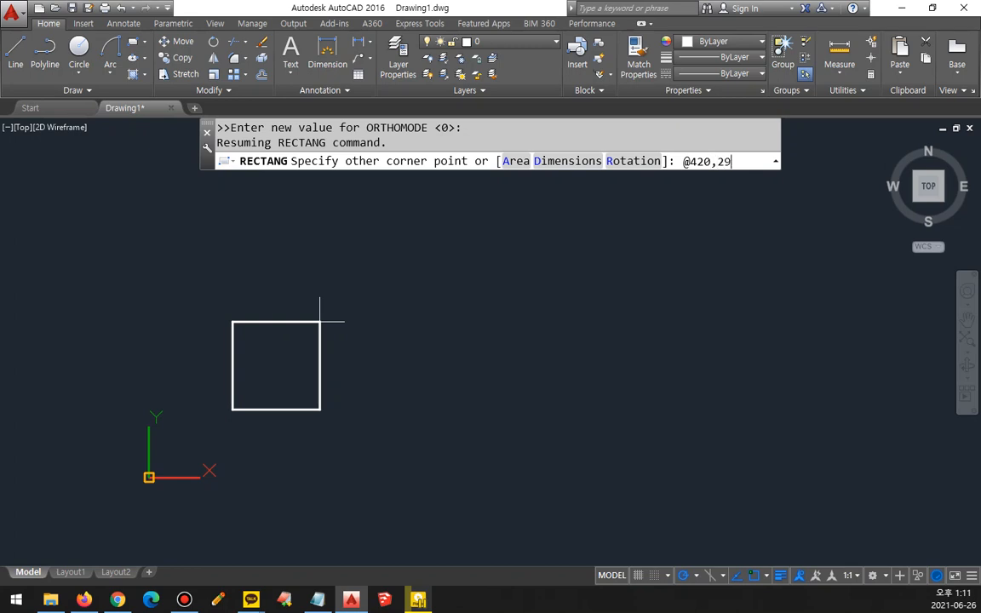
{"action": "type", "text": "7"}
{"action": "key", "text": "Return"}
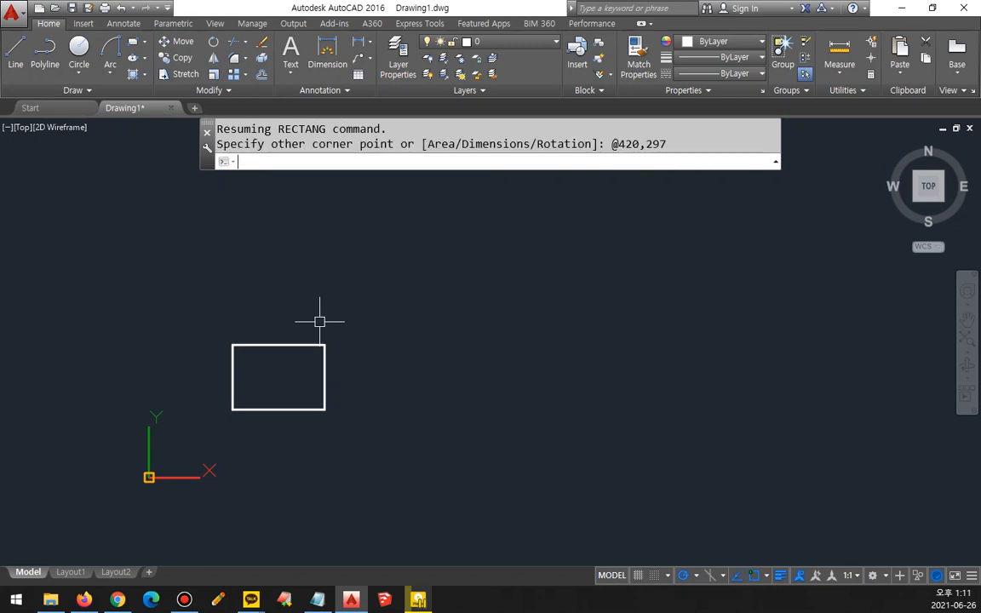
Step: Offset the 420 by 297 rectangle inward by 10 to form an inner border
{"action": "scroll", "coordinate": [252, 406], "scroll_direction": "up", "scroll_amount": 6}
{"action": "middle_click_drag", "start_coordinate": [297, 422], "coordinate": [317, 402]}
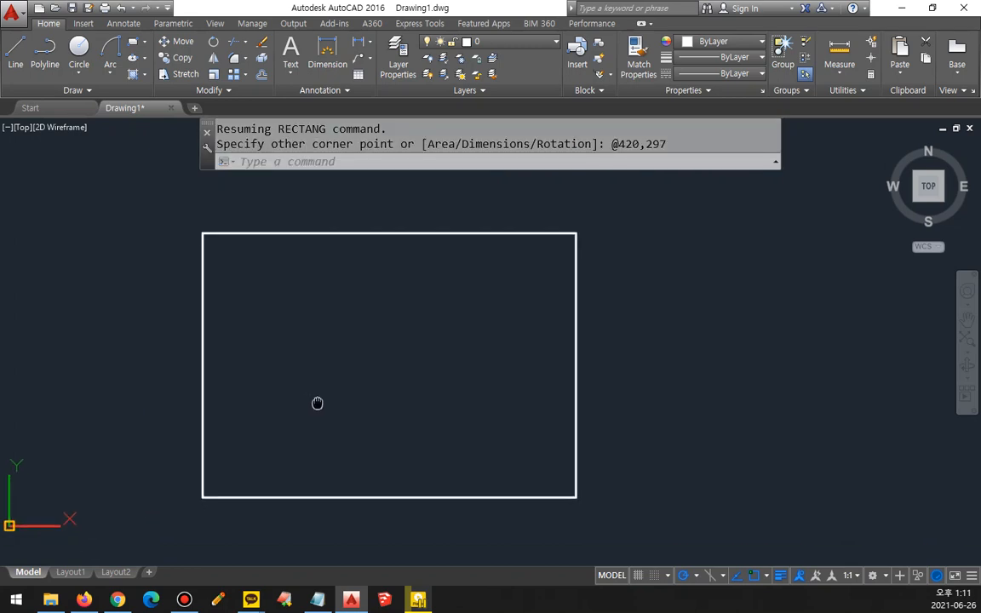
{"action": "scroll", "coordinate": [317, 399], "scroll_direction": "up", "scroll_amount": 2}
{"action": "scroll", "coordinate": [319, 395], "scroll_direction": "down", "scroll_amount": 2}
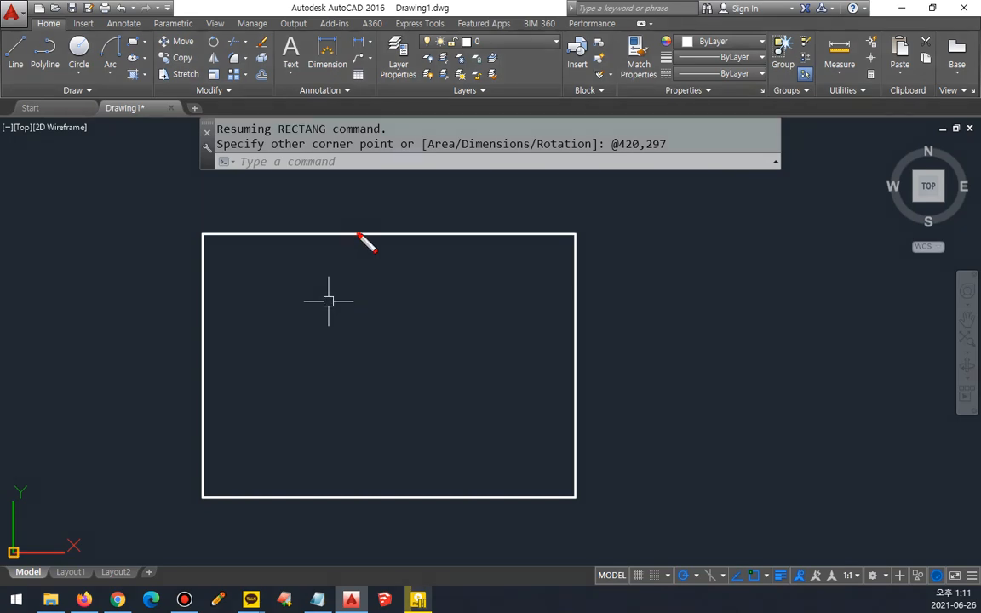
{"action": "mouse_move", "coordinate": [358, 233]}
{"action": "left_mouse_down"}
{"action": "mouse_move", "coordinate": [366, 276]}
{"action": "mouse_move", "coordinate": [395, 256]}
{"action": "left_mouse_up"}
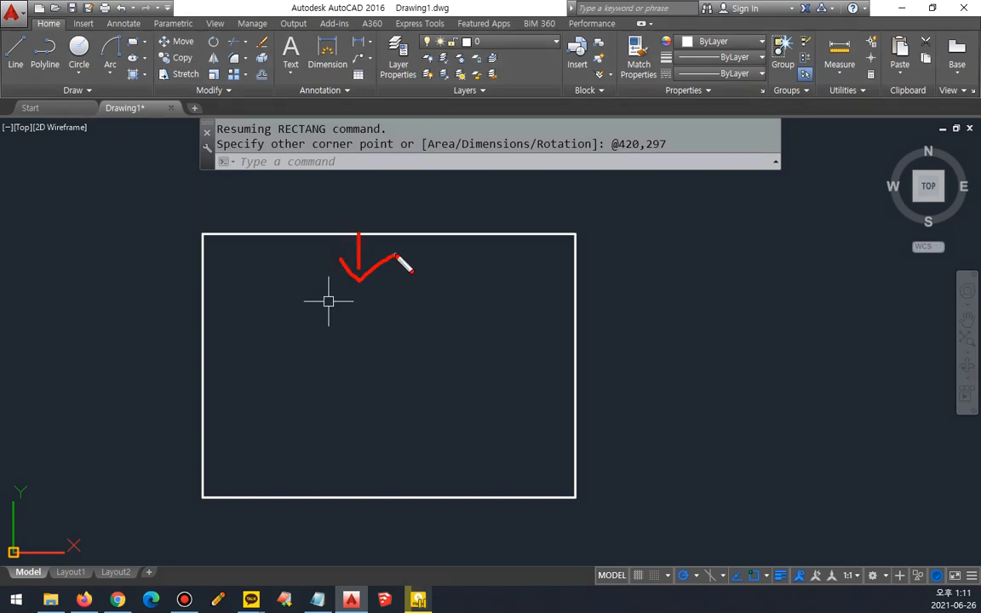
{"action": "type", "text": "o"}
{"action": "key", "text": "Return"}
{"action": "type", "text": "10"}
{"action": "key", "text": "Return"}
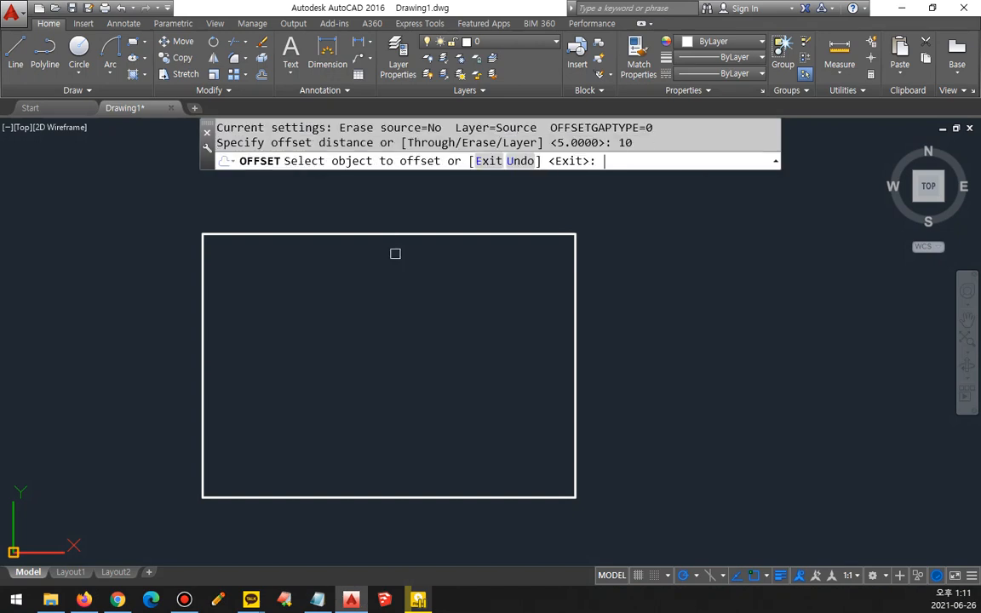
{"action": "left_click", "coordinate": [394, 233]}
{"action": "left_click", "coordinate": [380, 302]}
{"action": "key", "text": "Return"}
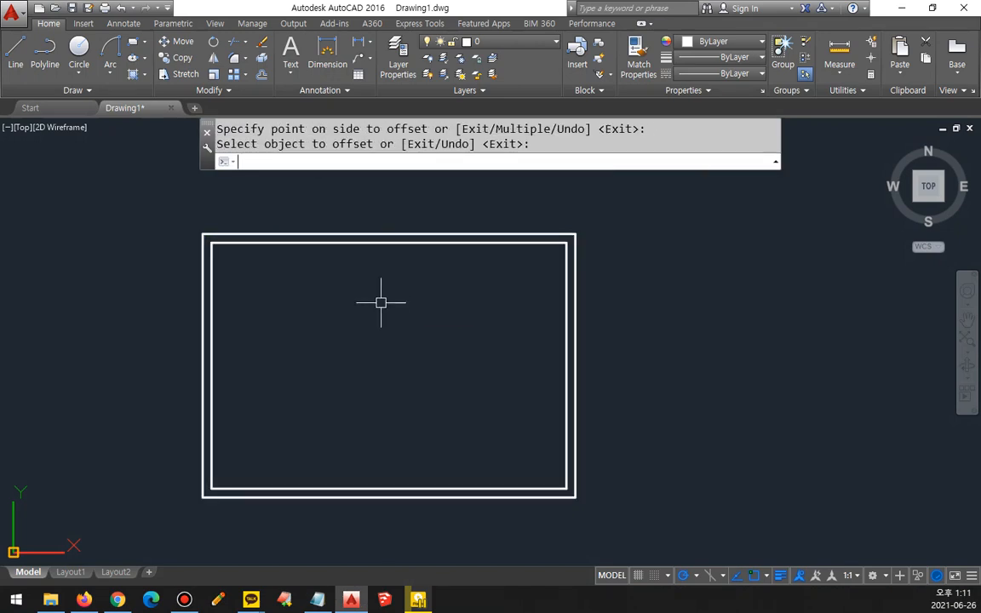
{"action": "left_click", "coordinate": [374, 243]}
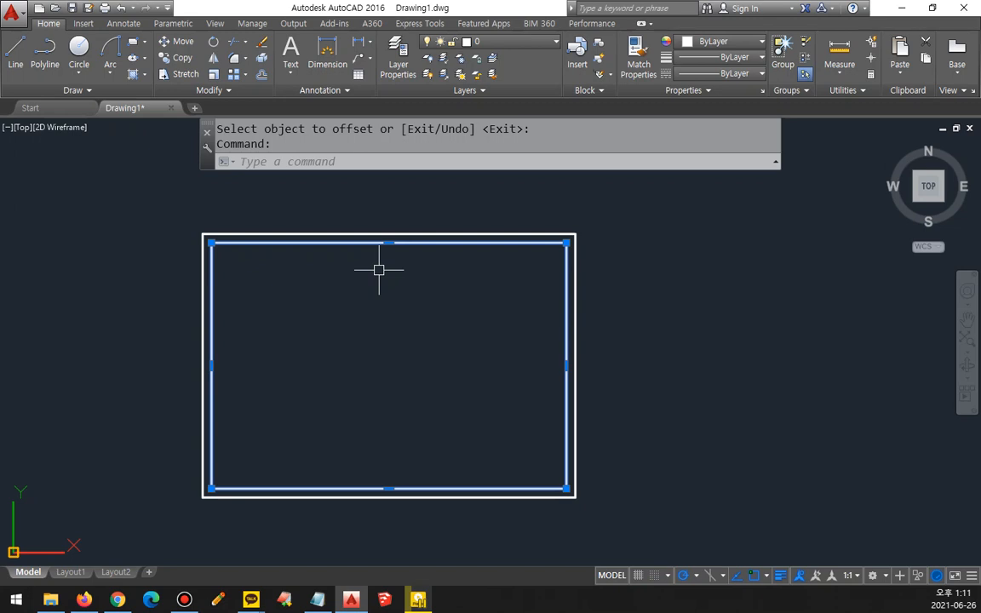
{"action": "mouse_move", "coordinate": [232, 411]}
{"action": "left_mouse_down"}
{"action": "mouse_move", "coordinate": [175, 393]}
{"action": "mouse_move", "coordinate": [247, 368]}
{"action": "mouse_move", "coordinate": [244, 417]}
{"action": "left_mouse_up"}
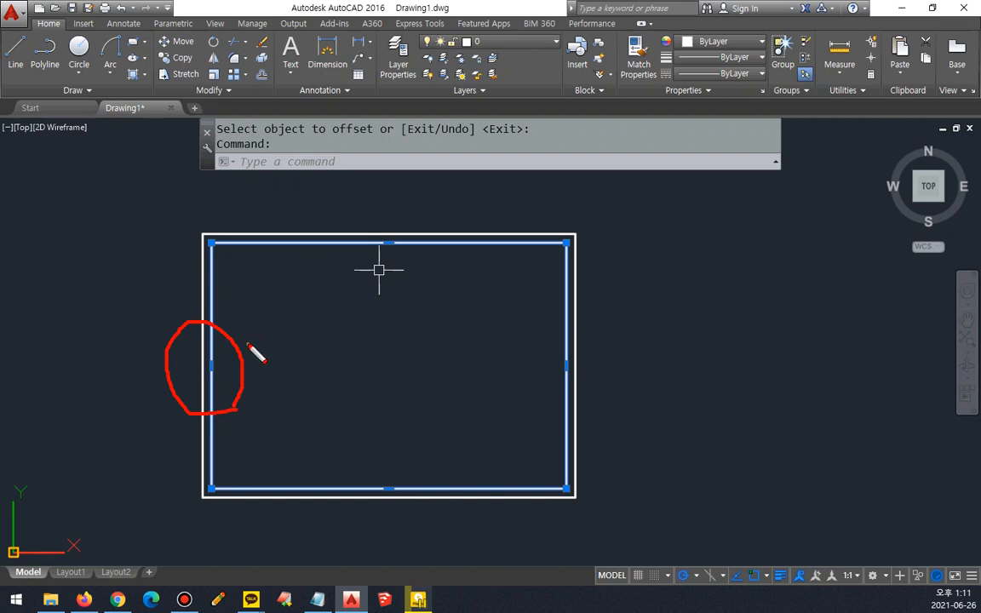
{"action": "mouse_move", "coordinate": [250, 342]}
{"action": "left_mouse_down"}
{"action": "mouse_move", "coordinate": [263, 363]}
{"action": "mouse_move", "coordinate": [278, 352]}
{"action": "mouse_move", "coordinate": [276, 369]}
{"action": "left_mouse_up"}
{"action": "left_click_drag", "start_coordinate": [283, 327], "coordinate": [304, 324]}
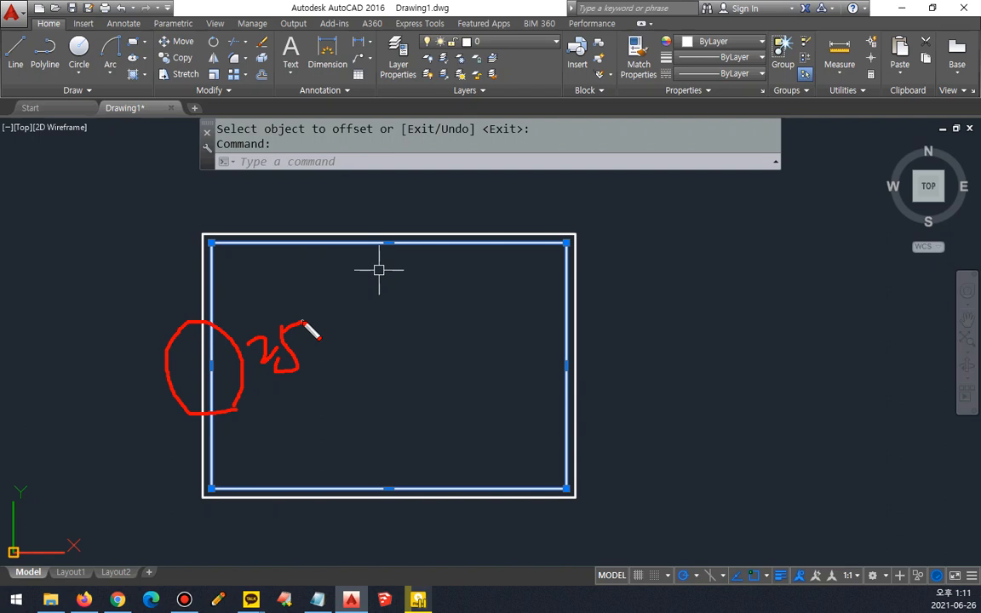
{"action": "left_click_drag", "start_coordinate": [401, 269], "coordinate": [425, 271]}
{"action": "left_click_drag", "start_coordinate": [576, 351], "coordinate": [552, 401]}
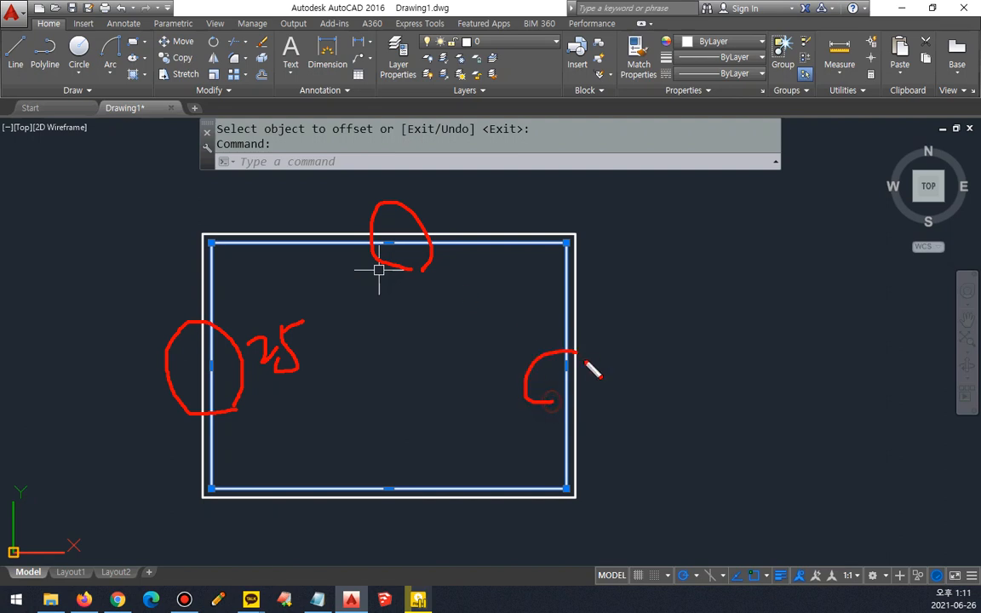
{"action": "mouse_move", "coordinate": [407, 462]}
{"action": "left_mouse_down"}
{"action": "mouse_move", "coordinate": [426, 510]}
{"action": "mouse_move", "coordinate": [419, 517]}
{"action": "left_mouse_up"}
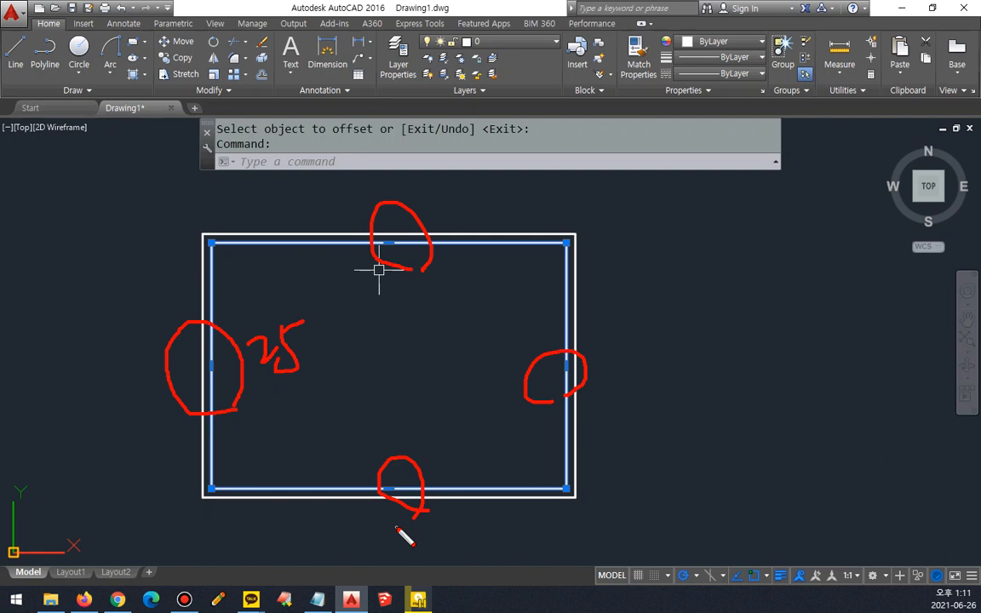
{"action": "left_click_drag", "start_coordinate": [260, 407], "coordinate": [299, 397]}
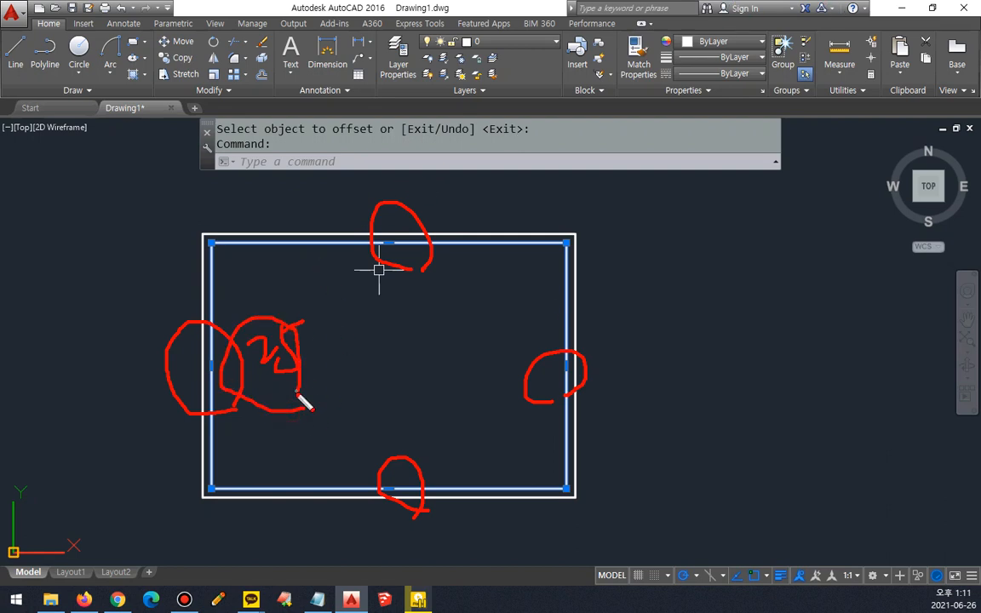
{"action": "left_click_drag", "start_coordinate": [394, 267], "coordinate": [423, 291]}
{"action": "left_click_drag", "start_coordinate": [521, 377], "coordinate": [582, 375]}
{"action": "mouse_move", "coordinate": [417, 509]}
{"action": "left_mouse_down"}
{"action": "mouse_move", "coordinate": [461, 470]}
{"action": "mouse_move", "coordinate": [437, 483]}
{"action": "left_mouse_up"}
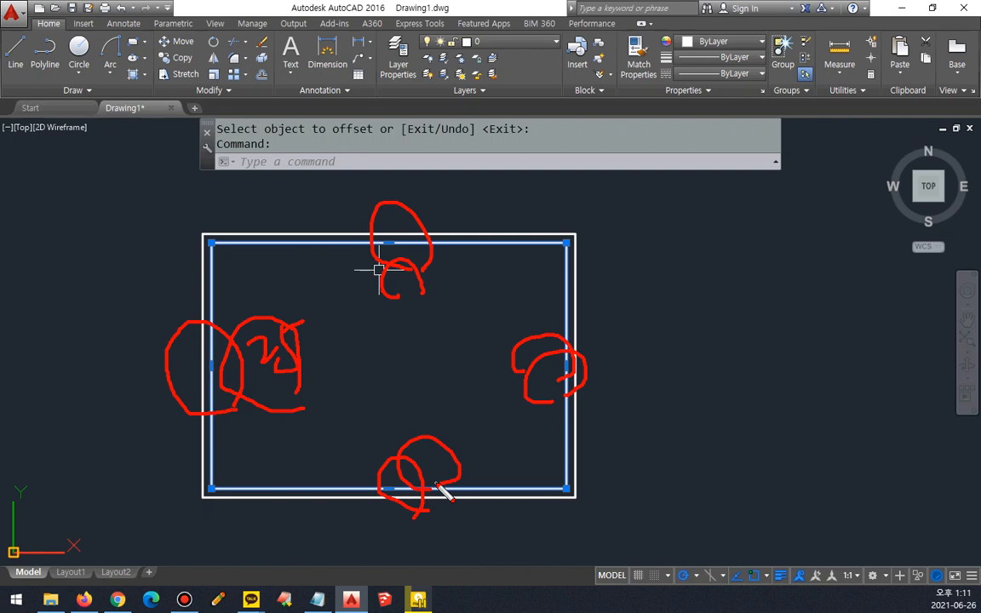
{"action": "key", "text": "ctrl+shift+7"}
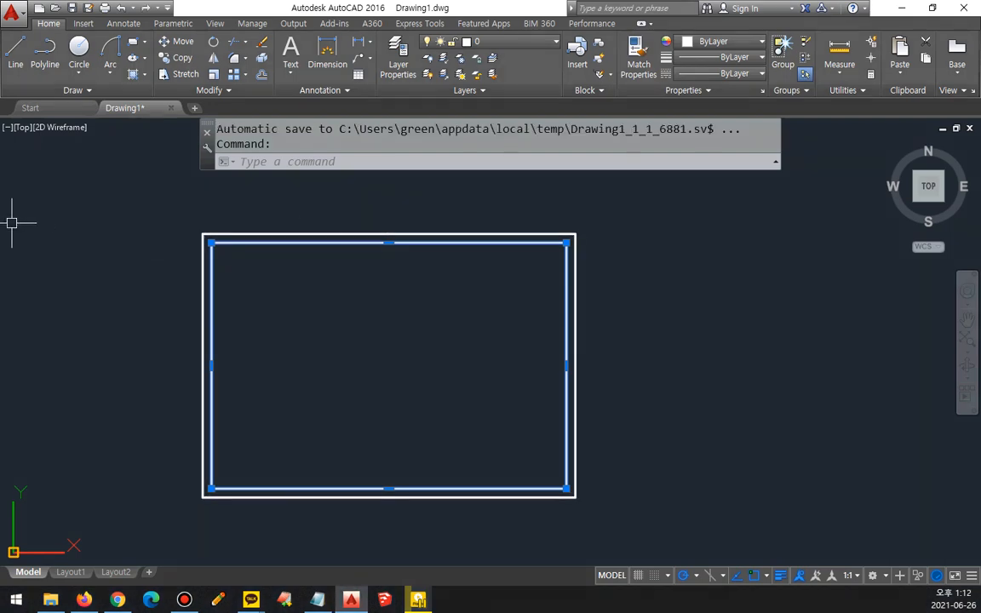
{"action": "key", "text": "Escape"}
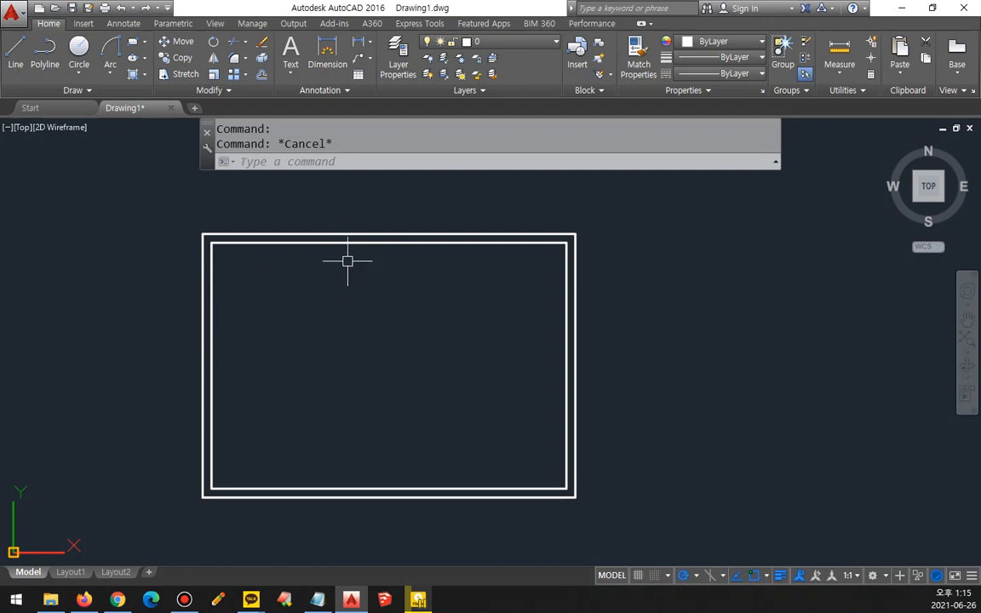
Step: Show the properties of the inner rectangle beside the drawing, down to its geometry values
{"action": "key", "text": "ctrl+1"}
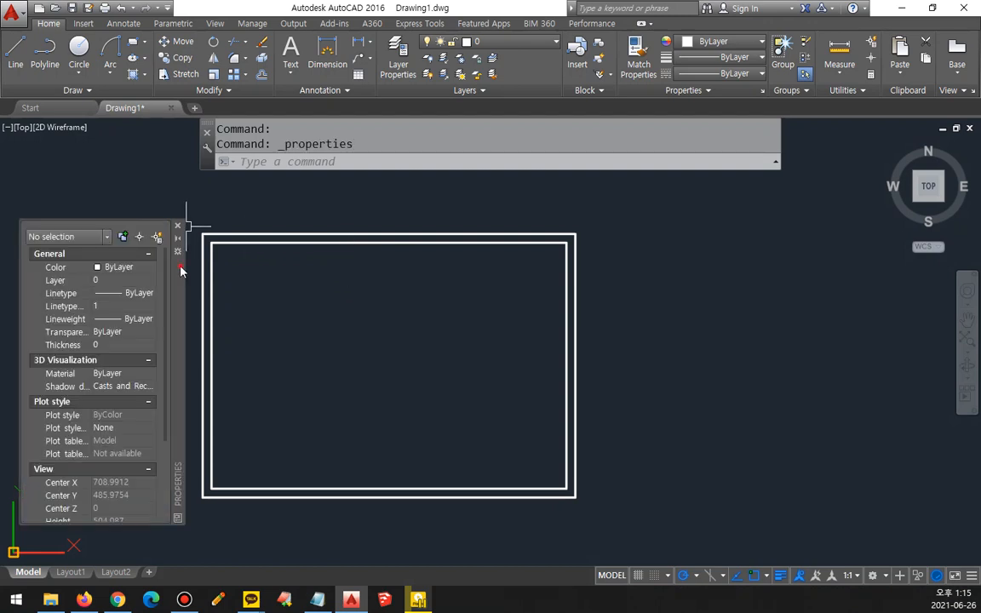
{"action": "left_click_drag", "start_coordinate": [180, 265], "coordinate": [190, 189]}
{"action": "middle_click_drag", "start_coordinate": [270, 246], "coordinate": [341, 212]}
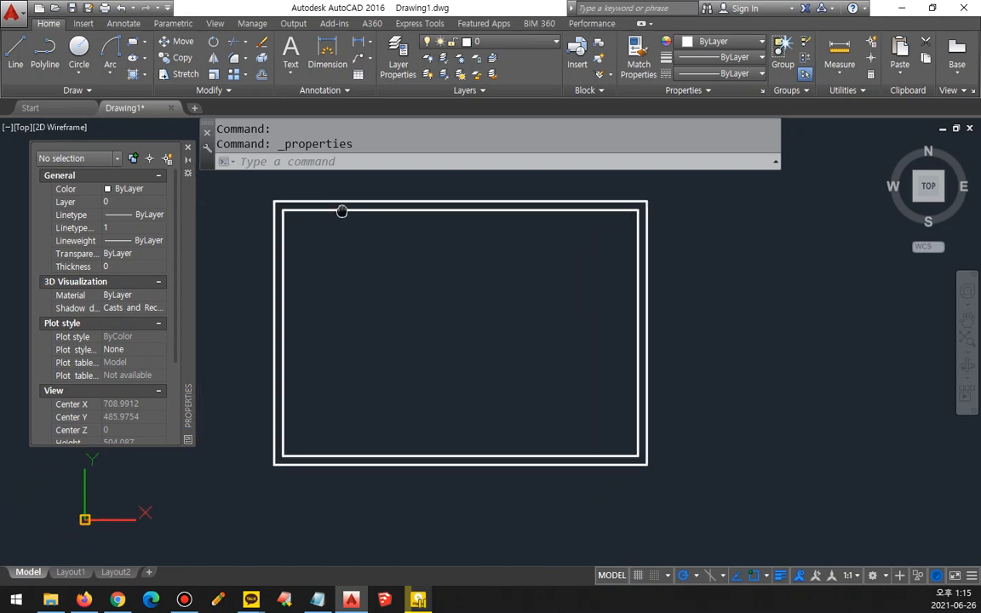
{"action": "left_click", "coordinate": [351, 207]}
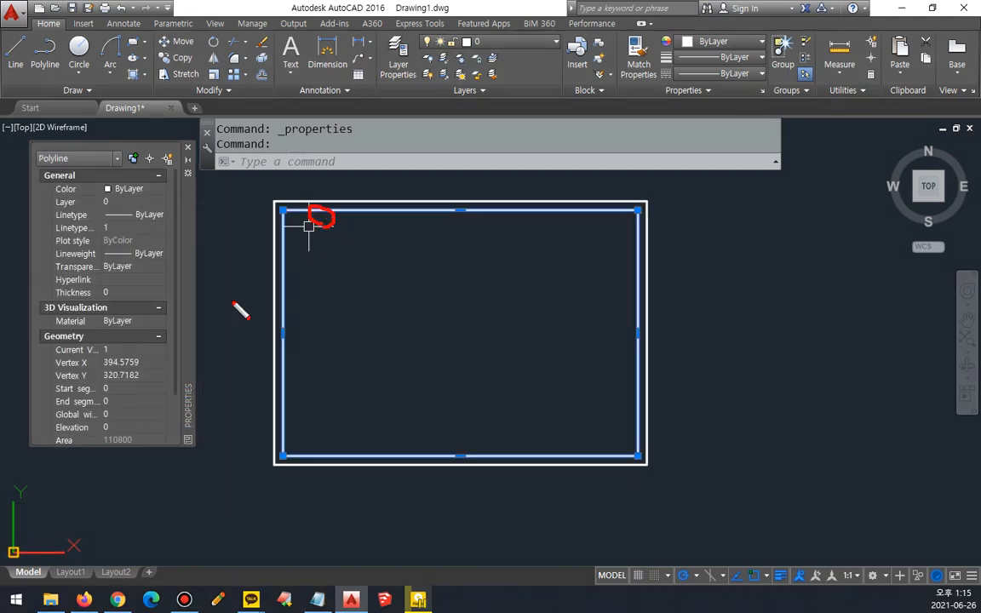
{"action": "scroll", "coordinate": [120, 388], "scroll_direction": "down", "scroll_amount": 3}
{"action": "key", "text": "ctrl+2"}
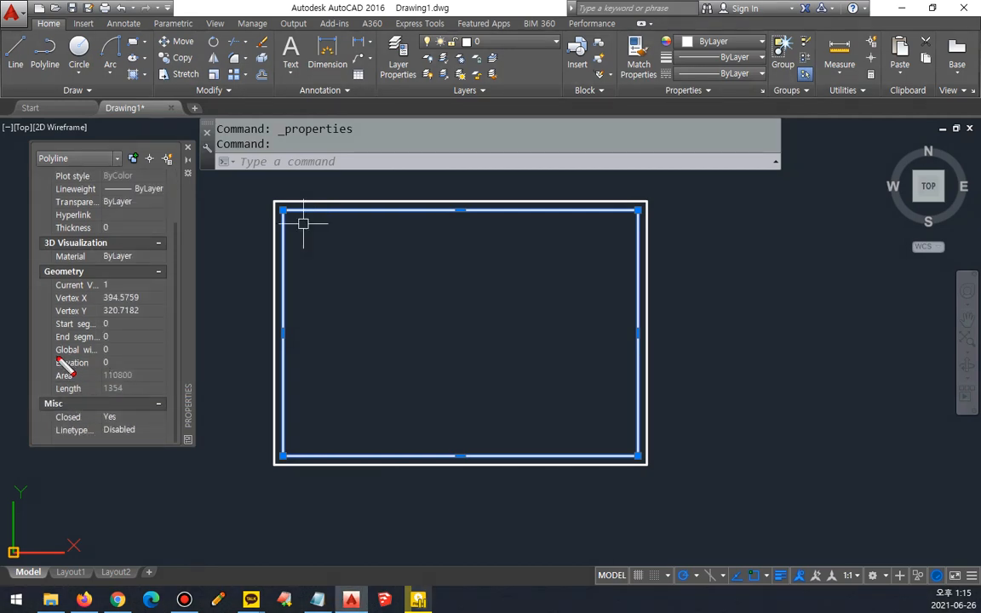
{"action": "left_click_drag", "start_coordinate": [42, 355], "coordinate": [114, 356]}
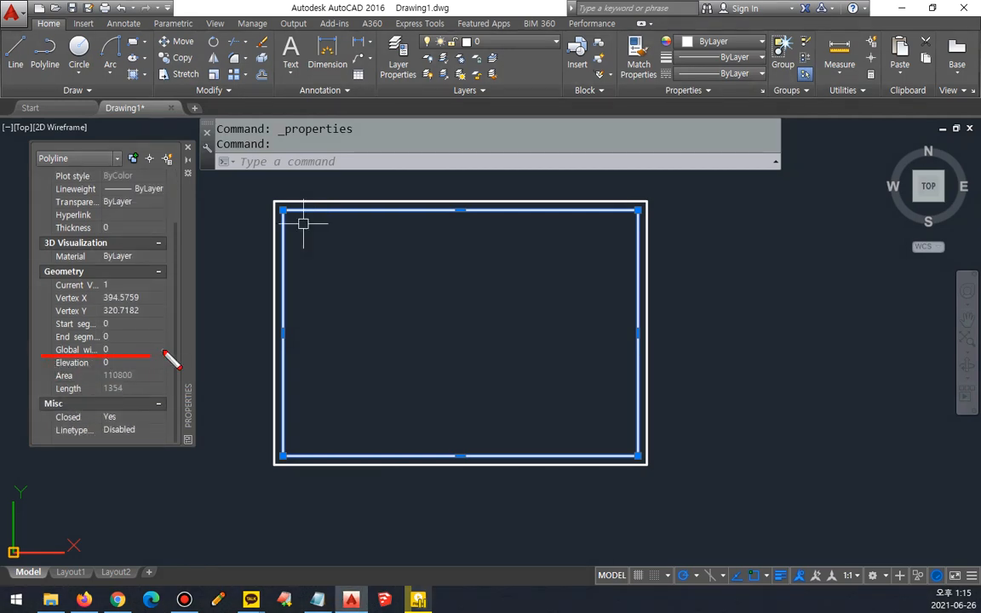
{"action": "key", "text": "Escape"}
Step: Set the inner rectangle's global width to 5
{"action": "left_click", "coordinate": [119, 350]}
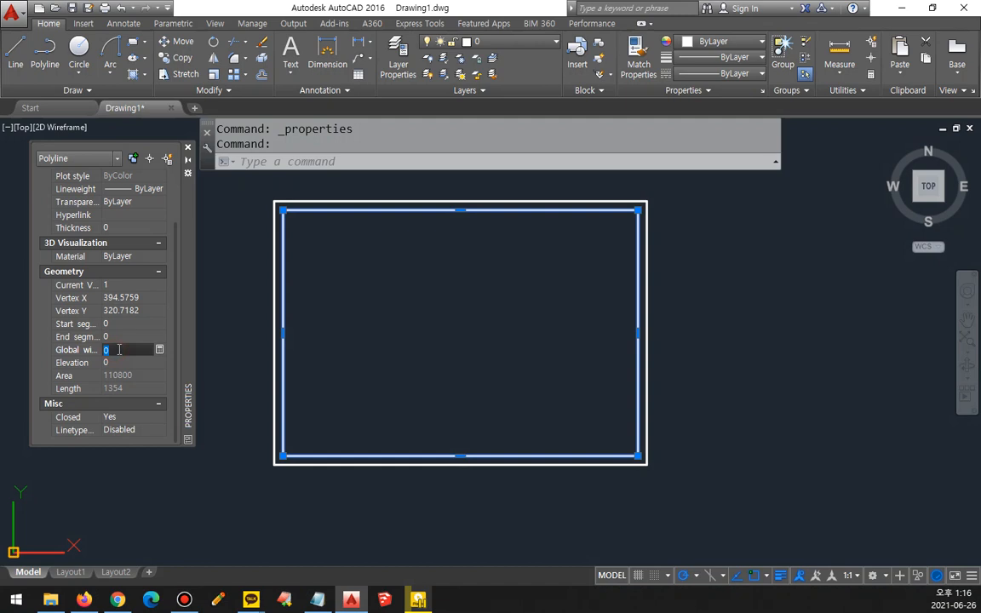
{"action": "type", "text": "5"}
{"action": "key", "text": "Tab"}
Step: Increase the inner rectangle's global width to 10
{"action": "scroll", "coordinate": [313, 271], "scroll_direction": "up", "scroll_amount": 2}
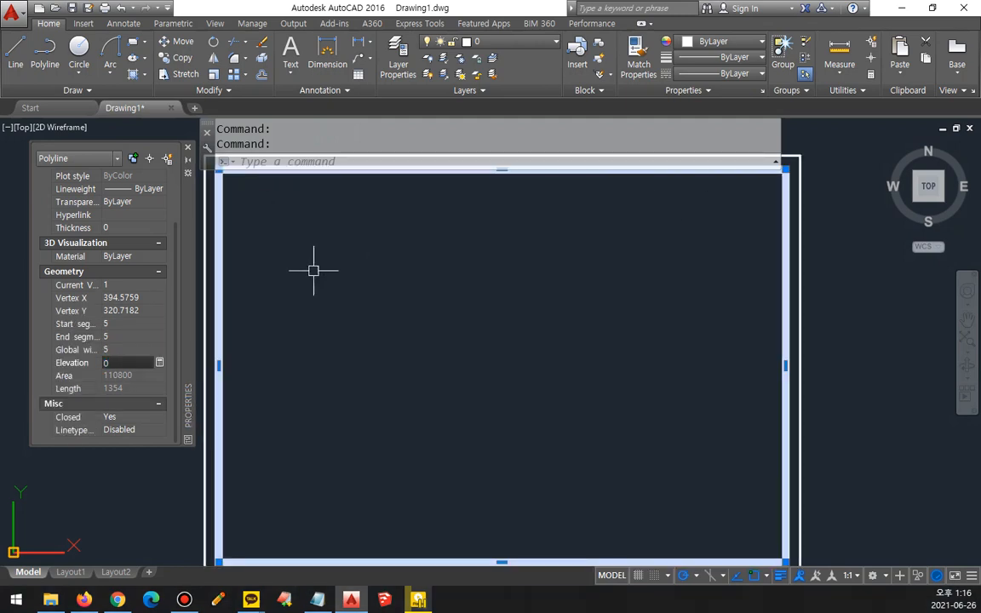
{"action": "middle_click_drag", "start_coordinate": [313, 270], "coordinate": [414, 392]}
{"action": "scroll", "coordinate": [311, 339], "scroll_direction": "up", "scroll_amount": 2}
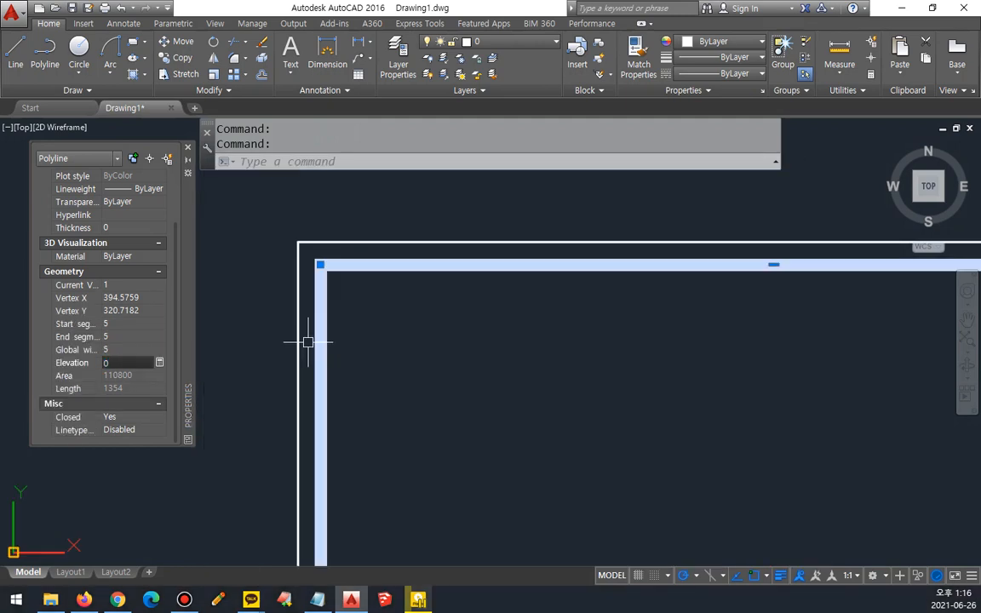
{"action": "left_click", "coordinate": [124, 350]}
{"action": "type", "text": "10"}
{"action": "key", "text": "Tab"}
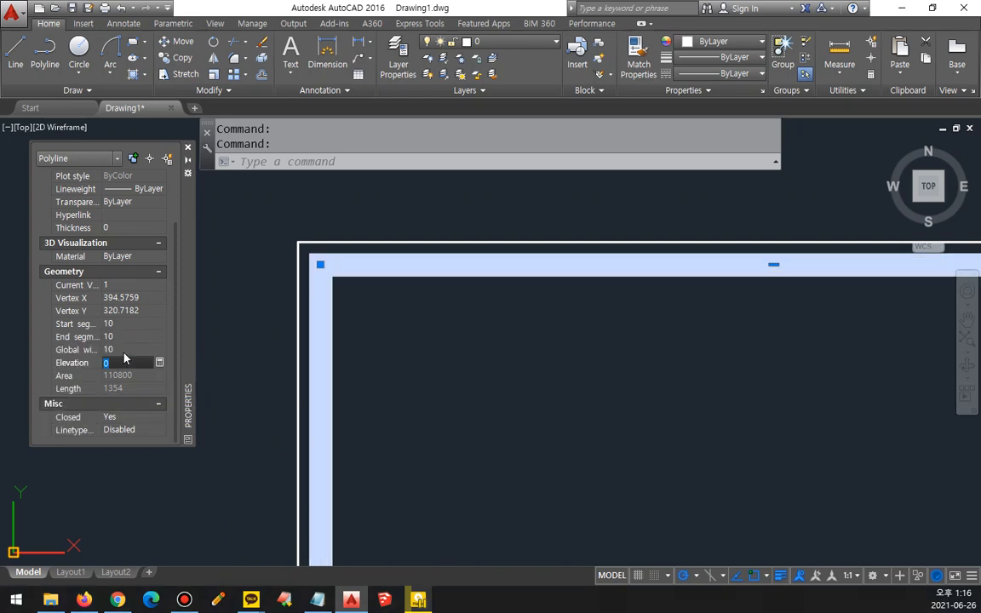
Step: Reset the inner rectangle's global width to 0
{"action": "left_click", "coordinate": [124, 350]}
{"action": "type", "text": "0"}
{"action": "key", "text": "Tab"}
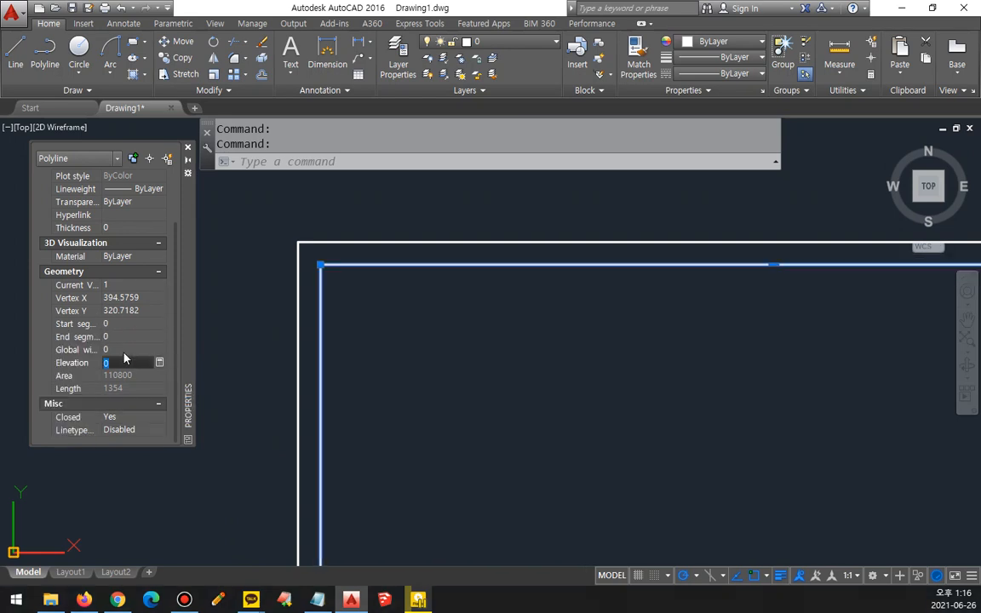
Step: Try global widths of 2 and 4 on the inner rectangle
{"action": "left_click", "coordinate": [125, 350]}
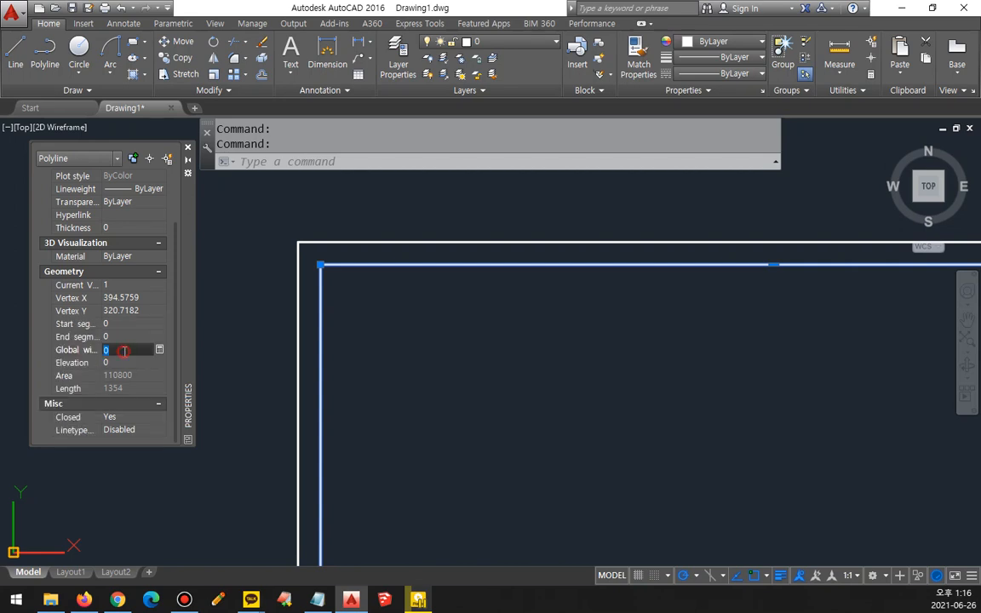
{"action": "type", "text": "2"}
{"action": "key", "text": "Tab"}
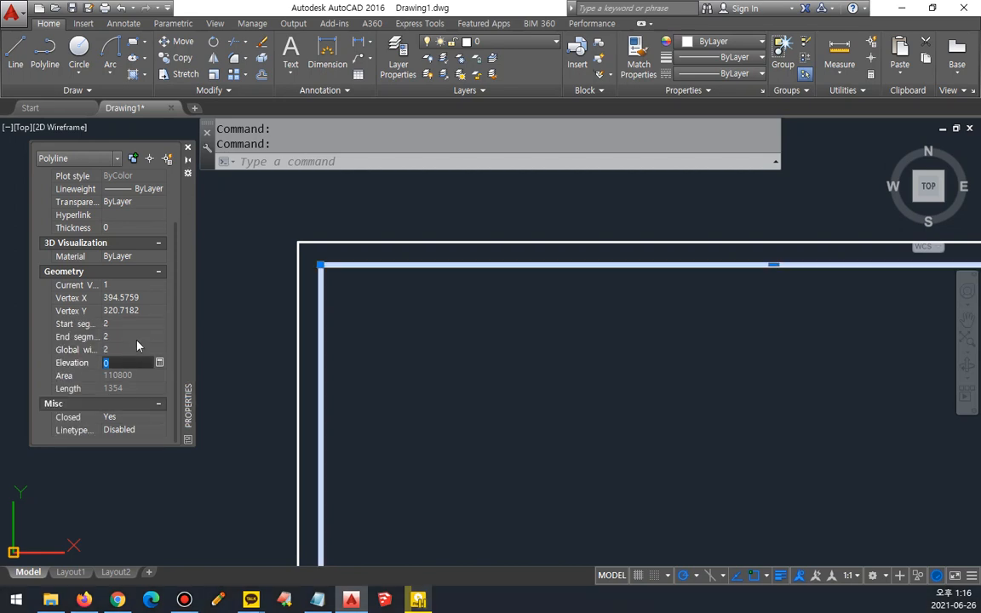
{"action": "left_click", "coordinate": [125, 350]}
{"action": "type", "text": "4"}
{"action": "key", "text": "Tab"}
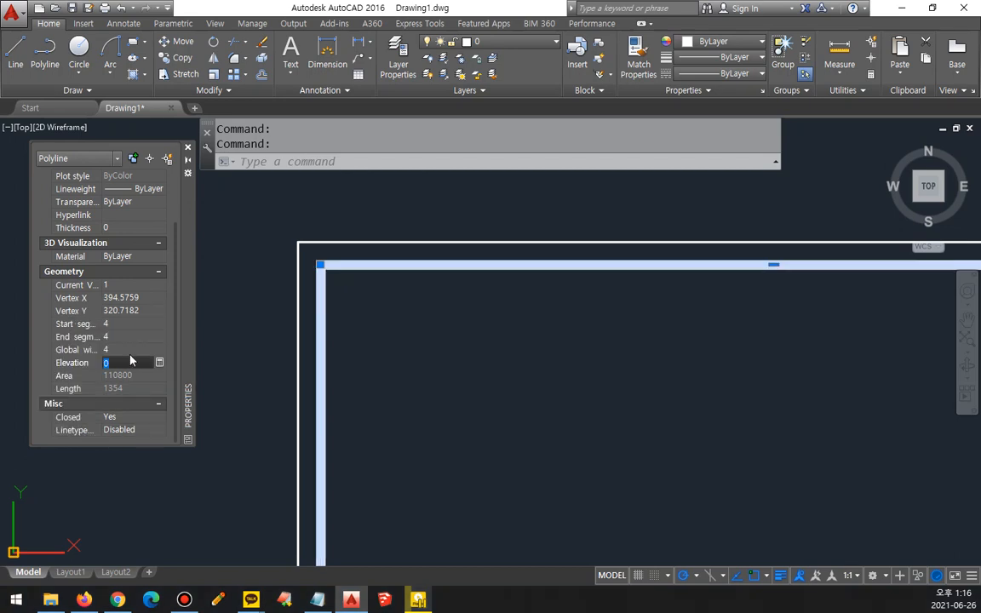
Step: Increase the inner rectangle's global width to 8 and clear the selection
{"action": "left_click", "coordinate": [133, 350]}
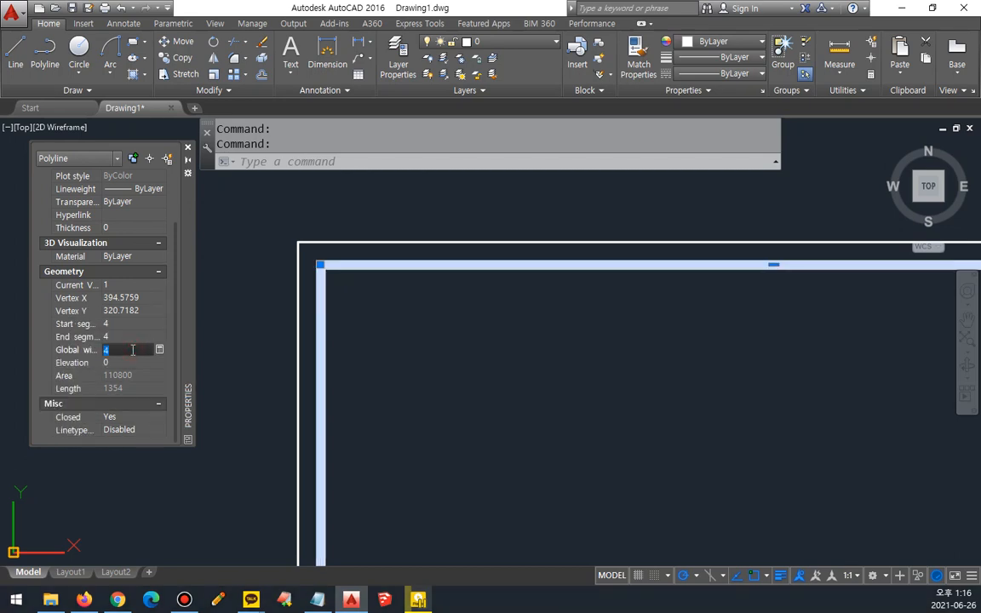
{"action": "type", "text": "8"}
{"action": "key", "text": "Tab"}
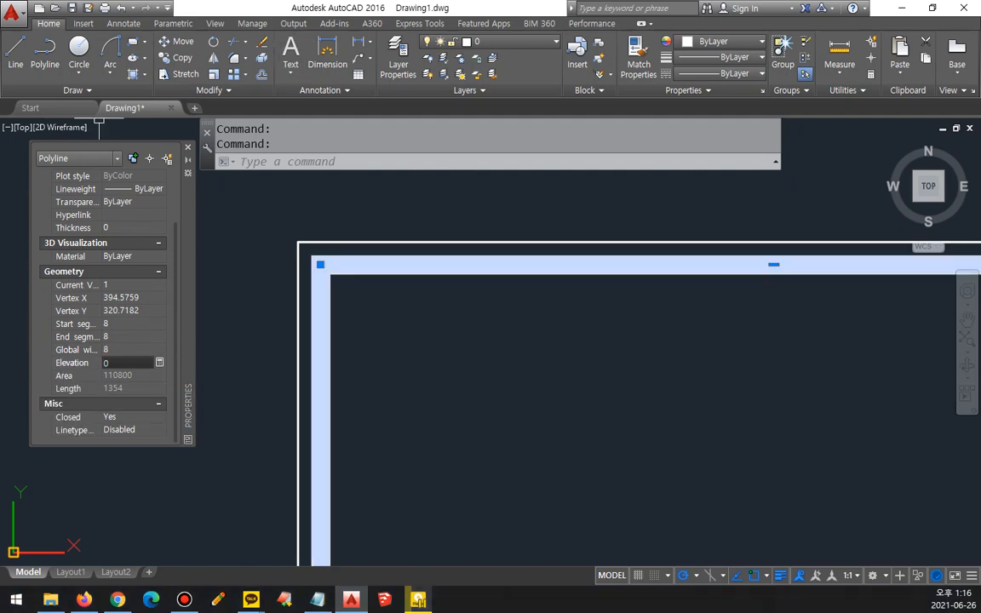
{"action": "left_click", "coordinate": [99, 125]}
{"action": "key", "text": "Escape"}
Step: Erase both nested rectangles and start a new RECTANG command
{"action": "left_click", "coordinate": [353, 325]}
{"action": "left_click", "coordinate": [258, 253]}
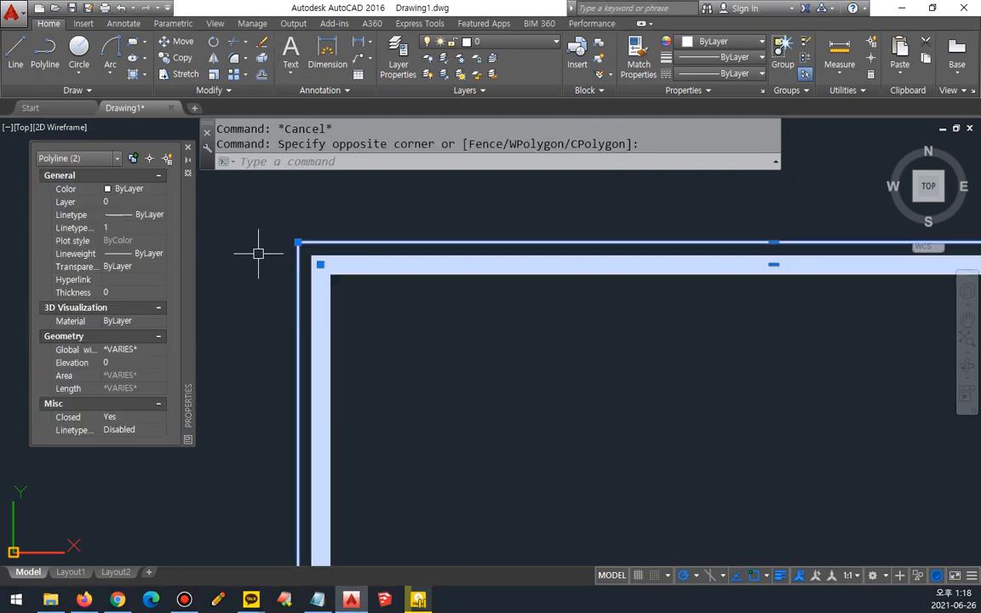
{"action": "type", "text": "e"}
{"action": "key", "text": "Return"}
{"action": "type", "text": "rec"}
{"action": "key", "text": "Return"}
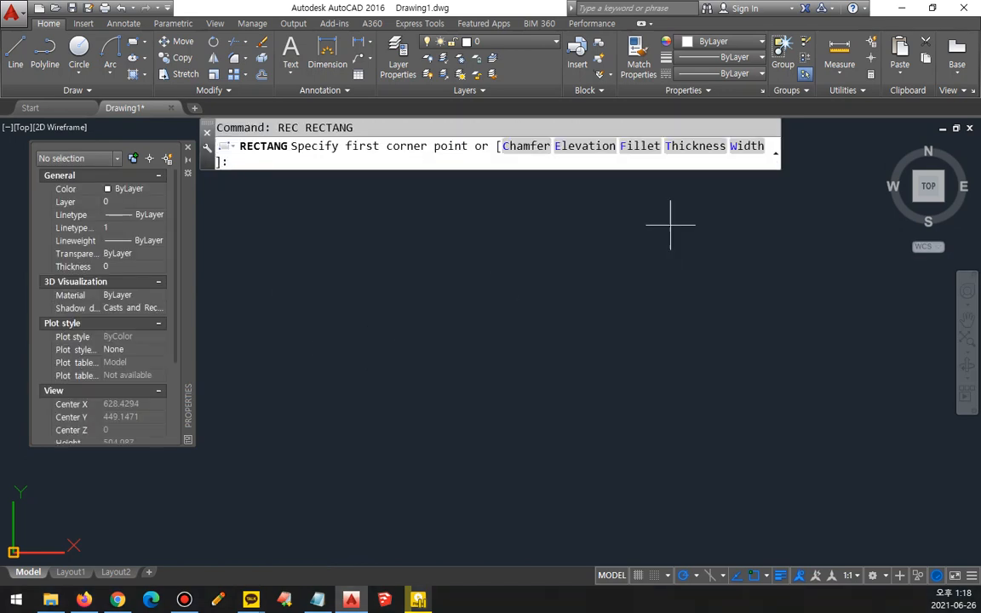
{"action": "mouse_move", "coordinate": [535, 167]}
{"action": "left_mouse_down"}
{"action": "mouse_move", "coordinate": [552, 140]}
{"action": "mouse_move", "coordinate": [542, 168]}
{"action": "left_mouse_up"}
{"action": "mouse_move", "coordinate": [594, 134]}
{"action": "left_mouse_down"}
{"action": "mouse_move", "coordinate": [593, 167]}
{"action": "mouse_move", "coordinate": [701, 147]}
{"action": "mouse_move", "coordinate": [704, 169]}
{"action": "mouse_move", "coordinate": [767, 142]}
{"action": "mouse_move", "coordinate": [769, 166]}
{"action": "left_mouse_up"}
{"action": "key", "text": "Escape"}
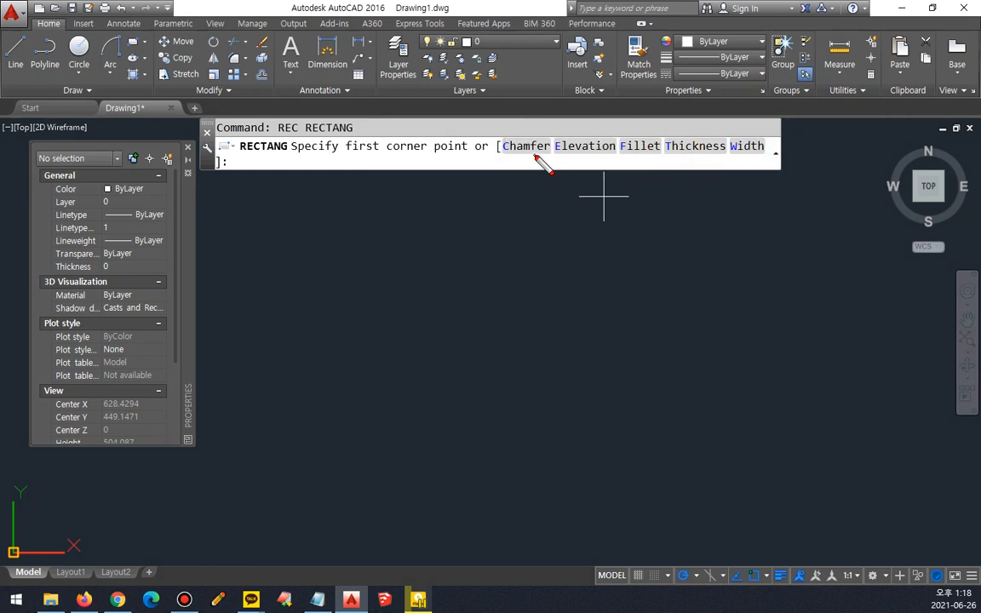
{"action": "left_click_drag", "start_coordinate": [533, 155], "coordinate": [591, 239]}
{"action": "left_click_drag", "start_coordinate": [639, 160], "coordinate": [588, 243]}
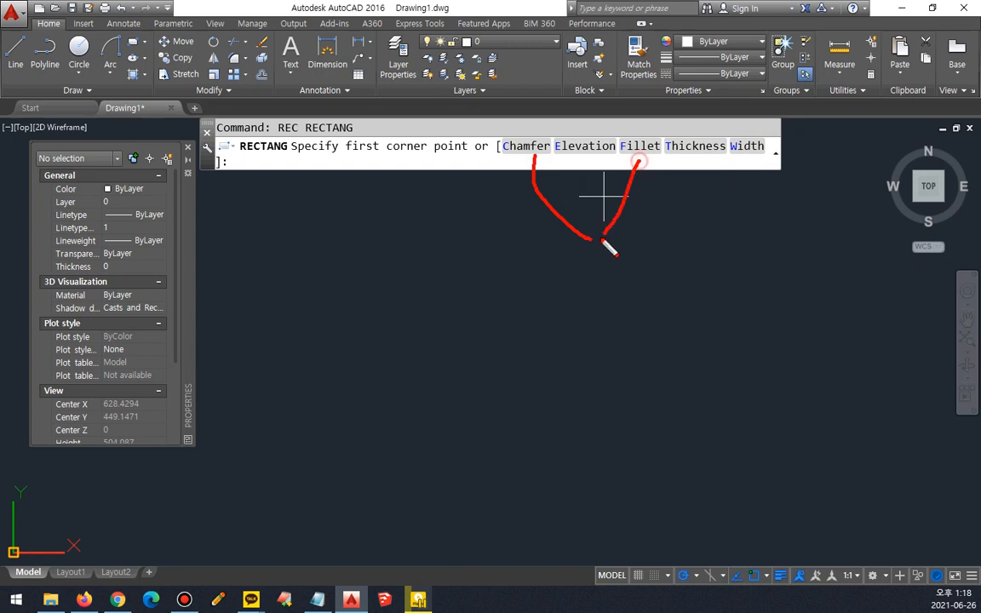
{"action": "mouse_move", "coordinate": [763, 151]}
{"action": "left_mouse_down"}
{"action": "mouse_move", "coordinate": [667, 229]}
{"action": "mouse_move", "coordinate": [616, 230]}
{"action": "left_mouse_up"}
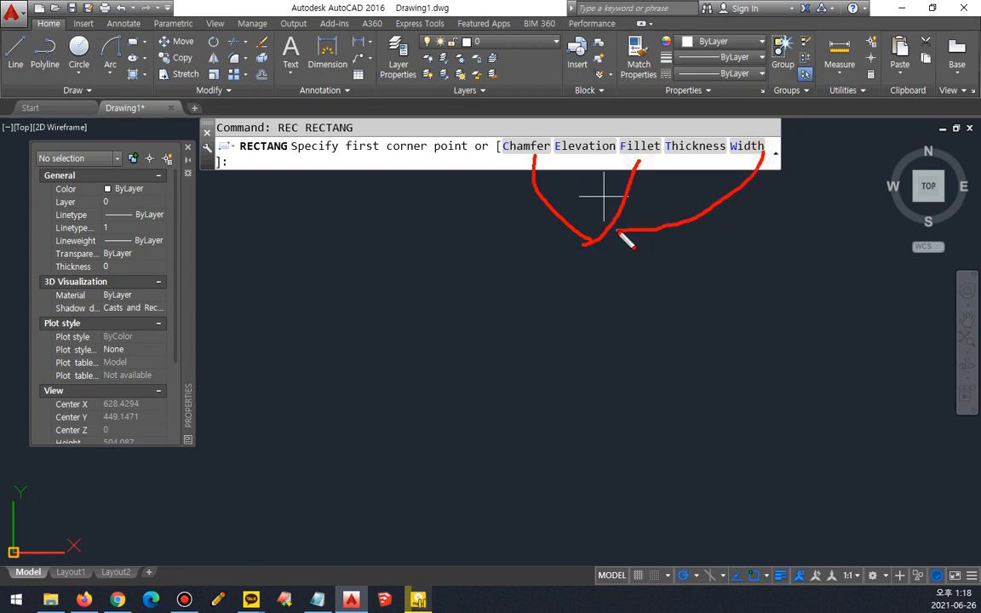
{"action": "mouse_move", "coordinate": [588, 140]}
{"action": "left_mouse_down"}
{"action": "mouse_move", "coordinate": [614, 108]}
{"action": "mouse_move", "coordinate": [681, 138]}
{"action": "left_mouse_up"}
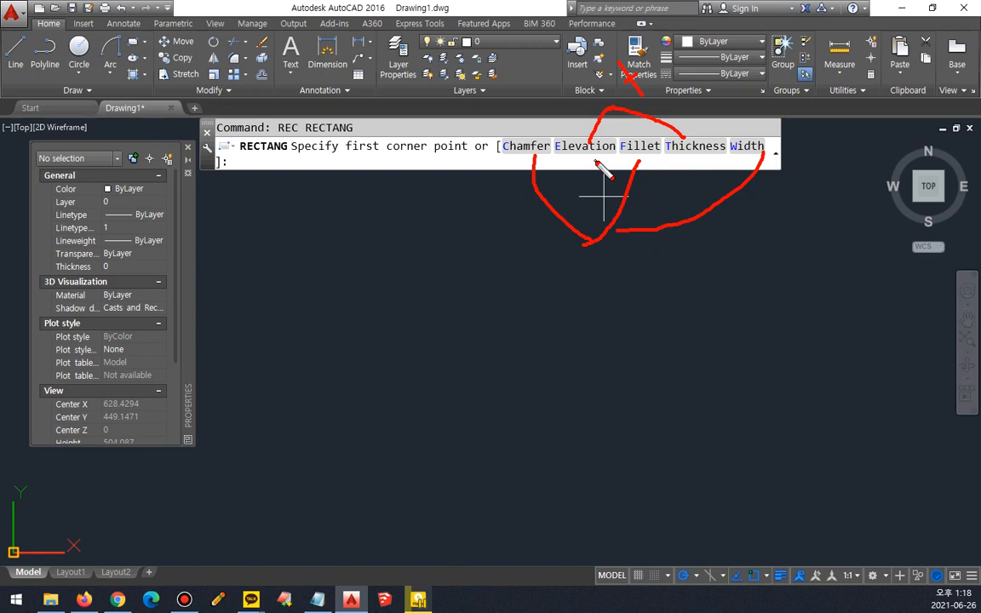
{"action": "key", "text": "Escape"}
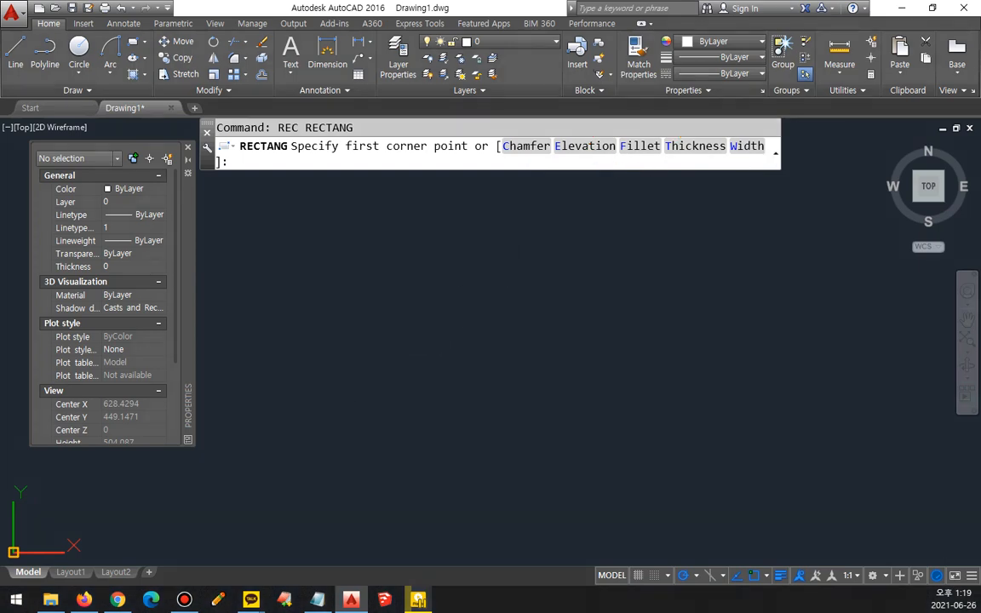
Step: Draw a rectangle with its thickness set to 100 in the emptied drawing
{"action": "middle_click_drag", "start_coordinate": [352, 376], "coordinate": [471, 302], "text": "shift"}
{"action": "middle_click_drag", "start_coordinate": [303, 346], "coordinate": [580, 263]}
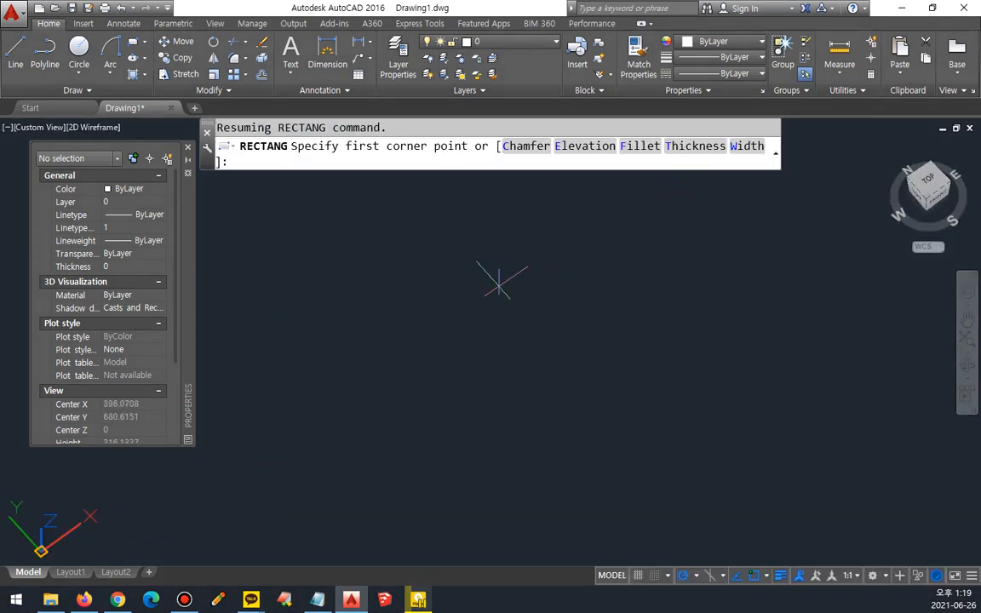
{"action": "left_click", "coordinate": [697, 148]}
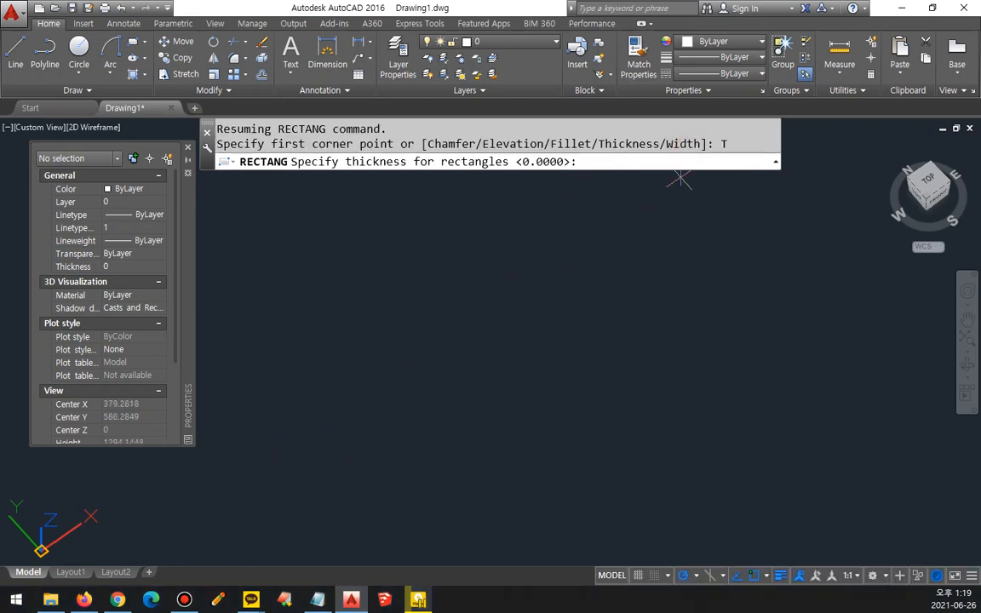
{"action": "type", "text": "100"}
{"action": "key", "text": "Return"}
{"action": "left_click", "coordinate": [355, 388]}
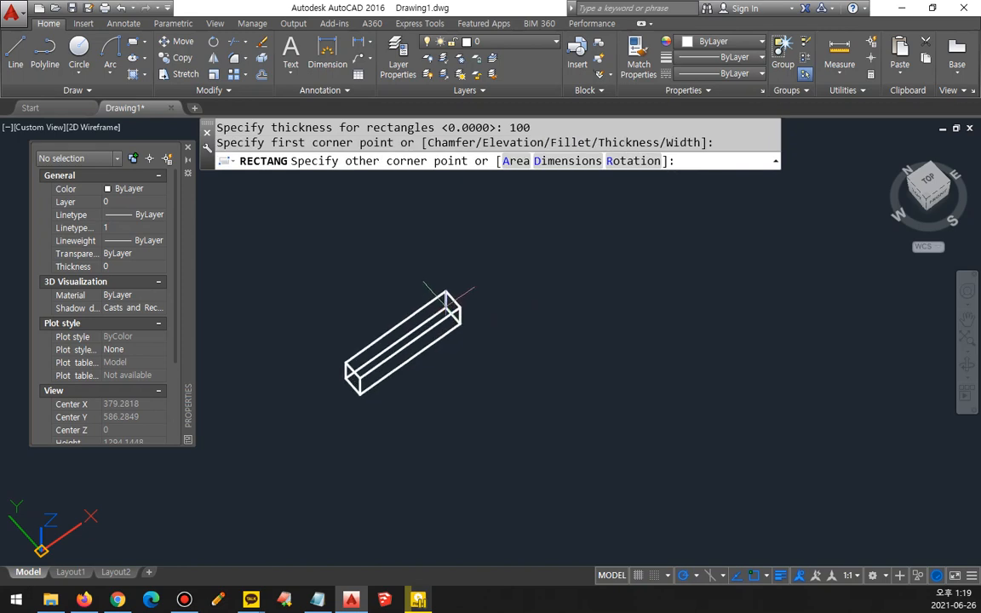
{"action": "left_click", "coordinate": [444, 238]}
Step: Reset the rectangle thickness to 0 and draw a flat rectangle beside the thick one
{"action": "scroll", "coordinate": [376, 372], "scroll_direction": "up", "scroll_amount": 4}
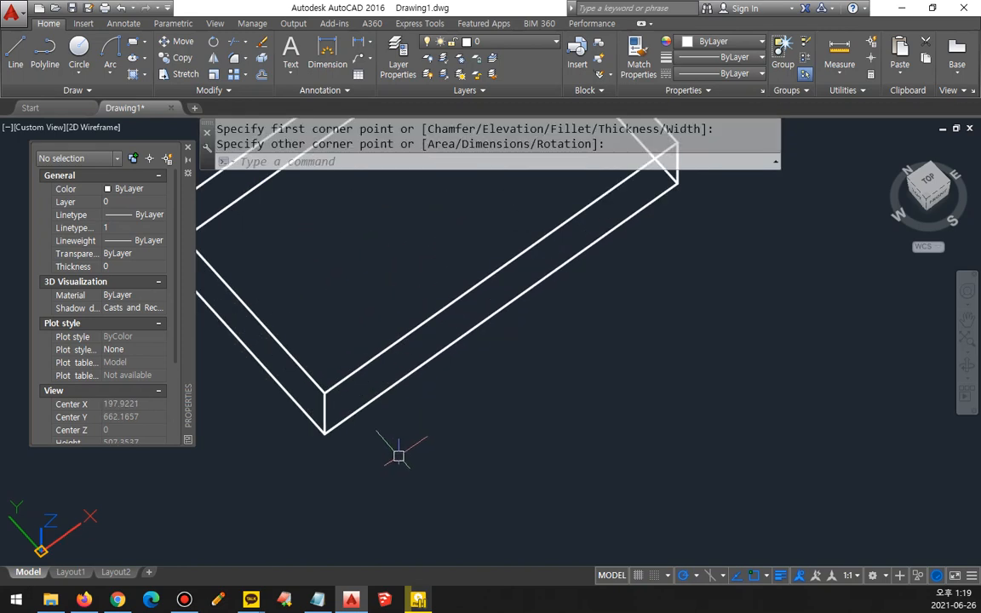
{"action": "middle_click_drag", "start_coordinate": [398, 456], "coordinate": [404, 367], "text": "shift"}
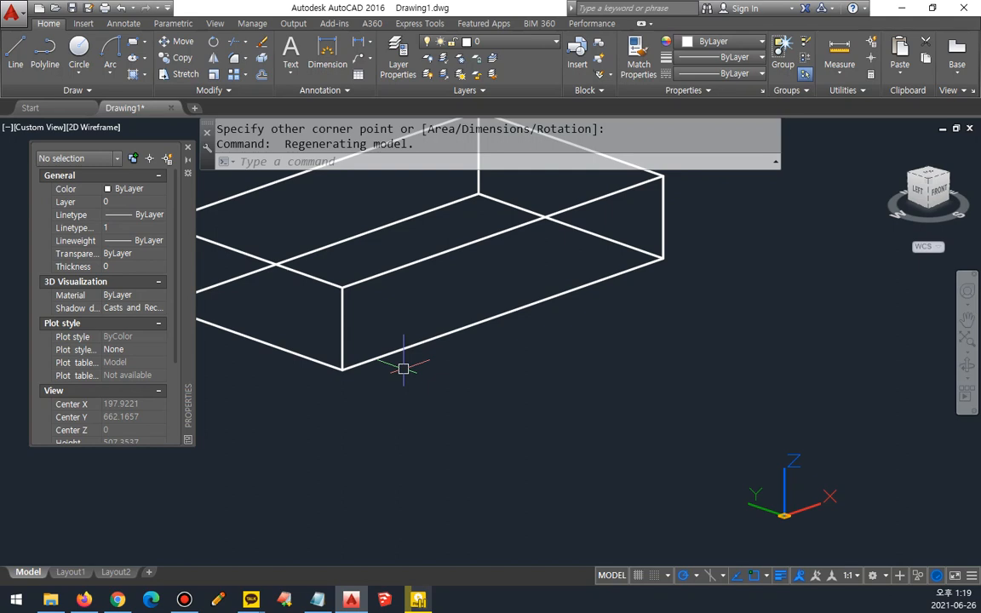
{"action": "scroll", "coordinate": [171, 358], "scroll_direction": "down", "scroll_amount": 3}
{"action": "scroll", "coordinate": [514, 375], "scroll_direction": "down", "scroll_amount": 4}
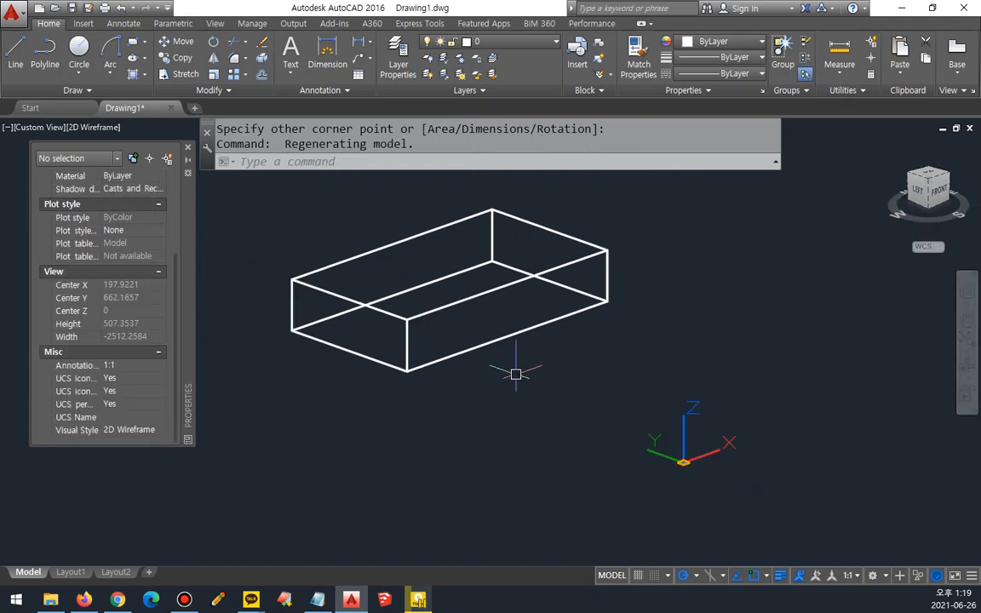
{"action": "type", "text": "rec"}
{"action": "key", "text": "Return"}
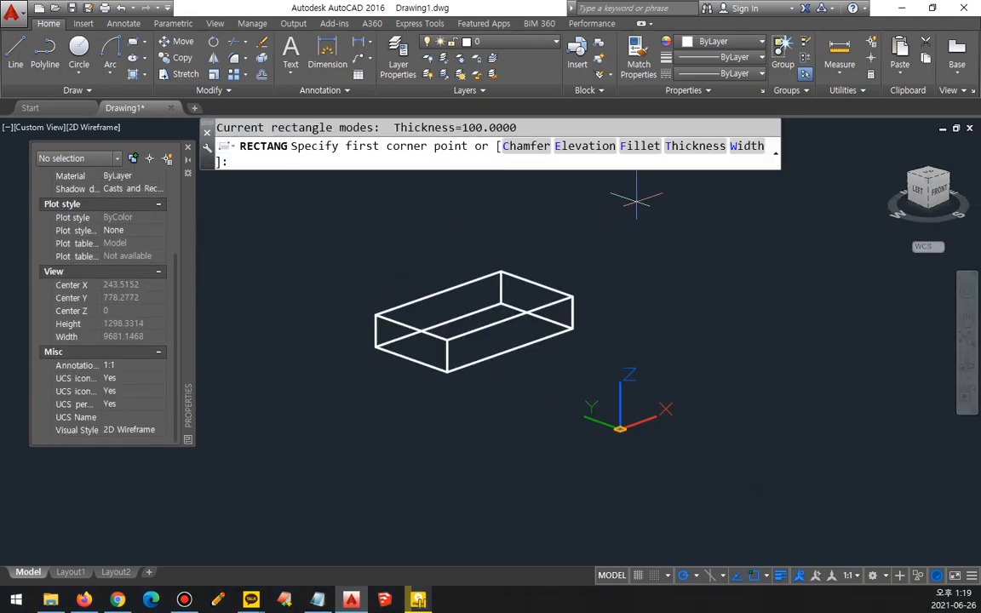
{"action": "left_click", "coordinate": [696, 149]}
{"action": "type", "text": "0"}
{"action": "key", "text": "Return"}
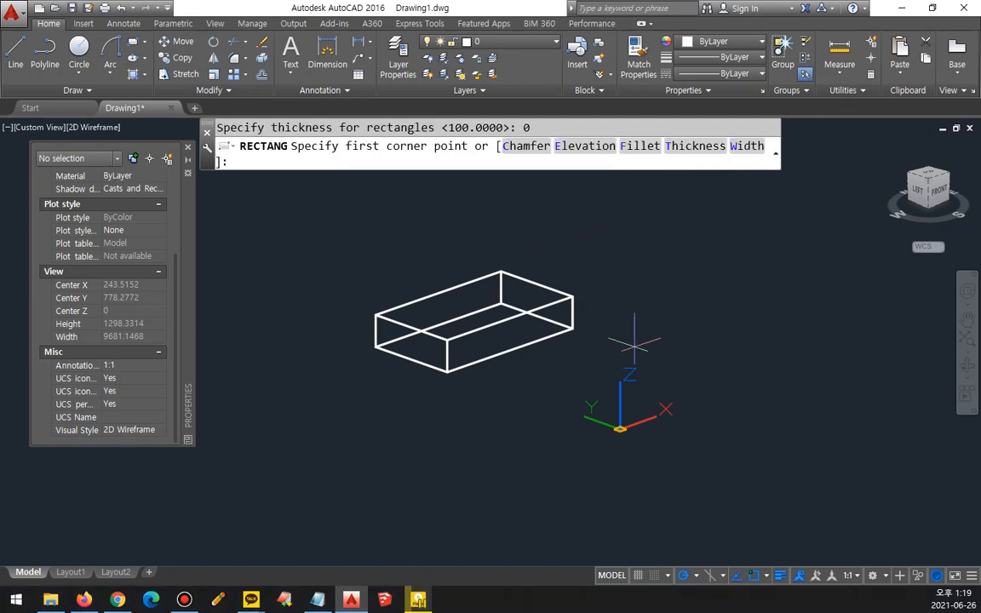
{"action": "left_click", "coordinate": [619, 368]}
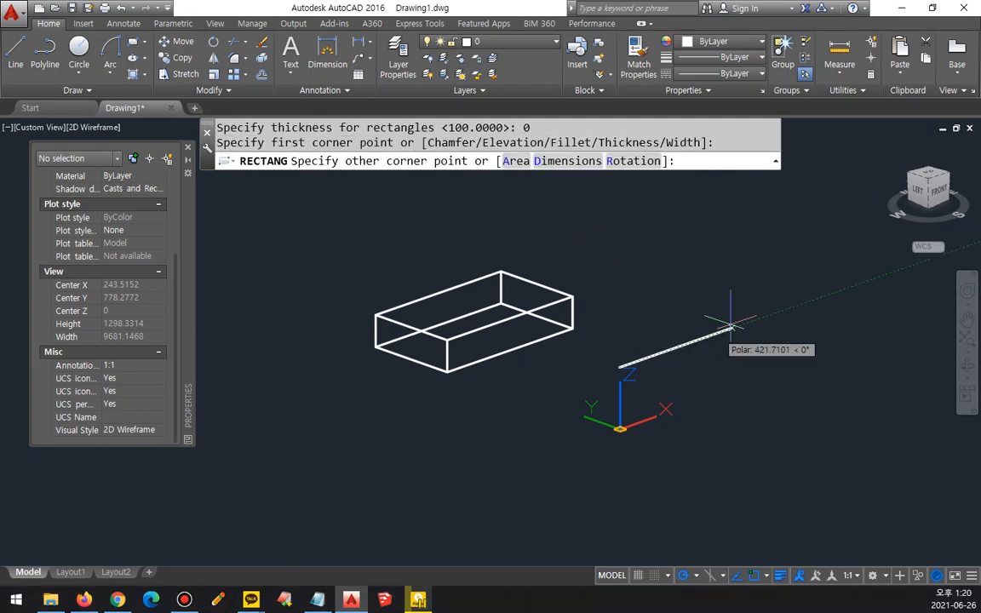
{"action": "left_click", "coordinate": [641, 313]}
Step: Use SHADEMODE to try the Realistic visual style and settle on Shaded with Edges
{"action": "middle_click_drag", "start_coordinate": [574, 272], "coordinate": [643, 442]}
{"action": "mouse_move", "coordinate": [638, 438]}
{"action": "left_mouse_down"}
{"action": "mouse_move", "coordinate": [725, 283]}
{"action": "mouse_move", "coordinate": [674, 450]}
{"action": "mouse_move", "coordinate": [545, 421]}
{"action": "mouse_move", "coordinate": [648, 344]}
{"action": "mouse_move", "coordinate": [501, 437]}
{"action": "left_mouse_up"}
{"action": "key", "text": "Escape"}
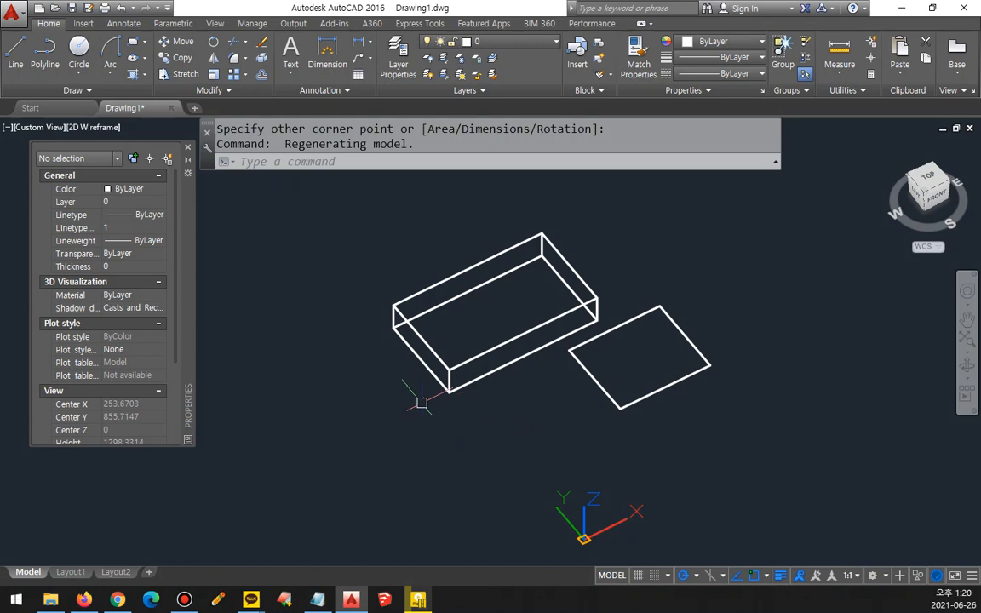
{"action": "type", "text": "sha"}
{"action": "key", "text": "Return"}
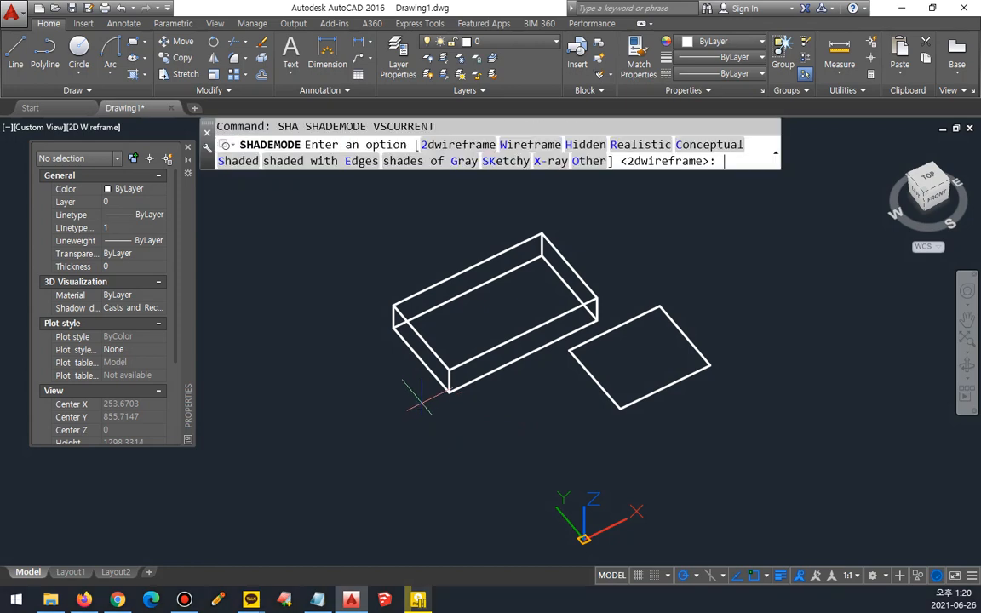
{"action": "left_click", "coordinate": [615, 144]}
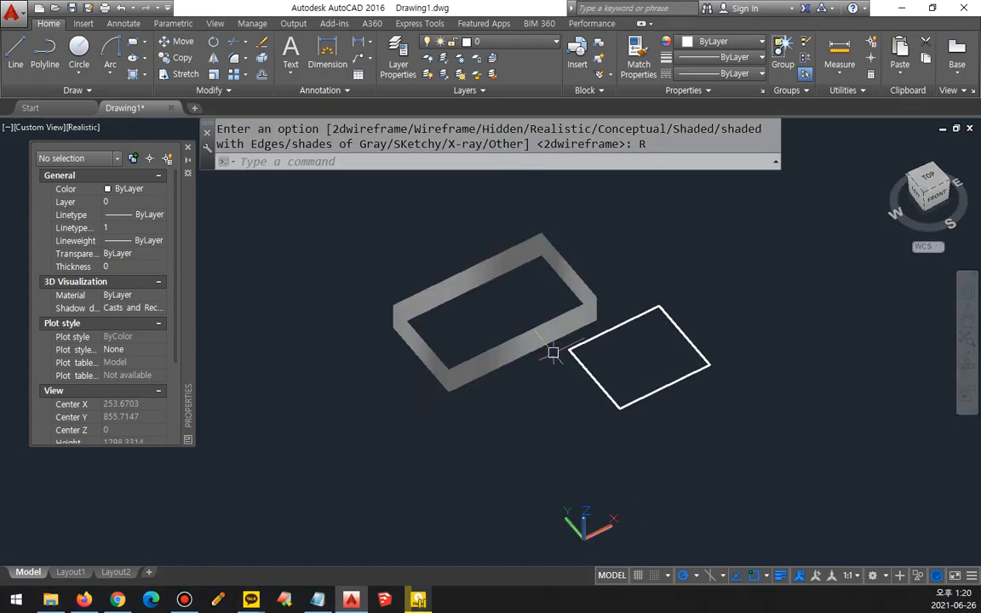
{"action": "key", "text": "Return"}
{"action": "left_click", "coordinate": [289, 147]}
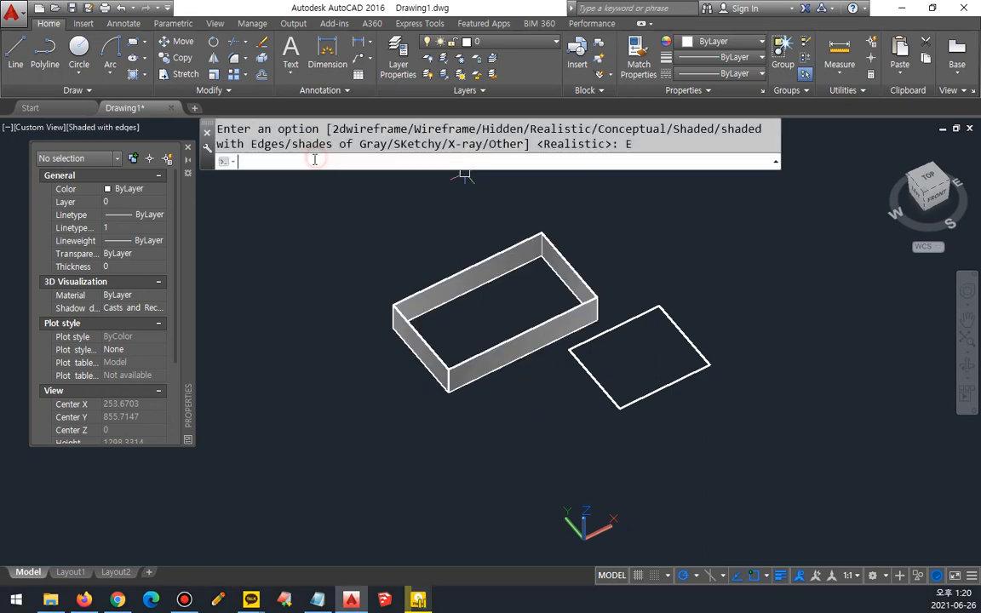
{"action": "middle_click_drag", "start_coordinate": [481, 412], "coordinate": [486, 376], "text": "shift"}
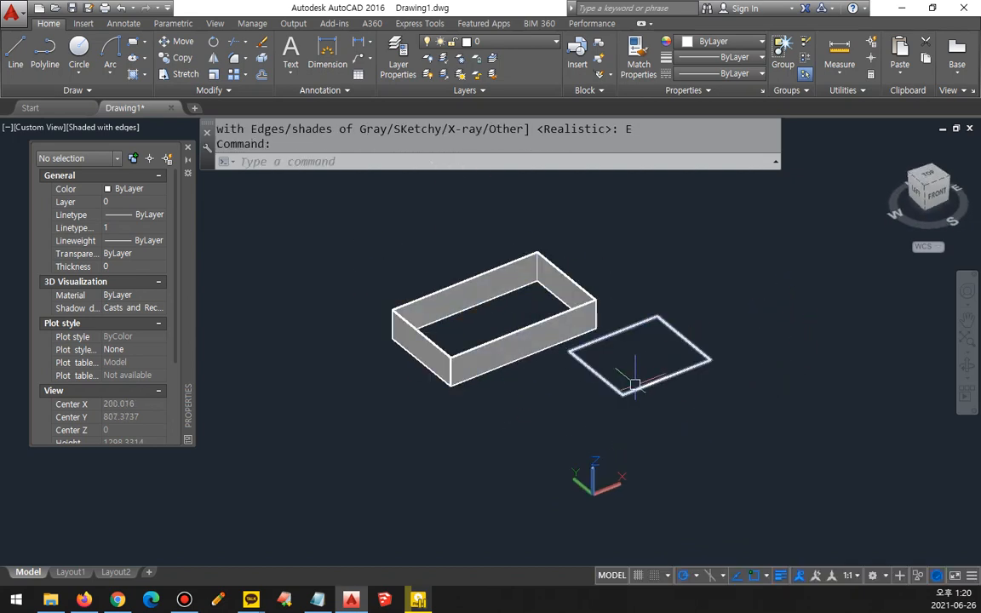
Step: Draw another flat rectangle at elevation 100 on the opposite side of the thick one
{"action": "type", "text": "rec"}
{"action": "key", "text": "Return"}
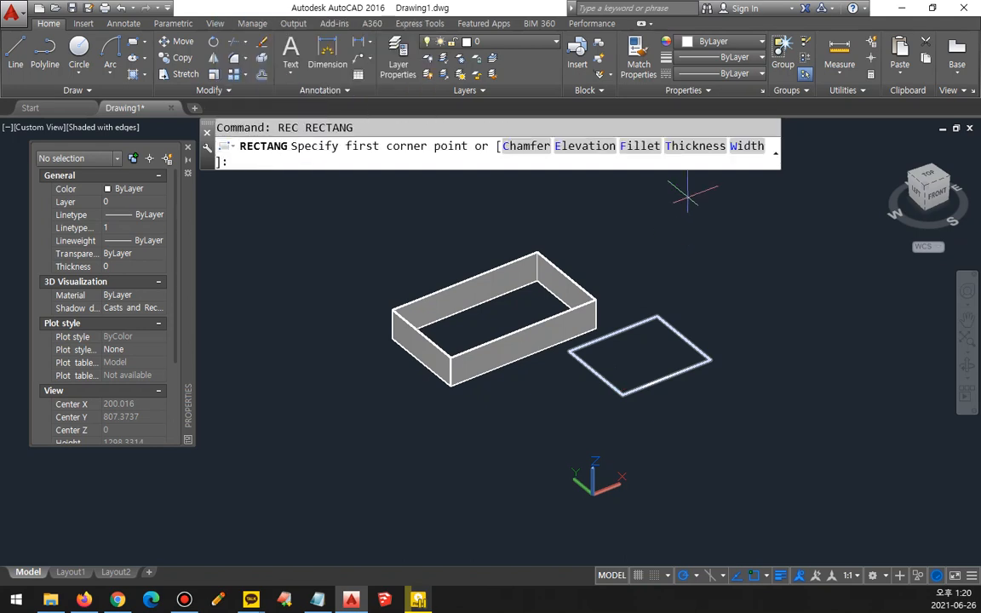
{"action": "left_click", "coordinate": [584, 146]}
{"action": "type", "text": "100"}
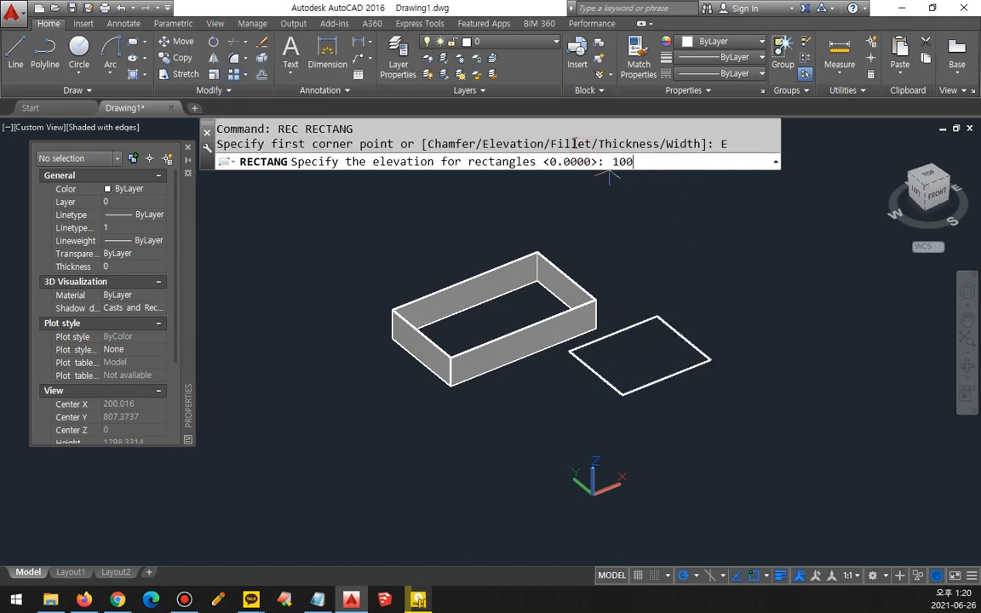
{"action": "key", "text": "Return"}
{"action": "left_click", "coordinate": [345, 263]}
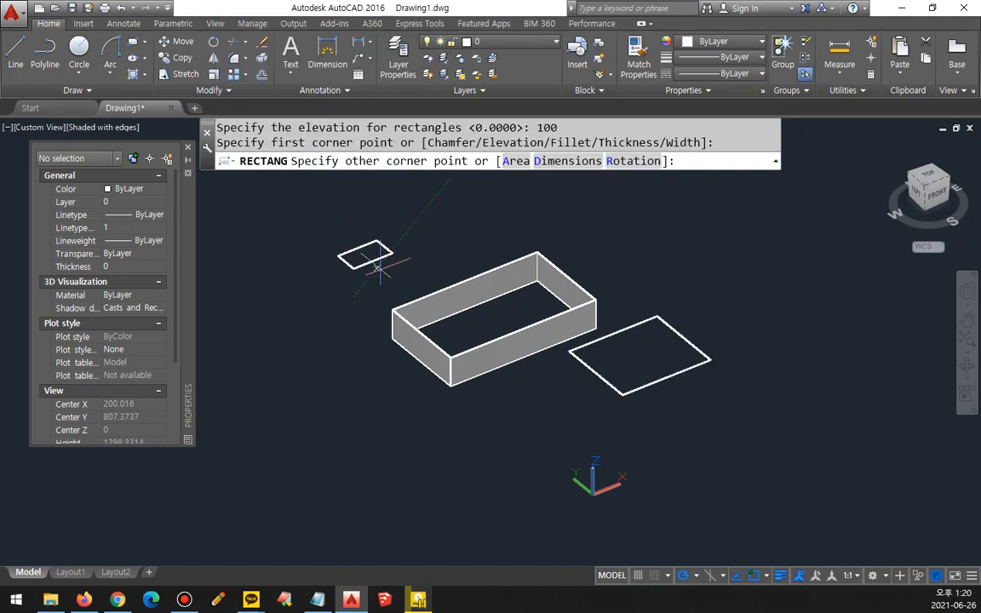
{"action": "left_click", "coordinate": [387, 170]}
Step: Restart RECTANG and set both its elevation and thickness options to 0
{"action": "middle_click_drag", "start_coordinate": [409, 394], "coordinate": [487, 325], "text": "shift"}
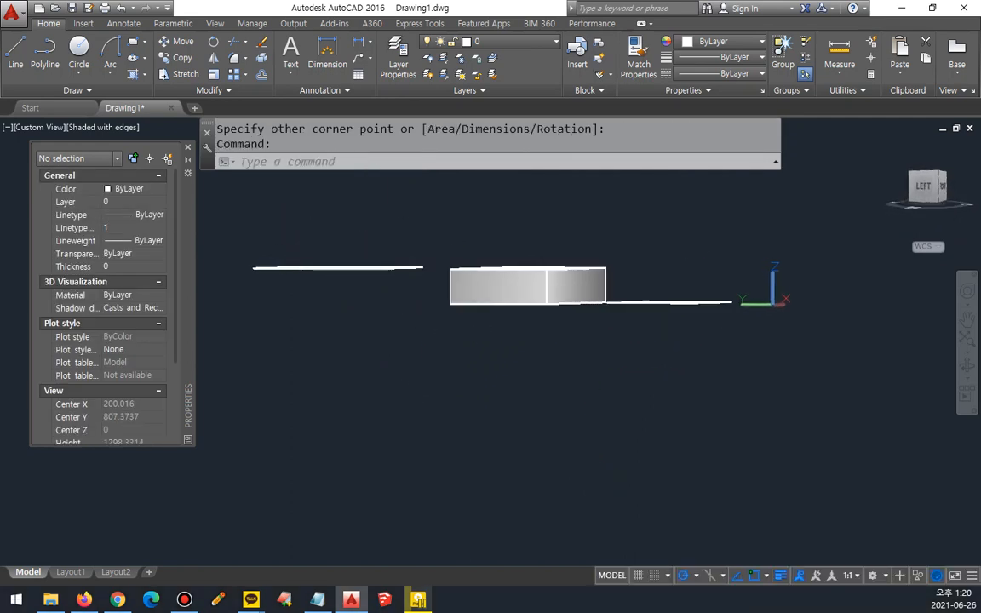
{"action": "left_click_drag", "start_coordinate": [776, 298], "coordinate": [315, 303]}
{"action": "left_click_drag", "start_coordinate": [541, 264], "coordinate": [366, 264]}
{"action": "key", "text": "Escape"}
{"action": "middle_click_drag", "start_coordinate": [621, 247], "coordinate": [582, 317], "text": "shift"}
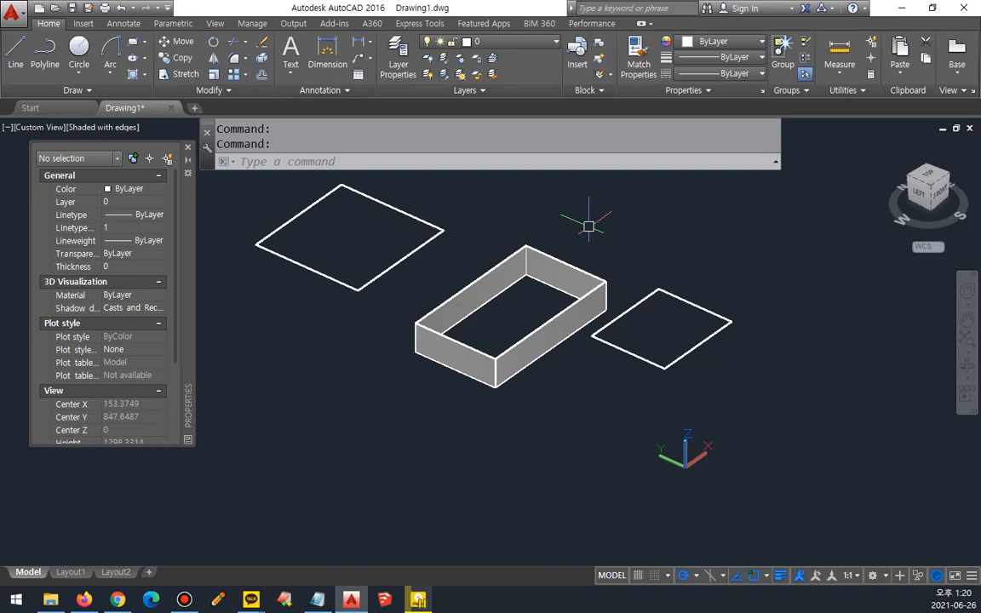
{"action": "type", "text": "rec"}
{"action": "key", "text": "Return"}
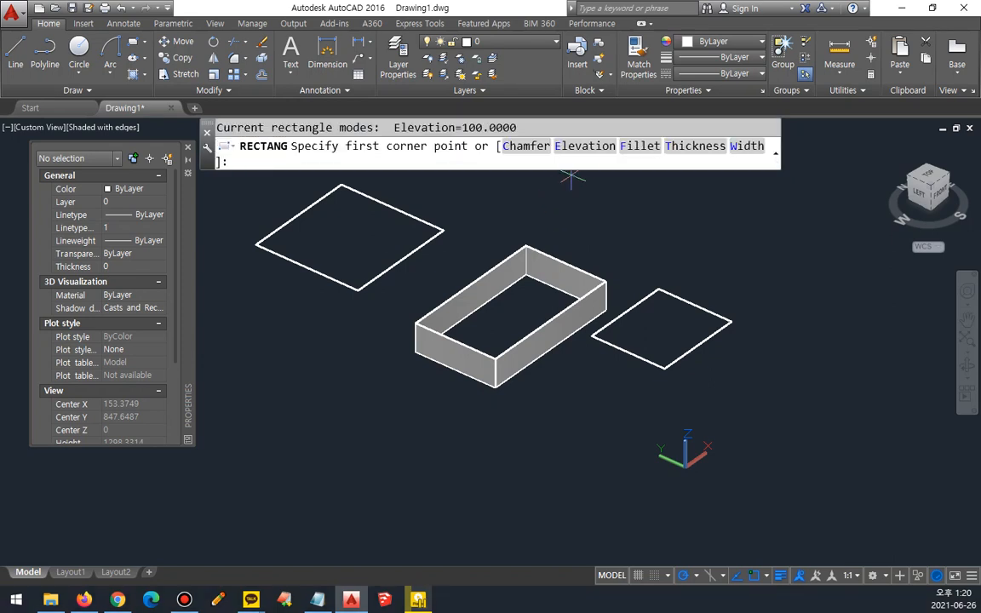
{"action": "left_click", "coordinate": [581, 146]}
{"action": "type", "text": "0"}
{"action": "key", "text": "Return"}
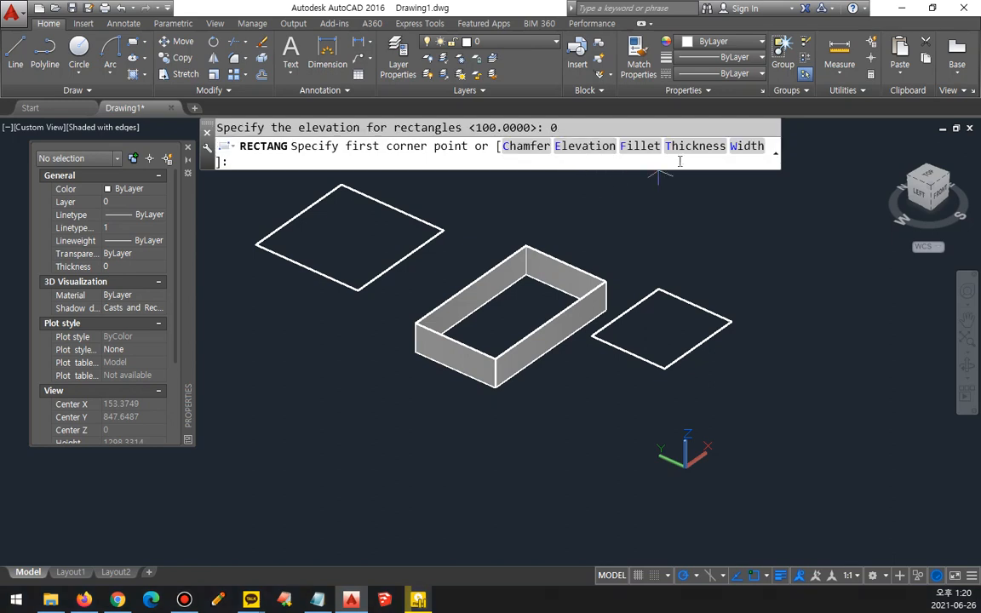
{"action": "left_click", "coordinate": [686, 146]}
{"action": "type", "text": "0"}
{"action": "key", "text": "Return"}
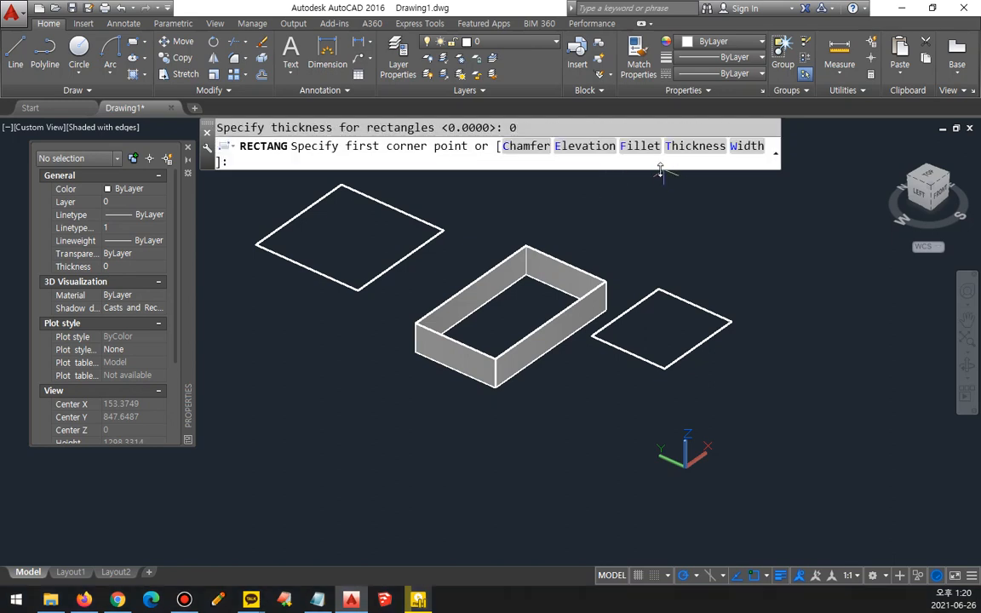
{"action": "mouse_move", "coordinate": [762, 158]}
{"action": "left_mouse_down"}
{"action": "mouse_move", "coordinate": [728, 158]}
{"action": "mouse_move", "coordinate": [788, 146]}
{"action": "mouse_move", "coordinate": [767, 168]}
{"action": "left_mouse_up"}
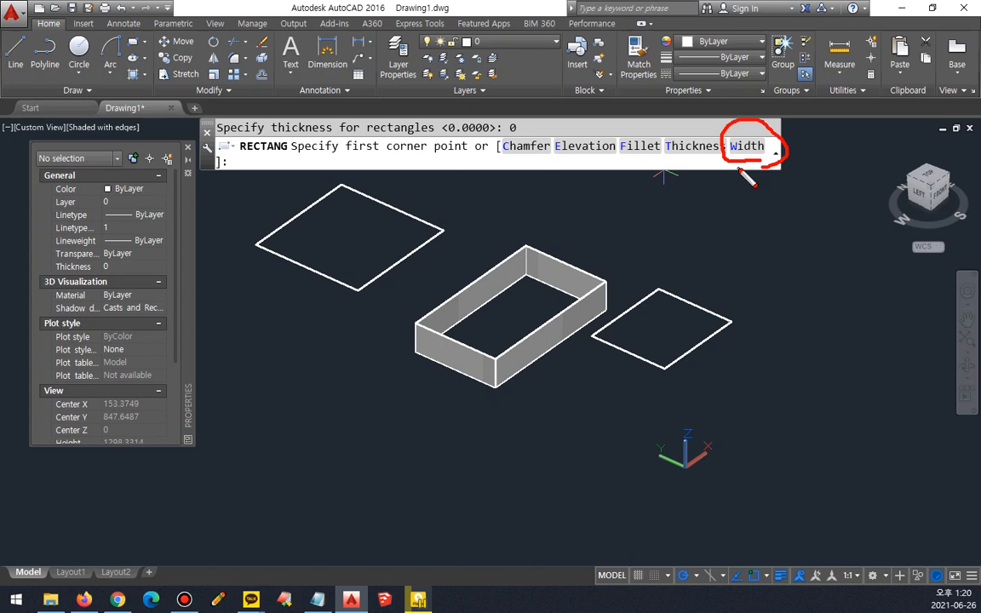
Step: Set the rectangle line width to 20 and draw a large rectangle beside the existing three
{"action": "left_click", "coordinate": [745, 145]}
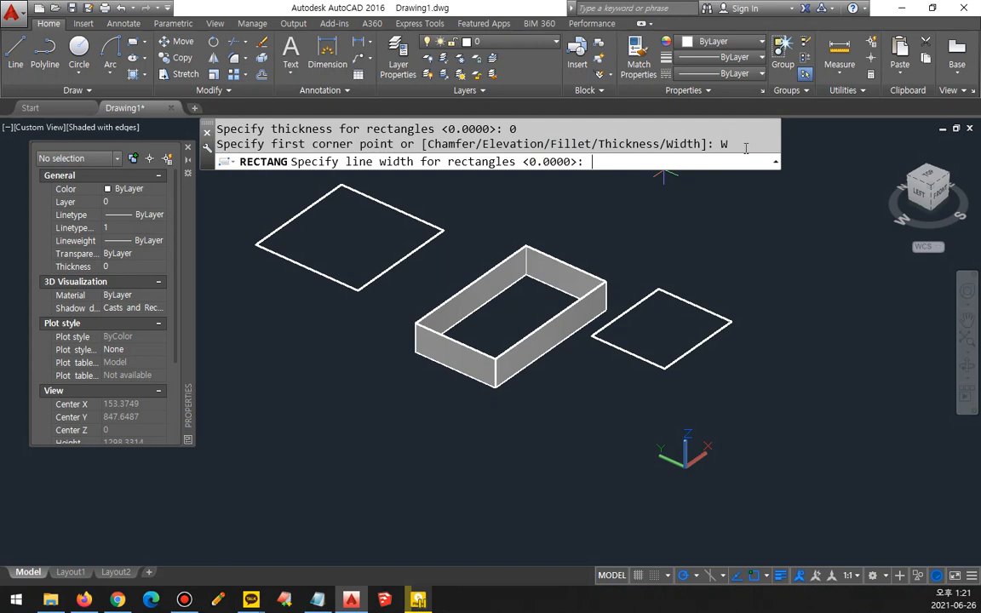
{"action": "type", "text": "20"}
{"action": "key", "text": "Return"}
{"action": "scroll", "coordinate": [584, 333], "scroll_direction": "down", "scroll_amount": 4}
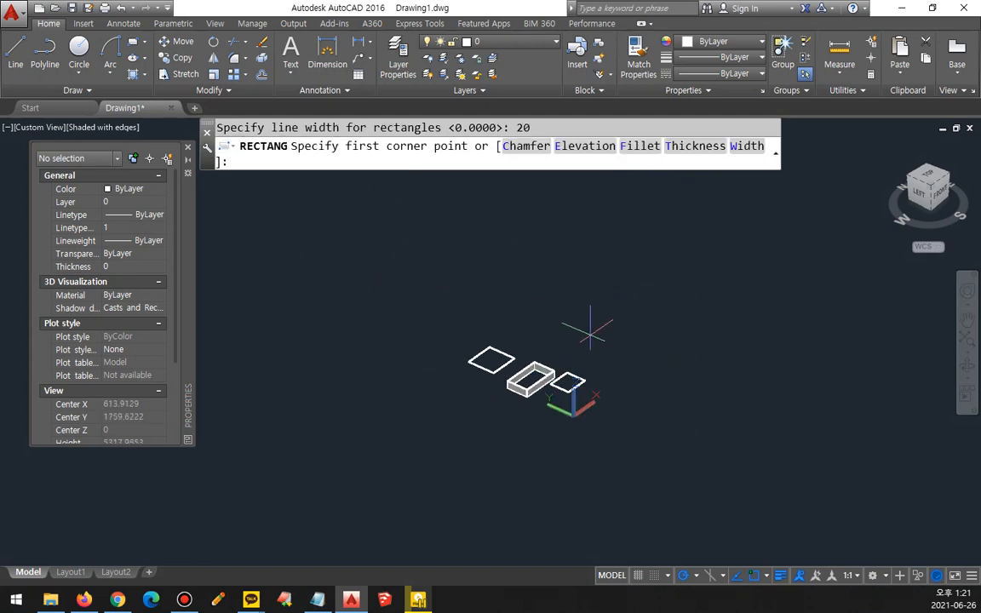
{"action": "mouse_move", "coordinate": [585, 332]}
{"action": "middle_mouse_down"}
{"action": "mouse_move", "coordinate": [526, 369]}
{"action": "mouse_move", "coordinate": [543, 403]}
{"action": "mouse_move", "coordinate": [536, 427]}
{"action": "middle_mouse_up"}
{"action": "left_click", "coordinate": [529, 415]}
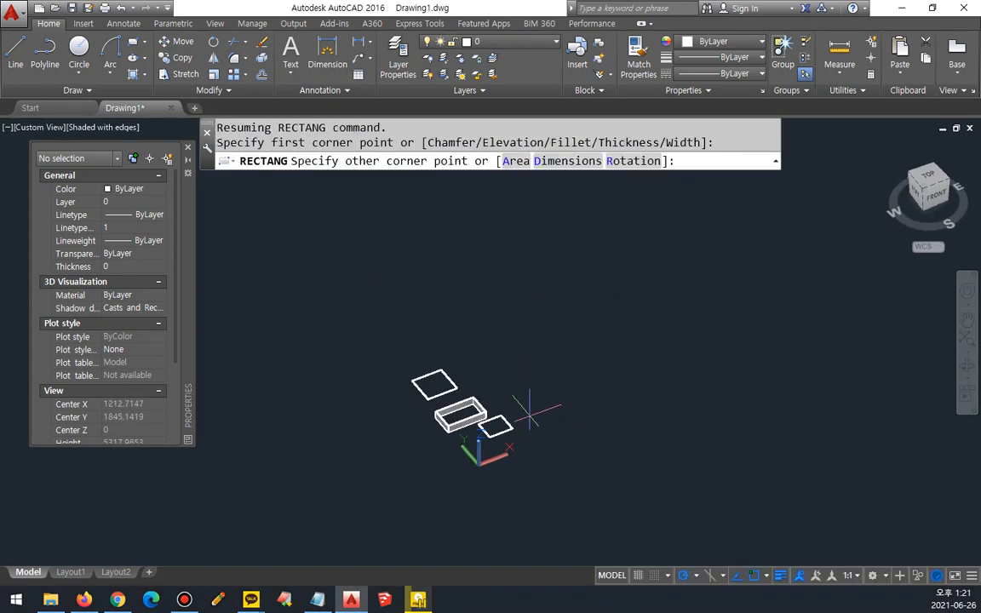
{"action": "left_click", "coordinate": [563, 329]}
{"action": "scroll", "coordinate": [530, 390], "scroll_direction": "up", "scroll_amount": 4}
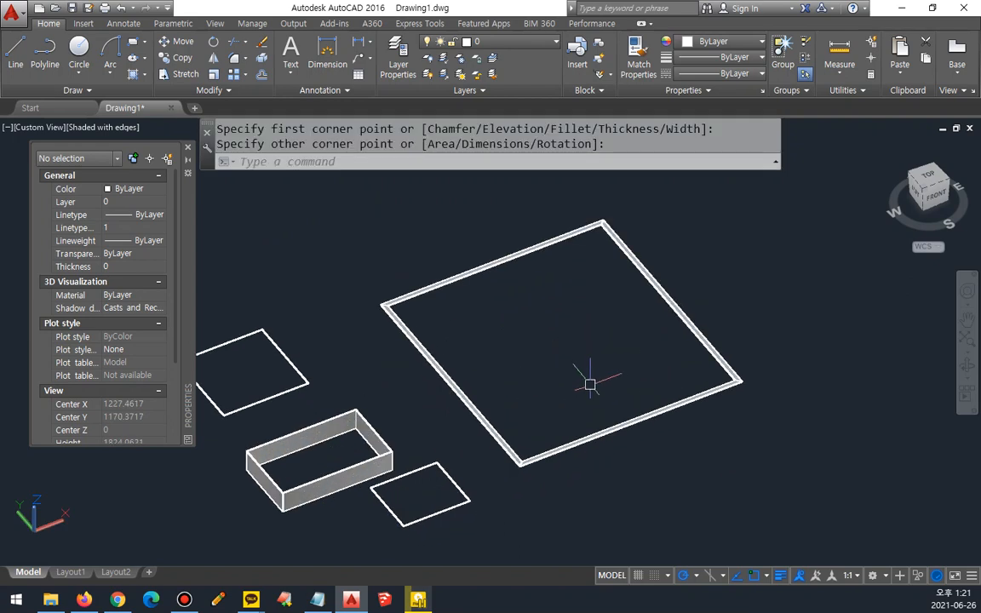
Step: Select the large wide-lined rectangle and set its global width to 0
{"action": "left_click", "coordinate": [517, 279]}
{"action": "left_click", "coordinate": [467, 233]}
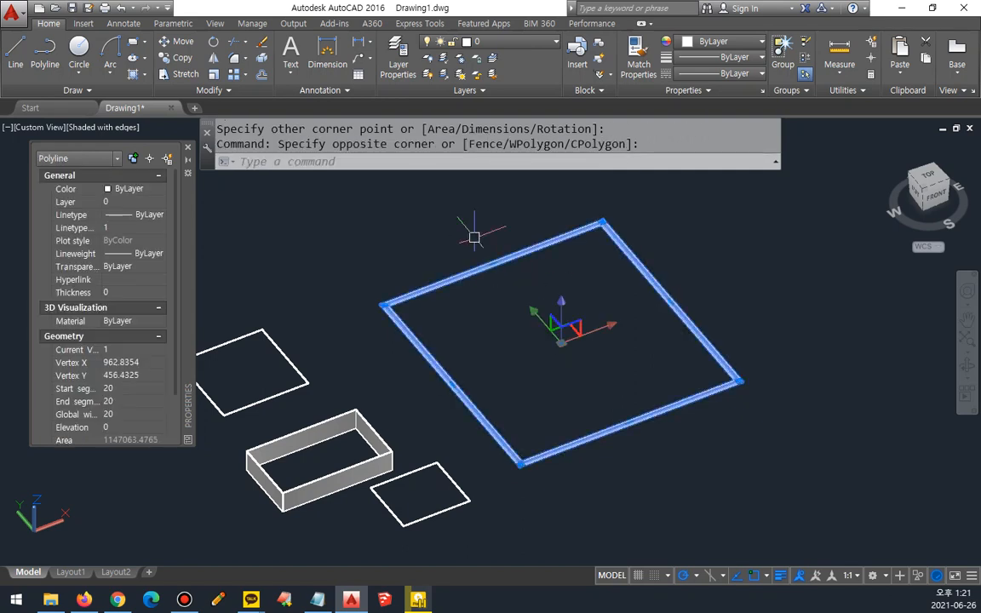
{"action": "left_click", "coordinate": [133, 413]}
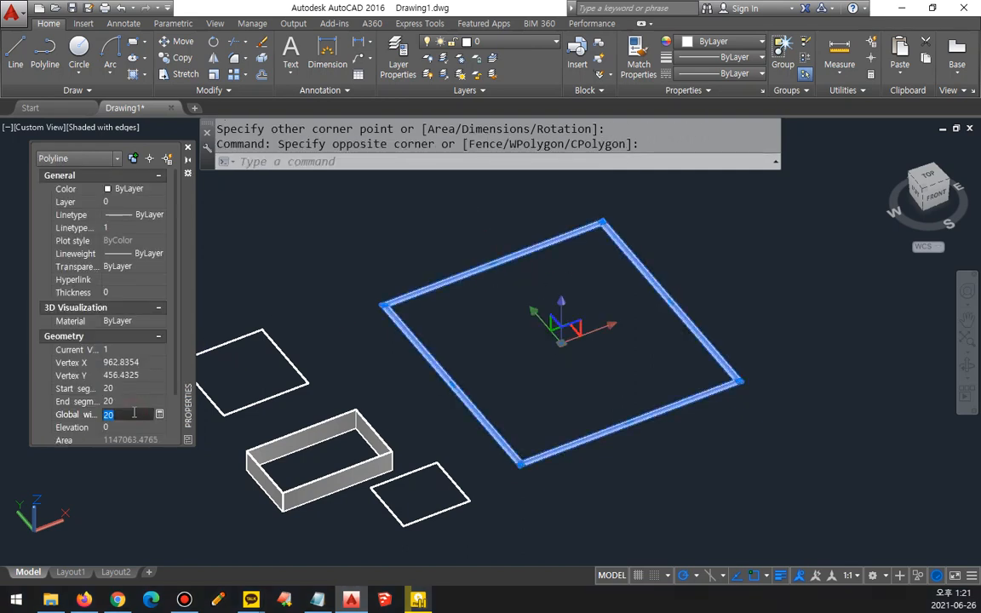
{"action": "type", "text": "0"}
{"action": "key", "text": "Tab"}
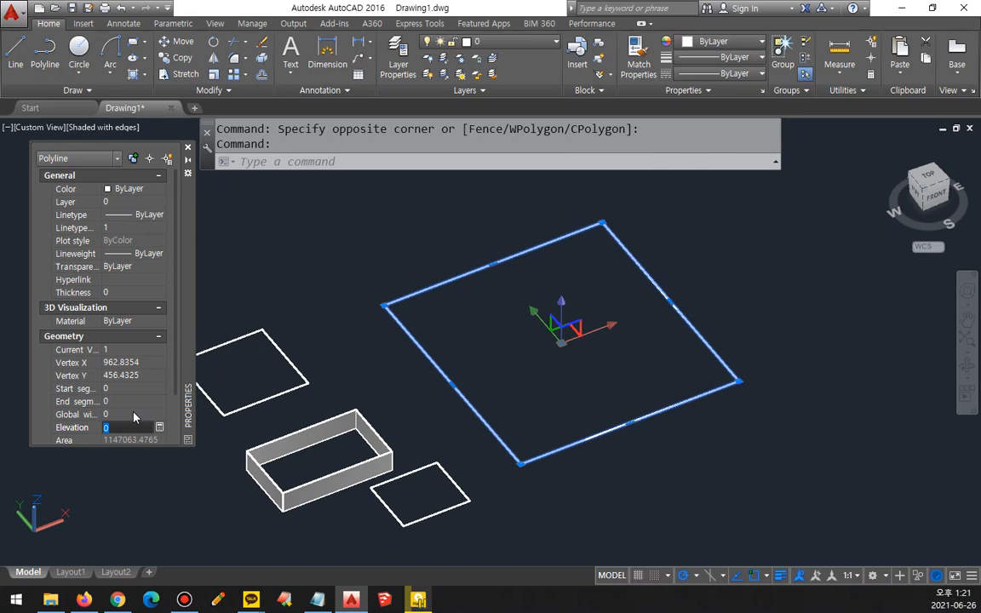
{"action": "type", "text": "rec"}
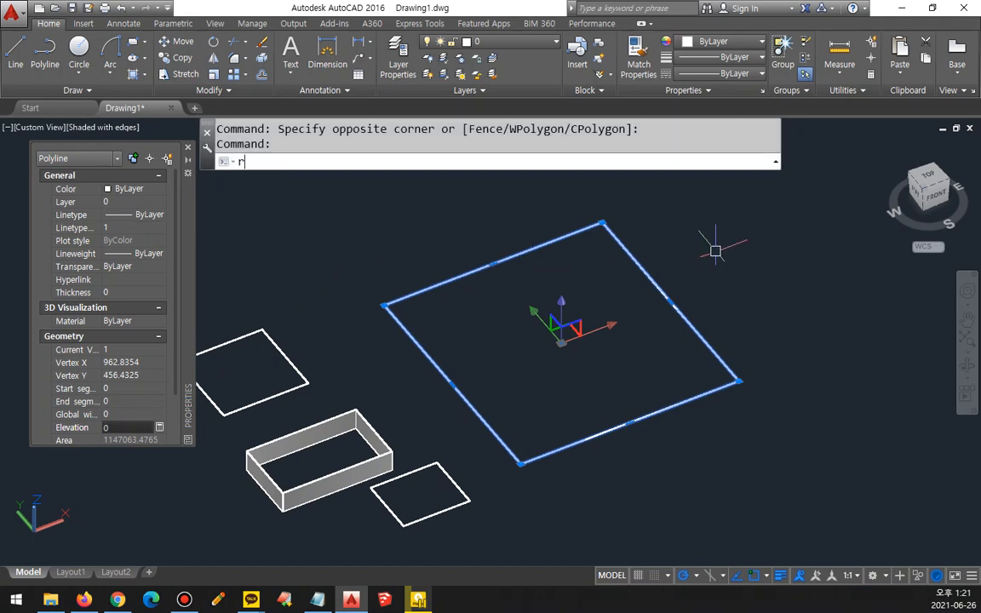
{"action": "key", "text": "space"}
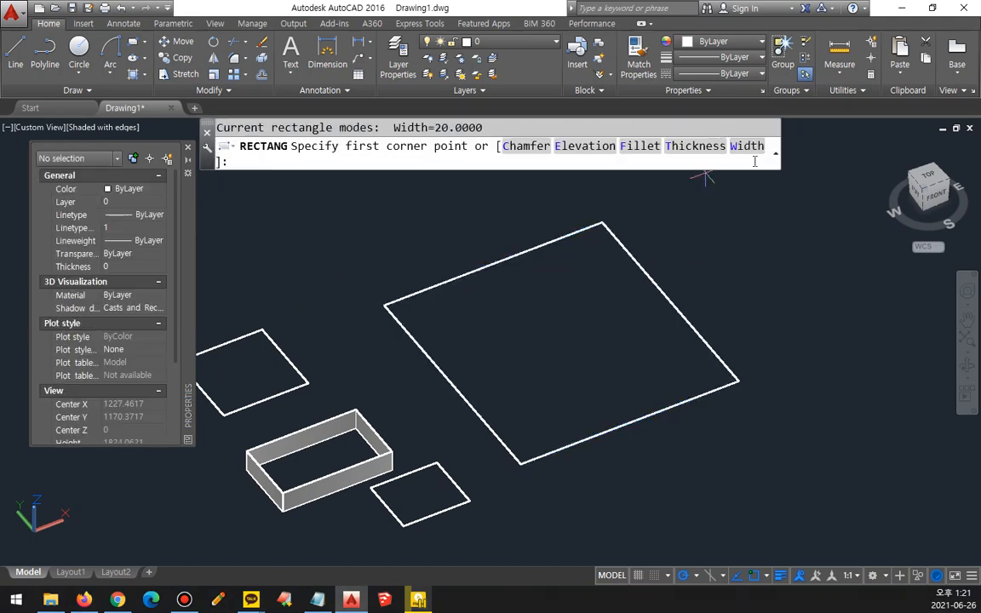
{"action": "left_click_drag", "start_coordinate": [552, 291], "coordinate": [513, 299]}
{"action": "mouse_move", "coordinate": [479, 223]}
{"action": "left_mouse_down"}
{"action": "mouse_move", "coordinate": [295, 320]}
{"action": "mouse_move", "coordinate": [209, 346]}
{"action": "mouse_move", "coordinate": [191, 380]}
{"action": "left_mouse_up"}
{"action": "mouse_move", "coordinate": [761, 166]}
{"action": "left_mouse_down"}
{"action": "mouse_move", "coordinate": [752, 162]}
{"action": "mouse_move", "coordinate": [770, 217]}
{"action": "mouse_move", "coordinate": [690, 314]}
{"action": "mouse_move", "coordinate": [702, 327]}
{"action": "left_mouse_up"}
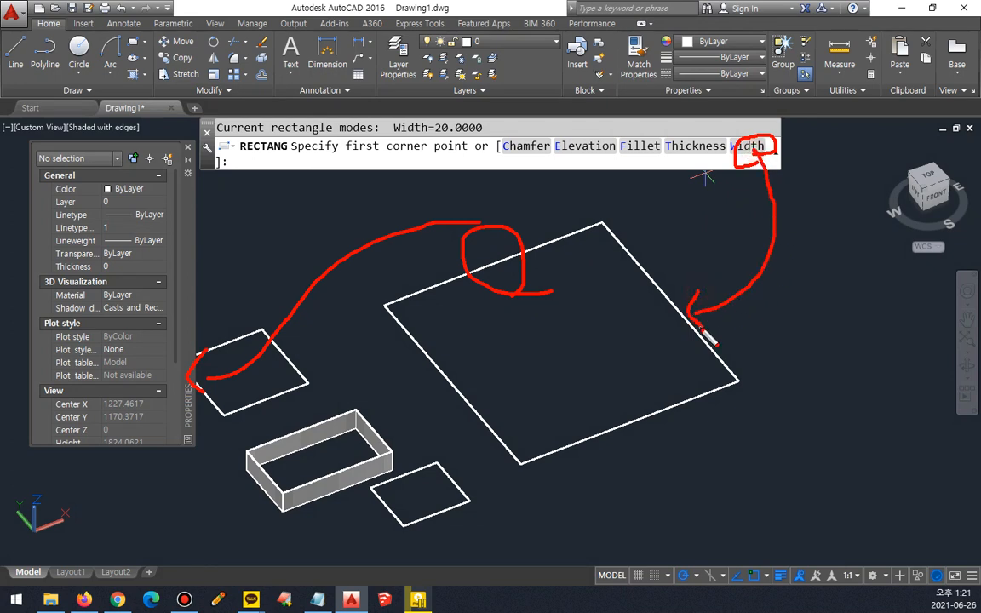
{"action": "key", "text": "Escape"}
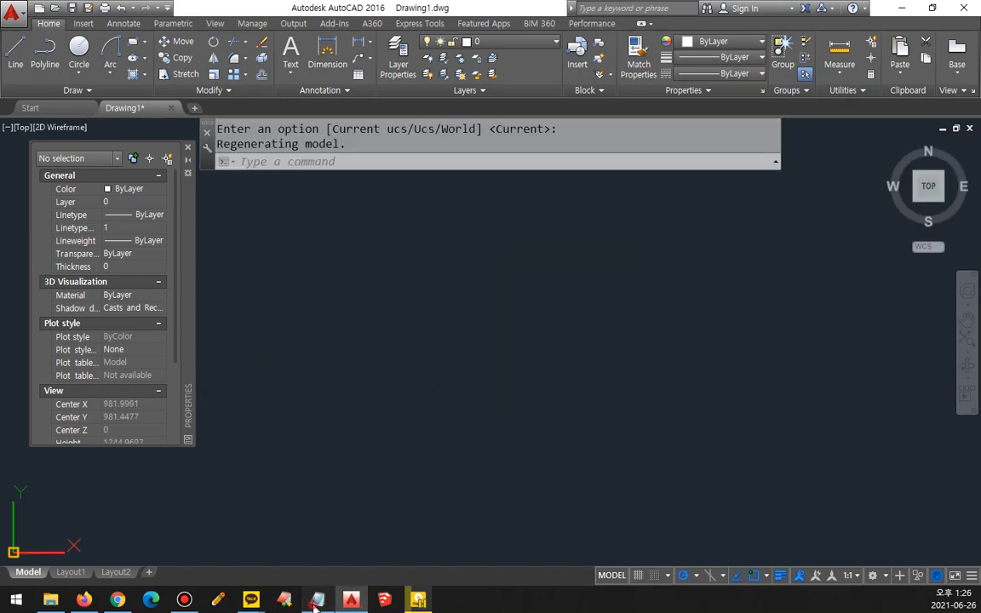
Step: Switch to the Notepad notes and add a line reading "Fillet, CHAmfer" below the RECtang and POLygon line
{"action": "key", "text": "alt+Tab"}
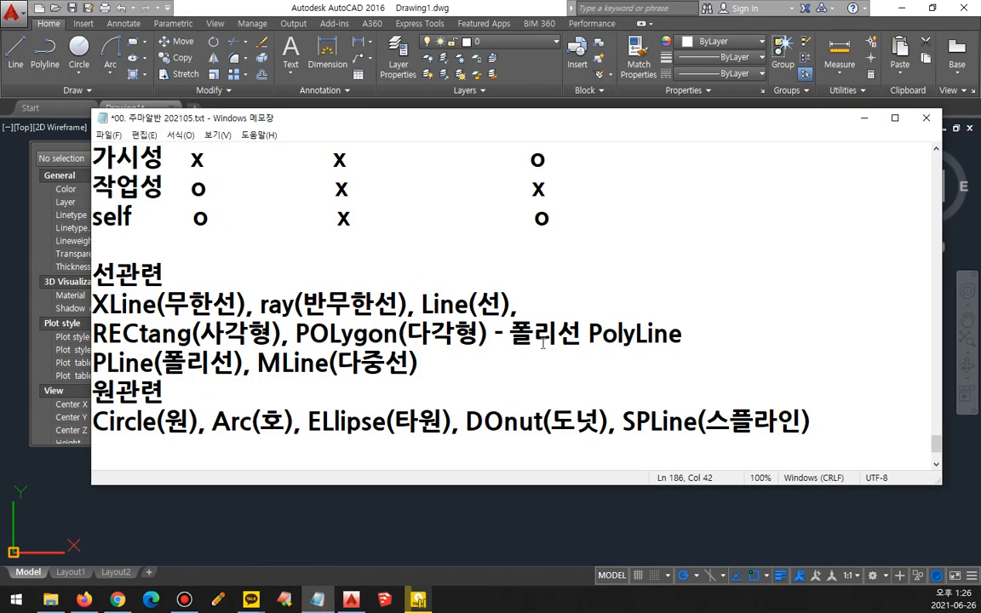
{"action": "key", "text": "Return"}
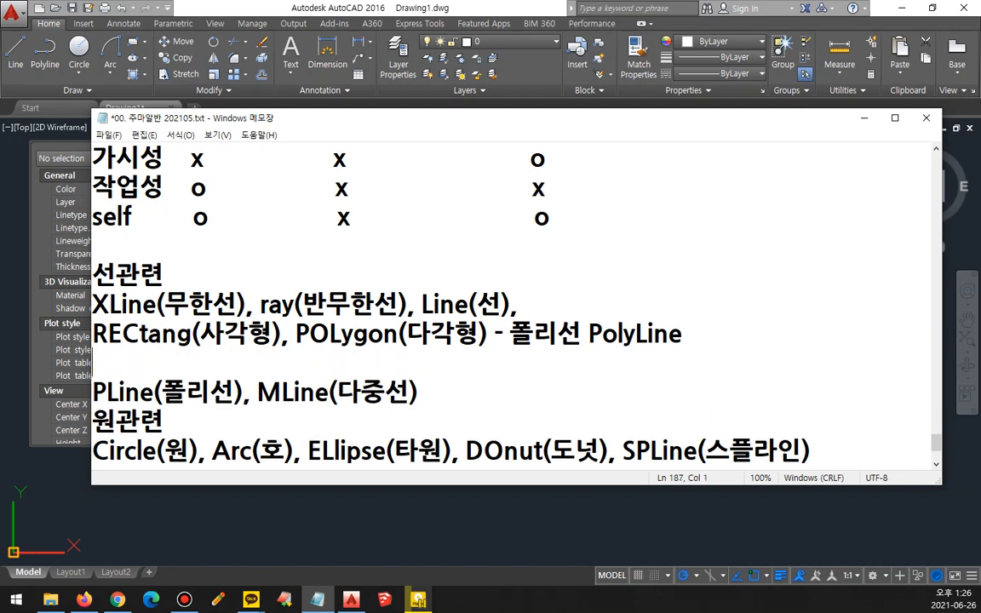
{"action": "type", "text": "Fille"}
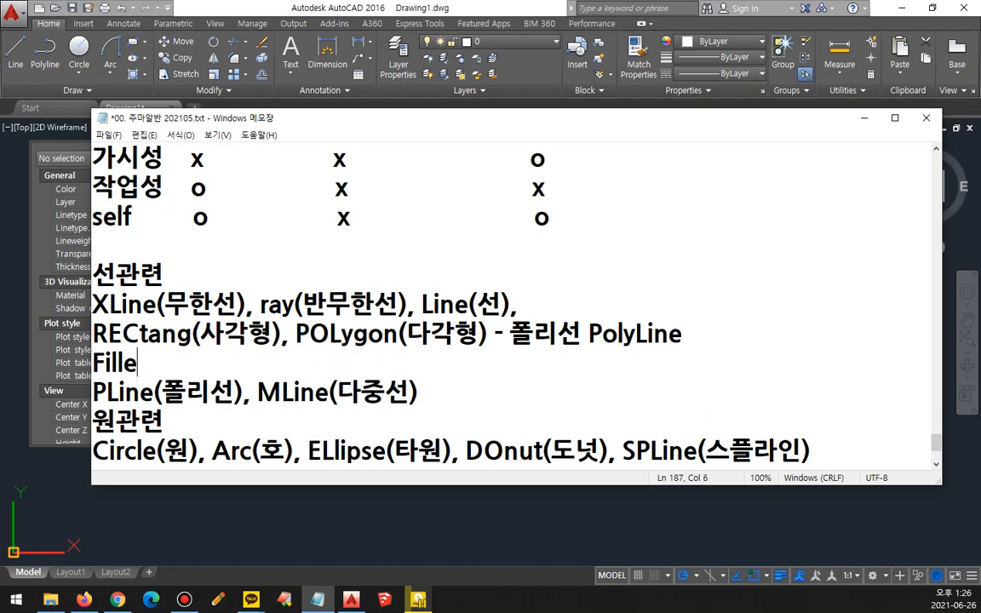
{"action": "type", "text": "t, CHA"}
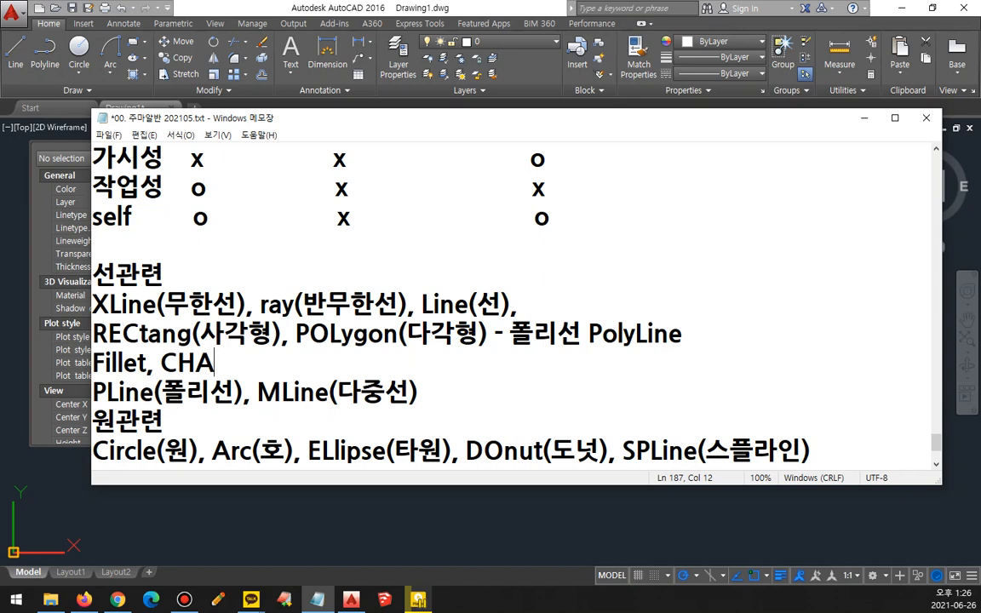
{"action": "type", "text": "mfer"}
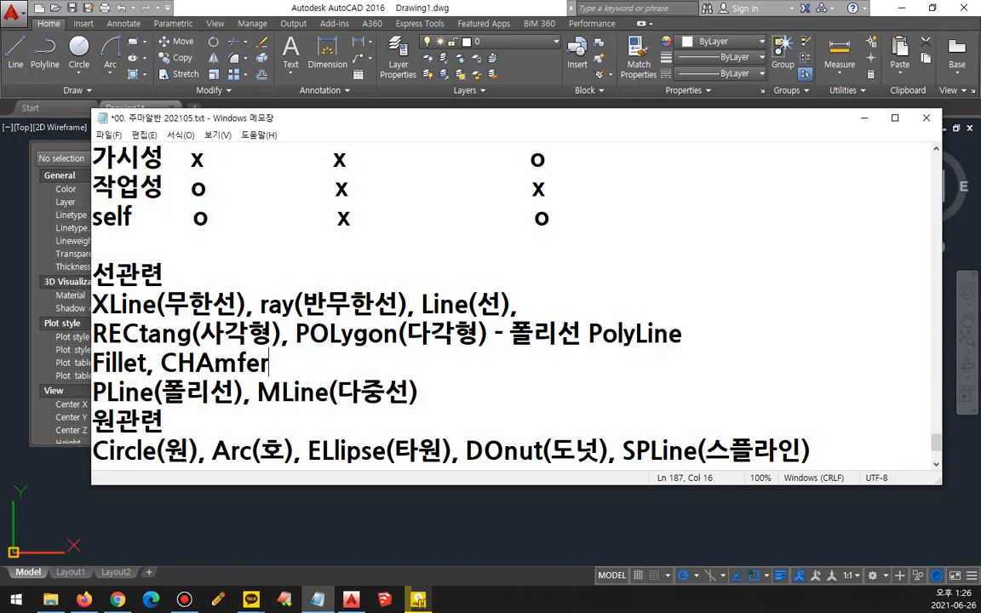
Step: Add the Korean names (모깍기) after Fillet and (모따기) after CHAmfer
{"action": "key", "text": "Left"}
{"action": "key", "text": "Left"}
{"action": "key", "text": "Left"}
{"action": "key", "text": "Left"}
{"action": "key", "text": "Left"}
{"action": "key", "text": "Left"}
{"action": "key", "text": "Left"}
{"action": "key", "text": "Left"}
{"action": "type", "text": "(모깍기"}
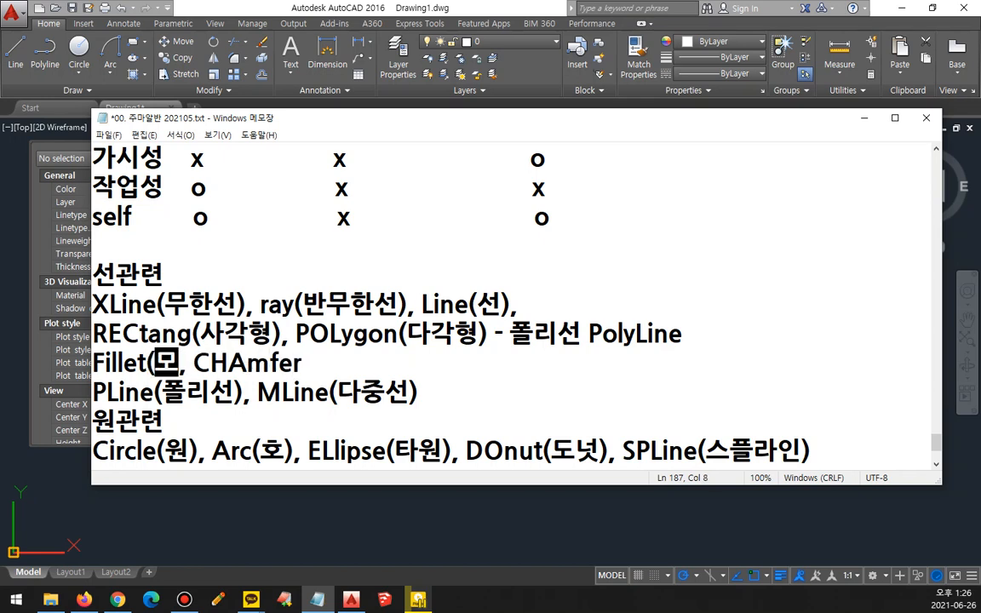
{"action": "type", "text": ")"}
{"action": "key", "text": "End"}
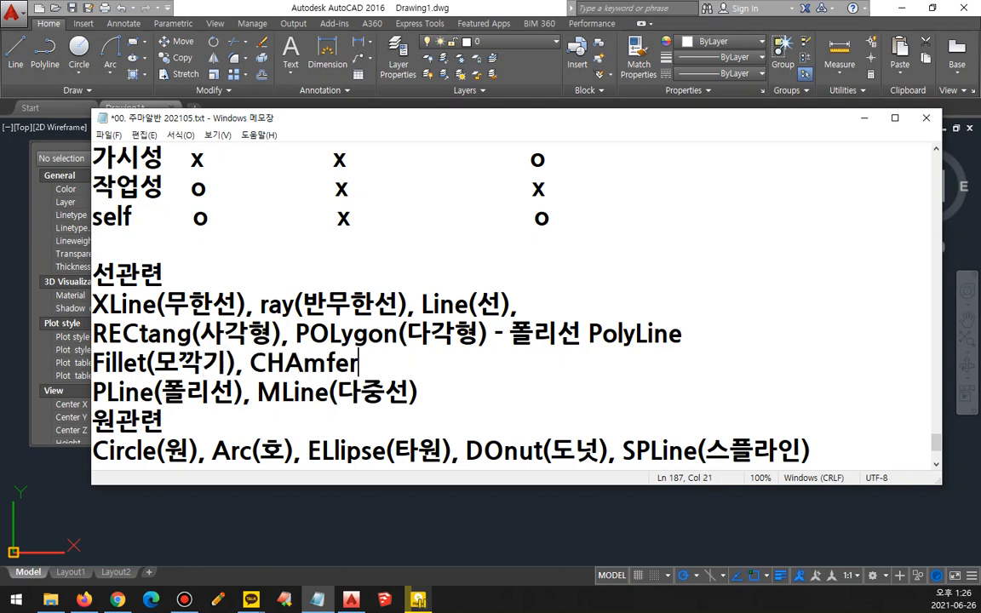
{"action": "type", "text": "(ㅁ"}
{"action": "type", "text": "기)"}
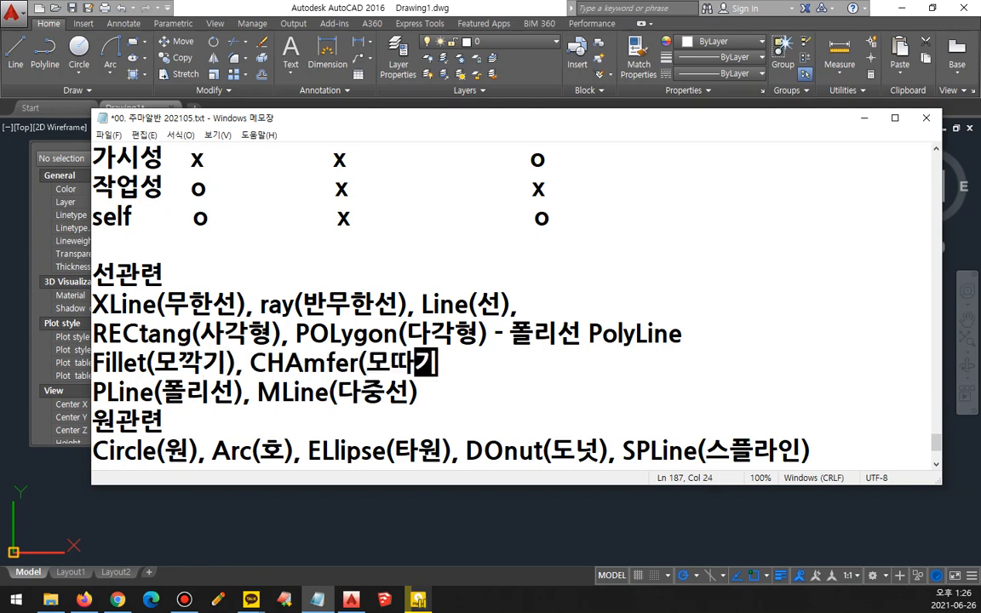
Step: Surround the Fillet and CHAmfer entry with blank lines and move CHAmfer(모따기) onto its own line
{"action": "key", "text": "Return"}
{"action": "key", "text": "Return"}
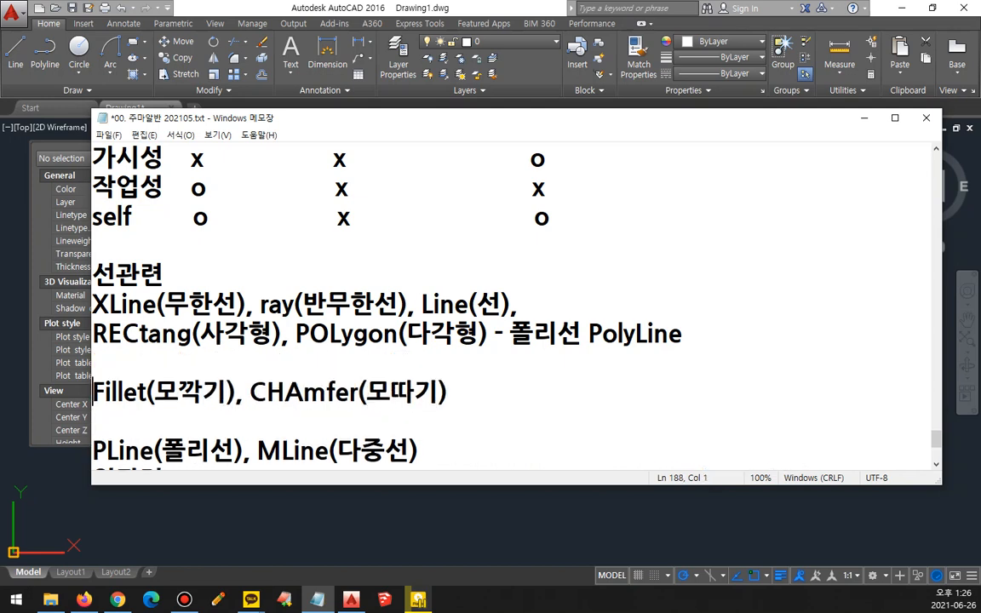
{"action": "scroll", "coordinate": [731, 367], "scroll_direction": "down", "scroll_amount": 1}
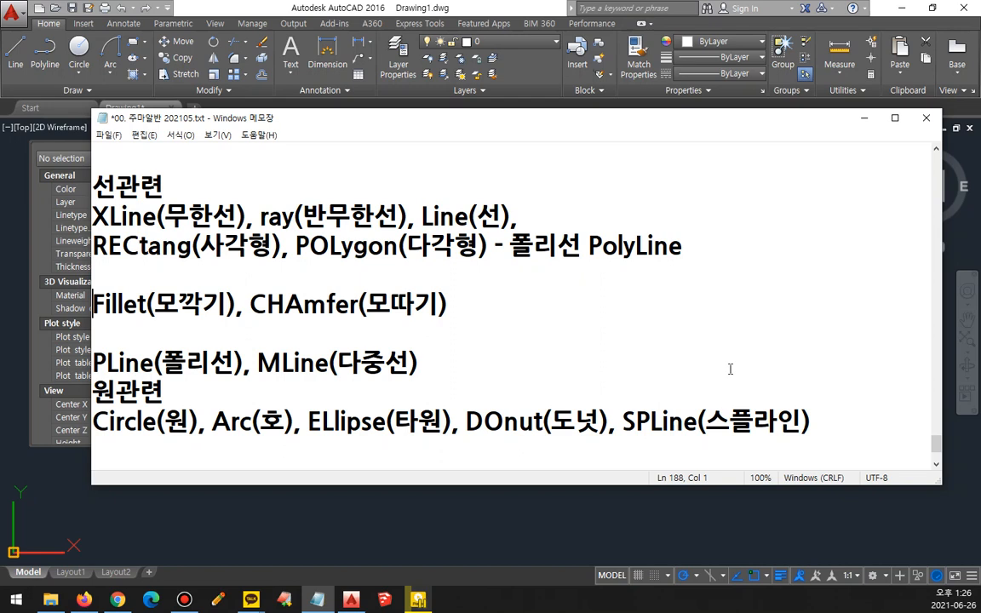
{"action": "key", "text": "End"}
{"action": "key", "text": "Left"}
{"action": "key", "text": "Left"}
{"action": "key", "text": "Left"}
{"action": "key", "text": "Left"}
{"action": "key", "text": "Left"}
{"action": "key", "text": "Left"}
{"action": "key", "text": "Left"}
{"action": "key", "text": "Left"}
{"action": "key", "text": "Left"}
{"action": "key", "text": "Left"}
{"action": "key", "text": "Left"}
{"action": "key", "text": "Left"}
{"action": "key", "text": "Return"}
{"action": "key", "text": "End"}
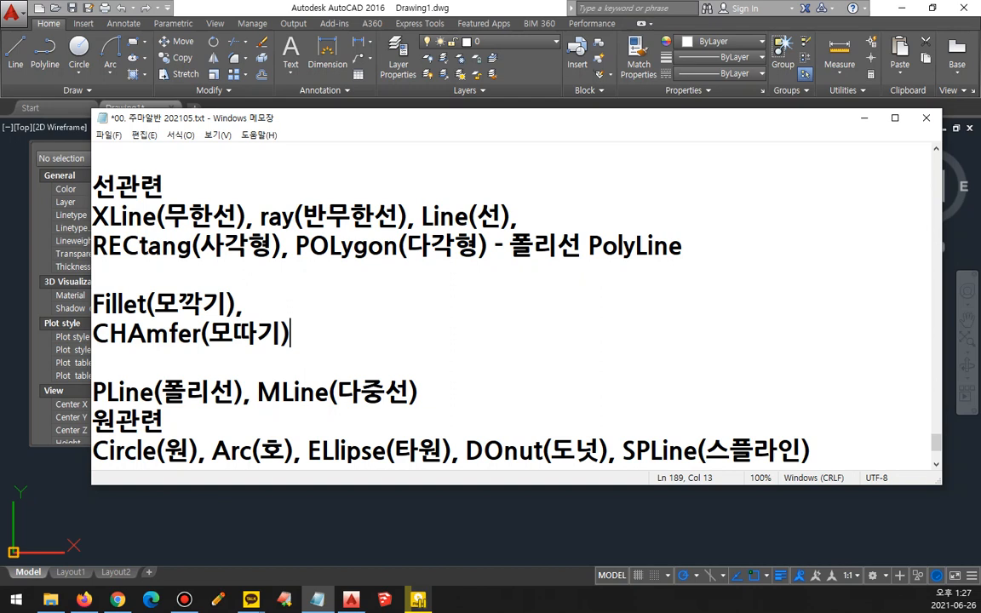
Step: Begin a description at the end of the Fillet line with "- 모서리"
{"action": "key", "text": "Up"}
{"action": "key", "text": "Left"}
{"action": "key", "text": "Left"}
{"action": "key", "text": "End"}
{"action": "type", "text": "- "}
{"action": "type", "text": "aht"}
{"action": "key", "text": "BackSpace"}
{"action": "key", "text": "BackSpace"}
{"action": "key", "text": "BackSpace"}
{"action": "key", "text": "Hangul"}
{"action": "type", "text": "모"}
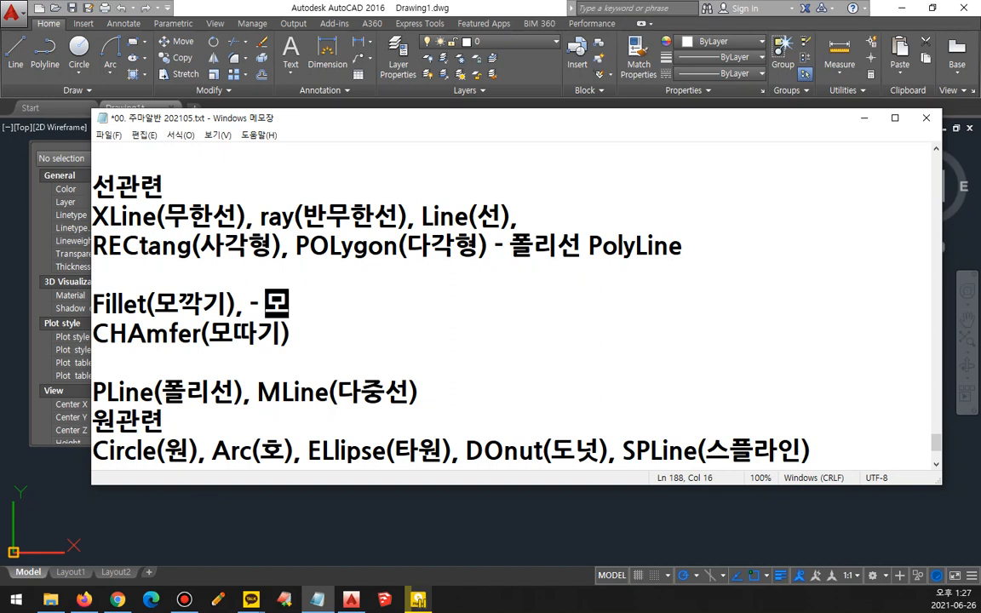
{"action": "type", "text": "서리 까"}
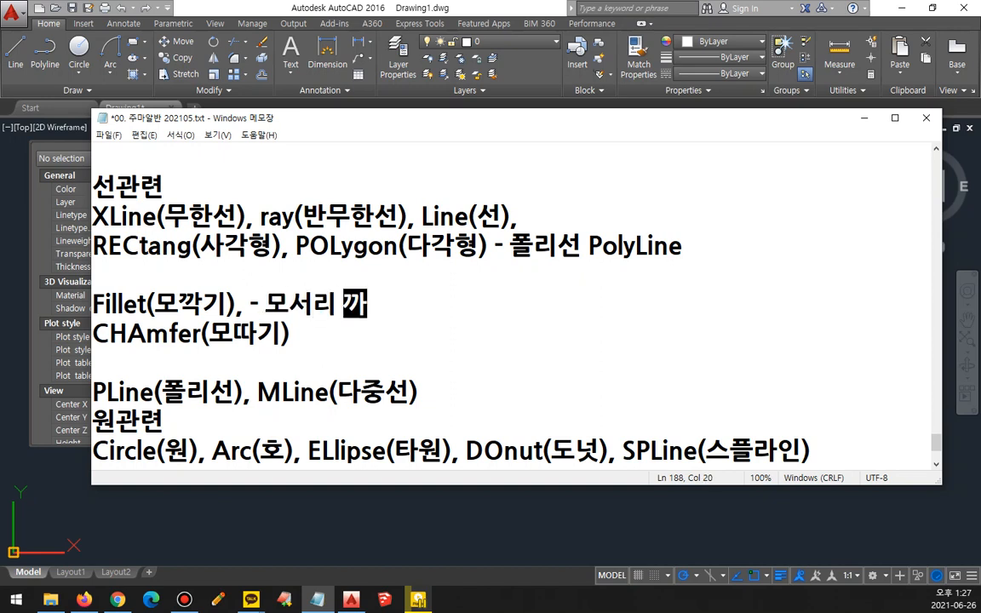
{"action": "type", "text": "기"}
{"action": "key", "text": "BackSpace"}
{"action": "key", "text": "BackSpace"}
{"action": "key", "text": "BackSpace"}
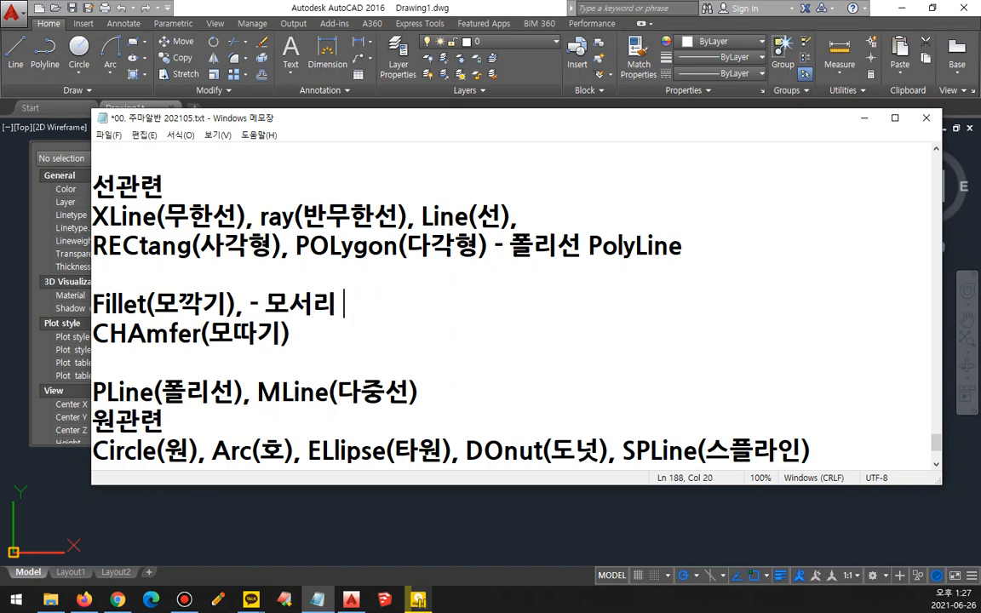
Step: Complete the Fillet description with "둥글둥글하게 깍기"
{"action": "type", "text": "둥"}
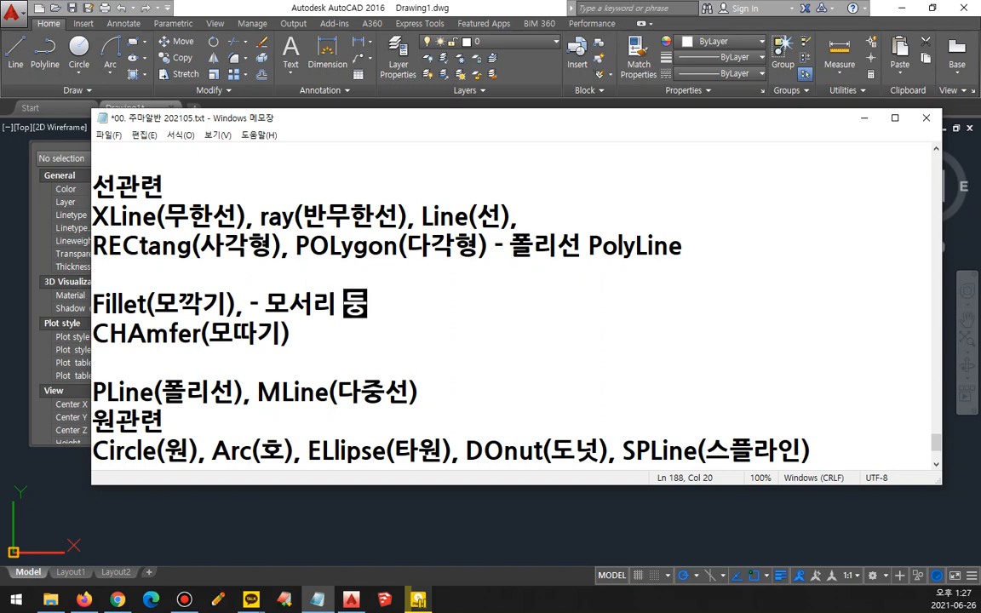
{"action": "type", "text": "글둥글하"}
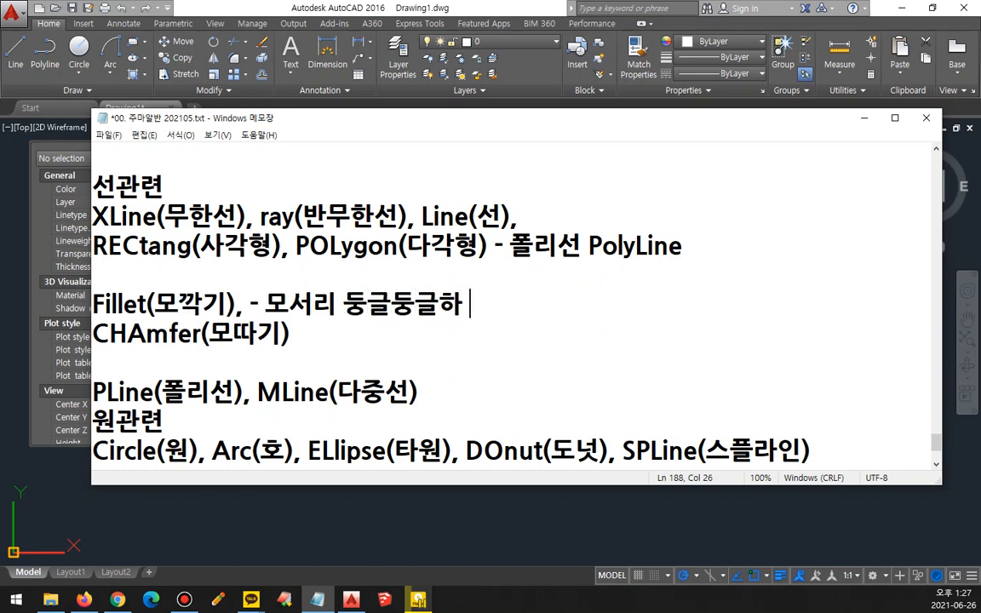
{"action": "key", "text": "BackSpace"}
{"action": "type", "text": "게 까기"}
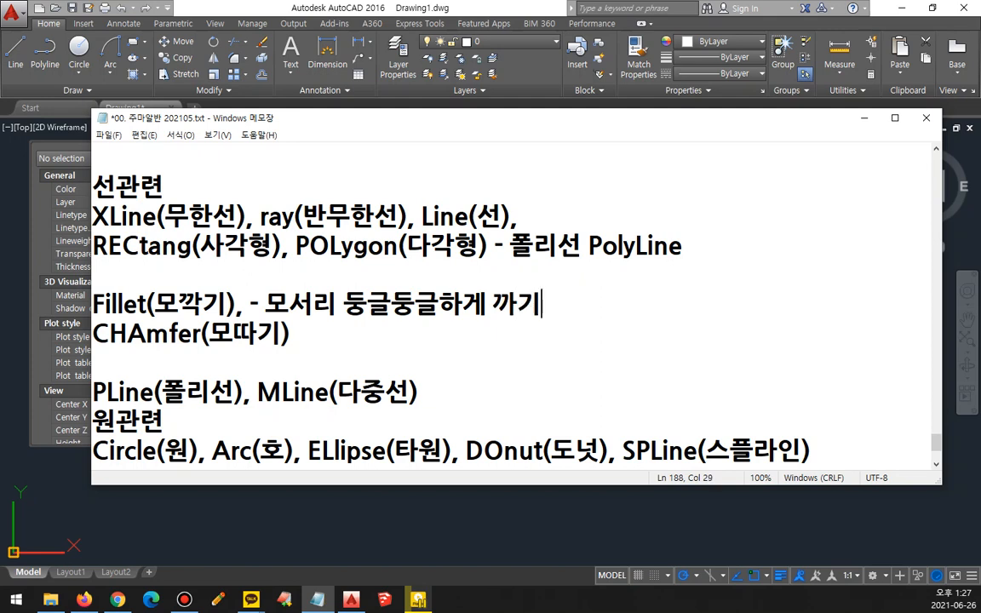
{"action": "key", "text": "BackSpace"}
{"action": "key", "text": "BackSpace"}
{"action": "type", "text": "Rk"}
{"action": "key", "text": "BackSpace"}
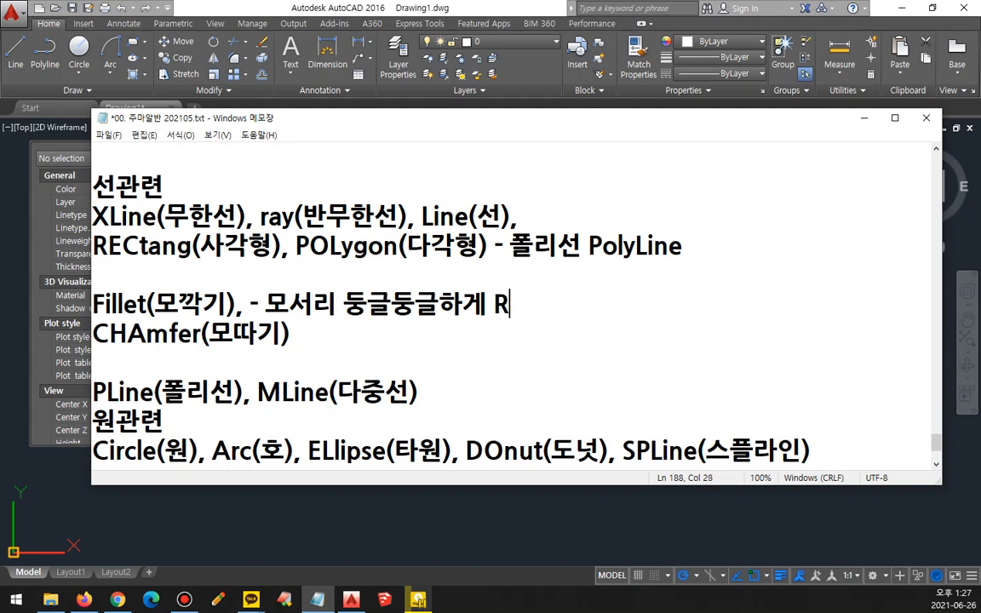
{"action": "key", "text": "BackSpace"}
{"action": "key", "text": "Hangul"}
{"action": "type", "text": "ㄲ깍기"}
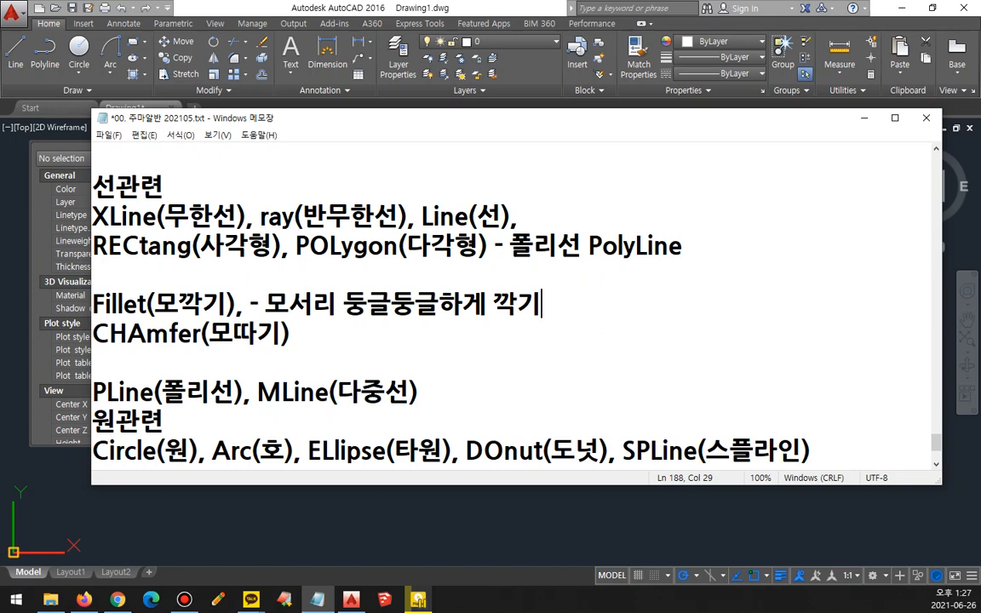
Step: Append the description "- 모서리를 각지게 따내기" to the CHAmfer line
{"action": "key", "text": "Down"}
{"action": "type", "text": "- "}
{"action": "type", "text": "ah"}
{"action": "key", "text": "BackSpace"}
{"action": "key", "text": "BackSpace"}
{"action": "key", "text": "Hangul"}
{"action": "type", "text": "모서리를 "}
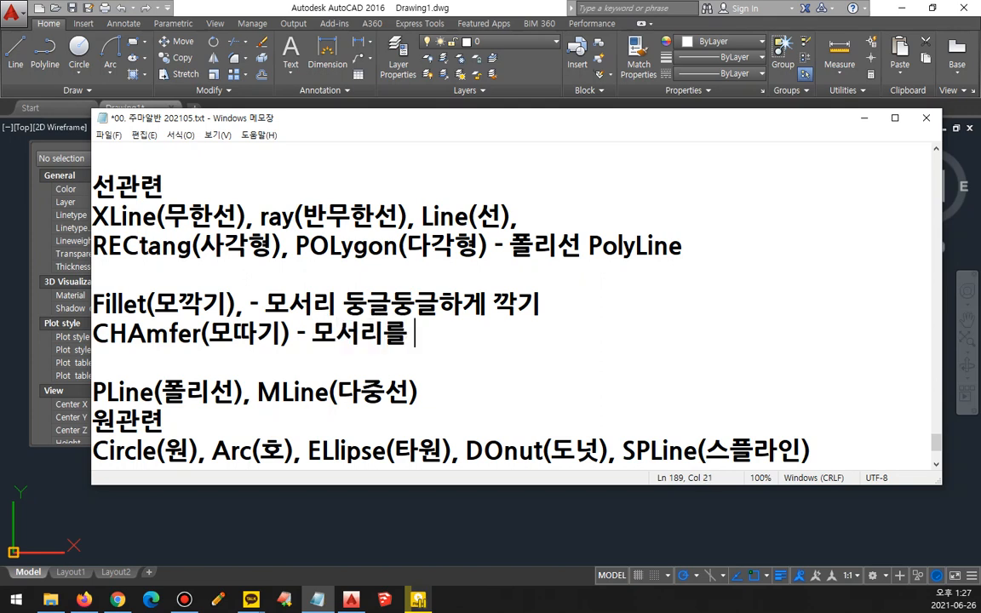
{"action": "type", "text": "가ㄱ기"}
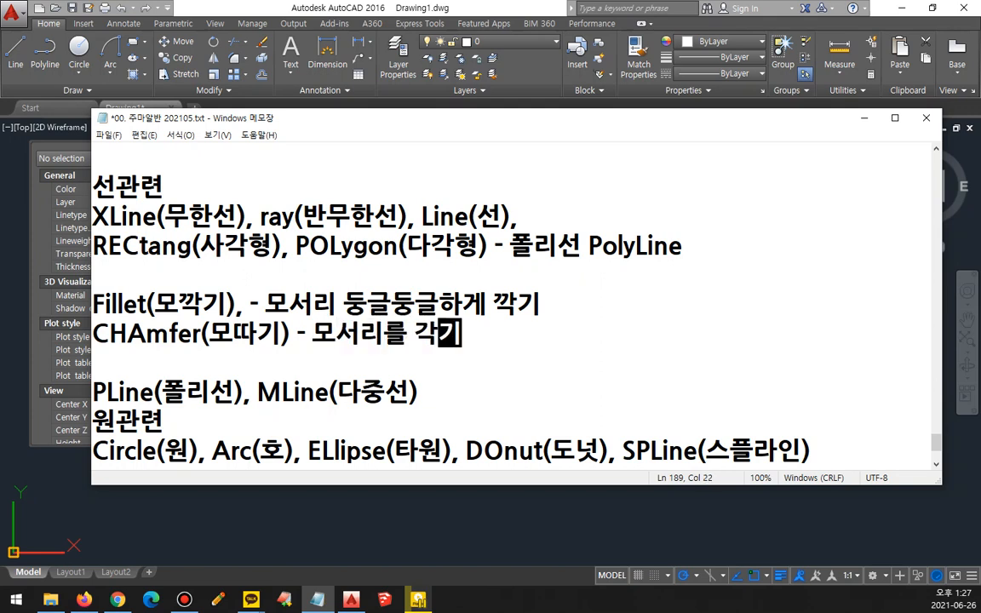
{"action": "key", "text": "BackSpace"}
{"action": "type", "text": "ㅣ게 "}
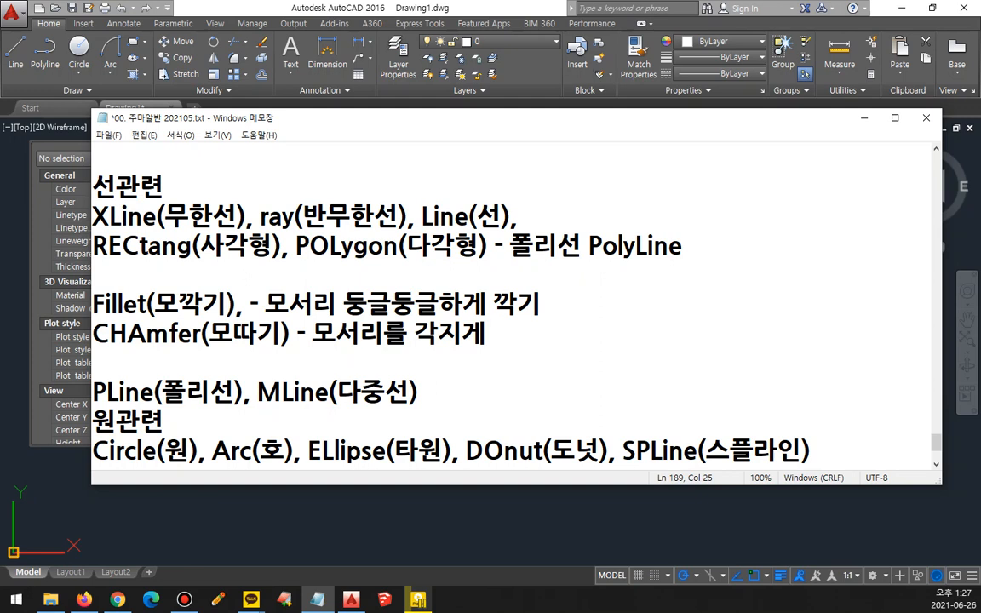
{"action": "type", "text": "따내기"}
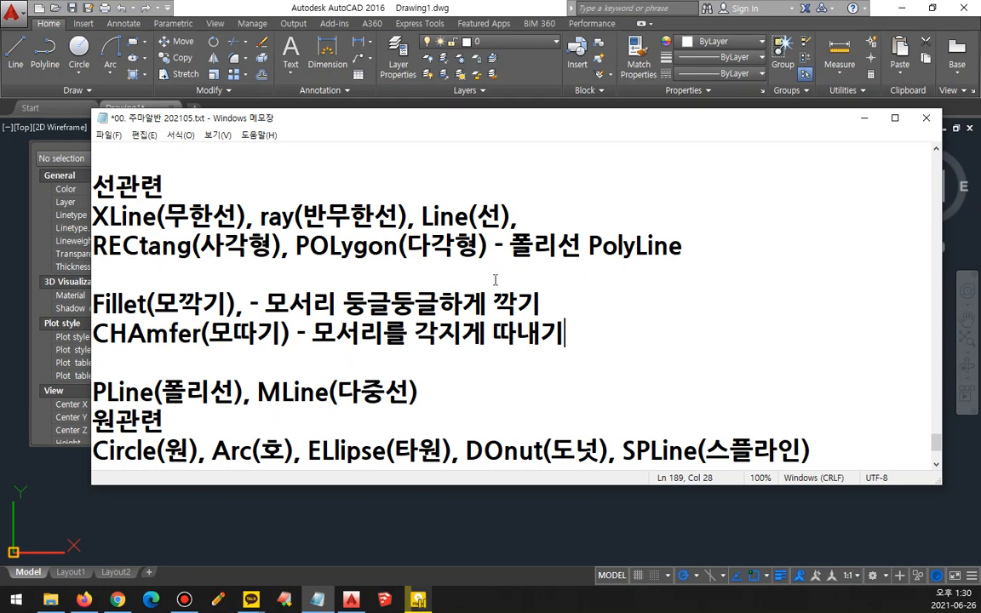
Step: Append "- 반지름" to the end of the Fillet line in the lesson notes
{"action": "left_click", "coordinate": [586, 308]}
{"action": "type", "text": "반지름"}
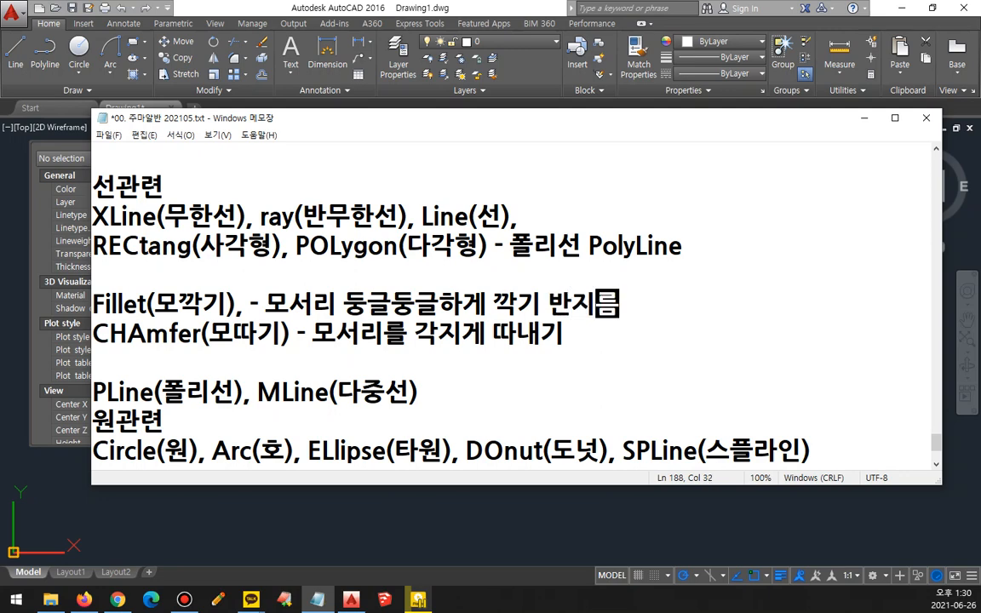
{"action": "left_click", "coordinate": [575, 305]}
{"action": "key", "text": "Left"}
{"action": "type", "text": "-"}
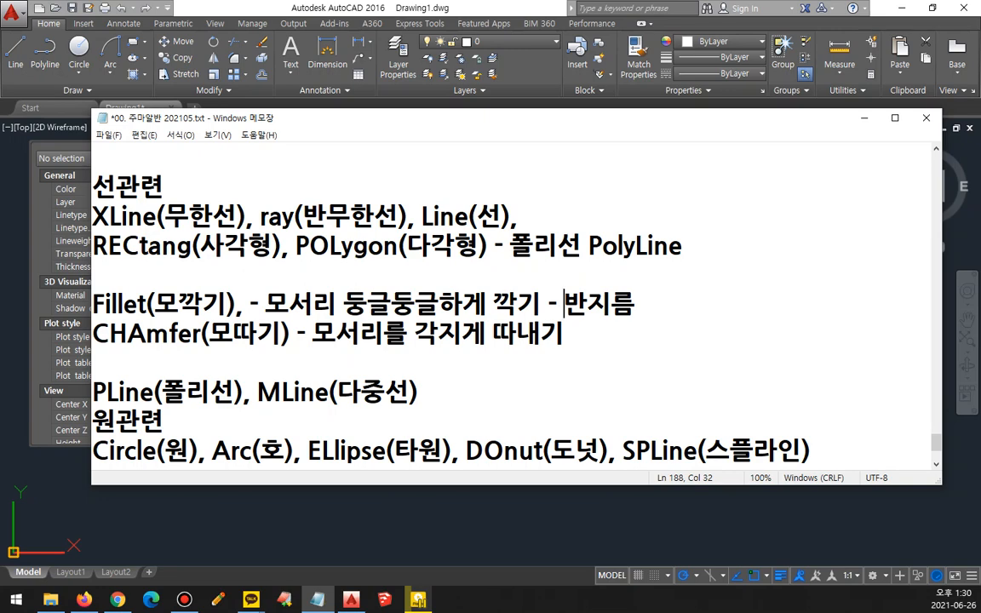
{"action": "key", "text": "Down"}
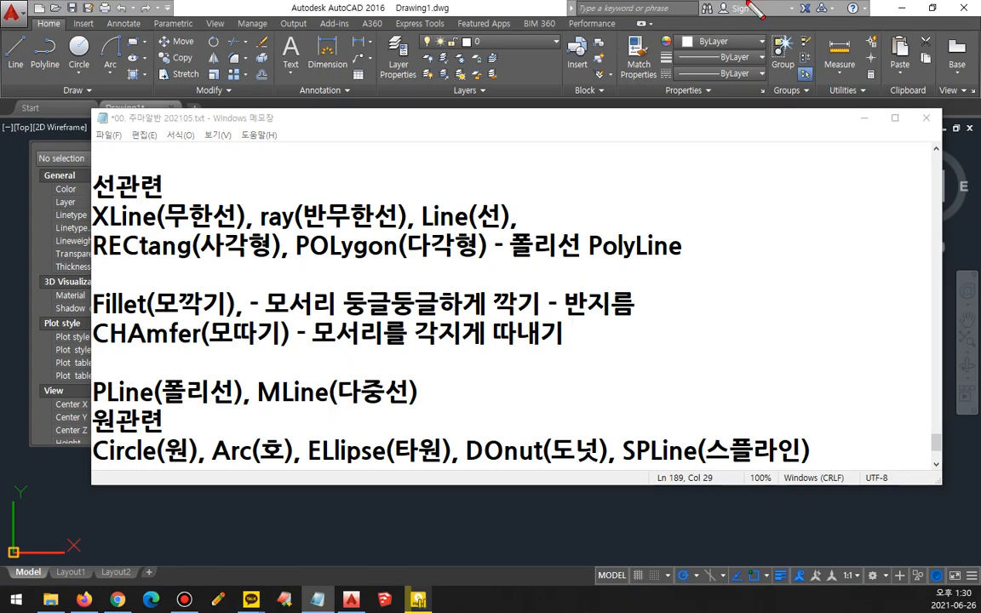
Step: Sketch a right-angled corner crossed by a diagonal cut over the notes with the on-screen pen, and clear the sketch
{"action": "mouse_move", "coordinate": [595, 182]}
{"action": "left_mouse_down"}
{"action": "mouse_move", "coordinate": [732, 181]}
{"action": "mouse_move", "coordinate": [732, 388]}
{"action": "left_mouse_up"}
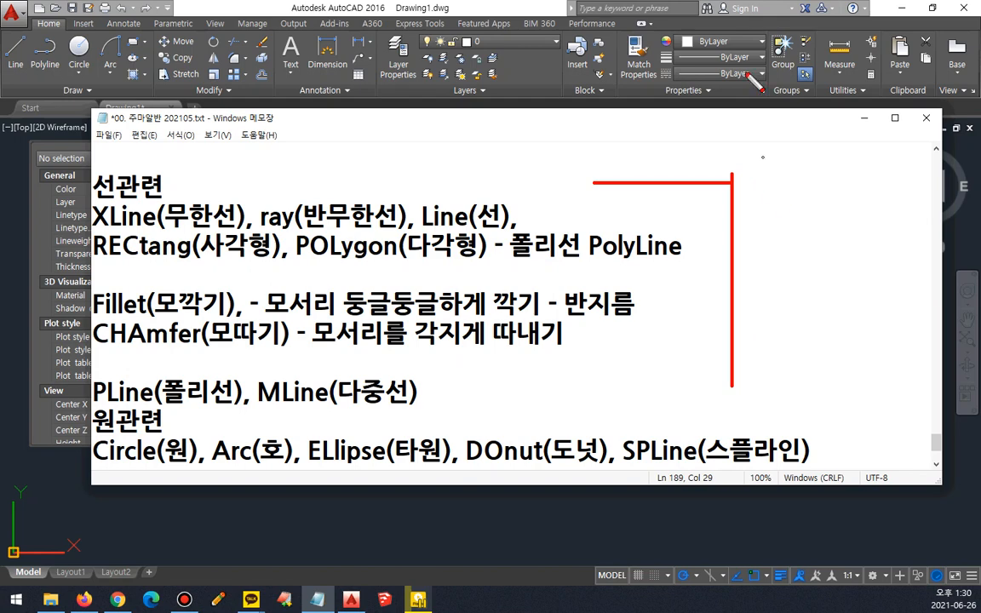
{"action": "left_click_drag", "start_coordinate": [651, 162], "coordinate": [790, 255]}
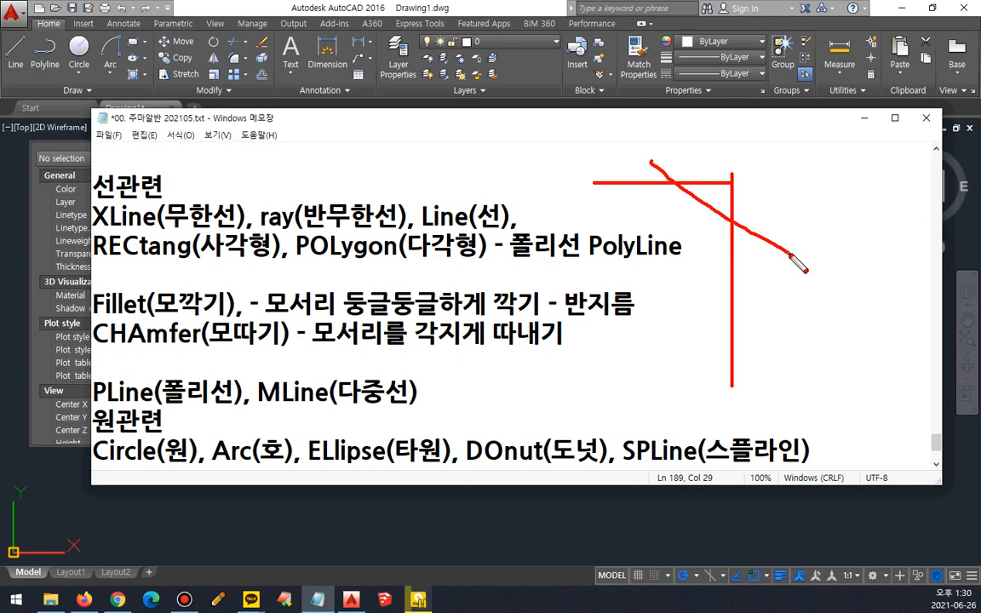
{"action": "key", "text": "e"}
Step: Sketch a three-dimensional box corner over the notes with the red on-screen pen
{"action": "left_click_drag", "start_coordinate": [619, 163], "coordinate": [620, 308], "text": "shift"}
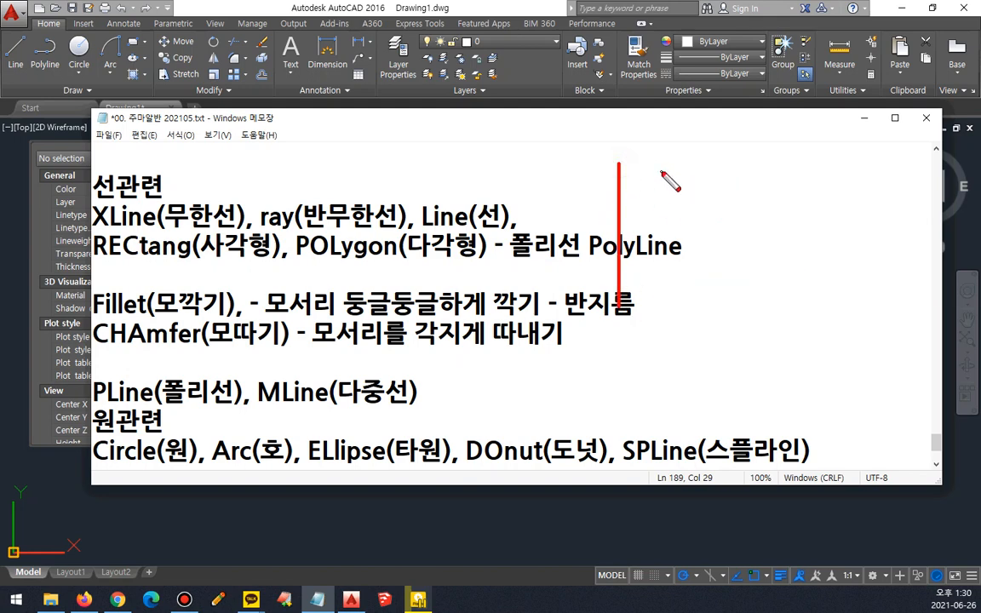
{"action": "left_click_drag", "start_coordinate": [665, 154], "coordinate": [665, 279], "text": "shift"}
{"action": "left_click_drag", "start_coordinate": [618, 308], "coordinate": [530, 278]}
{"action": "left_click_drag", "start_coordinate": [619, 166], "coordinate": [549, 142]}
{"action": "mouse_move", "coordinate": [659, 153]}
{"action": "left_mouse_down"}
{"action": "mouse_move", "coordinate": [617, 168]}
{"action": "mouse_move", "coordinate": [602, 130]}
{"action": "mouse_move", "coordinate": [559, 120]}
{"action": "left_mouse_up"}
{"action": "left_click_drag", "start_coordinate": [664, 278], "coordinate": [619, 307]}
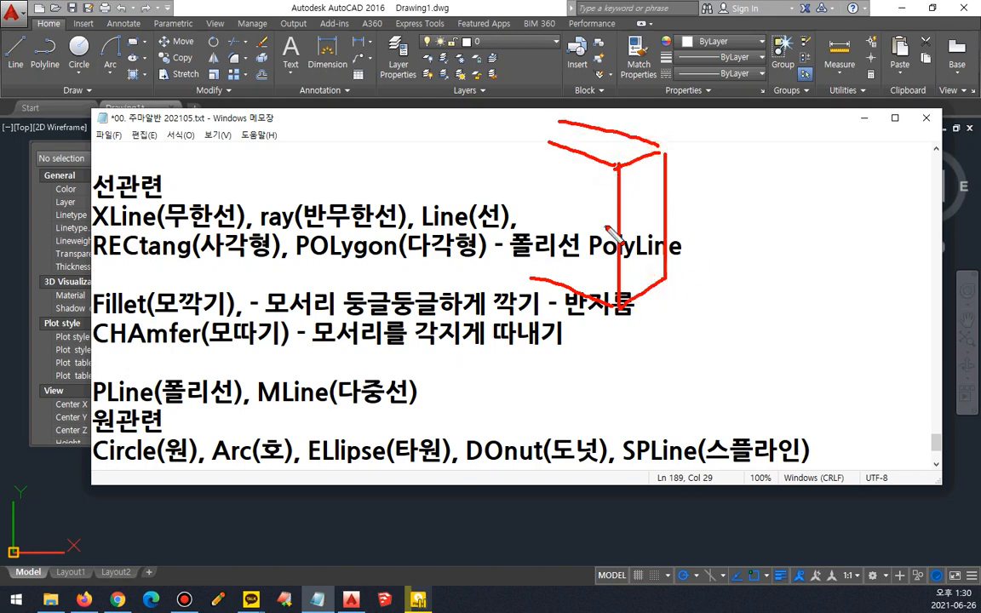
Step: Mark the box's vertical edges and sketch the cut faces beside them, and clear the drawing
{"action": "mouse_move", "coordinate": [604, 225]}
{"action": "left_mouse_down"}
{"action": "mouse_move", "coordinate": [663, 208]}
{"action": "mouse_move", "coordinate": [663, 200]}
{"action": "left_mouse_up"}
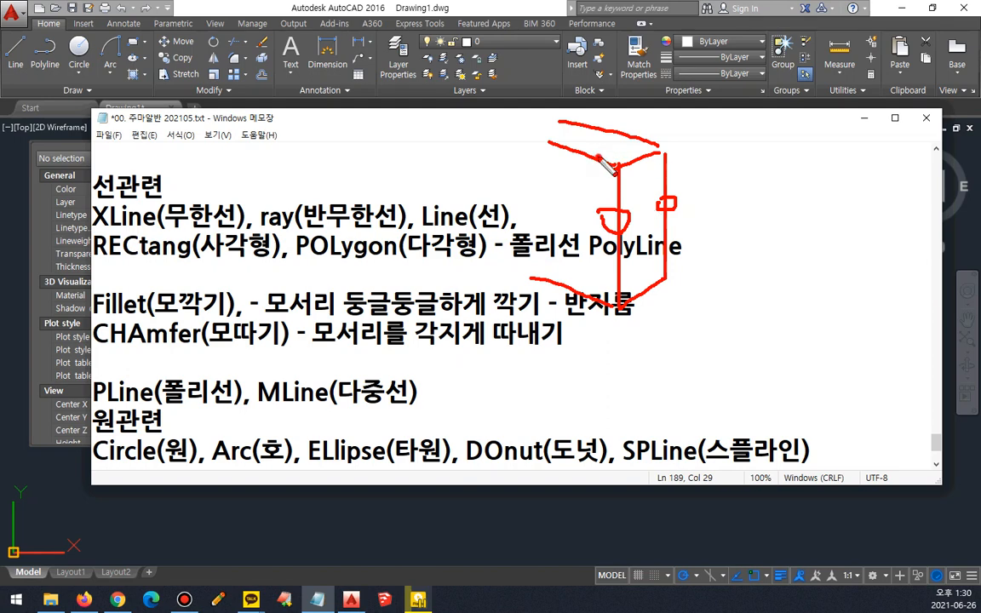
{"action": "mouse_move", "coordinate": [599, 160]}
{"action": "left_mouse_down"}
{"action": "mouse_move", "coordinate": [654, 157]}
{"action": "mouse_move", "coordinate": [637, 279]}
{"action": "left_mouse_up"}
{"action": "left_click_drag", "start_coordinate": [603, 160], "coordinate": [603, 289]}
{"action": "left_click_drag", "start_coordinate": [644, 154], "coordinate": [658, 281]}
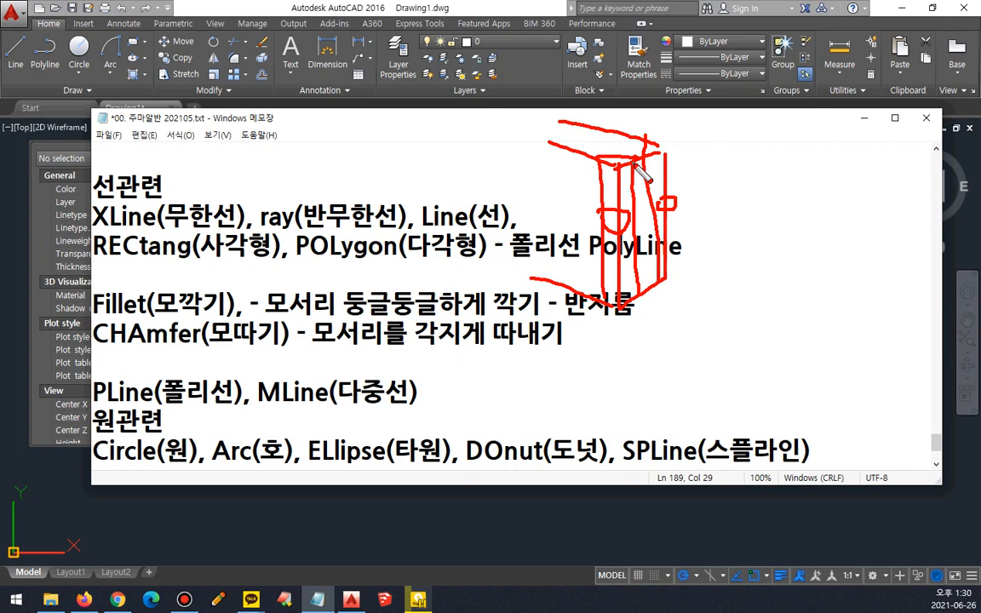
{"action": "key", "text": "e"}
Step: Sketch a chamfered corner with its two cut distances marked alongside, and leave the on-screen drawing mode
{"action": "mouse_move", "coordinate": [616, 167]}
{"action": "left_mouse_down"}
{"action": "mouse_move", "coordinate": [737, 166]}
{"action": "mouse_move", "coordinate": [737, 355]}
{"action": "left_mouse_up"}
{"action": "mouse_move", "coordinate": [620, 167]}
{"action": "left_mouse_down"}
{"action": "mouse_move", "coordinate": [743, 249]}
{"action": "mouse_move", "coordinate": [633, 120]}
{"action": "mouse_move", "coordinate": [635, 108]}
{"action": "left_mouse_up"}
{"action": "mouse_move", "coordinate": [738, 161]}
{"action": "left_mouse_down"}
{"action": "mouse_move", "coordinate": [733, 117]}
{"action": "mouse_move", "coordinate": [642, 128]}
{"action": "mouse_move", "coordinate": [812, 163]}
{"action": "left_mouse_up"}
{"action": "left_click_drag", "start_coordinate": [749, 246], "coordinate": [796, 240]}
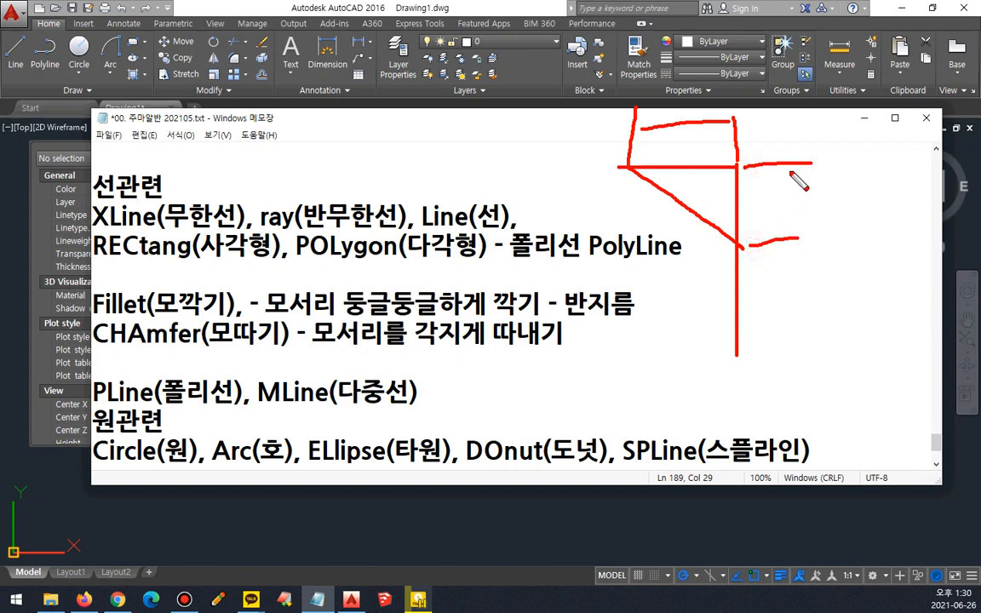
{"action": "left_click_drag", "start_coordinate": [790, 169], "coordinate": [794, 242]}
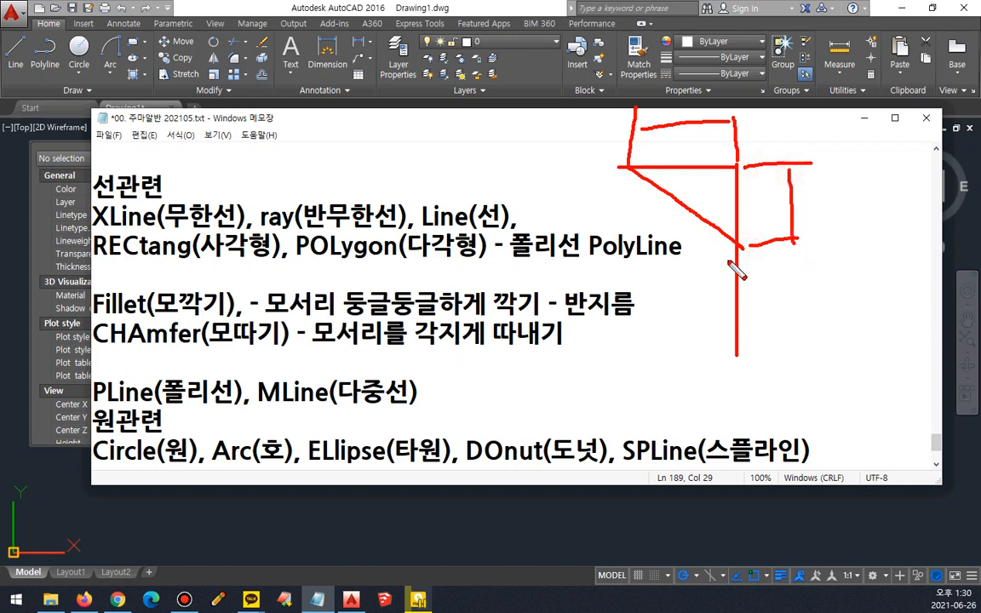
{"action": "left_click_drag", "start_coordinate": [693, 166], "coordinate": [690, 193]}
{"action": "key", "text": "Escape"}
Step: Append "- 거리1, 거리2)" to the end of the CHAmfer line
{"action": "type", "text": "-"}
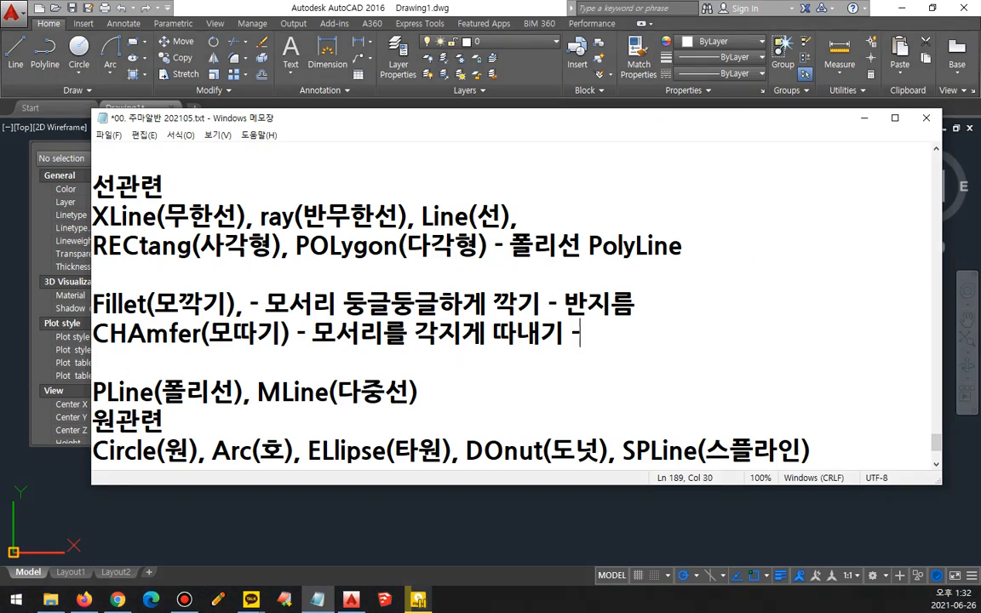
{"action": "type", "text": " rj"}
{"action": "key", "text": "BackSpace"}
{"action": "key", "text": "BackSpace"}
{"action": "key", "text": "Hangul"}
{"action": "type", "text": "걸"}
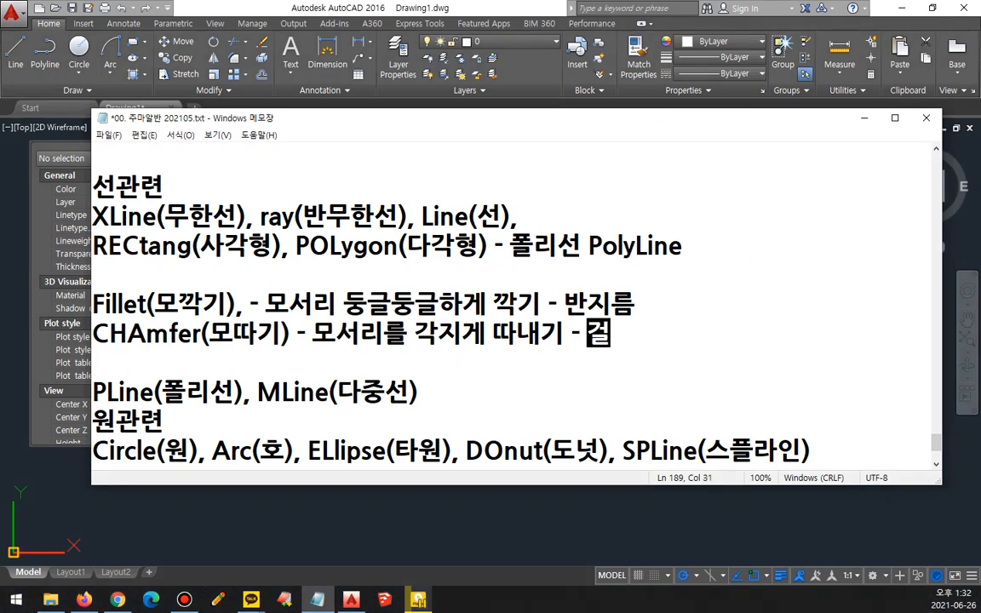
{"action": "type", "text": "리1, 거리"}
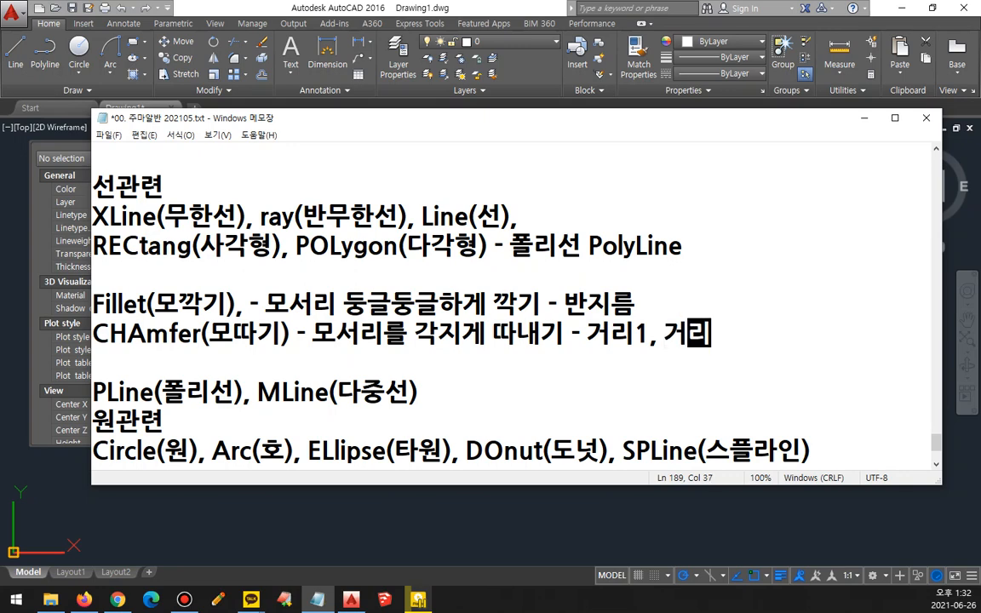
{"action": "type", "text": "2)"}
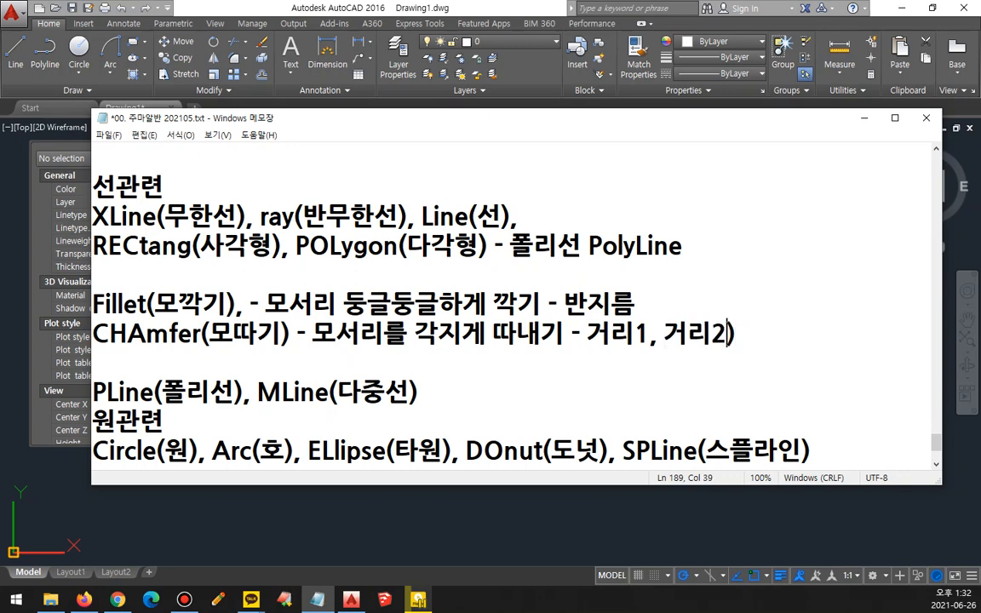
Step: Insert the opening parenthesis before 거리1 and add ", (거리, 각도)" at the end of the CHAmfer line
{"action": "key", "text": "Left"}
{"action": "key", "text": "Left"}
{"action": "key", "text": "Left"}
{"action": "key", "text": "Left"}
{"action": "key", "text": "Left"}
{"action": "key", "text": "Left"}
{"action": "key", "text": "Left"}
{"action": "key", "text": "Left"}
{"action": "key", "text": "Left"}
{"action": "type", "text": "("}
{"action": "key", "text": "End"}
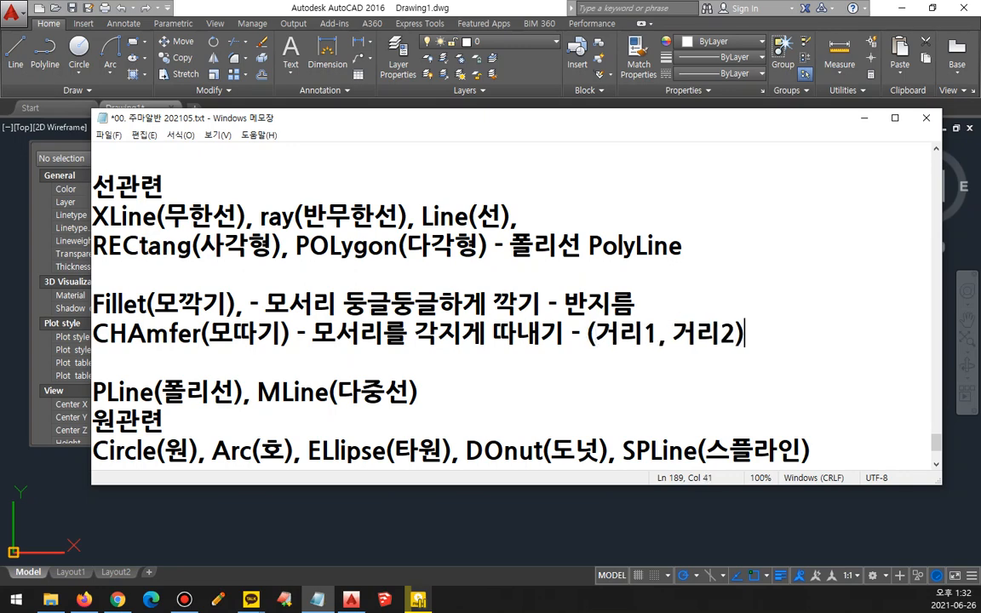
{"action": "type", "text": ", (거리"}
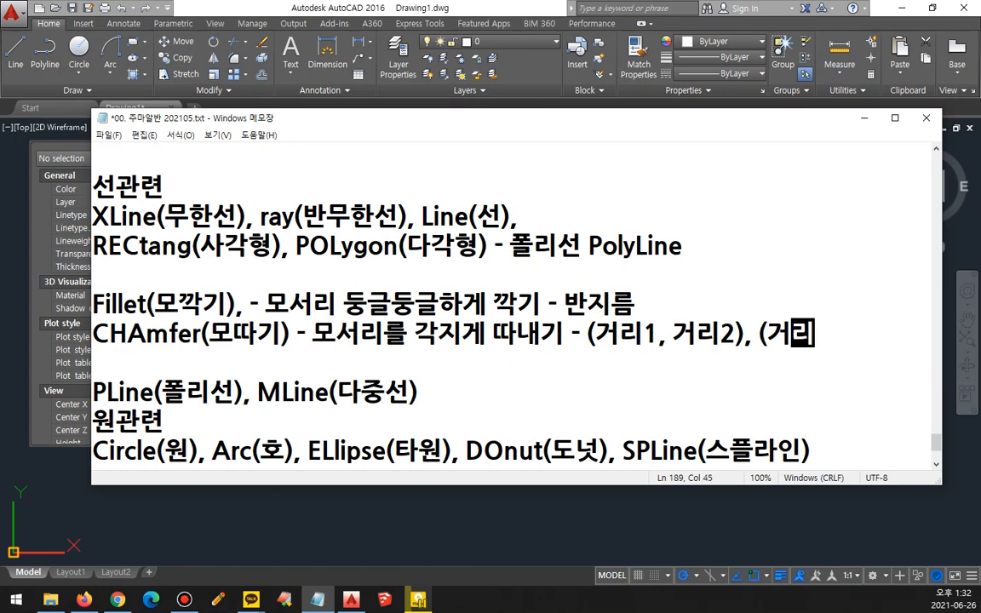
{"action": "type", "text": ", 각도)"}
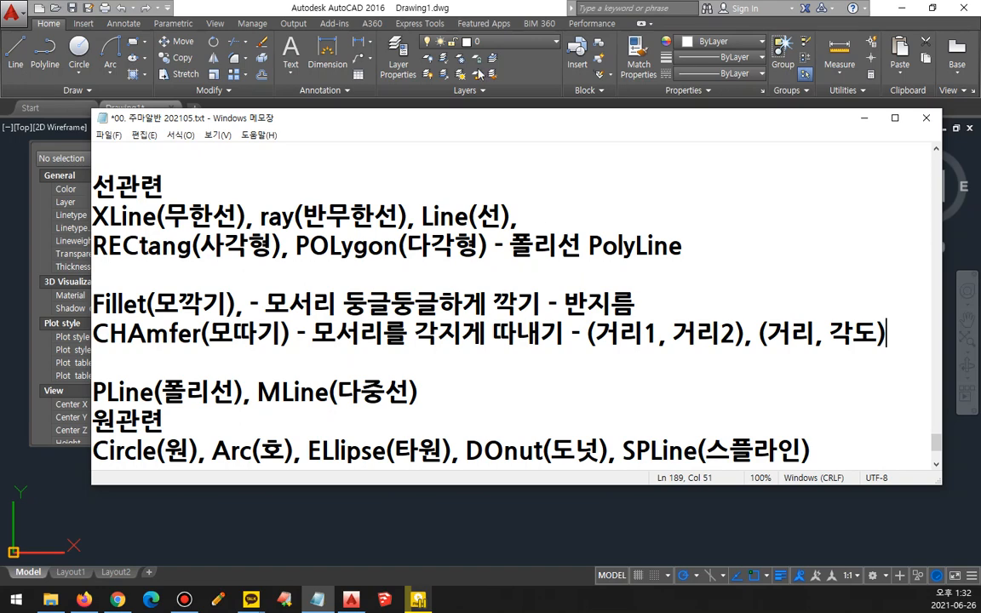
Step: Switch to AutoCAD and close the Properties palette
{"action": "left_click", "coordinate": [252, 64]}
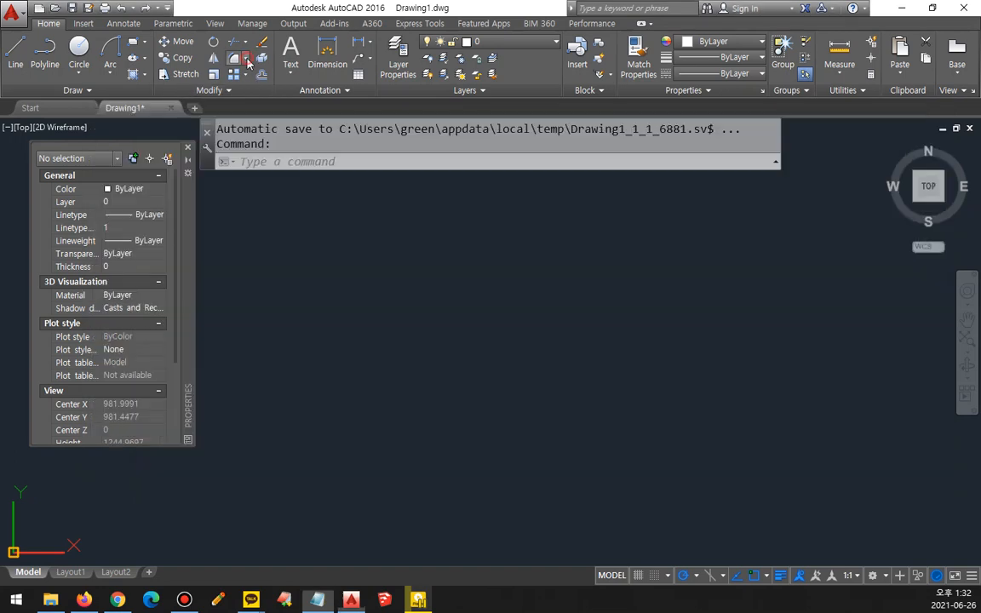
{"action": "left_click", "coordinate": [246, 60]}
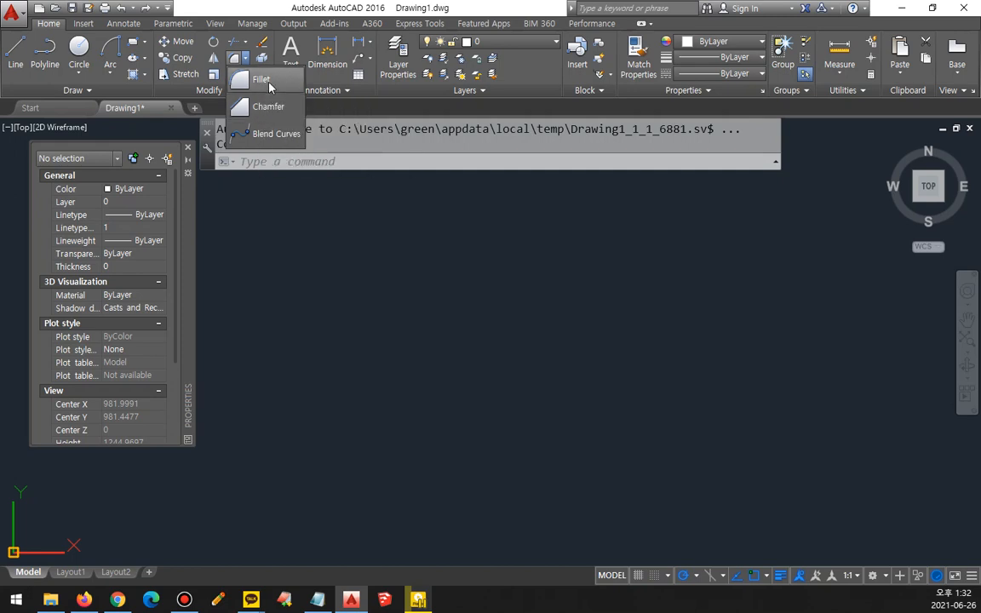
{"action": "left_click", "coordinate": [188, 147]}
Step: Draw two connected lines forming a right-angled corner, a horizontal one followed by a downward one about 225 units long
{"action": "type", "text": "l"}
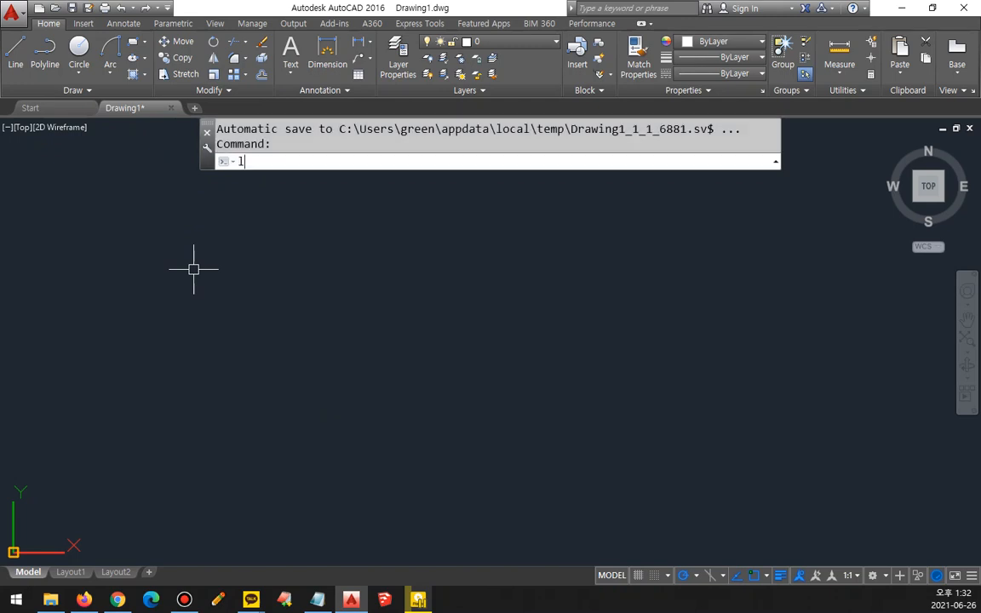
{"action": "key", "text": "Return"}
{"action": "left_click", "coordinate": [126, 287]}
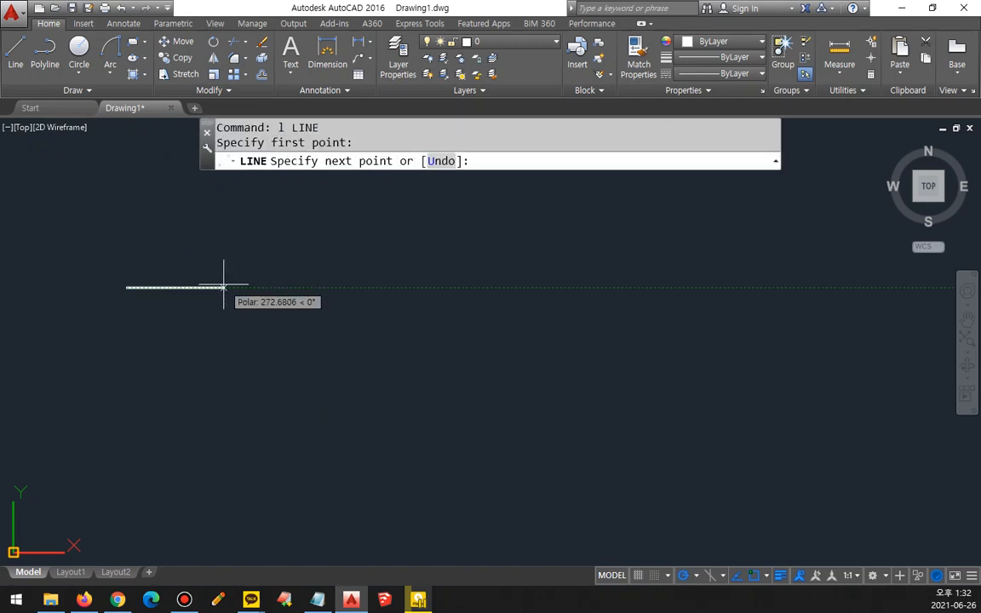
{"action": "left_click", "coordinate": [209, 287]}
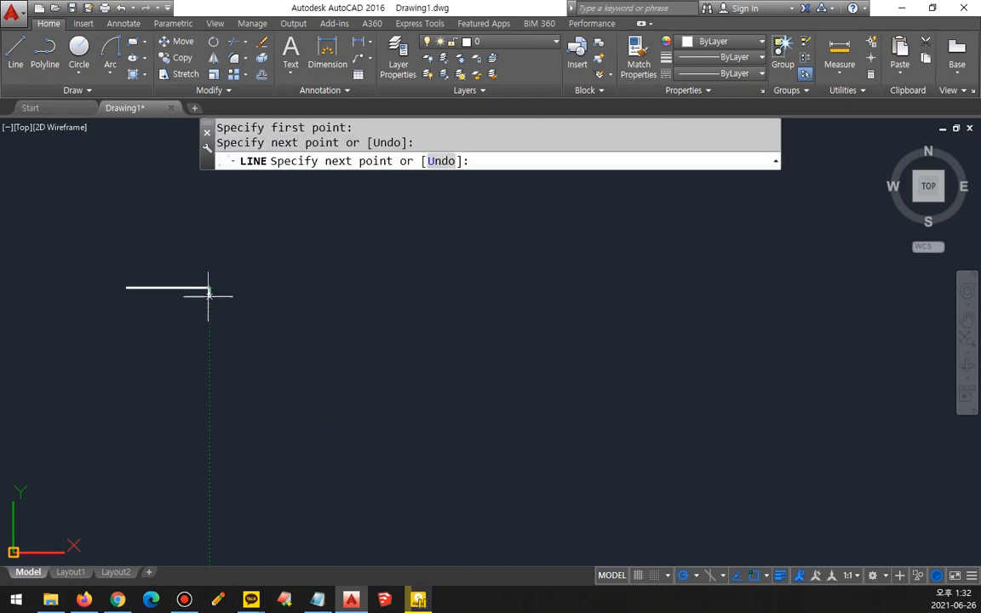
{"action": "left_click", "coordinate": [209, 368]}
{"action": "key", "text": "Return"}
{"action": "key", "text": "Return"}
Step: Draw a horizontal line about 235 units long beside the corner and a vertical line crossing it near its right end
{"action": "left_click", "coordinate": [245, 286]}
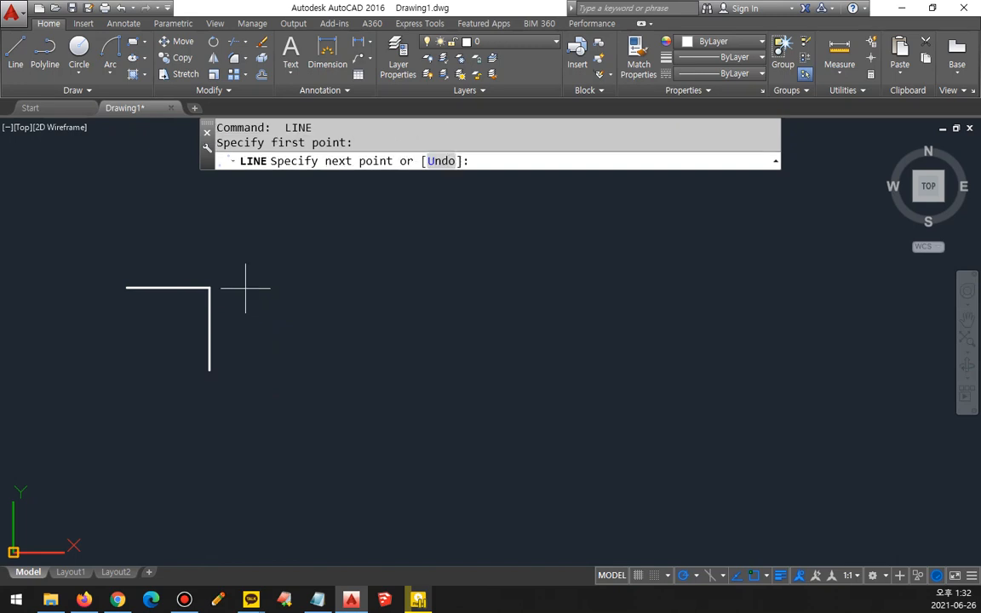
{"action": "left_click", "coordinate": [329, 288]}
{"action": "key", "text": "Return"}
{"action": "key", "text": "Return"}
{"action": "left_click", "coordinate": [306, 266]}
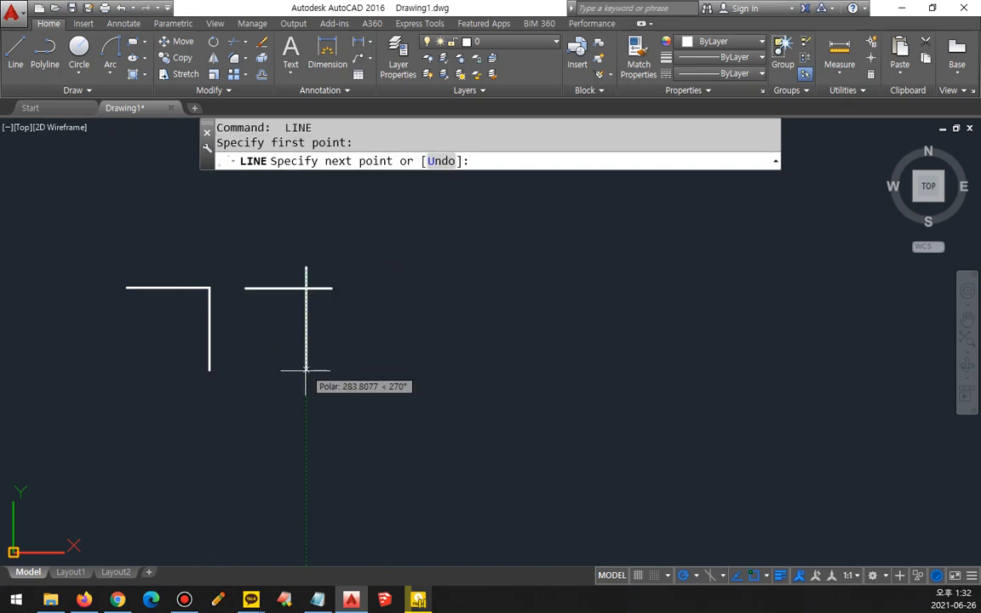
{"action": "left_click", "coordinate": [307, 372]}
{"action": "key", "text": "Return"}
{"action": "key", "text": "Return"}
Step: Draw a short horizontal line to the right of the crossing pair and a separate short vertical line below and right of it
{"action": "left_click", "coordinate": [369, 288]}
{"action": "left_click", "coordinate": [411, 287]}
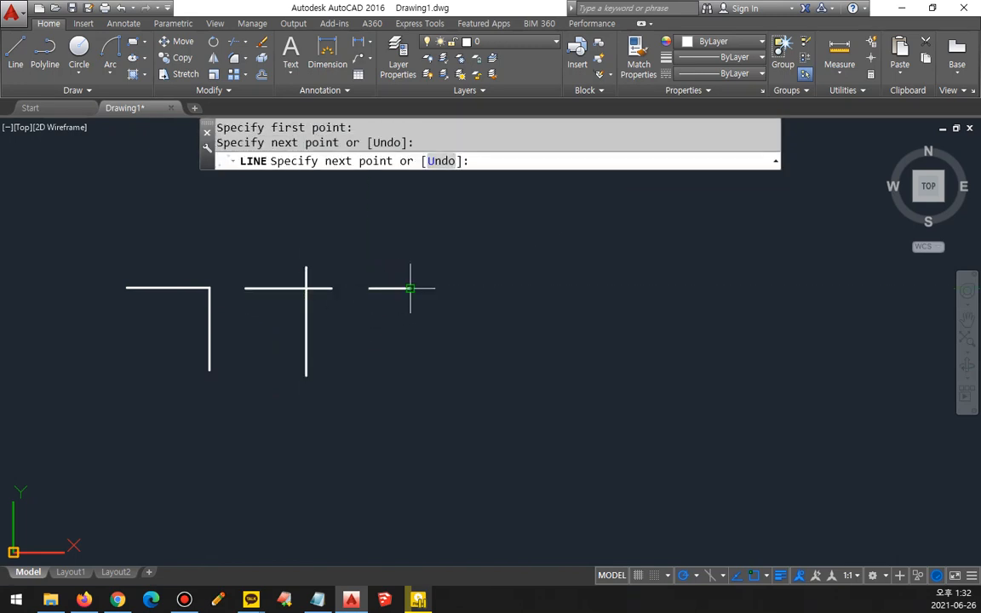
{"action": "key", "text": "Return"}
{"action": "key", "text": "Return"}
{"action": "left_click", "coordinate": [474, 363]}
{"action": "left_click", "coordinate": [473, 329]}
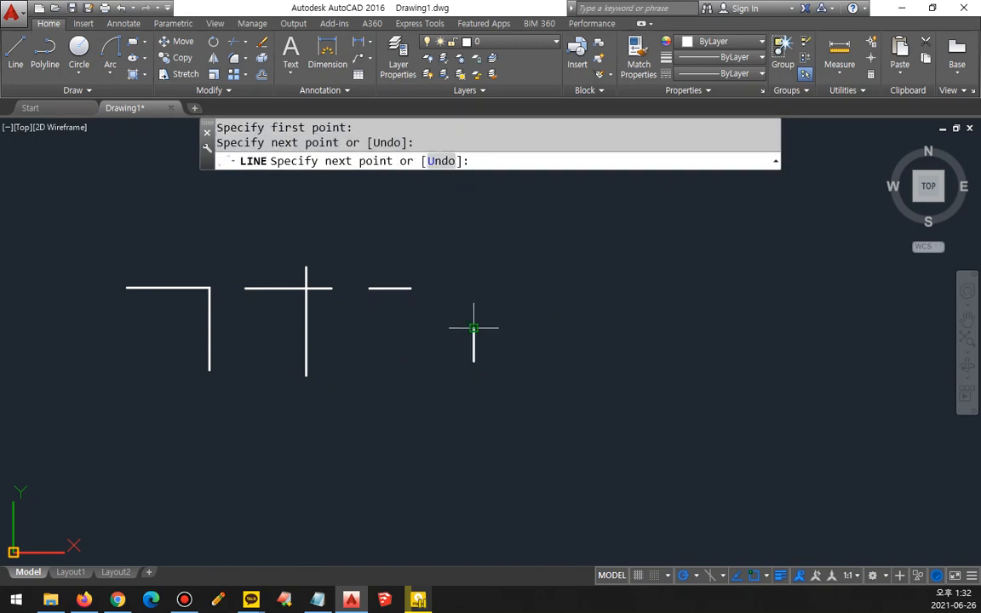
{"action": "key", "text": "Return"}
Step: Circle the joined corner, the crossing and the open gap between the line pairs with the on-screen pen, and clear the marks
{"action": "scroll", "coordinate": [326, 292], "scroll_direction": "up", "scroll_amount": 4}
{"action": "middle_click_drag", "start_coordinate": [326, 292], "coordinate": [416, 304]}
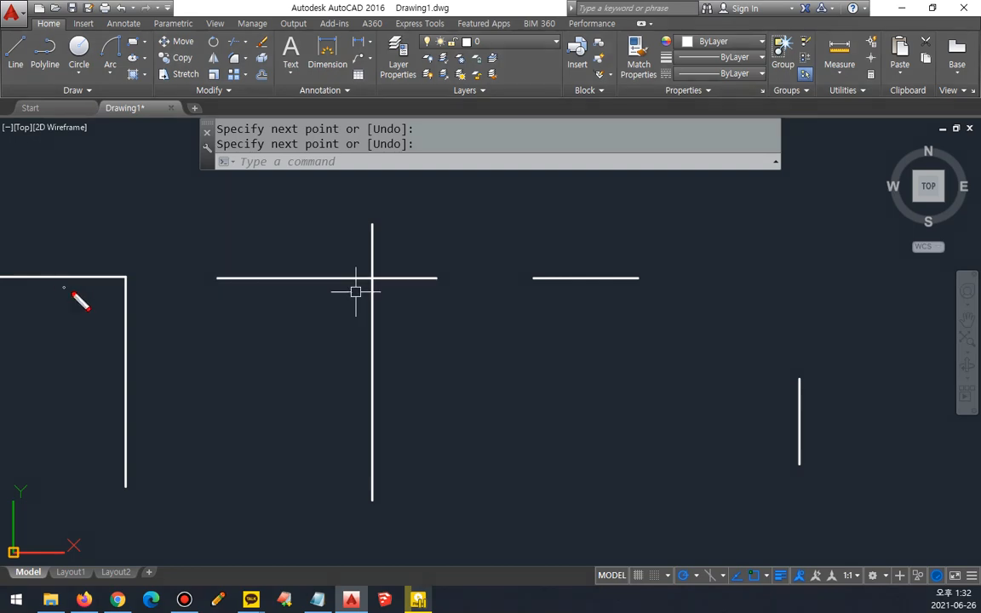
{"action": "mouse_move", "coordinate": [123, 316]}
{"action": "left_mouse_down"}
{"action": "mouse_move", "coordinate": [92, 272]}
{"action": "mouse_move", "coordinate": [127, 322]}
{"action": "mouse_move", "coordinate": [113, 321]}
{"action": "left_mouse_up"}
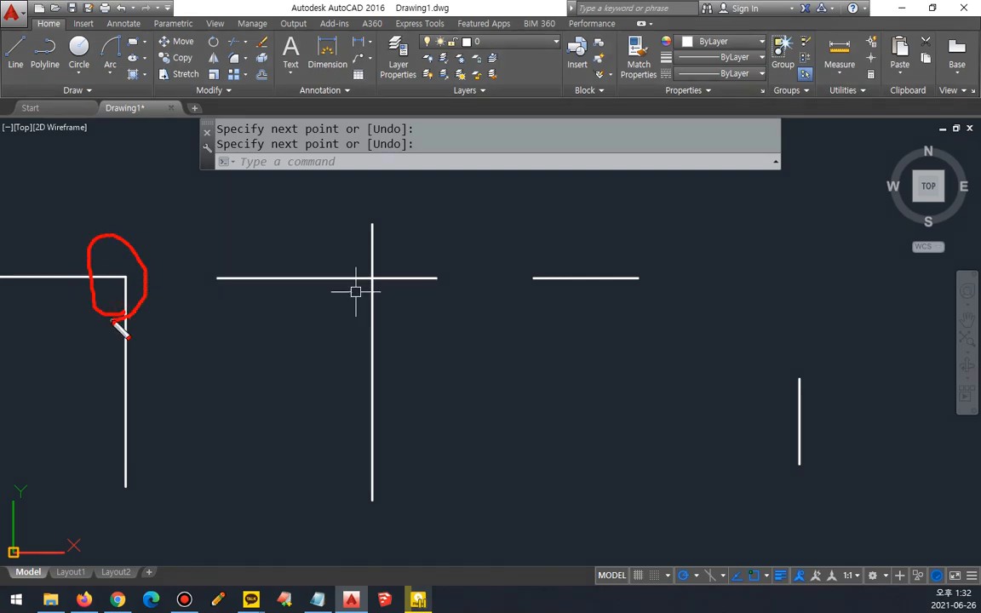
{"action": "mouse_move", "coordinate": [371, 334]}
{"action": "left_mouse_down"}
{"action": "mouse_move", "coordinate": [372, 226]}
{"action": "mouse_move", "coordinate": [386, 343]}
{"action": "left_mouse_up"}
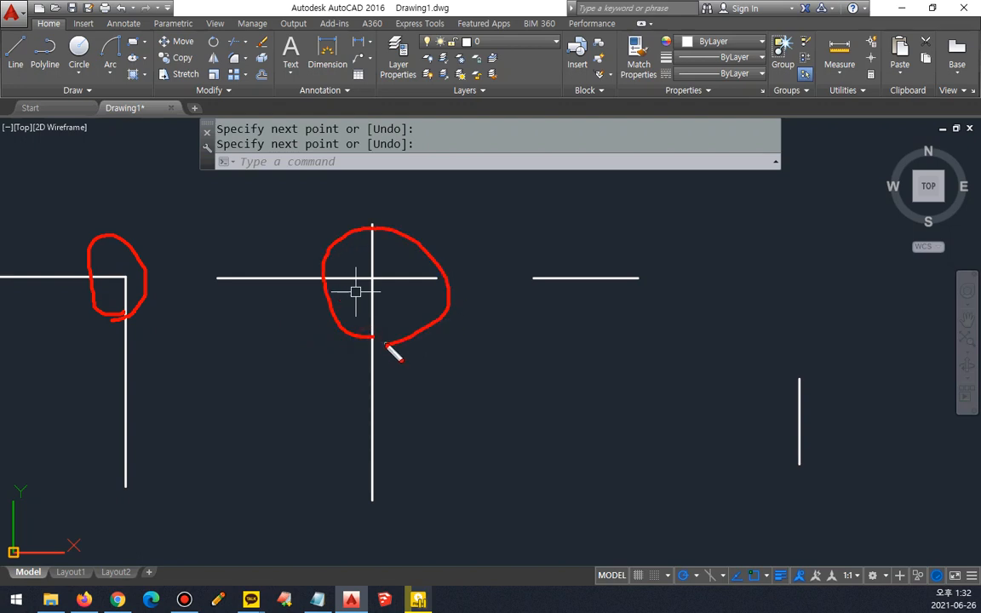
{"action": "left_click_drag", "start_coordinate": [766, 388], "coordinate": [632, 322]}
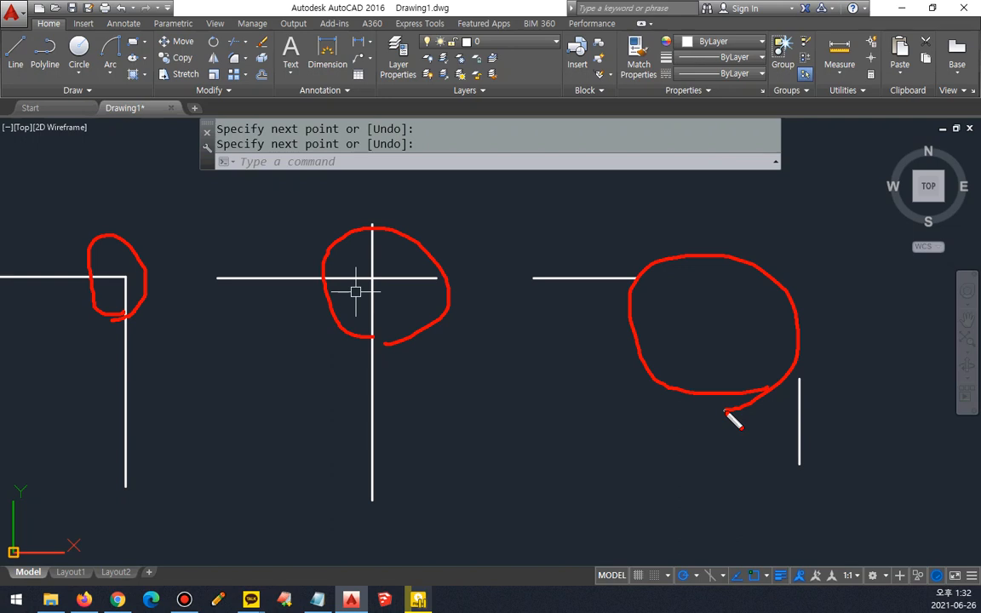
{"action": "key", "text": "Escape"}
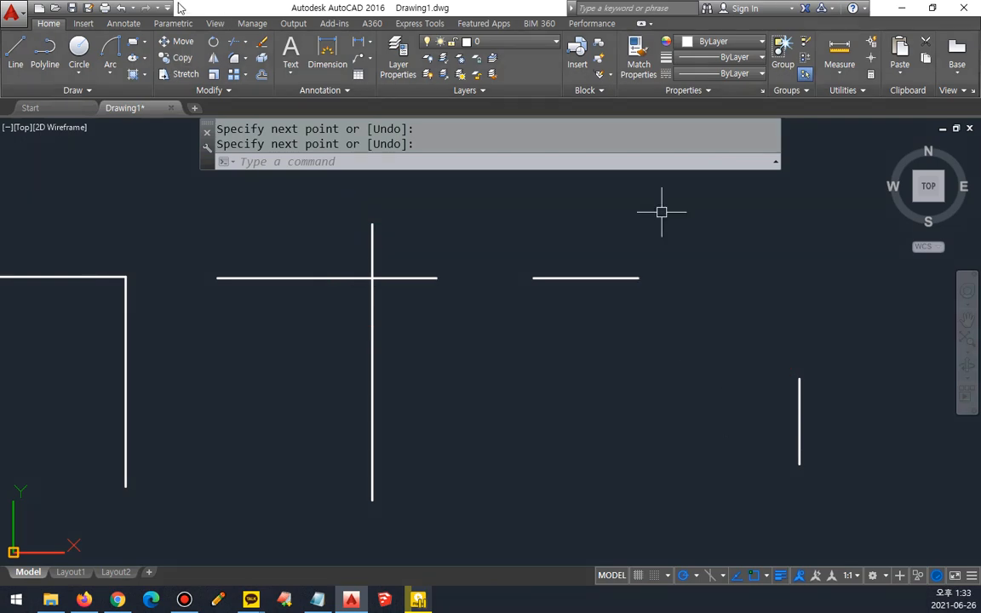
Step: Start Fillet and mark its prompt, current mode and radius settings, and Radius option with the on-screen pen
{"action": "type", "text": "FILLET"}
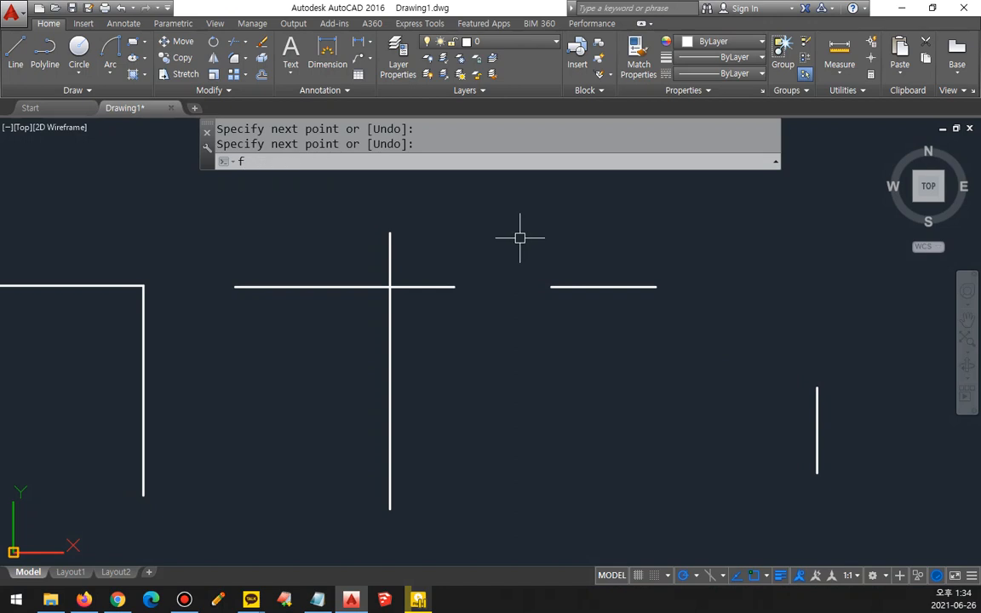
{"action": "key", "text": "Return"}
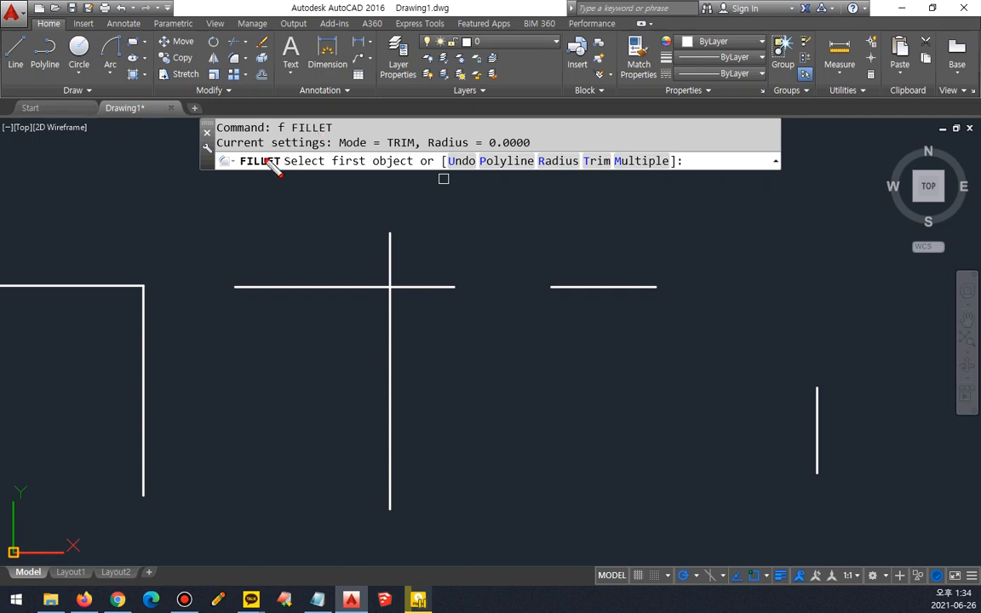
{"action": "left_click_drag", "start_coordinate": [223, 152], "coordinate": [320, 152]}
{"action": "left_click_drag", "start_coordinate": [339, 147], "coordinate": [408, 155]}
{"action": "left_click_drag", "start_coordinate": [430, 155], "coordinate": [538, 157]}
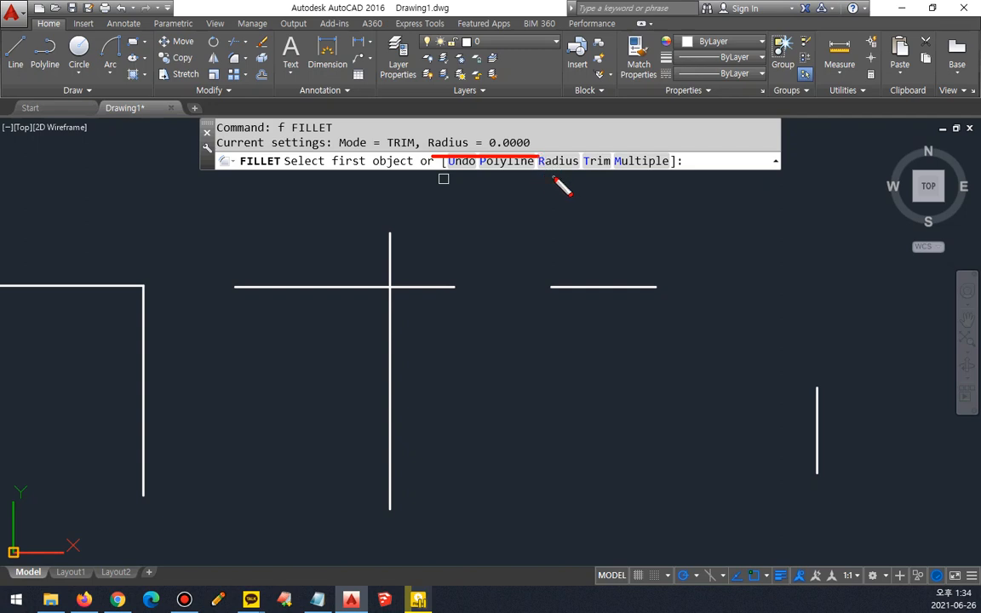
{"action": "mouse_move", "coordinate": [575, 150]}
{"action": "left_mouse_down"}
{"action": "mouse_move", "coordinate": [558, 143]}
{"action": "mouse_move", "coordinate": [575, 184]}
{"action": "left_mouse_up"}
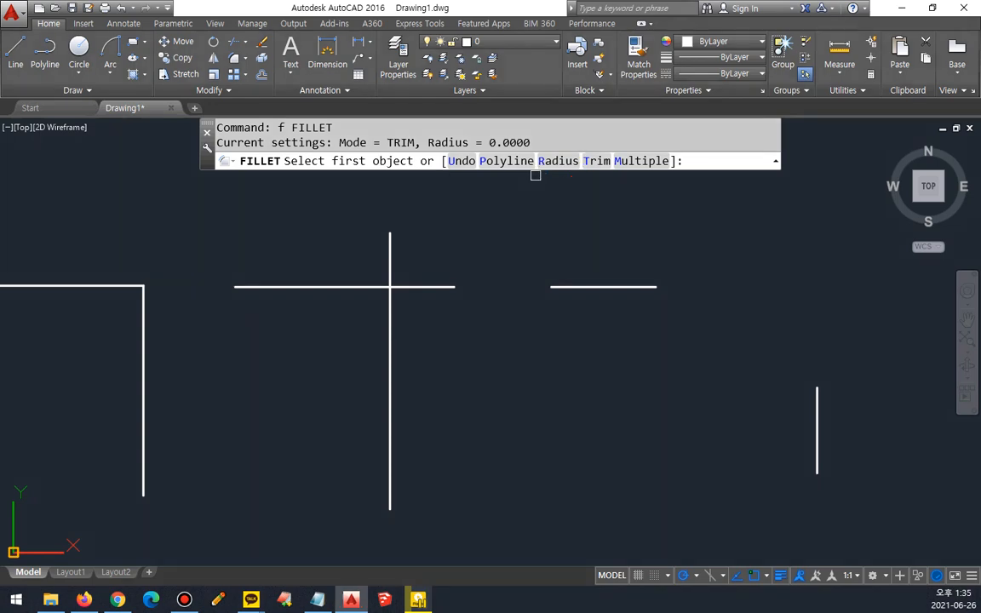
Step: Set the fillet radius to 10 and round the joined right-angled corner between its horizontal and vertical lines
{"action": "left_click", "coordinate": [558, 161]}
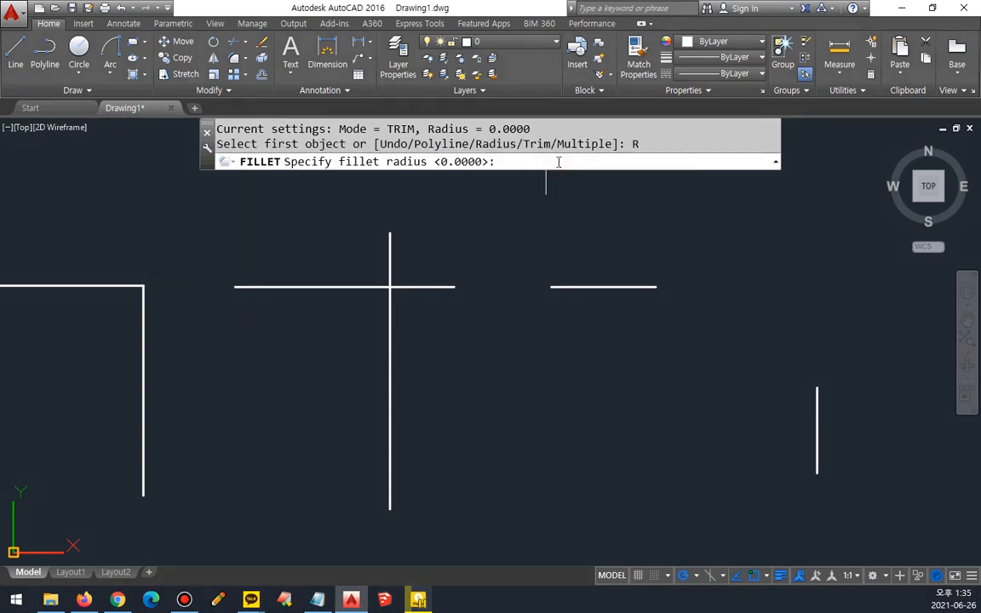
{"action": "type", "text": "10"}
{"action": "key", "text": "Return"}
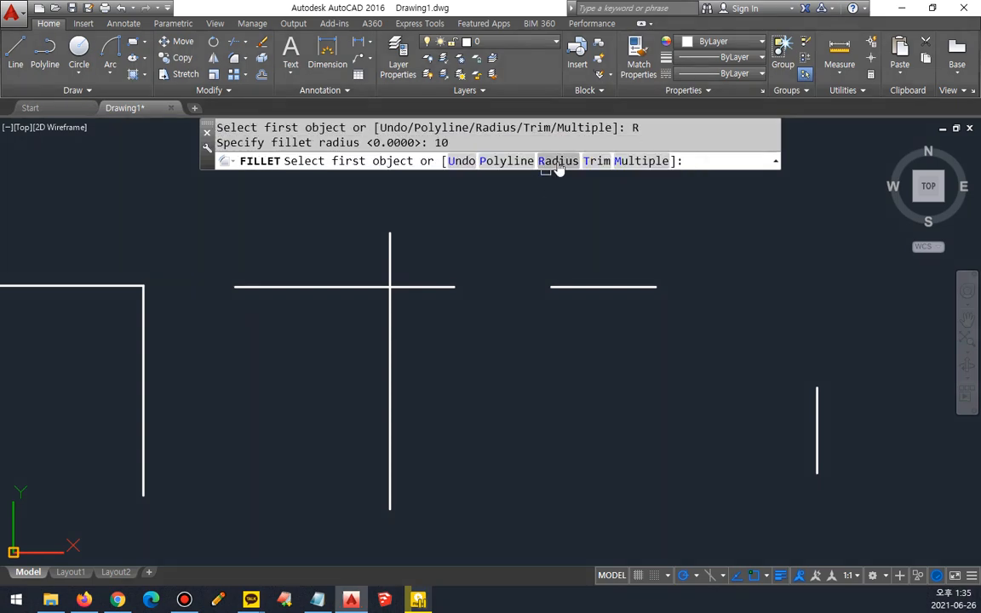
{"action": "left_click", "coordinate": [115, 286]}
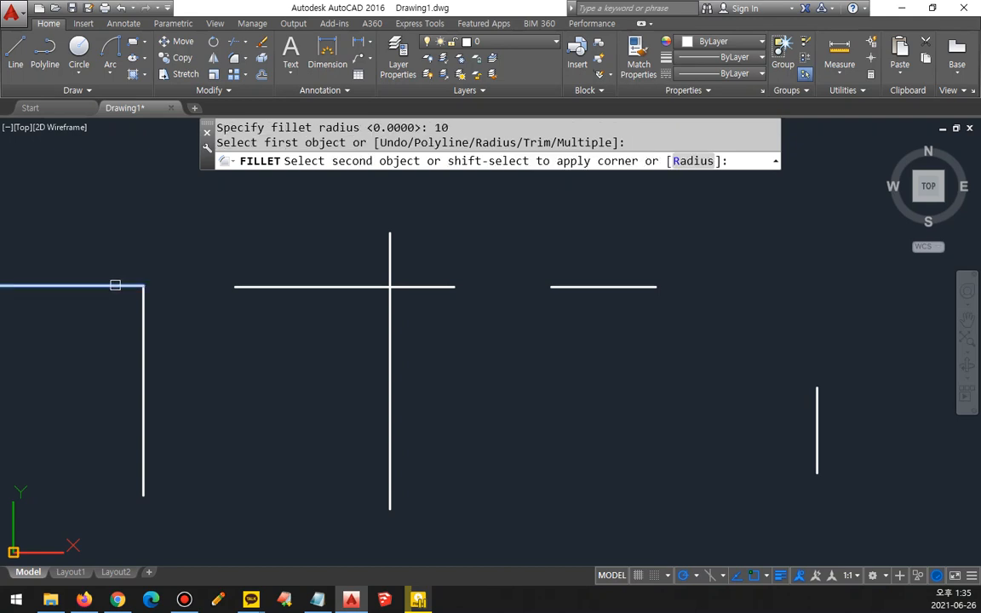
{"action": "scroll", "coordinate": [142, 307], "scroll_direction": "up", "scroll_amount": 4}
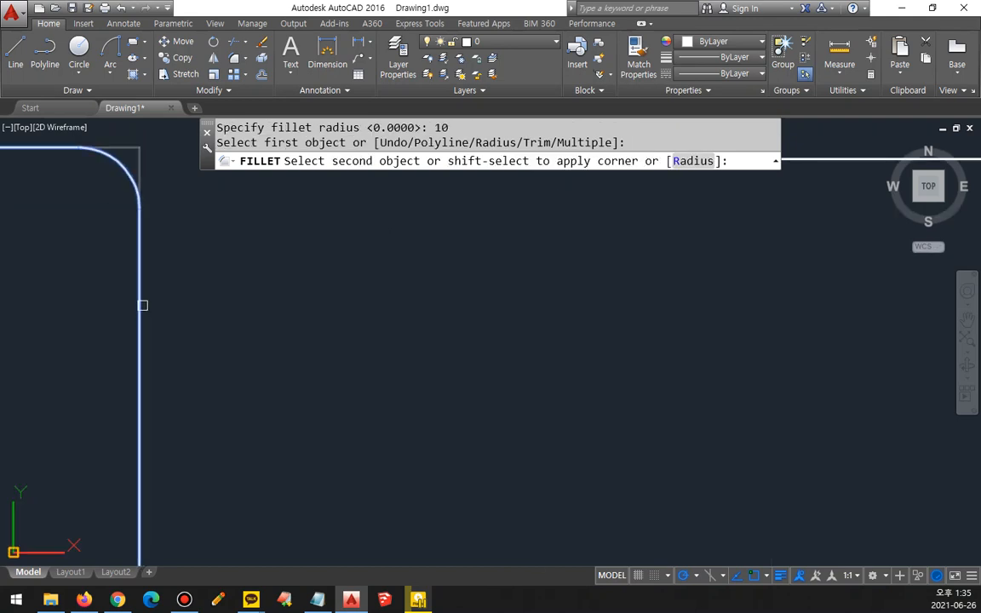
{"action": "middle_click_drag", "start_coordinate": [172, 228], "coordinate": [288, 339]}
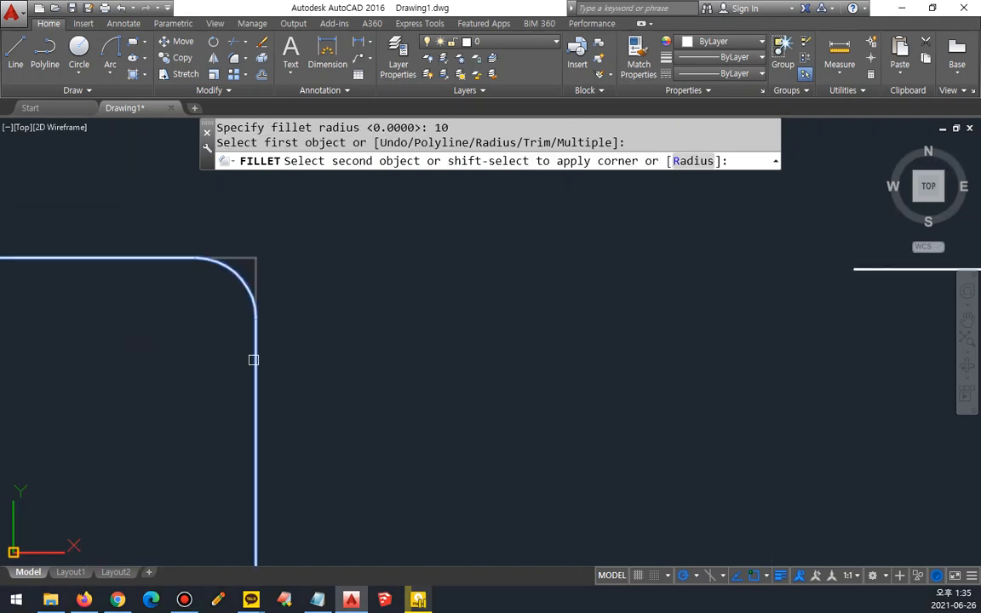
{"action": "left_click", "coordinate": [253, 360]}
Step: Restart Fillet at the crossing line pair, circle the TRIM mode setting with the on-screen pen, and clear the mark
{"action": "scroll", "coordinate": [359, 372], "scroll_direction": "down", "scroll_amount": 2}
{"action": "mouse_move", "coordinate": [587, 350]}
{"action": "middle_mouse_down"}
{"action": "mouse_move", "coordinate": [326, 326]}
{"action": "mouse_move", "coordinate": [124, 331]}
{"action": "middle_mouse_up"}
{"action": "scroll", "coordinate": [632, 332], "scroll_direction": "down", "scroll_amount": 2}
{"action": "middle_click_drag", "start_coordinate": [672, 332], "coordinate": [519, 360]}
{"action": "scroll", "coordinate": [528, 331], "scroll_direction": "up", "scroll_amount": 2}
{"action": "key", "text": "space"}
{"action": "key", "text": "ctrl+2"}
{"action": "mouse_move", "coordinate": [419, 152]}
{"action": "left_mouse_down"}
{"action": "mouse_move", "coordinate": [389, 126]}
{"action": "mouse_move", "coordinate": [425, 148]}
{"action": "mouse_move", "coordinate": [412, 160]}
{"action": "left_mouse_up"}
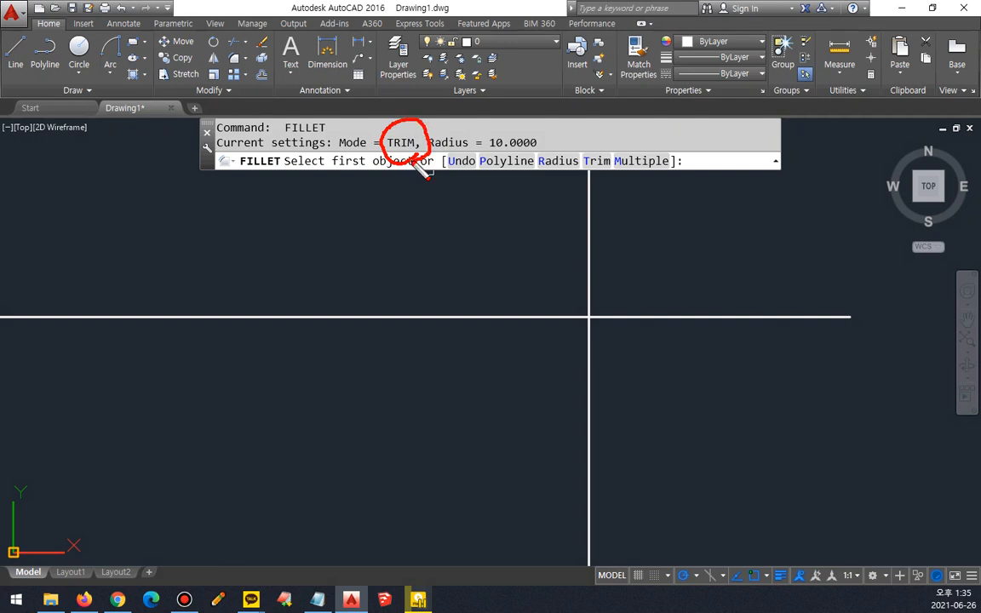
{"action": "key", "text": "Escape"}
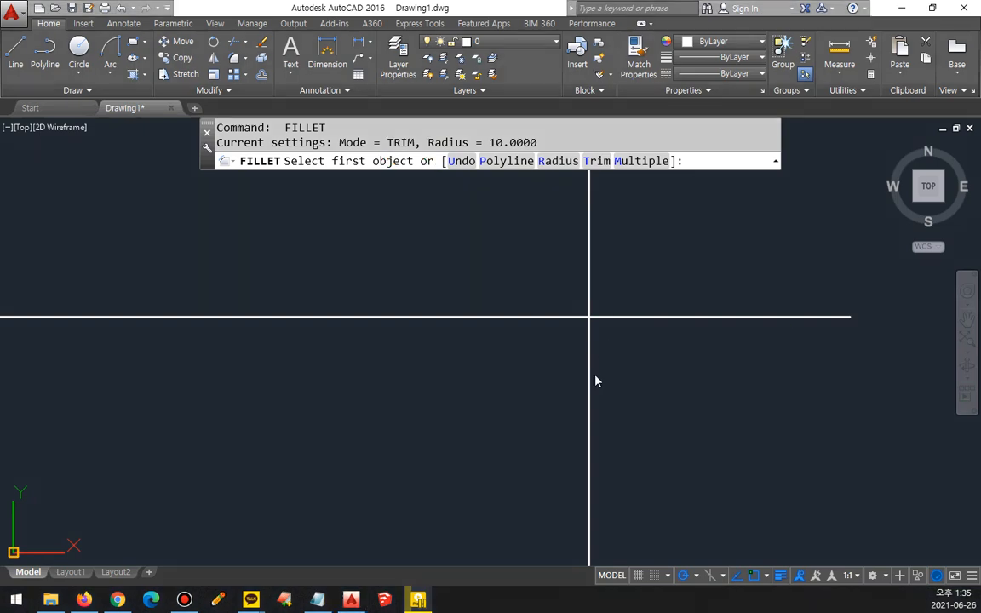
Step: Fillet the crossing lines with radius 10, keeping their left and lower parts, and briefly circle the trimmed-off area with the pen
{"action": "left_click", "coordinate": [475, 320]}
{"action": "left_click", "coordinate": [587, 441]}
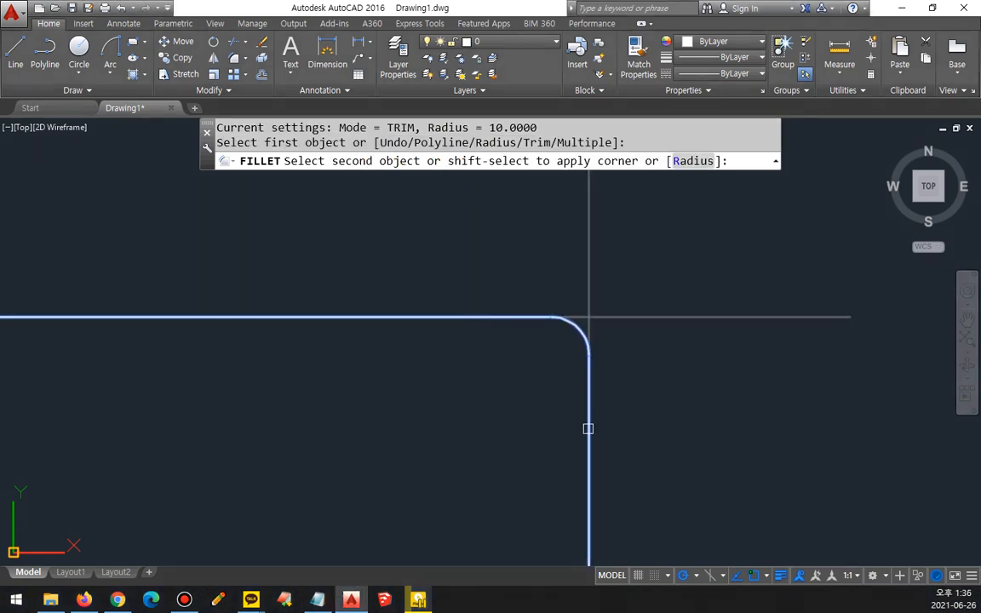
{"action": "left_click", "coordinate": [587, 429]}
{"action": "key", "text": "ctrl+2"}
{"action": "mouse_move", "coordinate": [669, 327]}
{"action": "left_mouse_down"}
{"action": "mouse_move", "coordinate": [606, 323]}
{"action": "mouse_move", "coordinate": [694, 323]}
{"action": "mouse_move", "coordinate": [676, 332]}
{"action": "left_mouse_up"}
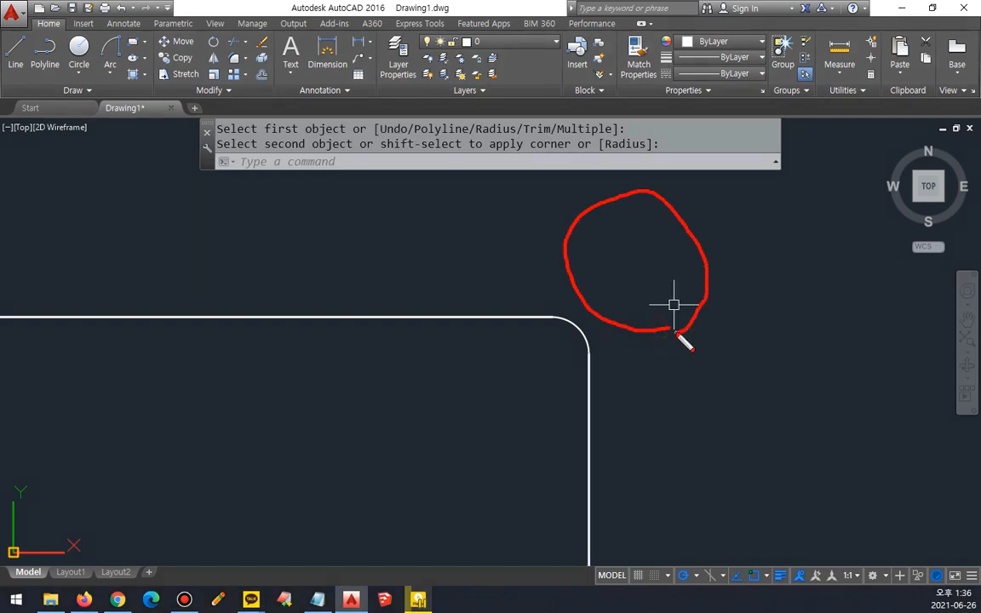
{"action": "key", "text": "Escape"}
Step: Fillet the separate short horizontal and vertical lines with radius 10 so they extend into a rounded corner
{"action": "scroll", "coordinate": [684, 346], "scroll_direction": "down", "scroll_amount": 4}
{"action": "middle_click_drag", "start_coordinate": [747, 348], "coordinate": [210, 348]}
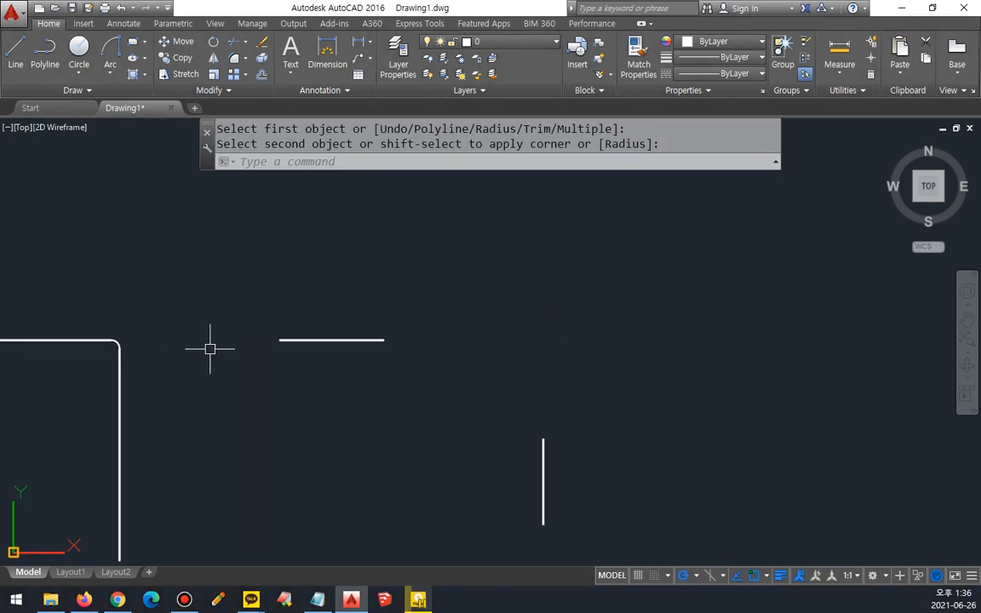
{"action": "scroll", "coordinate": [409, 369], "scroll_direction": "up", "scroll_amount": 3}
{"action": "scroll", "coordinate": [552, 414], "scroll_direction": "down", "scroll_amount": 2}
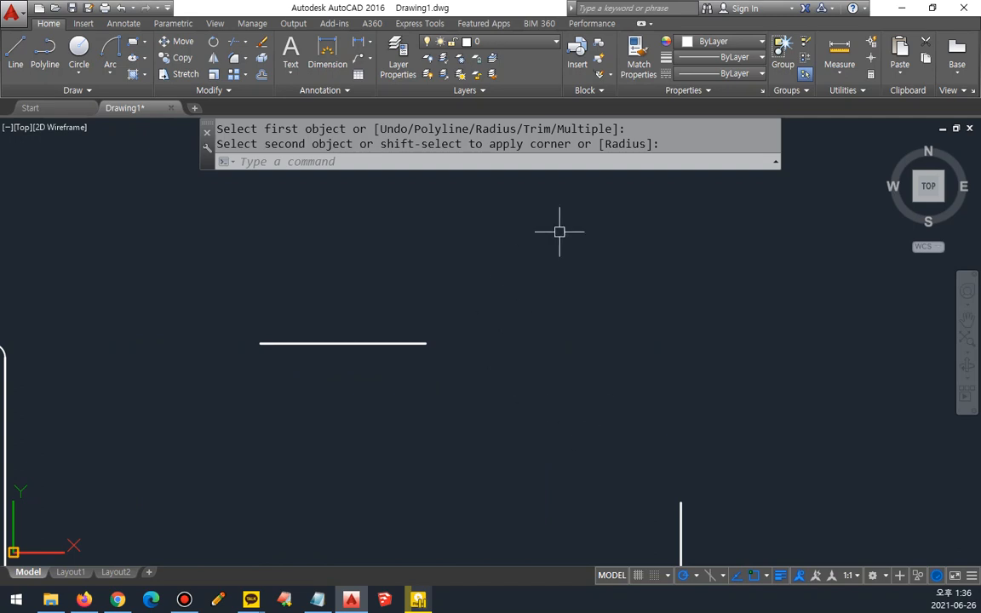
{"action": "type", "text": "f"}
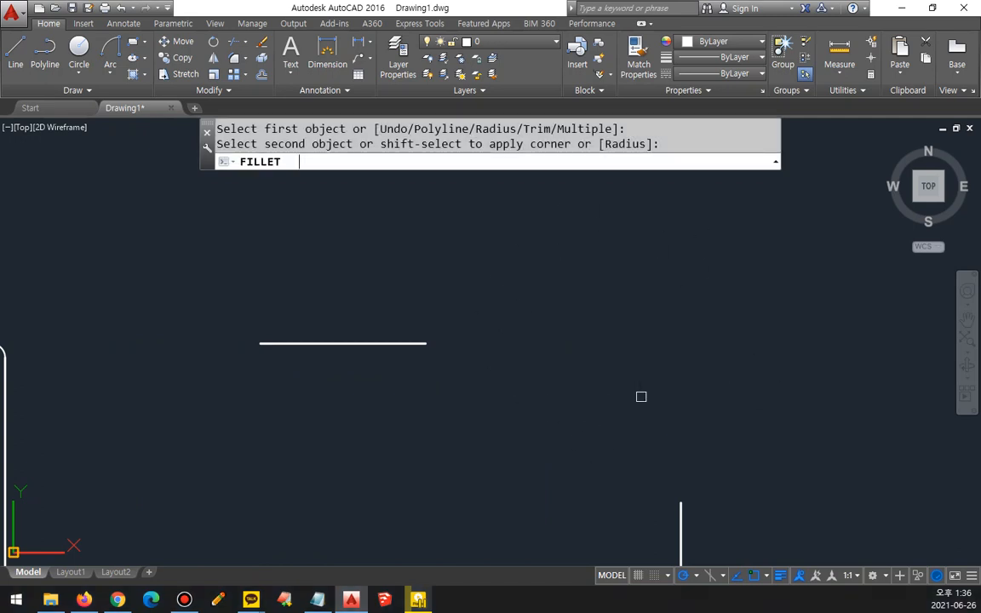
{"action": "key", "text": "Return"}
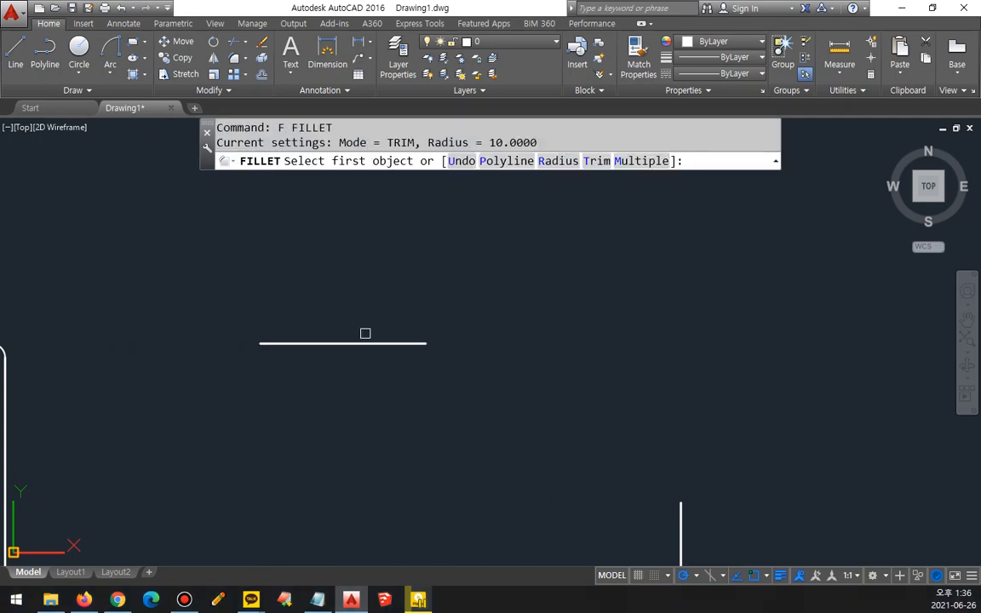
{"action": "left_click", "coordinate": [368, 336]}
{"action": "left_click", "coordinate": [415, 346]}
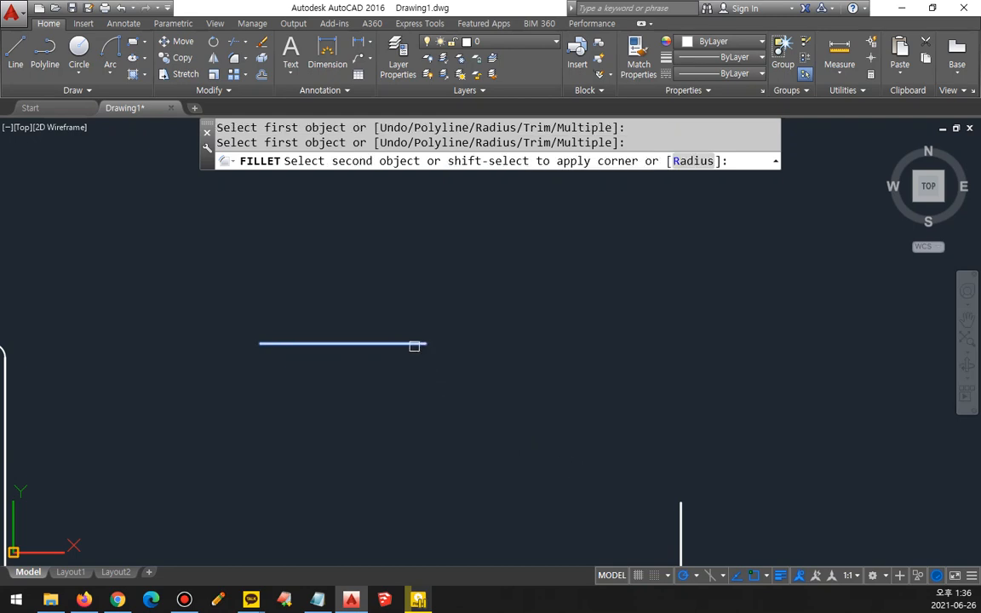
{"action": "left_click", "coordinate": [675, 536]}
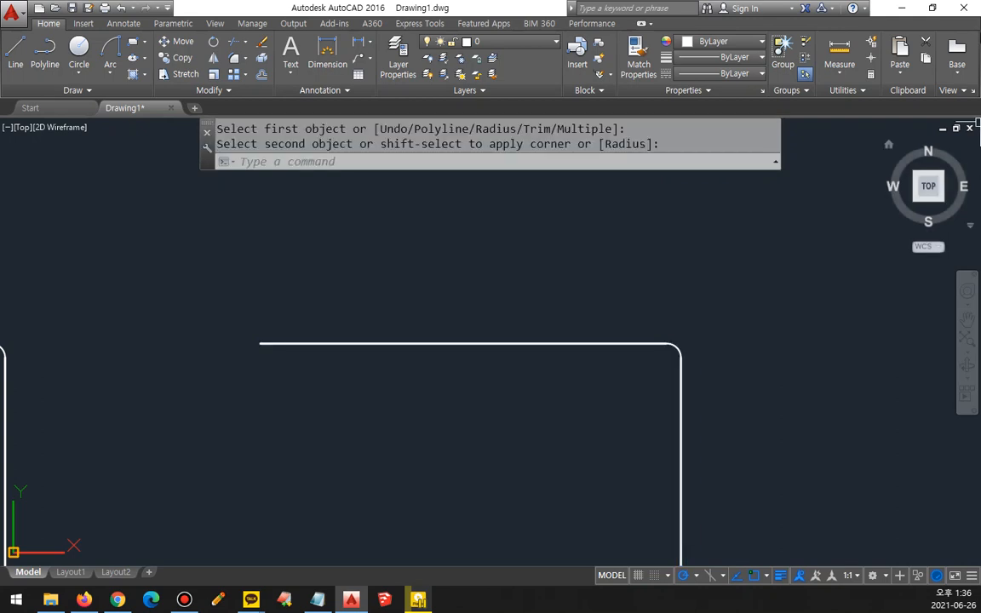
Step: Compare the three rounded corners, circling each with the on-screen pen, and clear the marks
{"action": "scroll", "coordinate": [526, 368], "scroll_direction": "down", "scroll_amount": 4}
{"action": "middle_click_drag", "start_coordinate": [525, 368], "coordinate": [593, 356]}
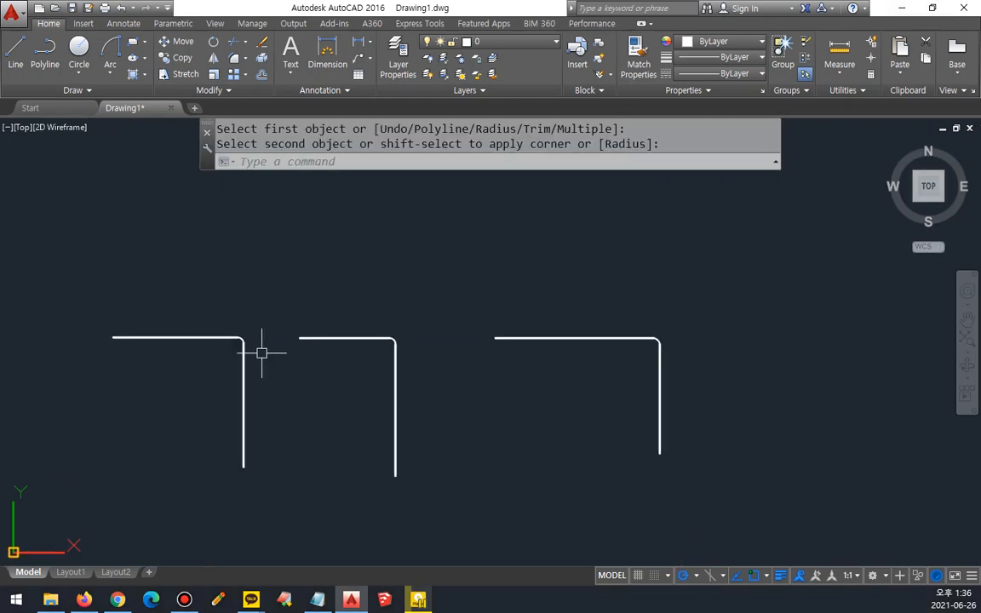
{"action": "mouse_move", "coordinate": [218, 313]}
{"action": "left_mouse_down"}
{"action": "mouse_move", "coordinate": [240, 361]}
{"action": "mouse_move", "coordinate": [255, 365]}
{"action": "left_mouse_up"}
{"action": "left_click_drag", "start_coordinate": [393, 372], "coordinate": [399, 380]}
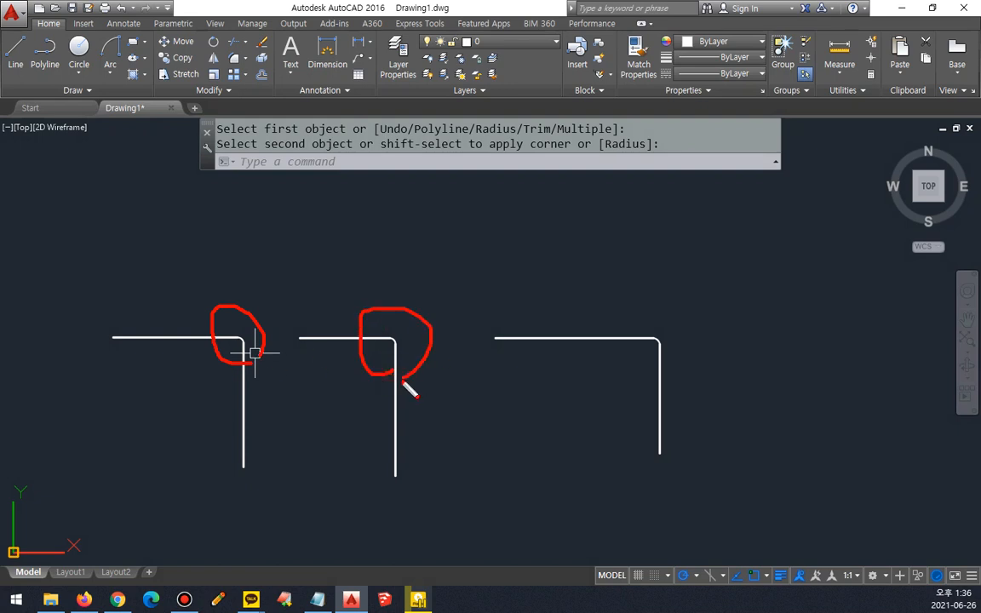
{"action": "left_click_drag", "start_coordinate": [626, 396], "coordinate": [661, 416]}
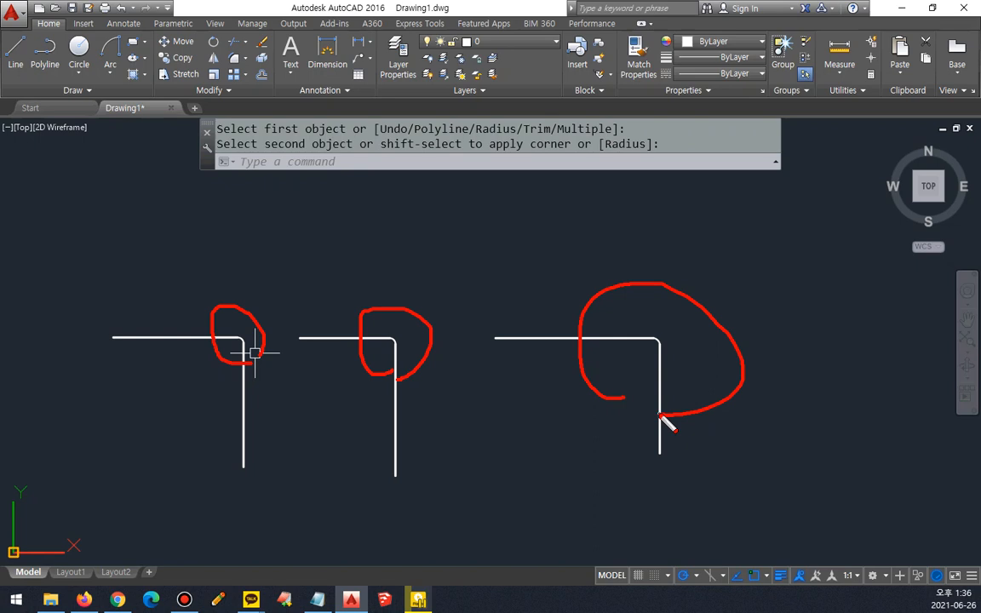
{"action": "key", "text": "Escape"}
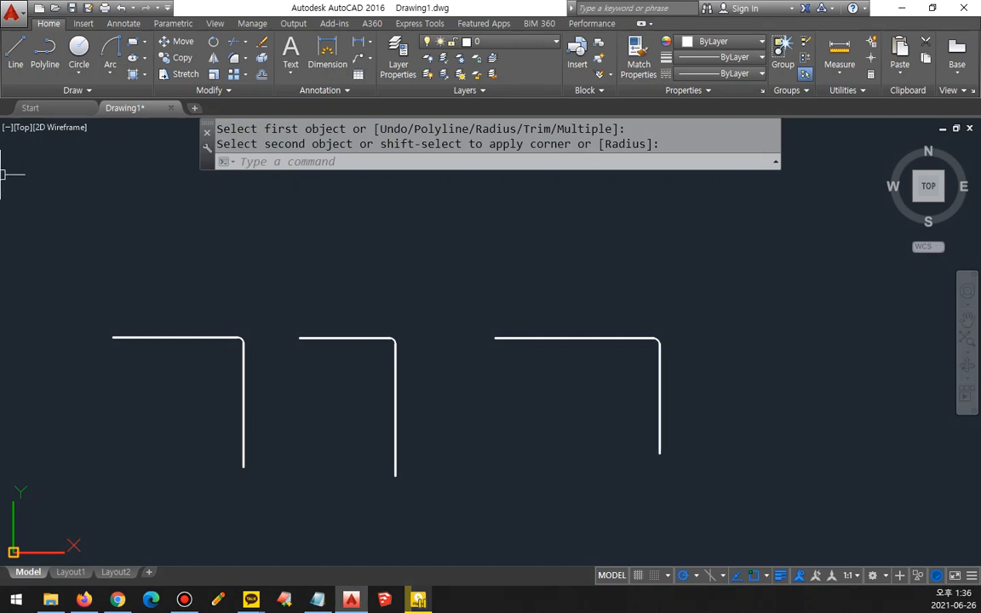
Step: Undo the three radius 10 fillets on the practice line pairs
{"action": "key", "text": "ctrl+z"}
{"action": "key", "text": "ctrl+z"}
{"action": "key", "text": "ctrl+z"}
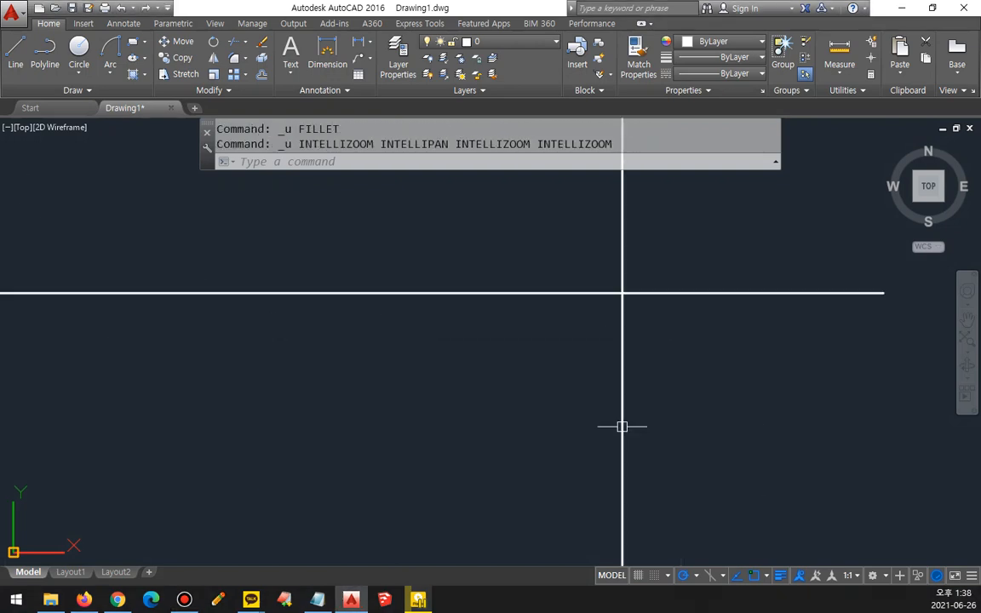
{"action": "key", "text": "ctrl+z"}
{"action": "key", "text": "ctrl+z"}
{"action": "key", "text": "ctrl+z"}
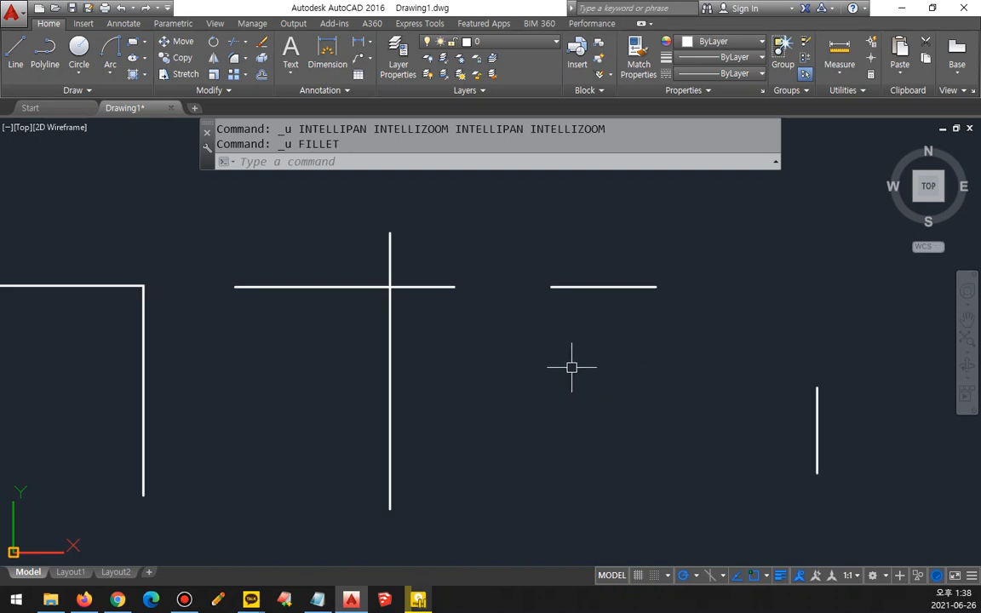
Step: Use Fillet in TRIM mode with radius 0 to join the separate short lines into a sharp corner, and undo it
{"action": "type", "text": "f"}
{"action": "key", "text": "Return"}
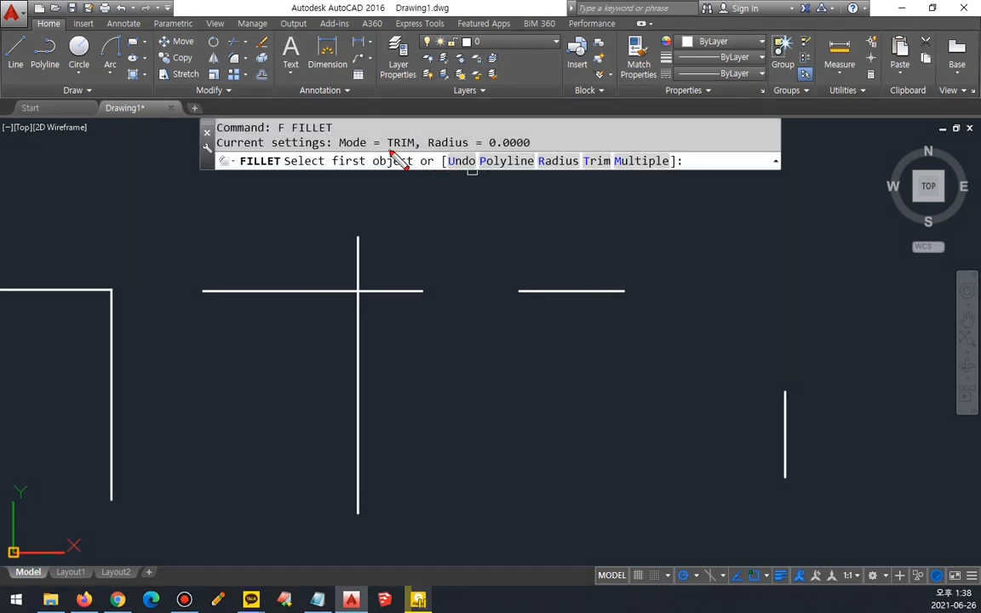
{"action": "left_click_drag", "start_coordinate": [348, 148], "coordinate": [528, 152]}
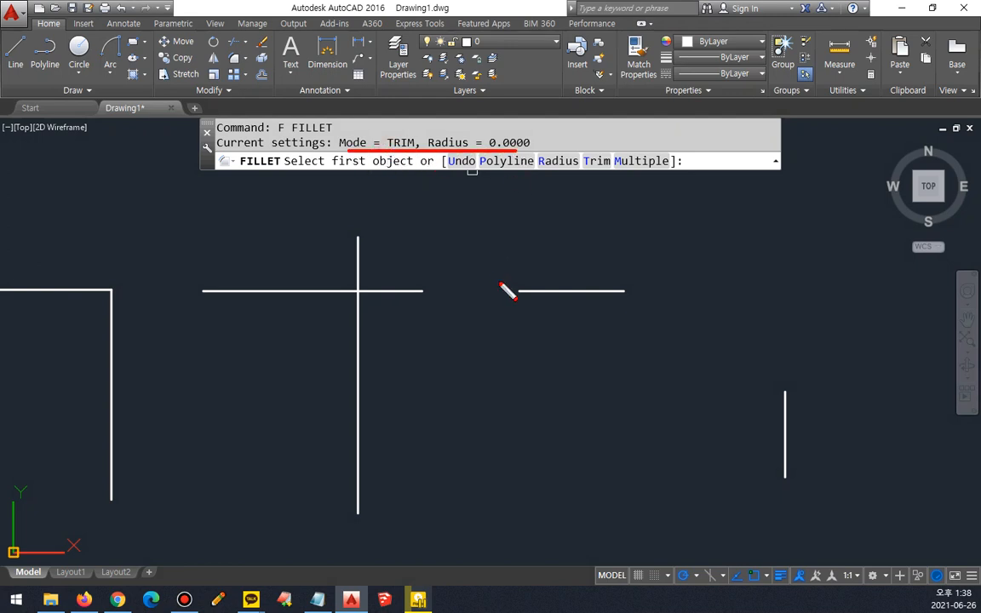
{"action": "left_click", "coordinate": [584, 291]}
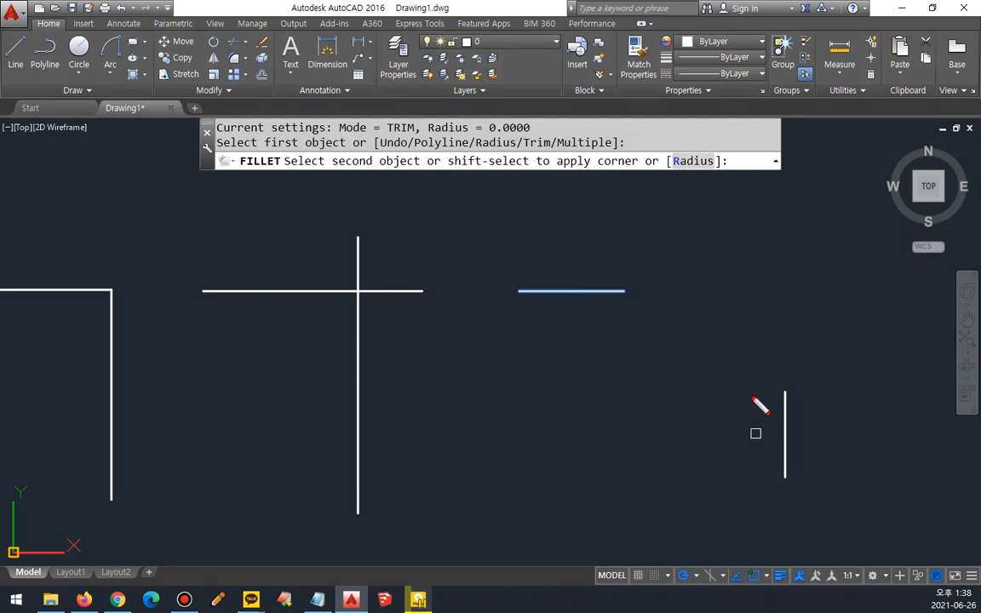
{"action": "mouse_move", "coordinate": [770, 435]}
{"action": "left_mouse_down"}
{"action": "mouse_move", "coordinate": [691, 441]}
{"action": "mouse_move", "coordinate": [794, 372]}
{"action": "mouse_move", "coordinate": [778, 413]}
{"action": "left_mouse_up"}
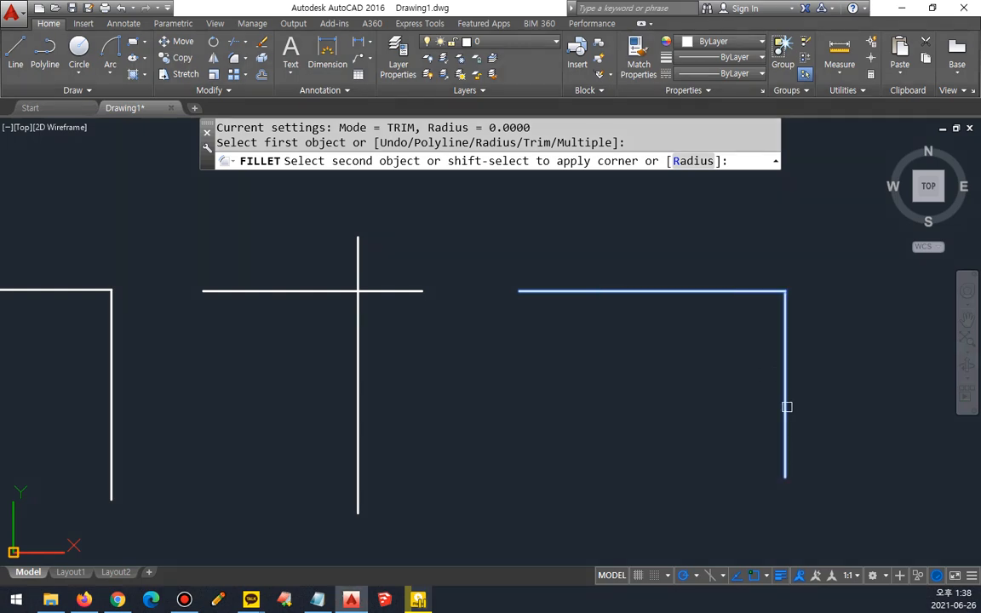
{"action": "left_click", "coordinate": [786, 406]}
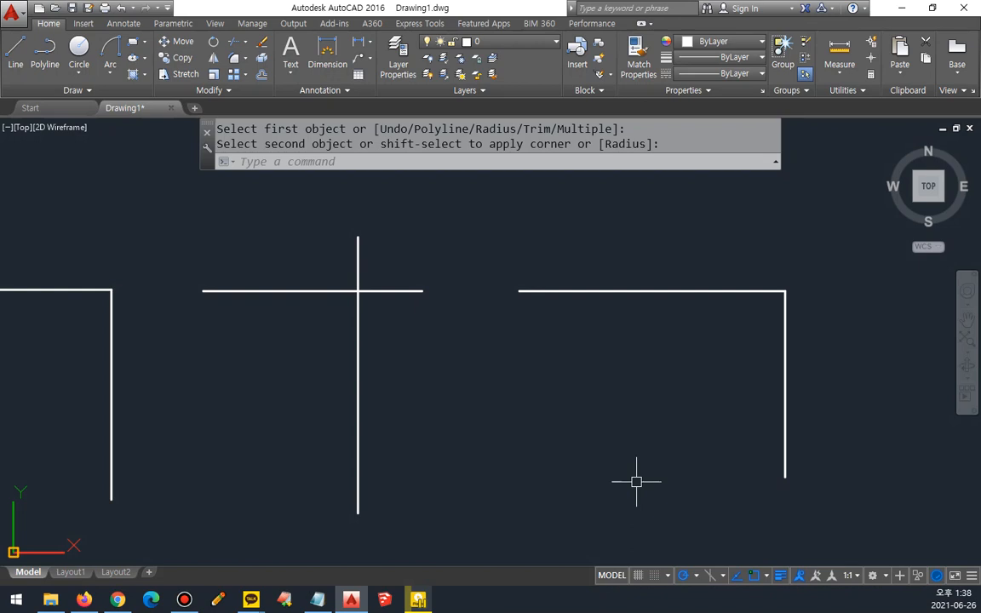
{"action": "key", "text": "ctrl+z"}
Step: Start Fillet, underline its current mode and radius settings with the on-screen pen, and clear the marks
{"action": "type", "text": "f"}
{"action": "key", "text": "Return"}
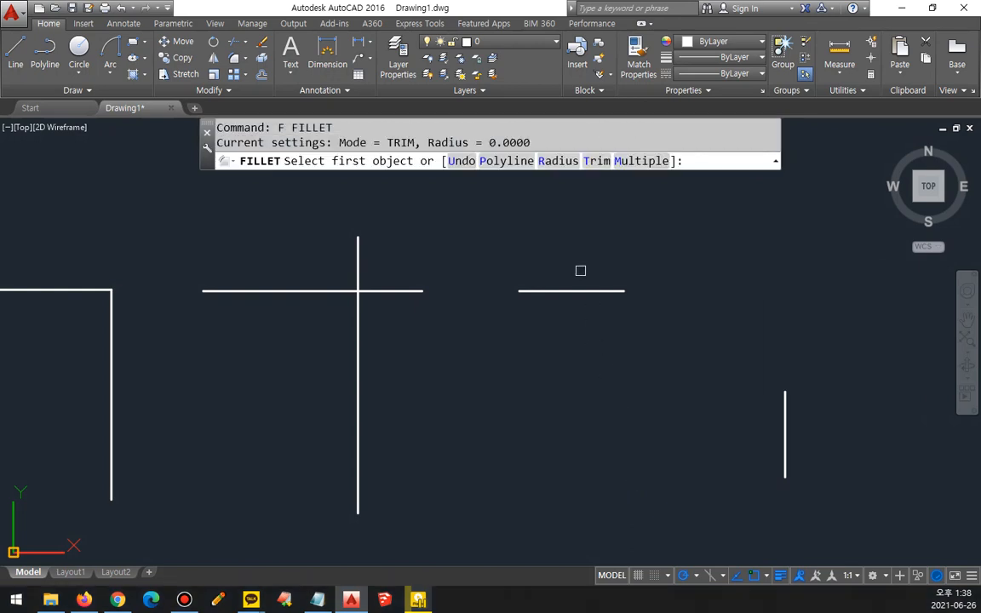
{"action": "left_click_drag", "start_coordinate": [532, 145], "coordinate": [441, 143]}
{"action": "key", "text": "ctrl+z"}
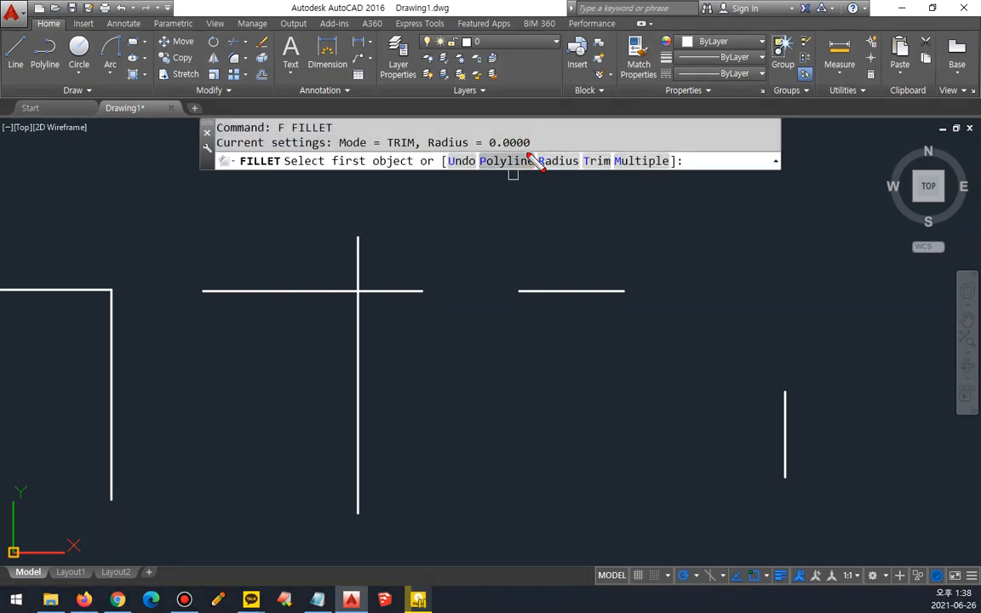
{"action": "left_click_drag", "start_coordinate": [527, 153], "coordinate": [414, 155]}
{"action": "key", "text": "ctrl+z"}
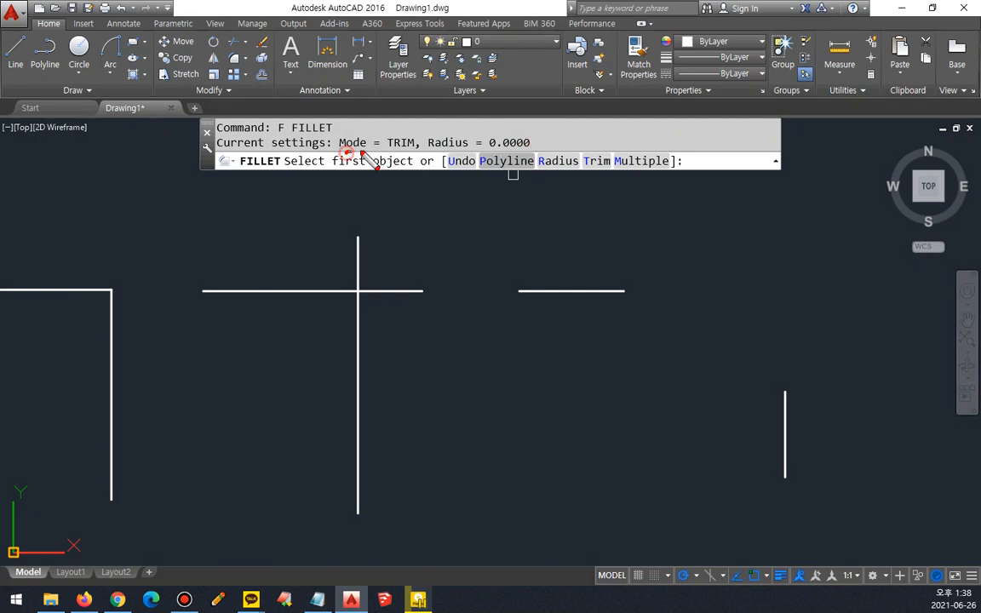
{"action": "left_click_drag", "start_coordinate": [340, 155], "coordinate": [504, 151]}
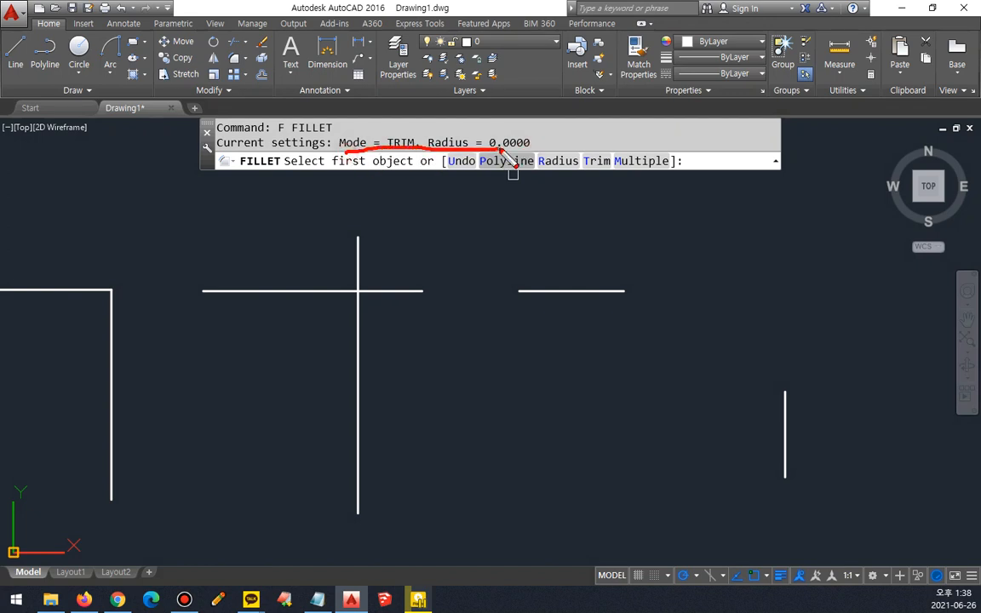
{"action": "key", "text": "Escape"}
Step: Fillet the separate short lines and the crossing lines into sharp corners using radius 0
{"action": "left_click", "coordinate": [602, 291]}
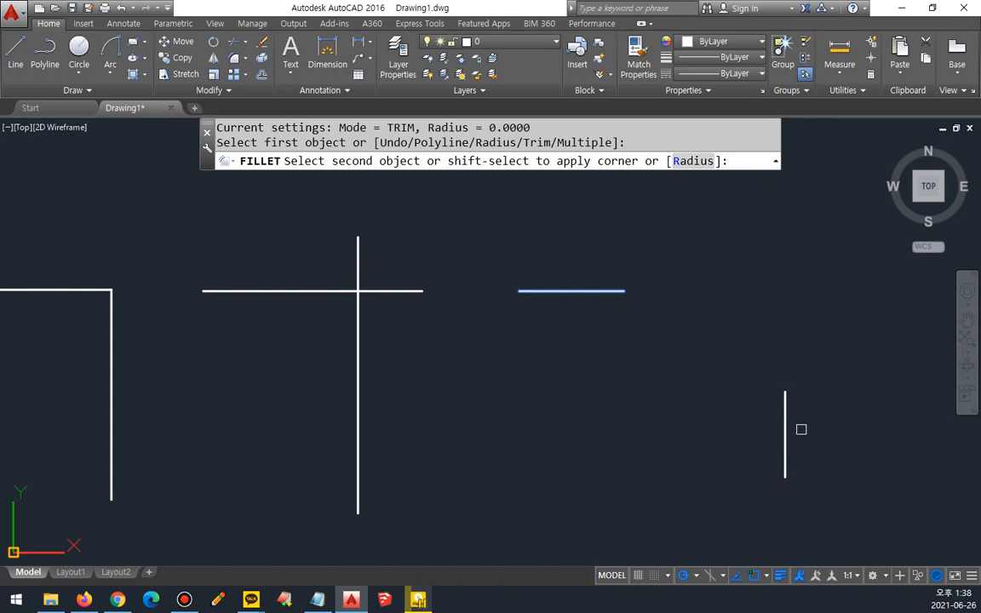
{"action": "left_click", "coordinate": [784, 422]}
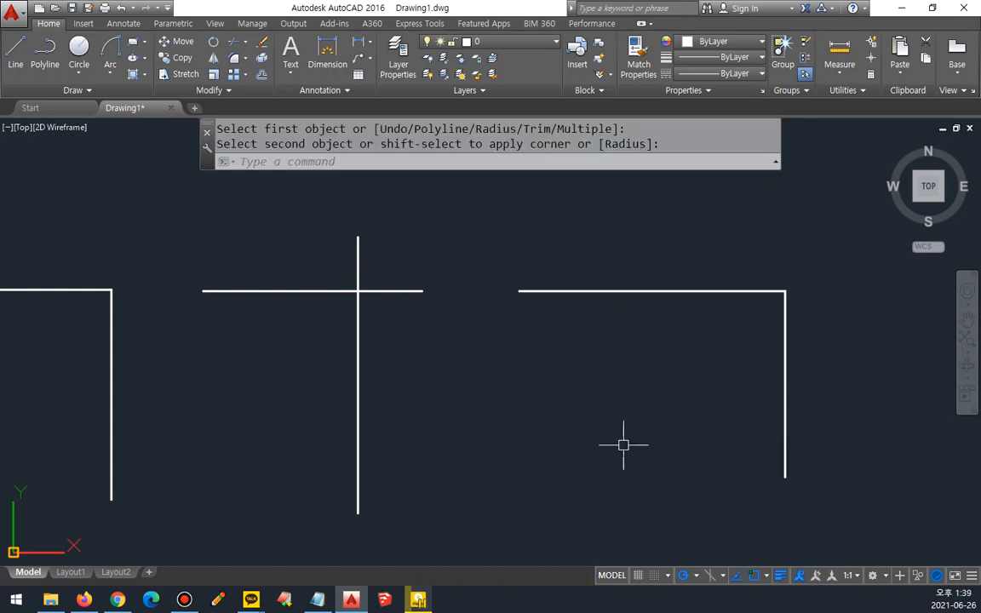
{"action": "key", "text": "Return"}
{"action": "left_click", "coordinate": [313, 290]}
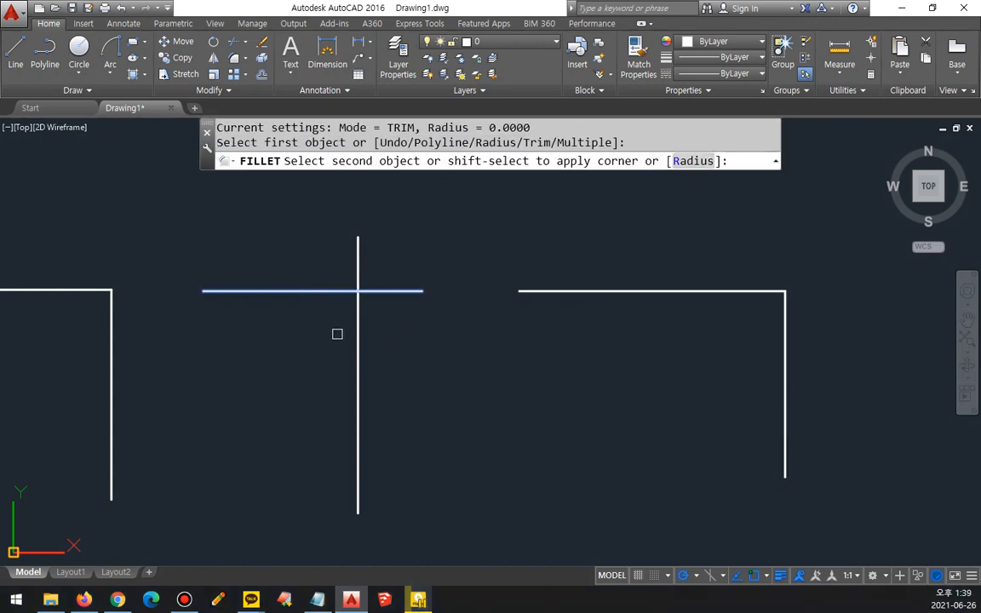
{"action": "left_click", "coordinate": [358, 339]}
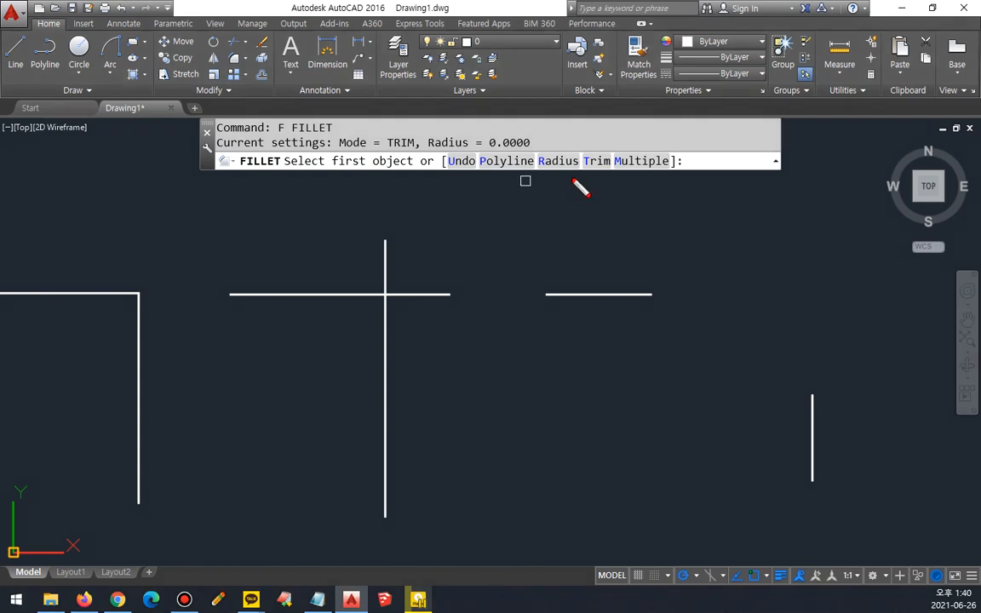
Step: Circle Fillet's Trim option and underline the current mode setting with the on-screen pen
{"action": "mouse_move", "coordinate": [612, 147]}
{"action": "left_mouse_down"}
{"action": "mouse_move", "coordinate": [587, 169]}
{"action": "mouse_move", "coordinate": [611, 177]}
{"action": "mouse_move", "coordinate": [580, 162]}
{"action": "mouse_move", "coordinate": [595, 183]}
{"action": "left_mouse_up"}
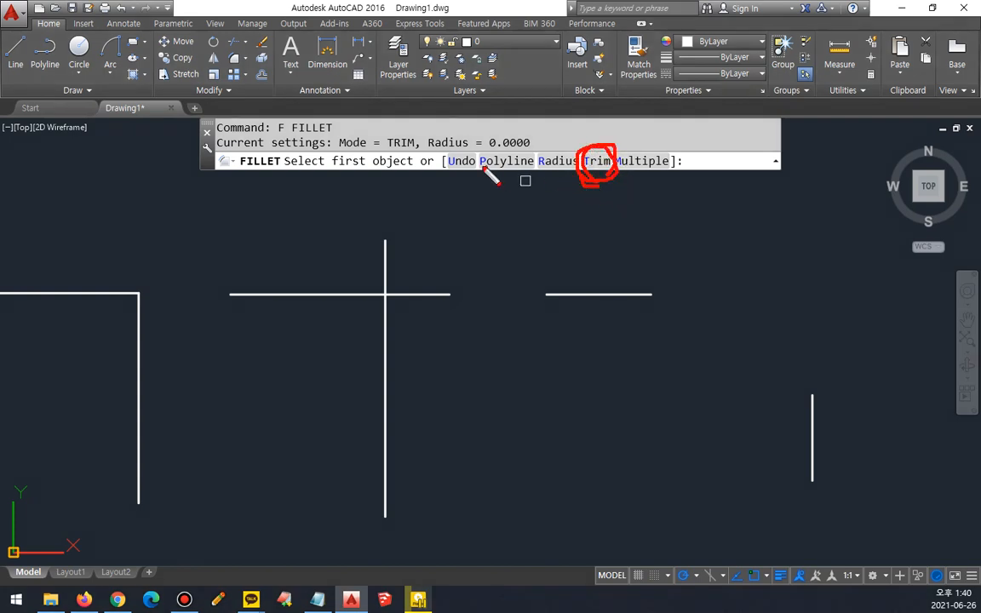
{"action": "left_click_drag", "start_coordinate": [331, 154], "coordinate": [431, 166]}
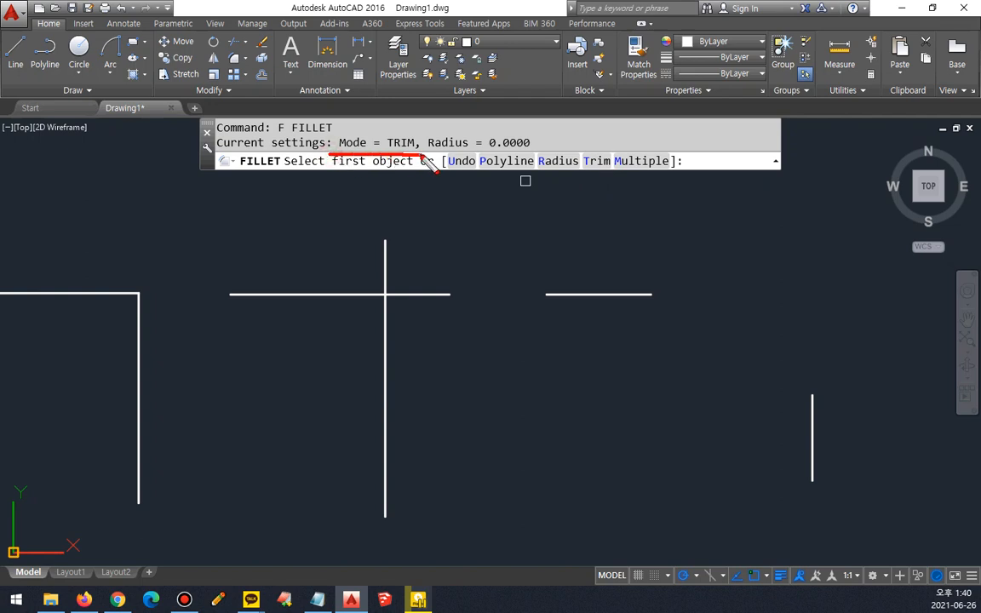
{"action": "mouse_move", "coordinate": [610, 150]}
{"action": "left_mouse_down"}
{"action": "mouse_move", "coordinate": [596, 178]}
{"action": "mouse_move", "coordinate": [625, 183]}
{"action": "left_mouse_up"}
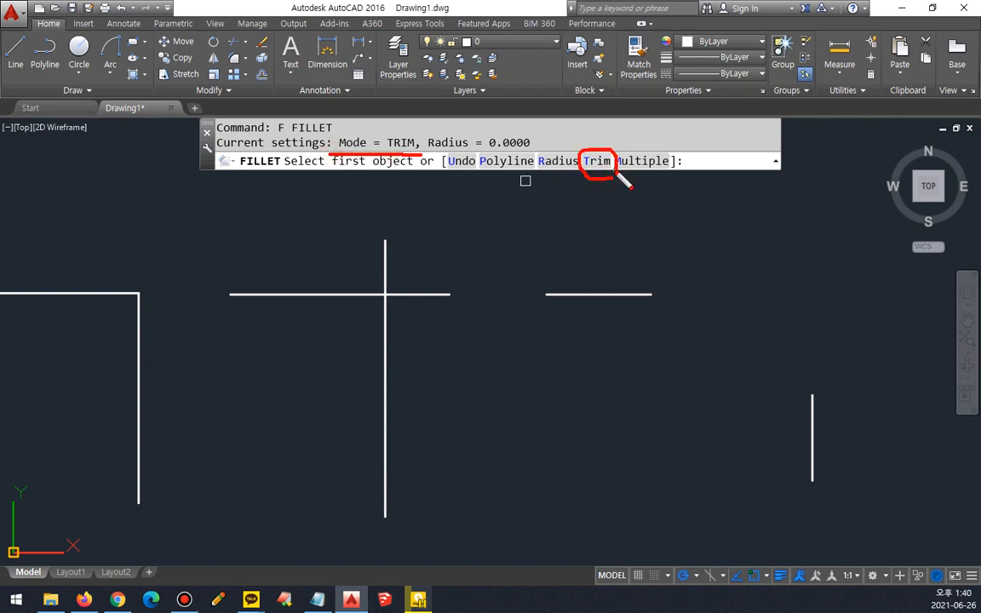
Step: Circle Fillet's two trim mode choices, switch the mode to No trim, and set the radius to 10
{"action": "left_click", "coordinate": [596, 161]}
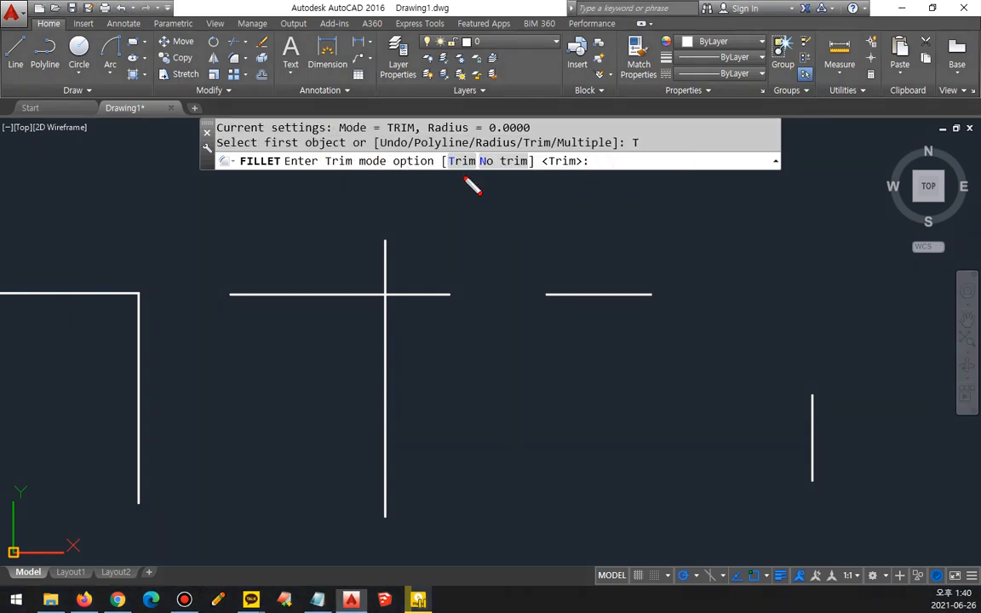
{"action": "mouse_move", "coordinate": [449, 170]}
{"action": "left_mouse_down"}
{"action": "mouse_move", "coordinate": [477, 175]}
{"action": "mouse_move", "coordinate": [451, 189]}
{"action": "left_mouse_up"}
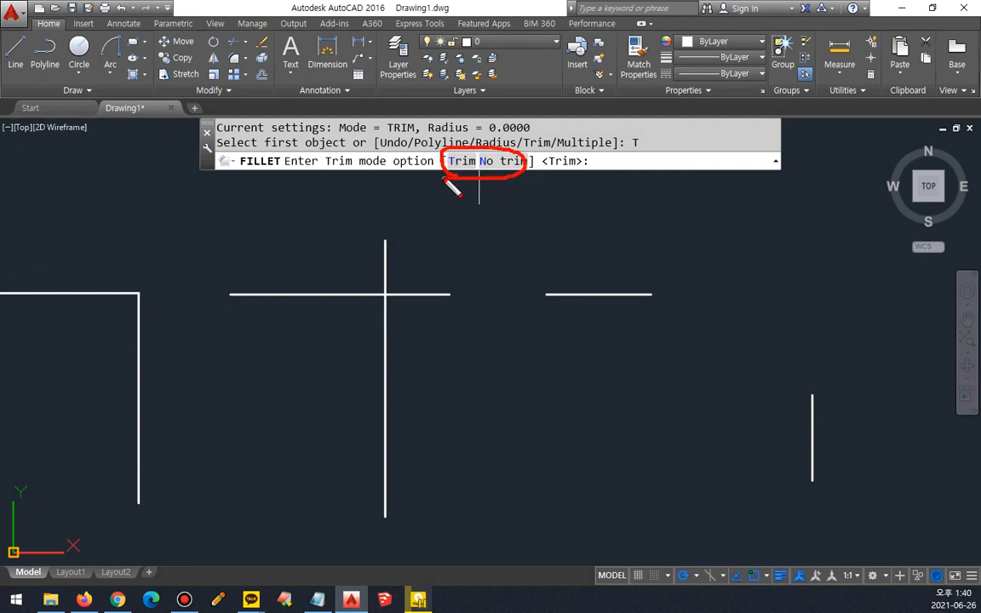
{"action": "key", "text": "Escape"}
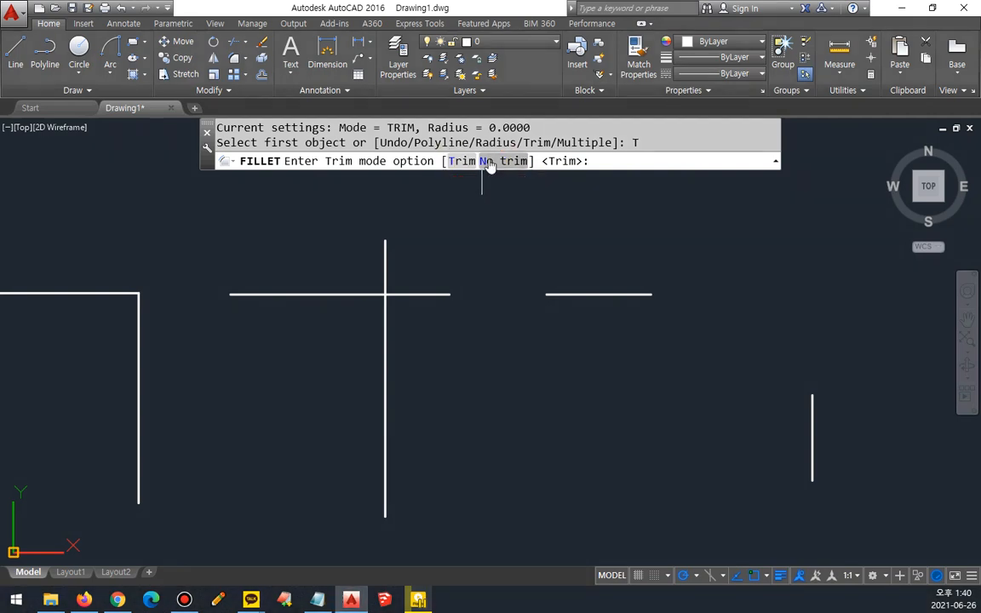
{"action": "left_click", "coordinate": [487, 162]}
{"action": "type", "text": "r"}
{"action": "key", "text": "Return"}
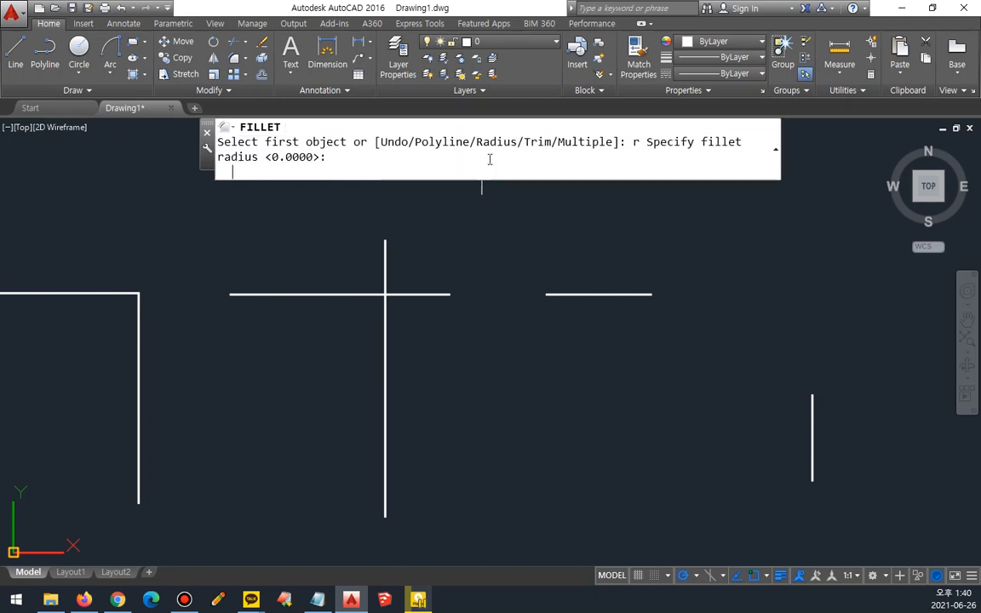
{"action": "type", "text": "10"}
{"action": "key", "text": "Return"}
Step: Fillet the joined line corner and the crossing lines with radius 10 in No trim mode
{"action": "left_click", "coordinate": [132, 295]}
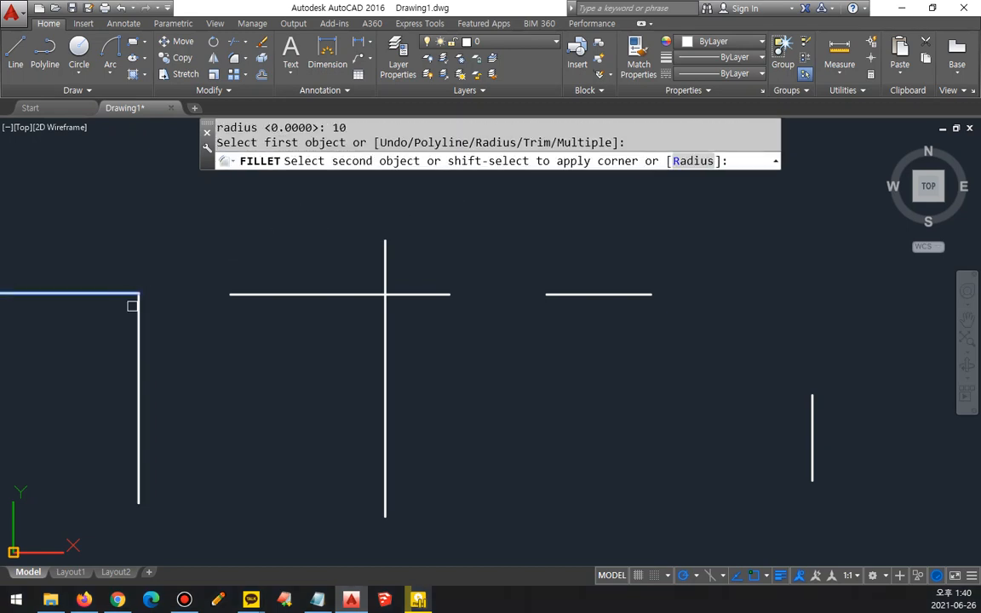
{"action": "left_click", "coordinate": [137, 319]}
{"action": "scroll", "coordinate": [136, 302], "scroll_direction": "up", "scroll_amount": 6}
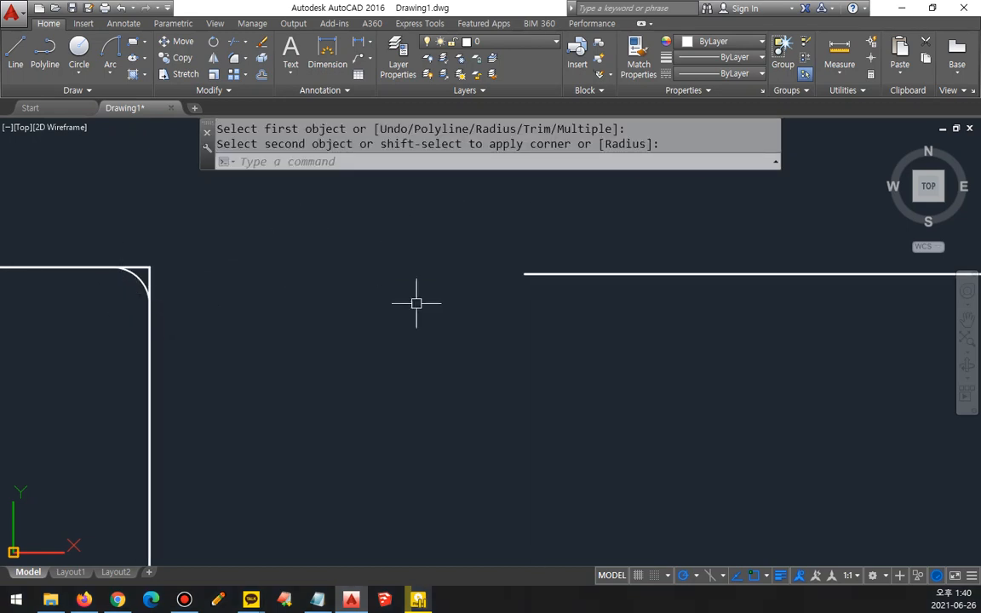
{"action": "middle_click_drag", "start_coordinate": [812, 302], "coordinate": [352, 304]}
{"action": "middle_click_drag", "start_coordinate": [582, 295], "coordinate": [481, 291]}
{"action": "key", "text": "Return"}
{"action": "left_click", "coordinate": [554, 271]}
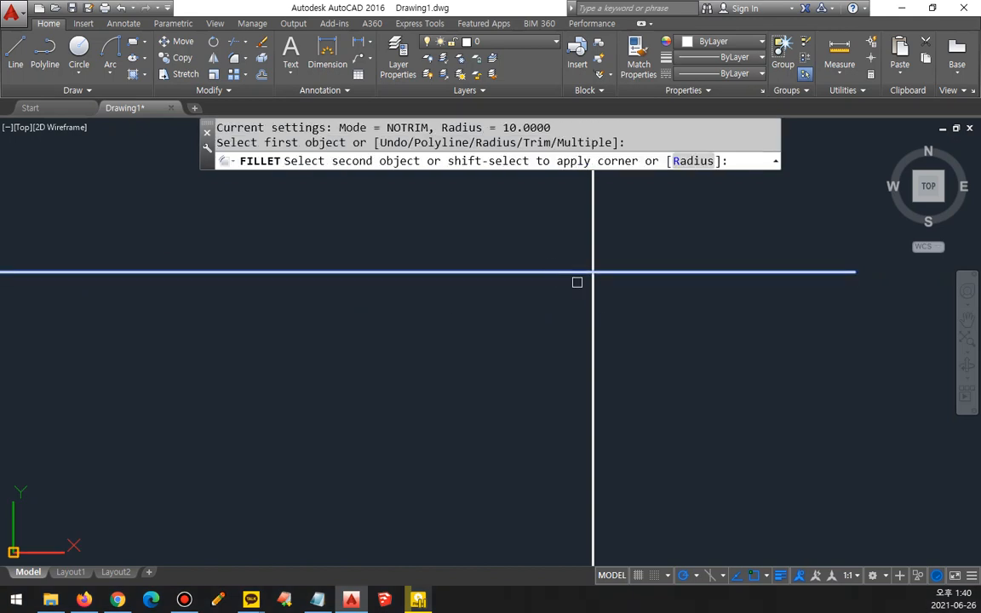
{"action": "left_click", "coordinate": [596, 306]}
Step: Fillet the separate short horizontal and vertical lines with radius 10 in No trim mode
{"action": "scroll", "coordinate": [669, 322], "scroll_direction": "down", "scroll_amount": 4}
{"action": "middle_click_drag", "start_coordinate": [777, 325], "coordinate": [444, 309]}
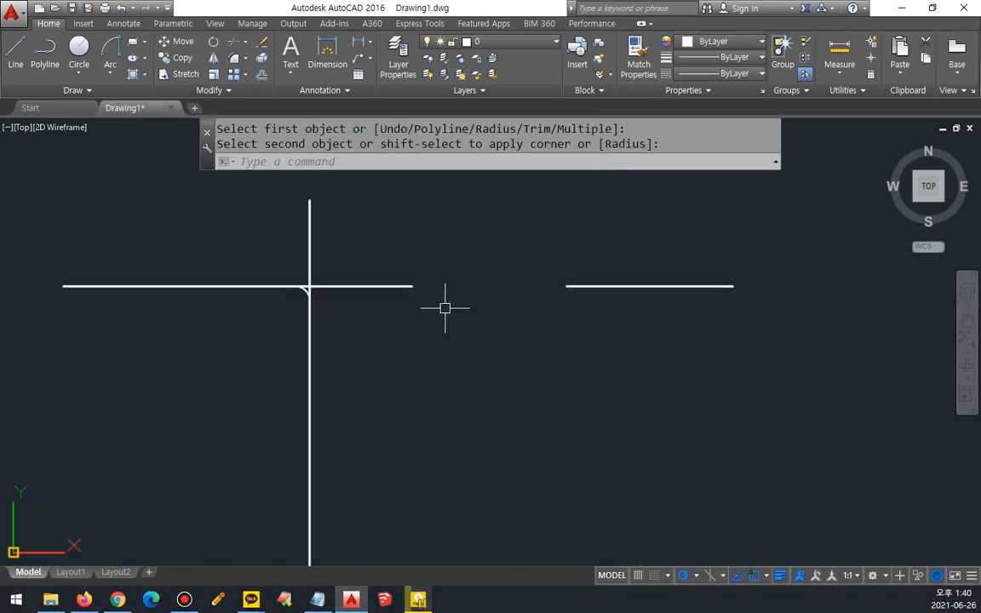
{"action": "middle_click_drag", "start_coordinate": [876, 339], "coordinate": [472, 317]}
{"action": "key", "text": "Return"}
{"action": "left_click", "coordinate": [317, 264]}
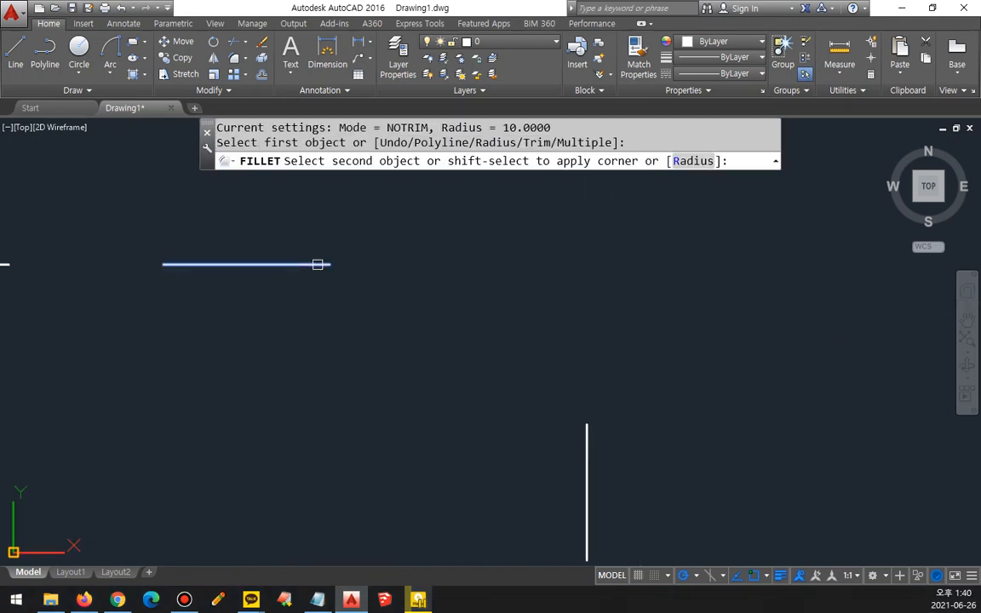
{"action": "left_click", "coordinate": [584, 429]}
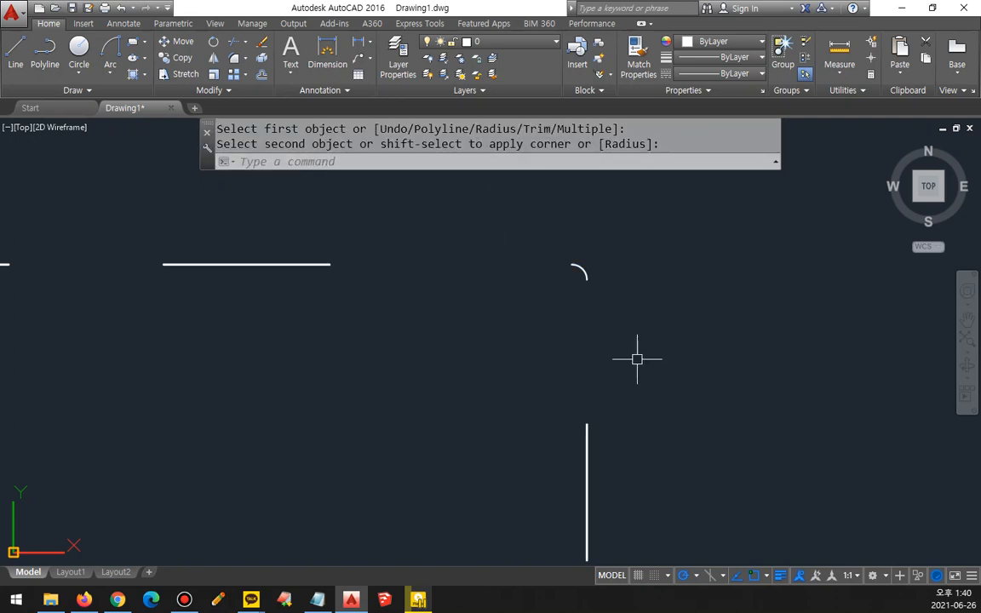
Step: Erase the detached fillet arc between the separate short horizontal and vertical lines
{"action": "scroll", "coordinate": [637, 359], "scroll_direction": "down", "scroll_amount": 8}
{"action": "scroll", "coordinate": [606, 355], "scroll_direction": "up", "scroll_amount": 6}
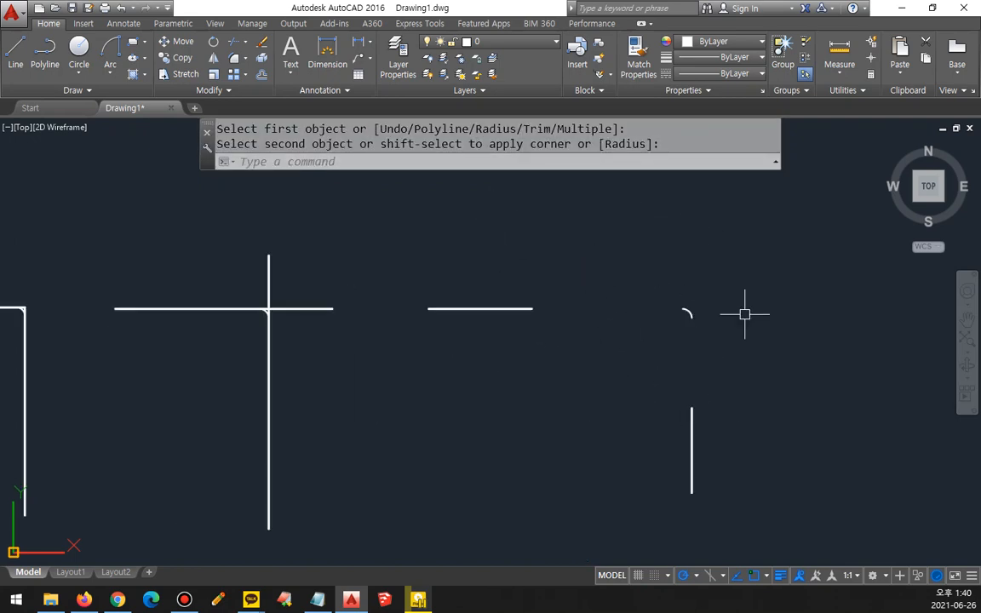
{"action": "scroll", "coordinate": [693, 314], "scroll_direction": "up", "scroll_amount": 2}
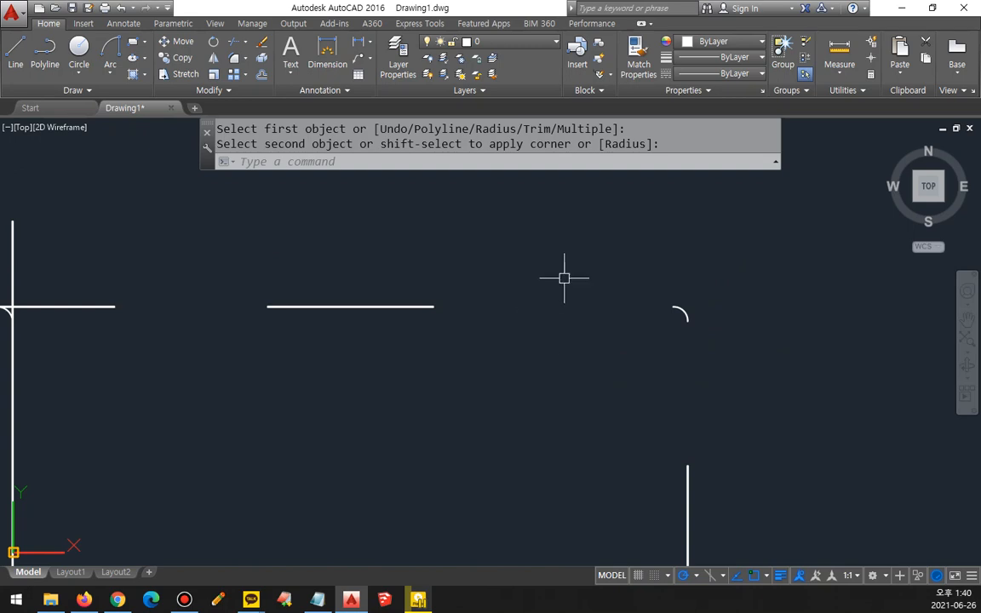
{"action": "scroll", "coordinate": [564, 279], "scroll_direction": "down", "scroll_amount": 3}
{"action": "scroll", "coordinate": [526, 283], "scroll_direction": "up", "scroll_amount": 2}
{"action": "middle_click_drag", "start_coordinate": [533, 292], "coordinate": [627, 293]}
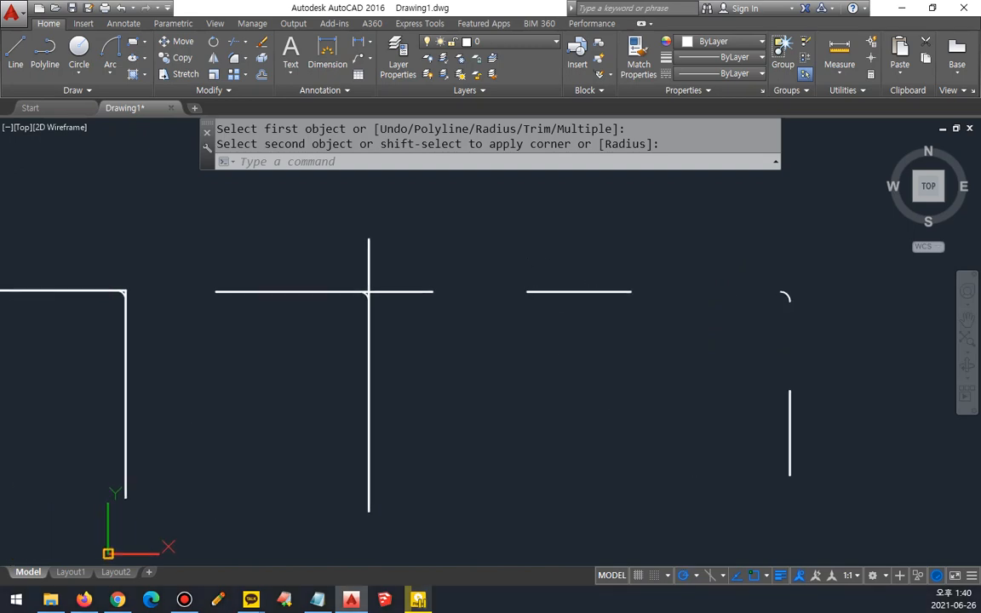
{"action": "left_click", "coordinate": [702, 245]}
{"action": "left_click", "coordinate": [830, 343]}
{"action": "type", "text": "e"}
{"action": "key", "text": "space"}
Step: Erase the fillet arcs at the crossing lines and at the joined line corner
{"action": "left_click", "coordinate": [302, 259]}
{"action": "left_click", "coordinate": [440, 353]}
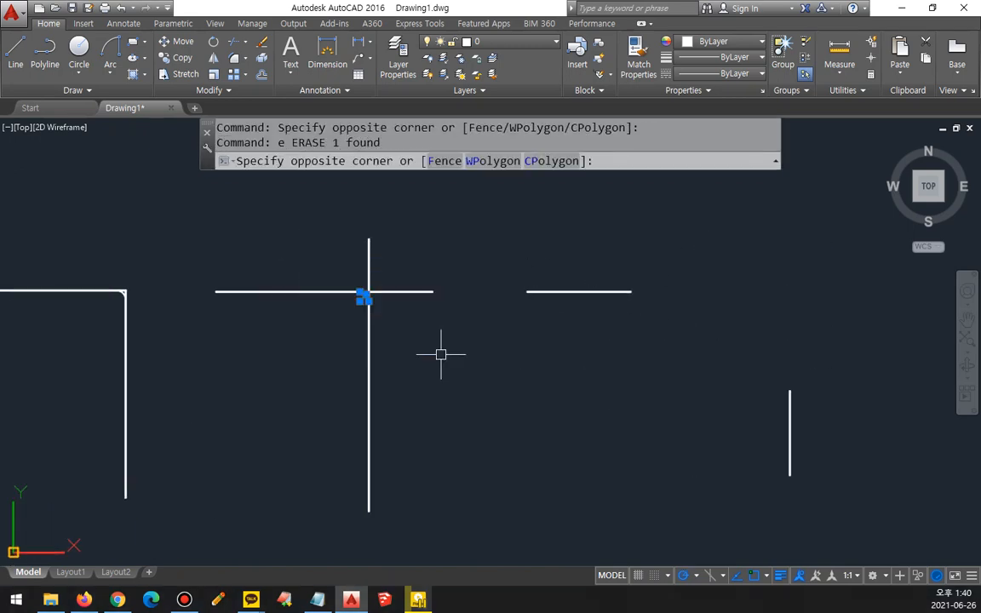
{"action": "type", "text": "e"}
{"action": "key", "text": "space"}
{"action": "left_click", "coordinate": [109, 245]}
{"action": "left_click", "coordinate": [164, 330]}
{"action": "type", "text": "e"}
{"action": "key", "text": "space"}
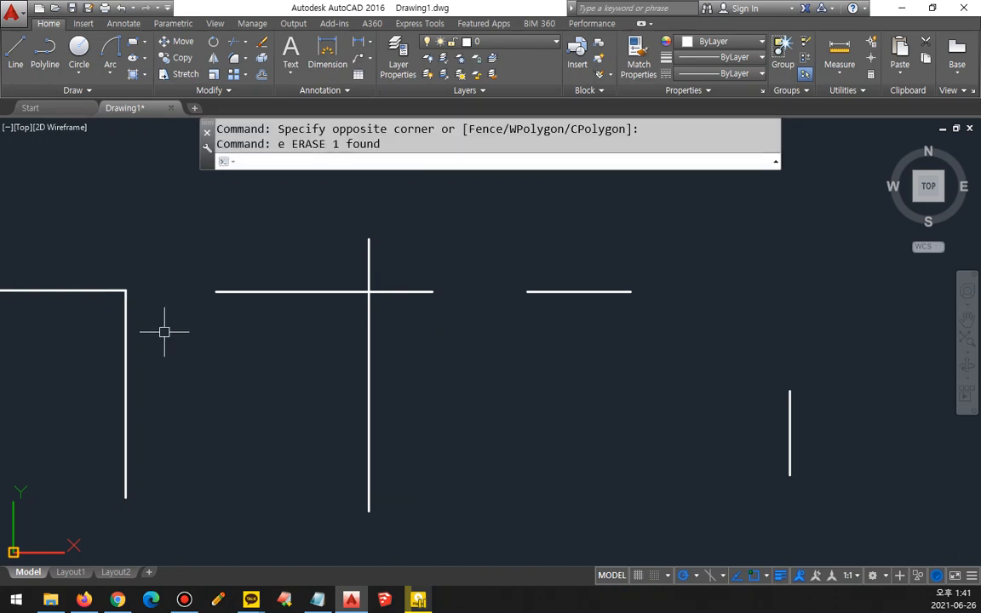
Step: Set Fillet to Trim mode with radius 50 and round the crossing lines into a single corner
{"action": "type", "text": "f"}
{"action": "key", "text": "space"}
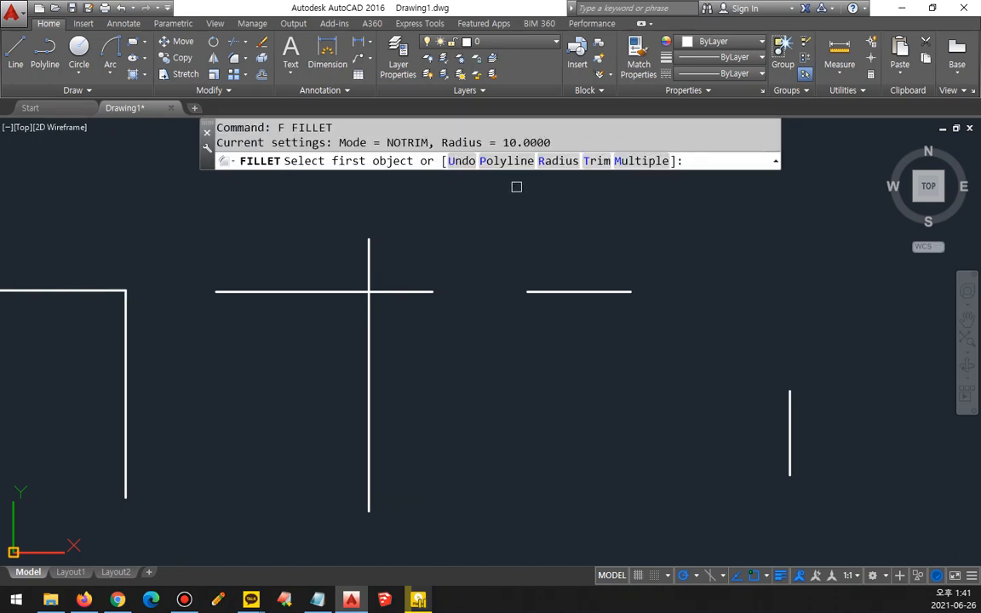
{"action": "left_click", "coordinate": [595, 162]}
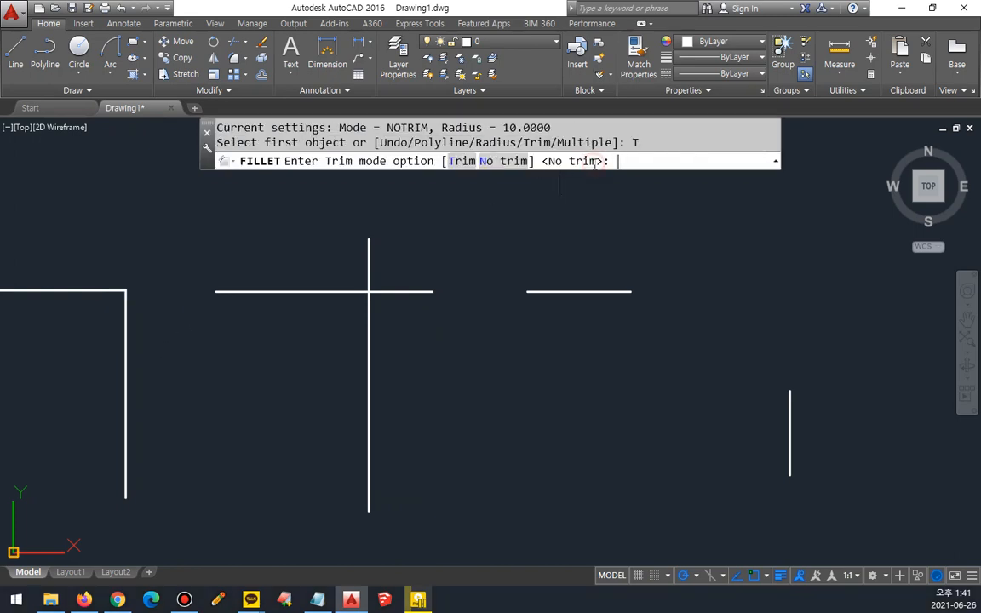
{"action": "left_click", "coordinate": [461, 161]}
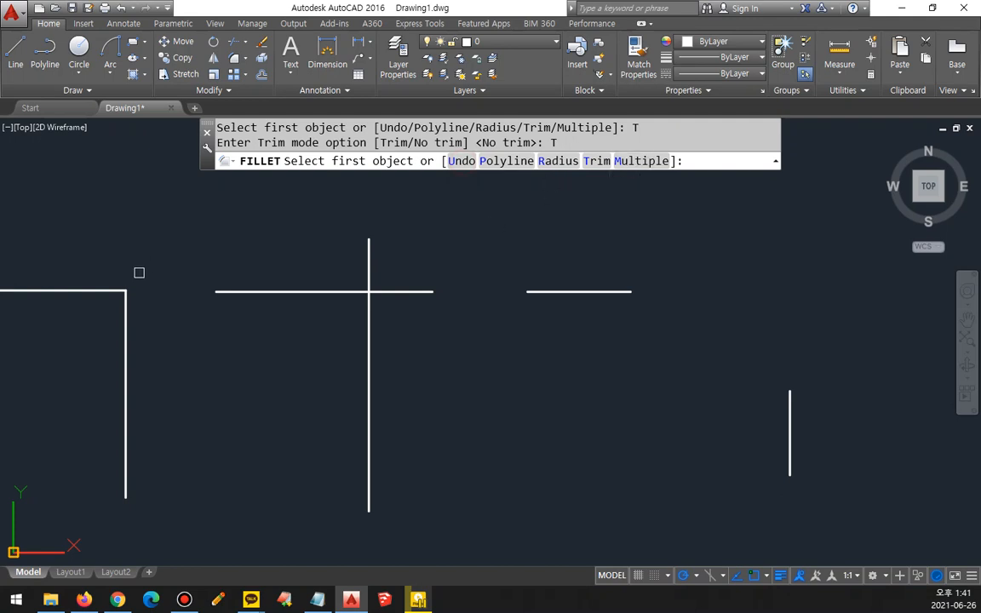
{"action": "type", "text": "r"}
{"action": "key", "text": "Return"}
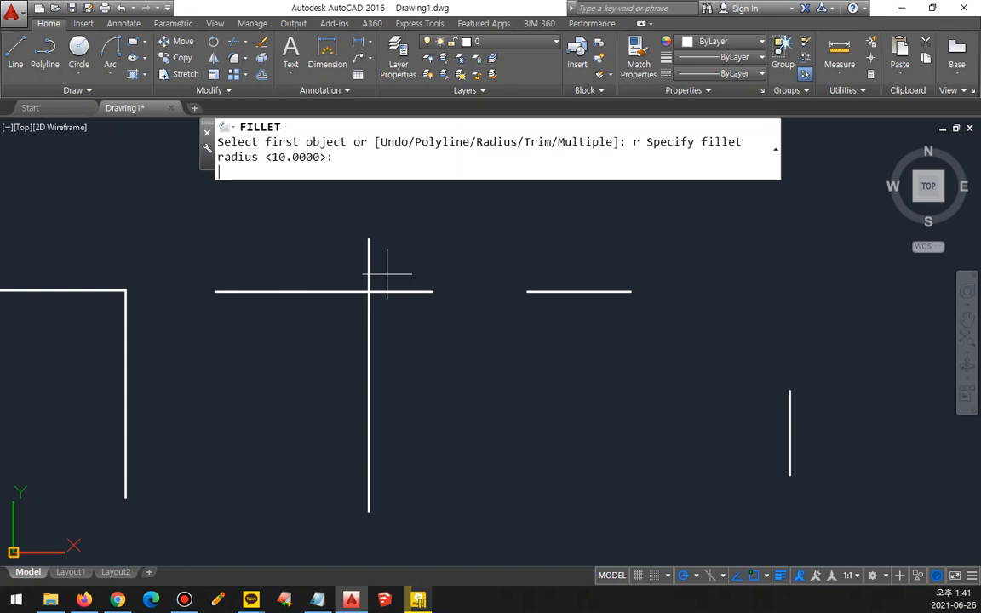
{"action": "type", "text": "50"}
{"action": "key", "text": "Return"}
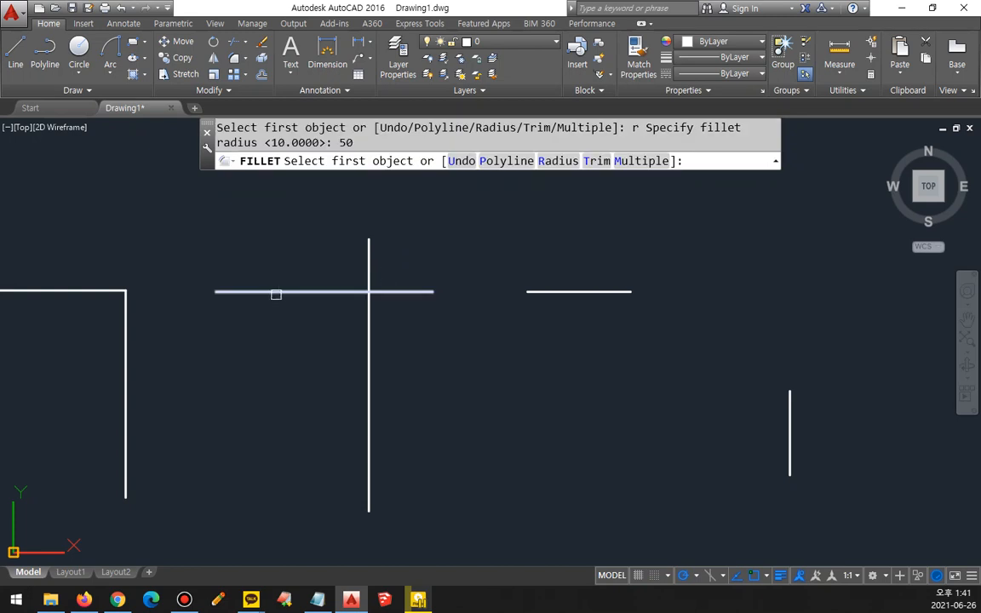
{"action": "left_click", "coordinate": [282, 291]}
{"action": "left_click", "coordinate": [369, 340]}
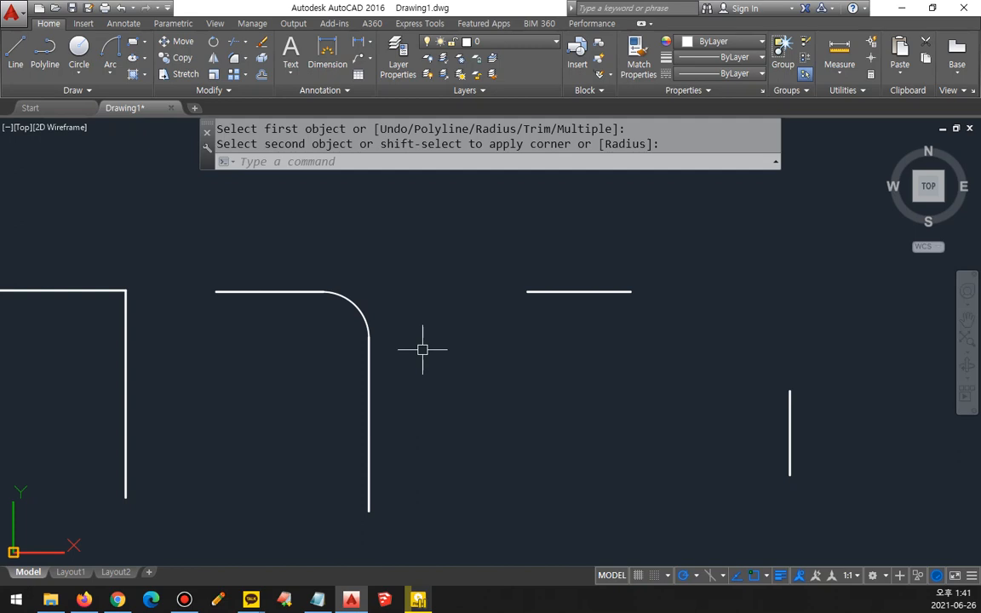
Step: Use Fillet's Multiple option to round the separate short lines and the joined line corner with radius 50
{"action": "key", "text": "Return"}
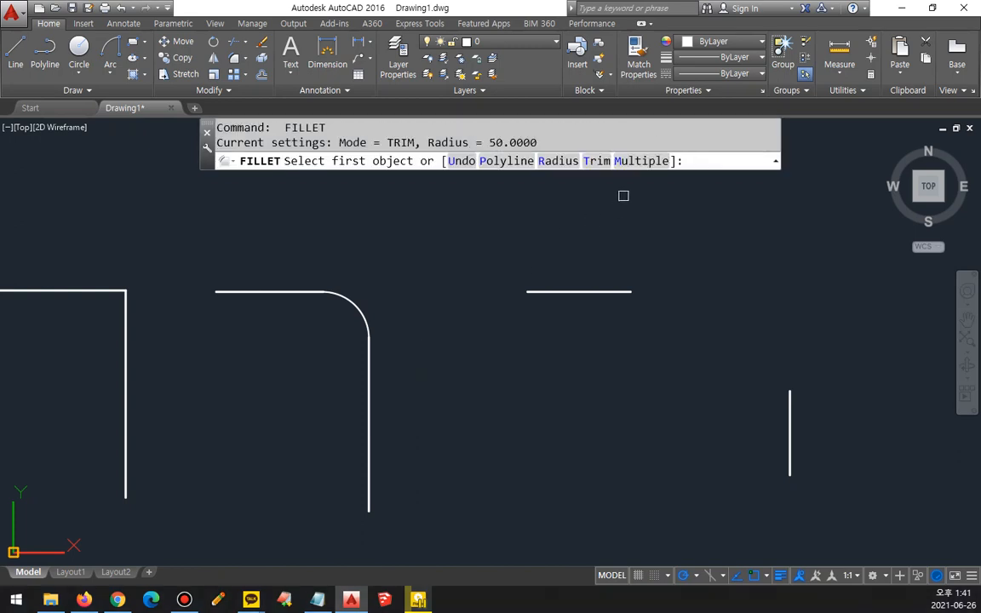
{"action": "left_click", "coordinate": [634, 168]}
{"action": "left_click", "coordinate": [604, 291]}
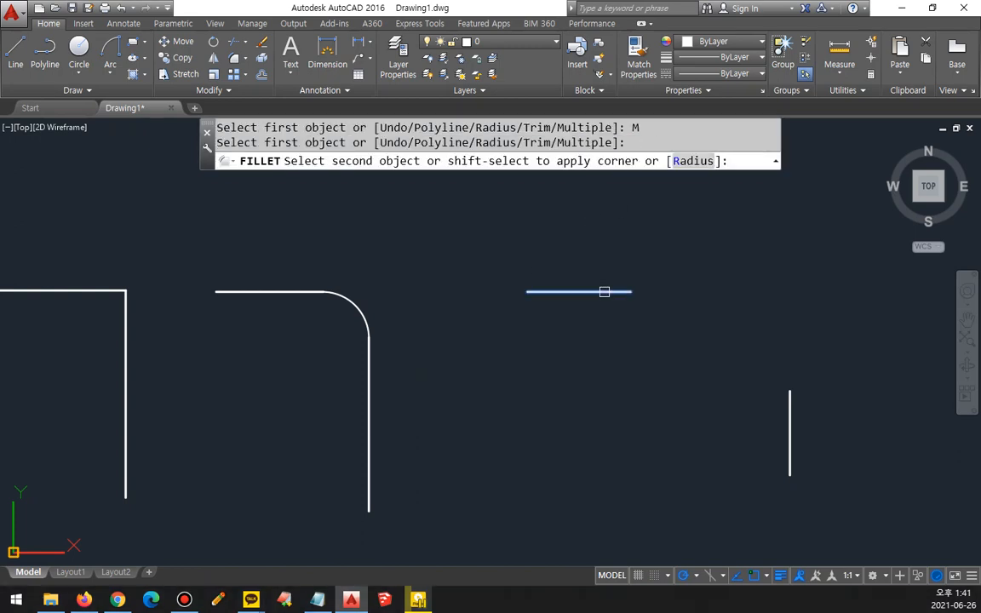
{"action": "left_click", "coordinate": [784, 418]}
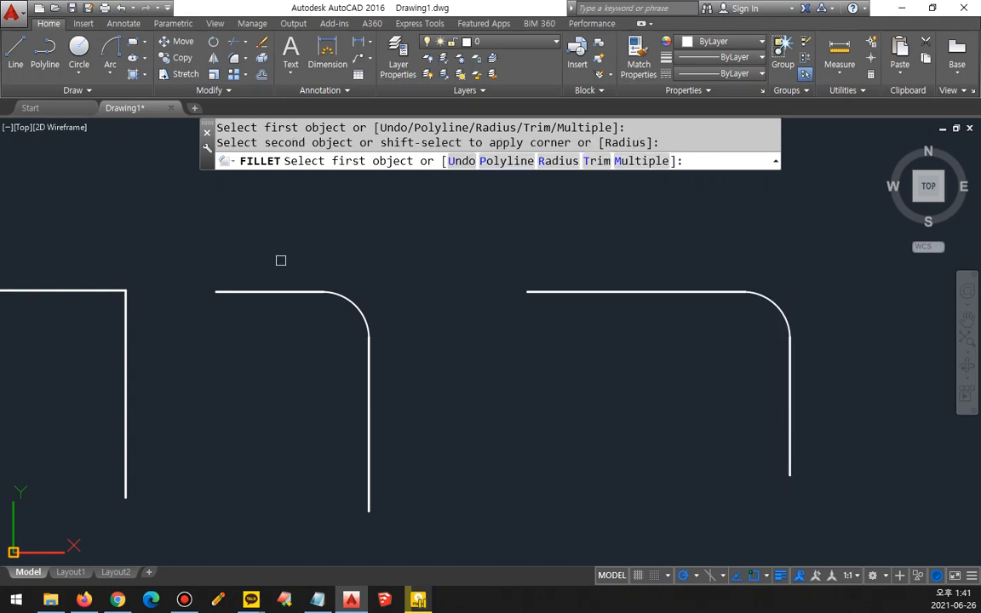
{"action": "left_click", "coordinate": [98, 291]}
{"action": "left_click", "coordinate": [123, 324]}
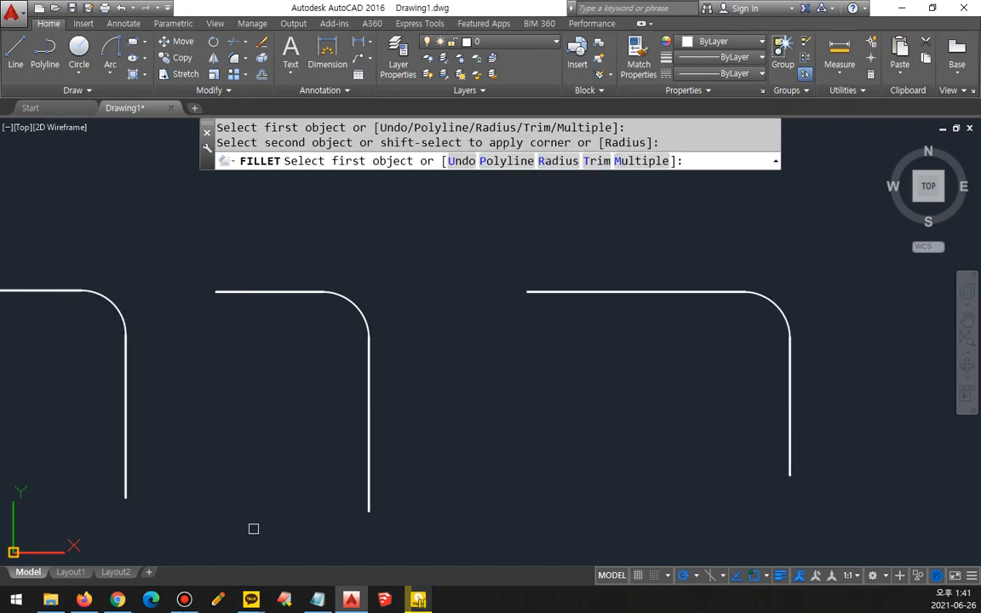
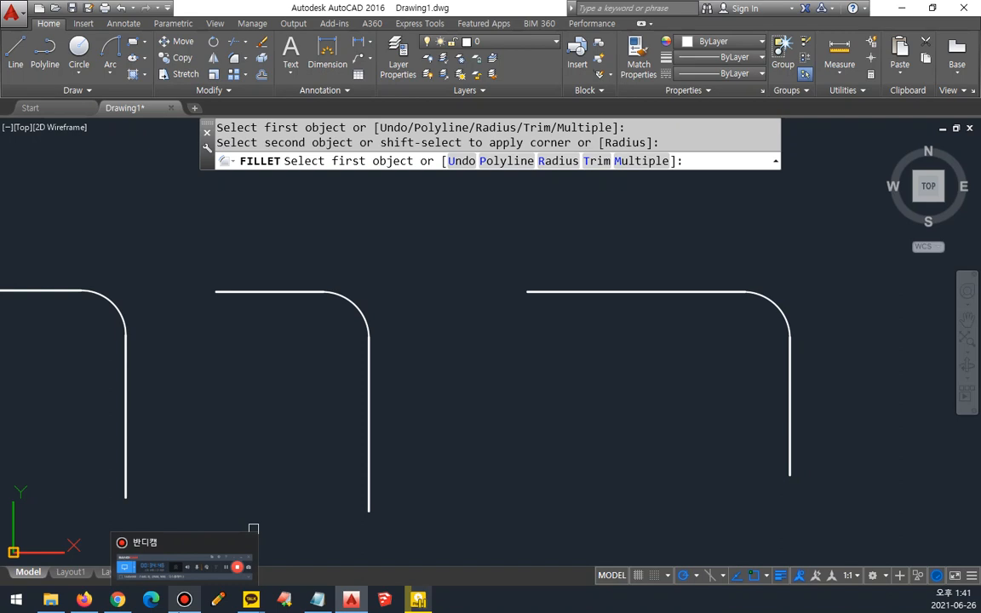
Step: Switch to Chrome and examine the img.png reference drawing, focusing on the keyed center bore of the six-slot wheel
{"action": "key", "text": "Escape"}
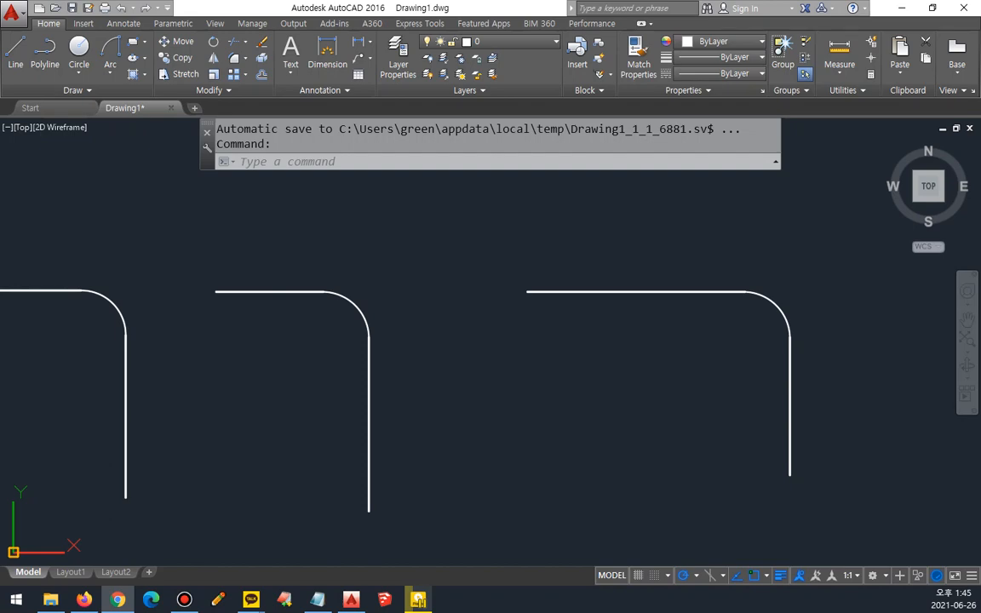
{"action": "left_click", "coordinate": [118, 600]}
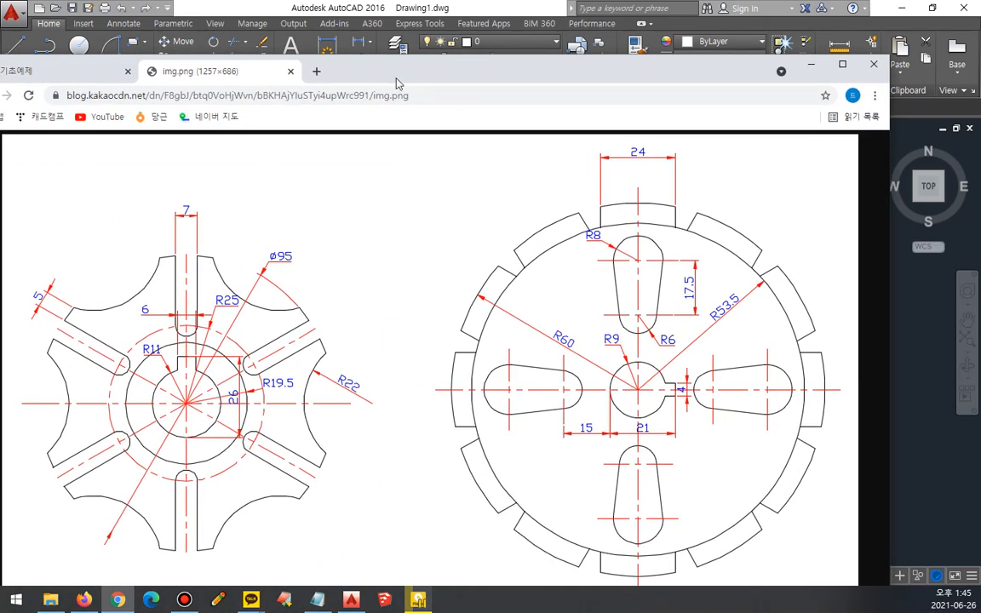
{"action": "left_click_drag", "start_coordinate": [400, 73], "coordinate": [425, 31]}
{"action": "key", "text": "ctrl+alt+d"}
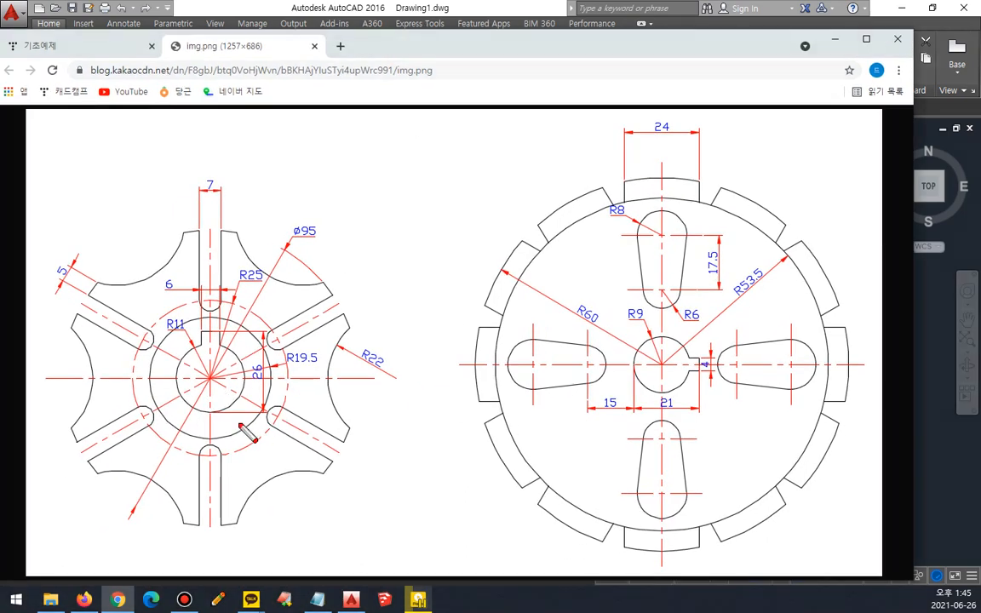
{"action": "mouse_move", "coordinate": [220, 420]}
{"action": "left_mouse_down"}
{"action": "mouse_move", "coordinate": [199, 313]}
{"action": "mouse_move", "coordinate": [157, 425]}
{"action": "mouse_move", "coordinate": [153, 412]}
{"action": "left_mouse_up"}
{"action": "key", "text": "Escape"}
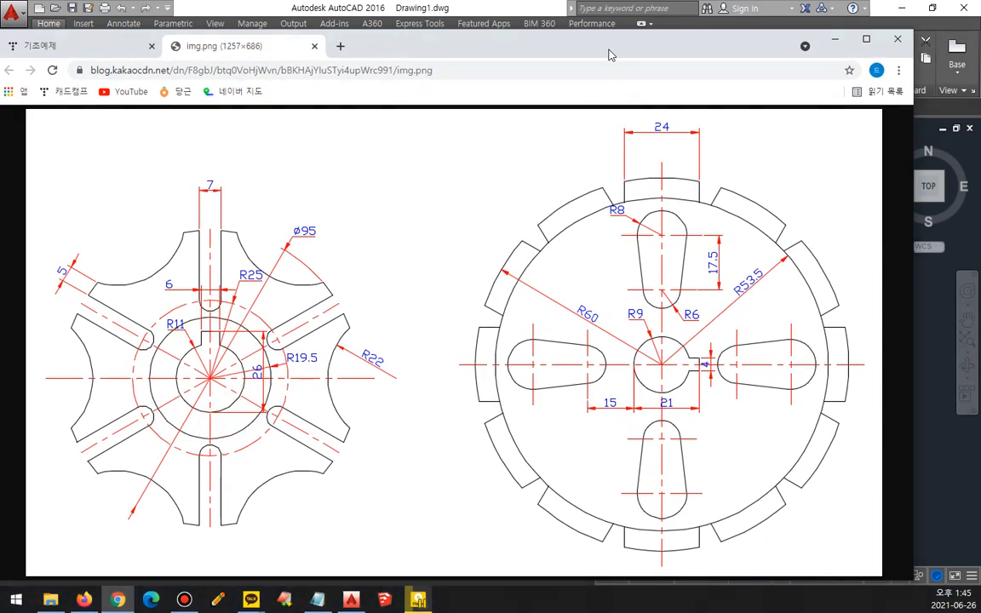
{"action": "left_click_drag", "start_coordinate": [609, 49], "coordinate": [0, 34]}
Step: Return to AutoCAD, erase all the filleted practice lines and zoom to the whole drawing area
{"action": "left_click", "coordinate": [560, 320]}
{"action": "left_click", "coordinate": [796, 247]}
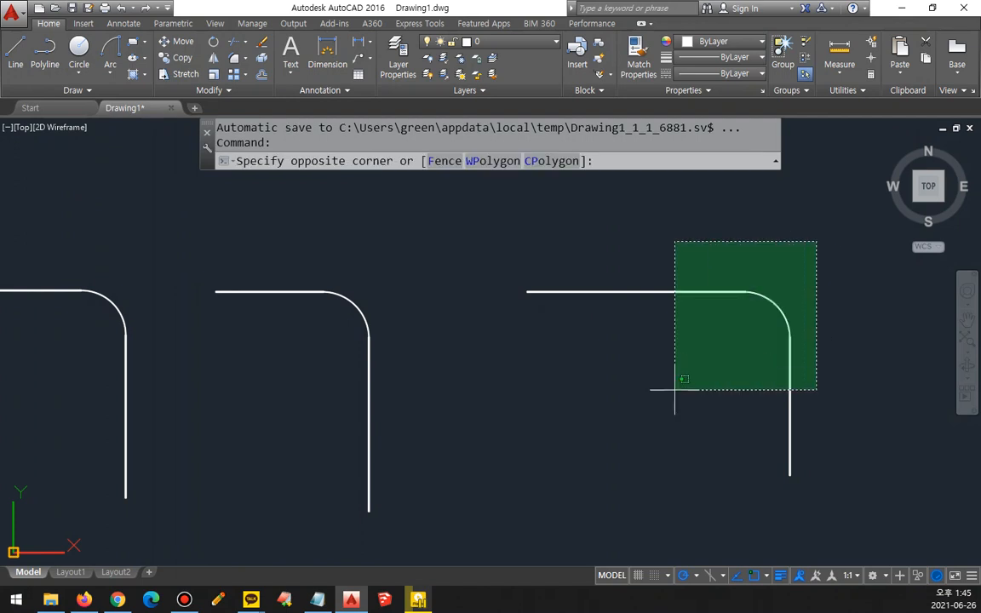
{"action": "left_click", "coordinate": [60, 400]}
{"action": "type", "text": "e"}
{"action": "key", "text": "Return"}
{"action": "type", "text": "z"}
{"action": "key", "text": "Return"}
{"action": "type", "text": "a"}
Step: Draw four construction lines through one common center point, at 0, 30, 90 and 150 degrees
{"action": "key", "text": "Return"}
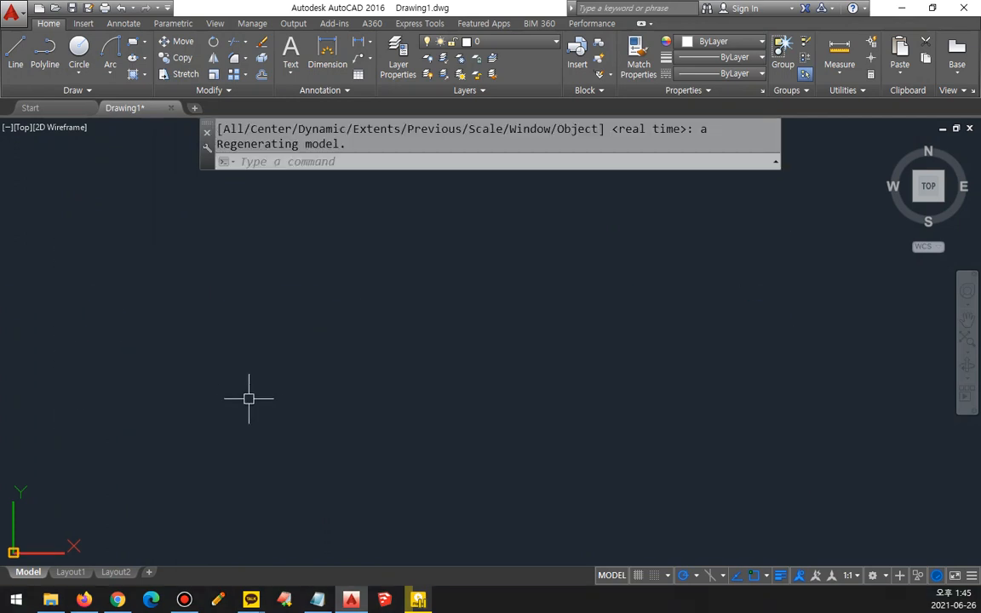
{"action": "type", "text": "xl"}
{"action": "key", "text": "Return"}
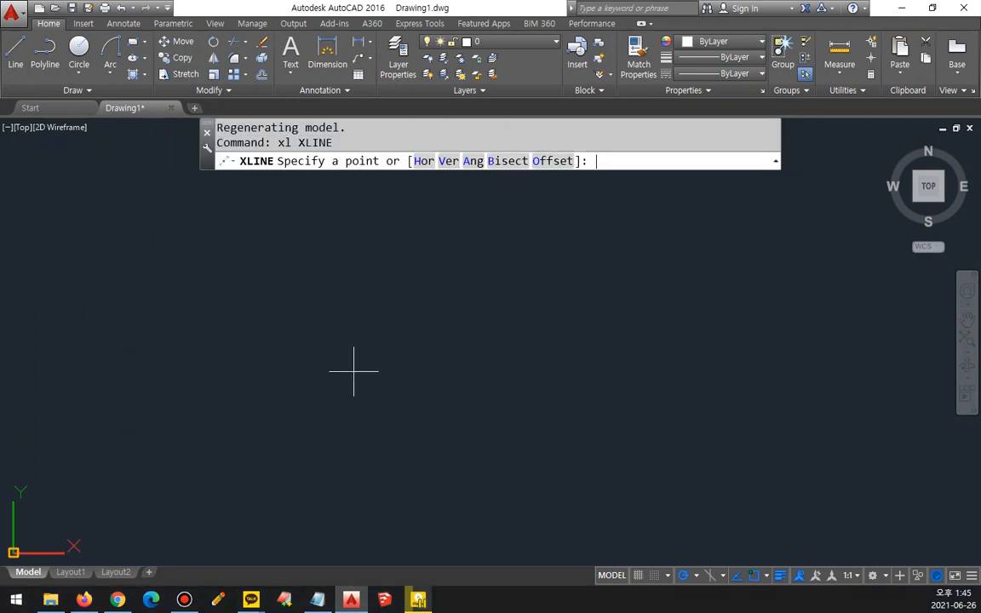
{"action": "left_click", "coordinate": [471, 322]}
{"action": "left_click", "coordinate": [549, 322]}
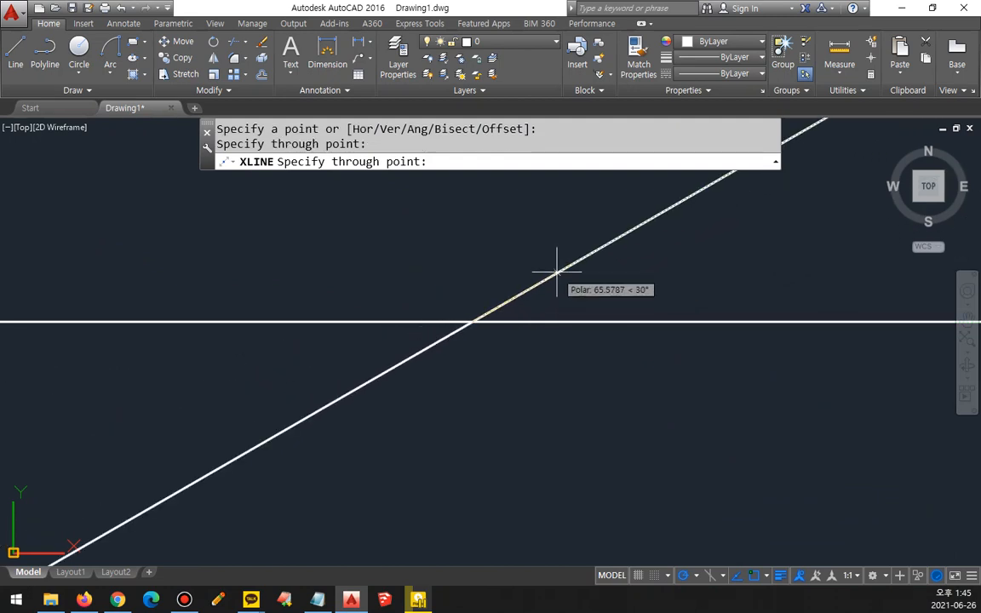
{"action": "left_click", "coordinate": [557, 272]}
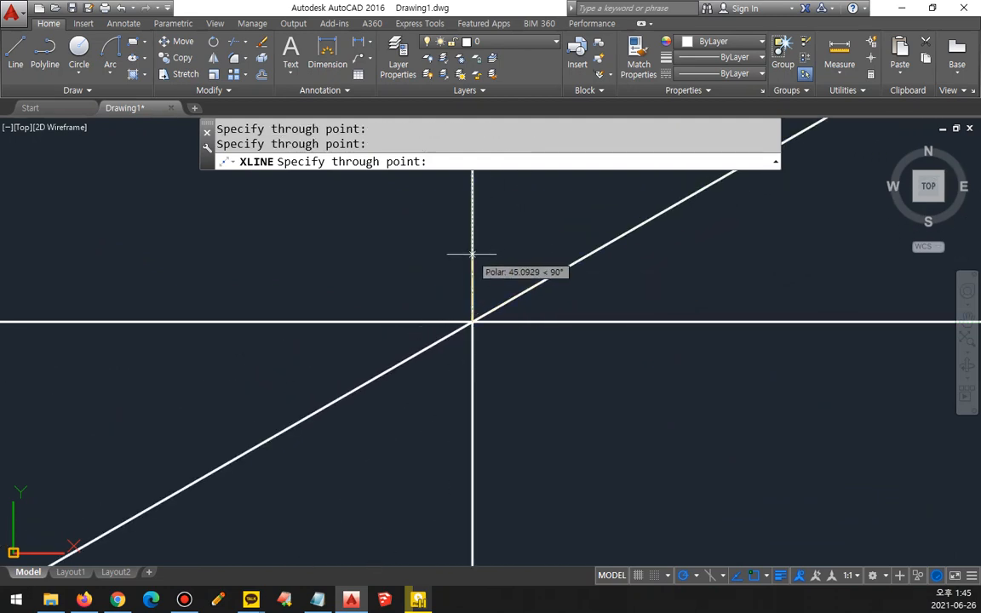
{"action": "left_click", "coordinate": [474, 256]}
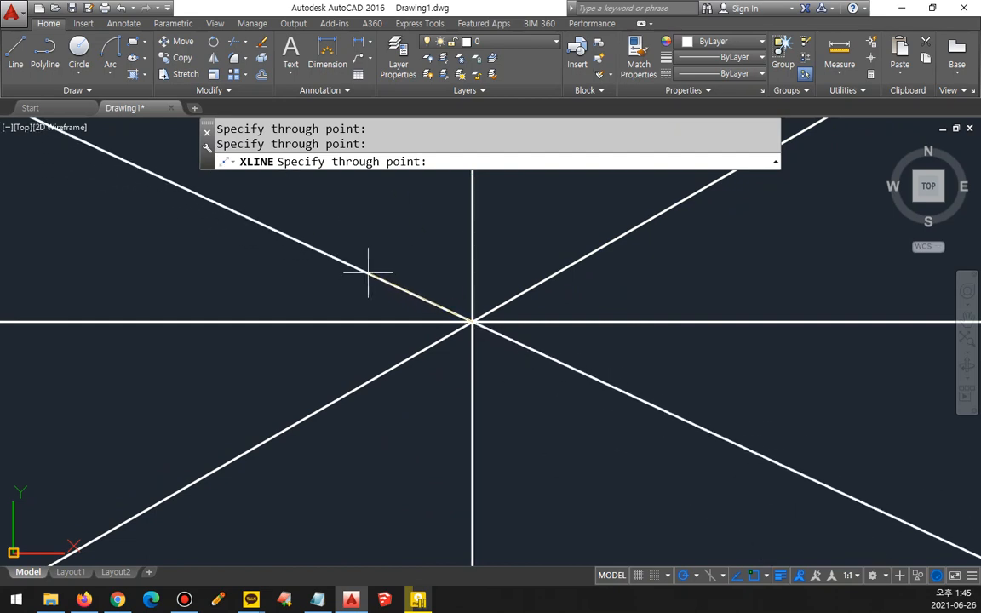
{"action": "left_click", "coordinate": [370, 264]}
{"action": "key", "text": "Return"}
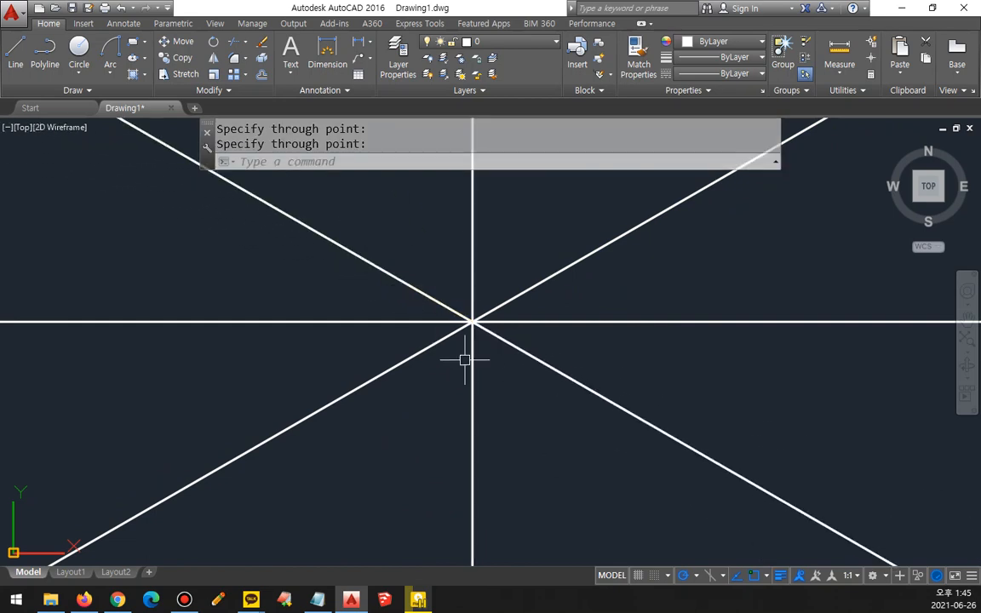
Step: Move the four crossing construction lines to the cen layer
{"action": "left_click", "coordinate": [490, 361]}
{"action": "left_click", "coordinate": [452, 282]}
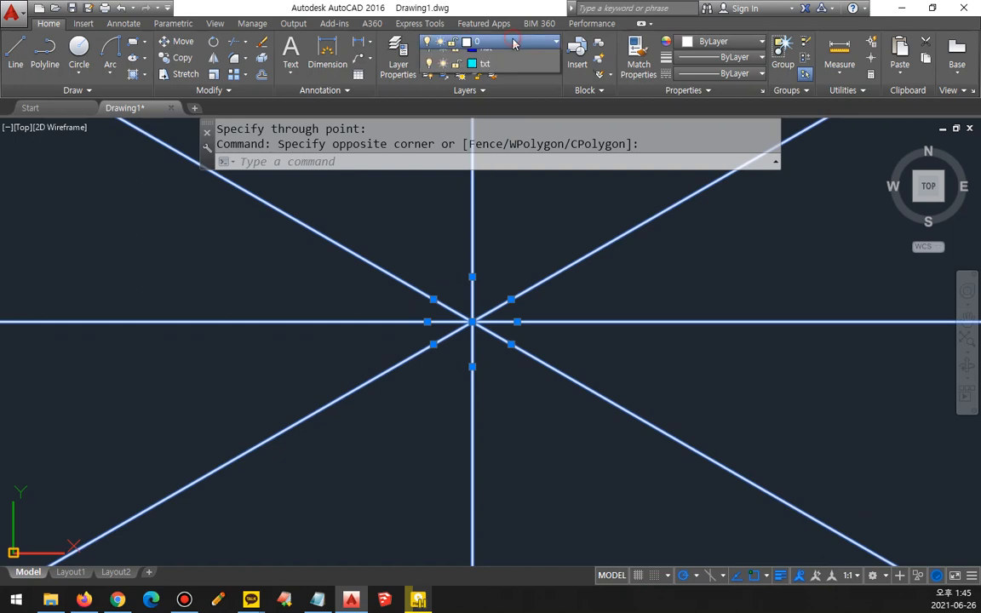
{"action": "left_click", "coordinate": [511, 41]}
{"action": "left_click", "coordinate": [515, 77]}
{"action": "key", "text": "Escape"}
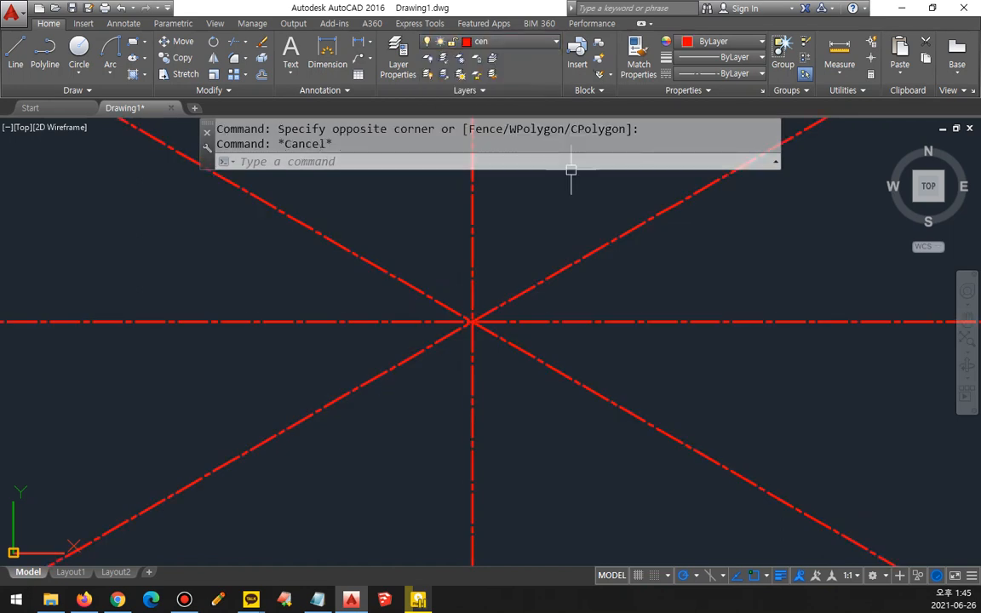
Step: Draw a circle of radius 11 centered on the intersection of the centerlines and regenerate the display
{"action": "type", "text": "c"}
{"action": "key", "text": "Return"}
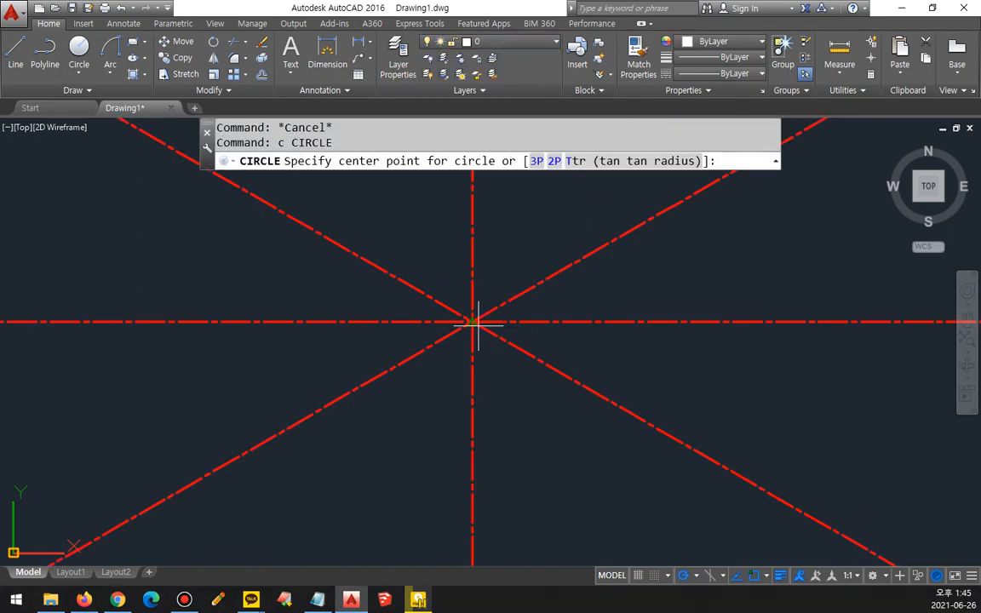
{"action": "left_click", "coordinate": [477, 323]}
{"action": "type", "text": "11"}
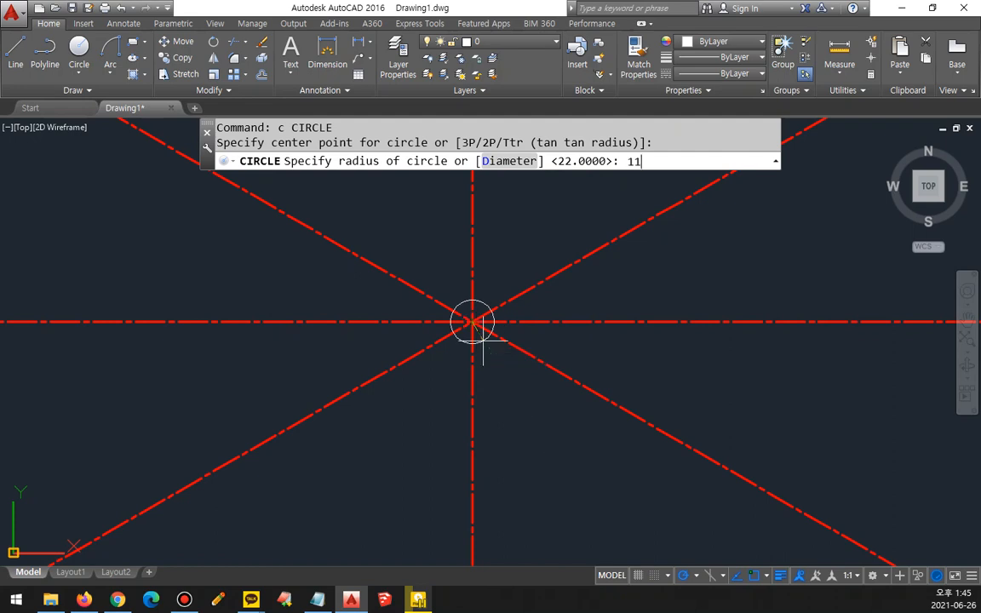
{"action": "key", "text": "Return"}
{"action": "scroll", "coordinate": [480, 328], "scroll_direction": "up", "scroll_amount": 6}
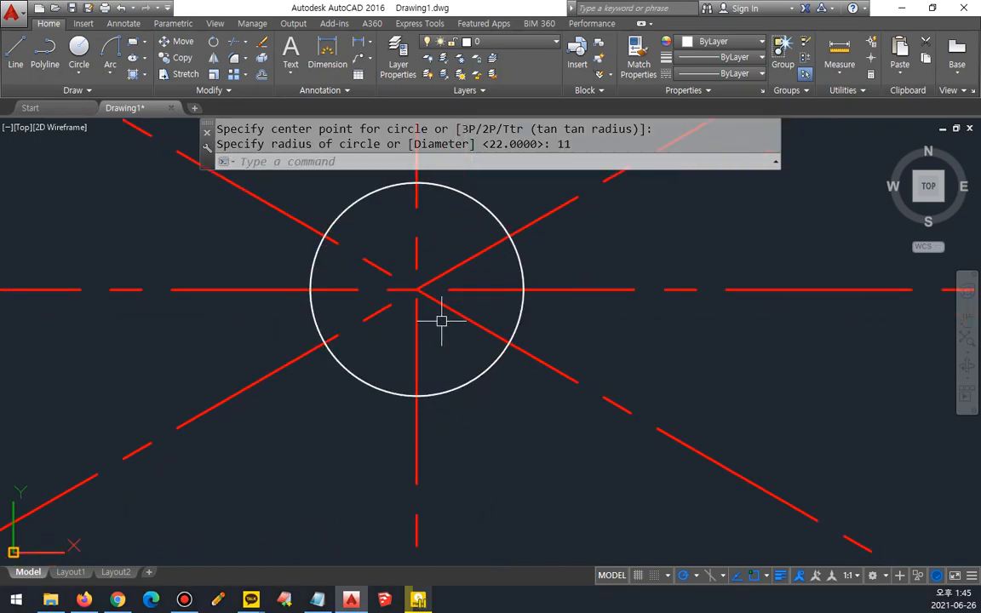
{"action": "middle_click_drag", "start_coordinate": [441, 320], "coordinate": [438, 357]}
{"action": "type", "text": "re"}
{"action": "key", "text": "Return"}
Step: Draw a horizontal construction line through the bottom quadrant of the radius 11 circle
{"action": "type", "text": "x"}
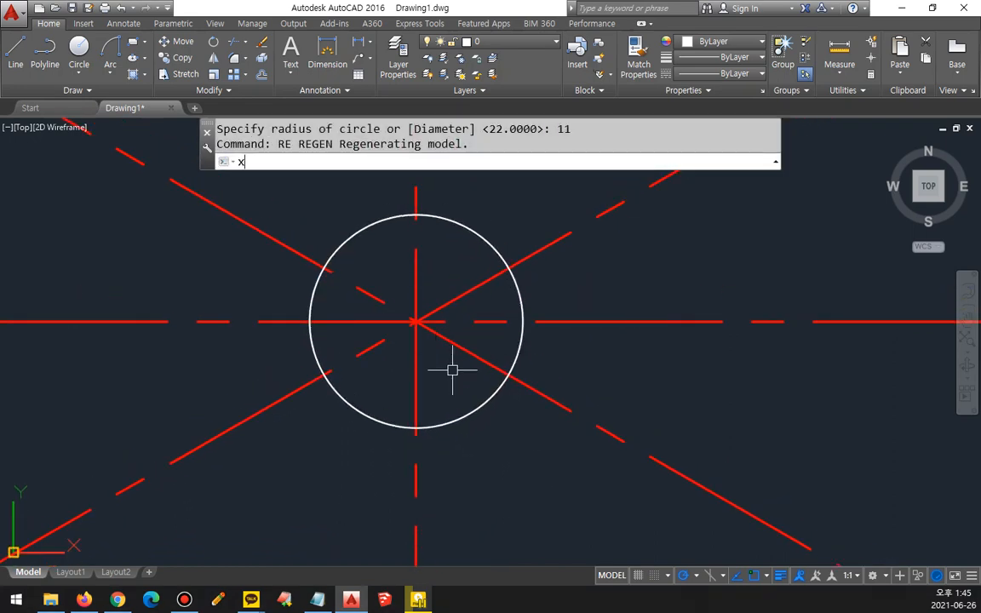
{"action": "type", "text": "l"}
{"action": "key", "text": "Return"}
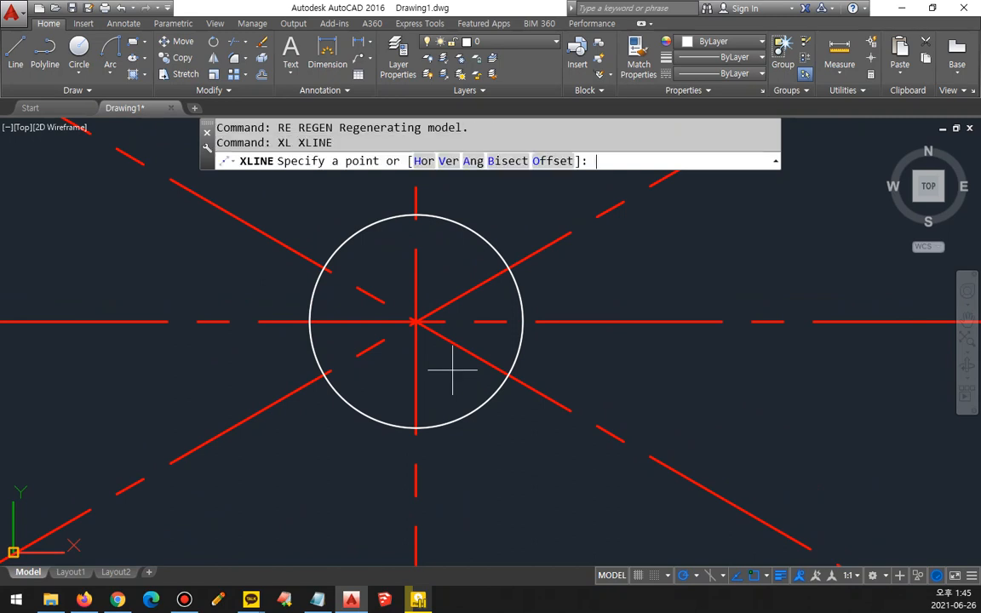
{"action": "left_click", "coordinate": [419, 161]}
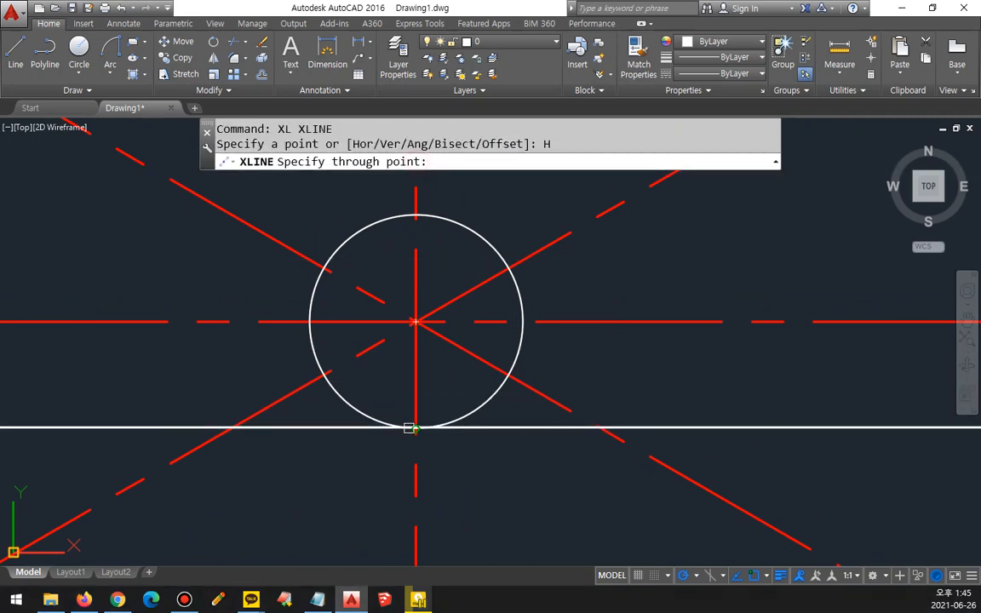
{"action": "left_click", "coordinate": [409, 427]}
{"action": "key", "text": "Return"}
Step: Offset the horizontal construction line at the circle's bottom upward by 26 to mark the keyway's top edge
{"action": "type", "text": "o"}
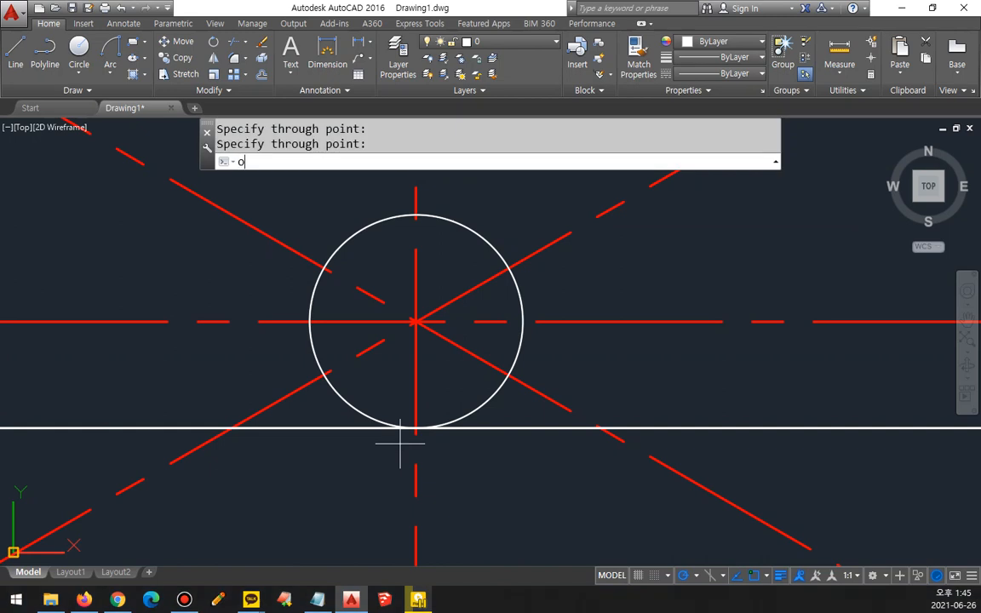
{"action": "key", "text": "Return"}
{"action": "type", "text": "26"}
{"action": "key", "text": "Return"}
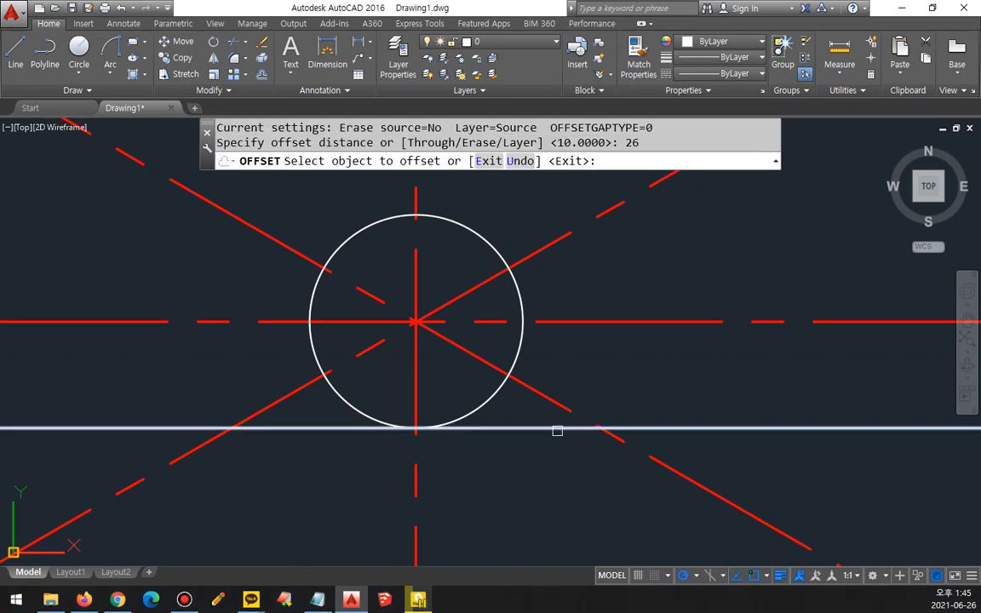
{"action": "left_click", "coordinate": [556, 427]}
{"action": "left_click", "coordinate": [607, 359]}
{"action": "middle_click_drag", "start_coordinate": [443, 213], "coordinate": [448, 256]}
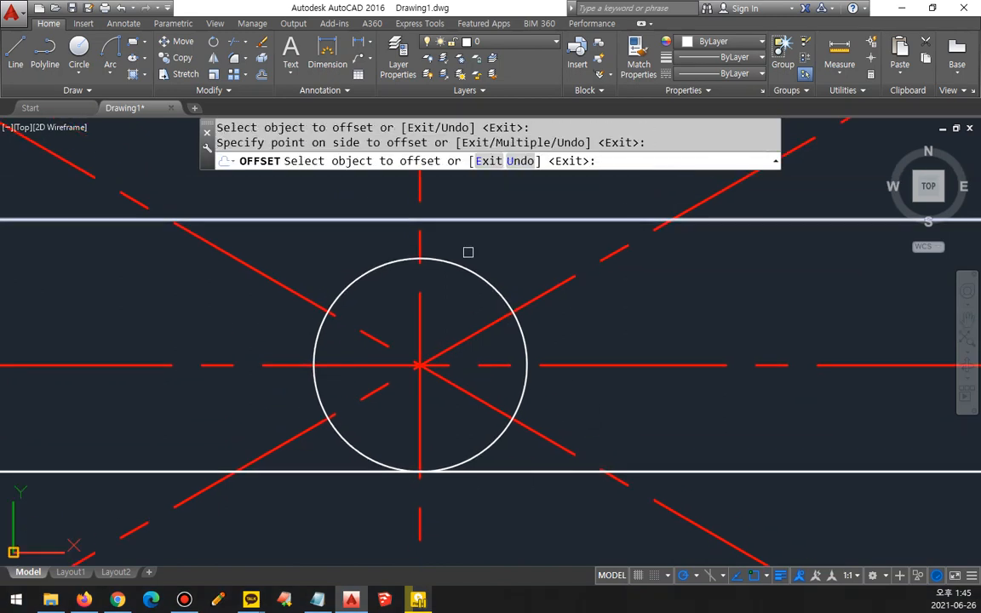
{"action": "key", "text": "Return"}
Step: Offset the vertical centerline by 3 to both sides to mark the keyway's sides
{"action": "type", "text": "o"}
{"action": "key", "text": "Return"}
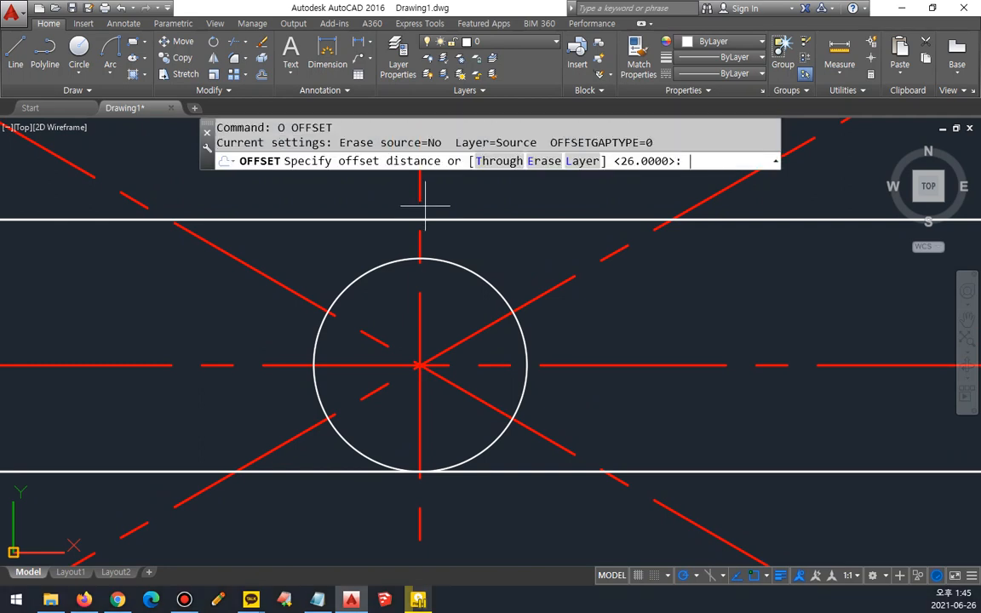
{"action": "type", "text": "3"}
{"action": "key", "text": "Return"}
{"action": "left_click", "coordinate": [421, 183]}
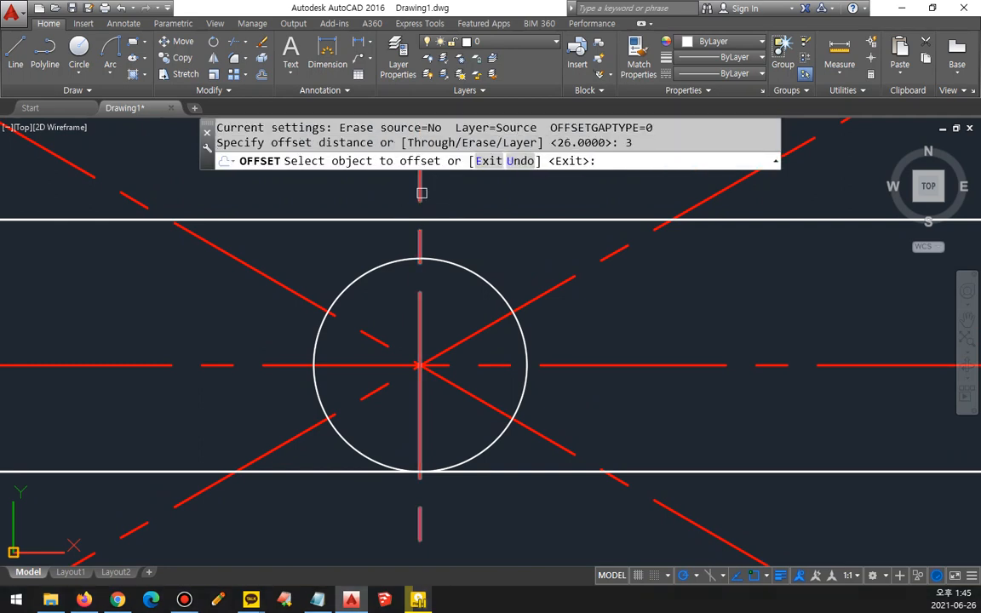
{"action": "left_click", "coordinate": [413, 193]}
{"action": "left_click", "coordinate": [420, 188]}
{"action": "left_click", "coordinate": [442, 191]}
{"action": "key", "text": "Return"}
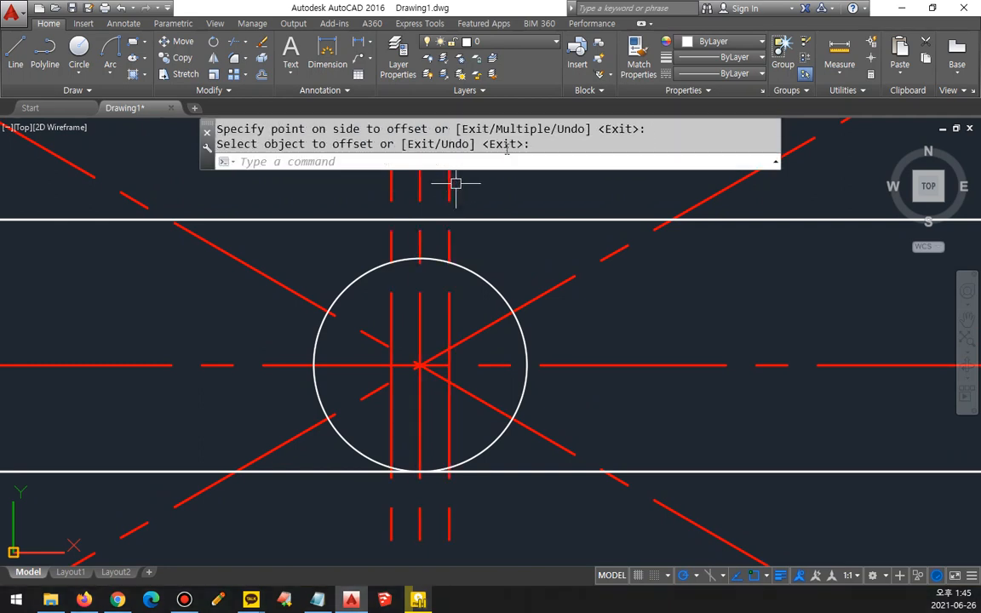
Step: Match the properties of the upper white horizontal line onto the two offset vertical lines
{"action": "left_click", "coordinate": [638, 54]}
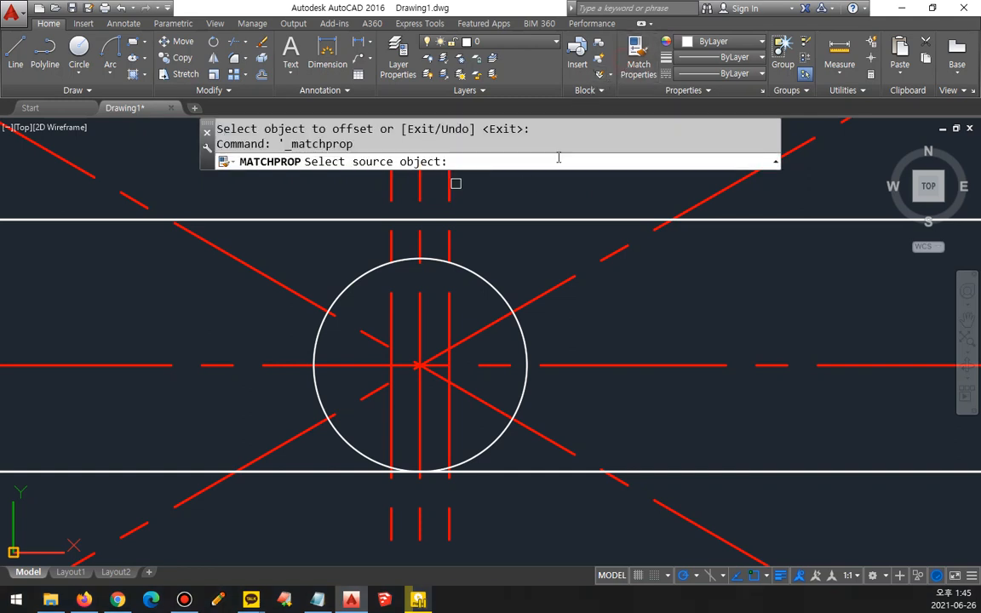
{"action": "left_click", "coordinate": [485, 220]}
{"action": "left_click", "coordinate": [449, 233]}
{"action": "left_click", "coordinate": [391, 241]}
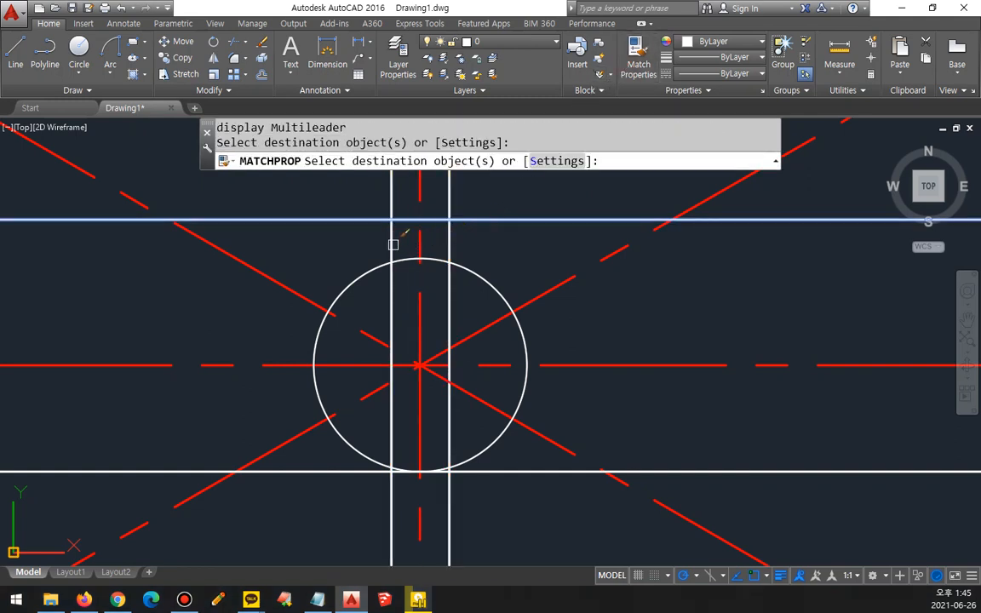
{"action": "key", "text": "Return"}
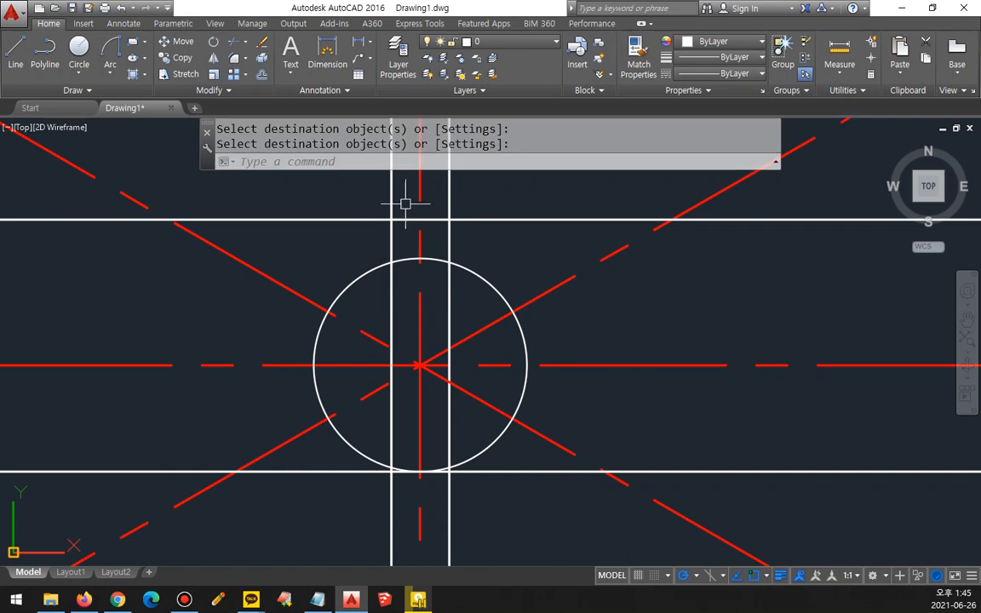
Step: Set the fillet radius to 0 and join the upper horizontal line to both vertical keyway lines in sharp corners
{"action": "type", "text": "F"}
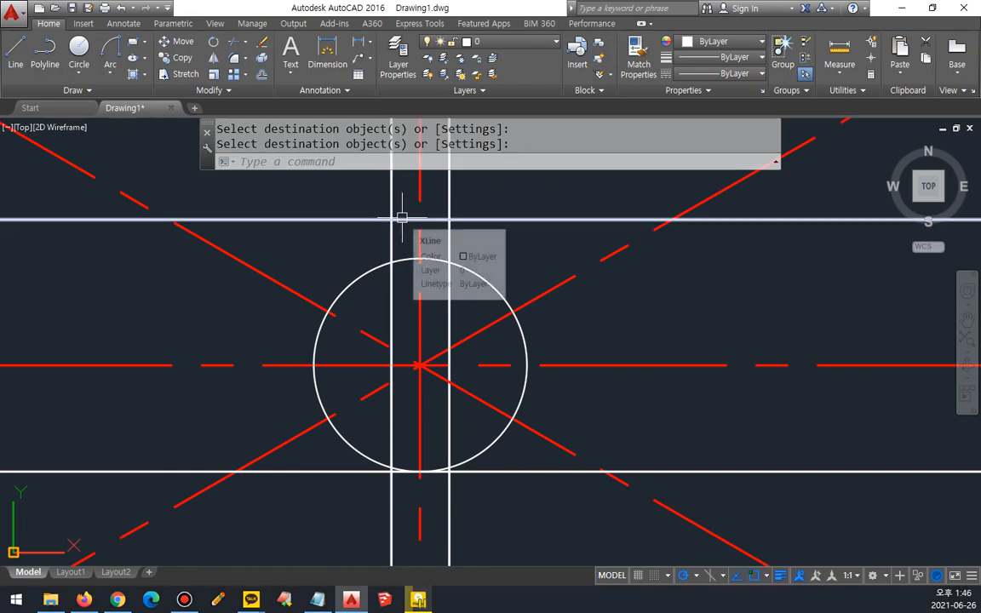
{"action": "key", "text": "Return"}
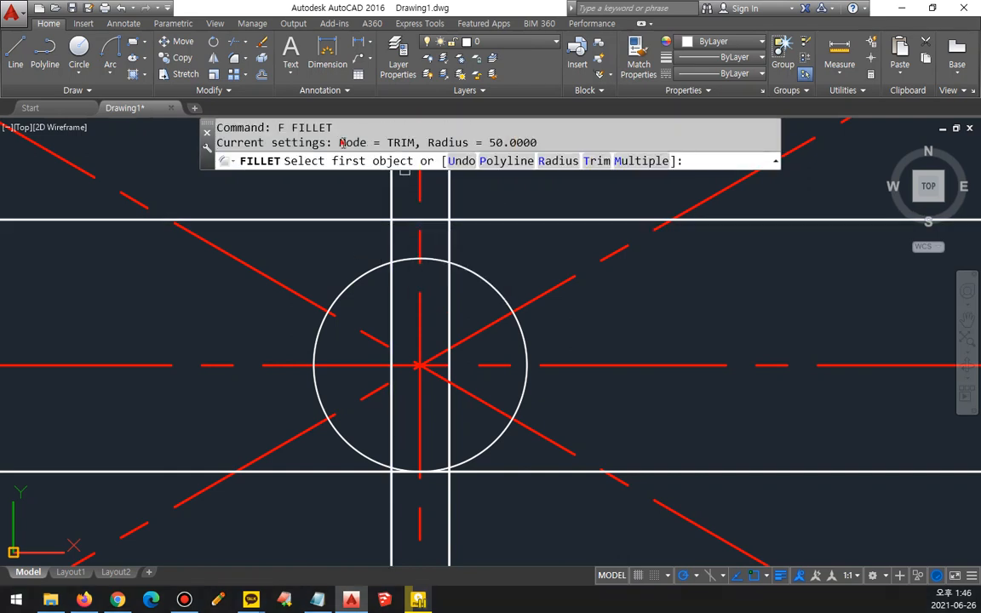
{"action": "left_click_drag", "start_coordinate": [341, 142], "coordinate": [533, 145]}
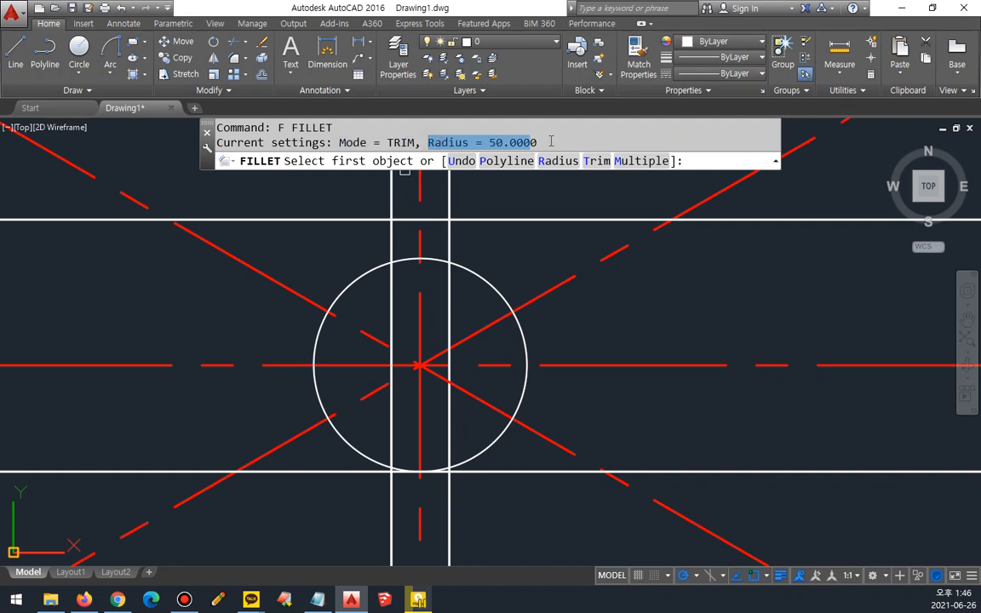
{"action": "type", "text": "R"}
{"action": "key", "text": "Return"}
{"action": "type", "text": "0"}
{"action": "key", "text": "Return"}
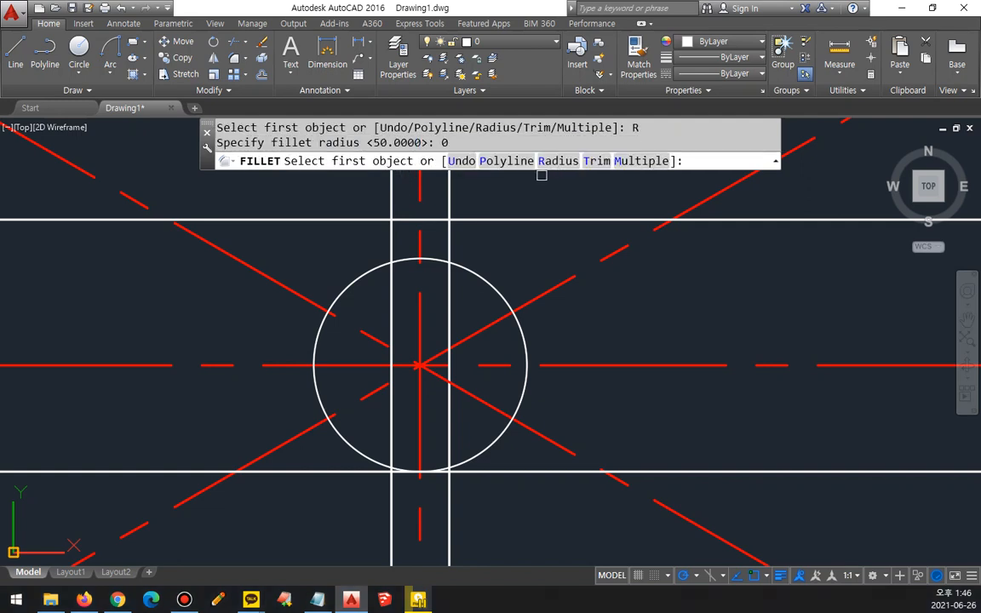
{"action": "left_click", "coordinate": [400, 220]}
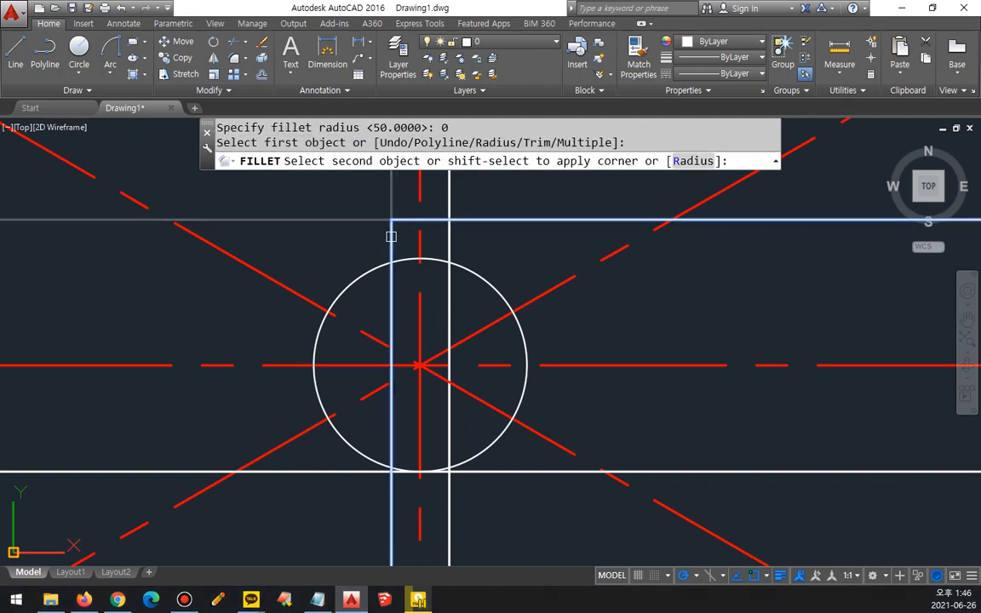
{"action": "left_click", "coordinate": [400, 230]}
{"action": "key", "text": "Return"}
{"action": "left_click", "coordinate": [435, 222]}
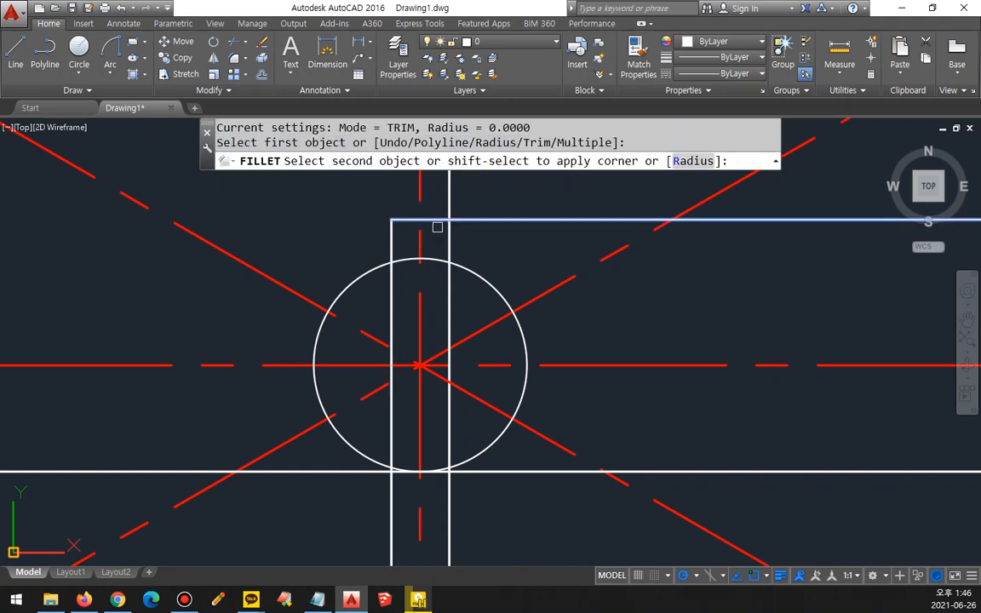
{"action": "left_click", "coordinate": [448, 235]}
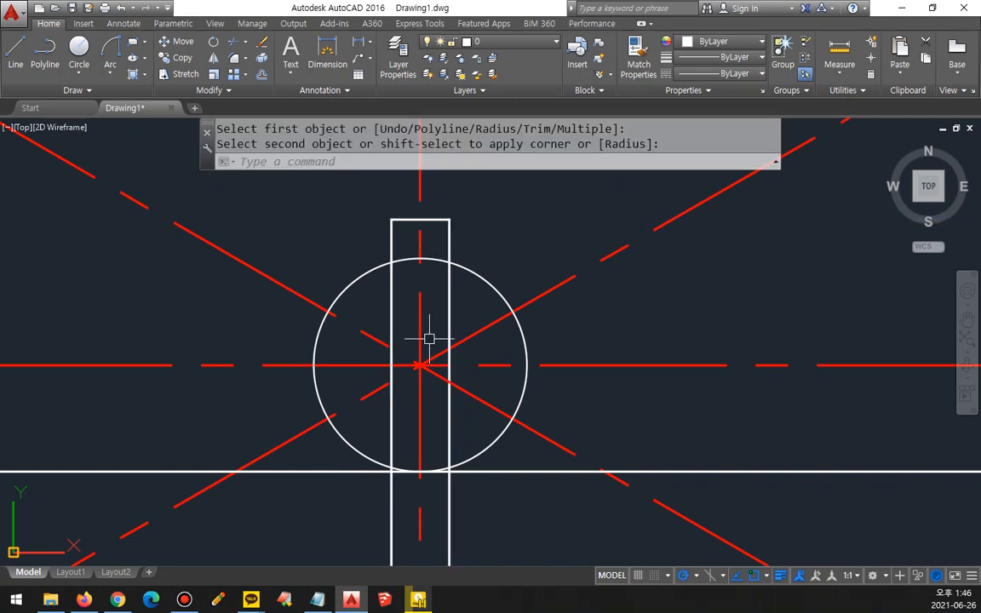
{"action": "type", "text": "tr"}
{"action": "key", "text": "Return"}
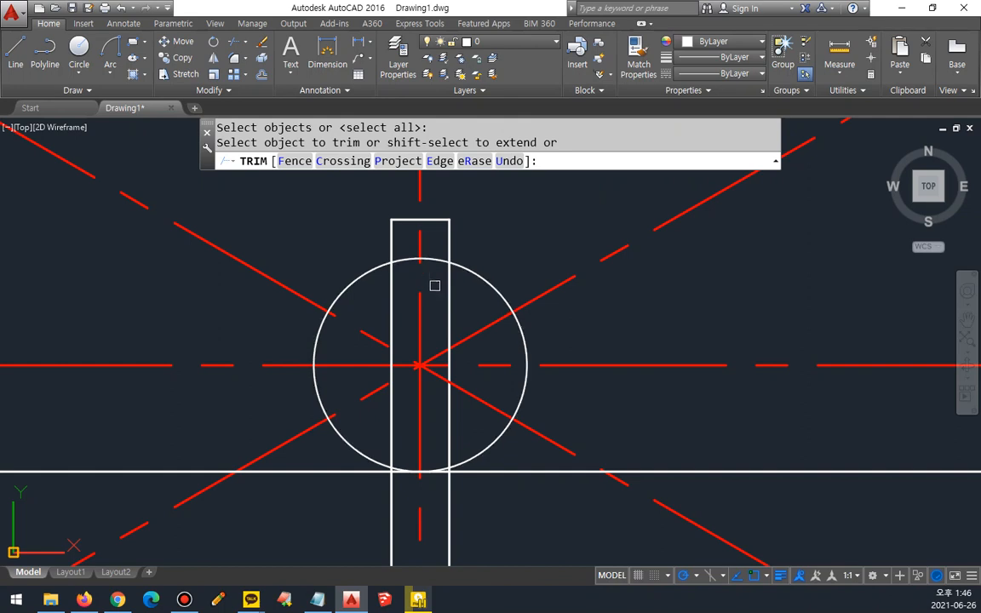
{"action": "key", "text": "Escape"}
Step: Fillet both vertical keyway lines to the bore circle with radius 0 so they end on the circle
{"action": "type", "text": "f"}
{"action": "key", "text": "Return"}
{"action": "left_click", "coordinate": [447, 246]}
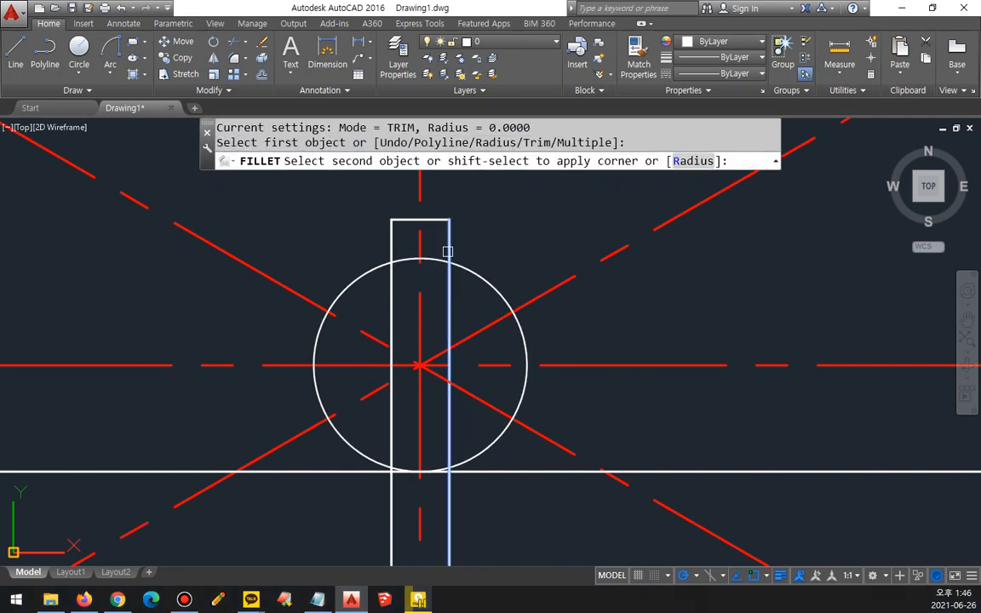
{"action": "key", "text": "space"}
{"action": "left_click", "coordinate": [393, 246]}
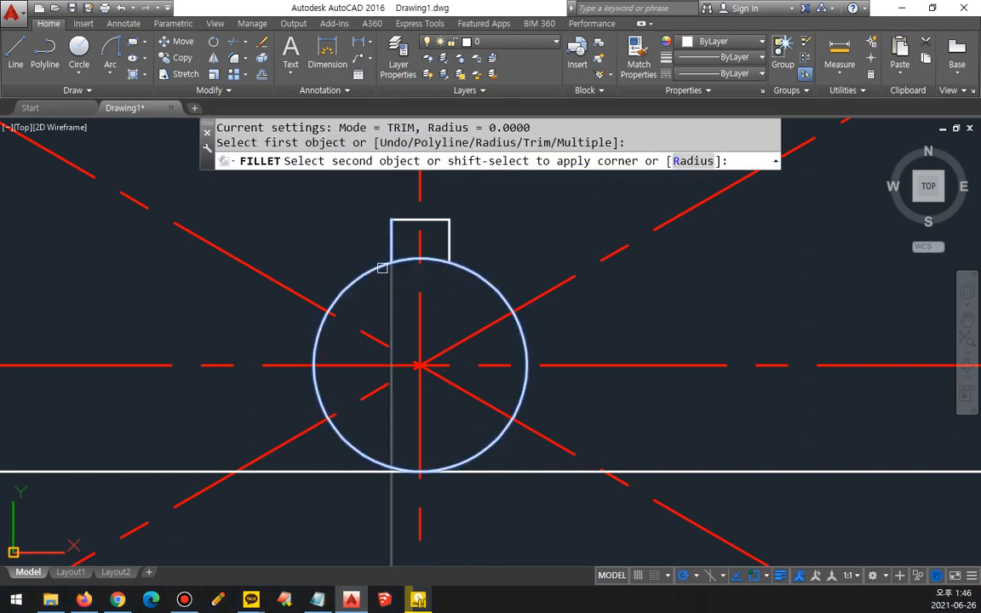
{"action": "left_click", "coordinate": [383, 266]}
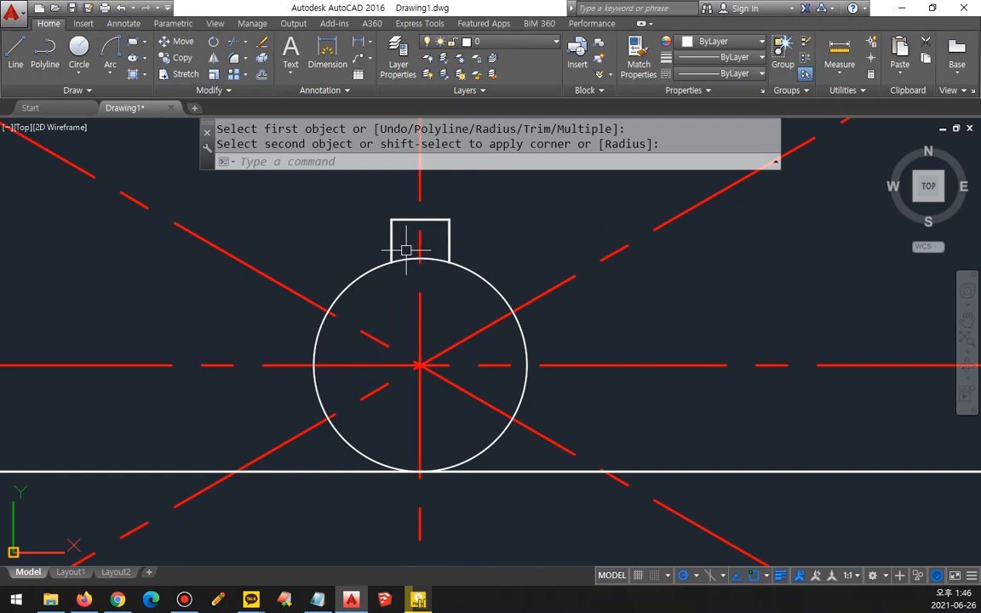
Step: Trim the remaining arc of the bore circle between the keyway's two side lines
{"action": "type", "text": "tr"}
{"action": "key", "text": "Return"}
{"action": "key", "text": "Return"}
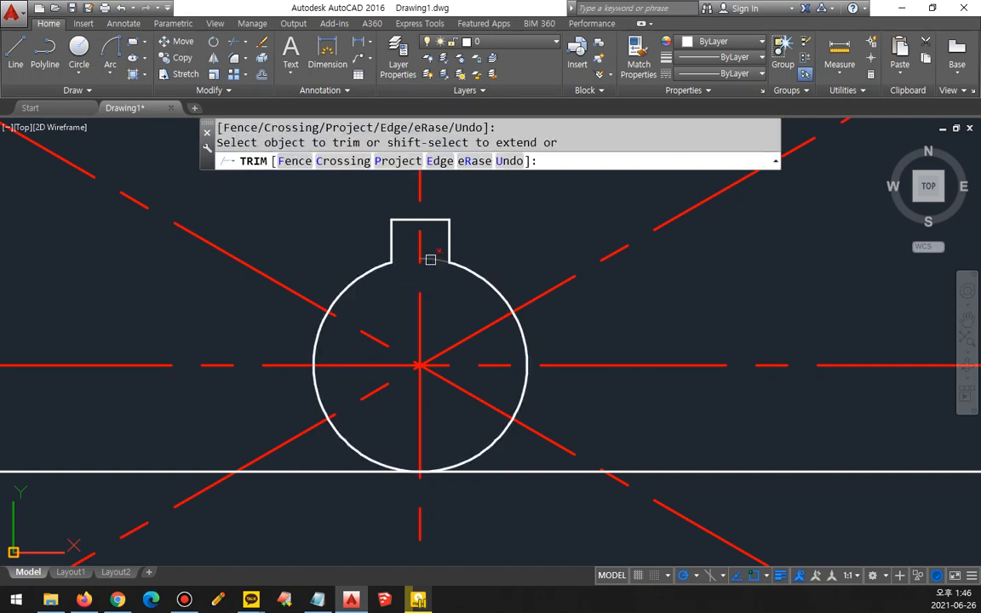
{"action": "left_click", "coordinate": [430, 259]}
{"action": "key", "text": "Return"}
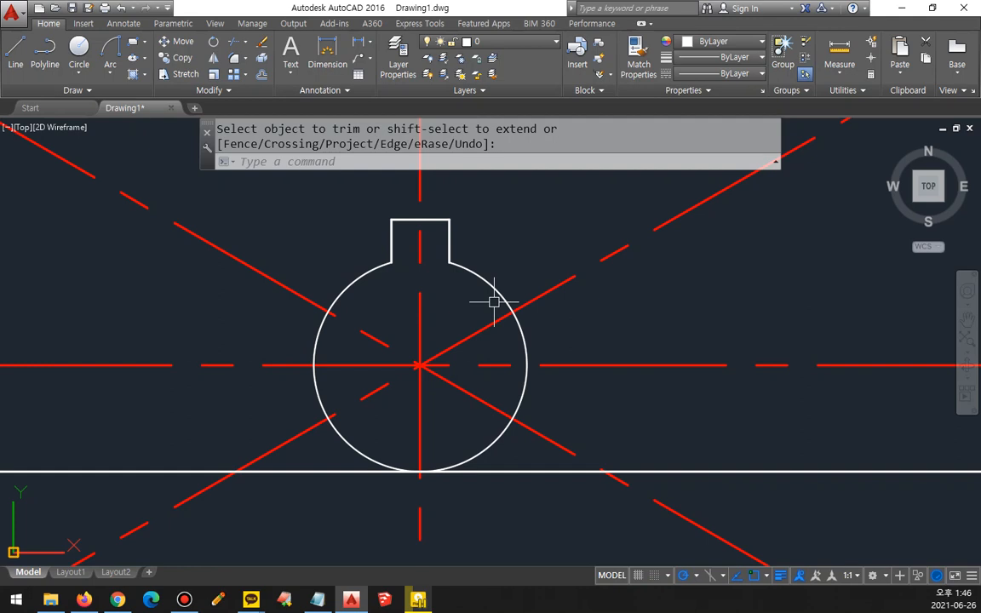
{"action": "key", "text": "Return"}
Step: Erase the white horizontal construction line at the bottom of the bore circle
{"action": "left_click", "coordinate": [512, 469]}
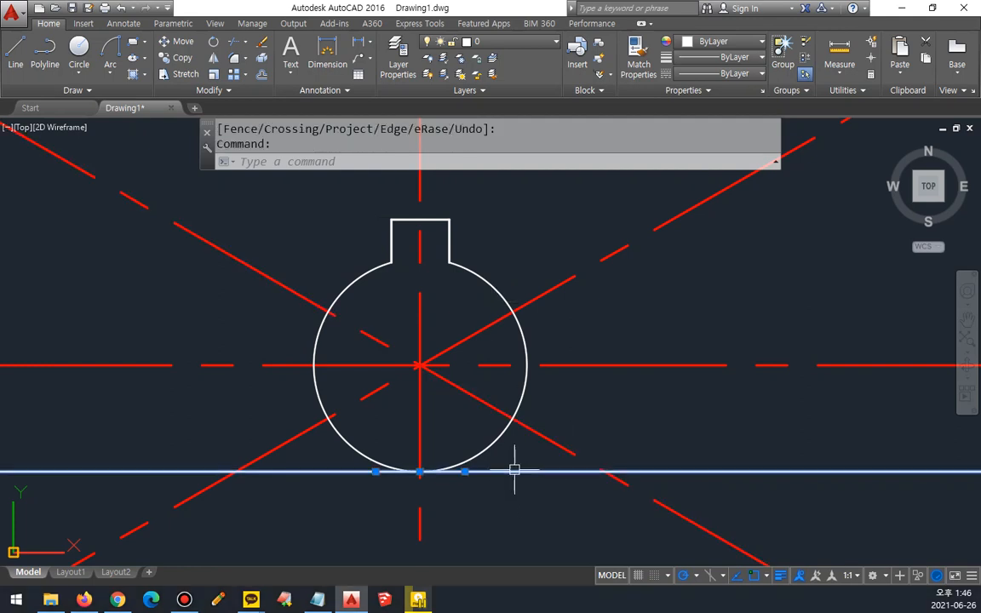
{"action": "type", "text": "e"}
{"action": "key", "text": "Return"}
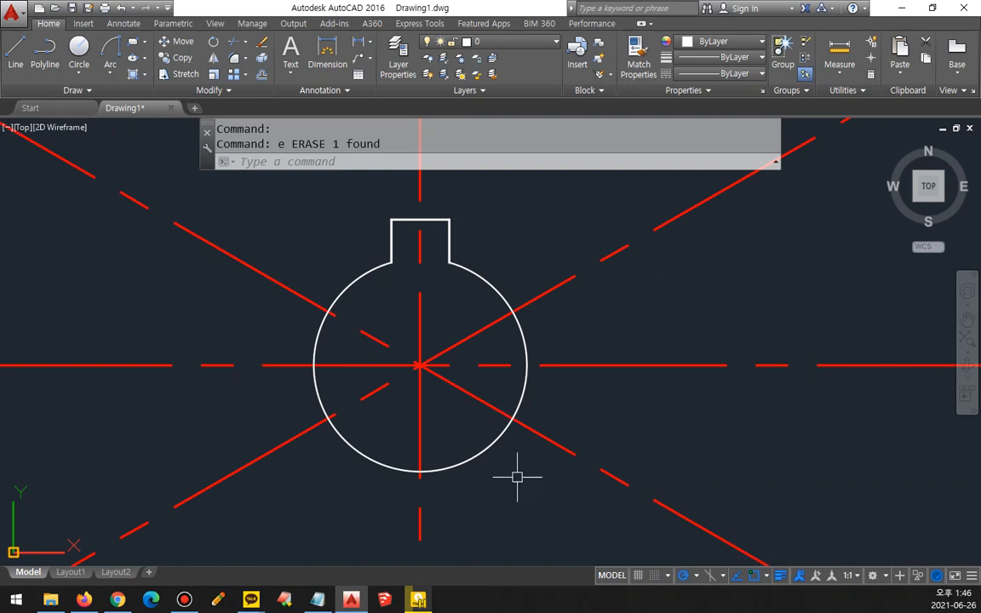
{"action": "left_click", "coordinate": [184, 600]}
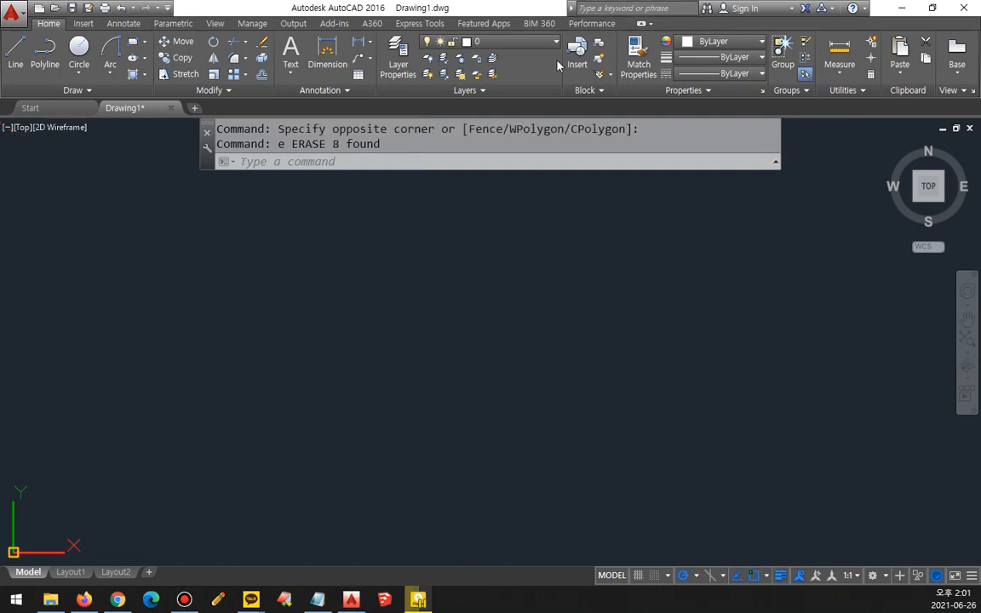
Step: Draw three rays from one common start point in the empty drawing, at 180°, 60° and 300°
{"action": "scroll", "coordinate": [489, 332], "scroll_direction": "down", "scroll_amount": 3}
{"action": "type", "text": "ray"}
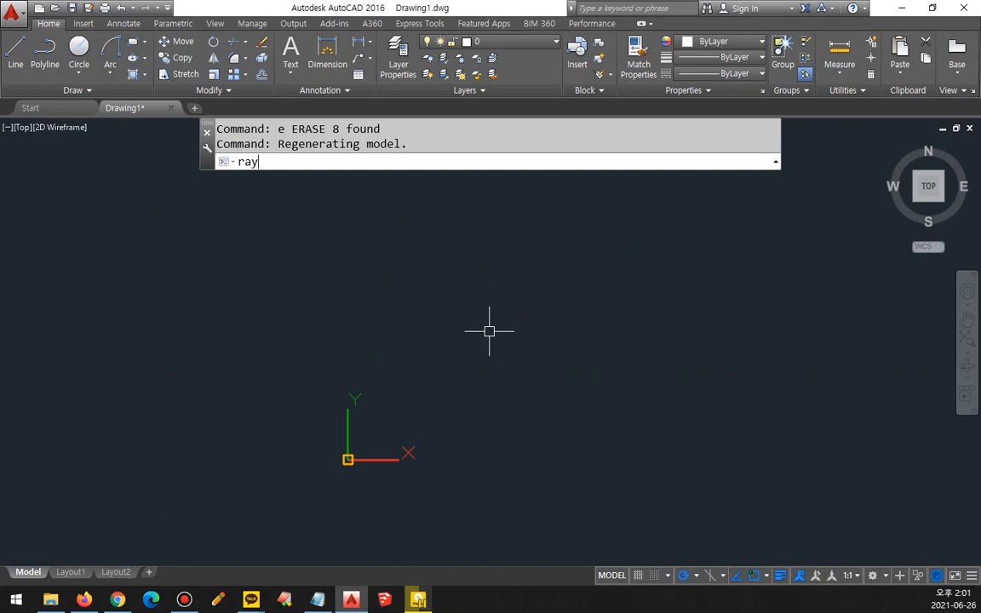
{"action": "key", "text": "Return"}
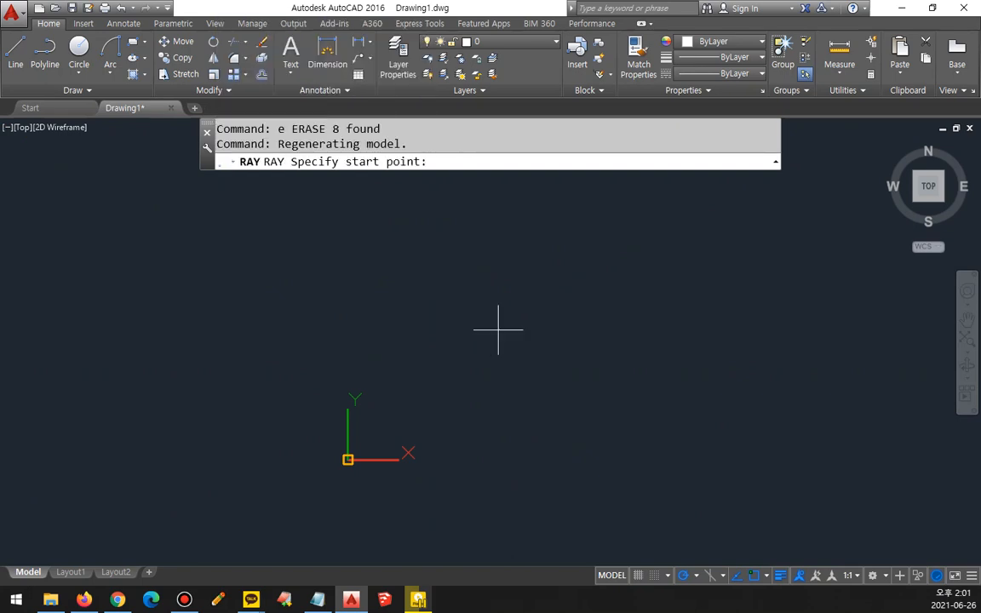
{"action": "left_click", "coordinate": [621, 322]}
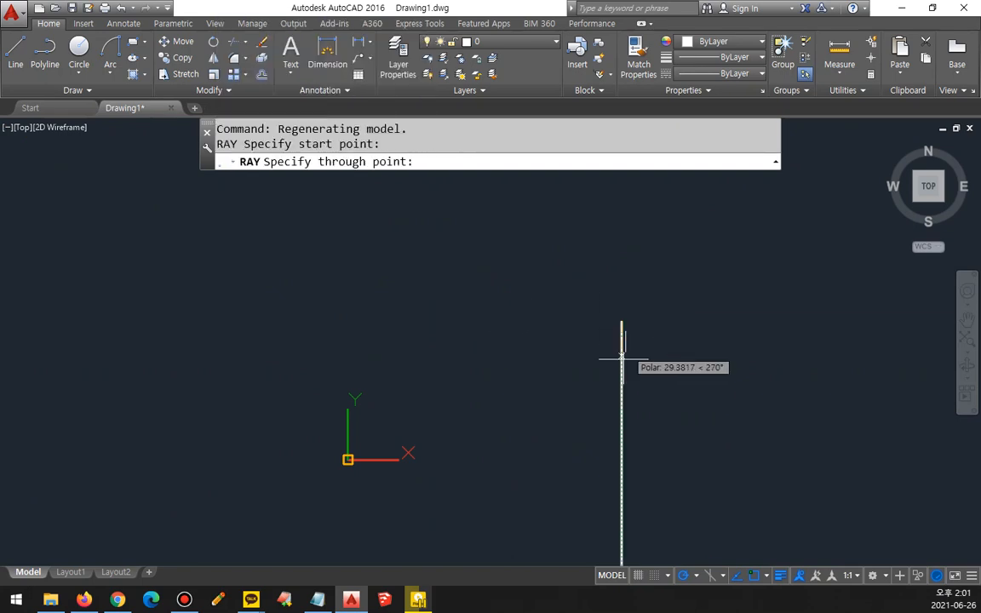
{"action": "left_click", "coordinate": [438, 322]}
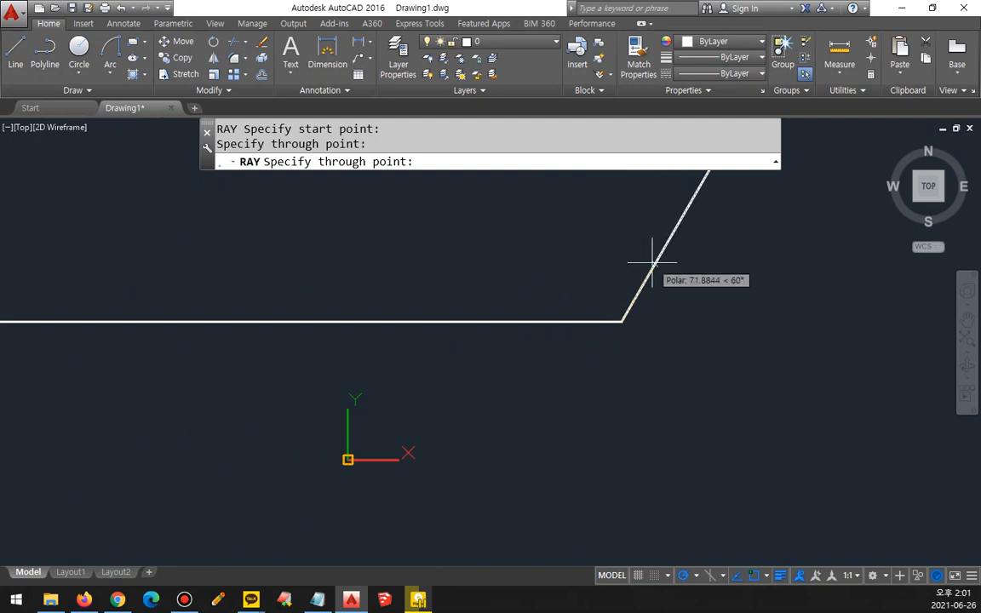
{"action": "left_click", "coordinate": [653, 263]}
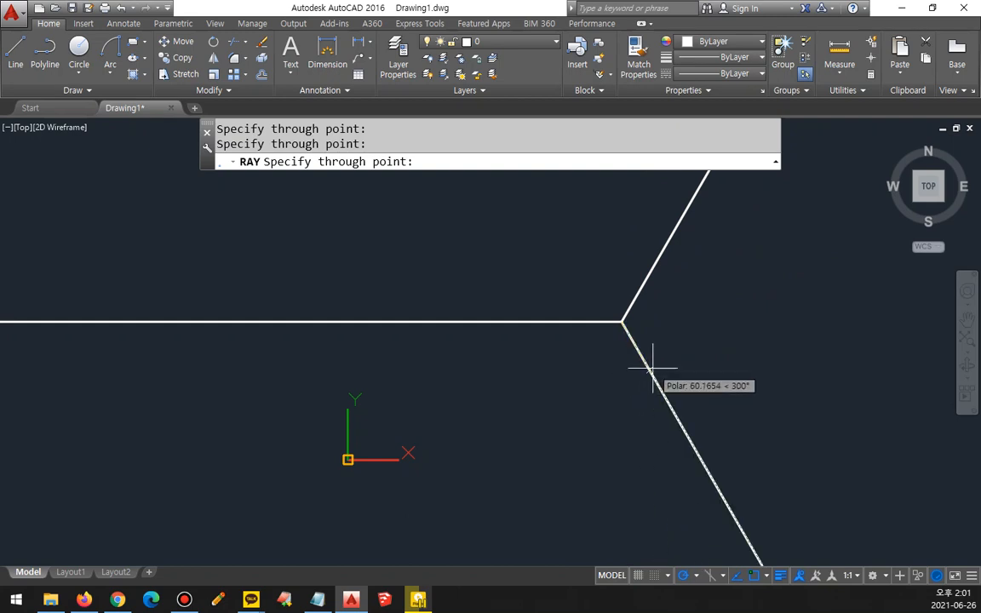
{"action": "left_click", "coordinate": [653, 369]}
{"action": "key", "text": "Return"}
Step: Assign the three rays to the cen layer
{"action": "left_click", "coordinate": [586, 337]}
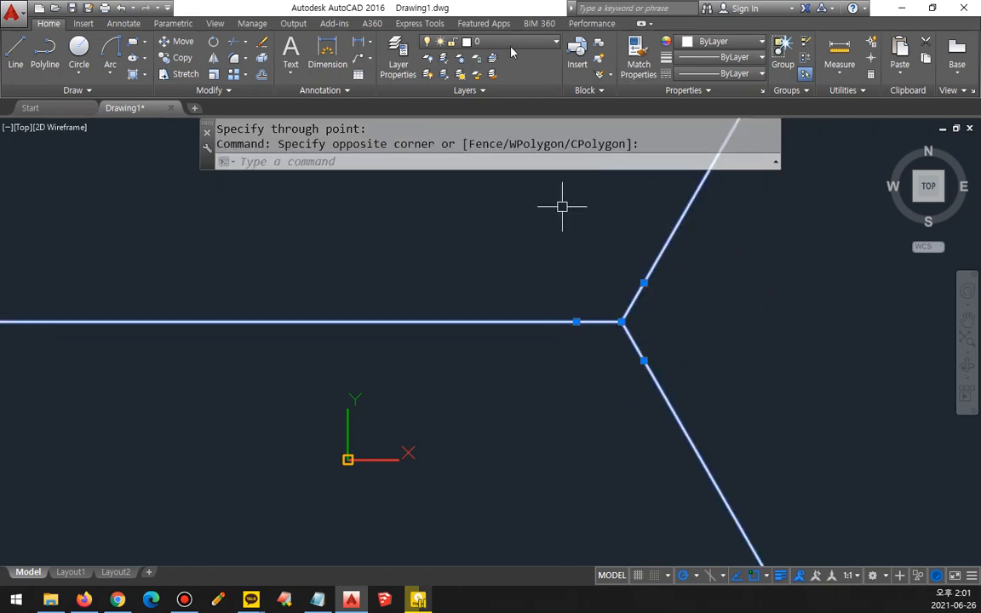
{"action": "left_click", "coordinate": [485, 41]}
{"action": "left_click", "coordinate": [499, 81]}
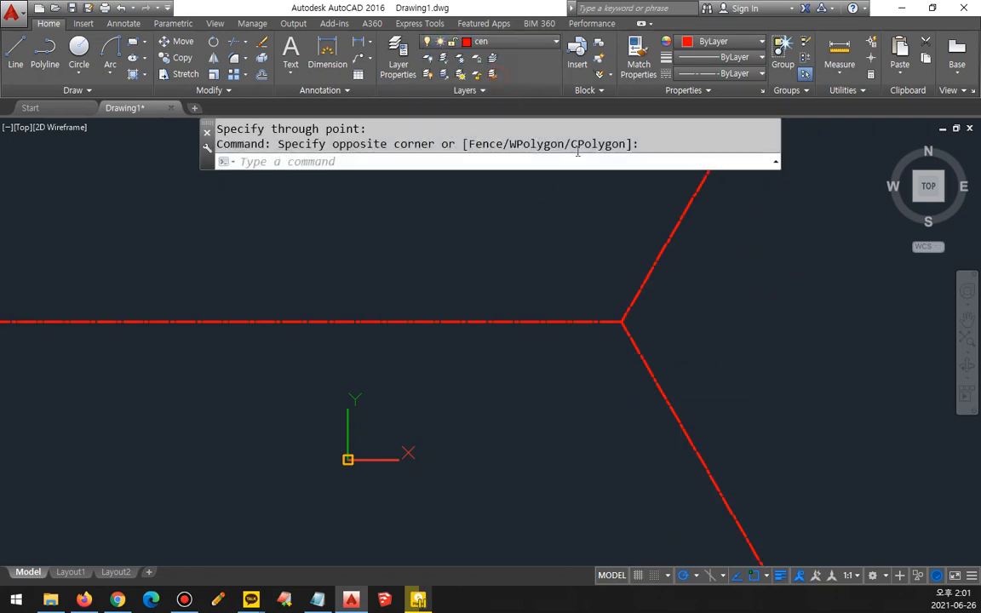
{"action": "key", "text": "Escape"}
Step: Draw a circle of diameter 30 centered on the rays' common start point
{"action": "scroll", "coordinate": [586, 344], "scroll_direction": "up", "scroll_amount": 3}
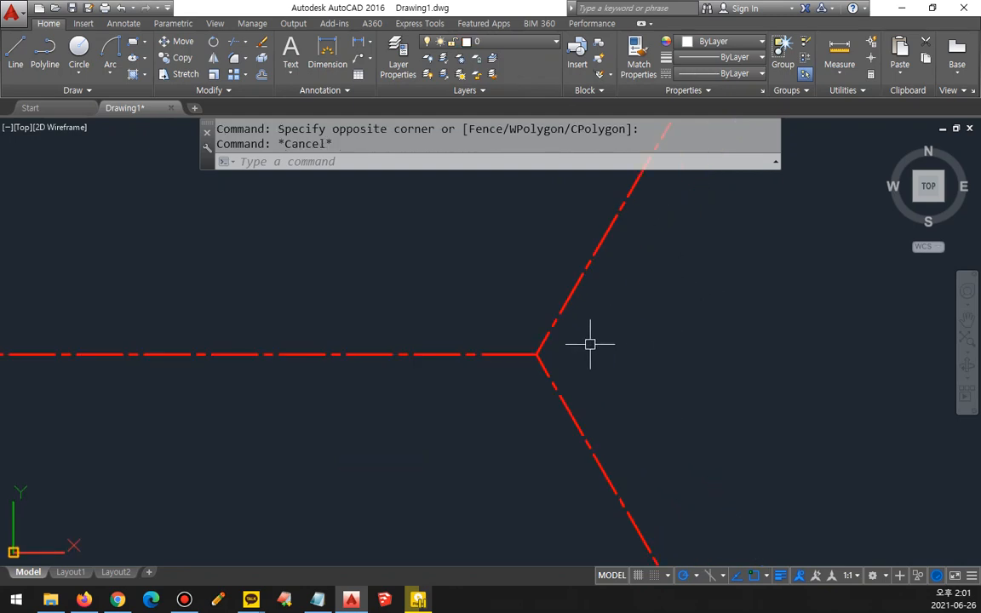
{"action": "type", "text": "c"}
{"action": "key", "text": "Return"}
{"action": "left_click", "coordinate": [531, 349]}
{"action": "type", "text": "d"}
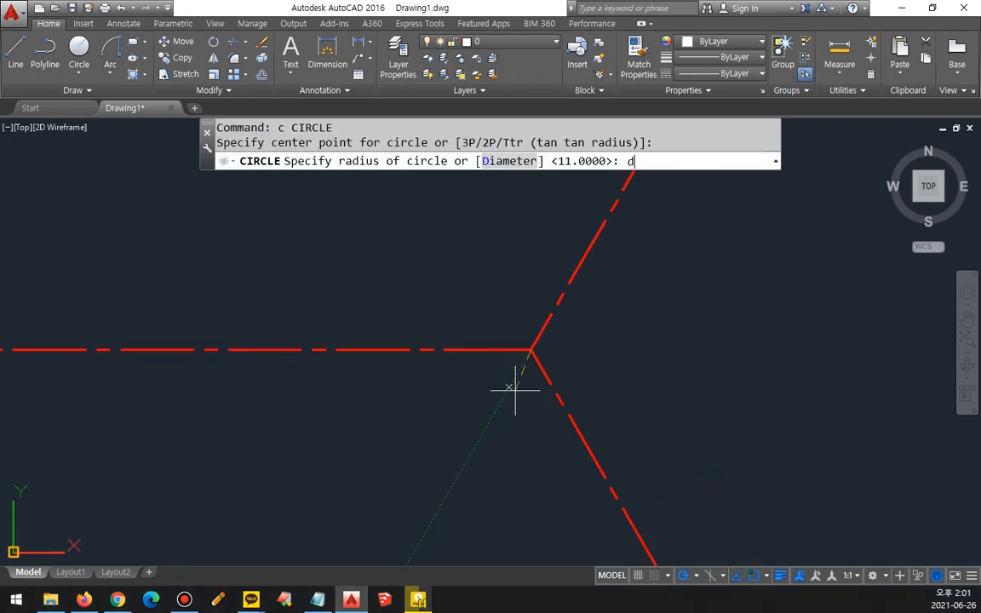
{"action": "key", "text": "Return"}
{"action": "type", "text": "30"}
{"action": "key", "text": "Return"}
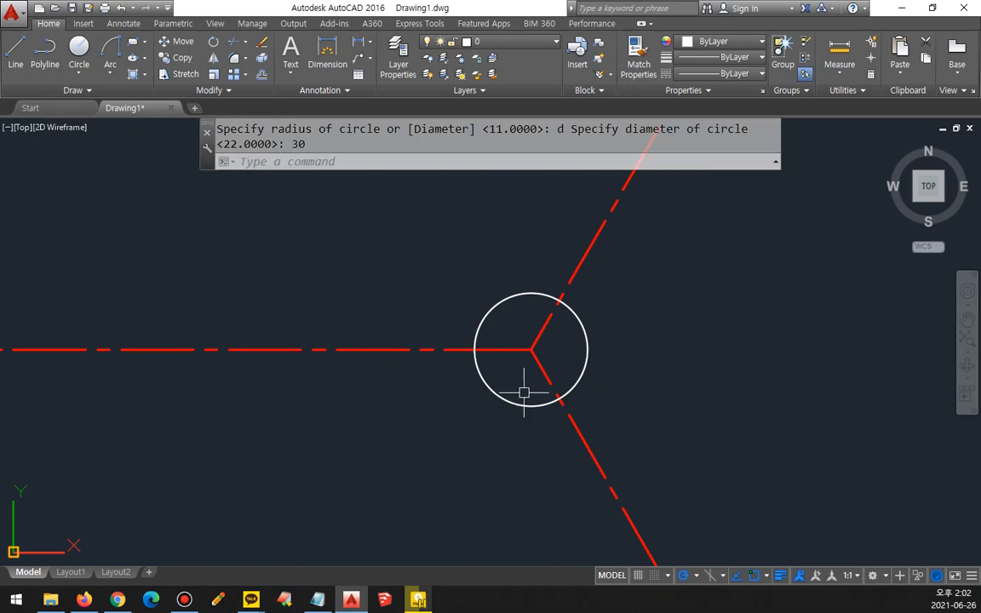
Step: Draw a concentric circle of radius 20 around the center circle
{"action": "type", "text": "c"}
{"action": "key", "text": "Return"}
{"action": "left_click", "coordinate": [531, 349]}
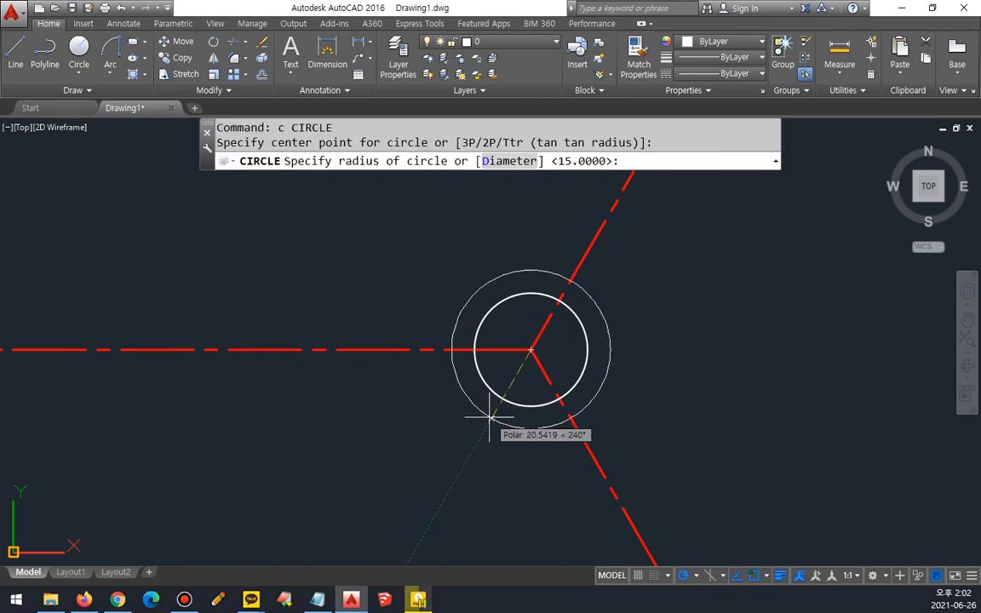
{"action": "type", "text": "20"}
{"action": "key", "text": "Return"}
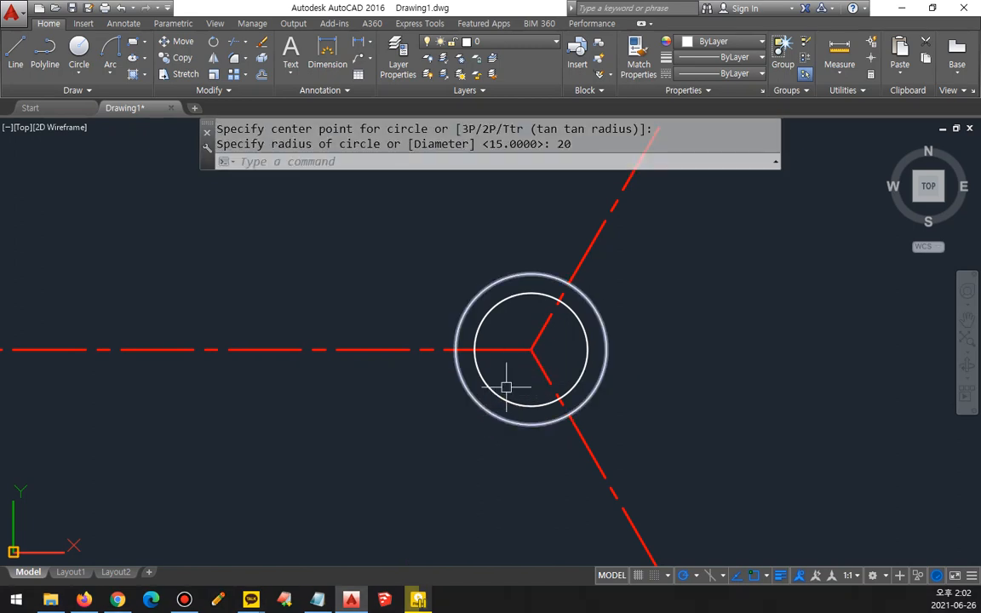
Step: Draw a concentric circle of radius 80 centered where the three rays meet
{"action": "type", "text": "c"}
{"action": "key", "text": "Return"}
{"action": "left_click", "coordinate": [531, 349]}
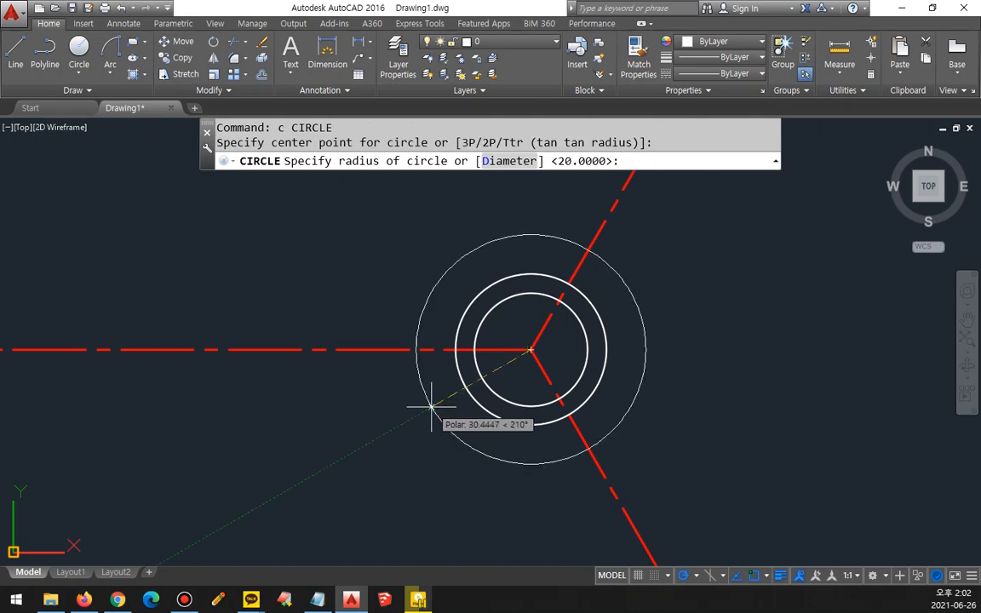
{"action": "type", "text": "80"}
{"action": "key", "text": "Return"}
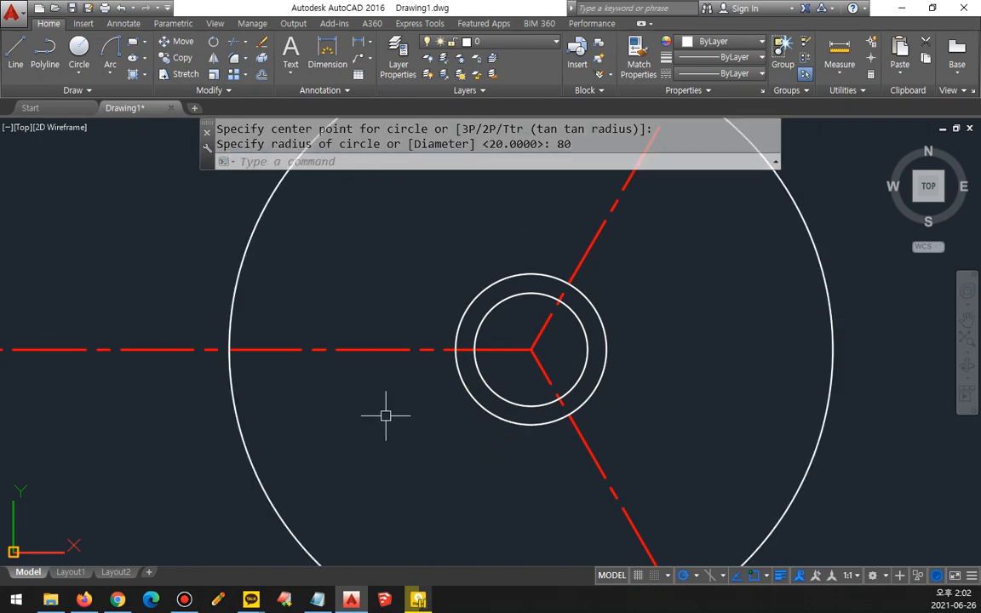
Step: Draw a circle of radius 5 at each of the three intersections of the rays with the large circle
{"action": "scroll", "coordinate": [378, 408], "scroll_direction": "down", "scroll_amount": 2}
{"action": "type", "text": "c"}
{"action": "key", "text": "Return"}
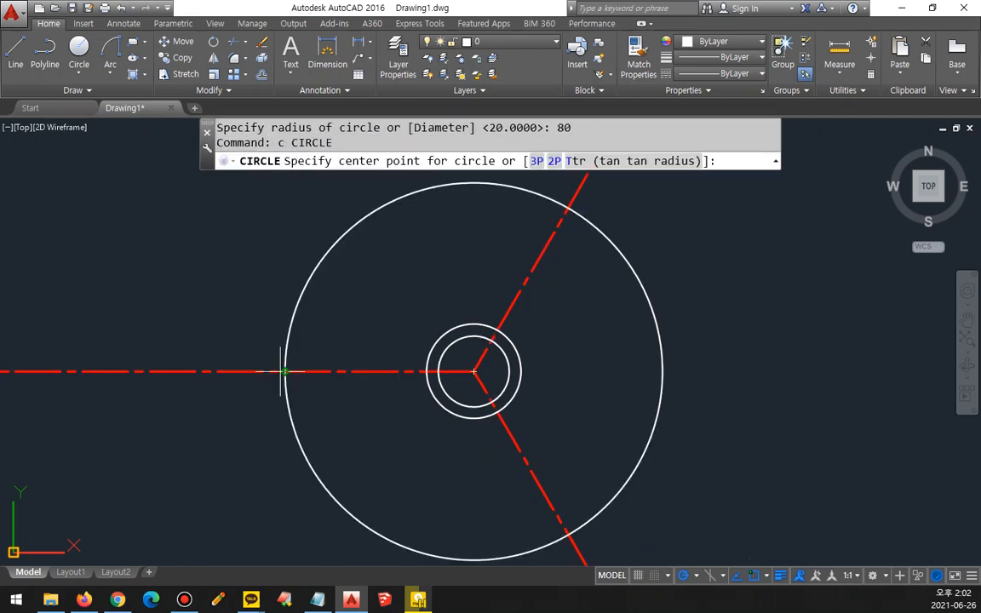
{"action": "left_click", "coordinate": [282, 371]}
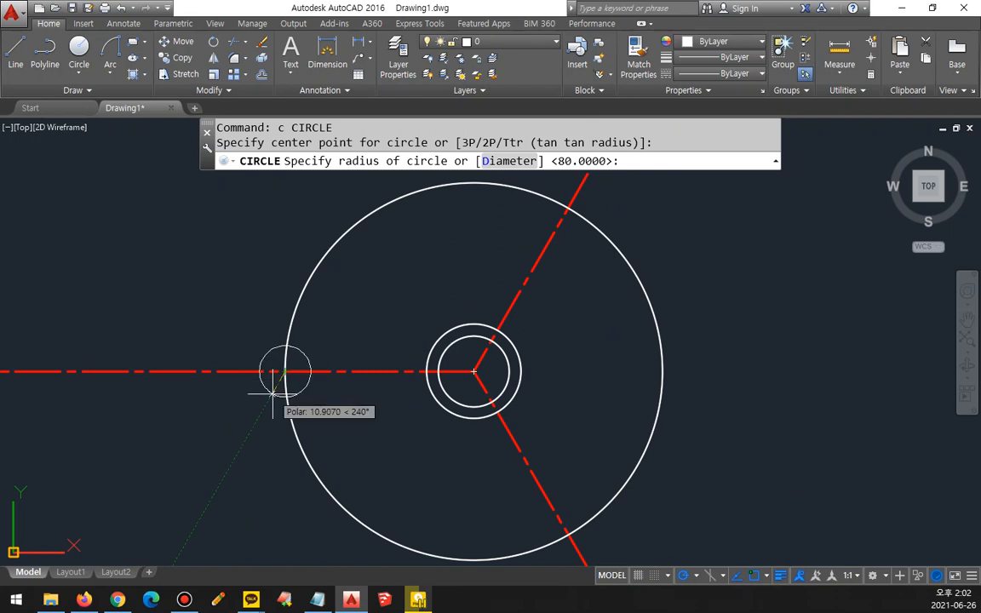
{"action": "type", "text": "5"}
{"action": "key", "text": "Return"}
{"action": "key", "text": "Return"}
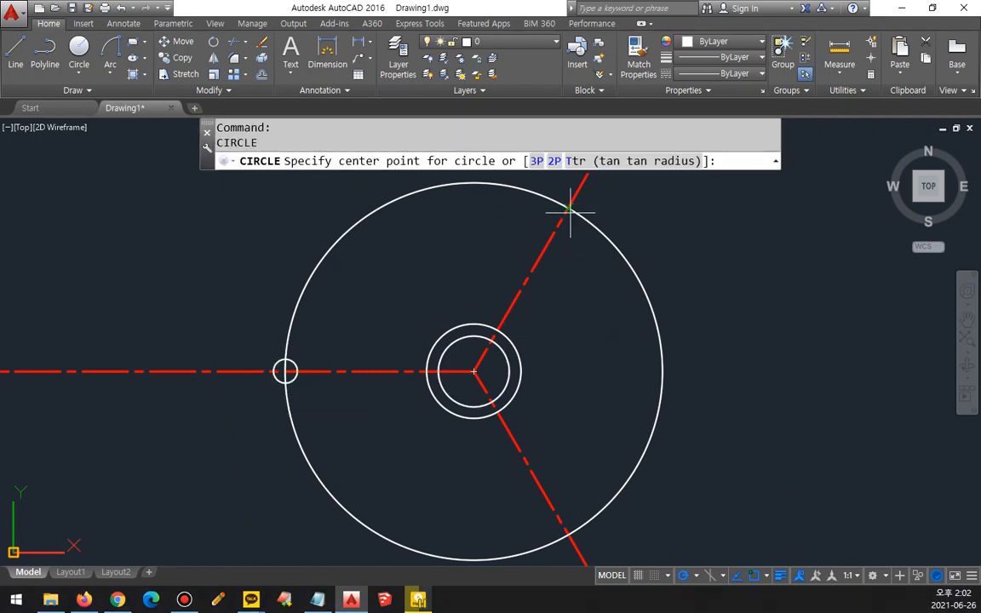
{"action": "left_click", "coordinate": [570, 208]}
{"action": "key", "text": "Return"}
{"action": "key", "text": "Return"}
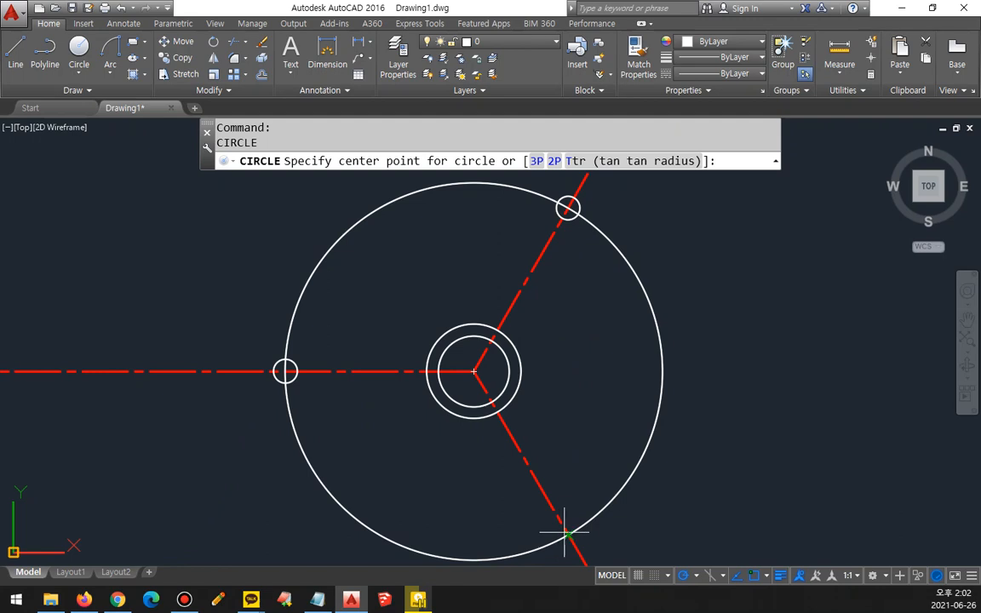
{"action": "left_click", "coordinate": [564, 533]}
{"action": "key", "text": "Return"}
{"action": "key", "text": "Return"}
Step: Add a concentric circle of radius 10 around each of the three small circles on the large circle
{"action": "left_click", "coordinate": [285, 371]}
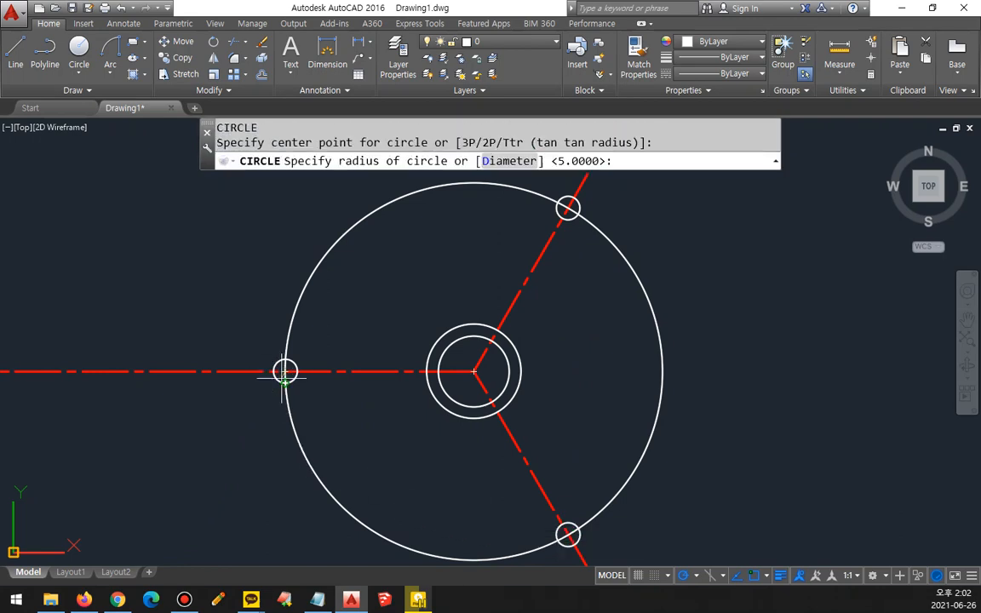
{"action": "type", "text": "10"}
{"action": "key", "text": "Return"}
{"action": "key", "text": "Return"}
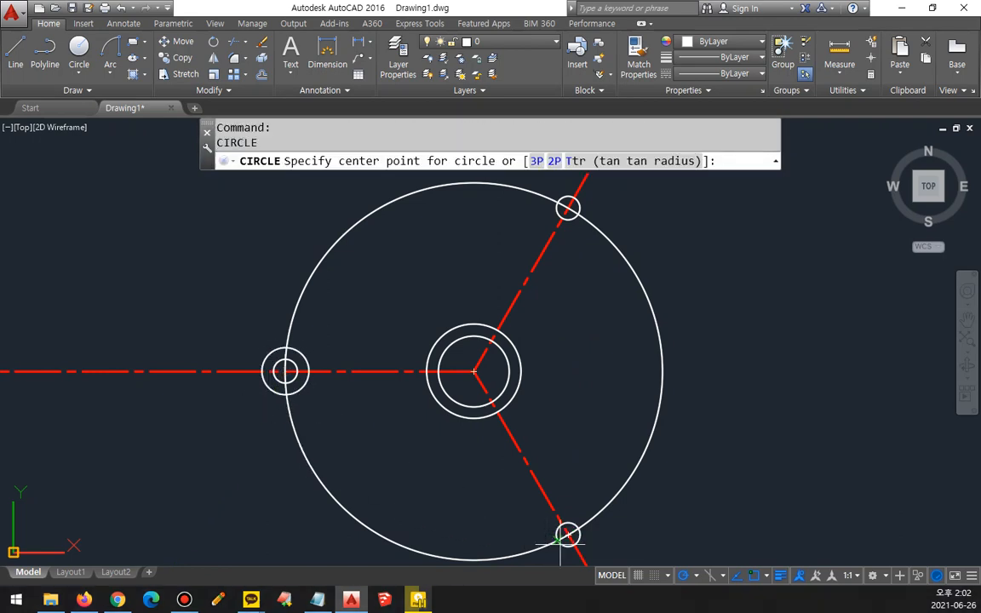
{"action": "left_click", "coordinate": [568, 534]}
{"action": "key", "text": "Return"}
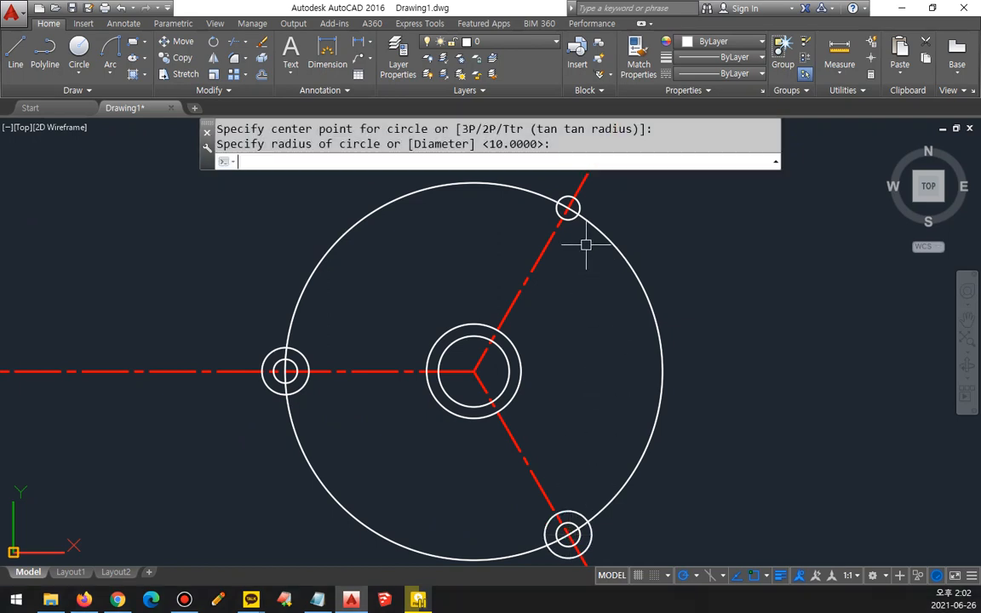
{"action": "key", "text": "Return"}
{"action": "left_click", "coordinate": [568, 207]}
Step: Offset the three radius 10 circles outward, giving each a ring as large as the radius 20 circle at the center
{"action": "key", "text": "Return"}
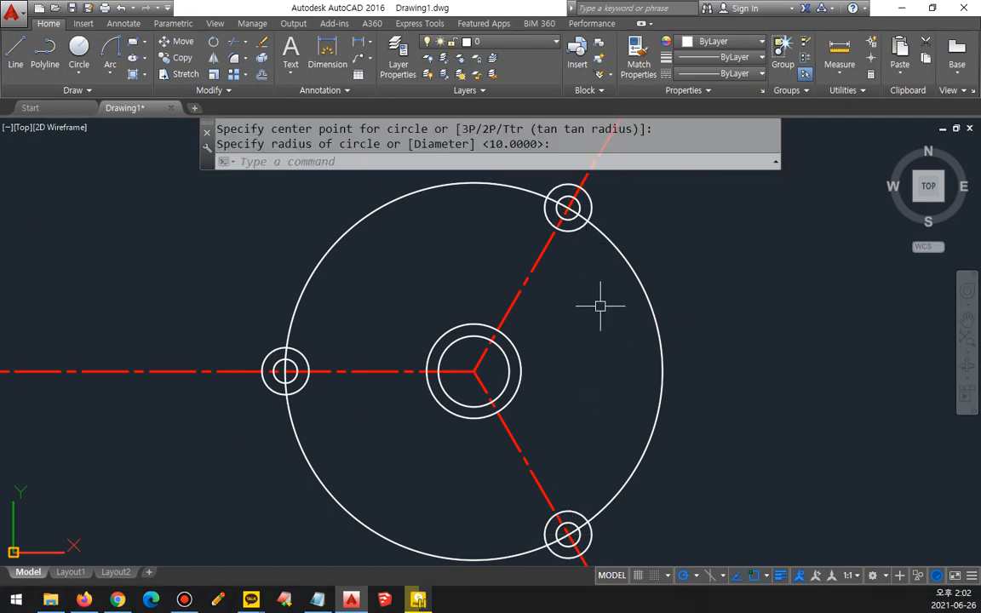
{"action": "type", "text": "o"}
{"action": "key", "text": "Return"}
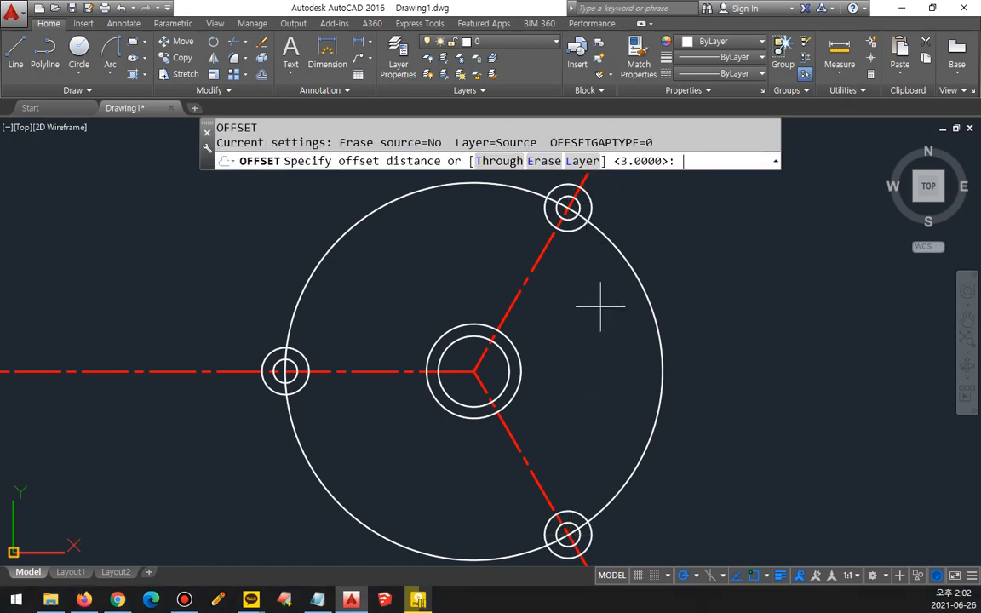
{"action": "key", "text": "Return"}
{"action": "left_click", "coordinate": [583, 223]}
{"action": "left_click", "coordinate": [594, 284]}
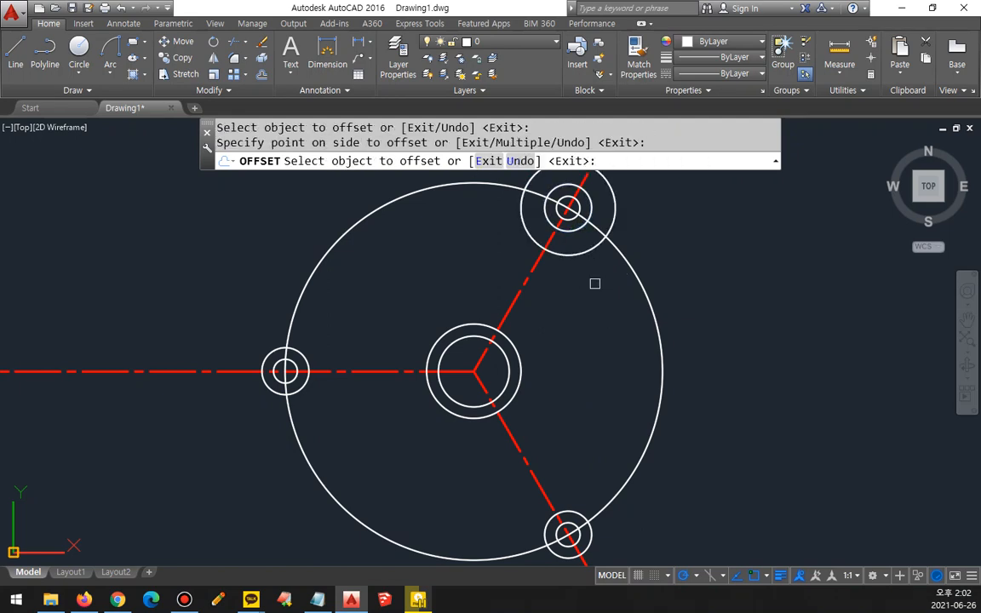
{"action": "left_click", "coordinate": [550, 517]}
{"action": "left_click", "coordinate": [440, 455]}
{"action": "left_click", "coordinate": [268, 354]}
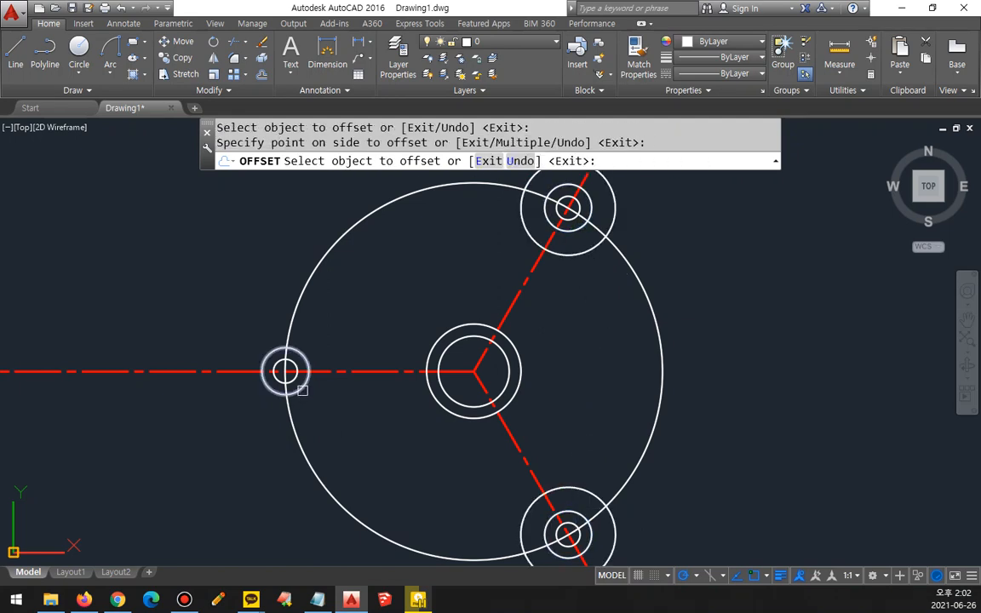
{"action": "left_click", "coordinate": [349, 416]}
{"action": "key", "text": "Return"}
Step: Match the radius 80 circle's properties to those of the red centerline rays
{"action": "scroll", "coordinate": [348, 416], "scroll_direction": "down", "scroll_amount": 2}
{"action": "type", "text": "tr"}
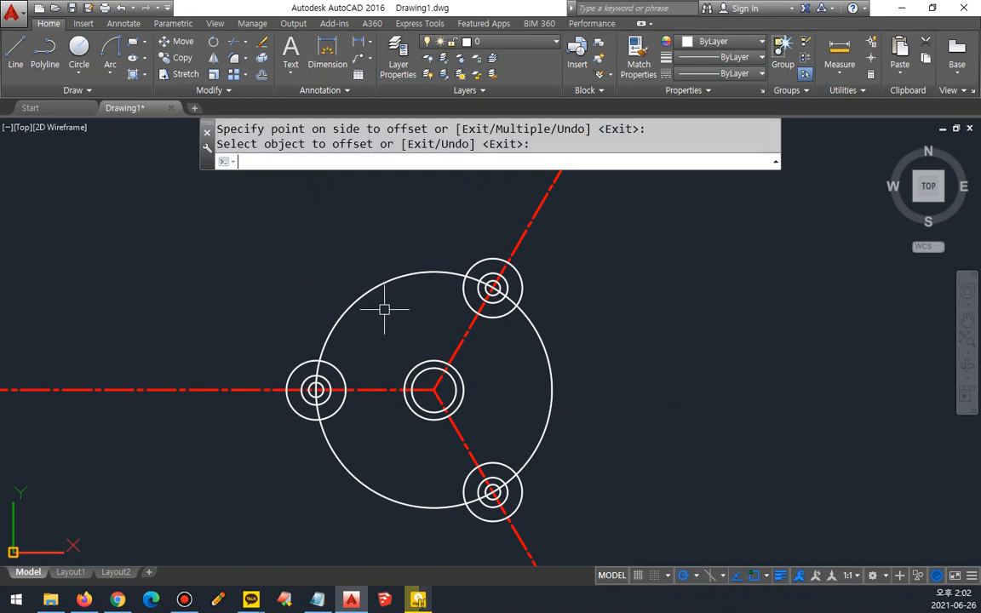
{"action": "key", "text": "Return"}
{"action": "key", "text": "Escape"}
{"action": "type", "text": "ma"}
{"action": "key", "text": "Return"}
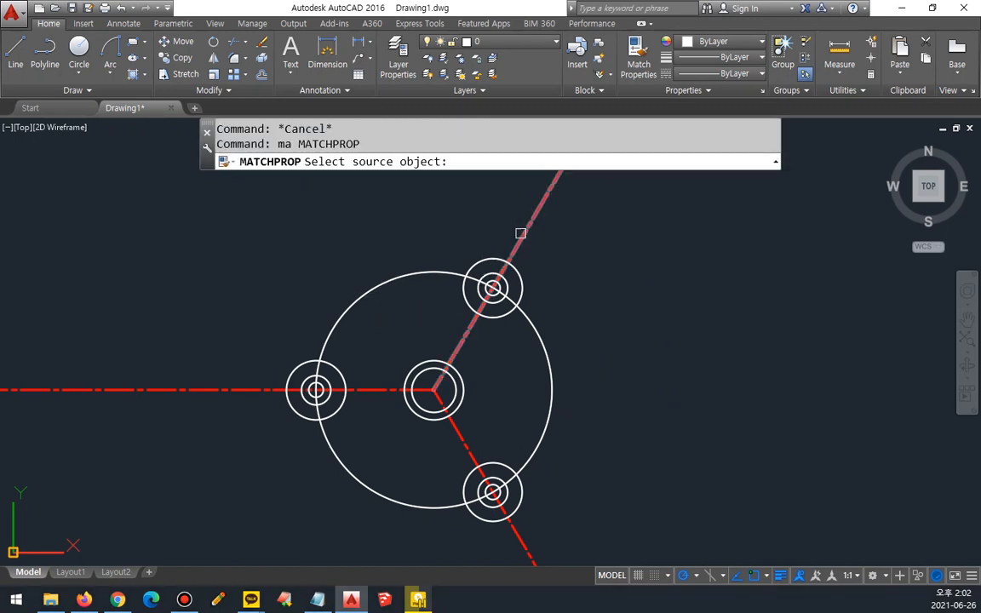
{"action": "left_click", "coordinate": [518, 233]}
{"action": "left_click", "coordinate": [534, 303]}
Step: Trim the three rays and the radius 80 circle back to the outermost circles at the arm ends
{"action": "type", "text": "tr"}
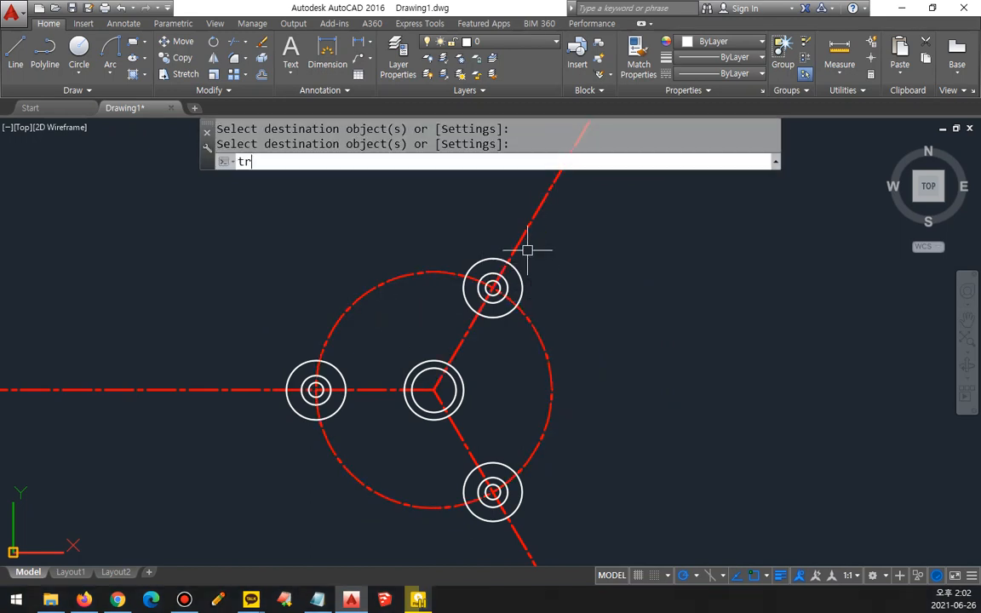
{"action": "key", "text": "Return"}
{"action": "key", "text": "Return"}
{"action": "left_click", "coordinate": [519, 241]}
{"action": "left_click", "coordinate": [430, 272]}
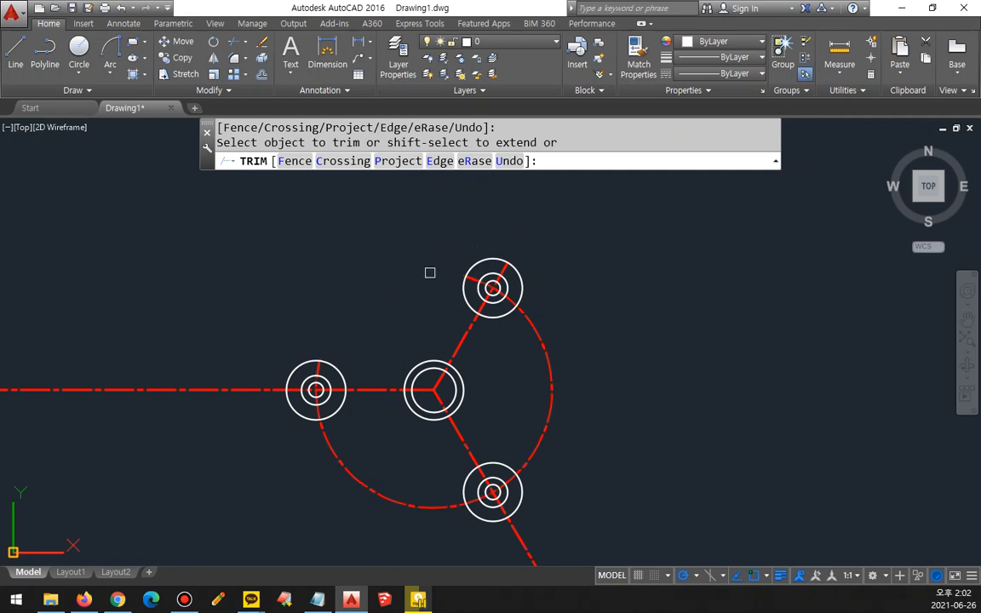
{"action": "left_click", "coordinate": [252, 393]}
{"action": "left_click", "coordinate": [208, 394]}
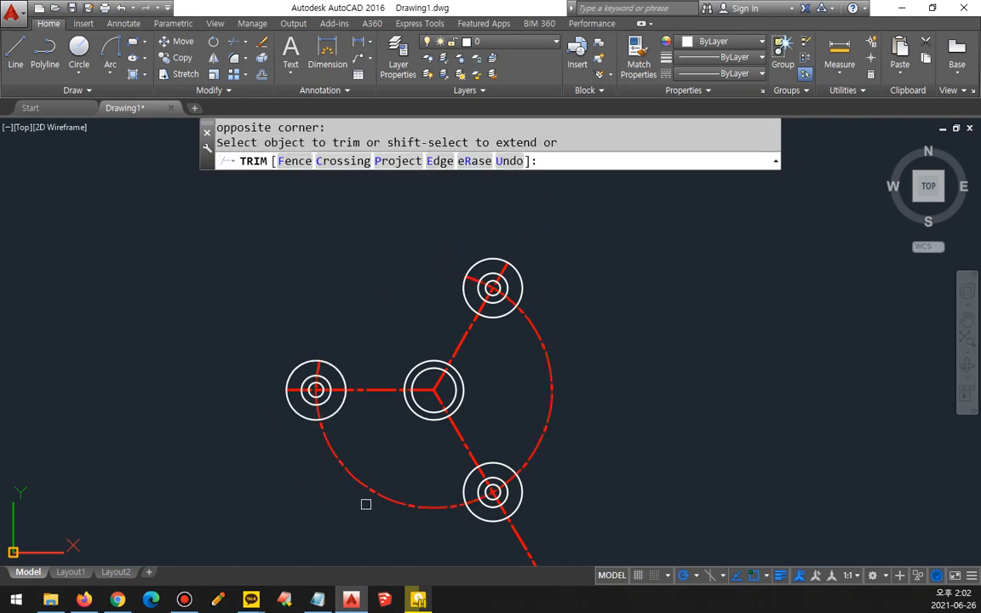
{"action": "left_click", "coordinate": [372, 491]}
{"action": "left_click", "coordinate": [521, 528]}
{"action": "left_click", "coordinate": [515, 541]}
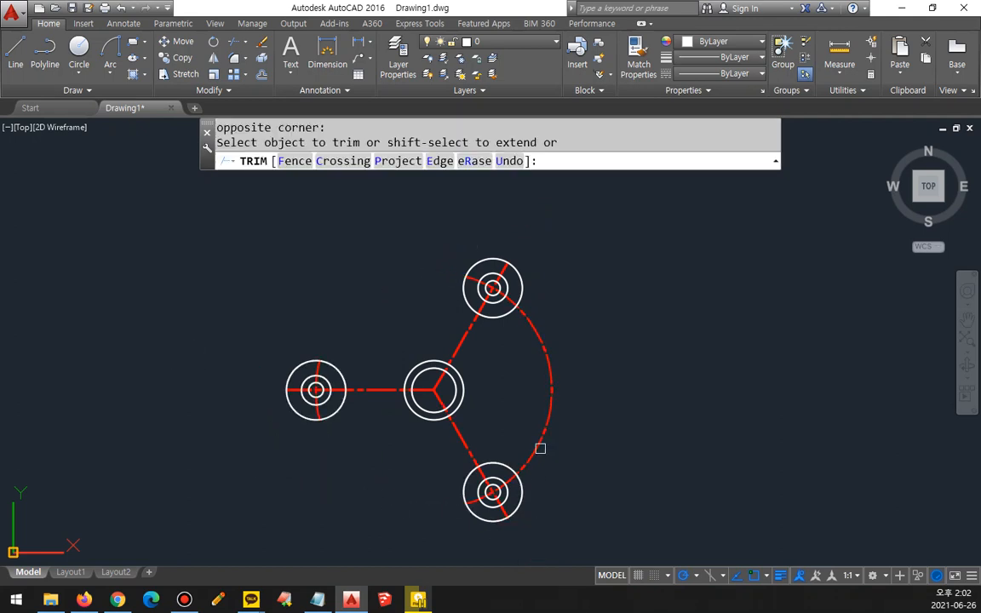
{"action": "left_click", "coordinate": [540, 447]}
{"action": "key", "text": "Return"}
Step: Erase the outermost radius 20 circle at each of the three arm ends
{"action": "left_click", "coordinate": [521, 504]}
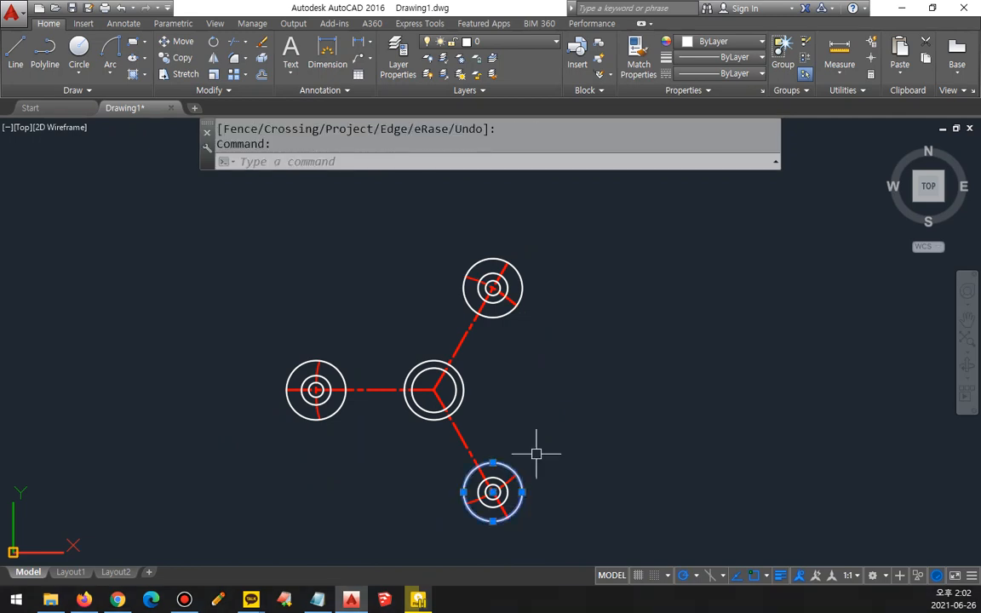
{"action": "left_click", "coordinate": [498, 313]}
{"action": "left_click", "coordinate": [342, 371]}
{"action": "type", "text": "e"}
{"action": "key", "text": "Return"}
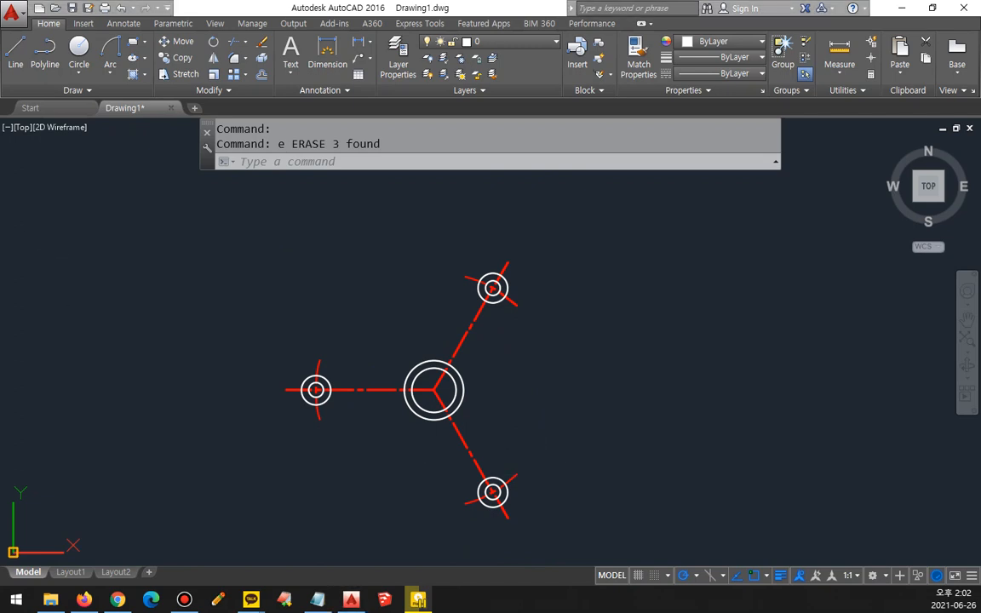
Step: Try to draw the horizontal arm's upper edge as a line between the upper quadrants of the radius 5 and radius 20 circles
{"action": "scroll", "coordinate": [339, 400], "scroll_direction": "up", "scroll_amount": 7}
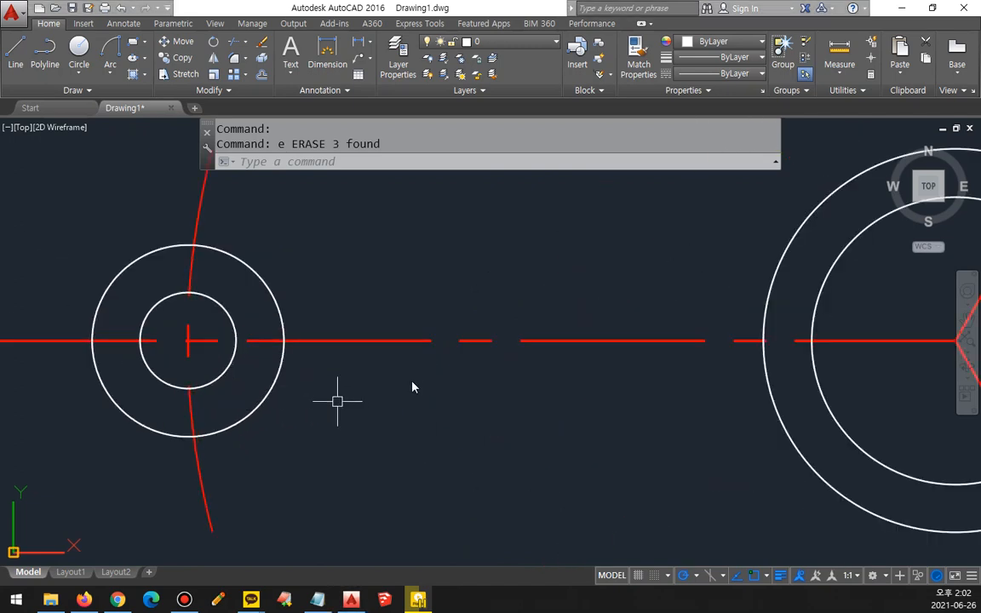
{"action": "scroll", "coordinate": [411, 385], "scroll_direction": "down", "scroll_amount": 2}
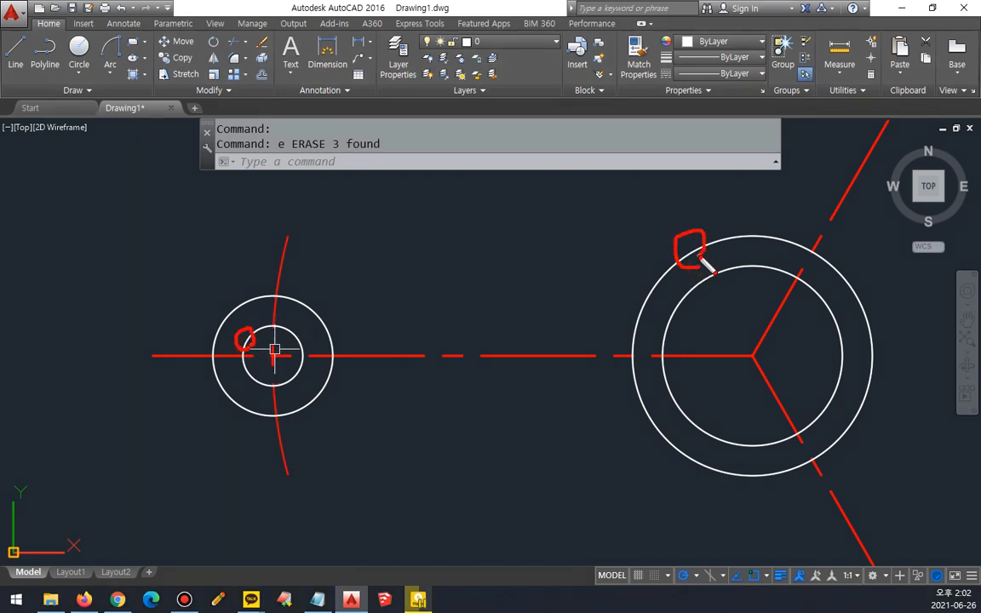
{"action": "key", "text": "Escape"}
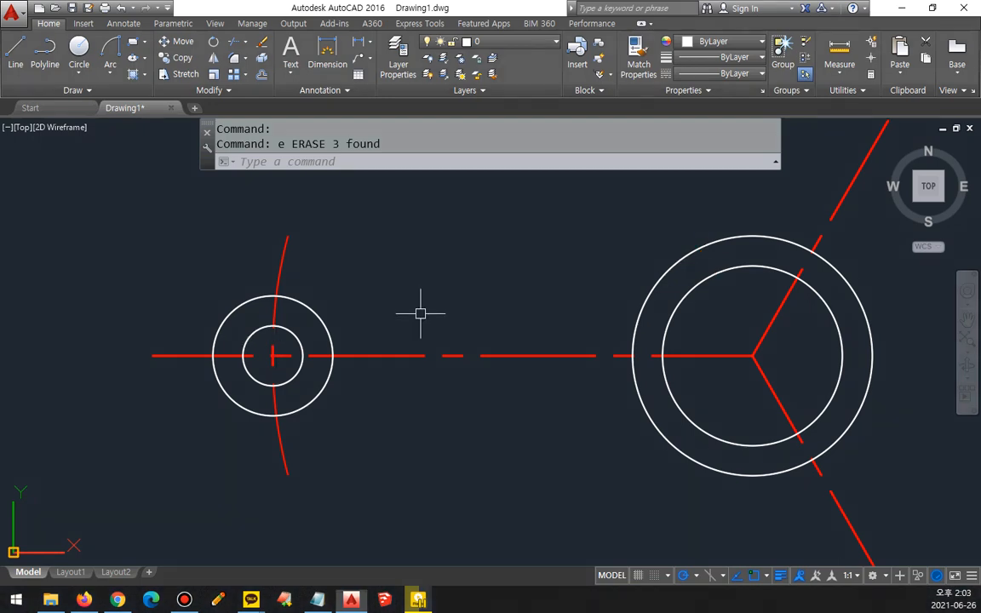
{"action": "type", "text": "l"}
{"action": "key", "text": "Return"}
{"action": "left_click", "coordinate": [271, 328]}
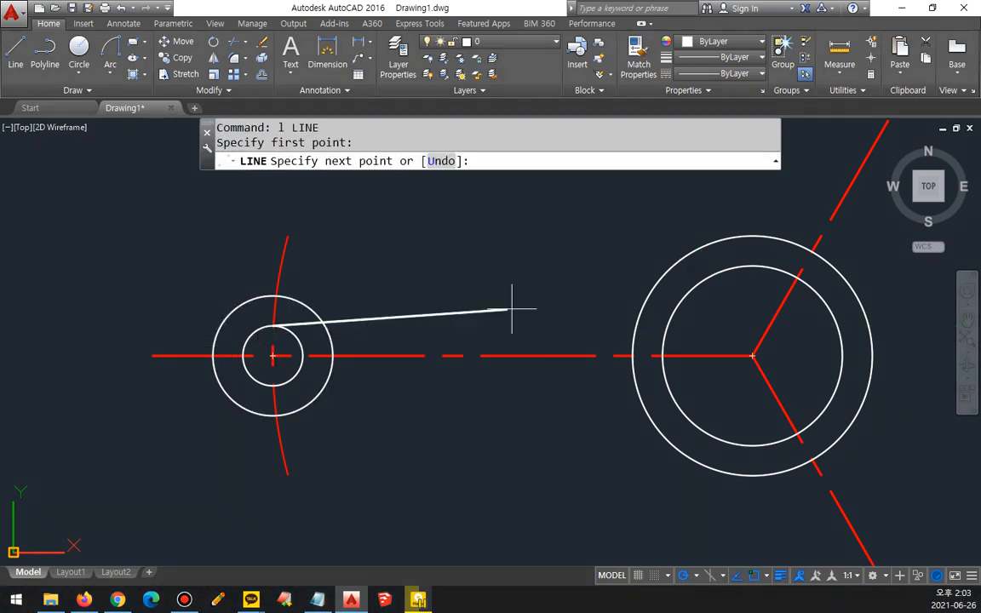
{"action": "left_click", "coordinate": [685, 252]}
{"action": "key", "text": "Return"}
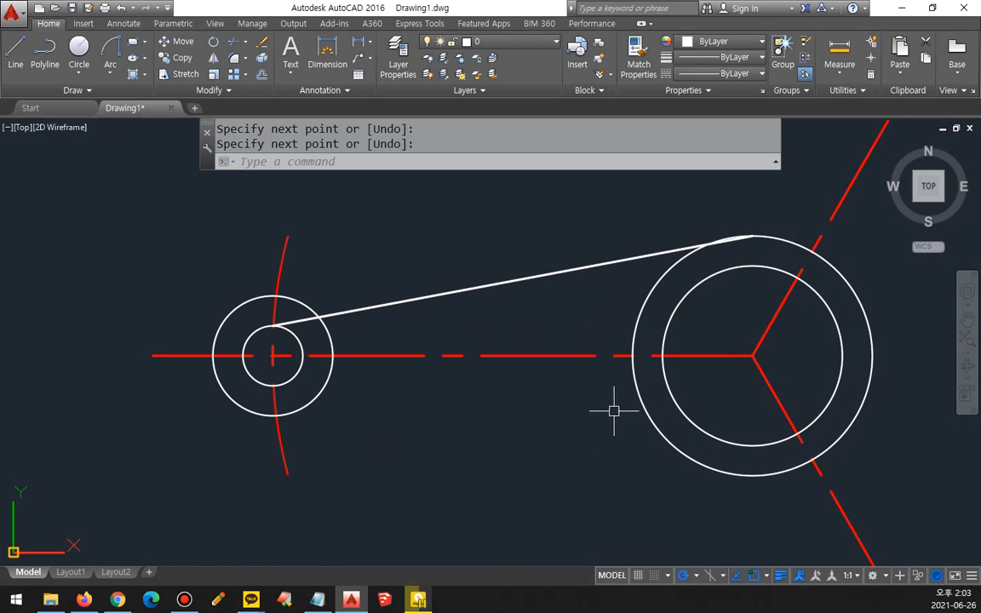
Step: Examine where the trial line meets the radius 20 circle and erase that line
{"action": "scroll", "coordinate": [740, 236], "scroll_direction": "up", "scroll_amount": 4}
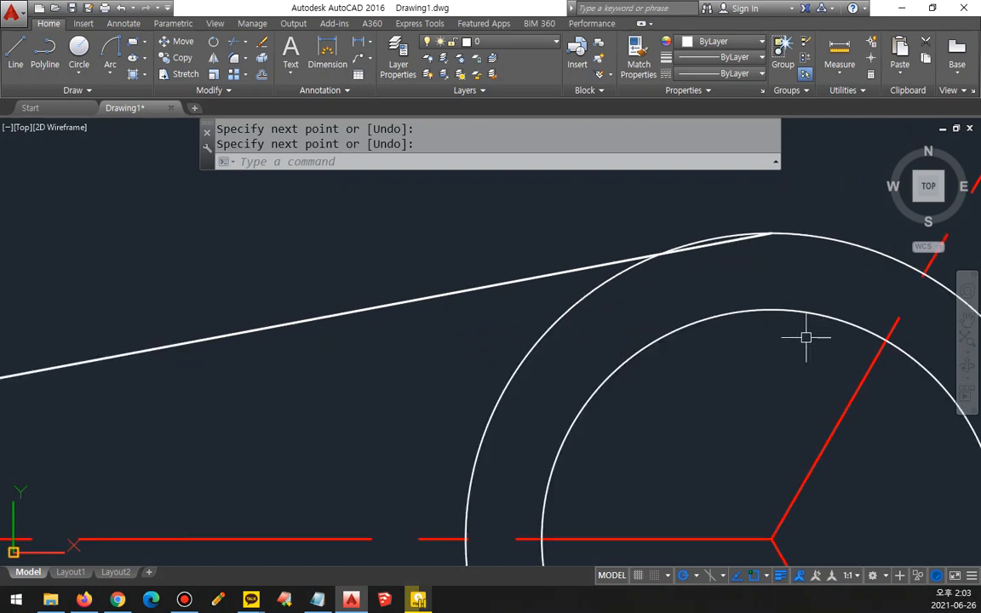
{"action": "scroll", "coordinate": [814, 300], "scroll_direction": "up", "scroll_amount": 2}
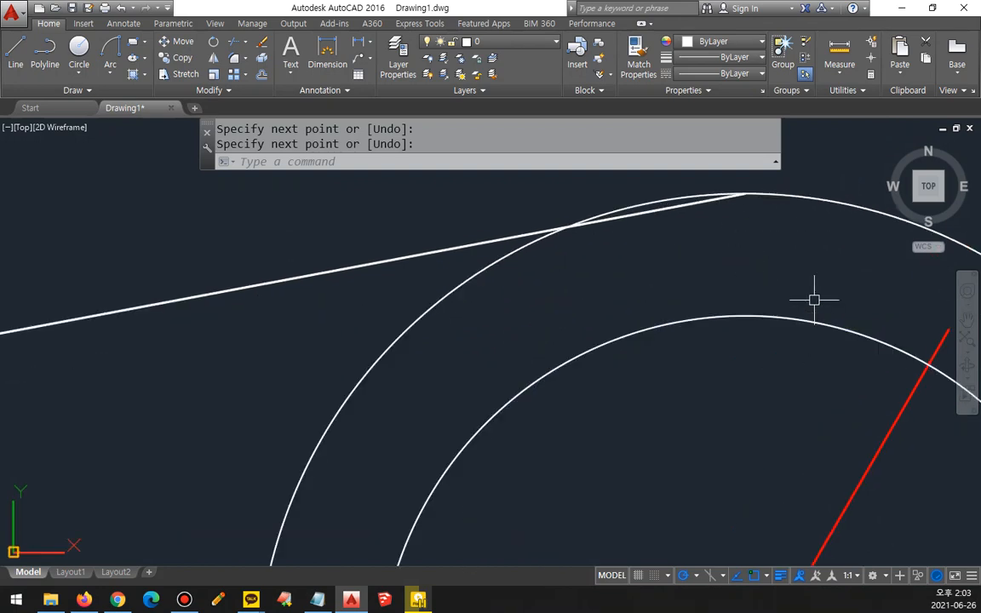
{"action": "scroll", "coordinate": [814, 299], "scroll_direction": "down", "scroll_amount": 5}
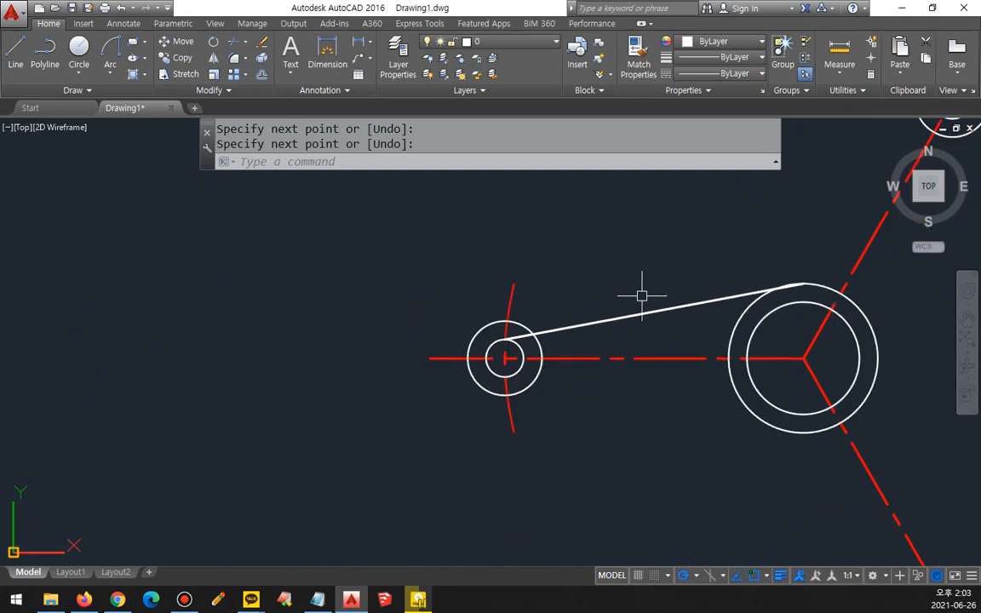
{"action": "left_click", "coordinate": [630, 317]}
{"action": "type", "text": "e"}
{"action": "key", "text": "Return"}
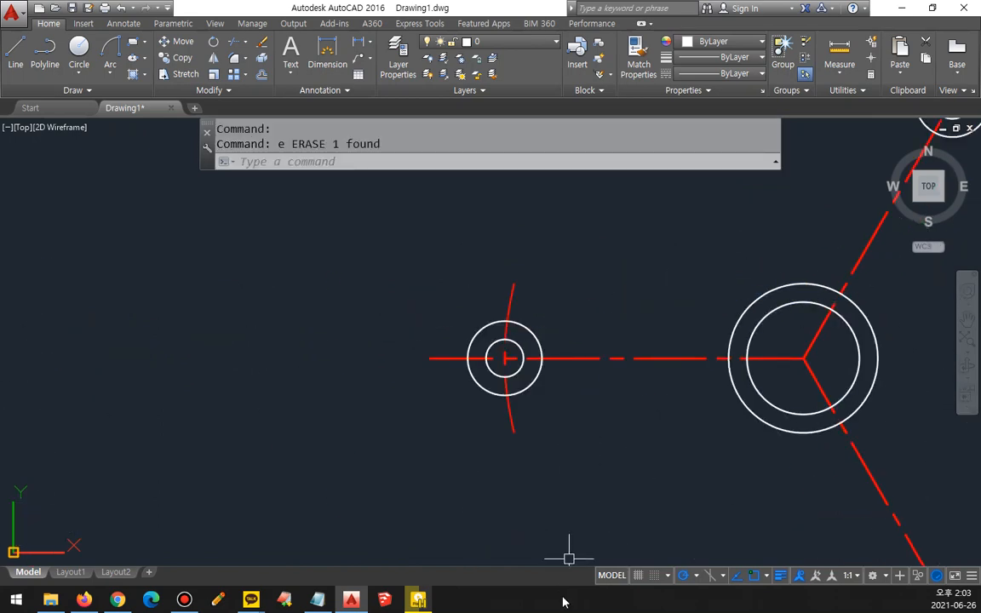
Step: Restrict the running object snaps to Tangent only, turning off Endpoint, Midpoint, Center, Quadrant, Intersection and Extension
{"action": "left_click", "coordinate": [767, 576]}
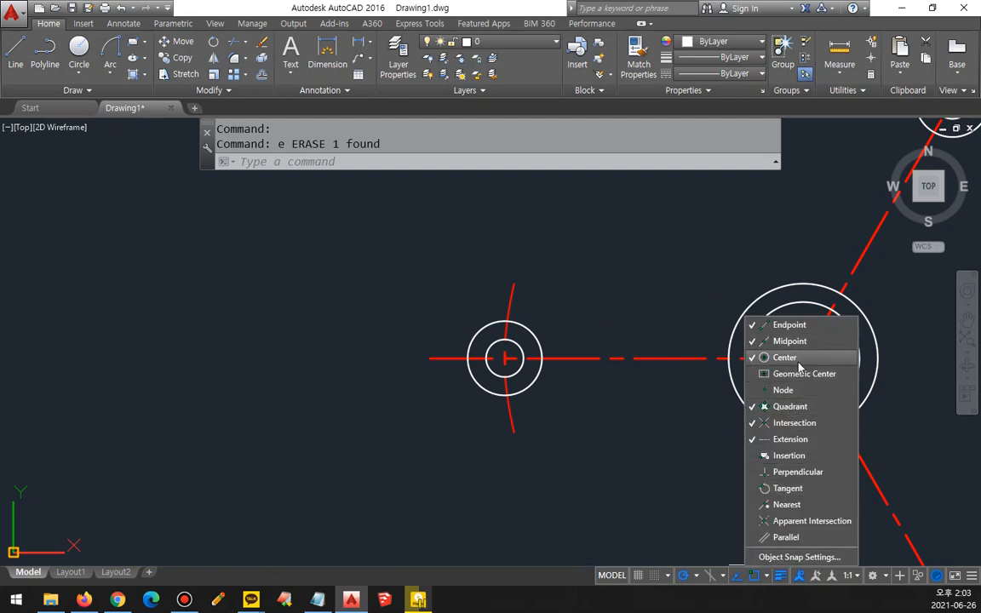
{"action": "left_click", "coordinate": [798, 324]}
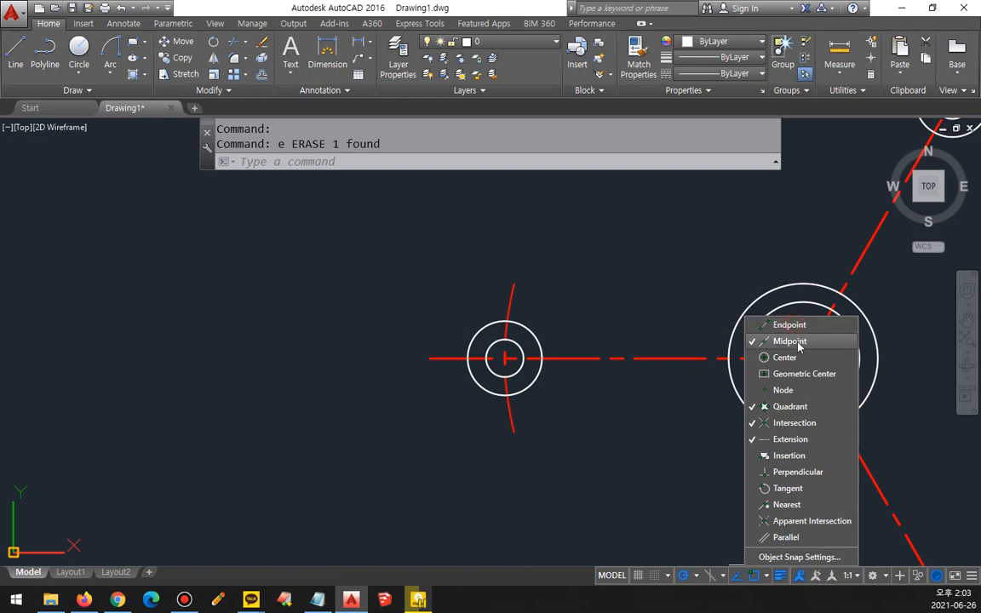
{"action": "left_click", "coordinate": [798, 340]}
{"action": "left_click", "coordinate": [799, 407]}
{"action": "left_click", "coordinate": [795, 423]}
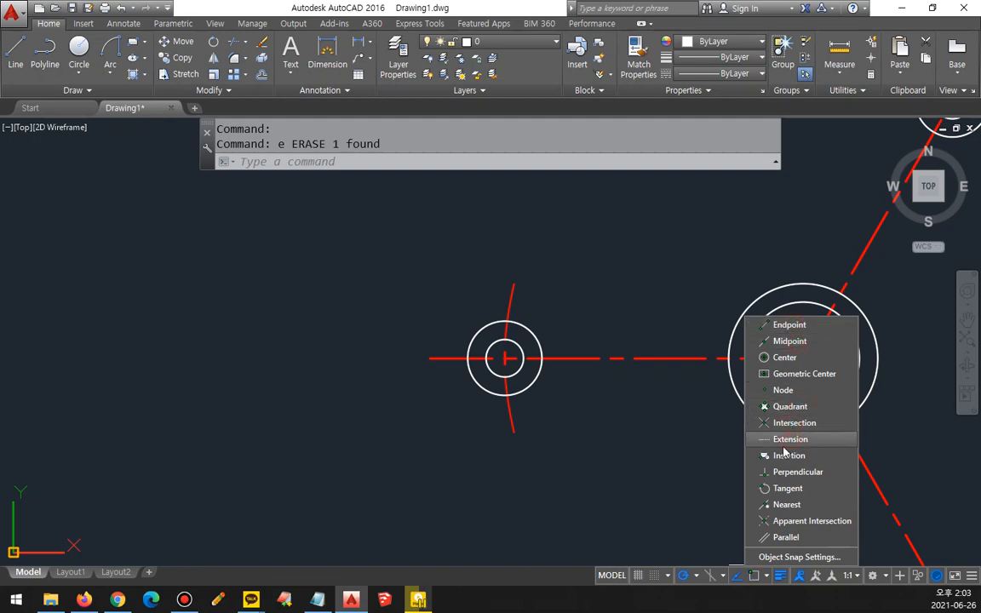
{"action": "left_click", "coordinate": [787, 488]}
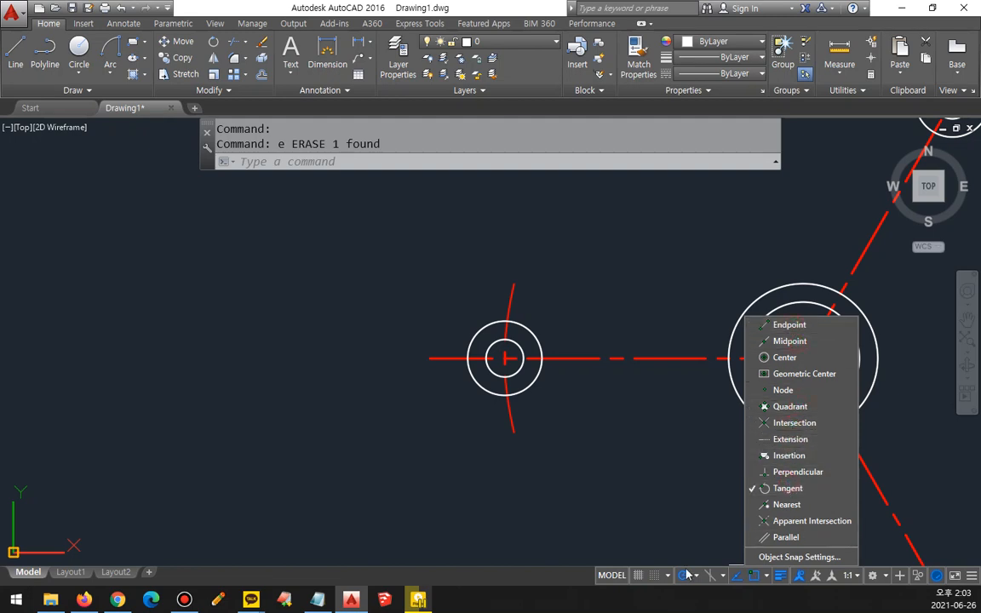
{"action": "left_click", "coordinate": [635, 475]}
Step: Draw two lines tangent to the horizontal arm's radius 5 circle and the central radius 20 circle, above and below the centerline
{"action": "type", "text": "l"}
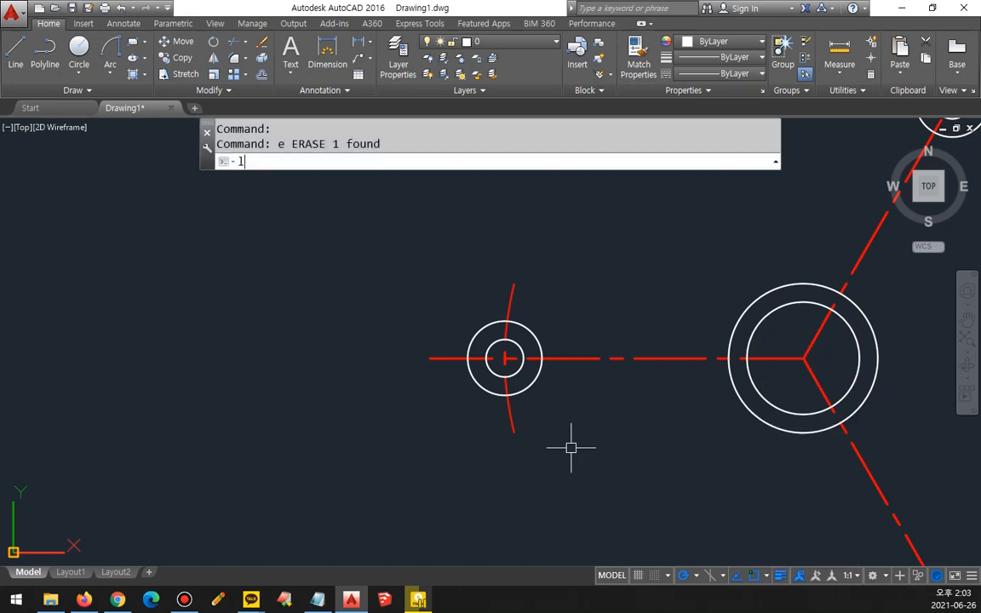
{"action": "key", "text": "Return"}
{"action": "left_click", "coordinate": [491, 344]}
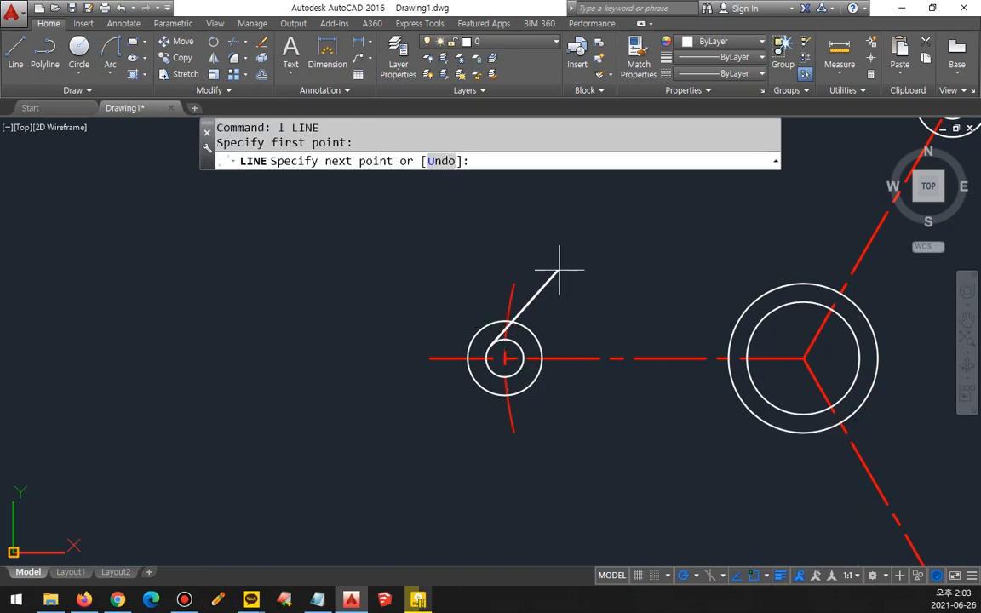
{"action": "left_click", "coordinate": [746, 298]}
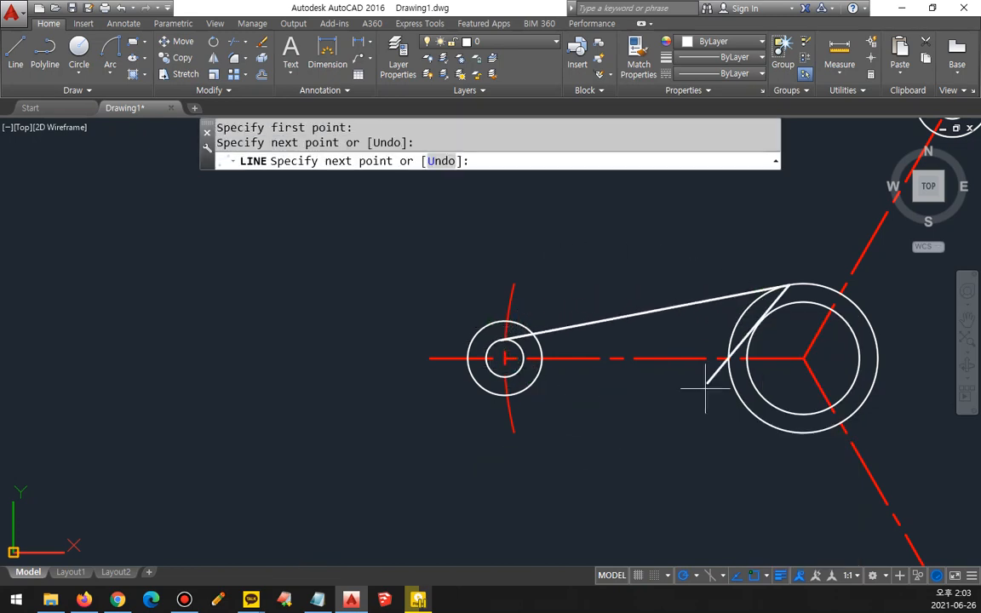
{"action": "key", "text": "Return"}
{"action": "key", "text": "Return"}
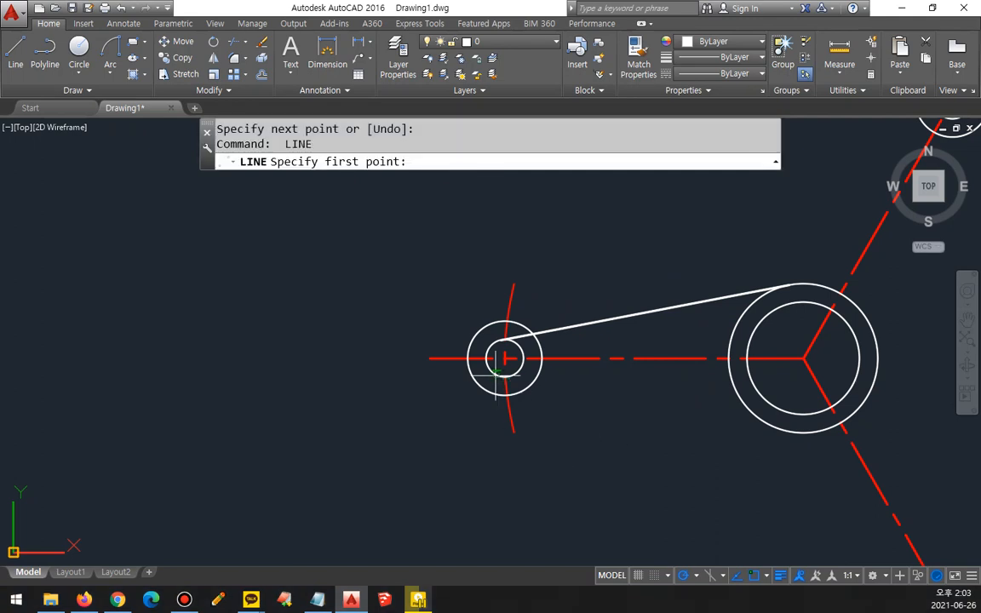
{"action": "left_click", "coordinate": [496, 375]}
{"action": "left_click", "coordinate": [783, 435]}
{"action": "key", "text": "Return"}
Step: Draw two tangent lines between the lower arm's radius 5 circle and the central radius 20 circle, on either side of its centerline
{"action": "middle_click_drag", "start_coordinate": [786, 489], "coordinate": [524, 386]}
{"action": "key", "text": "Return"}
{"action": "left_click", "coordinate": [682, 524]}
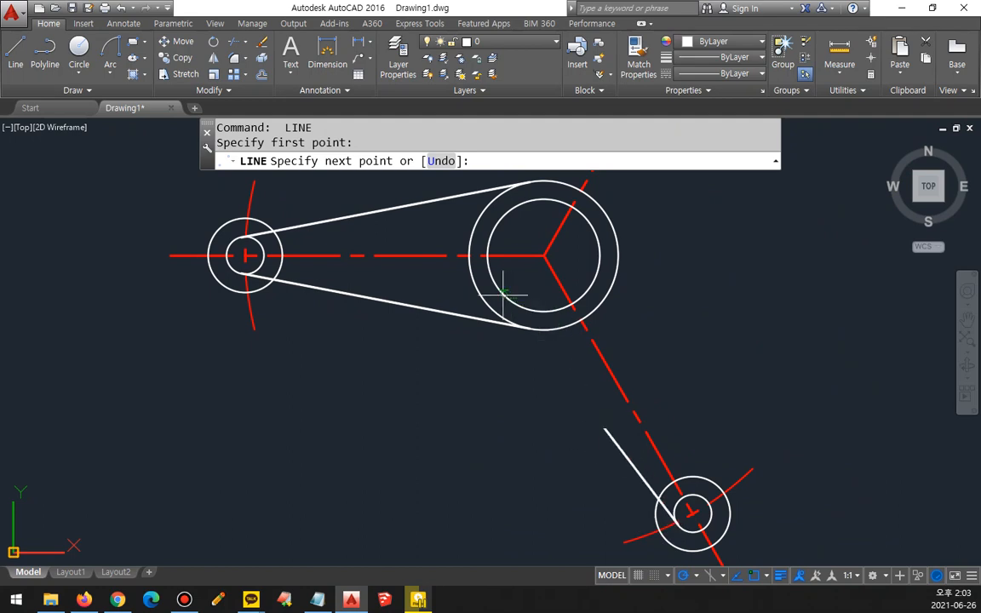
{"action": "left_click", "coordinate": [473, 295]}
{"action": "key", "text": "Return"}
{"action": "key", "text": "Return"}
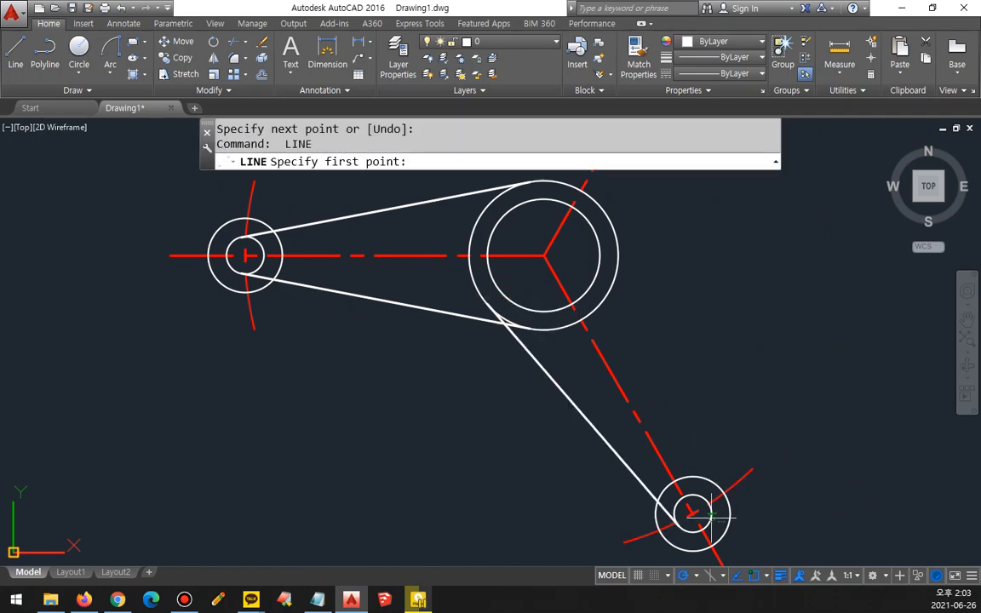
{"action": "left_click", "coordinate": [711, 515]}
{"action": "left_click", "coordinate": [634, 277]}
Step: Draw two tangent lines between the upper arm's radius 5 circle and the central radius 20 circle, on either side of its centerline
{"action": "key", "text": "Return"}
{"action": "middle_click_drag", "start_coordinate": [742, 224], "coordinate": [636, 493]}
{"action": "key", "text": "Return"}
{"action": "left_click", "coordinate": [615, 314]}
{"action": "middle_click_drag", "start_coordinate": [559, 551], "coordinate": [573, 419]}
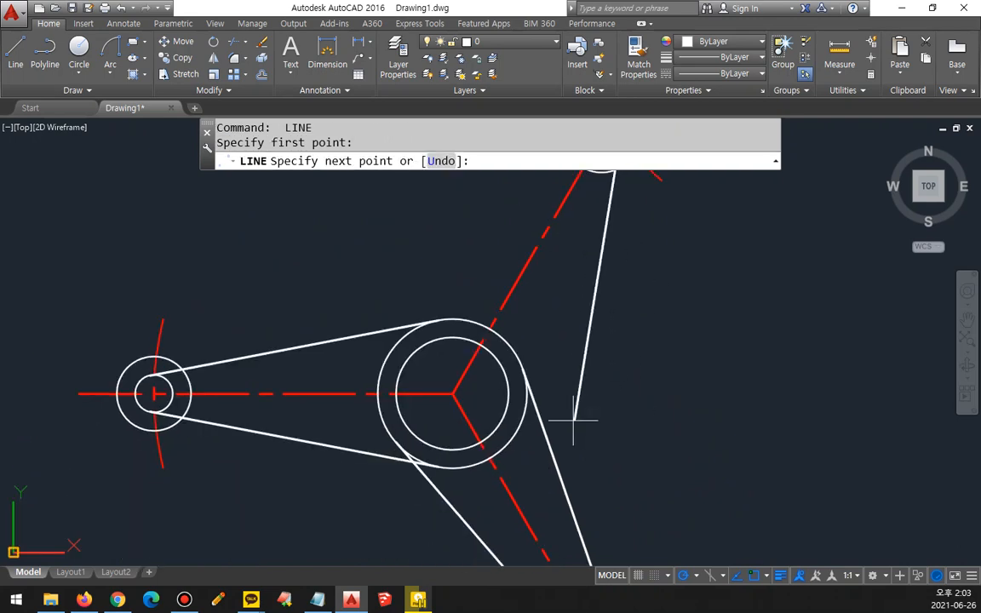
{"action": "left_click", "coordinate": [518, 423]}
{"action": "key", "text": "Return"}
{"action": "middle_click_drag", "start_coordinate": [638, 363], "coordinate": [693, 490]}
{"action": "key", "text": "Return"}
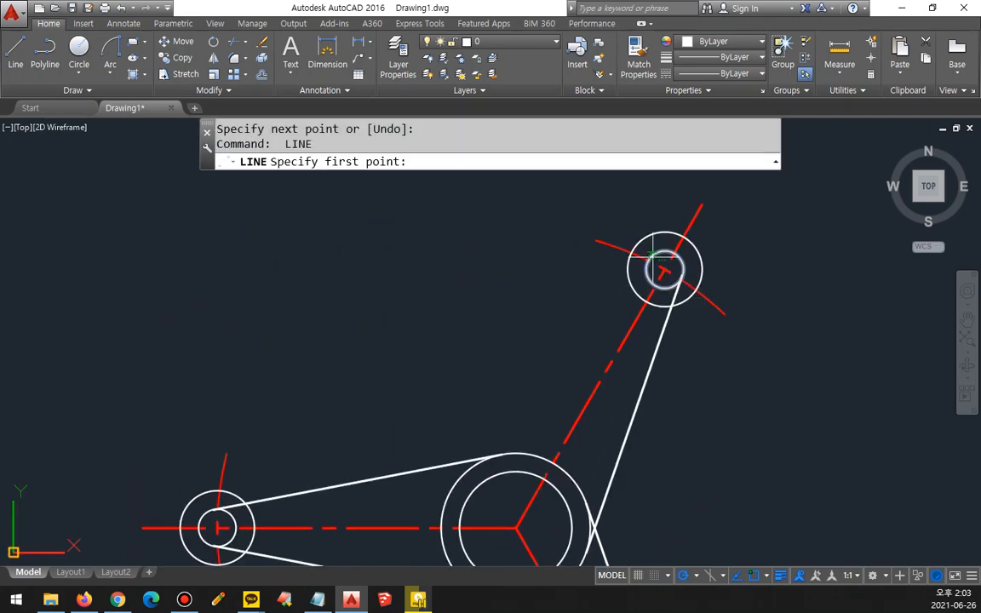
{"action": "left_click", "coordinate": [654, 252]}
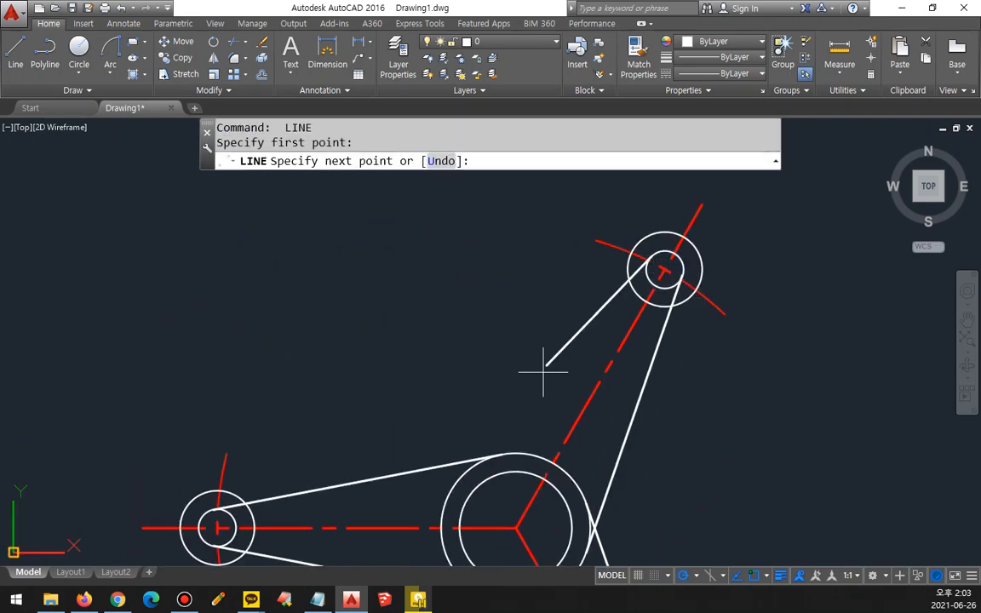
{"action": "left_click", "coordinate": [442, 488]}
{"action": "key", "text": "Return"}
{"action": "middle_click_drag", "start_coordinate": [441, 485], "coordinate": [456, 390]}
{"action": "type", "text": "o"}
{"action": "key", "text": "Return"}
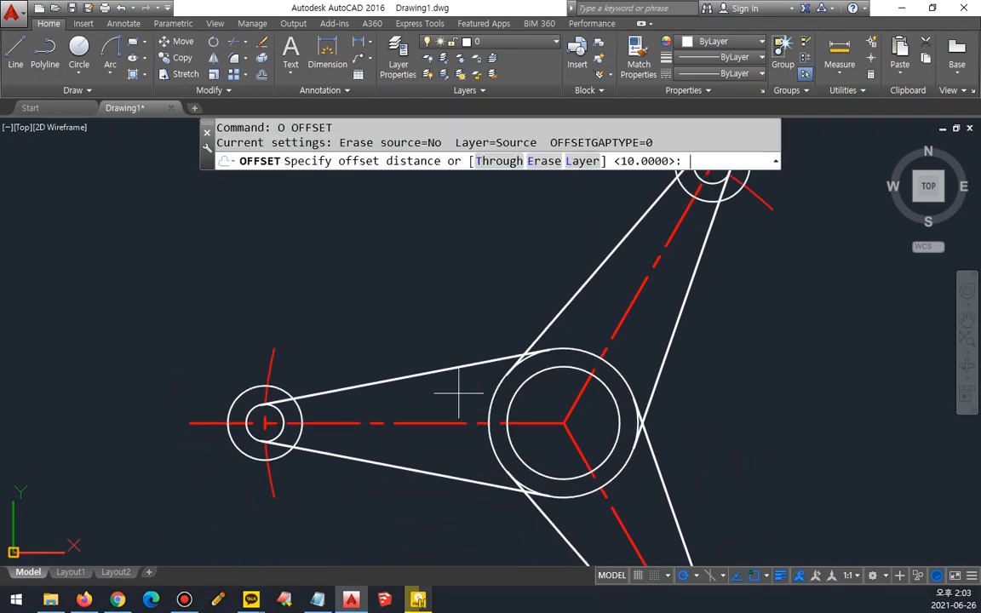
{"action": "type", "text": "10"}
{"action": "key", "text": "Return"}
{"action": "key", "text": "Escape"}
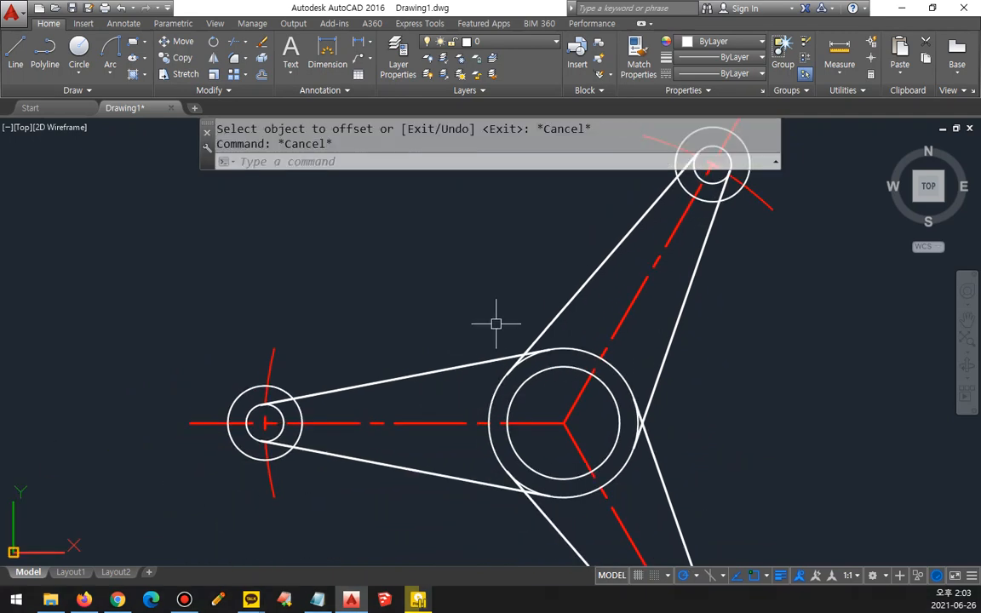
Step: Offset the upper arm's left tangent line and the horizontal arm's upper tangent line outward by 5
{"action": "type", "text": "o"}
{"action": "key", "text": "Return"}
{"action": "type", "text": "5"}
{"action": "key", "text": "Return"}
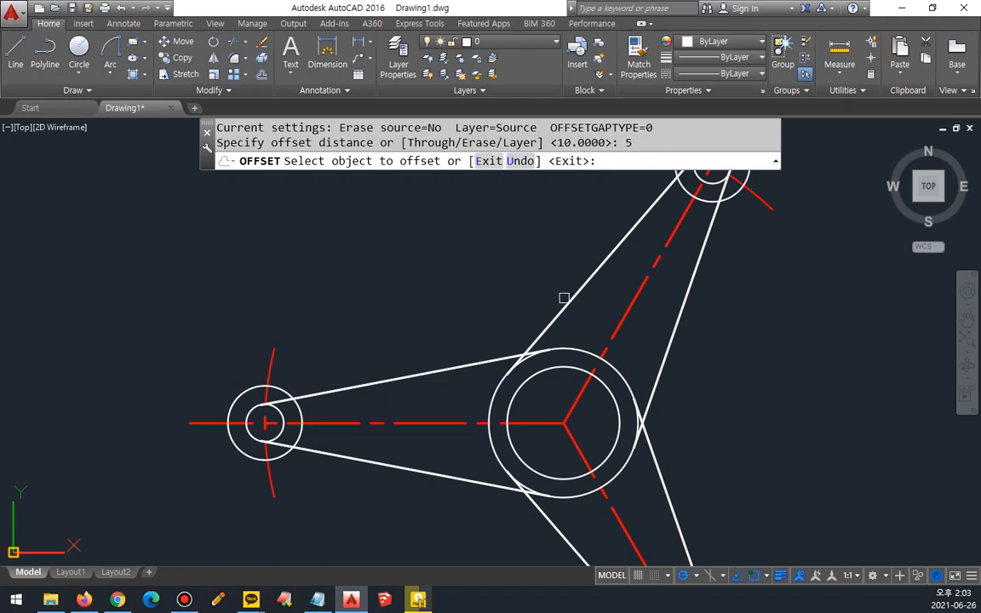
{"action": "left_click", "coordinate": [569, 293]}
{"action": "left_click", "coordinate": [520, 282]}
{"action": "left_click", "coordinate": [393, 378]}
{"action": "left_click", "coordinate": [386, 350]}
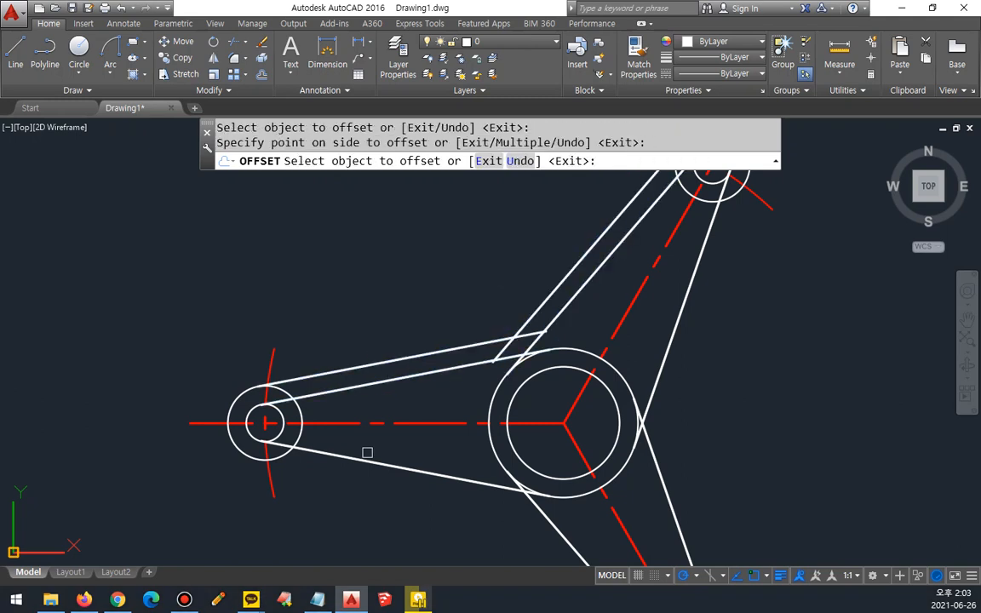
Step: Offset the horizontal arm's lower tangent line and the lower arm's tangent lines outward by 5
{"action": "left_click", "coordinate": [366, 460]}
{"action": "left_click", "coordinate": [380, 503]}
{"action": "left_click", "coordinate": [562, 536]}
{"action": "left_click", "coordinate": [492, 538]}
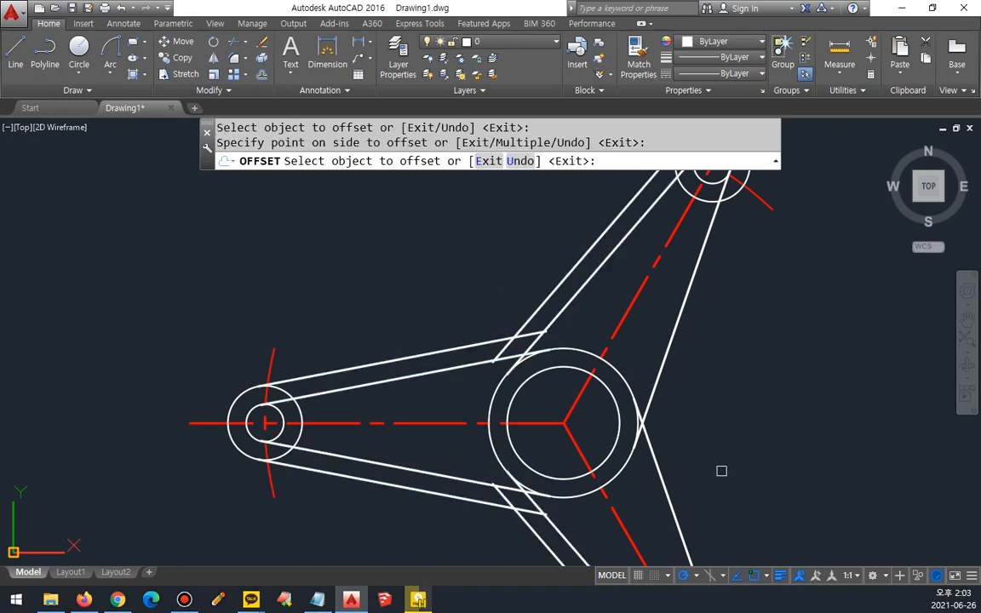
{"action": "key", "text": "Return"}
Step: Draw a radius 30 circle tangent to the outer lines of the horizontal arm and the upper arm
{"action": "middle_click_drag", "start_coordinate": [525, 304], "coordinate": [593, 355]}
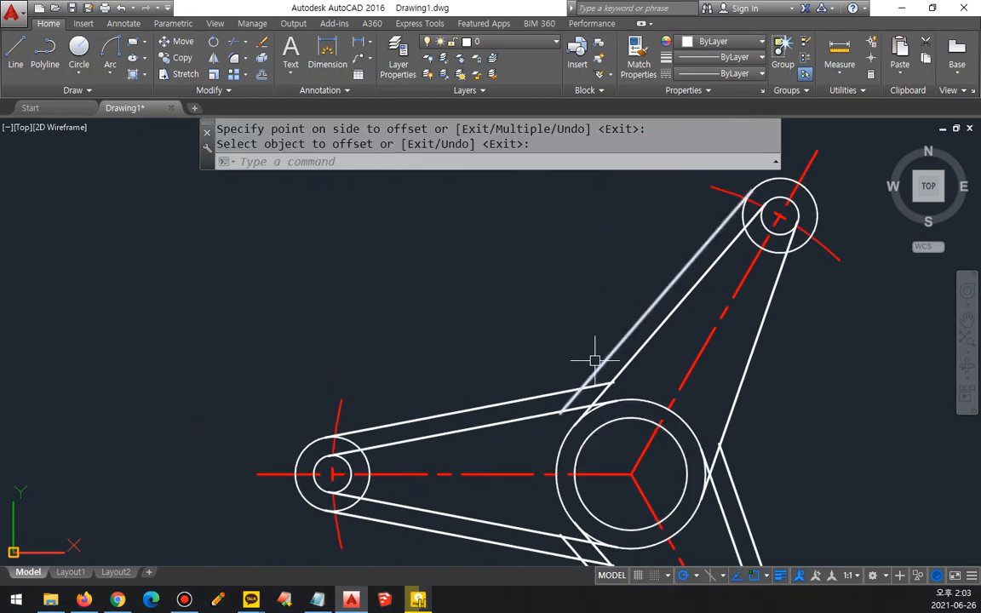
{"action": "type", "text": "c"}
{"action": "key", "text": "Return"}
{"action": "type", "text": "t"}
{"action": "key", "text": "Return"}
{"action": "left_click", "coordinate": [478, 394]}
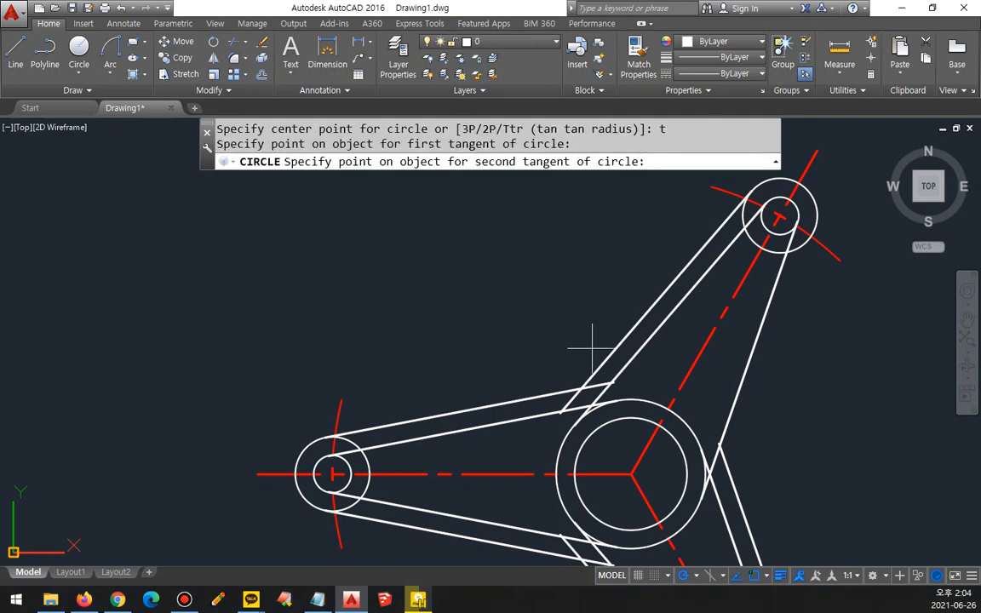
{"action": "left_click", "coordinate": [608, 348]}
{"action": "type", "text": "30"}
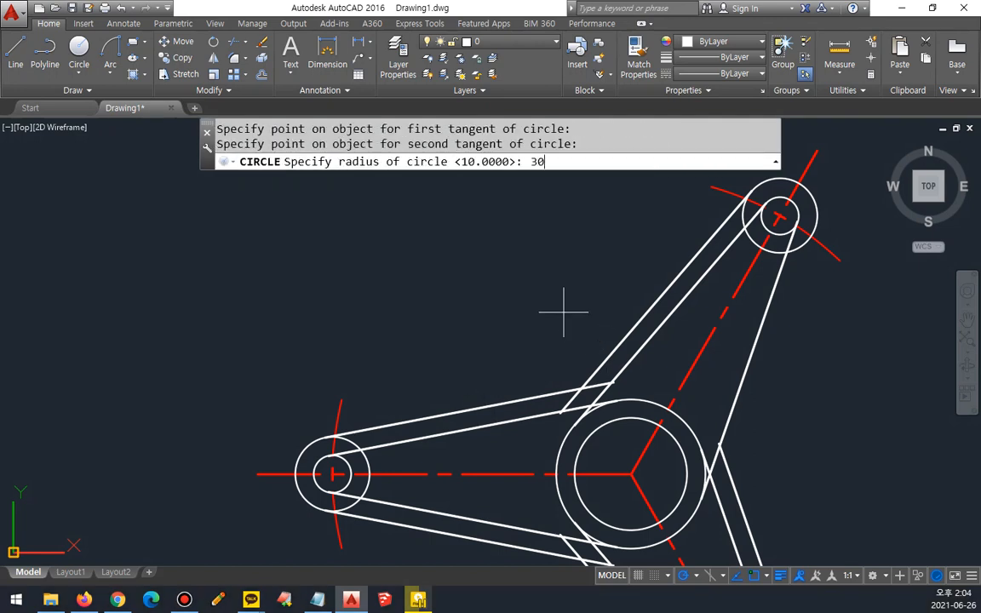
{"action": "key", "text": "Return"}
Step: Trim the tangent circle and the crossing outer line ends to leave a rounded corner between the horizontal and upper arms
{"action": "type", "text": "tr"}
{"action": "key", "text": "Return"}
{"action": "key", "text": "Return"}
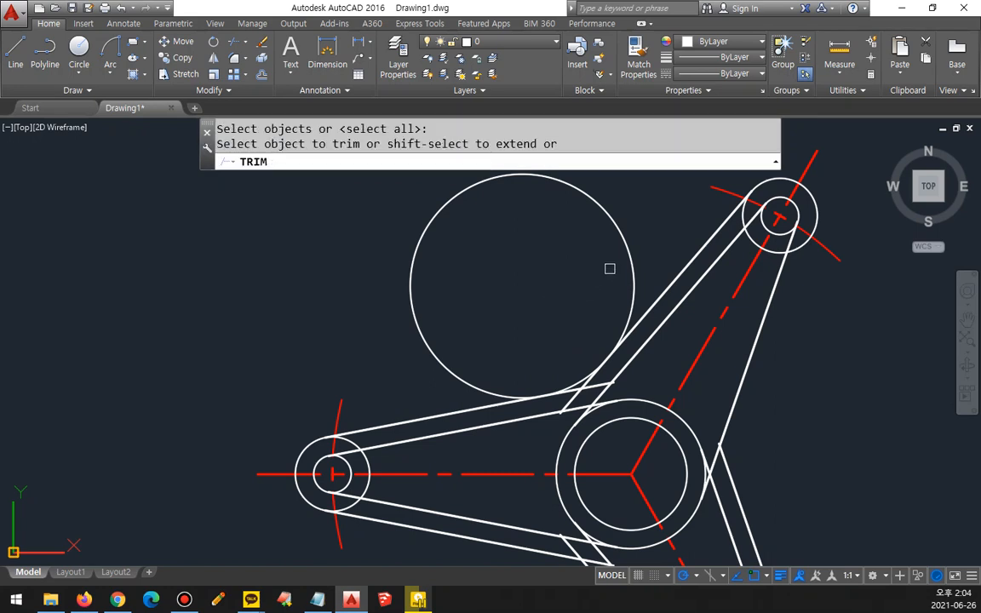
{"action": "scroll", "coordinate": [591, 409], "scroll_direction": "up", "scroll_amount": 2}
{"action": "scroll", "coordinate": [591, 408], "scroll_direction": "up", "scroll_amount": 2}
{"action": "left_click", "coordinate": [589, 354]}
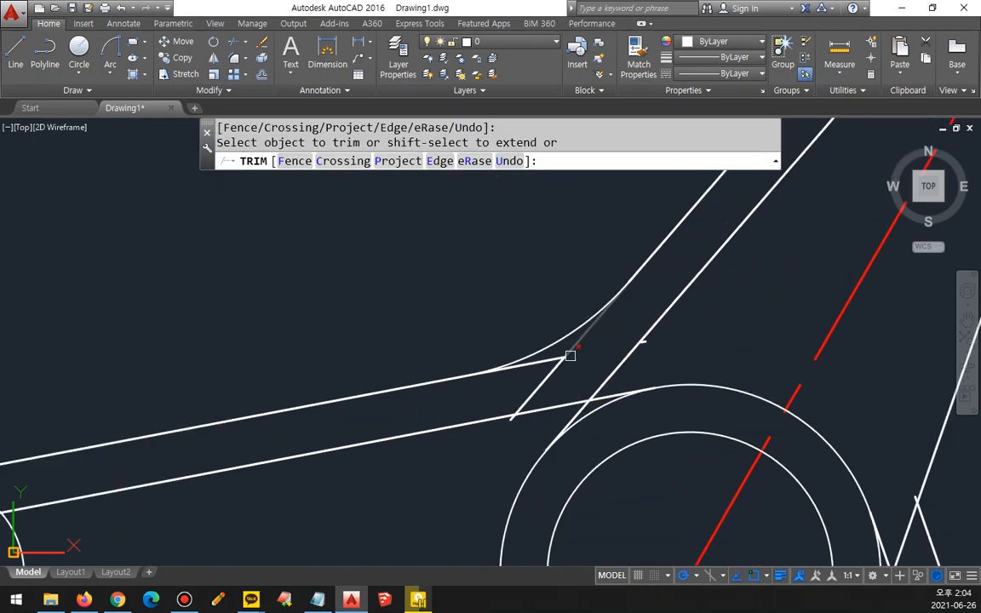
{"action": "left_click", "coordinate": [559, 364]}
{"action": "left_click", "coordinate": [569, 354]}
{"action": "key", "text": "Return"}
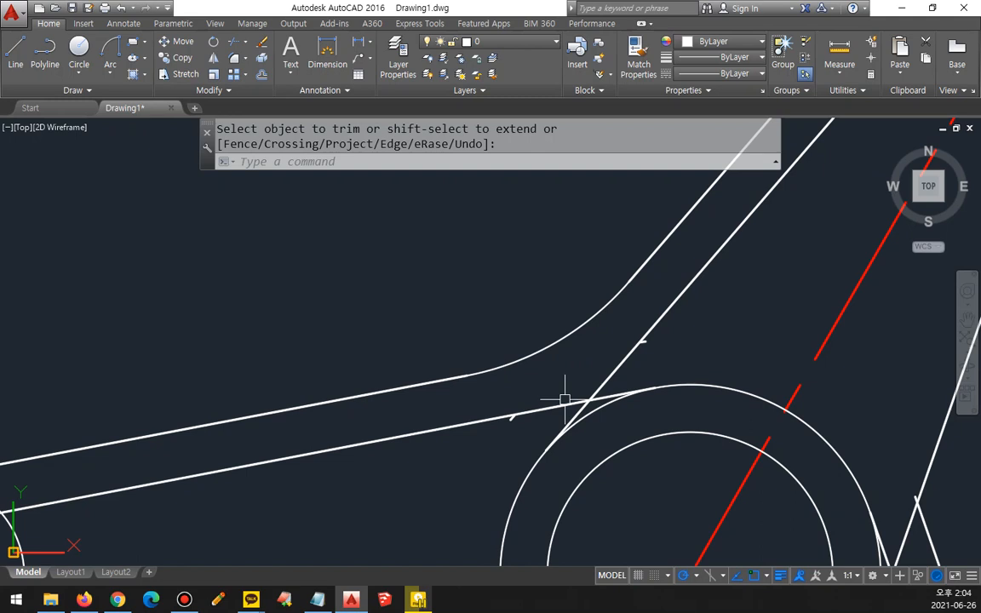
Step: Undo the trim and the radius 30 tangent circle
{"action": "scroll", "coordinate": [564, 399], "scroll_direction": "down", "scroll_amount": 4}
{"action": "key", "text": "ctrl+z"}
{"action": "key", "text": "ctrl+z"}
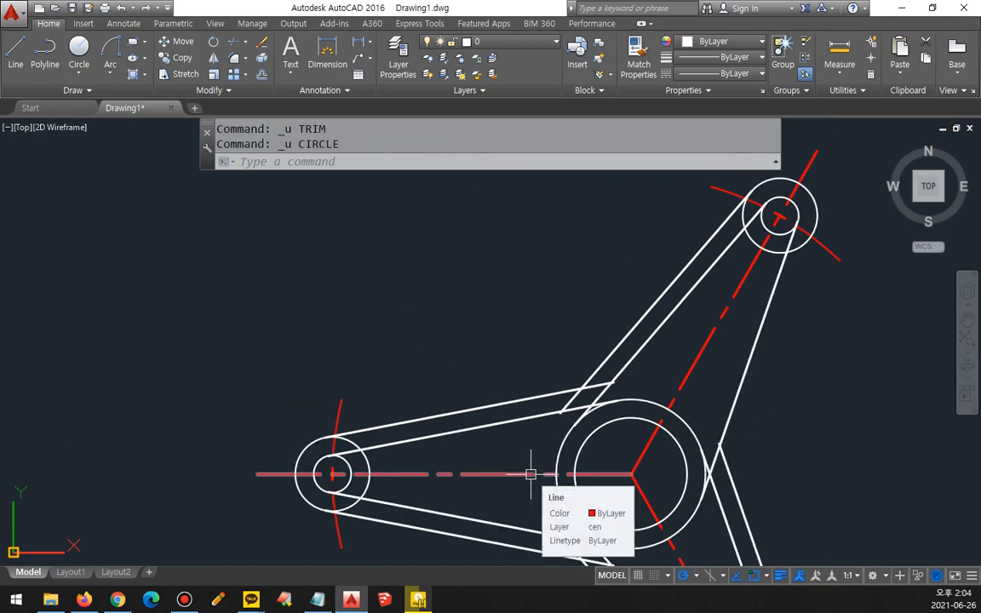
Step: Fillet the horizontal arm's upper outer line to the upper arm's left outer line with radius 30
{"action": "type", "text": "f"}
{"action": "key", "text": "Return"}
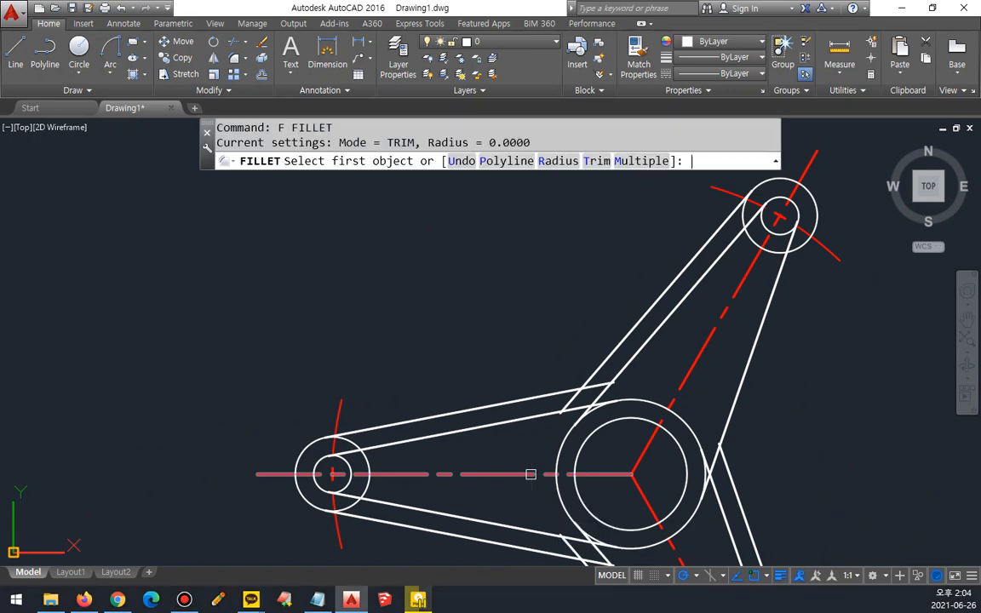
{"action": "type", "text": "r"}
{"action": "key", "text": "Return"}
{"action": "type", "text": "3"}
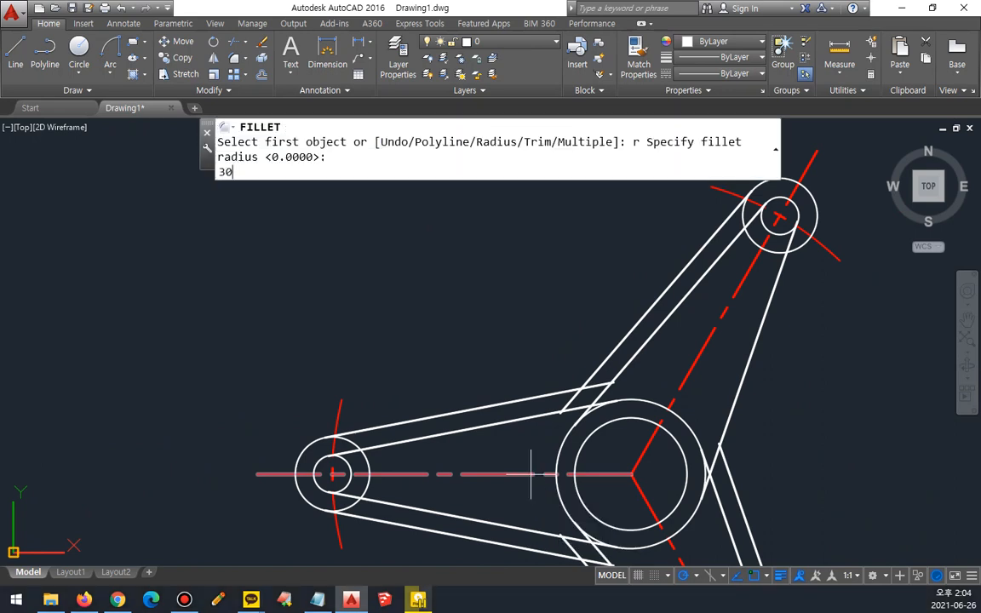
{"action": "type", "text": "0"}
{"action": "key", "text": "Return"}
{"action": "left_click", "coordinate": [518, 396]}
{"action": "left_click", "coordinate": [517, 398]}
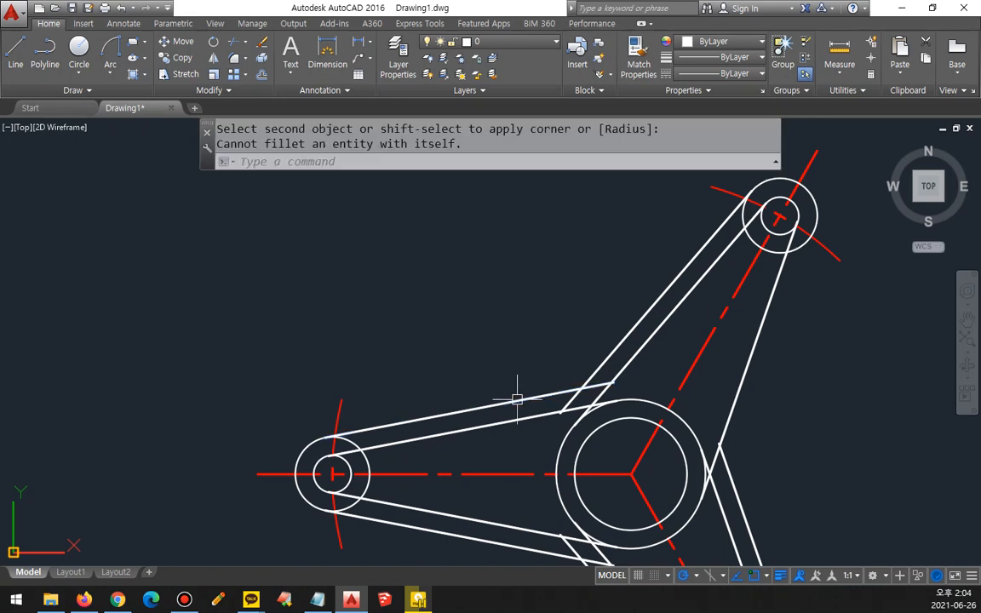
{"action": "key", "text": "Return"}
{"action": "left_click", "coordinate": [533, 397]}
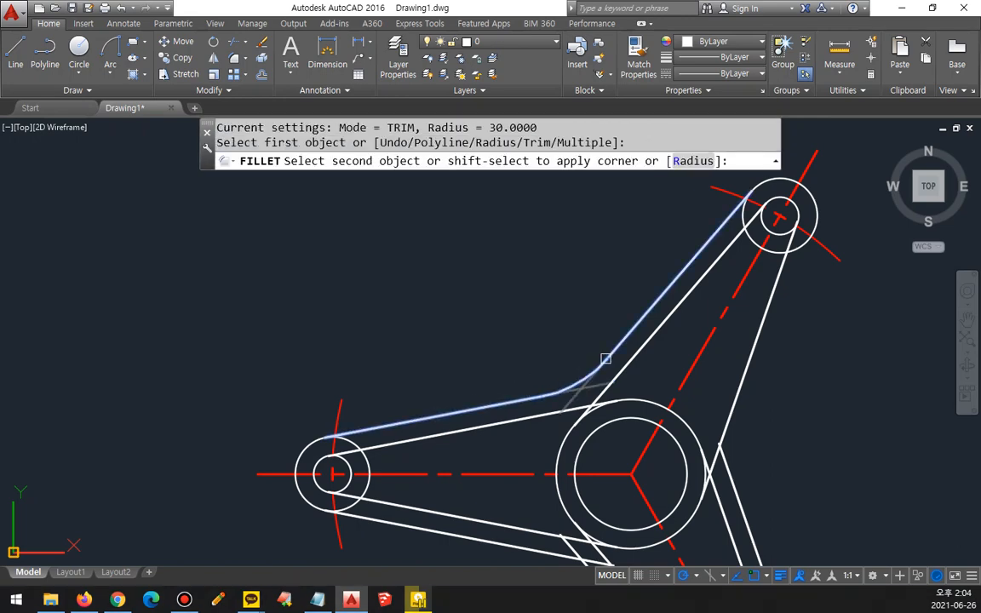
{"action": "left_click", "coordinate": [605, 359]}
{"action": "middle_click_drag", "start_coordinate": [656, 426], "coordinate": [670, 451]}
{"action": "key", "text": "Return"}
{"action": "key", "text": "Escape"}
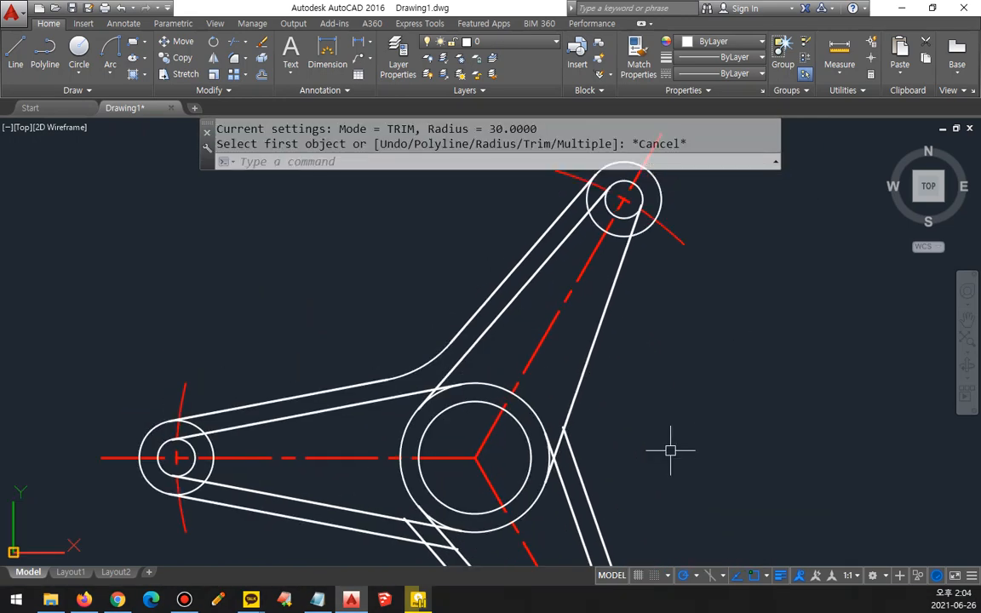
Step: Offset the upper arm's right tangent line outward by 5
{"action": "type", "text": "o"}
{"action": "key", "text": "Return"}
{"action": "type", "text": "5"}
{"action": "key", "text": "Return"}
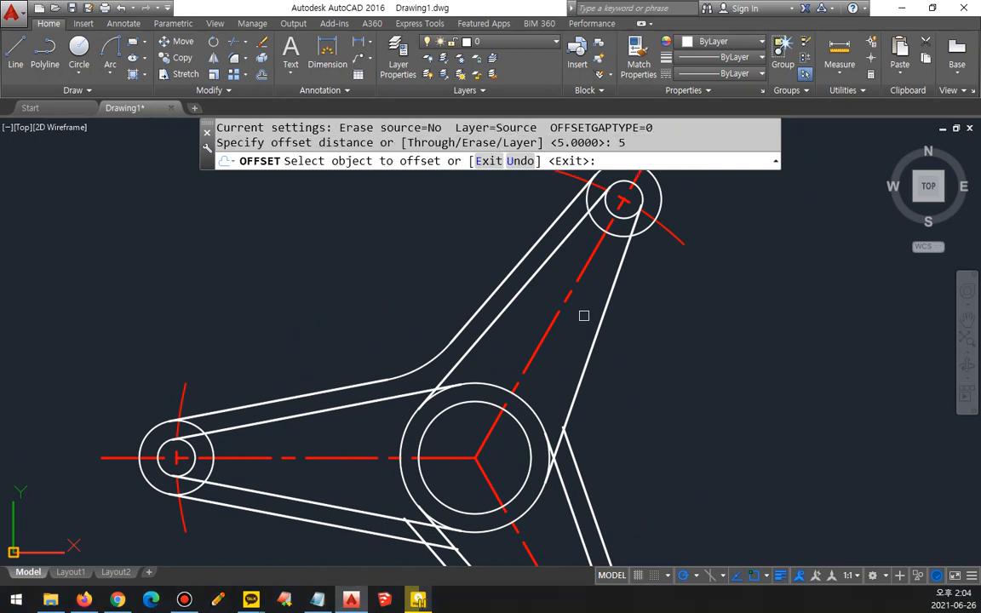
{"action": "left_click", "coordinate": [591, 332]}
{"action": "left_click", "coordinate": [652, 384]}
{"action": "key", "text": "Return"}
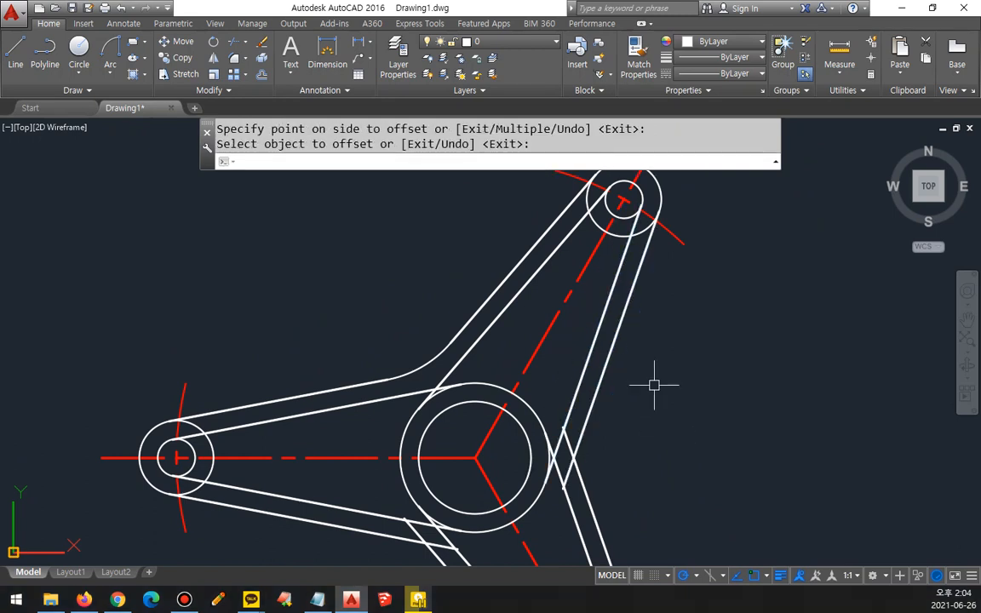
Step: Fillet the right outer lines of the upper and lower arms together at radius 30
{"action": "type", "text": "f"}
{"action": "key", "text": "Return"}
{"action": "left_click", "coordinate": [580, 482]}
{"action": "left_click", "coordinate": [544, 499]}
Step: Fillet the lower arm's left outer line to the horizontal arm's lower outer line at radius 30
{"action": "middle_click_drag", "start_coordinate": [510, 513], "coordinate": [559, 423]}
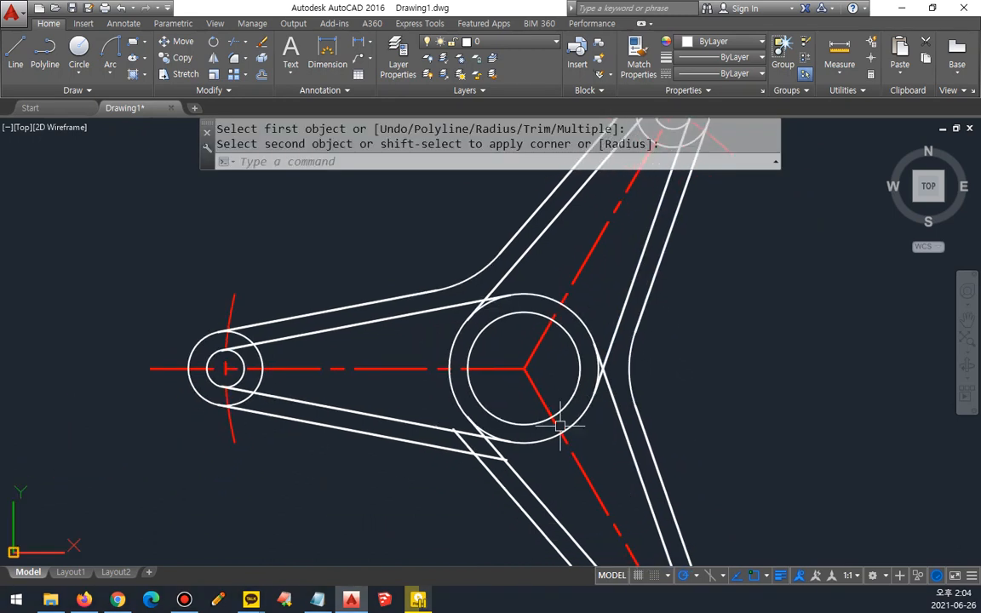
{"action": "key", "text": "Return"}
{"action": "left_click", "coordinate": [506, 488]}
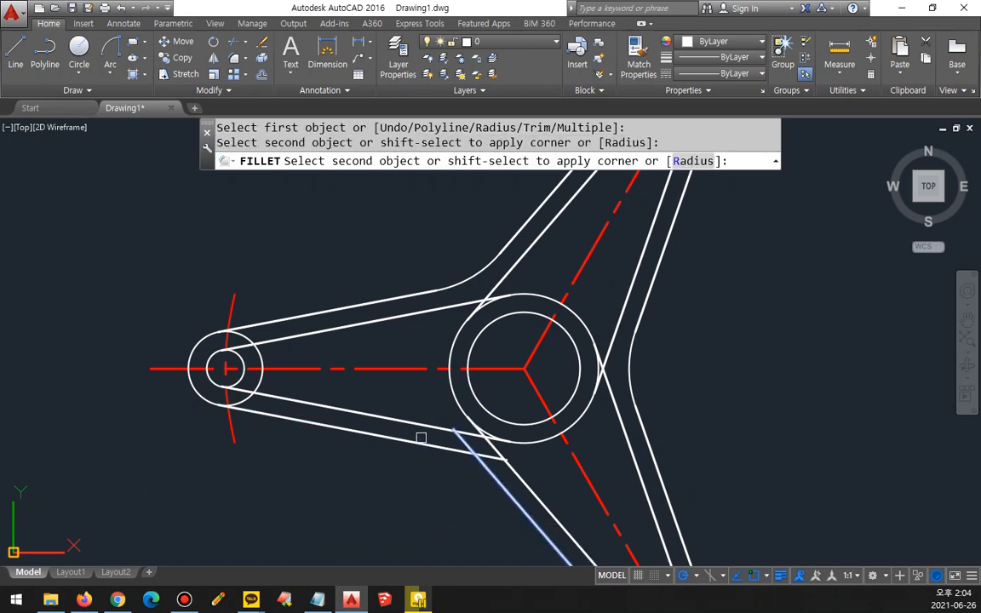
{"action": "left_click", "coordinate": [419, 439]}
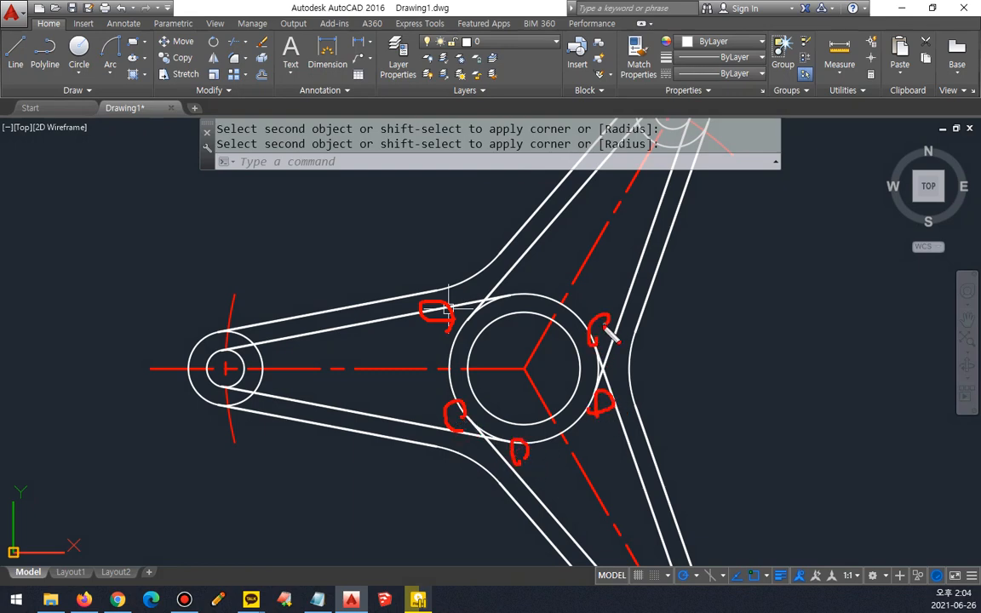
{"action": "key", "text": "Escape"}
Step: Draw a radius 4 circle tangent to the horizontal arm's upper inner line and the central radius 20 circle
{"action": "scroll", "coordinate": [467, 280], "scroll_direction": "up", "scroll_amount": 4}
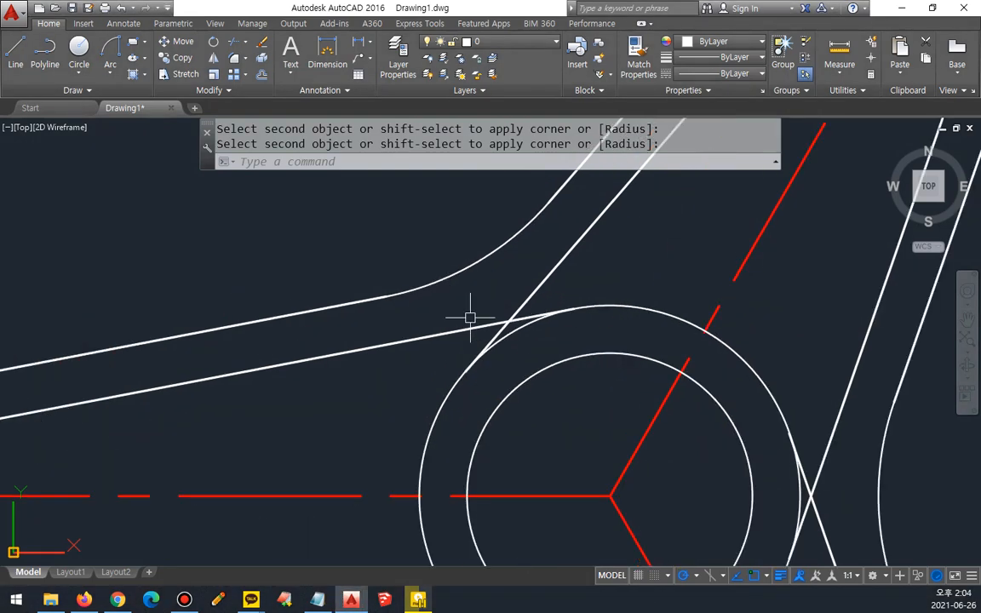
{"action": "type", "text": "c"}
{"action": "key", "text": "Return"}
{"action": "type", "text": "t"}
{"action": "key", "text": "Return"}
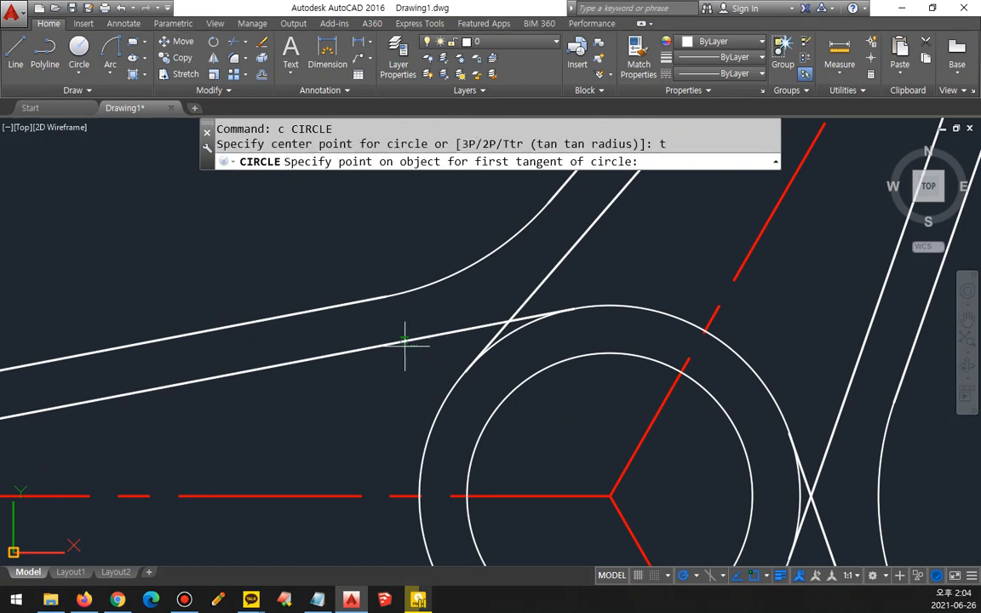
{"action": "left_click", "coordinate": [405, 345]}
{"action": "left_click", "coordinate": [434, 418]}
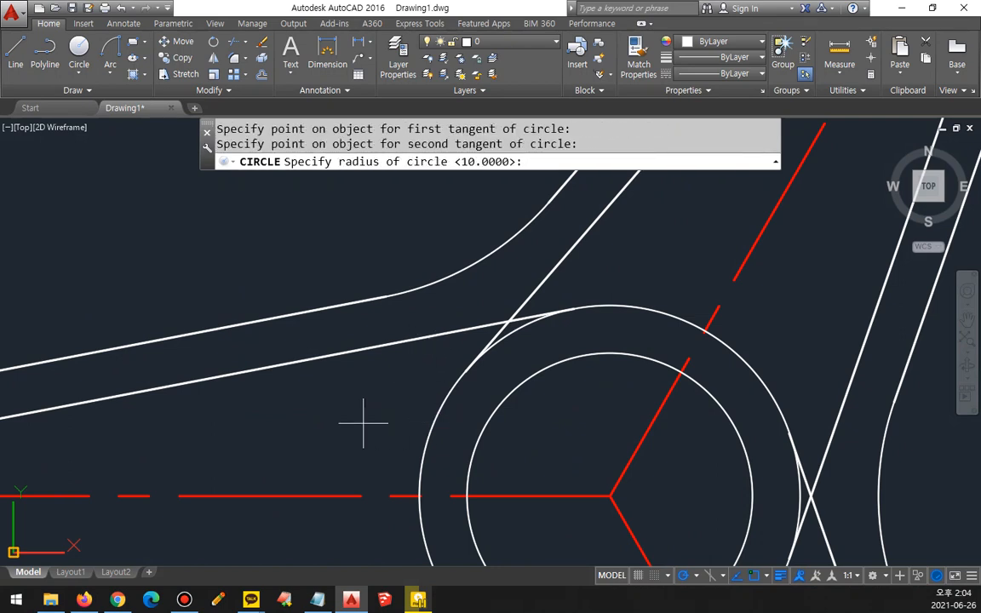
{"action": "type", "text": "4"}
{"action": "key", "text": "Return"}
Step: Trim the excess inner line and the unneeded part of the radius 4 circle to leave a rounded inner corner
{"action": "type", "text": "tr"}
{"action": "key", "text": "Return"}
{"action": "key", "text": "Return"}
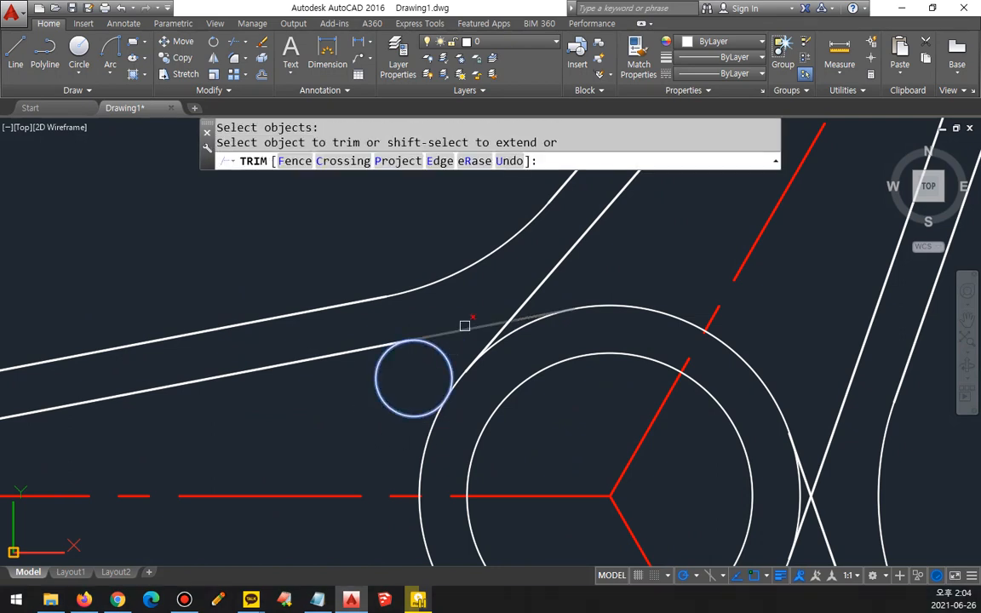
{"action": "left_click", "coordinate": [464, 323]}
{"action": "left_click", "coordinate": [430, 367]}
{"action": "key", "text": "Return"}
{"action": "key", "text": "Return"}
Step: Fillet the horizontal arm's lower inner line to the central radius 20 circle with radius 4
{"action": "key", "text": "Return"}
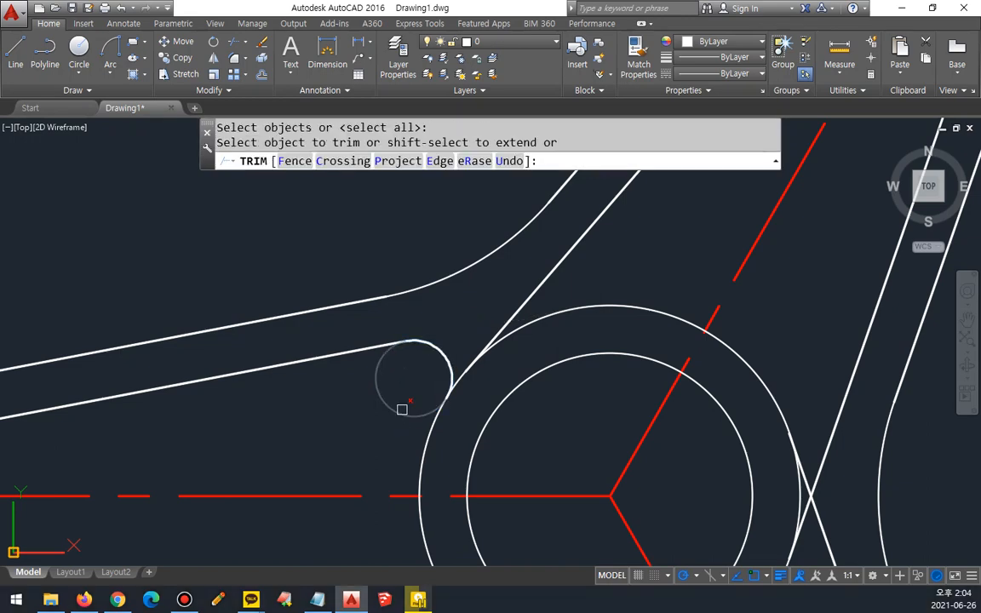
{"action": "left_click", "coordinate": [390, 406]}
{"action": "key", "text": "Return"}
{"action": "middle_click_drag", "start_coordinate": [389, 414], "coordinate": [399, 242]}
{"action": "type", "text": "f"}
{"action": "key", "text": "Return"}
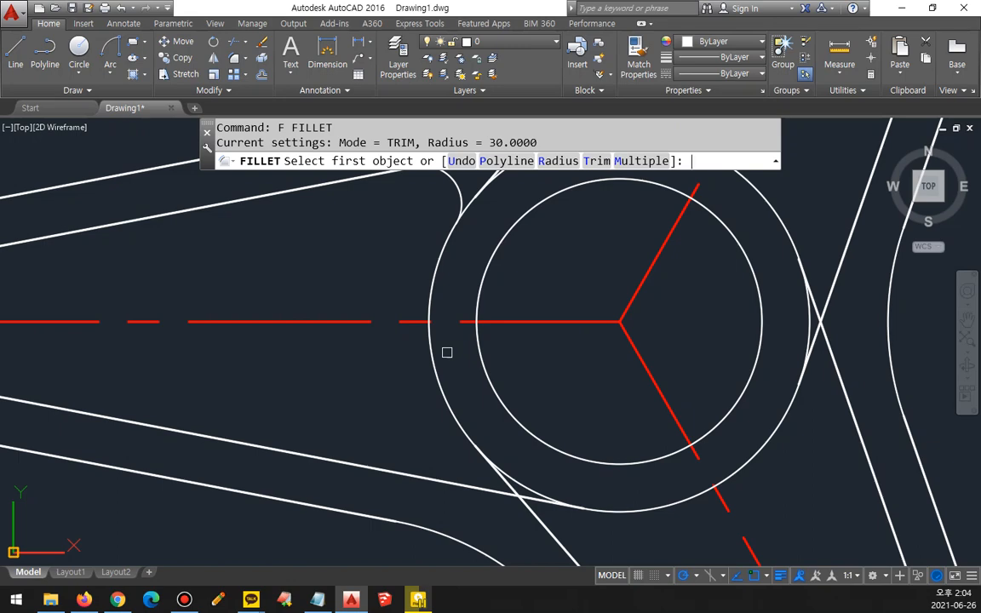
{"action": "type", "text": "r"}
{"action": "key", "text": "Return"}
{"action": "type", "text": "4"}
{"action": "key", "text": "Return"}
{"action": "left_click", "coordinate": [376, 468]}
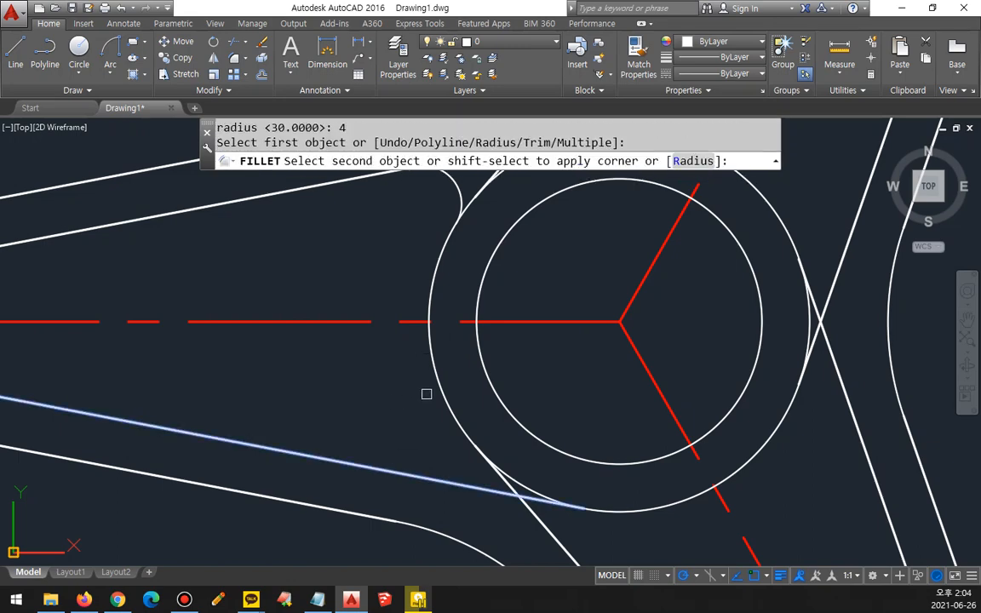
{"action": "left_click", "coordinate": [438, 383]}
Step: Fillet both inner lines of the lower arm to the central radius 20 circle at radius 4
{"action": "middle_click_drag", "start_coordinate": [563, 463], "coordinate": [475, 372]}
{"action": "key", "text": "Return"}
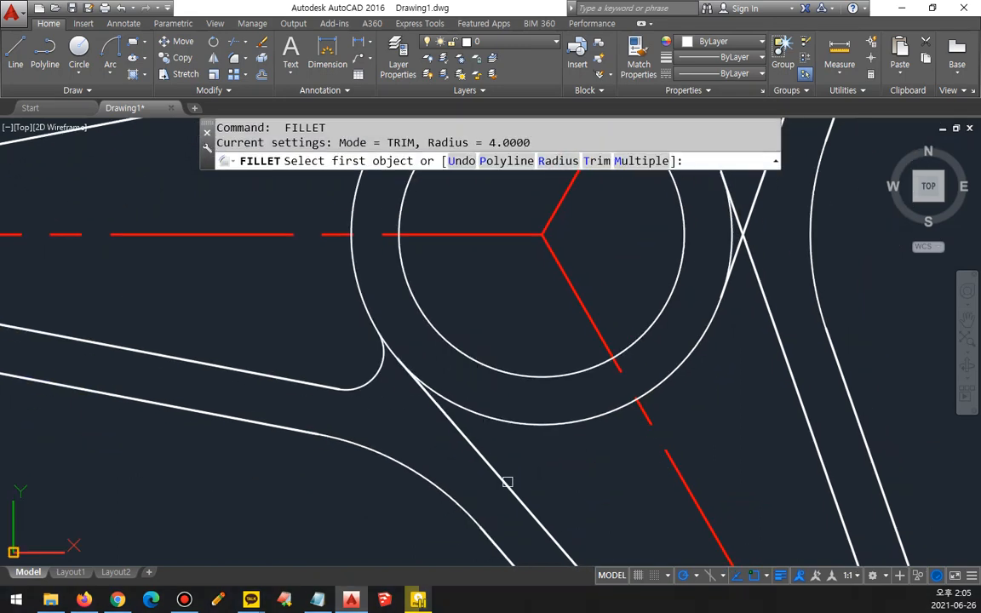
{"action": "left_click", "coordinate": [506, 481]}
{"action": "left_click", "coordinate": [538, 425]}
{"action": "middle_click_drag", "start_coordinate": [697, 299], "coordinate": [568, 401]}
{"action": "key", "text": "Return"}
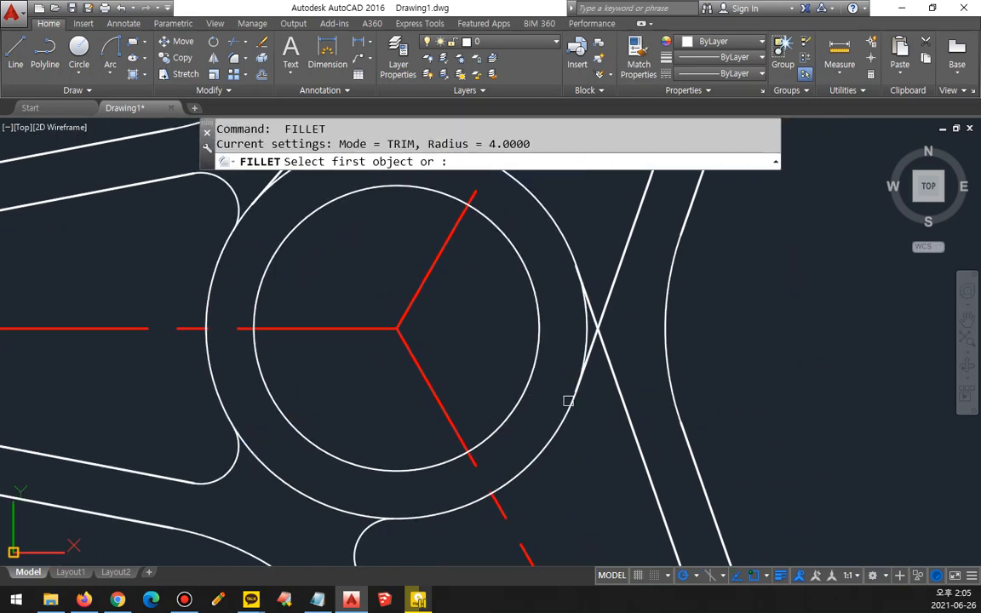
{"action": "left_click", "coordinate": [569, 407]}
{"action": "left_click", "coordinate": [606, 387]}
Step: Fillet both inner lines of the upper arm to the central radius 20 circle at radius 4
{"action": "middle_click_drag", "start_coordinate": [592, 254], "coordinate": [571, 361]}
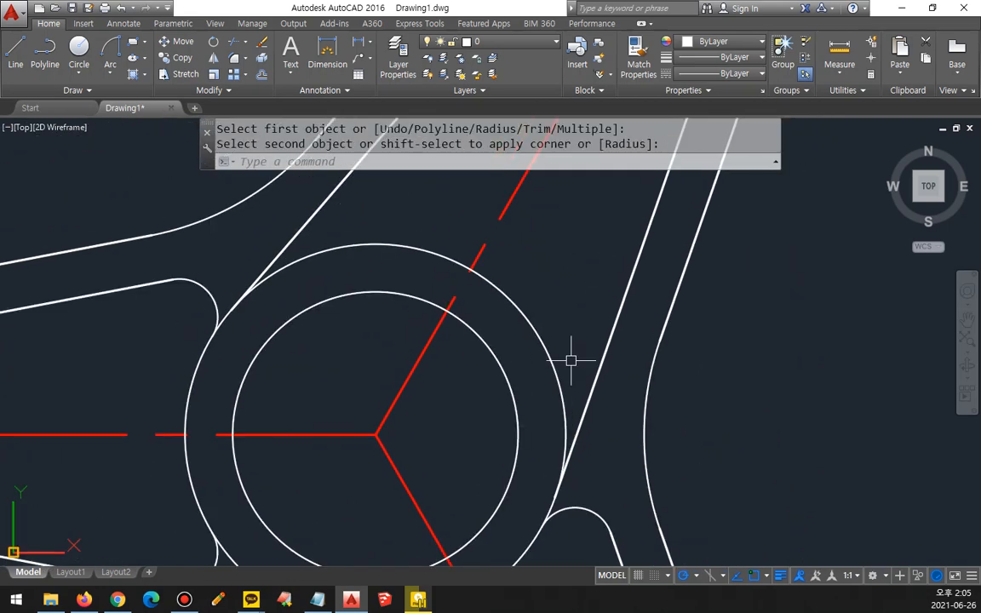
{"action": "key", "text": "Return"}
{"action": "left_click", "coordinate": [605, 330]}
{"action": "left_click", "coordinate": [545, 334]}
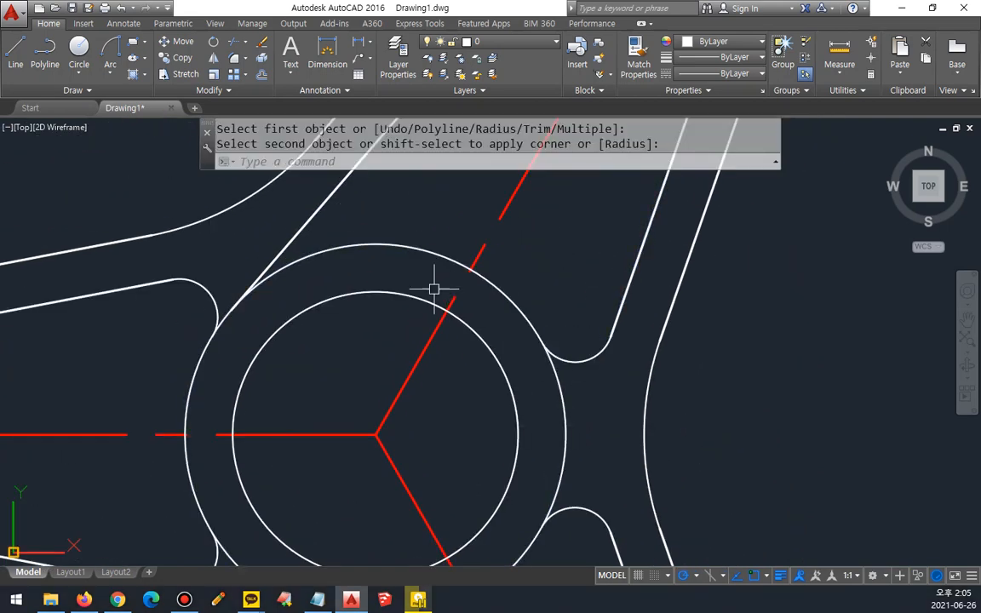
{"action": "key", "text": "Return"}
{"action": "left_click", "coordinate": [363, 249]}
{"action": "left_click", "coordinate": [327, 204]}
Step: Fillet both inner lines of the horizontal arm to its outer end circle with radius 2
{"action": "scroll", "coordinate": [320, 302], "scroll_direction": "down", "scroll_amount": 4}
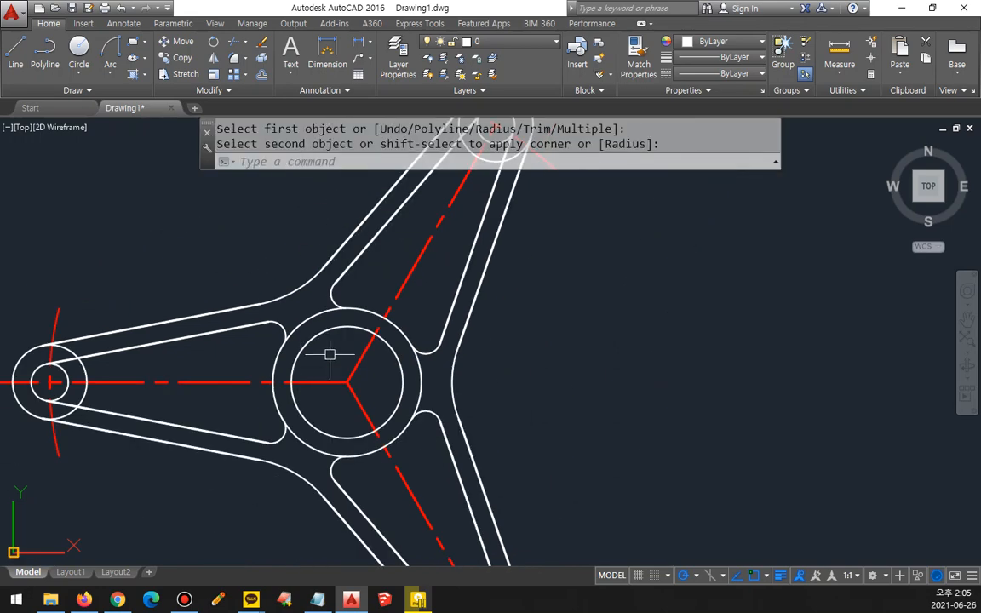
{"action": "middle_click_drag", "start_coordinate": [328, 350], "coordinate": [569, 274]}
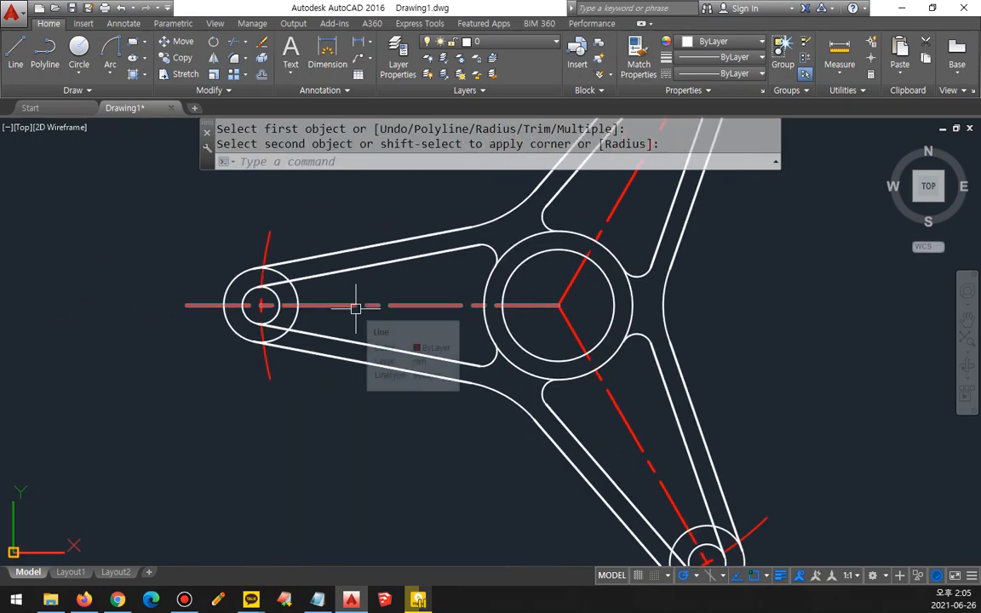
{"action": "type", "text": "f"}
{"action": "key", "text": "Return"}
{"action": "type", "text": "r"}
{"action": "key", "text": "Return"}
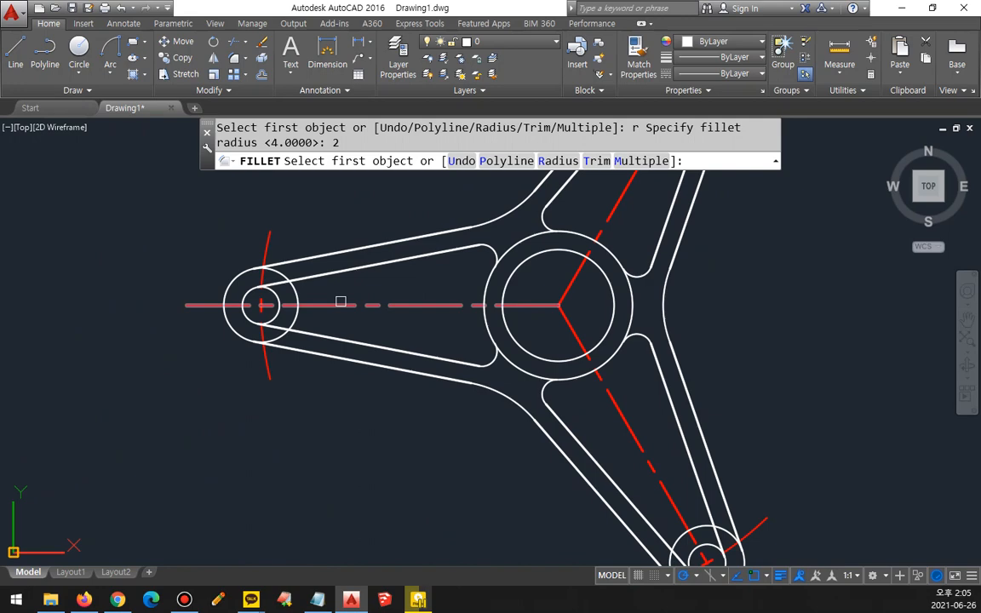
{"action": "left_click", "coordinate": [298, 290]}
{"action": "left_click", "coordinate": [320, 276]}
{"action": "key", "text": "space"}
{"action": "left_click", "coordinate": [296, 316]}
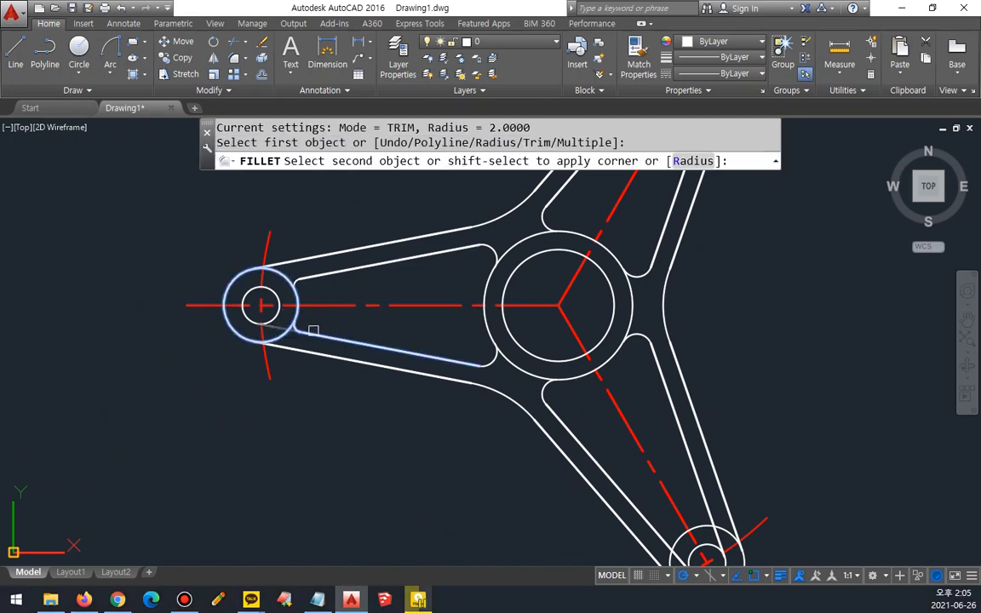
{"action": "left_click", "coordinate": [313, 330]}
Step: Fillet both inner lines of the lower arm to its outer end circle with radius 2
{"action": "middle_click_drag", "start_coordinate": [652, 442], "coordinate": [411, 298]}
{"action": "key", "text": "space"}
{"action": "left_click", "coordinate": [426, 395]}
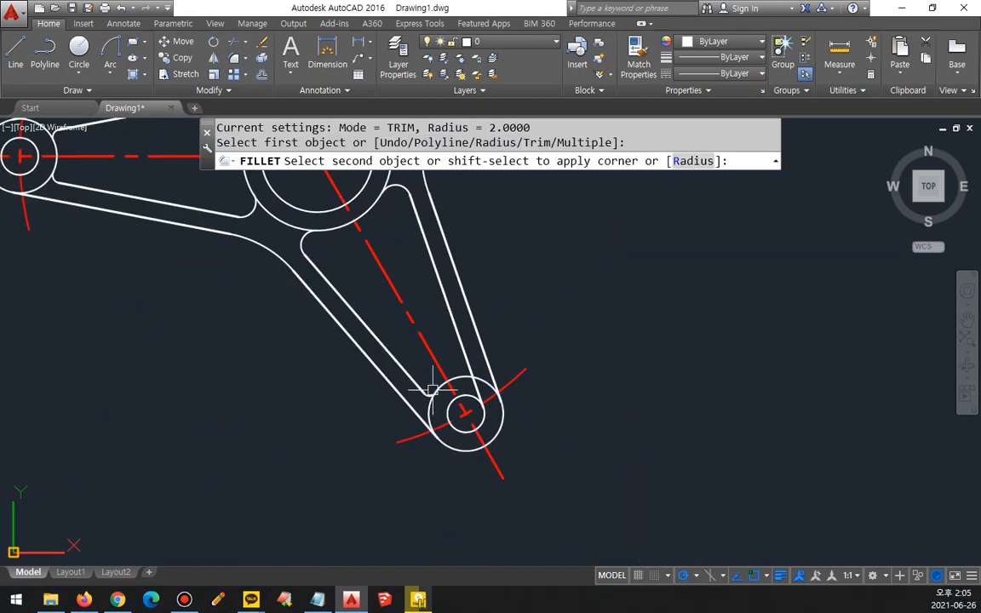
{"action": "left_click", "coordinate": [431, 390]}
{"action": "key", "text": "space"}
{"action": "left_click", "coordinate": [464, 376]}
{"action": "left_click", "coordinate": [467, 364]}
Step: Fillet both inner lines of the upper arm to its outer end circle with radius 2
{"action": "middle_click_drag", "start_coordinate": [477, 144], "coordinate": [477, 553]}
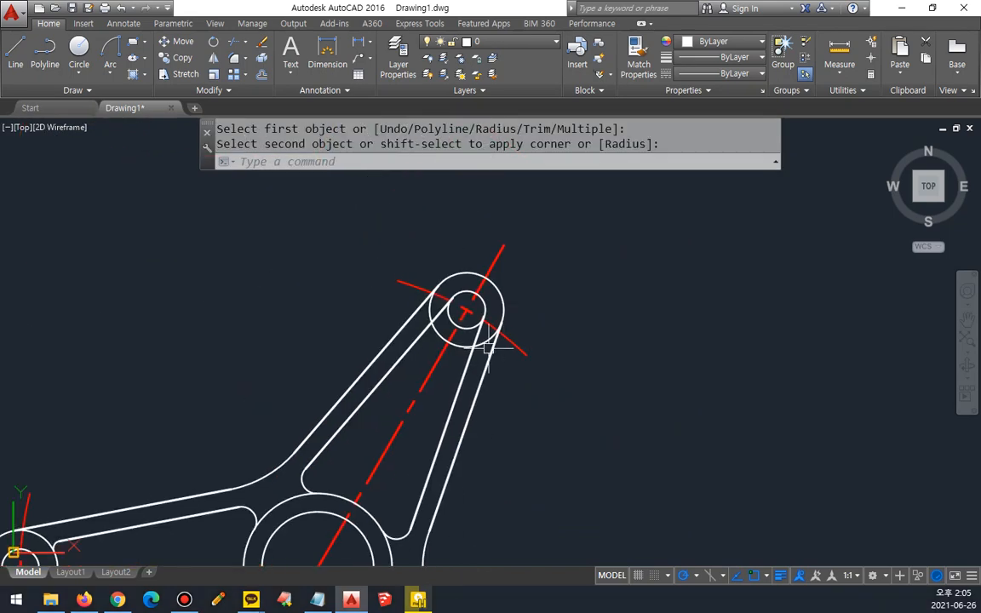
{"action": "key", "text": "space"}
{"action": "left_click", "coordinate": [464, 367]}
{"action": "left_click", "coordinate": [461, 343]}
{"action": "key", "text": "space"}
{"action": "left_click", "coordinate": [437, 332]}
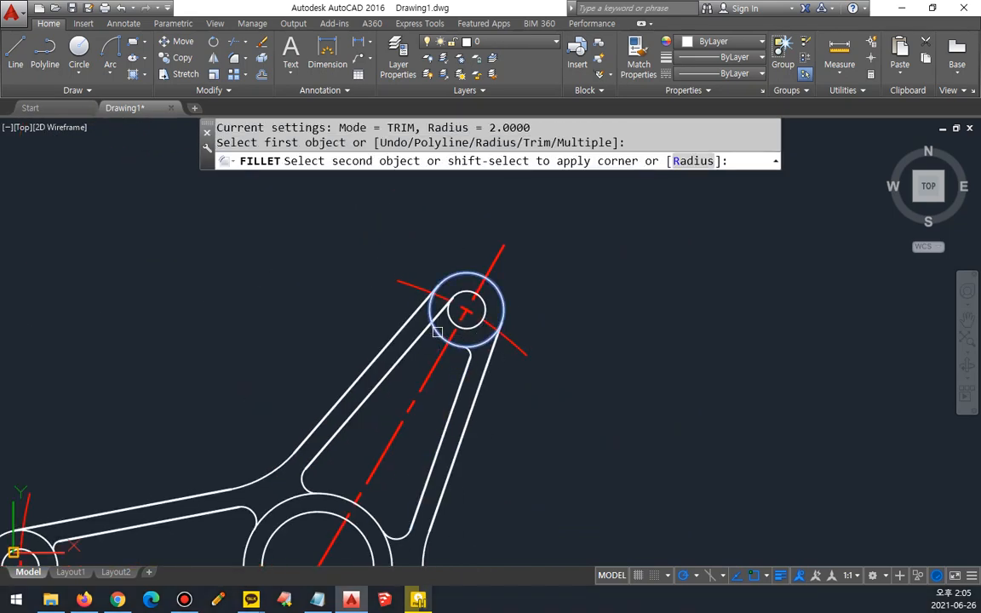
{"action": "left_click", "coordinate": [425, 313]}
Step: Regenerate the drawing and examine where the upper arm's outer line meets the end circle
{"action": "scroll", "coordinate": [431, 312], "scroll_direction": "up", "scroll_amount": 4}
{"action": "scroll", "coordinate": [450, 247], "scroll_direction": "up", "scroll_amount": 4}
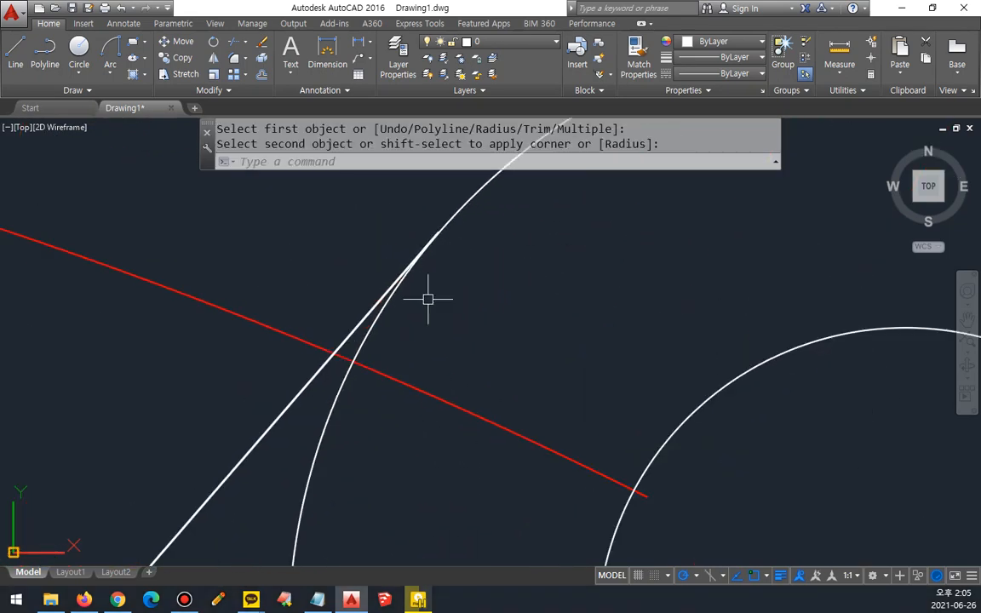
{"action": "type", "text": "re"}
{"action": "key", "text": "Return"}
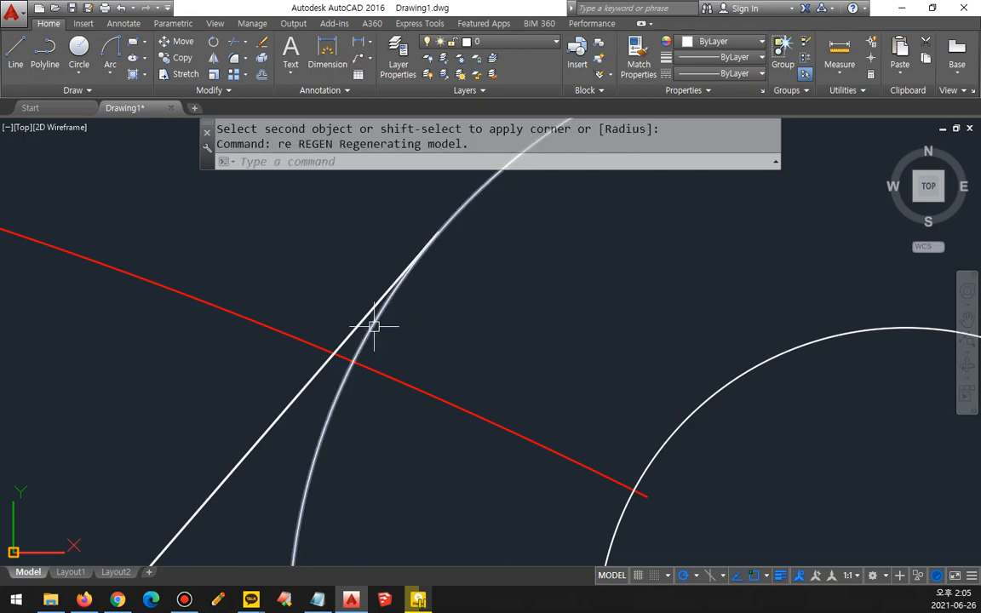
{"action": "left_click", "coordinate": [405, 376]}
{"action": "left_click", "coordinate": [361, 399]}
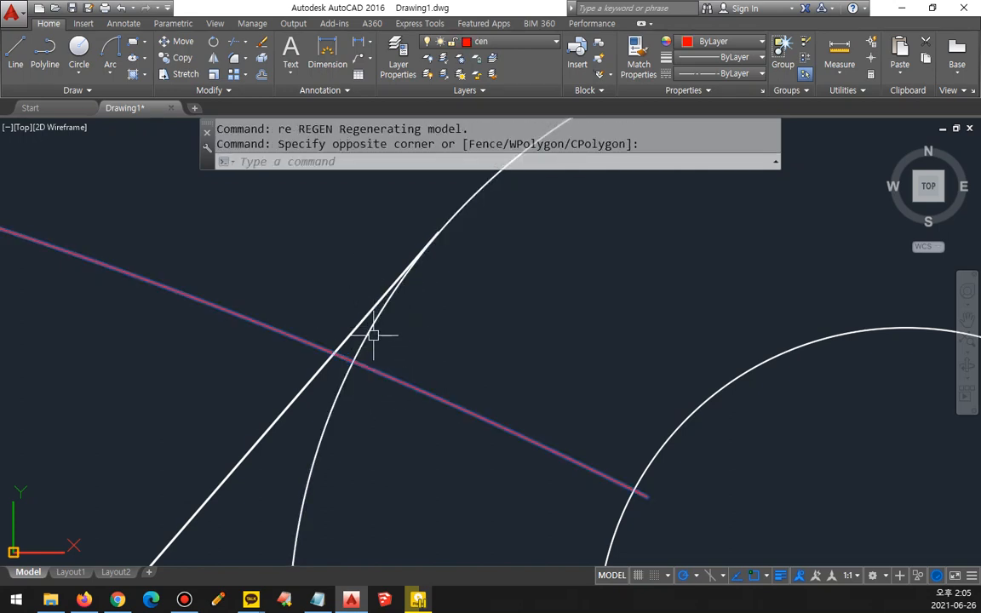
{"action": "key", "text": "Escape"}
{"action": "scroll", "coordinate": [451, 297], "scroll_direction": "down", "scroll_amount": 4}
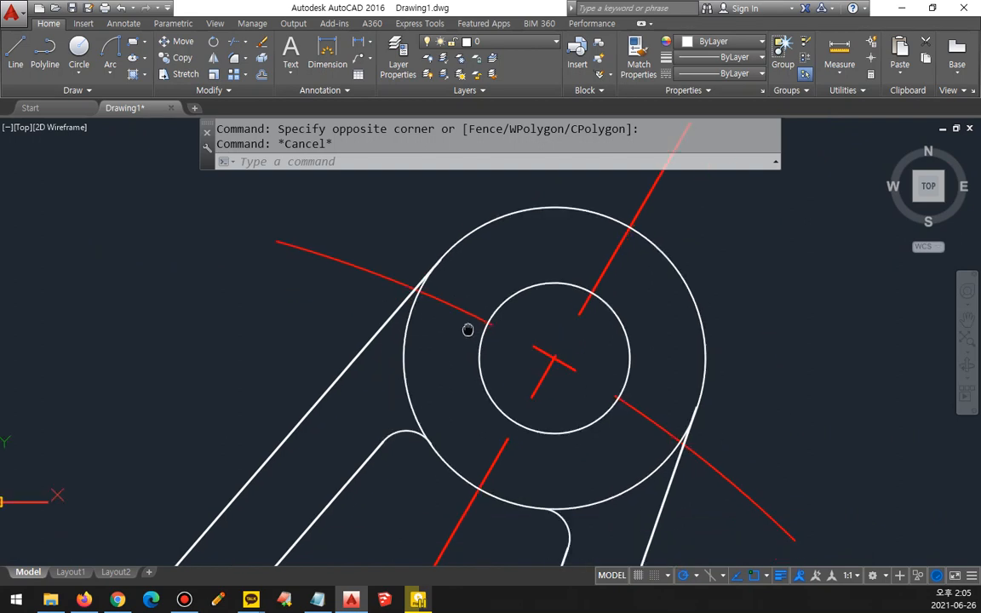
Step: Trim the upper arm's outer end circle between the outer lines and the radius 2 fillets on both sides
{"action": "type", "text": "tr"}
{"action": "key", "text": "Return"}
{"action": "key", "text": "Return"}
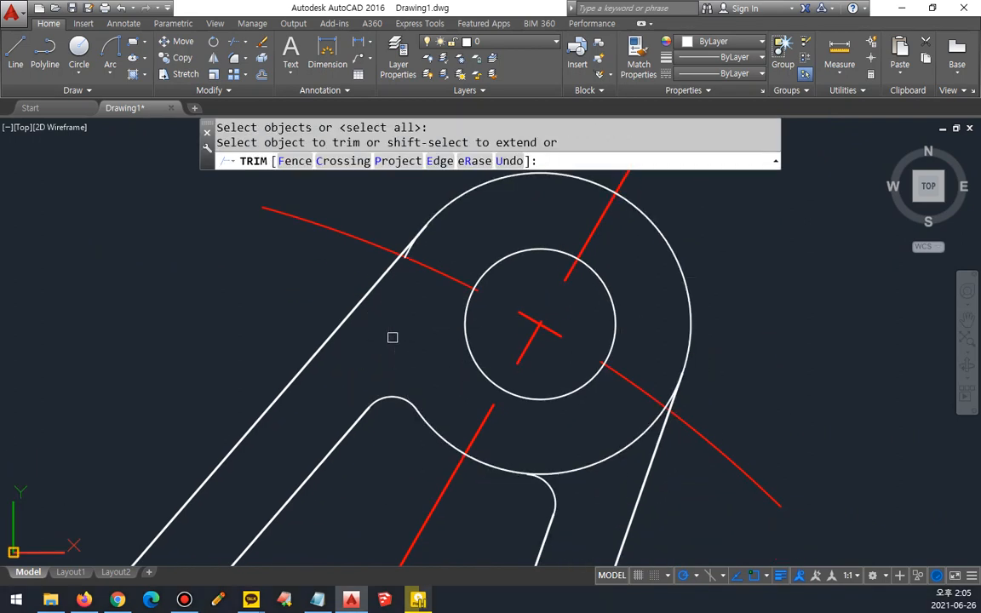
{"action": "scroll", "coordinate": [412, 260], "scroll_direction": "up", "scroll_amount": 4}
{"action": "left_click", "coordinate": [400, 267]}
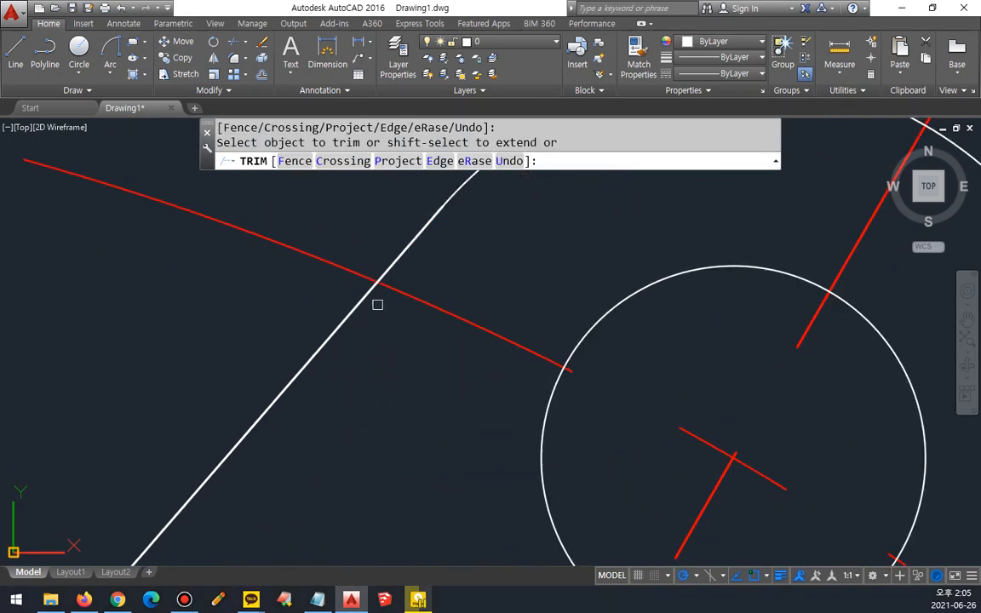
{"action": "scroll", "coordinate": [422, 323], "scroll_direction": "down", "scroll_amount": 5}
{"action": "middle_click_drag", "start_coordinate": [553, 355], "coordinate": [443, 282]}
{"action": "left_click", "coordinate": [443, 365]}
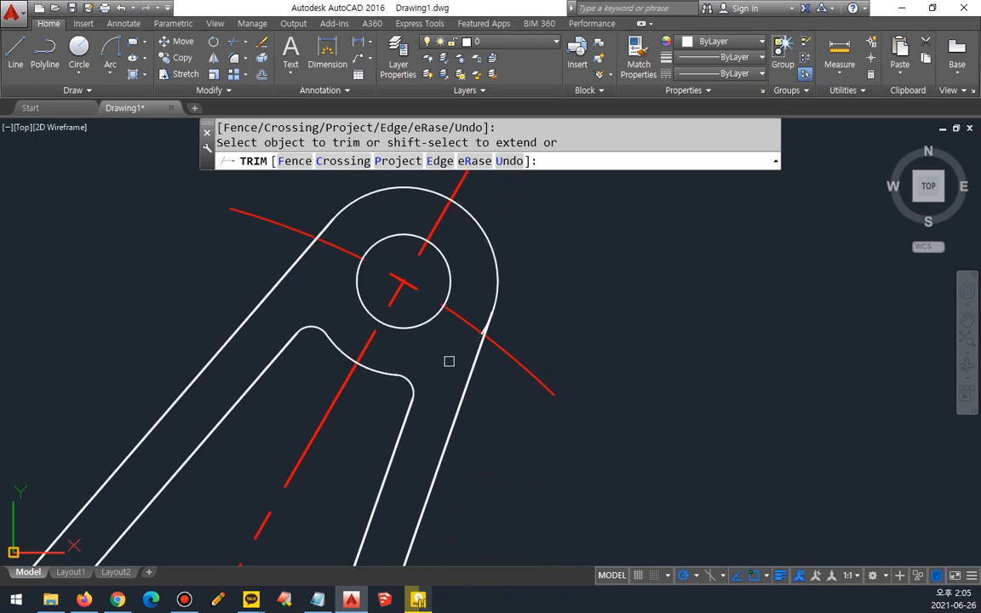
{"action": "scroll", "coordinate": [503, 344], "scroll_direction": "up", "scroll_amount": 5}
{"action": "left_click", "coordinate": [400, 266]}
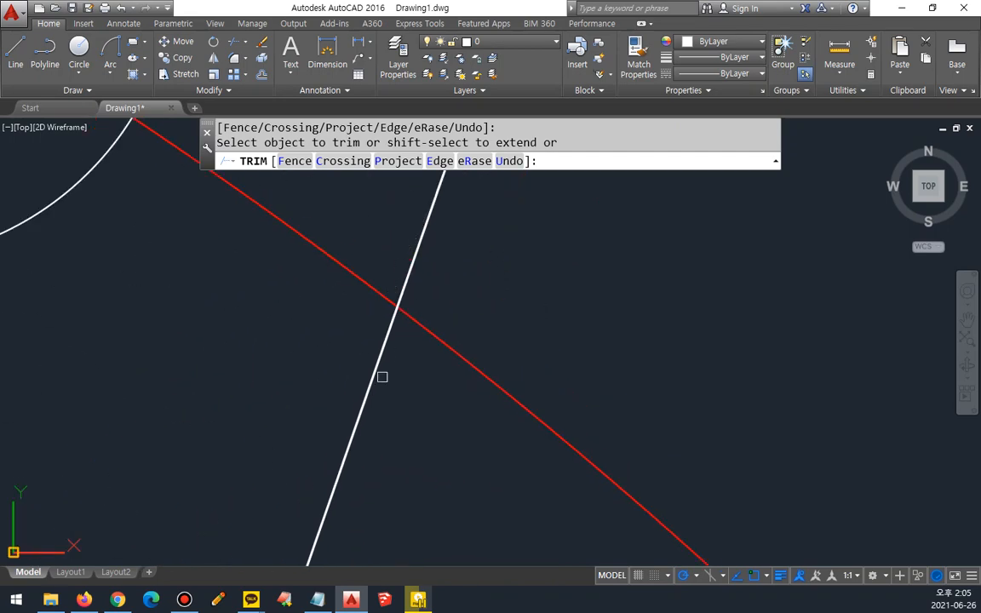
{"action": "key", "text": "space"}
Step: Trim the horizontal arm's outer end circle between the outer lines and the radius 2 fillets on both sides
{"action": "scroll", "coordinate": [382, 377], "scroll_direction": "down", "scroll_amount": 7}
{"action": "middle_click_drag", "start_coordinate": [351, 396], "coordinate": [757, 176]}
{"action": "scroll", "coordinate": [757, 176], "scroll_direction": "down", "scroll_amount": 2}
{"action": "middle_click_drag", "start_coordinate": [417, 406], "coordinate": [711, 223]}
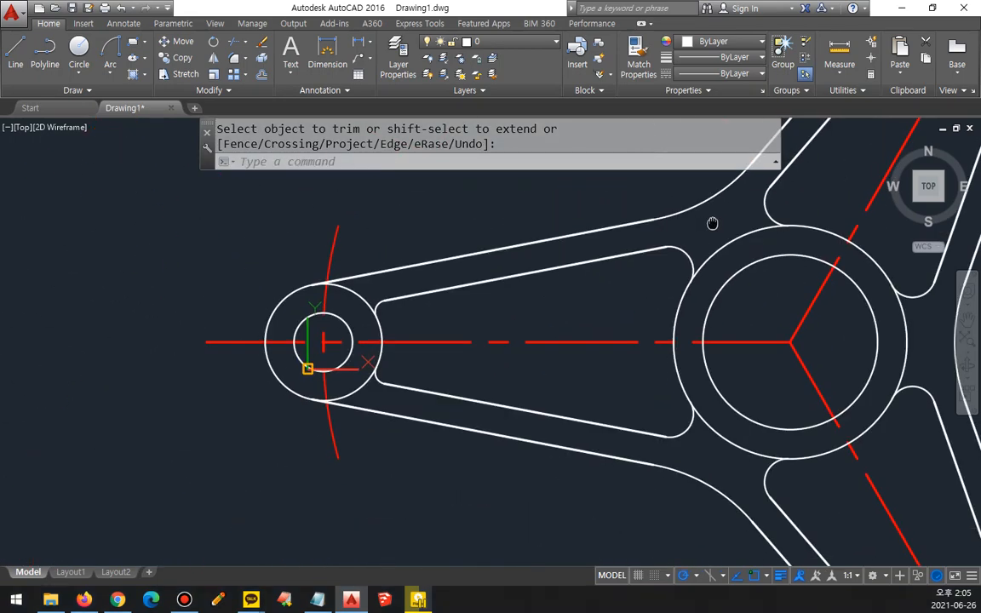
{"action": "key", "text": "space"}
{"action": "key", "text": "space"}
{"action": "key", "text": "space"}
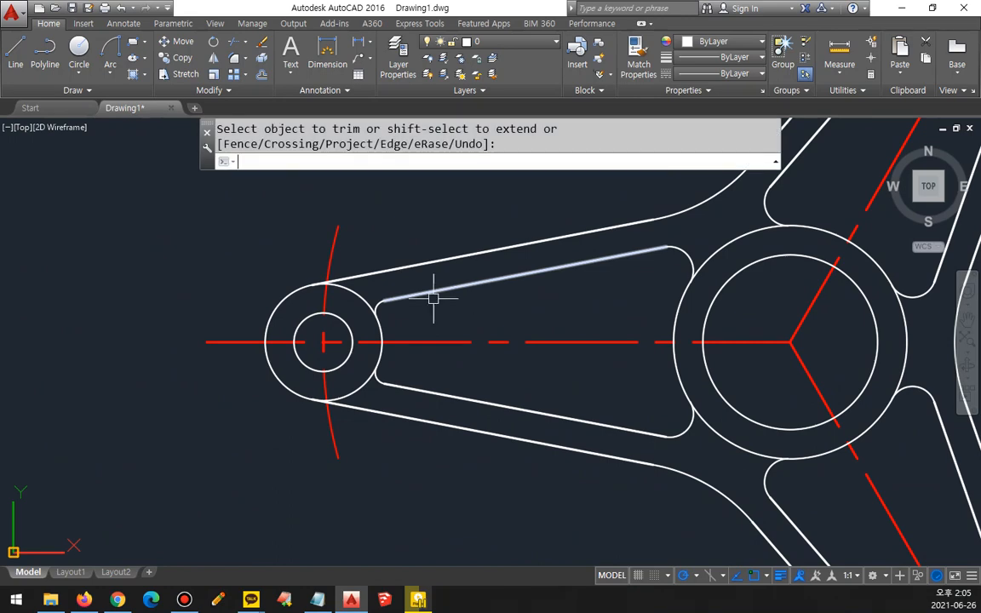
{"action": "key", "text": "Escape"}
{"action": "type", "text": "tr"}
{"action": "key", "text": "space"}
{"action": "key", "text": "space"}
{"action": "left_click", "coordinate": [351, 292]}
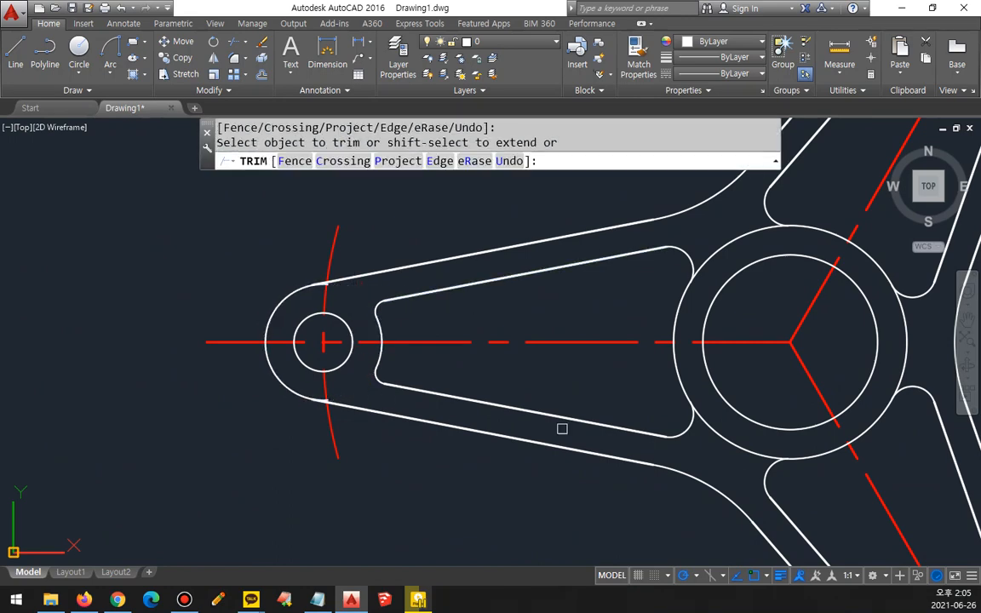
Step: Trim the lower arm's outer end circle between the outer lines and the radius 2 fillets on both sides
{"action": "middle_click_drag", "start_coordinate": [647, 439], "coordinate": [370, 202]}
{"action": "left_click", "coordinate": [690, 499]}
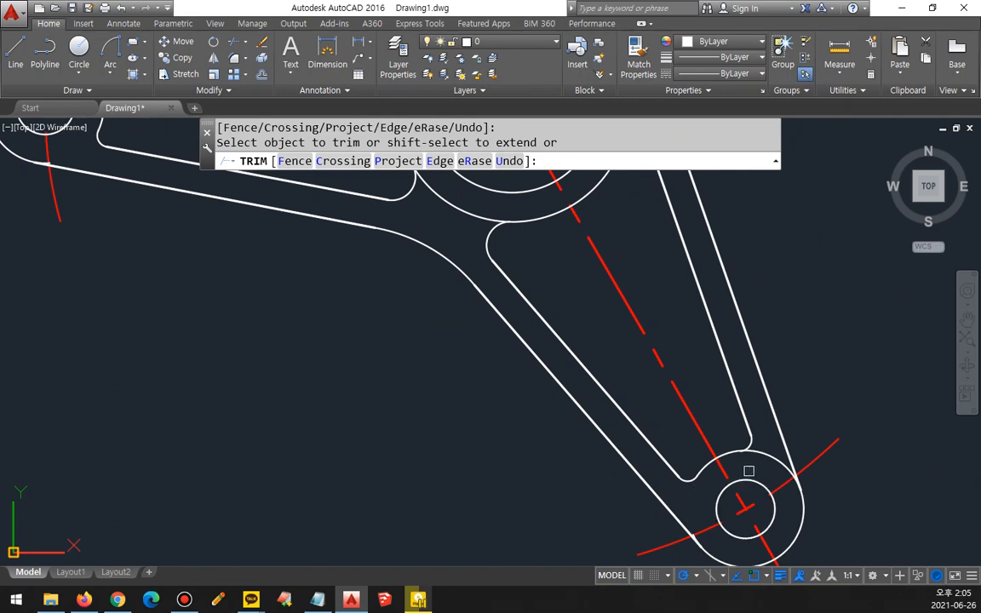
{"action": "key", "text": "space"}
Step: Try to fillet the lower arm's right outer line to the end arc with radius 2, and undo it
{"action": "scroll", "coordinate": [832, 510], "scroll_direction": "up", "scroll_amount": 5}
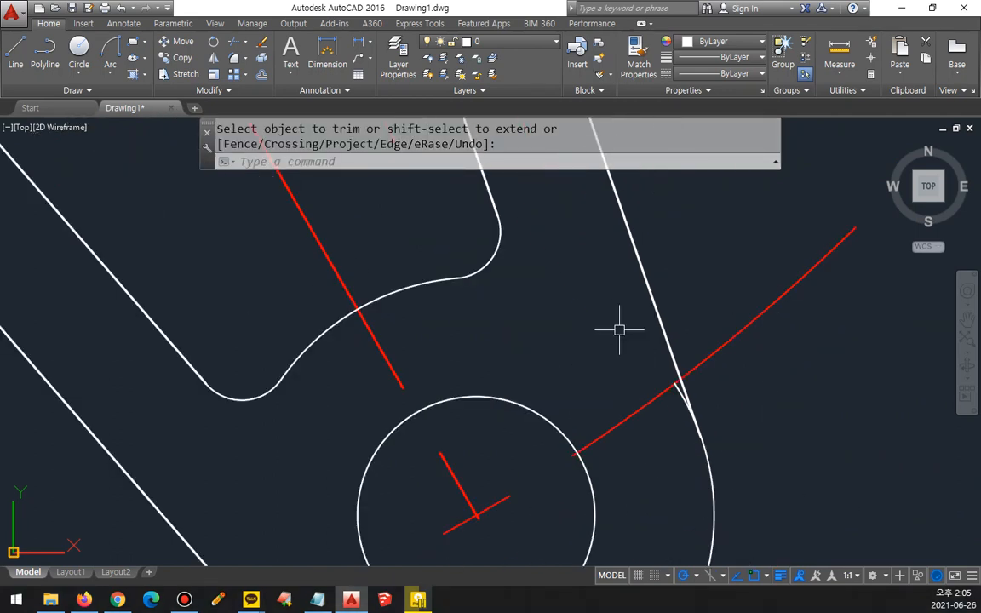
{"action": "scroll", "coordinate": [753, 433], "scroll_direction": "up", "scroll_amount": 5}
{"action": "type", "text": "f"}
{"action": "key", "text": "space"}
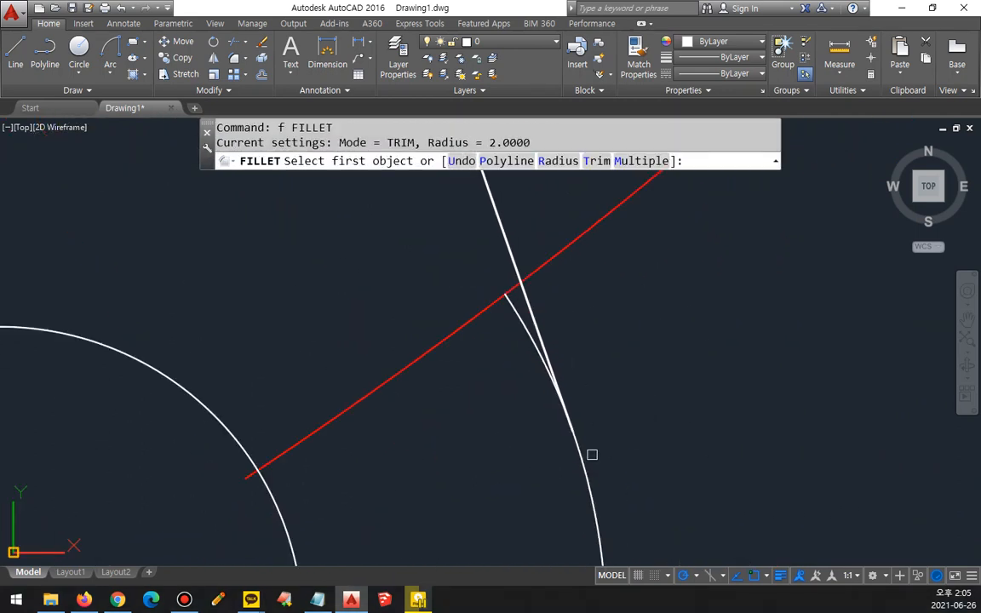
{"action": "left_click", "coordinate": [591, 454]}
{"action": "left_click", "coordinate": [509, 253]}
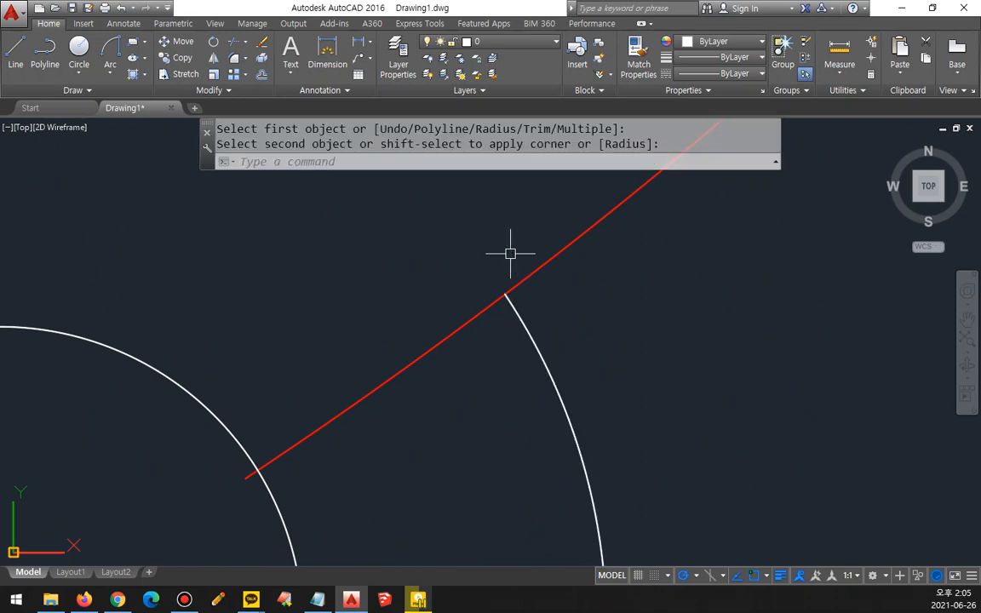
{"action": "key", "text": "ctrl+z"}
{"action": "type", "text": "f"}
{"action": "key", "text": "space"}
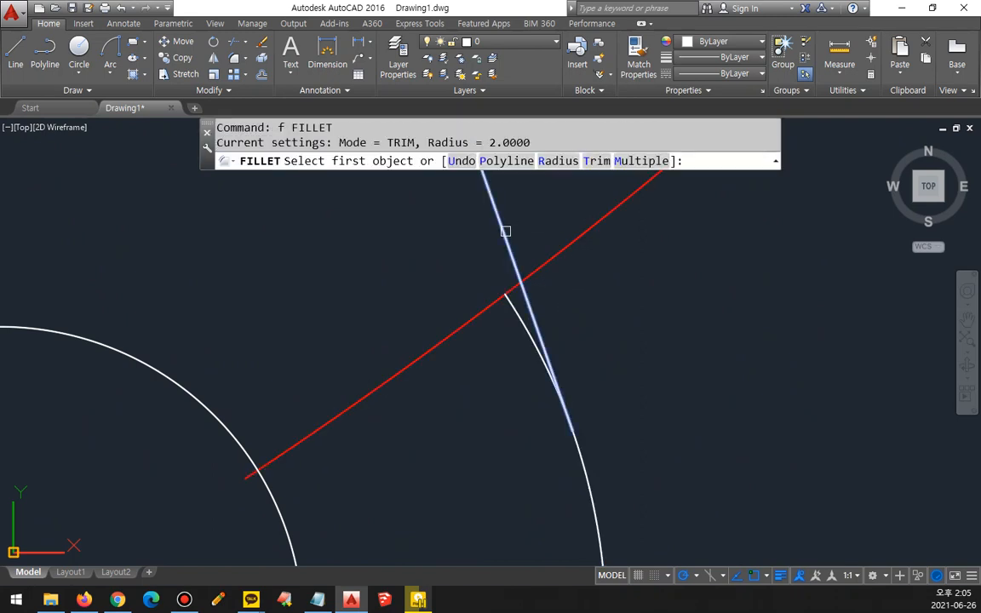
{"action": "left_click", "coordinate": [591, 494]}
{"action": "scroll", "coordinate": [686, 477], "scroll_direction": "down", "scroll_amount": 3}
{"action": "key", "text": "Escape"}
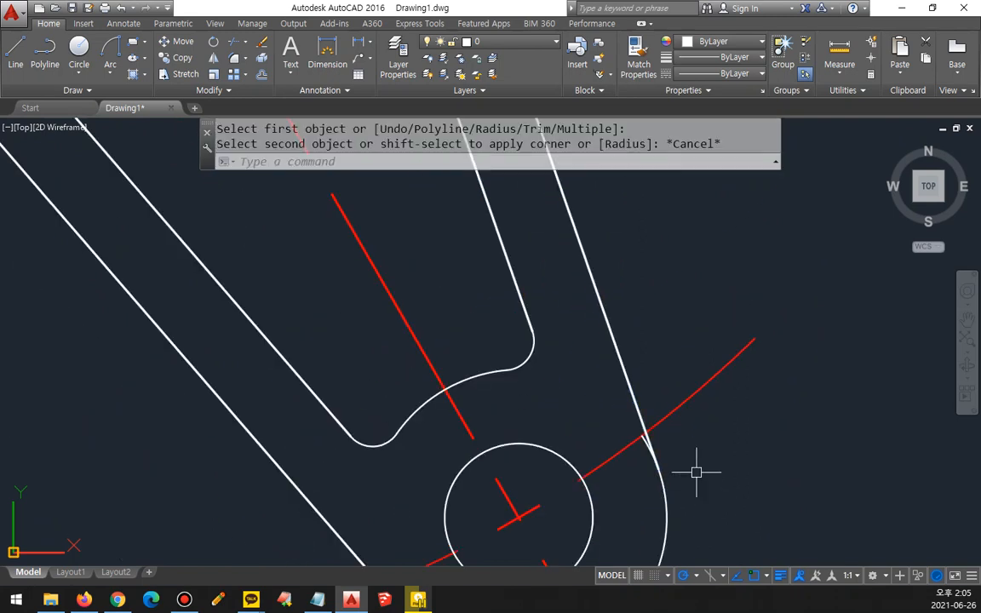
Step: Fillet the lower arm's right outer line to the end arc with radius 0
{"action": "type", "text": "f"}
{"action": "key", "text": "space"}
{"action": "type", "text": "r"}
{"action": "key", "text": "Return"}
{"action": "type", "text": "0"}
{"action": "key", "text": "Return"}
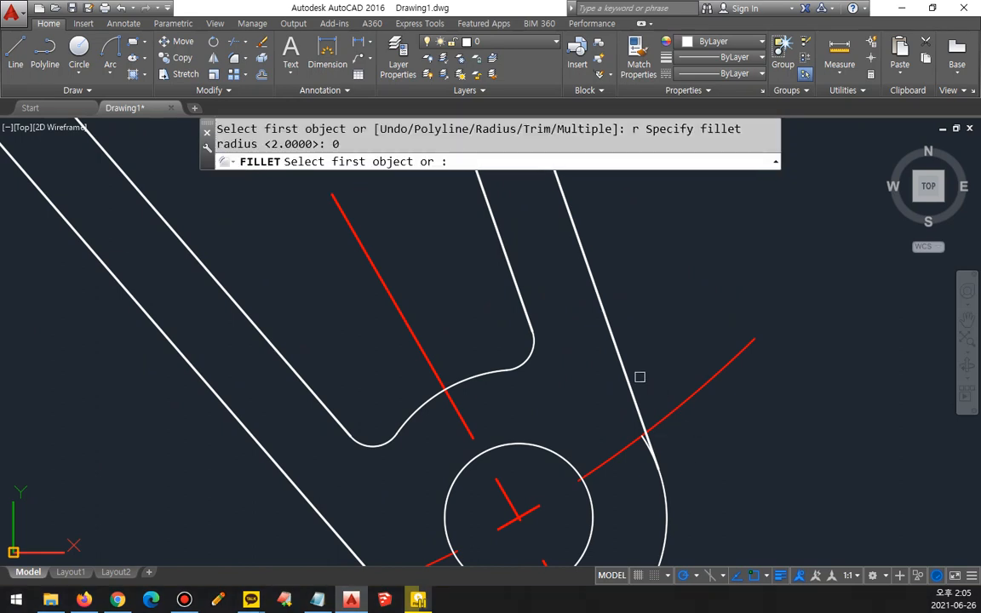
{"action": "scroll", "coordinate": [749, 468], "scroll_direction": "up", "scroll_amount": 4}
{"action": "left_click", "coordinate": [484, 249]}
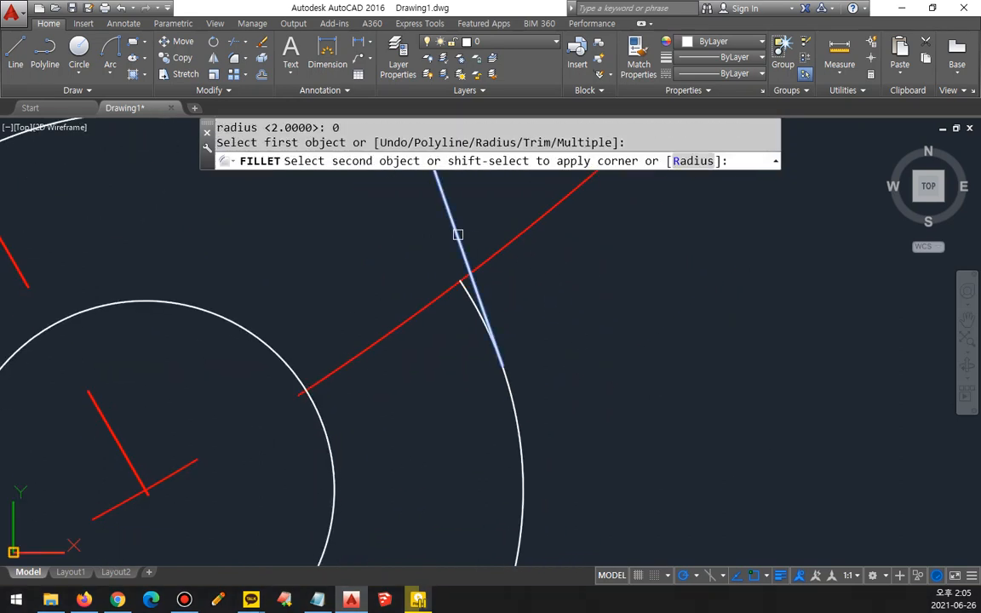
{"action": "left_click", "coordinate": [515, 415]}
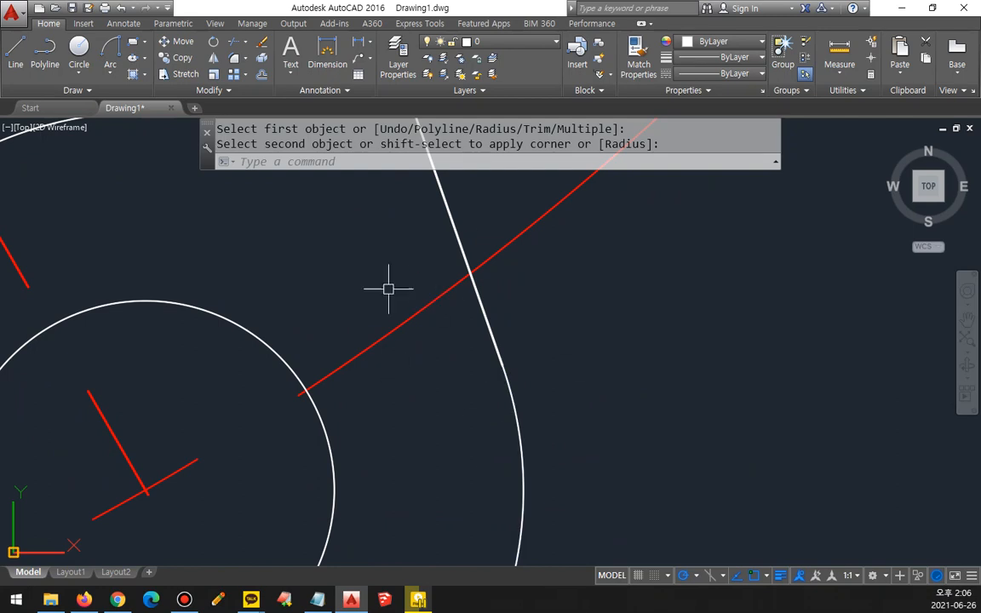
Step: Fillet the lower arm's left outer line to the end arc with radius 0
{"action": "scroll", "coordinate": [480, 444], "scroll_direction": "down", "scroll_amount": 2}
{"action": "middle_click_drag", "start_coordinate": [479, 445], "coordinate": [741, 317]}
{"action": "key", "text": "space"}
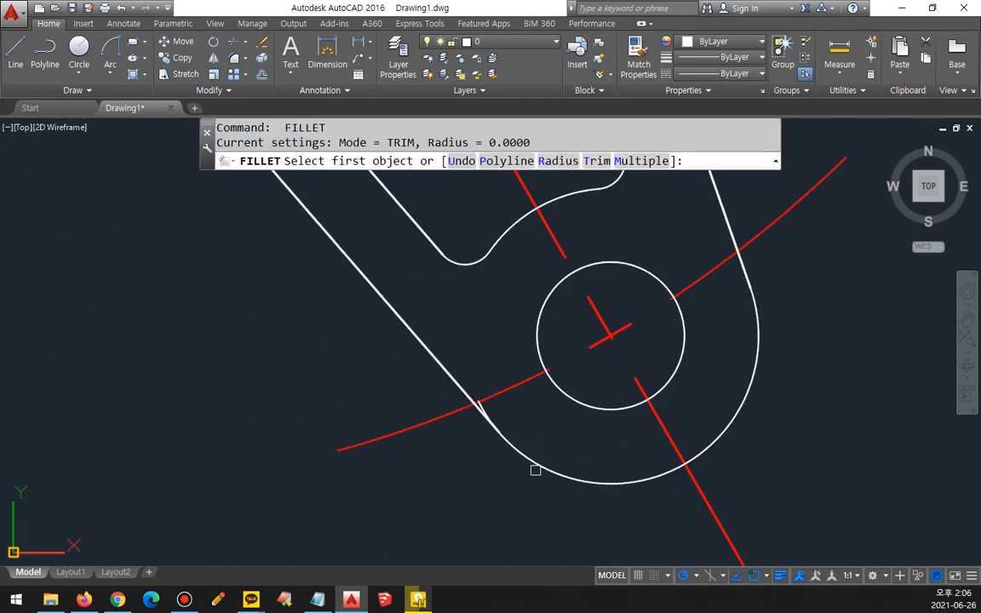
{"action": "left_click", "coordinate": [533, 464]}
{"action": "scroll", "coordinate": [497, 418], "scroll_direction": "up", "scroll_amount": 3}
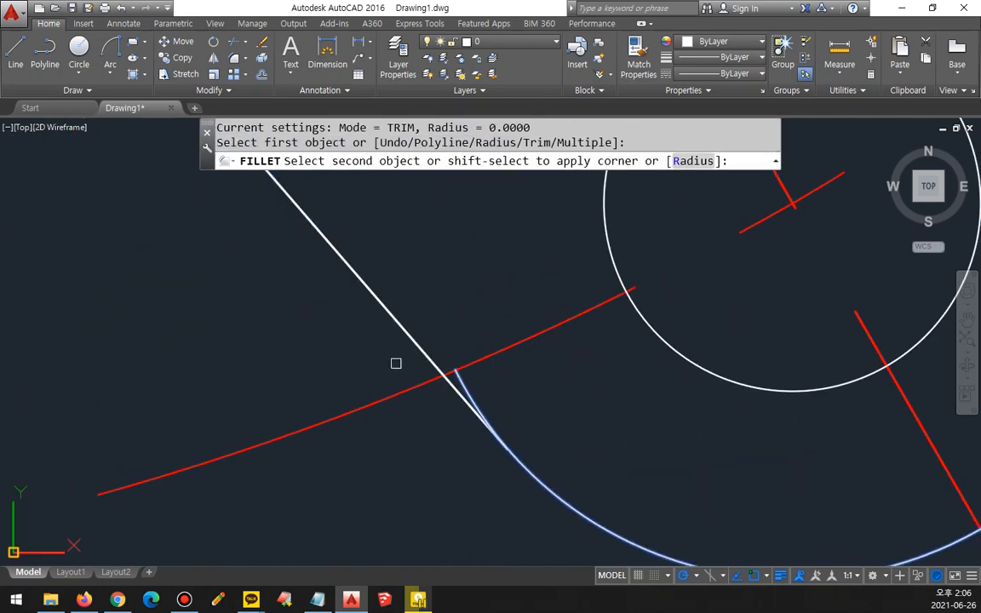
{"action": "left_click", "coordinate": [411, 319]}
Step: Fillet the horizontal arm's lower outer line to the end arc with radius 0
{"action": "scroll", "coordinate": [263, 385], "scroll_direction": "down", "scroll_amount": 5}
{"action": "middle_click_drag", "start_coordinate": [243, 319], "coordinate": [819, 608]}
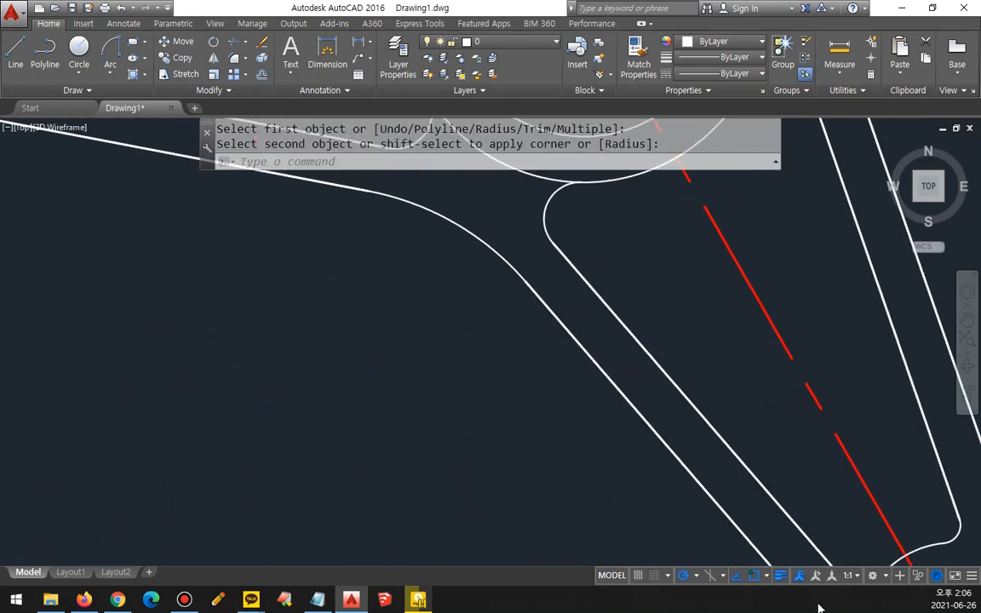
{"action": "scroll", "coordinate": [211, 299], "scroll_direction": "down", "scroll_amount": 2}
{"action": "middle_click_drag", "start_coordinate": [211, 299], "coordinate": [449, 426]}
{"action": "scroll", "coordinate": [191, 287], "scroll_direction": "up", "scroll_amount": 4}
{"action": "key", "text": "space"}
{"action": "left_click", "coordinate": [239, 308]}
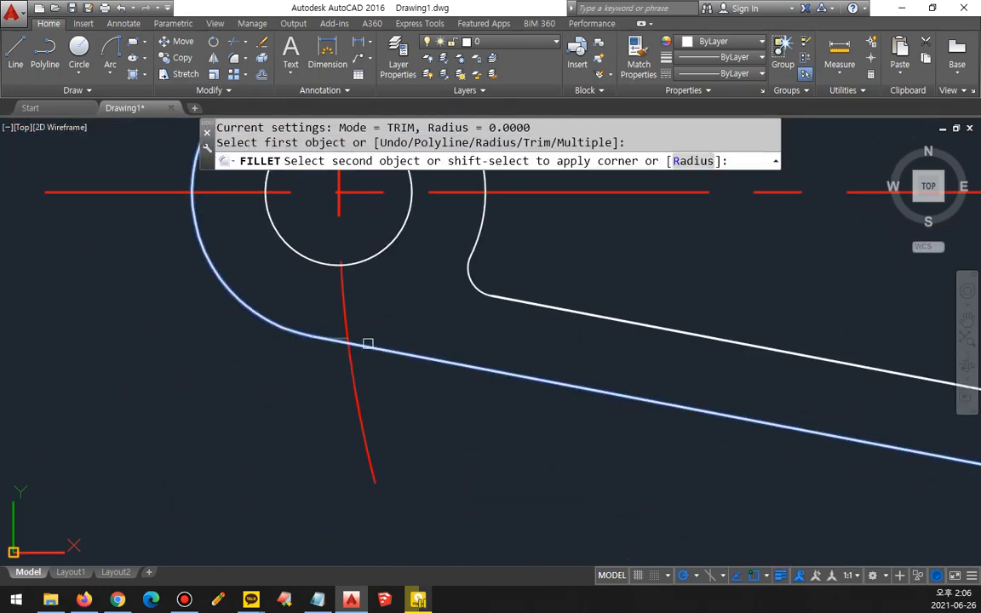
{"action": "left_click", "coordinate": [367, 343]}
Step: Fillet the horizontal arm's upper outer line to the end arc with radius 0
{"action": "middle_click_drag", "start_coordinate": [374, 281], "coordinate": [377, 459]}
{"action": "key", "text": "space"}
{"action": "left_click", "coordinate": [269, 260]}
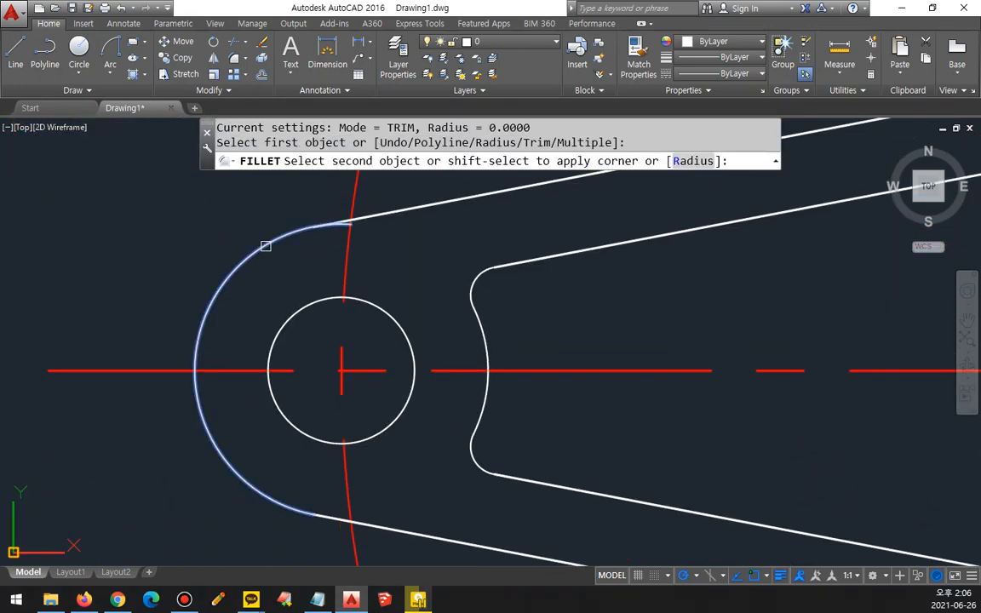
{"action": "left_click", "coordinate": [415, 201]}
{"action": "left_click", "coordinate": [410, 202]}
Step: Trim the parts of the central radius 20 circle lying between the three arms' inner pockets
{"action": "scroll", "coordinate": [478, 355], "scroll_direction": "down", "scroll_amount": 6}
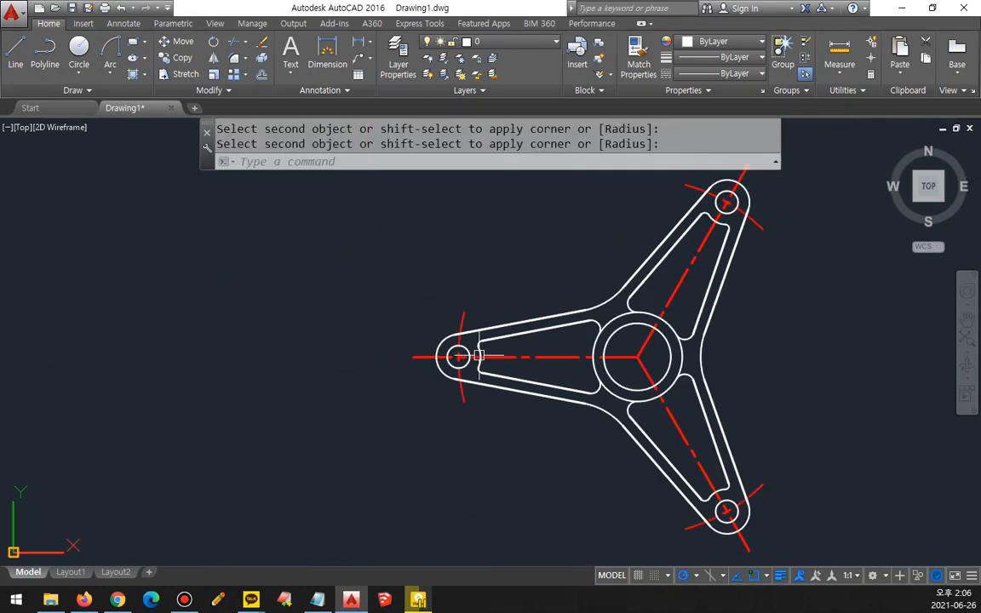
{"action": "scroll", "coordinate": [497, 321], "scroll_direction": "up", "scroll_amount": 4}
{"action": "type", "text": "tr"}
{"action": "key", "text": "space"}
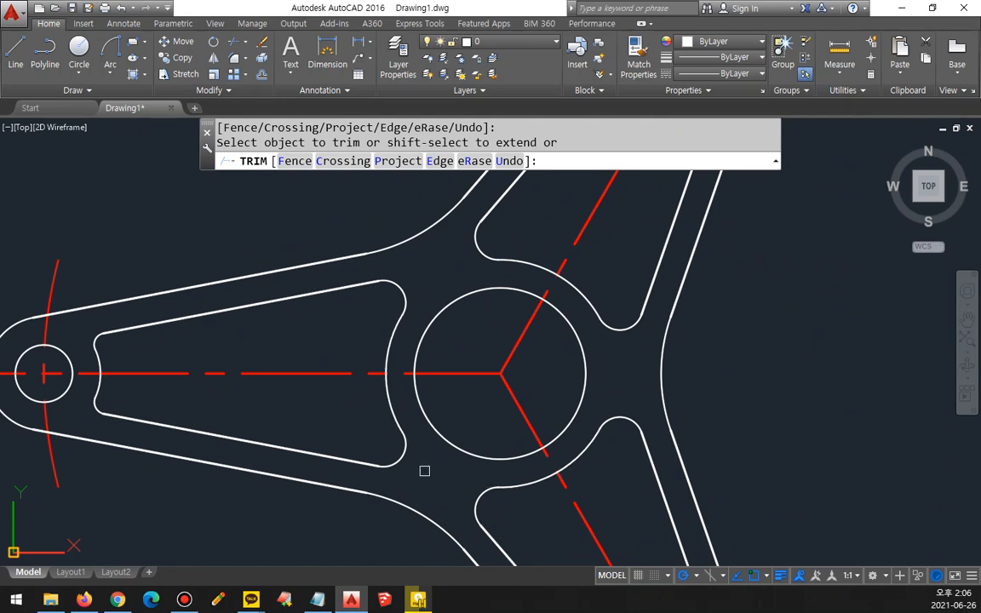
{"action": "key", "text": "space"}
{"action": "scroll", "coordinate": [425, 467], "scroll_direction": "down", "scroll_amount": 4}
{"action": "middle_click_drag", "start_coordinate": [433, 470], "coordinate": [407, 408]}
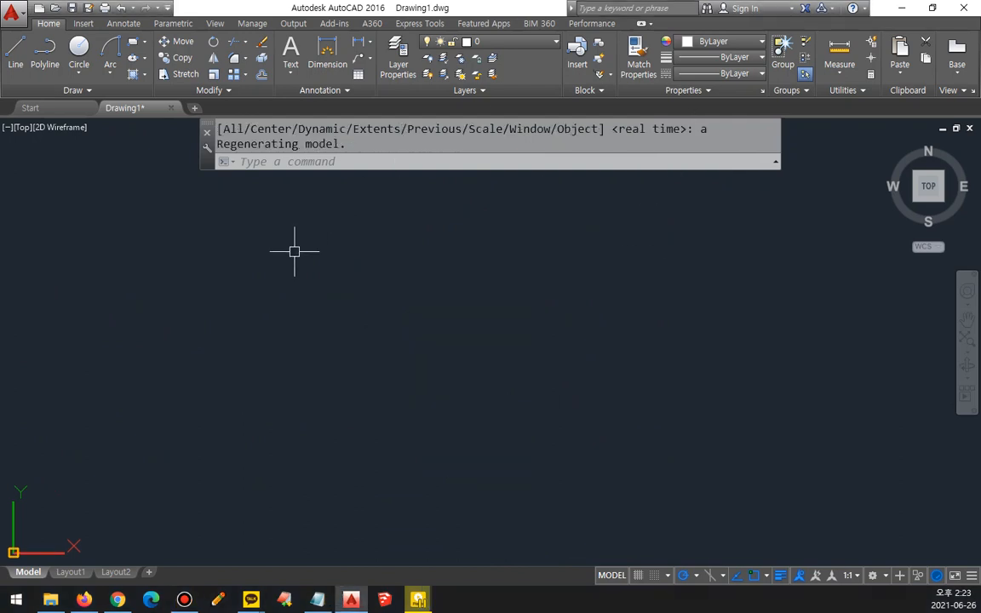
Step: Draw a connected corner from a horizontal line and a vertical line about 102 long running down from its right end
{"action": "type", "text": "l"}
{"action": "key", "text": "Return"}
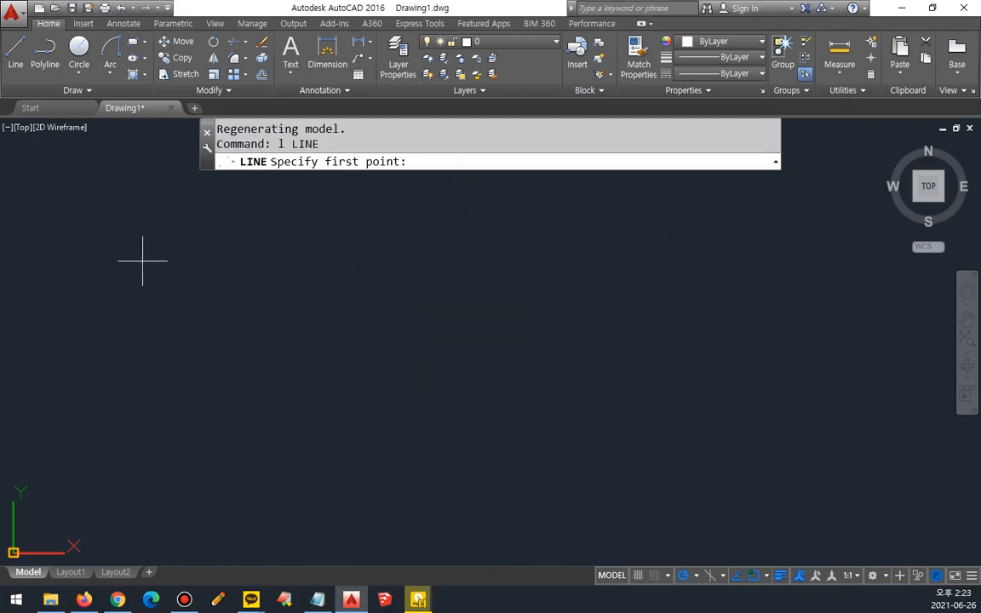
{"action": "left_click", "coordinate": [128, 265]}
{"action": "left_click", "coordinate": [257, 265]}
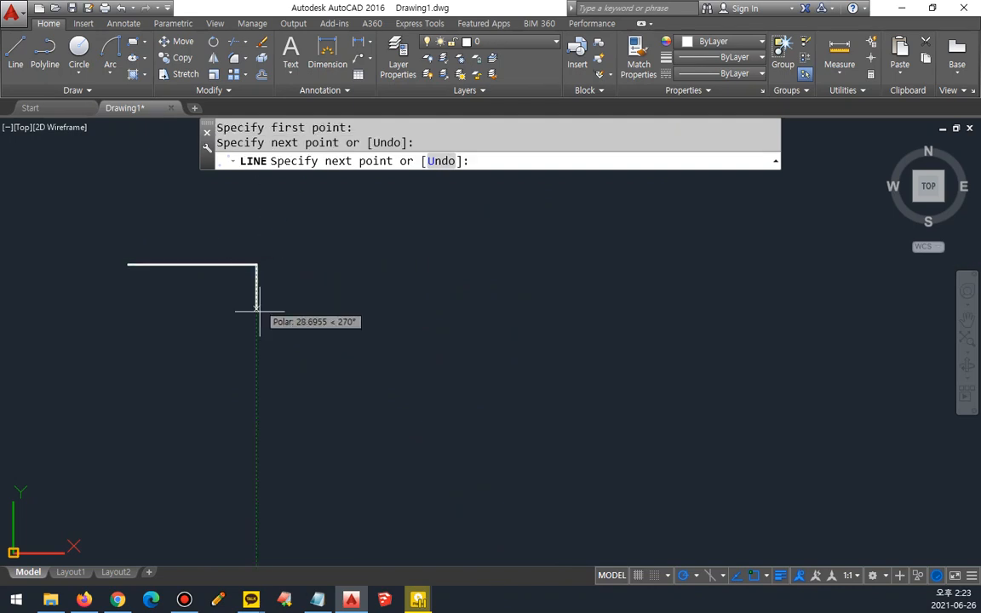
{"action": "left_click", "coordinate": [255, 419]}
{"action": "key", "text": "Return"}
{"action": "key", "text": "Return"}
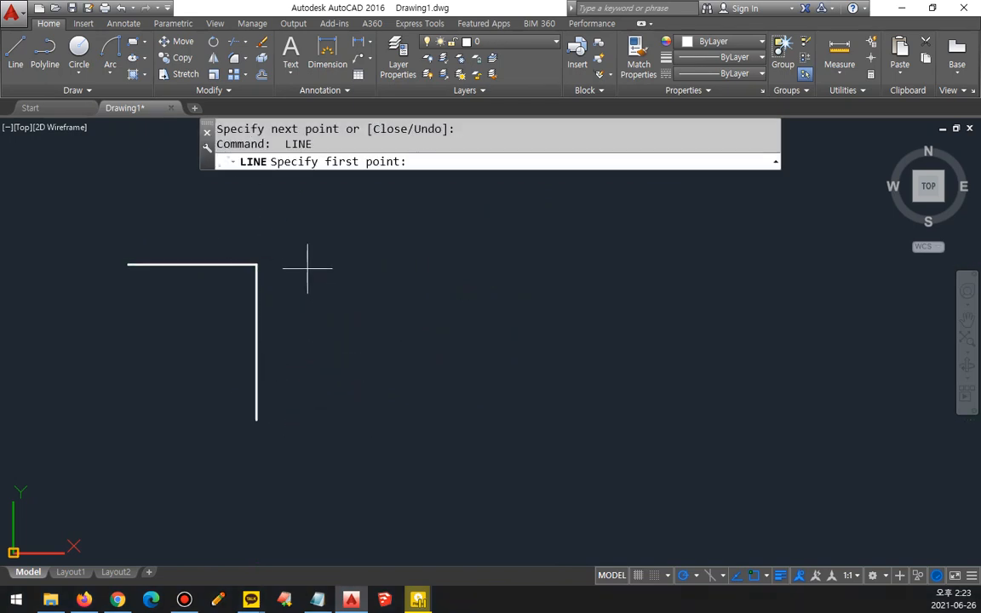
Step: Draw a horizontal line beside the corner and a longer vertical line crossing it near its right end
{"action": "left_click", "coordinate": [308, 268]}
{"action": "left_click", "coordinate": [443, 268]}
{"action": "key", "text": "Return"}
{"action": "key", "text": "Return"}
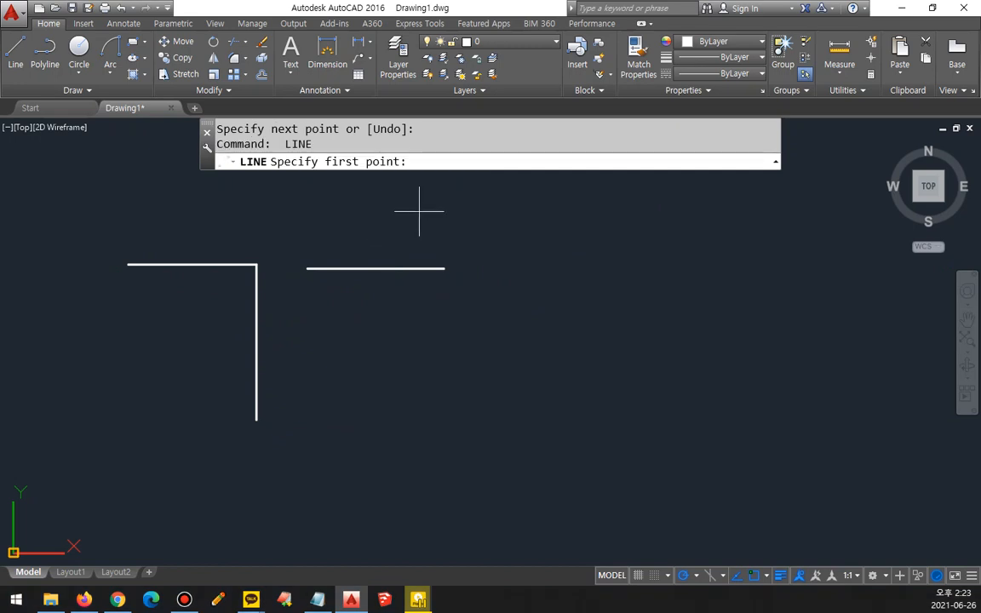
{"action": "left_click", "coordinate": [419, 213]}
{"action": "left_click", "coordinate": [419, 427]}
{"action": "key", "text": "Return"}
{"action": "key", "text": "Return"}
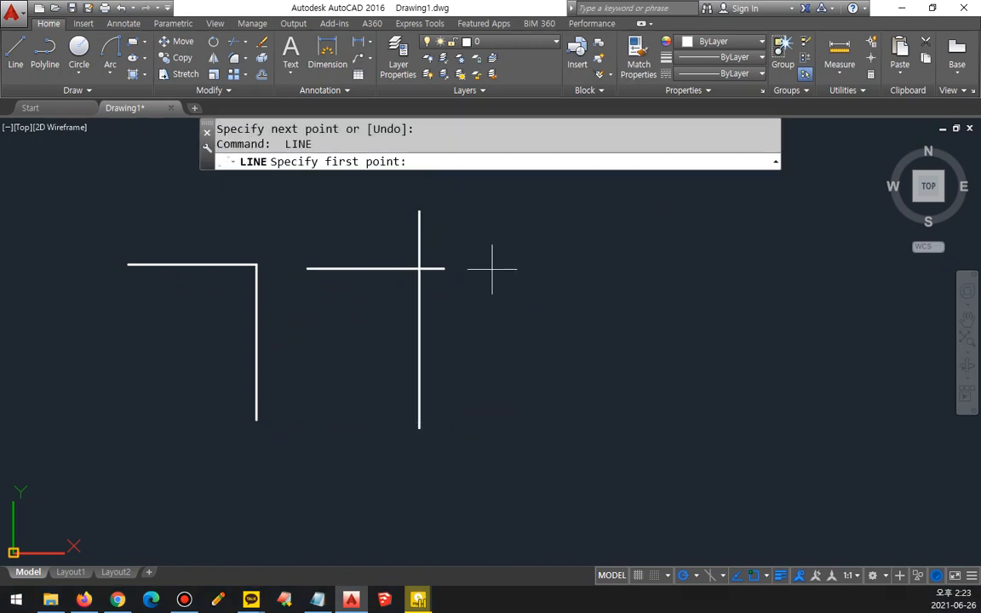
Step: Draw a short horizontal line right of the crossing pair and a separate short vertical line farther right and lower, not touching it
{"action": "left_click", "coordinate": [492, 269]}
{"action": "left_click", "coordinate": [556, 269]}
{"action": "key", "text": "Return"}
{"action": "key", "text": "Return"}
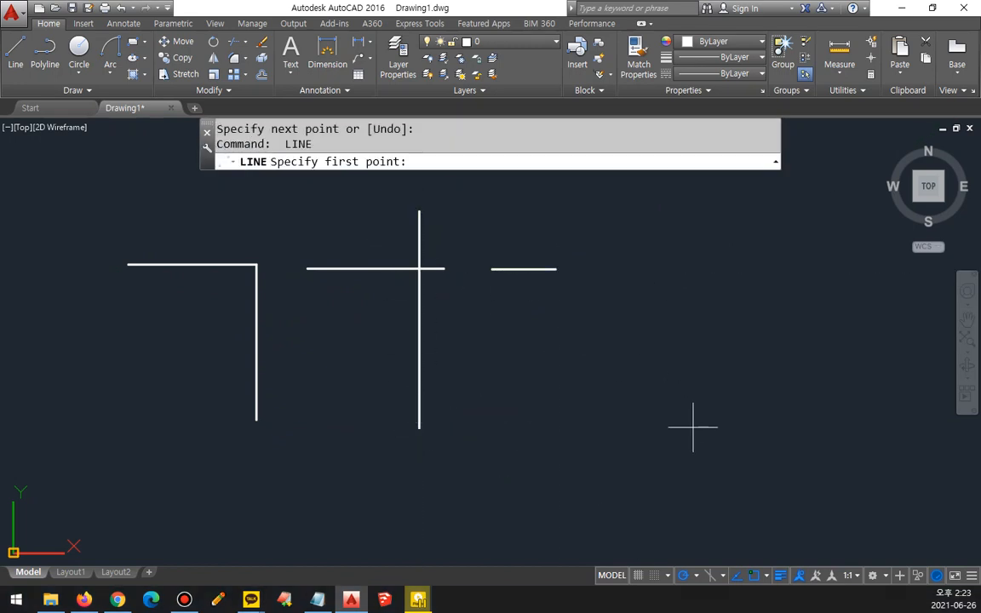
{"action": "left_click", "coordinate": [692, 427]}
{"action": "left_click", "coordinate": [694, 370]}
{"action": "key", "text": "Return"}
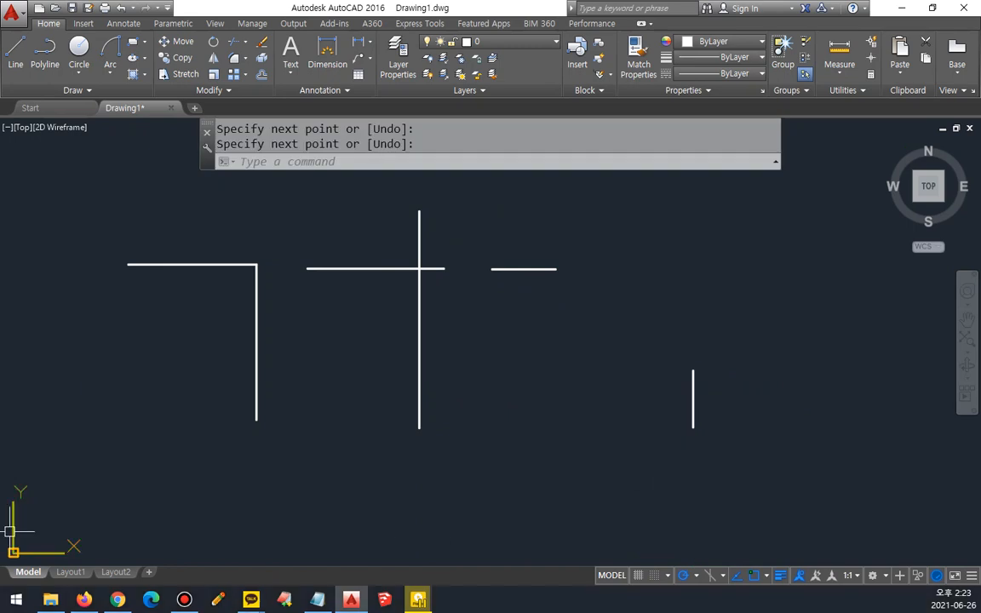
Step: Switch to the Notepad notes and review the chamfer entry's two-distance and distance-angle methods, then return to AutoCAD
{"action": "left_click", "coordinate": [316, 599]}
{"action": "key", "text": "ctrl+alt+d"}
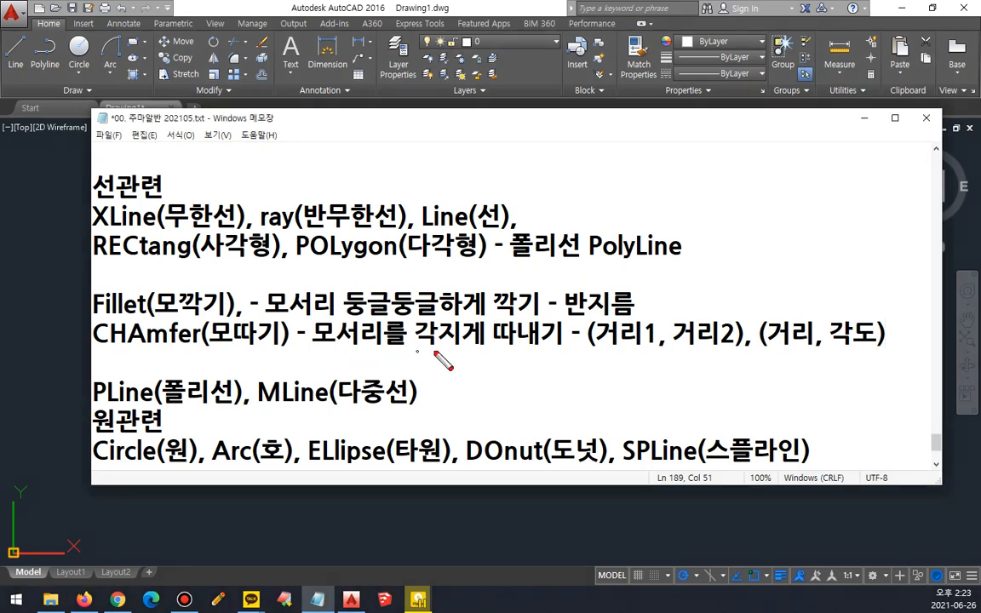
{"action": "mouse_move", "coordinate": [729, 350]}
{"action": "left_mouse_down"}
{"action": "mouse_move", "coordinate": [658, 366]}
{"action": "mouse_move", "coordinate": [589, 321]}
{"action": "mouse_move", "coordinate": [743, 333]}
{"action": "mouse_move", "coordinate": [774, 315]}
{"action": "mouse_move", "coordinate": [885, 345]}
{"action": "mouse_move", "coordinate": [813, 381]}
{"action": "left_mouse_up"}
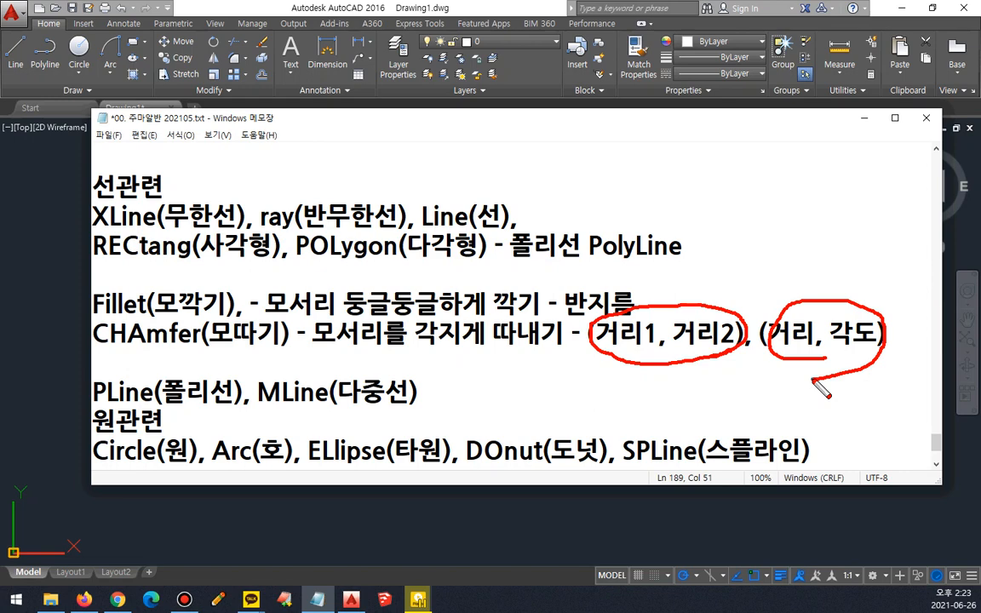
{"action": "key", "text": "Escape"}
{"action": "left_click", "coordinate": [314, 6]}
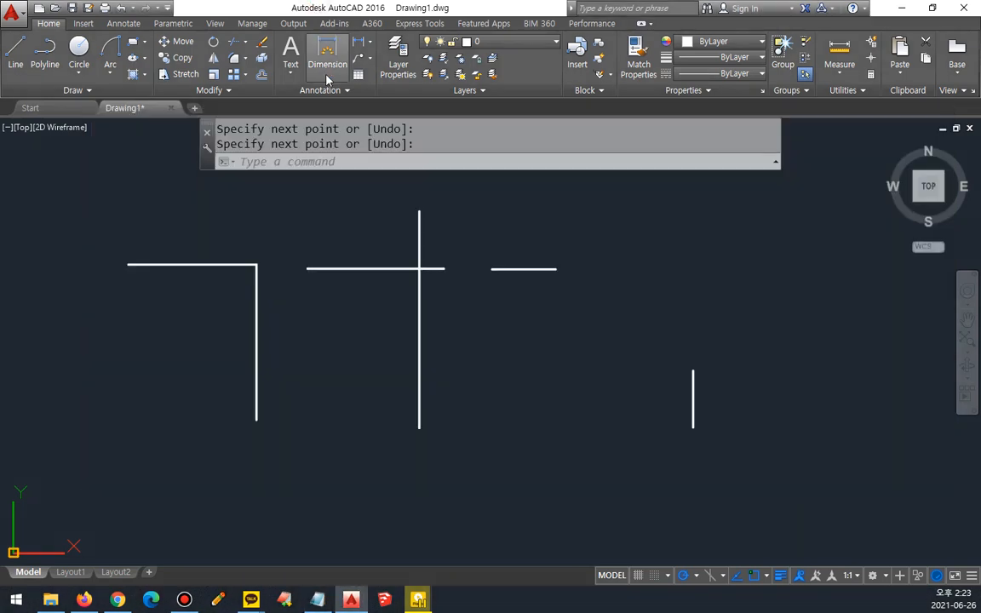
Step: Start the Chamfer command and examine its trim mode, current distances, and Distance, Angle and Trim options
{"action": "type", "text": "cha"}
{"action": "key", "text": "Return"}
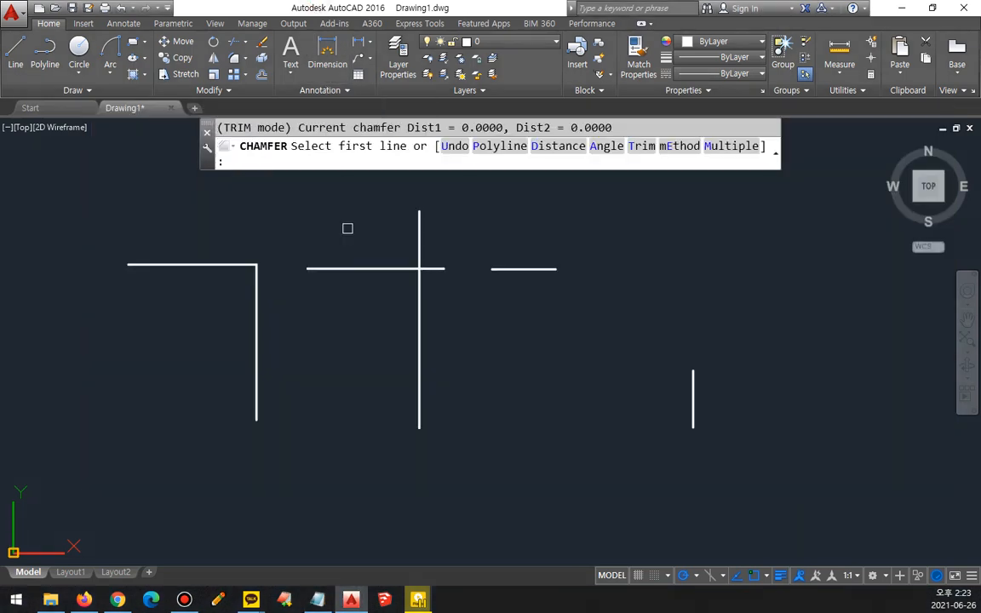
{"action": "key", "text": "ctrl+2"}
{"action": "left_click_drag", "start_coordinate": [219, 136], "coordinate": [288, 136]}
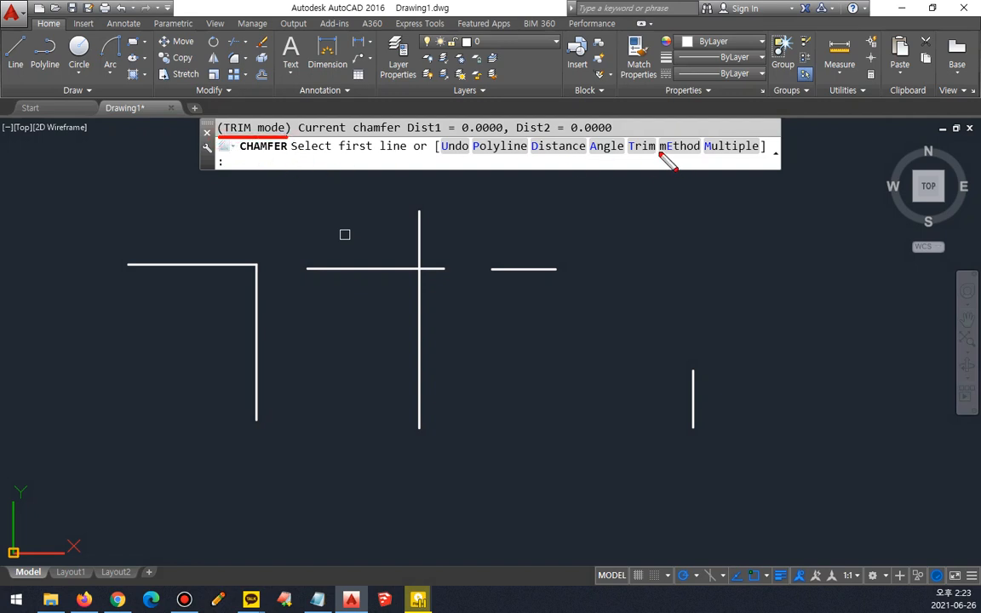
{"action": "mouse_move", "coordinate": [645, 159]}
{"action": "left_mouse_down"}
{"action": "mouse_move", "coordinate": [630, 138]}
{"action": "mouse_move", "coordinate": [650, 166]}
{"action": "left_mouse_up"}
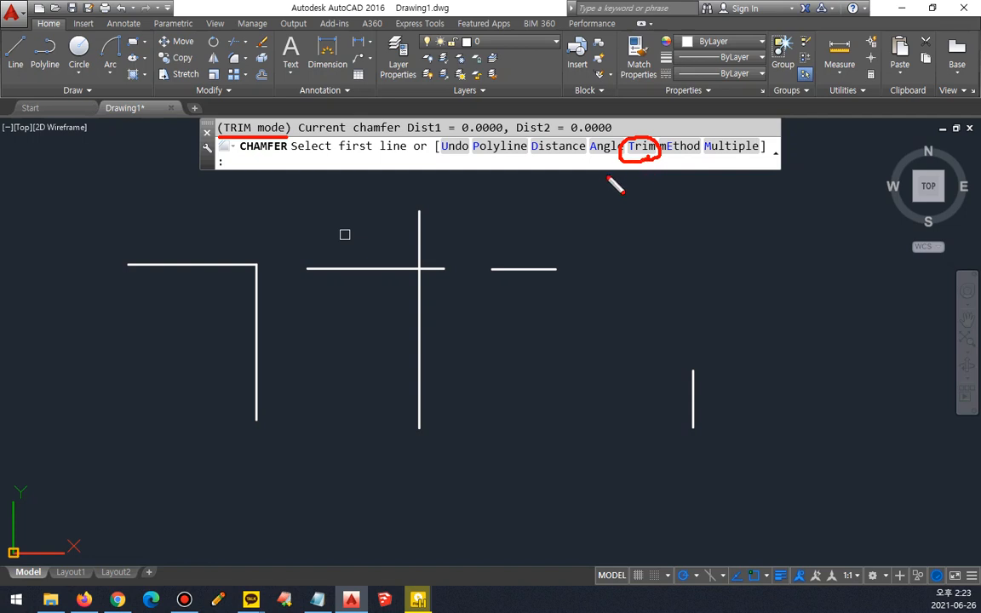
{"action": "left_click_drag", "start_coordinate": [534, 157], "coordinate": [622, 155]}
{"action": "key", "text": "e"}
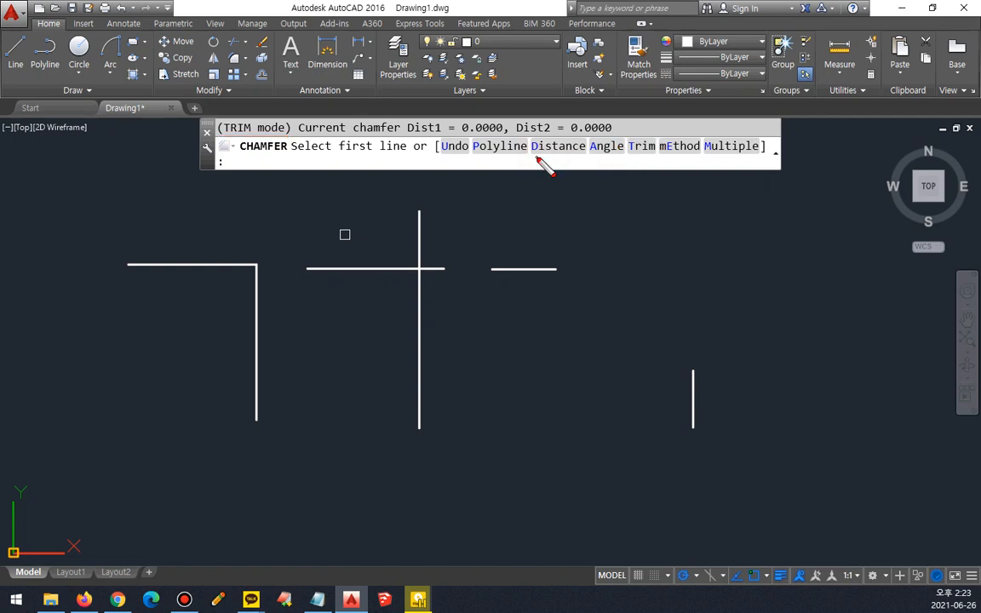
{"action": "left_click_drag", "start_coordinate": [532, 156], "coordinate": [654, 157]}
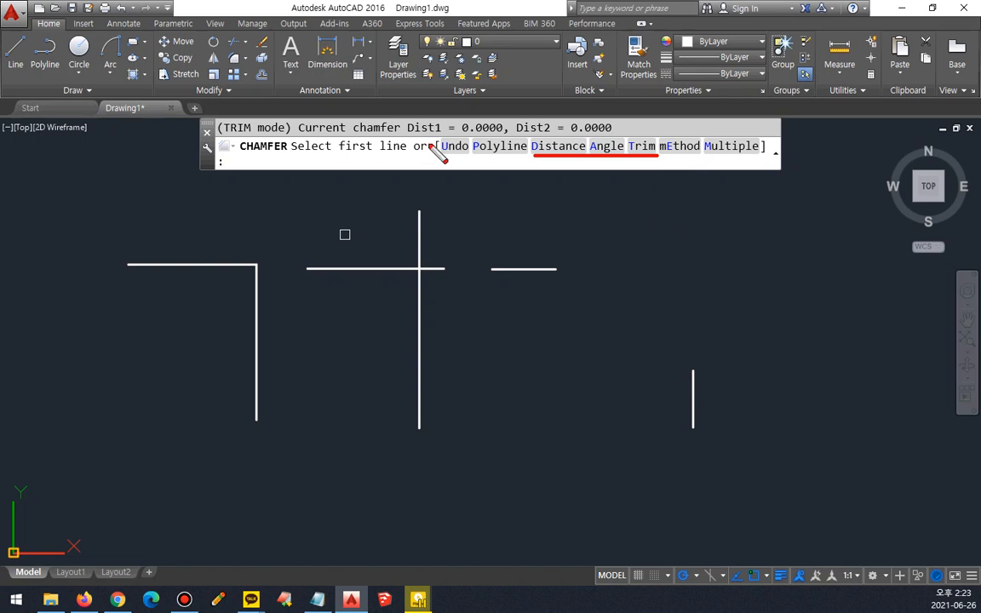
{"action": "left_click_drag", "start_coordinate": [407, 134], "coordinate": [611, 134]}
{"action": "key", "text": "Escape"}
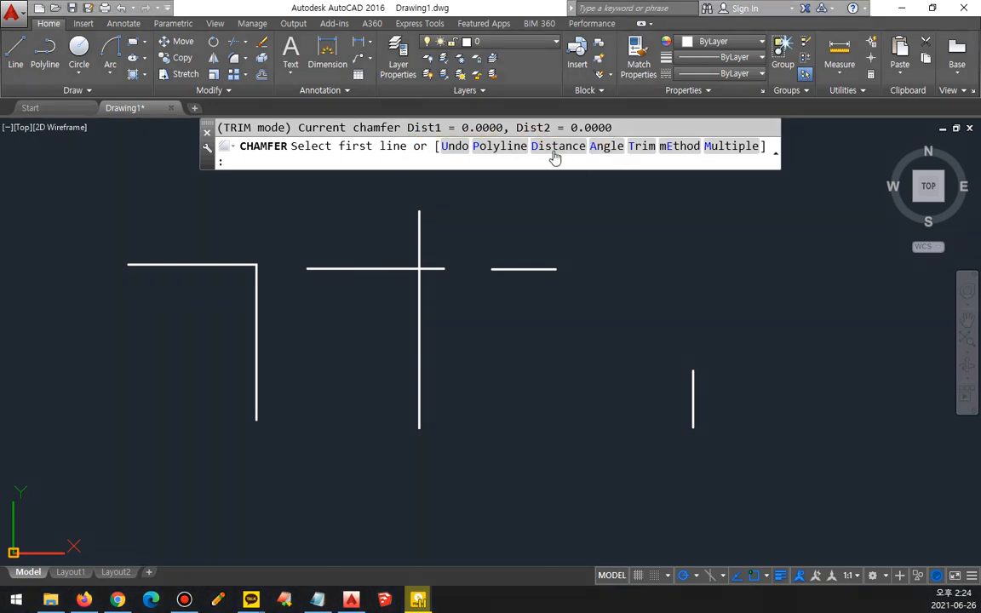
Step: Chamfer the connected corner with first and second distances of 20
{"action": "left_click", "coordinate": [552, 154]}
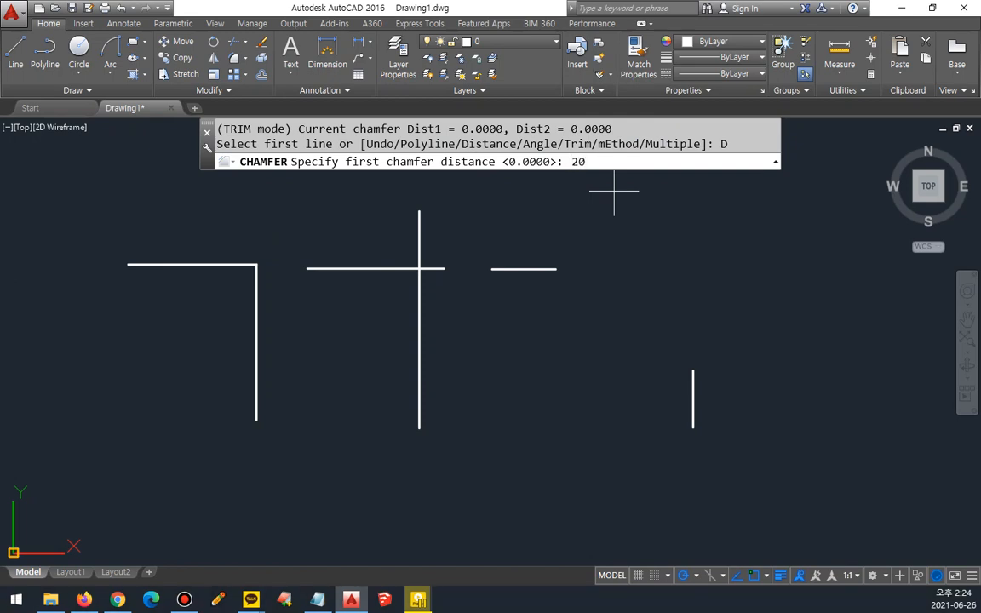
{"action": "type", "text": "20"}
{"action": "key", "text": "Return"}
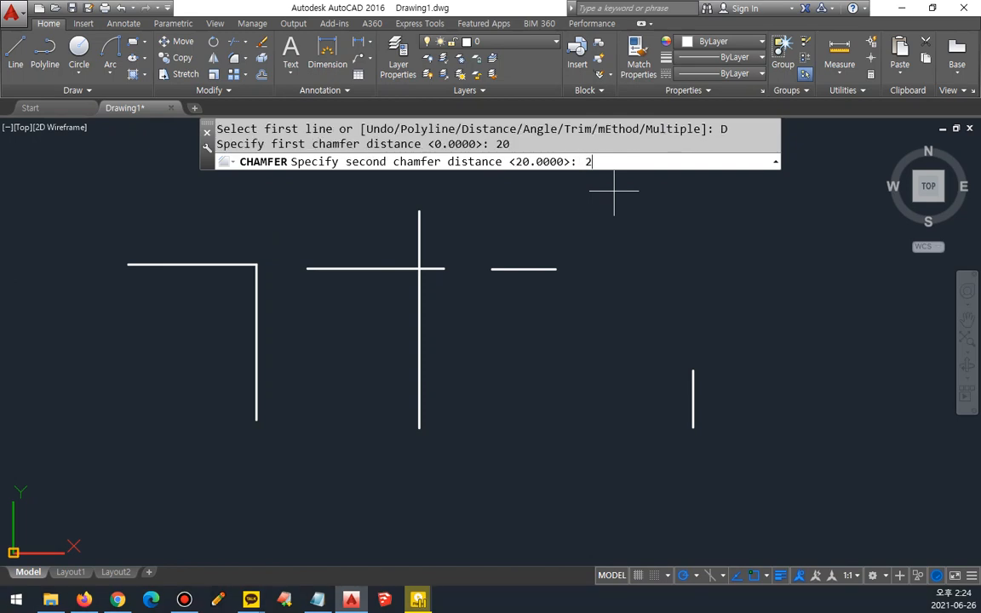
{"action": "key", "text": "Return"}
{"action": "scroll", "coordinate": [436, 230], "scroll_direction": "up", "scroll_amount": 5}
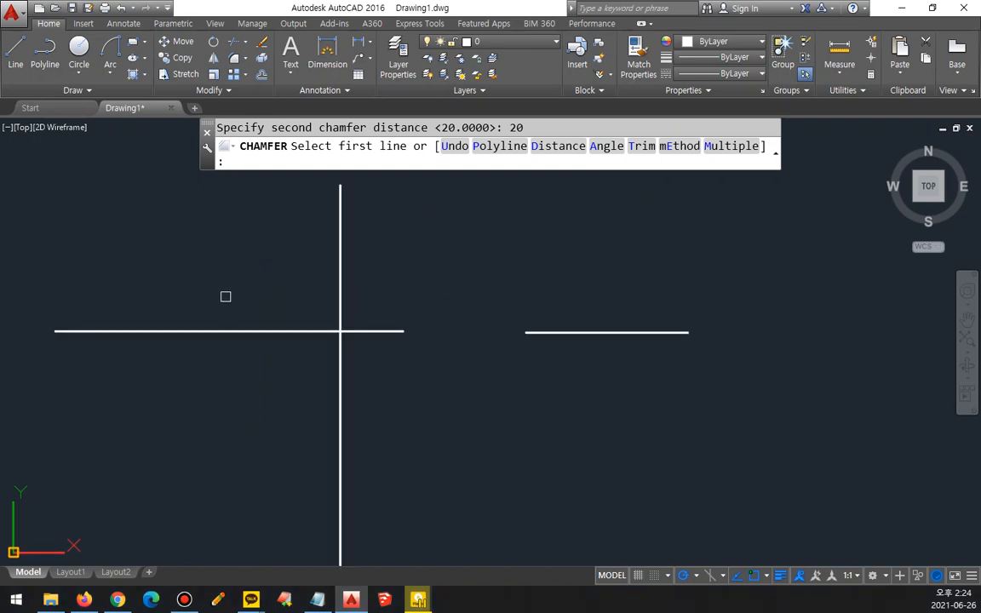
{"action": "left_click", "coordinate": [202, 298]}
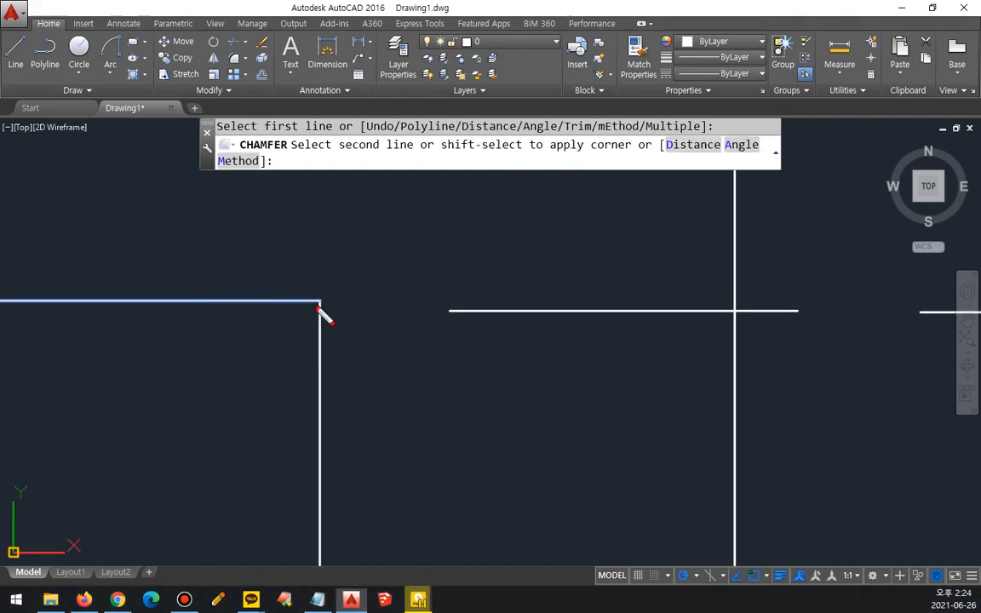
{"action": "mouse_move", "coordinate": [289, 267]}
{"action": "left_mouse_down"}
{"action": "mouse_move", "coordinate": [170, 280]}
{"action": "mouse_move", "coordinate": [183, 297]}
{"action": "left_mouse_up"}
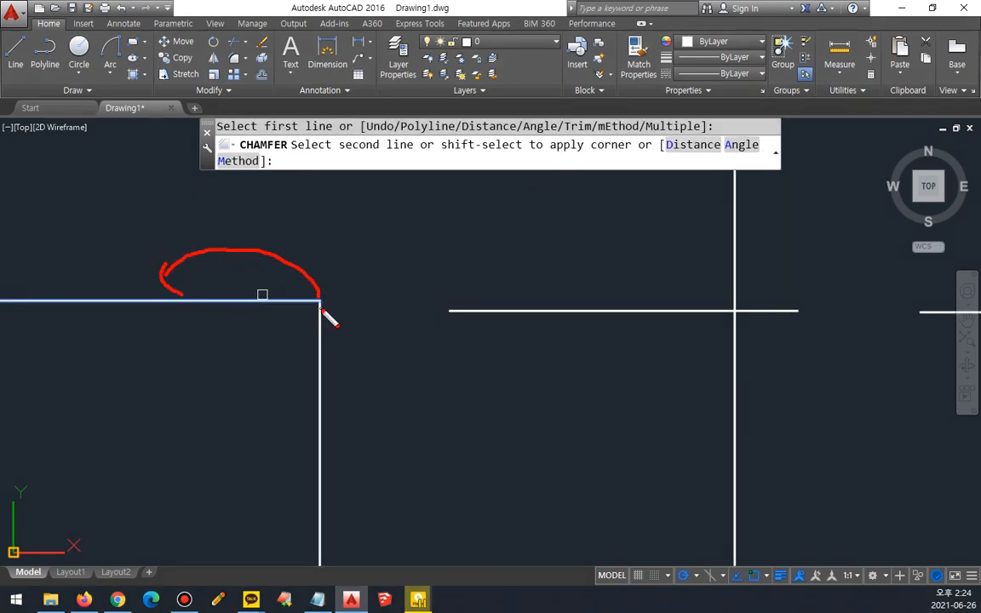
{"action": "mouse_move", "coordinate": [322, 310]}
{"action": "left_mouse_down"}
{"action": "mouse_move", "coordinate": [328, 380]}
{"action": "mouse_move", "coordinate": [312, 390]}
{"action": "left_mouse_up"}
{"action": "key", "text": "Escape"}
{"action": "left_click", "coordinate": [324, 455]}
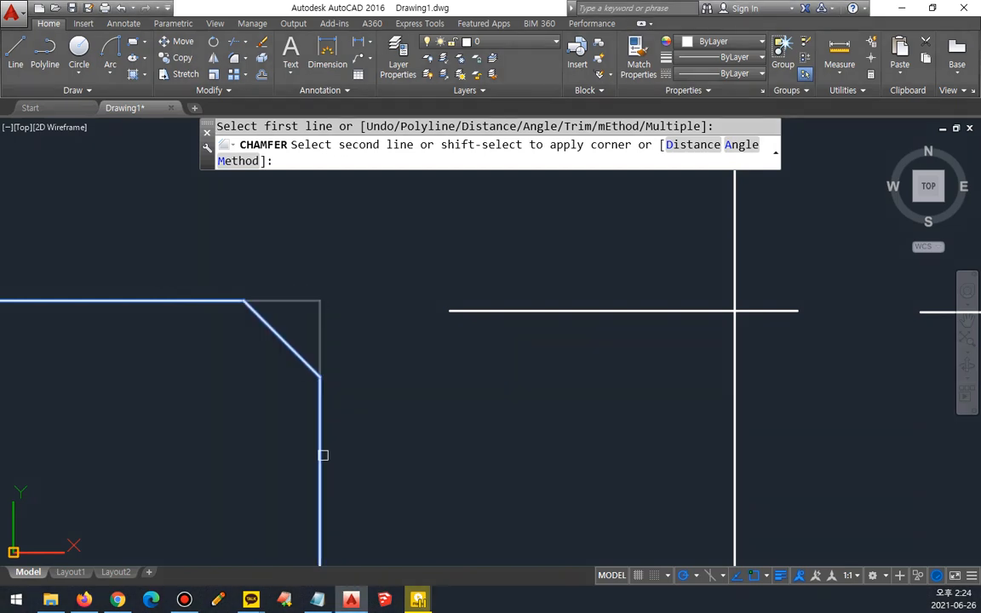
{"action": "left_click", "coordinate": [322, 455]}
Step: Chamfer the crossing lines with the same distances, keeping the horizontal line's left part and the vertical line's lower part
{"action": "middle_click_drag", "start_coordinate": [557, 407], "coordinate": [313, 398]}
{"action": "key", "text": "space"}
{"action": "left_click", "coordinate": [420, 301]}
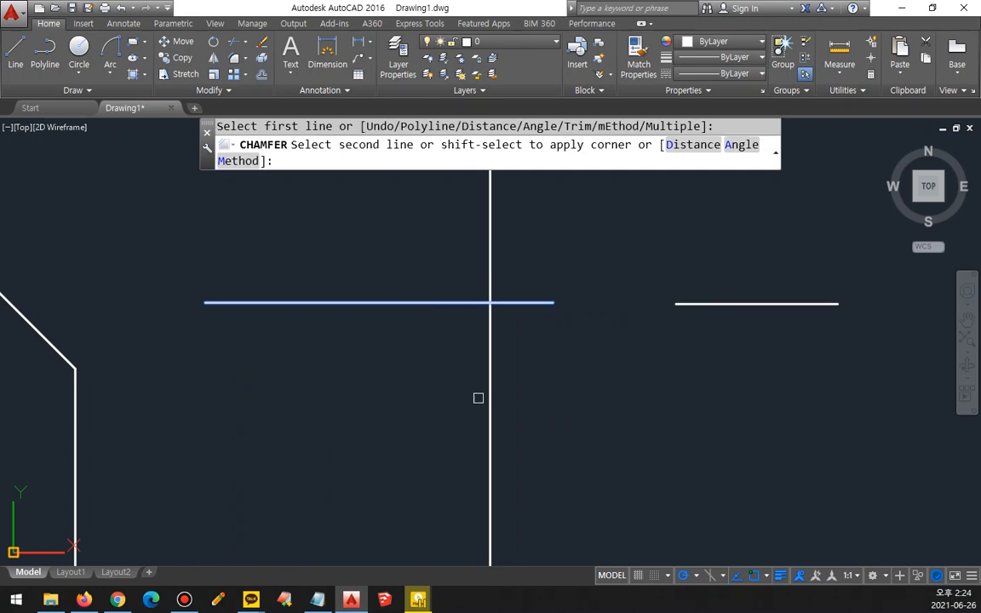
{"action": "left_click", "coordinate": [493, 411]}
{"action": "mouse_move", "coordinate": [514, 334]}
{"action": "left_mouse_down"}
{"action": "mouse_move", "coordinate": [477, 349]}
{"action": "mouse_move", "coordinate": [555, 241]}
{"action": "mouse_move", "coordinate": [500, 344]}
{"action": "left_mouse_up"}
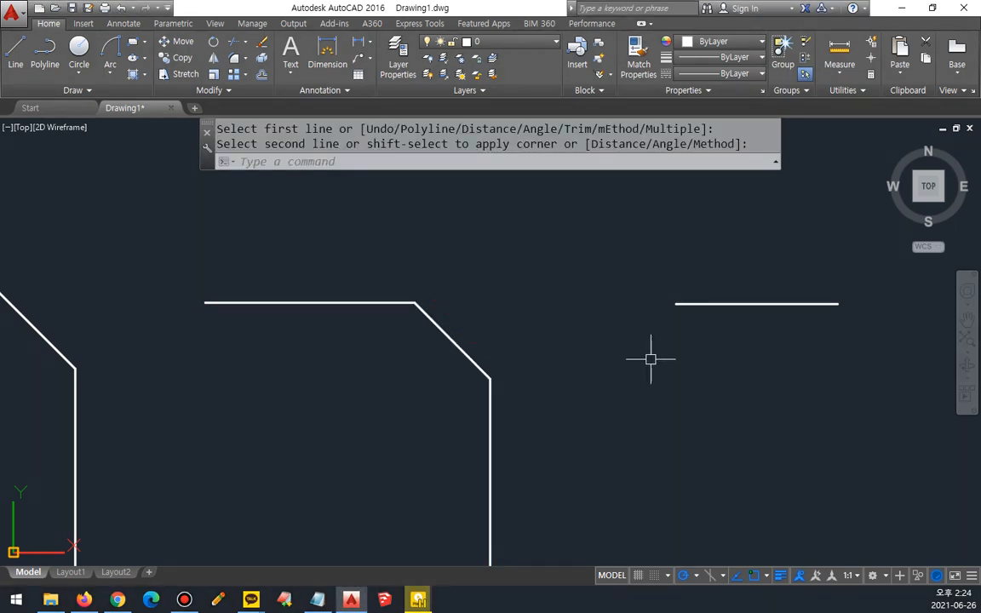
Step: Chamfer the separate short horizontal and vertical lines so they join in a bevelled corner
{"action": "scroll", "coordinate": [651, 356], "scroll_direction": "down", "scroll_amount": 2}
{"action": "middle_click_drag", "start_coordinate": [613, 352], "coordinate": [334, 333]}
{"action": "key", "text": "space"}
{"action": "left_click", "coordinate": [358, 300]}
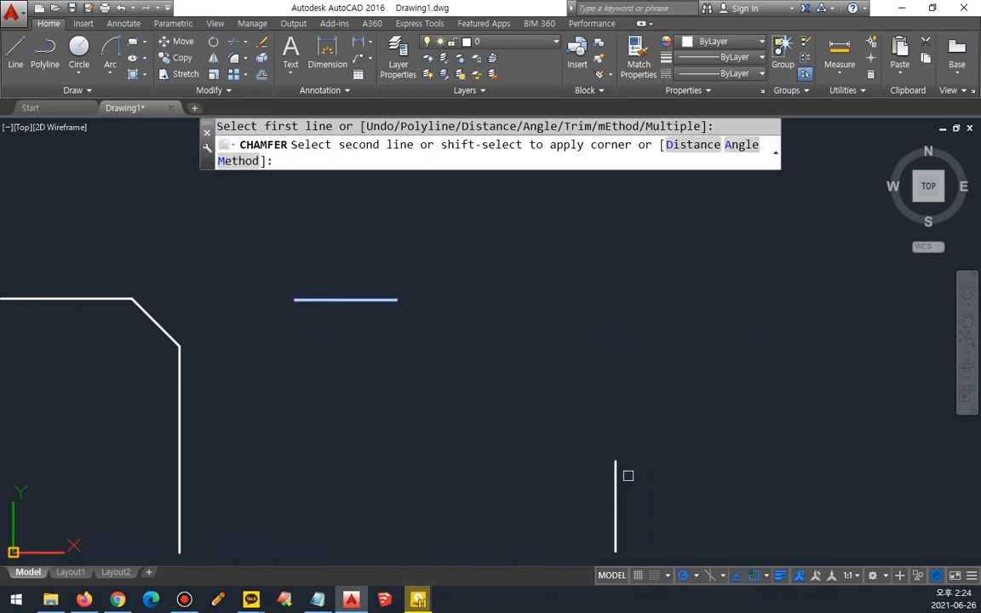
{"action": "left_click", "coordinate": [617, 479]}
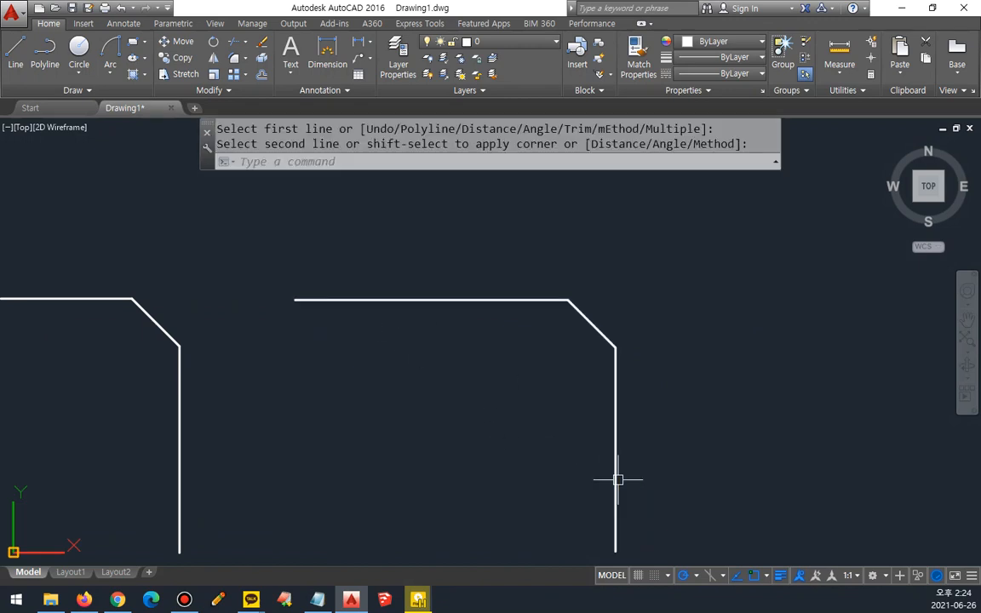
Step: Compare the bevelled edges of the three chamfered line pairs
{"action": "mouse_move", "coordinate": [333, 400]}
{"action": "middle_mouse_down"}
{"action": "mouse_move", "coordinate": [455, 379]}
{"action": "mouse_move", "coordinate": [591, 379]}
{"action": "middle_mouse_up"}
{"action": "key", "text": "ctrl+2"}
{"action": "left_click_drag", "start_coordinate": [92, 240], "coordinate": [220, 350]}
{"action": "left_click_drag", "start_coordinate": [345, 254], "coordinate": [499, 357]}
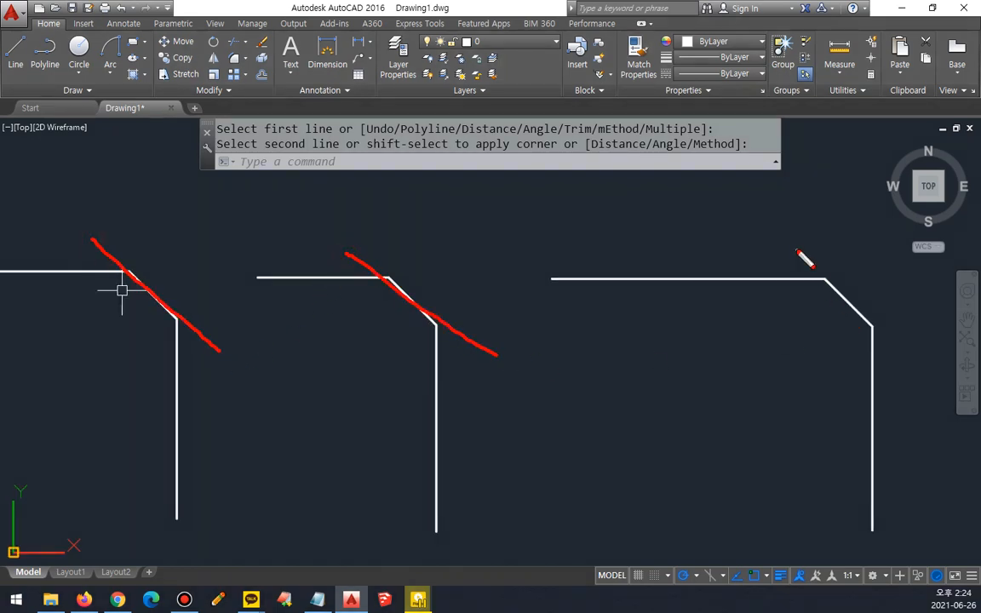
{"action": "left_click_drag", "start_coordinate": [797, 250], "coordinate": [920, 368]}
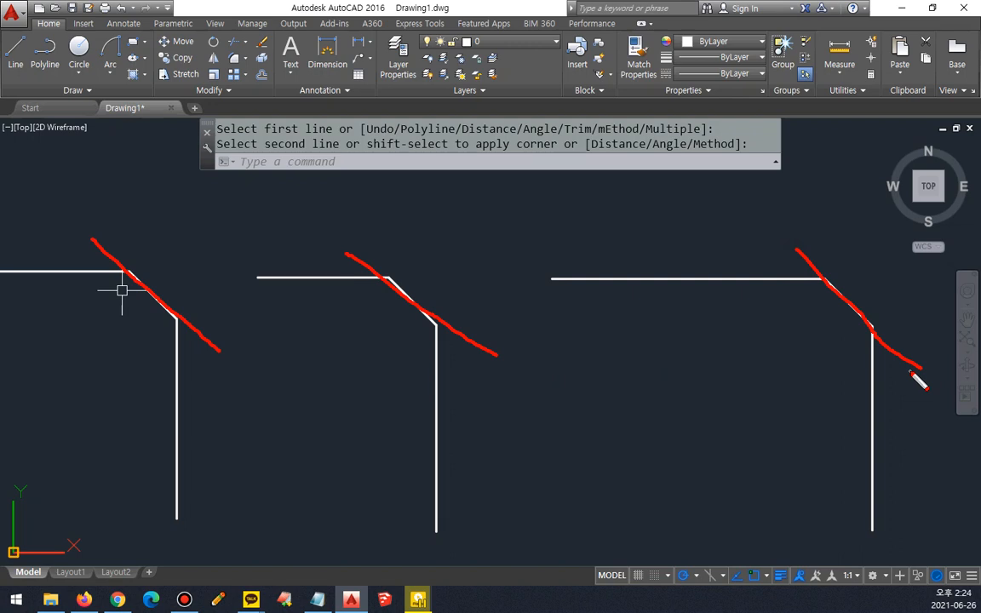
{"action": "key", "text": "Escape"}
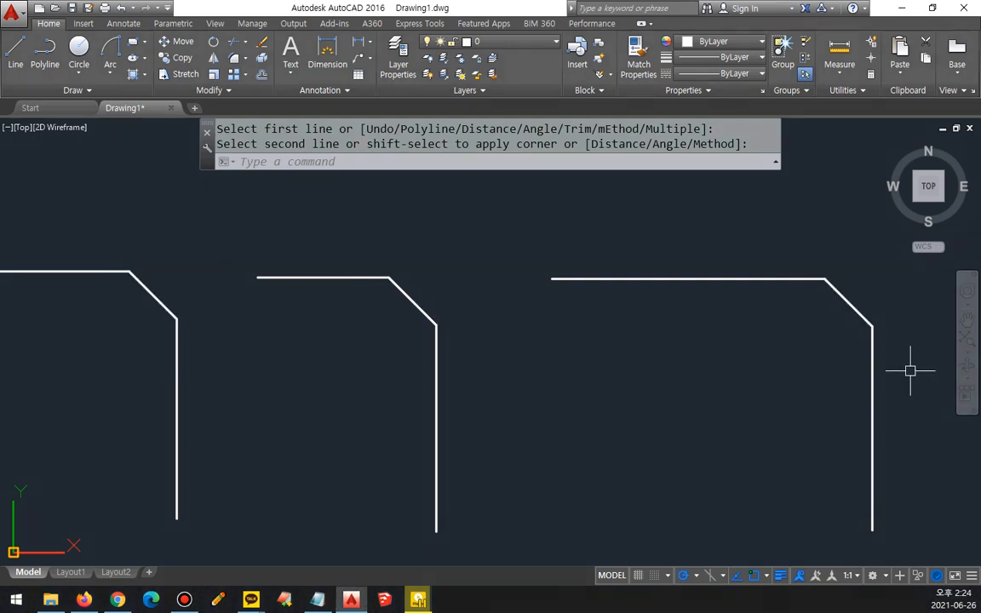
Step: Undo the chamfers on all three line pairs
{"action": "key", "text": "ctrl+z"}
{"action": "key", "text": "ctrl+z"}
{"action": "key", "text": "ctrl+z"}
{"action": "key", "text": "ctrl+z"}
{"action": "key", "text": "ctrl+z"}
{"action": "key", "text": "ctrl+z"}
{"action": "key", "text": "ctrl+z"}
{"action": "key", "text": "ctrl+z"}
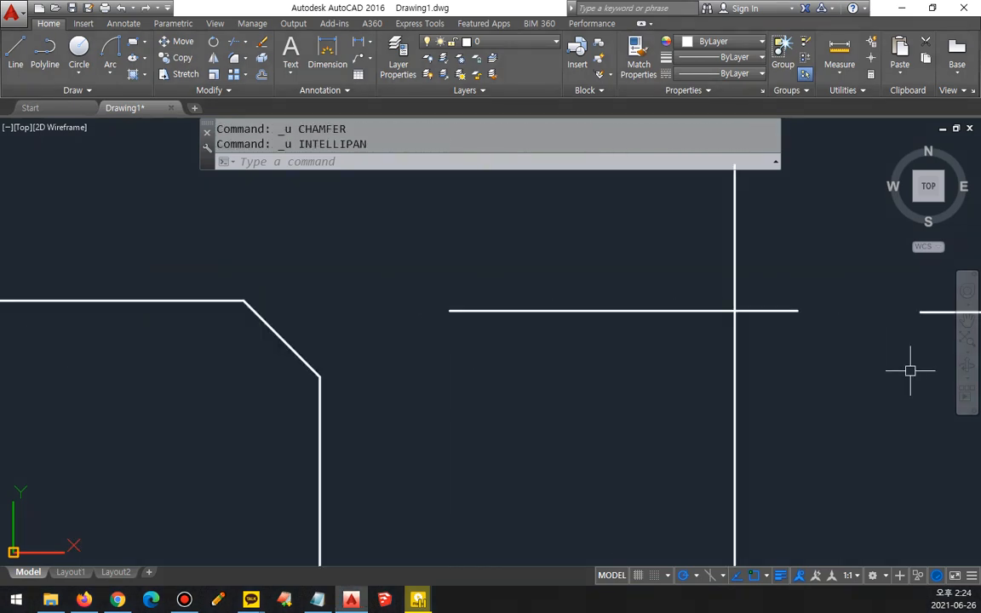
Step: Start a chamfer defined by a length and an angle
{"action": "type", "text": "c"}
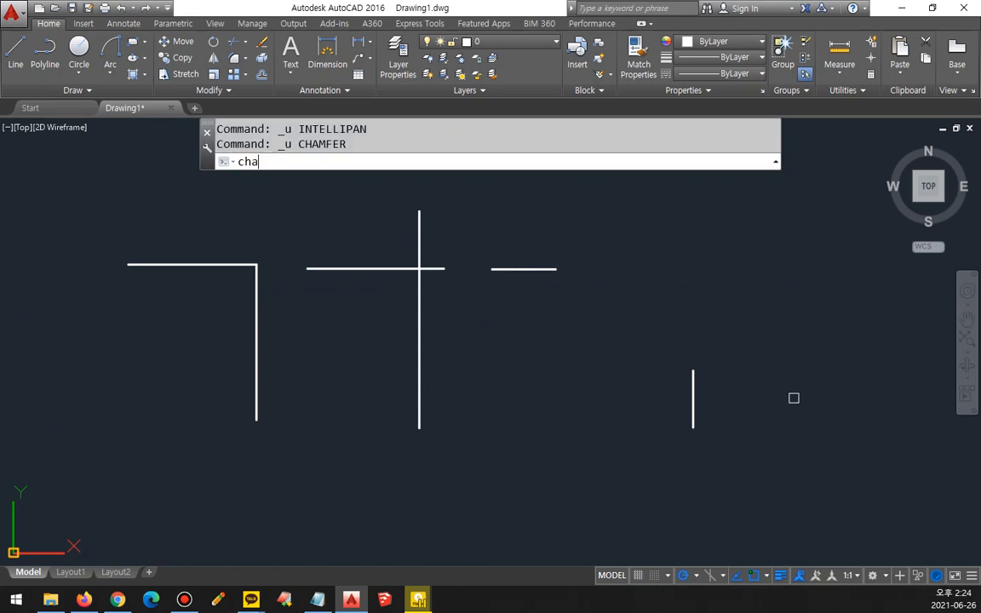
{"action": "type", "text": "ha"}
{"action": "key", "text": "Return"}
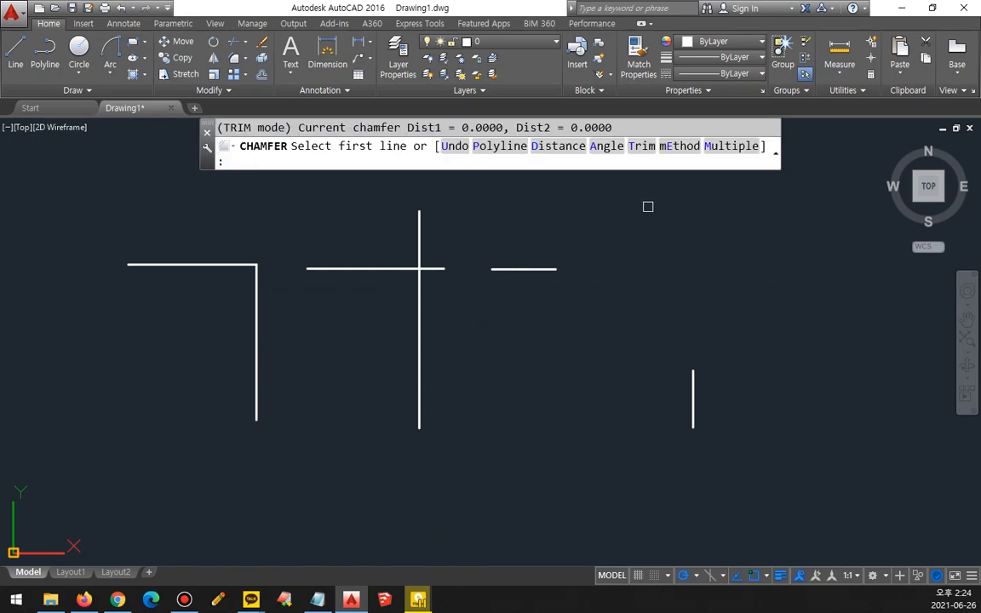
{"action": "left_click", "coordinate": [602, 148]}
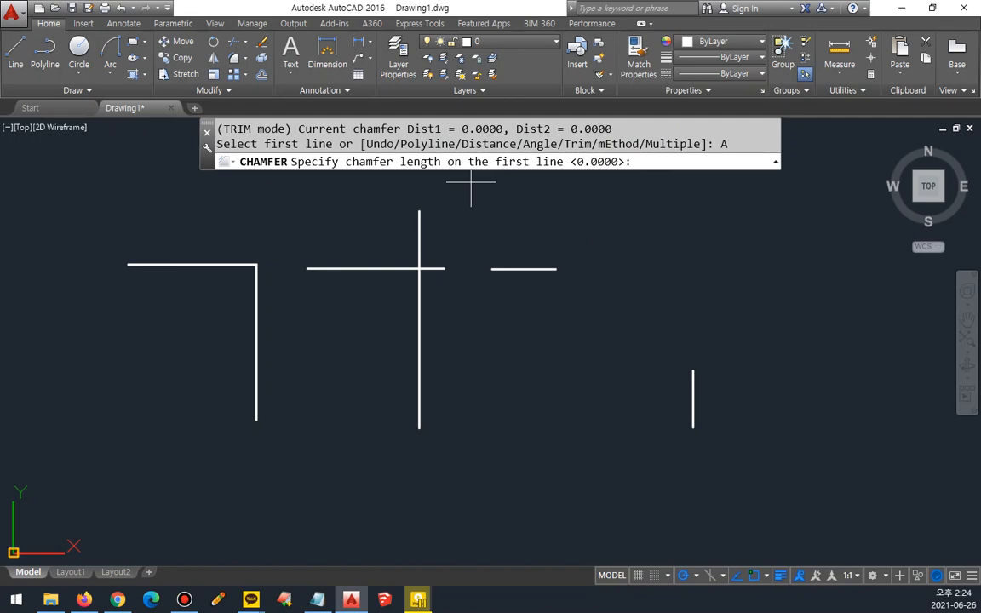
Step: Switch to the Notepad notes to review the Chamfer entry's distance-and-angle method, and return to AutoCAD
{"action": "key", "text": "alt+Tab"}
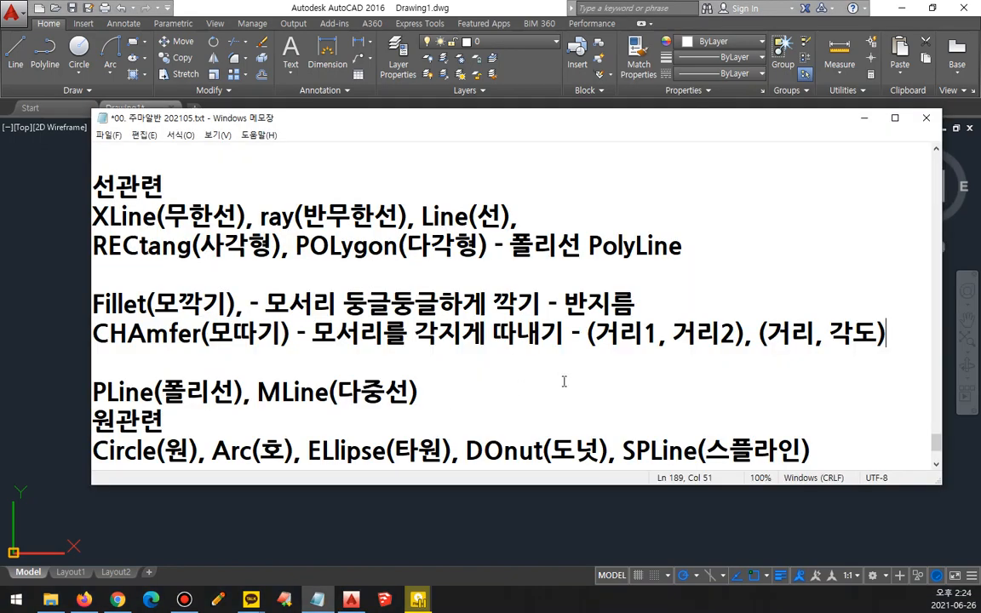
{"action": "left_click_drag", "start_coordinate": [775, 353], "coordinate": [875, 350]}
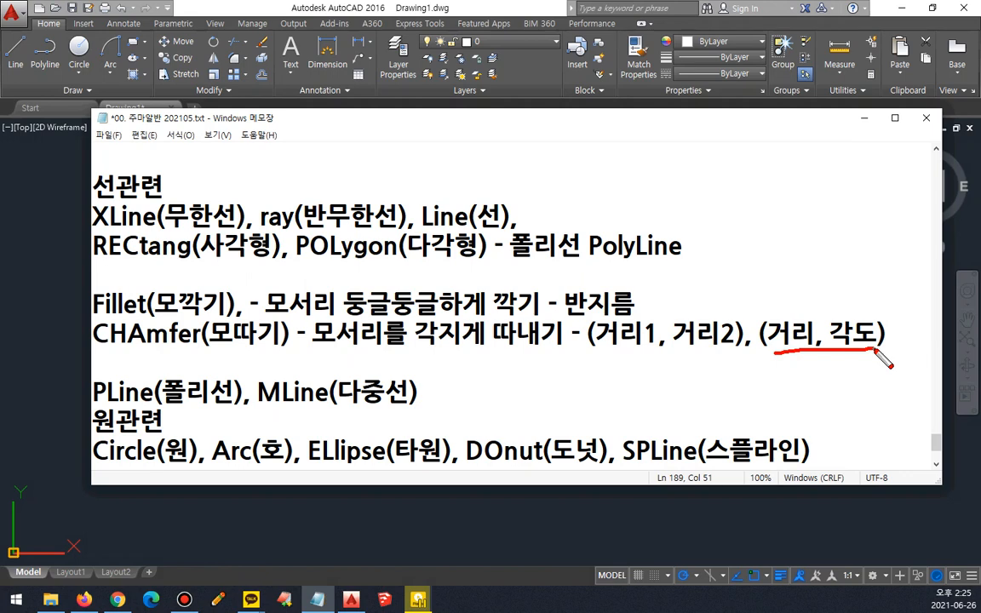
{"action": "key", "text": "Escape"}
{"action": "key", "text": "alt+Tab"}
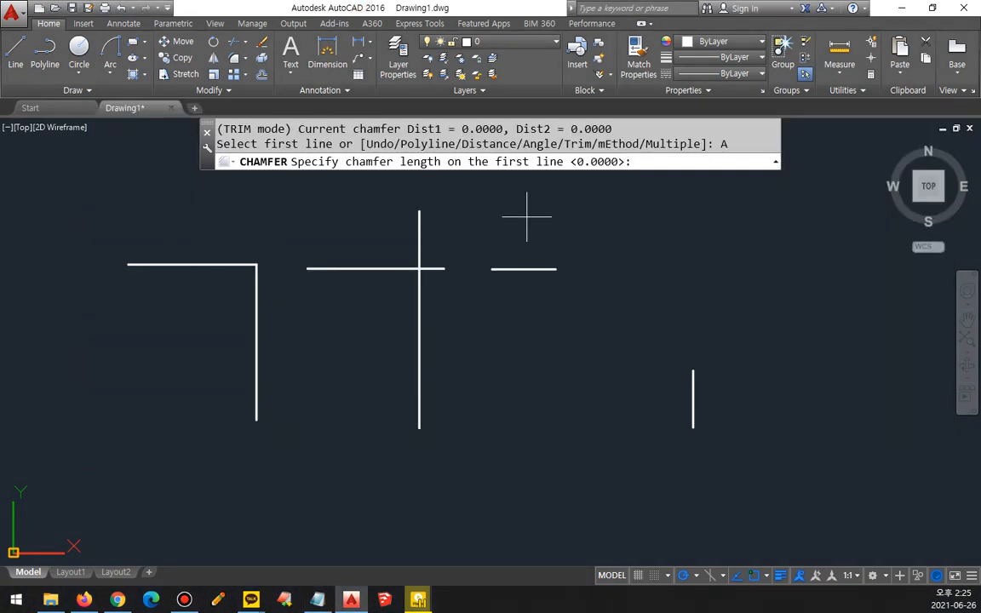
Step: Chamfer the corner of the connected lines with length 20 and angle 45, taking the horizontal line as the first line
{"action": "type", "text": "20"}
{"action": "key", "text": "Return"}
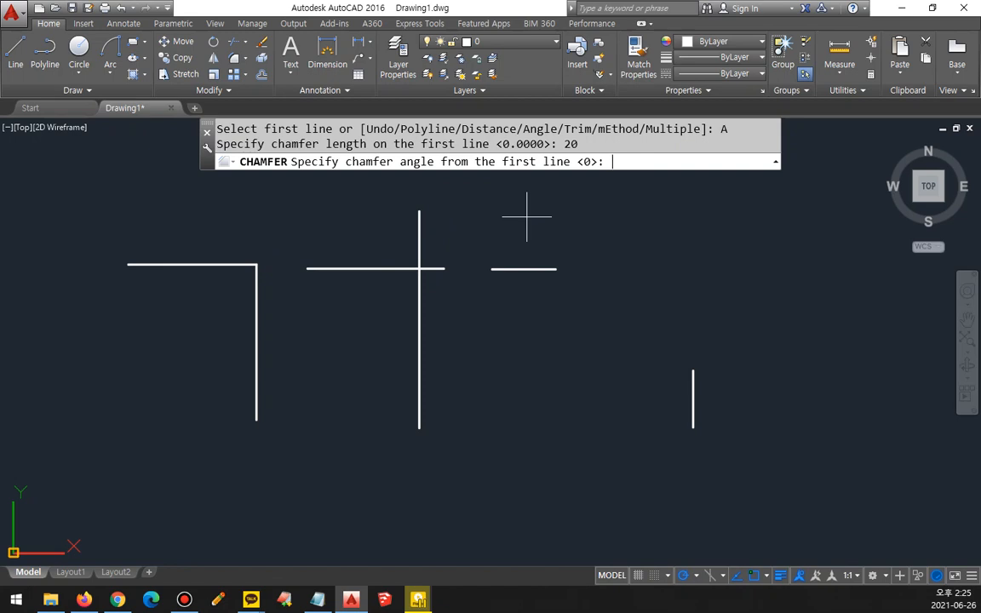
{"action": "key", "text": "Return"}
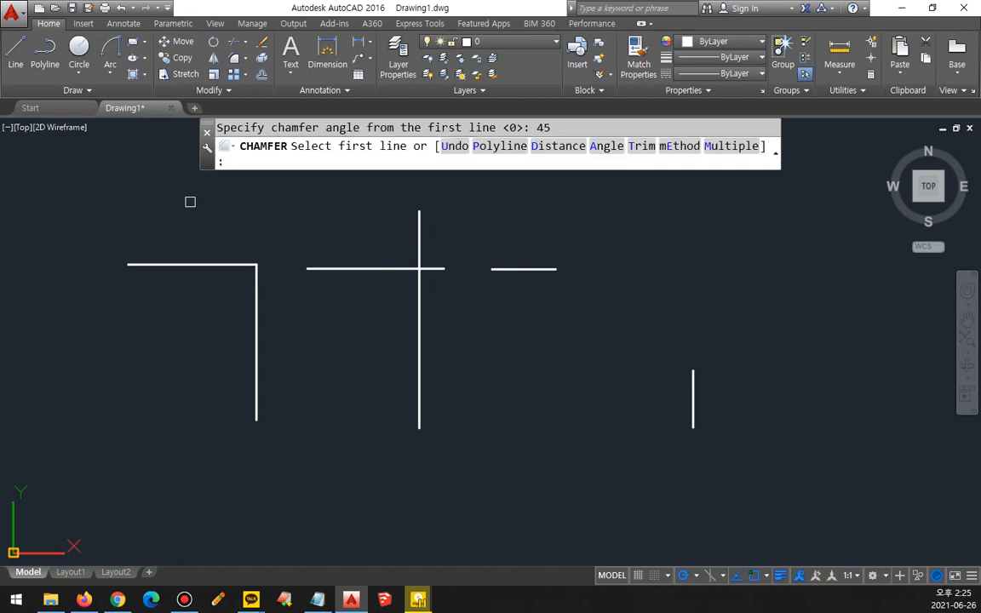
{"action": "scroll", "coordinate": [186, 228], "scroll_direction": "up", "scroll_amount": 2}
{"action": "left_click", "coordinate": [195, 284]}
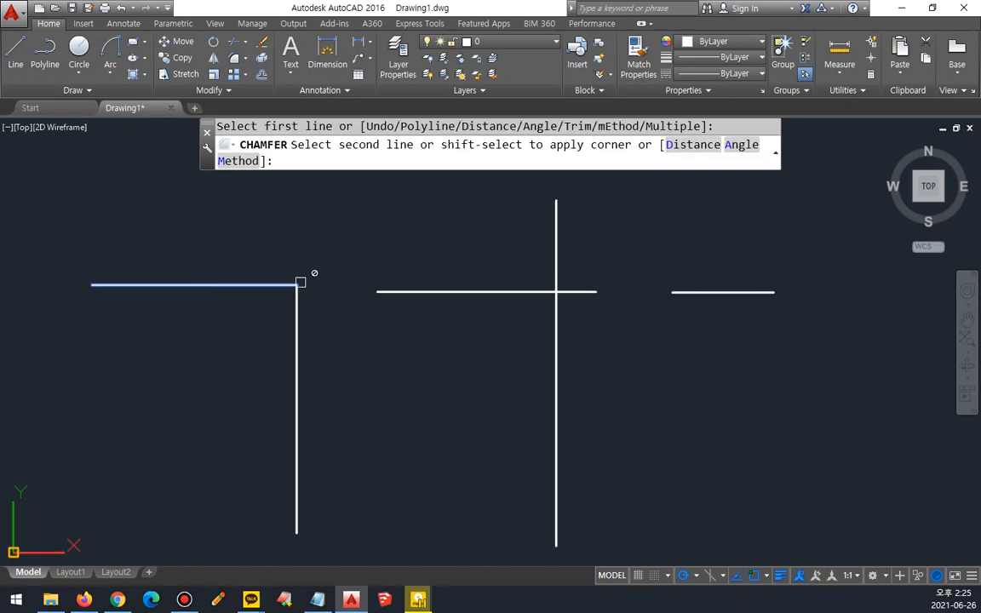
{"action": "mouse_move", "coordinate": [293, 279]}
{"action": "left_mouse_down"}
{"action": "mouse_move", "coordinate": [227, 243]}
{"action": "mouse_move", "coordinate": [161, 282]}
{"action": "mouse_move", "coordinate": [185, 277]}
{"action": "left_mouse_up"}
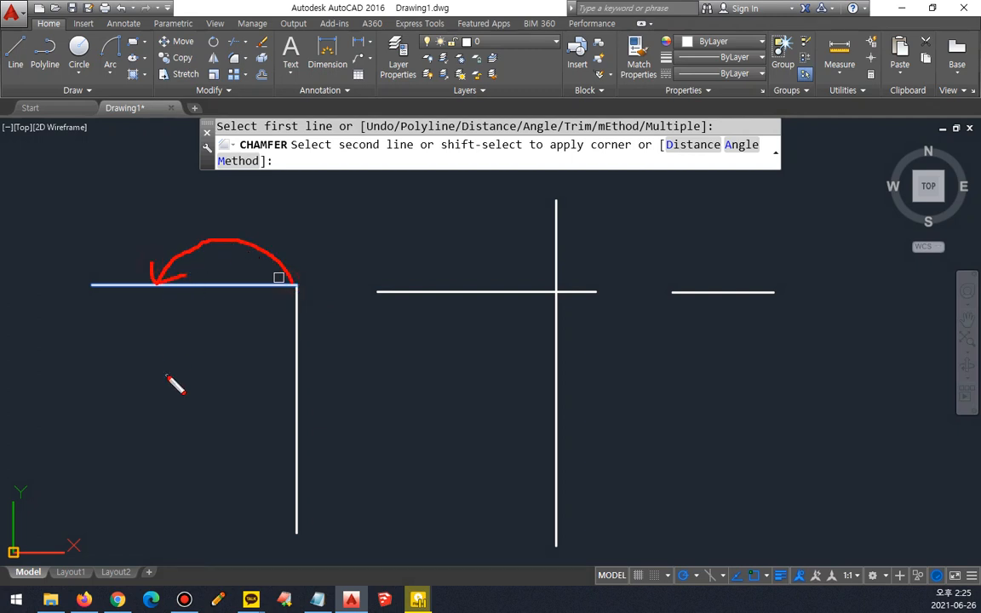
{"action": "left_click_drag", "start_coordinate": [248, 290], "coordinate": [232, 333]}
{"action": "left_click_drag", "start_coordinate": [167, 292], "coordinate": [288, 444]}
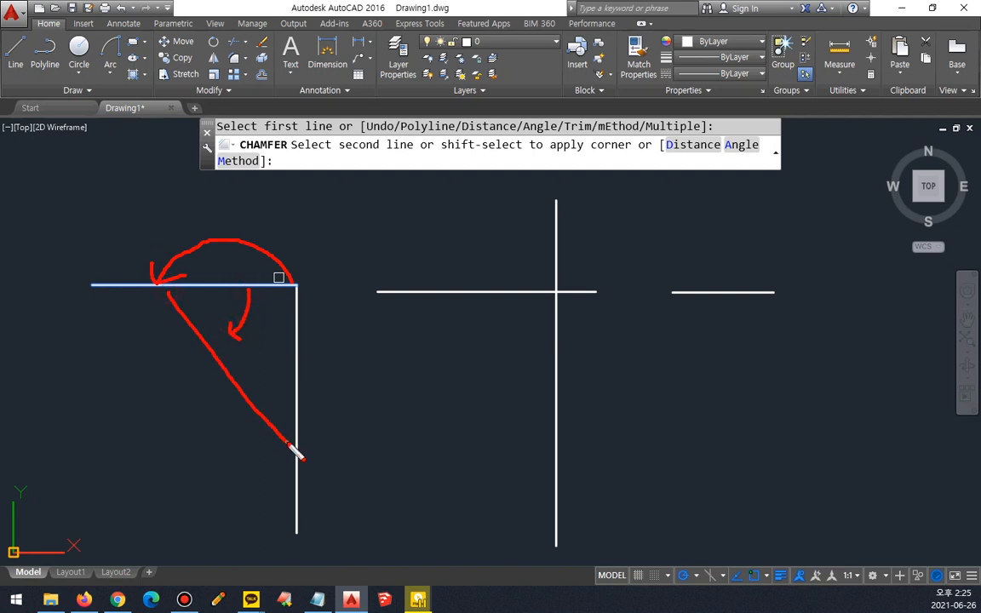
{"action": "key", "text": "Escape"}
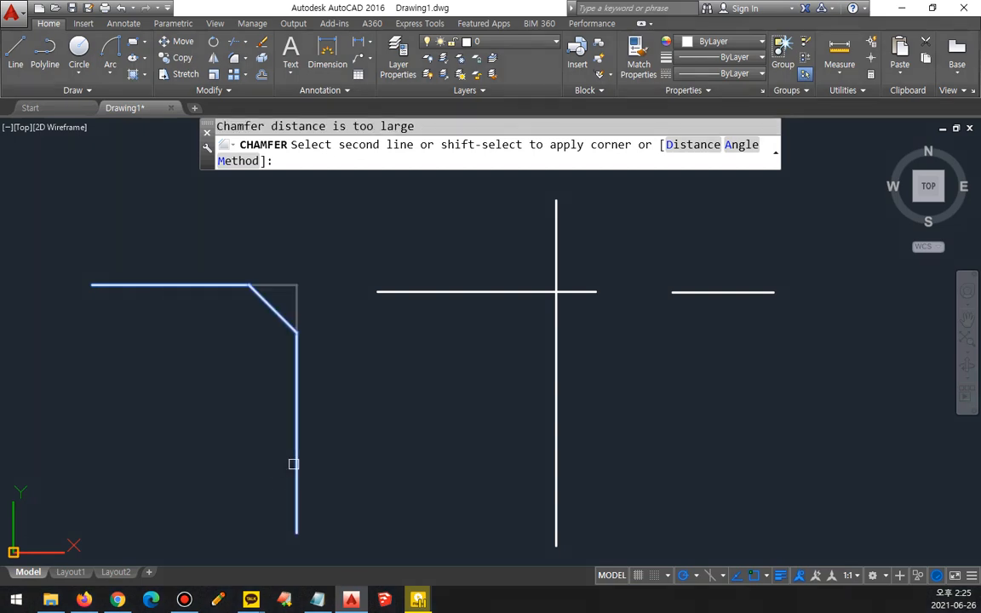
{"action": "left_click", "coordinate": [293, 464]}
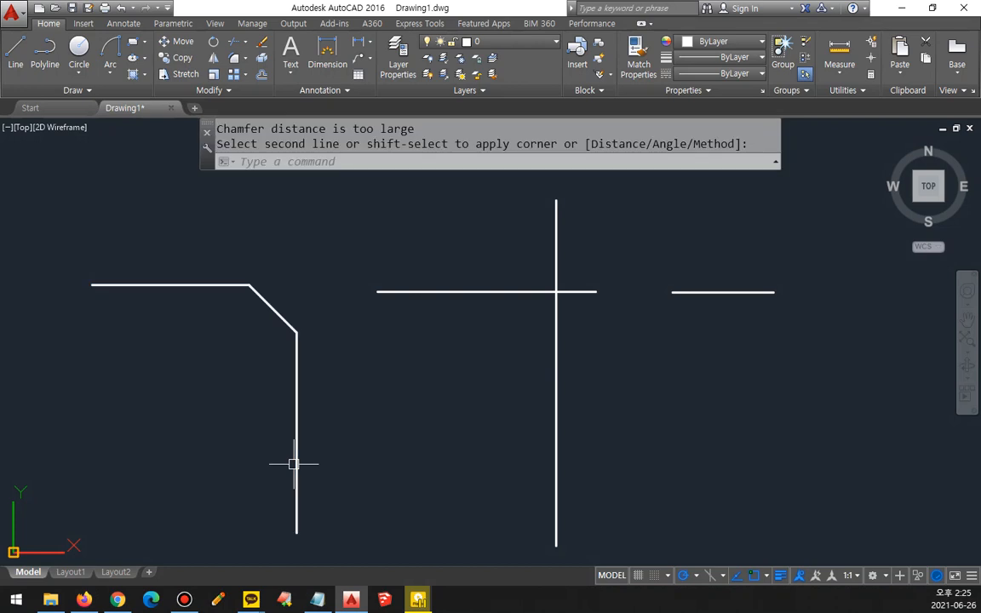
Step: Chamfer the crossing lines with the same length and angle, keeping the horizontal line's left part and the vertical line's upper part
{"action": "middle_click_drag", "start_coordinate": [437, 355], "coordinate": [396, 416]}
{"action": "key", "text": "Return"}
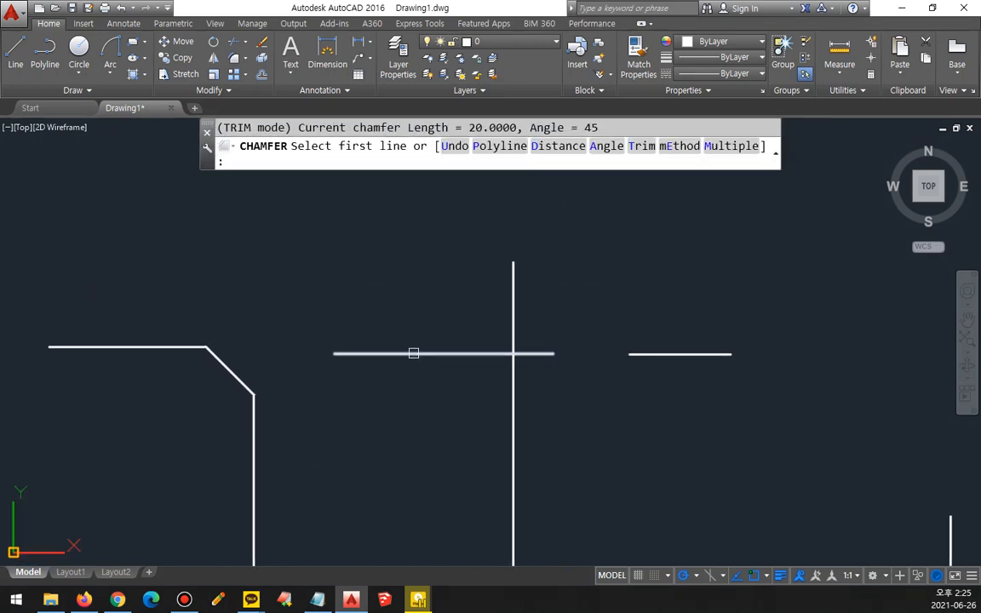
{"action": "left_click", "coordinate": [413, 352]}
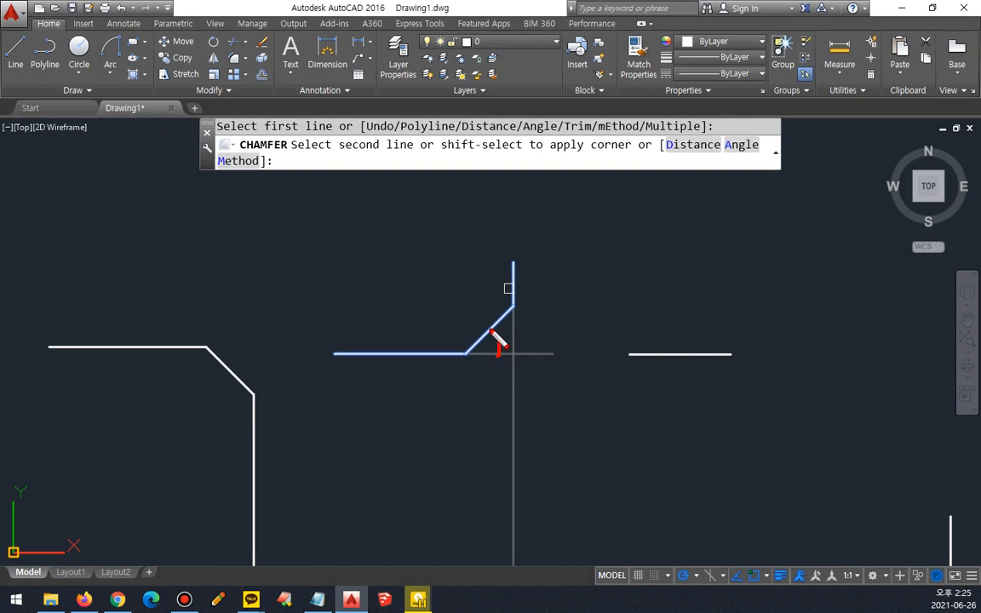
{"action": "left_click", "coordinate": [510, 287]}
Step: Chamfer the separate horizontal and vertical lines with the same length and angle so they join in a bevelled corner
{"action": "middle_click_drag", "start_coordinate": [499, 333], "coordinate": [198, 331]}
{"action": "key", "text": "Return"}
{"action": "left_click", "coordinate": [388, 311]}
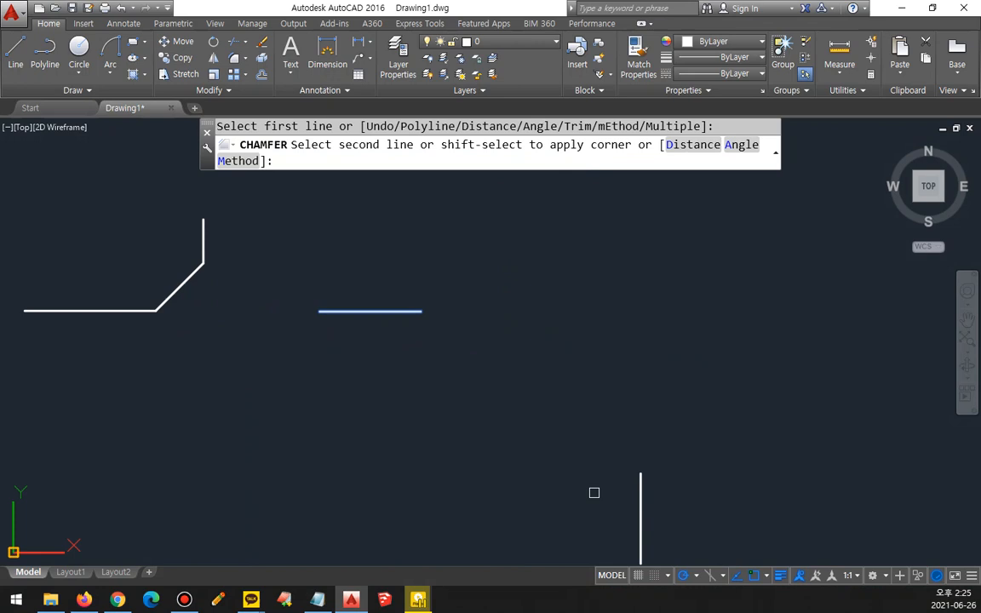
{"action": "left_click", "coordinate": [642, 513]}
{"action": "scroll", "coordinate": [376, 377], "scroll_direction": "down", "scroll_amount": 2}
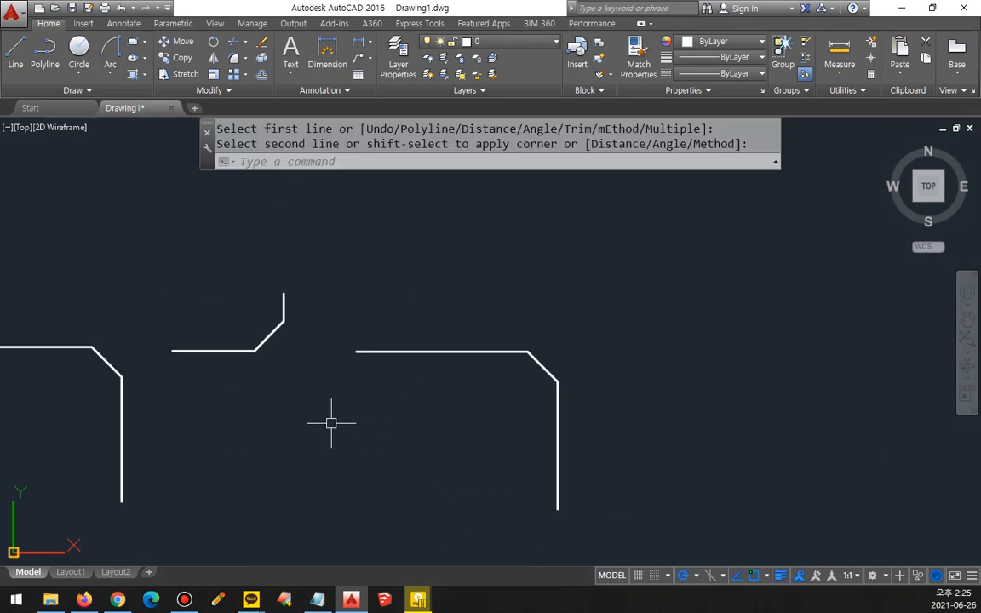
{"action": "mouse_move", "coordinate": [333, 421]}
{"action": "middle_mouse_down"}
{"action": "mouse_move", "coordinate": [508, 378]}
{"action": "mouse_move", "coordinate": [482, 387]}
{"action": "middle_mouse_up"}
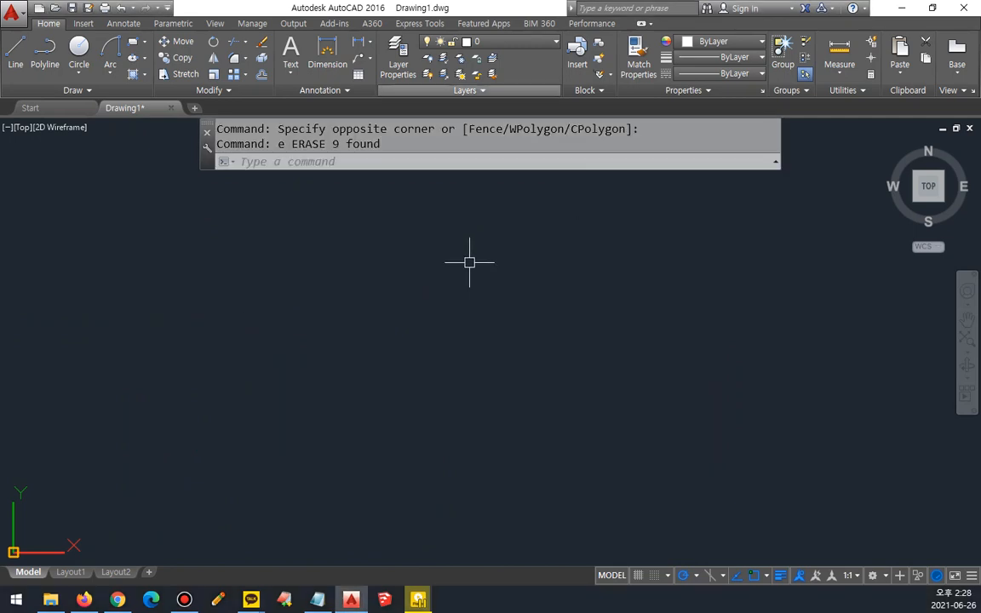
{"action": "type", "text": "rec"}
{"action": "key", "text": "Return"}
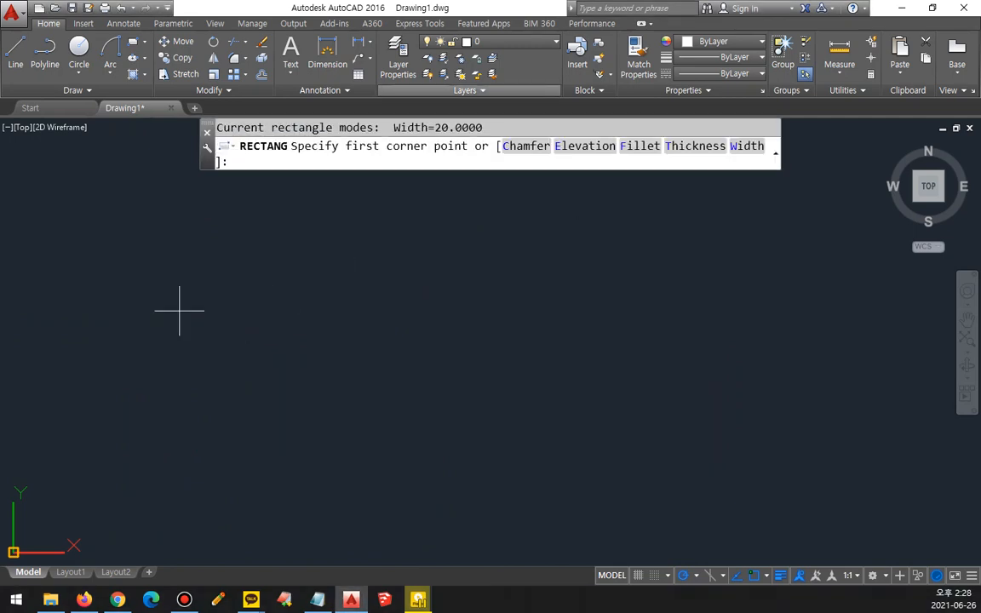
{"action": "left_click", "coordinate": [75, 228]}
{"action": "key", "text": "Escape"}
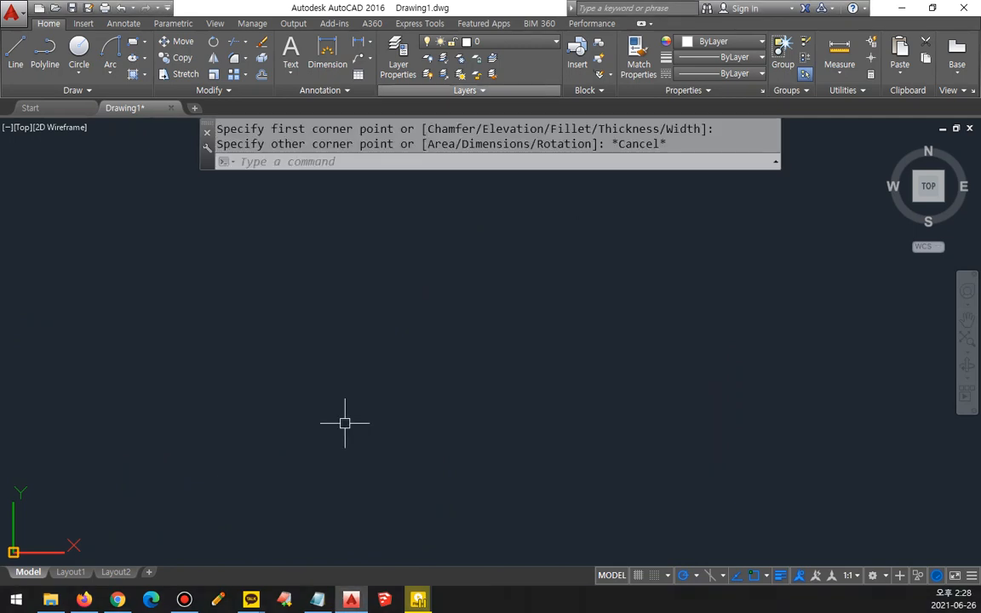
Step: Set the rectangle line width to 0 and draw a wide rectangle in the empty drawing area
{"action": "key", "text": "Return"}
{"action": "type", "text": "w"}
{"action": "key", "text": "Return"}
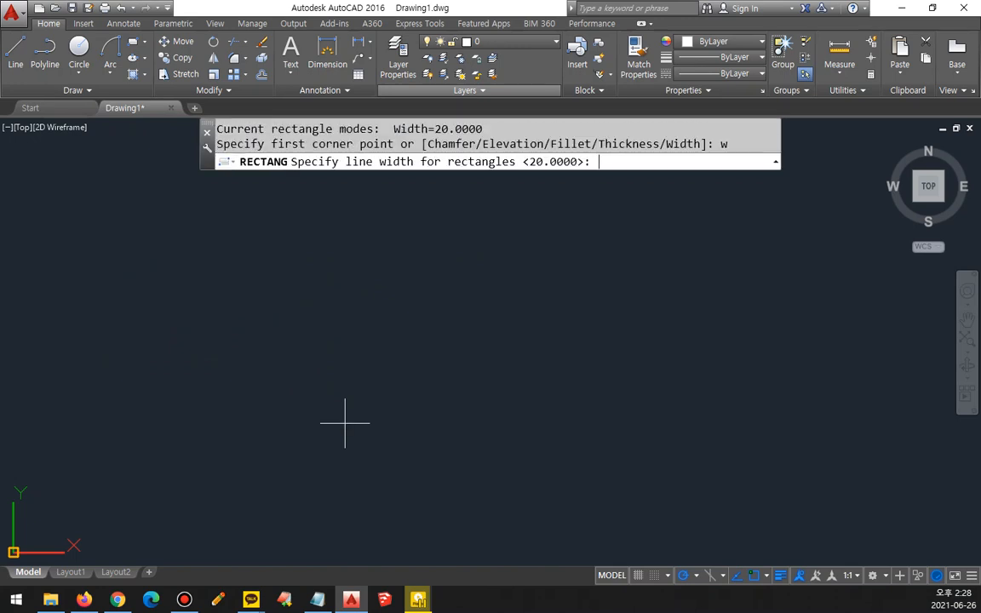
{"action": "type", "text": "0"}
{"action": "key", "text": "Return"}
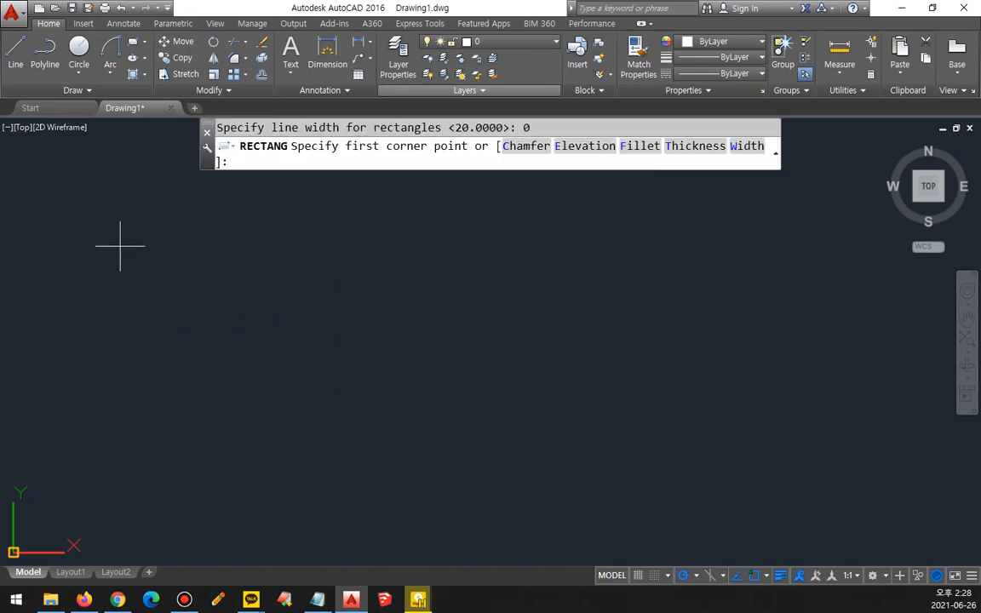
{"action": "left_click", "coordinate": [102, 223]}
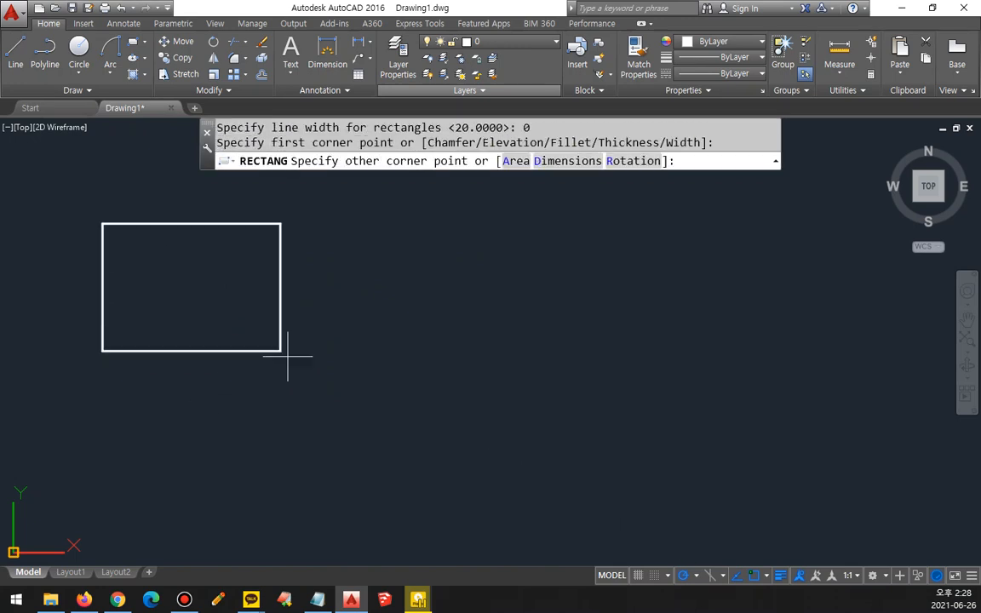
{"action": "left_click", "coordinate": [512, 491]}
Step: Fillet all corners of the rectangle at once with radius 20, using the Fillet command's Polyline option
{"action": "type", "text": "f"}
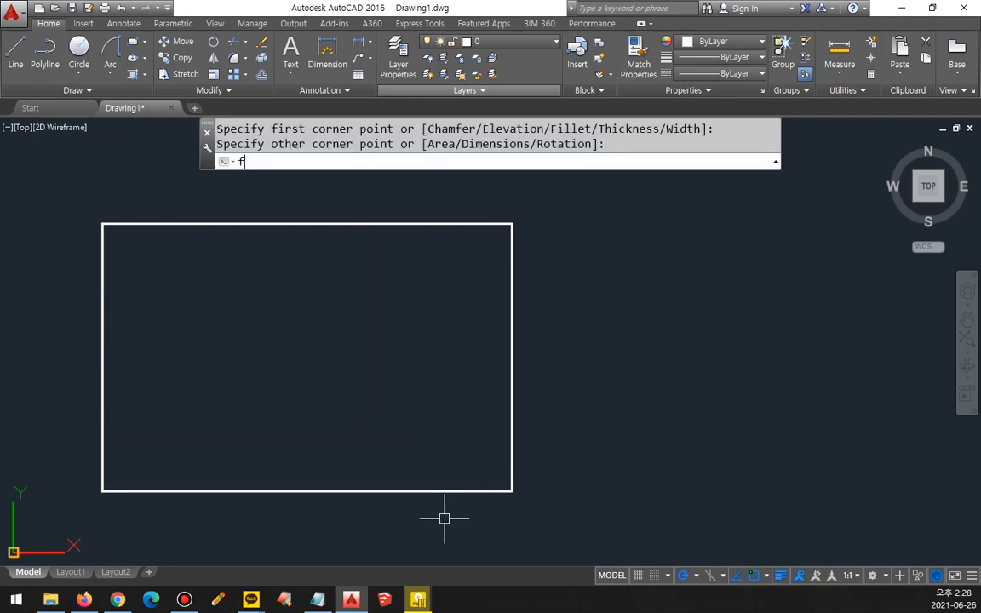
{"action": "key", "text": "Return"}
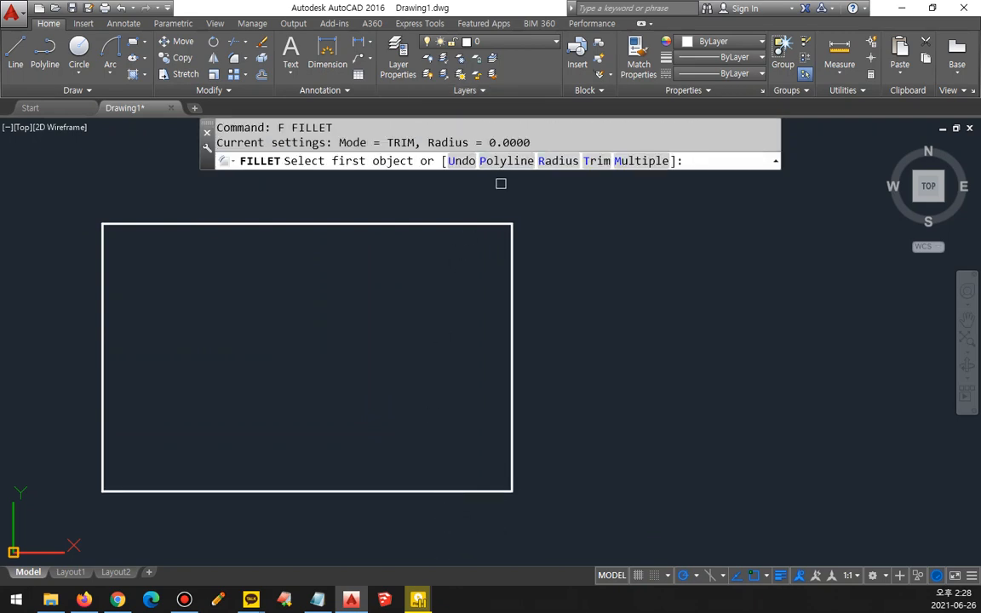
{"action": "type", "text": "r"}
{"action": "key", "text": "Return"}
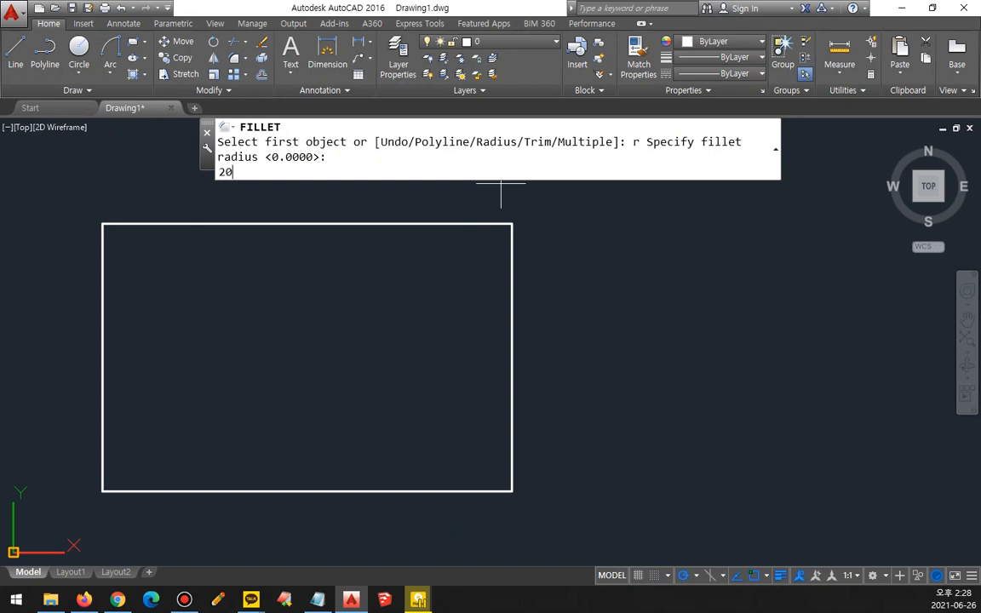
{"action": "type", "text": "20"}
{"action": "key", "text": "Return"}
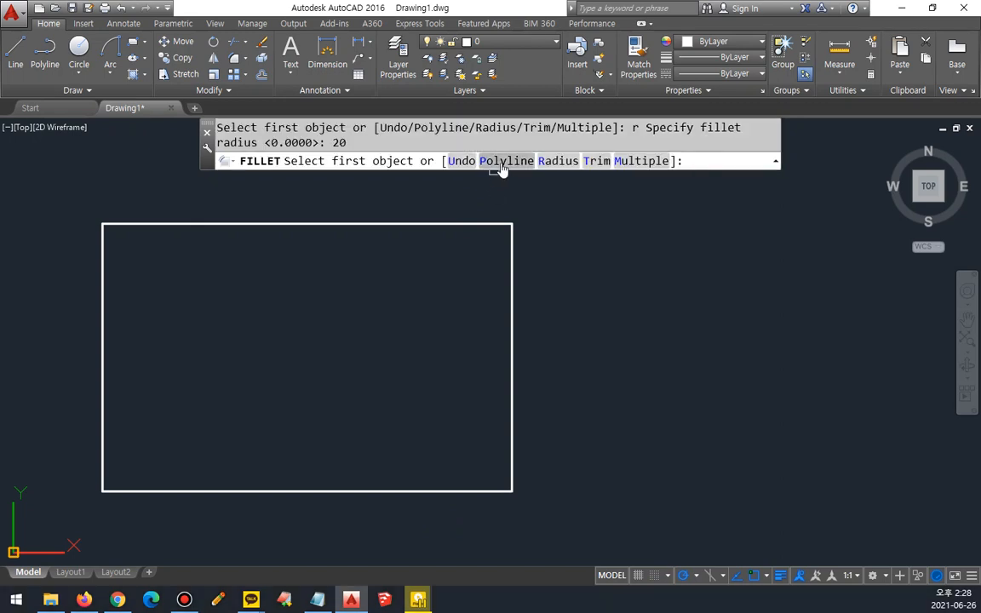
{"action": "left_click_drag", "start_coordinate": [534, 149], "coordinate": [545, 167]}
{"action": "key", "text": "Escape"}
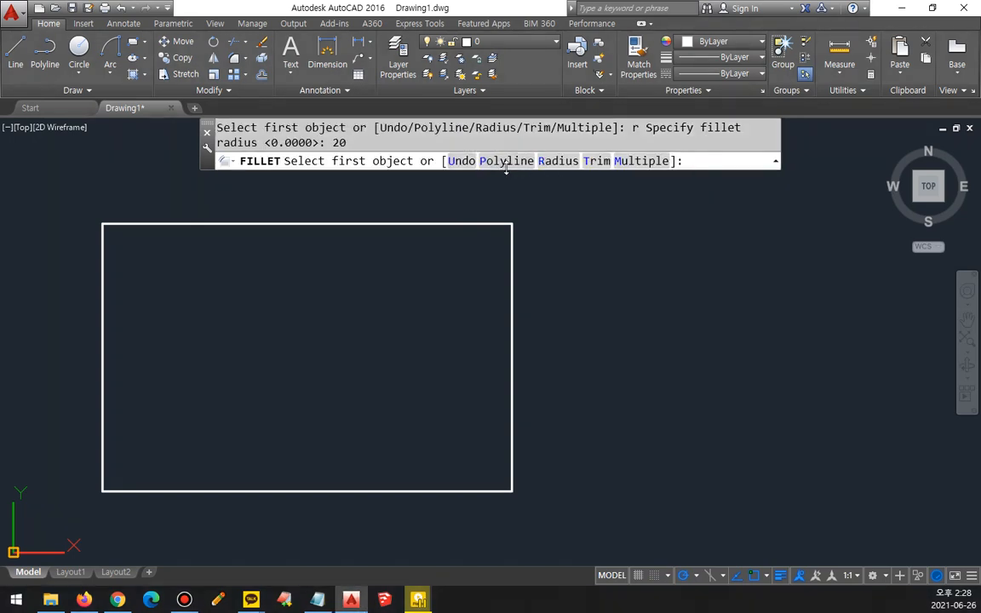
{"action": "left_click", "coordinate": [508, 163]}
{"action": "left_click", "coordinate": [383, 224]}
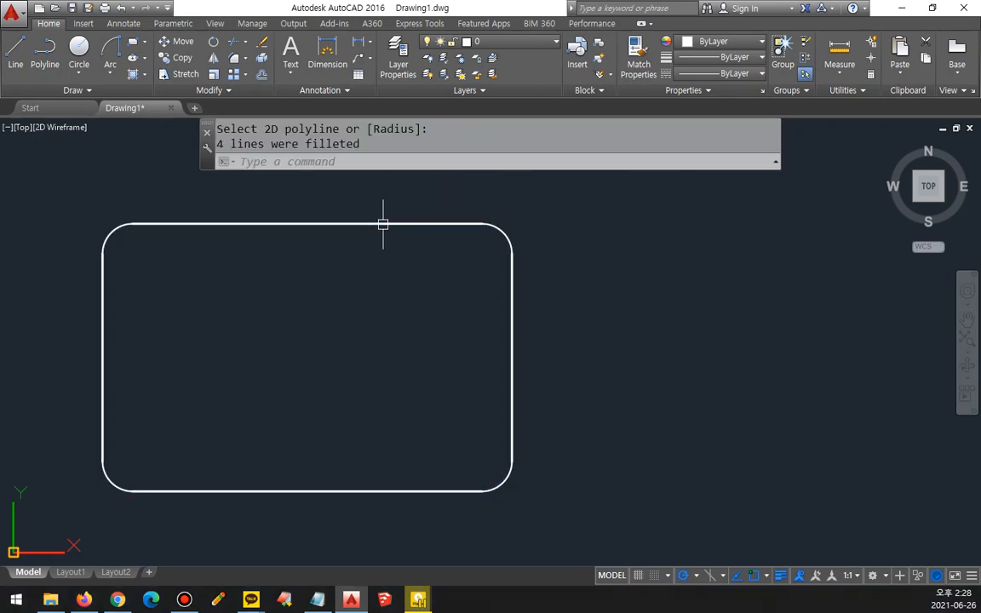
Step: Examine the four rounded corners of the rectangle and undo the polyline fillet
{"action": "left_click_drag", "start_coordinate": [104, 285], "coordinate": [129, 293]}
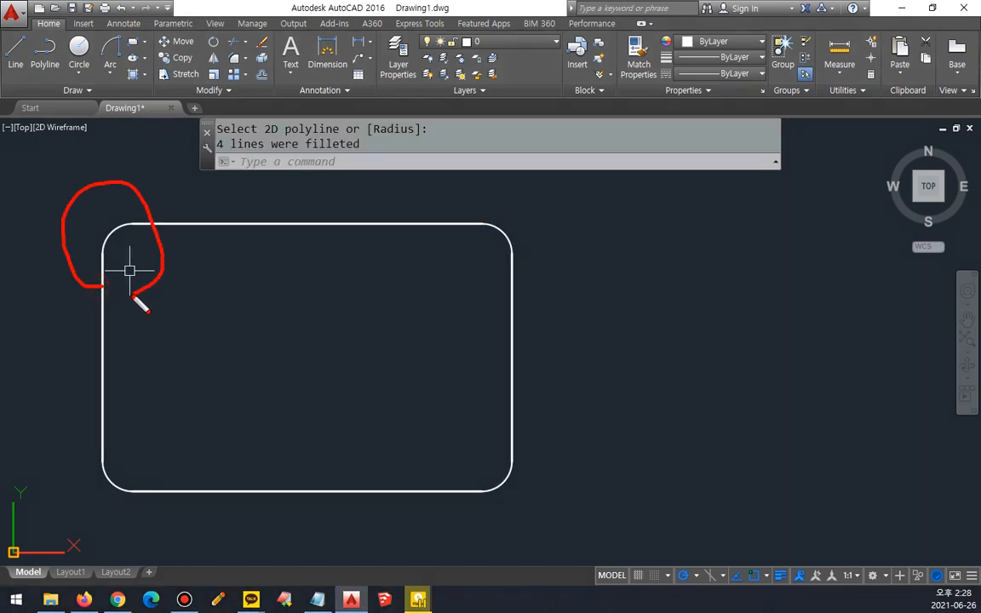
{"action": "mouse_move", "coordinate": [540, 287]}
{"action": "left_mouse_down"}
{"action": "mouse_move", "coordinate": [456, 277]}
{"action": "mouse_move", "coordinate": [547, 341]}
{"action": "left_mouse_up"}
{"action": "mouse_move", "coordinate": [496, 412]}
{"action": "left_mouse_down"}
{"action": "mouse_move", "coordinate": [560, 451]}
{"action": "mouse_move", "coordinate": [481, 414]}
{"action": "left_mouse_up"}
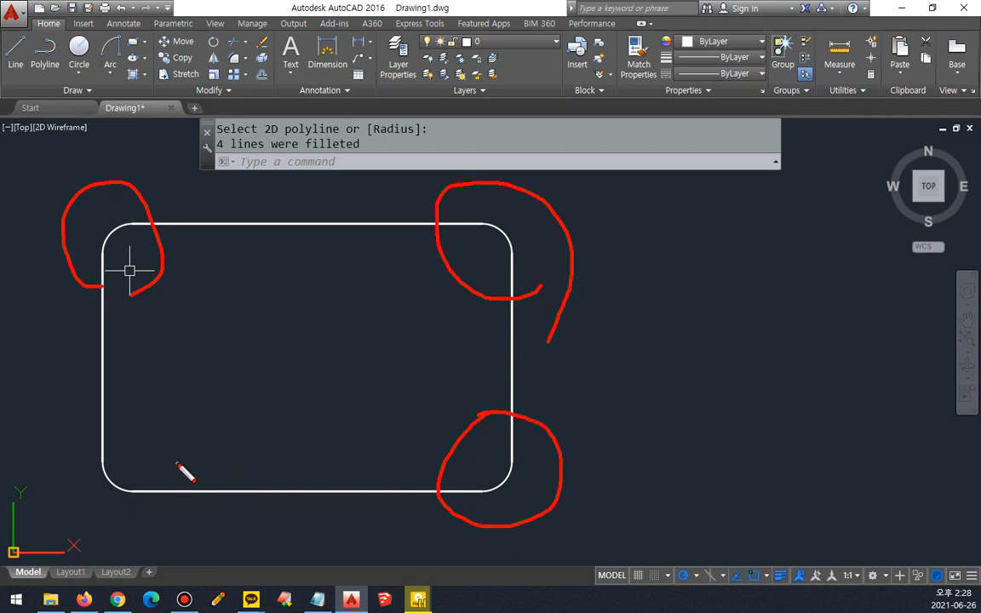
{"action": "mouse_move", "coordinate": [177, 464]}
{"action": "left_mouse_down"}
{"action": "mouse_move", "coordinate": [109, 429]}
{"action": "mouse_move", "coordinate": [136, 511]}
{"action": "left_mouse_up"}
{"action": "key", "text": "Escape"}
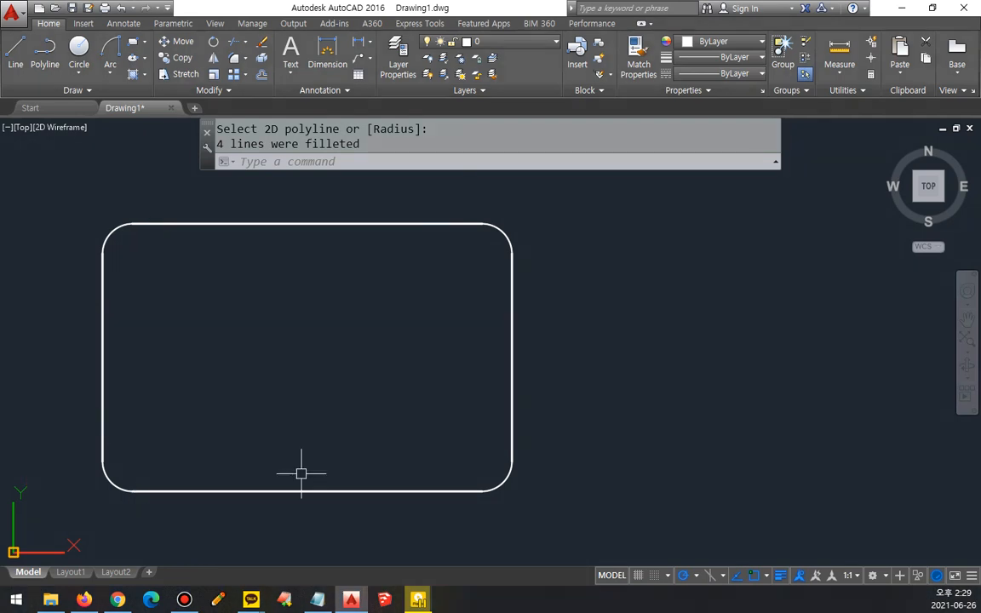
{"action": "key", "text": "ctrl+z"}
Step: Fillet the rectangle's upper-right and lower-left corners individually with a radius of 20
{"action": "type", "text": "f"}
{"action": "key", "text": "Return"}
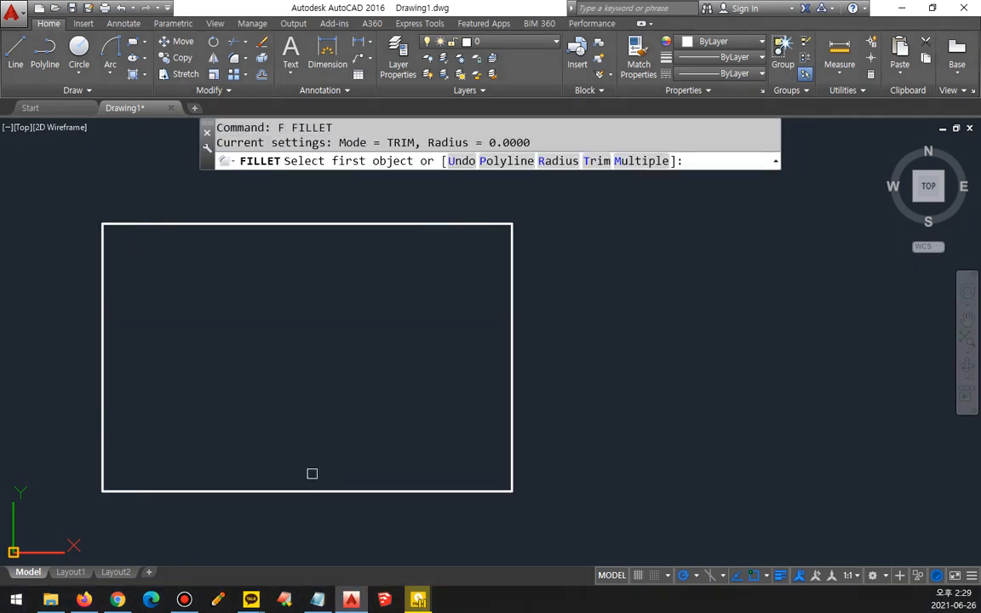
{"action": "type", "text": "r"}
{"action": "key", "text": "Return"}
{"action": "type", "text": "20"}
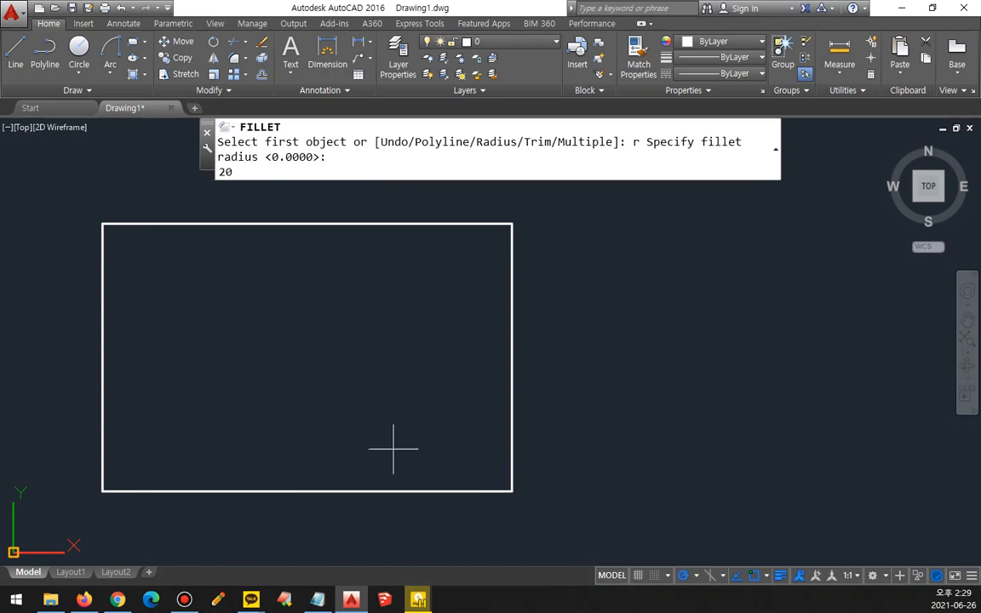
{"action": "key", "text": "Return"}
{"action": "left_click", "coordinate": [443, 218]}
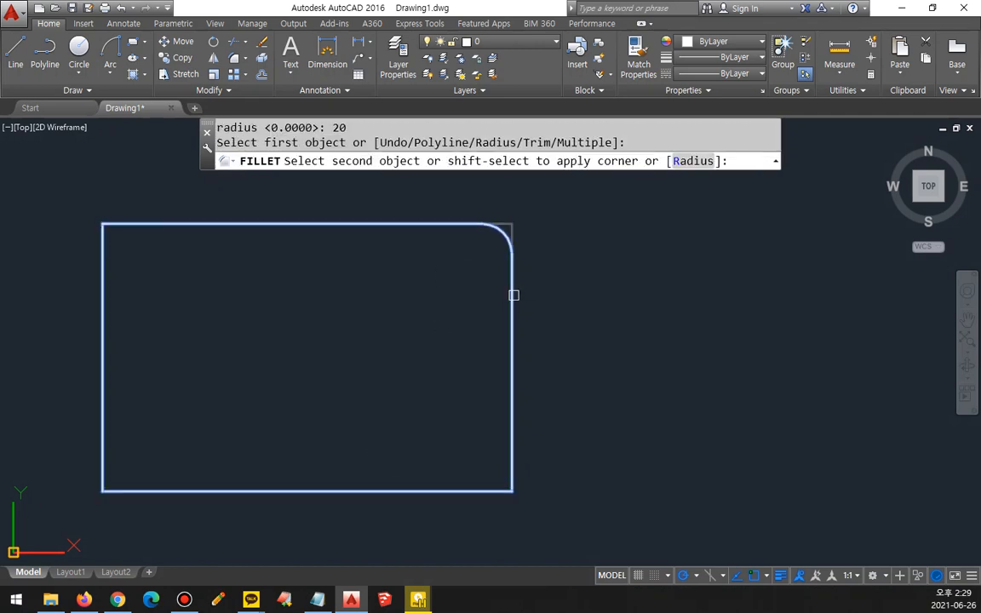
{"action": "left_click", "coordinate": [511, 293]}
{"action": "key", "text": "Return"}
{"action": "left_click", "coordinate": [102, 443]}
{"action": "left_click", "coordinate": [161, 491]}
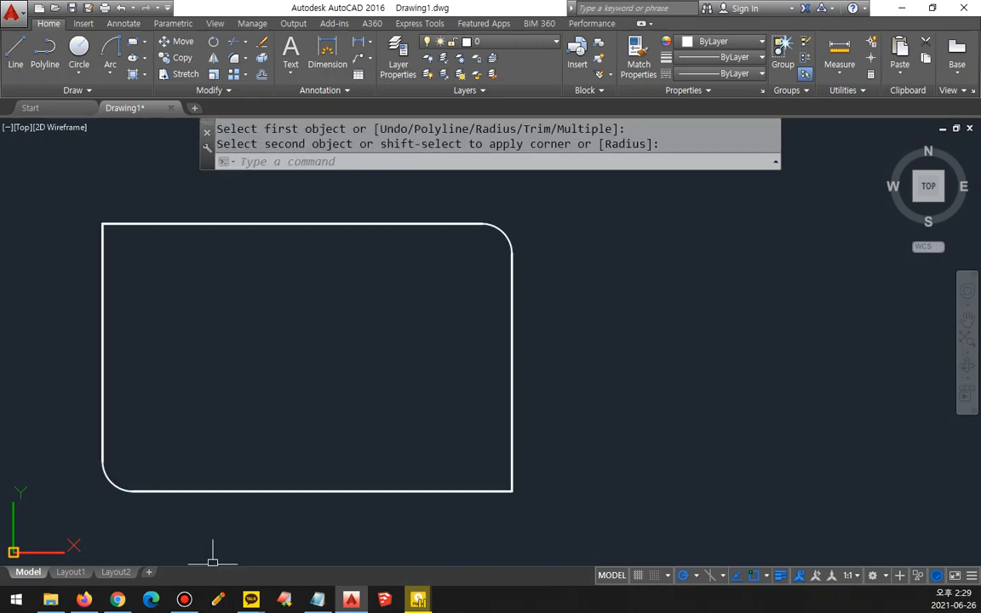
Step: Fillet the whole rectangle at once with the Fillet command's Polyline option, and undo all of its fillets
{"action": "key", "text": "Return"}
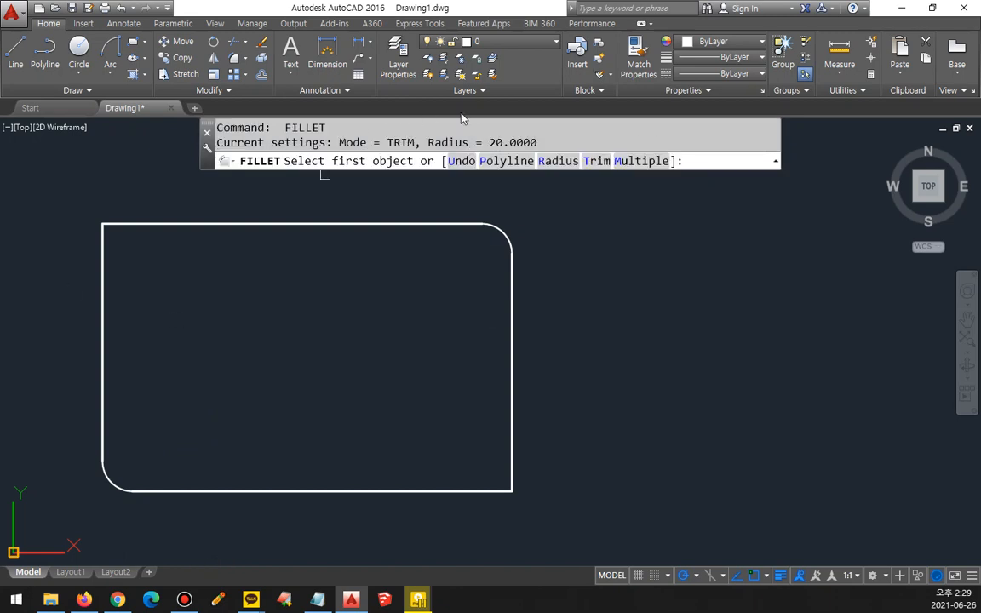
{"action": "left_click", "coordinate": [506, 161]}
{"action": "left_click", "coordinate": [511, 274]}
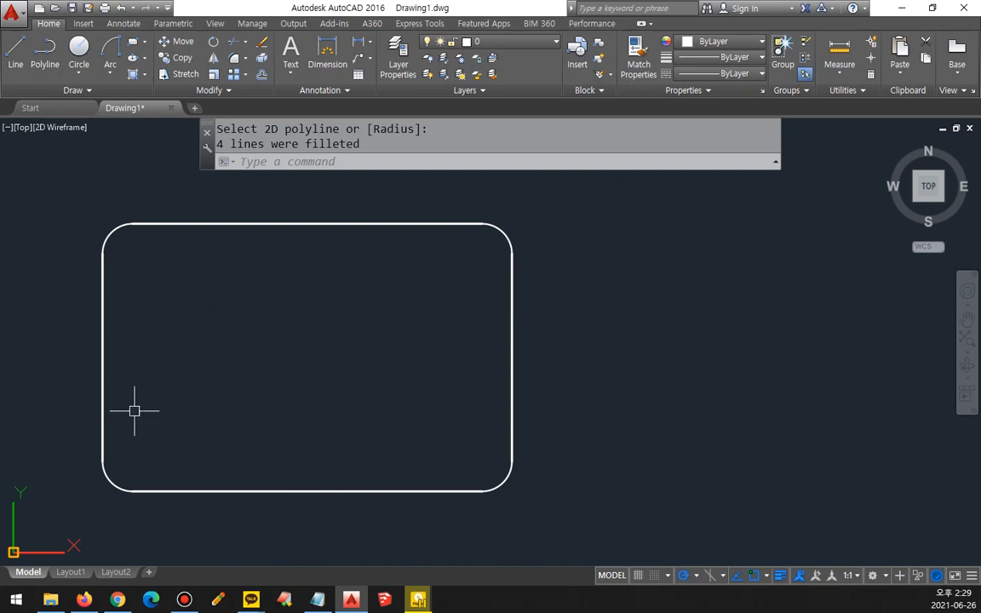
{"action": "key", "text": "ctrl+z"}
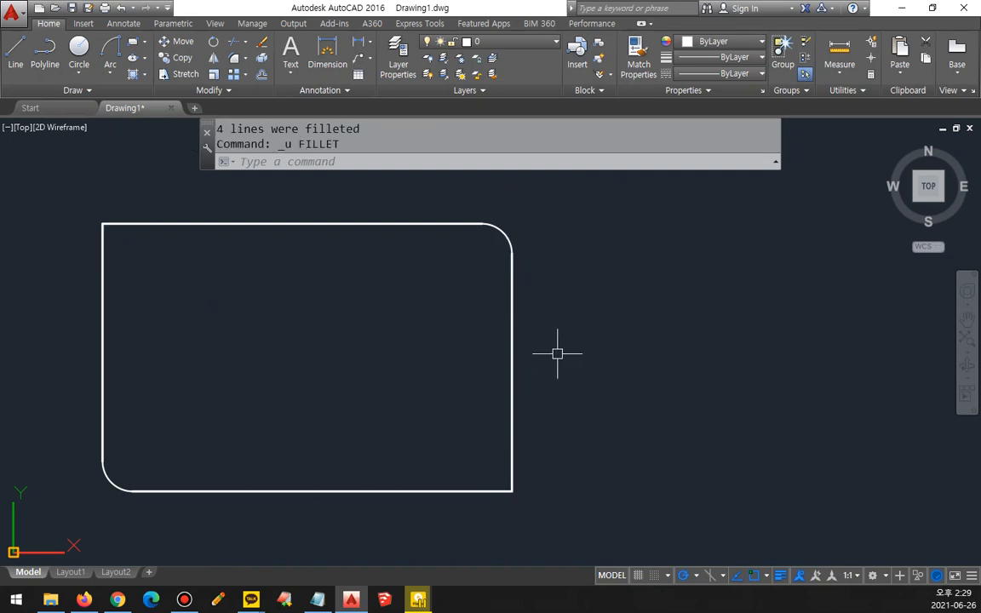
{"action": "key", "text": "ctrl+z"}
Step: Chamfer all corners of the rectangle at once with the Chamfer command's Polyline option, using length 20 and angle 45
{"action": "type", "text": "cha"}
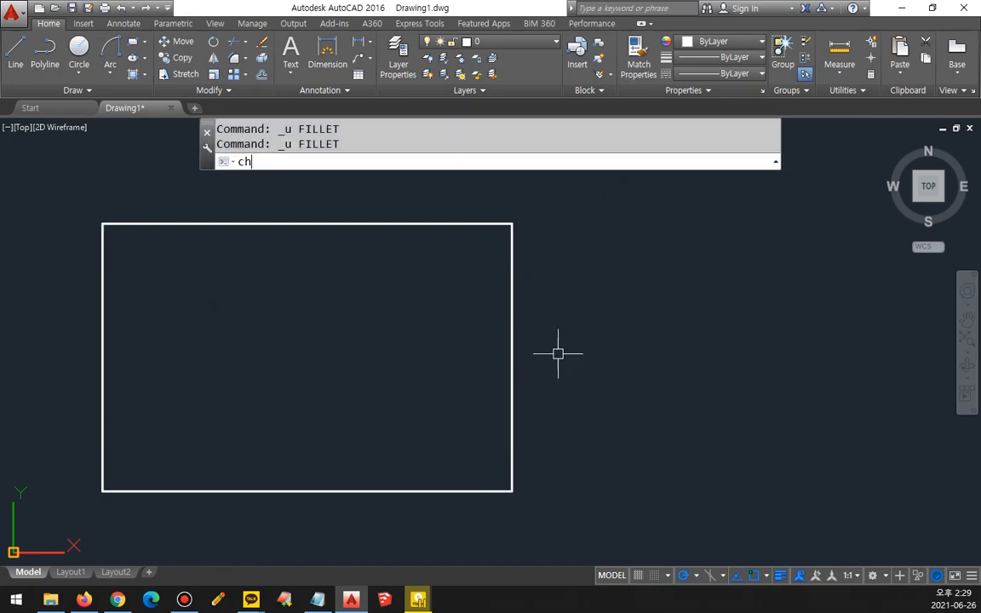
{"action": "key", "text": "Return"}
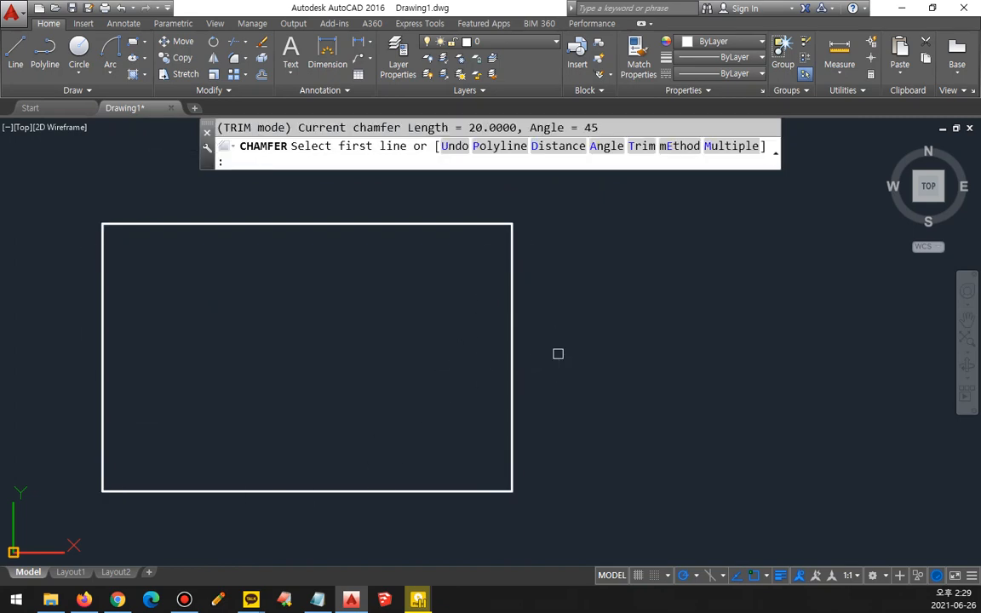
{"action": "left_click", "coordinate": [503, 150]}
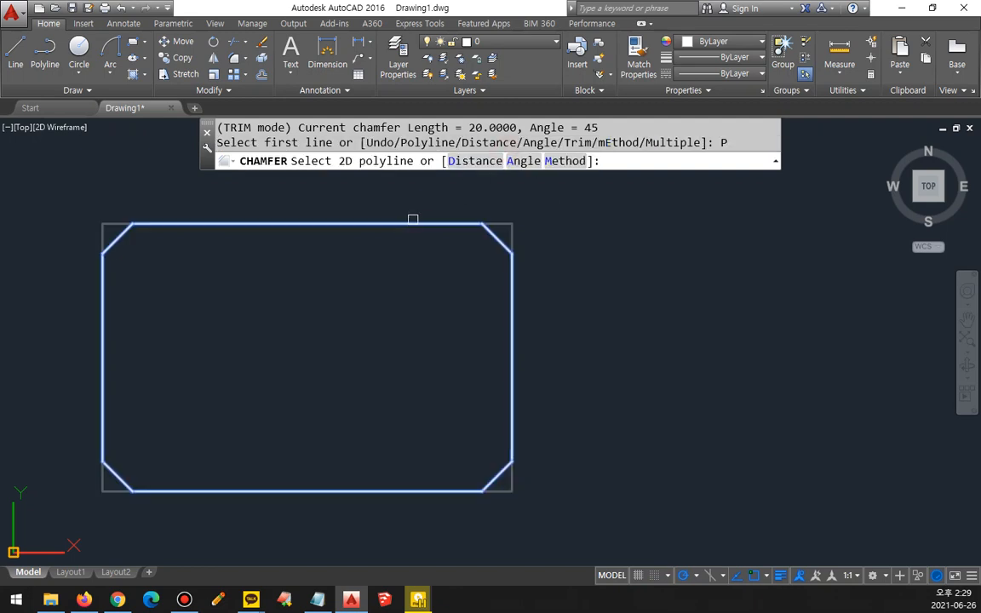
{"action": "left_click", "coordinate": [354, 224]}
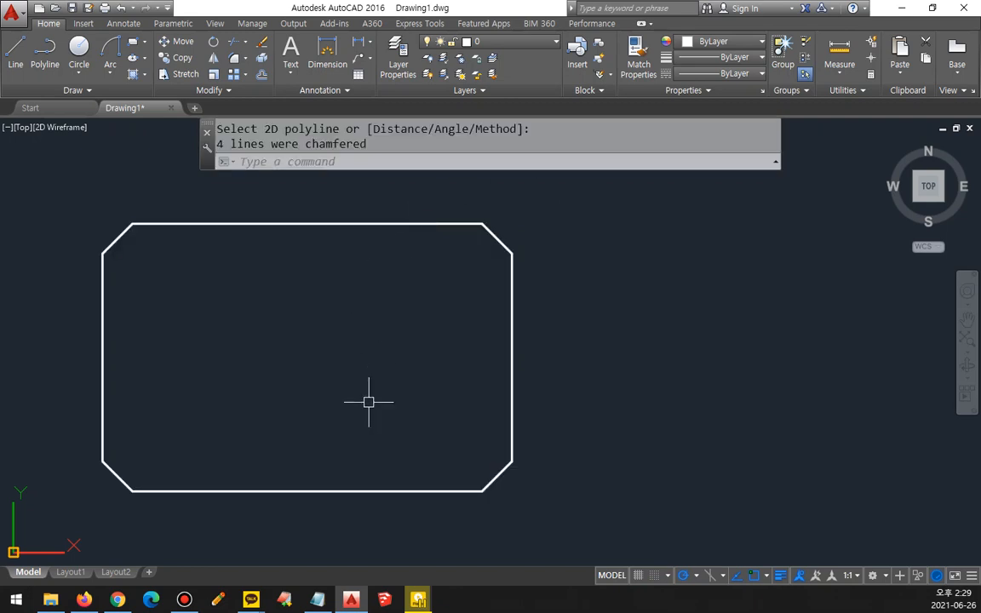
Step: Erase the chamfered rectangle from the drawing
{"action": "left_click", "coordinate": [510, 367]}
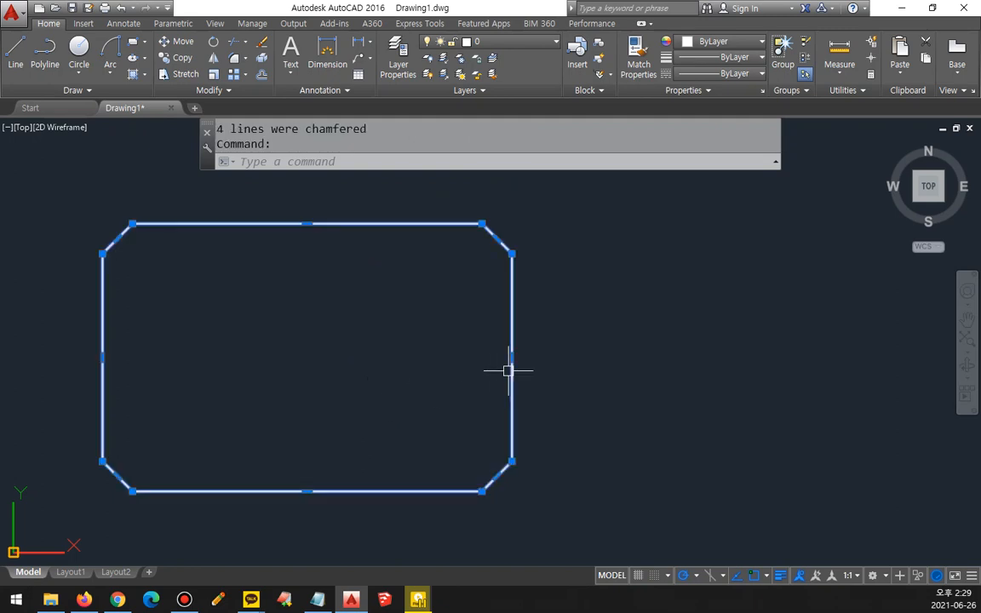
{"action": "type", "text": "e"}
{"action": "key", "text": "Return"}
Step: Draw a rectangle with rounded corners, using the Rectangle command's Fillet option with radius 20
{"action": "type", "text": "rec"}
{"action": "key", "text": "Return"}
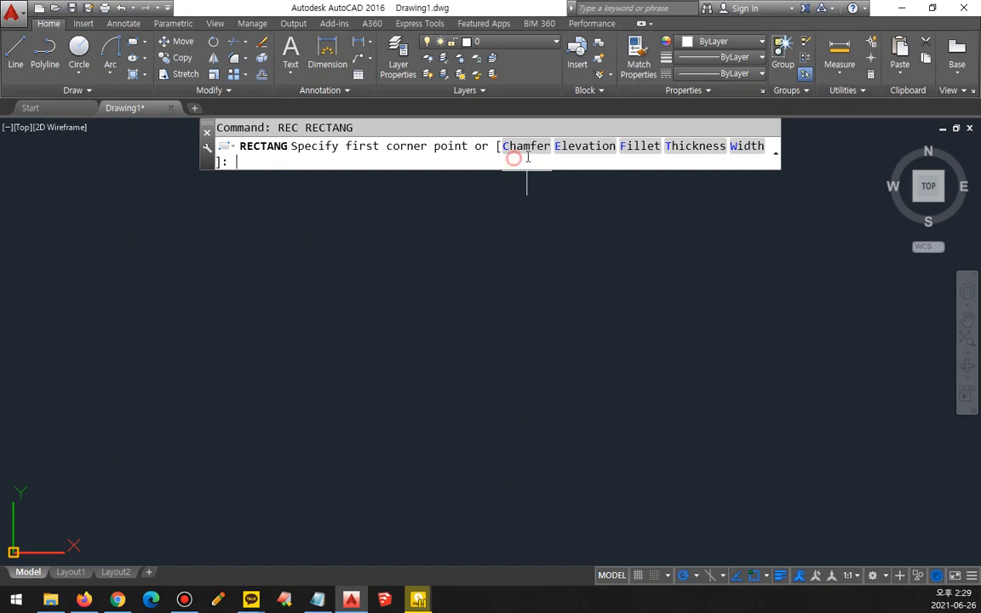
{"action": "left_click", "coordinate": [639, 146]}
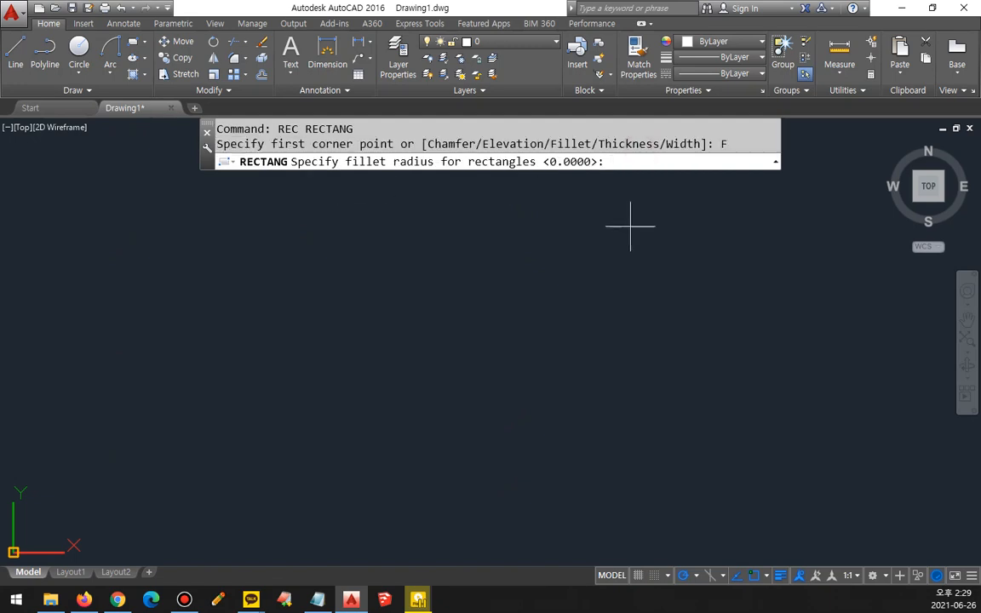
{"action": "type", "text": "20"}
{"action": "key", "text": "Return"}
{"action": "left_click", "coordinate": [189, 228]}
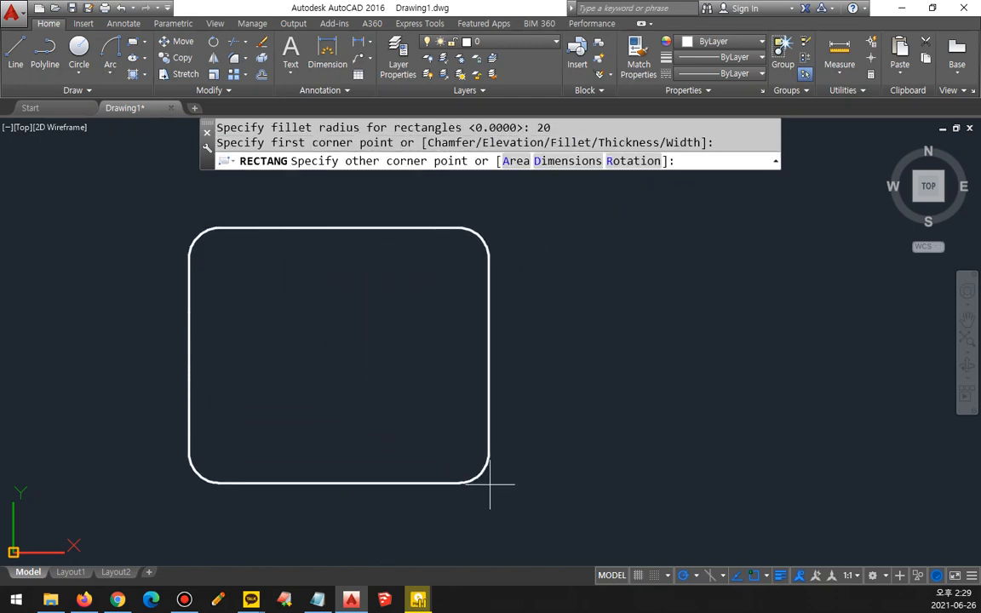
{"action": "left_click", "coordinate": [491, 484]}
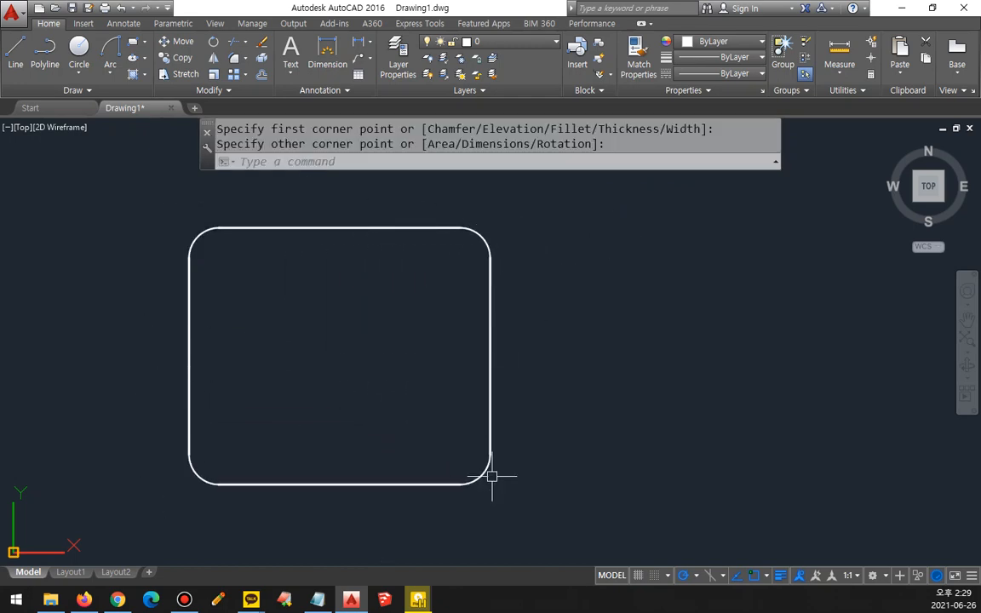
Step: Draw a second rectangle beside the rounded one with bevelled corners, using the Rectangle command's Chamfer option with both distances at 20
{"action": "key", "text": "space"}
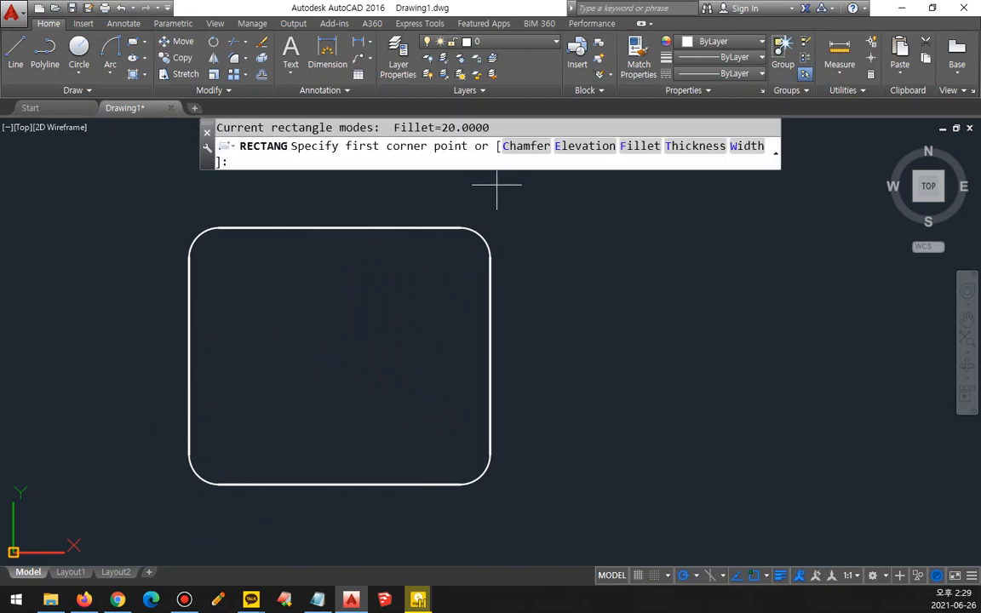
{"action": "left_click", "coordinate": [518, 161]}
{"action": "key", "text": "space"}
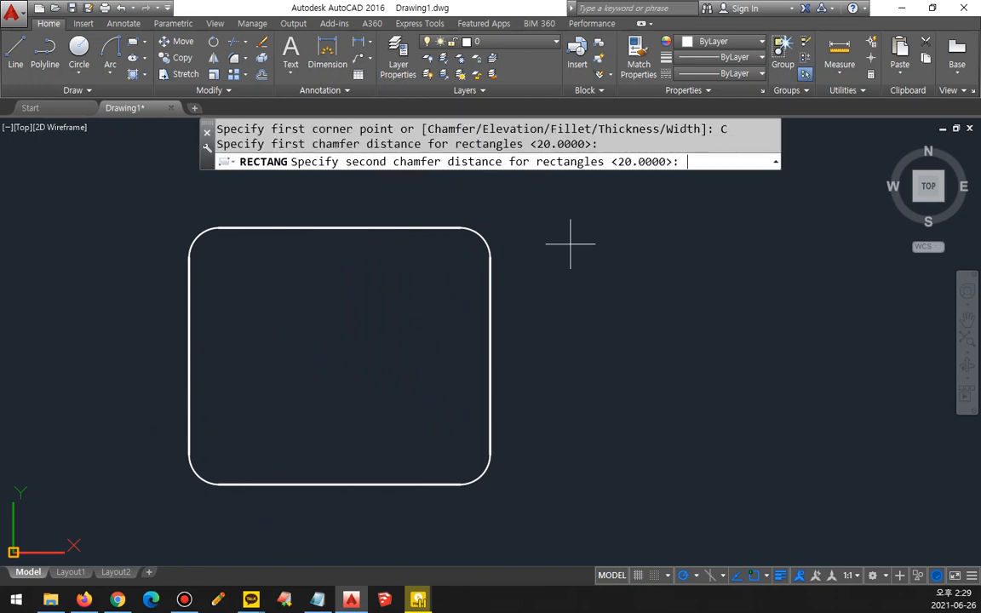
{"action": "key", "text": "space"}
{"action": "left_click", "coordinate": [545, 218]}
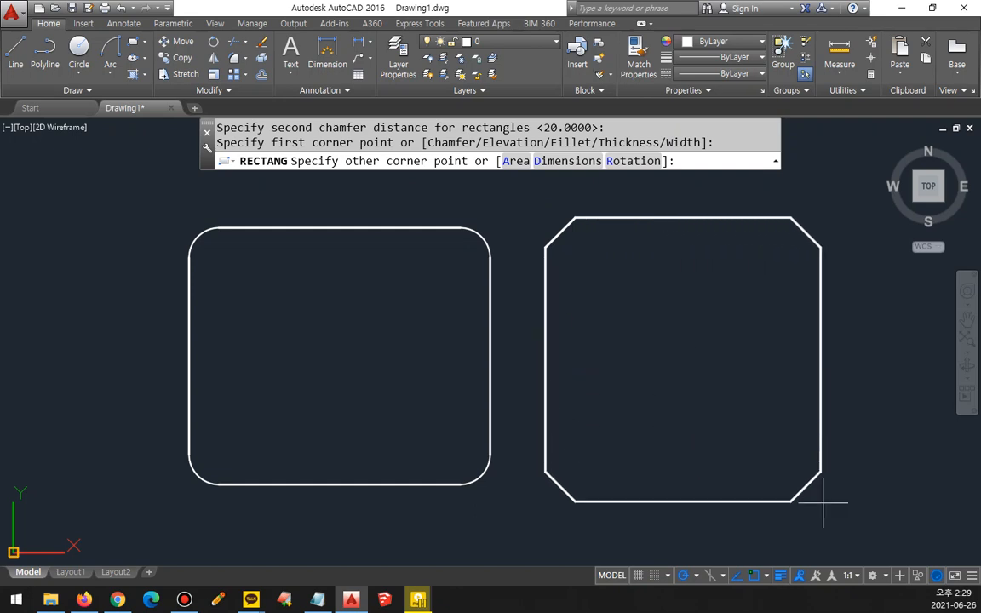
{"action": "left_click", "coordinate": [878, 486]}
{"action": "middle_click_drag", "start_coordinate": [621, 368], "coordinate": [546, 360]}
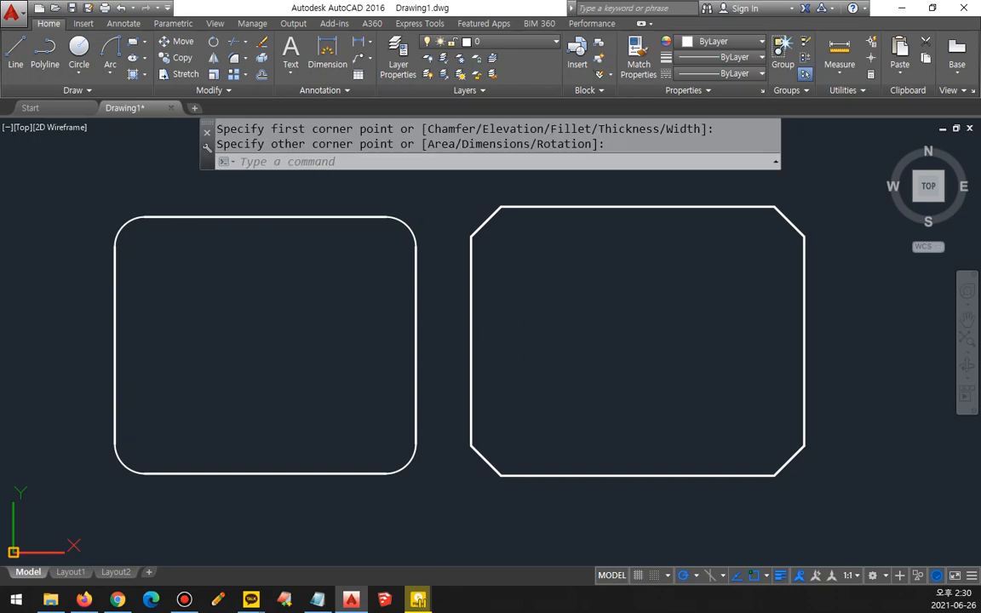
{"action": "key", "text": "Escape"}
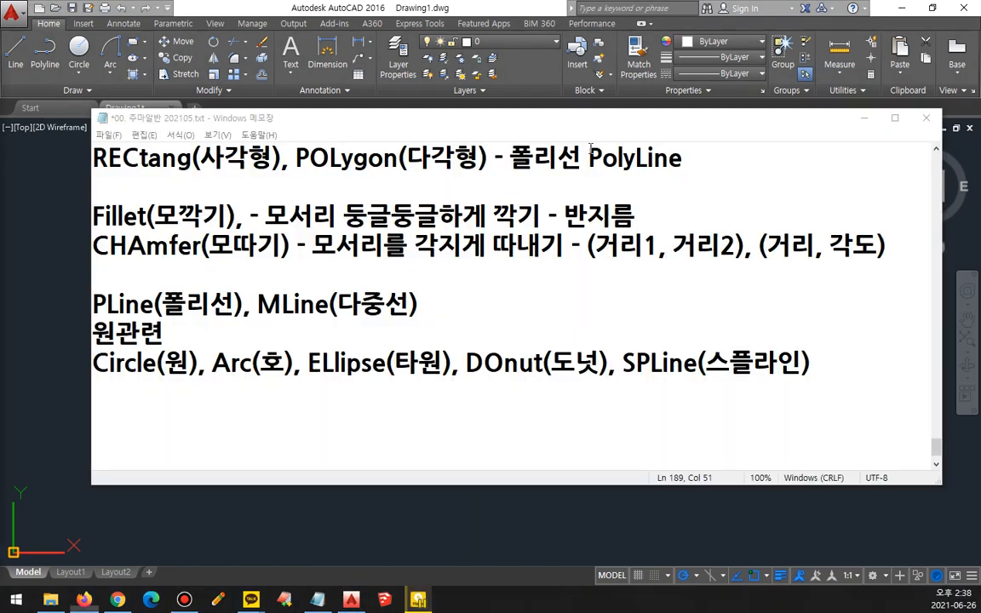
{"action": "mouse_move", "coordinate": [622, 380]}
{"action": "left_mouse_down"}
{"action": "mouse_move", "coordinate": [783, 369]}
{"action": "mouse_move", "coordinate": [713, 386]}
{"action": "left_mouse_up"}
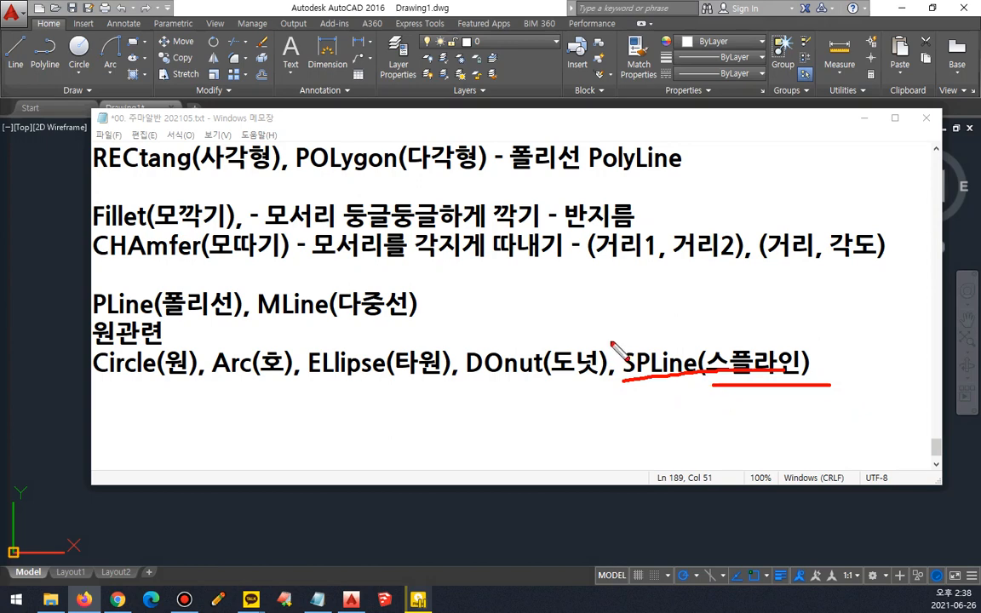
{"action": "key", "text": "Escape"}
Step: Switch back to AutoCAD and erase both the rounded rectangle and the bevelled rectangle
{"action": "left_click", "coordinate": [294, 4]}
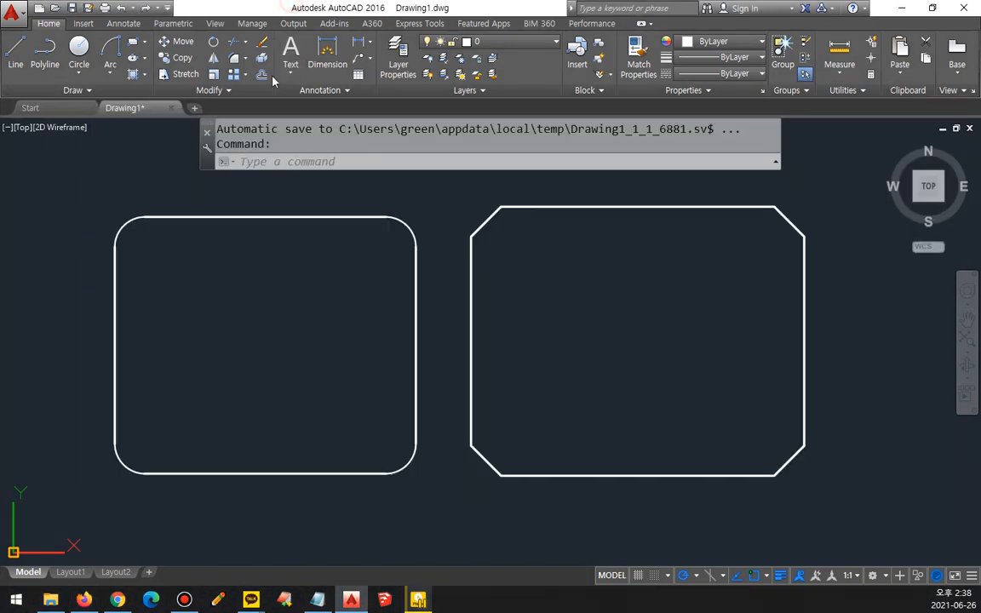
{"action": "left_click_drag", "start_coordinate": [586, 268], "coordinate": [286, 389]}
{"action": "type", "text": "e"}
{"action": "key", "text": "Return"}
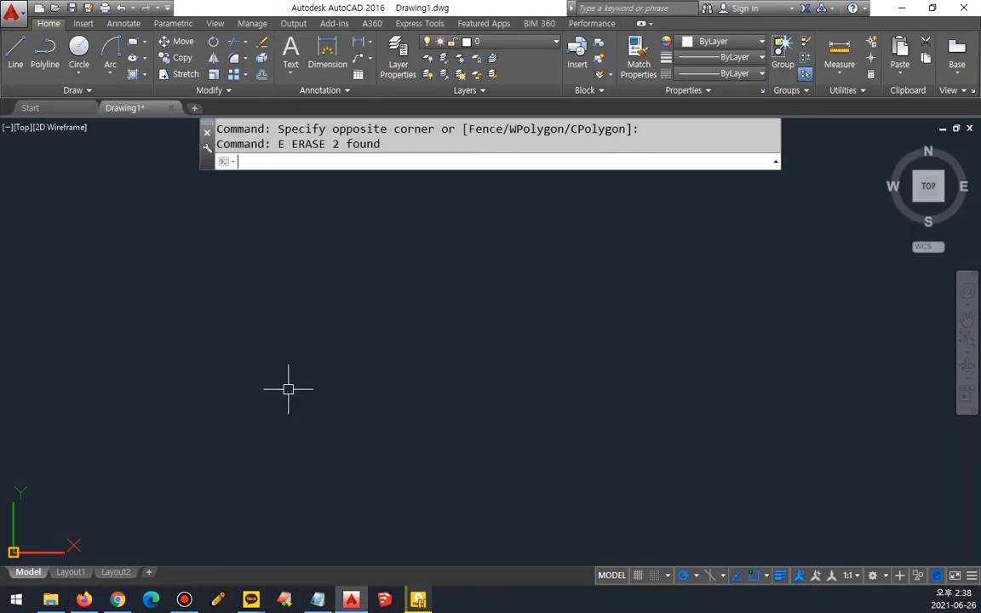
Step: Draw a wavy freeform spline that runs along the lower and right sides, loops back over the top, and finishes with the Close option
{"action": "type", "text": "spline"}
{"action": "key", "text": "Return"}
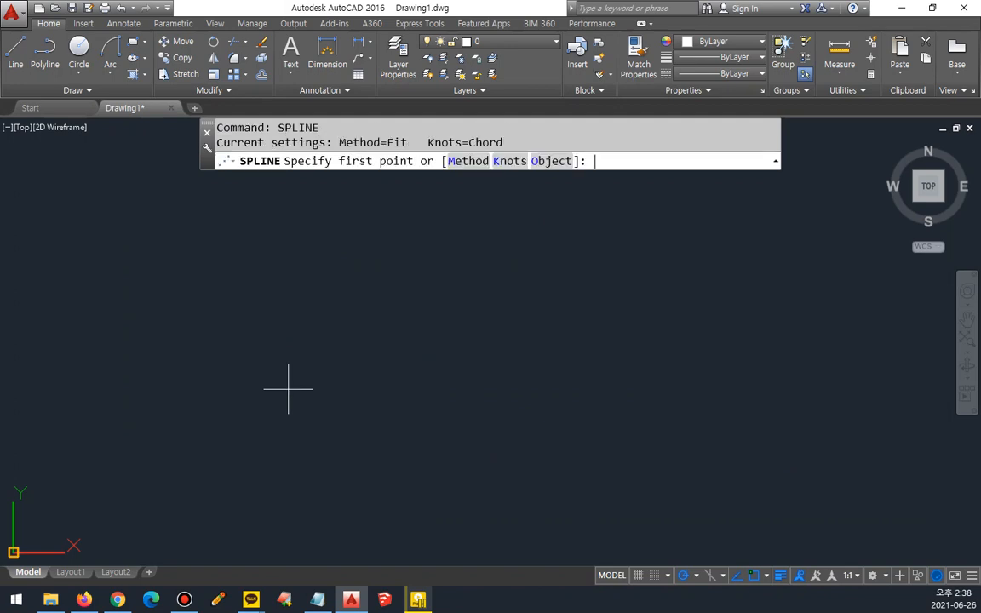
{"action": "left_click", "coordinate": [113, 271]}
{"action": "left_click", "coordinate": [170, 444]}
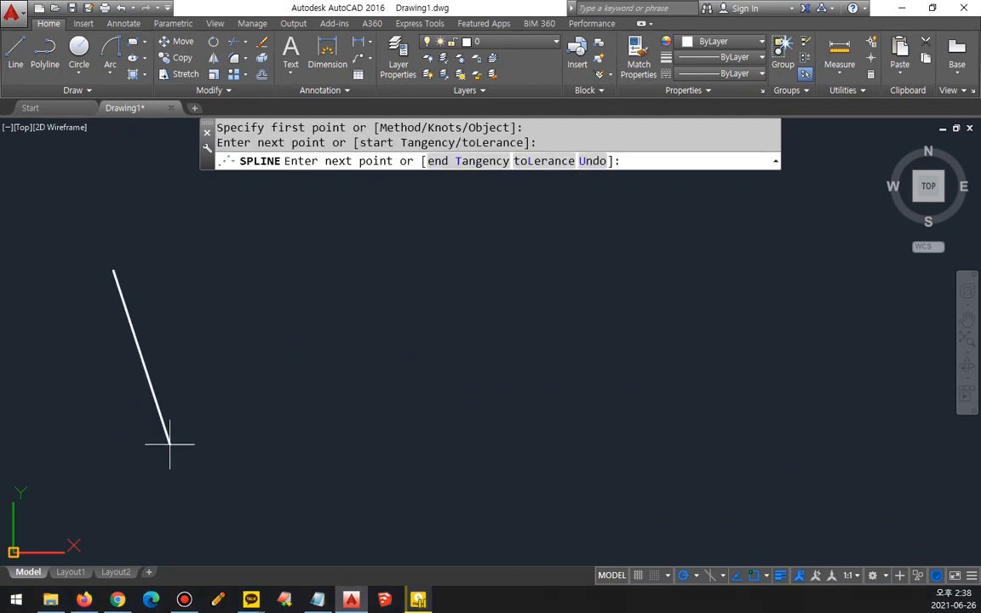
{"action": "left_click", "coordinate": [239, 286]}
{"action": "left_click", "coordinate": [294, 455]}
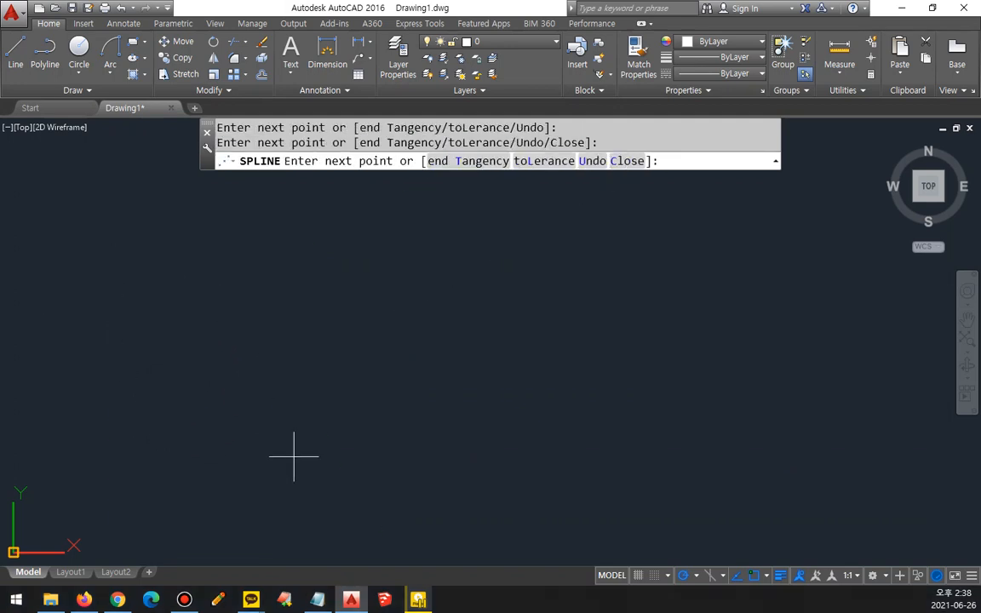
{"action": "left_click", "coordinate": [375, 268]}
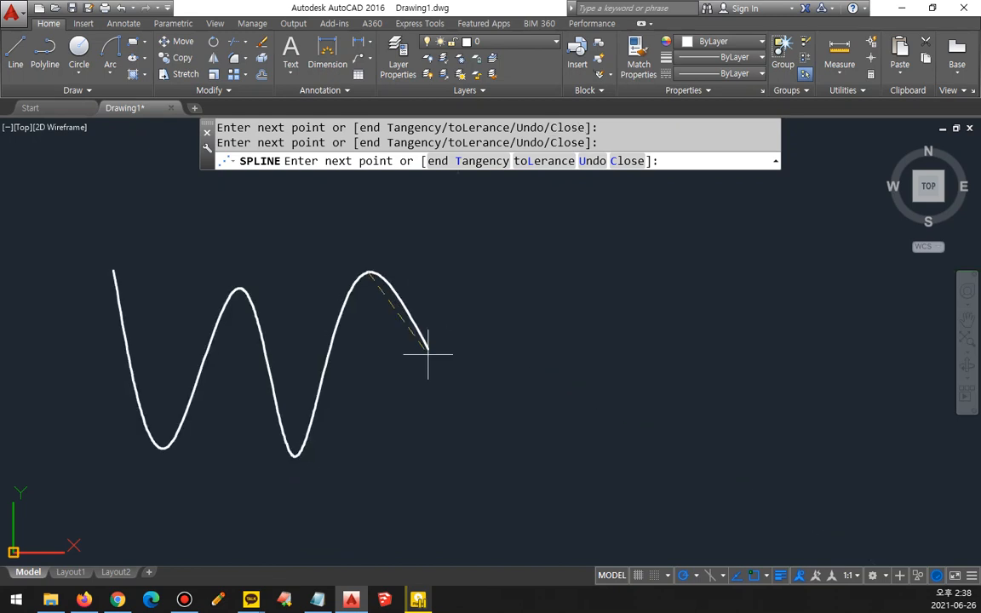
{"action": "left_click", "coordinate": [421, 465]}
{"action": "left_click", "coordinate": [610, 464]}
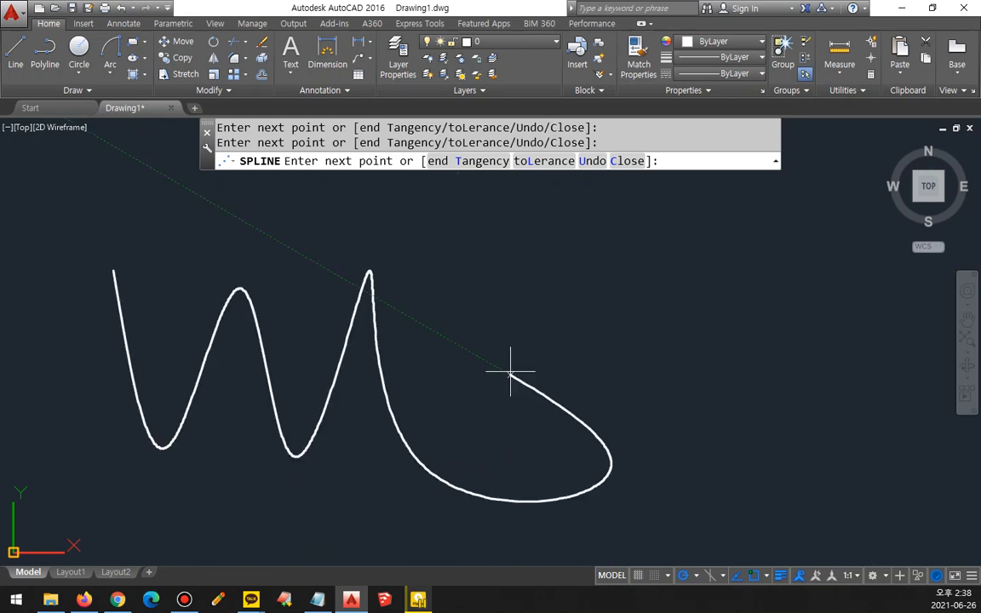
{"action": "left_click", "coordinate": [509, 372]}
{"action": "left_click", "coordinate": [652, 328]}
{"action": "left_click", "coordinate": [466, 226]}
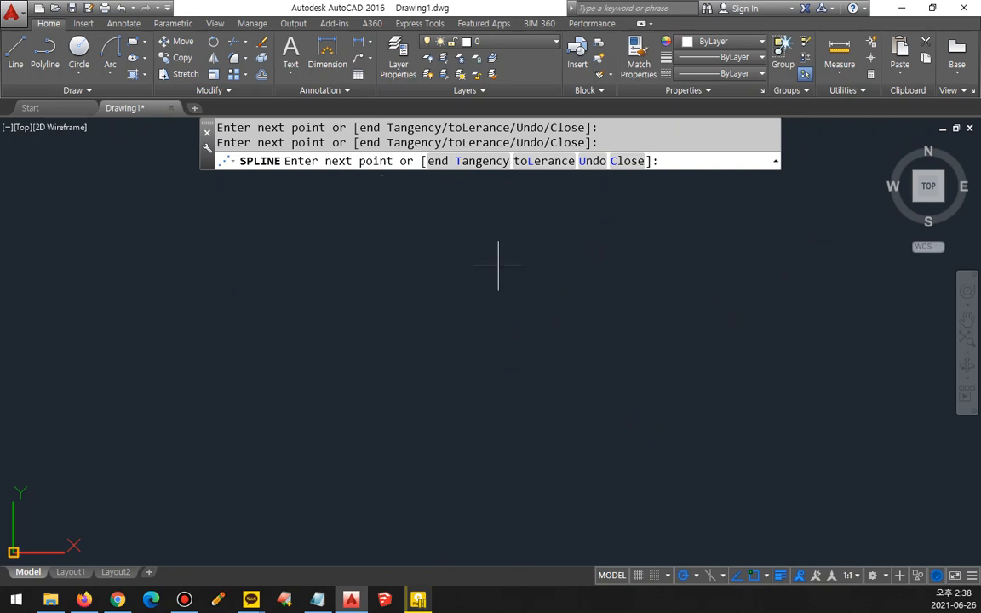
{"action": "left_click", "coordinate": [668, 228]}
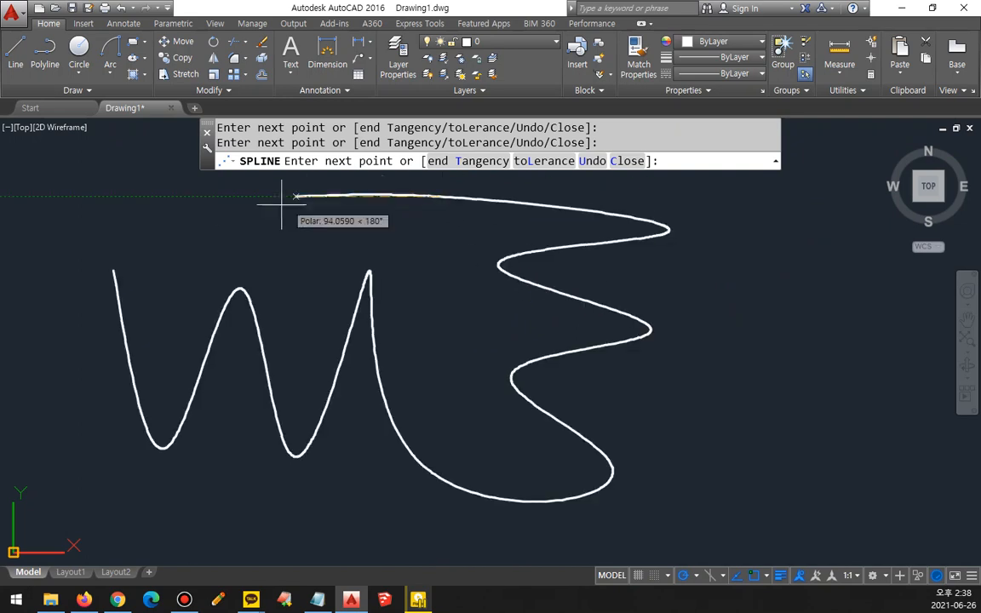
{"action": "left_click", "coordinate": [159, 149]}
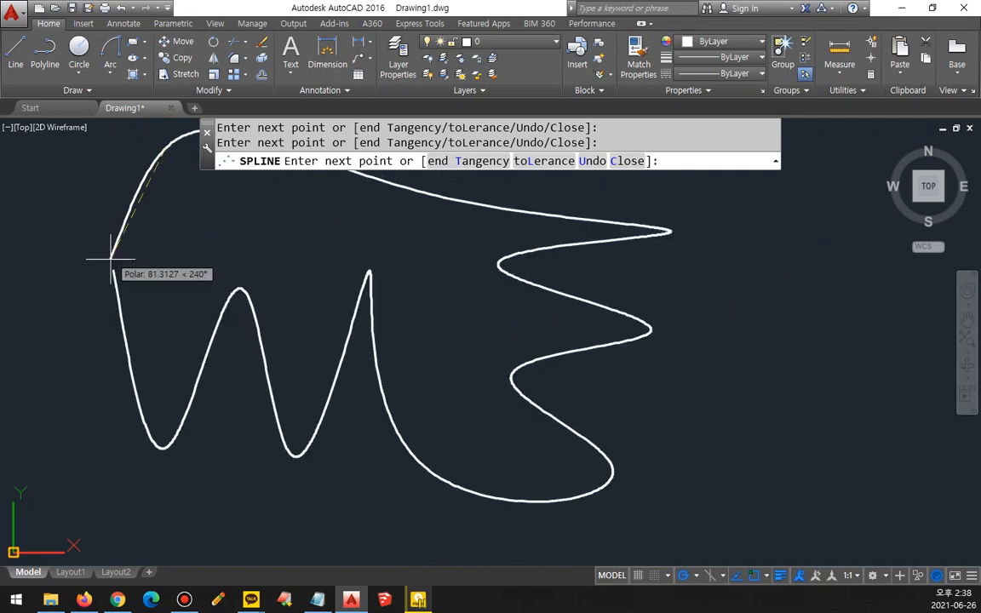
{"action": "type", "text": "c"}
{"action": "key", "text": "Return"}
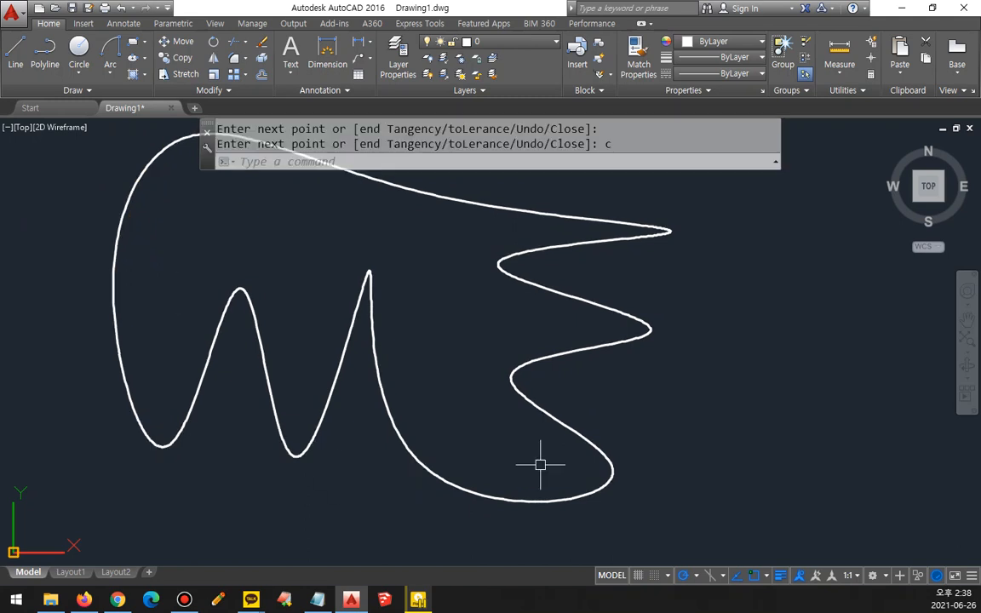
Step: Erase the closed wavy spline from the drawing
{"action": "scroll", "coordinate": [510, 371], "scroll_direction": "down", "scroll_amount": 3}
{"action": "left_click", "coordinate": [513, 287]}
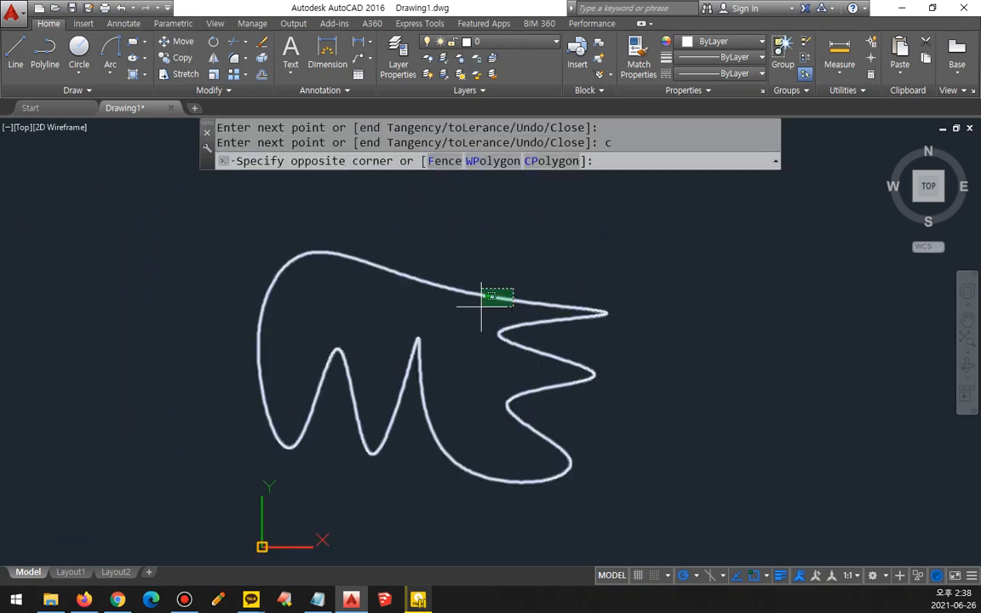
{"action": "left_click", "coordinate": [480, 304]}
{"action": "type", "text": "E"}
{"action": "key", "text": "Return"}
Step: Draw a spline with the Fit method through the corners of a rough rectangle about 142 by 106 units, ending at its start endpoint
{"action": "type", "text": "SPLINE"}
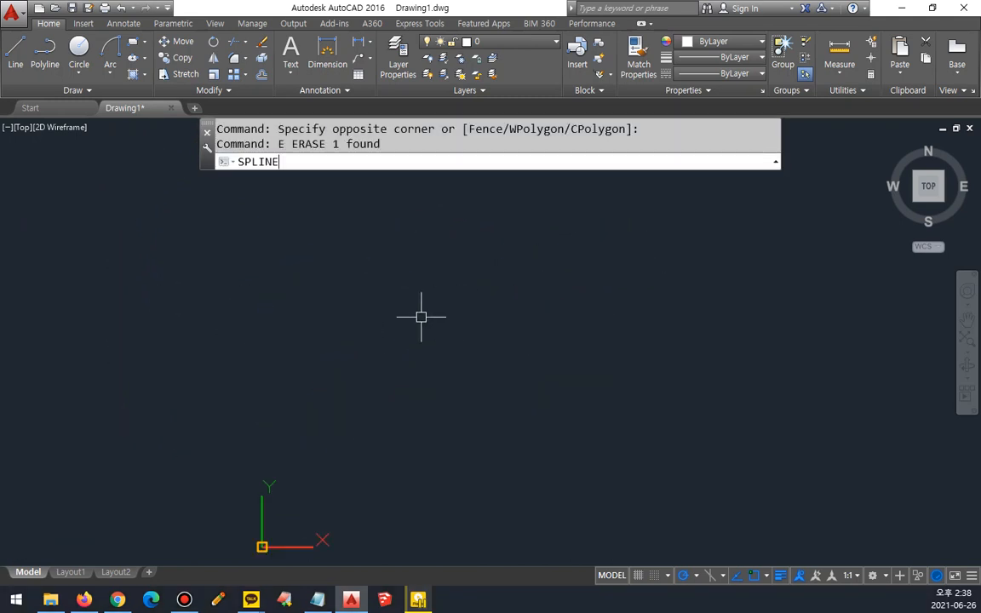
{"action": "key", "text": "Return"}
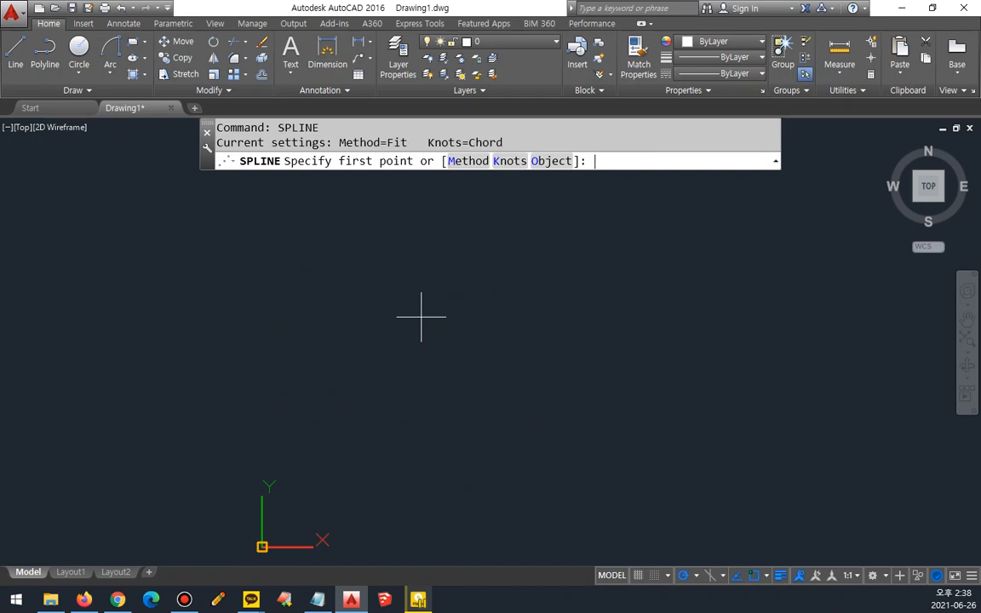
{"action": "left_click", "coordinate": [469, 161]}
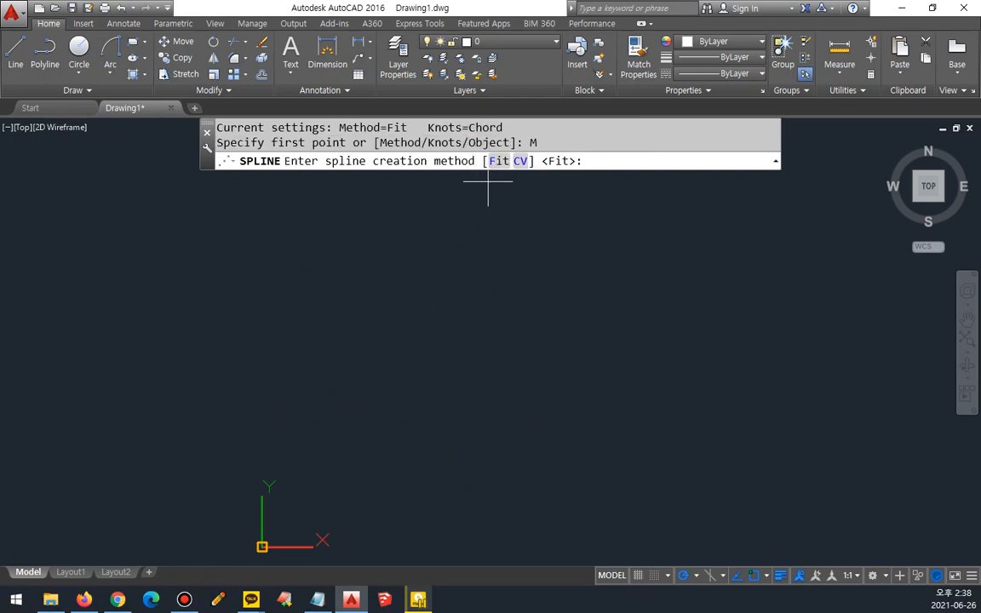
{"action": "mouse_move", "coordinate": [519, 189]}
{"action": "left_mouse_down"}
{"action": "mouse_move", "coordinate": [473, 174]}
{"action": "mouse_move", "coordinate": [533, 159]}
{"action": "left_mouse_up"}
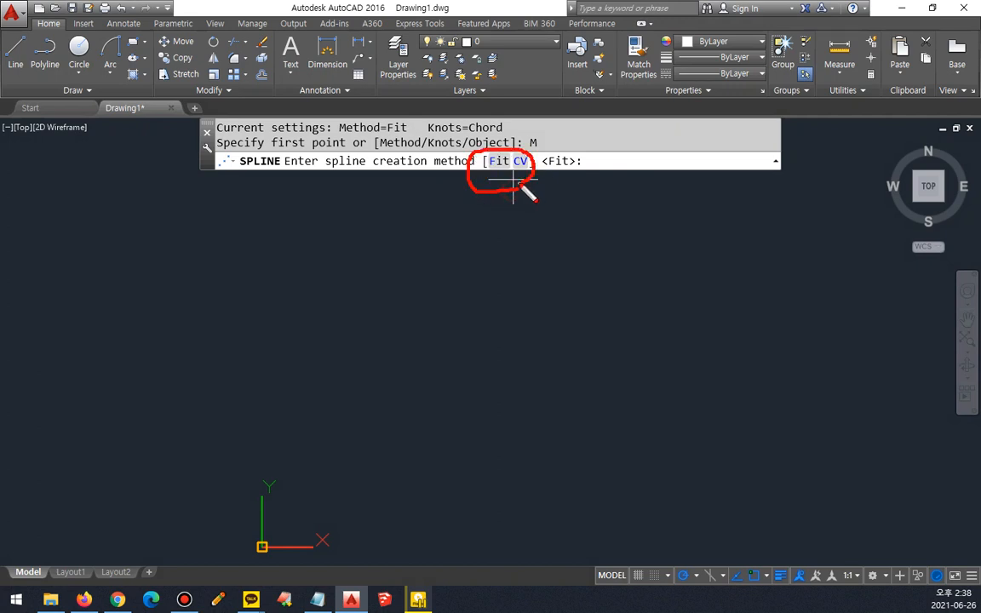
{"action": "key", "text": "Escape"}
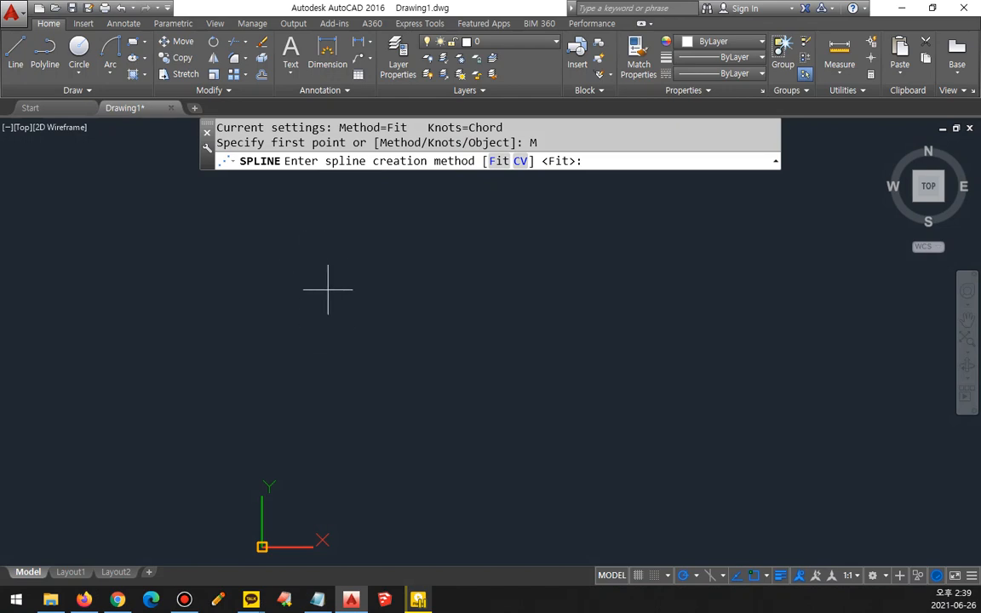
{"action": "key", "text": "Return"}
{"action": "left_click", "coordinate": [324, 254]}
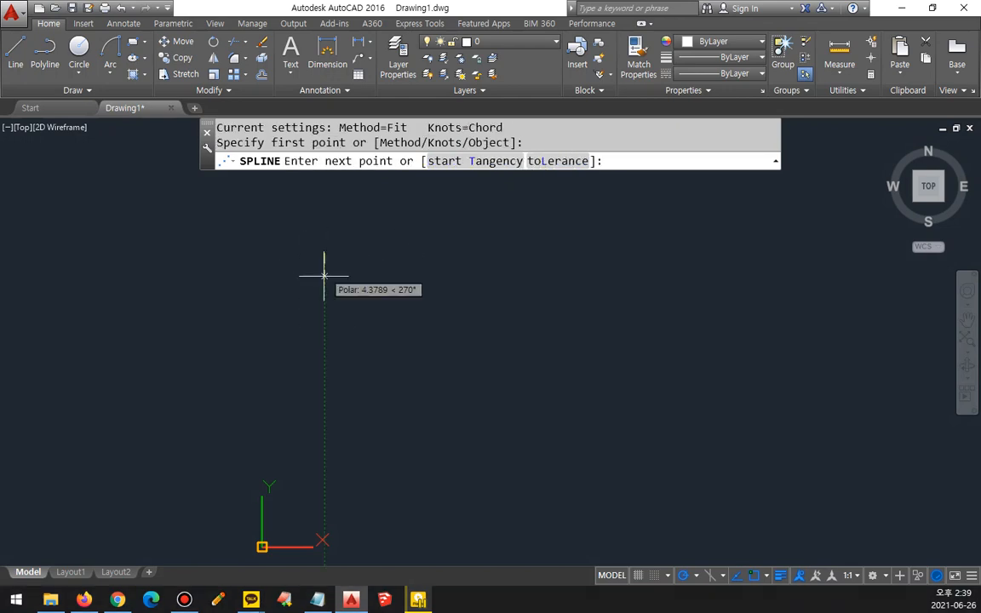
{"action": "left_click", "coordinate": [317, 342]}
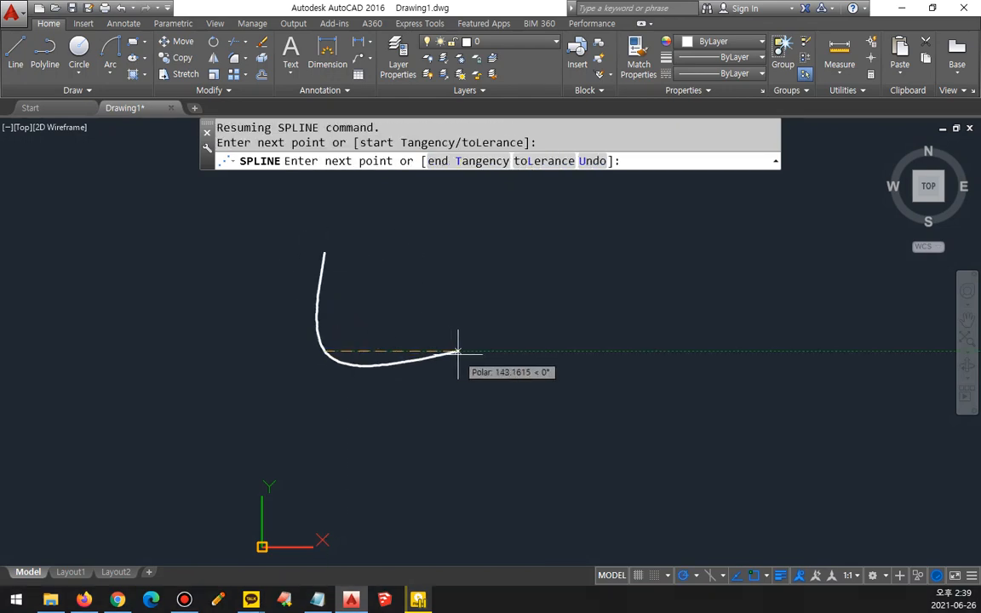
{"action": "left_click", "coordinate": [460, 349]}
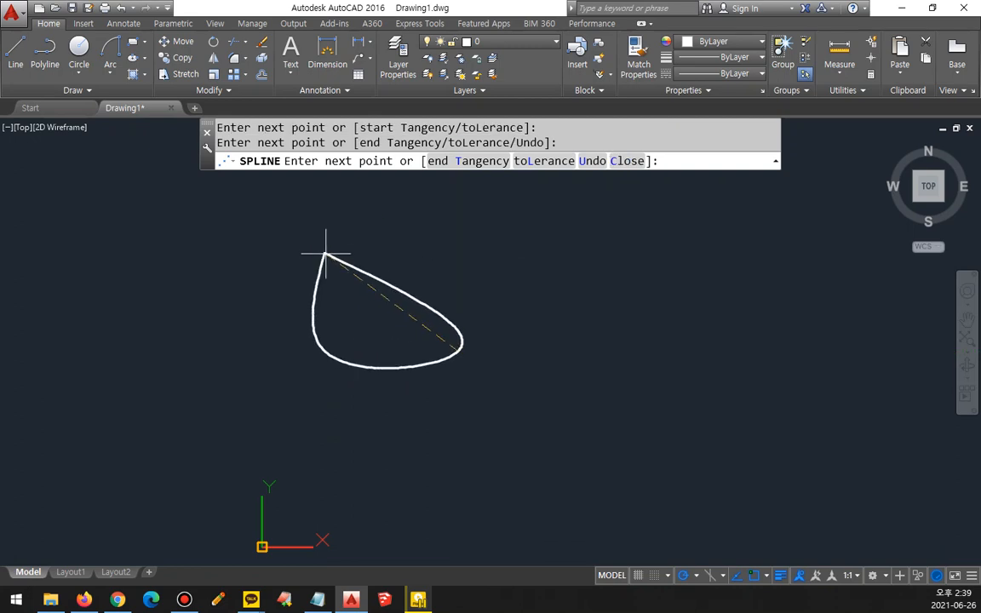
{"action": "left_click", "coordinate": [450, 252]}
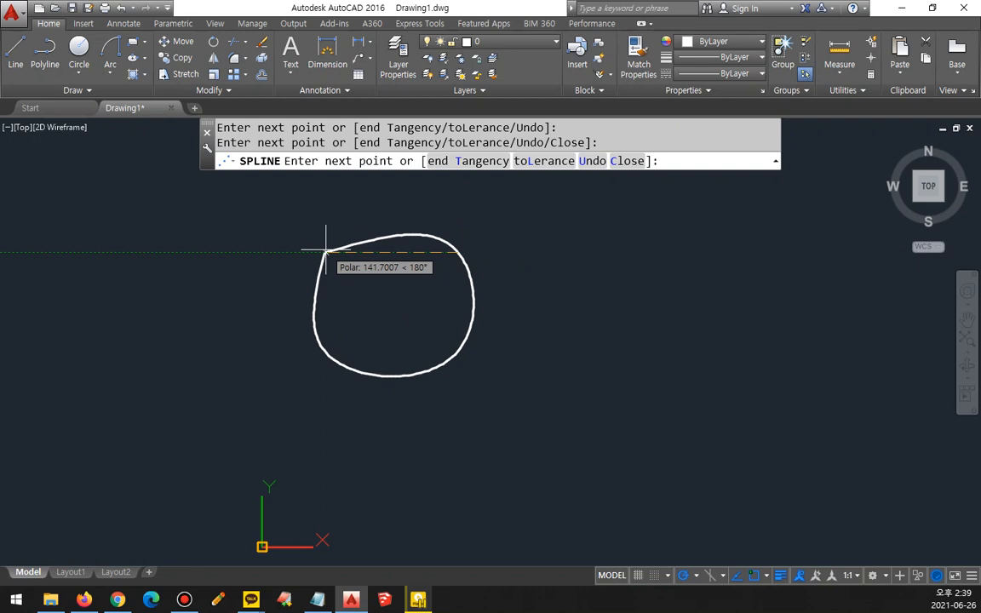
{"action": "type", "text": "end"}
{"action": "key", "text": "Return"}
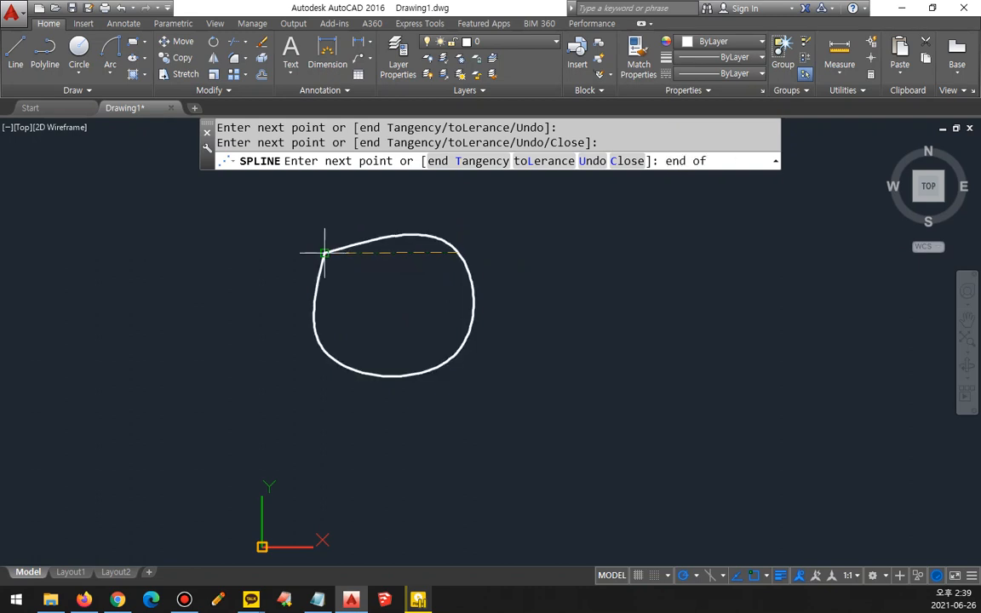
{"action": "left_click", "coordinate": [324, 253]}
{"action": "key", "text": "Return"}
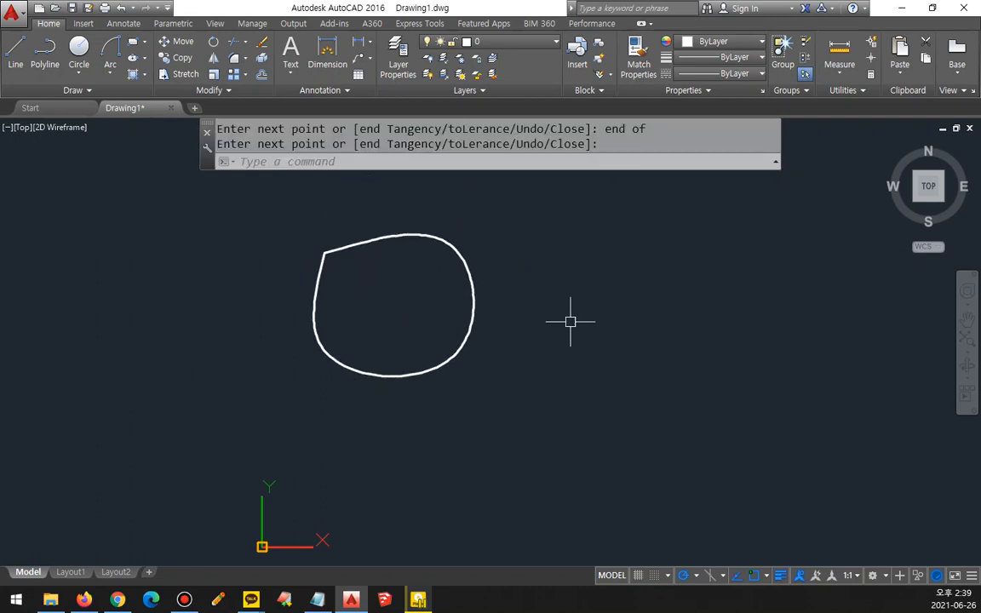
Step: Draw a closed spline with the CV method beside the first one, using four control vertices in a rough square about 128 units high
{"action": "key", "text": "Return"}
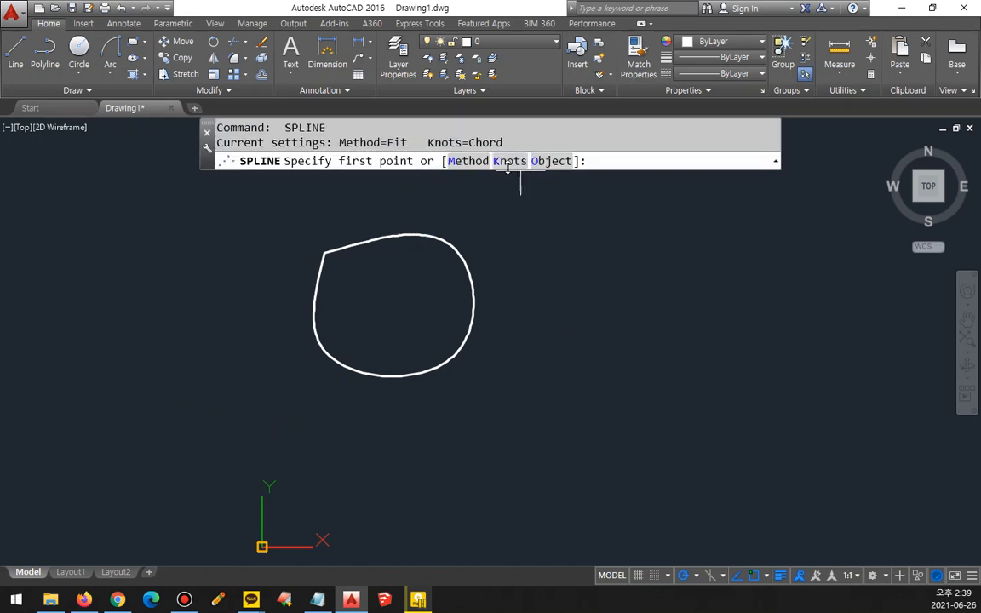
{"action": "left_click", "coordinate": [464, 161]}
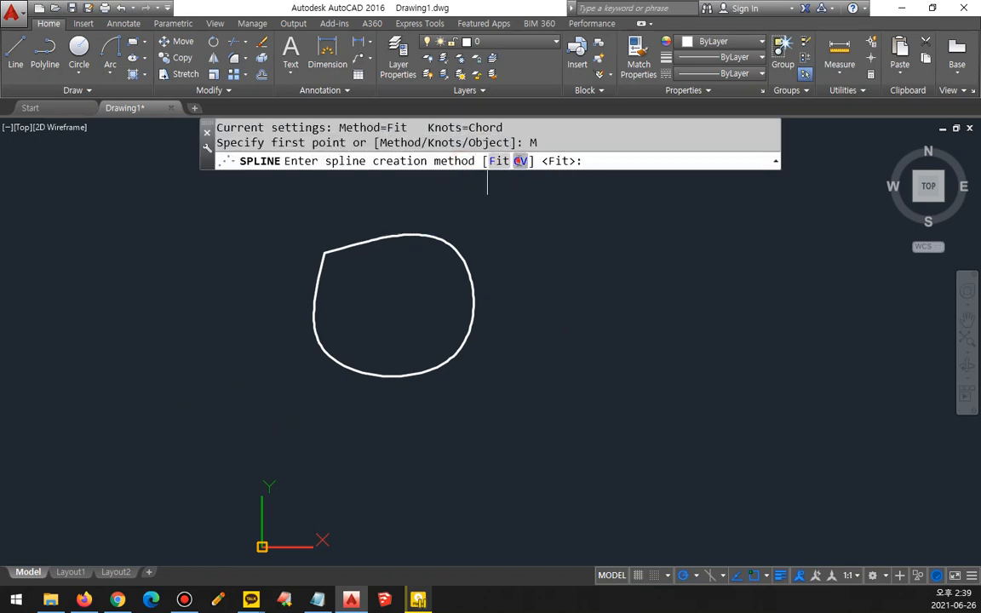
{"action": "left_click", "coordinate": [520, 161]}
{"action": "left_click", "coordinate": [509, 232]}
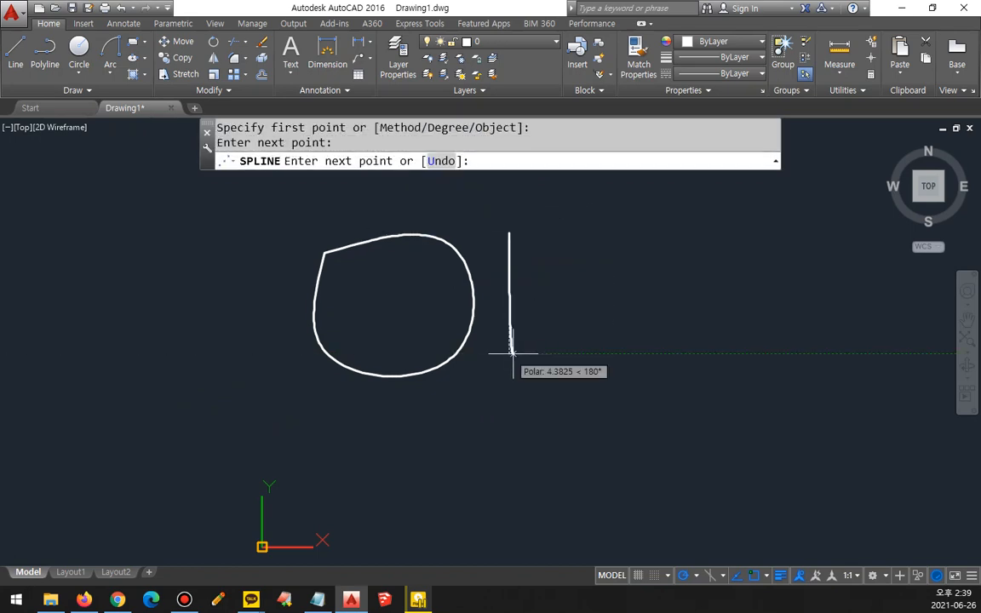
{"action": "left_click", "coordinate": [624, 353]}
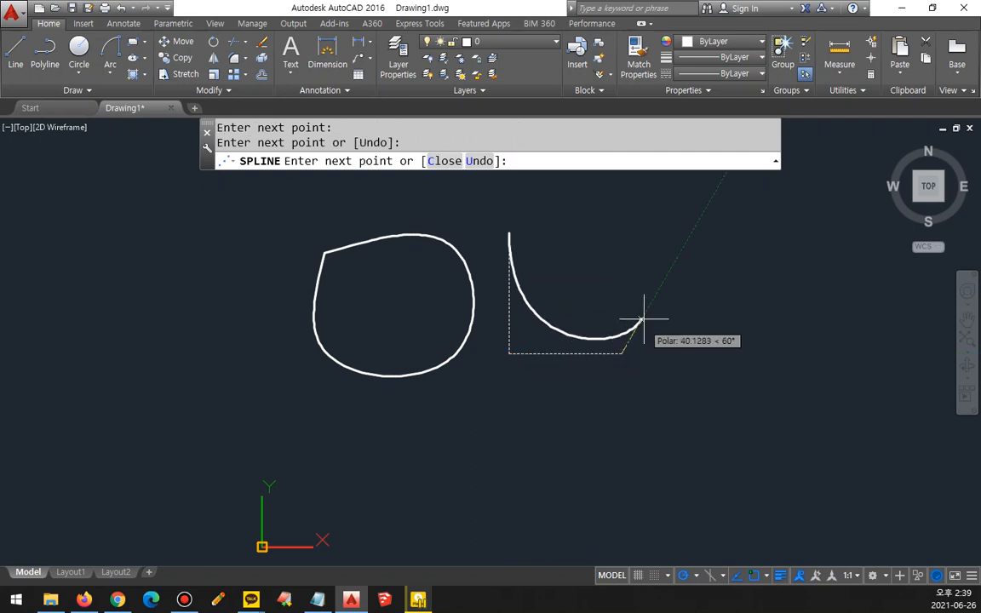
{"action": "left_click", "coordinate": [622, 234]}
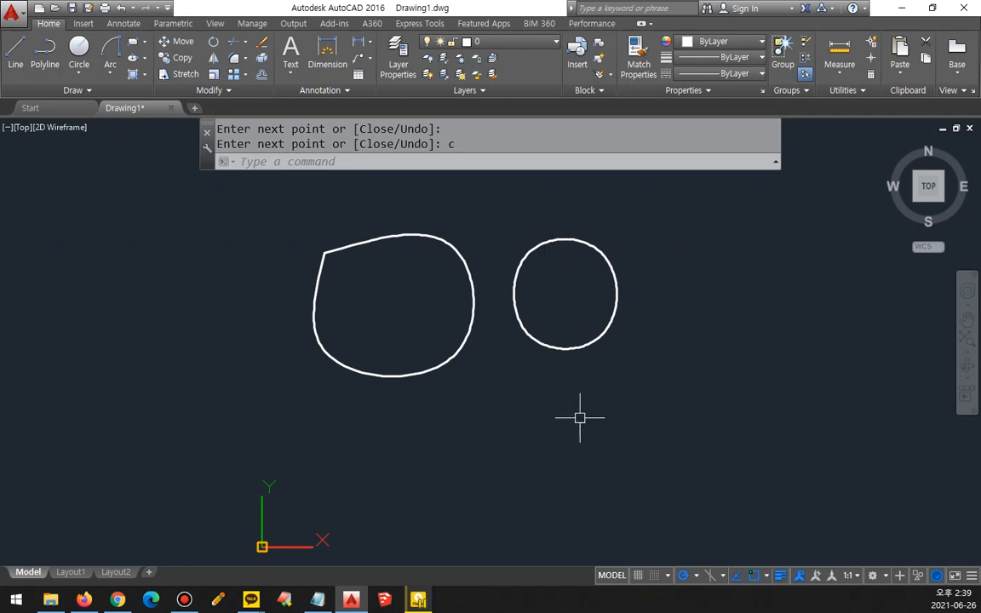
{"action": "mouse_move", "coordinate": [302, 374]}
{"action": "left_mouse_down"}
{"action": "mouse_move", "coordinate": [372, 196]}
{"action": "mouse_move", "coordinate": [403, 411]}
{"action": "mouse_move", "coordinate": [340, 404]}
{"action": "left_mouse_up"}
{"action": "mouse_move", "coordinate": [620, 385]}
{"action": "left_mouse_down"}
{"action": "mouse_move", "coordinate": [513, 231]}
{"action": "mouse_move", "coordinate": [602, 394]}
{"action": "mouse_move", "coordinate": [564, 392]}
{"action": "left_mouse_up"}
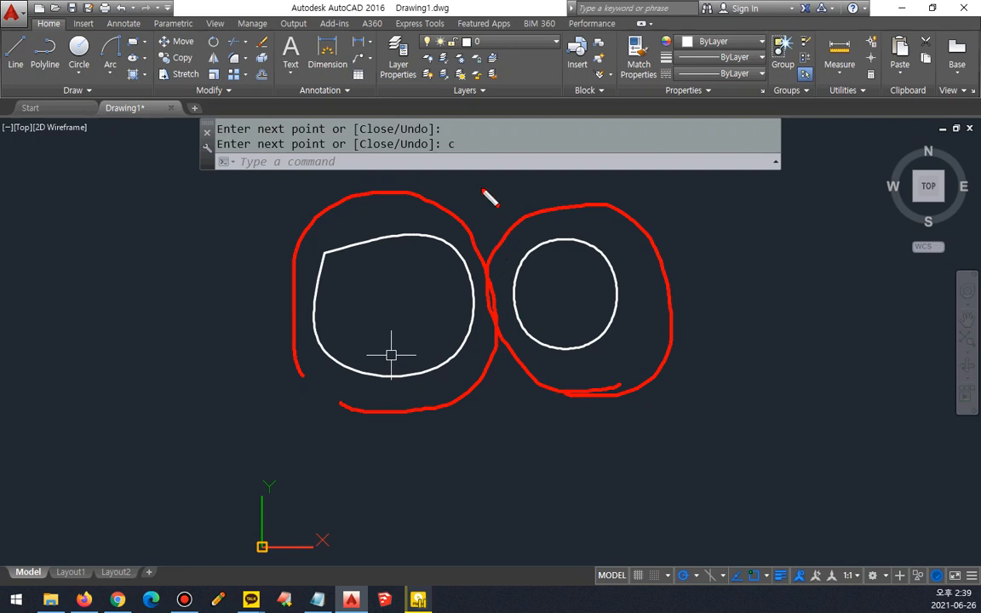
{"action": "mouse_move", "coordinate": [479, 187]}
{"action": "left_mouse_down"}
{"action": "mouse_move", "coordinate": [441, 202]}
{"action": "mouse_move", "coordinate": [470, 210]}
{"action": "left_mouse_up"}
{"action": "key", "text": "Escape"}
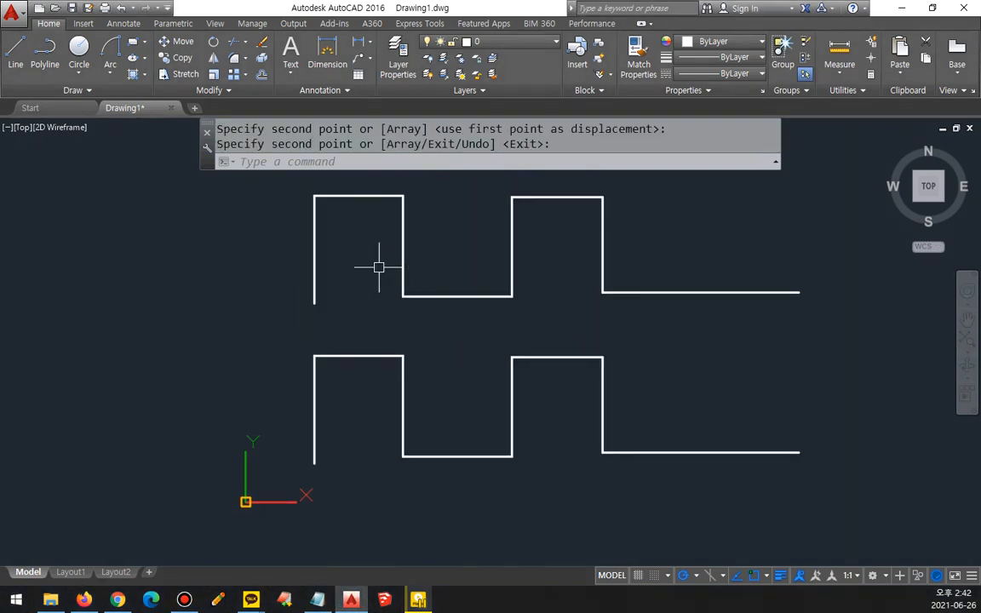
{"action": "middle_click_drag", "start_coordinate": [377, 263], "coordinate": [350, 285]}
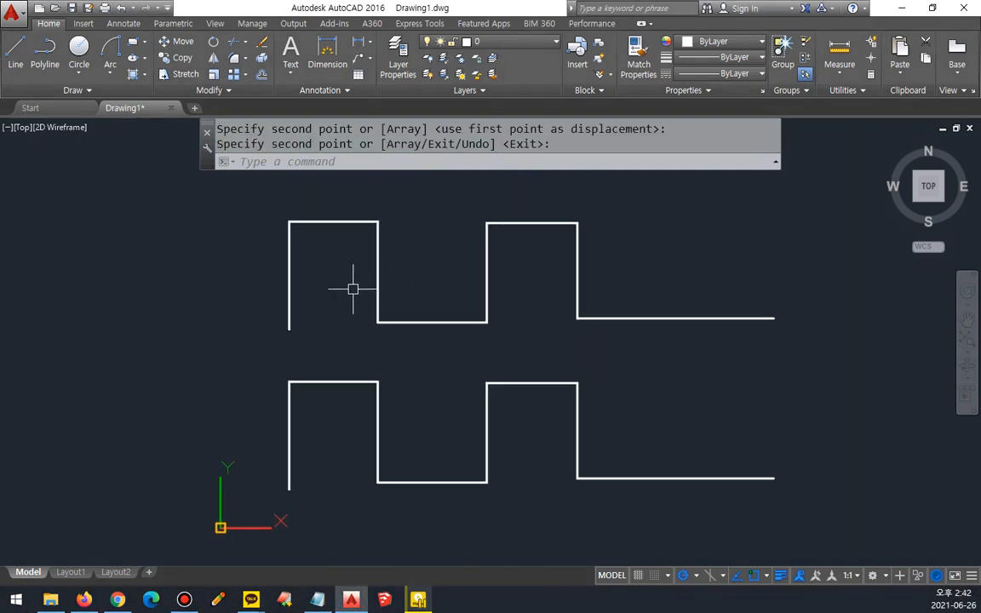
Step: Draw a spline with the Fit method through every corner of the upper stepped outline, from its lower-left start to its right end
{"action": "type", "text": "spol"}
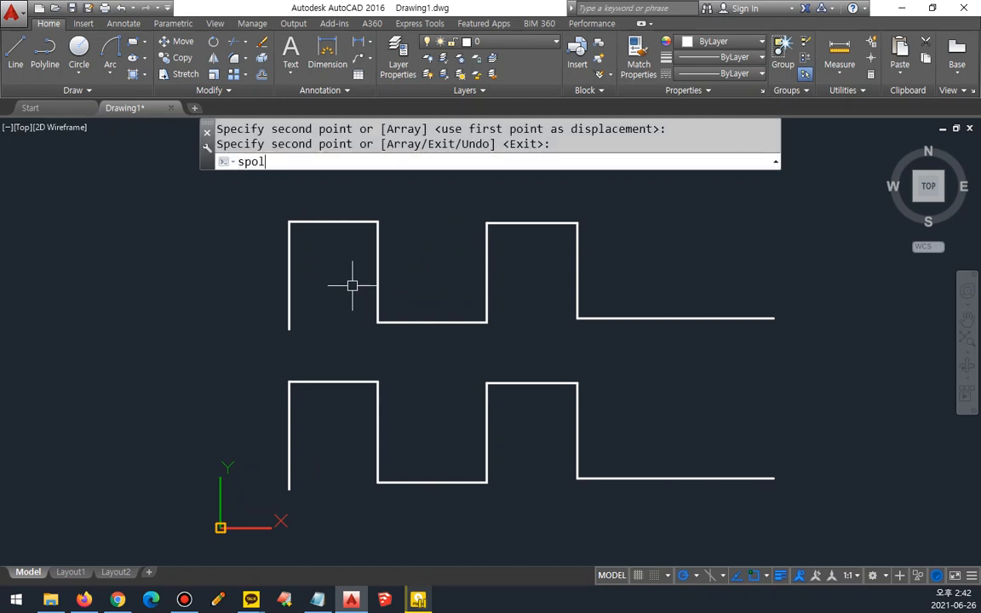
{"action": "key", "text": "BackSpace"}
{"action": "key", "text": "BackSpace"}
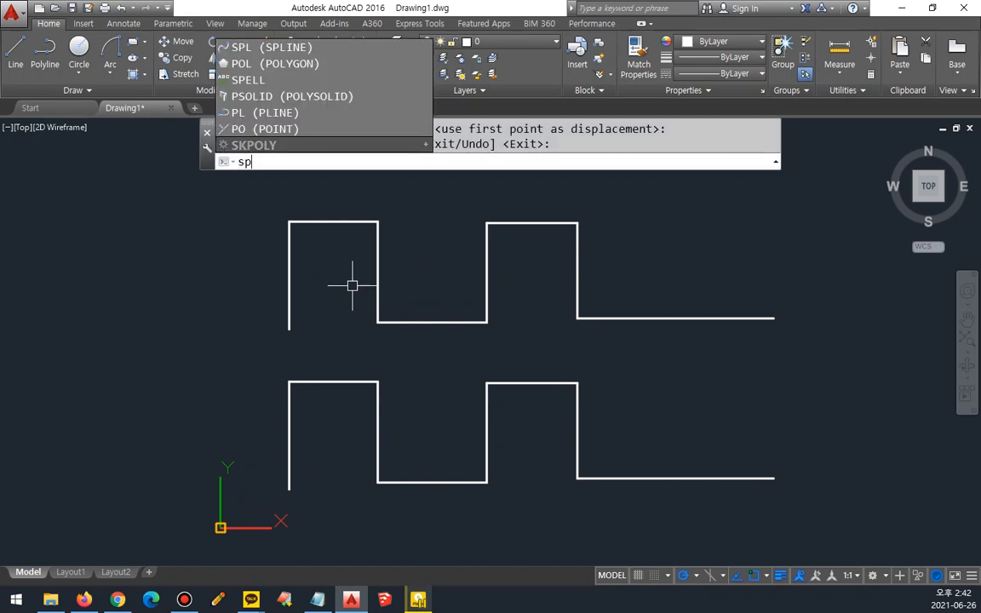
{"action": "type", "text": "l"}
{"action": "key", "text": "Return"}
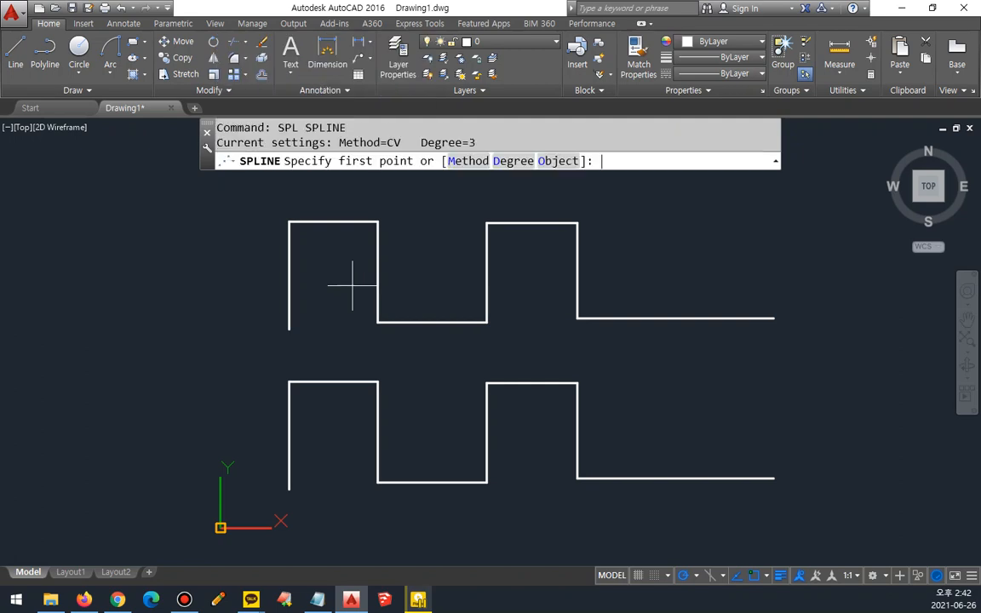
{"action": "left_click", "coordinate": [480, 161]}
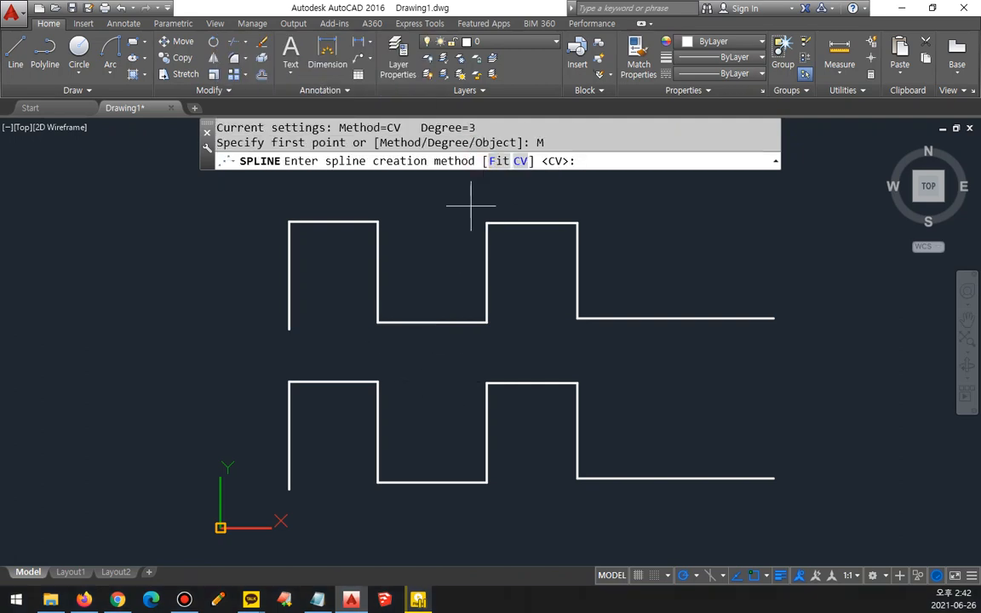
{"action": "left_click", "coordinate": [498, 162]}
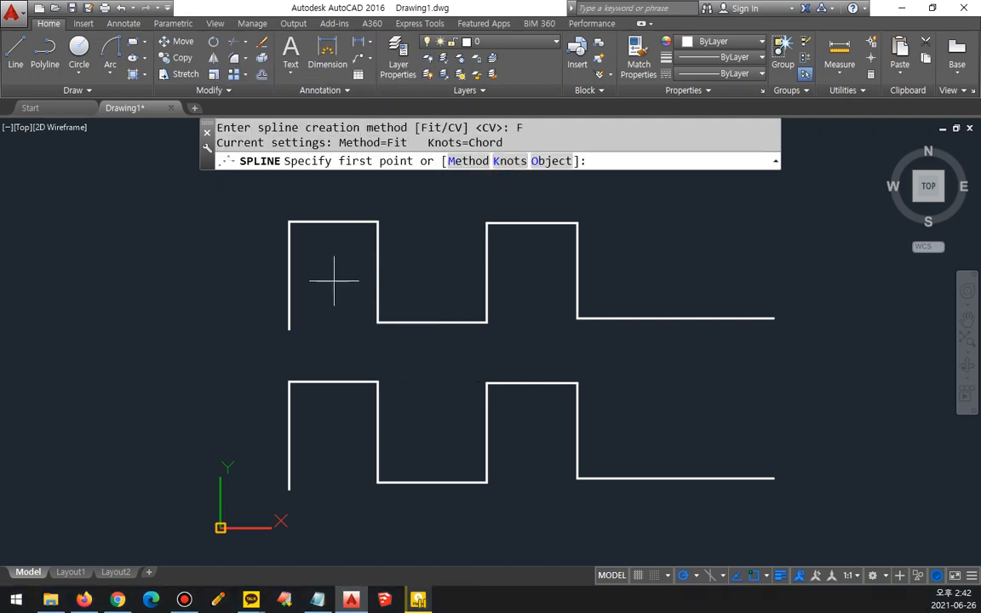
{"action": "left_click", "coordinate": [288, 329]}
{"action": "left_click", "coordinate": [288, 222]}
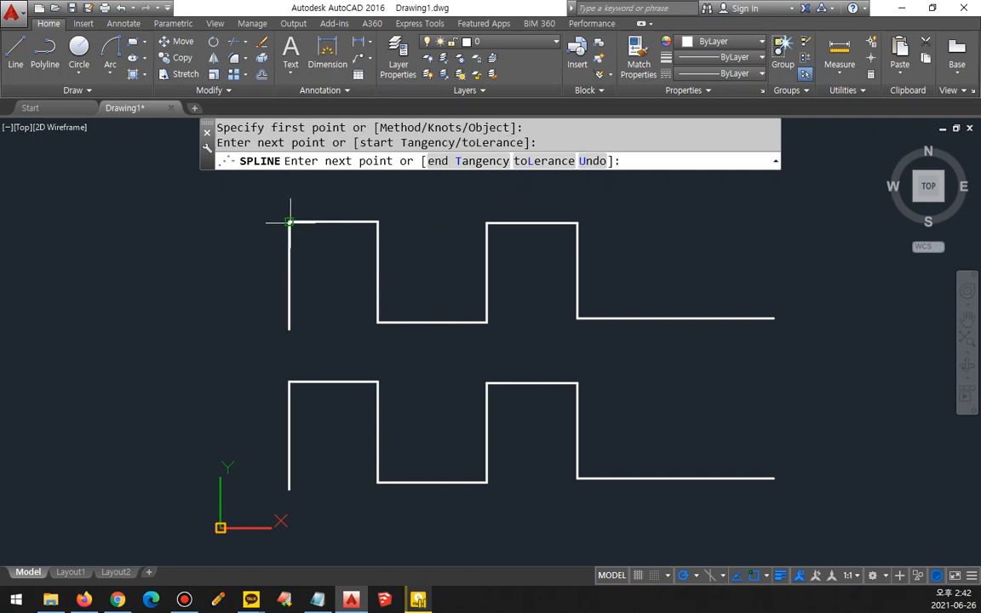
{"action": "left_click", "coordinate": [377, 222]}
{"action": "left_click", "coordinate": [379, 321]}
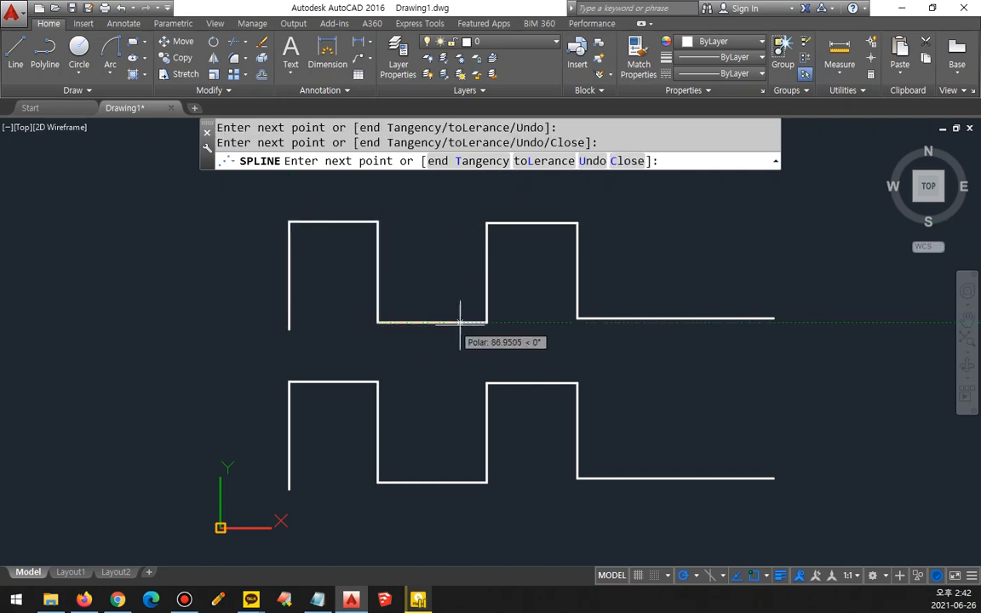
{"action": "left_click", "coordinate": [485, 322]}
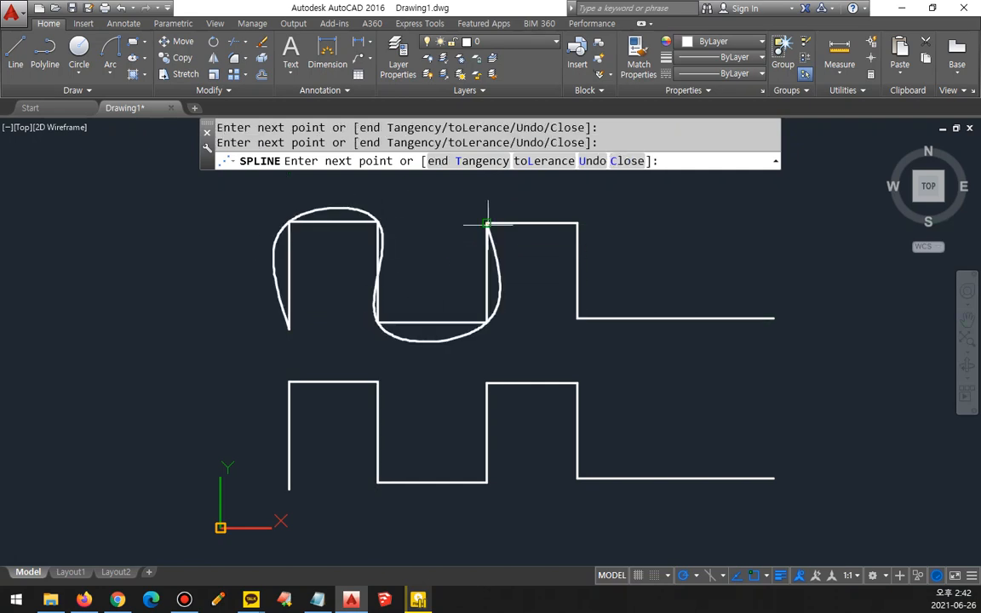
{"action": "left_click", "coordinate": [486, 223]}
{"action": "left_click", "coordinate": [578, 222]}
{"action": "left_click", "coordinate": [577, 318]}
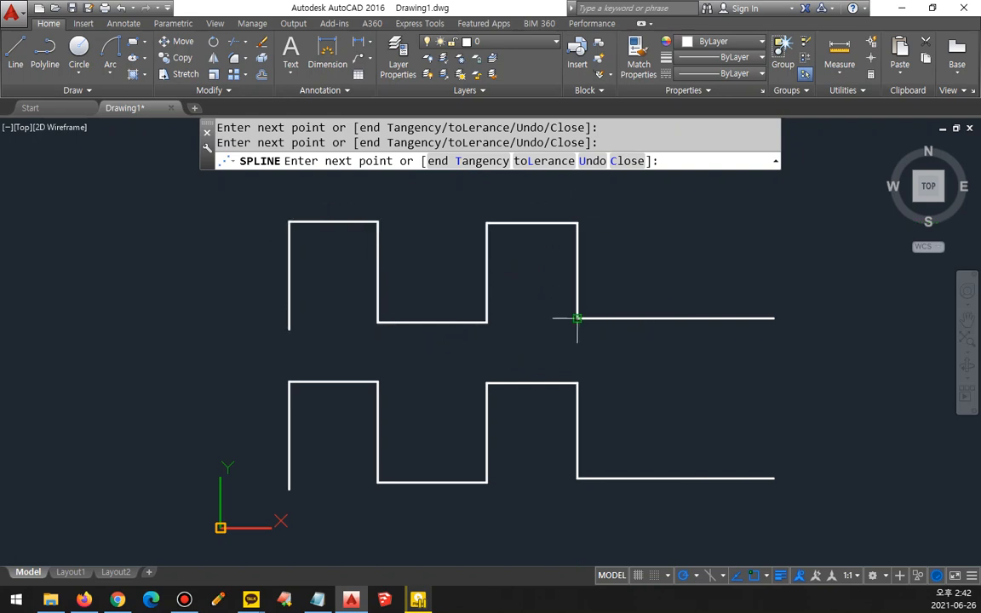
{"action": "left_click", "coordinate": [774, 318]}
{"action": "key", "text": "Return"}
{"action": "key", "text": "Return"}
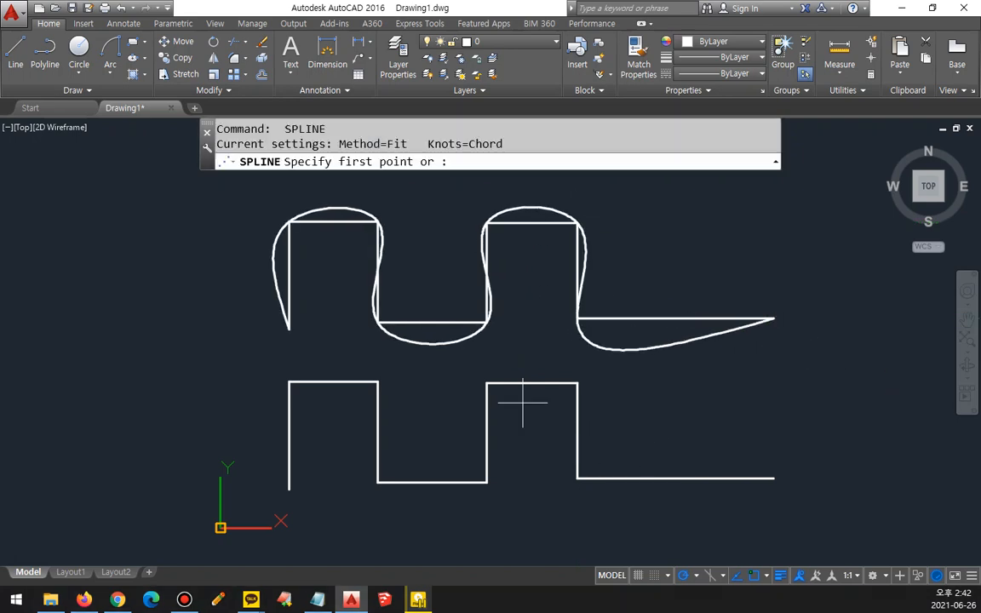
Step: Draw a spline with the CV method, using every corner of the lower stepped outline as a control vertex from its left to right end
{"action": "left_click", "coordinate": [470, 160]}
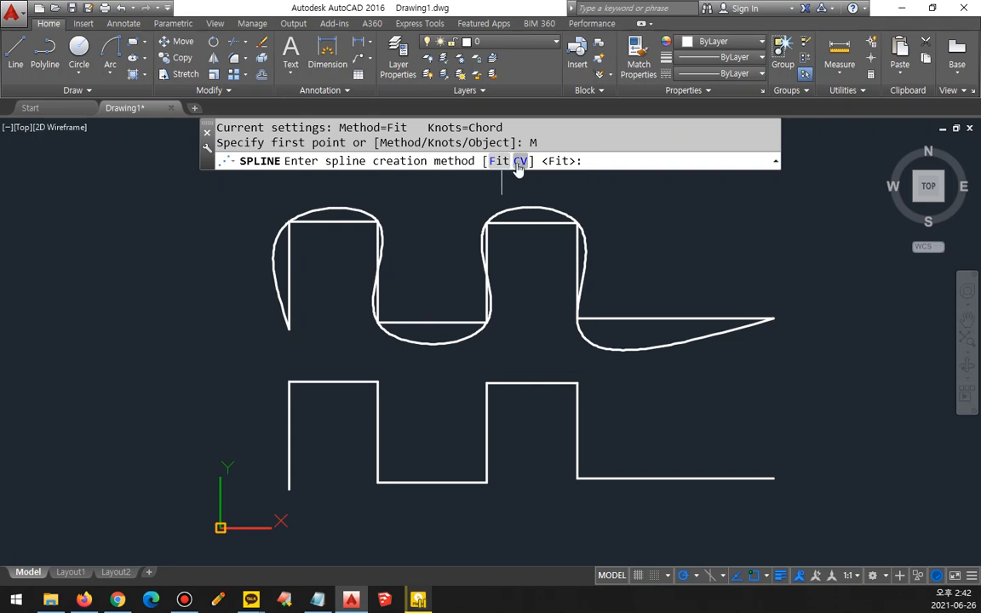
{"action": "left_click", "coordinate": [521, 160]}
{"action": "left_click", "coordinate": [288, 488]}
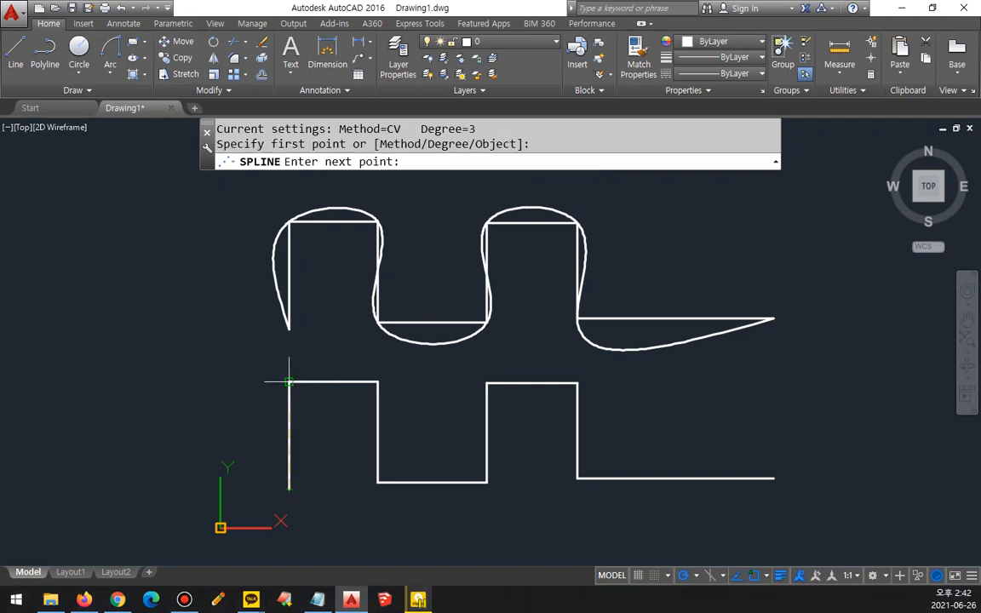
{"action": "left_click", "coordinate": [288, 382]}
{"action": "left_click", "coordinate": [377, 382]}
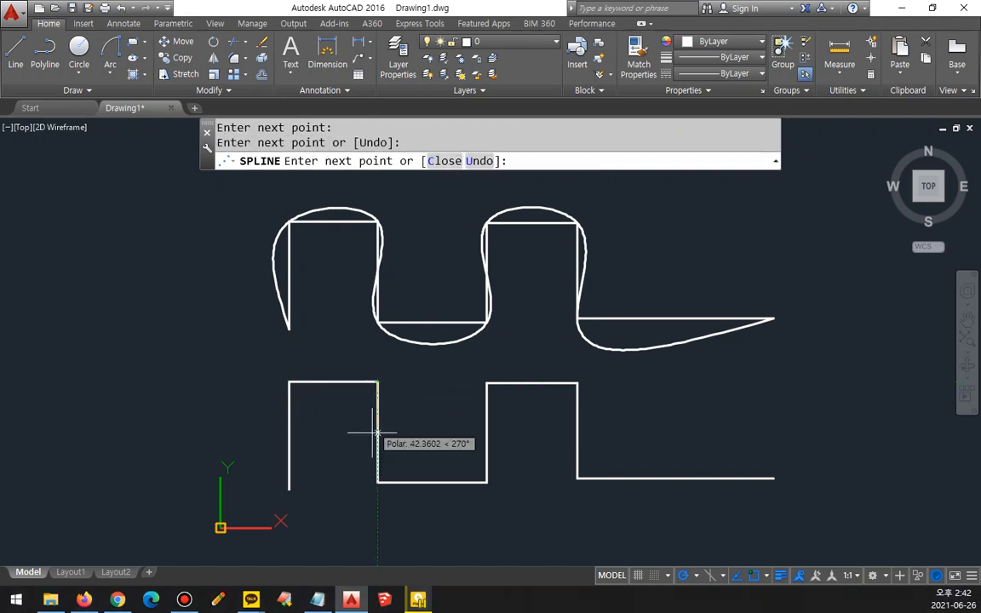
{"action": "left_click", "coordinate": [377, 483]}
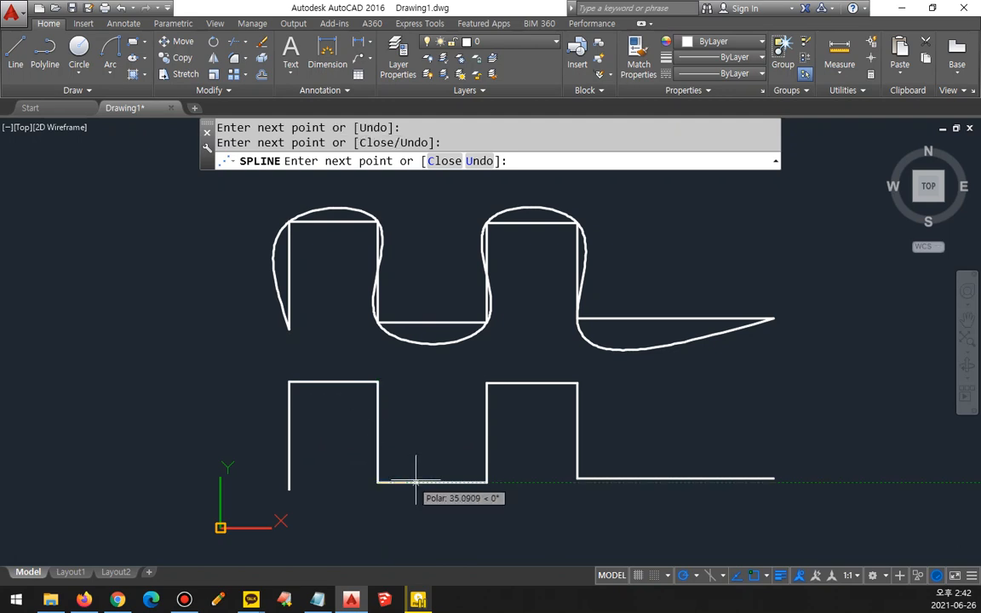
{"action": "left_click", "coordinate": [486, 483]}
{"action": "left_click", "coordinate": [486, 382]}
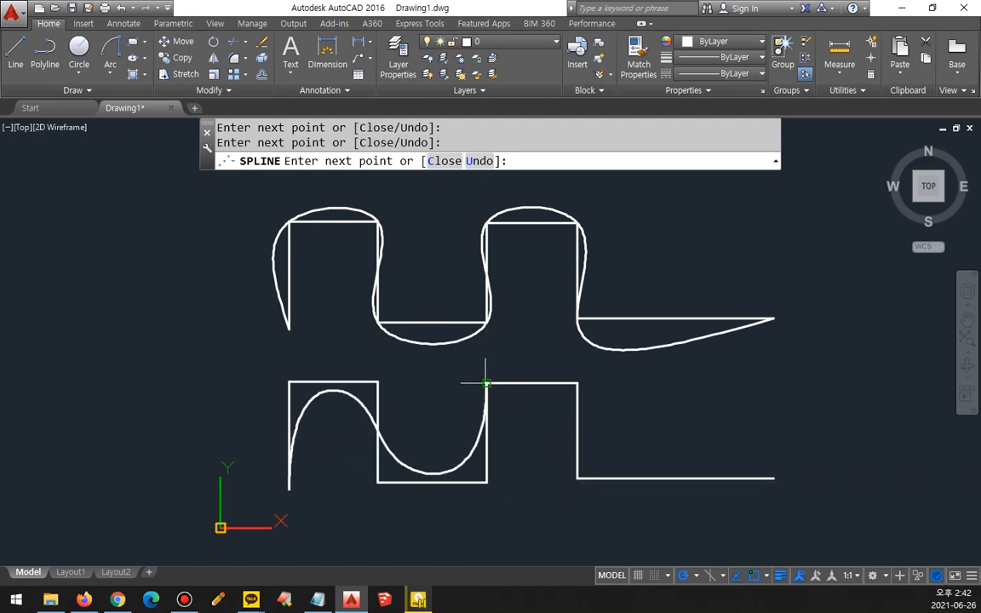
{"action": "left_click", "coordinate": [576, 383]}
{"action": "left_click", "coordinate": [576, 478]}
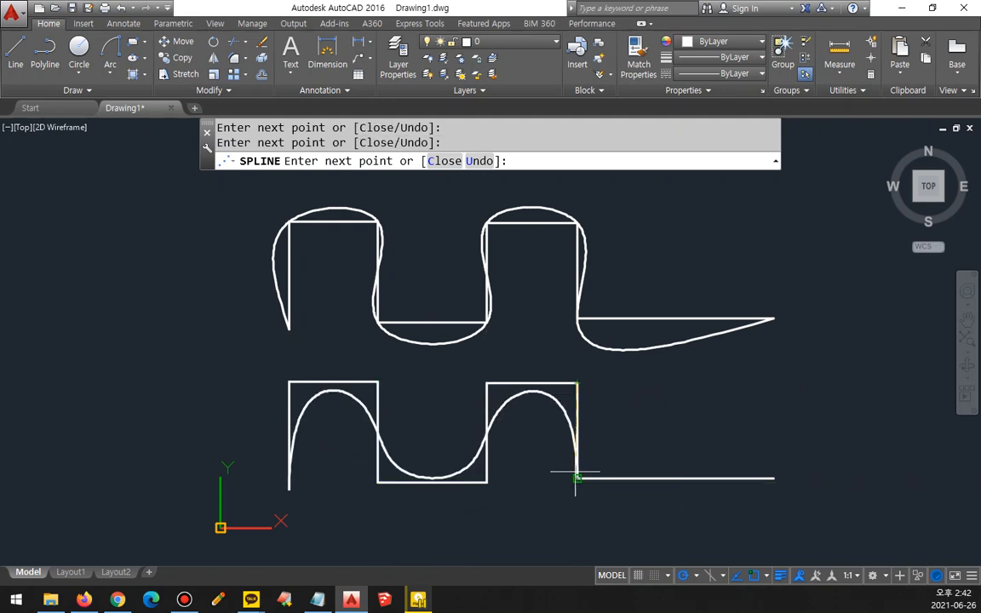
{"action": "left_click", "coordinate": [772, 477]}
{"action": "key", "text": "Return"}
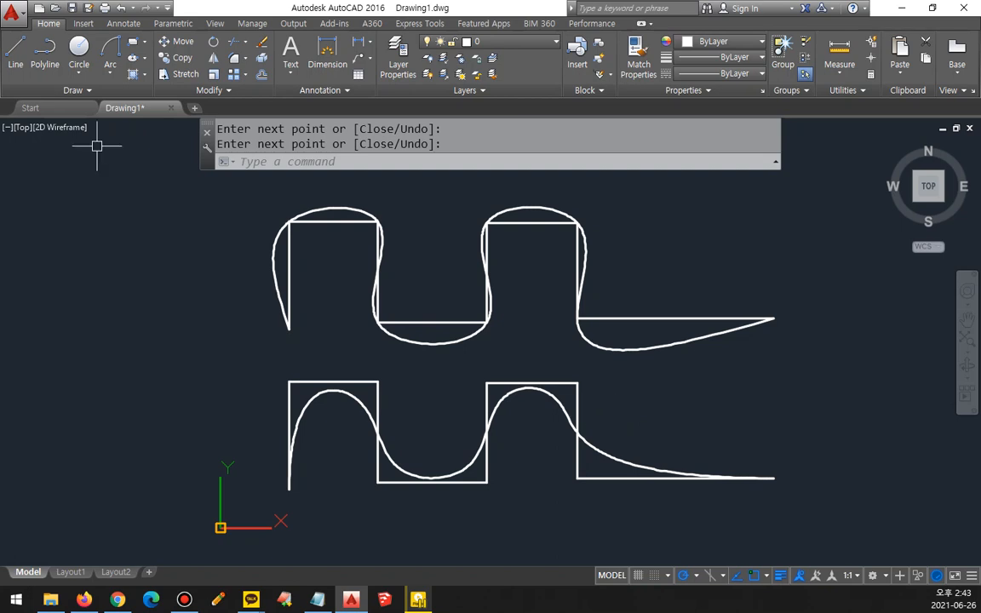
Step: Switch to the Notepad command list, highlight the word DOnut, and return to AutoCAD
{"action": "key", "text": "alt+Tab"}
{"action": "double_click", "coordinate": [498, 363]}
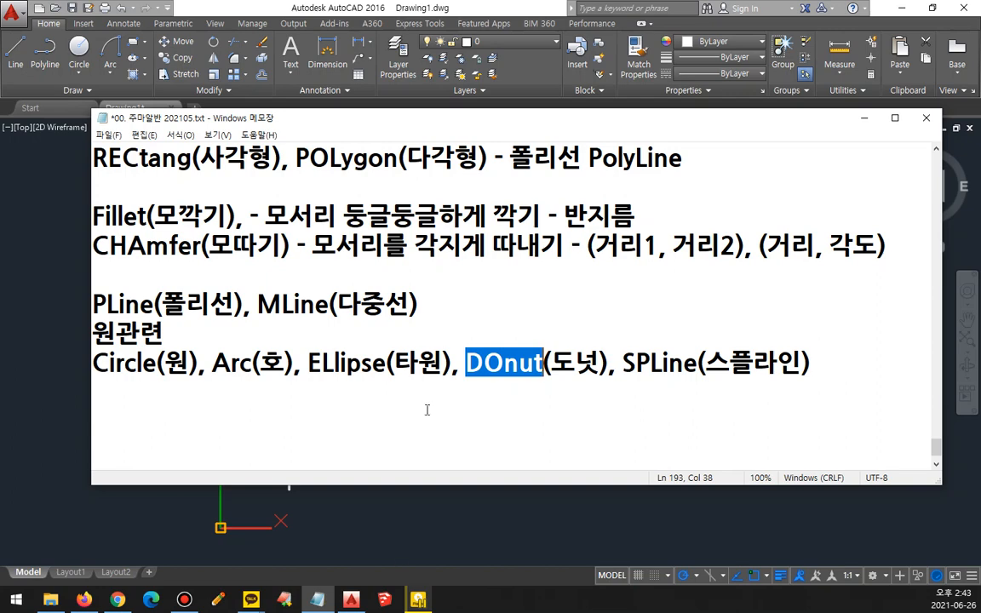
{"action": "left_click", "coordinate": [399, 508]}
Step: Erase both splines and the stepped outlines caught by a crossing selection from lower right to upper left
{"action": "left_click", "coordinate": [701, 536]}
{"action": "left_click", "coordinate": [221, 222]}
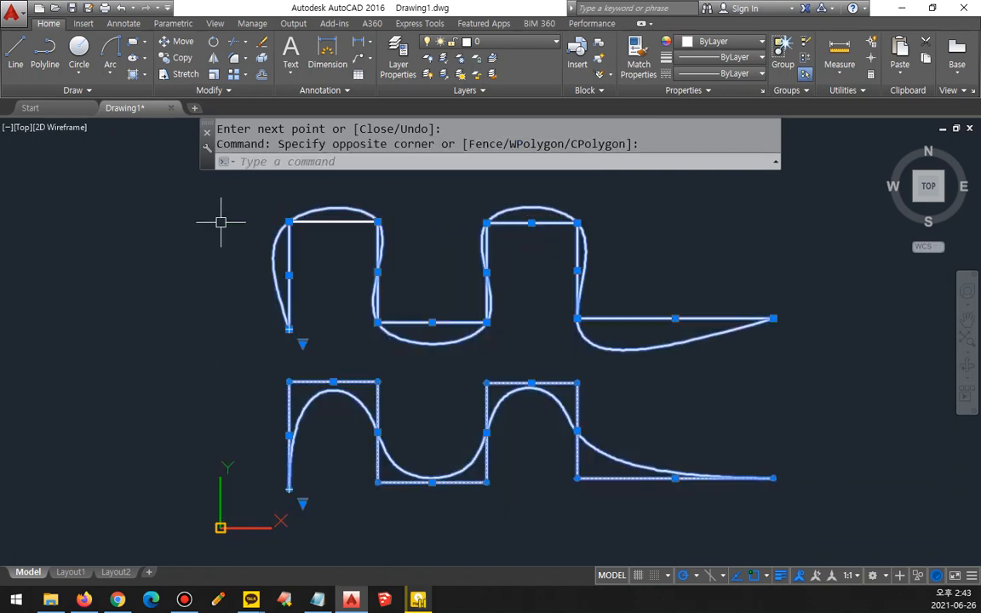
{"action": "type", "text": "E"}
{"action": "key", "text": "Return"}
Step: Draw a rectangle with line width 10 and the current chamfer, starting just above the origin and extending up and to the right
{"action": "type", "text": "rec"}
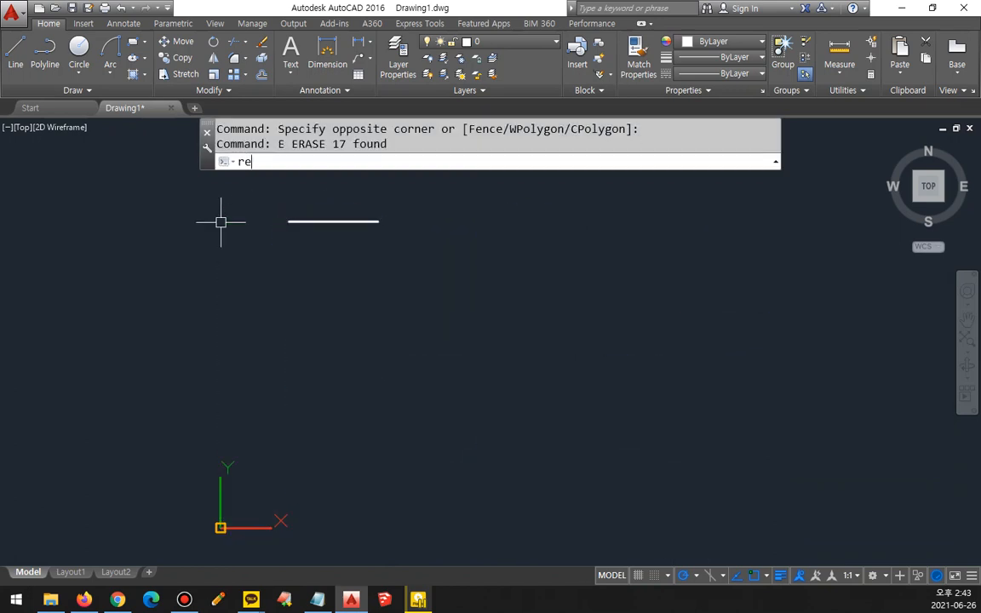
{"action": "key", "text": "Return"}
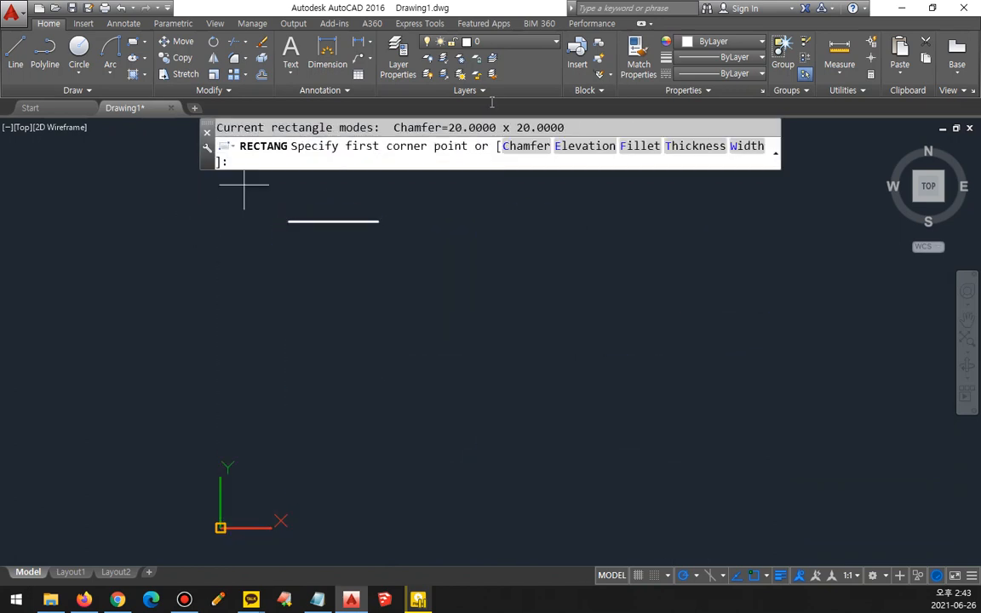
{"action": "left_click", "coordinate": [749, 149]}
{"action": "type", "text": "10"}
{"action": "key", "text": "Return"}
{"action": "left_click", "coordinate": [243, 444]}
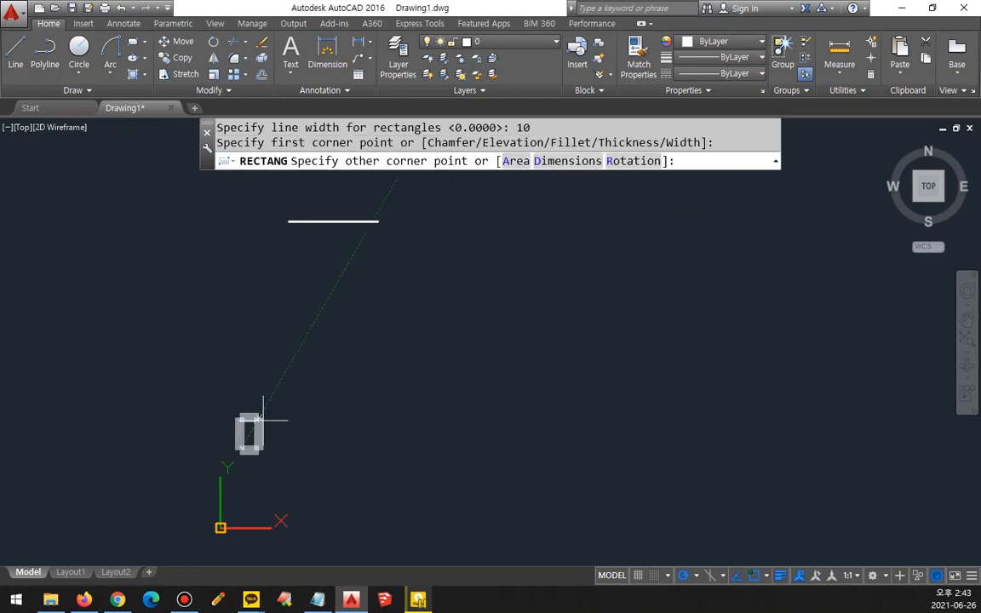
{"action": "left_click", "coordinate": [469, 258]}
{"action": "key", "text": "Return"}
{"action": "scroll", "coordinate": [259, 355], "scroll_direction": "up", "scroll_amount": 3}
{"action": "key", "text": "ctrl+shift+3"}
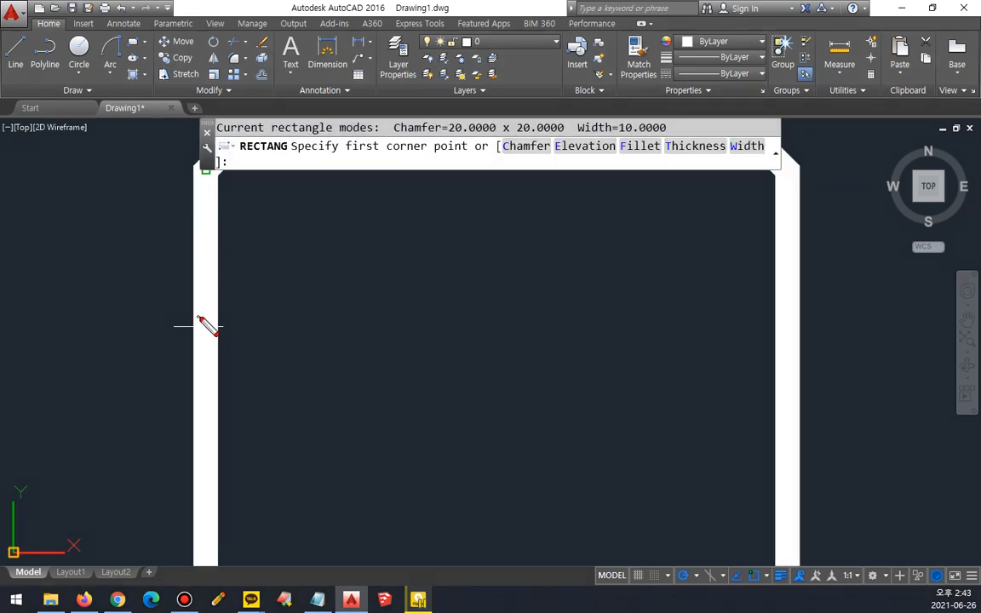
{"action": "mouse_move", "coordinate": [210, 343]}
{"action": "left_mouse_down"}
{"action": "mouse_move", "coordinate": [231, 333]}
{"action": "mouse_move", "coordinate": [213, 359]}
{"action": "left_mouse_up"}
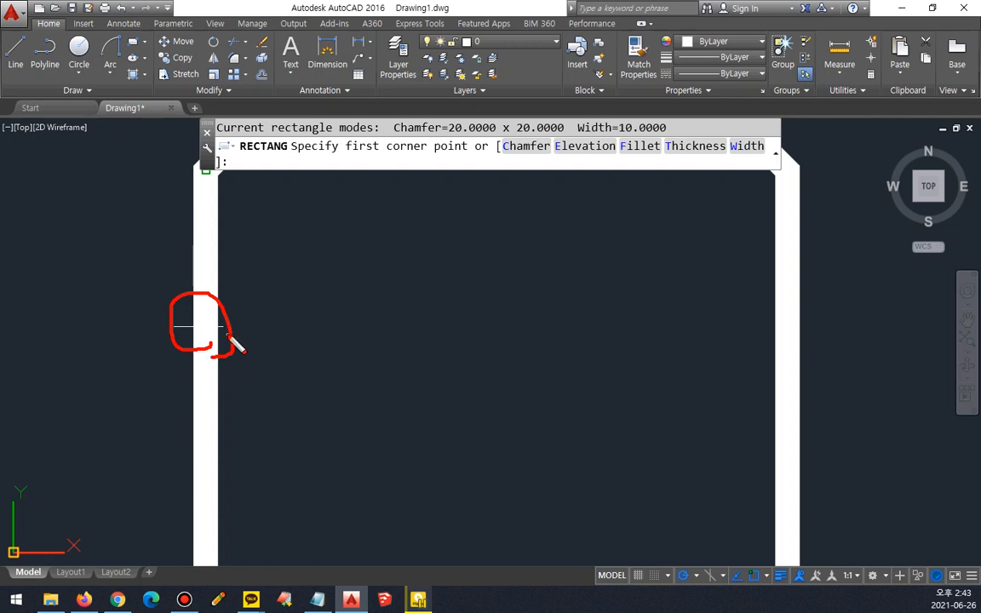
{"action": "key", "text": "ctrl+shift+3"}
{"action": "type", "text": "c"}
{"action": "key", "text": "Return"}
{"action": "key", "text": "ctrl+shift+3"}
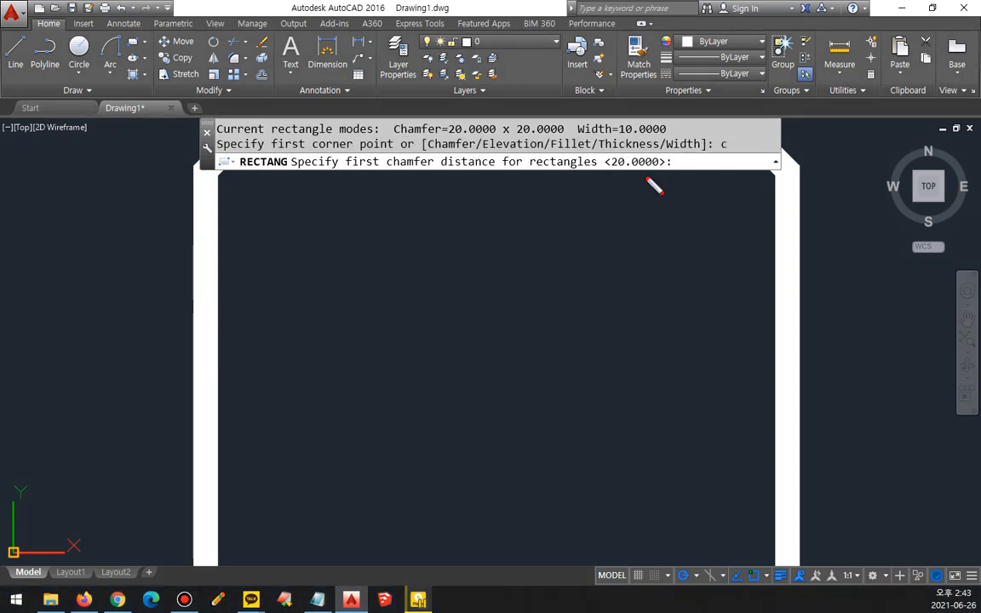
{"action": "left_click_drag", "start_coordinate": [639, 181], "coordinate": [547, 199]}
{"action": "key", "text": "Escape"}
{"action": "key", "text": "Escape"}
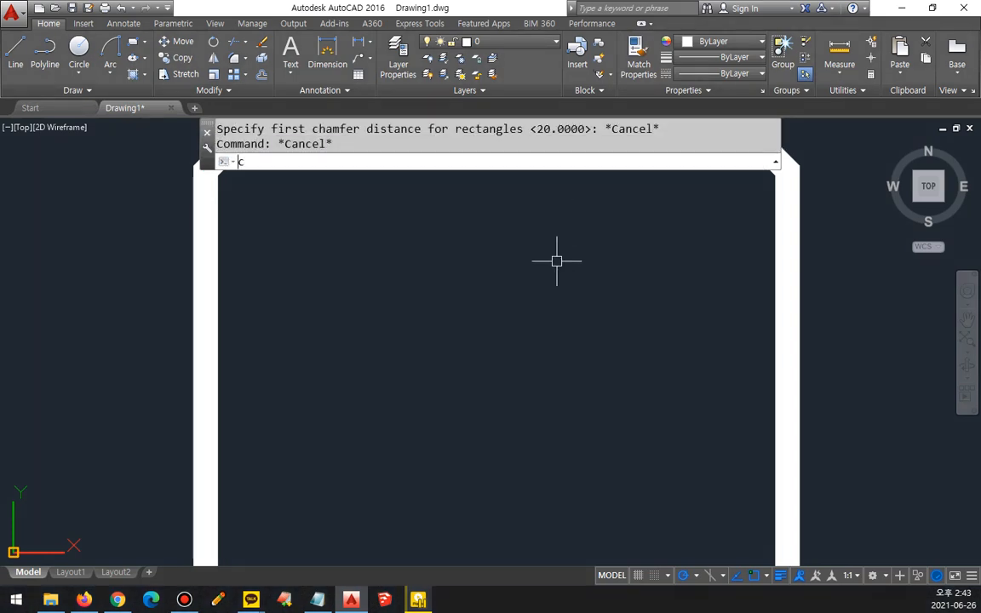
{"action": "type", "text": "c"}
{"action": "key", "text": "Return"}
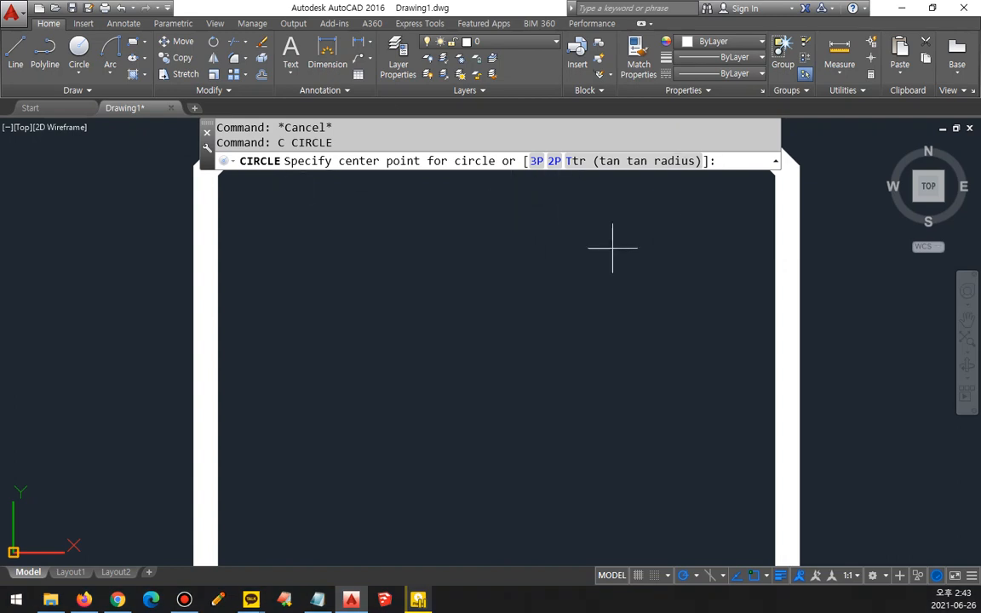
{"action": "key", "text": "Escape"}
Step: Erase the leftover horizontal line above the thick chamfered rectangle
{"action": "scroll", "coordinate": [604, 272], "scroll_direction": "down", "scroll_amount": 5}
{"action": "middle_click_drag", "start_coordinate": [604, 273], "coordinate": [371, 283]}
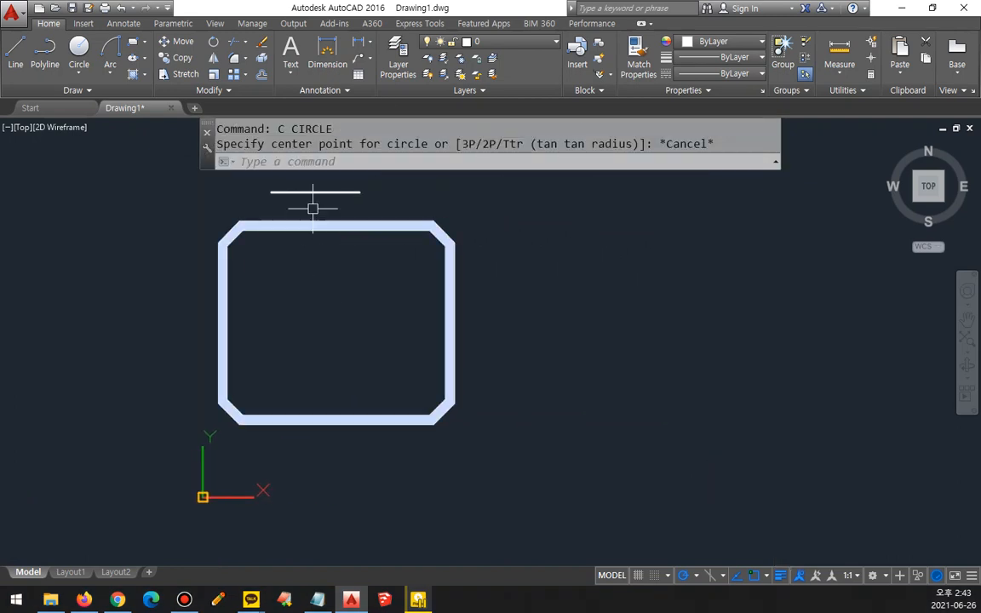
{"action": "left_click", "coordinate": [305, 179]}
{"action": "left_click", "coordinate": [296, 212]}
{"action": "type", "text": "e"}
{"action": "key", "text": "Return"}
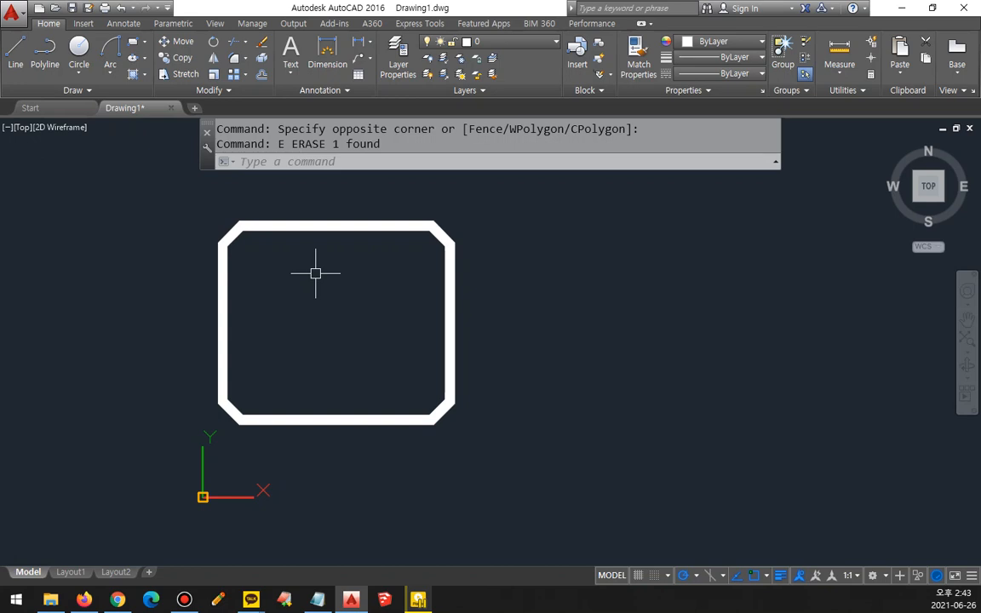
Step: Draw five donuts with inside diameter 50 and outside diameter 100 beside the thick rectangle, three in an upper row and two below
{"action": "type", "text": "do"}
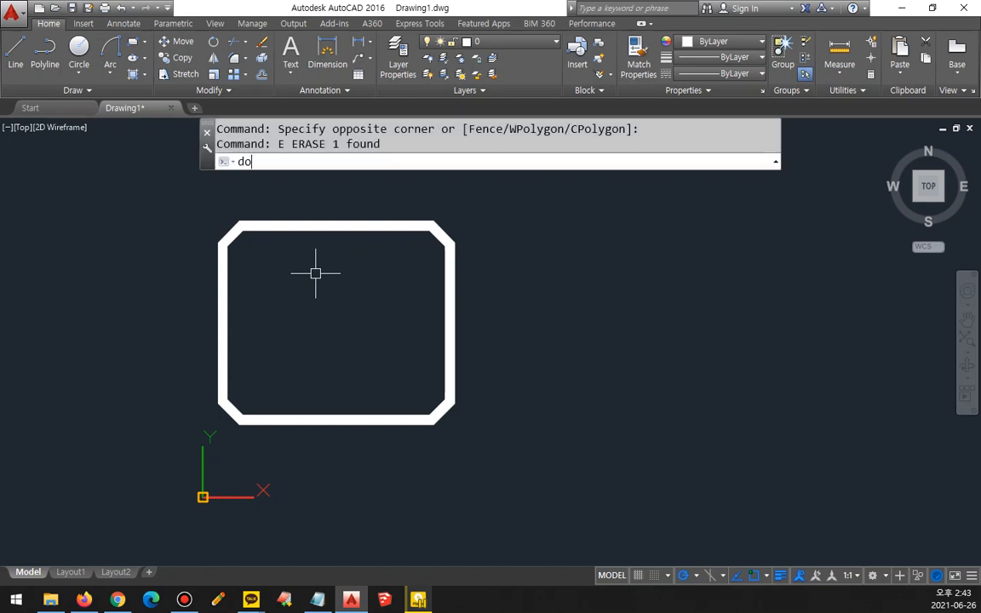
{"action": "key", "text": "Return"}
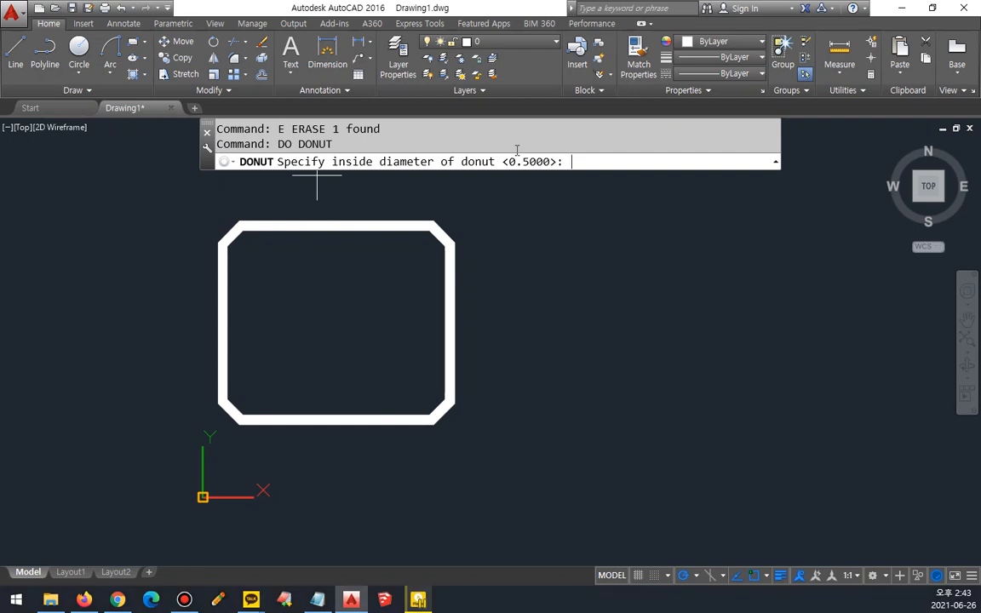
{"action": "type", "text": "50"}
{"action": "key", "text": "Return"}
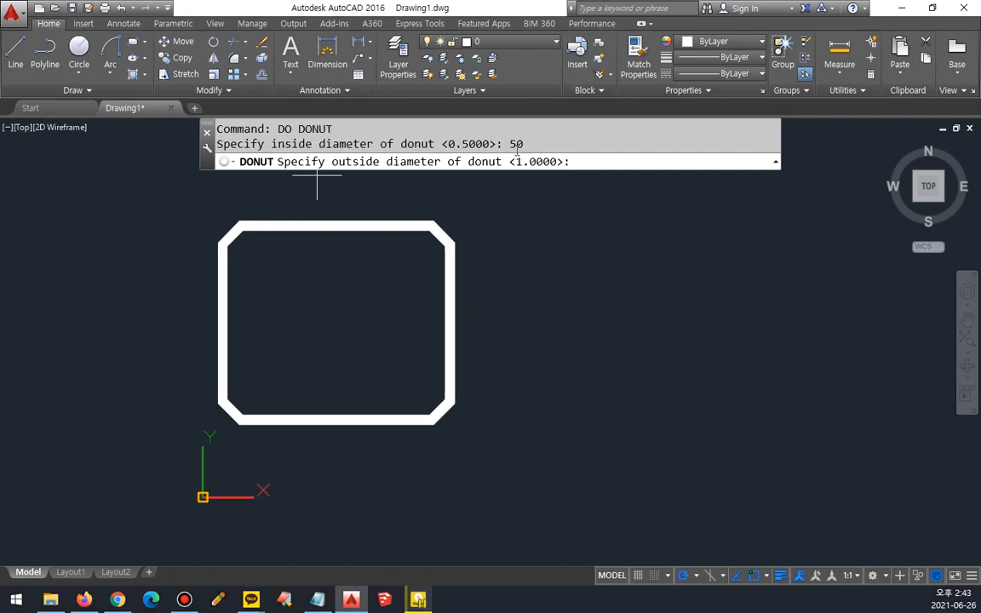
{"action": "type", "text": "100"}
{"action": "key", "text": "Return"}
{"action": "left_click", "coordinate": [540, 268]}
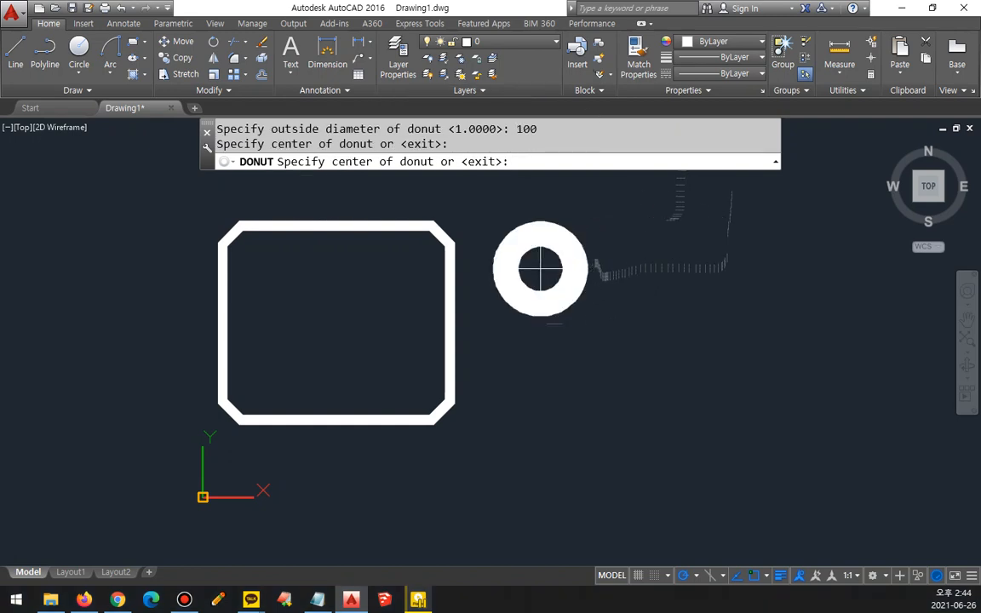
{"action": "left_click", "coordinate": [684, 255]}
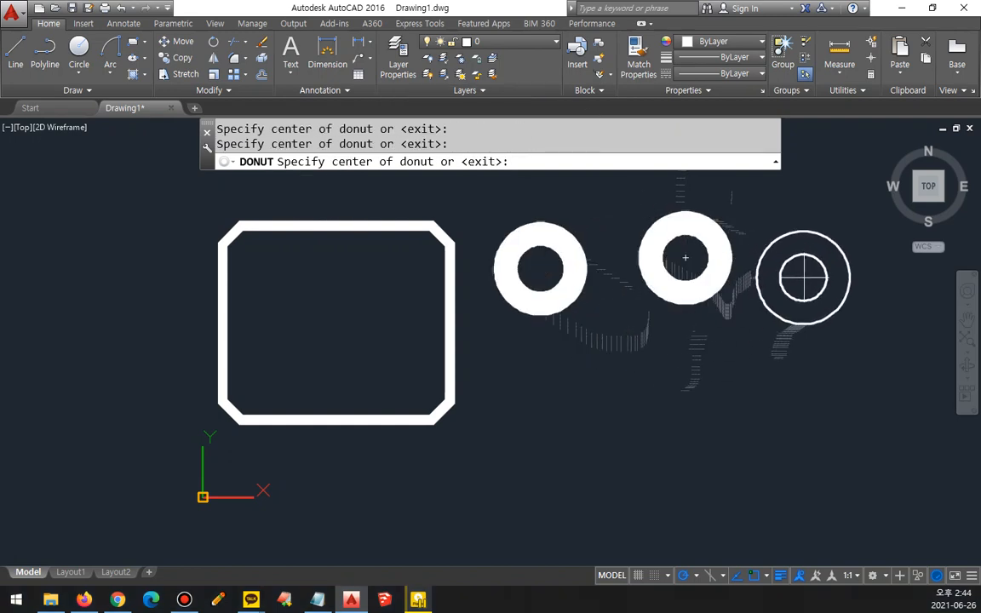
{"action": "left_click", "coordinate": [803, 276]}
{"action": "left_click", "coordinate": [616, 382]}
{"action": "left_click", "coordinate": [751, 387]}
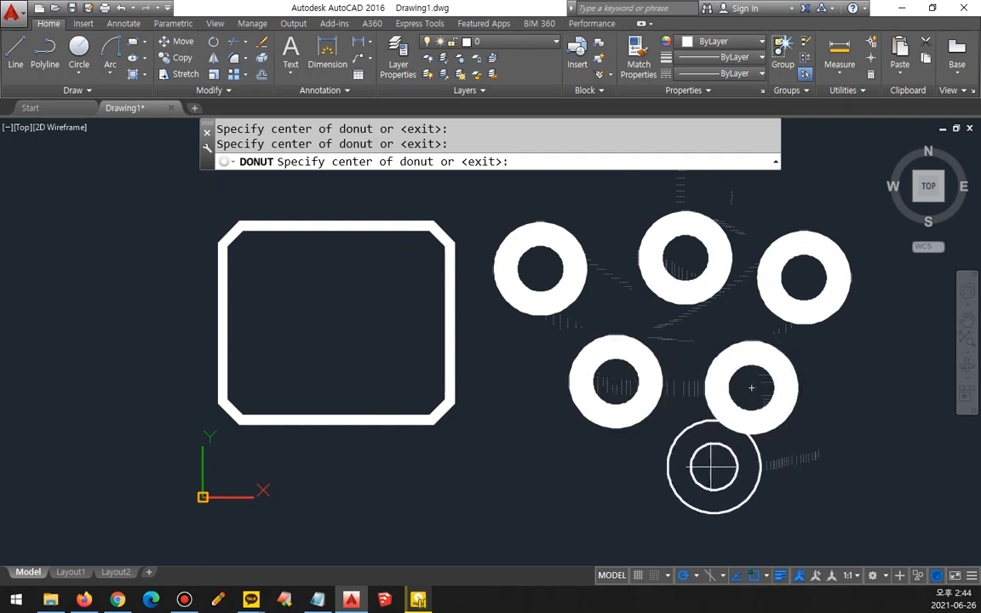
{"action": "key", "text": "Return"}
Step: Erase the thick chamfered rectangle and all donuts, discs and rings with one crossing selection, and zoom to the whole drawing
{"action": "middle_click_drag", "start_coordinate": [597, 409], "coordinate": [449, 407]}
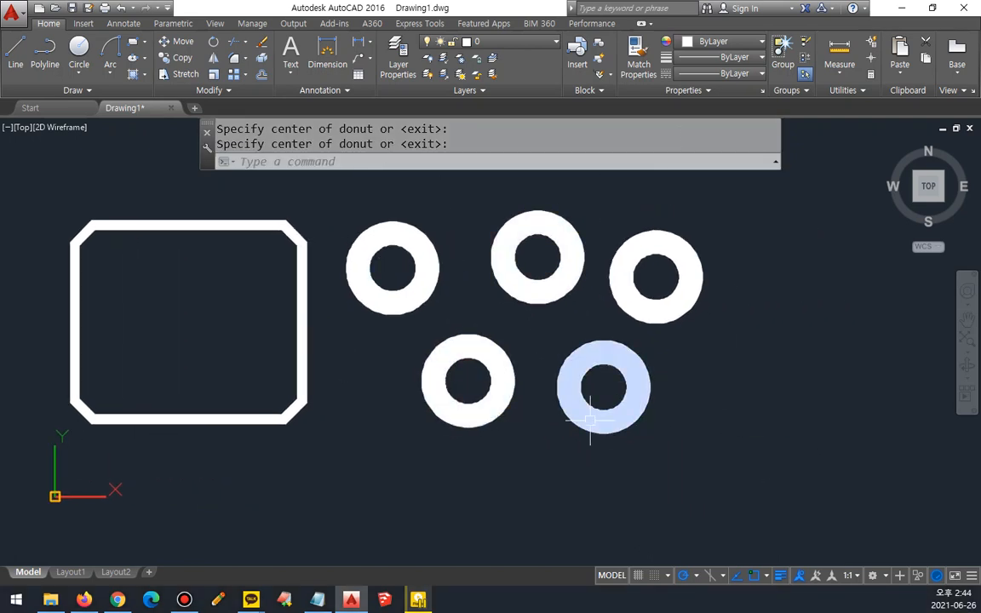
{"action": "middle_click_drag", "start_coordinate": [689, 305], "coordinate": [555, 298]}
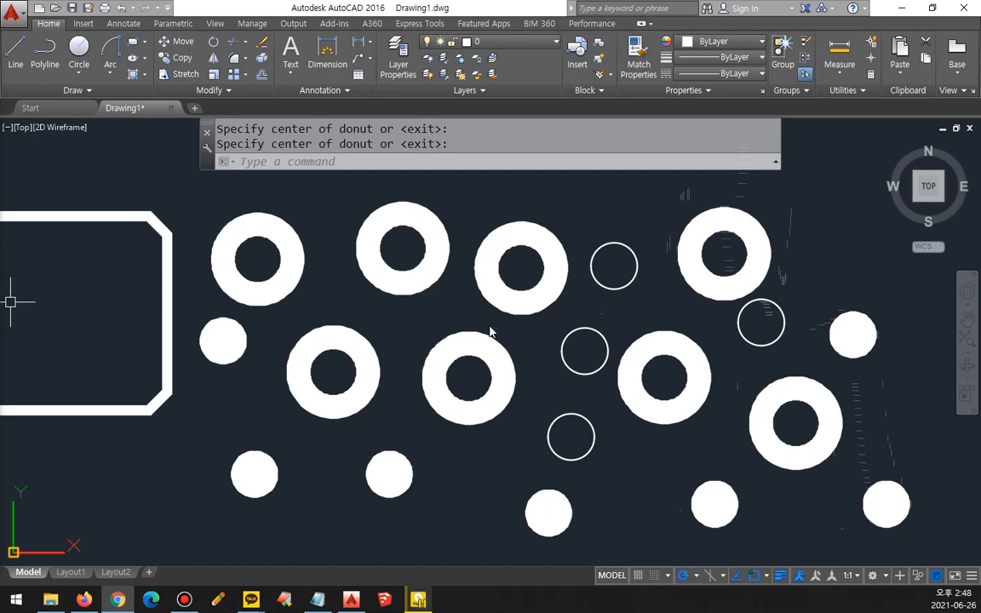
{"action": "scroll", "coordinate": [821, 508], "scroll_direction": "down", "scroll_amount": 5}
{"action": "left_click", "coordinate": [860, 531]}
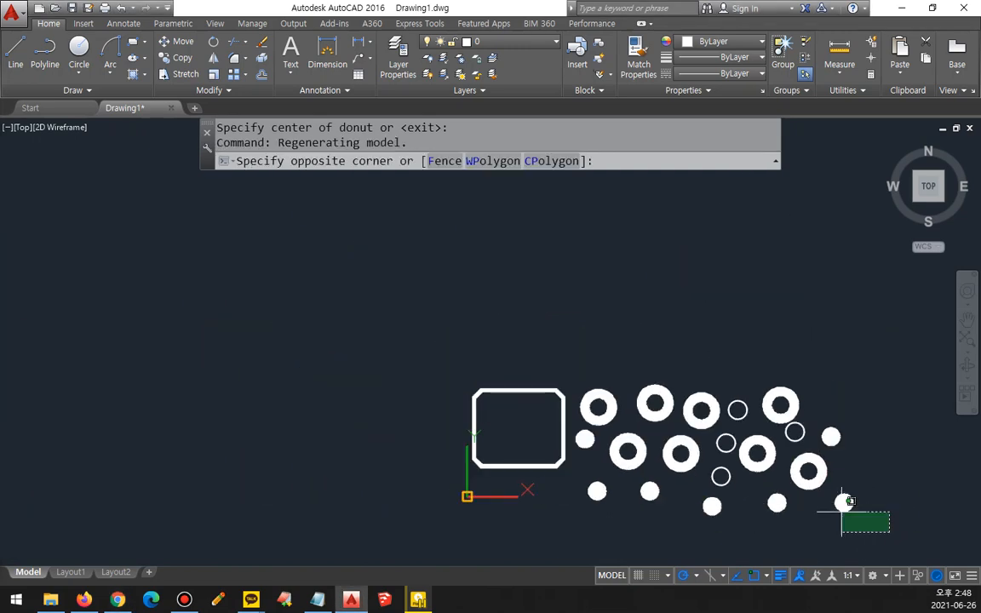
{"action": "left_click", "coordinate": [372, 339]}
{"action": "type", "text": "e"}
{"action": "key", "text": "Return"}
{"action": "type", "text": "z"}
{"action": "key", "text": "Return"}
{"action": "type", "text": "a"}
{"action": "key", "text": "Return"}
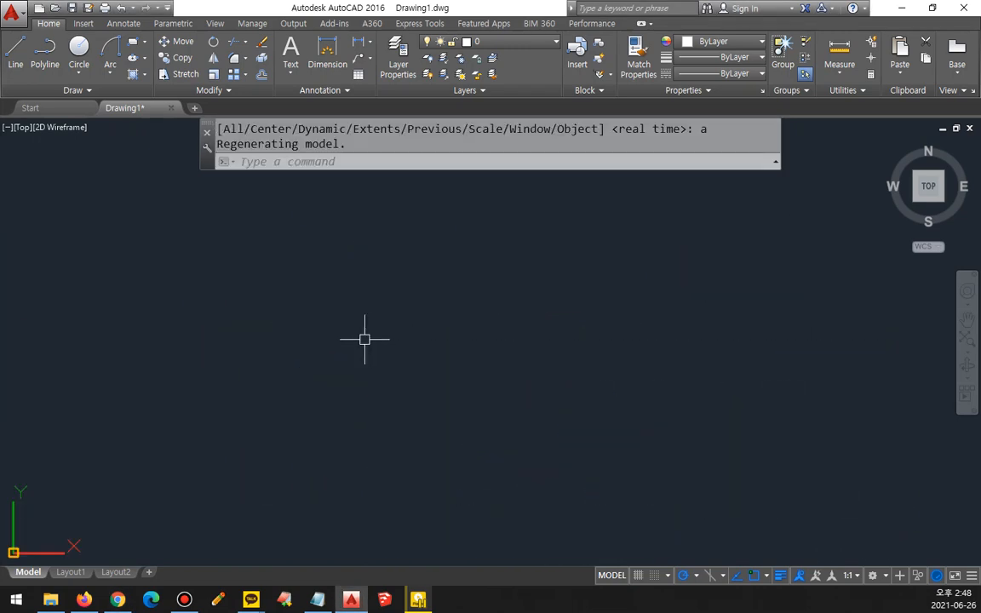
Step: Set the shade mode to 2dwireframe and regenerate the model
{"action": "type", "text": "sha"}
{"action": "key", "text": "Return"}
{"action": "type", "text": "2d"}
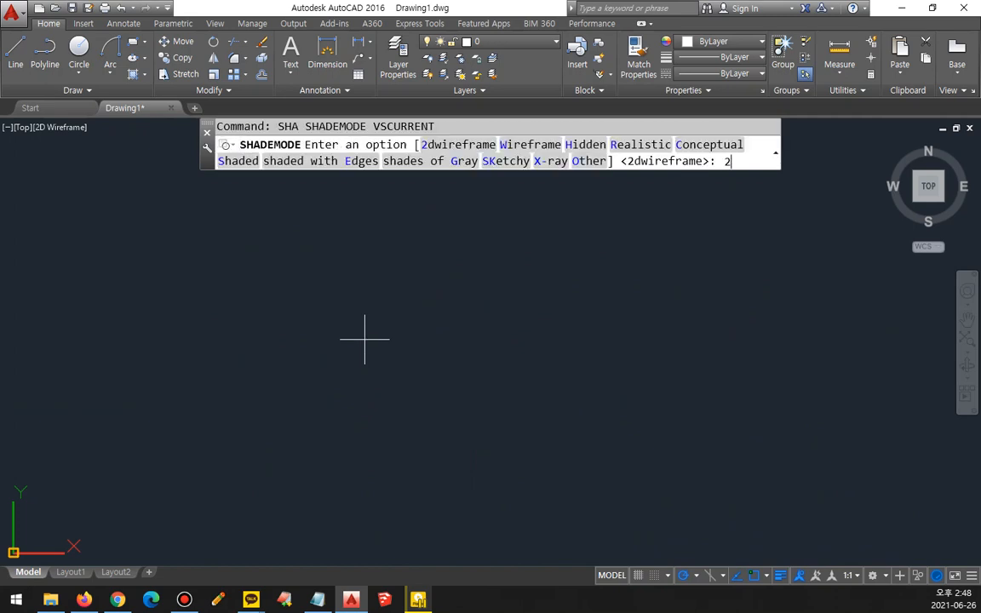
{"action": "key", "text": "Return"}
{"action": "type", "text": "re"}
{"action": "key", "text": "Return"}
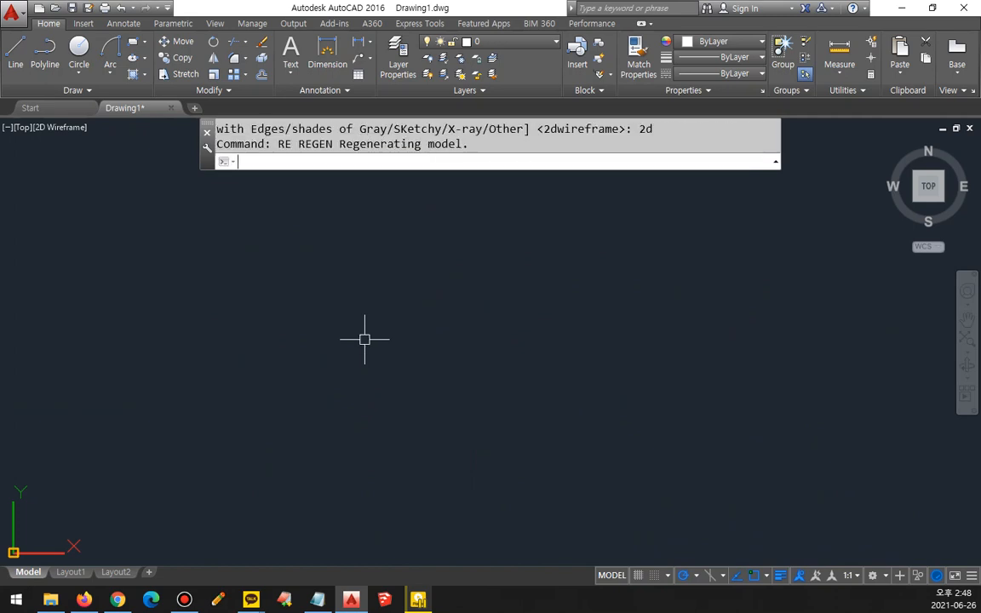
Step: Zoom the view to the full drawing area with the All option
{"action": "type", "text": "z"}
{"action": "key", "text": "Return"}
{"action": "type", "text": "a"}
{"action": "key", "text": "Return"}
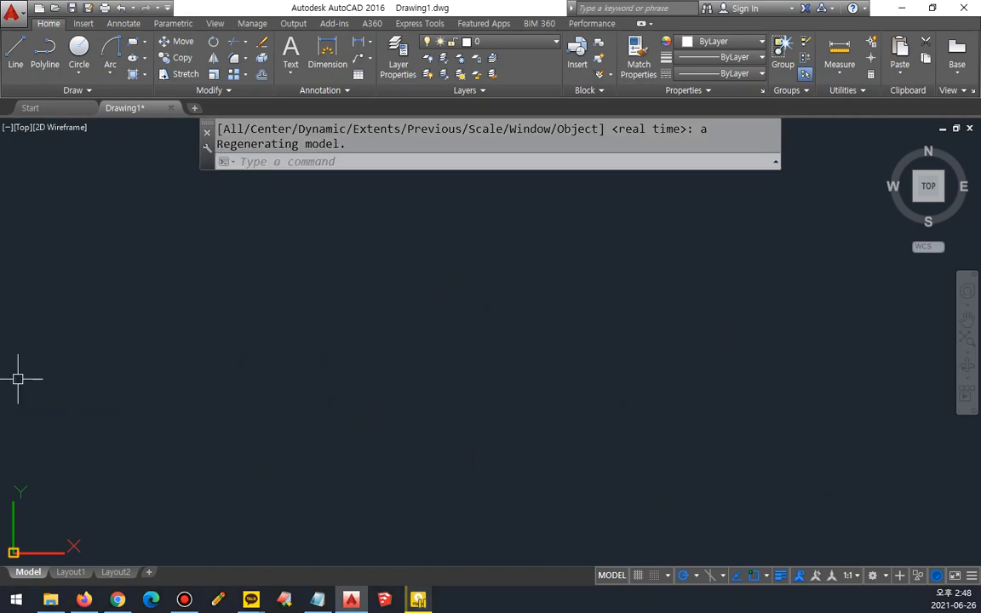
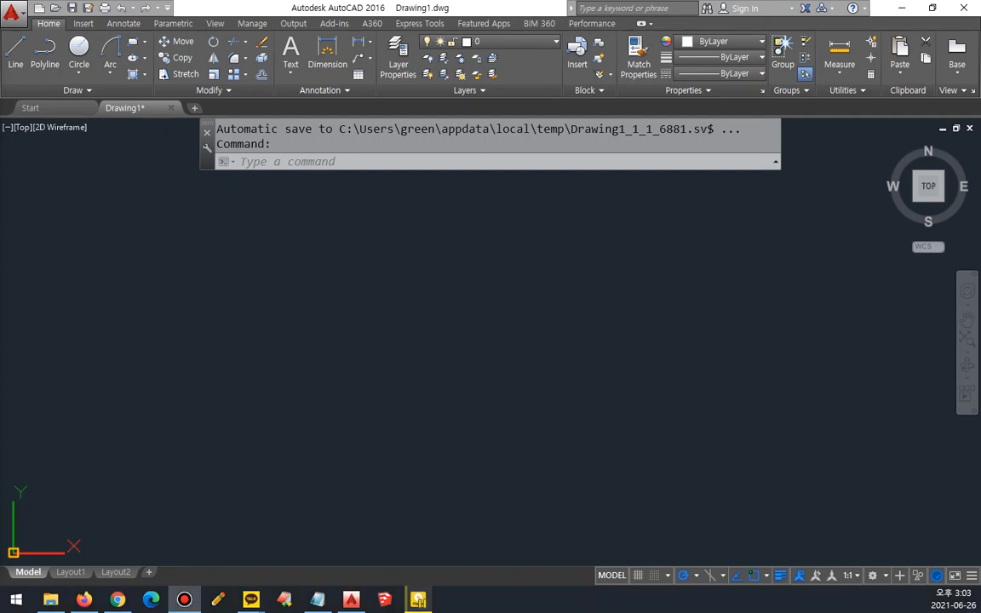
{"action": "left_click", "coordinate": [527, 281]}
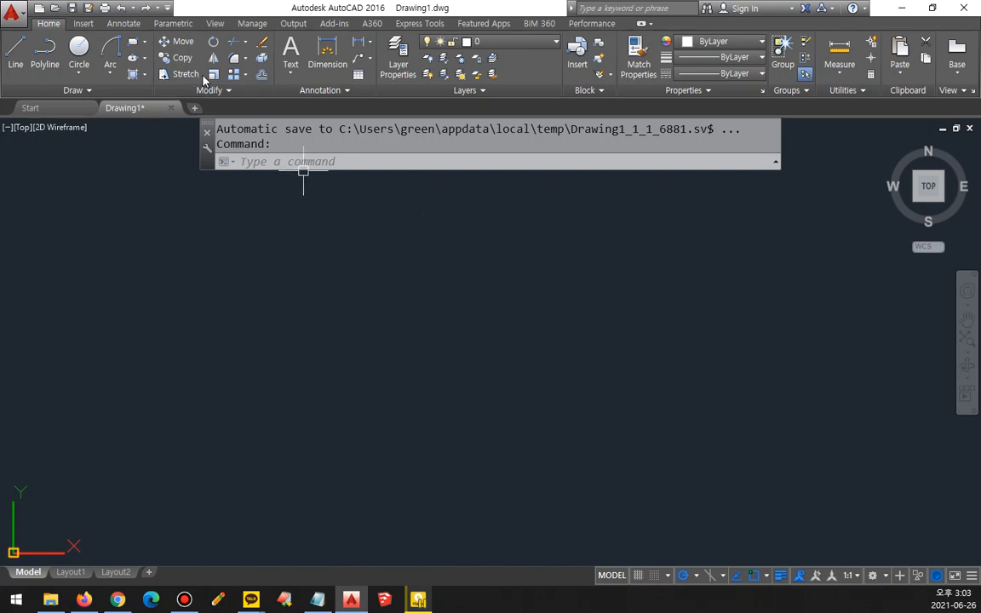
{"action": "left_click", "coordinate": [146, 57]}
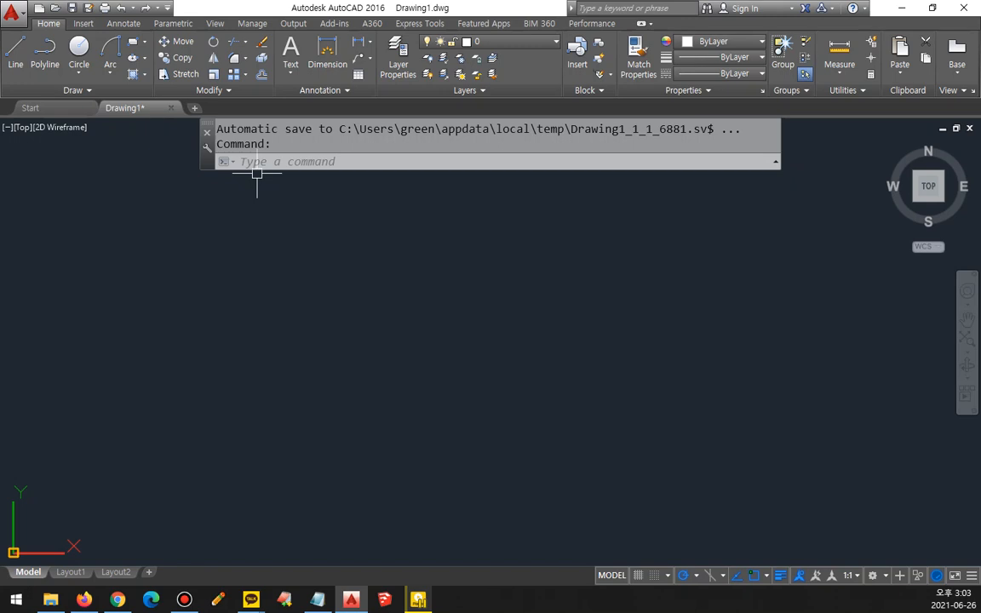
Step: Draw a long horizontal line across most of the empty drawing area with the Line command
{"action": "type", "text": "l"}
{"action": "key", "text": "Return"}
{"action": "left_click", "coordinate": [126, 316]}
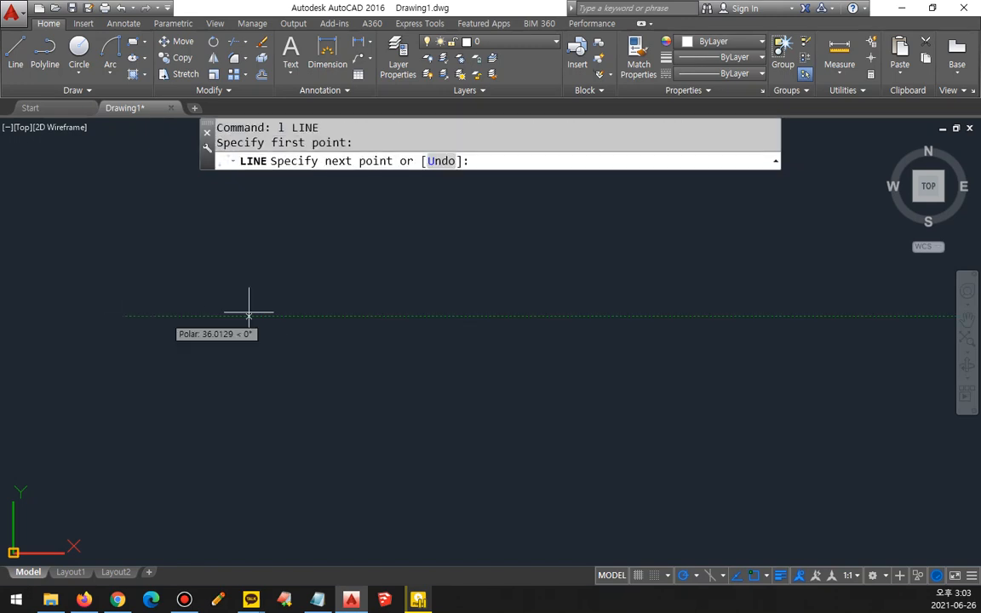
{"action": "left_click", "coordinate": [730, 316]}
{"action": "key", "text": "Return"}
{"action": "key", "text": "Return"}
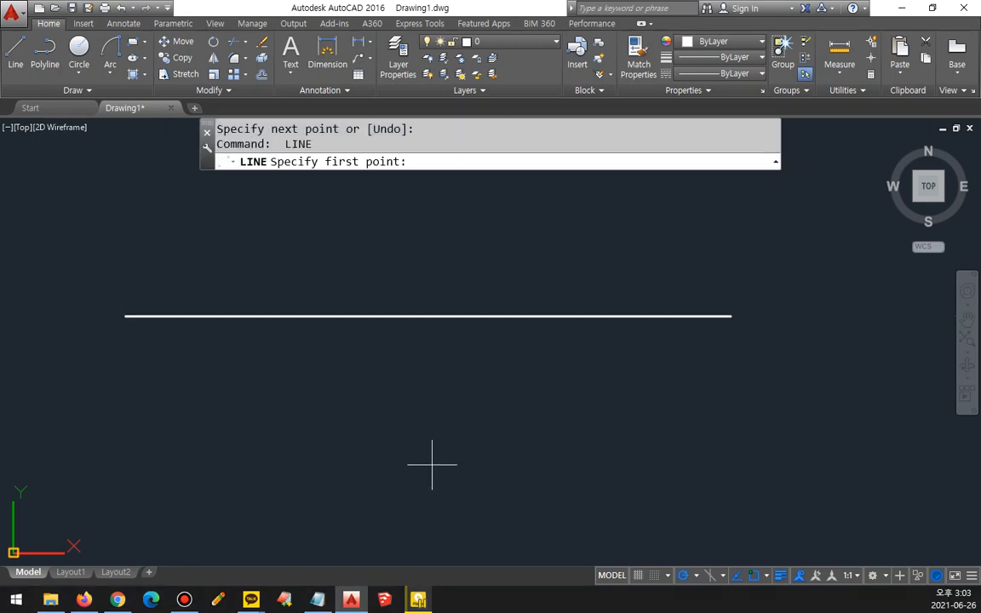
Step: Draw a vertical line about 210 units long crossing the horizontal line near its middle
{"action": "left_click", "coordinate": [433, 464]}
{"action": "middle_click_drag", "start_coordinate": [443, 266], "coordinate": [437, 293]}
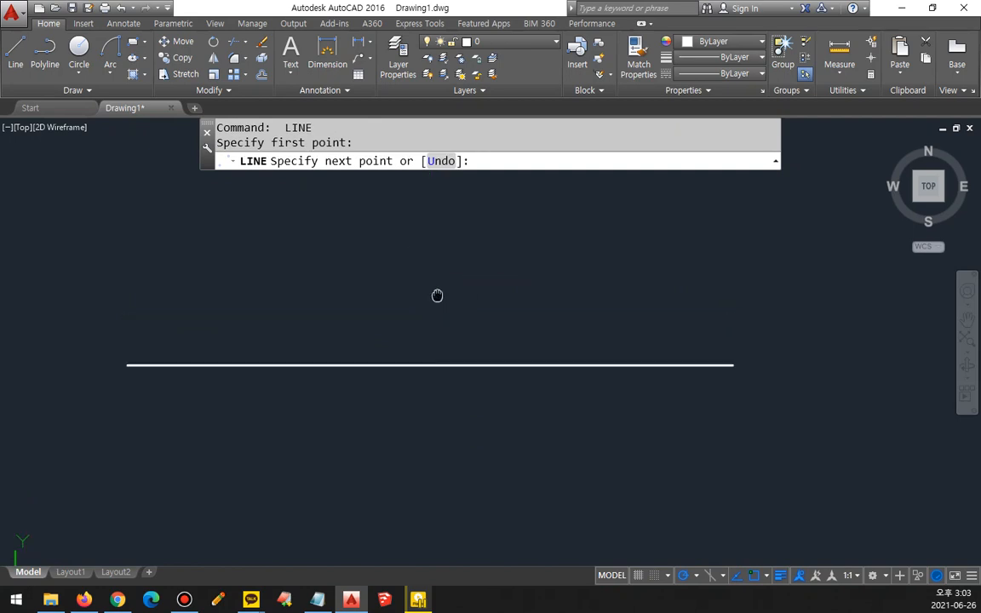
{"action": "left_click", "coordinate": [434, 200]}
{"action": "key", "text": "Return"}
Step: Offset the vertical line by 50 to both sides
{"action": "type", "text": "o"}
{"action": "key", "text": "Return"}
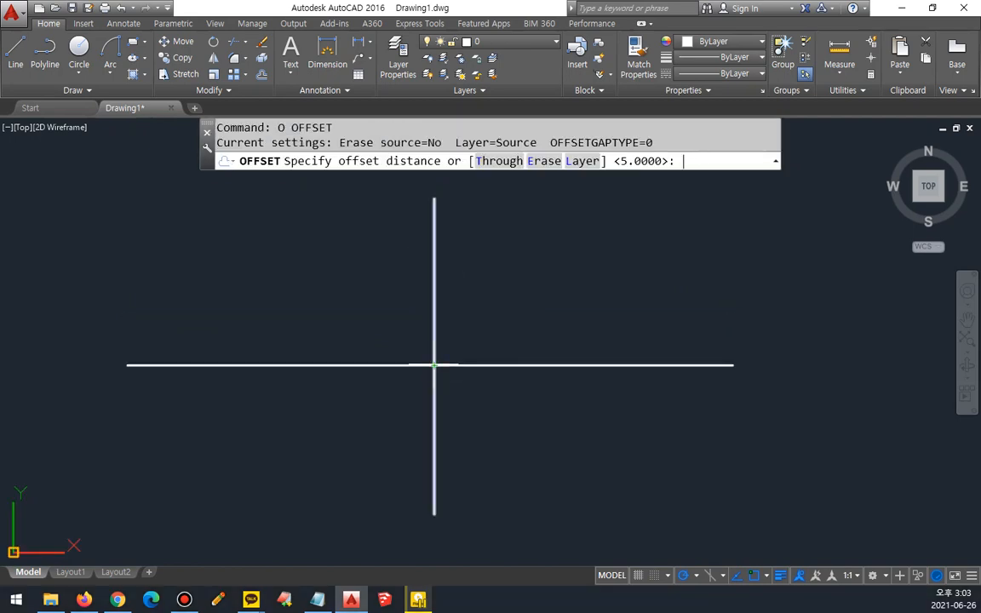
{"action": "type", "text": "50"}
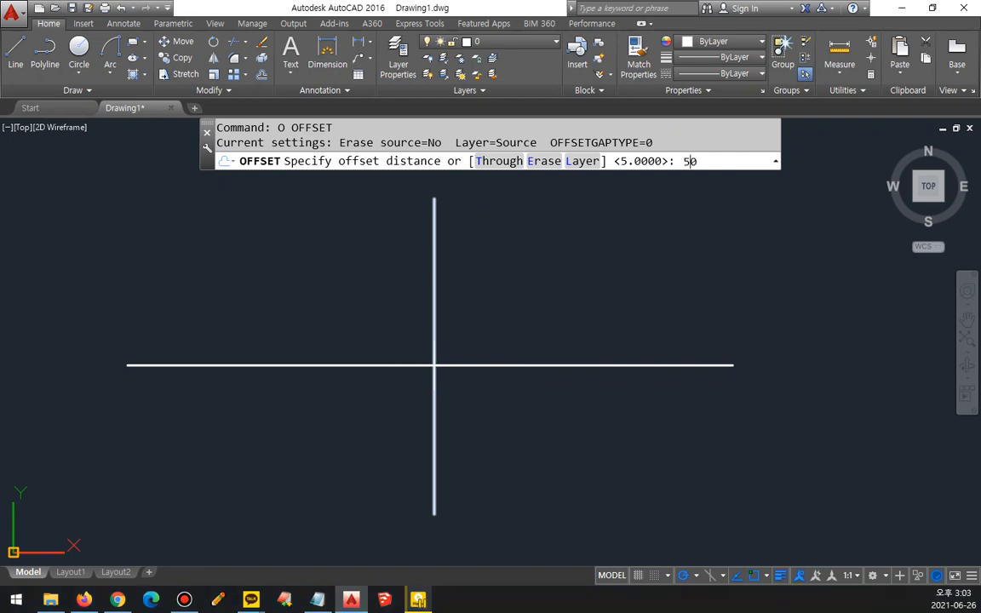
{"action": "key", "text": "Return"}
{"action": "left_click", "coordinate": [435, 324]}
{"action": "left_click", "coordinate": [473, 326]}
{"action": "left_click", "coordinate": [434, 332]}
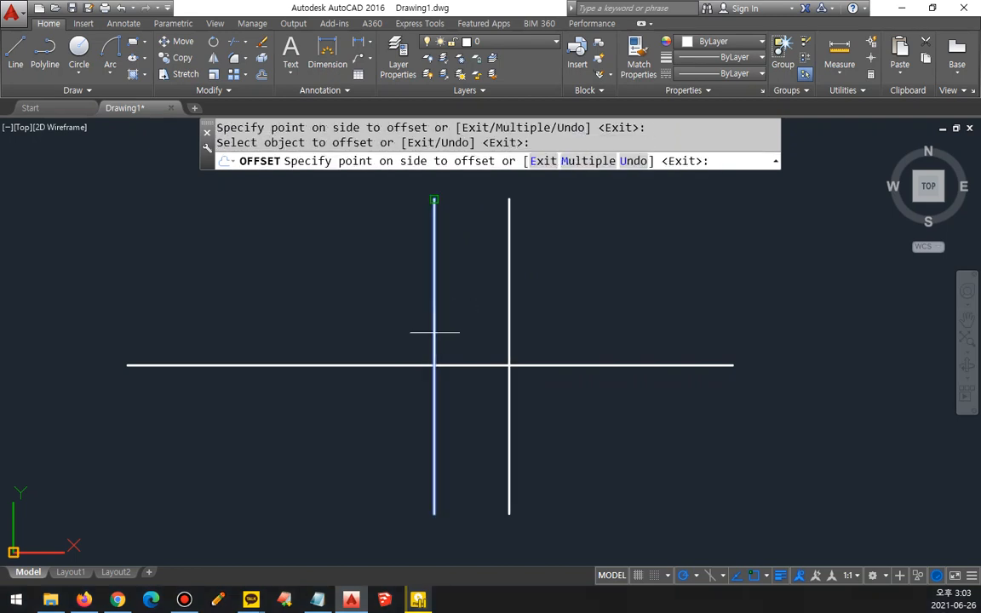
{"action": "left_click", "coordinate": [358, 334]}
{"action": "key", "text": "Return"}
Step: Offset the horizontal line by 25 both above and below it
{"action": "type", "text": "o"}
{"action": "key", "text": "Return"}
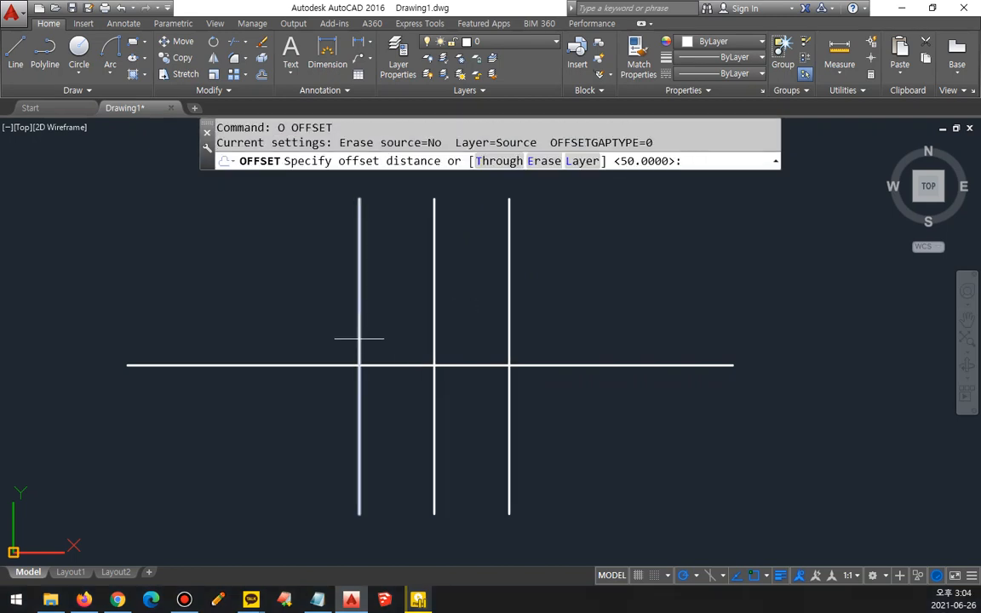
{"action": "type", "text": "25"}
{"action": "key", "text": "Return"}
{"action": "left_click", "coordinate": [460, 365]}
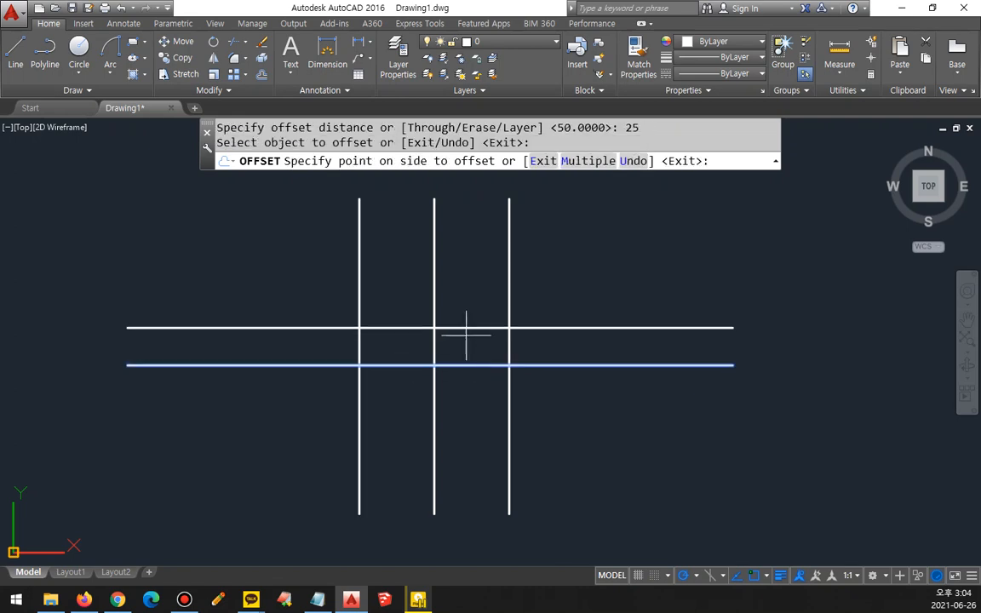
{"action": "left_click", "coordinate": [466, 333]}
{"action": "left_click", "coordinate": [468, 365]}
{"action": "left_click", "coordinate": [440, 396]}
{"action": "key", "text": "Return"}
{"action": "scroll", "coordinate": [444, 390], "scroll_direction": "up", "scroll_amount": 4}
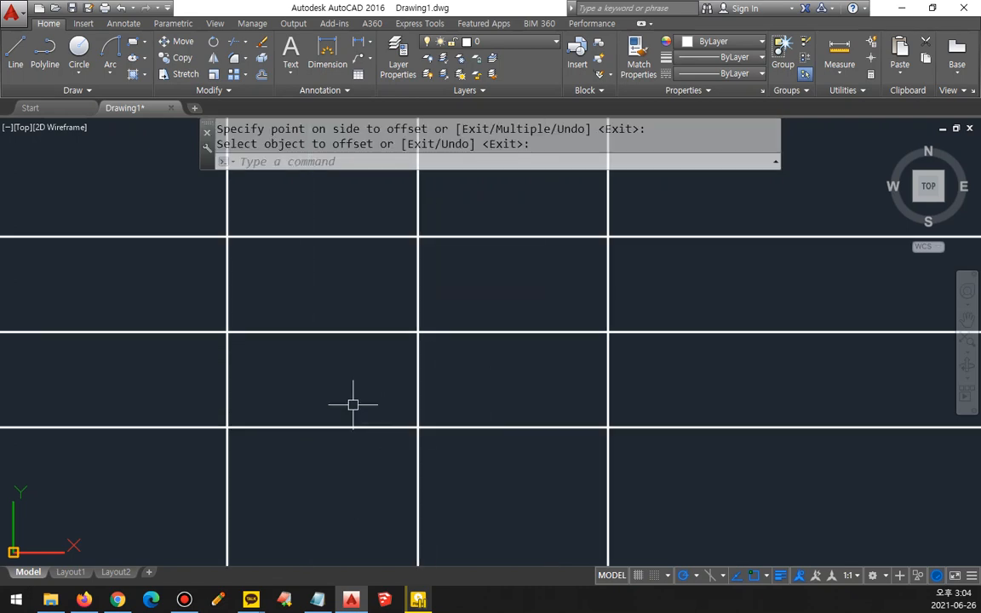
{"action": "mouse_move", "coordinate": [219, 241]}
{"action": "left_mouse_down"}
{"action": "mouse_move", "coordinate": [214, 409]}
{"action": "mouse_move", "coordinate": [560, 418]}
{"action": "mouse_move", "coordinate": [555, 272]}
{"action": "mouse_move", "coordinate": [322, 266]}
{"action": "left_mouse_up"}
{"action": "left_click_drag", "start_coordinate": [230, 317], "coordinate": [222, 332]}
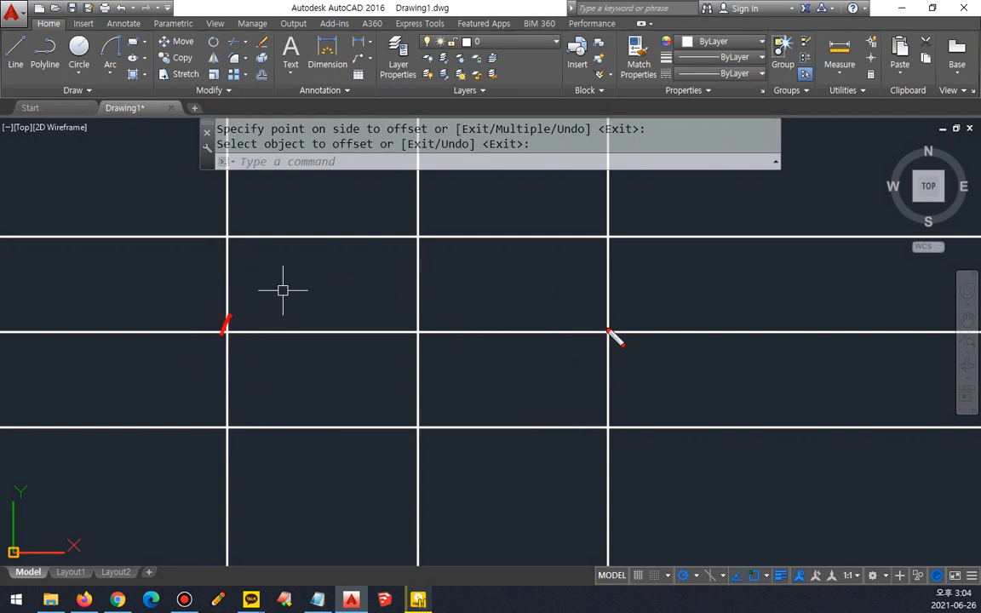
{"action": "left_click_drag", "start_coordinate": [606, 322], "coordinate": [571, 356]}
{"action": "left_click_drag", "start_coordinate": [423, 230], "coordinate": [398, 243]}
{"action": "left_click_drag", "start_coordinate": [441, 417], "coordinate": [416, 438]}
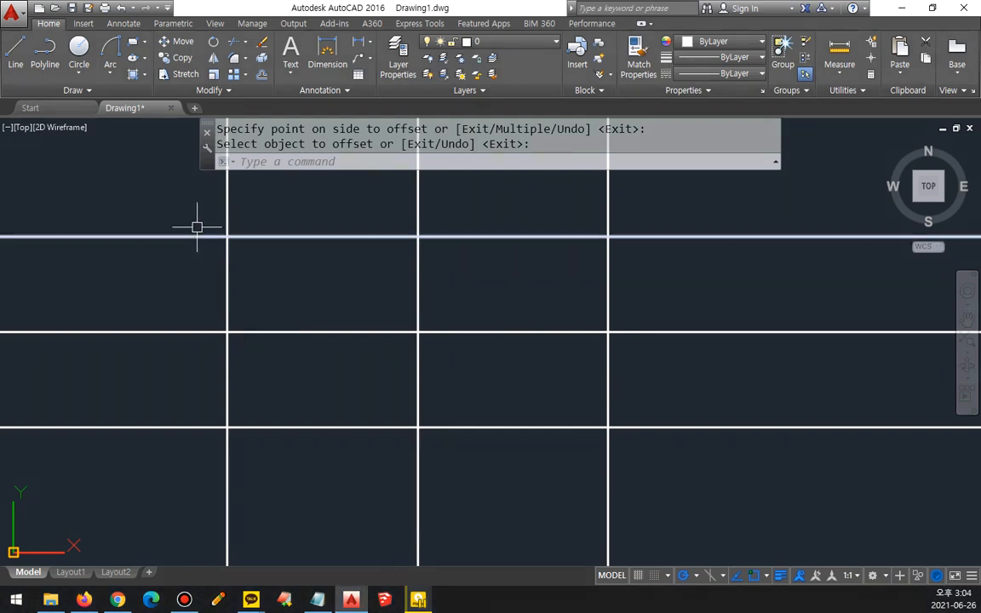
Step: Draw an ellipse by axis endpoints where the middle horizontal line meets the outer verticals, with its other axis reaching the upper horizontal line on the middle vertical
{"action": "type", "text": "el"}
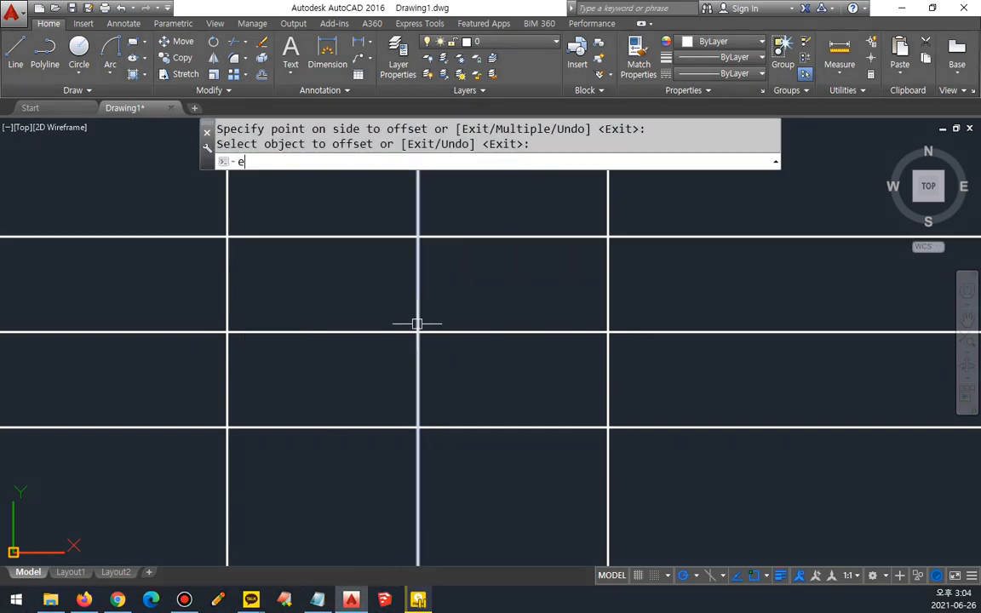
{"action": "key", "text": "Return"}
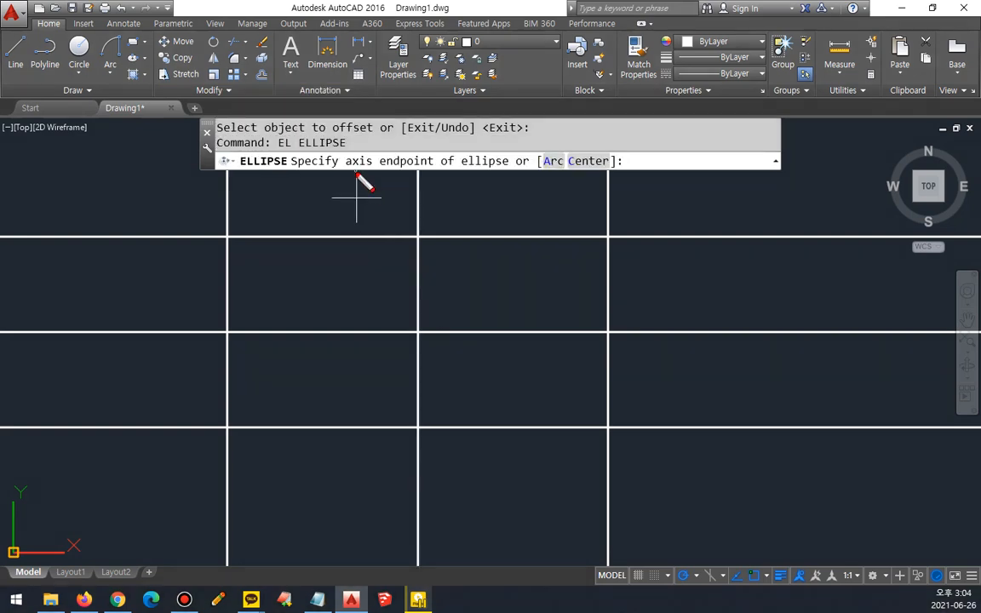
{"action": "mouse_move", "coordinate": [353, 174]}
{"action": "left_mouse_down"}
{"action": "mouse_move", "coordinate": [356, 146]}
{"action": "mouse_move", "coordinate": [369, 180]}
{"action": "left_mouse_up"}
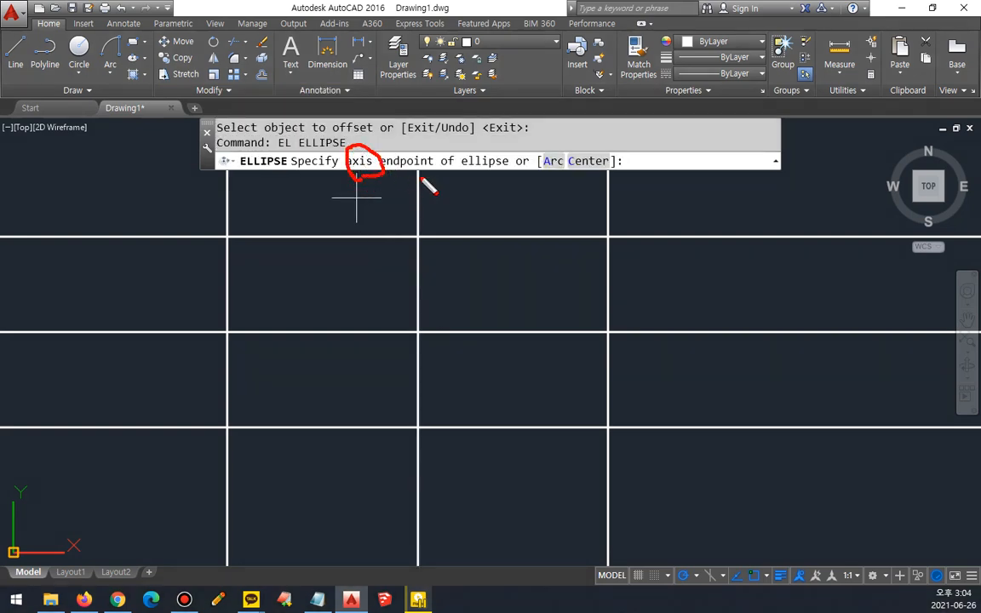
{"action": "mouse_move", "coordinate": [465, 171]}
{"action": "left_mouse_down"}
{"action": "mouse_move", "coordinate": [495, 145]}
{"action": "mouse_move", "coordinate": [467, 168]}
{"action": "mouse_move", "coordinate": [493, 166]}
{"action": "mouse_move", "coordinate": [477, 160]}
{"action": "mouse_move", "coordinate": [486, 170]}
{"action": "left_mouse_up"}
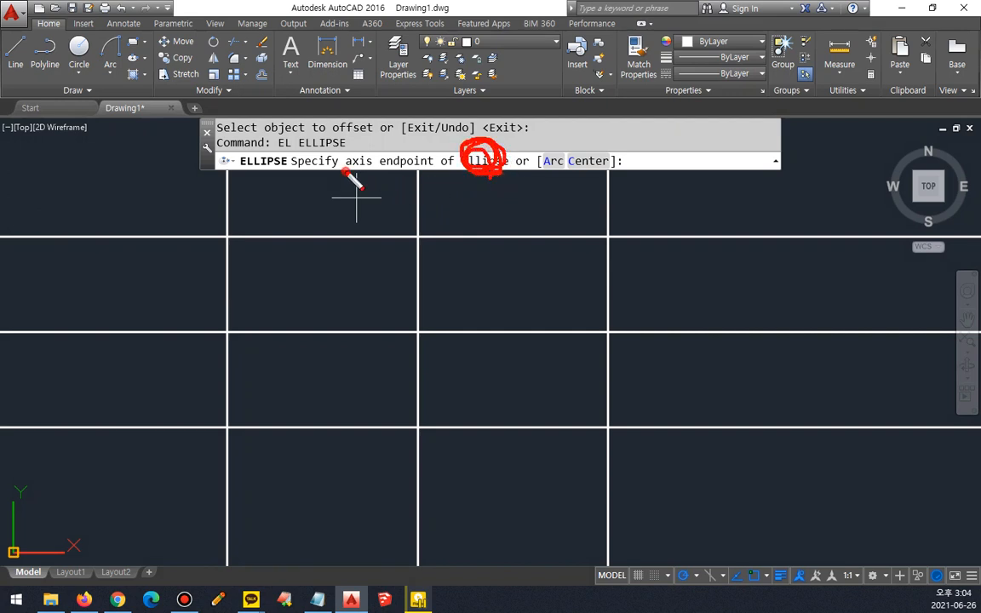
{"action": "left_click_drag", "start_coordinate": [344, 173], "coordinate": [427, 172]}
{"action": "key", "text": "Escape"}
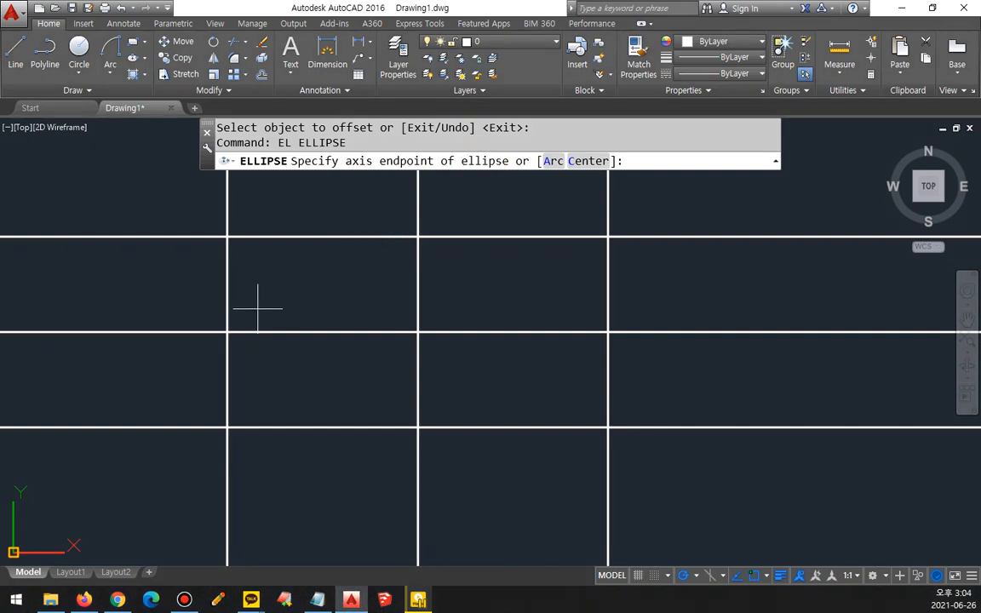
{"action": "left_click", "coordinate": [228, 331]}
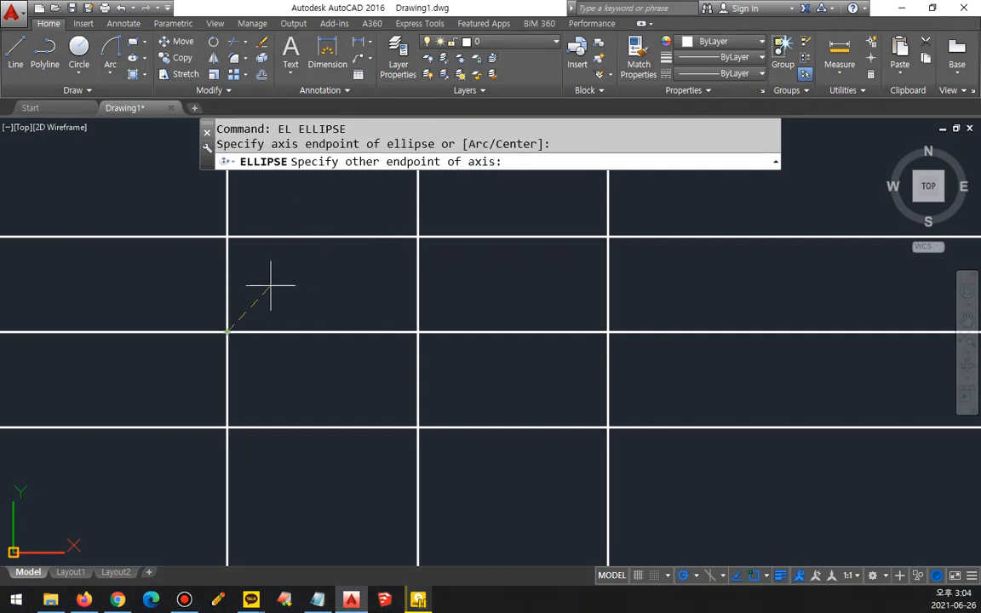
{"action": "mouse_move", "coordinate": [361, 179]}
{"action": "left_mouse_down"}
{"action": "mouse_move", "coordinate": [420, 175]}
{"action": "mouse_move", "coordinate": [362, 180]}
{"action": "left_mouse_up"}
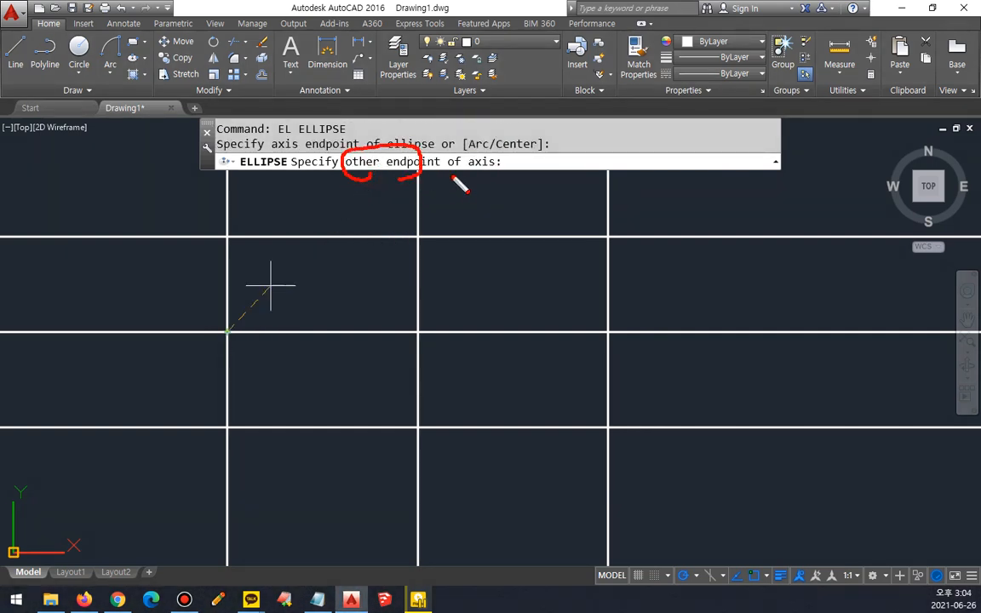
{"action": "left_click_drag", "start_coordinate": [449, 176], "coordinate": [508, 174]}
{"action": "key", "text": "Escape"}
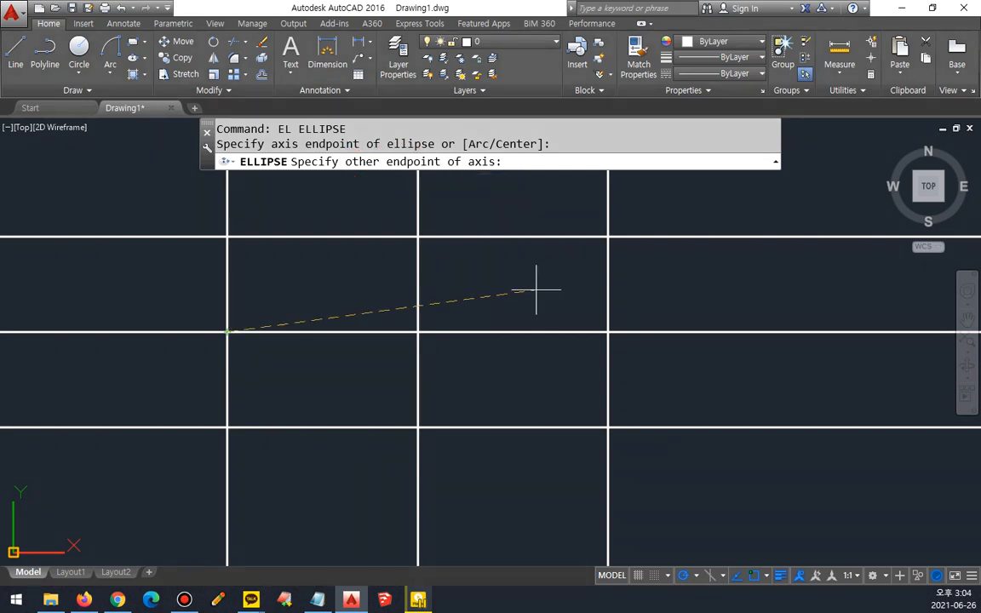
{"action": "left_click", "coordinate": [607, 331]}
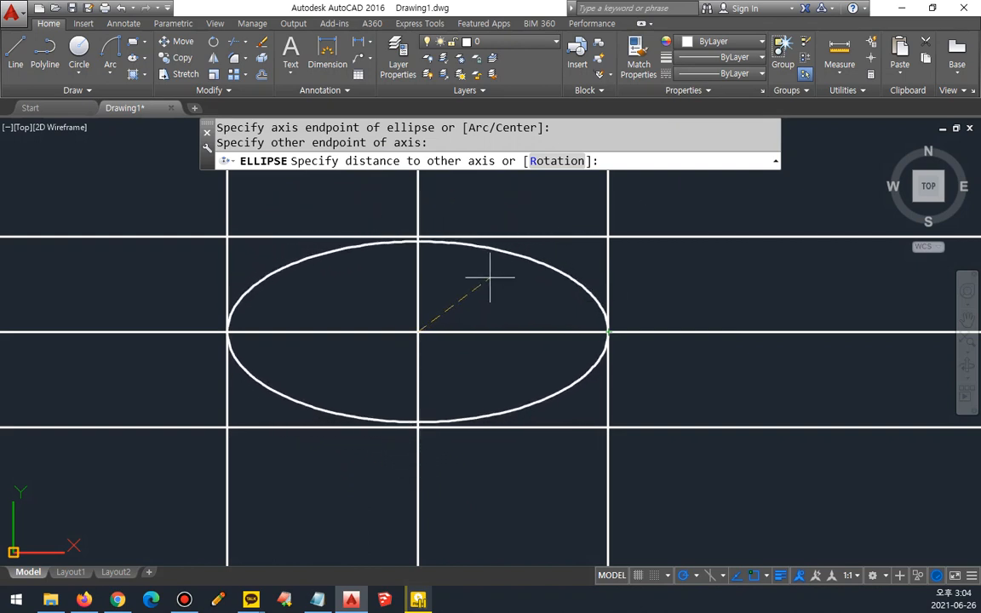
{"action": "mouse_move", "coordinate": [417, 317]}
{"action": "left_mouse_down"}
{"action": "mouse_move", "coordinate": [409, 345]}
{"action": "mouse_move", "coordinate": [431, 339]}
{"action": "left_mouse_up"}
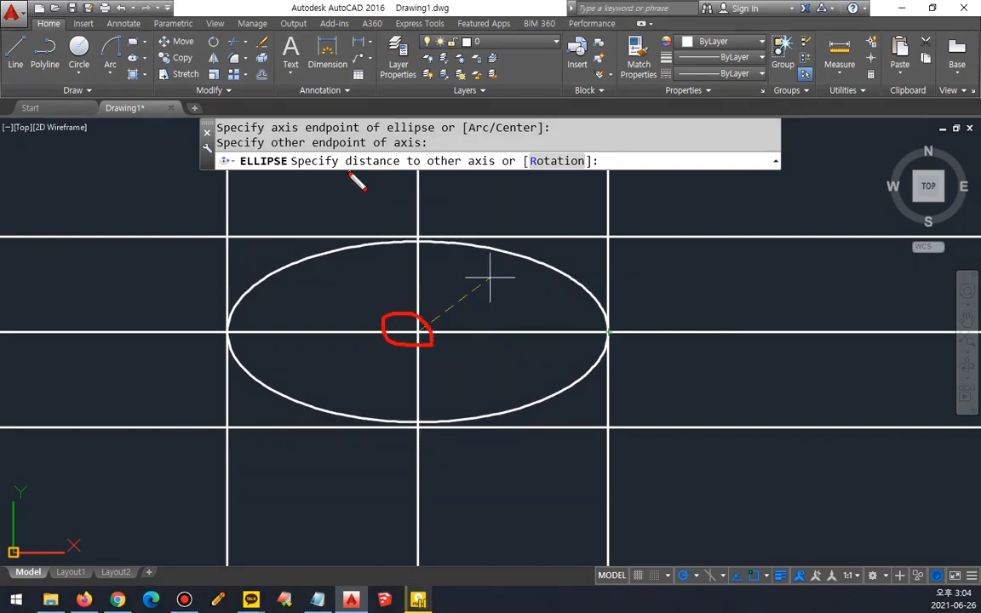
{"action": "left_click_drag", "start_coordinate": [349, 173], "coordinate": [417, 173]}
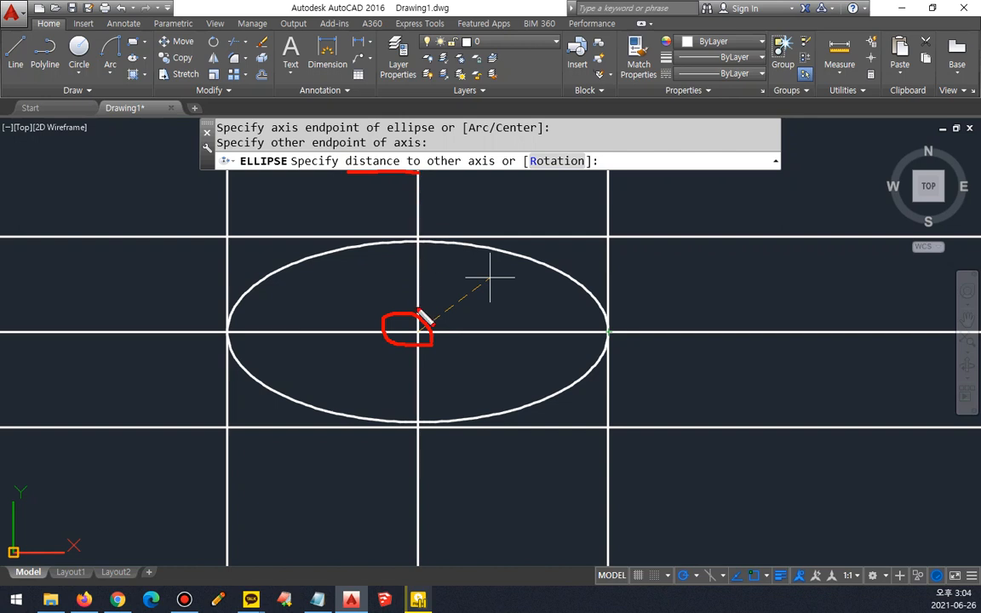
{"action": "left_click_drag", "start_coordinate": [423, 242], "coordinate": [434, 340]}
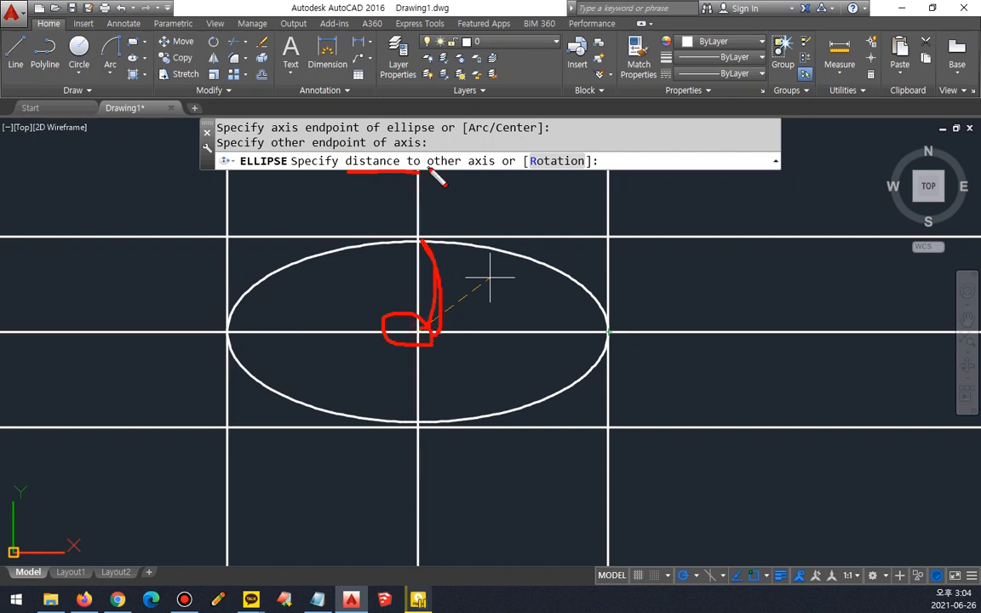
{"action": "left_click_drag", "start_coordinate": [425, 170], "coordinate": [487, 171]}
{"action": "key", "text": "Escape"}
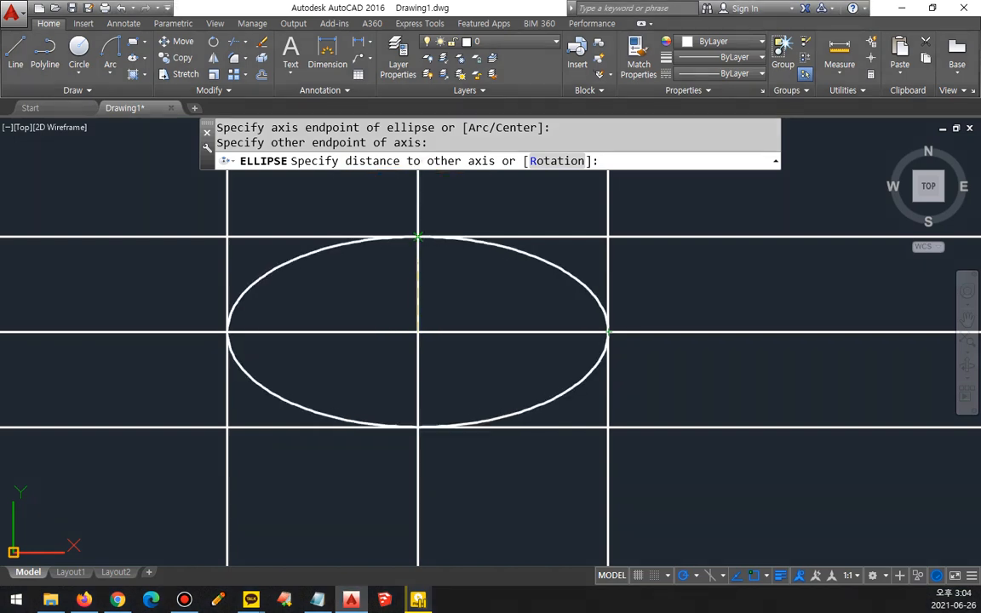
{"action": "left_click", "coordinate": [417, 236]}
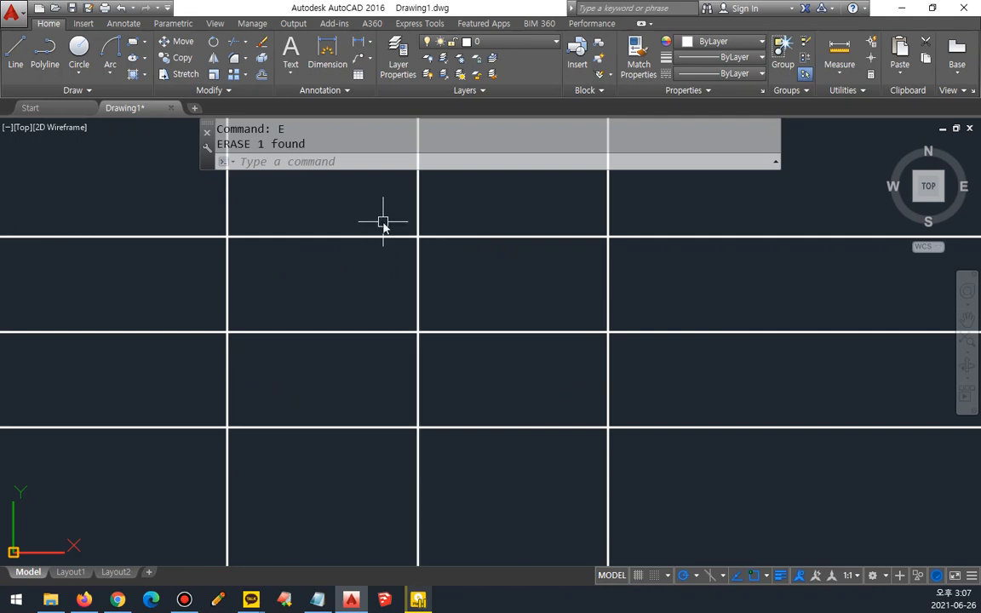
Step: Draw an ellipse with the Center option from the middle intersection, its axes reaching the right vertical line and the upper horizontal line
{"action": "type", "text": "el"}
{"action": "key", "text": "Return"}
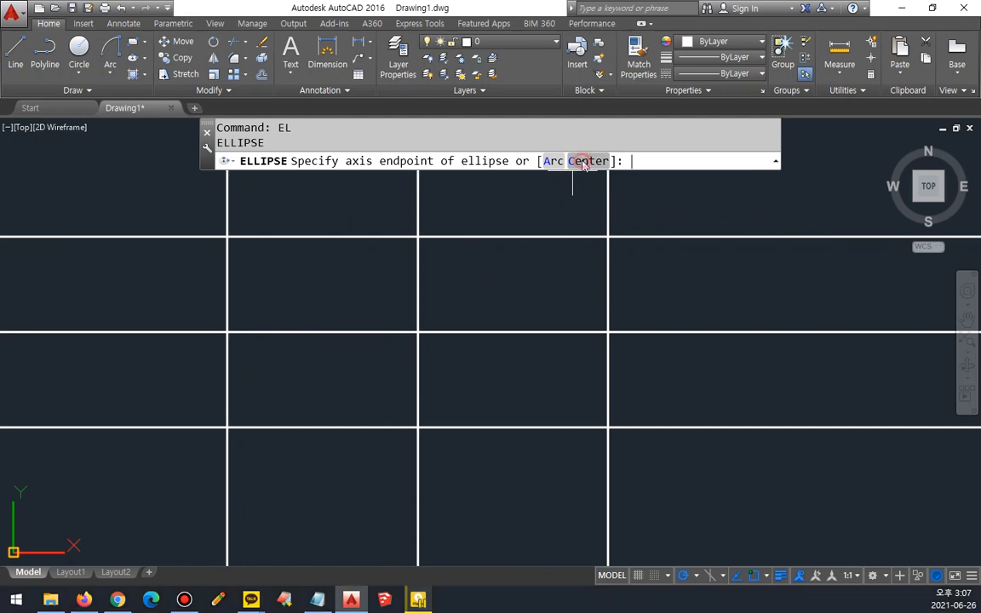
{"action": "left_click", "coordinate": [583, 164]}
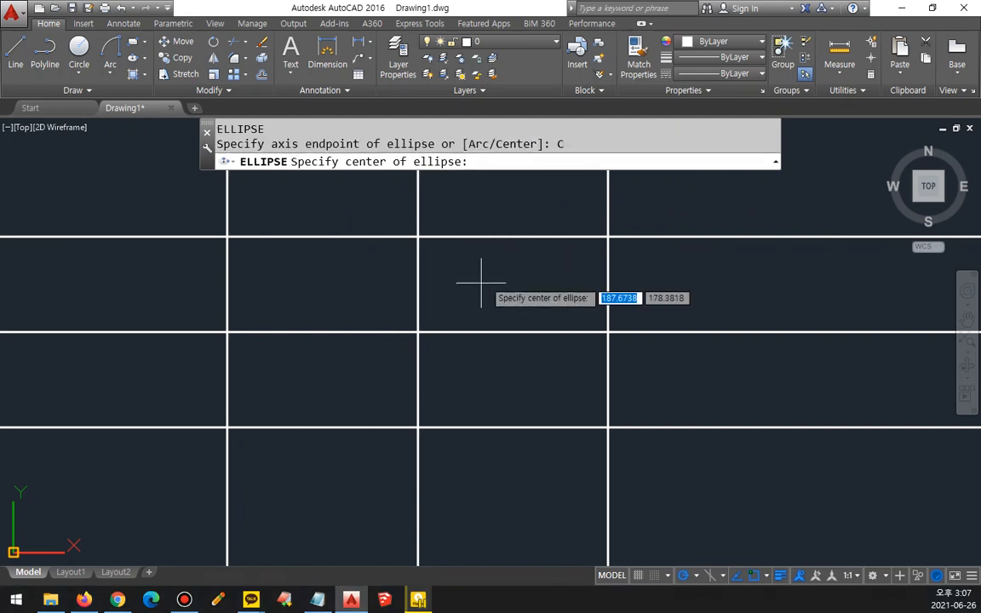
{"action": "left_click", "coordinate": [417, 331]}
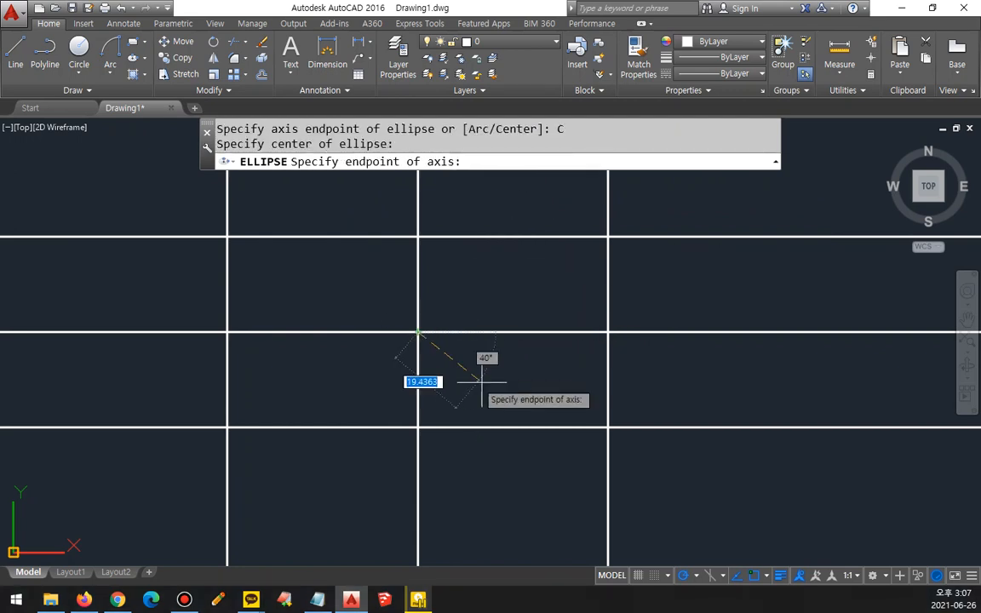
{"action": "left_click", "coordinate": [607, 331]}
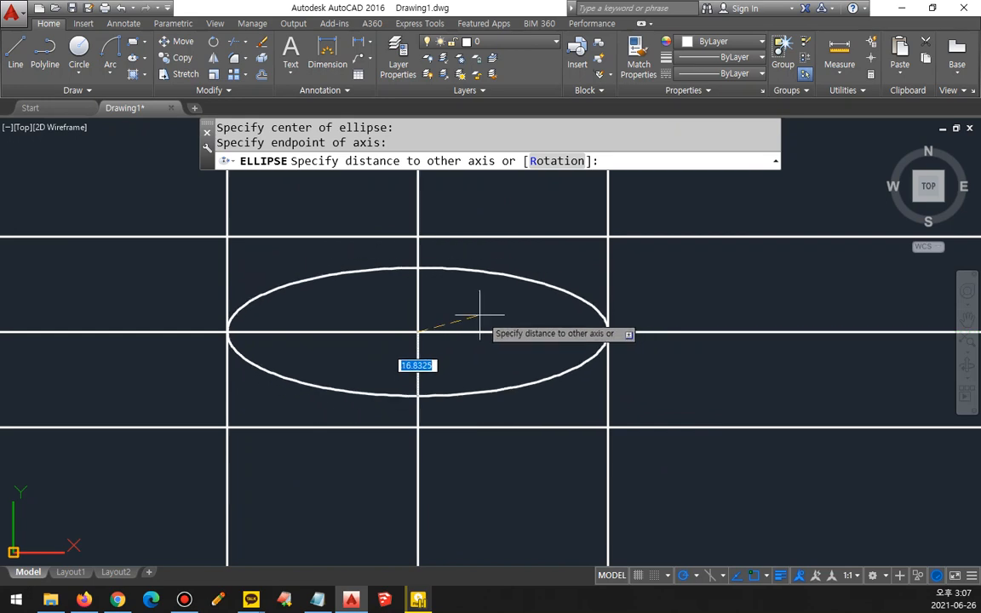
{"action": "left_click", "coordinate": [418, 237]}
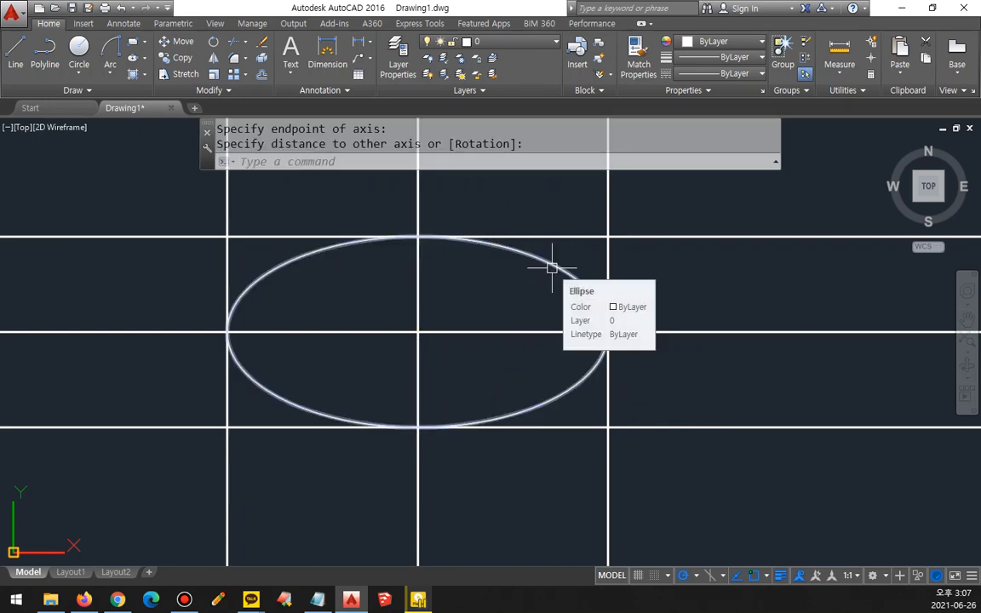
Step: Select the ellipse and all the construction lines with a crossing window and erase them
{"action": "left_click", "coordinate": [707, 509]}
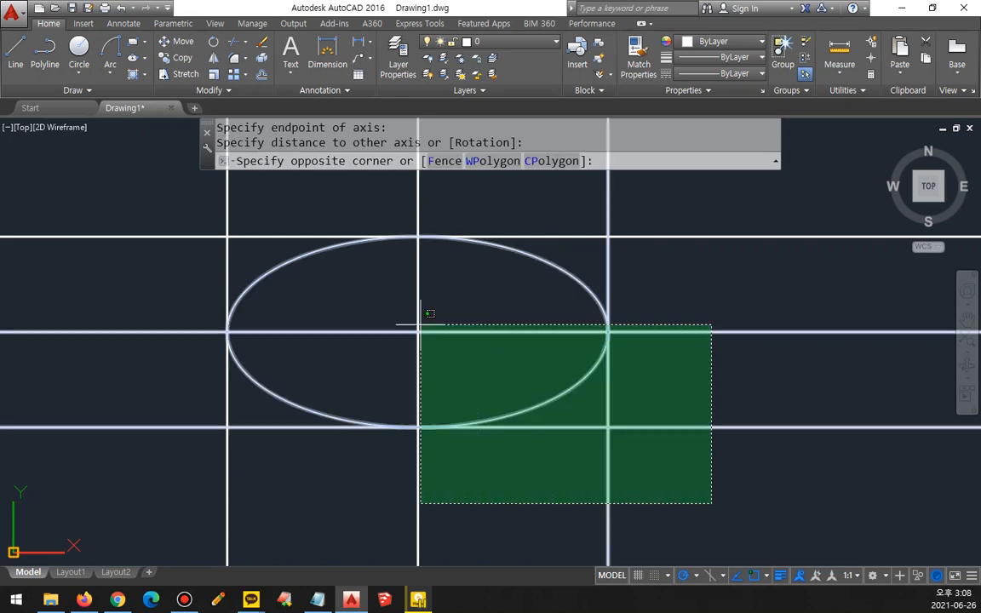
{"action": "left_click", "coordinate": [154, 232]}
{"action": "key", "text": "Delete"}
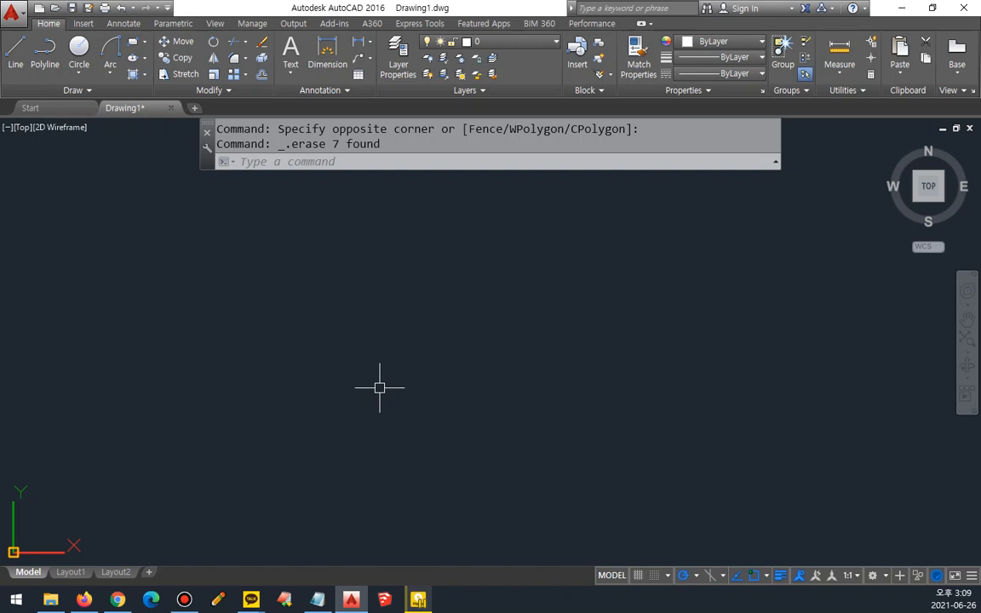
Step: Draw a long horizontal line across the empty drawing area and assign it to the cen layer
{"action": "type", "text": "l"}
{"action": "key", "text": "Return"}
{"action": "left_click", "coordinate": [88, 344]}
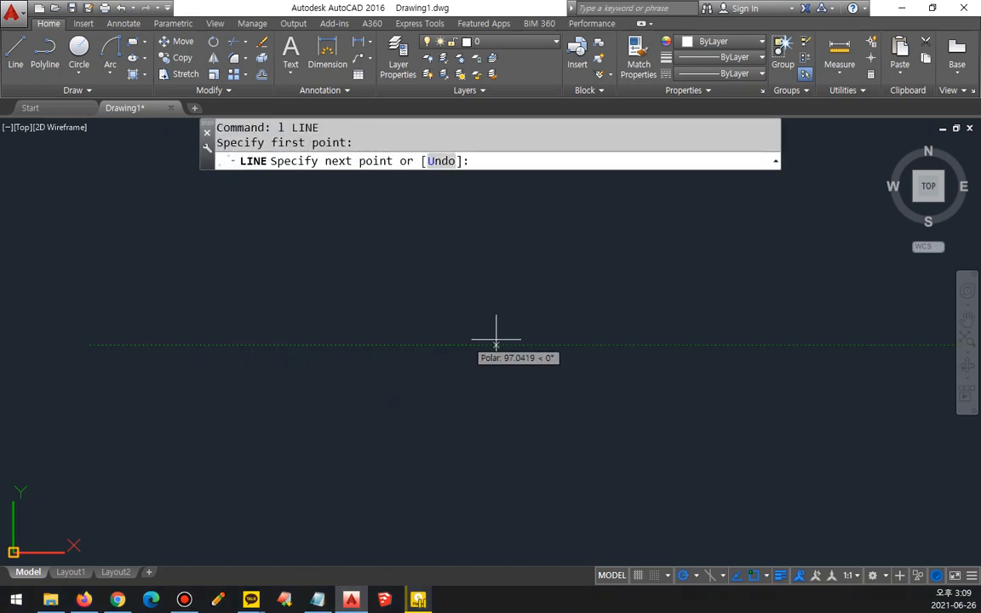
{"action": "left_click", "coordinate": [801, 345]}
{"action": "key", "text": "Return"}
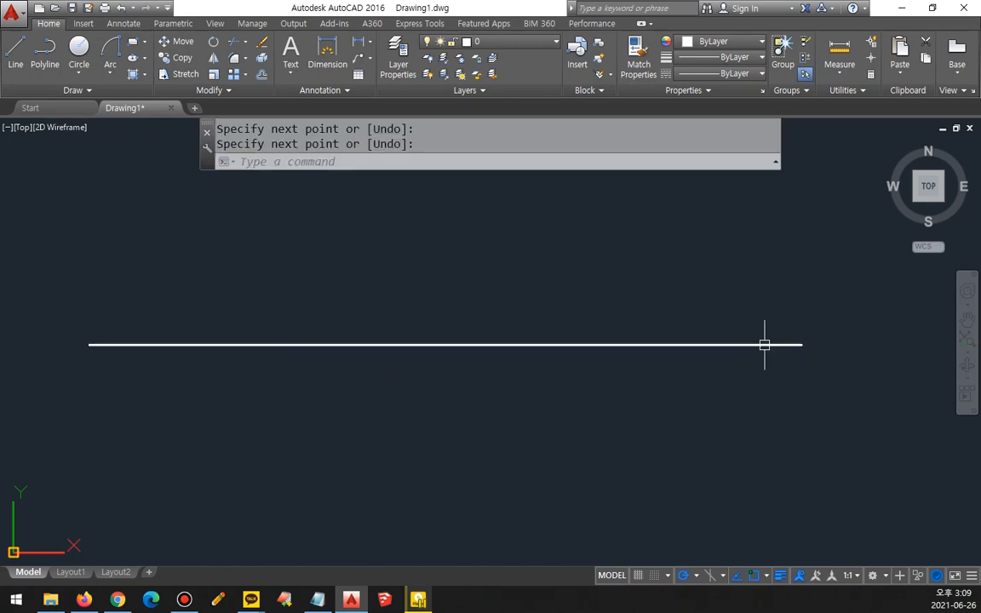
{"action": "left_click", "coordinate": [764, 345]}
{"action": "left_click", "coordinate": [510, 41]}
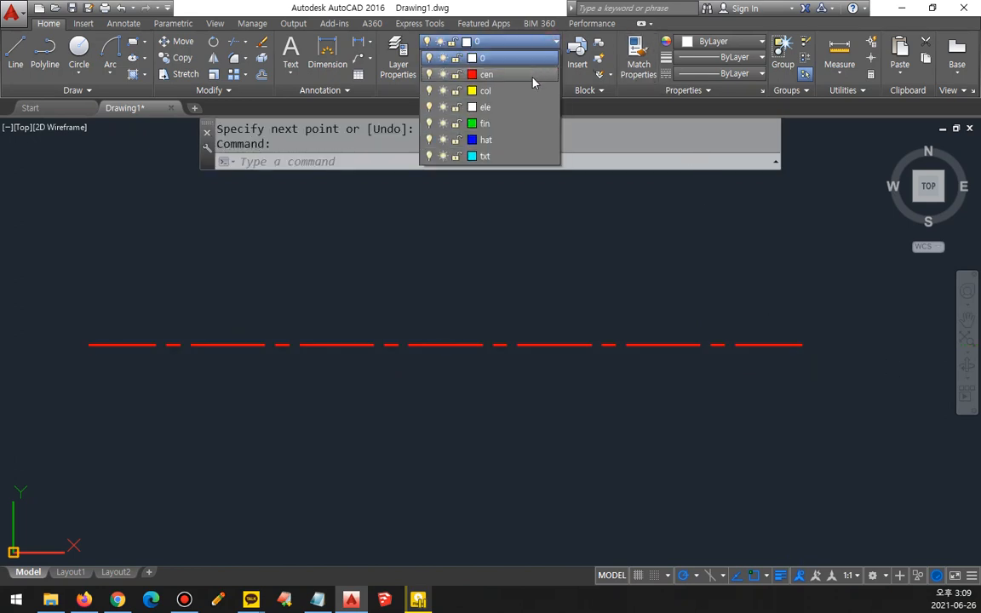
{"action": "left_click", "coordinate": [534, 79]}
{"action": "key", "text": "Escape"}
{"action": "key", "text": "Escape"}
Step: Offset the horizontal centerline upward by 20
{"action": "type", "text": "o"}
{"action": "key", "text": "Return"}
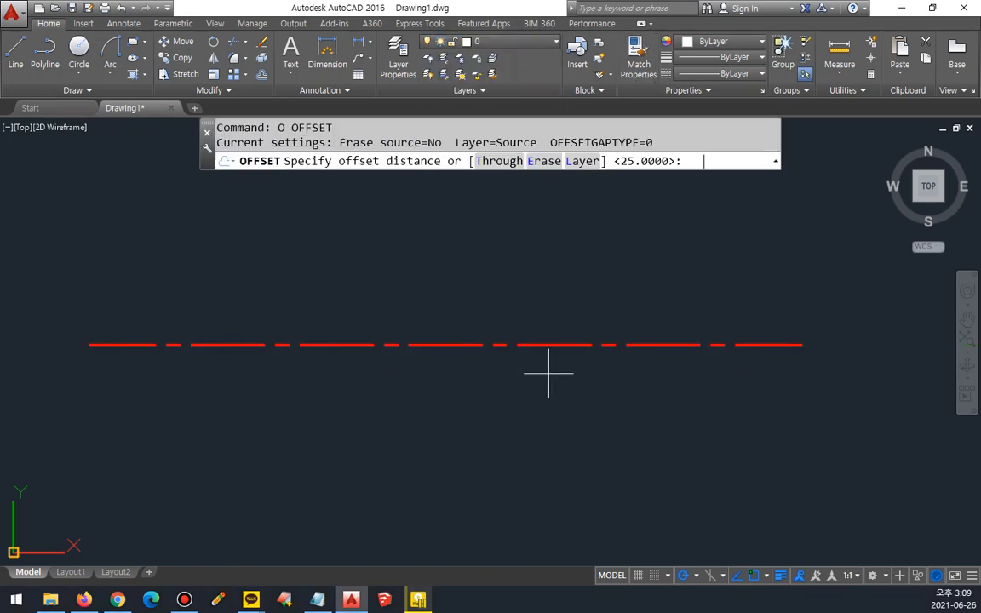
{"action": "type", "text": "20"}
{"action": "key", "text": "Return"}
{"action": "left_click", "coordinate": [371, 345]}
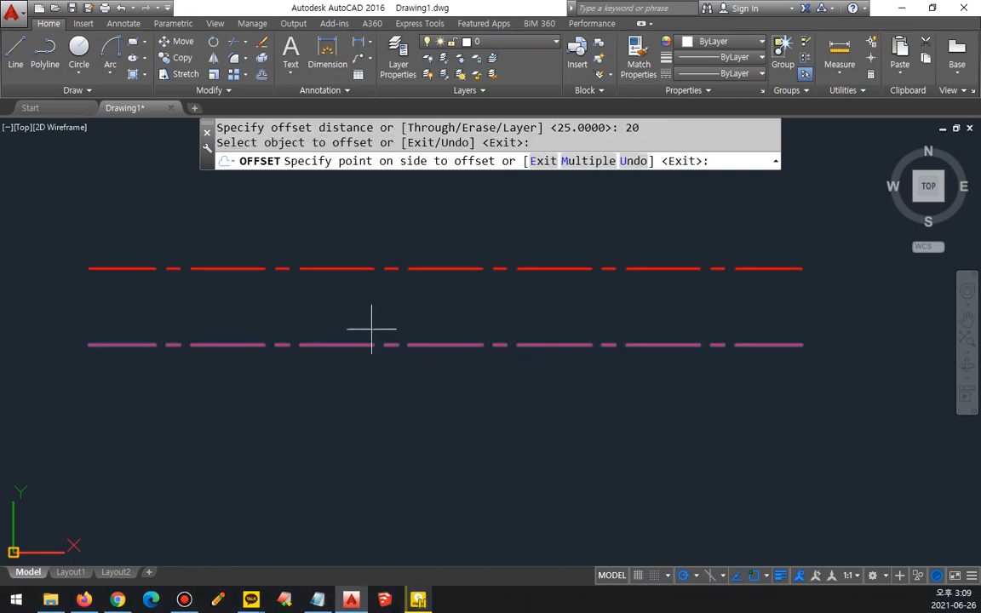
{"action": "left_click", "coordinate": [369, 333]}
{"action": "key", "text": "Escape"}
Step: Select the offset copy above the centerline with a crossing window and erase it
{"action": "left_click", "coordinate": [385, 258]}
{"action": "left_click", "coordinate": [348, 280]}
{"action": "type", "text": "e"}
{"action": "key", "text": "Return"}
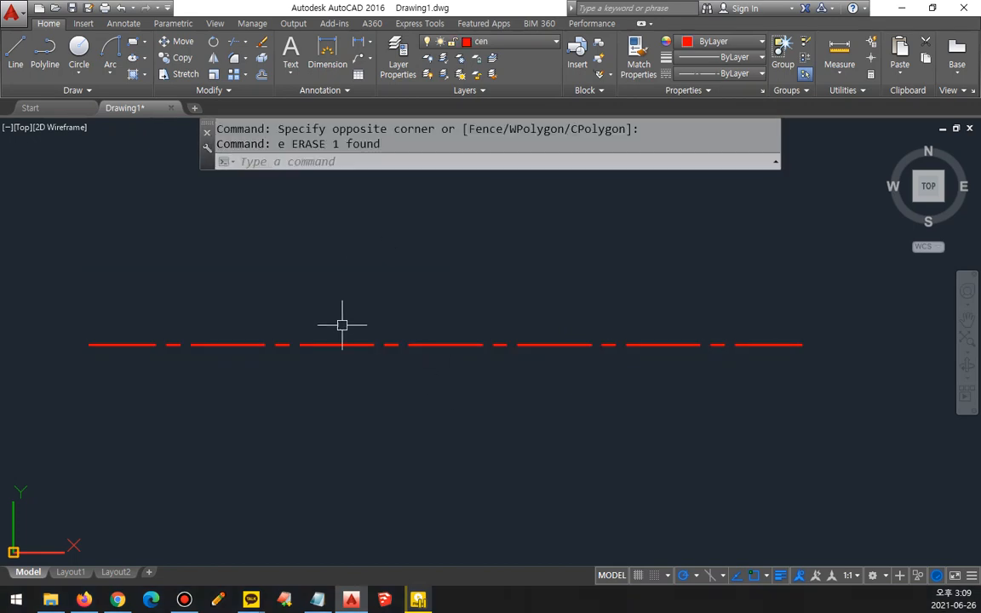
Step: Offset the horizontal centerline by 5 both above and below it
{"action": "type", "text": "o"}
{"action": "key", "text": "Return"}
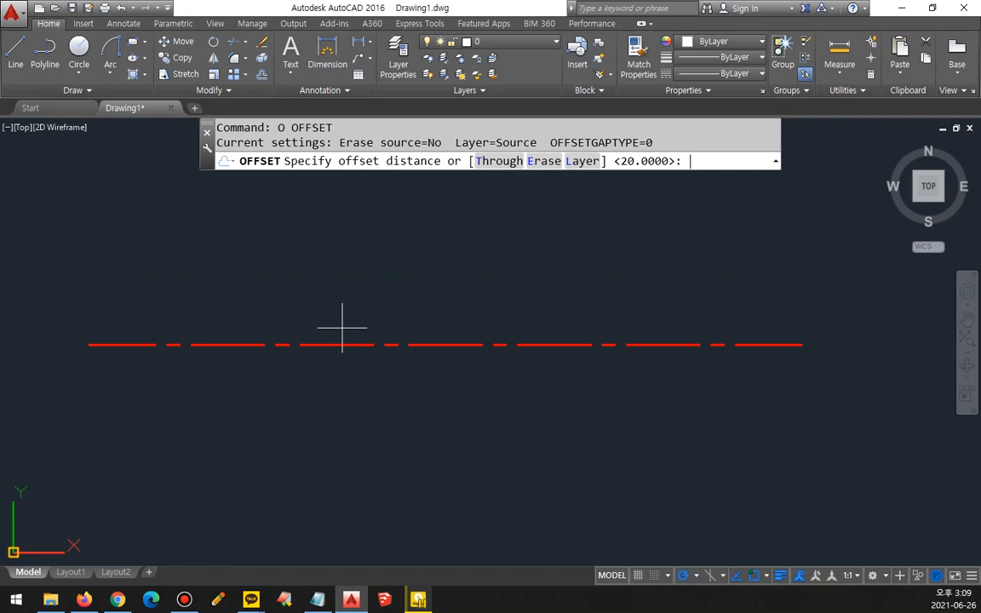
{"action": "type", "text": "5"}
{"action": "key", "text": "Return"}
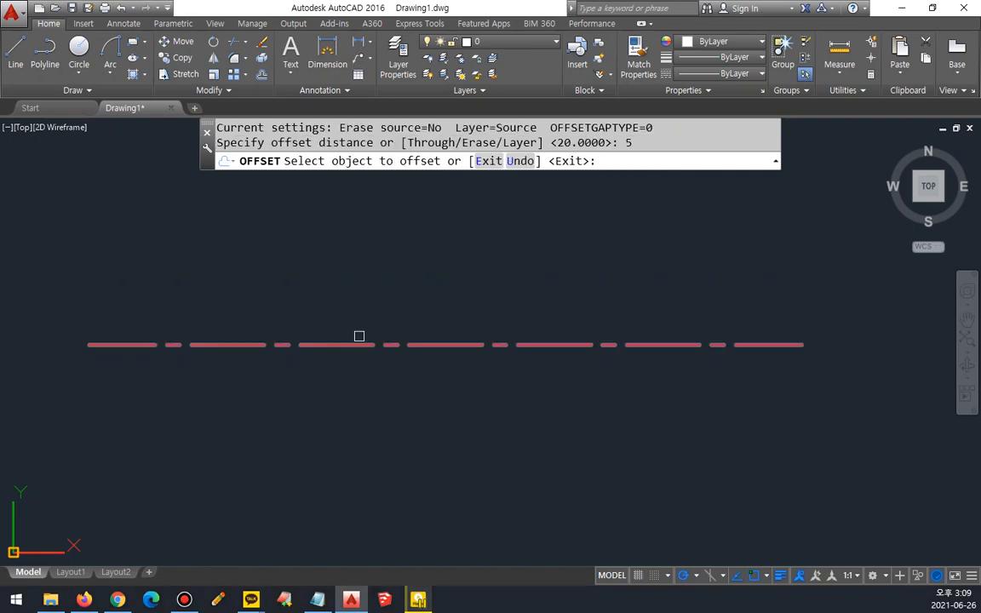
{"action": "left_click", "coordinate": [358, 346]}
{"action": "left_click", "coordinate": [358, 346]}
{"action": "left_click", "coordinate": [359, 298]}
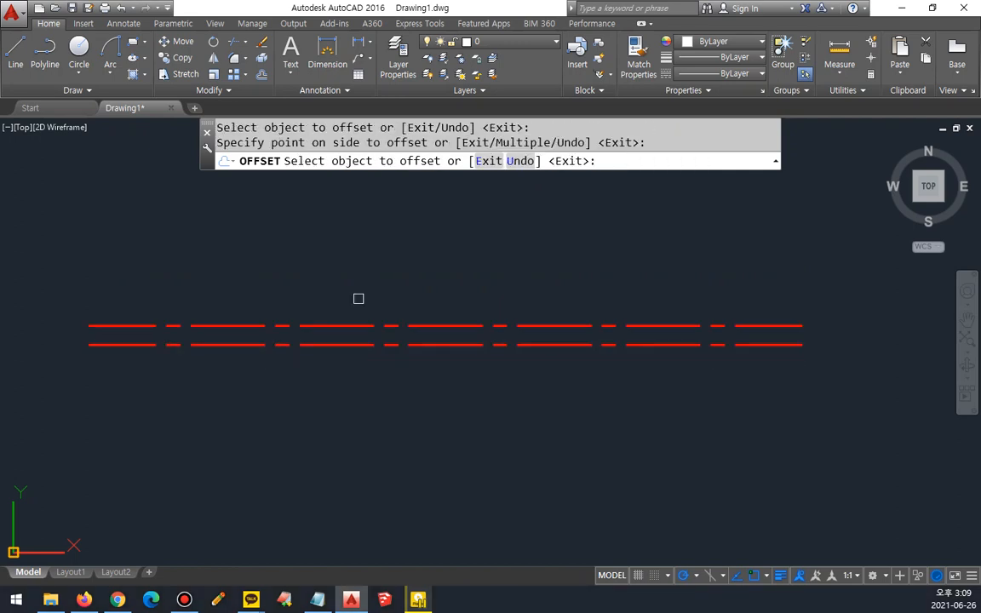
{"action": "left_click", "coordinate": [358, 343]}
{"action": "left_click", "coordinate": [355, 399]}
{"action": "key", "text": "Return"}
Step: Move the two offset lines above and below the centerline to layer 0
{"action": "left_click", "coordinate": [356, 365]}
{"action": "left_click", "coordinate": [346, 320]}
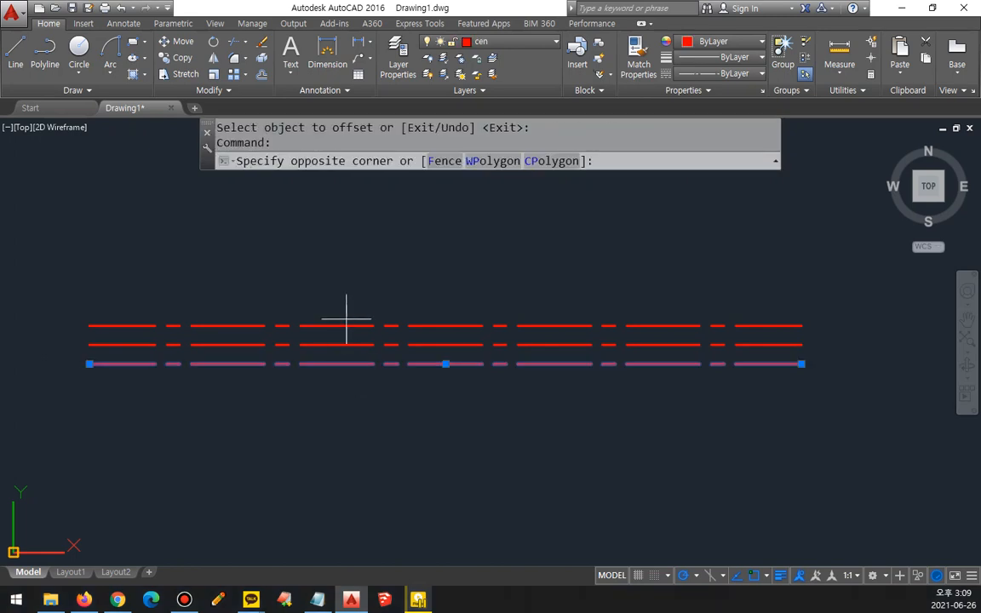
{"action": "left_click", "coordinate": [344, 333]}
{"action": "left_click", "coordinate": [535, 43]}
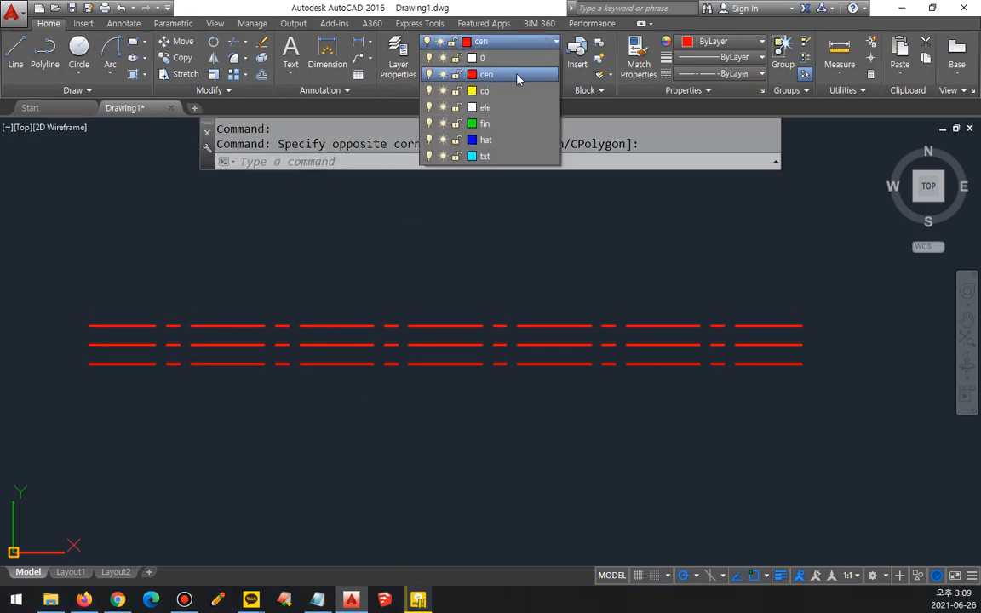
{"action": "left_click", "coordinate": [503, 60]}
Step: Draw a vertical line crossing all three horizontal lines near their left ends
{"action": "type", "text": "l"}
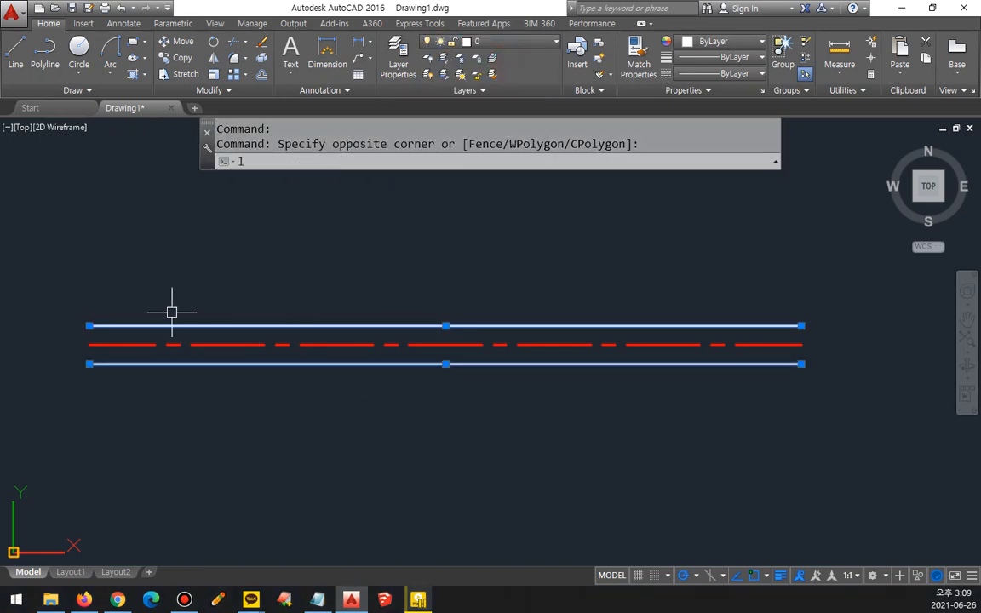
{"action": "key", "text": "Return"}
{"action": "left_click", "coordinate": [134, 314]}
{"action": "left_click", "coordinate": [134, 410]}
{"action": "key", "text": "Return"}
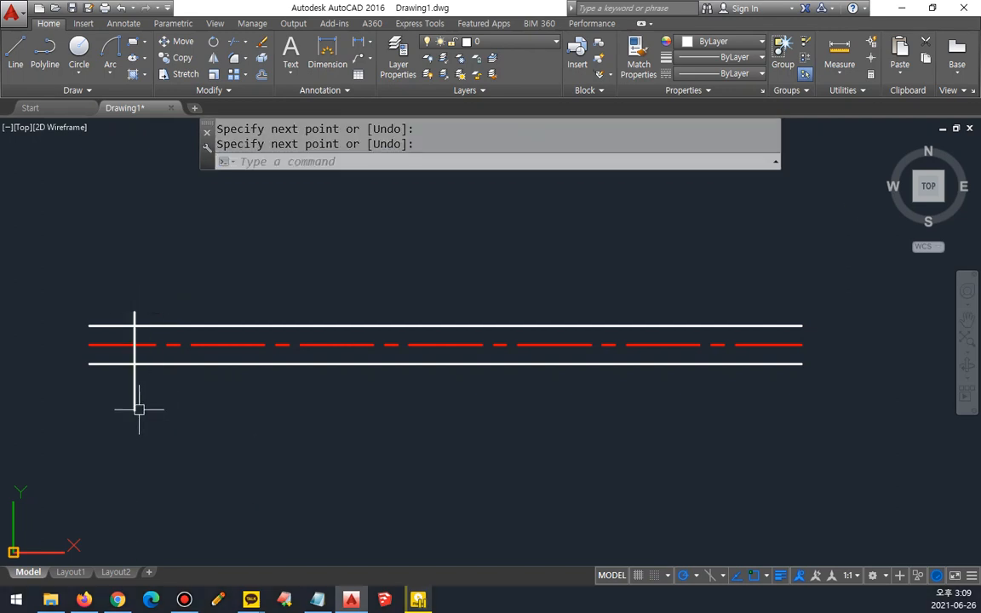
Step: Offset the vertical line 150 to the right
{"action": "type", "text": "o"}
{"action": "key", "text": "Return"}
{"action": "type", "text": "150"}
{"action": "key", "text": "Return"}
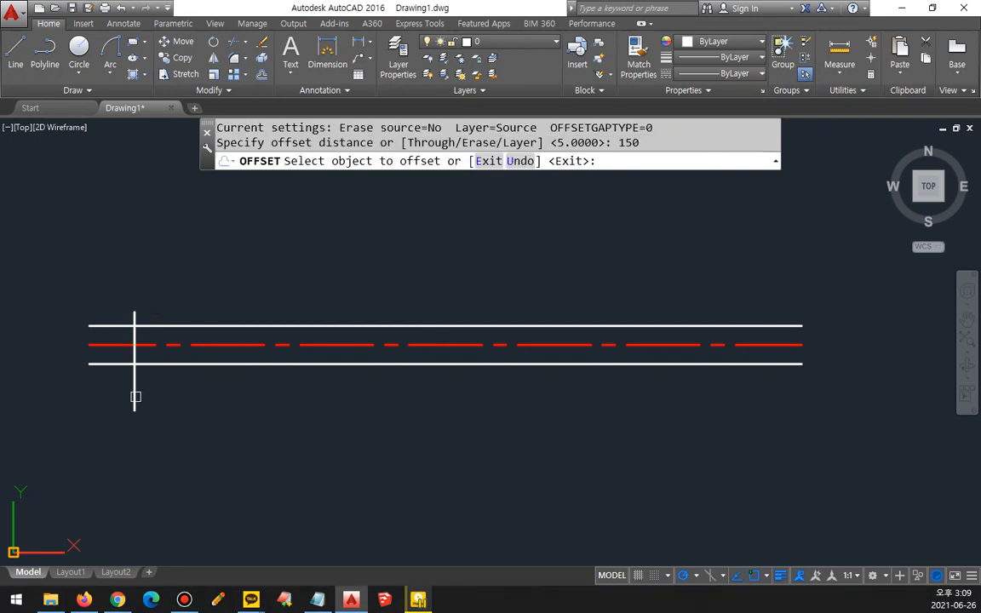
{"action": "left_click", "coordinate": [134, 399]}
{"action": "left_click", "coordinate": [619, 436]}
{"action": "key", "text": "Return"}
Step: Trim the overhanging ends of the white horizontal and vertical lines to leave a closed rectangle around the centerline
{"action": "key", "text": "space"}
{"action": "left_click", "coordinate": [784, 440]}
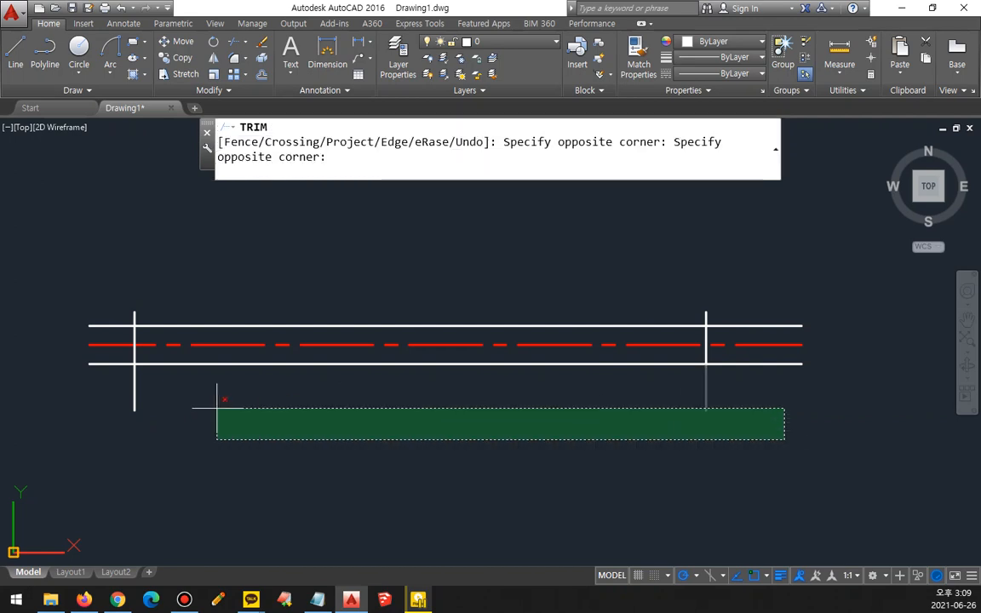
{"action": "left_click", "coordinate": [120, 388]}
{"action": "left_click", "coordinate": [117, 364]}
{"action": "left_click", "coordinate": [117, 319]}
{"action": "left_click", "coordinate": [108, 333]}
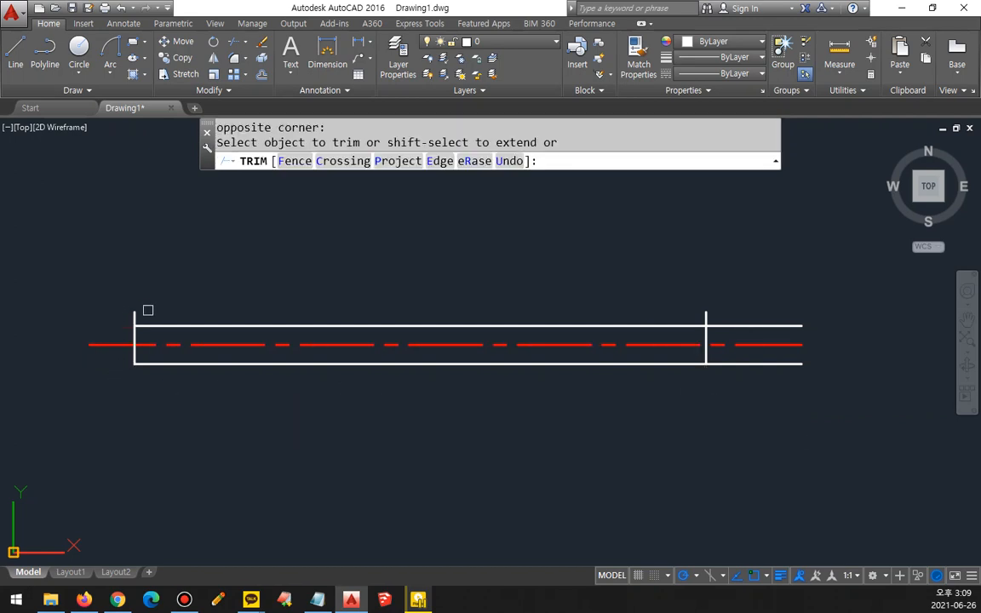
{"action": "left_click", "coordinate": [131, 312]}
{"action": "left_click", "coordinate": [283, 311]}
{"action": "left_click", "coordinate": [744, 323]}
{"action": "left_click", "coordinate": [751, 362]}
{"action": "key", "text": "space"}
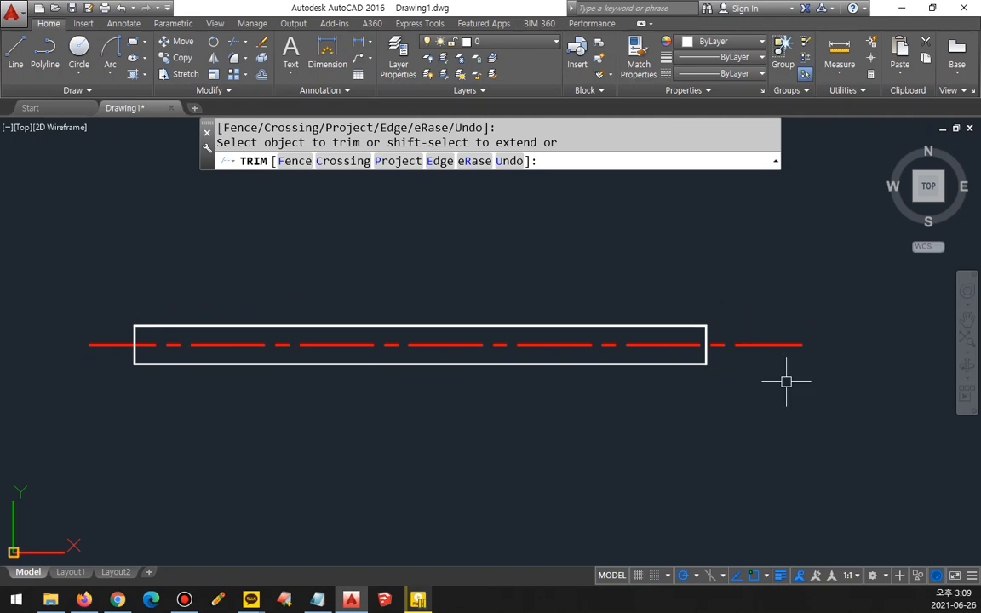
{"action": "middle_click_drag", "start_coordinate": [785, 382], "coordinate": [733, 371]}
{"action": "scroll", "coordinate": [601, 399], "scroll_direction": "up", "scroll_amount": 2}
{"action": "middle_click_drag", "start_coordinate": [416, 384], "coordinate": [584, 396]}
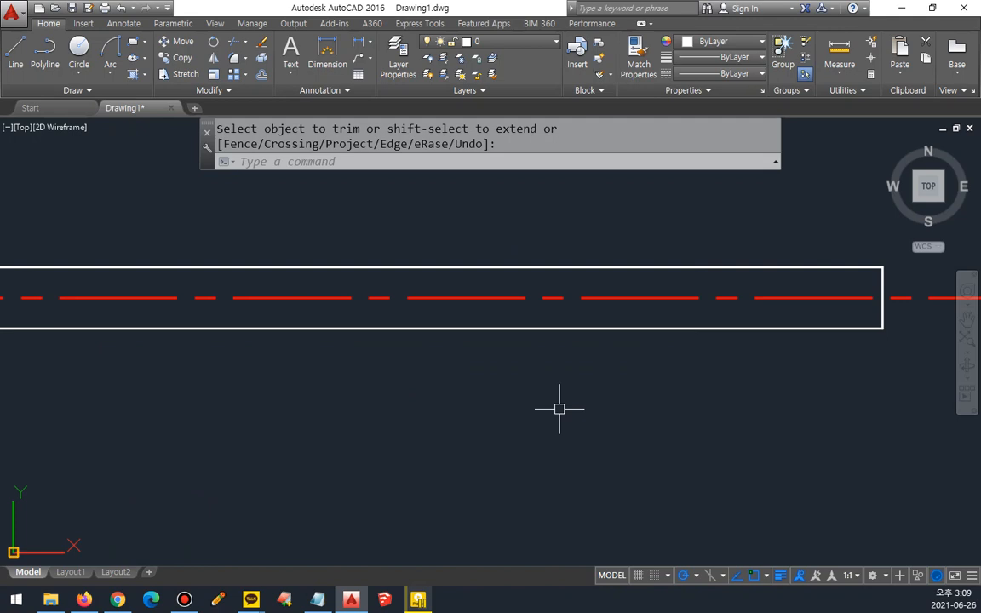
{"action": "scroll", "coordinate": [559, 409], "scroll_direction": "down", "scroll_amount": 2}
{"action": "middle_click_drag", "start_coordinate": [558, 405], "coordinate": [497, 387]}
{"action": "mouse_move", "coordinate": [486, 281]}
{"action": "left_mouse_down"}
{"action": "mouse_move", "coordinate": [553, 344]}
{"action": "mouse_move", "coordinate": [647, 396]}
{"action": "left_mouse_up"}
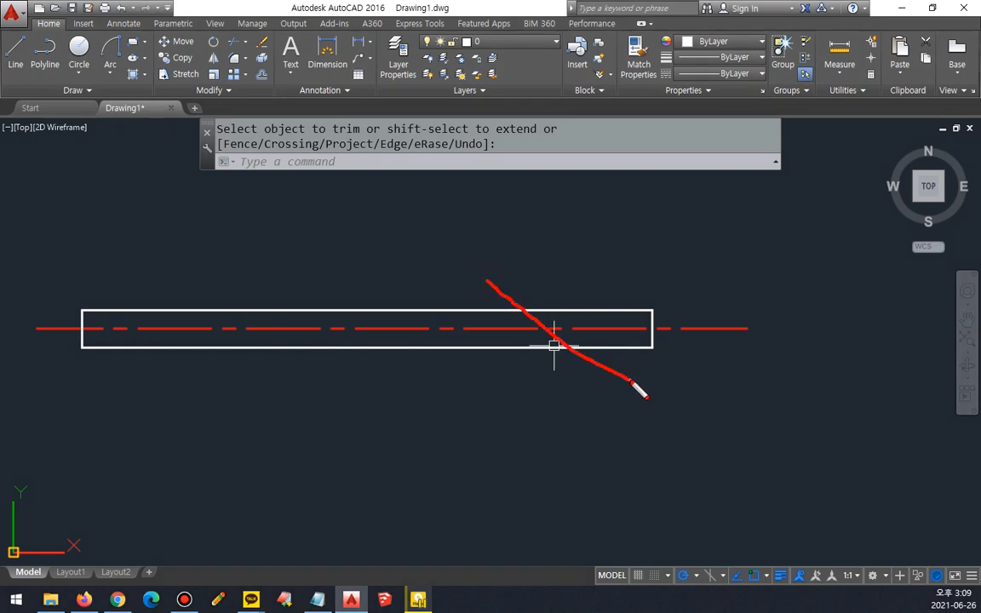
Step: Stretch the centerline's right endpoint horizontally farther beyond the rectangle
{"action": "scroll", "coordinate": [769, 322], "scroll_direction": "up", "scroll_amount": 2}
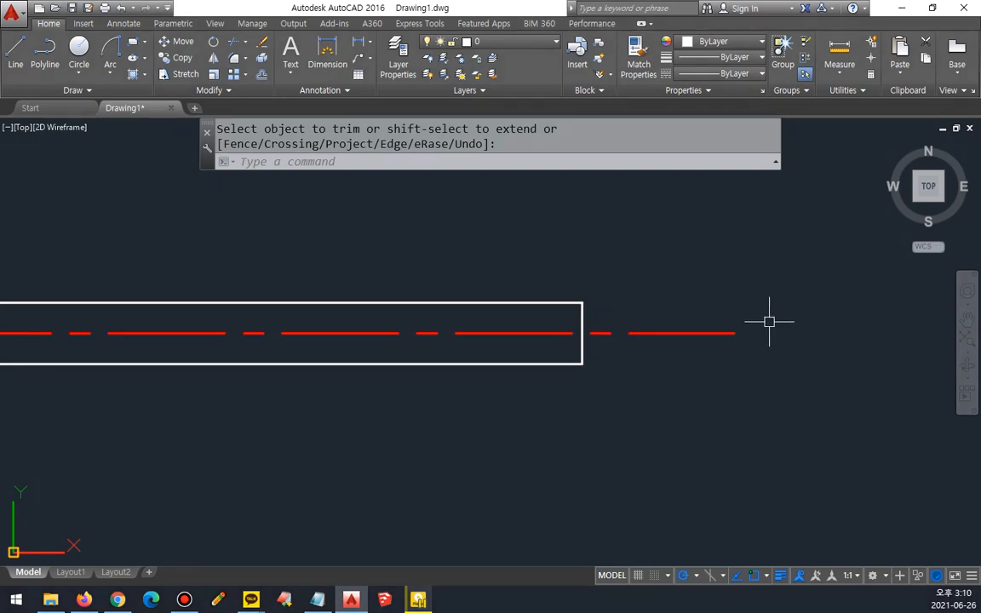
{"action": "key", "text": "Escape"}
{"action": "left_click", "coordinate": [735, 332]}
{"action": "left_click", "coordinate": [734, 332]}
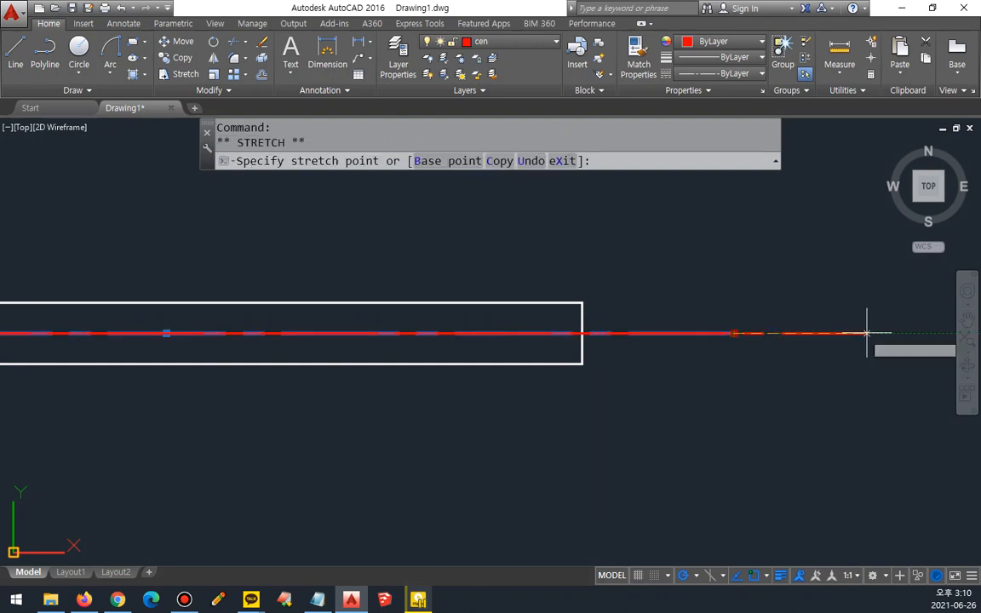
{"action": "left_click", "coordinate": [908, 333]}
{"action": "key", "text": "Escape"}
Step: Draw a long vertical line crossing the extended centerline to the right of the rectangle
{"action": "type", "text": "l"}
{"action": "key", "text": "Return"}
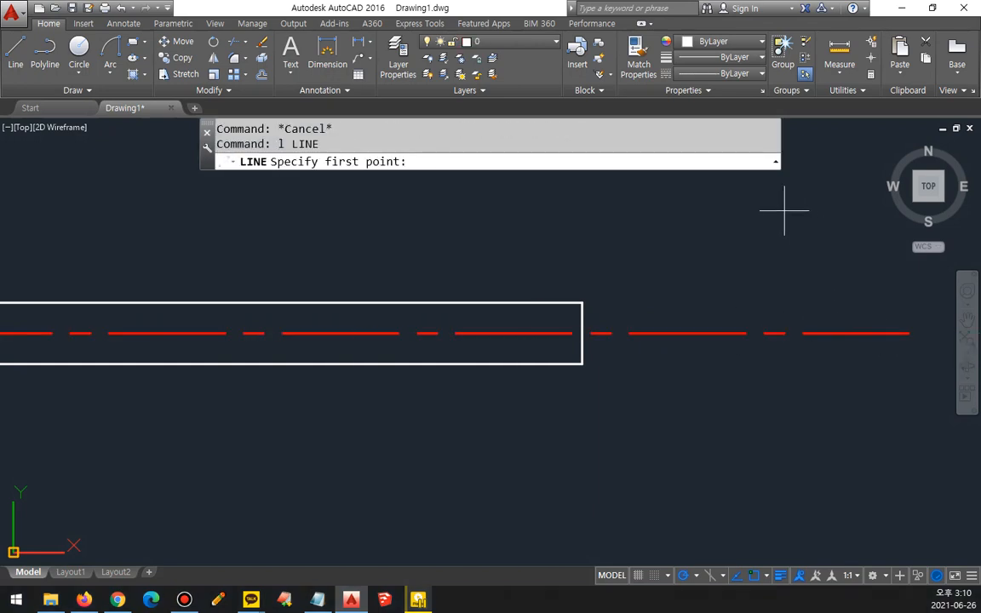
{"action": "left_click", "coordinate": [775, 189]}
{"action": "left_click", "coordinate": [773, 535]}
{"action": "key", "text": "Return"}
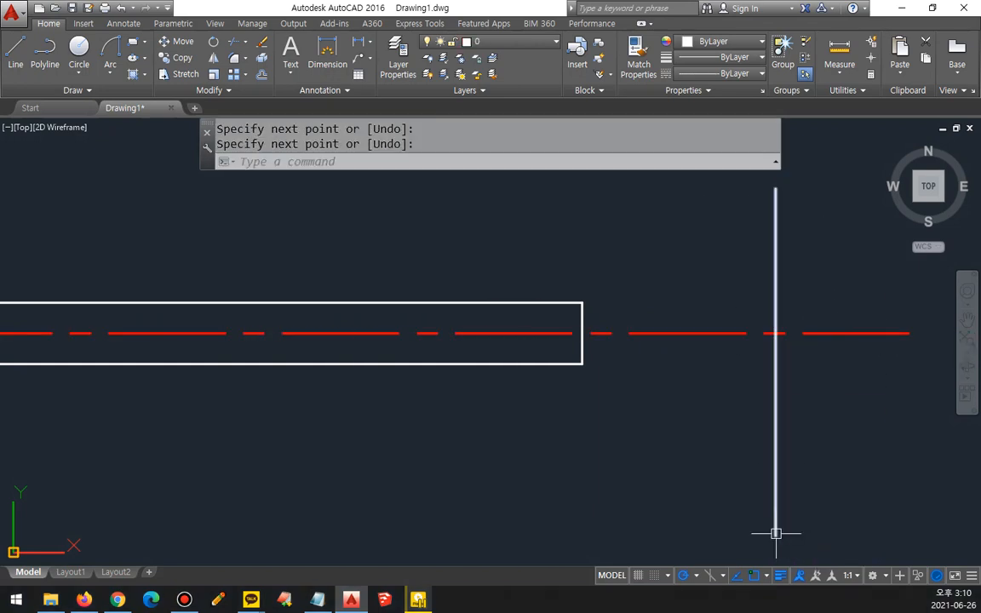
Step: Match the new vertical line's properties to those of the horizontal centerline
{"action": "type", "text": "ma"}
{"action": "key", "text": "Return"}
{"action": "left_click", "coordinate": [844, 334]}
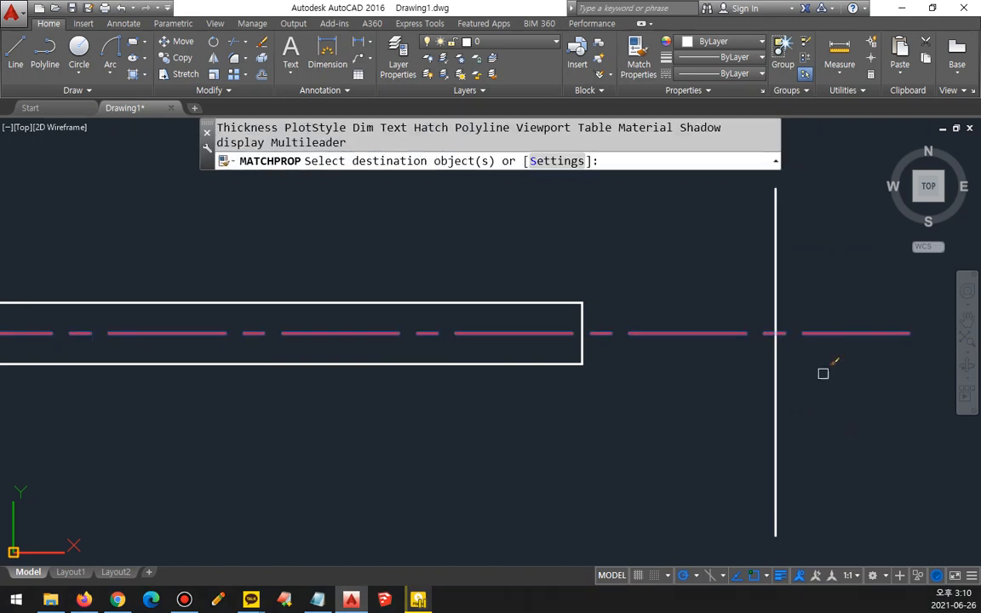
{"action": "left_click", "coordinate": [776, 407]}
{"action": "key", "text": "Return"}
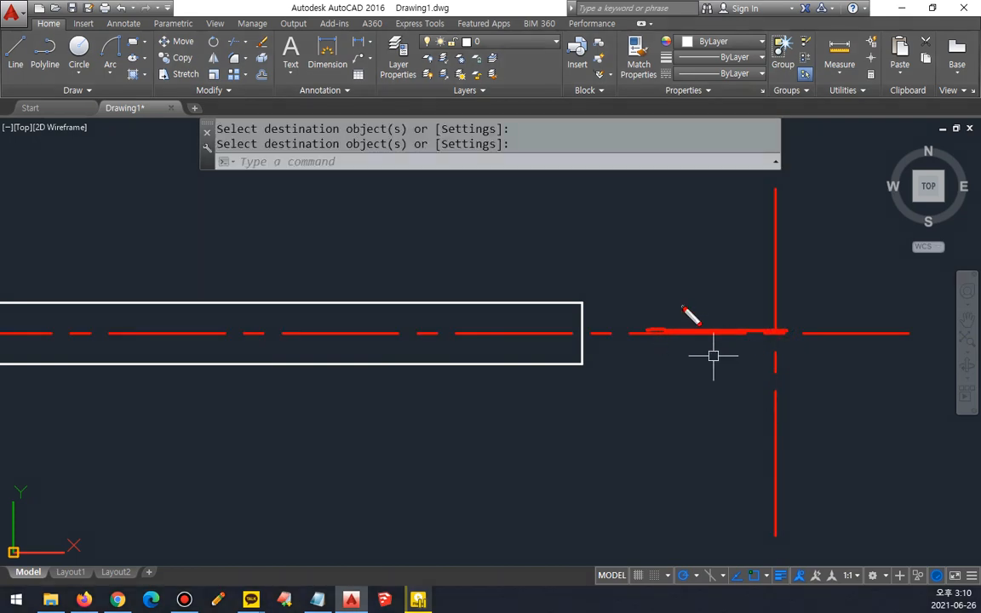
{"action": "left_click_drag", "start_coordinate": [680, 305], "coordinate": [677, 378]}
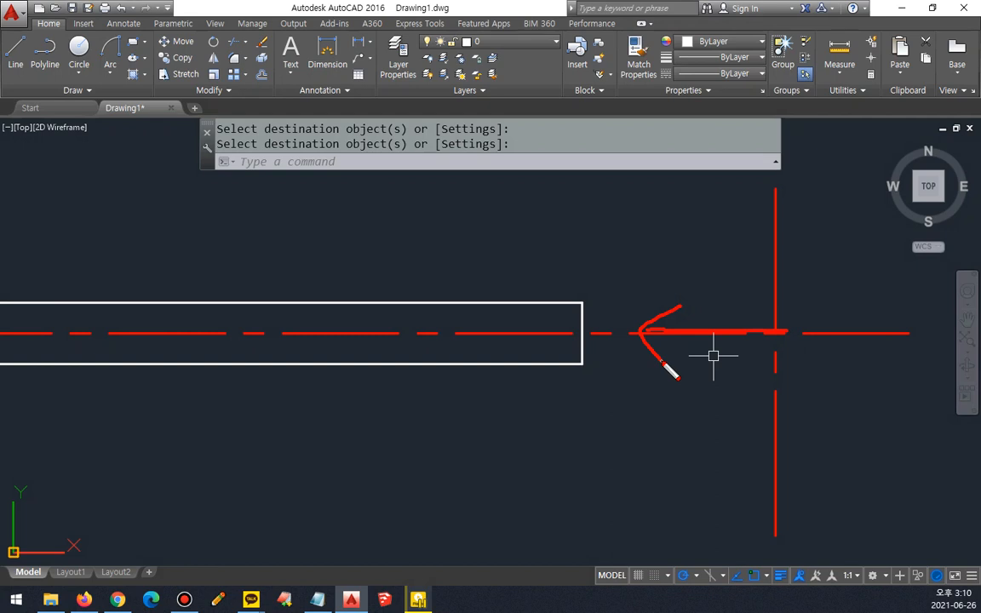
Step: Draw a circle of radius 5 centered on the intersection of the two centerlines
{"action": "type", "text": "c"}
{"action": "key", "text": "Return"}
{"action": "left_click", "coordinate": [774, 333]}
{"action": "type", "text": "5"}
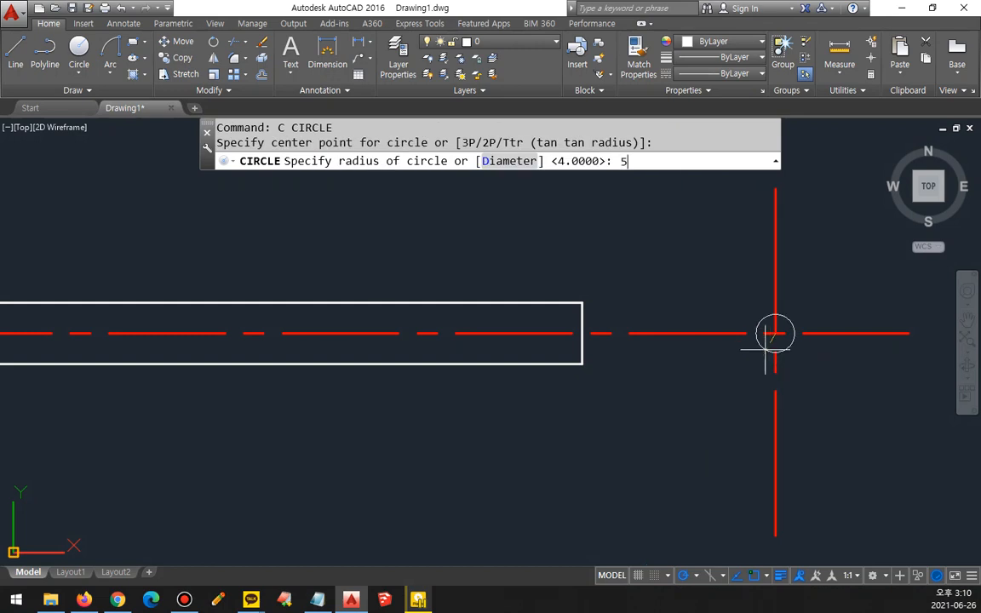
{"action": "key", "text": "Return"}
{"action": "scroll", "coordinate": [563, 470], "scroll_direction": "down", "scroll_amount": 2}
{"action": "mouse_move", "coordinate": [562, 469]}
{"action": "middle_mouse_down"}
{"action": "mouse_move", "coordinate": [568, 440]}
{"action": "mouse_move", "coordinate": [620, 433]}
{"action": "middle_mouse_up"}
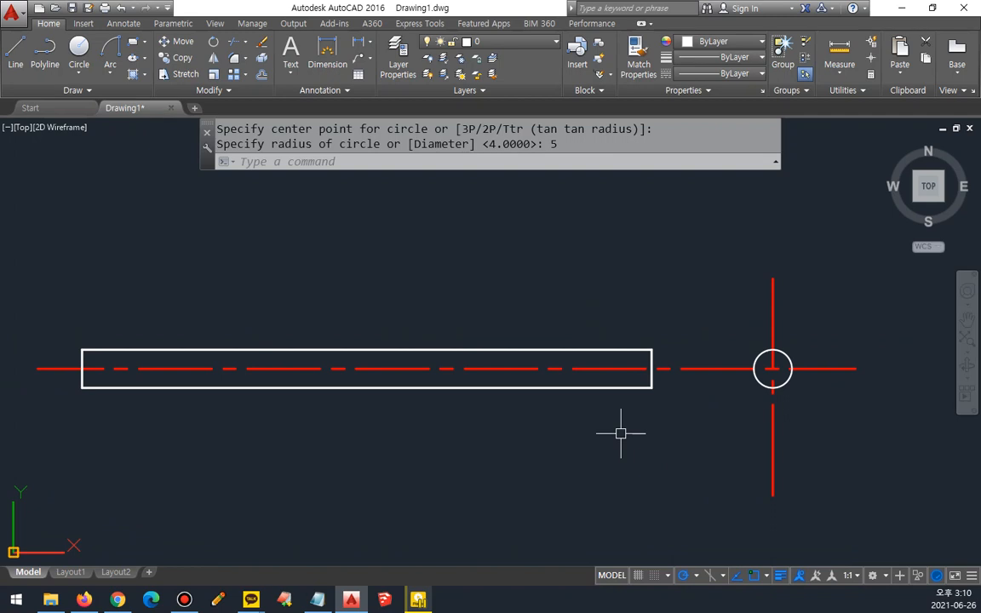
{"action": "key", "text": "ctrl+2"}
{"action": "mouse_move", "coordinate": [342, 410]}
{"action": "left_mouse_down"}
{"action": "mouse_move", "coordinate": [390, 331]}
{"action": "mouse_move", "coordinate": [342, 397]}
{"action": "left_mouse_up"}
{"action": "left_click_drag", "start_coordinate": [349, 540], "coordinate": [354, 460]}
{"action": "mouse_move", "coordinate": [351, 411]}
{"action": "left_mouse_down"}
{"action": "mouse_move", "coordinate": [333, 301]}
{"action": "mouse_move", "coordinate": [352, 403]}
{"action": "left_mouse_up"}
{"action": "key", "text": "e"}
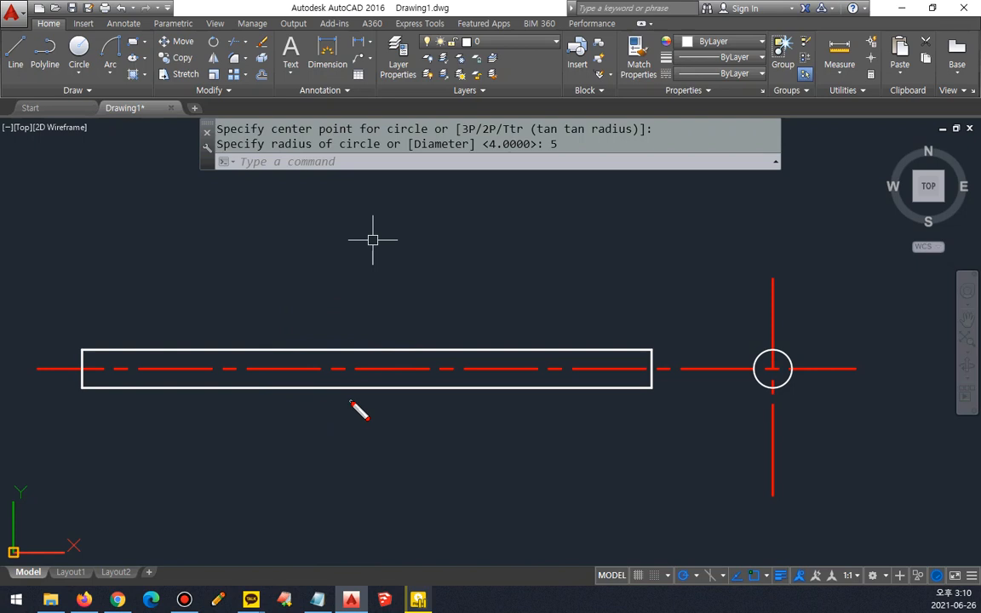
{"action": "left_click_drag", "start_coordinate": [356, 326], "coordinate": [524, 410]}
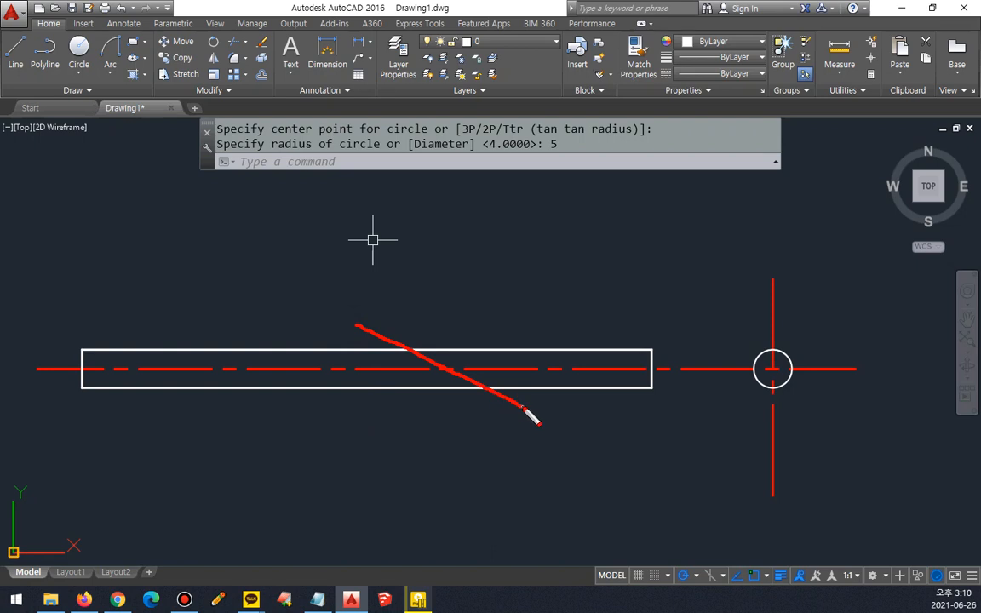
Step: Draw a diagonal cutting line across the rectangle's right half, from below its lower edge up to the left above its upper edge
{"action": "key", "text": "Escape"}
{"action": "type", "text": "l"}
{"action": "key", "text": "Return"}
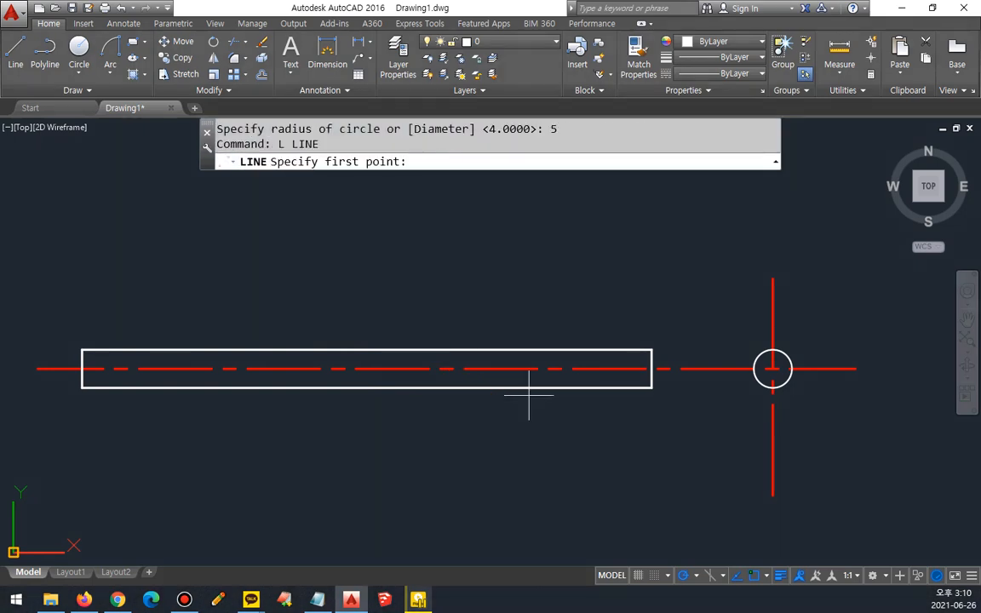
{"action": "left_click", "coordinate": [591, 418]}
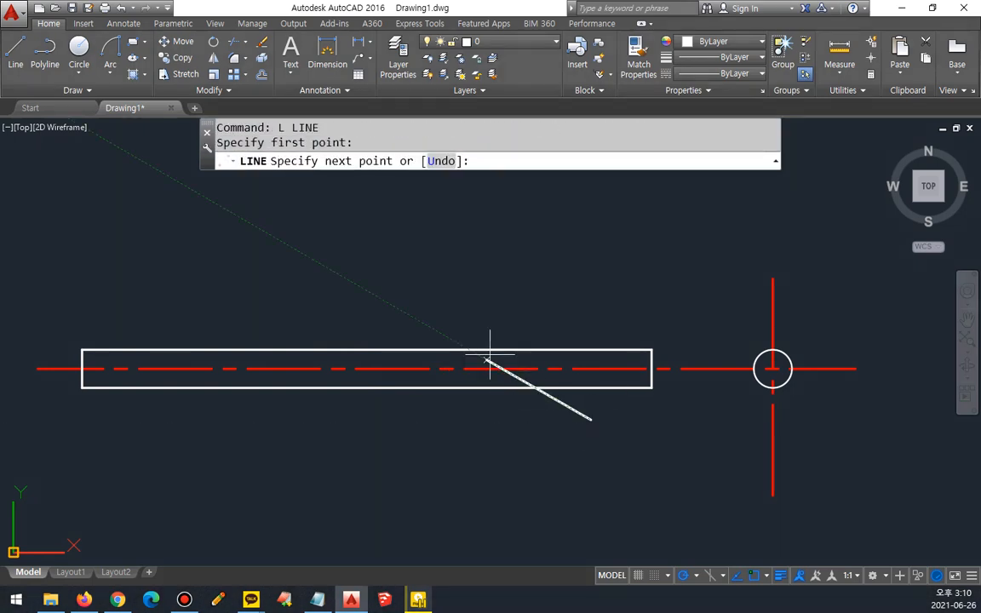
{"action": "left_click", "coordinate": [353, 282]}
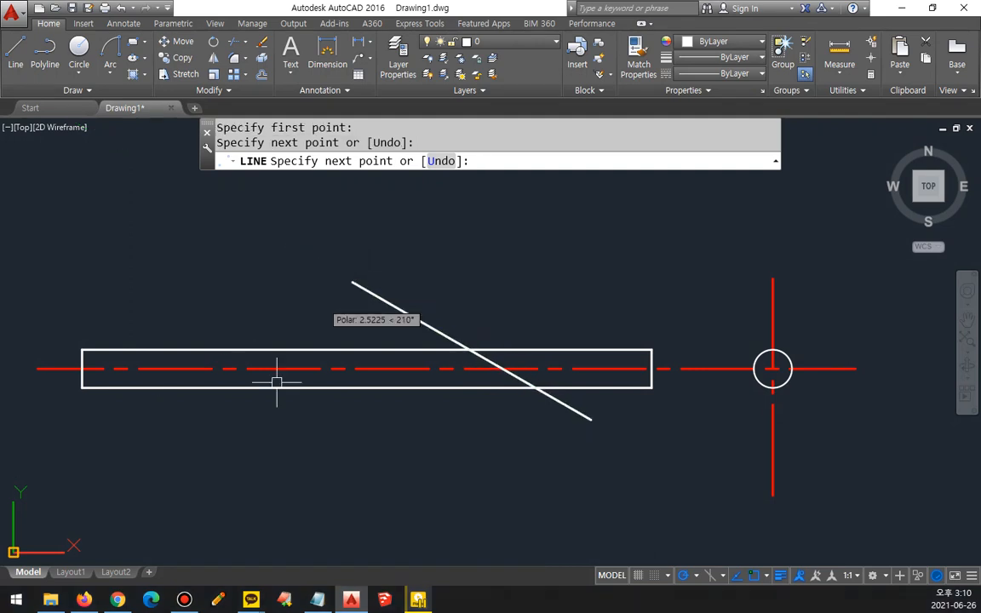
{"action": "key", "text": "Return"}
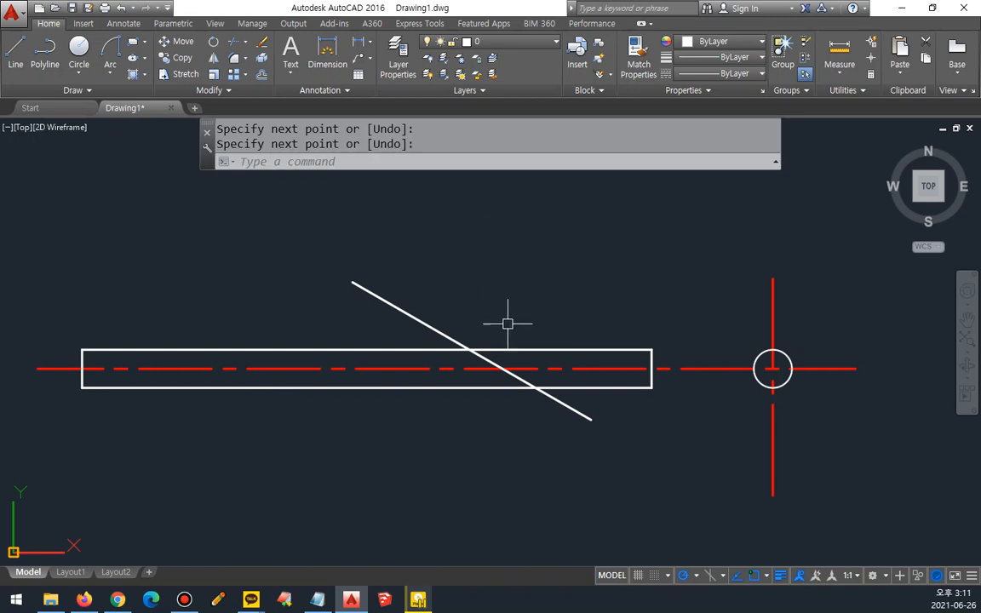
{"action": "mouse_move", "coordinate": [496, 194]}
{"action": "left_mouse_down"}
{"action": "mouse_move", "coordinate": [494, 288]}
{"action": "mouse_move", "coordinate": [521, 266]}
{"action": "left_mouse_up"}
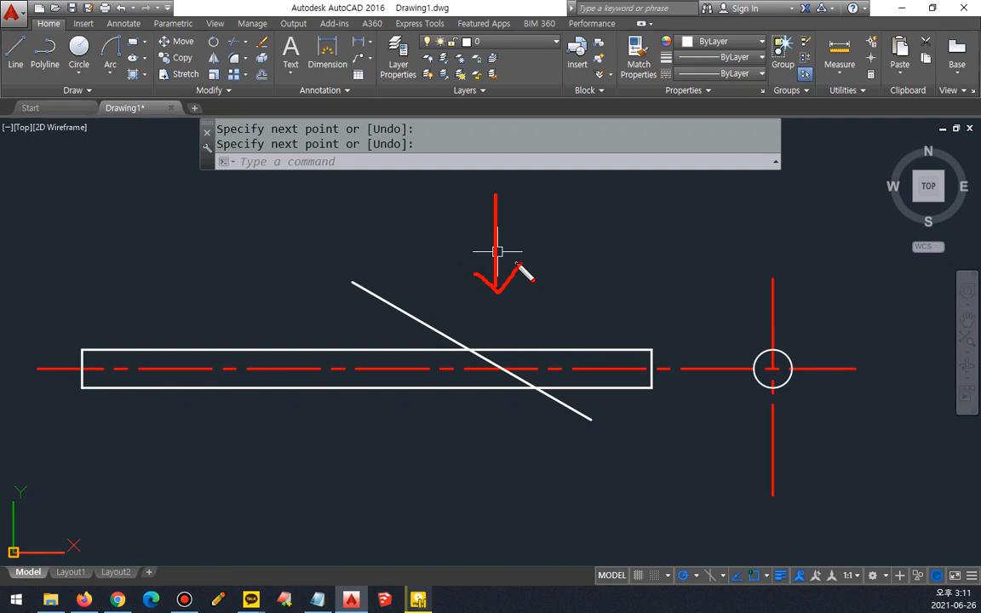
{"action": "left_click_drag", "start_coordinate": [479, 350], "coordinate": [538, 389]}
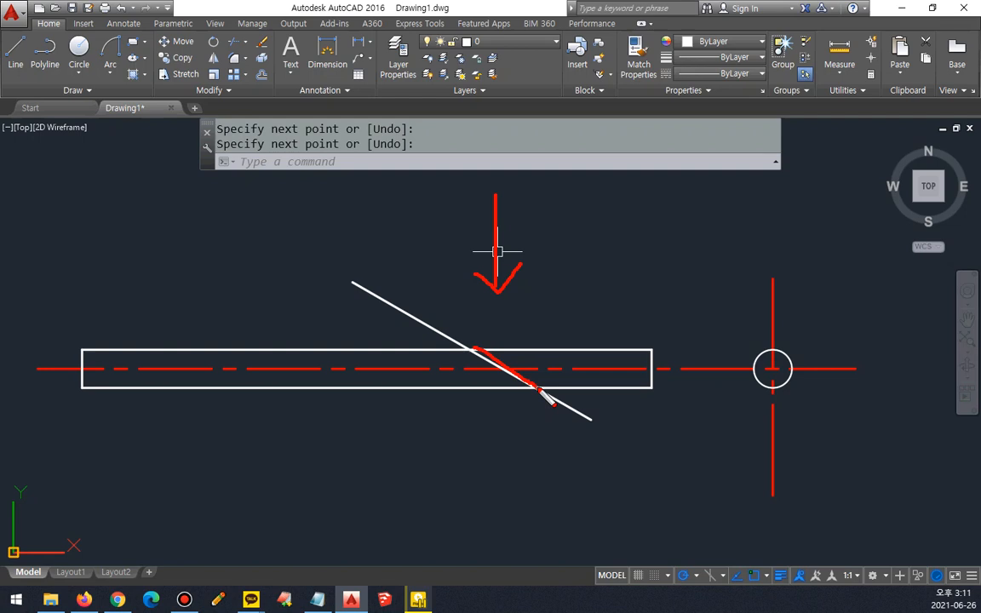
{"action": "key", "text": "Escape"}
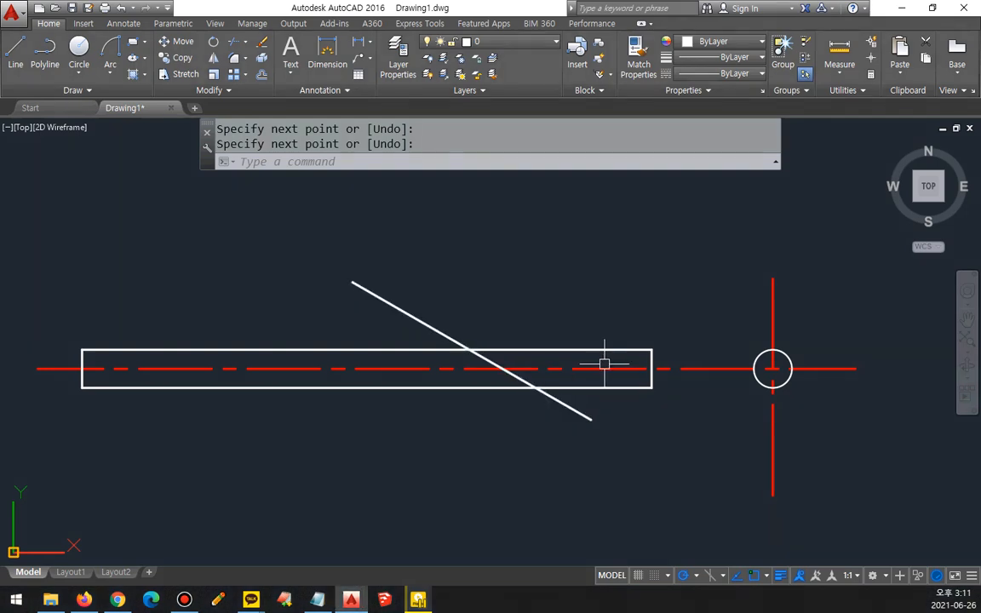
Step: Trim the rectangle's upper and lower edges right of the diagonal line, along with the diagonal's ends outside the rectangle
{"action": "type", "text": "tr"}
{"action": "key", "text": "space"}
{"action": "key", "text": "space"}
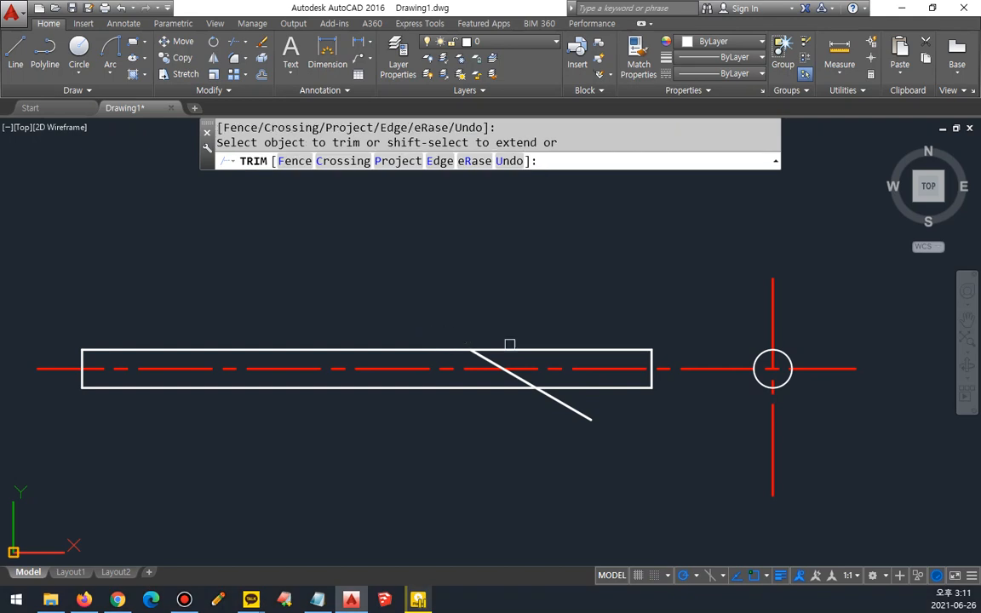
{"action": "left_click", "coordinate": [529, 349]}
{"action": "left_click", "coordinate": [602, 388]}
{"action": "left_click", "coordinate": [582, 410]}
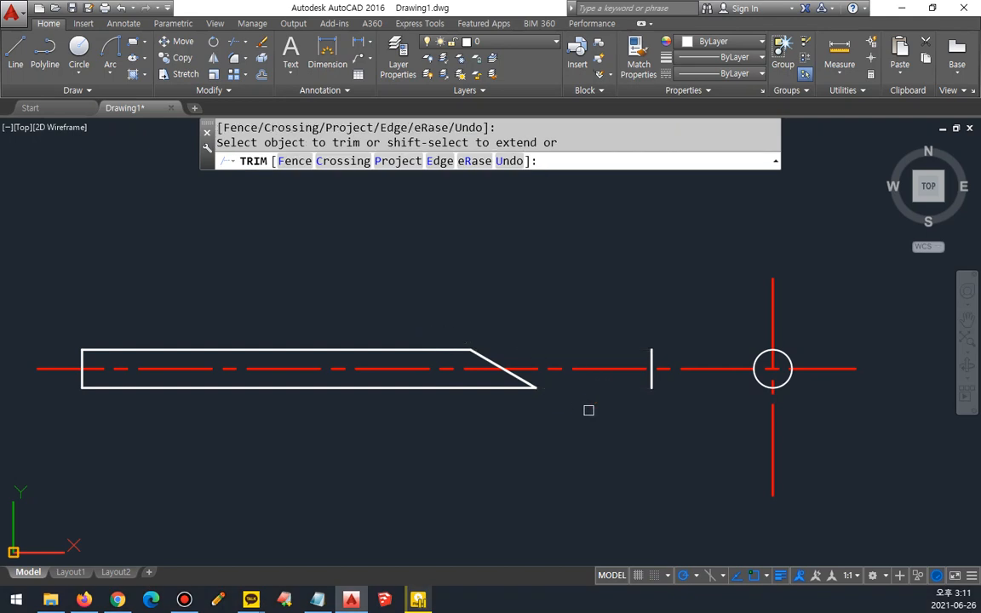
{"action": "key", "text": "space"}
Step: Erase the leftover short vertical edge at the rod's former right end
{"action": "left_click", "coordinate": [650, 384]}
{"action": "type", "text": "e"}
{"action": "key", "text": "space"}
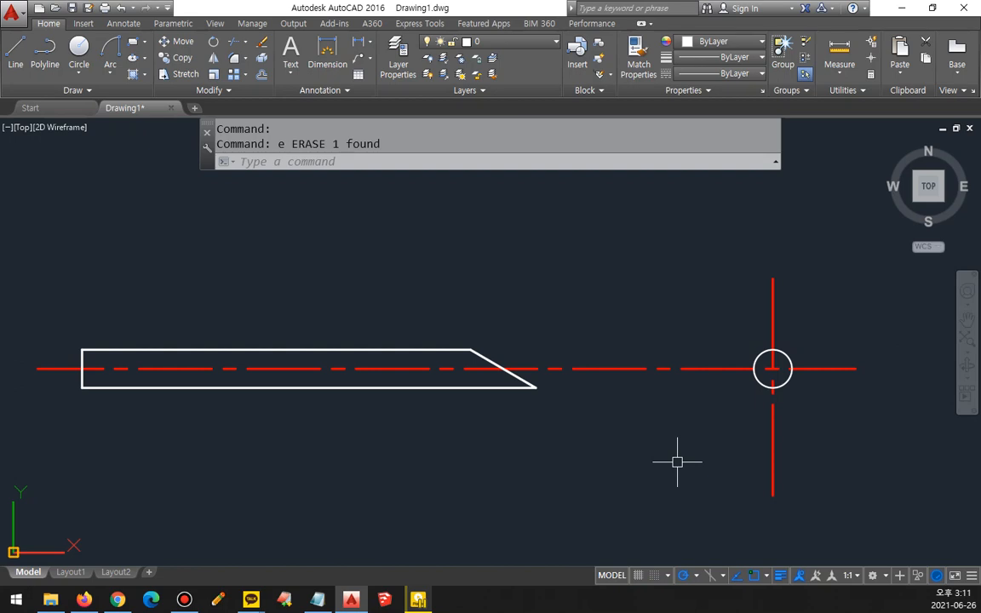
Step: Draw vertical projection lines upward from the cut rod's upper left corner and from its pointed lower right tip
{"action": "type", "text": "l"}
{"action": "key", "text": "space"}
{"action": "left_click", "coordinate": [83, 343]}
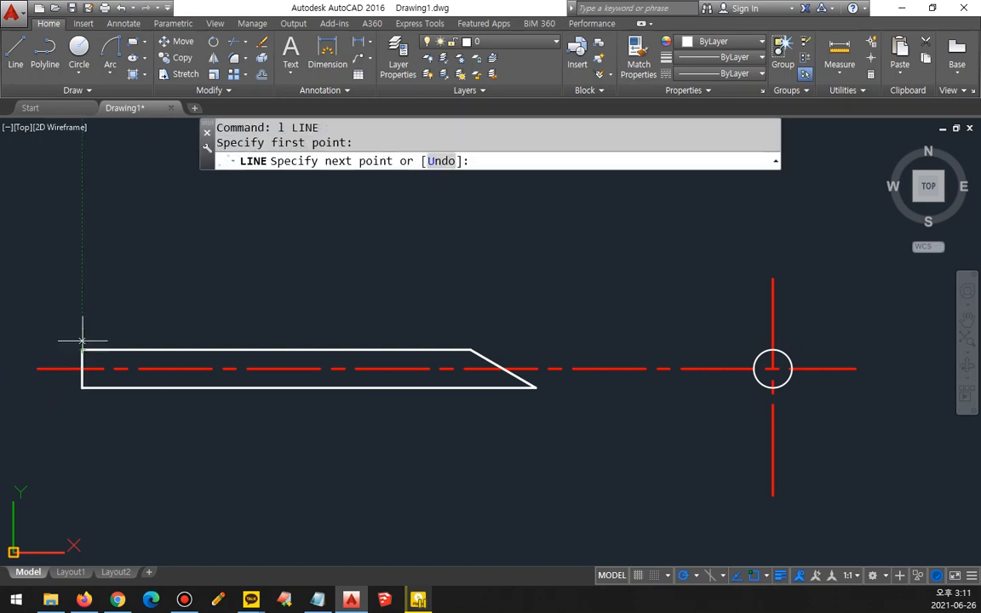
{"action": "left_click", "coordinate": [83, 171]}
{"action": "key", "text": "space"}
{"action": "key", "text": "space"}
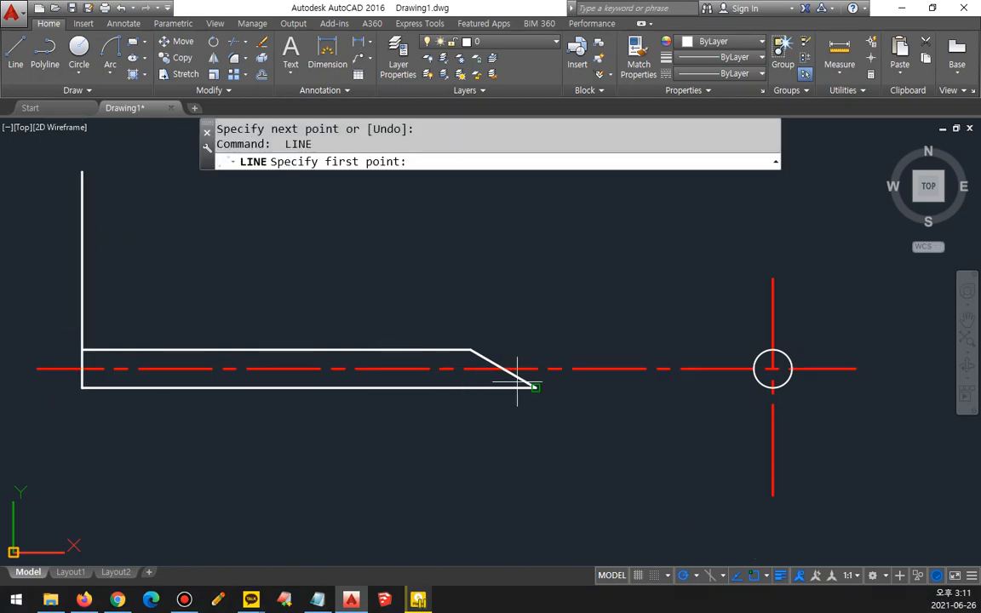
{"action": "left_click", "coordinate": [517, 385]}
{"action": "middle_click_drag", "start_coordinate": [526, 191], "coordinate": [538, 228]}
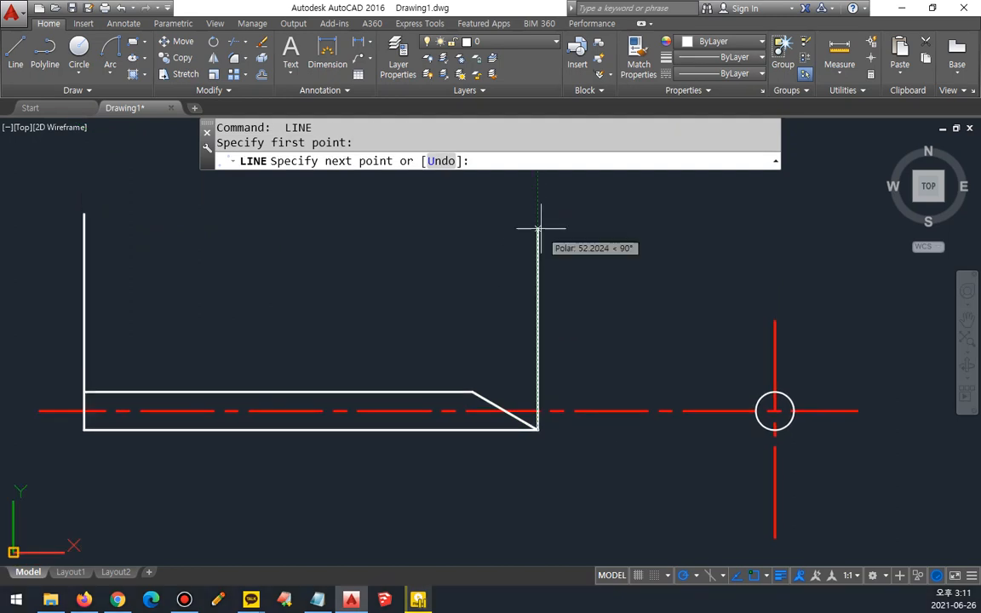
{"action": "left_click", "coordinate": [538, 209]}
{"action": "key", "text": "space"}
{"action": "key", "text": "space"}
Step: Draw a long horizontal line above the rod, crossing both projection lines and extending past the end view's circle
{"action": "left_click", "coordinate": [51, 284]}
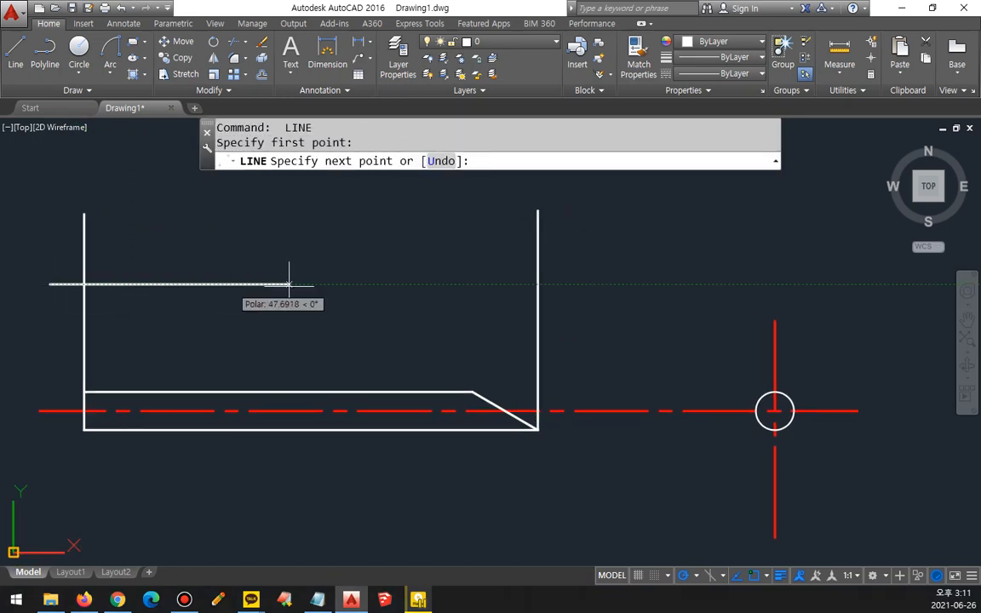
{"action": "left_click", "coordinate": [874, 283]}
{"action": "key", "text": "space"}
Step: Match the new horizontal line's properties to those of the rod's horizontal centerline
{"action": "type", "text": "m"}
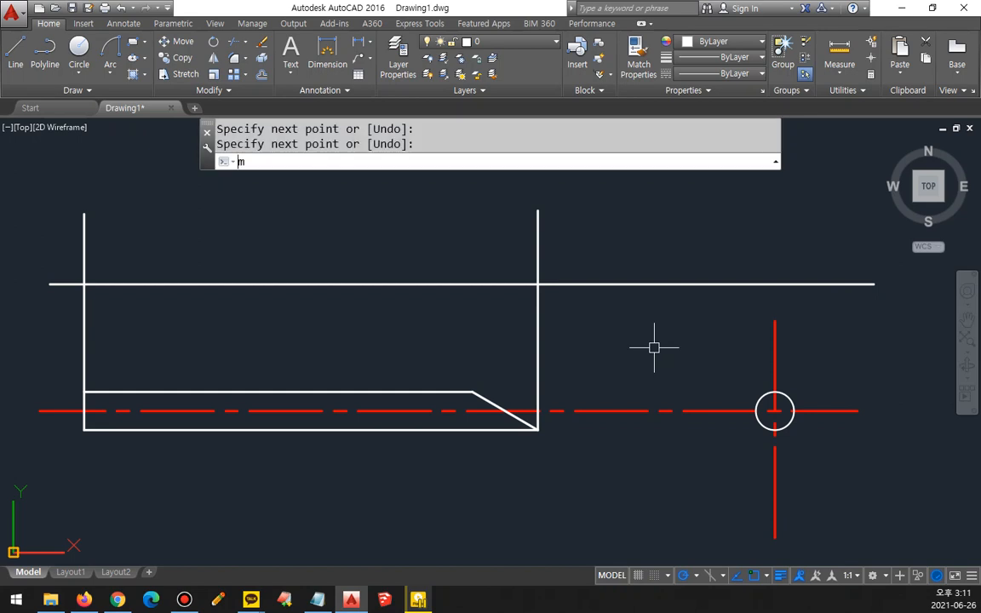
{"action": "type", "text": "a"}
{"action": "key", "text": "space"}
{"action": "left_click", "coordinate": [609, 411]}
{"action": "left_click", "coordinate": [622, 284]}
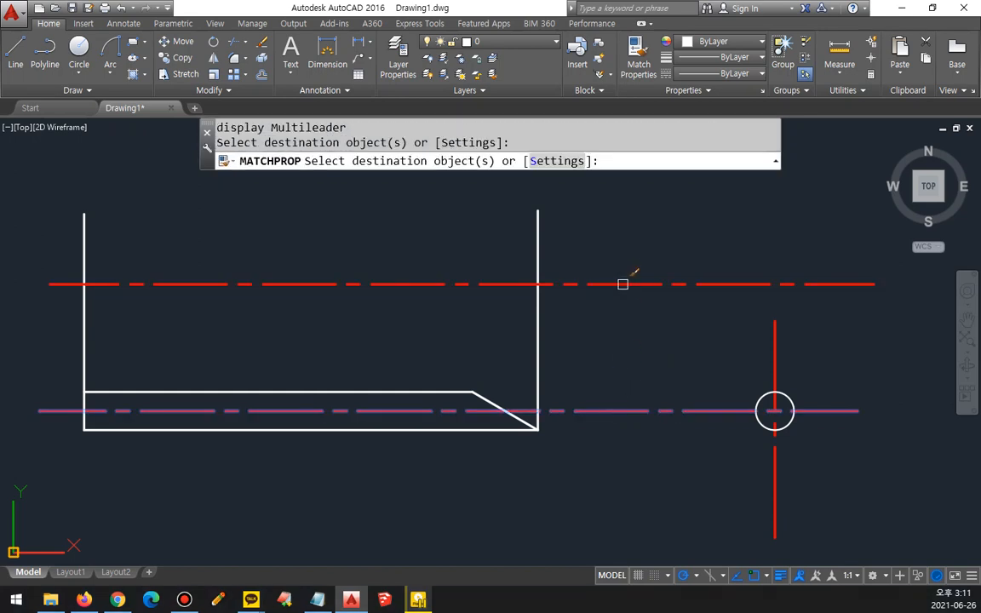
{"action": "key", "text": "space"}
Step: Stretch the vertical centerline of the end view upward until it extends above the new horizontal centerline
{"action": "left_click", "coordinate": [774, 321]}
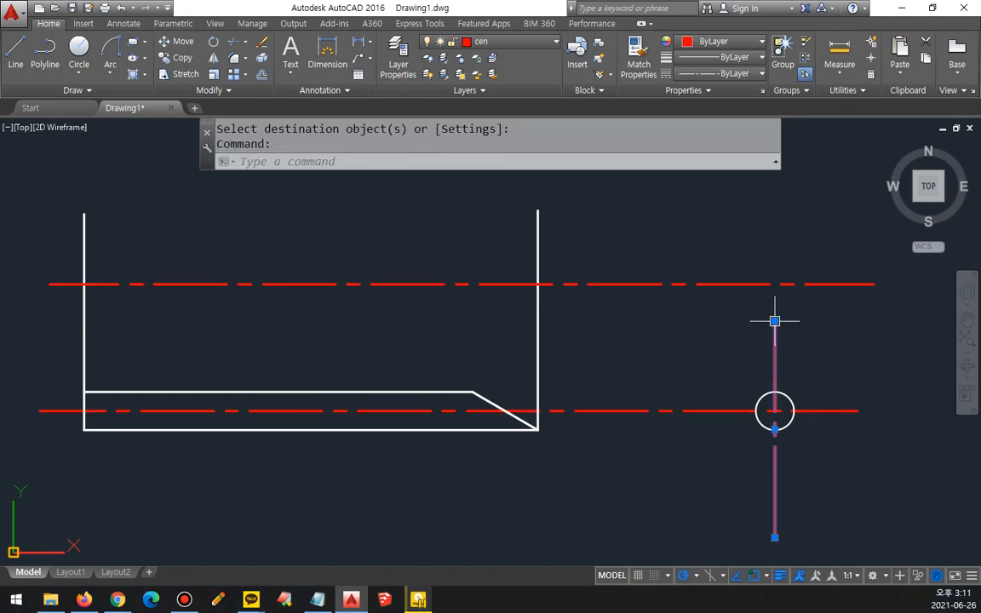
{"action": "left_click", "coordinate": [774, 321]}
{"action": "left_click", "coordinate": [774, 193]}
{"action": "key", "text": "Escape"}
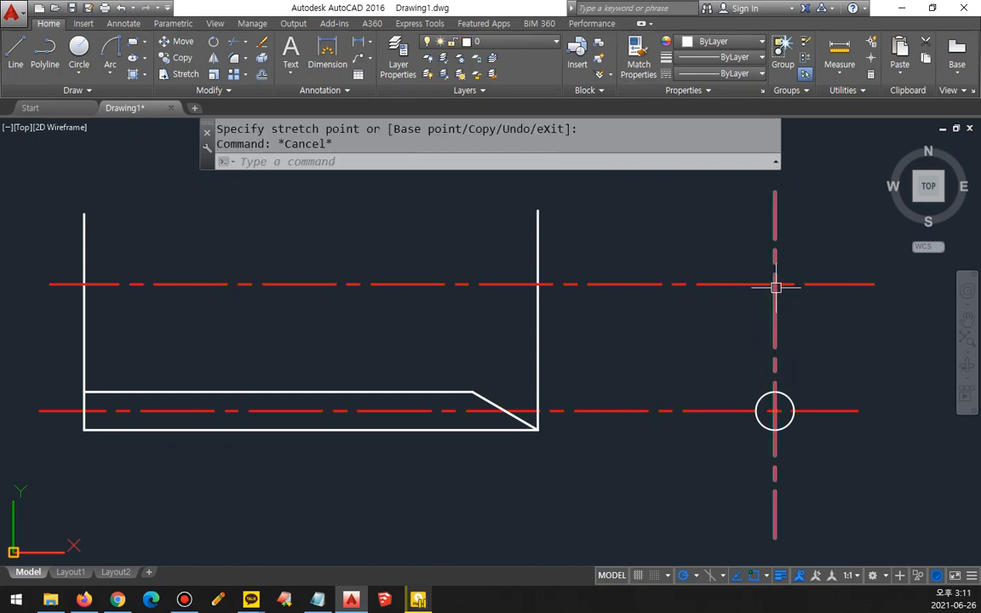
Step: Draw a circle of radius 5 centered on the intersection of the upper horizontal and vertical centerlines
{"action": "type", "text": "c"}
{"action": "key", "text": "space"}
{"action": "left_click", "coordinate": [774, 284]}
{"action": "type", "text": "5"}
{"action": "key", "text": "space"}
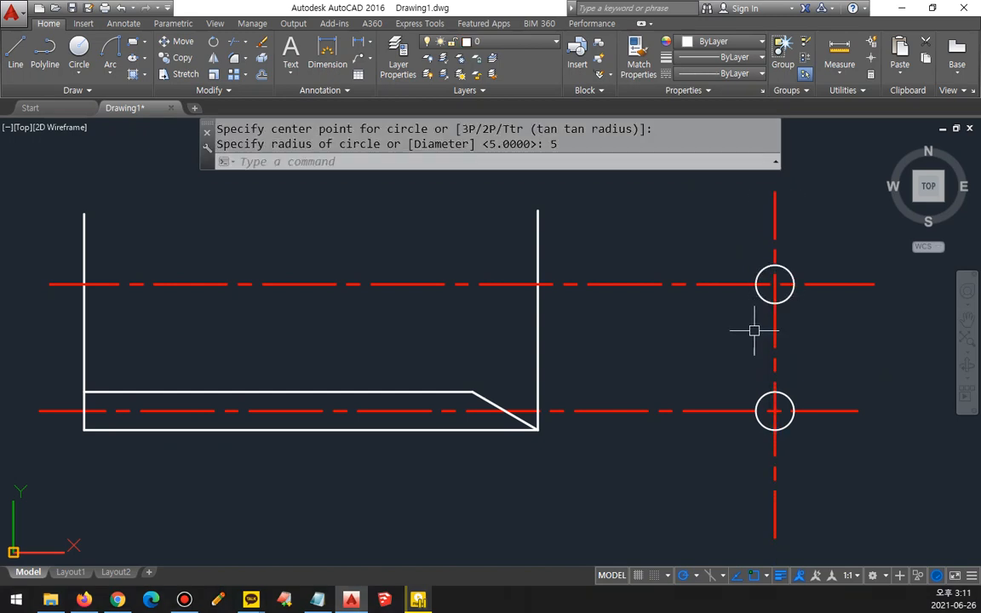
{"action": "type", "text": "l"}
{"action": "key", "text": "space"}
{"action": "key", "text": "Escape"}
{"action": "key", "text": "Escape"}
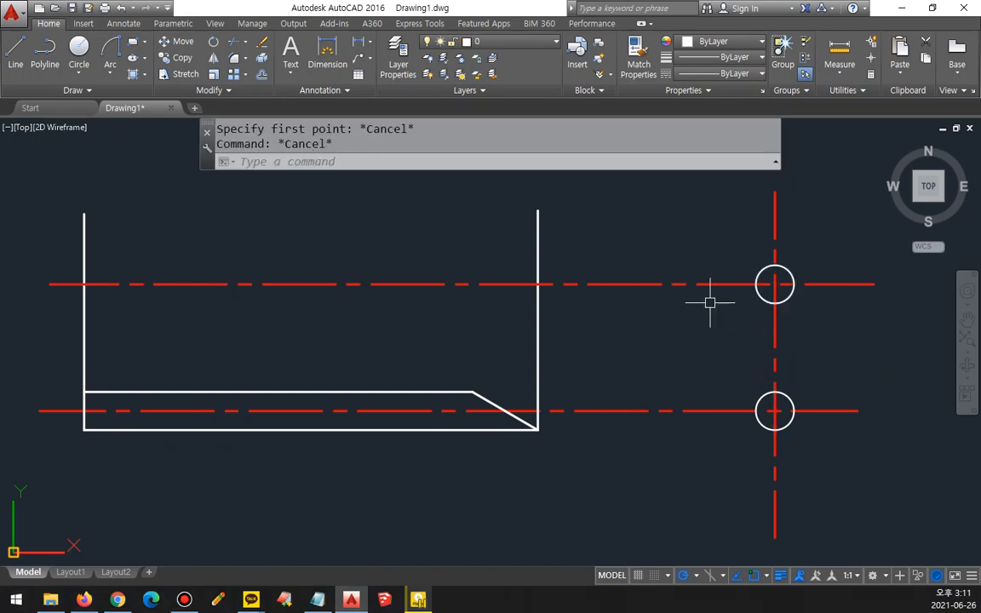
Step: Offset the upper horizontal centerline by 5 both above and below
{"action": "type", "text": "o"}
{"action": "key", "text": "space"}
{"action": "type", "text": "5"}
{"action": "key", "text": "space"}
{"action": "left_click", "coordinate": [490, 283]}
{"action": "left_click", "coordinate": [493, 267]}
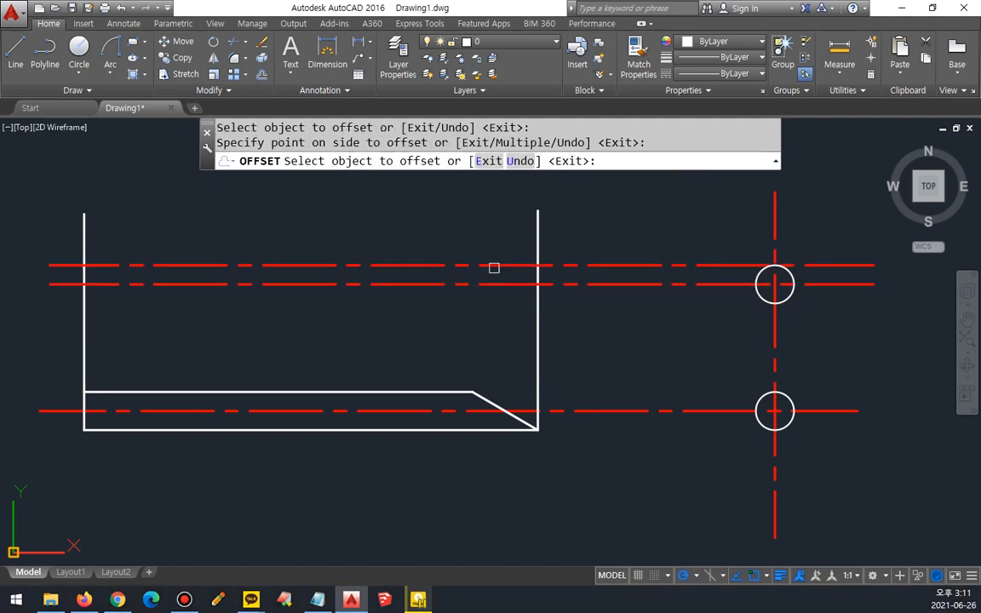
{"action": "left_click", "coordinate": [486, 284]}
{"action": "left_click", "coordinate": [482, 315]}
{"action": "key", "text": "space"}
Step: Match both offset lines' properties to those of the white vertical projection line
{"action": "type", "text": "ma"}
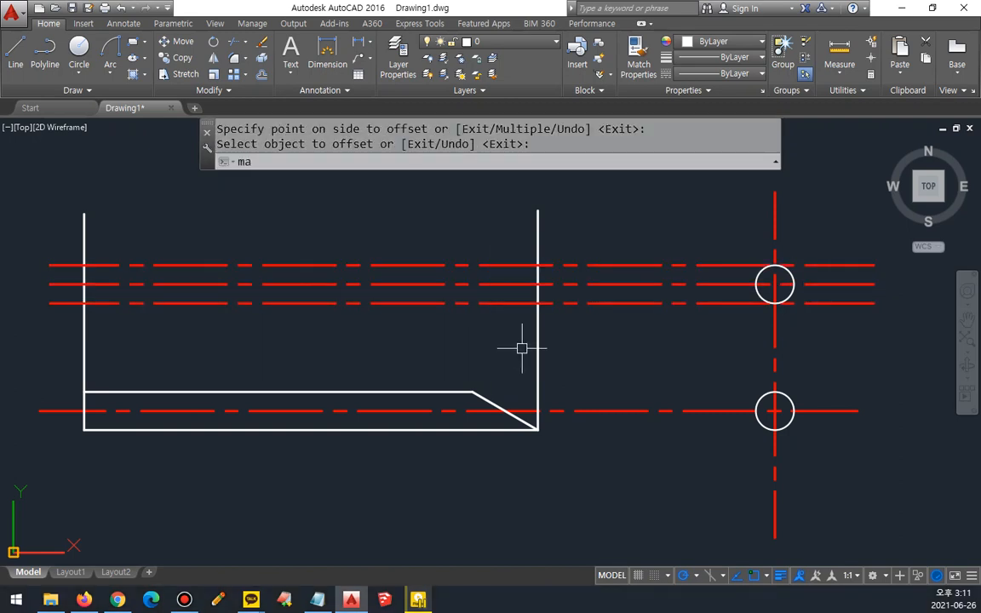
{"action": "key", "text": "space"}
{"action": "left_click", "coordinate": [533, 341]}
{"action": "left_click", "coordinate": [537, 337]}
{"action": "left_click", "coordinate": [565, 303]}
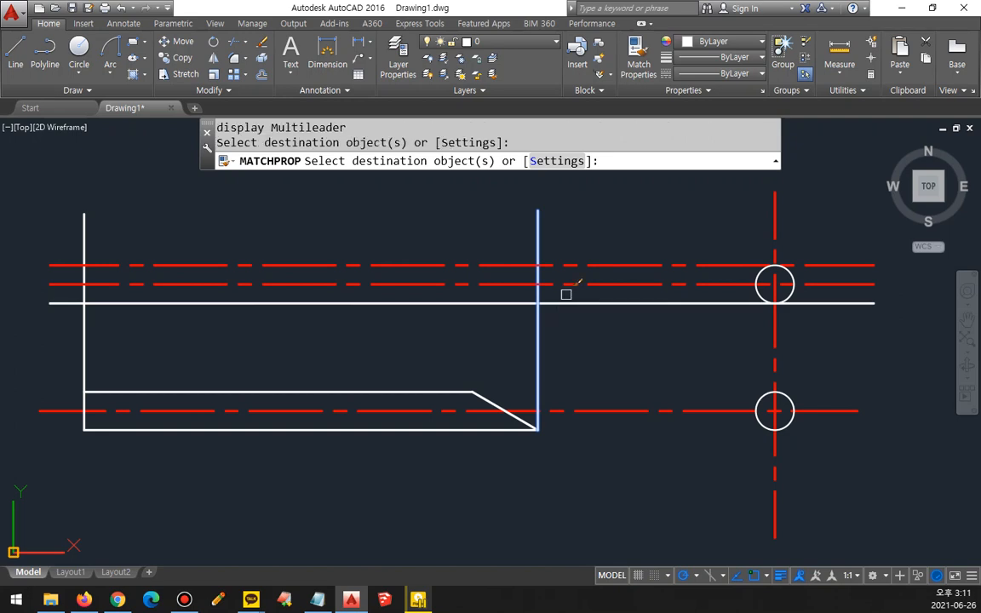
{"action": "left_click", "coordinate": [573, 252]}
{"action": "left_click", "coordinate": [563, 267]}
{"action": "key", "text": "space"}
Step: Fillet both offset lines with the right projection line at radius 0 to close the upper view's right end
{"action": "type", "text": "f"}
{"action": "key", "text": "space"}
{"action": "left_click", "coordinate": [537, 269]}
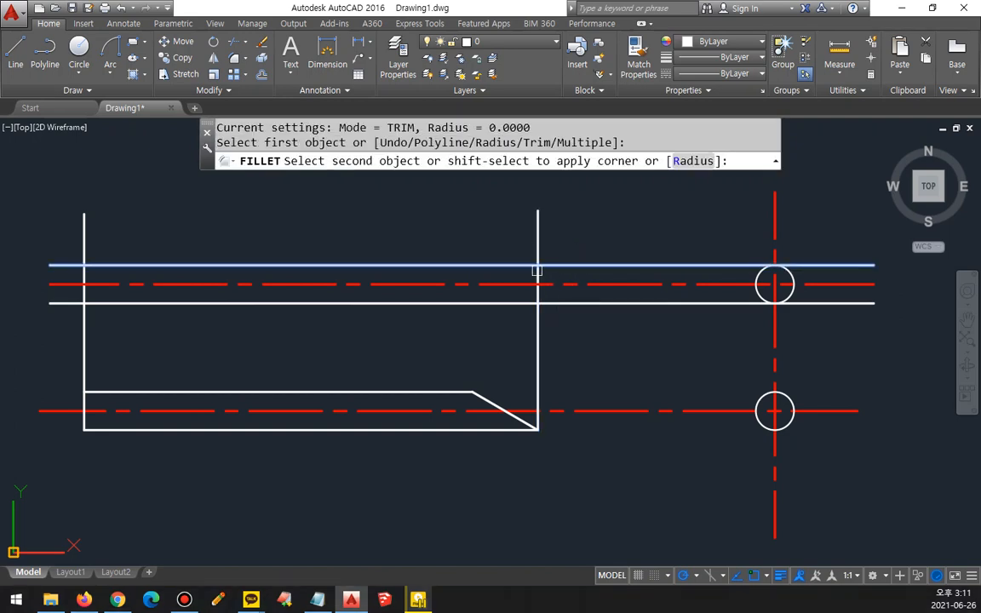
{"action": "left_click", "coordinate": [537, 270]}
Step: Fillet both offset lines with the left projection line into sharp corners, closing the upper view's left end
{"action": "key", "text": "space"}
{"action": "left_click", "coordinate": [525, 302]}
{"action": "left_click", "coordinate": [537, 289]}
{"action": "key", "text": "space"}
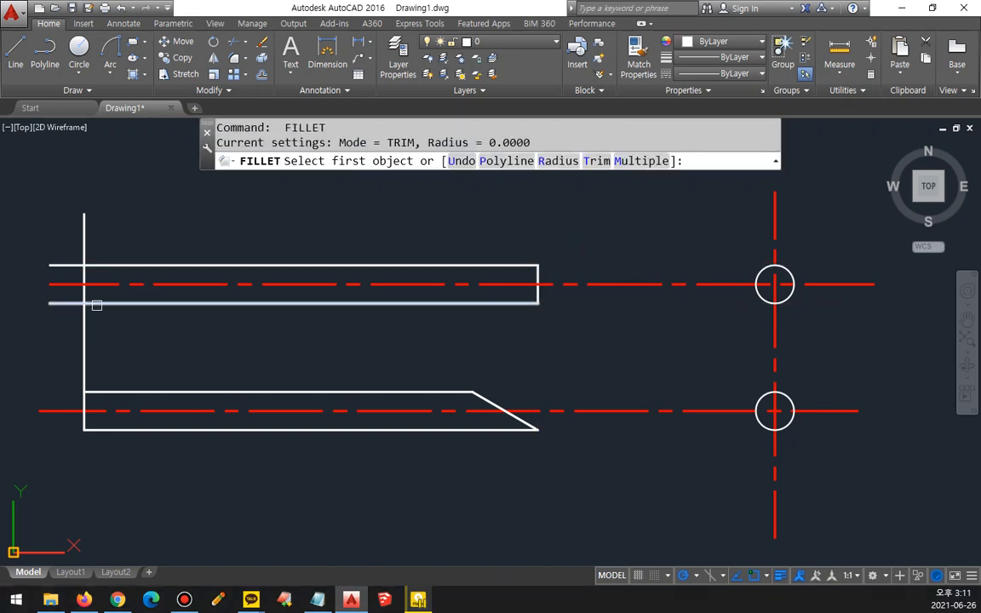
{"action": "left_click", "coordinate": [96, 303]}
{"action": "left_click", "coordinate": [83, 285]}
{"action": "key", "text": "space"}
{"action": "left_click", "coordinate": [90, 267]}
{"action": "left_click", "coordinate": [83, 284]}
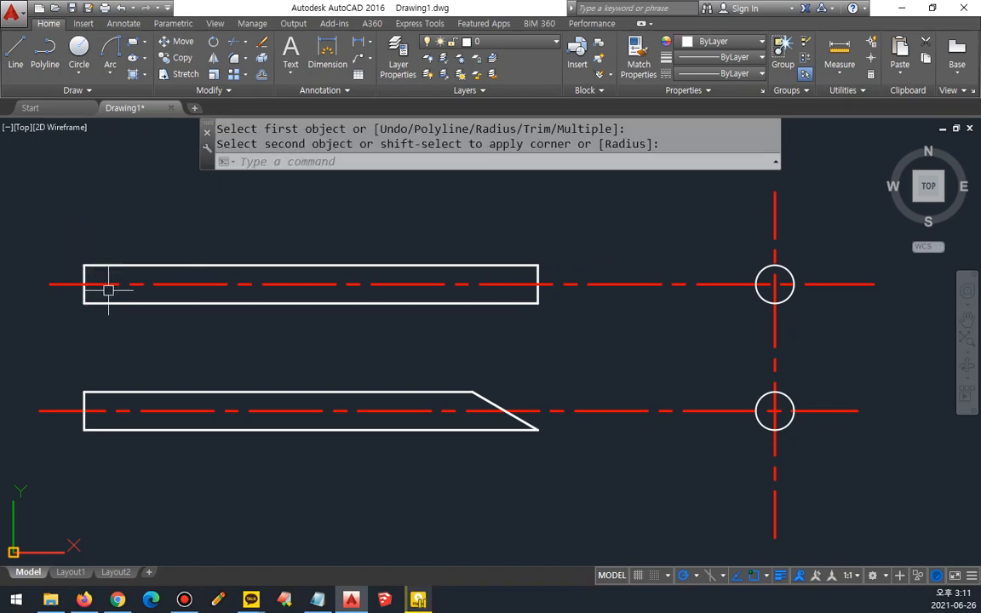
Step: Draw a vertical projection line from the upper end of the slanted cut up through the upper rectangle
{"action": "type", "text": "l"}
{"action": "key", "text": "space"}
{"action": "scroll", "coordinate": [534, 338], "scroll_direction": "up", "scroll_amount": 2}
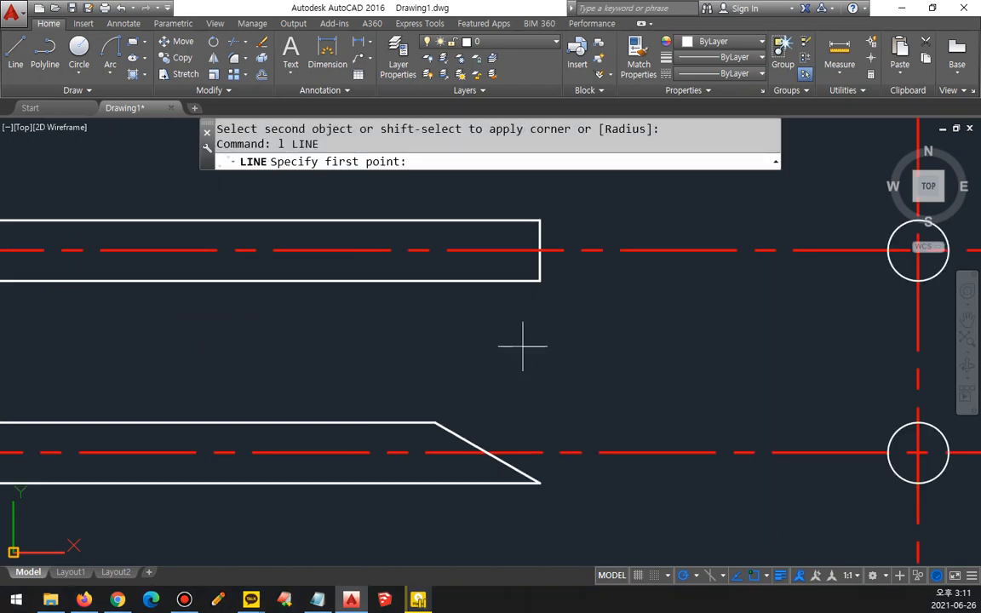
{"action": "scroll", "coordinate": [520, 347], "scroll_direction": "up", "scroll_amount": 2}
{"action": "middle_click_drag", "start_coordinate": [514, 355], "coordinate": [517, 377]}
{"action": "scroll", "coordinate": [517, 377], "scroll_direction": "down", "scroll_amount": 2}
{"action": "key", "text": "ctrl+shift+3"}
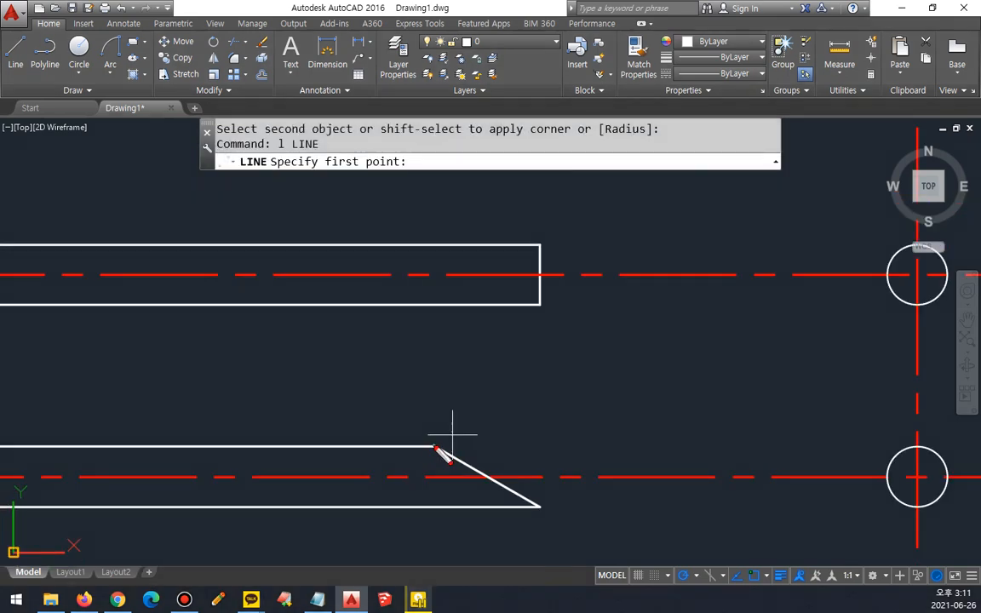
{"action": "key", "text": "Escape"}
{"action": "type", "text": "l"}
{"action": "key", "text": "Return"}
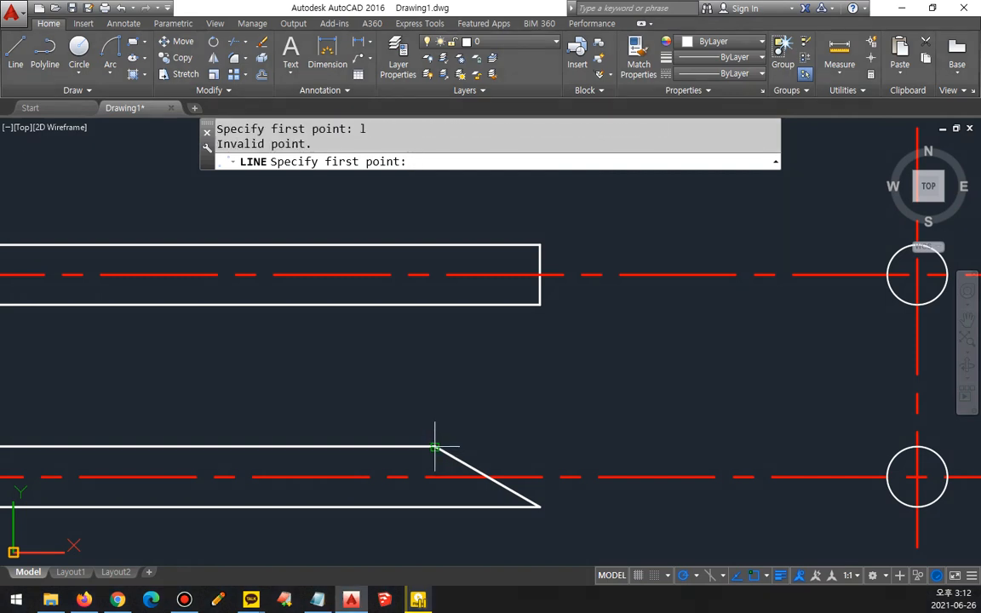
{"action": "left_click", "coordinate": [434, 446]}
{"action": "left_click", "coordinate": [434, 202]}
{"action": "key", "text": "Return"}
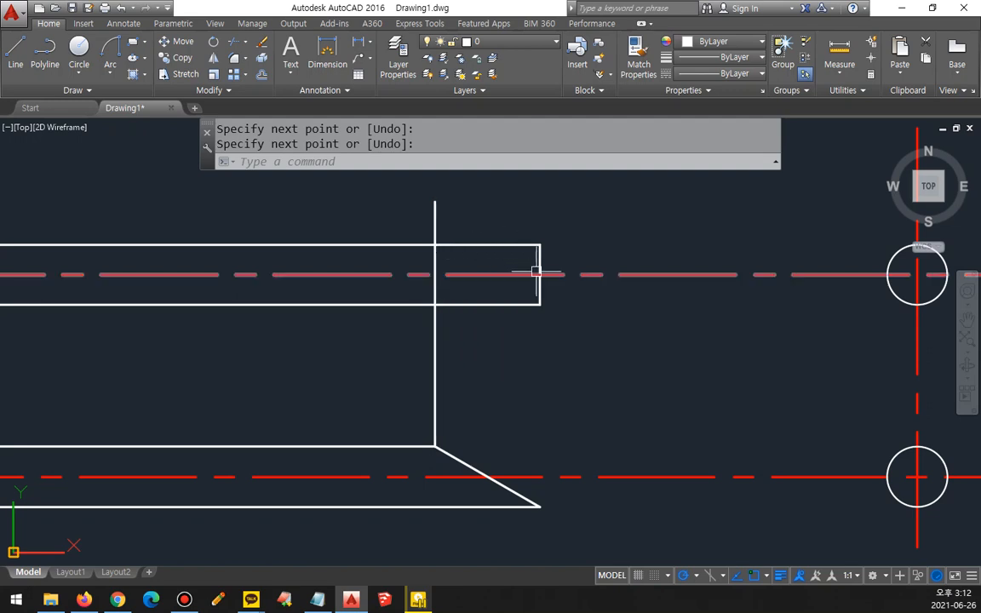
{"action": "left_click_drag", "start_coordinate": [434, 274], "coordinate": [511, 250]}
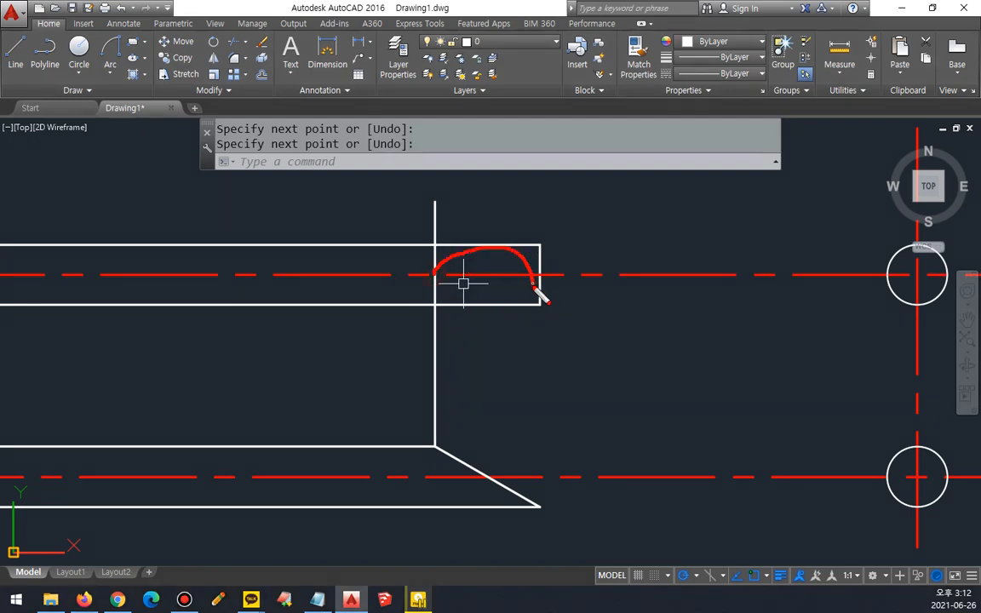
{"action": "mouse_move", "coordinate": [536, 292]}
{"action": "left_mouse_down"}
{"action": "mouse_move", "coordinate": [436, 269]}
{"action": "mouse_move", "coordinate": [464, 252]}
{"action": "mouse_move", "coordinate": [509, 301]}
{"action": "left_mouse_up"}
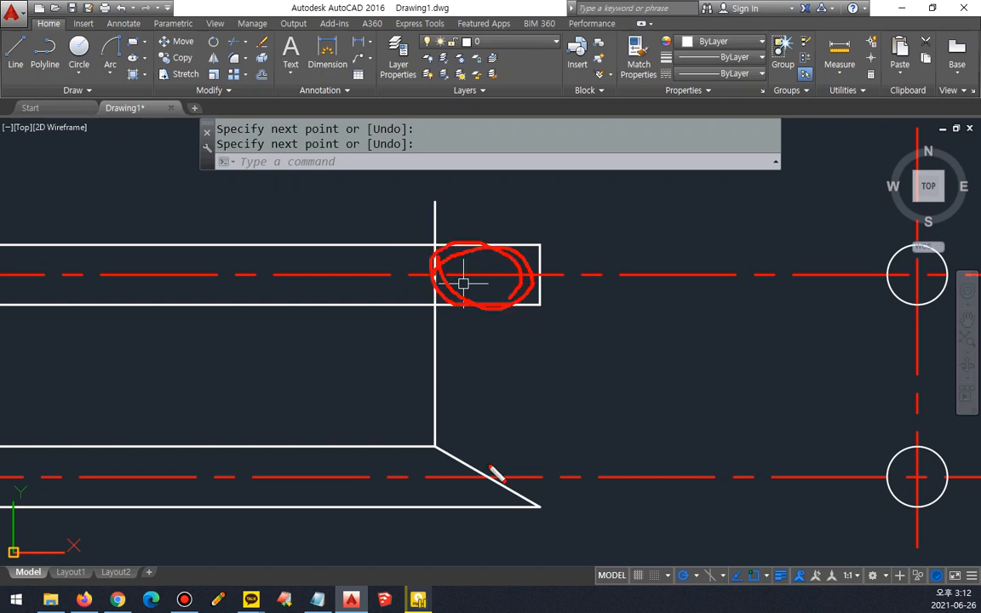
{"action": "left_click_drag", "start_coordinate": [493, 491], "coordinate": [497, 320]}
{"action": "key", "text": "Escape"}
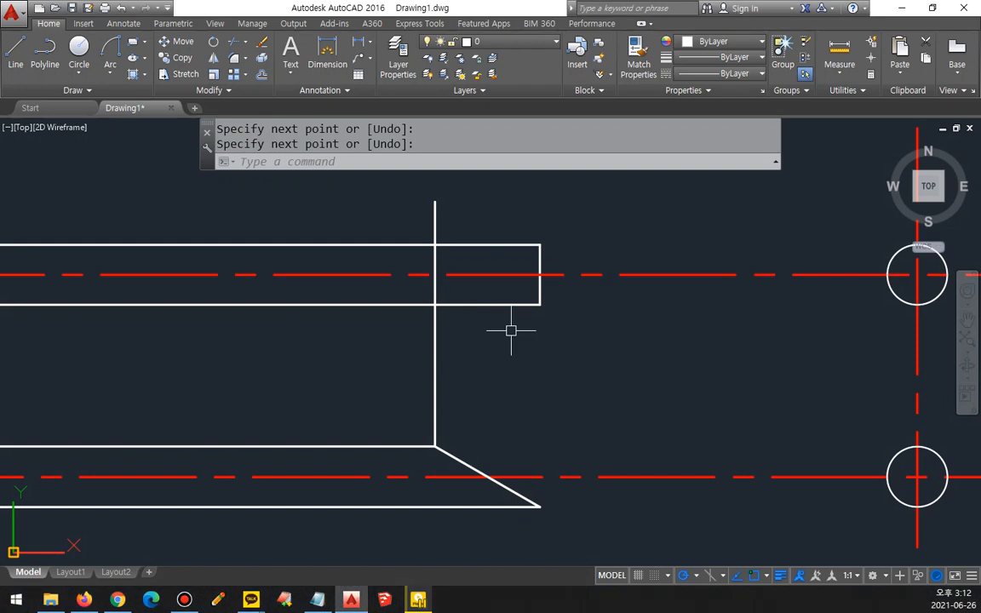
Step: Draw a vertical projection line from the slanted cut's intersection with the centerline up through the upper rectangle
{"action": "type", "text": "l"}
{"action": "key", "text": "Return"}
{"action": "left_click", "coordinate": [492, 476]}
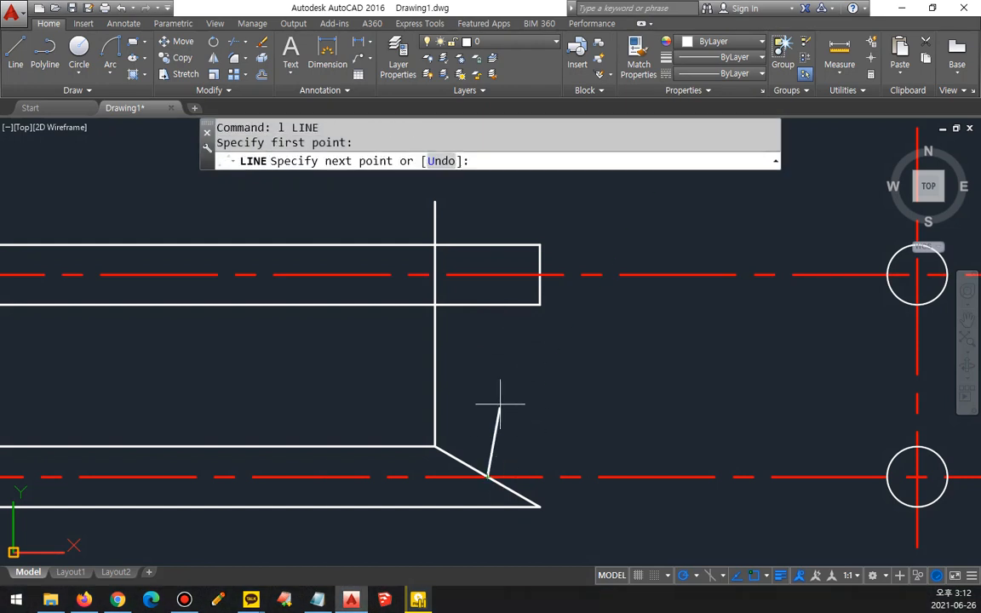
{"action": "left_click", "coordinate": [486, 204]}
{"action": "key", "text": "Return"}
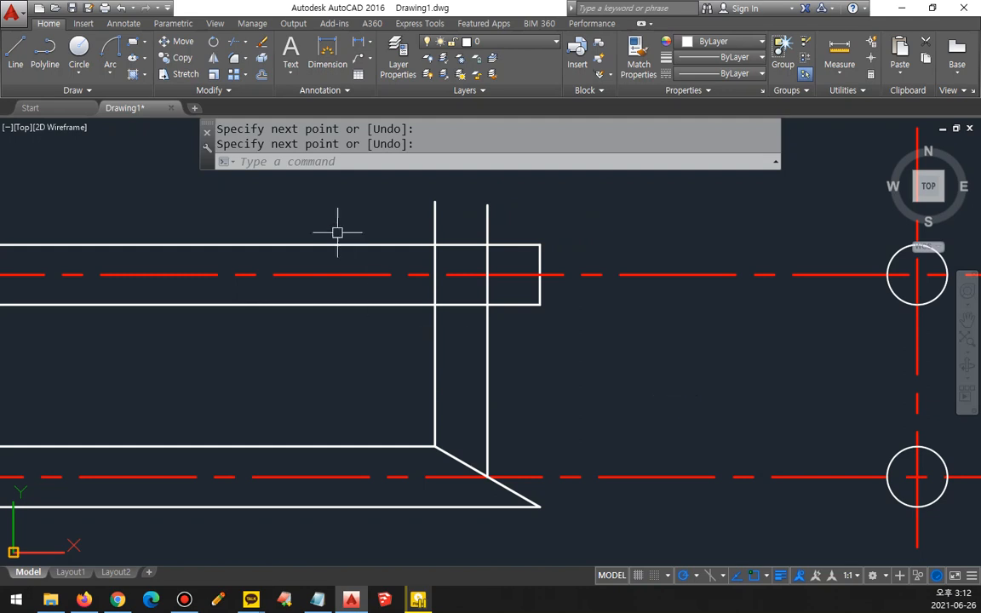
Step: Draw a center-based ellipse at the middle projection line's crossing with the upper centerline, reaching the rectangle's right and upper edges
{"action": "left_click", "coordinate": [143, 59]}
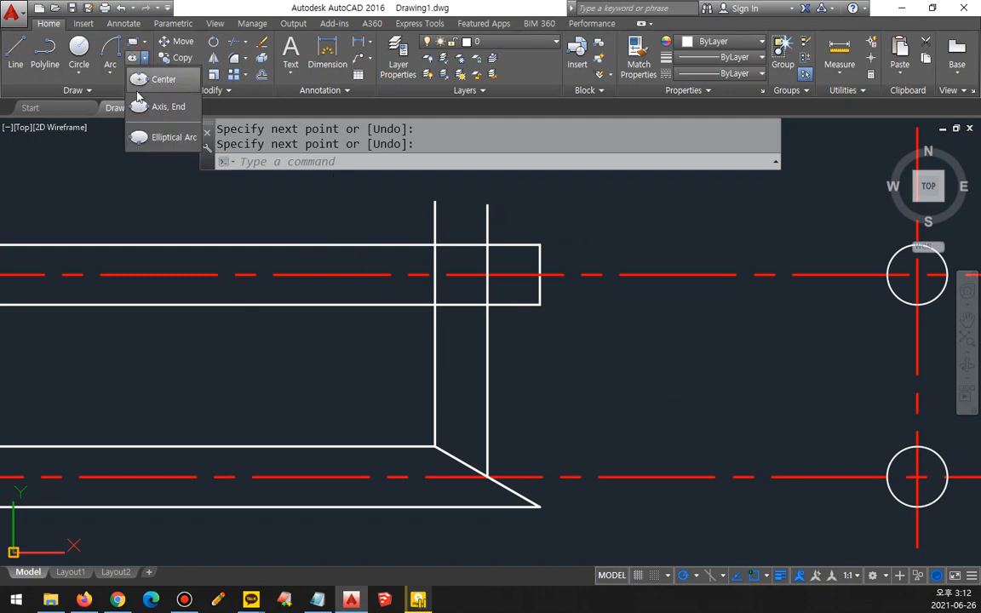
{"action": "left_click", "coordinate": [140, 83]}
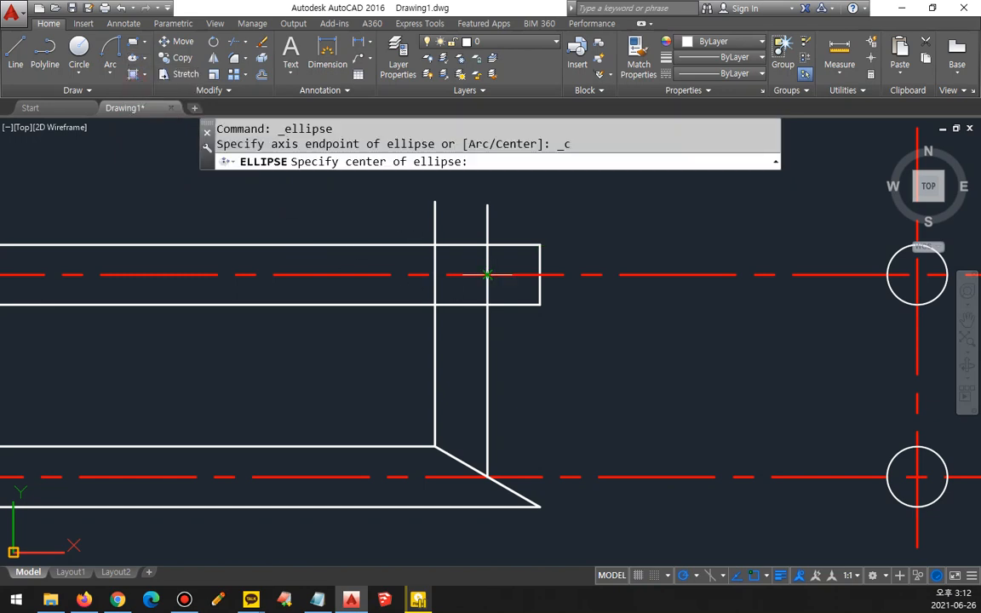
{"action": "left_click", "coordinate": [487, 274]}
{"action": "scroll", "coordinate": [487, 274], "scroll_direction": "up", "scroll_amount": 4}
{"action": "middle_click_drag", "start_coordinate": [482, 273], "coordinate": [501, 333]}
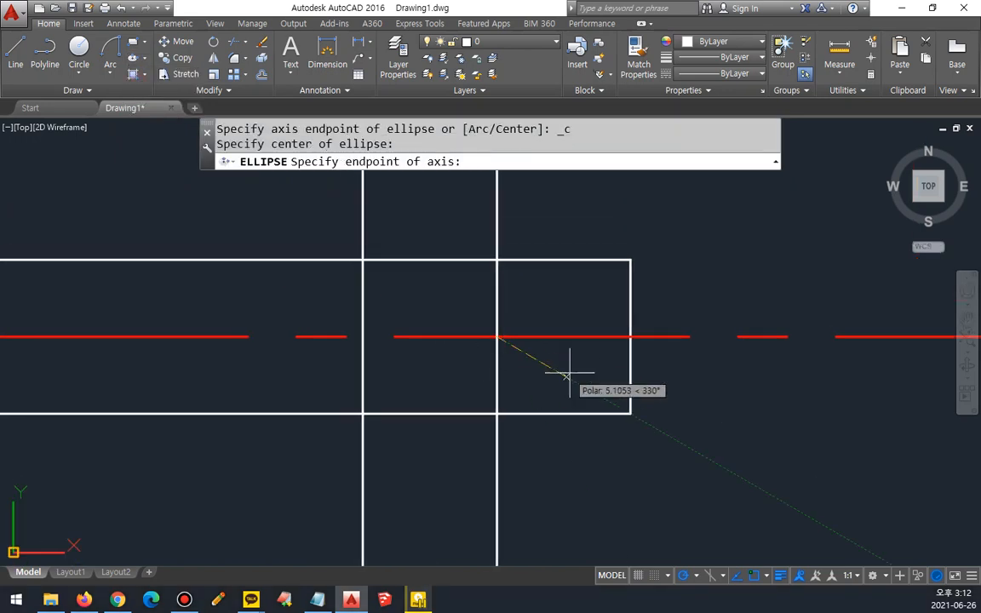
{"action": "left_click", "coordinate": [630, 337]}
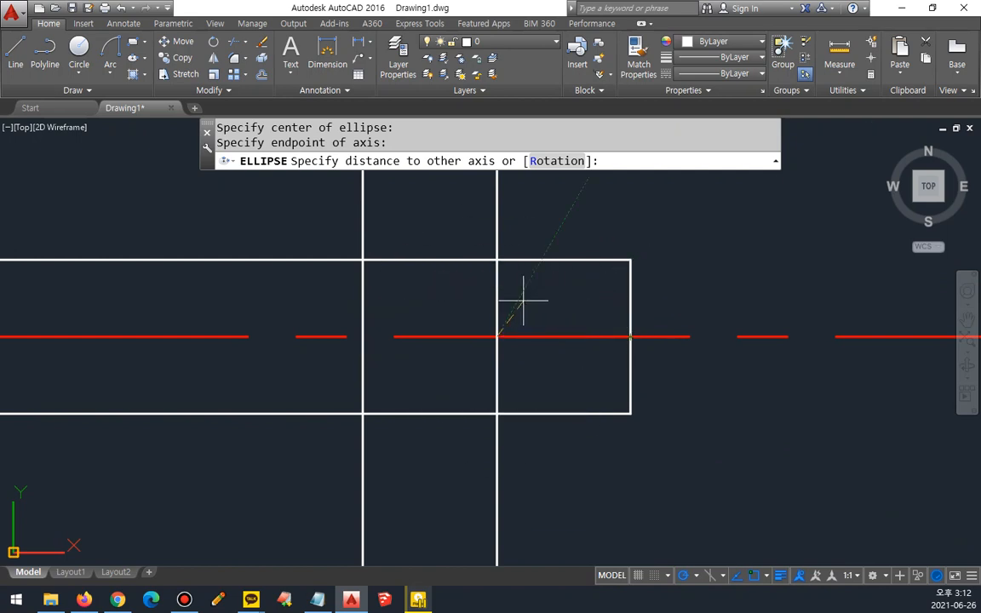
{"action": "left_click", "coordinate": [496, 260]}
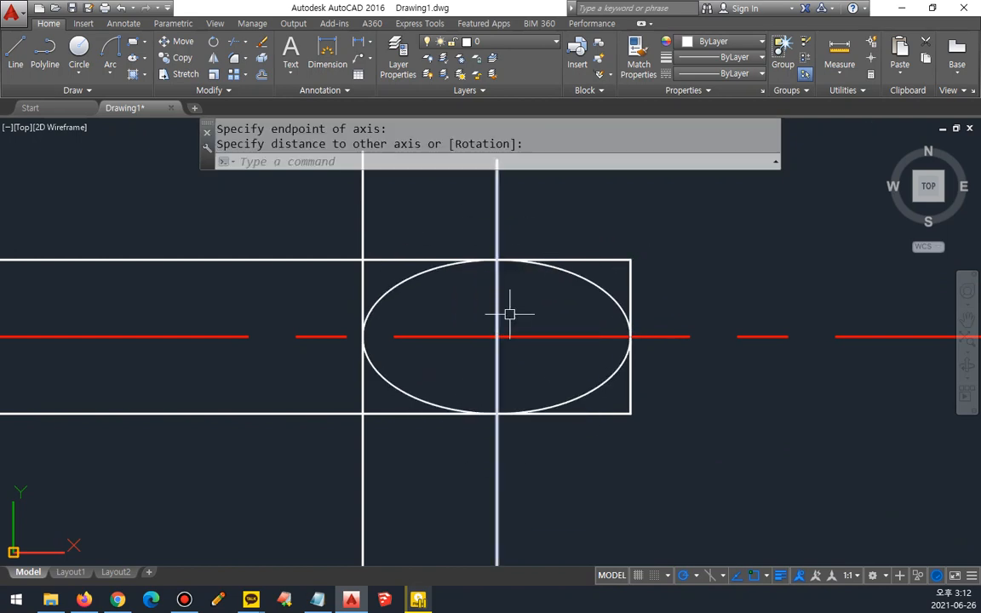
Step: Trim the upper view's top and bottom edges beyond the ellipse, on the side of the rod's cut end
{"action": "type", "text": "tr"}
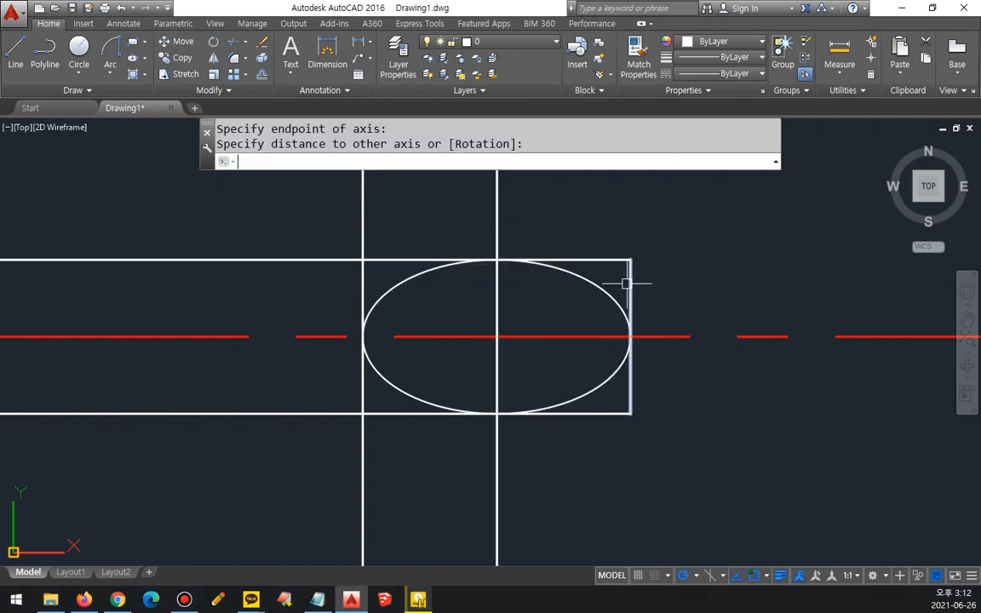
{"action": "key", "text": "Return"}
{"action": "key", "text": "Return"}
{"action": "left_click", "coordinate": [610, 258]}
{"action": "left_click", "coordinate": [610, 413]}
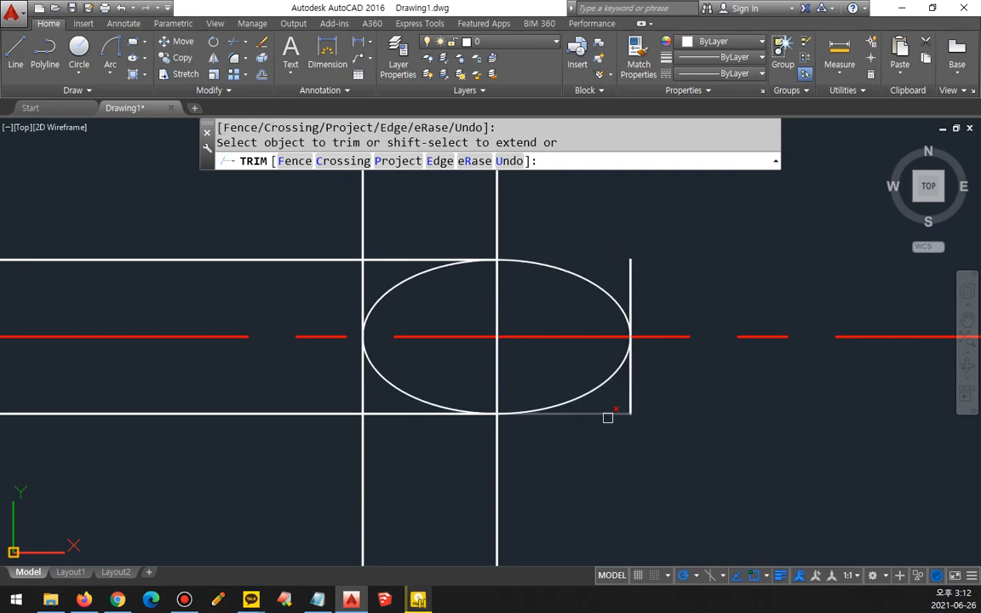
{"action": "key", "text": "Return"}
Step: Erase the upper view's leftover end edge and the two vertical projection lines running through the ellipse
{"action": "left_click", "coordinate": [630, 406]}
{"action": "type", "text": "e"}
{"action": "key", "text": "Return"}
{"action": "left_click", "coordinate": [434, 468]}
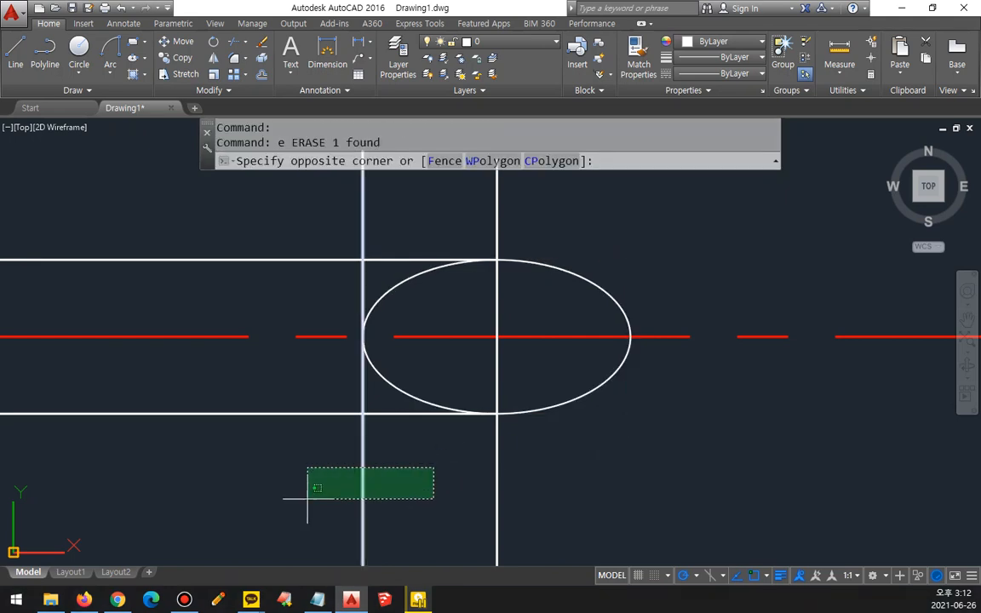
{"action": "left_click", "coordinate": [306, 501]}
{"action": "type", "text": "E"}
{"action": "key", "text": "Return"}
{"action": "left_click", "coordinate": [514, 501]}
{"action": "left_click", "coordinate": [430, 515]}
{"action": "type", "text": "e"}
{"action": "key", "text": "Return"}
{"action": "scroll", "coordinate": [346, 466], "scroll_direction": "down", "scroll_amount": 4}
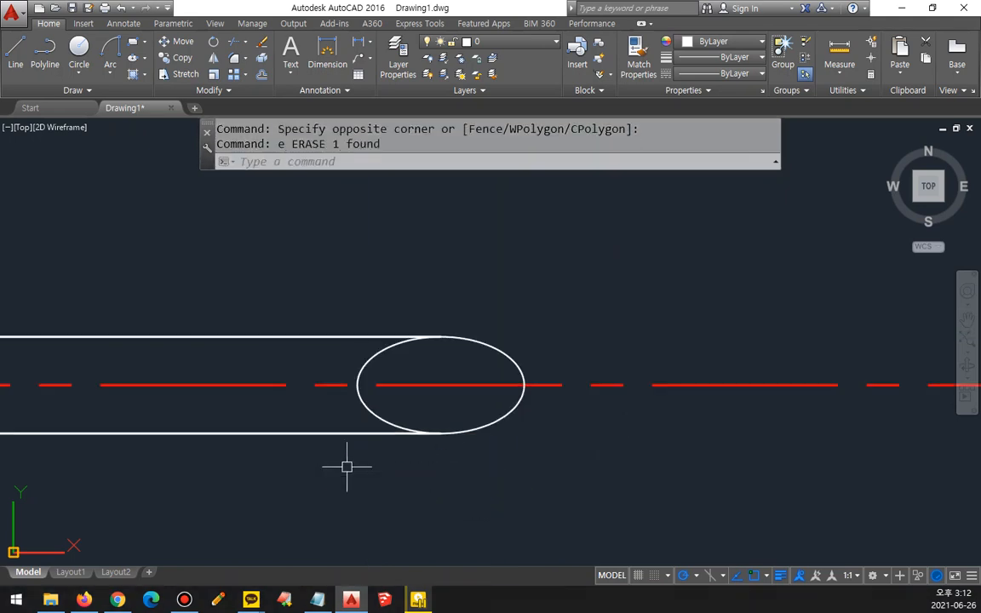
{"action": "middle_click_drag", "start_coordinate": [366, 471], "coordinate": [356, 322]}
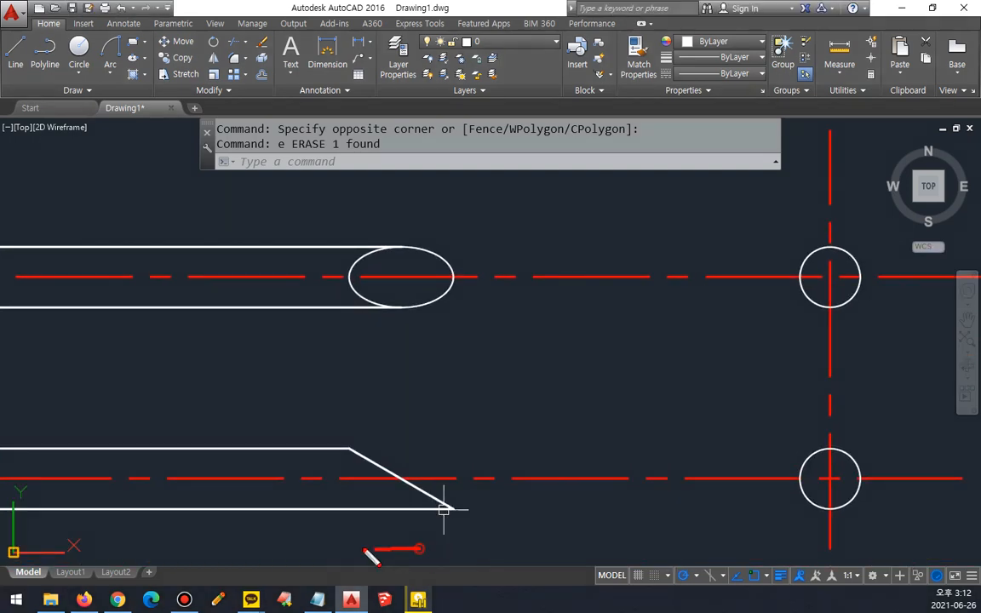
{"action": "mouse_move", "coordinate": [419, 548]}
{"action": "left_mouse_down"}
{"action": "mouse_move", "coordinate": [404, 219]}
{"action": "mouse_move", "coordinate": [499, 513]}
{"action": "mouse_move", "coordinate": [440, 544]}
{"action": "left_mouse_up"}
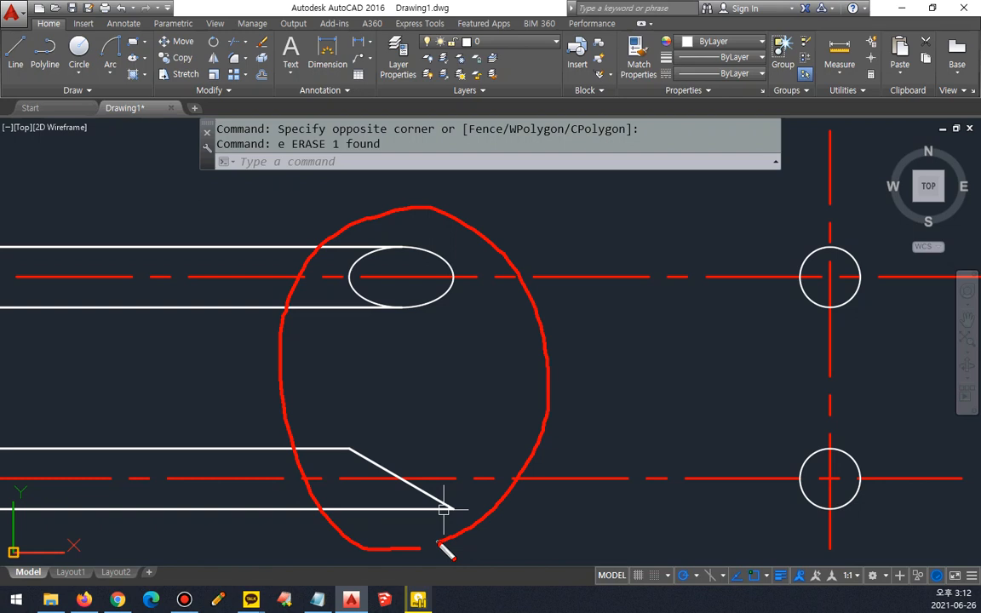
{"action": "key", "text": "Escape"}
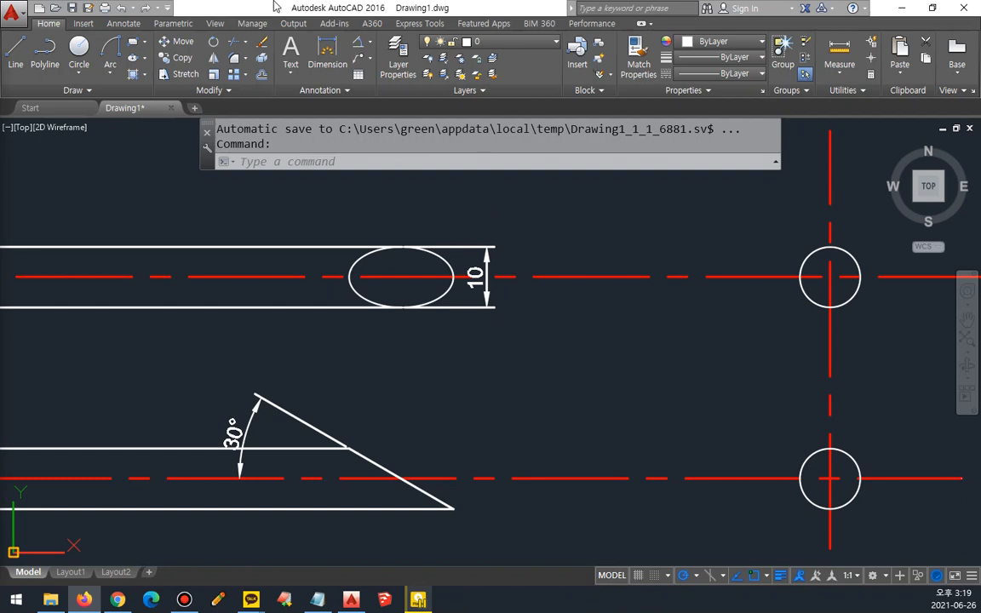
{"action": "mouse_move", "coordinate": [834, 442]}
{"action": "left_mouse_down"}
{"action": "mouse_move", "coordinate": [825, 449]}
{"action": "mouse_move", "coordinate": [838, 459]}
{"action": "mouse_move", "coordinate": [803, 484]}
{"action": "left_mouse_up"}
{"action": "left_click_drag", "start_coordinate": [856, 465], "coordinate": [862, 479]}
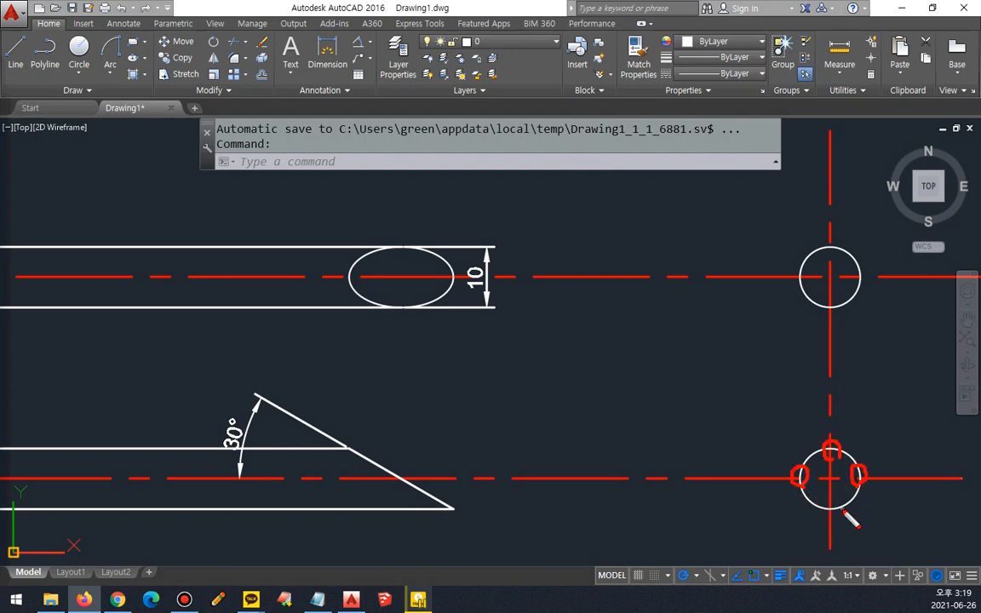
{"action": "mouse_move", "coordinate": [829, 512]}
{"action": "left_mouse_down"}
{"action": "mouse_move", "coordinate": [826, 502]}
{"action": "mouse_move", "coordinate": [840, 511]}
{"action": "left_mouse_up"}
{"action": "mouse_move", "coordinate": [831, 449]}
{"action": "left_mouse_down"}
{"action": "mouse_move", "coordinate": [358, 449]}
{"action": "mouse_move", "coordinate": [353, 287]}
{"action": "mouse_move", "coordinate": [363, 294]}
{"action": "left_mouse_up"}
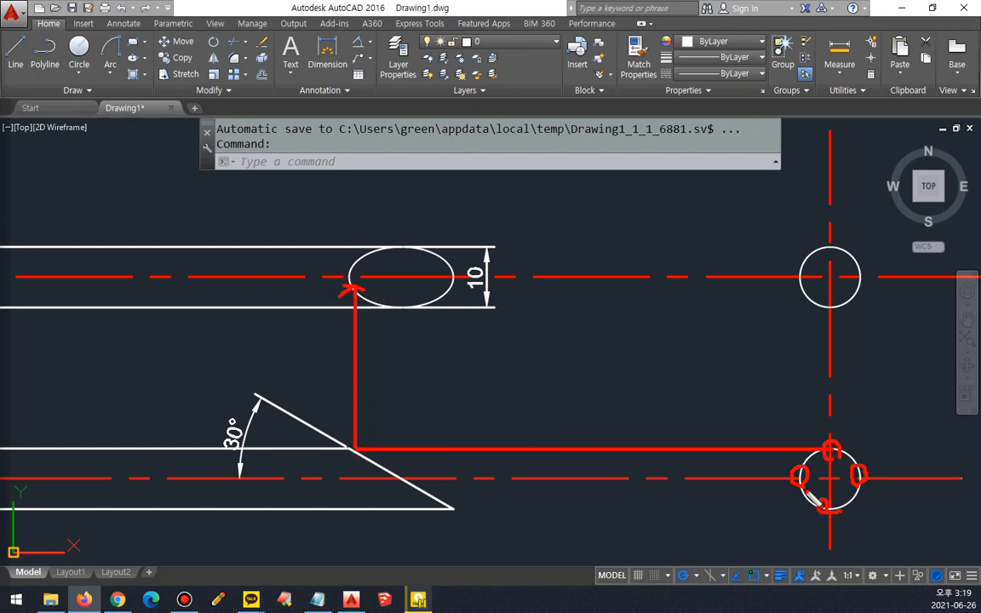
{"action": "mouse_move", "coordinate": [792, 479]}
{"action": "left_mouse_down"}
{"action": "mouse_move", "coordinate": [407, 478]}
{"action": "mouse_move", "coordinate": [405, 280]}
{"action": "left_mouse_up"}
{"action": "left_click_drag", "start_coordinate": [405, 280], "coordinate": [418, 294]}
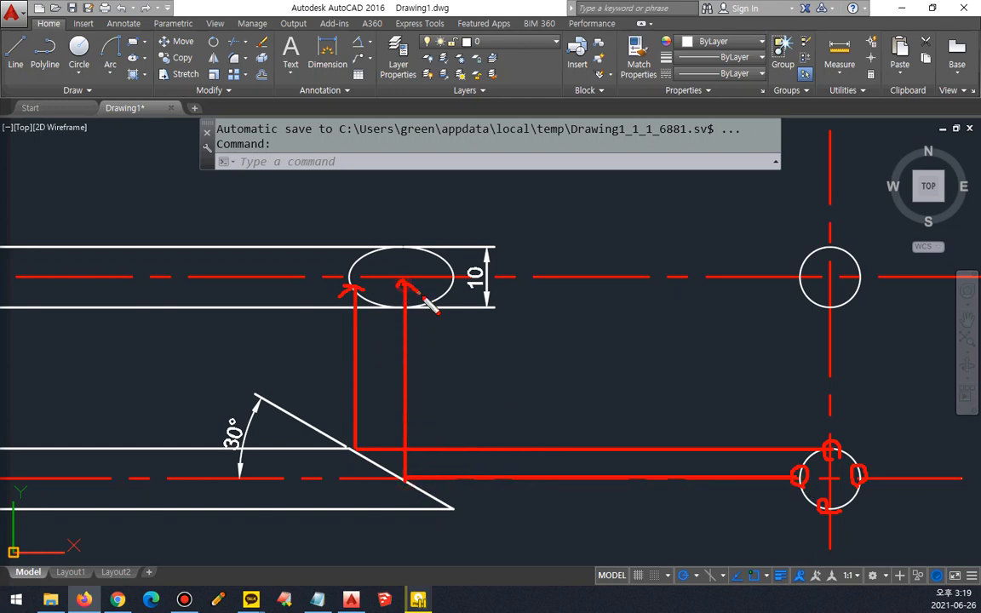
{"action": "mouse_move", "coordinate": [824, 506]}
{"action": "left_mouse_down"}
{"action": "mouse_move", "coordinate": [453, 508]}
{"action": "mouse_move", "coordinate": [454, 284]}
{"action": "left_mouse_up"}
{"action": "left_click_drag", "start_coordinate": [454, 284], "coordinate": [465, 296]}
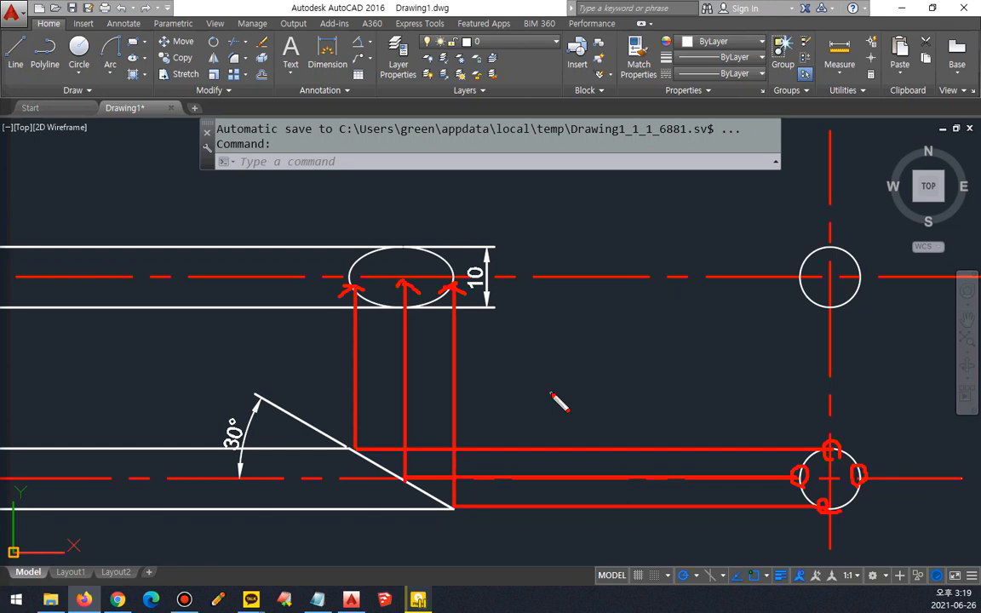
{"action": "key", "text": "Delete"}
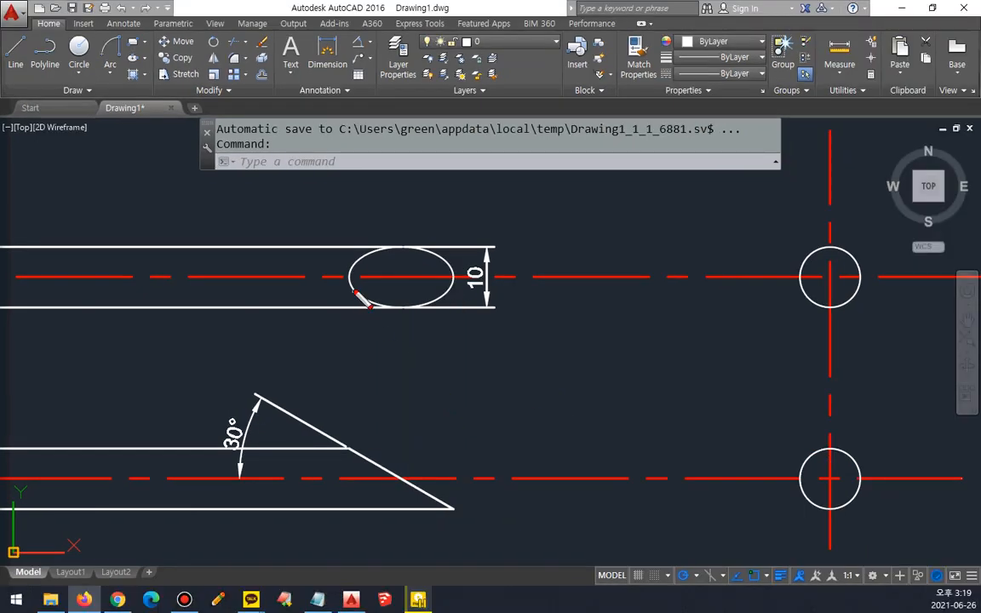
{"action": "mouse_move", "coordinate": [356, 288]}
{"action": "left_mouse_down"}
{"action": "mouse_move", "coordinate": [334, 278]}
{"action": "mouse_move", "coordinate": [364, 285]}
{"action": "mouse_move", "coordinate": [341, 271]}
{"action": "mouse_move", "coordinate": [358, 443]}
{"action": "mouse_move", "coordinate": [816, 449]}
{"action": "mouse_move", "coordinate": [815, 426]}
{"action": "mouse_move", "coordinate": [813, 460]}
{"action": "left_mouse_up"}
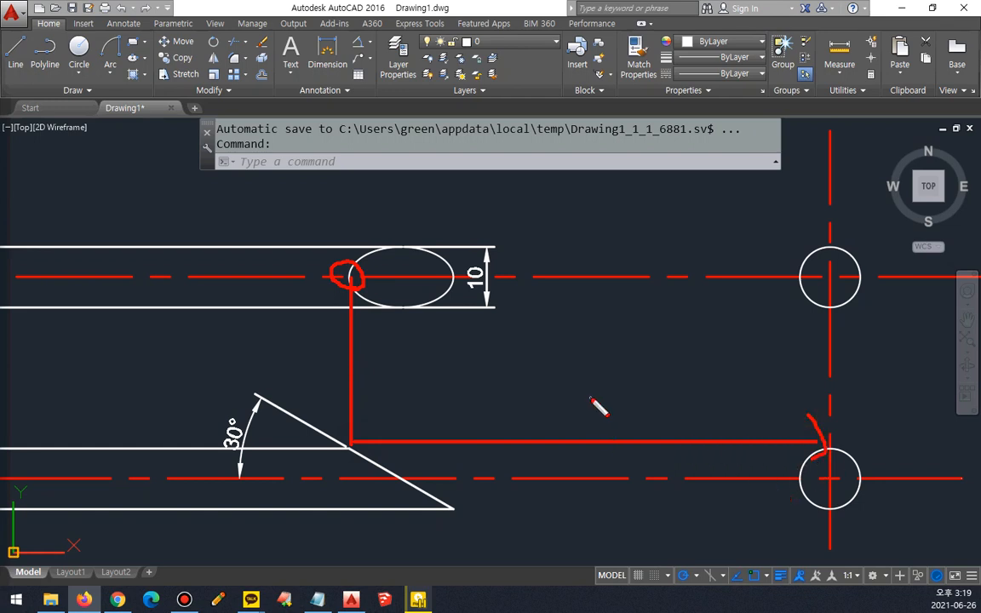
{"action": "mouse_move", "coordinate": [403, 230]}
{"action": "left_mouse_down"}
{"action": "mouse_move", "coordinate": [403, 479]}
{"action": "mouse_move", "coordinate": [918, 479]}
{"action": "mouse_move", "coordinate": [877, 488]}
{"action": "left_mouse_up"}
{"action": "left_click_drag", "start_coordinate": [785, 468], "coordinate": [784, 488]}
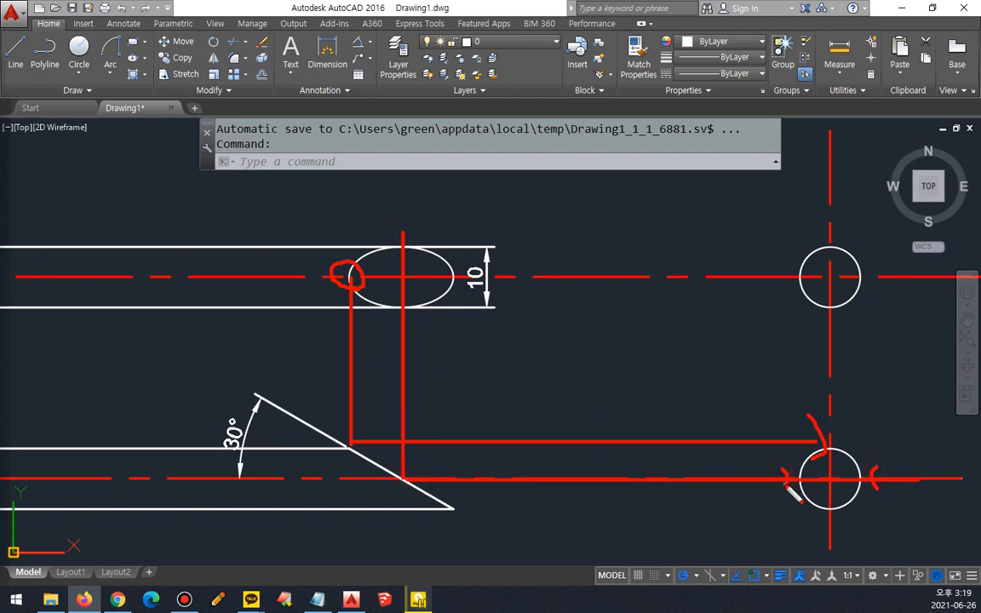
{"action": "mouse_move", "coordinate": [457, 277]}
{"action": "left_mouse_down"}
{"action": "mouse_move", "coordinate": [461, 511]}
{"action": "mouse_move", "coordinate": [843, 508]}
{"action": "mouse_move", "coordinate": [822, 511]}
{"action": "left_mouse_up"}
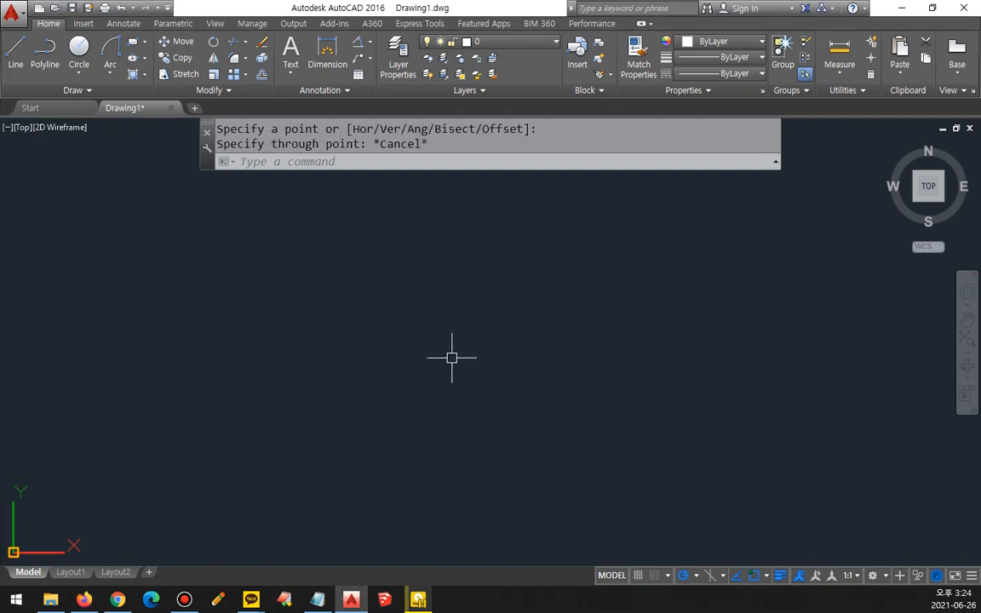
Step: Draw horizontal, vertical and 120° slanted construction lines through one common point
{"action": "type", "text": "xl"}
{"action": "key", "text": "Return"}
{"action": "left_click", "coordinate": [410, 357]}
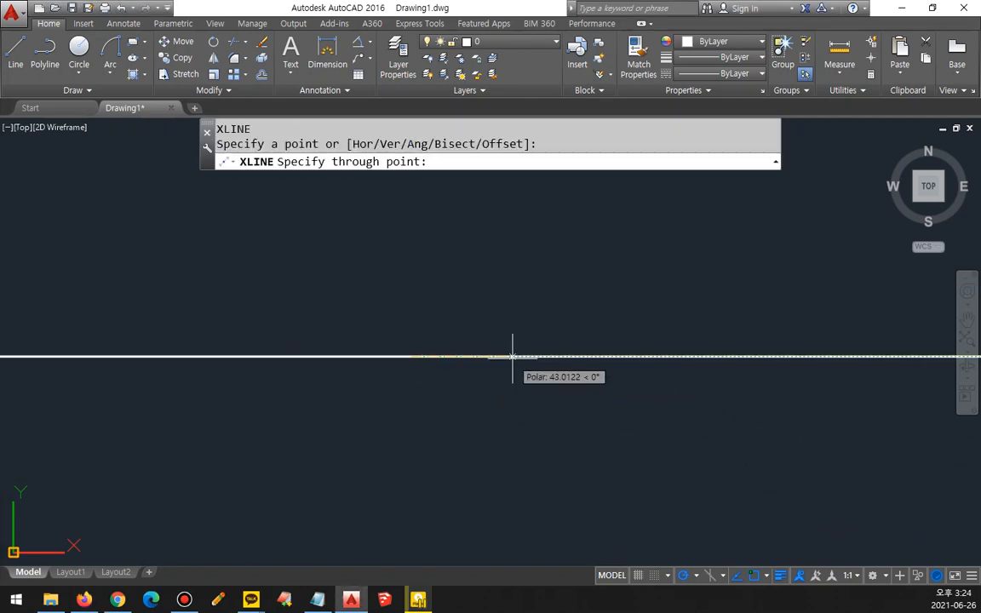
{"action": "left_click", "coordinate": [514, 356]}
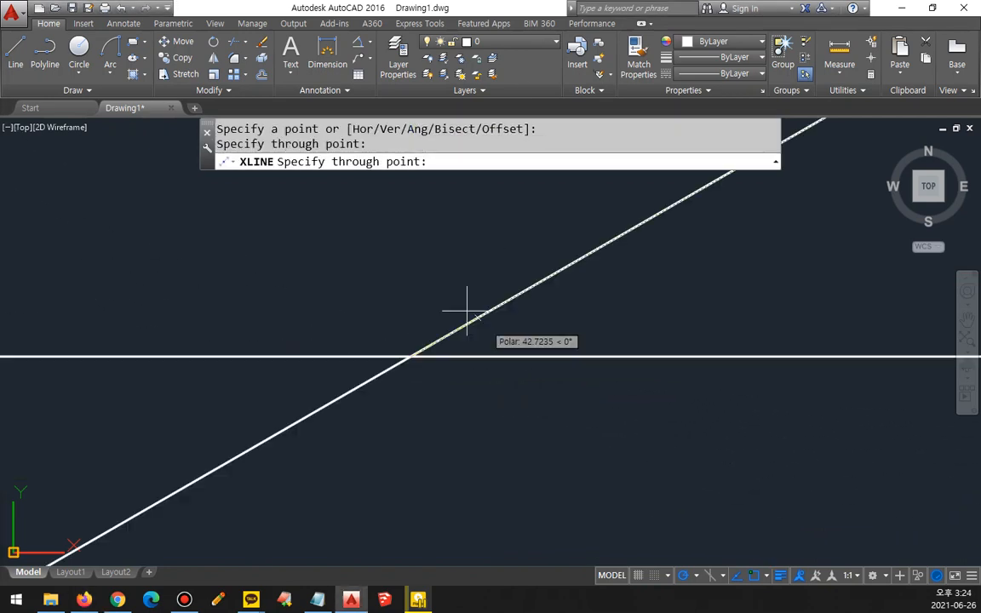
{"action": "left_click", "coordinate": [410, 254]}
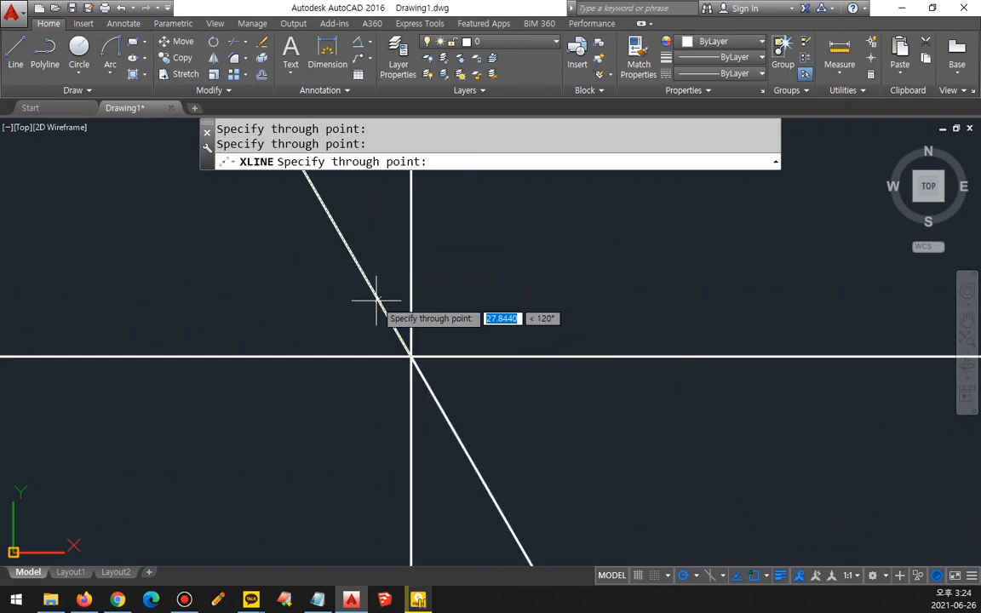
{"action": "left_click", "coordinate": [374, 292]}
{"action": "key", "text": "Return"}
Step: Draw a circle with a radius of 50 centred on the intersection of the construction lines
{"action": "type", "text": "c"}
{"action": "key", "text": "Return"}
{"action": "left_click", "coordinate": [410, 357]}
{"action": "type", "text": "50"}
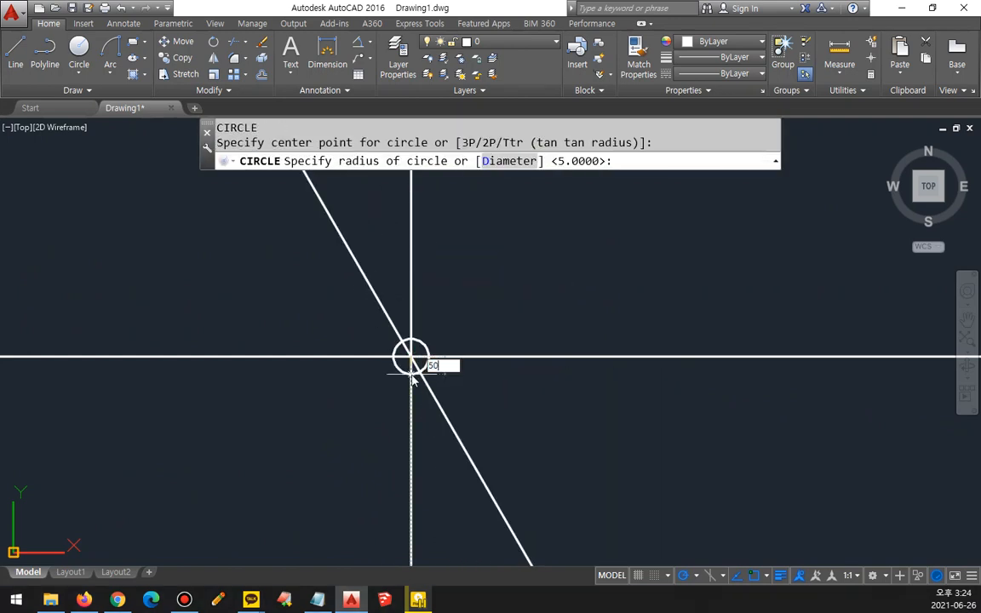
{"action": "key", "text": "Return"}
Step: Trim the construction lines outside the circle, and remove the slanted line's lower half inside it
{"action": "type", "text": "tr"}
{"action": "key", "text": "Return"}
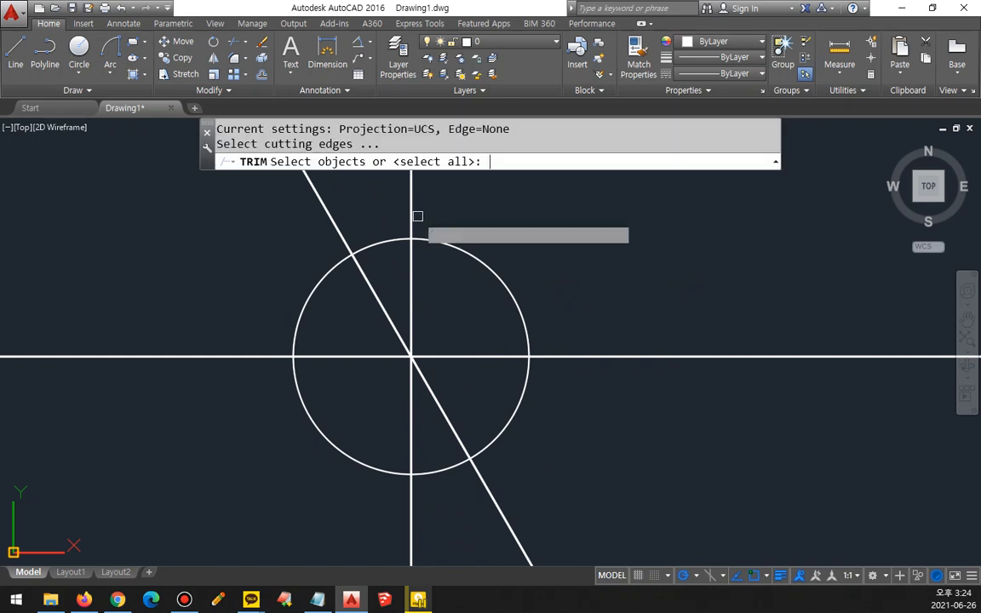
{"action": "key", "text": "Return"}
{"action": "left_click", "coordinate": [344, 229]}
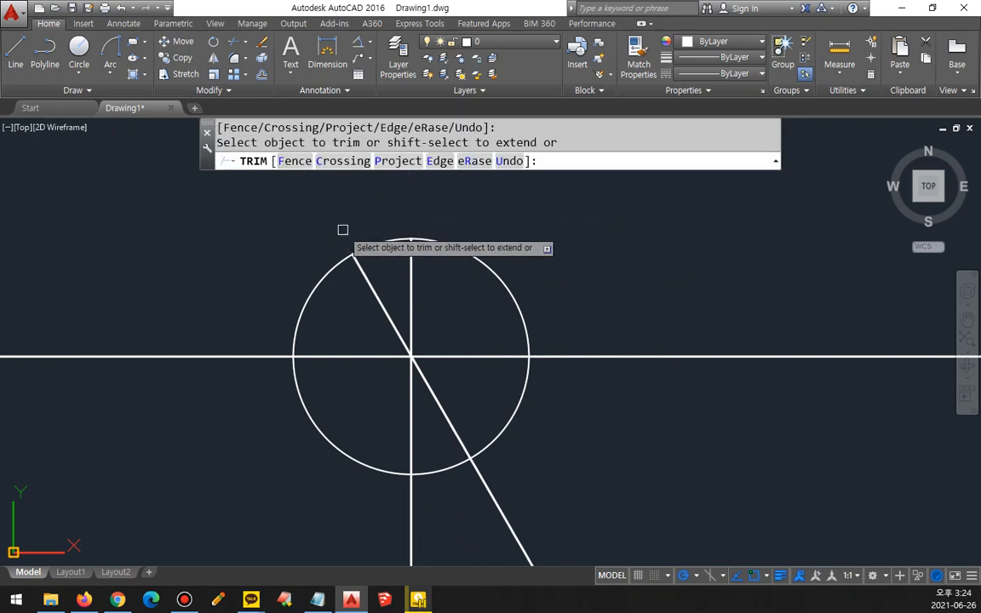
{"action": "left_click", "coordinate": [268, 355]}
{"action": "left_click", "coordinate": [412, 531]}
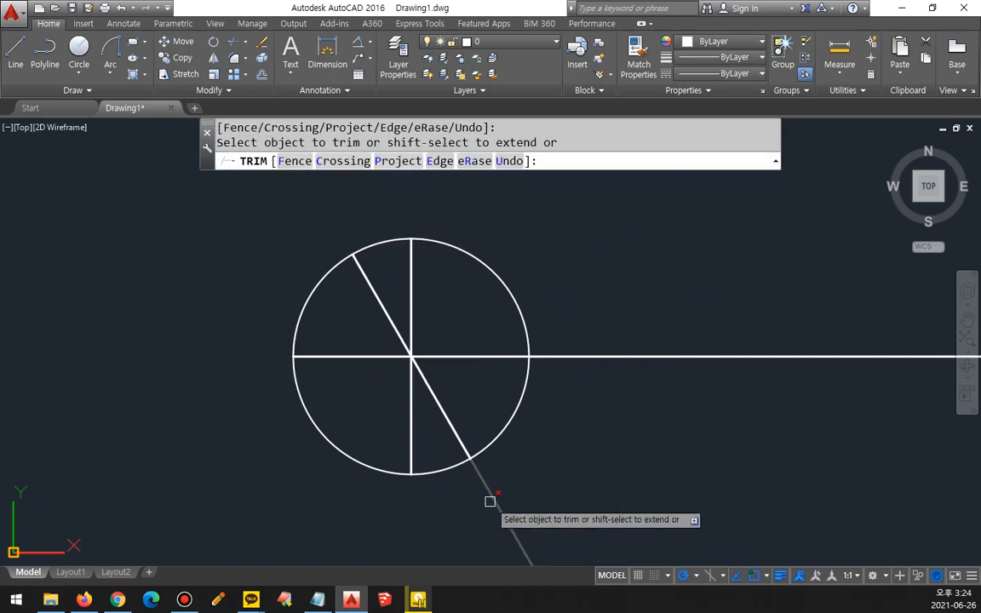
{"action": "left_click", "coordinate": [491, 499]}
{"action": "left_click", "coordinate": [562, 357]}
{"action": "left_click", "coordinate": [430, 388]}
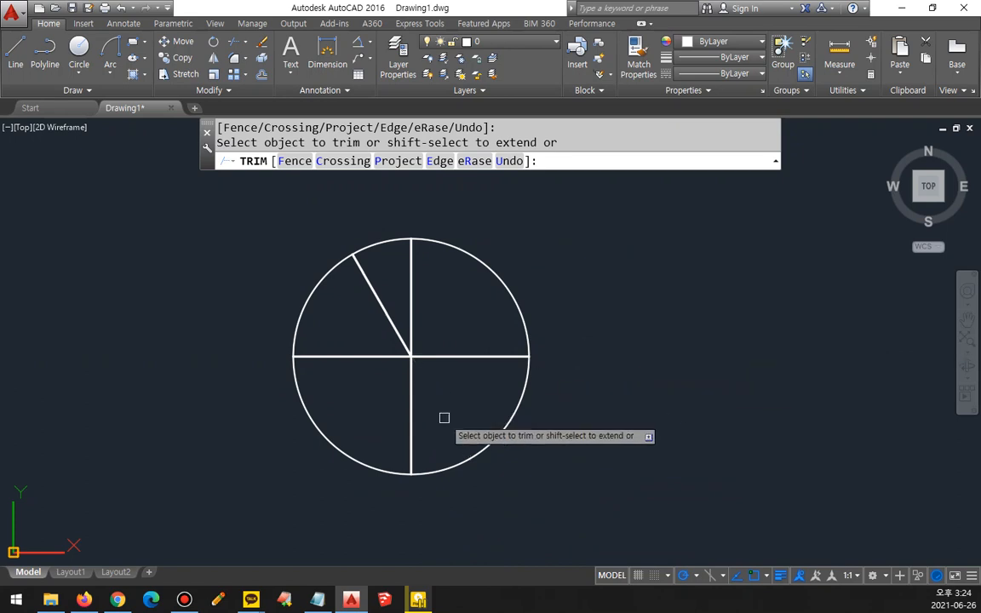
{"action": "key", "text": "Return"}
Step: Erase the circle, keeping the trimmed lines
{"action": "left_click", "coordinate": [479, 453]}
{"action": "type", "text": "e"}
{"action": "key", "text": "Return"}
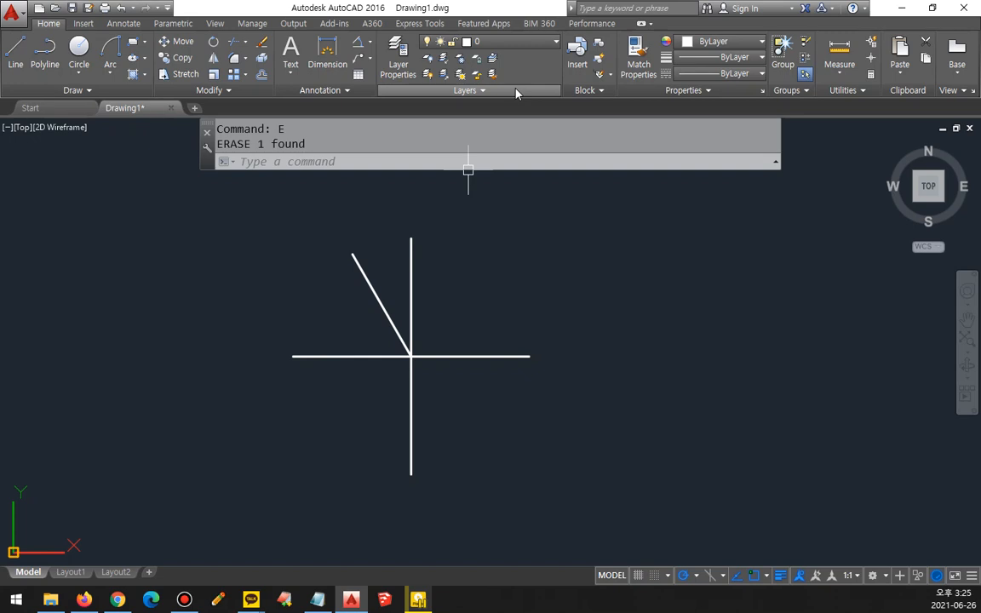
Step: Draw a three-point arc from the horizontal line's right end through the vertical line's upper end to the slanted line's end
{"action": "type", "text": "A"}
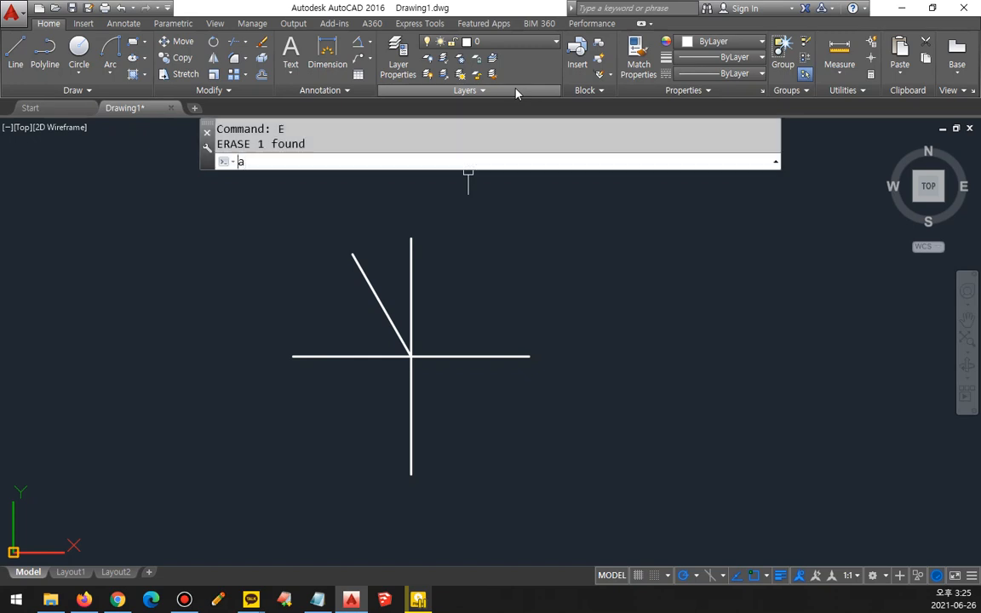
{"action": "key", "text": "Return"}
{"action": "left_click", "coordinate": [528, 356]}
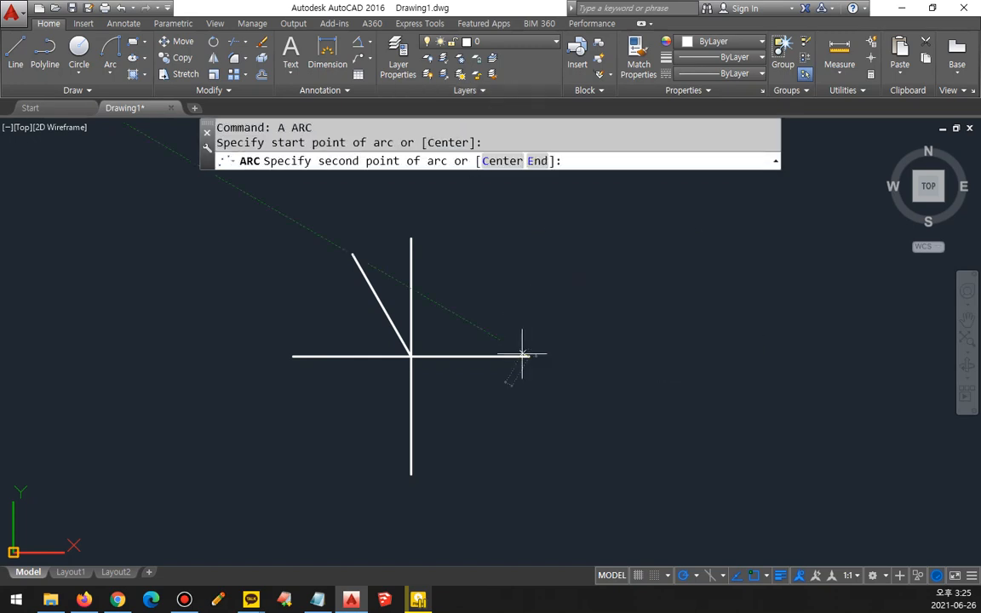
{"action": "left_click", "coordinate": [410, 239]}
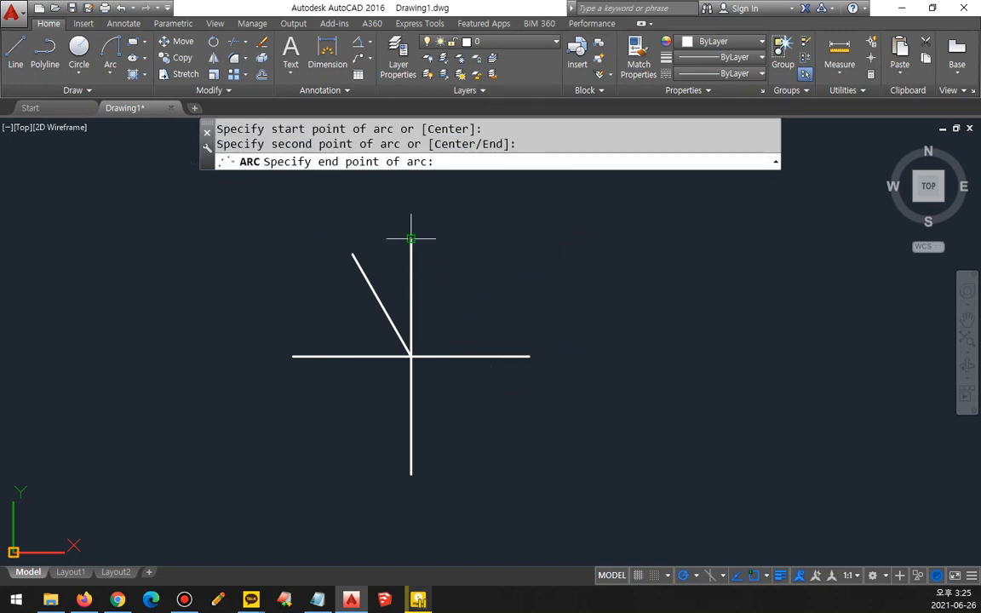
{"action": "left_click", "coordinate": [353, 253]}
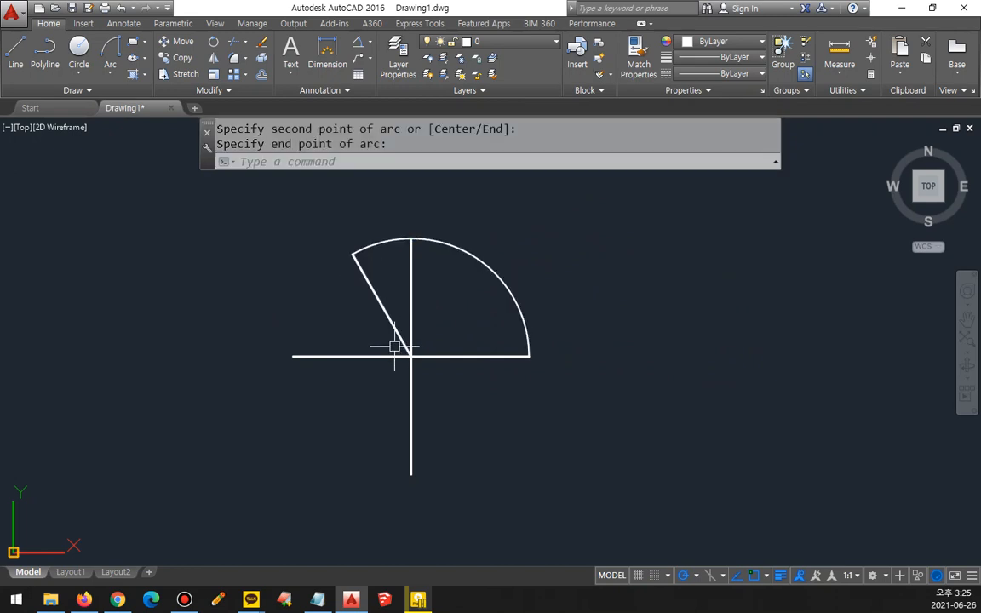
Step: Draw a three-point arc from the slanted line's end through the horizontal line's left end to the vertical line's lower end
{"action": "key", "text": "space"}
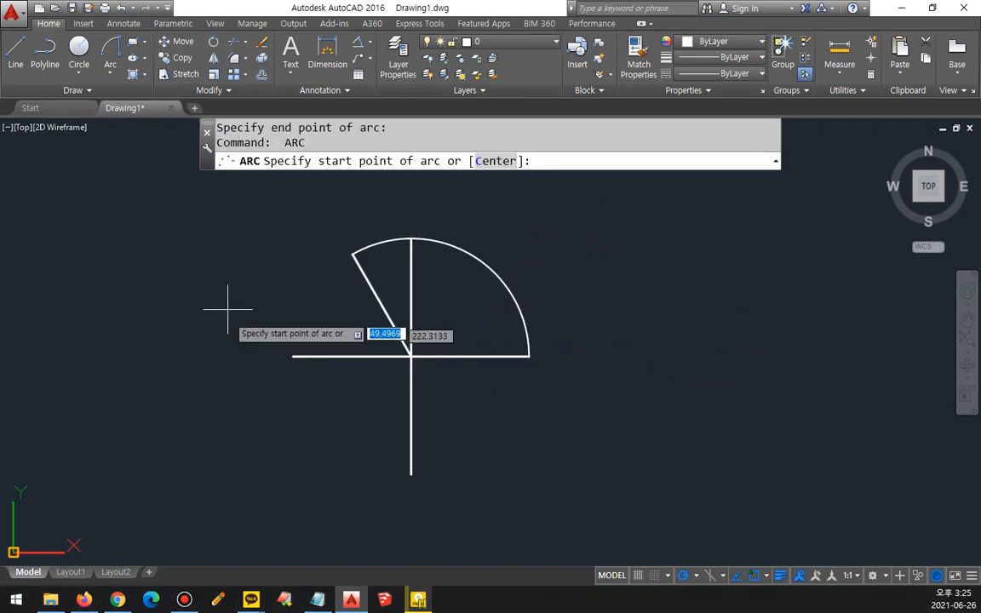
{"action": "left_click", "coordinate": [353, 254]}
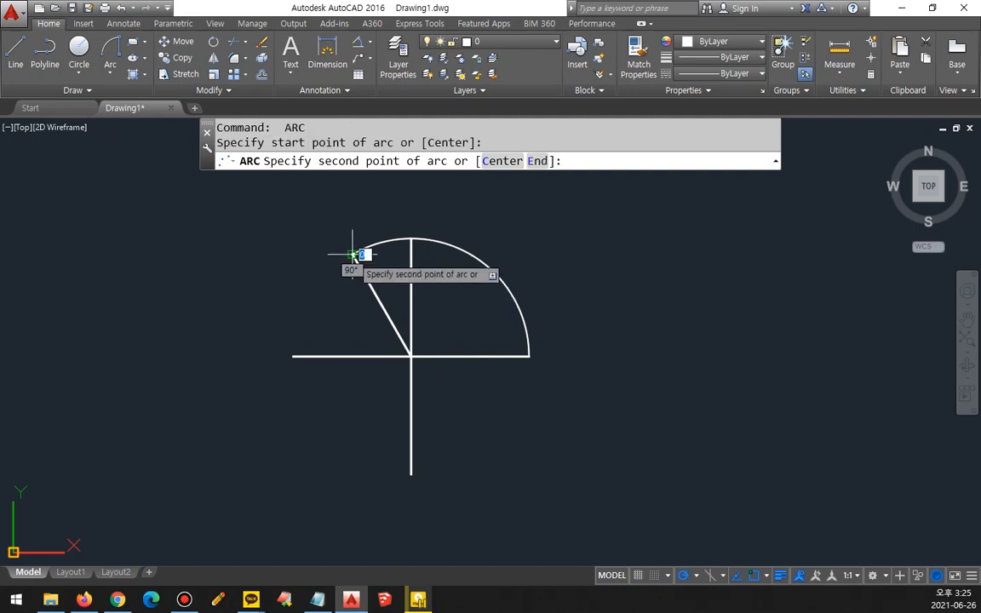
{"action": "left_click", "coordinate": [293, 356]}
{"action": "left_click", "coordinate": [411, 473]}
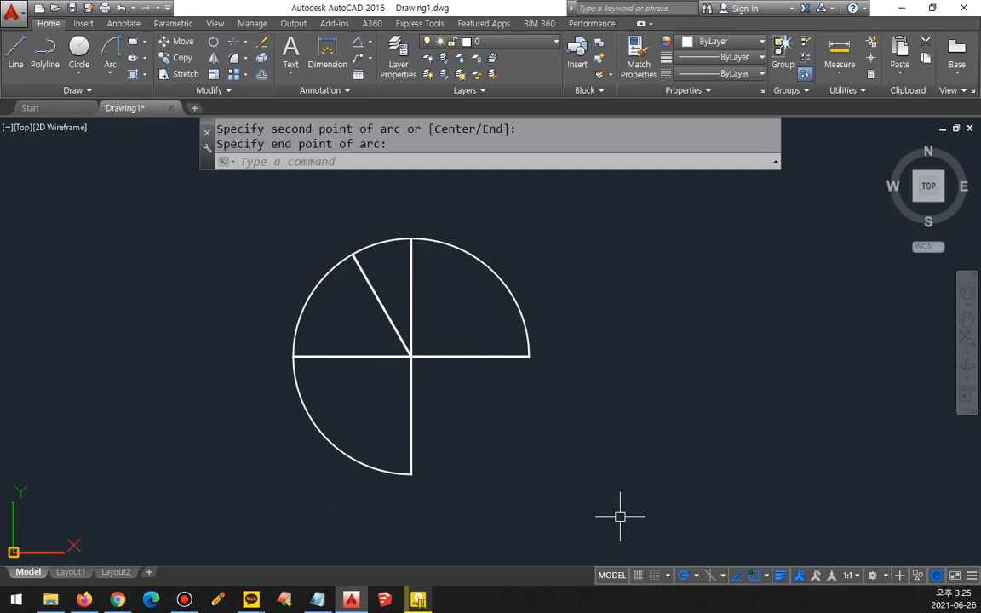
Step: Erase the two three-point arcs
{"action": "left_click", "coordinate": [327, 270]}
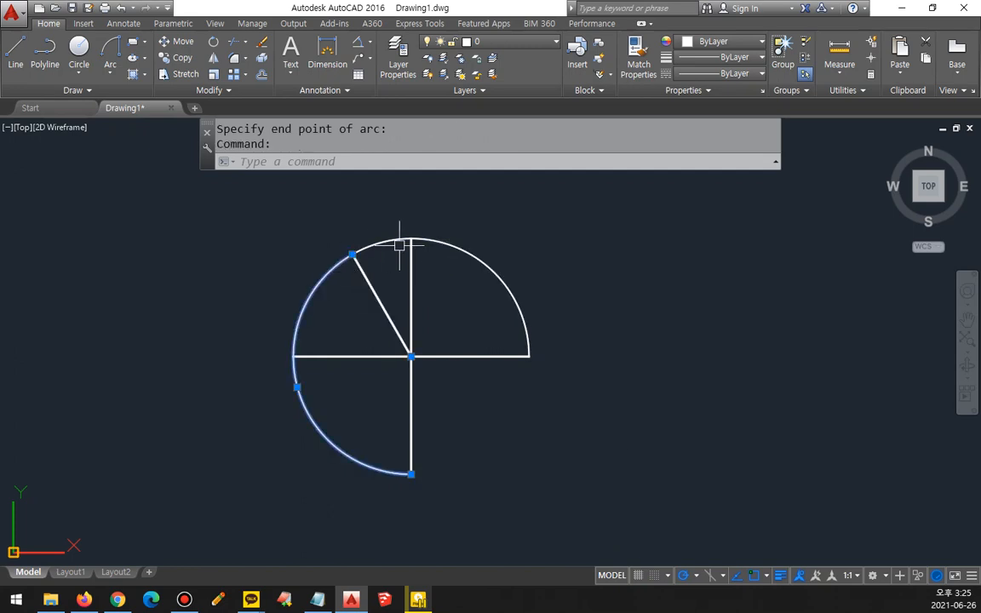
{"action": "left_click", "coordinate": [443, 245]}
{"action": "type", "text": "E"}
{"action": "key", "text": "Return"}
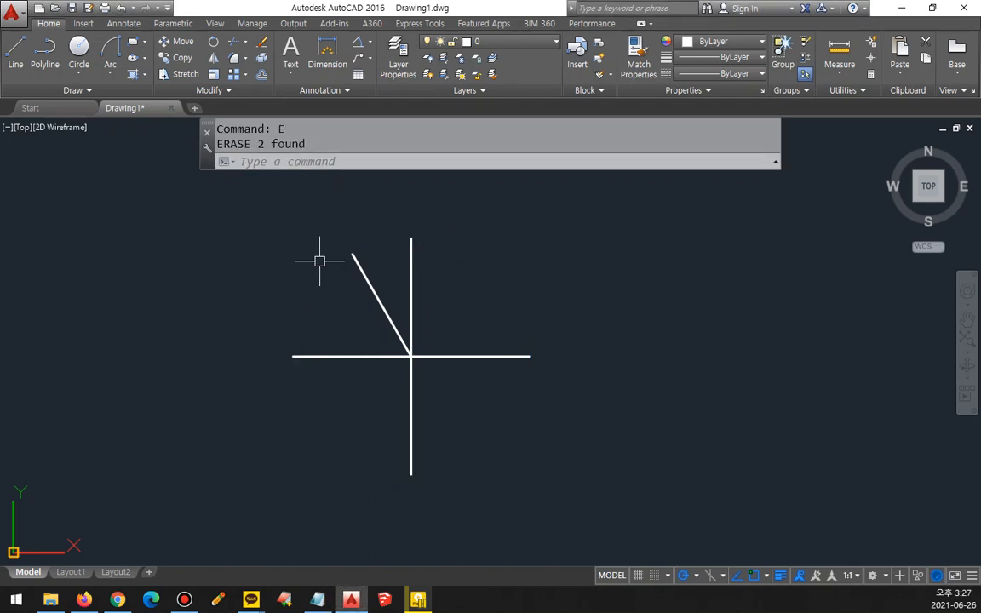
Step: Draw a three-point arc from the horizontal line's right end through the vertical line's upper end to the slanted line's end
{"action": "type", "text": "a"}
{"action": "key", "text": "Return"}
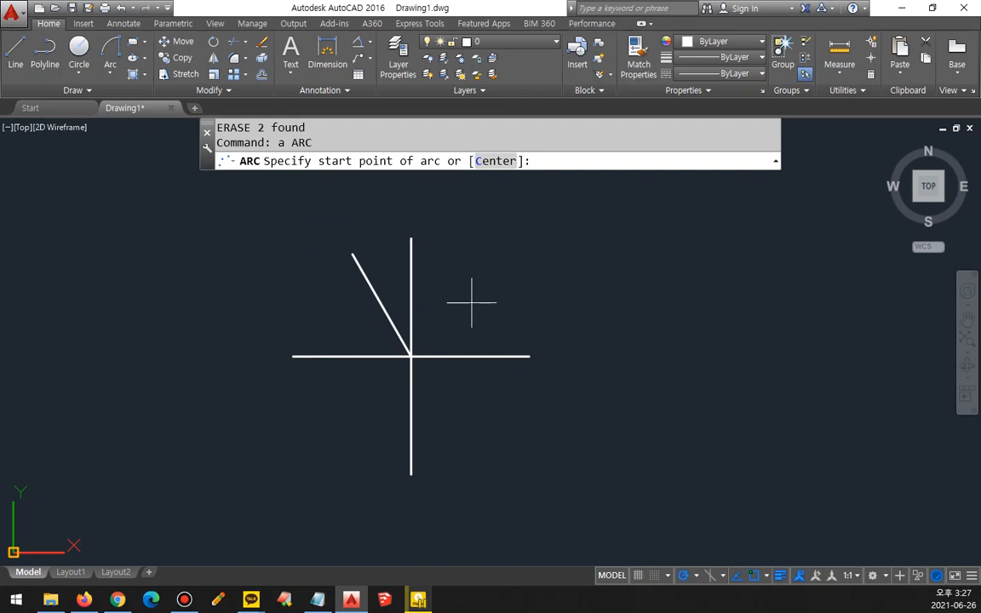
{"action": "left_click", "coordinate": [525, 356]}
{"action": "left_click", "coordinate": [411, 238]}
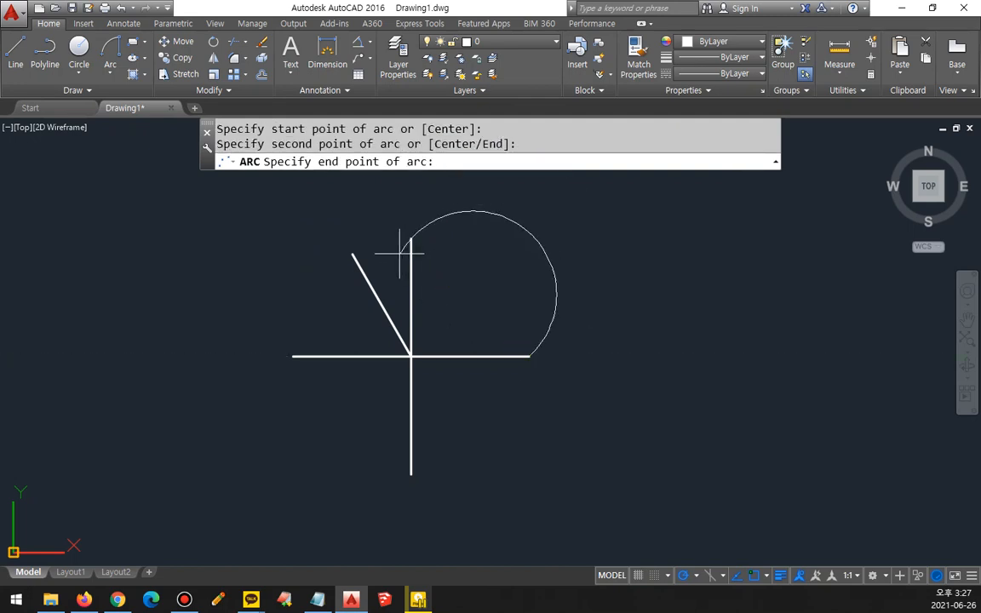
{"action": "left_click", "coordinate": [351, 255]}
Step: Continue with a tangent arc from the slanted line's end to the vertical line's lower end
{"action": "key", "text": "Return"}
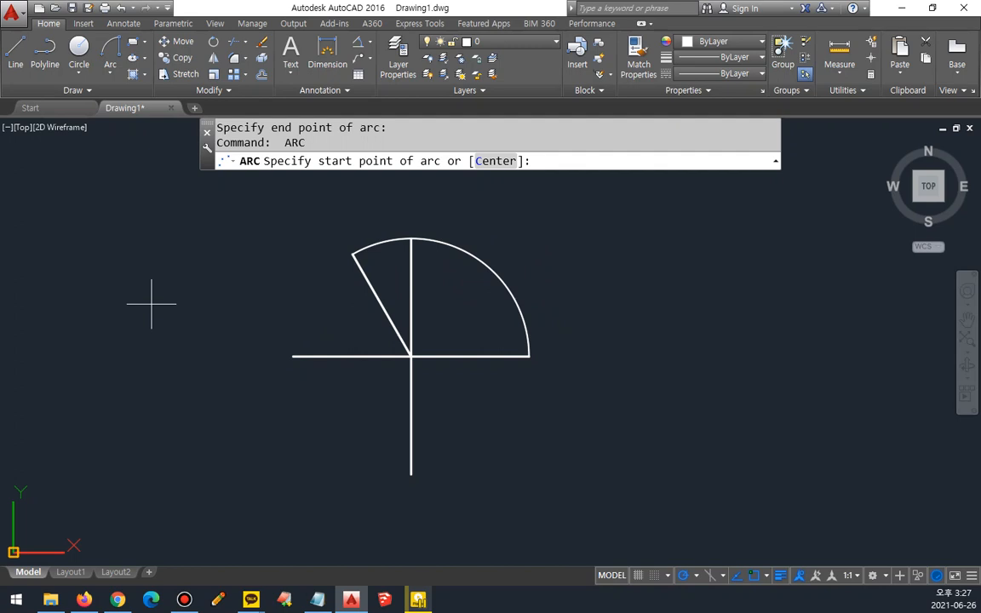
{"action": "key", "text": "Return"}
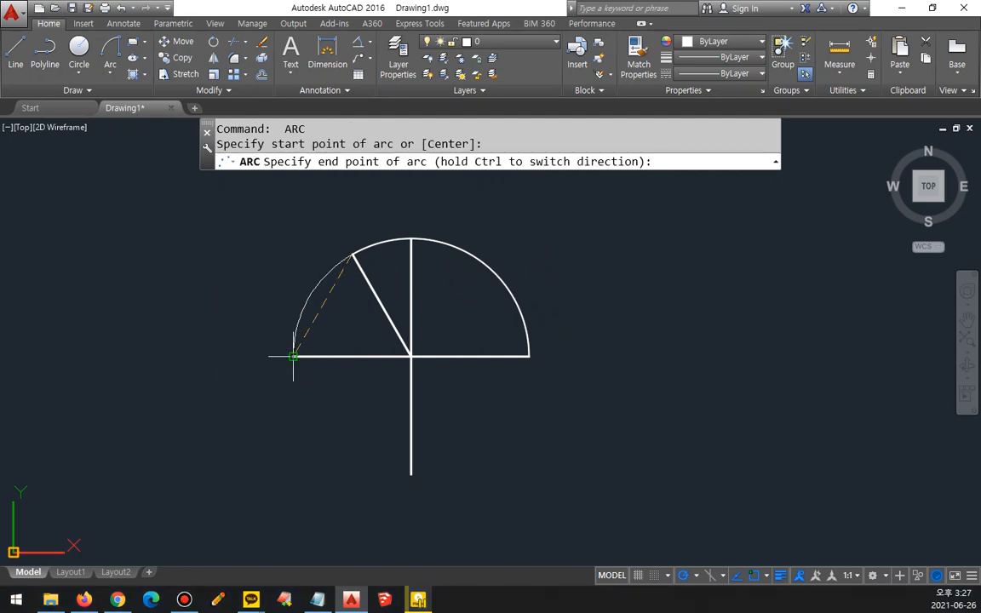
{"action": "left_click", "coordinate": [409, 473]}
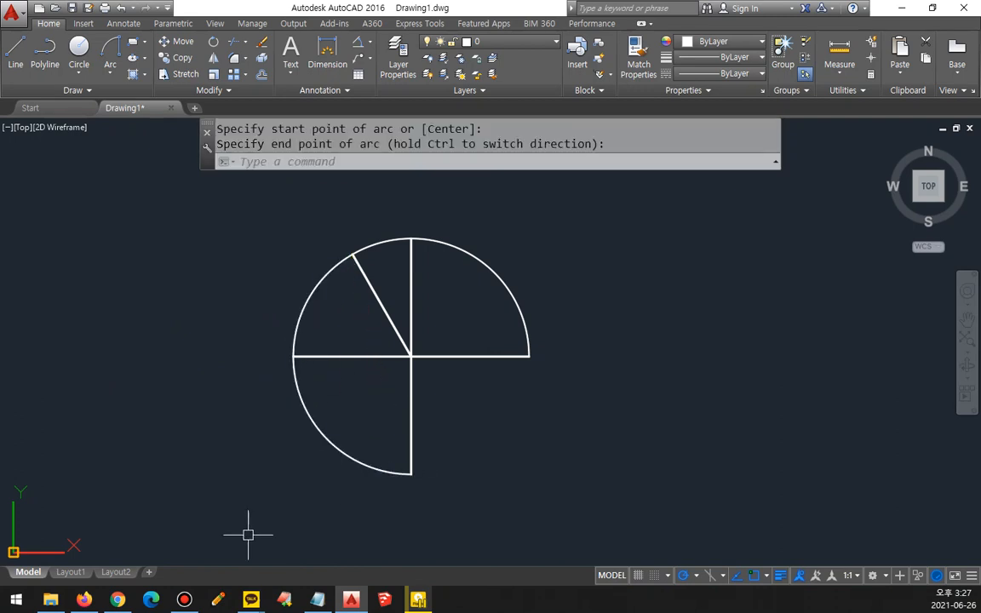
Step: Add two tangent continuation arcs, one from the vertical line's lower end past the horizontal line's right end, the other looping clockwise from there
{"action": "key", "text": "Return"}
{"action": "key", "text": "Return"}
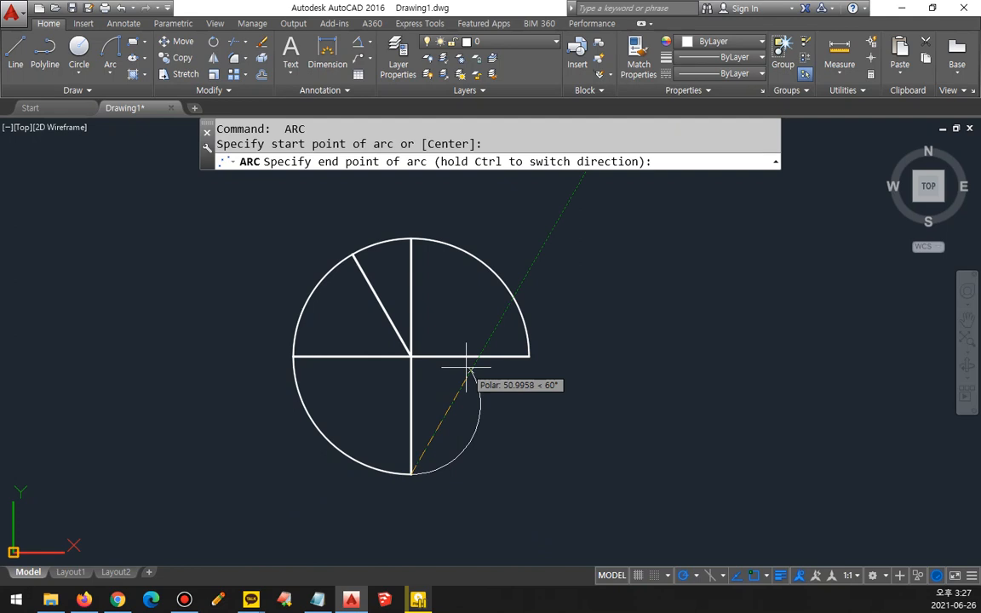
{"action": "left_click", "coordinate": [587, 359]}
{"action": "key", "text": "Return"}
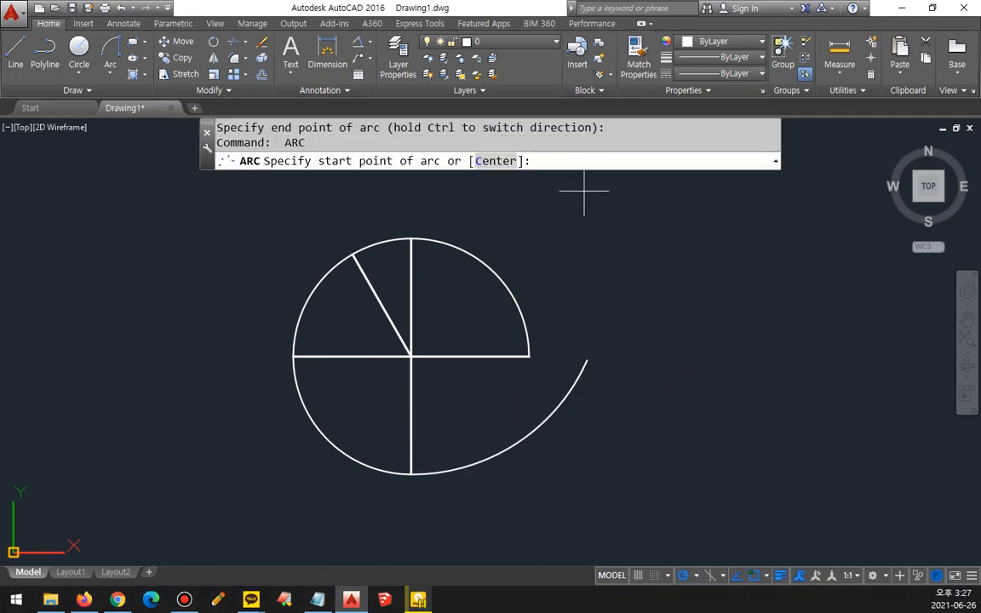
{"action": "key", "text": "Return"}
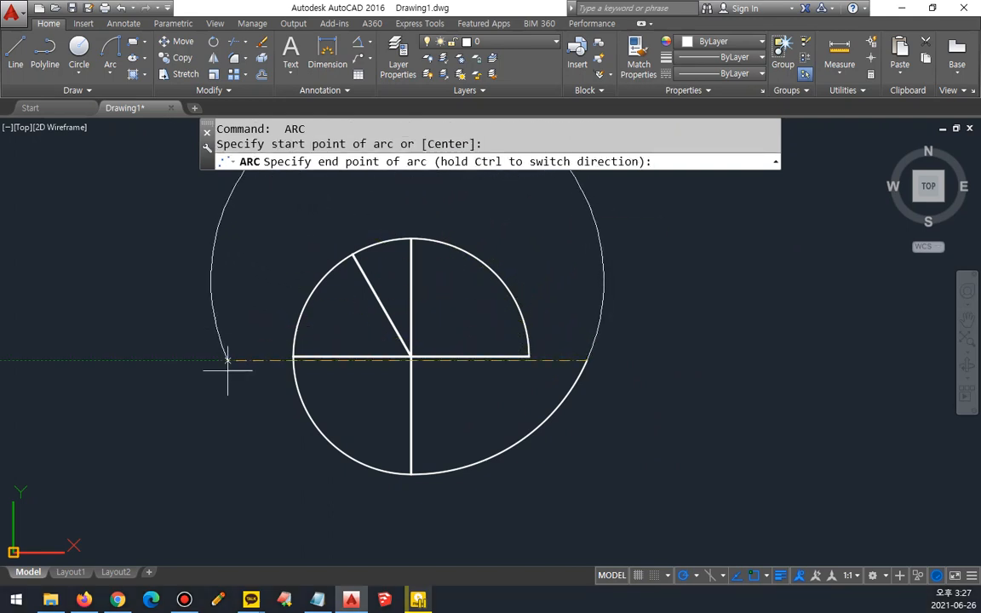
{"action": "left_click", "coordinate": [602, 429]}
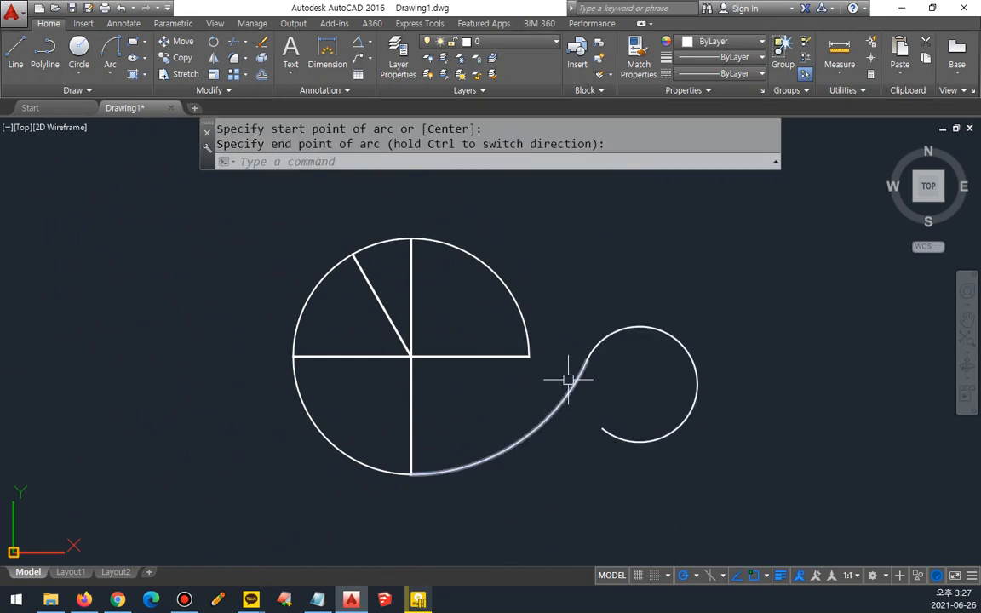
Step: Erase the two freehand continuation arcs and the two arcs around the radial lines, keeping only the lines
{"action": "left_click", "coordinate": [683, 460]}
{"action": "left_click", "coordinate": [582, 346]}
{"action": "type", "text": "e"}
{"action": "key", "text": "Return"}
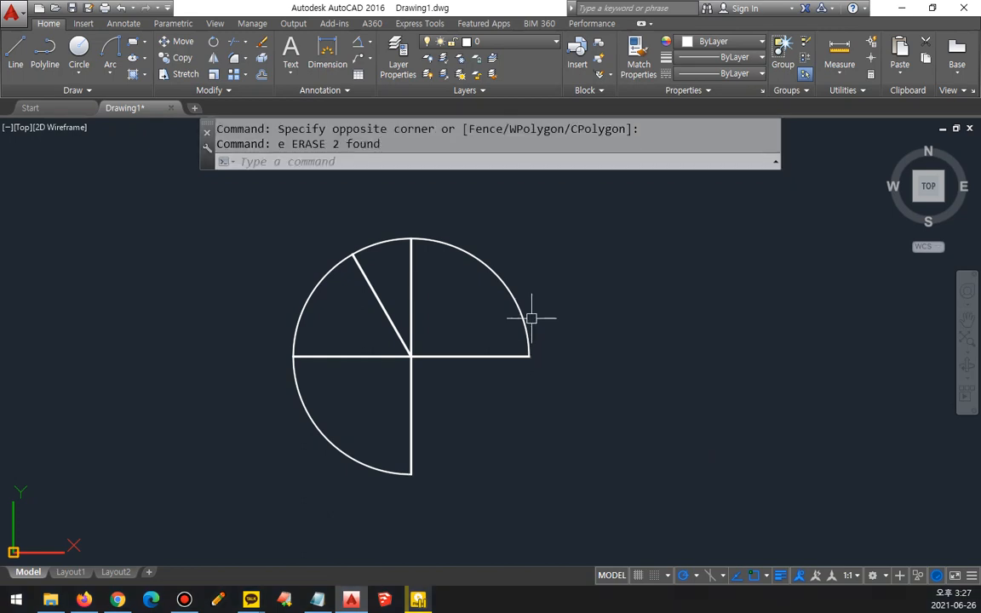
{"action": "left_click", "coordinate": [528, 319]}
{"action": "type", "text": "e"}
{"action": "key", "text": "Return"}
{"action": "left_click", "coordinate": [300, 314]}
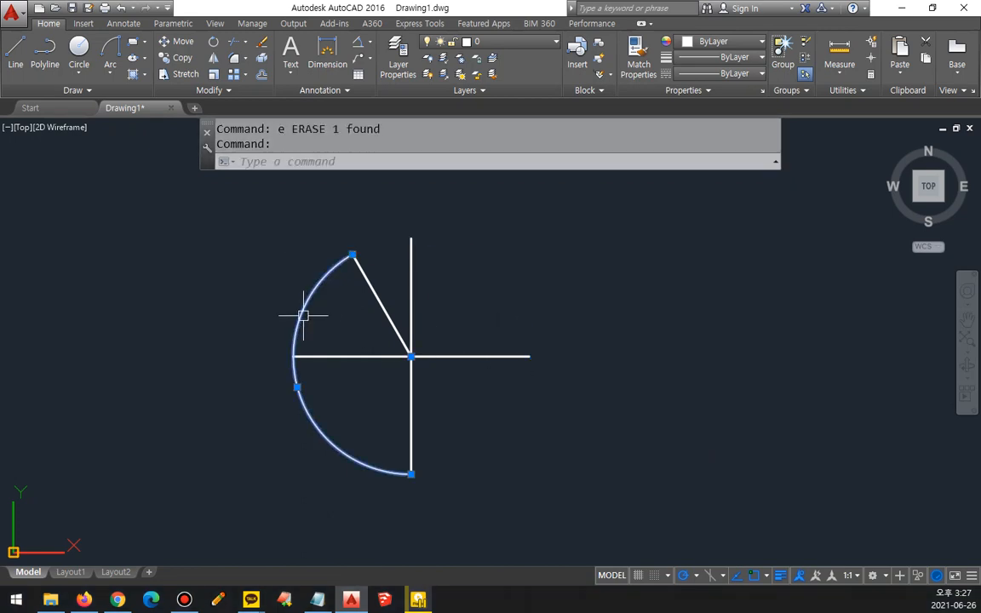
{"action": "type", "text": "e"}
{"action": "key", "text": "Return"}
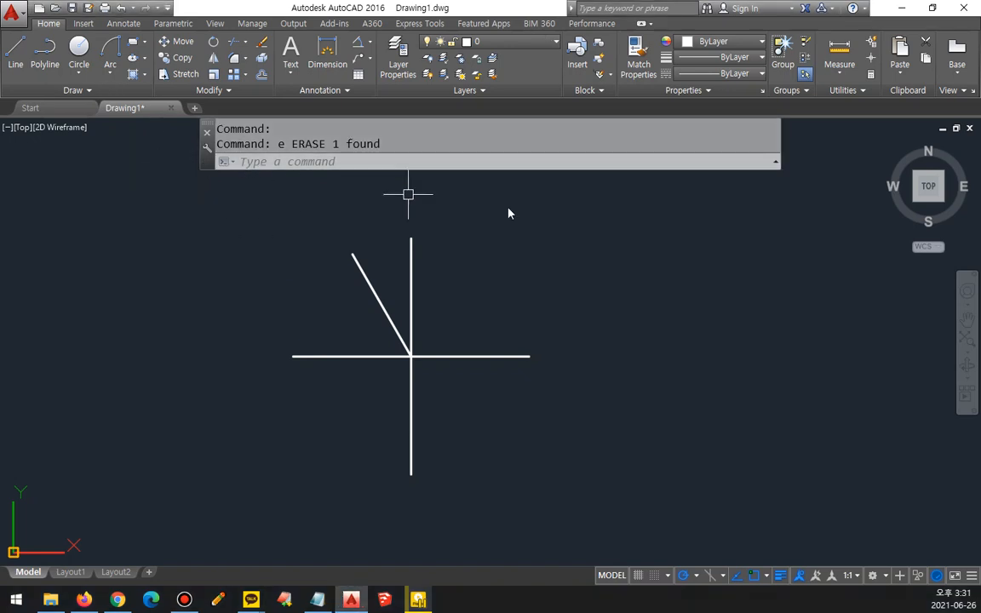
Step: Examine the Arc command's options with the start at the horizontal line's right end and the center at the lines' intersection
{"action": "type", "text": "a"}
{"action": "key", "text": "Return"}
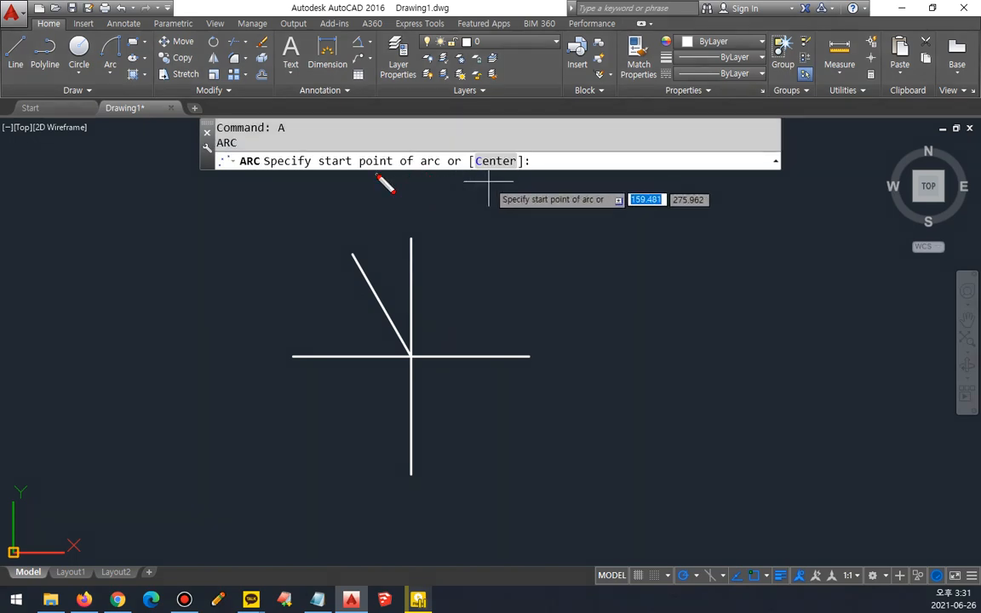
{"action": "mouse_move", "coordinate": [374, 175]}
{"action": "left_mouse_down"}
{"action": "mouse_move", "coordinate": [344, 135]}
{"action": "mouse_move", "coordinate": [369, 146]}
{"action": "left_mouse_up"}
{"action": "left_click_drag", "start_coordinate": [480, 183], "coordinate": [525, 193]}
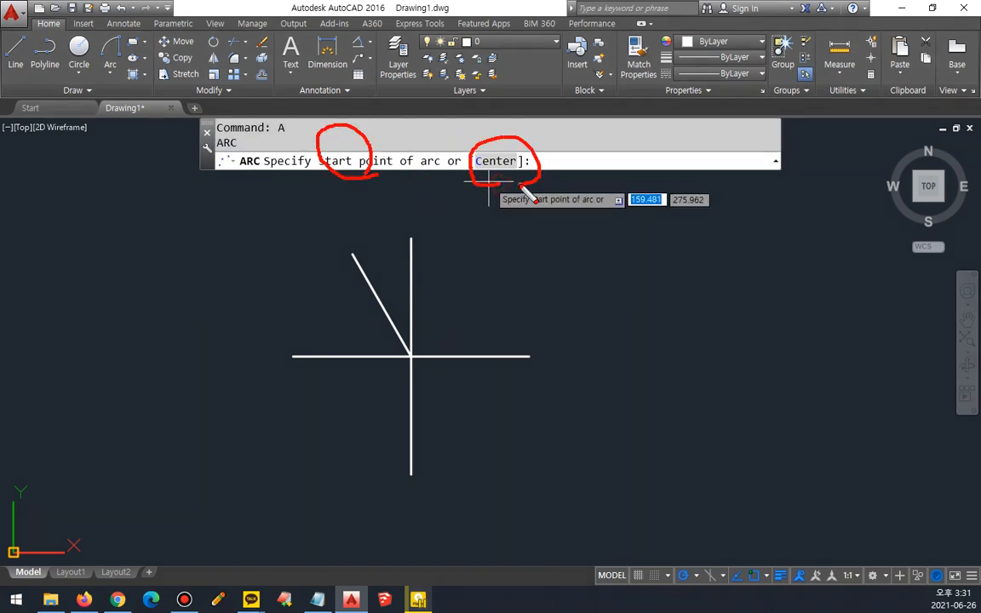
{"action": "left_click", "coordinate": [519, 356]}
{"action": "mouse_move", "coordinate": [343, 174]}
{"action": "left_mouse_down"}
{"action": "mouse_move", "coordinate": [327, 153]}
{"action": "mouse_move", "coordinate": [355, 179]}
{"action": "left_mouse_up"}
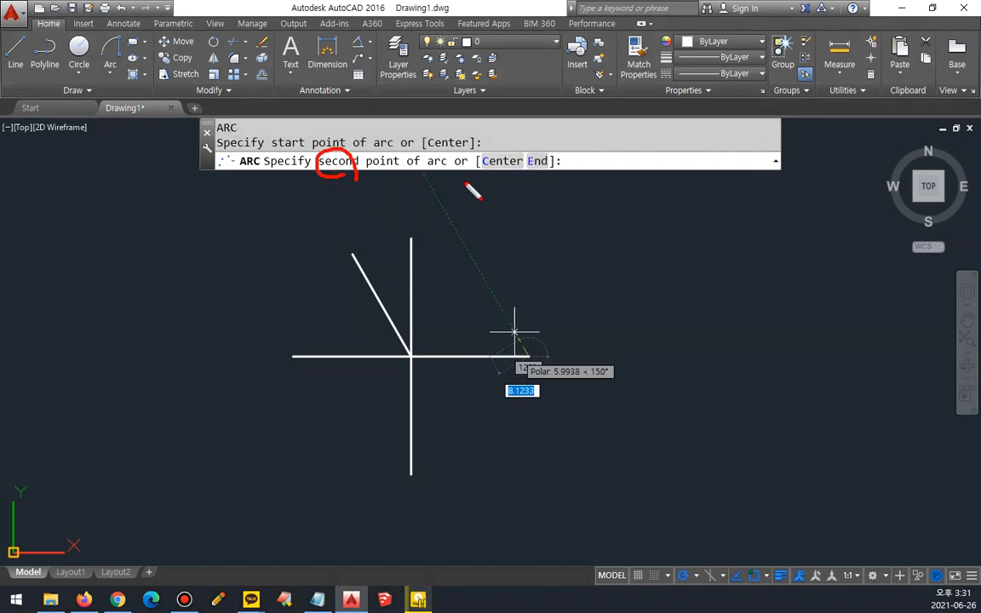
{"action": "mouse_move", "coordinate": [489, 178]}
{"action": "left_mouse_down"}
{"action": "mouse_move", "coordinate": [484, 153]}
{"action": "mouse_move", "coordinate": [505, 181]}
{"action": "mouse_move", "coordinate": [559, 159]}
{"action": "left_mouse_up"}
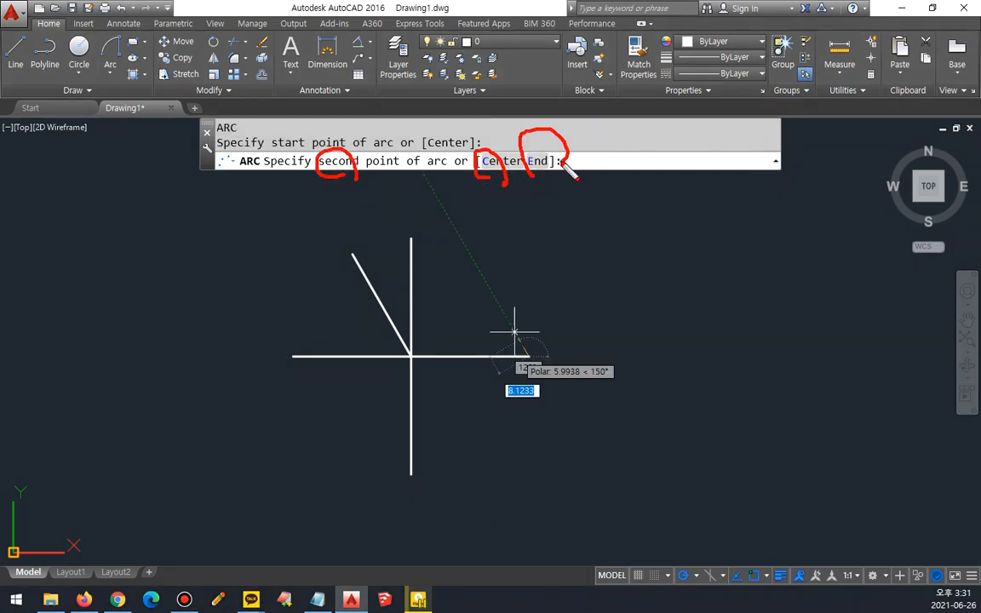
{"action": "key", "text": "Escape"}
{"action": "left_click", "coordinate": [488, 162]}
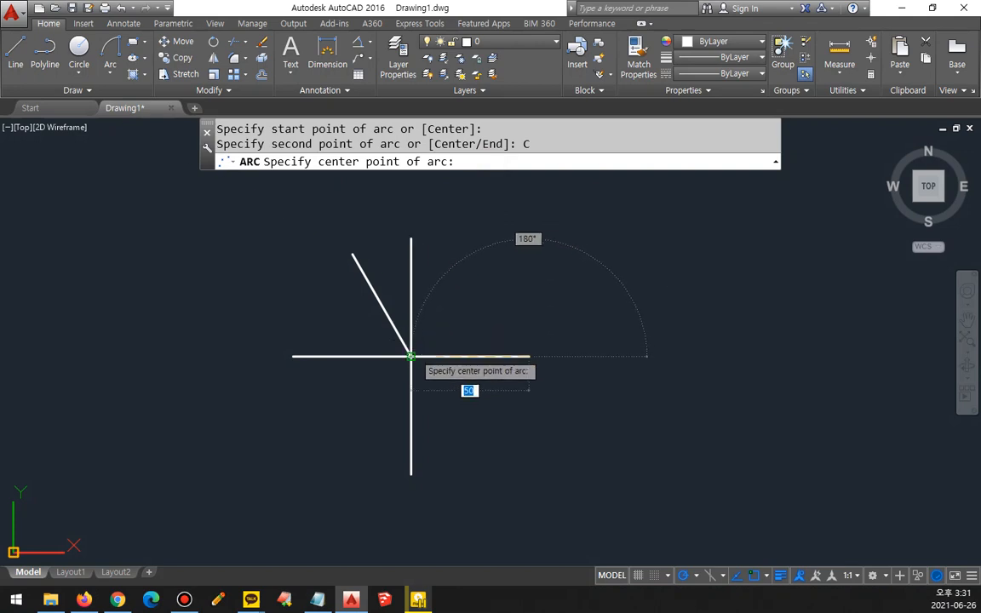
{"action": "left_click", "coordinate": [411, 356]}
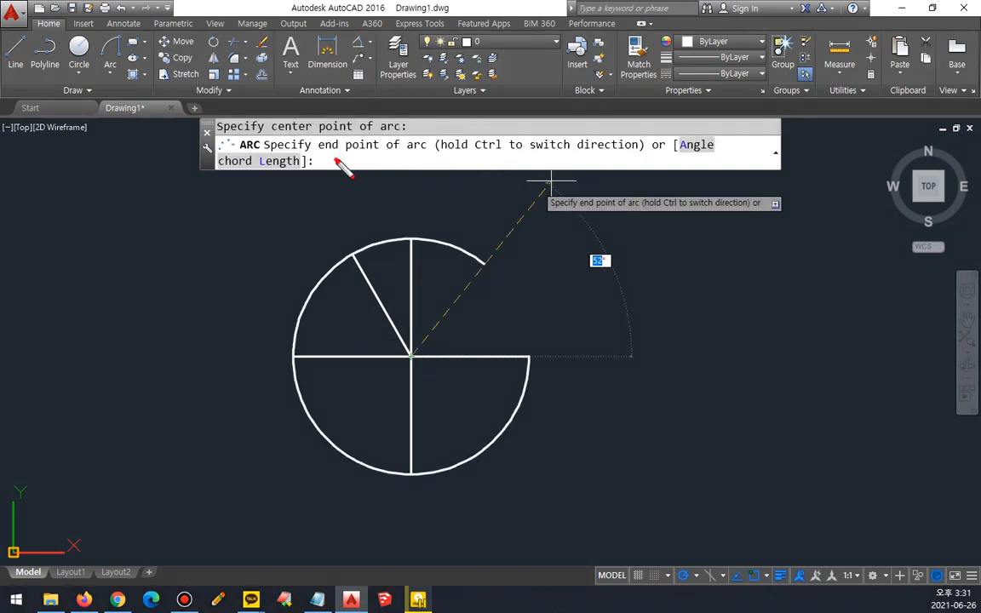
{"action": "left_click_drag", "start_coordinate": [334, 159], "coordinate": [409, 159]}
{"action": "left_click_drag", "start_coordinate": [688, 155], "coordinate": [741, 155]}
{"action": "left_click_drag", "start_coordinate": [239, 176], "coordinate": [328, 176]}
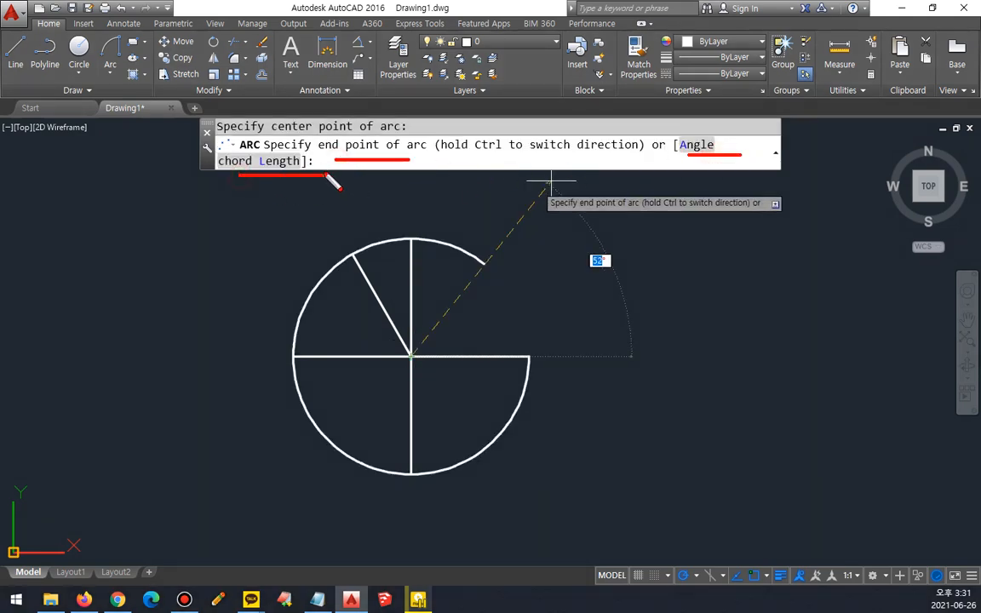
{"action": "key", "text": "Escape"}
{"action": "key", "text": "Escape"}
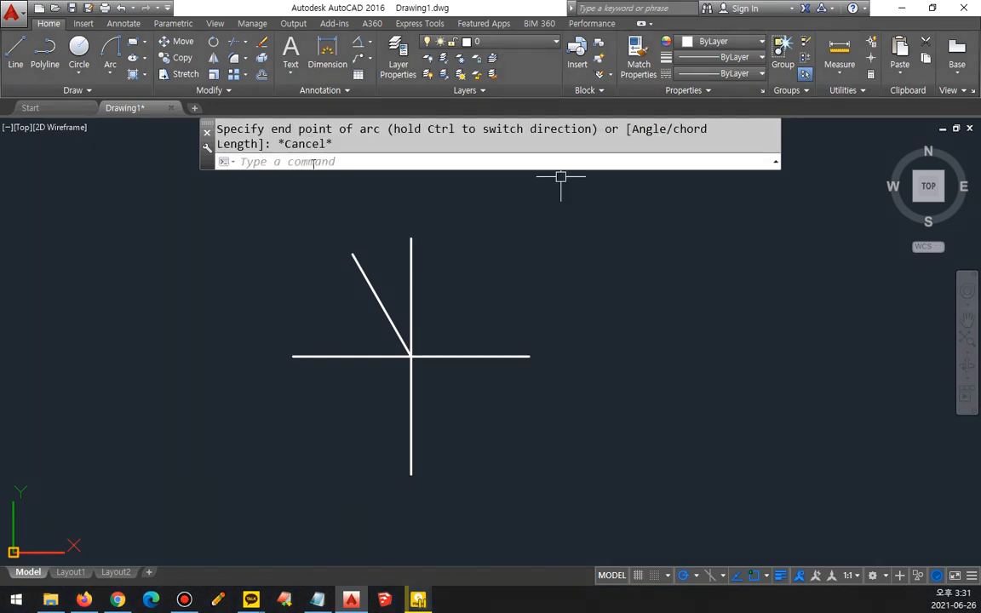
Step: Examine the available arc creation methods, comparing 3-Point, the start, center and end combinations, and Continue
{"action": "left_click", "coordinate": [114, 76]}
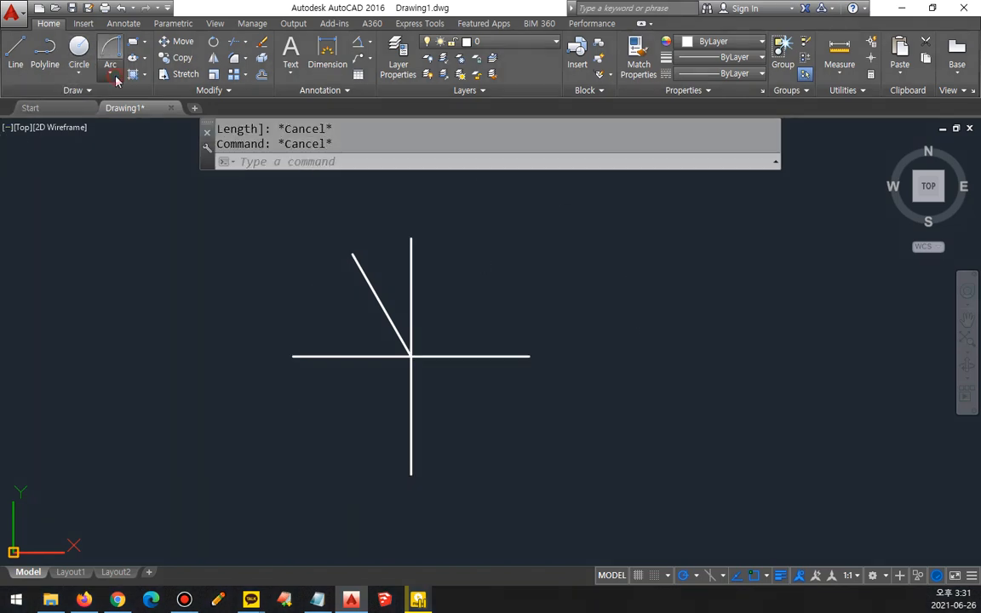
{"action": "key", "text": "Escape"}
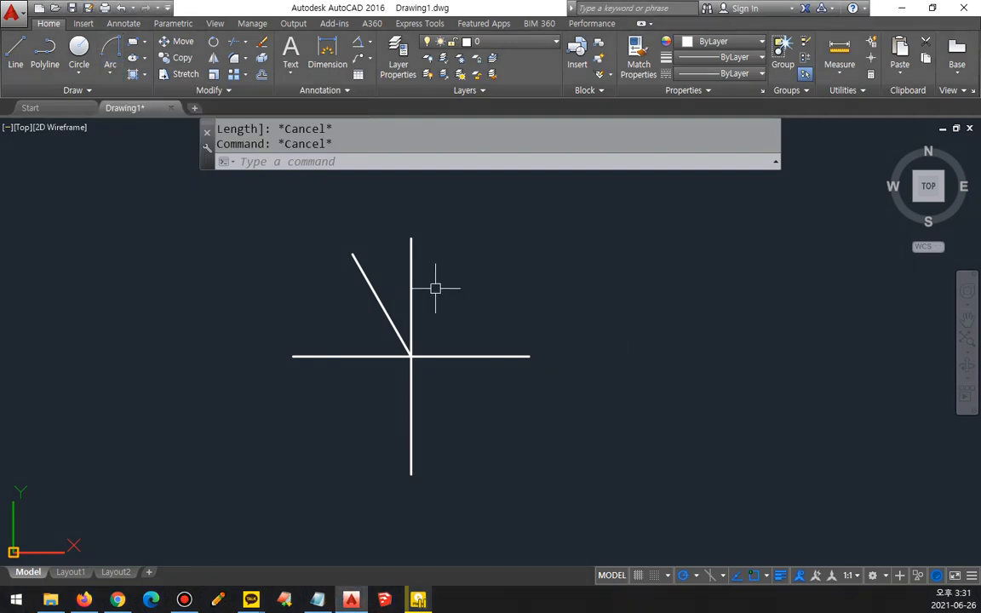
{"action": "left_click", "coordinate": [111, 69]}
{"action": "key", "text": "F9"}
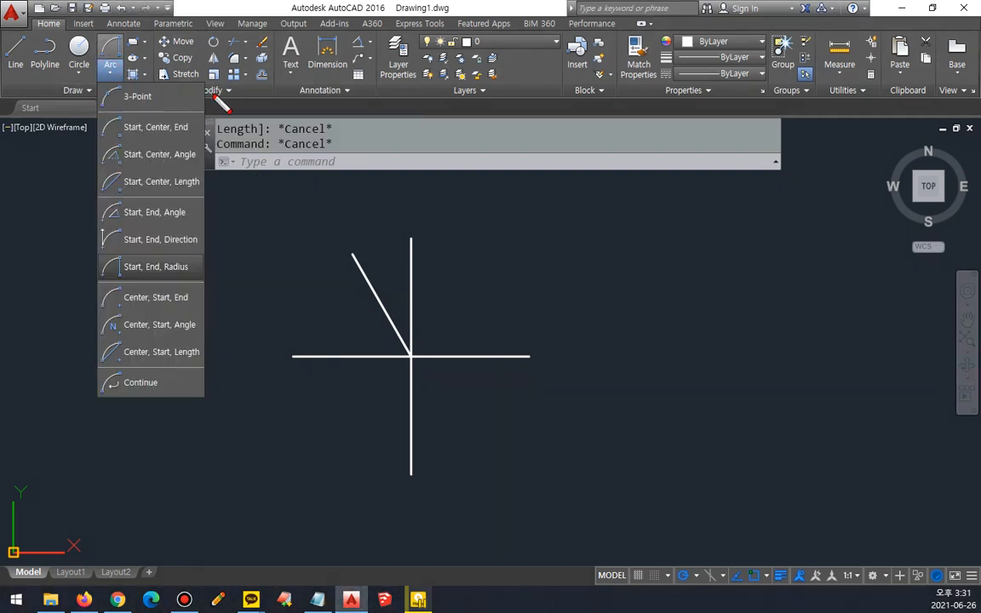
{"action": "mouse_move", "coordinate": [218, 89]}
{"action": "left_mouse_down"}
{"action": "mouse_move", "coordinate": [219, 401]}
{"action": "mouse_move", "coordinate": [208, 401]}
{"action": "mouse_move", "coordinate": [259, 401]}
{"action": "left_mouse_up"}
{"action": "mouse_move", "coordinate": [154, 96]}
{"action": "left_mouse_down"}
{"action": "mouse_move", "coordinate": [131, 87]}
{"action": "mouse_move", "coordinate": [153, 111]}
{"action": "left_mouse_up"}
{"action": "mouse_move", "coordinate": [145, 372]}
{"action": "left_mouse_down"}
{"action": "mouse_move", "coordinate": [127, 374]}
{"action": "mouse_move", "coordinate": [170, 407]}
{"action": "left_mouse_up"}
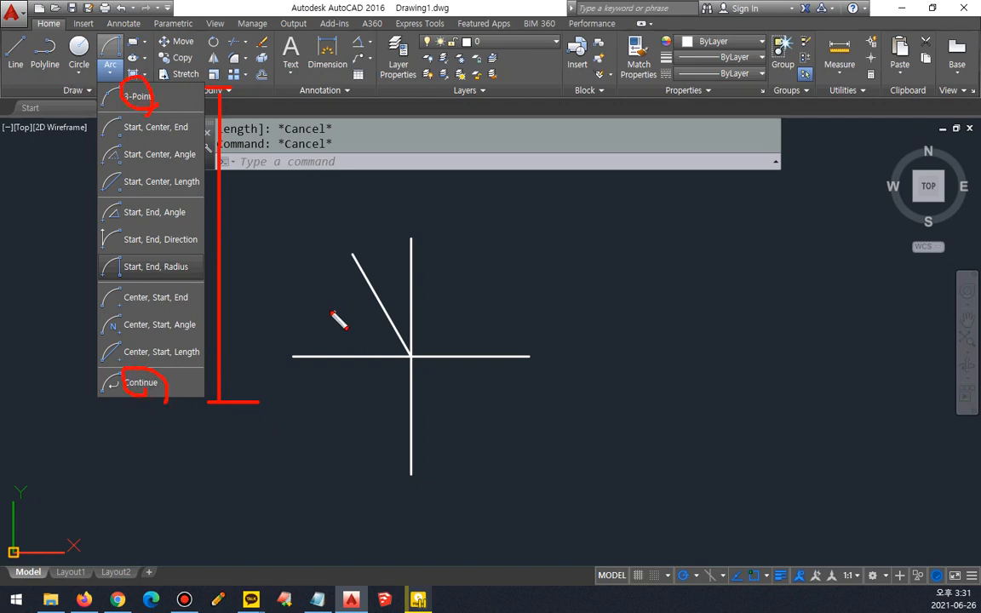
{"action": "key", "text": "e"}
{"action": "mouse_move", "coordinate": [98, 110]}
{"action": "left_mouse_down"}
{"action": "mouse_move", "coordinate": [240, 110]}
{"action": "mouse_move", "coordinate": [225, 111]}
{"action": "mouse_move", "coordinate": [223, 374]}
{"action": "left_mouse_up"}
{"action": "left_click_drag", "start_coordinate": [63, 374], "coordinate": [328, 397], "text": "shift"}
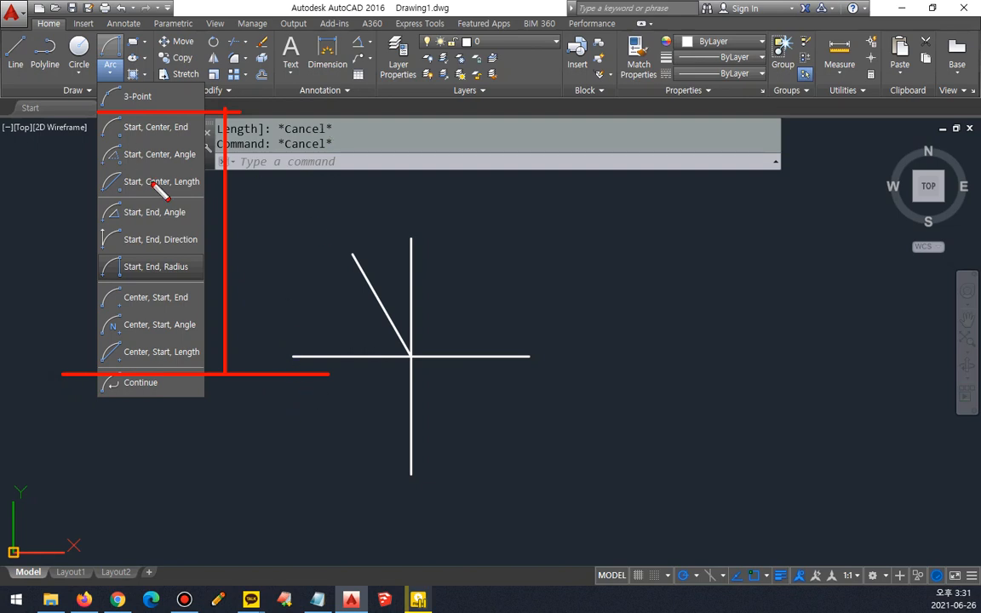
{"action": "key", "text": "e"}
{"action": "mouse_move", "coordinate": [162, 194]}
{"action": "left_mouse_down"}
{"action": "mouse_move", "coordinate": [119, 108]}
{"action": "mouse_move", "coordinate": [205, 167]}
{"action": "left_mouse_up"}
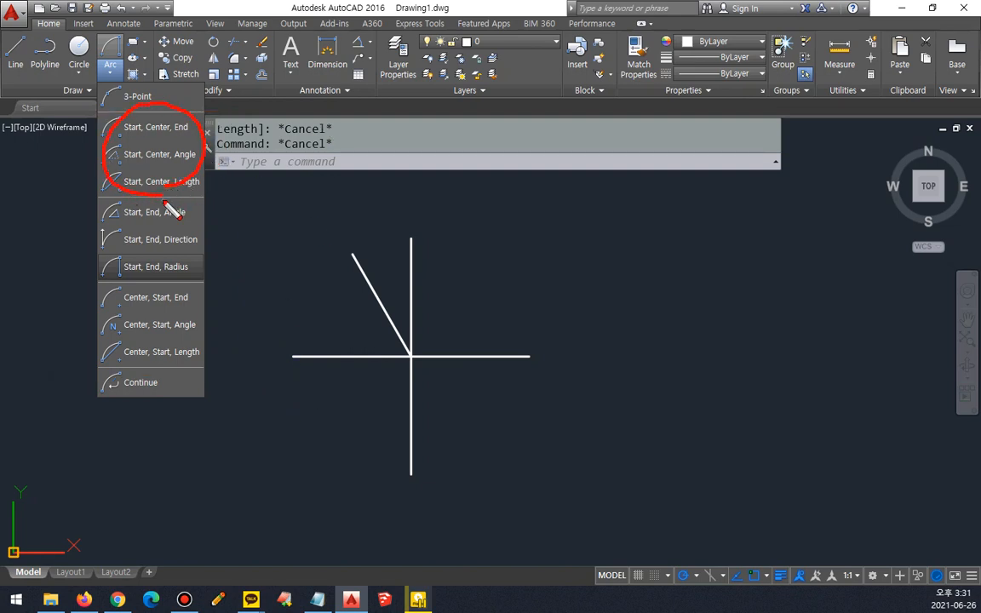
{"action": "mouse_move", "coordinate": [160, 366]}
{"action": "left_mouse_down"}
{"action": "mouse_move", "coordinate": [106, 299]}
{"action": "mouse_move", "coordinate": [219, 349]}
{"action": "mouse_move", "coordinate": [140, 372]}
{"action": "left_mouse_up"}
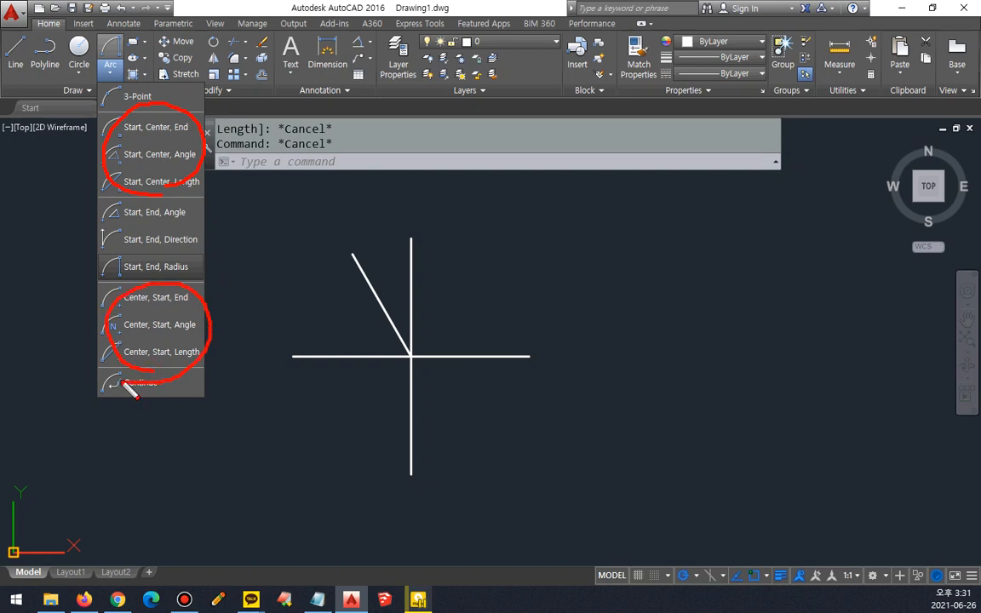
{"action": "left_click_drag", "start_coordinate": [121, 136], "coordinate": [205, 136]}
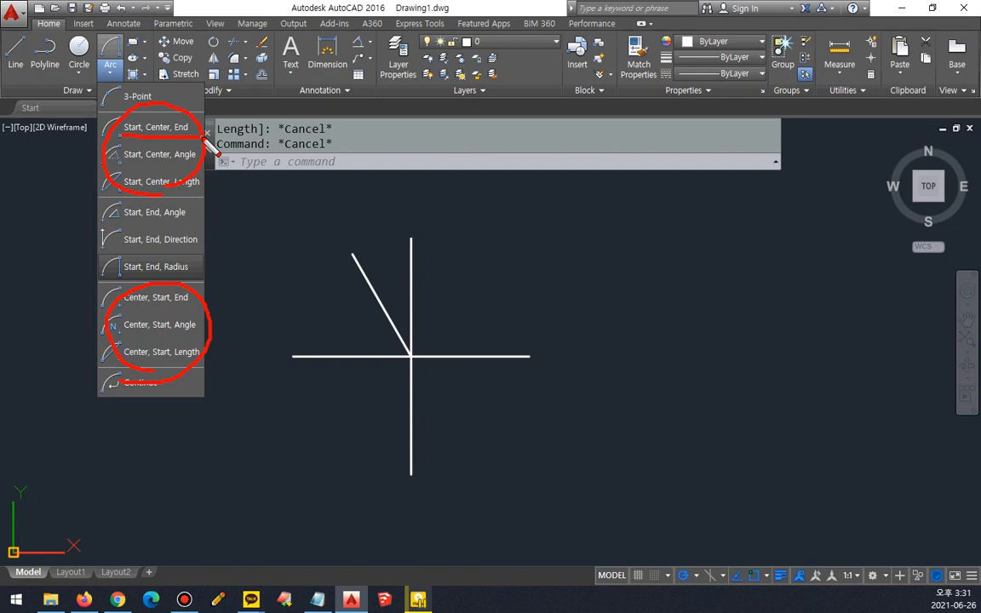
{"action": "key", "text": "e"}
{"action": "left_click_drag", "start_coordinate": [120, 309], "coordinate": [213, 313]}
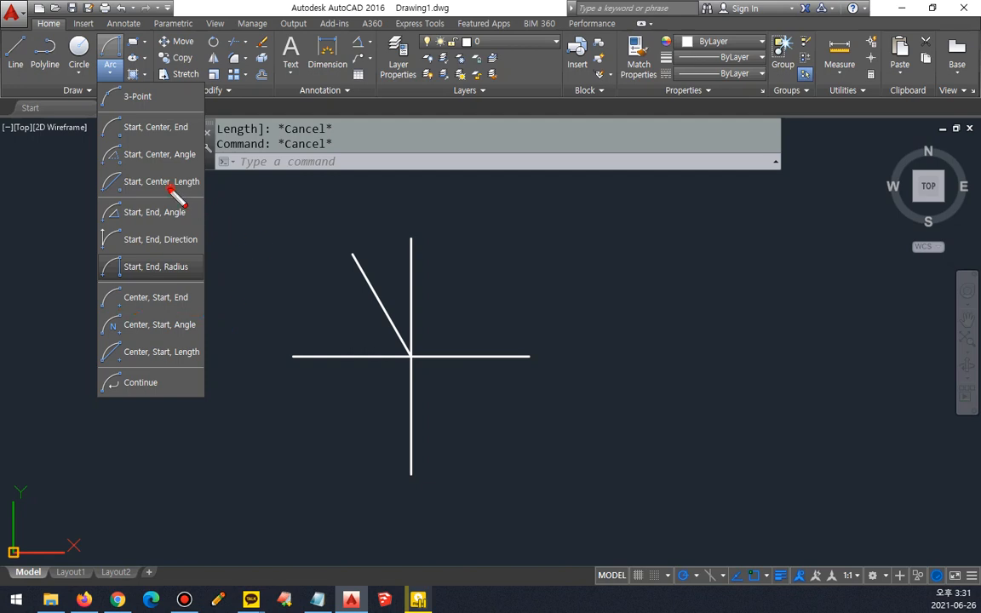
{"action": "mouse_move", "coordinate": [175, 189]}
{"action": "left_mouse_down"}
{"action": "mouse_move", "coordinate": [125, 121]}
{"action": "mouse_move", "coordinate": [182, 196]}
{"action": "left_mouse_up"}
{"action": "mouse_move", "coordinate": [157, 369]}
{"action": "left_mouse_down"}
{"action": "mouse_move", "coordinate": [119, 371]}
{"action": "mouse_move", "coordinate": [192, 313]}
{"action": "mouse_move", "coordinate": [138, 375]}
{"action": "left_mouse_up"}
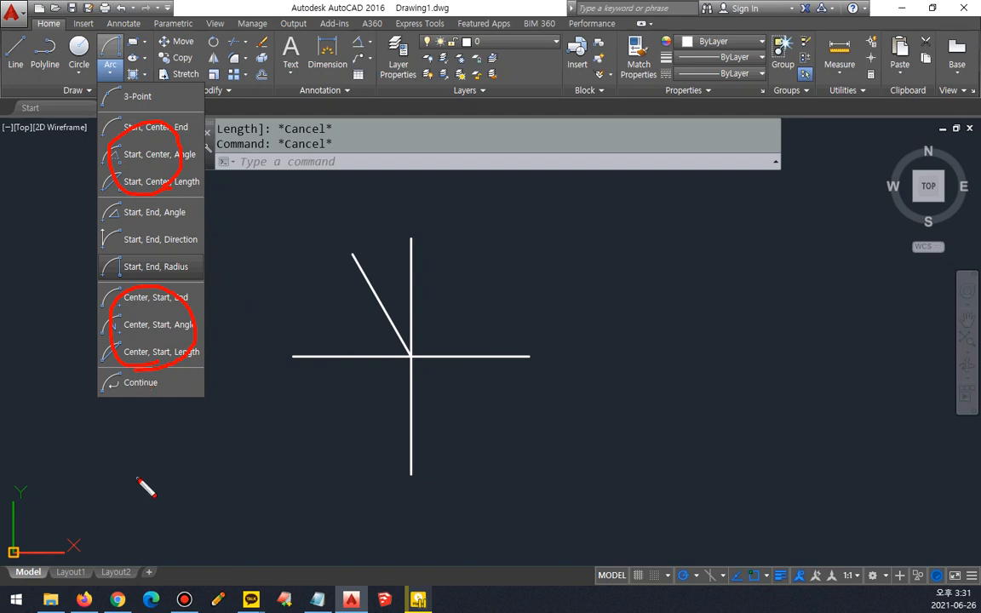
{"action": "key", "text": "Delete"}
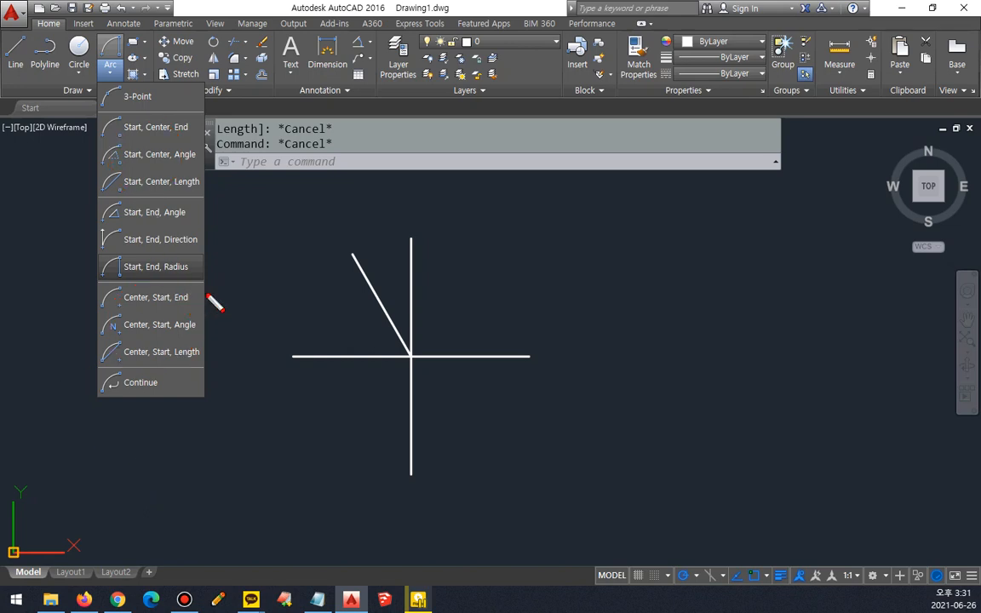
{"action": "mouse_move", "coordinate": [202, 279]}
{"action": "left_mouse_down"}
{"action": "mouse_move", "coordinate": [90, 278]}
{"action": "mouse_move", "coordinate": [92, 125]}
{"action": "mouse_move", "coordinate": [150, 118]}
{"action": "mouse_move", "coordinate": [208, 143]}
{"action": "mouse_move", "coordinate": [210, 294]}
{"action": "left_mouse_up"}
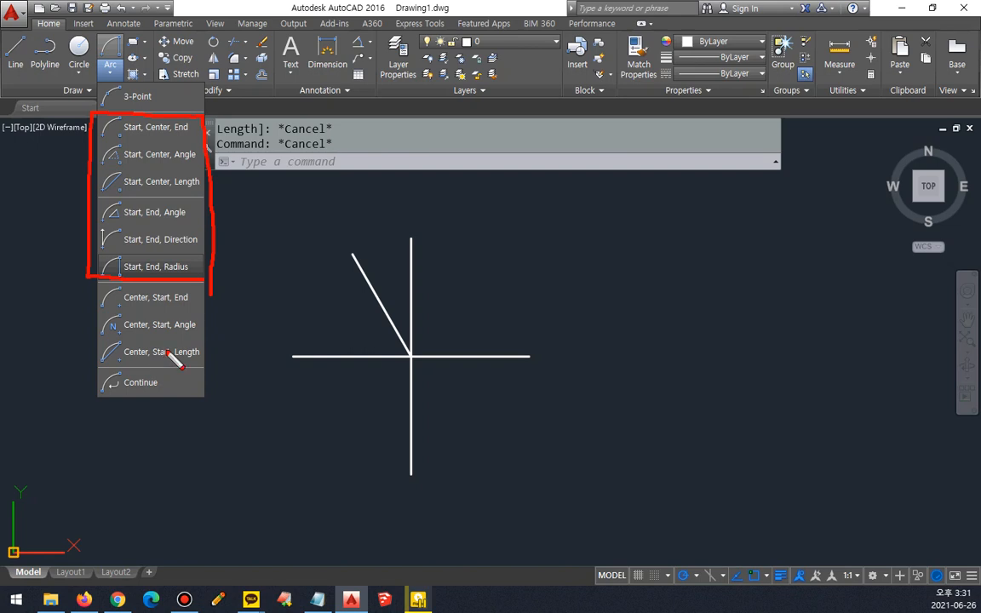
{"action": "mouse_move", "coordinate": [126, 136]}
{"action": "left_mouse_down"}
{"action": "mouse_move", "coordinate": [201, 133]}
{"action": "mouse_move", "coordinate": [181, 148]}
{"action": "left_mouse_up"}
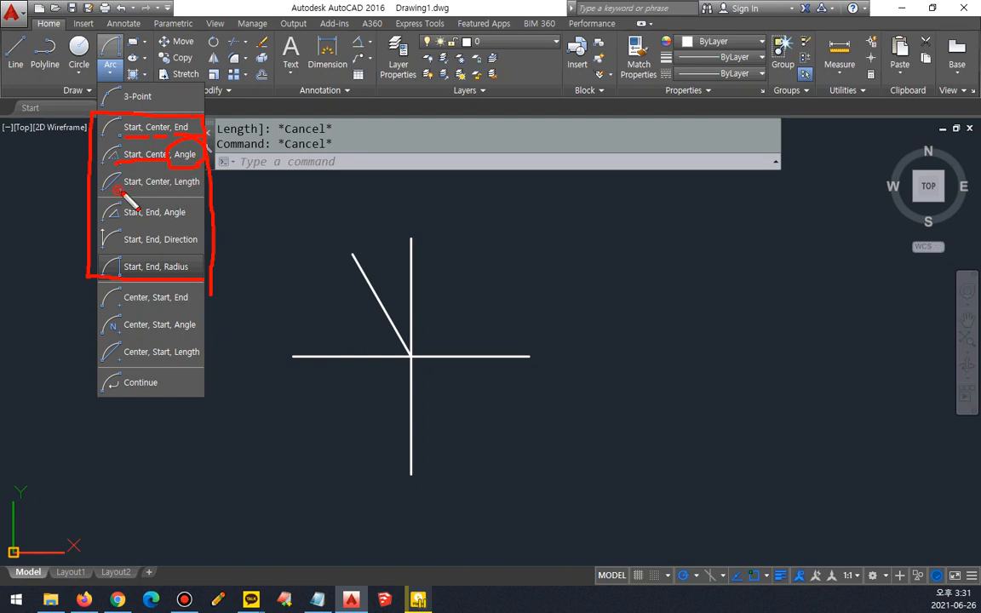
{"action": "left_click_drag", "start_coordinate": [124, 193], "coordinate": [167, 191]}
{"action": "left_click_drag", "start_coordinate": [205, 147], "coordinate": [175, 182]}
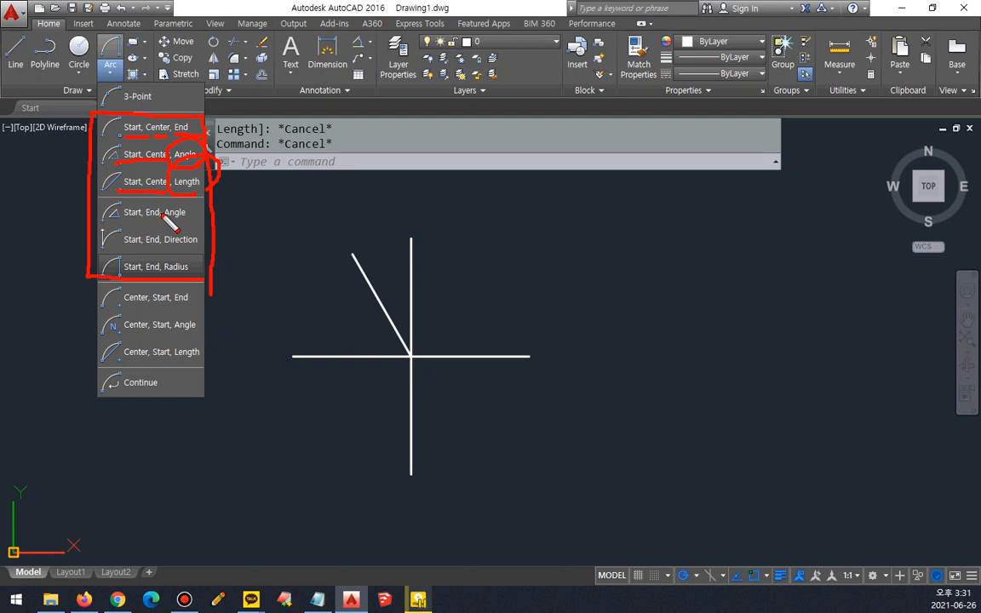
{"action": "key", "text": "Escape"}
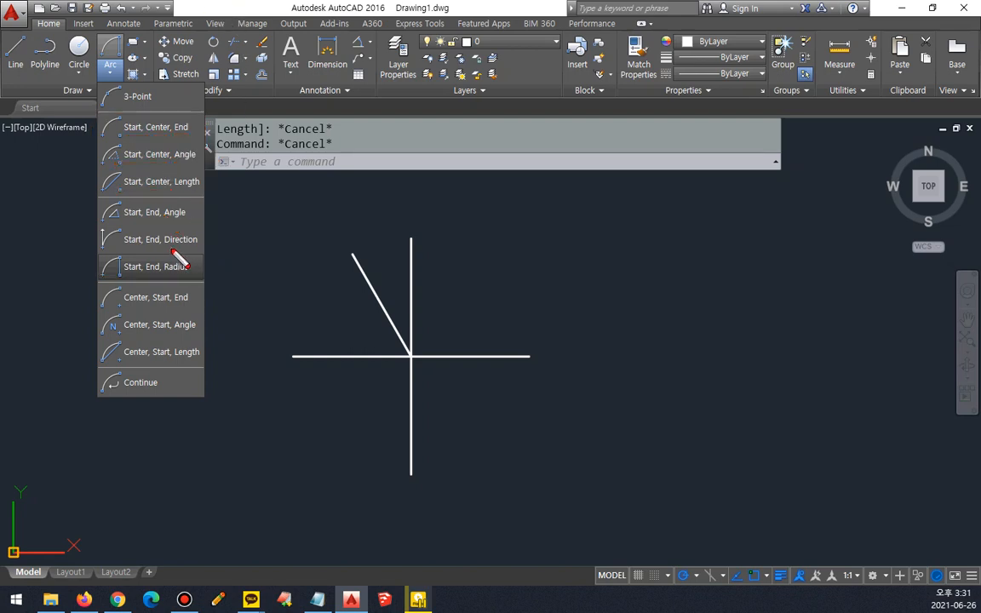
{"action": "left_click_drag", "start_coordinate": [162, 252], "coordinate": [209, 248]}
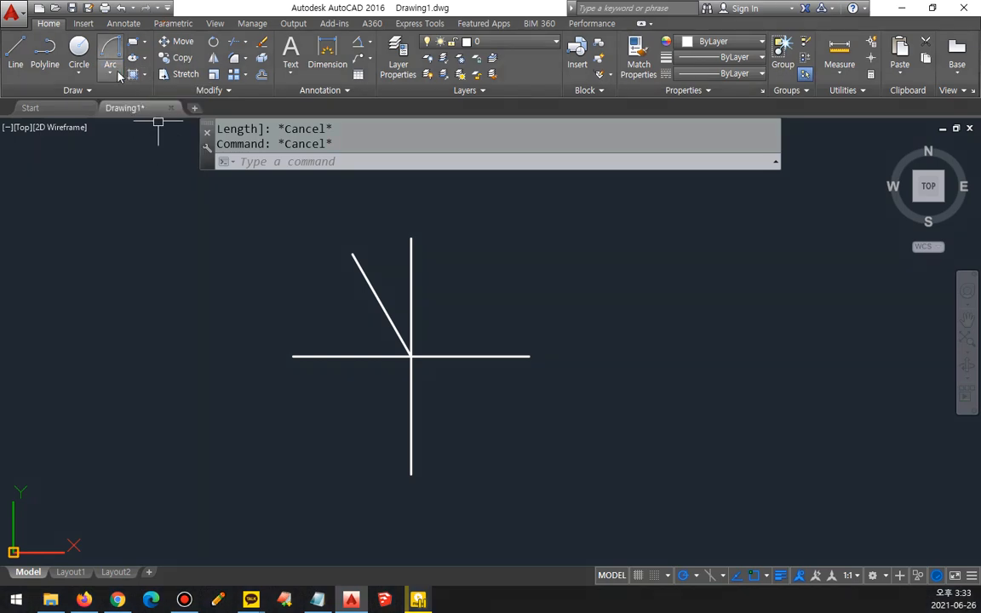
Step: Draw a Start, Center, End arc from the horizontal line's right end, centered on the lines' intersection, to the slanted line's end
{"action": "left_click", "coordinate": [118, 74]}
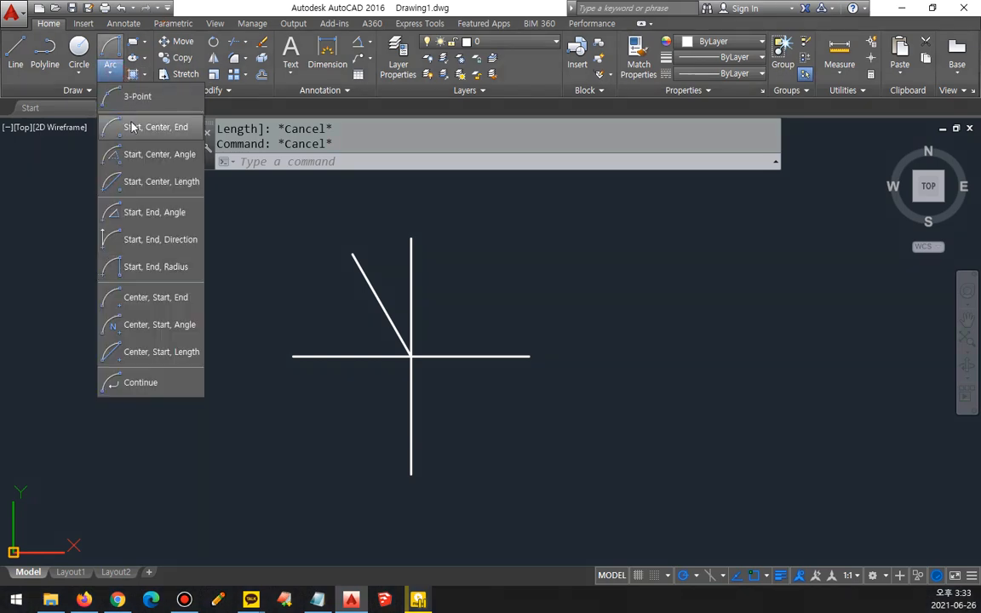
{"action": "left_click", "coordinate": [132, 127]}
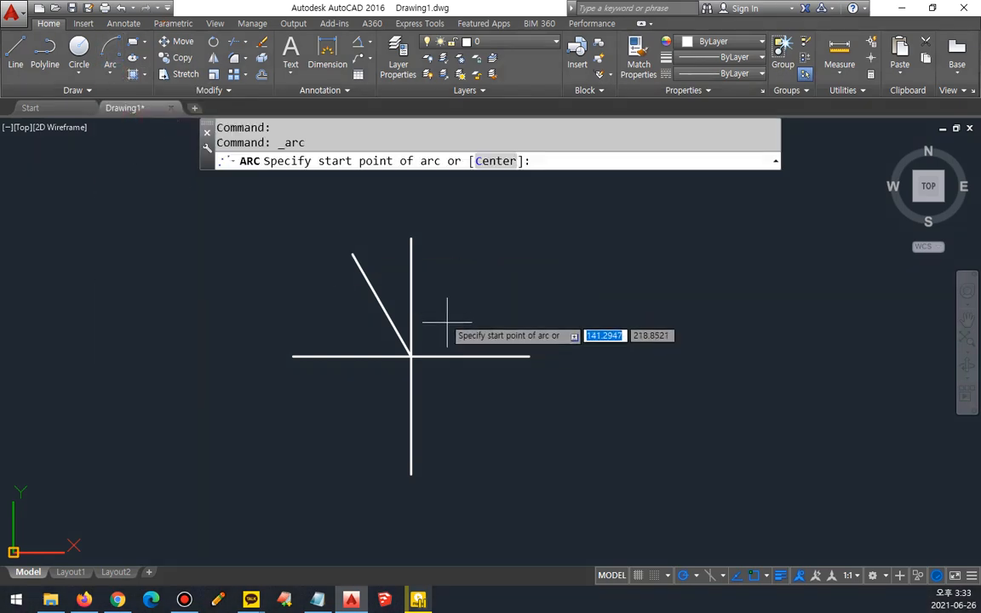
{"action": "left_click", "coordinate": [529, 355]}
{"action": "left_click", "coordinate": [411, 356]}
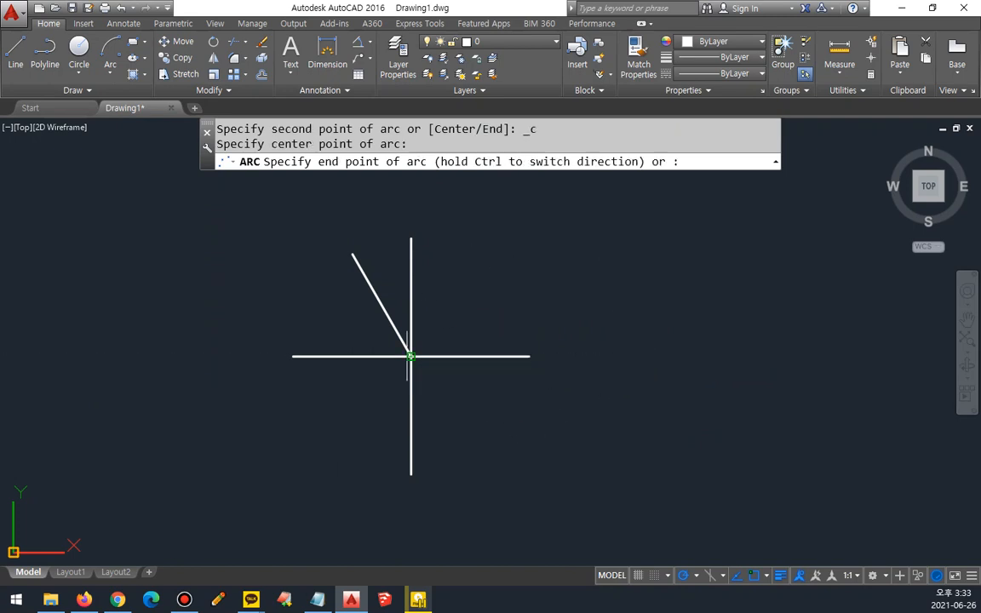
{"action": "left_click", "coordinate": [351, 255]}
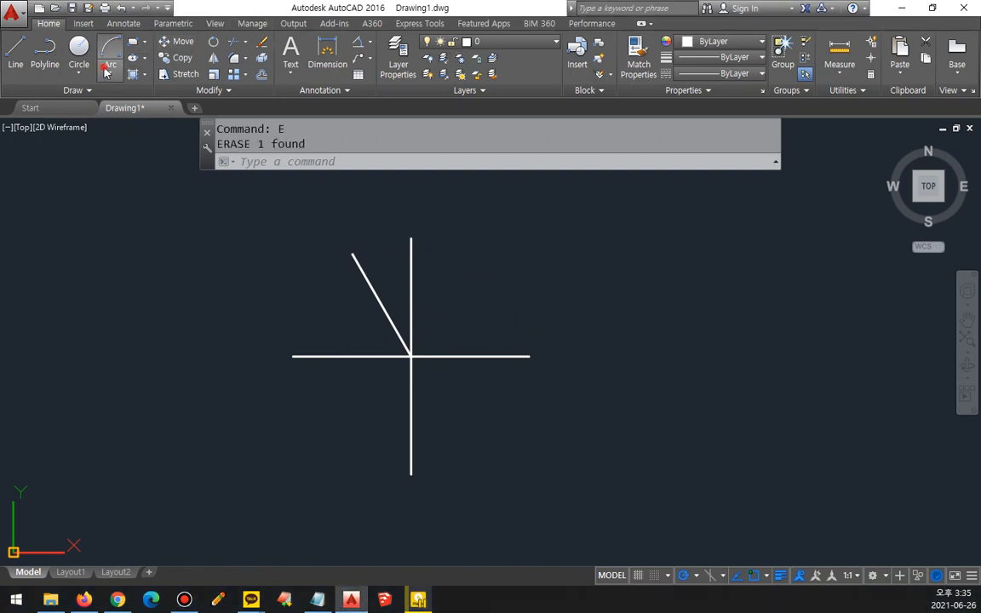
Step: Draw a Start, Center, Angle arc from the horizontal line's right end, centered on the lines' intersection, with a 120° included angle
{"action": "left_click", "coordinate": [109, 68]}
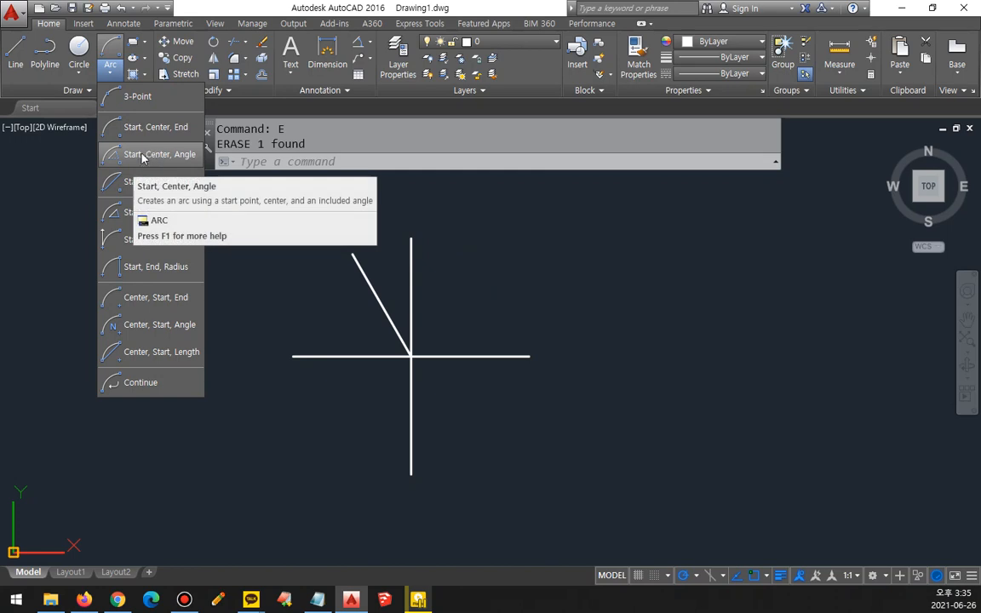
{"action": "left_click", "coordinate": [160, 157]}
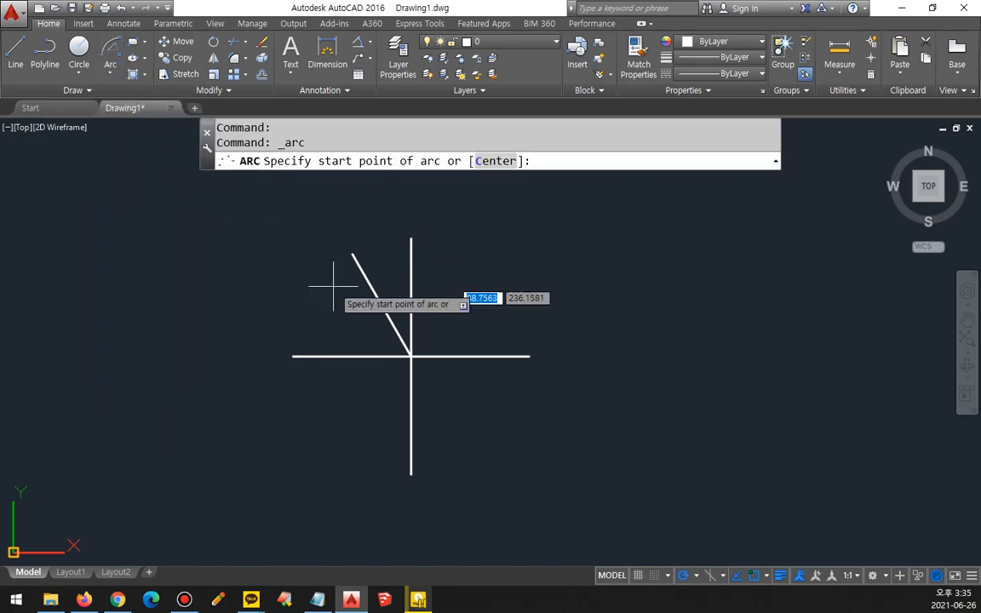
{"action": "left_click", "coordinate": [528, 356]}
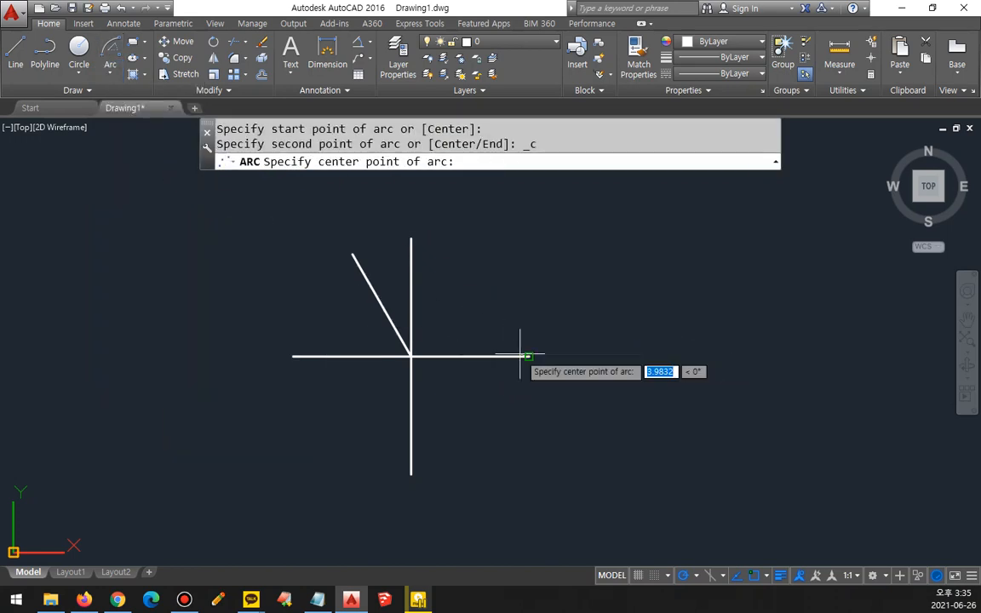
{"action": "left_click", "coordinate": [411, 356]}
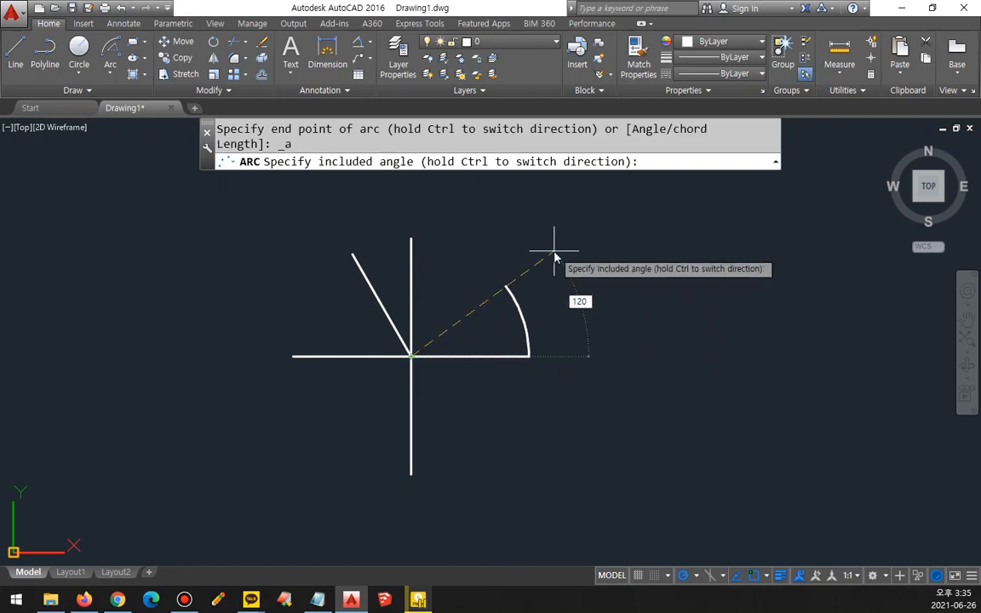
{"action": "key", "text": "Return"}
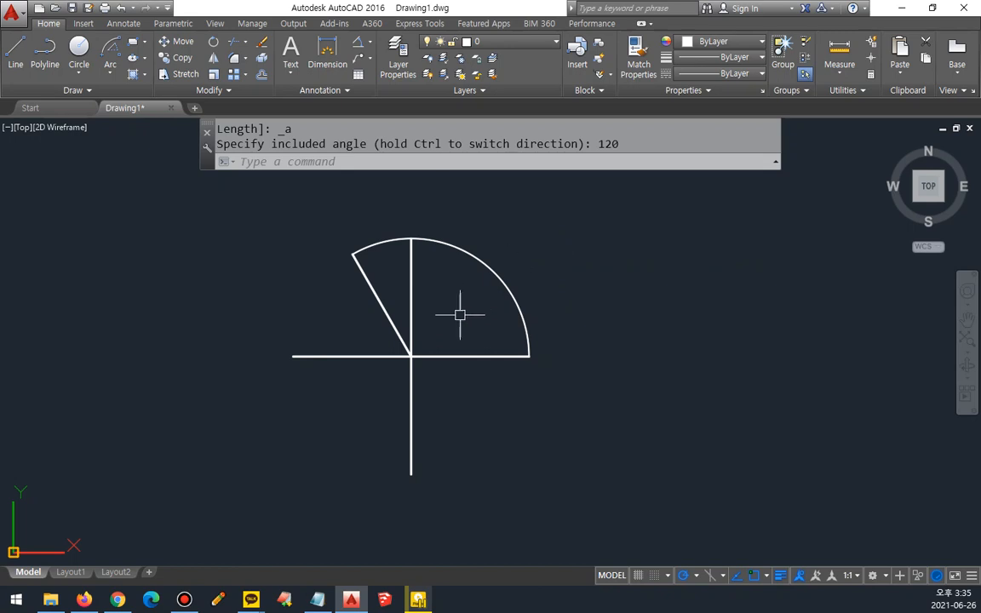
Step: Assign the radial lines to the cen layer and erase the 120° arc
{"action": "scroll", "coordinate": [456, 321], "scroll_direction": "up", "scroll_amount": 2}
{"action": "scroll", "coordinate": [451, 328], "scroll_direction": "up", "scroll_amount": 1}
{"action": "left_click", "coordinate": [459, 442]}
{"action": "left_click", "coordinate": [385, 380]}
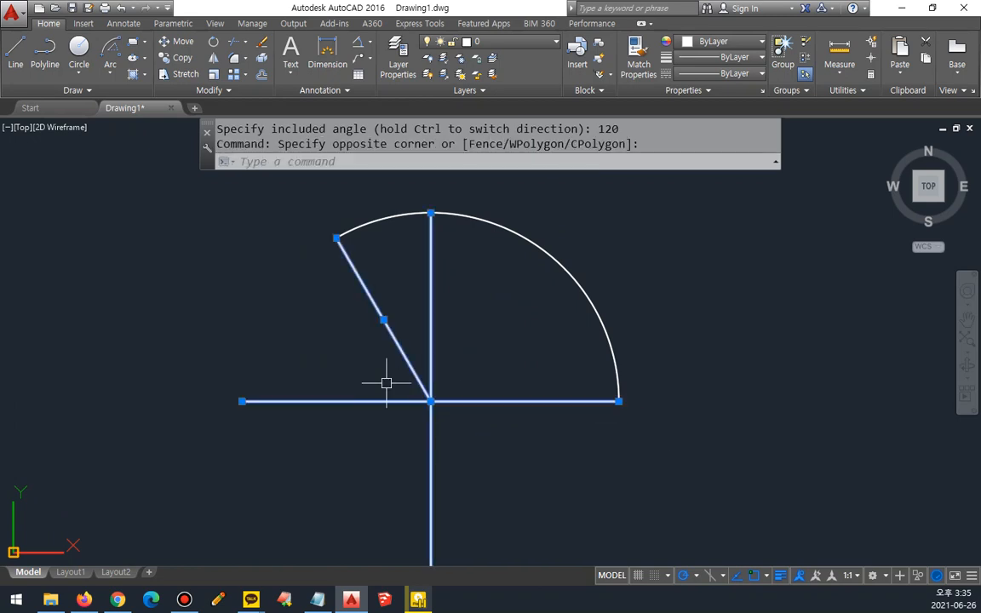
{"action": "left_click", "coordinate": [509, 41]}
{"action": "left_click", "coordinate": [513, 75]}
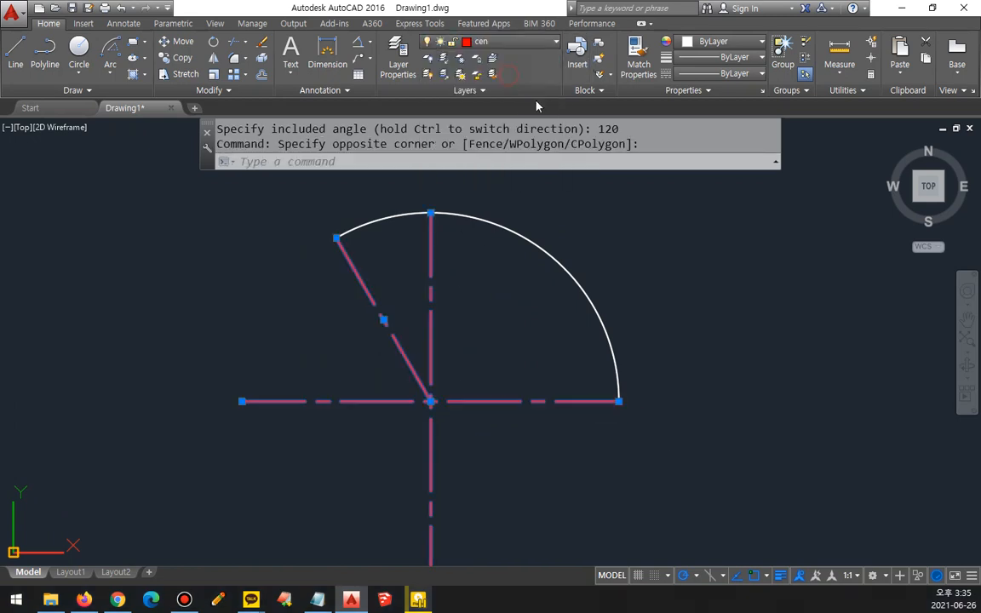
{"action": "key", "text": "Escape"}
{"action": "key", "text": "Escape"}
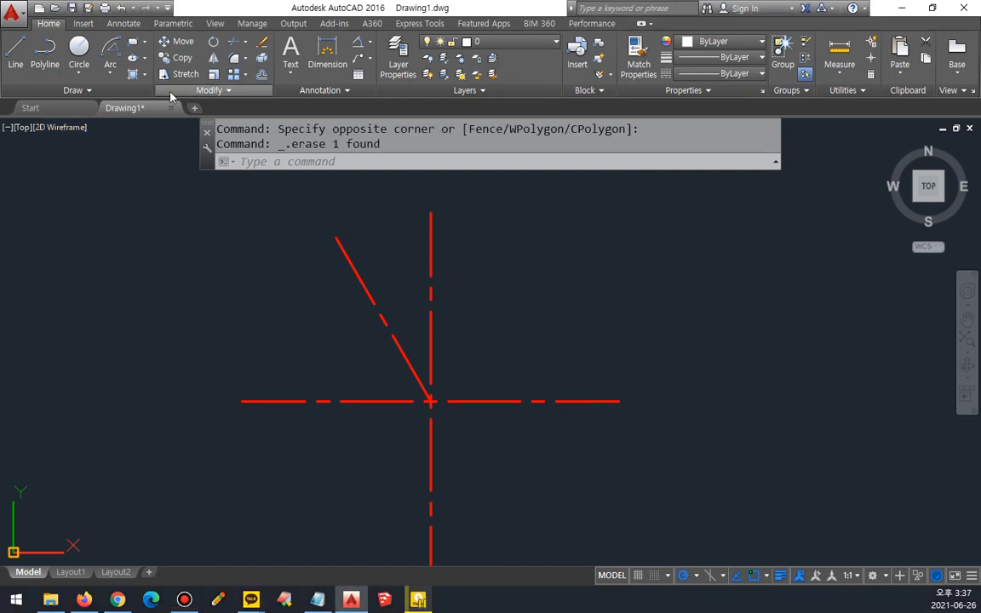
Step: Switch to the Notepad notes and add the lines "현의 길이" and "호의 길이" below the circle commands
{"action": "left_click", "coordinate": [109, 69]}
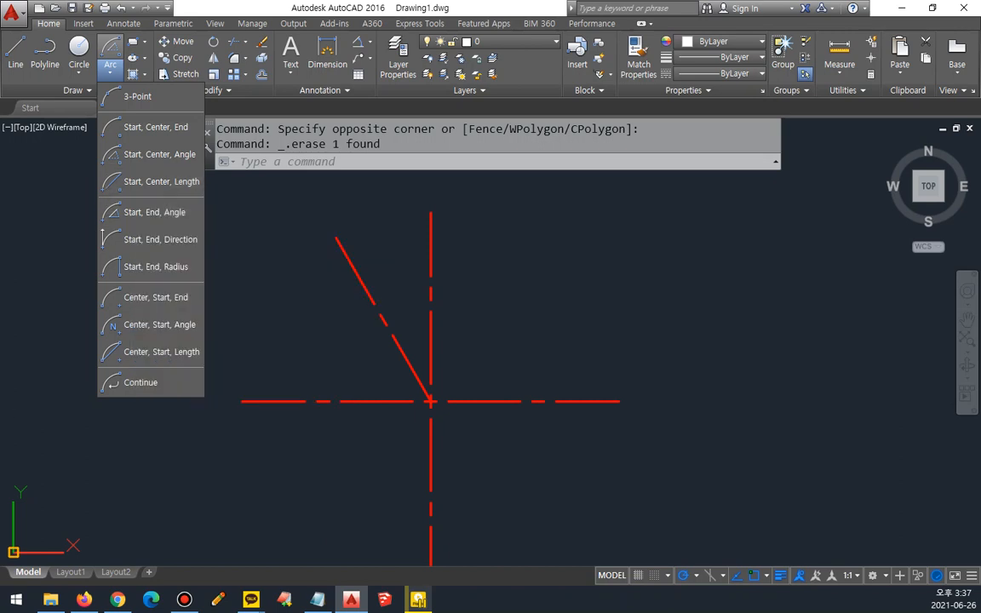
{"action": "key", "text": "alt+Tab"}
{"action": "left_click", "coordinate": [455, 394]}
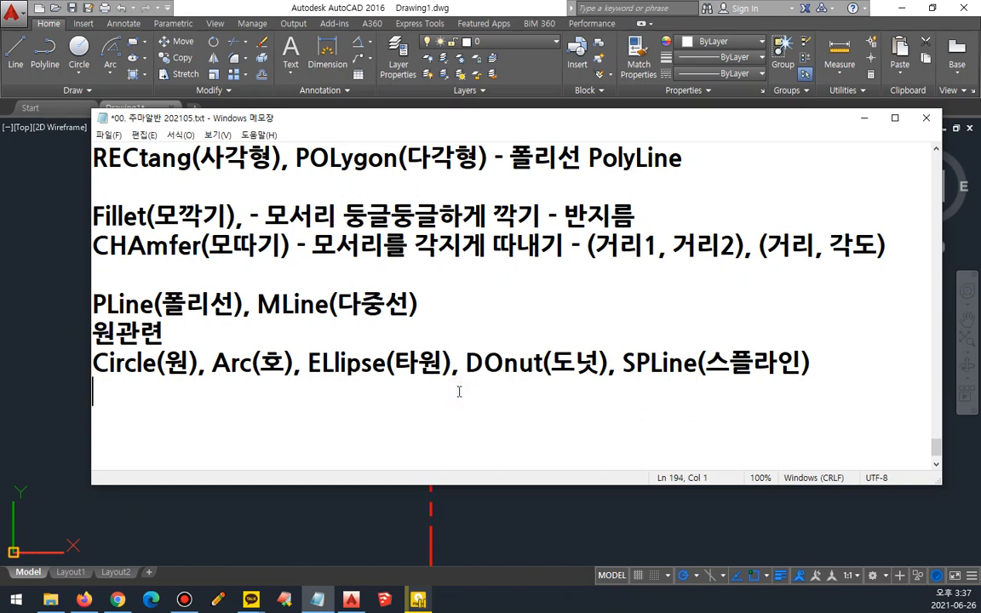
{"action": "type", "text": "gu"}
{"action": "key", "text": "BackSpace"}
{"action": "key", "text": "BackSpace"}
{"action": "type", "text": "현의 길이"}
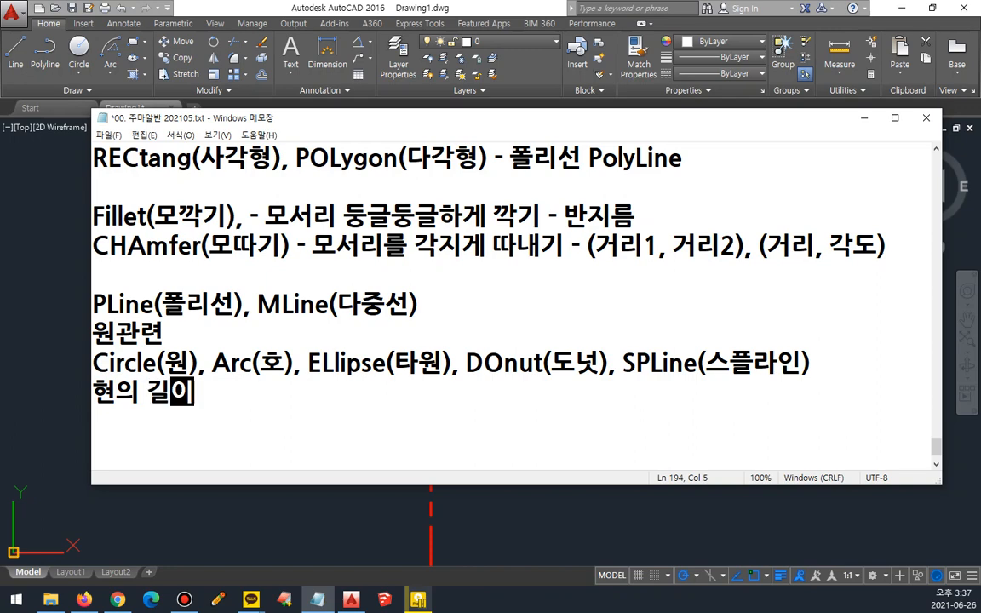
{"action": "key", "text": "Return"}
{"action": "type", "text": "호의 길이"}
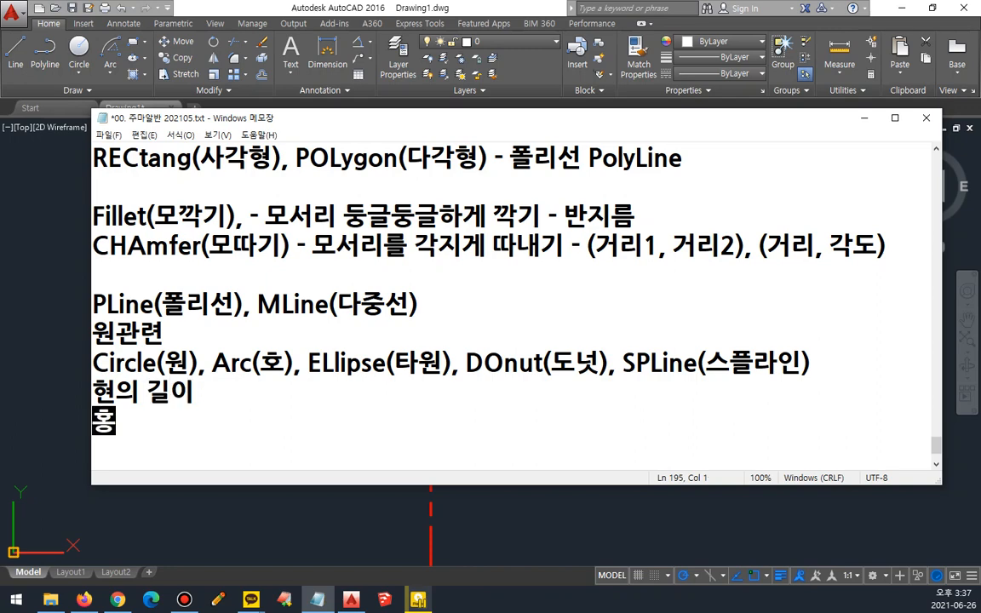
Step: Insert a blank line above "현의 길이" and several blank lines at the end of the notes
{"action": "key", "text": "Up"}
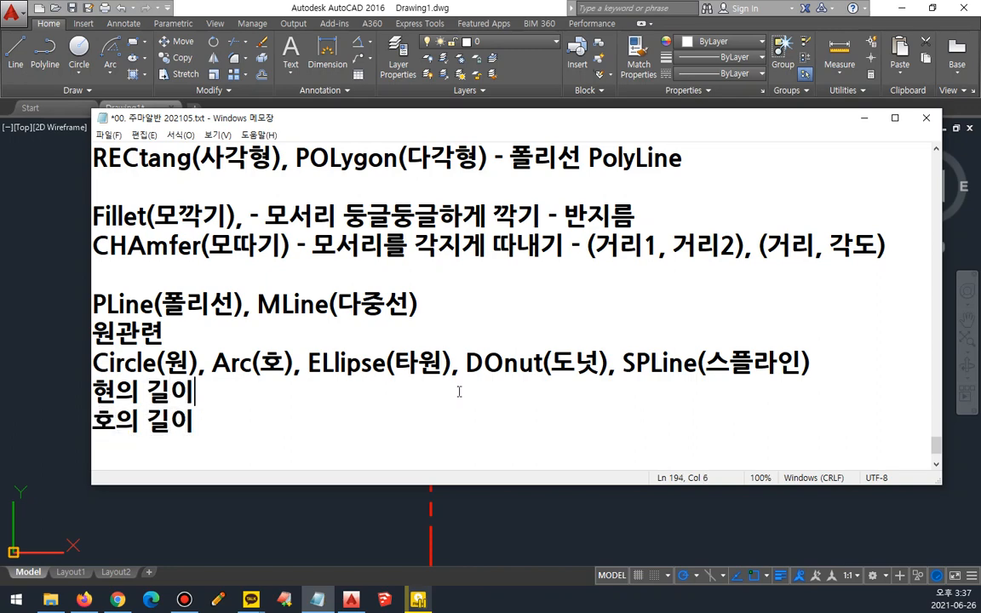
{"action": "key", "text": "Home"}
{"action": "key", "text": "Return"}
{"action": "key", "text": "ctrl+End"}
{"action": "key", "text": "Return"}
{"action": "key", "text": "Return"}
{"action": "key", "text": "Return"}
{"action": "key", "text": "Return"}
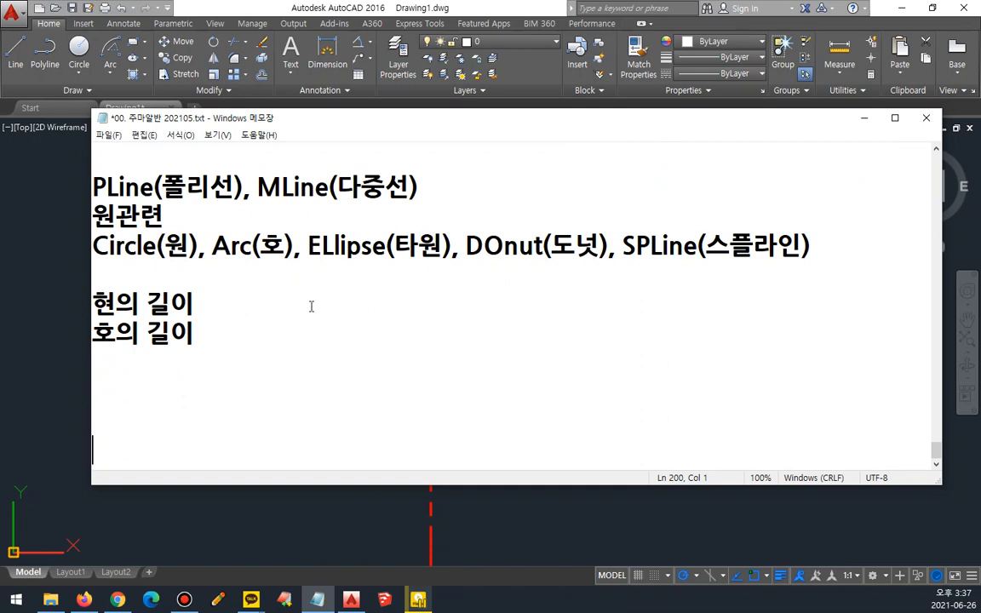
{"action": "key", "text": "ctrl+alt+d"}
{"action": "left_click_drag", "start_coordinate": [113, 317], "coordinate": [89, 316]}
{"action": "key", "text": "Escape"}
Step: Extend the "호의 길이" line with the definition "- 호의 둘레 길이"
{"action": "left_click", "coordinate": [225, 330]}
{"action": "type", "text": "-"}
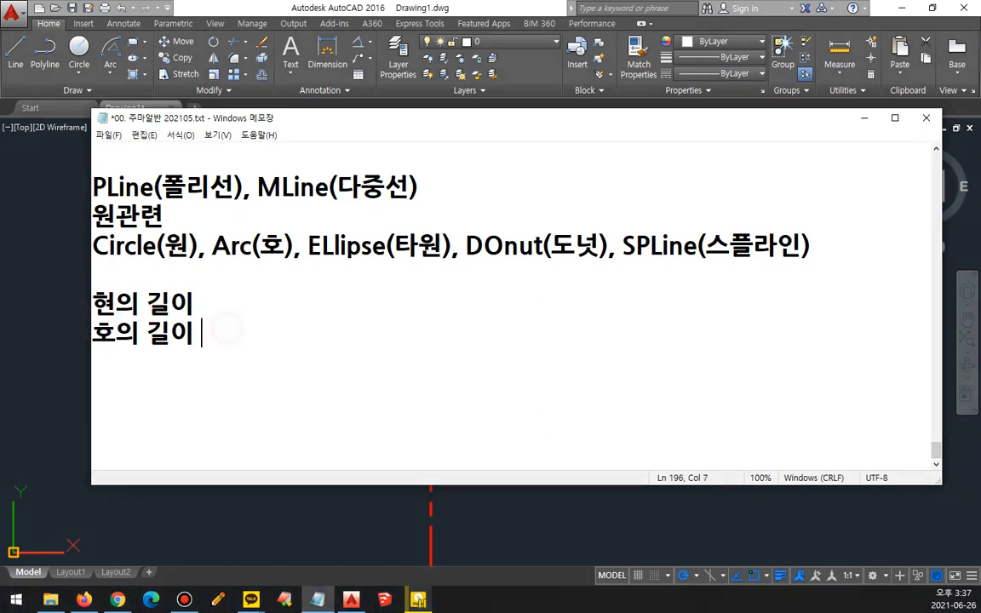
{"action": "type", "text": " dnj"}
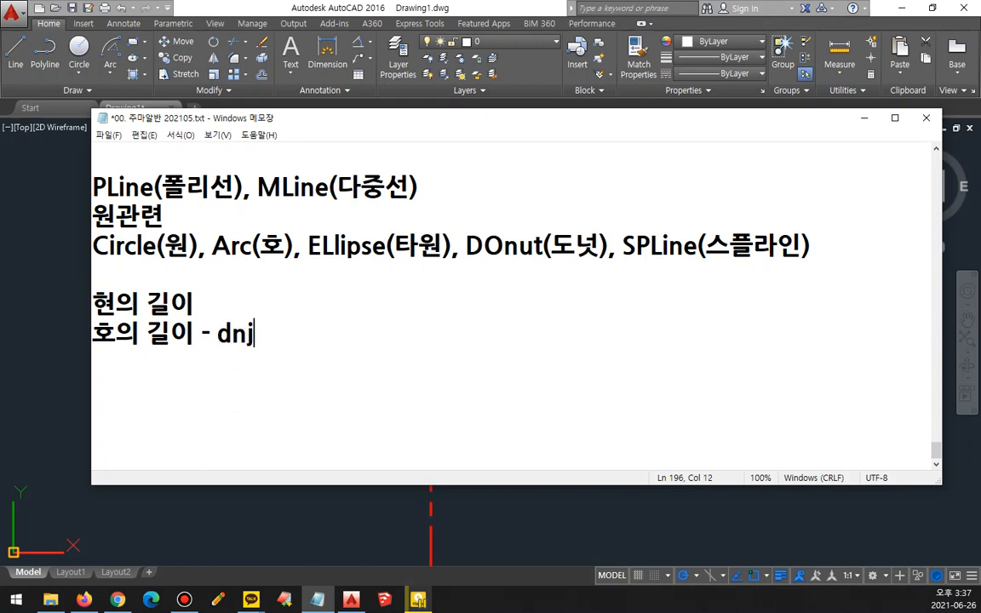
{"action": "key", "text": "BackSpace"}
{"action": "key", "text": "BackSpace"}
{"action": "key", "text": "BackSpace"}
{"action": "key", "text": "Hangul"}
{"action": "type", "text": "호의 "}
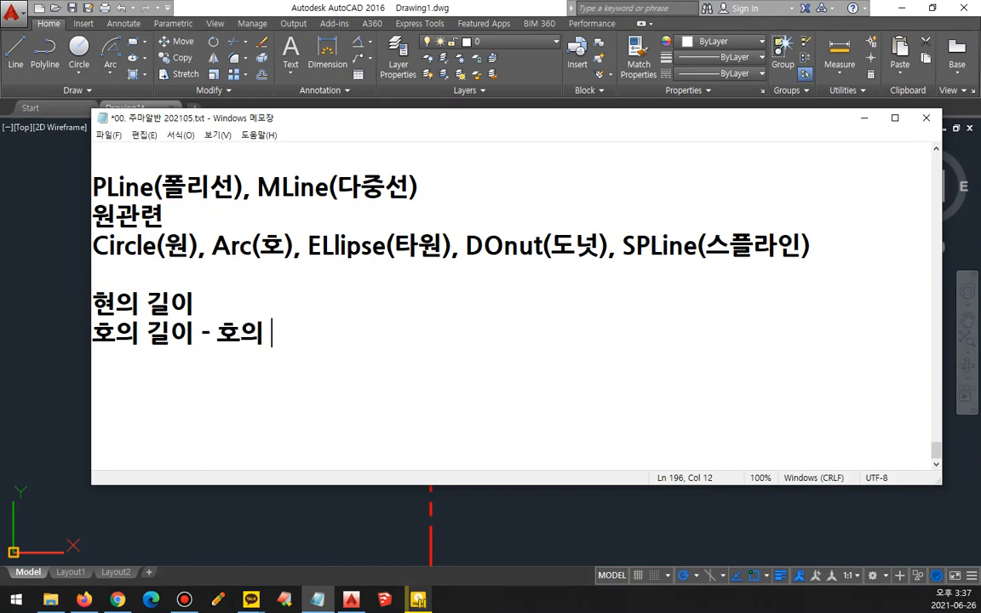
{"action": "type", "text": "뭄레길이"}
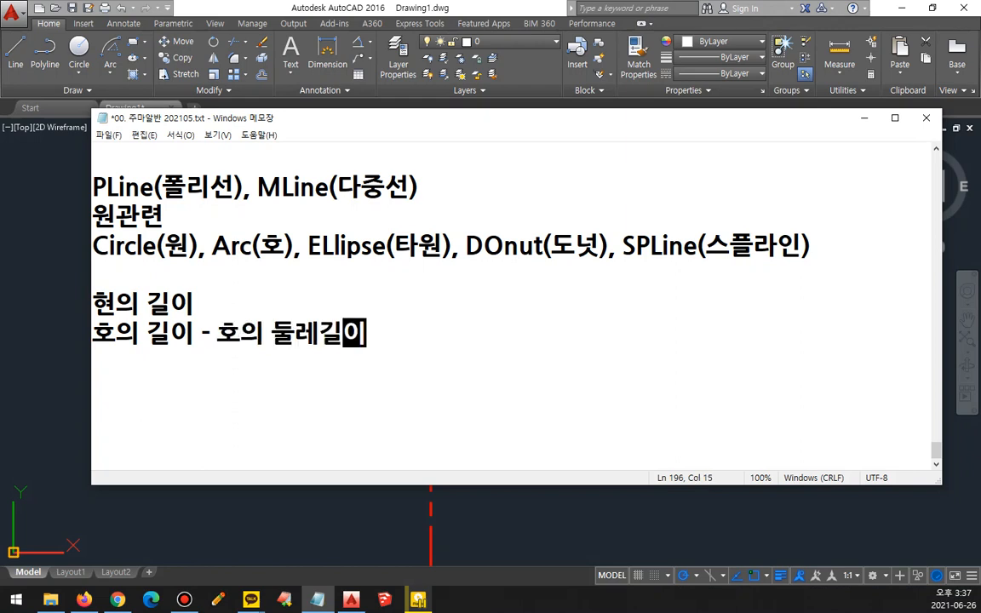
{"action": "key", "text": "Hangul_Hanja"}
{"action": "key", "text": "Escape"}
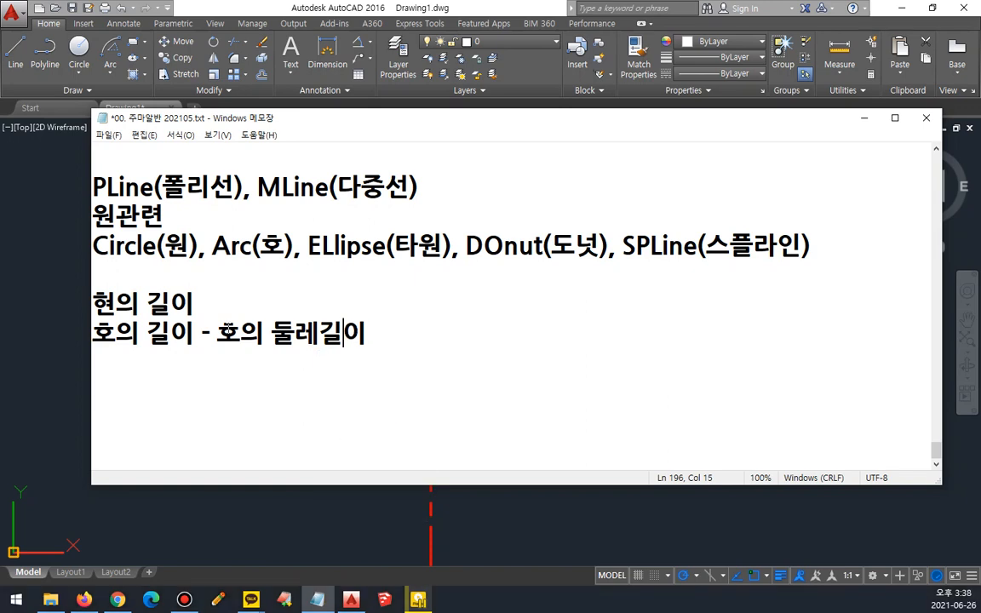
{"action": "key", "text": "Left"}
{"action": "key", "text": "Left"}
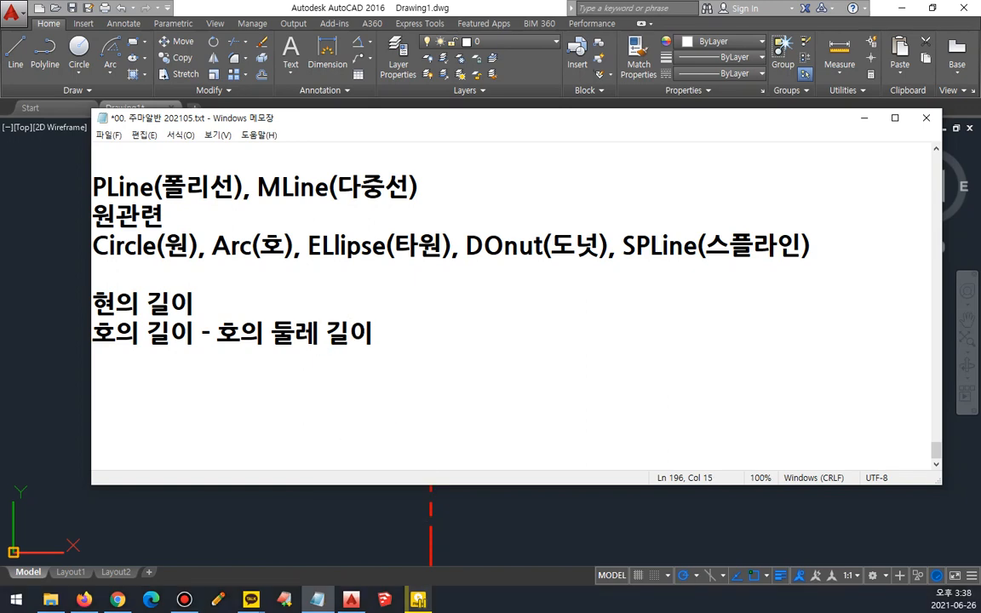
Step: Extend the "현의 길이" line with the definition "- 호의 양끝점에서 직선으로 연결한 길이"
{"action": "key", "text": "Up"}
{"action": "type", "text": "- "}
{"action": "type", "text": "gu"}
{"action": "key", "text": "BackSpace"}
{"action": "key", "text": "BackSpace"}
{"action": "type", "text": "ghdm"}
{"action": "key", "text": "BackSpace"}
{"action": "key", "text": "BackSpace"}
{"action": "key", "text": "BackSpace"}
{"action": "key", "text": "BackSpace"}
{"action": "key", "text": "Hangul"}
{"action": "type", "text": "호의"}
{"action": "type", "text": " 양끝점"}
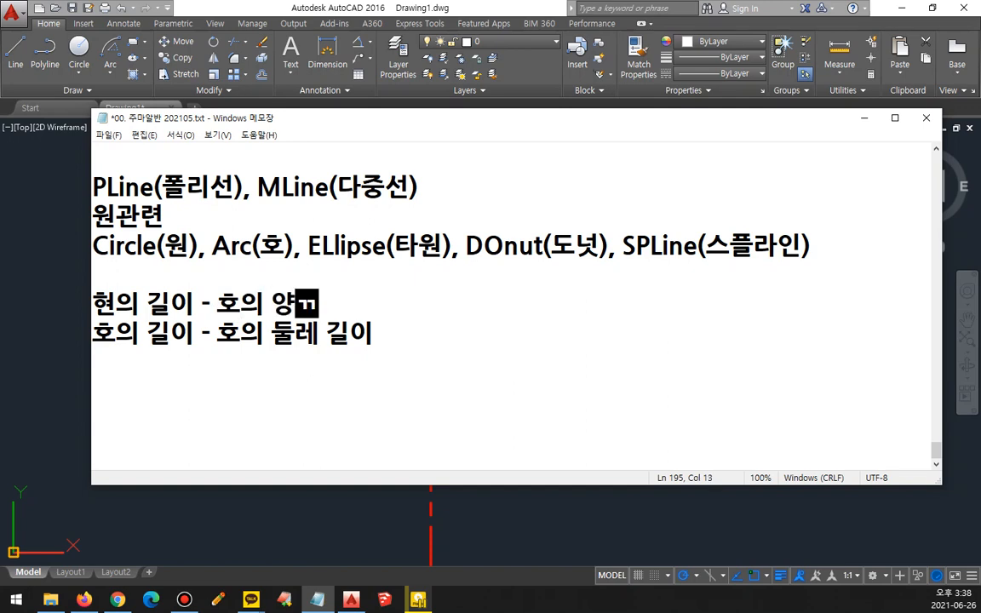
{"action": "type", "text": "에서 직선을"}
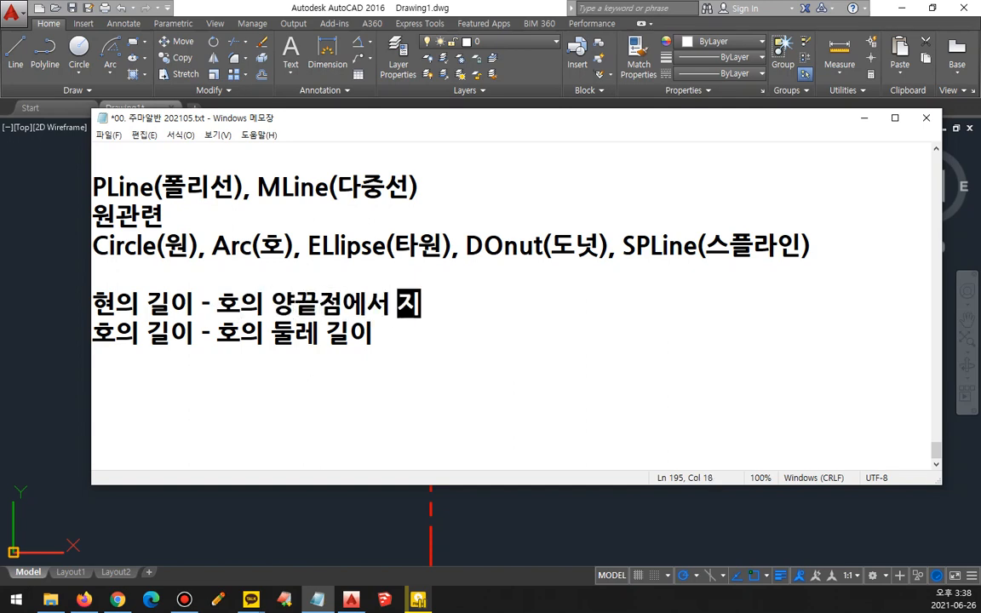
{"action": "type", "text": "로 연결"}
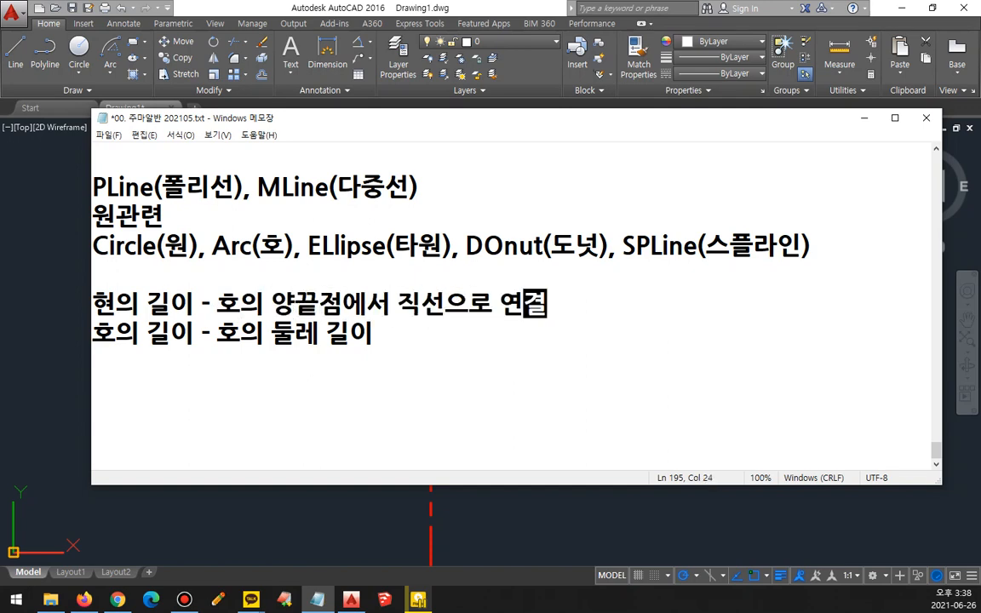
{"action": "type", "text": "한 길ㅇㅣ"}
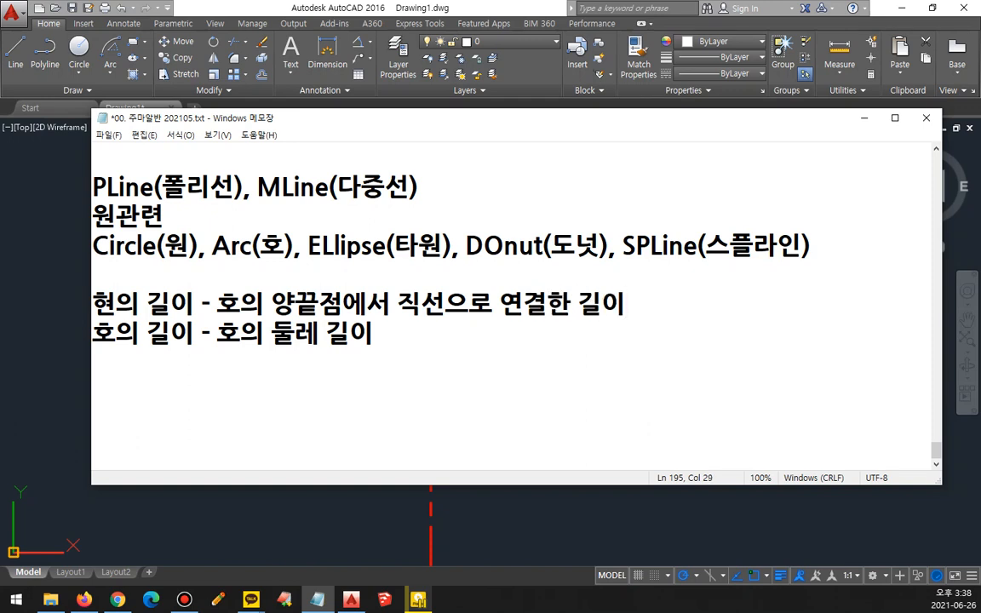
{"action": "mouse_move", "coordinate": [658, 387]}
{"action": "left_mouse_down"}
{"action": "mouse_move", "coordinate": [606, 294]}
{"action": "mouse_move", "coordinate": [454, 262]}
{"action": "left_mouse_up"}
{"action": "left_click_drag", "start_coordinate": [653, 391], "coordinate": [640, 399]}
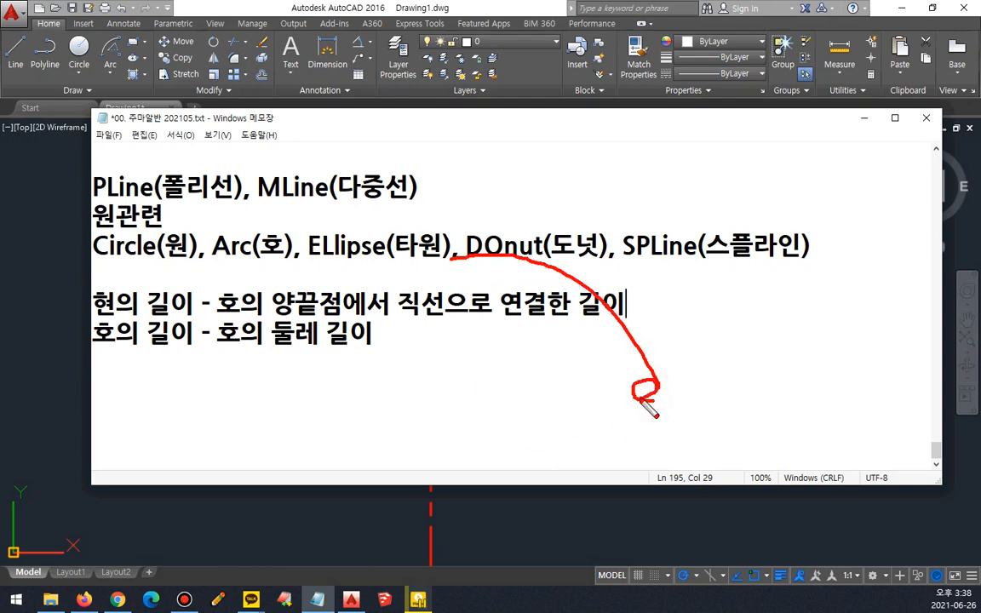
{"action": "mouse_move", "coordinate": [437, 273]}
{"action": "left_mouse_down"}
{"action": "mouse_move", "coordinate": [452, 259]}
{"action": "mouse_move", "coordinate": [648, 387]}
{"action": "left_mouse_up"}
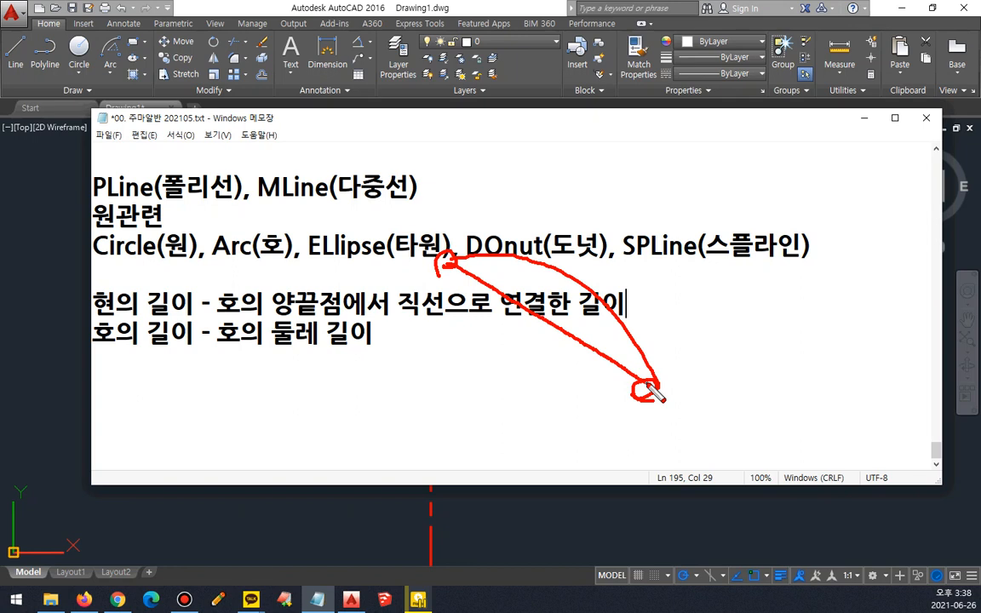
{"action": "key", "text": "Escape"}
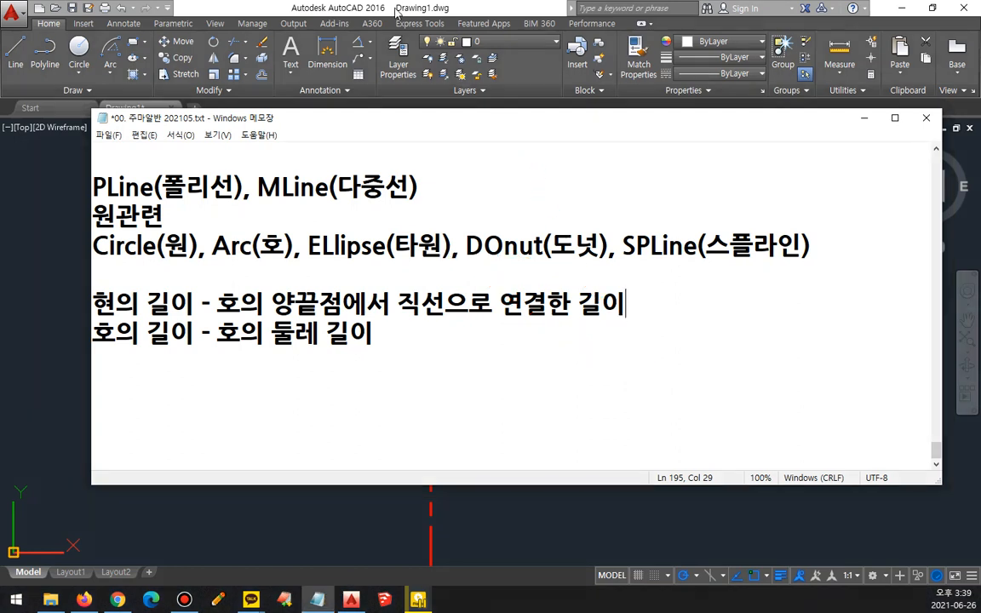
Step: Switch back to Drawing1 in AutoCAD
{"action": "left_click", "coordinate": [392, 7]}
{"action": "key", "text": "ctrl+2"}
{"action": "mouse_move", "coordinate": [610, 399]}
{"action": "left_mouse_down"}
{"action": "mouse_move", "coordinate": [363, 248]}
{"action": "mouse_move", "coordinate": [342, 250]}
{"action": "mouse_move", "coordinate": [359, 302]}
{"action": "left_mouse_up"}
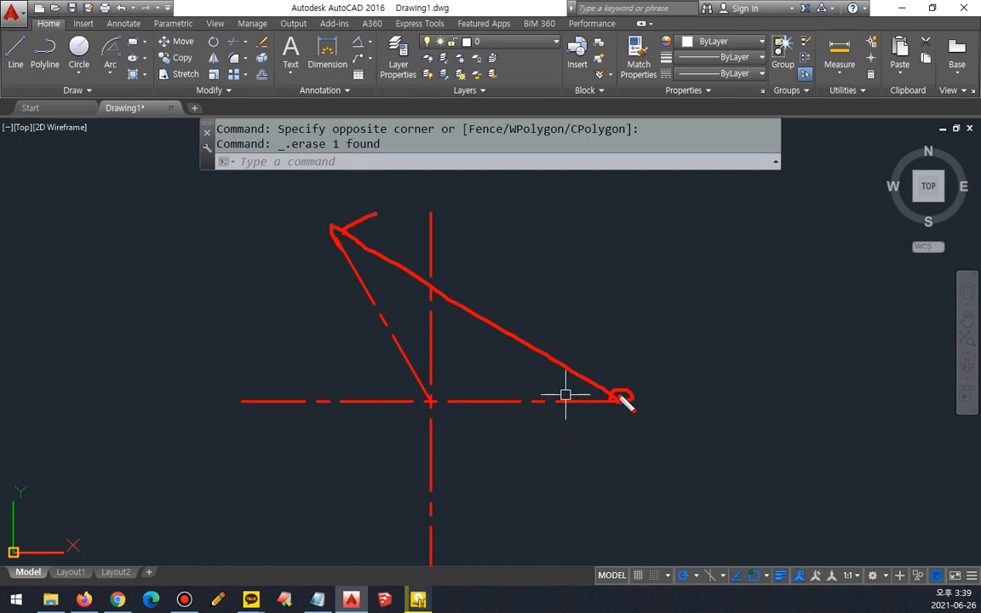
{"action": "key", "text": "e"}
{"action": "left_click_drag", "start_coordinate": [629, 392], "coordinate": [609, 412]}
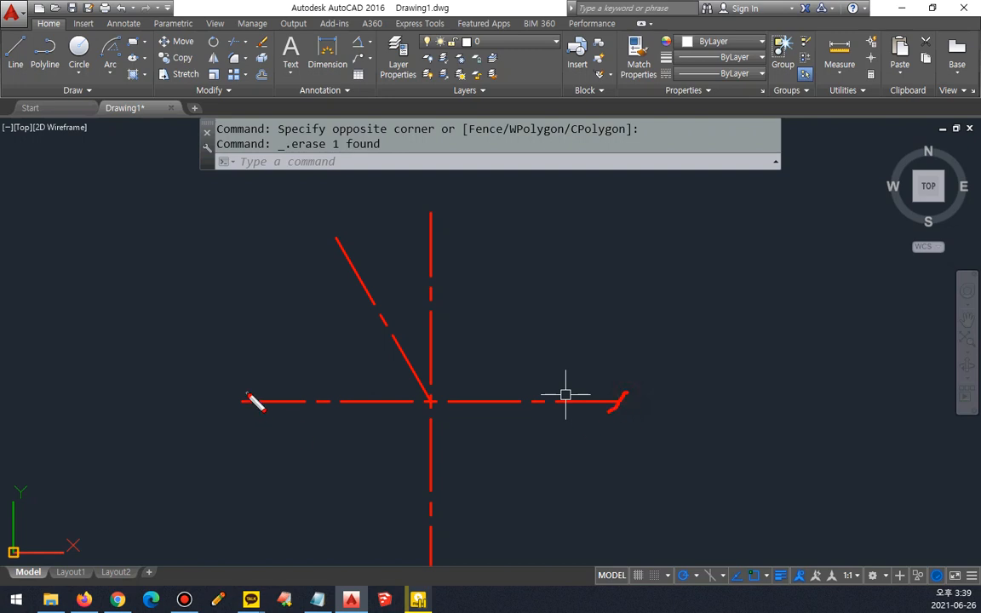
{"action": "left_click_drag", "start_coordinate": [247, 394], "coordinate": [246, 407]}
{"action": "key", "text": "e"}
{"action": "left_click_drag", "start_coordinate": [621, 388], "coordinate": [609, 415]}
{"action": "left_click_drag", "start_coordinate": [253, 389], "coordinate": [238, 414]}
{"action": "key", "text": "Escape"}
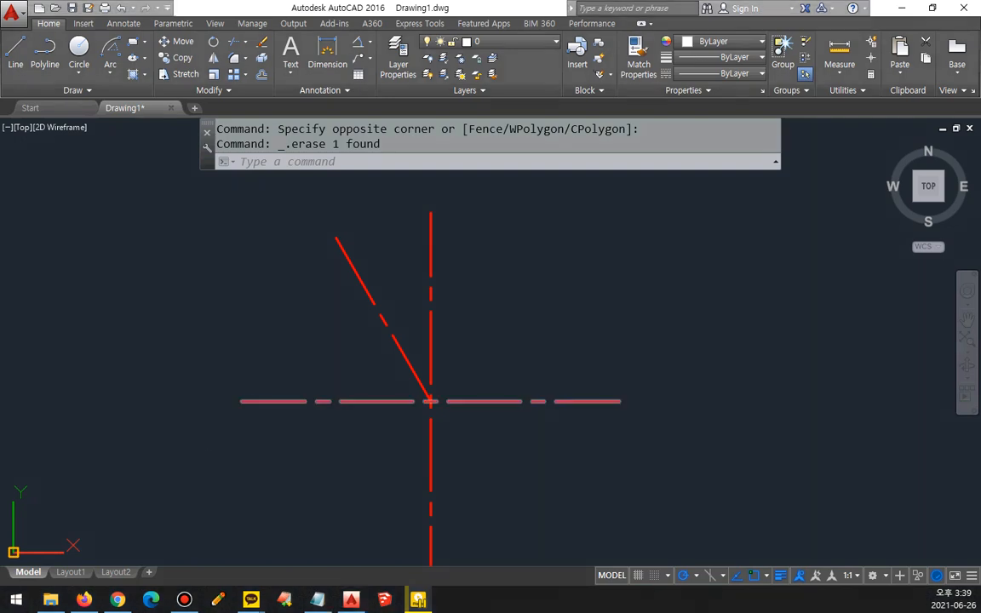
Step: Draw a Start, Center, Length arc from the horizontal line's right end, centered on the lines' intersection, with a chord length of 100
{"action": "left_click", "coordinate": [113, 75]}
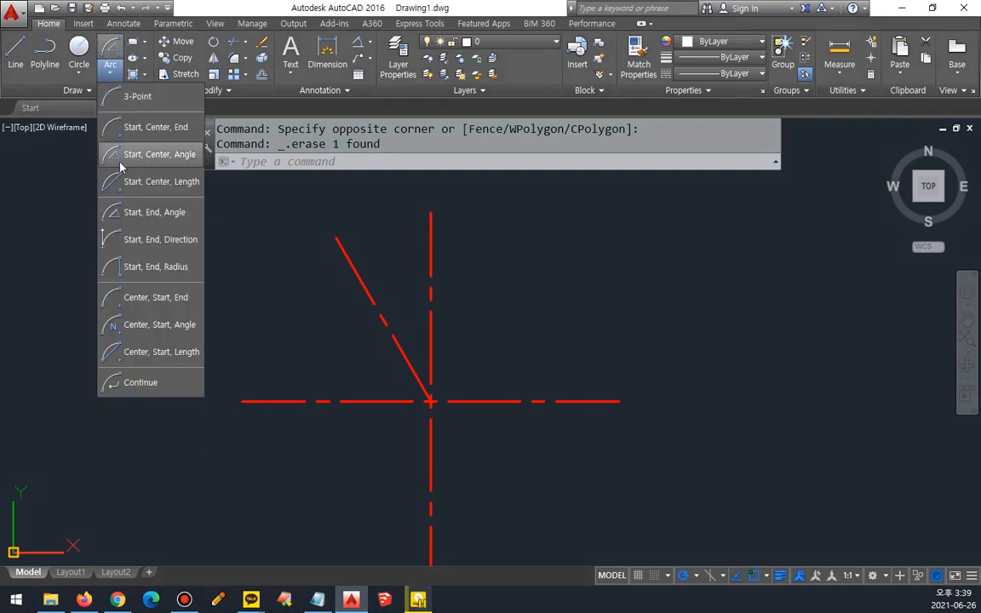
{"action": "left_click", "coordinate": [119, 180]}
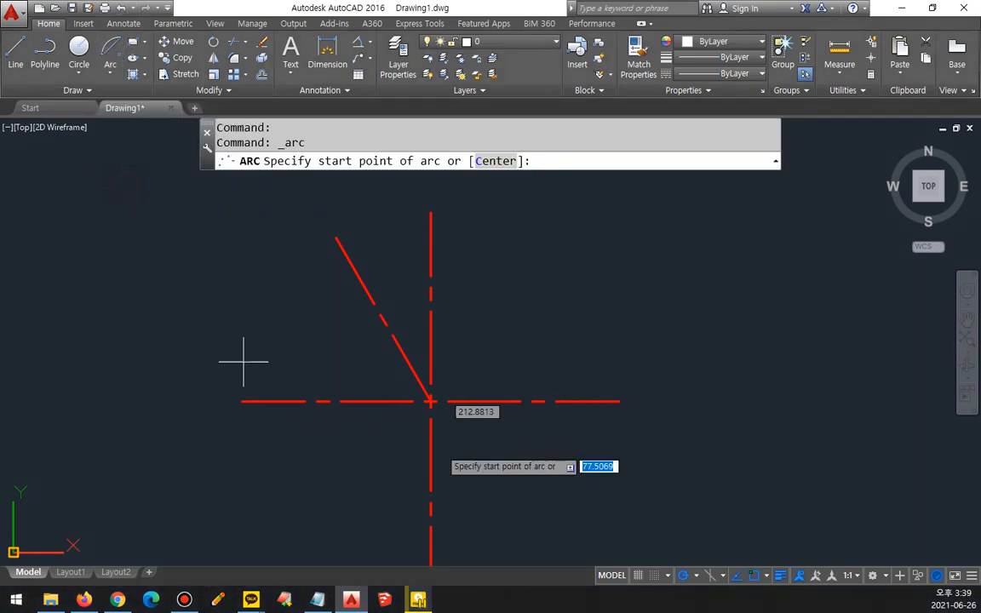
{"action": "left_click", "coordinate": [620, 401]}
{"action": "left_click", "coordinate": [432, 401]}
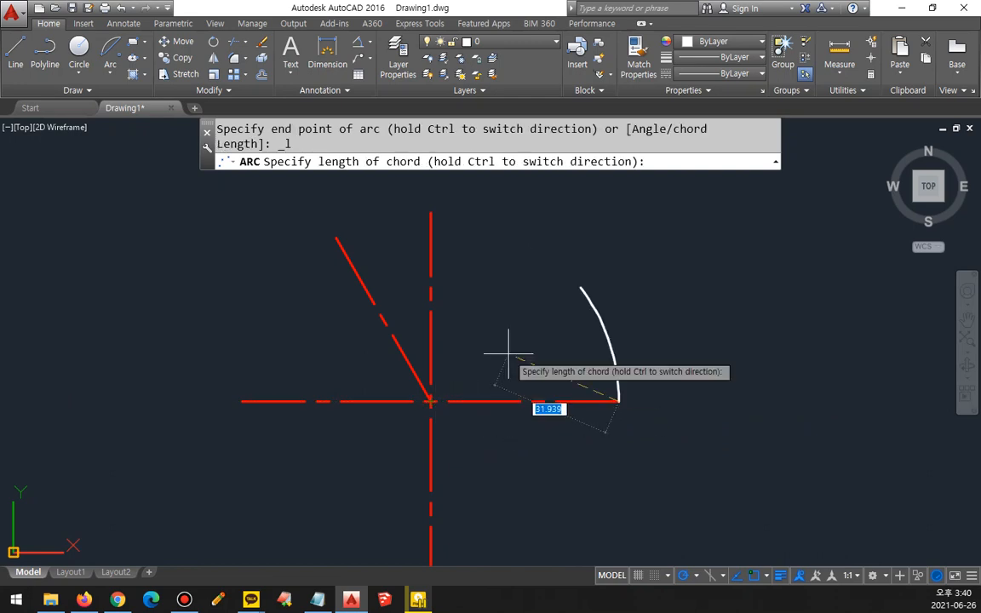
{"action": "type", "text": "100"}
{"action": "key", "text": "Return"}
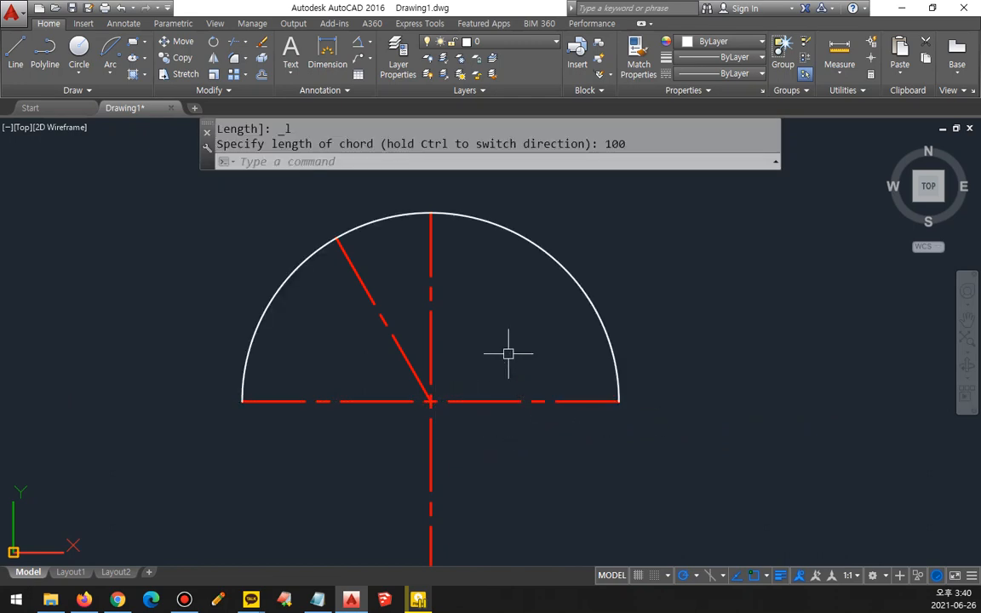
Step: Erase the semicircular arc, keeping only the radial center lines
{"action": "mouse_move", "coordinate": [611, 397]}
{"action": "left_mouse_down"}
{"action": "mouse_move", "coordinate": [615, 406]}
{"action": "mouse_move", "coordinate": [258, 401]}
{"action": "mouse_move", "coordinate": [267, 420]}
{"action": "mouse_move", "coordinate": [249, 407]}
{"action": "mouse_move", "coordinate": [243, 415]}
{"action": "left_mouse_up"}
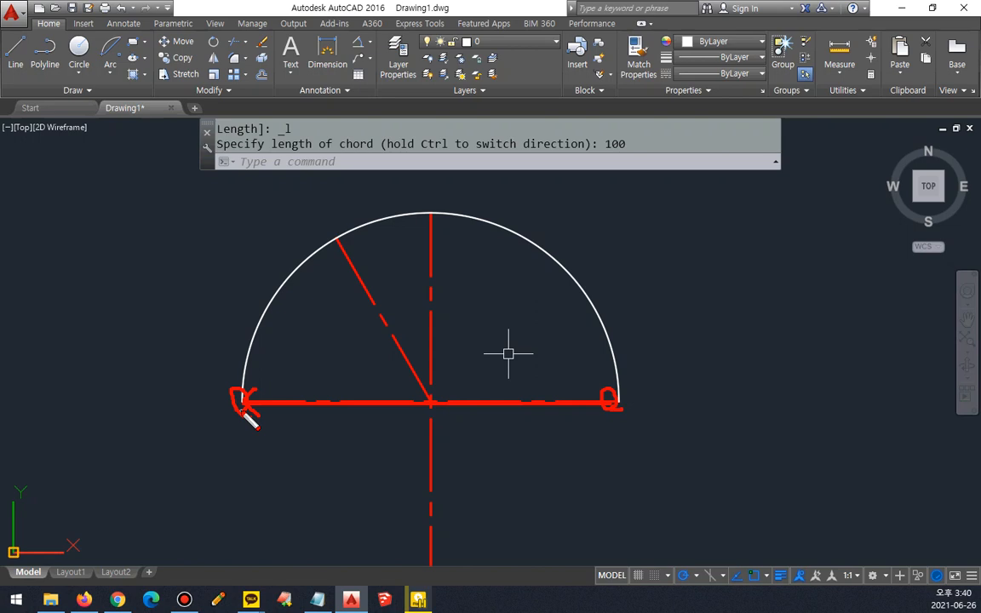
{"action": "key", "text": "Escape"}
{"action": "left_click", "coordinate": [246, 342]}
{"action": "type", "text": "e"}
{"action": "key", "text": "Return"}
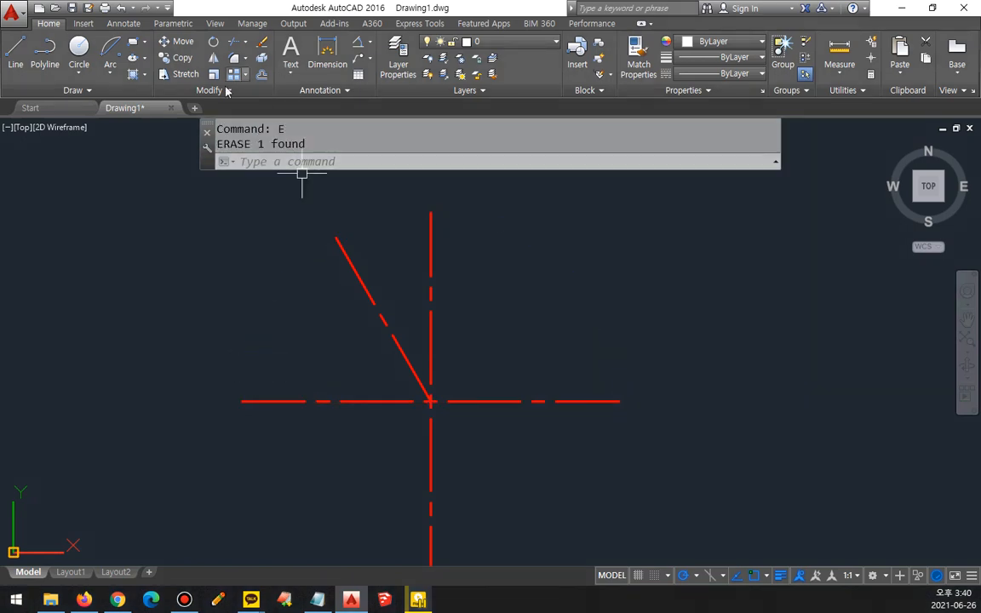
Step: Try to draw a Start, Center, Length arc from the horizontal line's right end about the lines' intersection, with a chord length of 100.1
{"action": "left_click", "coordinate": [110, 73]}
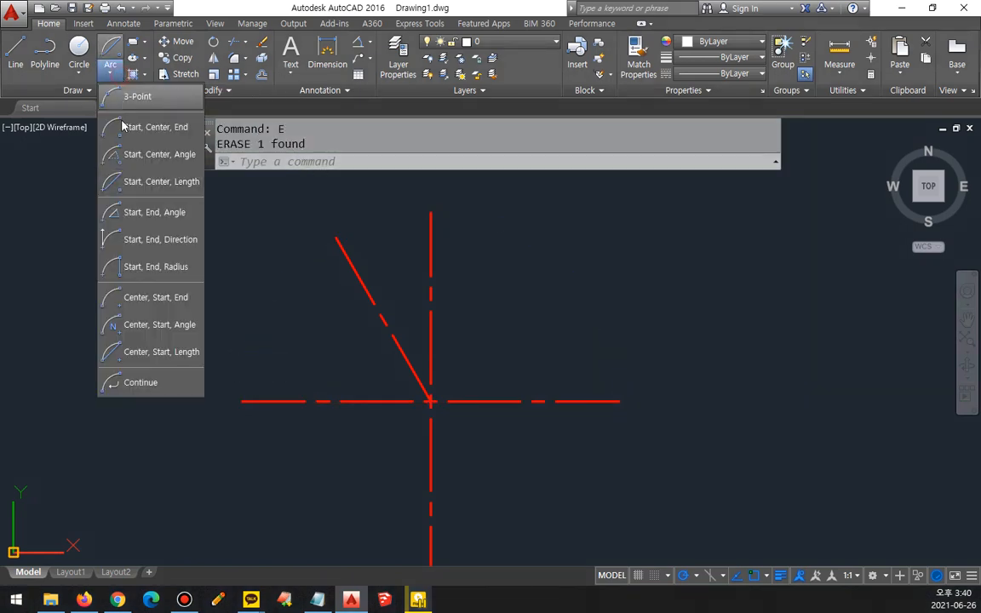
{"action": "left_click", "coordinate": [155, 183]}
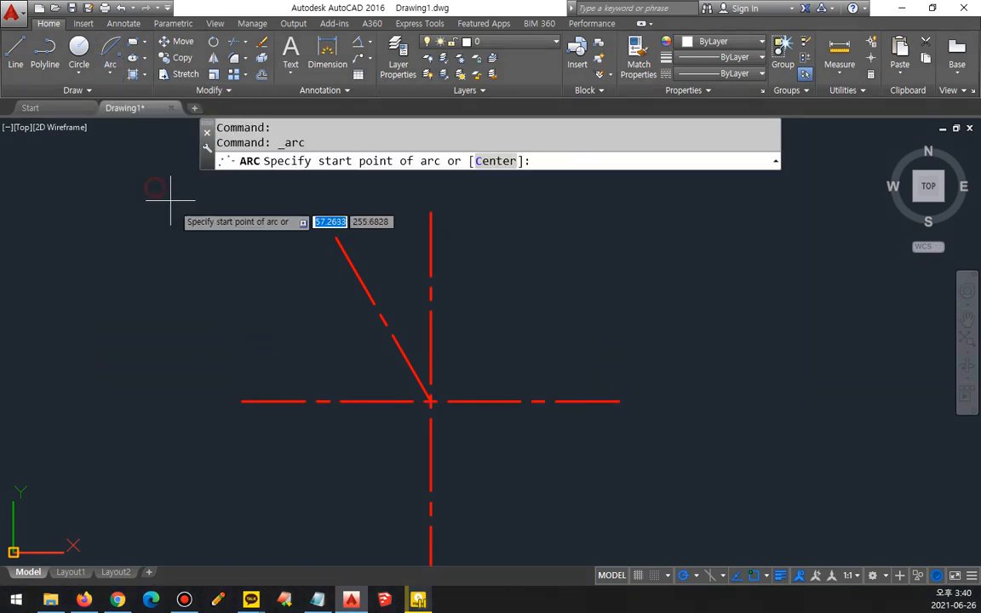
{"action": "left_click", "coordinate": [606, 401]}
{"action": "left_click", "coordinate": [430, 402]}
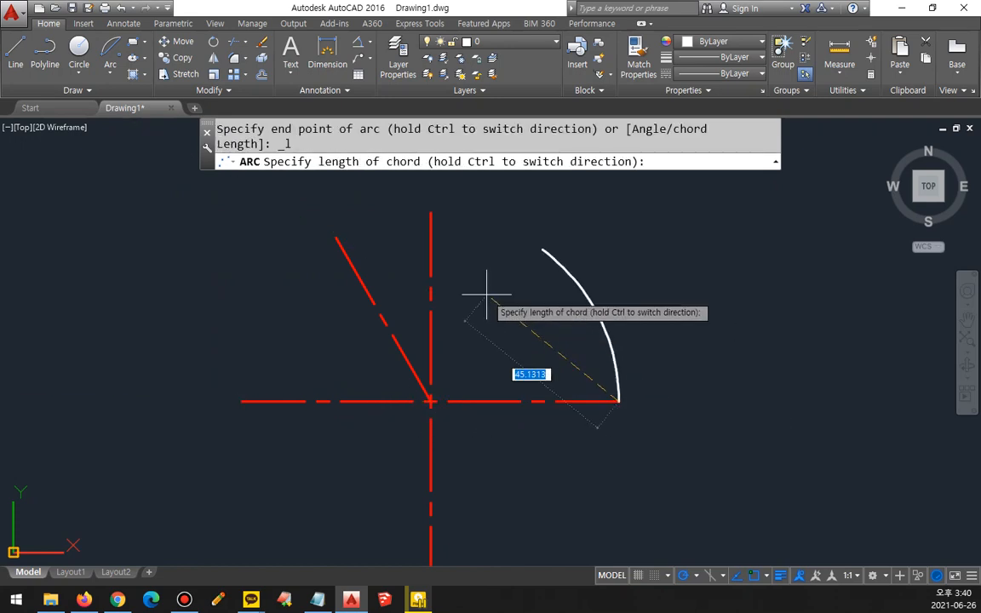
{"action": "type", "text": "100.1"}
{"action": "key", "text": "Return"}
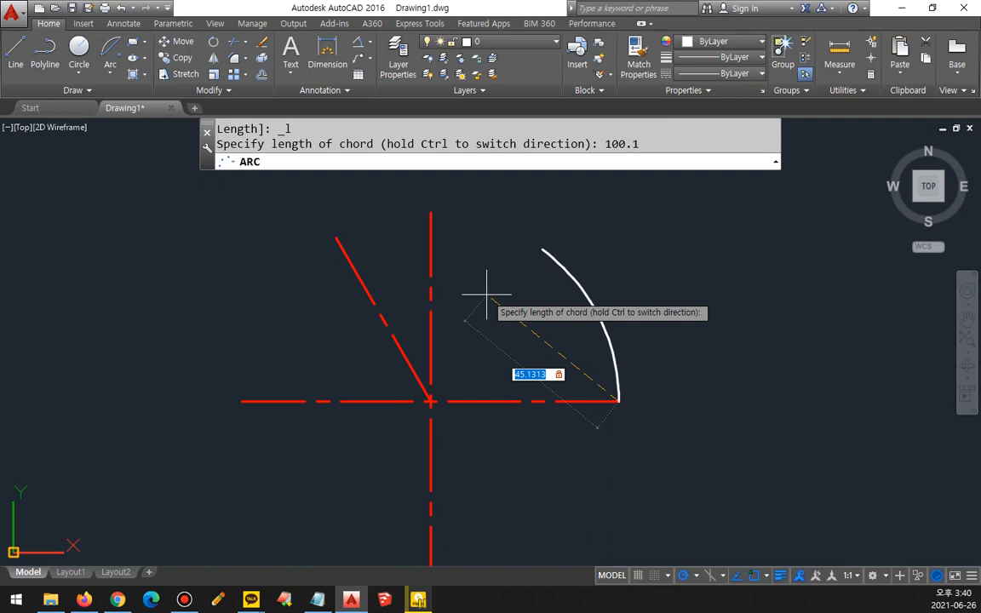
Step: Complete the Start, Center, Length arc from the horizontal line's right end with a chord length of 86.6
{"action": "type", "text": "8"}
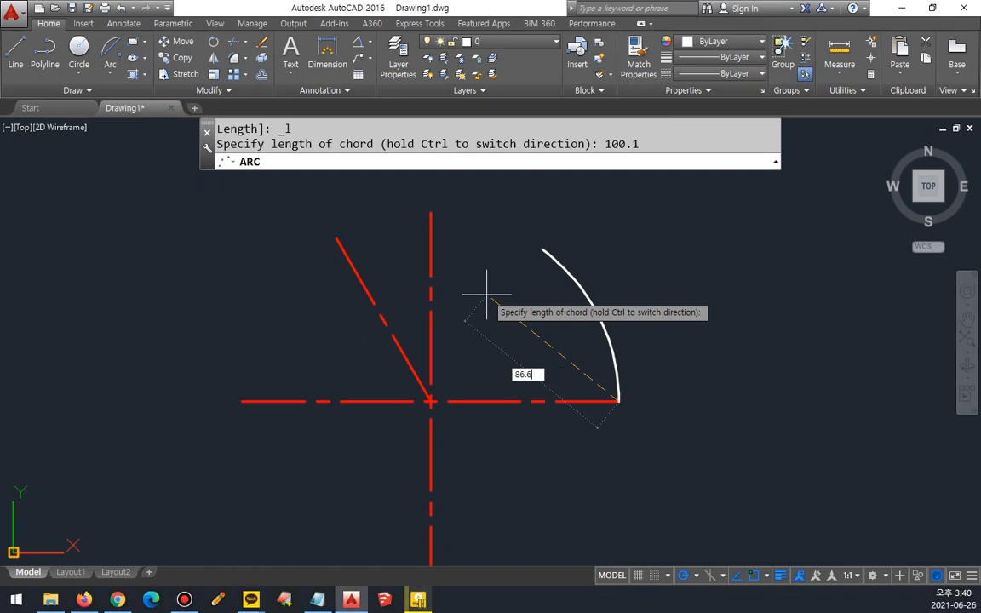
{"action": "type", "text": "6.6"}
{"action": "key", "text": "Return"}
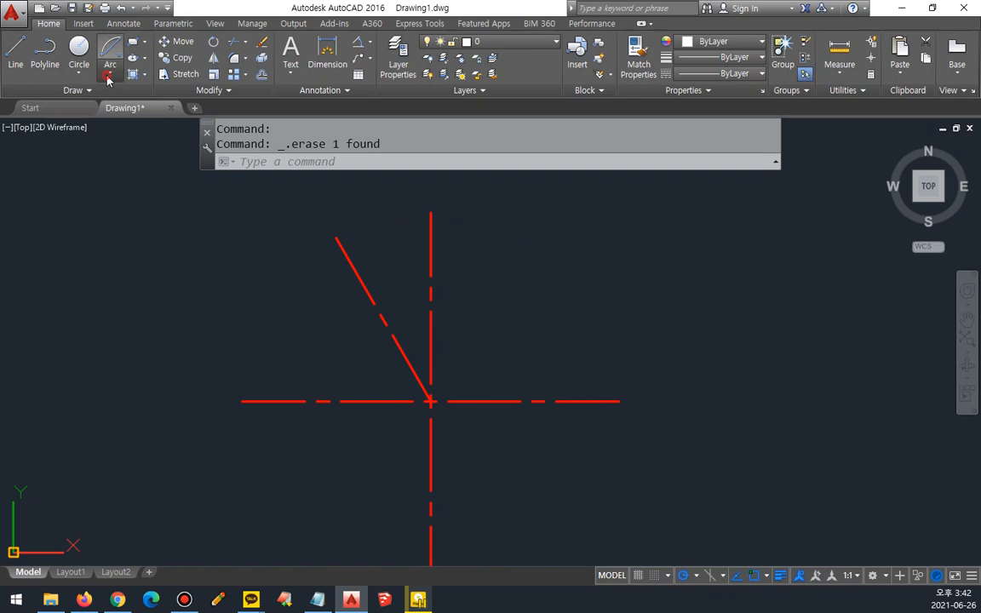
Step: Draw a Start, End, Angle arc from the horizontal line's right end to the slanted line's upper end with a 120° included angle
{"action": "left_click", "coordinate": [110, 74]}
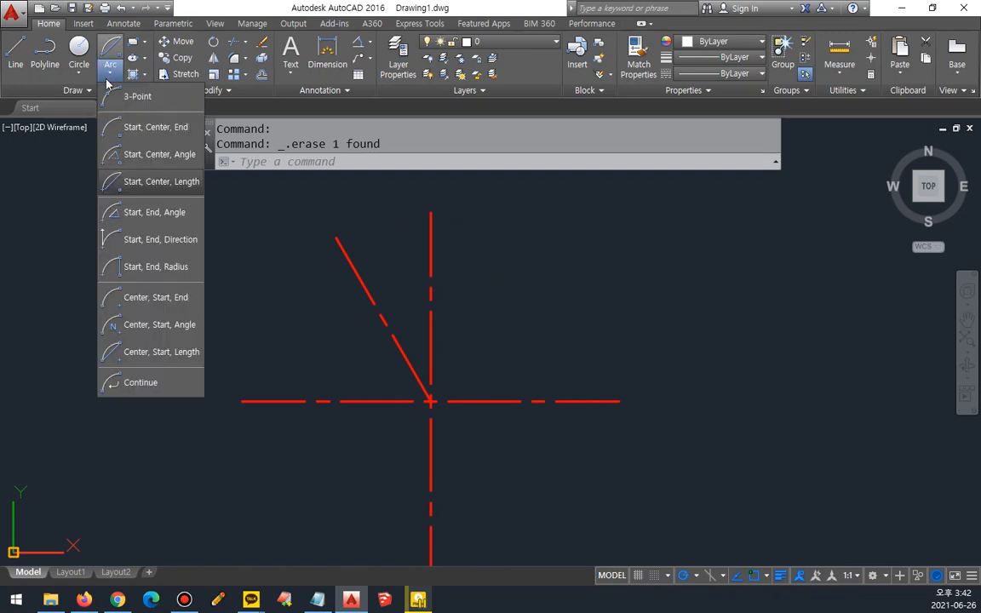
{"action": "left_click", "coordinate": [169, 218]}
{"action": "left_click", "coordinate": [619, 401]}
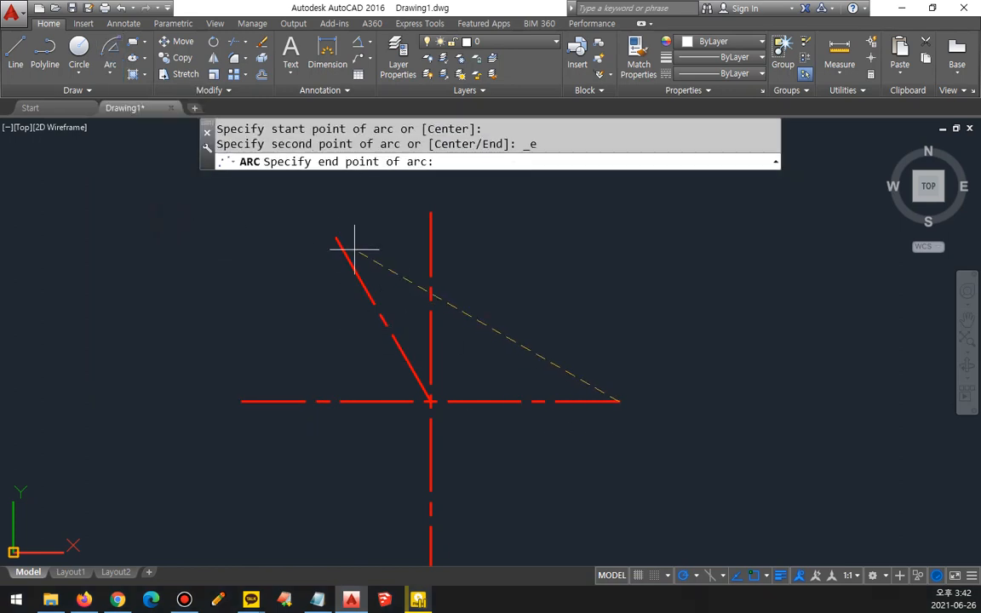
{"action": "left_click", "coordinate": [335, 250]}
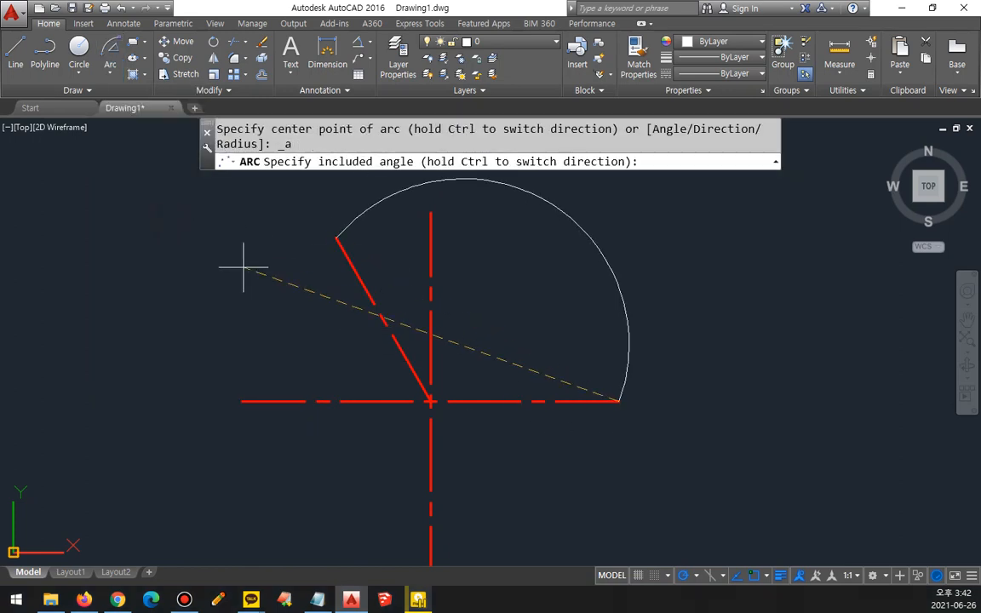
{"action": "type", "text": "120"}
{"action": "key", "text": "Return"}
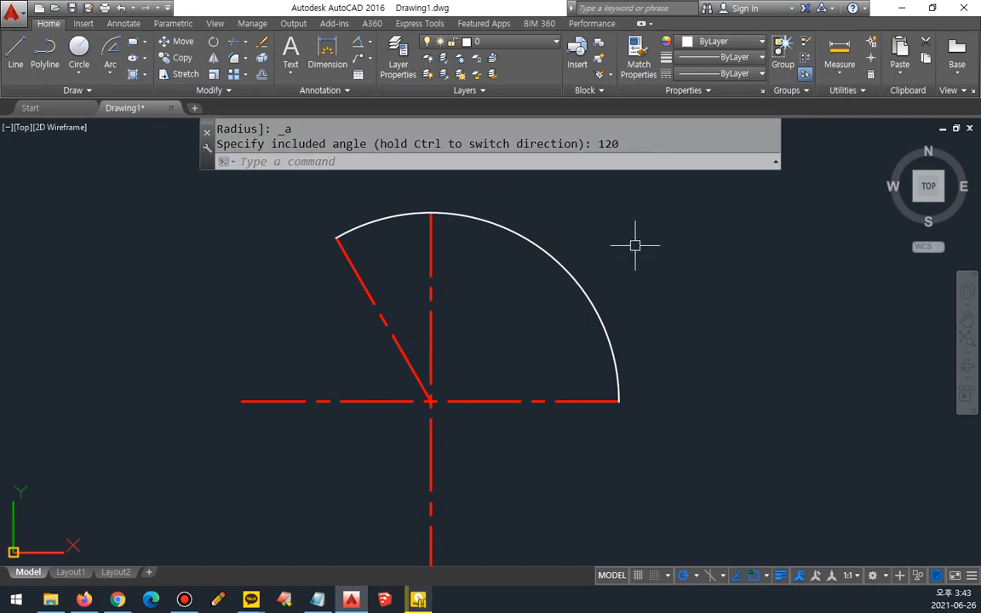
Step: Replace the arc with a Start, End, Direction arc from the horizontal line's right end to the slanted line's upper end, with the start tangent pointing straight up
{"action": "left_click", "coordinate": [580, 285]}
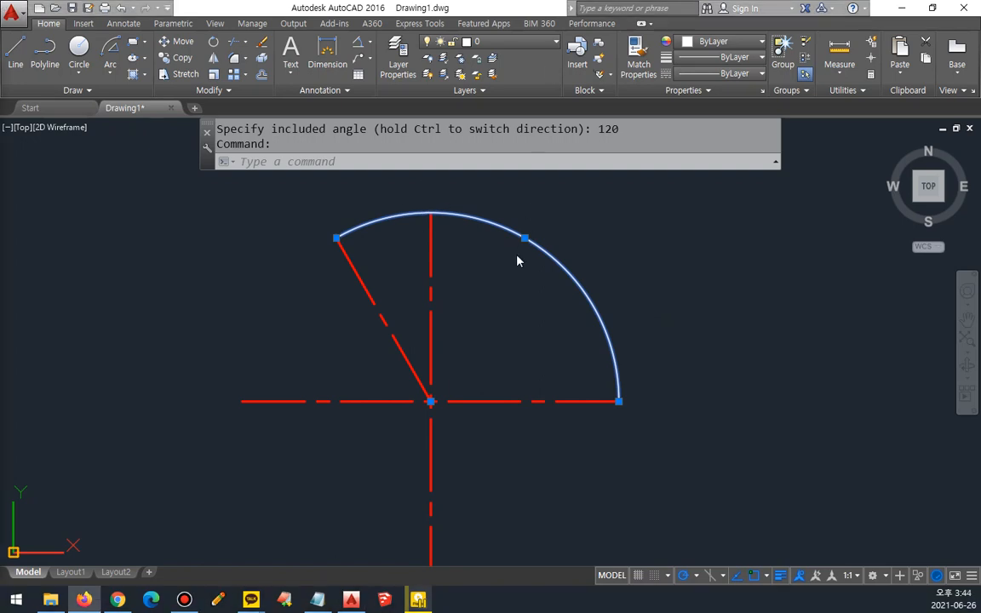
{"action": "key", "text": "Delete"}
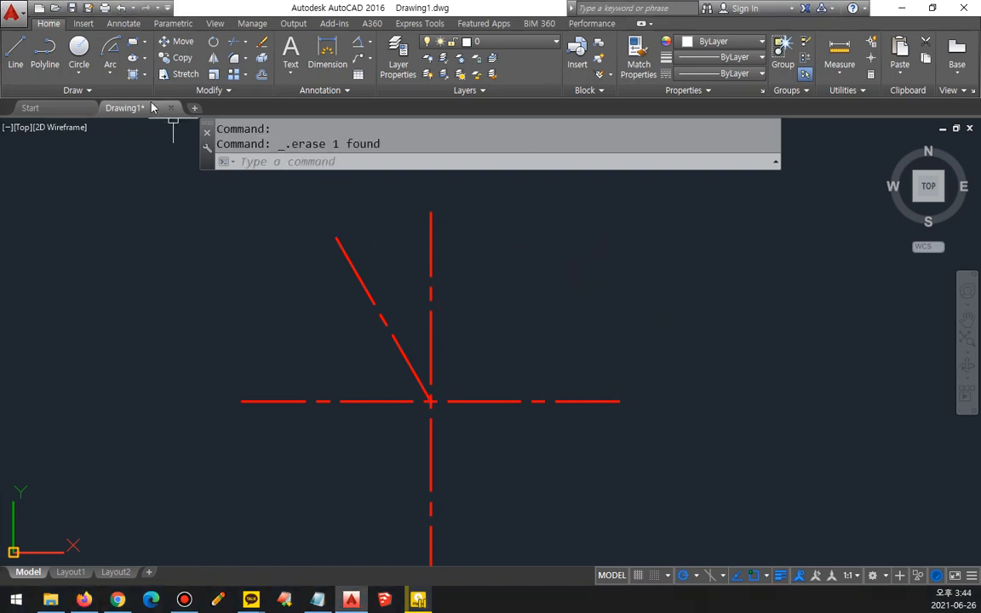
{"action": "left_click", "coordinate": [111, 74]}
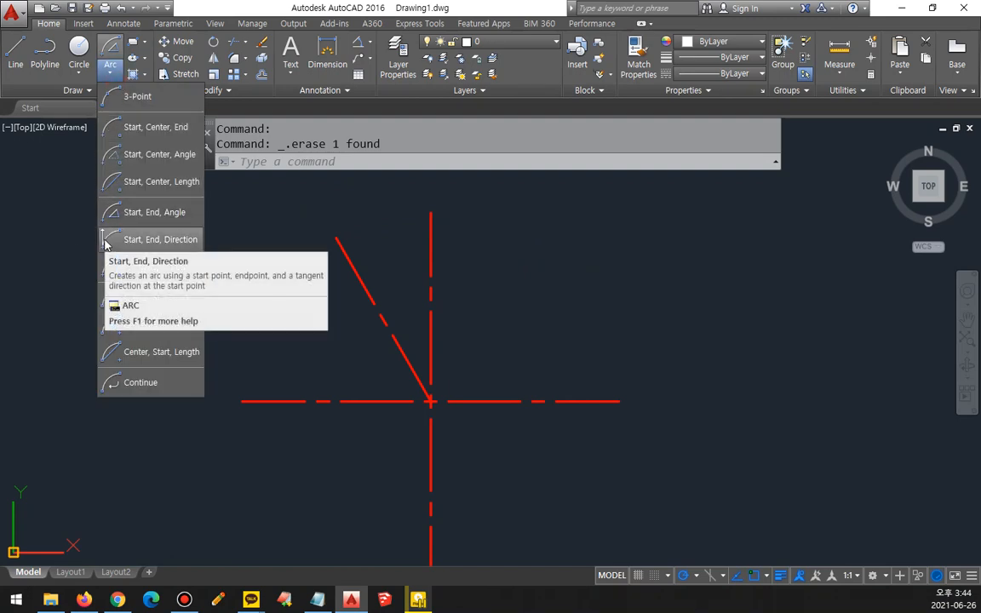
{"action": "left_click", "coordinate": [105, 244]}
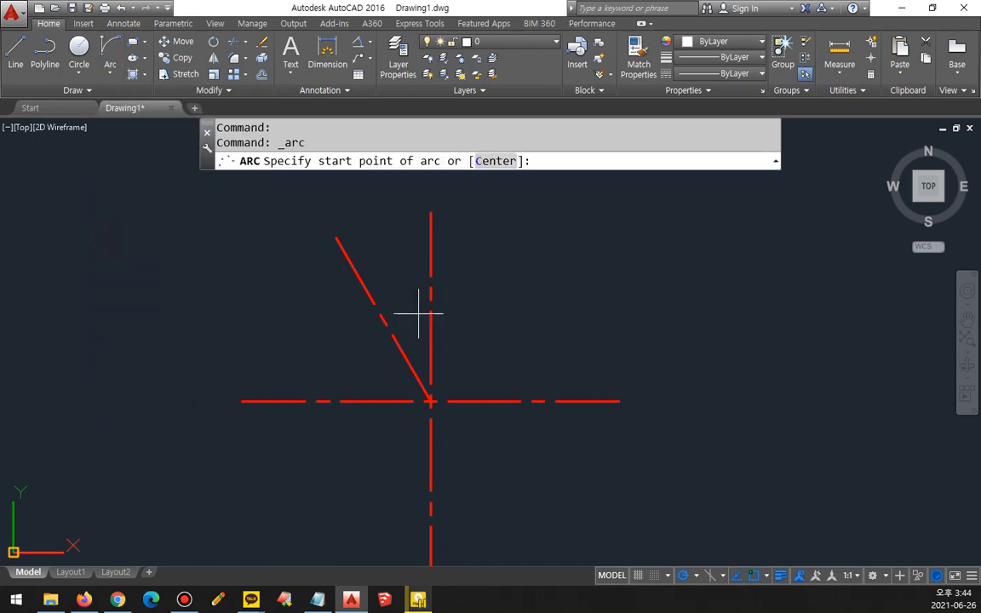
{"action": "left_click", "coordinate": [613, 401]}
{"action": "left_click", "coordinate": [349, 263]}
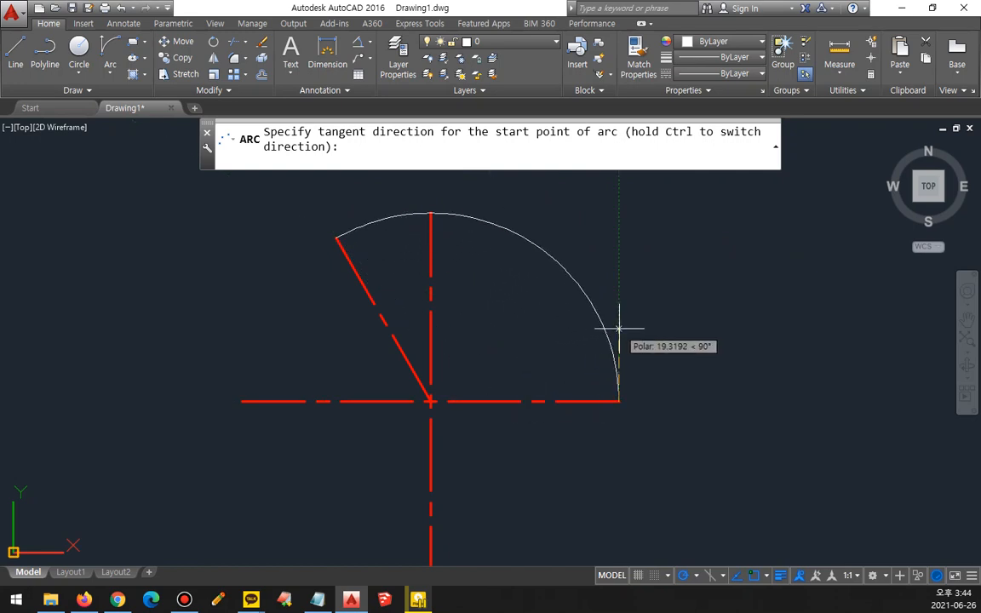
{"action": "left_click", "coordinate": [618, 194]}
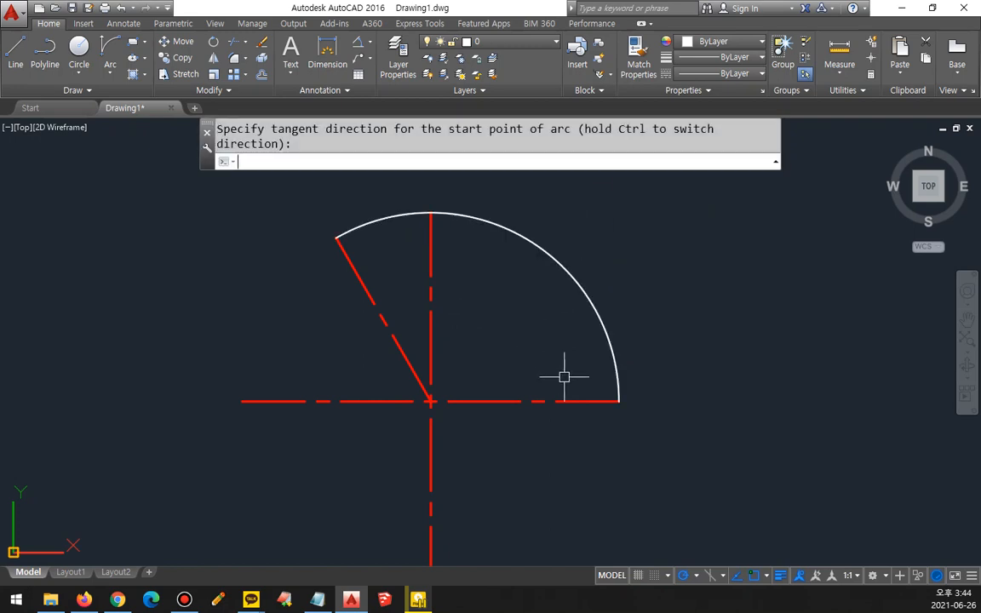
{"action": "key", "text": "Return"}
{"action": "key", "text": "Escape"}
Step: Draw a second Start, End, Direction arc between the same ends with the start tangent pointing horizontally left, and erase both arcs
{"action": "left_click", "coordinate": [121, 49]}
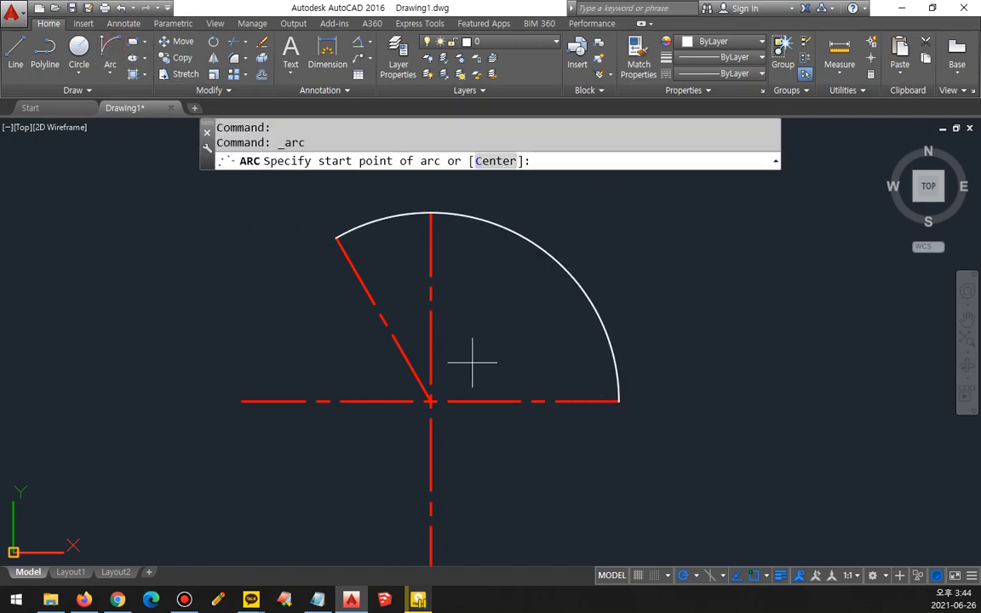
{"action": "left_click", "coordinate": [534, 403]}
{"action": "left_click", "coordinate": [365, 279]}
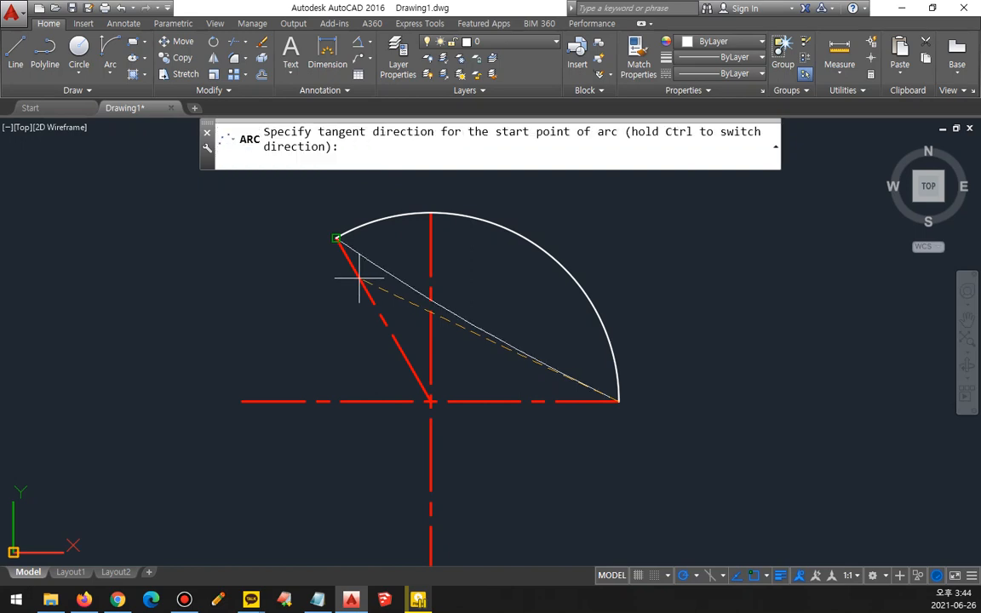
{"action": "left_click", "coordinate": [349, 400]}
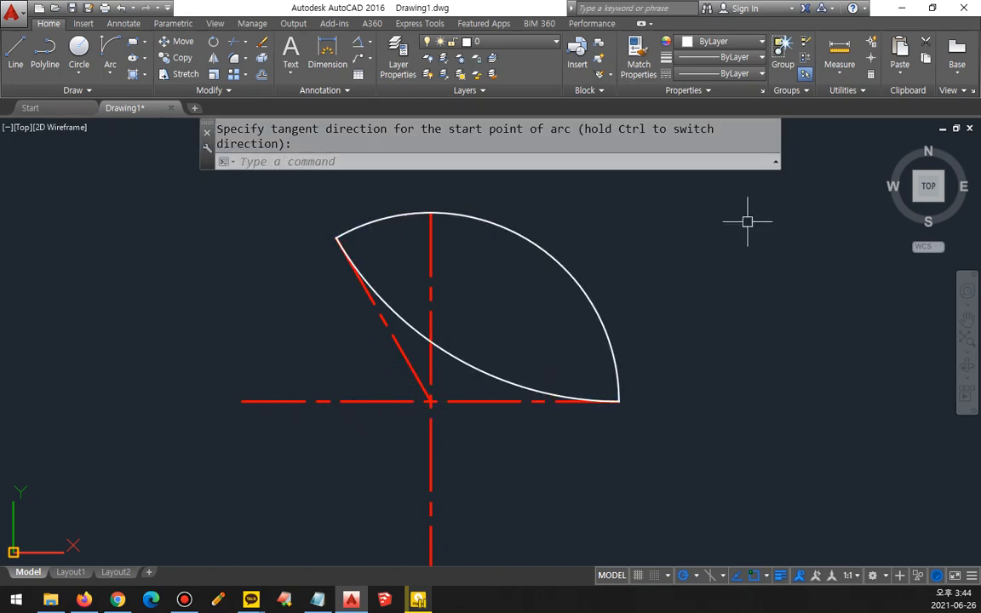
{"action": "key", "text": "Delete"}
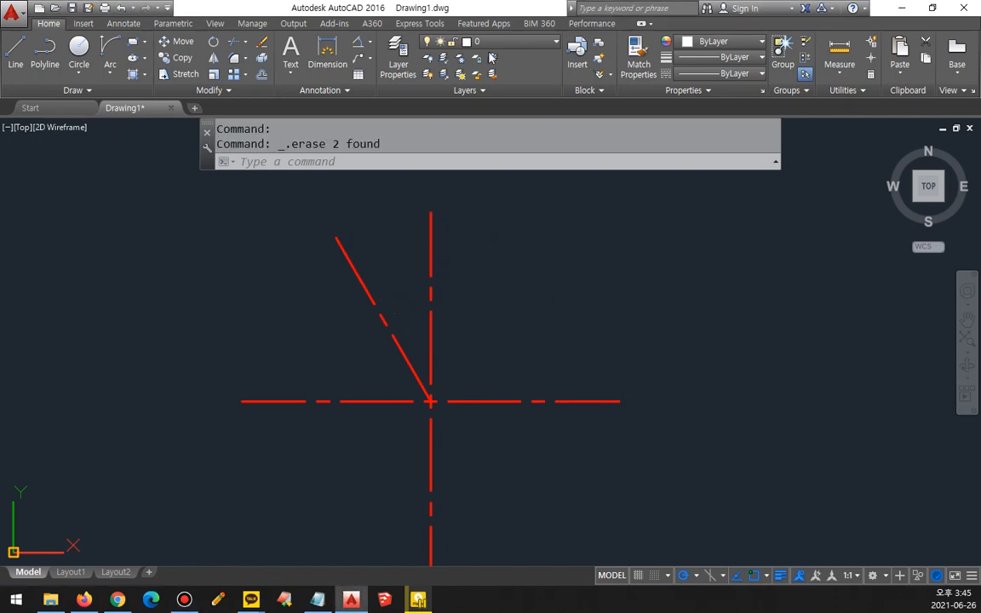
Step: Draw a Start, End, Radius arc from the horizontal line's right end to the slanted line's upper end with a radius of 50
{"action": "left_click", "coordinate": [107, 75]}
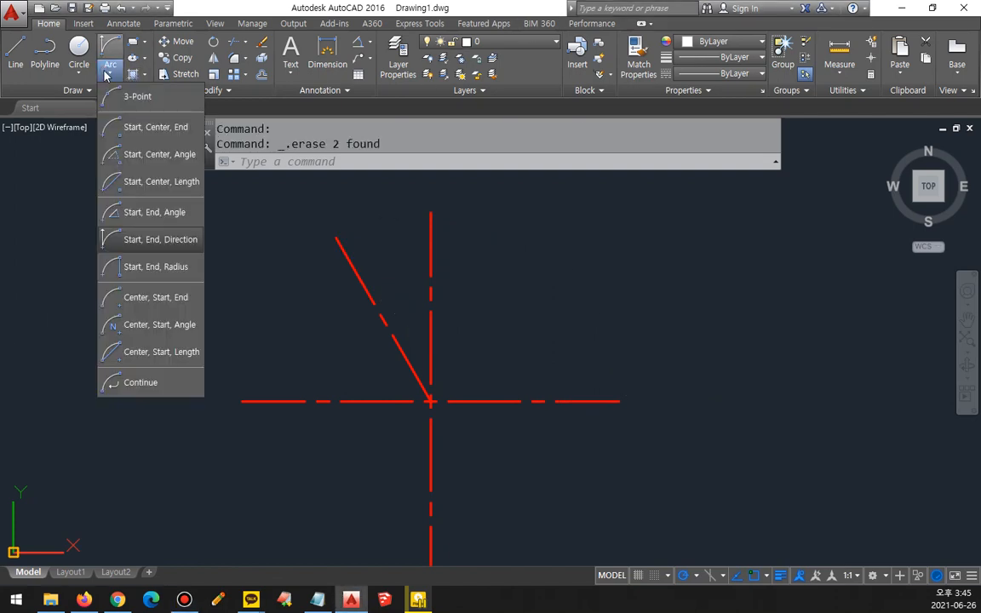
{"action": "left_click", "coordinate": [177, 269]}
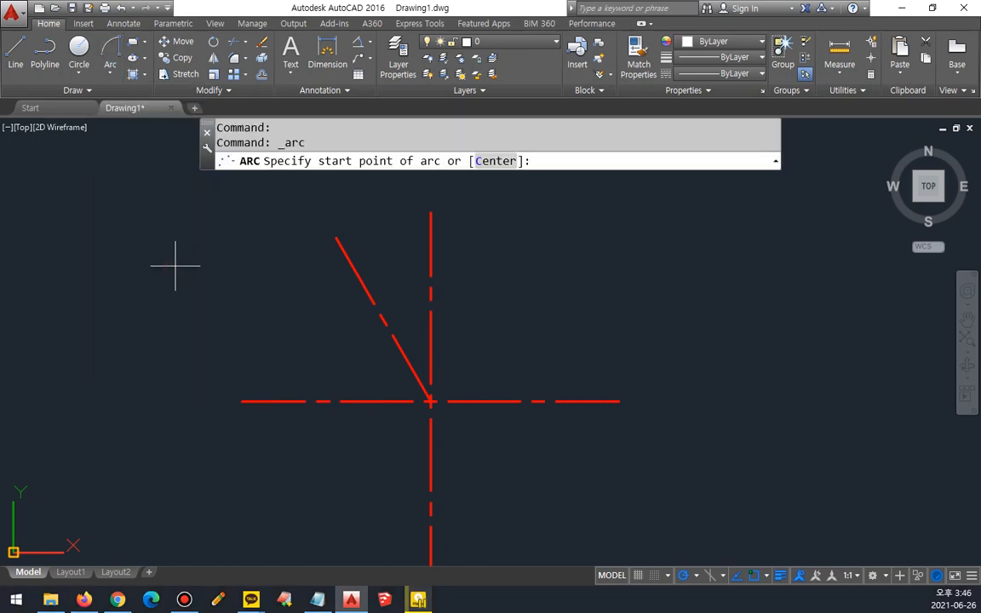
{"action": "left_click", "coordinate": [620, 401]}
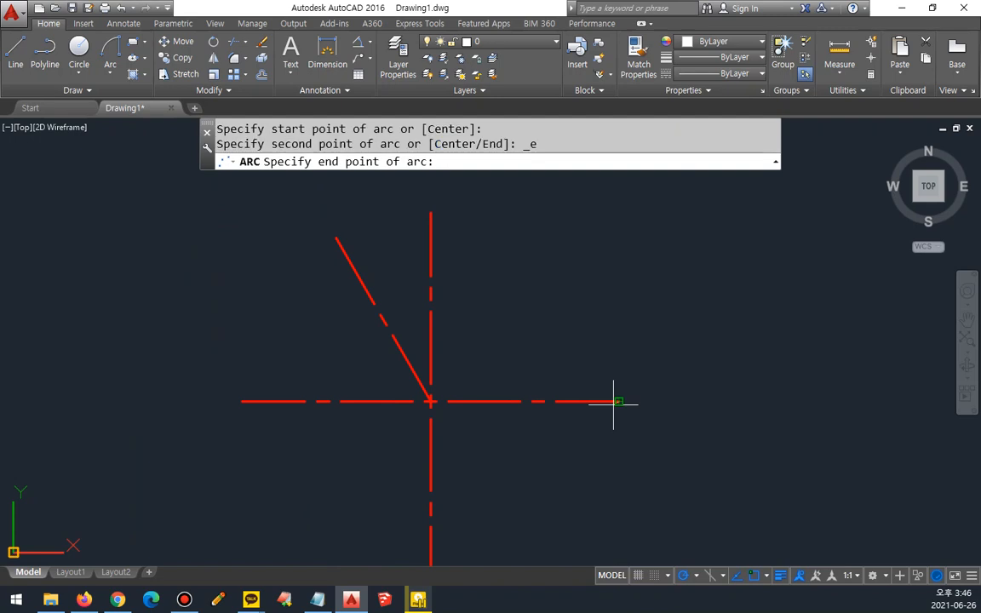
{"action": "left_click", "coordinate": [352, 252]}
{"action": "type", "text": "r"}
{"action": "key", "text": "Return"}
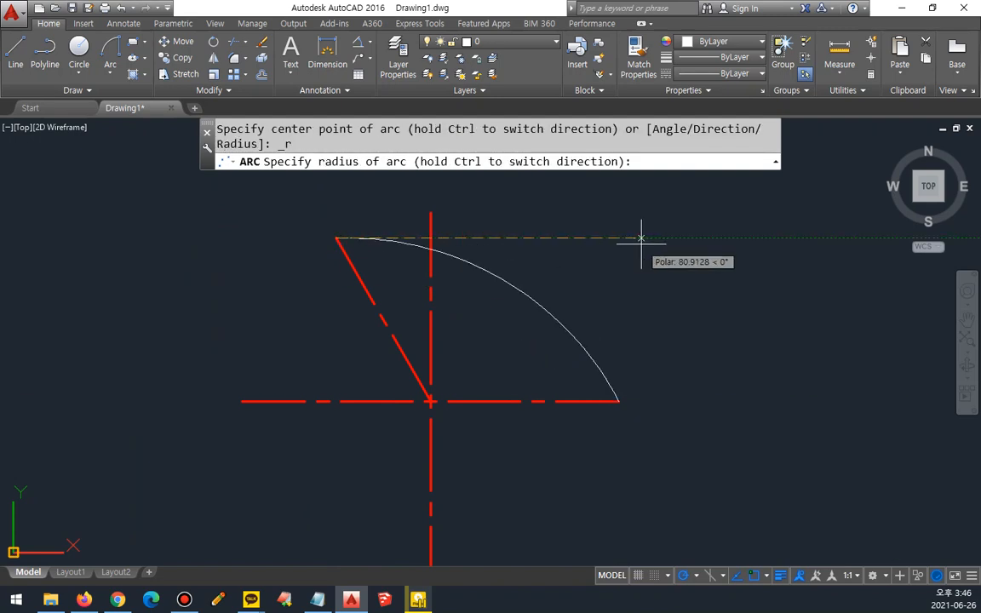
{"action": "type", "text": "50"}
{"action": "key", "text": "Return"}
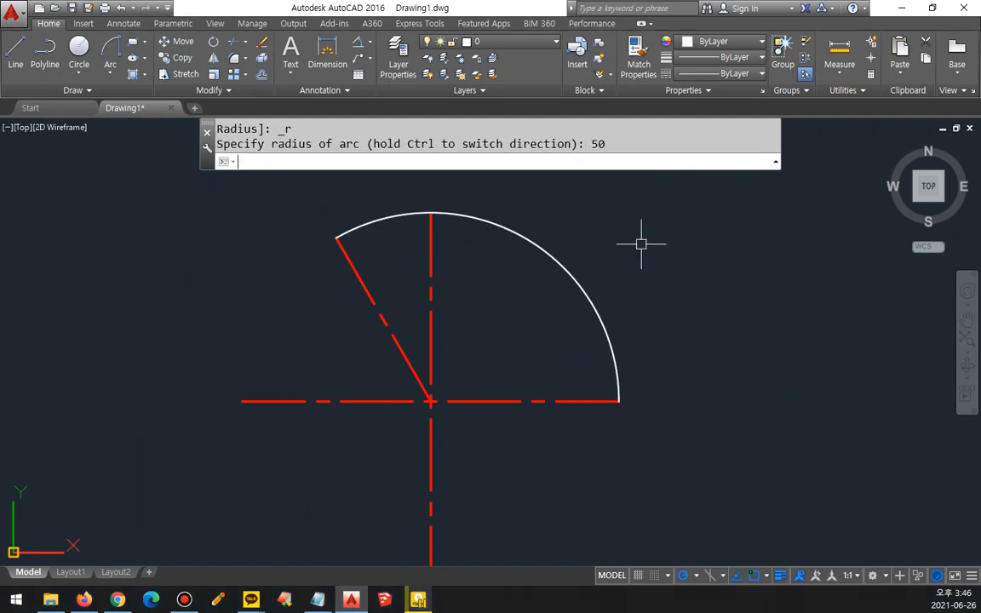
{"action": "mouse_move", "coordinate": [616, 428]}
{"action": "left_mouse_down"}
{"action": "mouse_move", "coordinate": [634, 396]}
{"action": "mouse_move", "coordinate": [645, 438]}
{"action": "left_mouse_up"}
{"action": "mouse_move", "coordinate": [716, 382]}
{"action": "left_mouse_down"}
{"action": "mouse_move", "coordinate": [662, 192]}
{"action": "mouse_move", "coordinate": [681, 186]}
{"action": "left_mouse_up"}
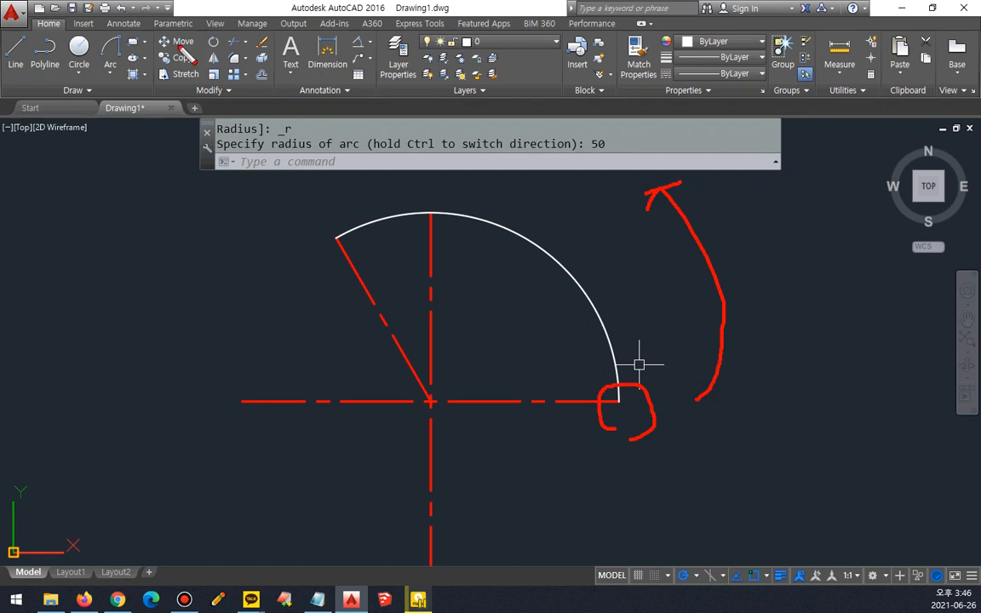
Step: Draw a Start, End, Radius arc in reverse order, from the slanted line's upper end to the horizontal line's right end, with radius 50
{"action": "left_click", "coordinate": [110, 49]}
{"action": "left_click", "coordinate": [338, 240]}
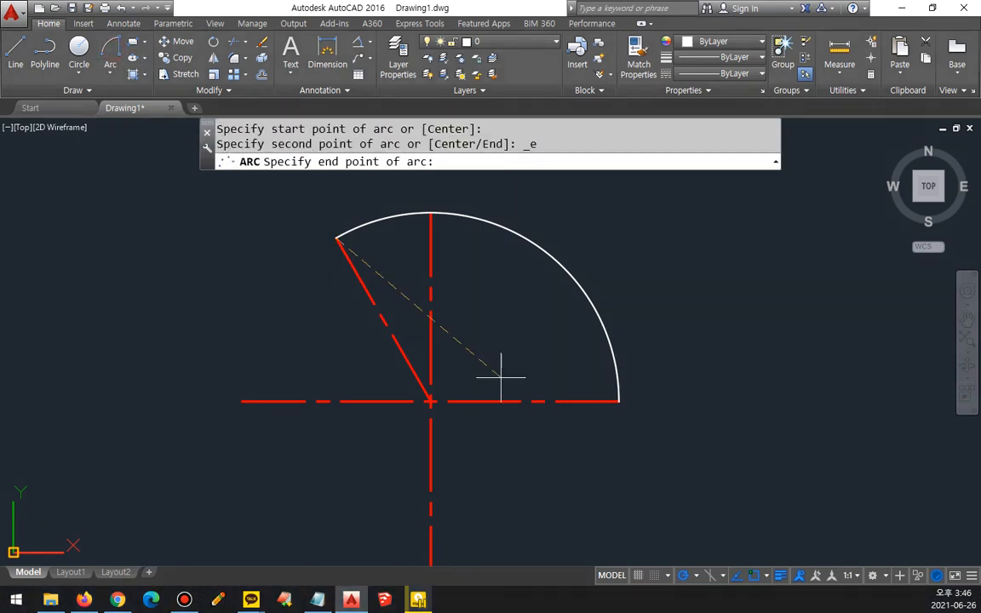
{"action": "left_click", "coordinate": [619, 401]}
{"action": "type", "text": "50"}
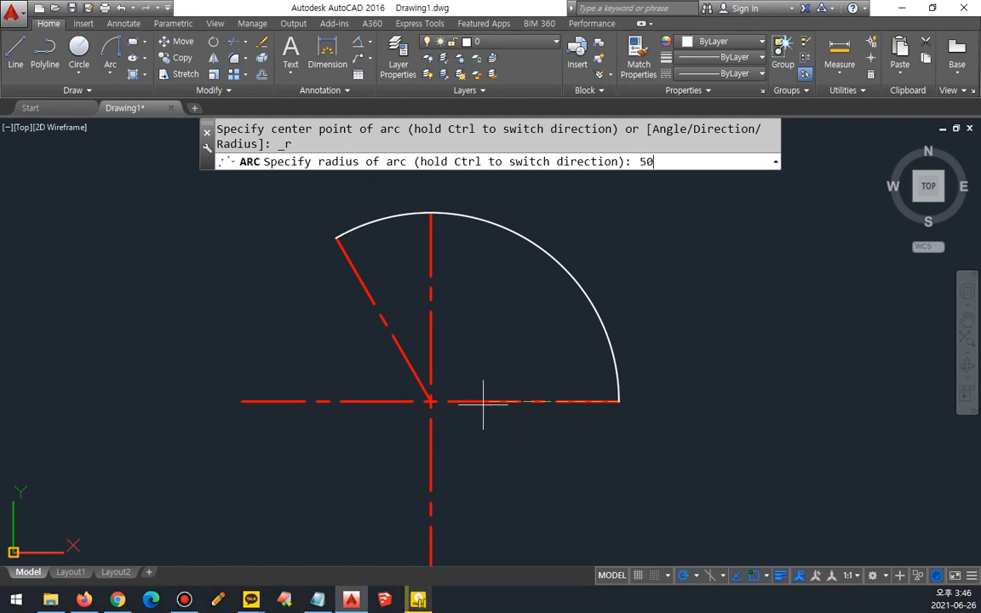
{"action": "key", "text": "Return"}
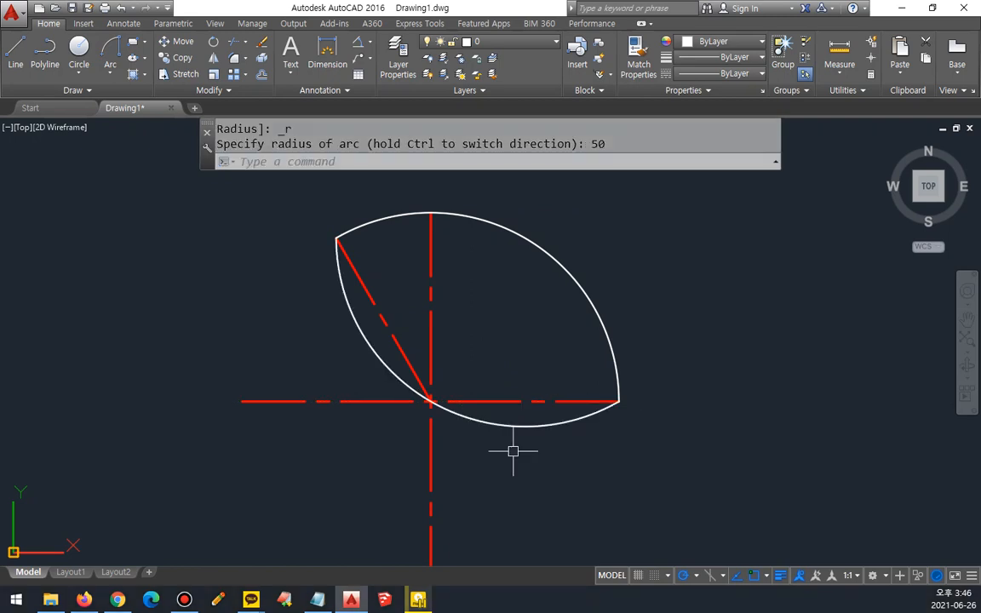
Step: Erase the lower and upper radius-50 arcs, keeping only the radial center lines
{"action": "left_click", "coordinate": [516, 430]}
{"action": "left_click", "coordinate": [516, 429]}
{"action": "left_click", "coordinate": [515, 430]}
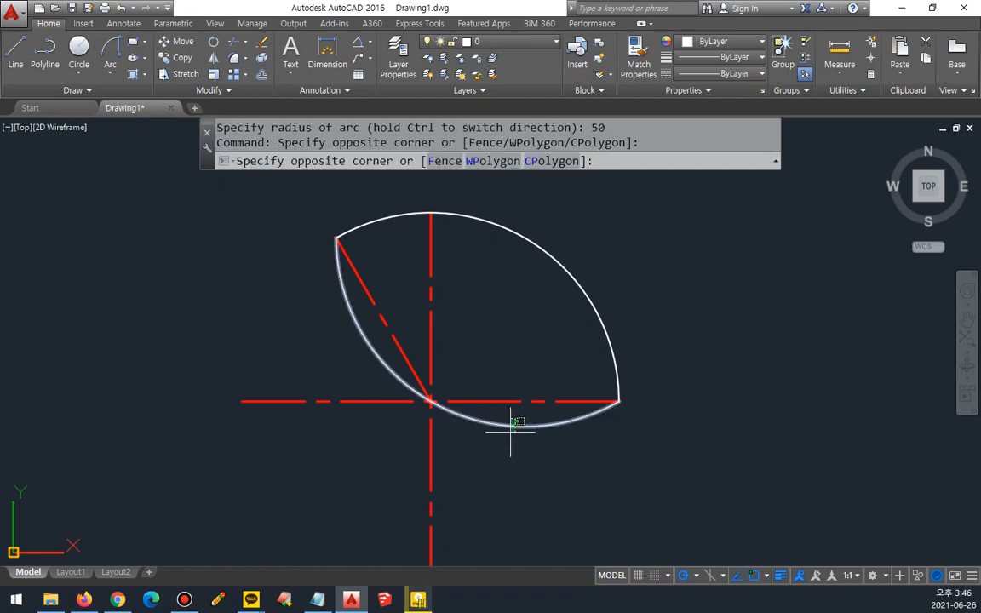
{"action": "left_click", "coordinate": [512, 422]}
{"action": "key", "text": "Delete"}
{"action": "left_click", "coordinate": [625, 313]}
{"action": "left_click", "coordinate": [556, 328]}
{"action": "key", "text": "Delete"}
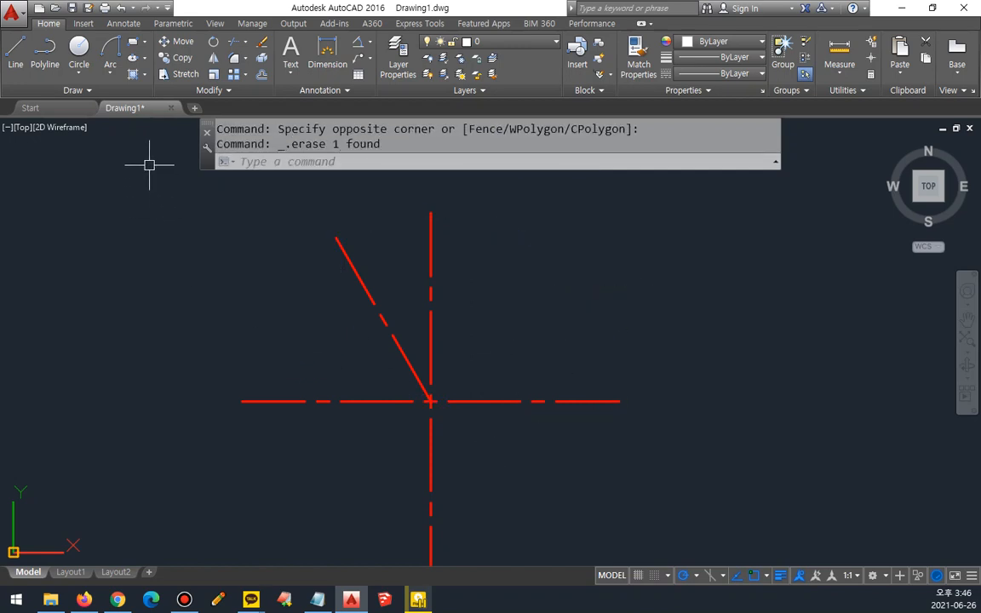
{"action": "left_click", "coordinate": [114, 76]}
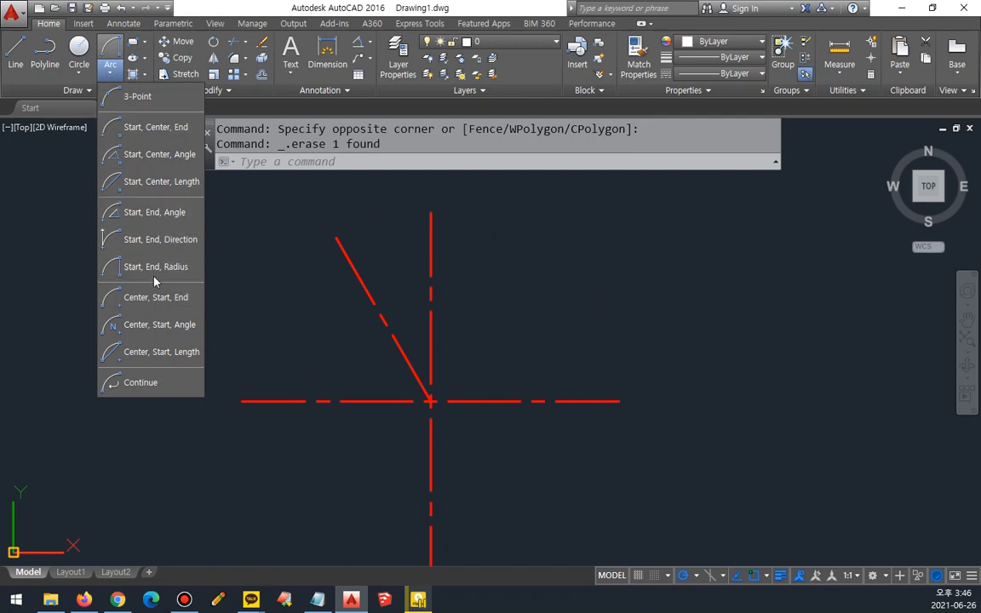
{"action": "left_click", "coordinate": [110, 70]}
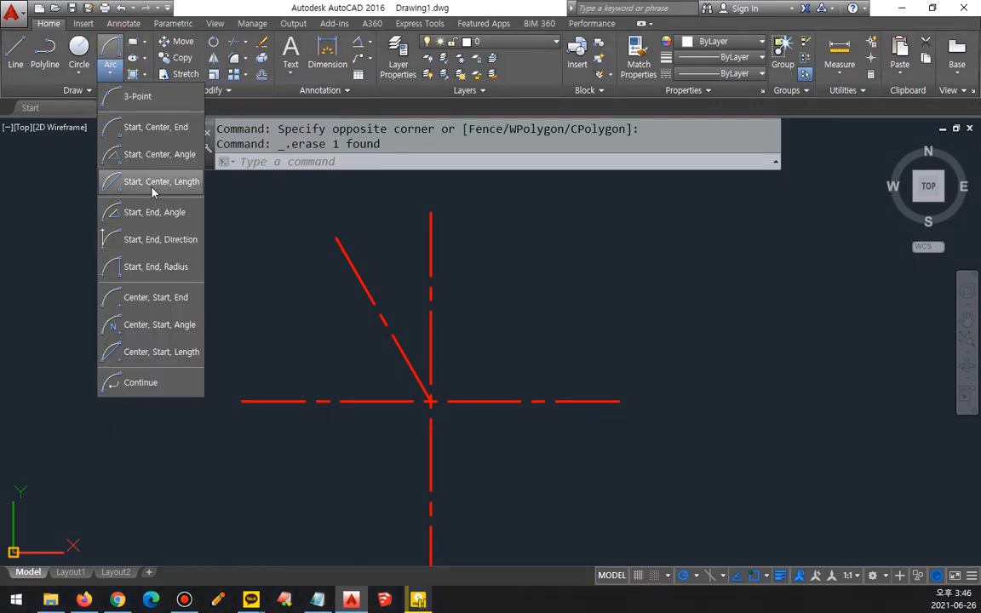
{"action": "left_click", "coordinate": [153, 190]}
{"action": "key", "text": "Escape"}
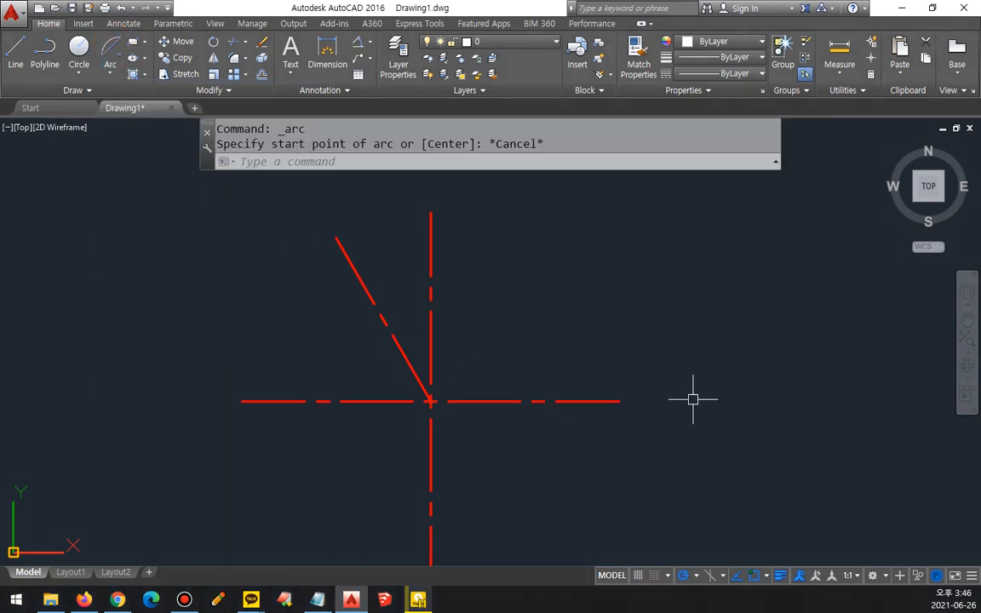
{"action": "left_click", "coordinate": [110, 70]}
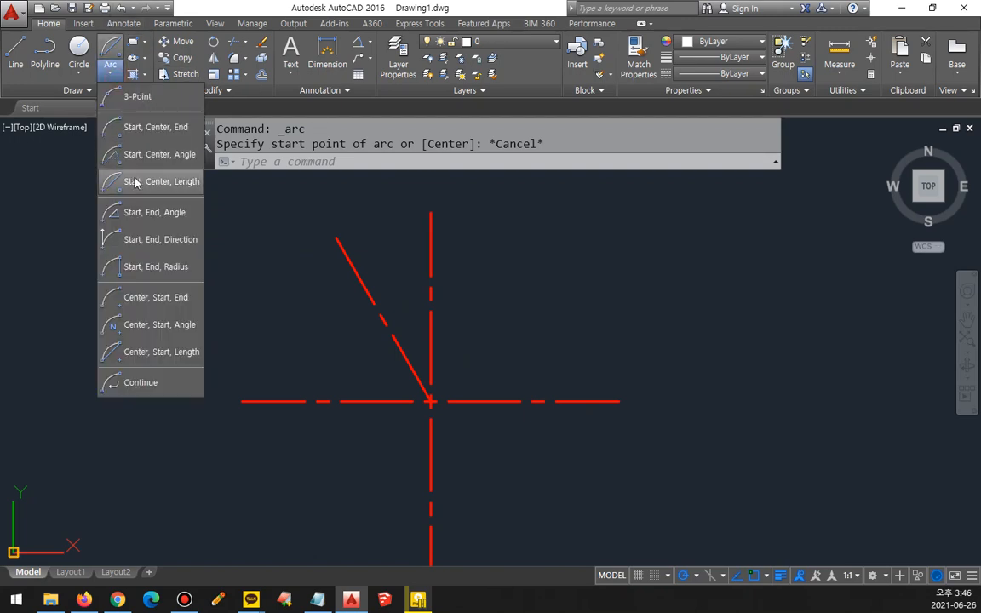
{"action": "key", "text": "Escape"}
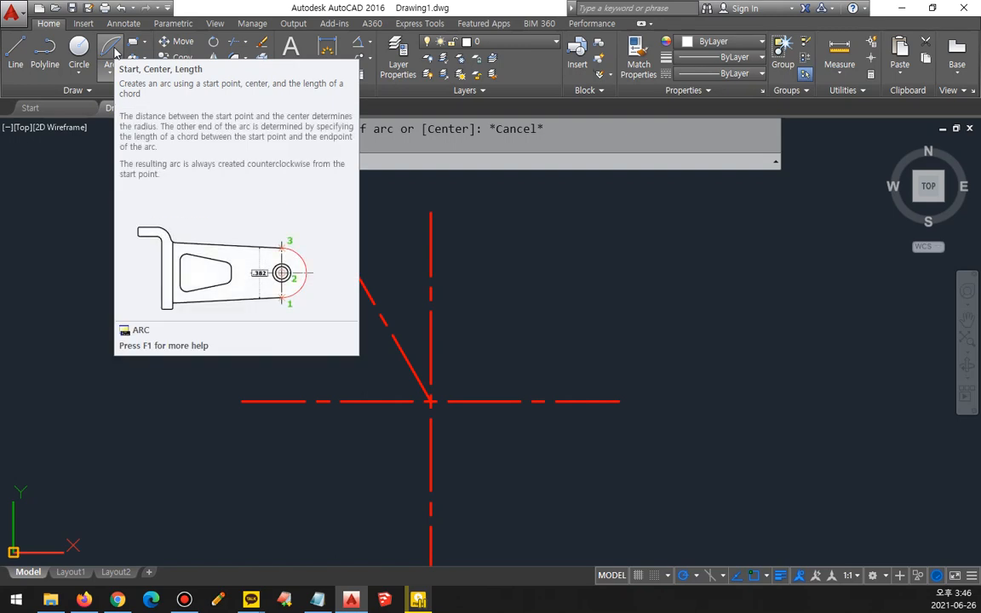
{"action": "left_click", "coordinate": [115, 52]}
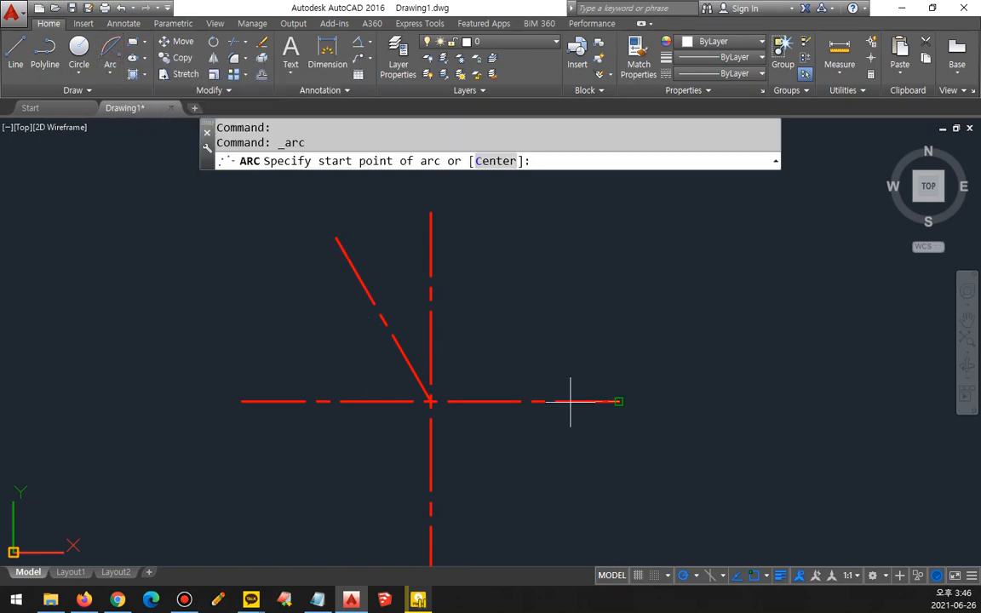
{"action": "left_click", "coordinate": [619, 401]}
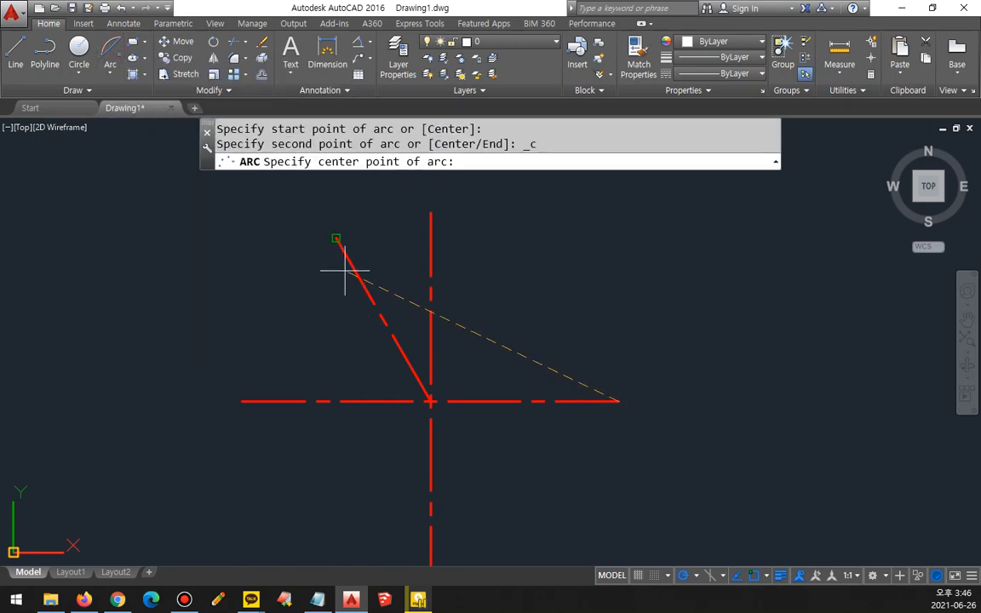
{"action": "left_click", "coordinate": [344, 271]}
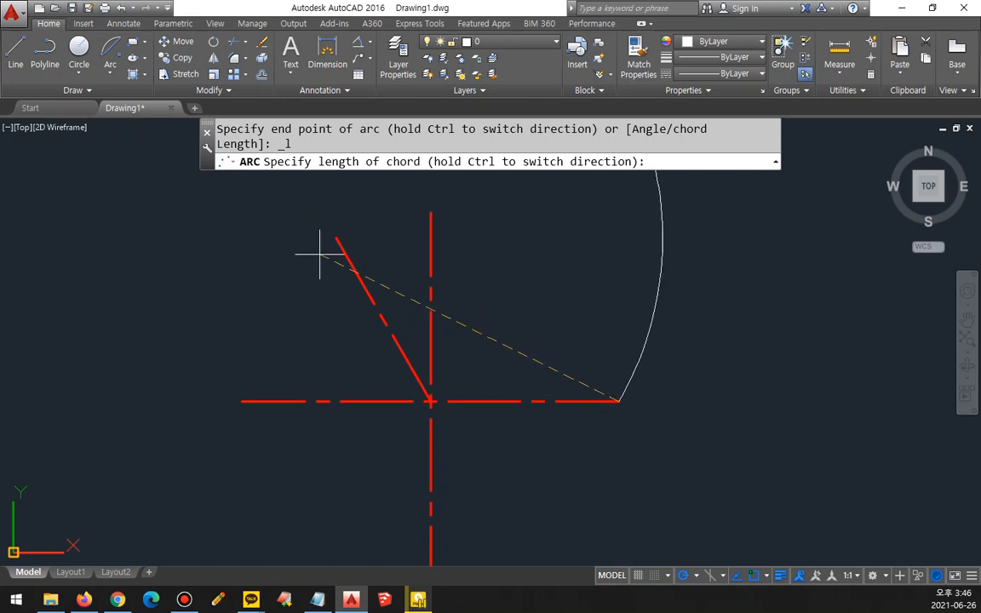
{"action": "key", "text": "Escape"}
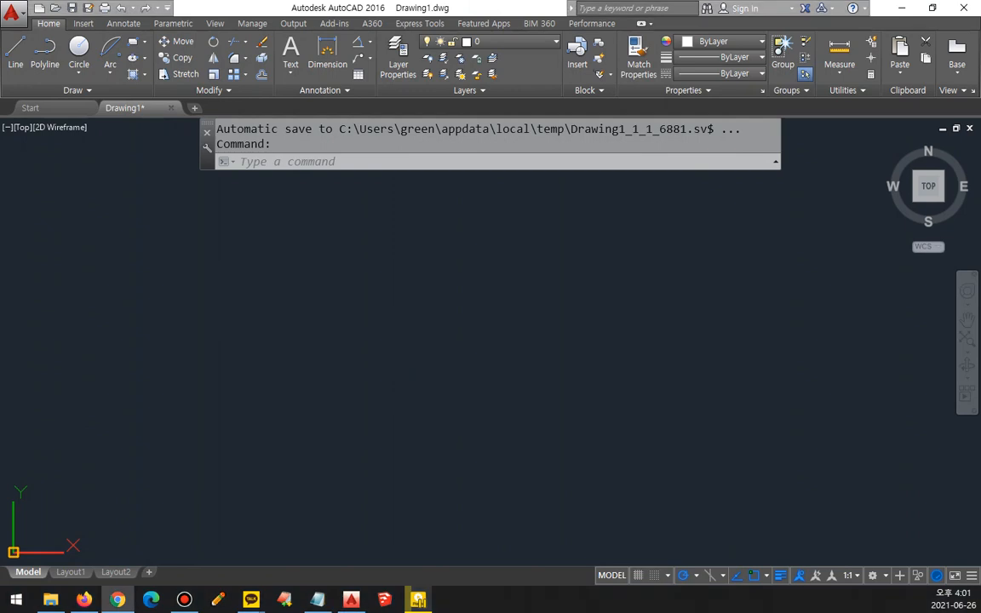
Step: Draw a horizontal and a vertical construction line crossing at one point in the empty drawing area
{"action": "type", "text": "xl"}
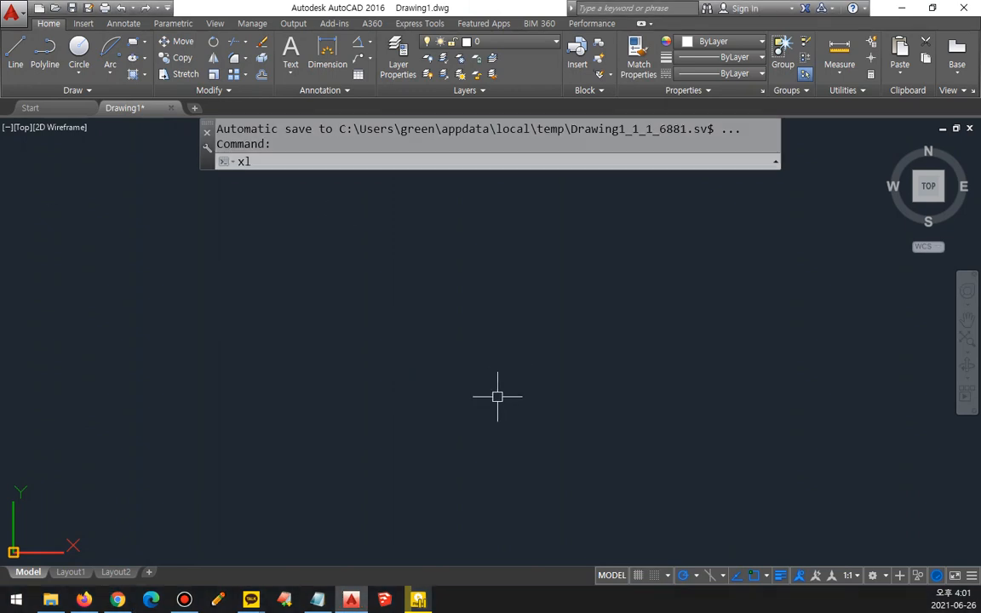
{"action": "key", "text": "Return"}
{"action": "left_click", "coordinate": [464, 326]}
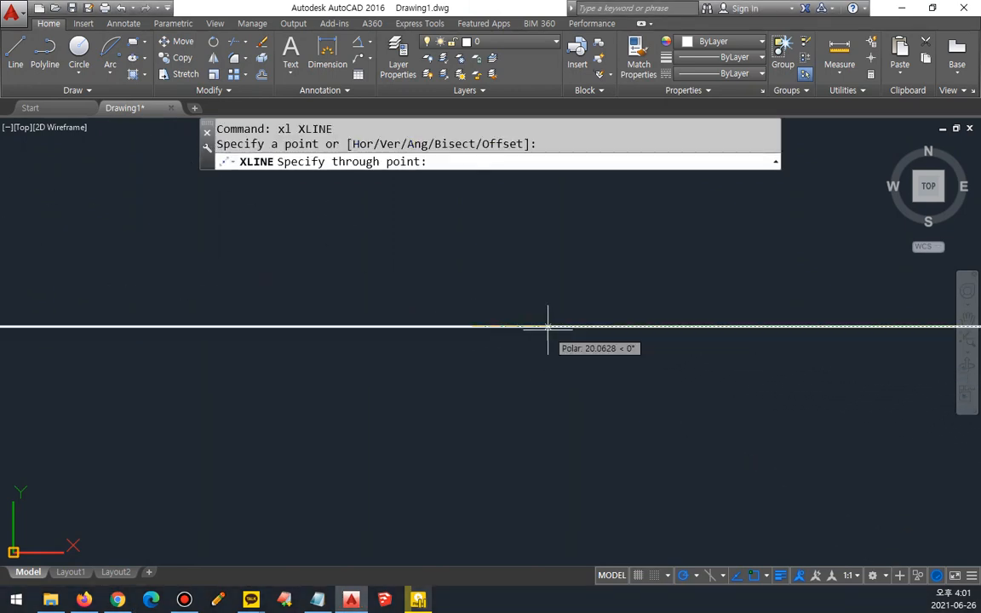
{"action": "left_click", "coordinate": [473, 247]}
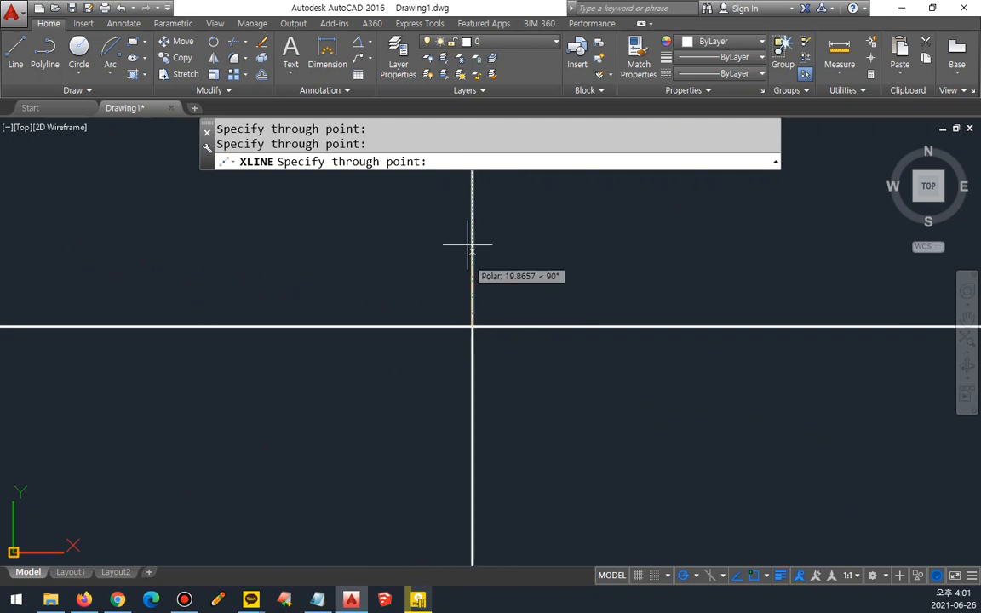
{"action": "key", "text": "Return"}
Step: Move both construction lines from layer 0 to the red center-line layer
{"action": "left_click", "coordinate": [503, 288]}
{"action": "left_click", "coordinate": [427, 368]}
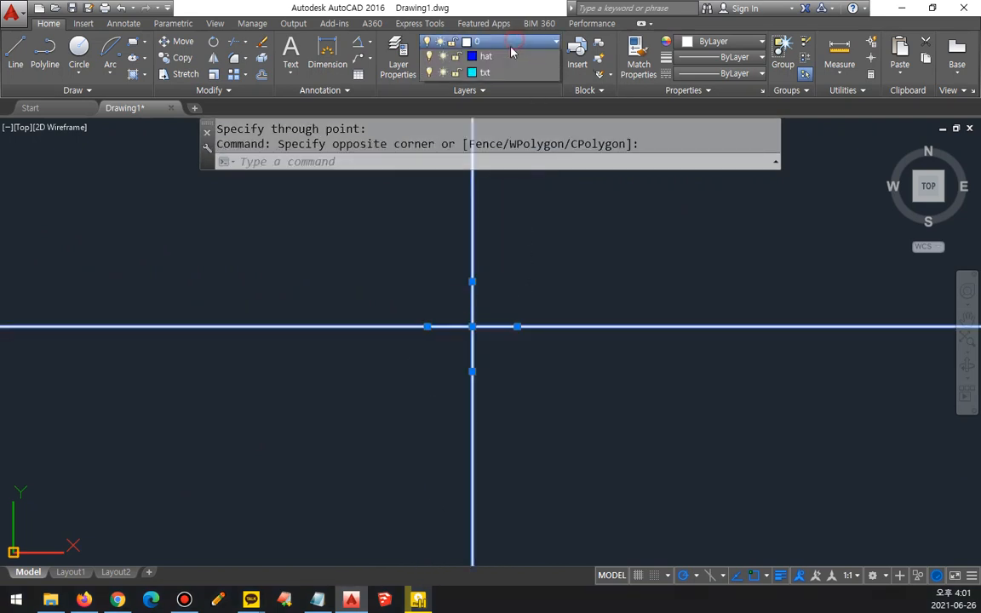
{"action": "left_click", "coordinate": [464, 41]}
{"action": "left_click", "coordinate": [498, 74]}
{"action": "key", "text": "Escape"}
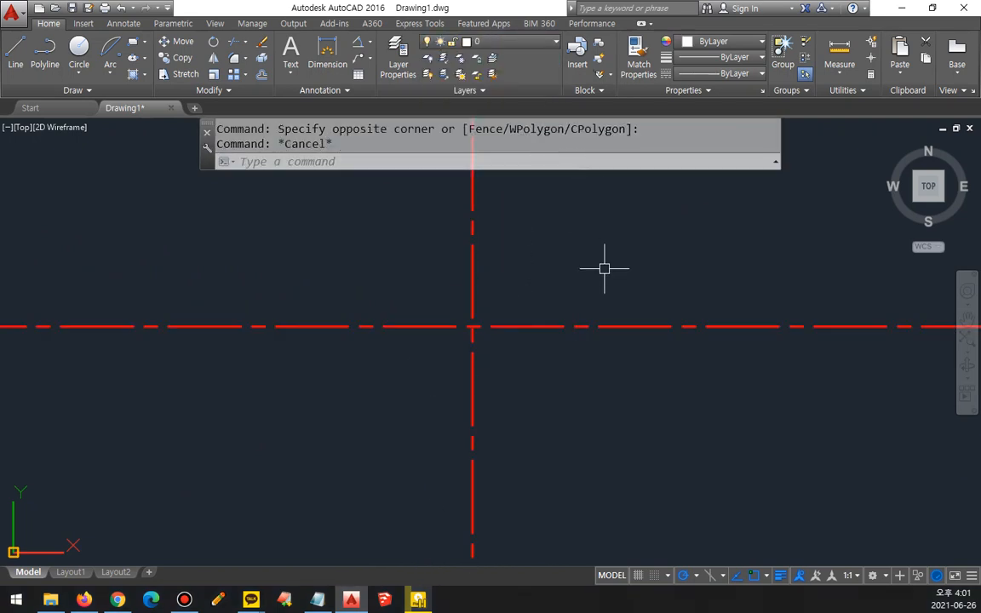
Step: Draw a circle with a radius of 9 centered on the intersection of the center lines
{"action": "type", "text": "c"}
{"action": "key", "text": "Return"}
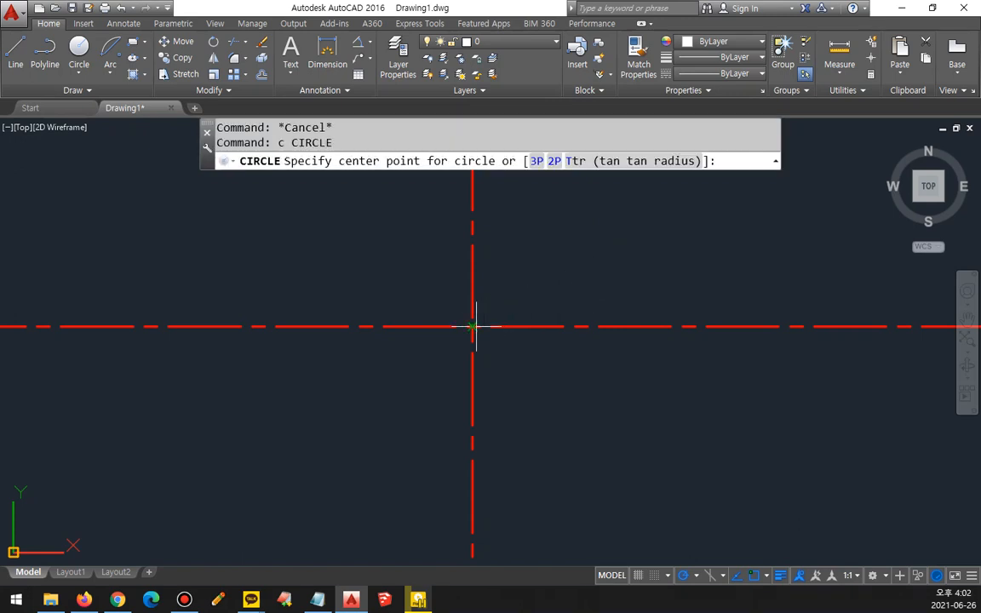
{"action": "left_click", "coordinate": [473, 326]}
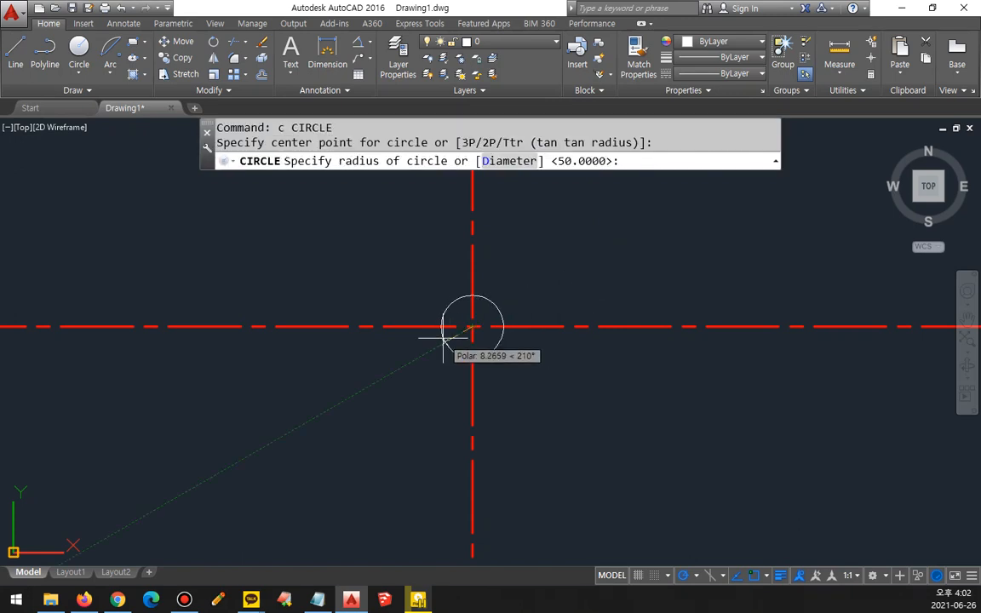
{"action": "type", "text": "9"}
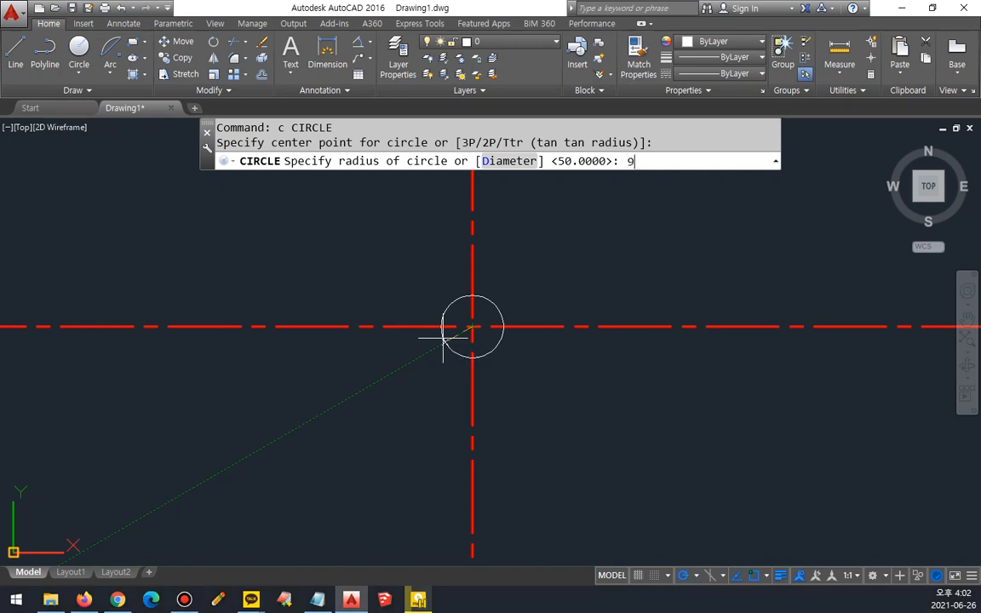
{"action": "key", "text": "Return"}
Step: Draw a vertical construction line through the point where the circle's left side meets the horizontal center line
{"action": "scroll", "coordinate": [442, 338], "scroll_direction": "up", "scroll_amount": 1}
{"action": "type", "text": "xl"}
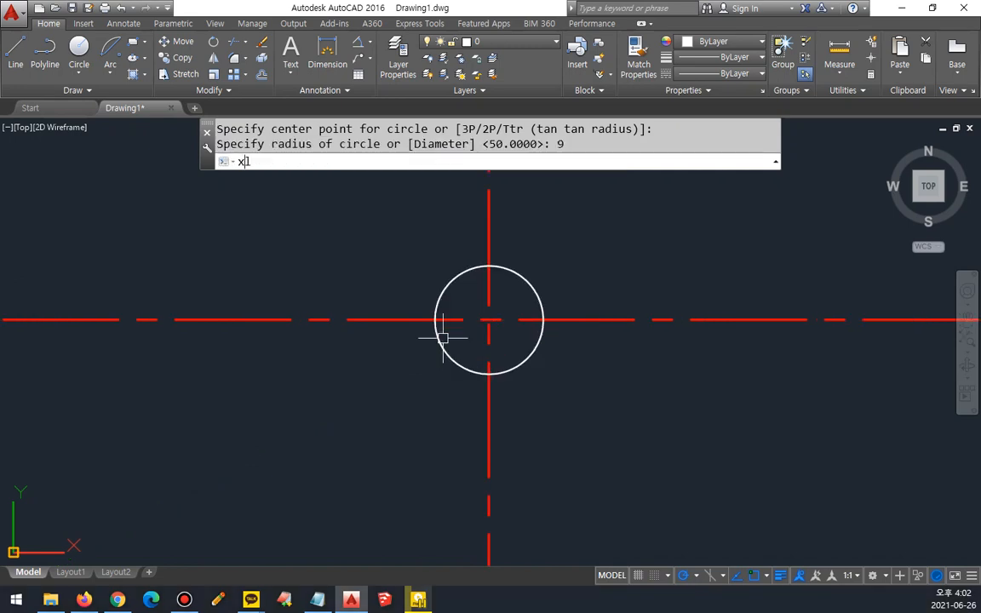
{"action": "key", "text": "Return"}
{"action": "type", "text": "v"}
{"action": "key", "text": "Return"}
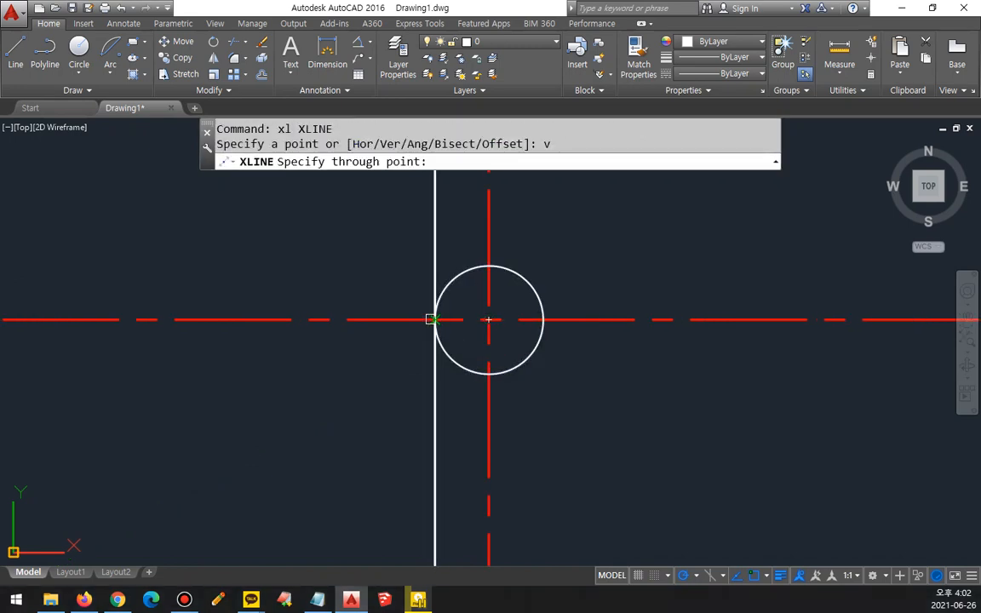
{"action": "left_click", "coordinate": [432, 319]}
{"action": "key", "text": "Return"}
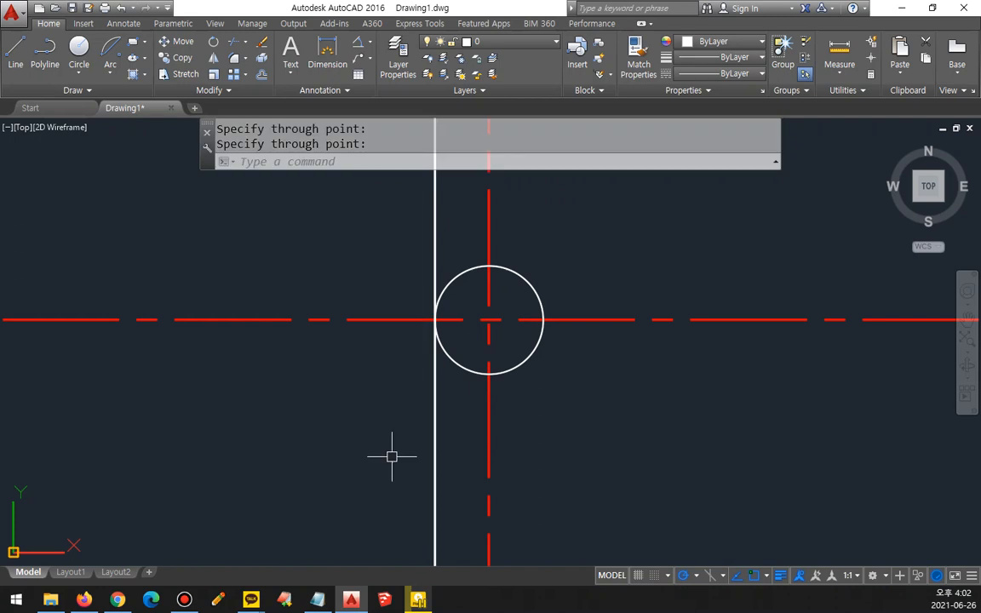
Step: Offset the vertical line at the circle's left edge by 22 to the right
{"action": "type", "text": "o"}
{"action": "key", "text": "Return"}
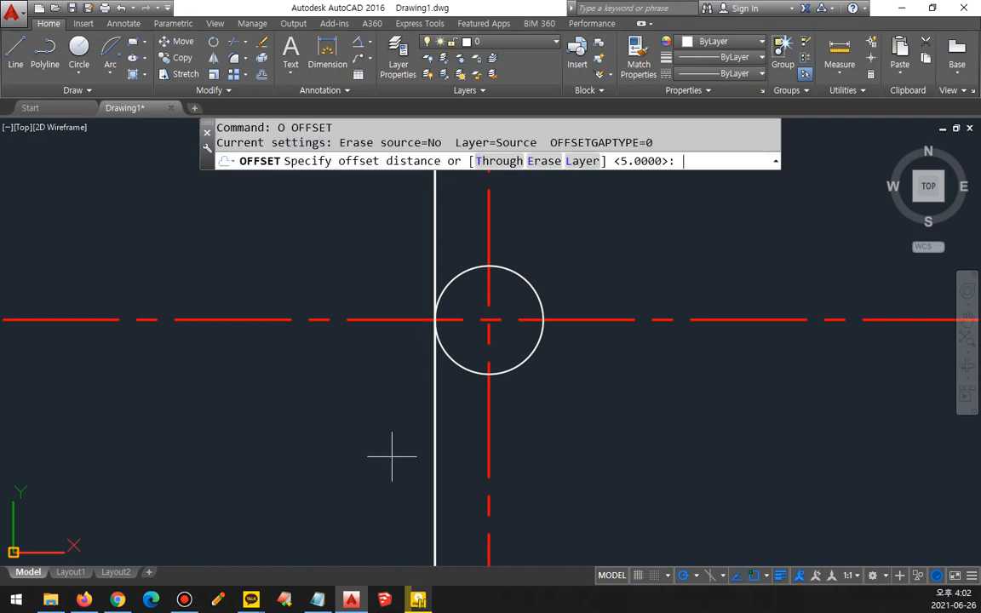
{"action": "type", "text": "22"}
{"action": "key", "text": "Return"}
{"action": "left_click", "coordinate": [436, 434]}
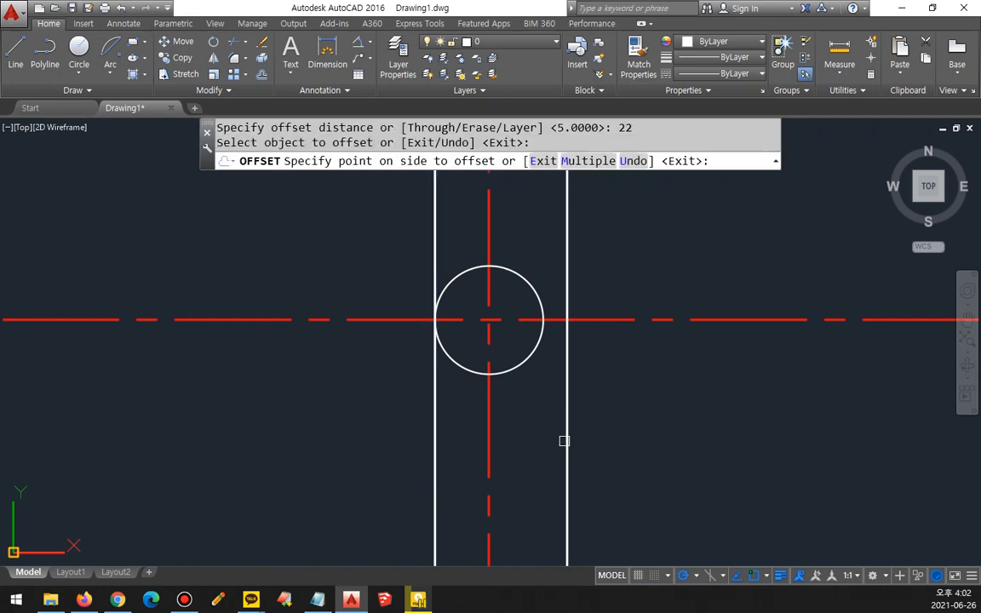
{"action": "left_click", "coordinate": [572, 409]}
{"action": "key", "text": "Return"}
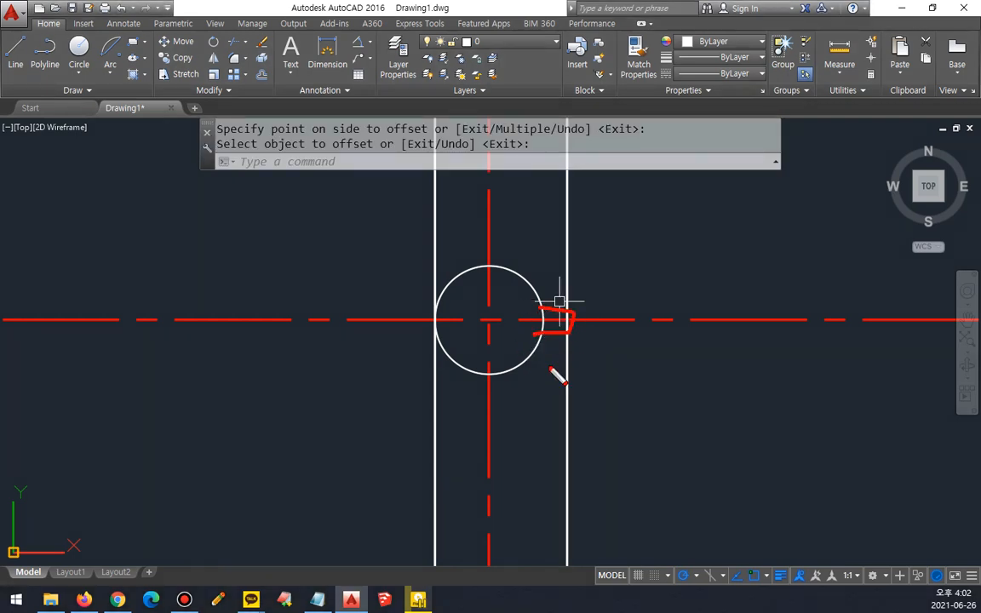
Step: Offset the horizontal center line by 5/2 both above and below
{"action": "type", "text": "o"}
{"action": "key", "text": "Return"}
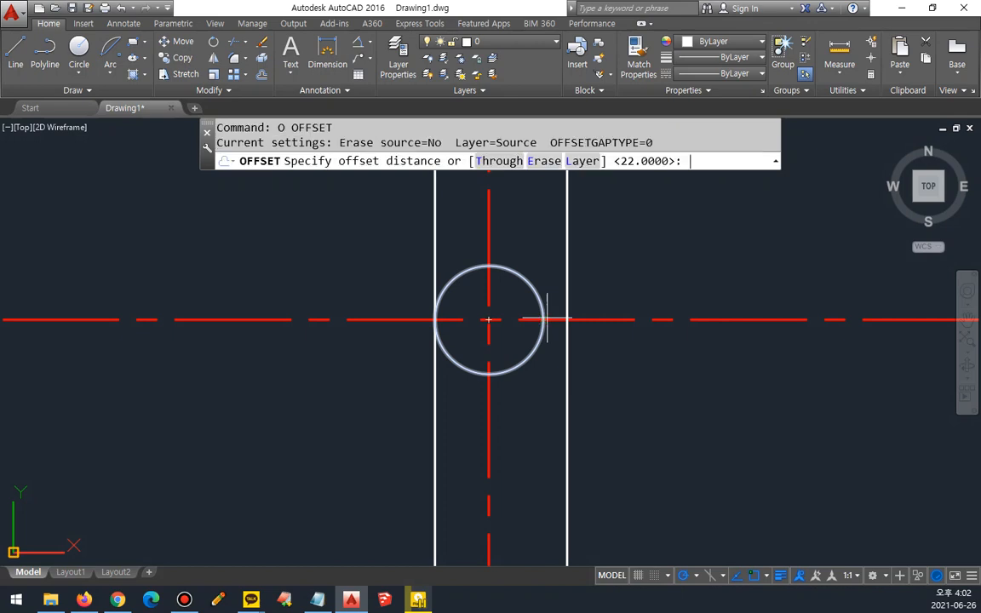
{"action": "type", "text": "5/2"}
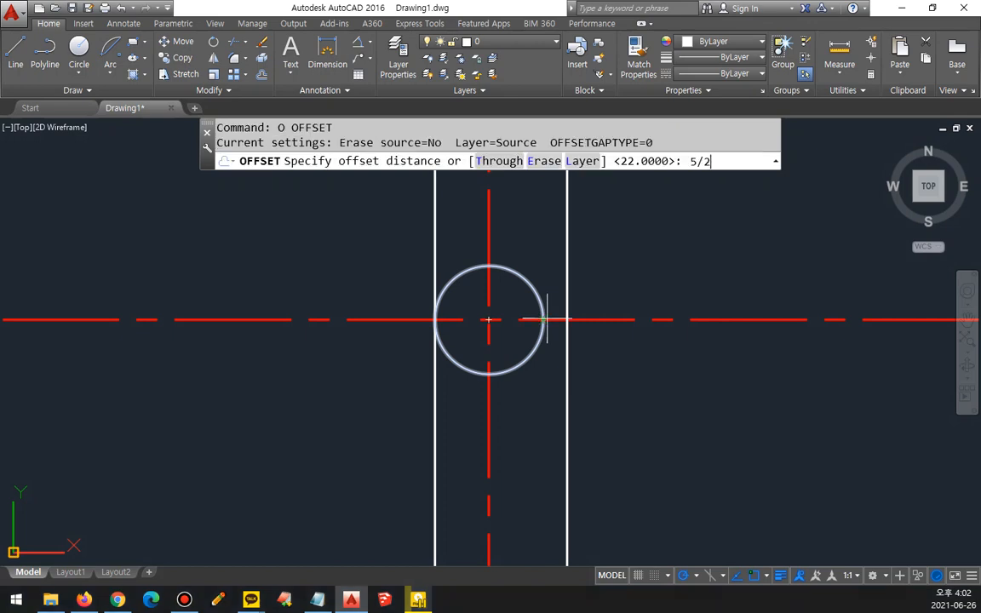
{"action": "key", "text": "Return"}
{"action": "left_click", "coordinate": [606, 320]}
{"action": "left_click", "coordinate": [606, 286]}
{"action": "left_click", "coordinate": [602, 320]}
{"action": "left_click", "coordinate": [586, 382]}
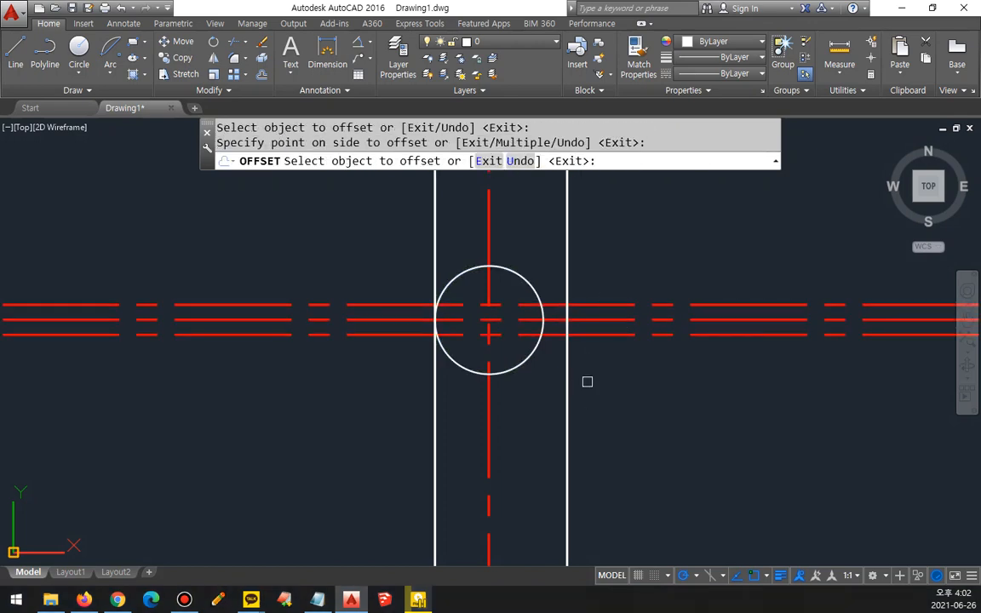
{"action": "key", "text": "Return"}
Step: Match the properties of the white right vertical line onto the two offset horizontal lines
{"action": "type", "text": "ma"}
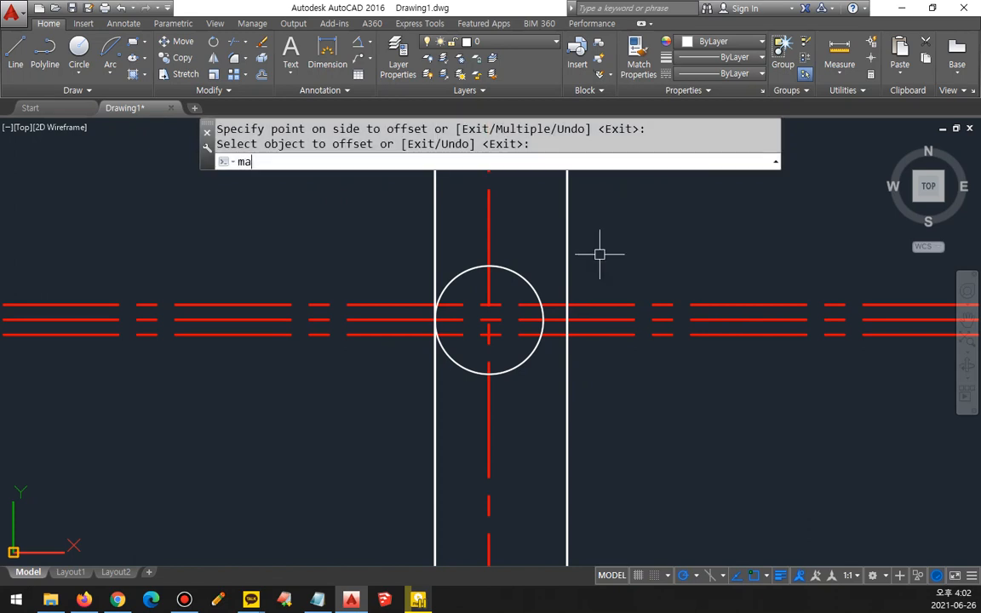
{"action": "key", "text": "Return"}
{"action": "left_click", "coordinate": [568, 360]}
{"action": "left_click", "coordinate": [577, 335]}
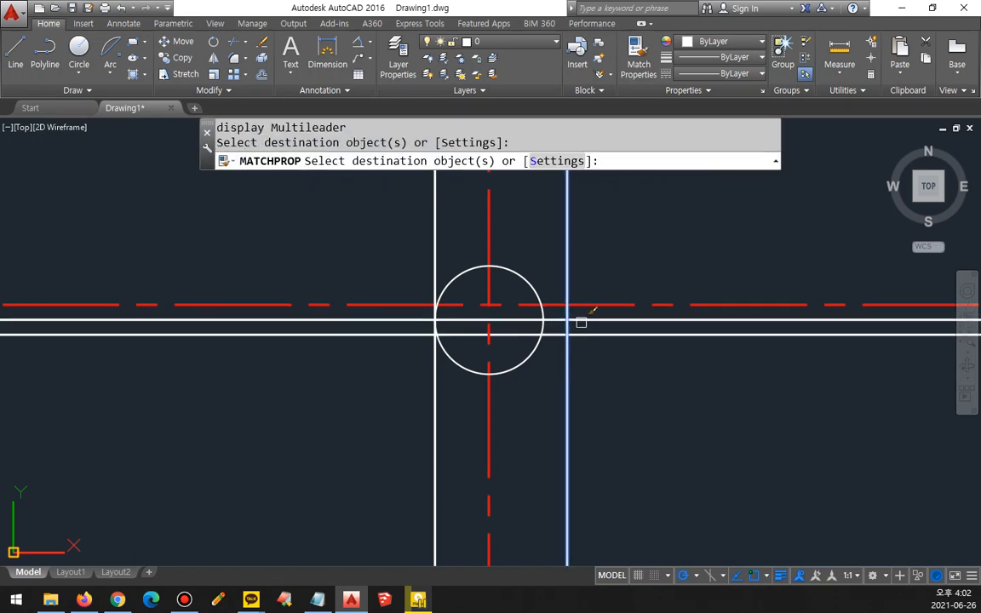
{"action": "left_click", "coordinate": [564, 304]}
{"action": "key", "text": "Return"}
Step: Erase the vertical construction line at the circle's left edge
{"action": "left_click", "coordinate": [445, 227]}
{"action": "left_click", "coordinate": [411, 265]}
{"action": "type", "text": "e"}
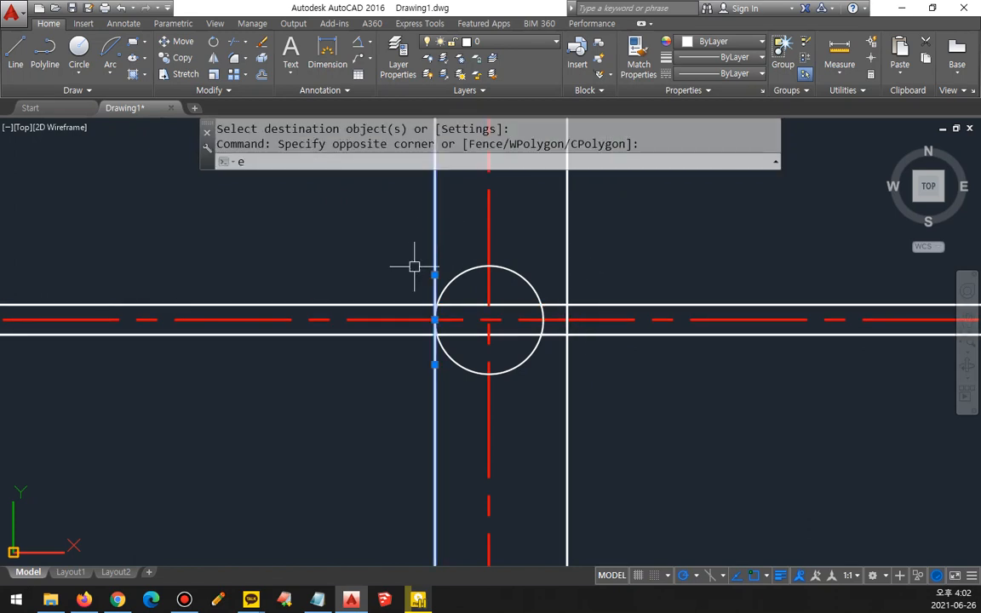
{"action": "key", "text": "Return"}
Step: Fillet the right vertical line with the upper and lower horizontal lines at radius 0 to form two square corners
{"action": "type", "text": "f"}
{"action": "key", "text": "Return"}
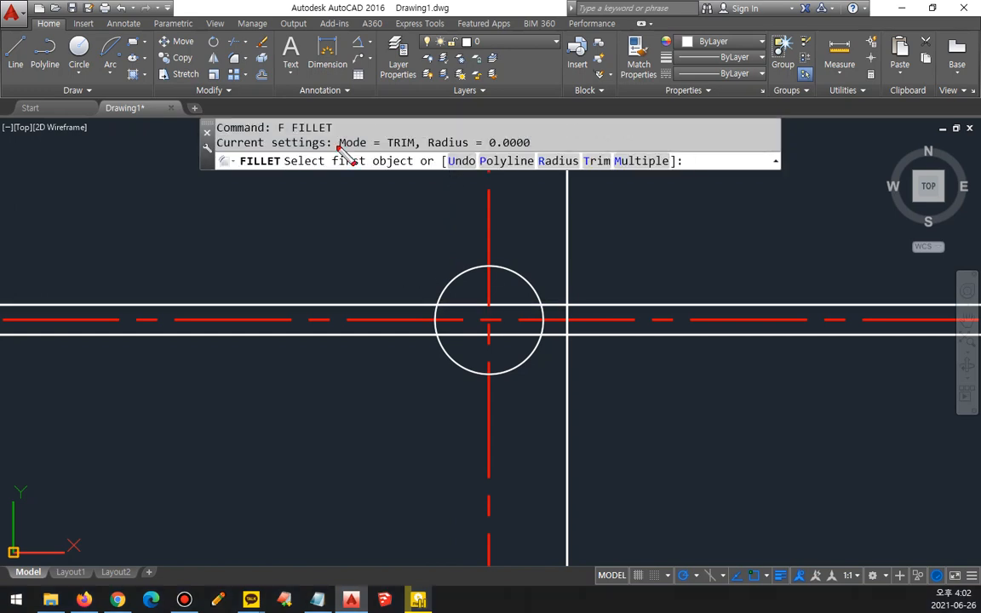
{"action": "left_click_drag", "start_coordinate": [339, 146], "coordinate": [553, 152]}
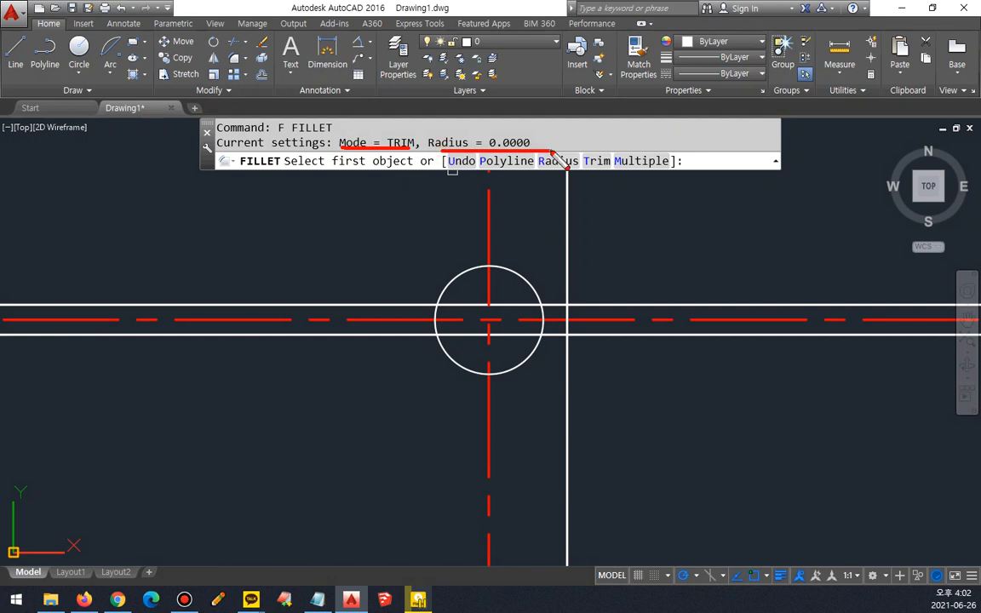
{"action": "left_click", "coordinate": [552, 304]}
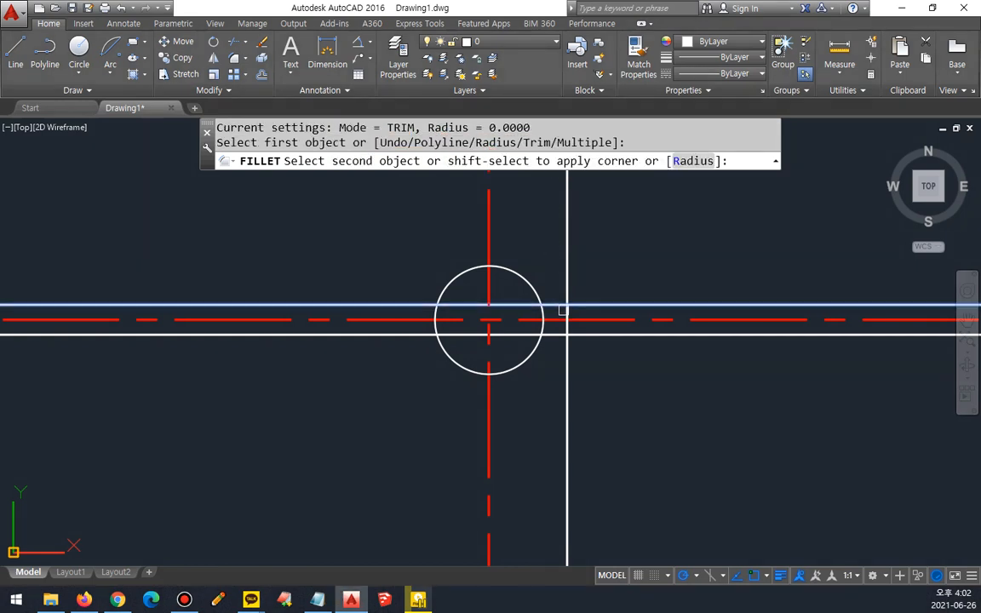
{"action": "left_click", "coordinate": [562, 310]}
{"action": "scroll", "coordinate": [560, 309], "scroll_direction": "up", "scroll_amount": 4}
{"action": "key", "text": "Return"}
{"action": "left_click", "coordinate": [578, 347]}
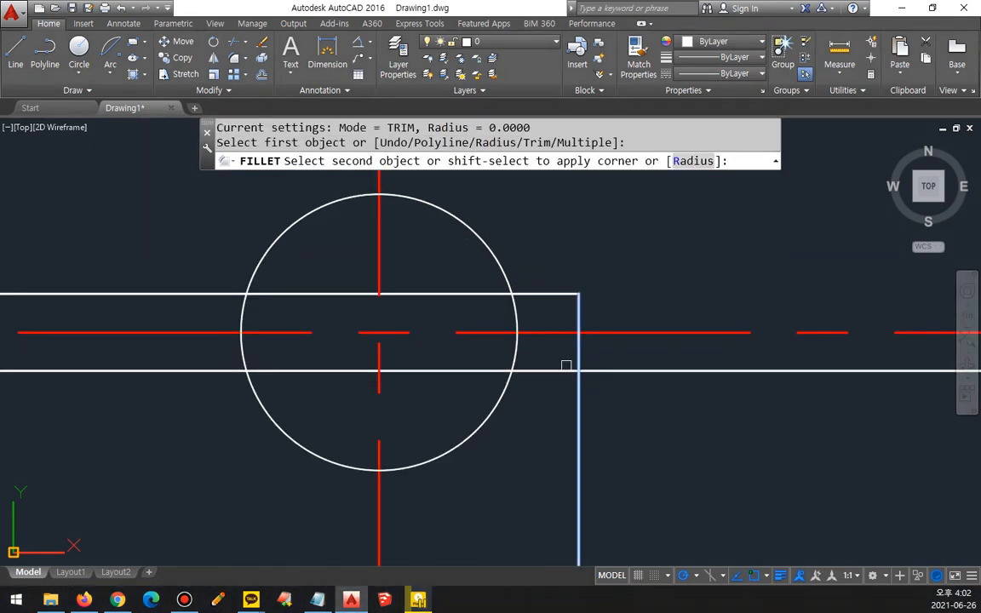
{"action": "left_click", "coordinate": [564, 369]}
Step: Try radius-0 fillets between the circle and both horizontal lines, picking the line portions outside the circle, and undo them
{"action": "key", "text": "Return"}
{"action": "left_click", "coordinate": [516, 372]}
{"action": "left_click", "coordinate": [519, 320]}
{"action": "key", "text": "Return"}
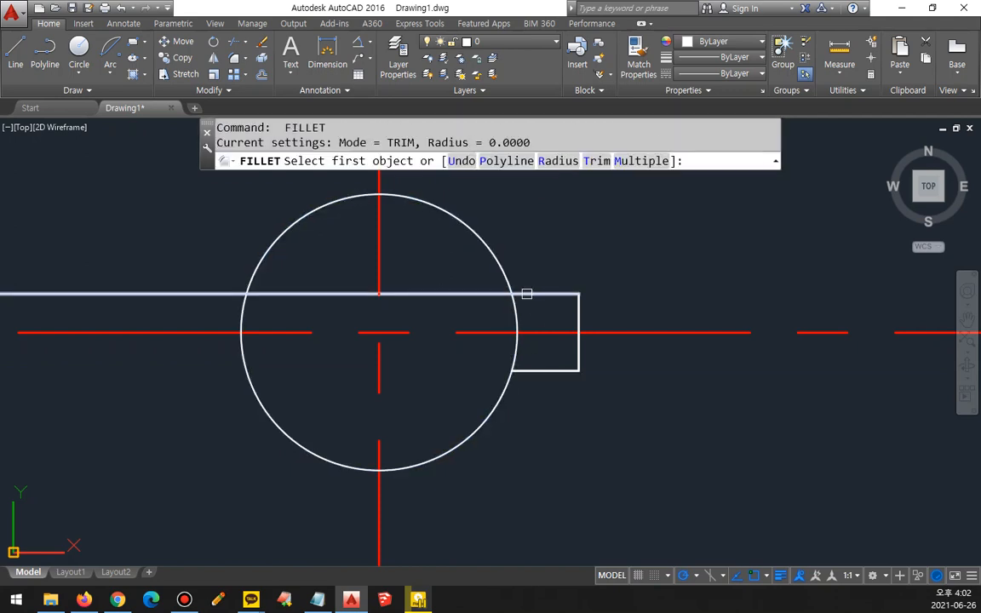
{"action": "left_click", "coordinate": [526, 294]}
{"action": "left_click", "coordinate": [510, 274]}
{"action": "key", "text": "ctrl+z"}
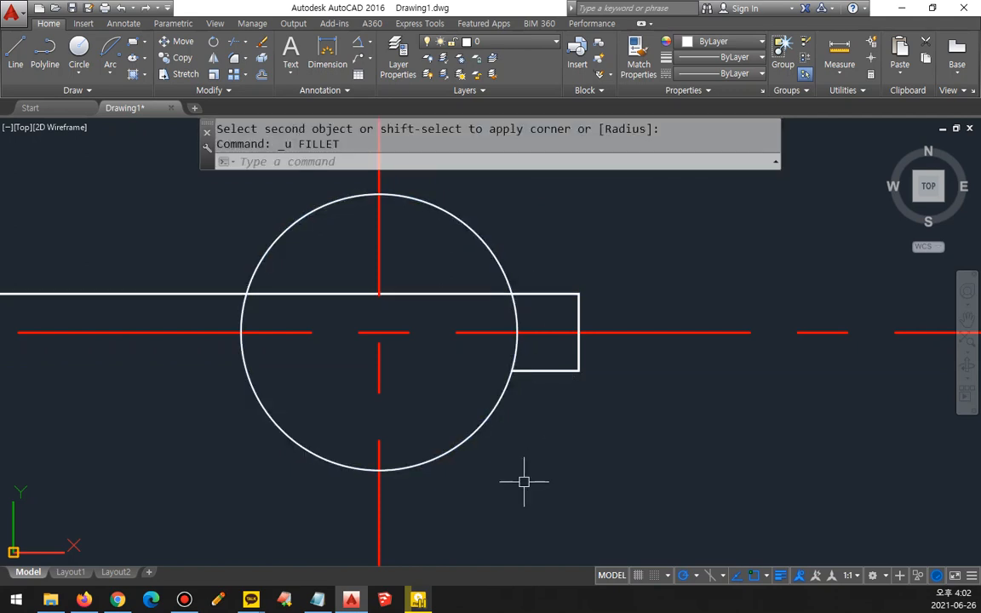
{"action": "key", "text": "ctrl+z"}
Step: Try radius-0 fillets between the circle and both horizontal lines, picking the line portions inside the circle, and undo them
{"action": "type", "text": "f"}
{"action": "key", "text": "Return"}
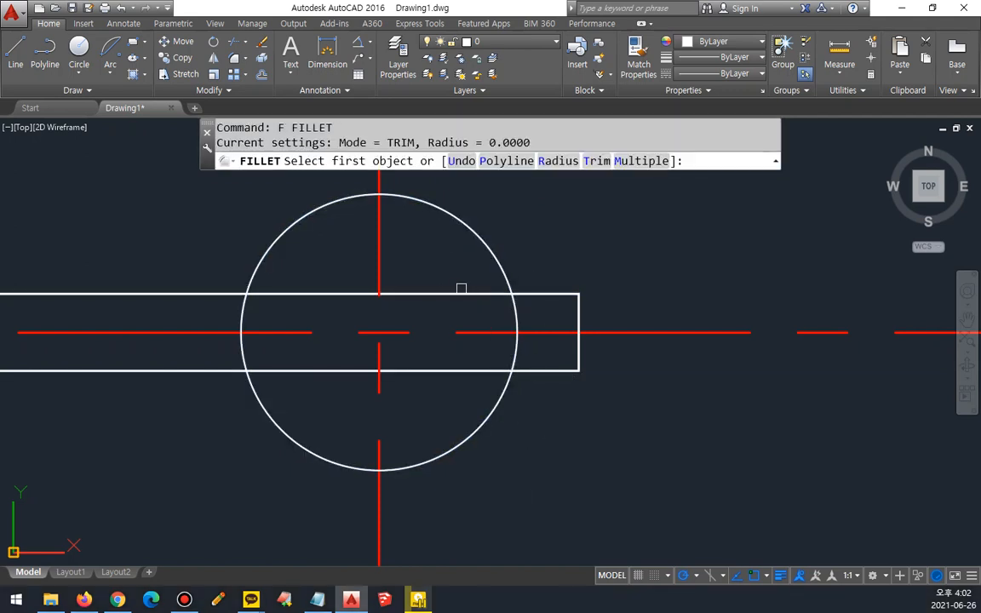
{"action": "left_click", "coordinate": [455, 294]}
{"action": "left_click", "coordinate": [481, 241]}
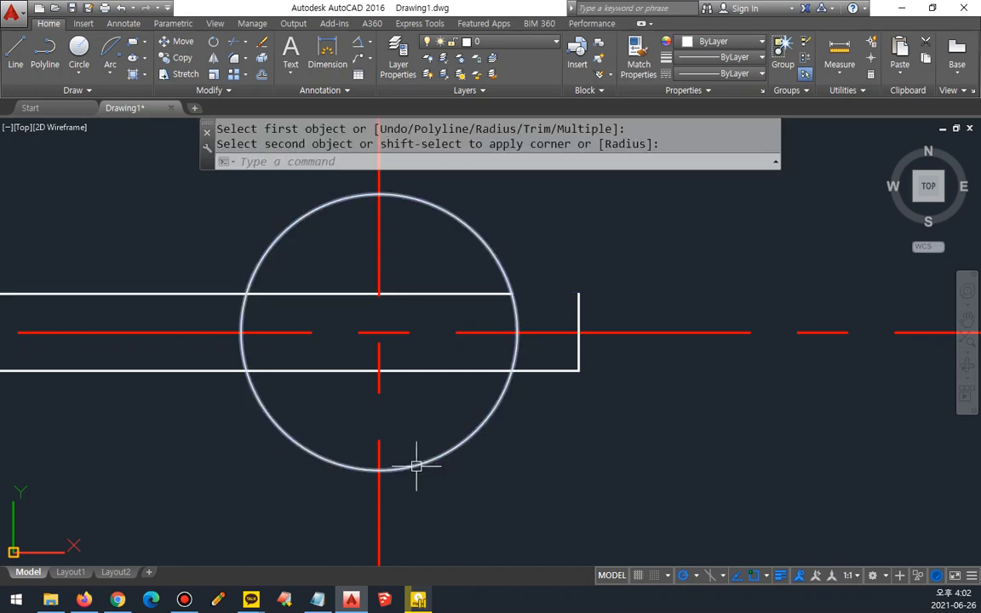
{"action": "key", "text": "Return"}
{"action": "left_click", "coordinate": [436, 372]}
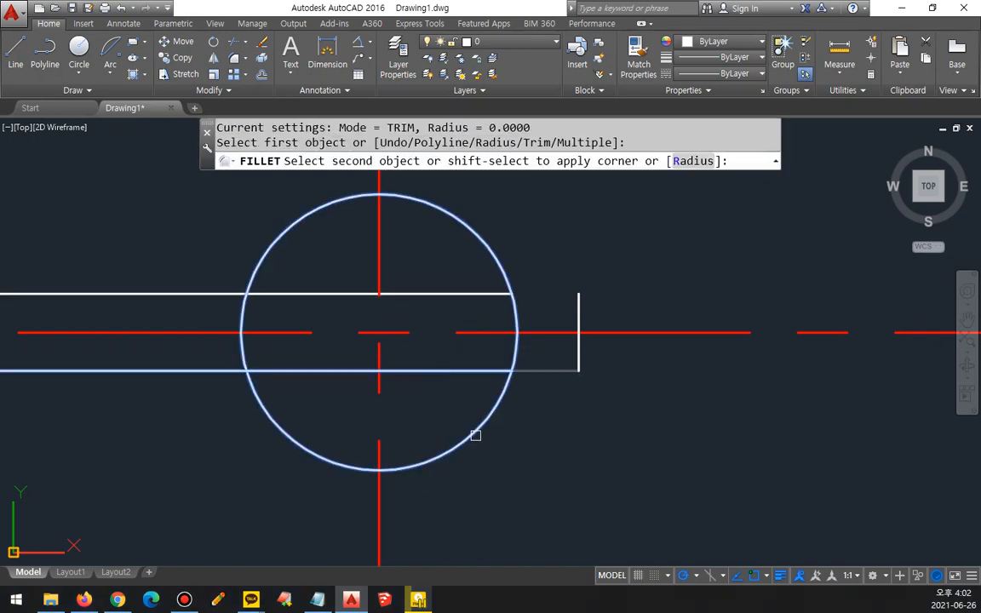
{"action": "left_click", "coordinate": [475, 432]}
{"action": "key", "text": "ctrl+z"}
{"action": "key", "text": "ctrl+z"}
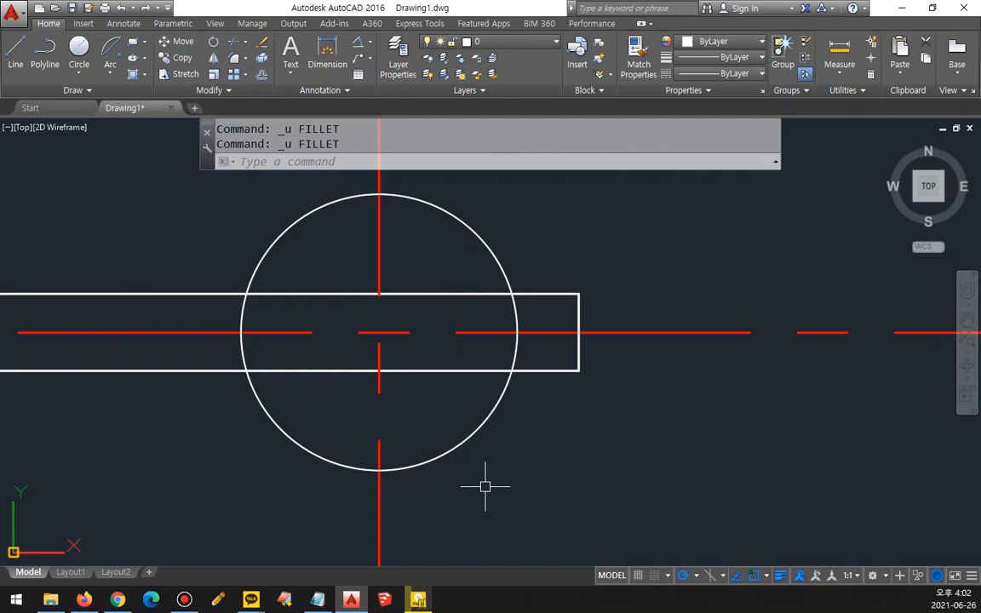
{"action": "mouse_move", "coordinate": [577, 369]}
{"action": "left_mouse_down"}
{"action": "mouse_move", "coordinate": [521, 369]}
{"action": "mouse_move", "coordinate": [491, 437]}
{"action": "left_mouse_up"}
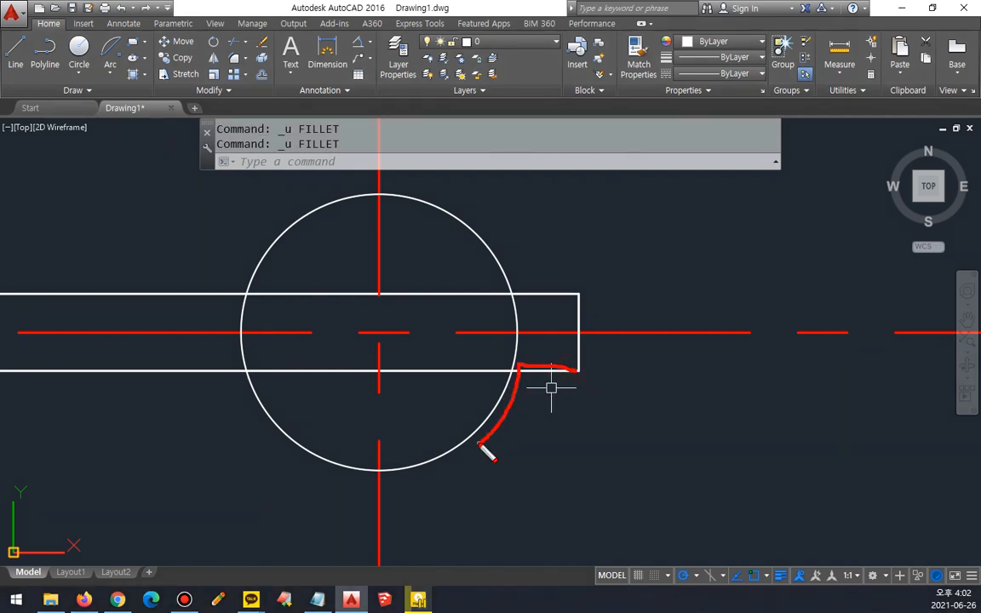
Step: Fillet the circle with the lower and upper horizontal lines at radius 0, keeping the line portions outside the circle
{"action": "type", "text": "f"}
{"action": "key", "text": "Return"}
{"action": "left_click", "coordinate": [534, 372]}
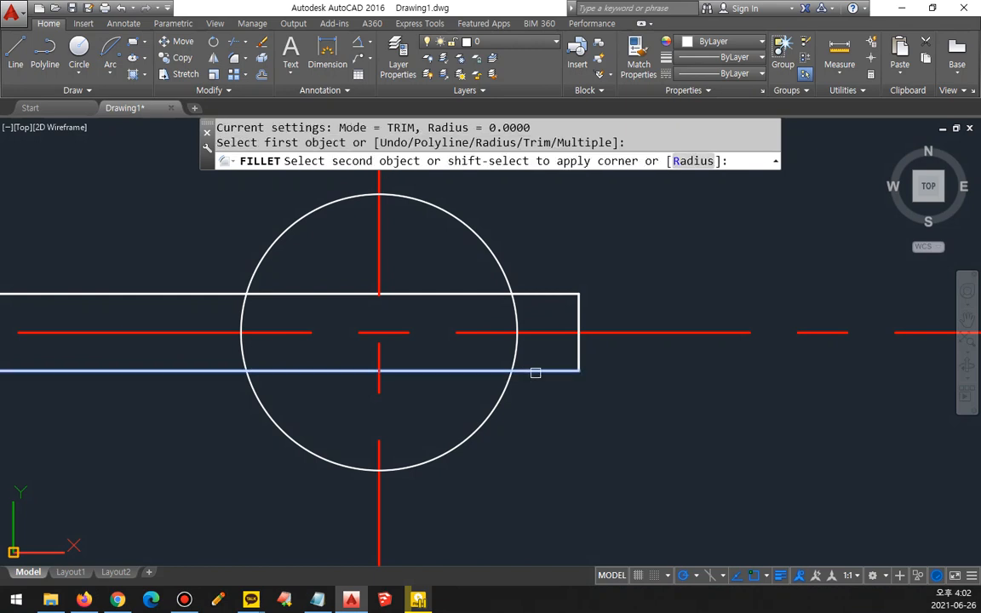
{"action": "left_click", "coordinate": [490, 401]}
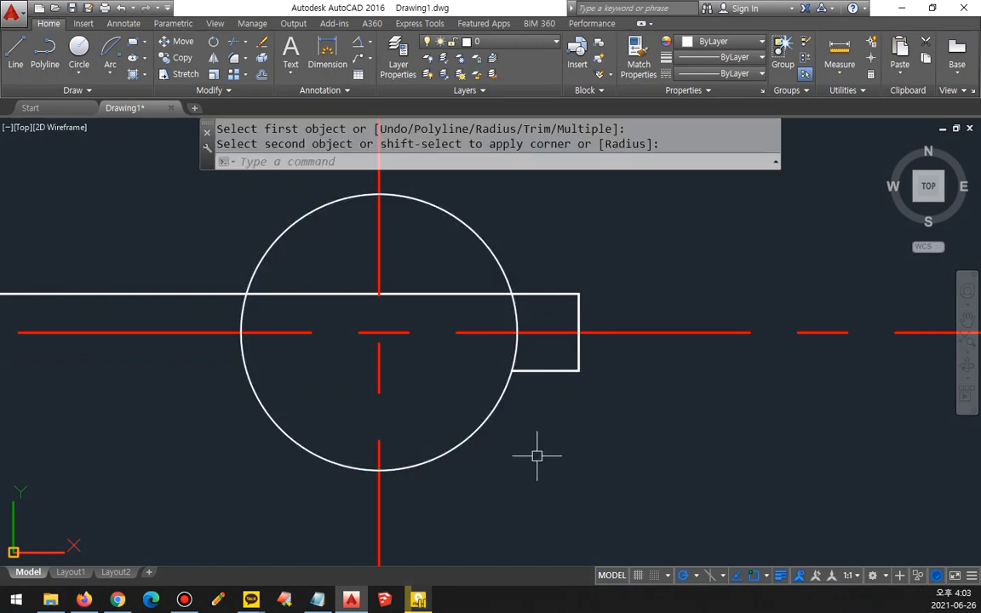
{"action": "key", "text": "Return"}
{"action": "left_click", "coordinate": [548, 290]}
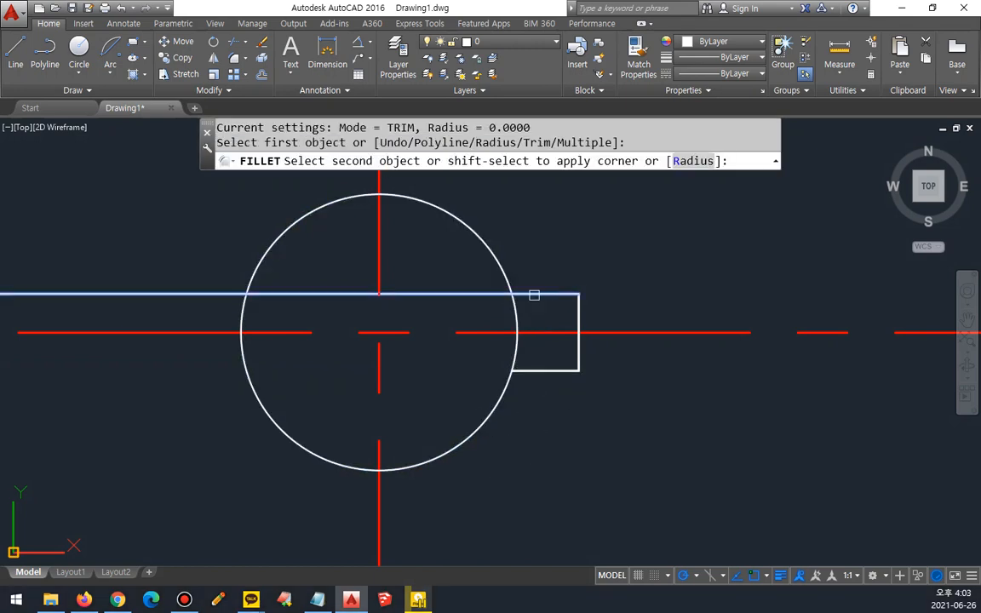
{"action": "left_click", "coordinate": [486, 248]}
Step: Trim the circle's arc between the two horizontal lines to open the circle into the projection
{"action": "type", "text": "tr"}
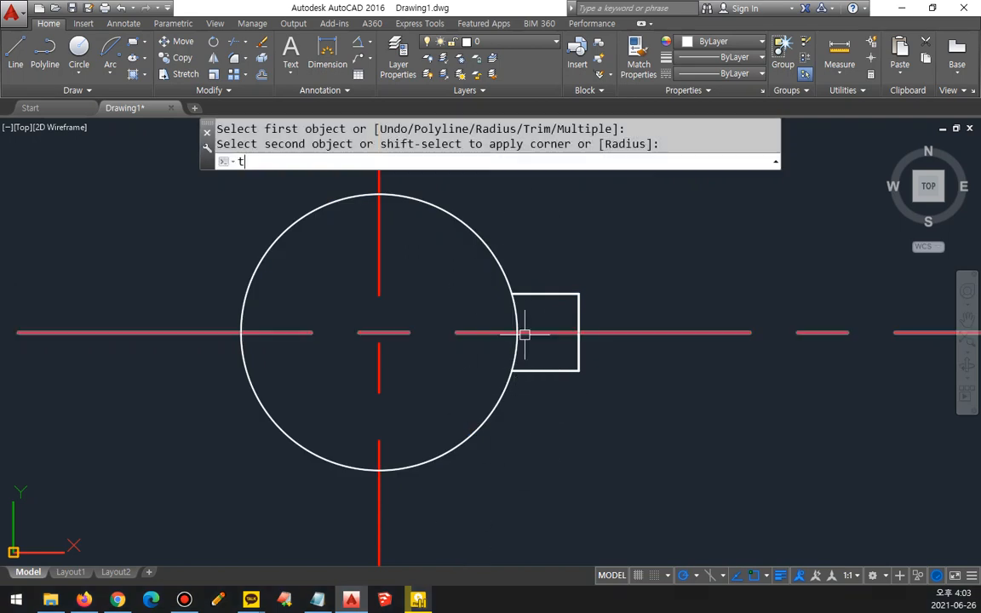
{"action": "key", "text": "Return"}
{"action": "key", "text": "Return"}
{"action": "left_click", "coordinate": [518, 324]}
{"action": "key", "text": "Return"}
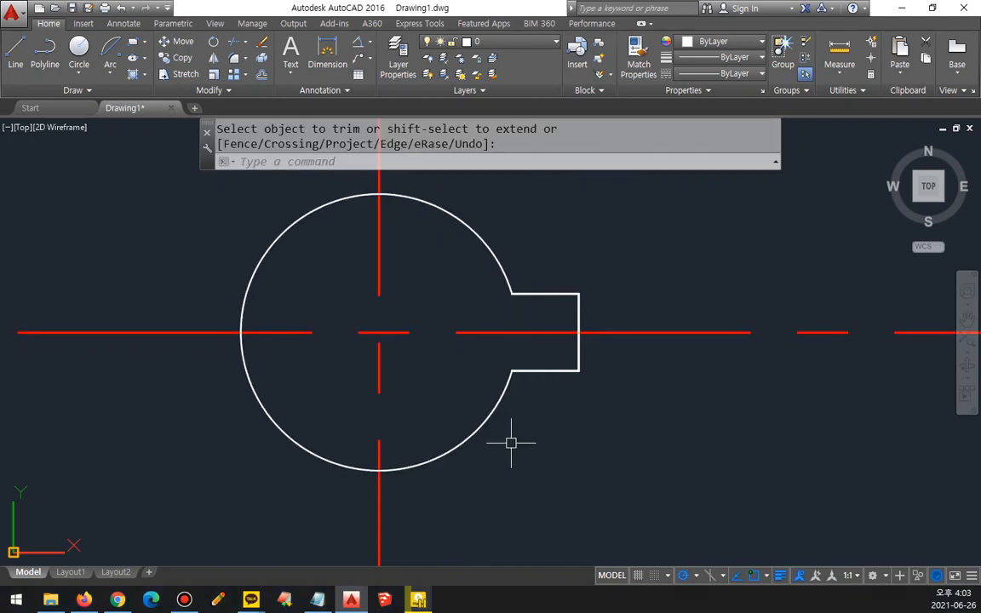
Step: Draw a circle of radius 19 centred on the centerline intersection
{"action": "scroll", "coordinate": [510, 442], "scroll_direction": "down", "scroll_amount": 5}
{"action": "type", "text": "c"}
{"action": "key", "text": "Return"}
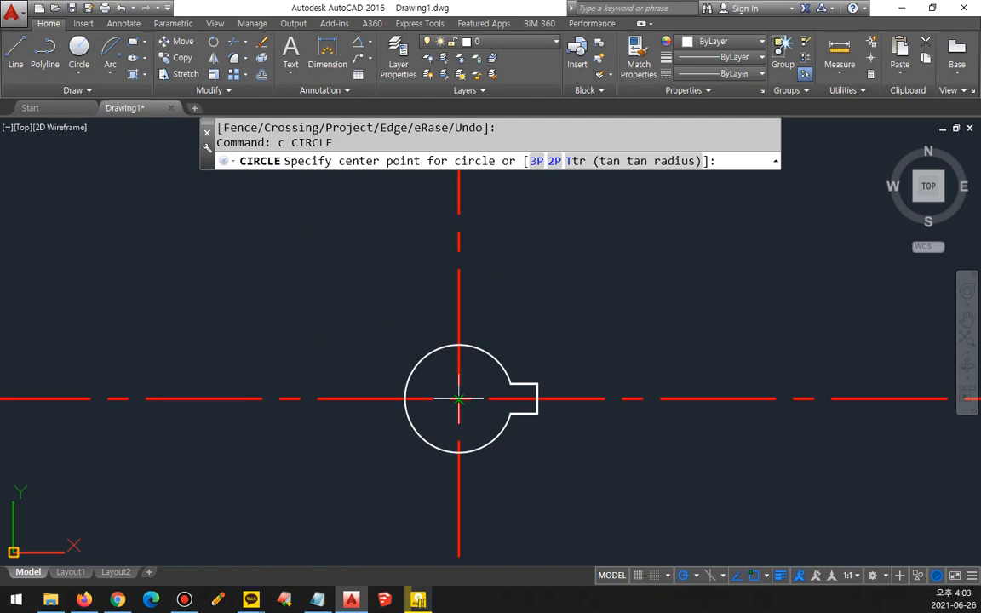
{"action": "left_click", "coordinate": [458, 397]}
{"action": "type", "text": "1"}
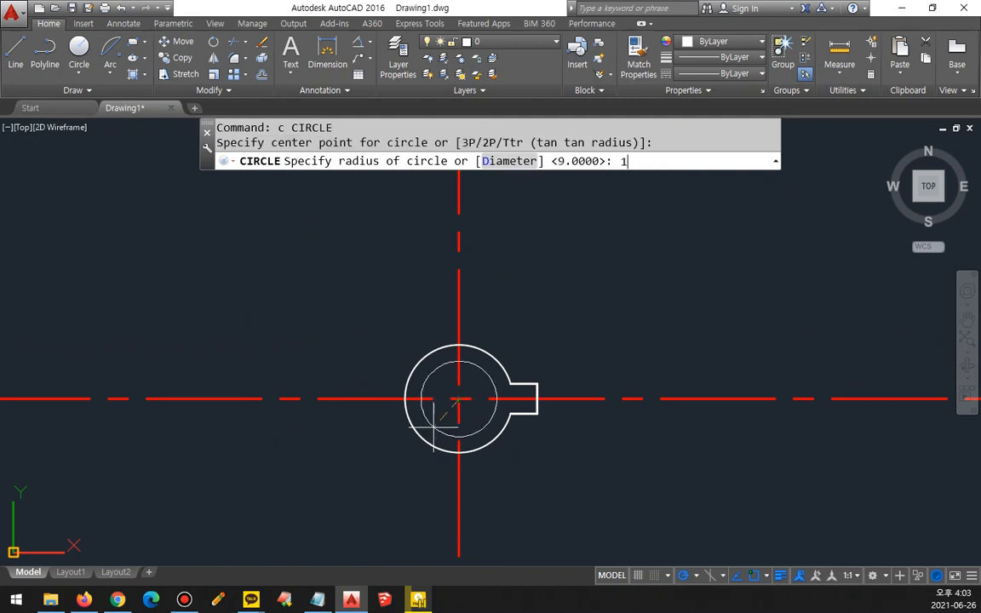
{"action": "type", "text": "9"}
{"action": "key", "text": "Return"}
{"action": "scroll", "coordinate": [435, 423], "scroll_direction": "down", "scroll_amount": 2}
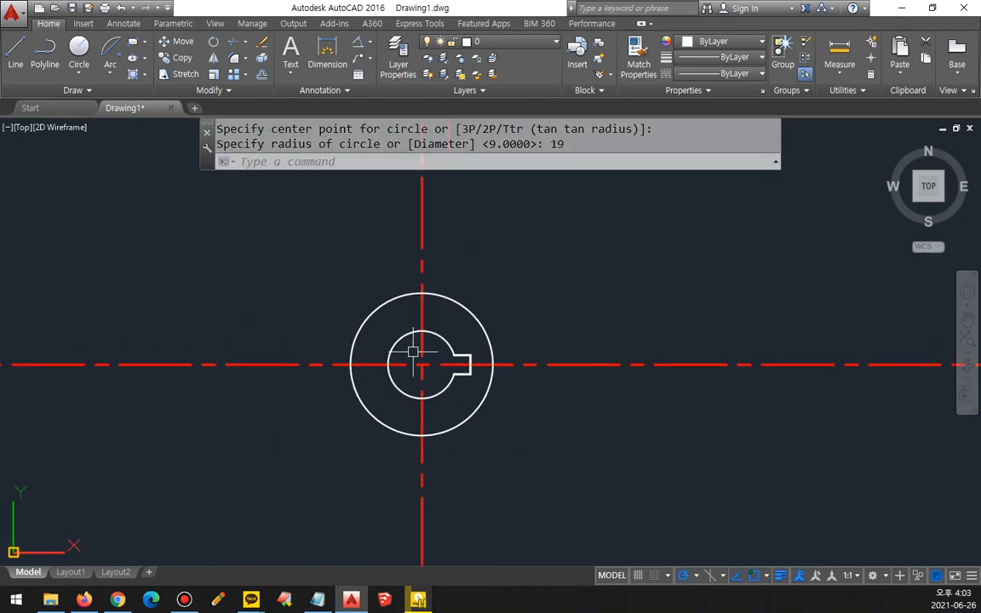
Step: Draw a circle of radius 65 centred on the centerline intersection
{"action": "key", "text": "Return"}
{"action": "left_click", "coordinate": [421, 364]}
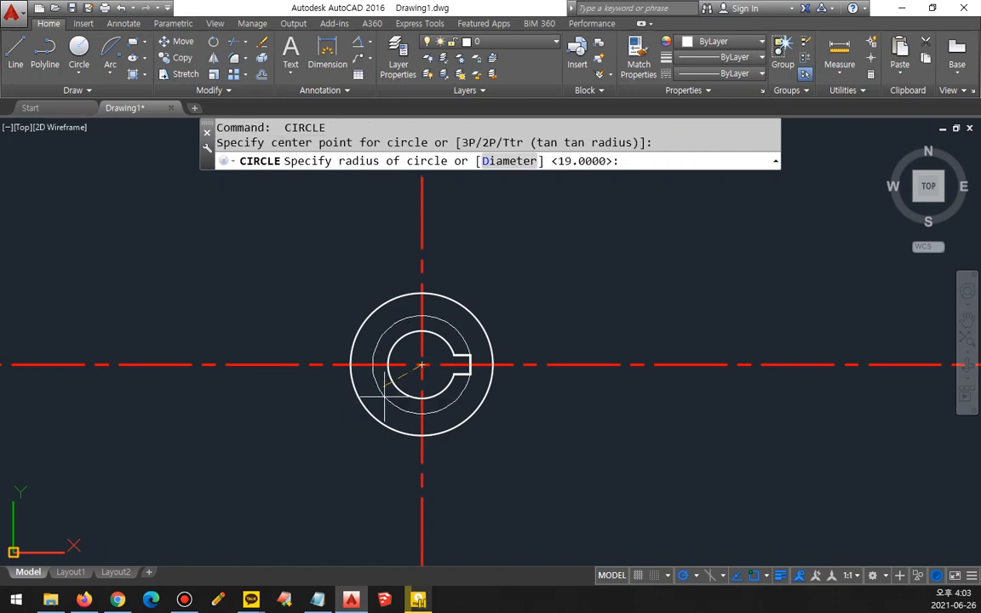
{"action": "type", "text": "65"}
{"action": "key", "text": "Return"}
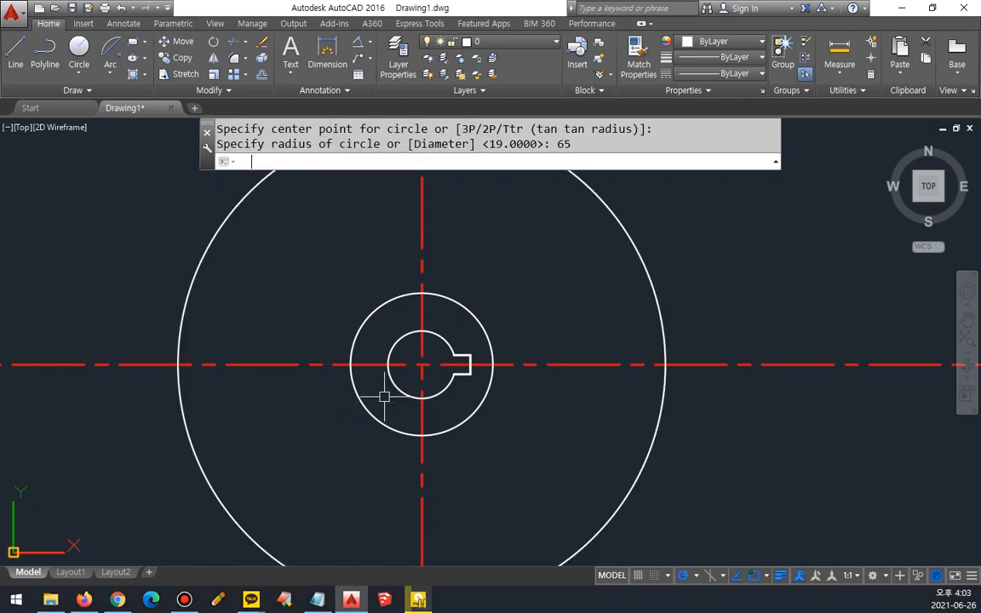
Step: Offset the radius-65 circle outward by 11
{"action": "type", "text": "o"}
{"action": "key", "text": "Return"}
{"action": "type", "text": "11"}
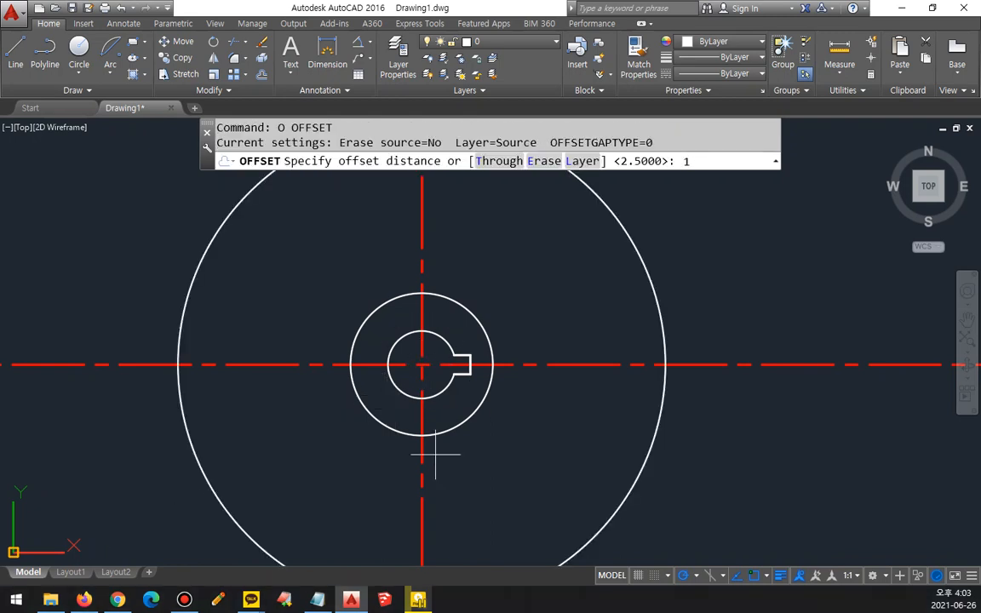
{"action": "key", "text": "Return"}
{"action": "left_click", "coordinate": [660, 308]}
{"action": "left_click", "coordinate": [715, 290]}
{"action": "key", "text": "Return"}
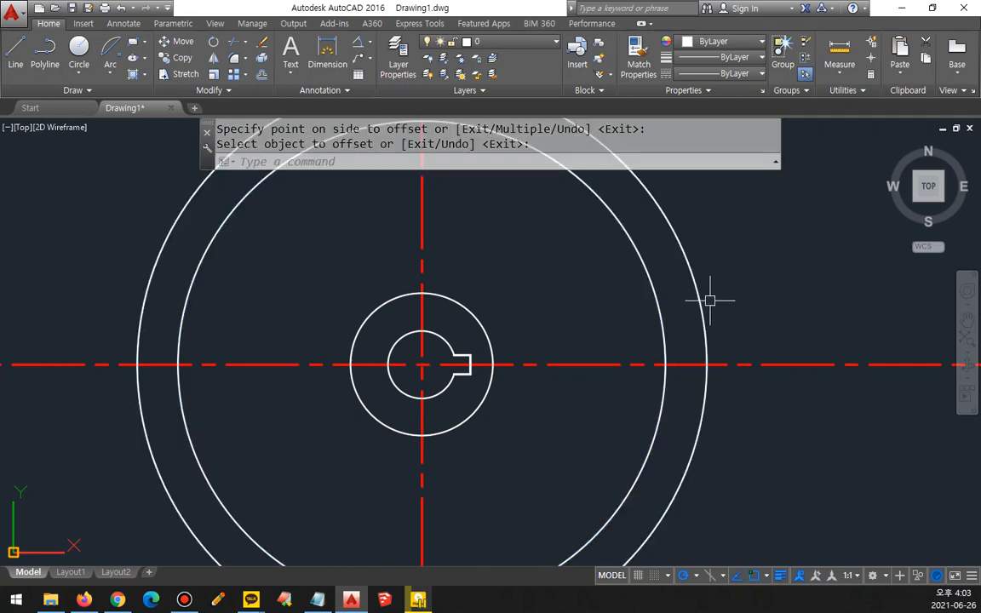
Step: Offset the outermost circle outward by 3 as a trimming boundary for the centerlines
{"action": "type", "text": "o"}
{"action": "key", "text": "Return"}
{"action": "type", "text": "3"}
{"action": "left_click", "coordinate": [705, 354]}
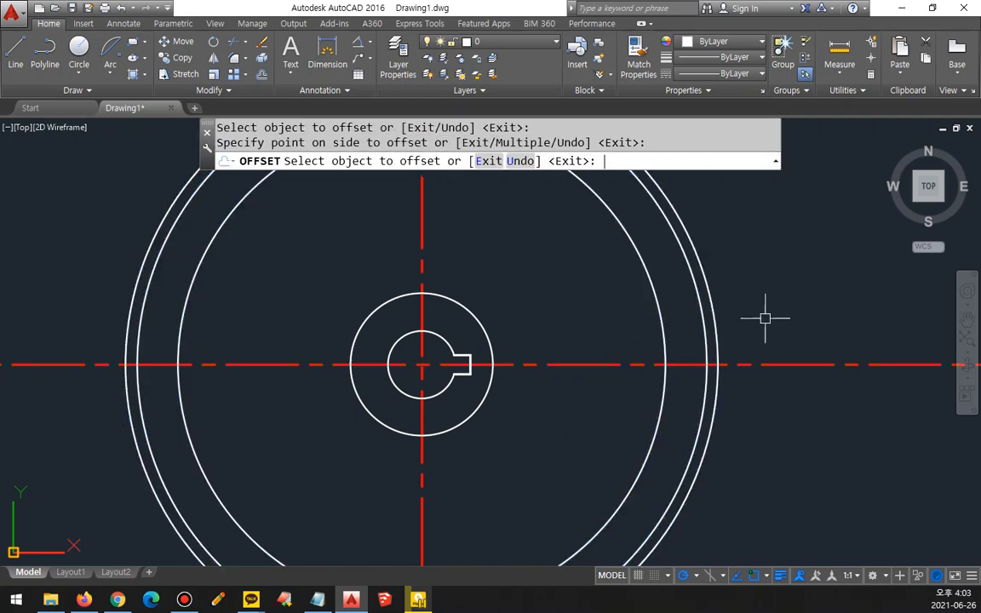
{"action": "left_click", "coordinate": [763, 317]}
{"action": "key", "text": "Return"}
Step: Trim both ends of the horizontal and vertical centerlines where they extend beyond the outermost circle
{"action": "scroll", "coordinate": [783, 341], "scroll_direction": "down", "scroll_amount": 2}
{"action": "type", "text": "tr"}
{"action": "key", "text": "Return"}
{"action": "key", "text": "Return"}
{"action": "left_click", "coordinate": [783, 347]}
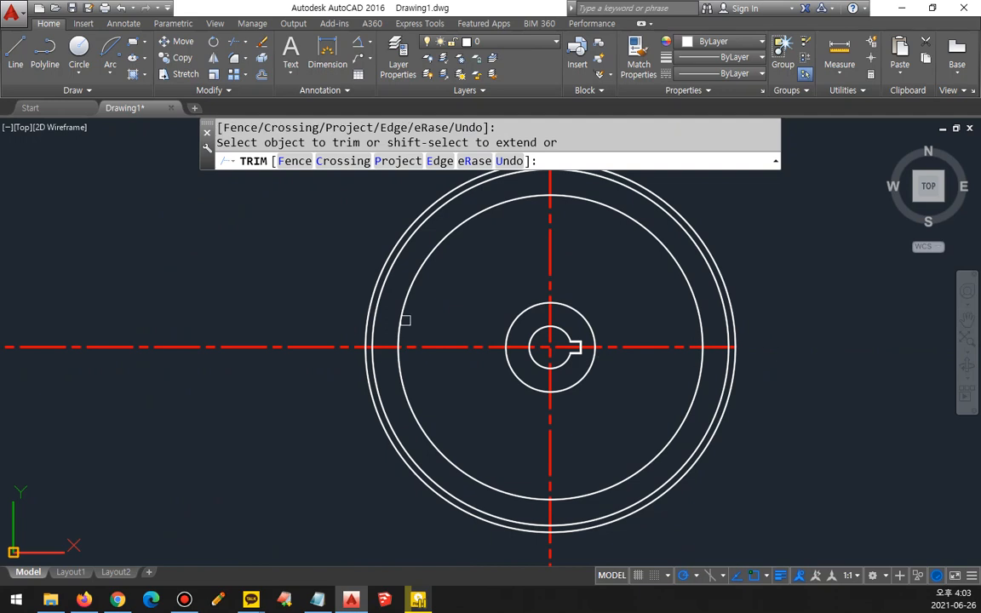
{"action": "left_click", "coordinate": [334, 344]}
{"action": "middle_click_drag", "start_coordinate": [350, 260], "coordinate": [321, 320]}
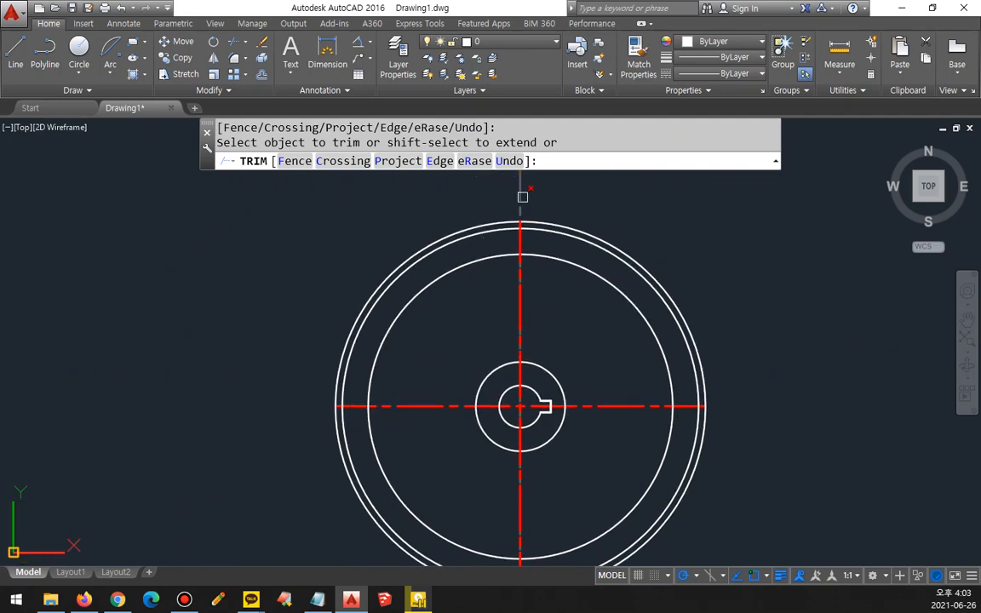
{"action": "left_click", "coordinate": [522, 197]}
{"action": "middle_click_drag", "start_coordinate": [500, 555], "coordinate": [507, 414]}
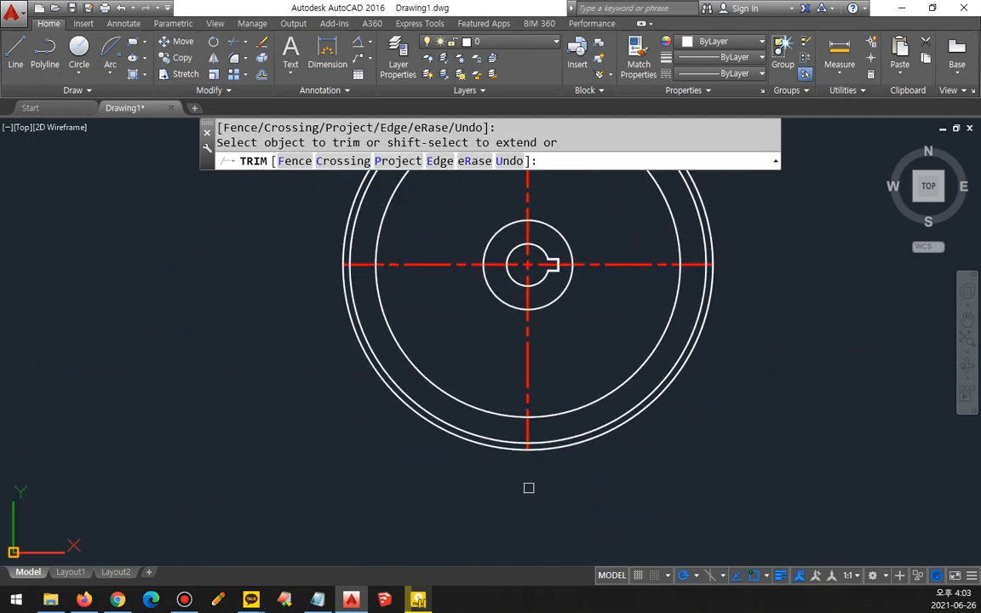
{"action": "key", "text": "Return"}
Step: Erase the outermost helper circle used as the trimming boundary
{"action": "left_click", "coordinate": [569, 446]}
{"action": "type", "text": "e"}
{"action": "key", "text": "Return"}
{"action": "middle_click_drag", "start_coordinate": [565, 406], "coordinate": [474, 498]}
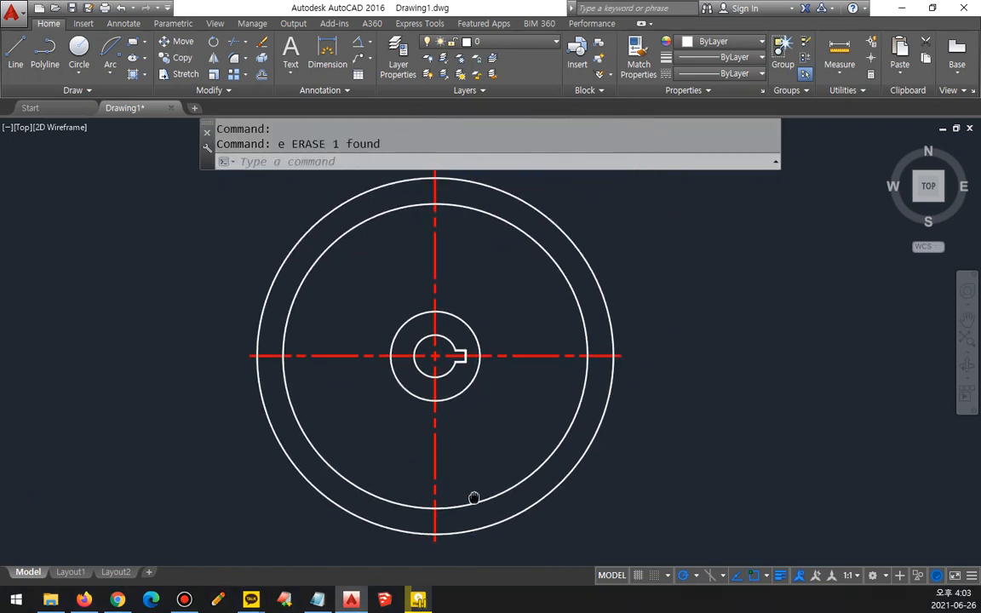
{"action": "scroll", "coordinate": [516, 393], "scroll_direction": "up", "scroll_amount": 2}
{"action": "mouse_move", "coordinate": [477, 367]}
{"action": "left_mouse_down"}
{"action": "mouse_move", "coordinate": [575, 278]}
{"action": "mouse_move", "coordinate": [503, 387]}
{"action": "mouse_move", "coordinate": [641, 313]}
{"action": "mouse_move", "coordinate": [629, 377]}
{"action": "left_mouse_up"}
{"action": "scroll", "coordinate": [492, 330], "scroll_direction": "up", "scroll_amount": 2}
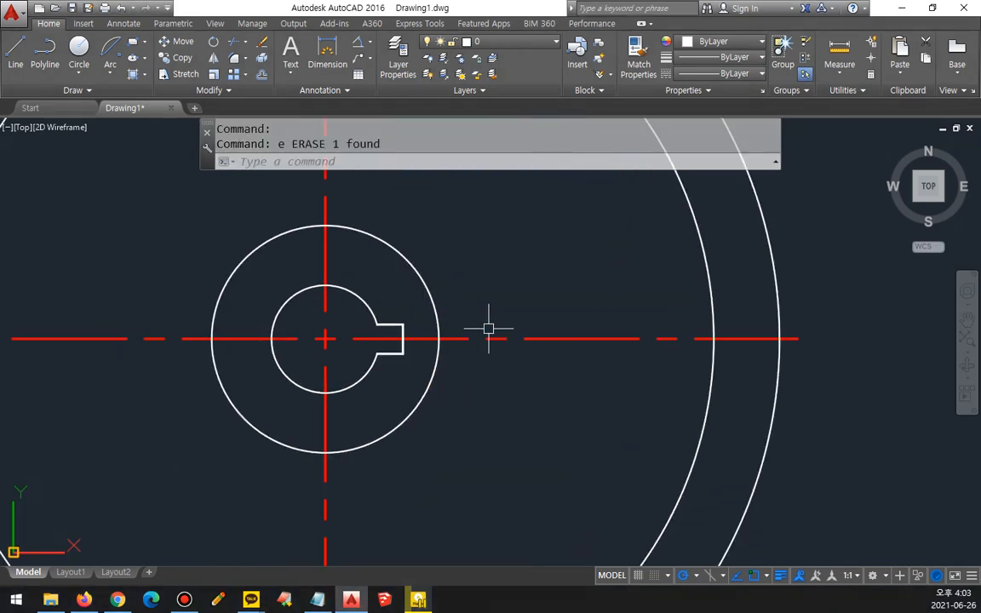
{"action": "left_click_drag", "start_coordinate": [440, 338], "coordinate": [538, 287]}
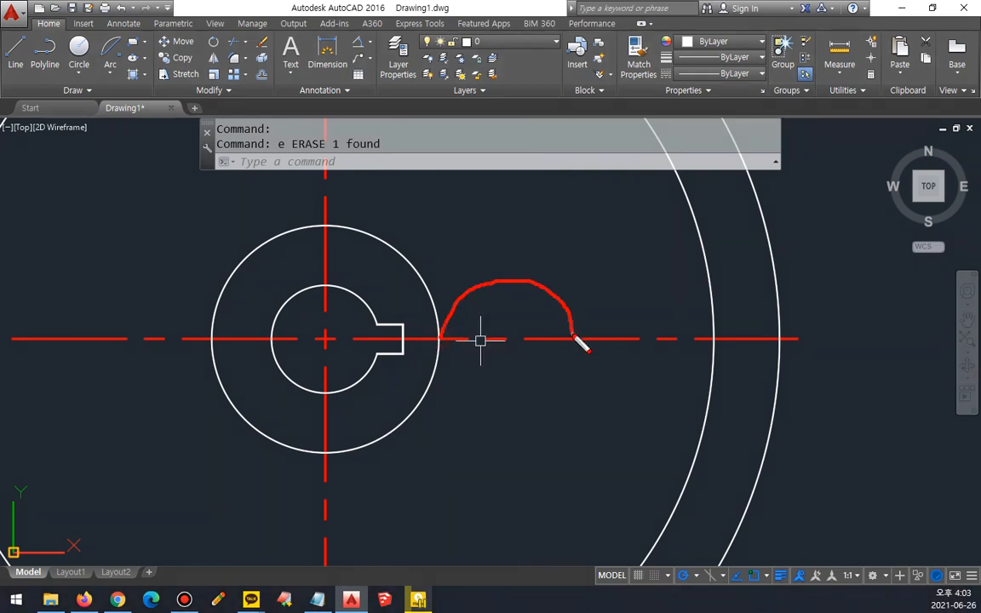
{"action": "left_click_drag", "start_coordinate": [511, 331], "coordinate": [491, 290]}
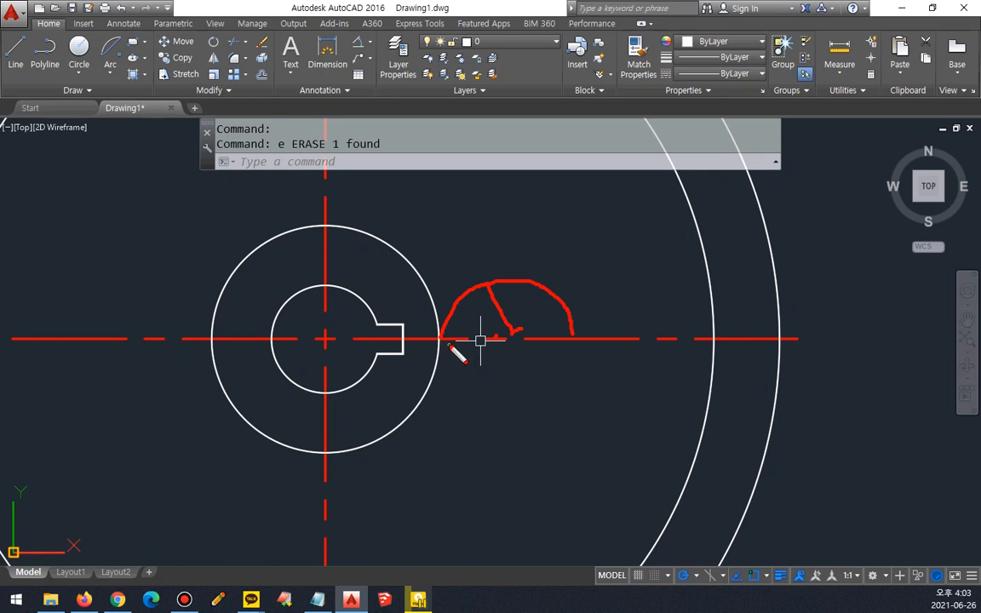
{"action": "key", "text": "e"}
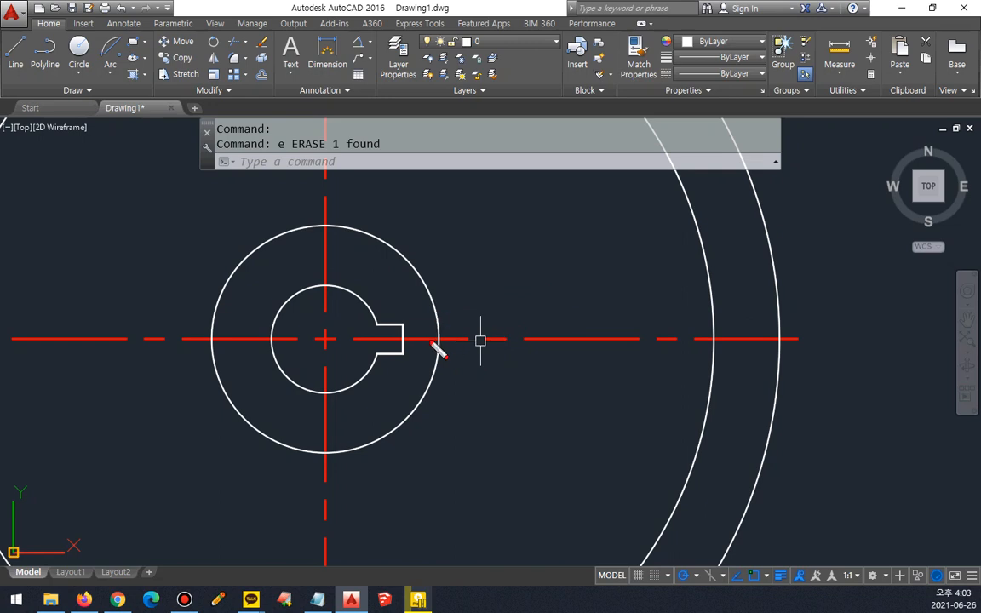
{"action": "left_click_drag", "start_coordinate": [410, 334], "coordinate": [466, 332]}
{"action": "left_click_drag", "start_coordinate": [426, 286], "coordinate": [443, 375]}
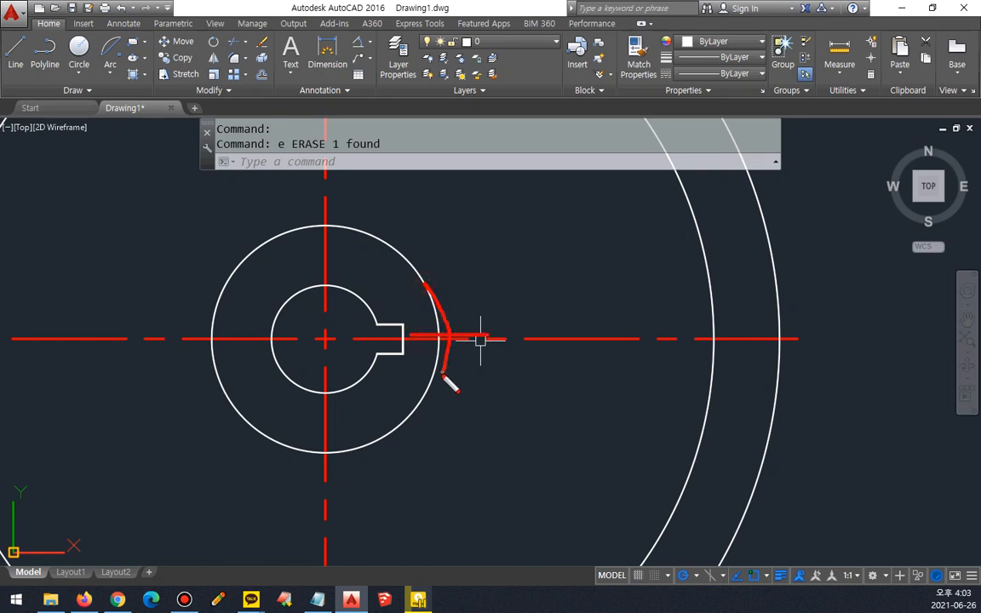
{"action": "left_click_drag", "start_coordinate": [444, 332], "coordinate": [520, 290]}
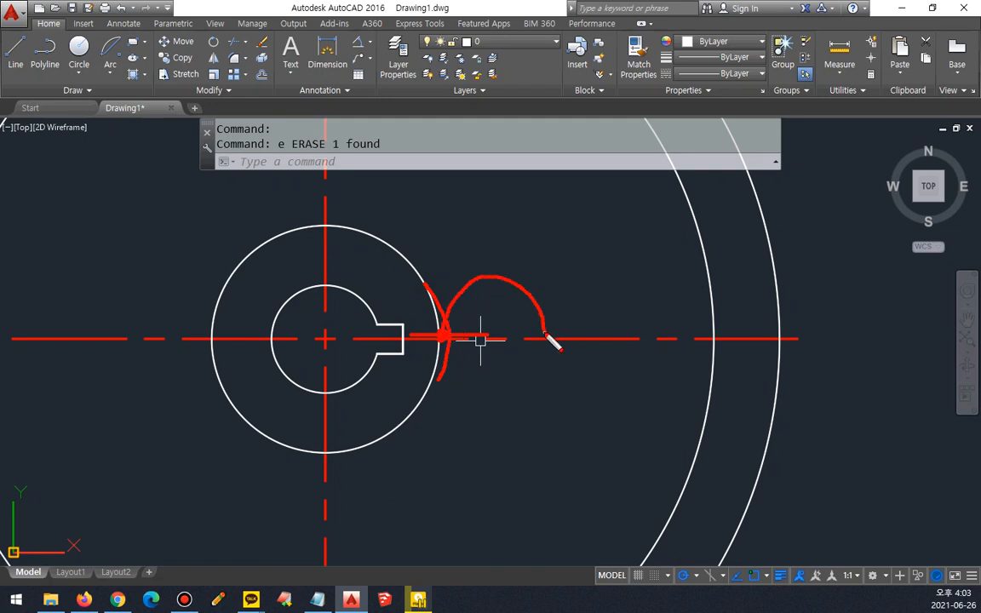
{"action": "key", "text": "Escape"}
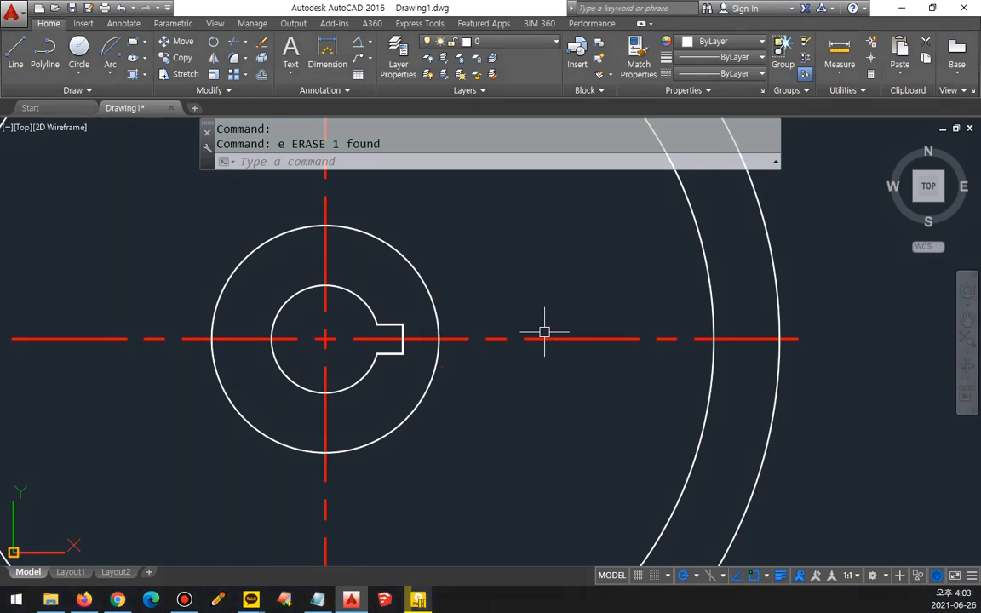
Step: Draw a two-point circle of diameter 20 along the horizontal centerline, starting at the radius-19 circle's right quadrant
{"action": "type", "text": "C"}
{"action": "key", "text": "Return"}
{"action": "type", "text": "2p"}
{"action": "key", "text": "Return"}
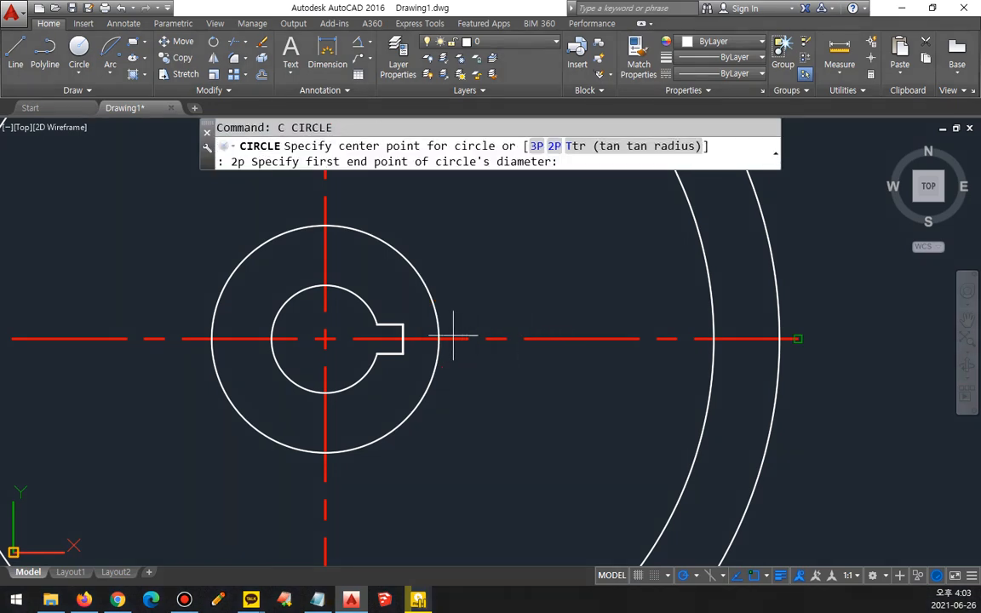
{"action": "left_click", "coordinate": [439, 339]}
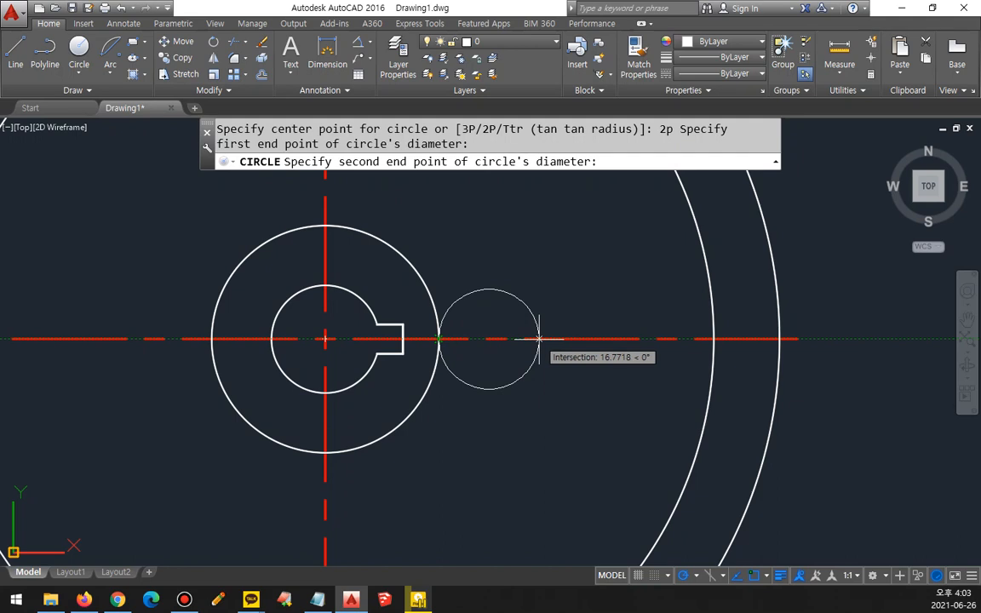
{"action": "type", "text": "20"}
{"action": "key", "text": "Return"}
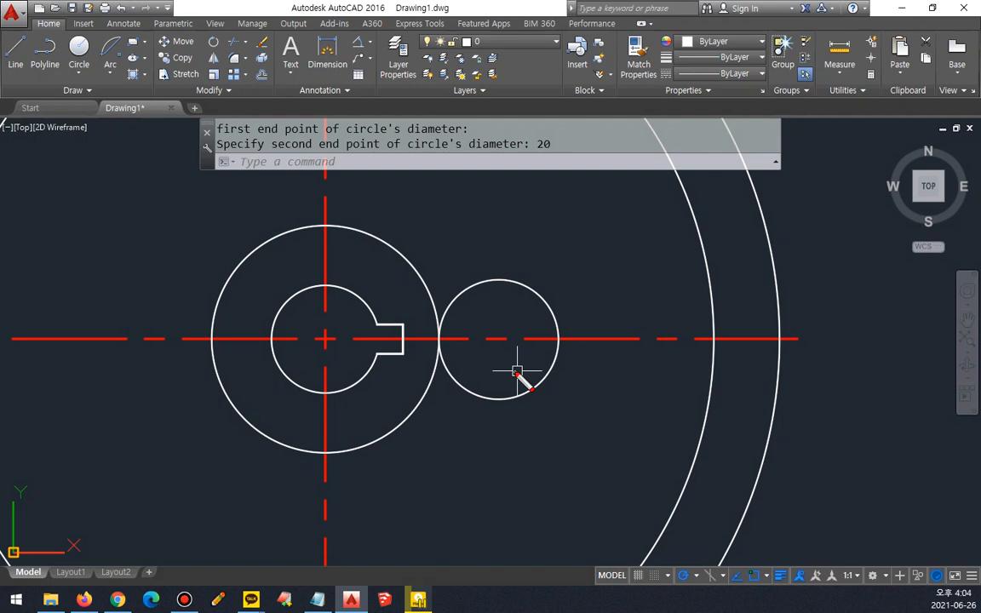
Step: Erase the two-point circle beside the radius-19 circle
{"action": "left_click", "coordinate": [503, 394]}
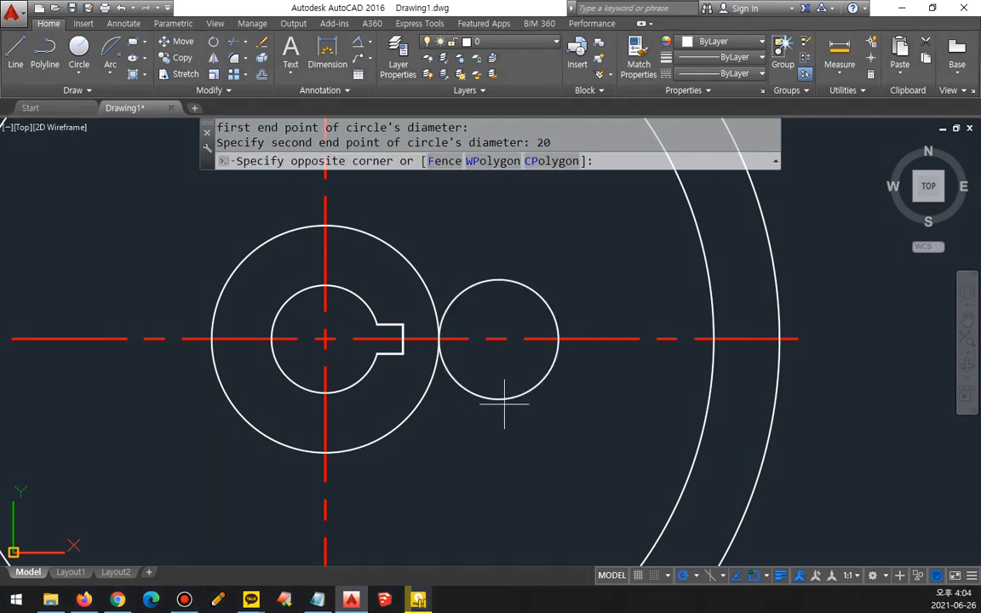
{"action": "left_click", "coordinate": [499, 373]}
{"action": "type", "text": "e"}
{"action": "key", "text": "Return"}
Step: Draw a vertical construction line through the right quadrant of the radius-19 circle
{"action": "type", "text": "xl"}
{"action": "key", "text": "Return"}
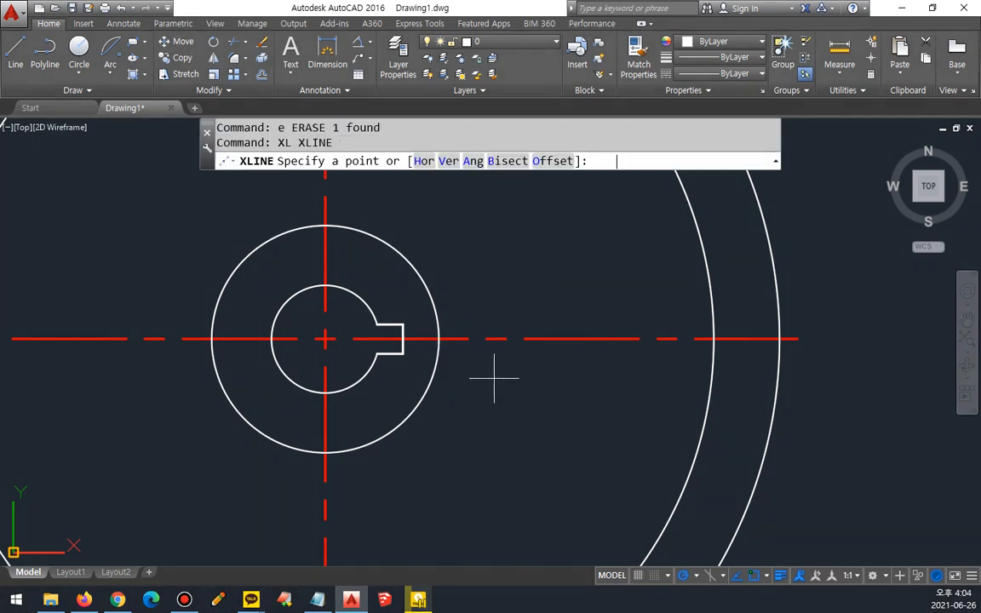
{"action": "type", "text": "v"}
{"action": "key", "text": "Return"}
{"action": "left_click", "coordinate": [439, 339]}
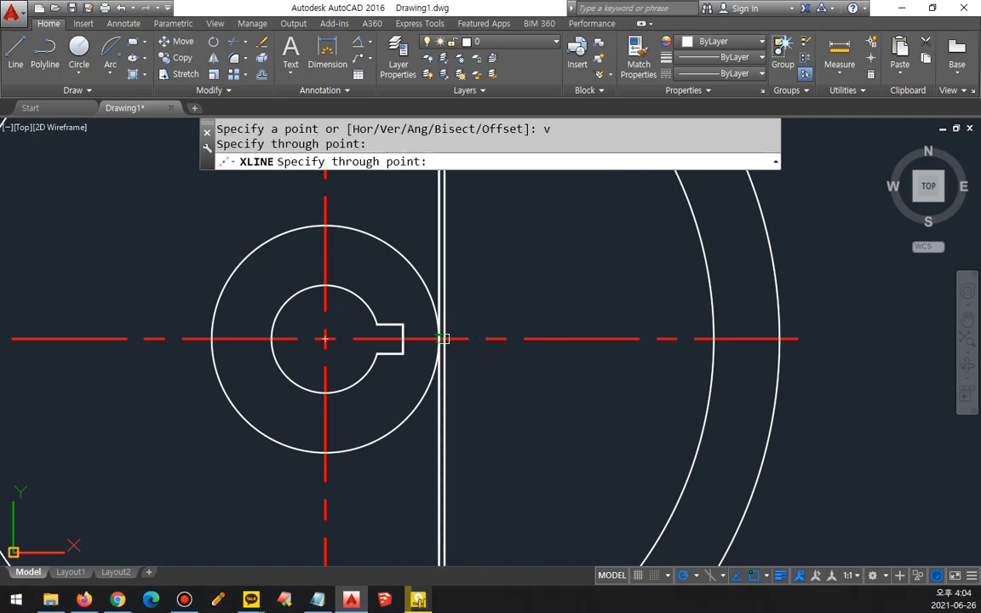
{"action": "key", "text": "Return"}
Step: Offset the vertical construction line to the right by 10
{"action": "type", "text": "o"}
{"action": "key", "text": "Return"}
{"action": "type", "text": "10"}
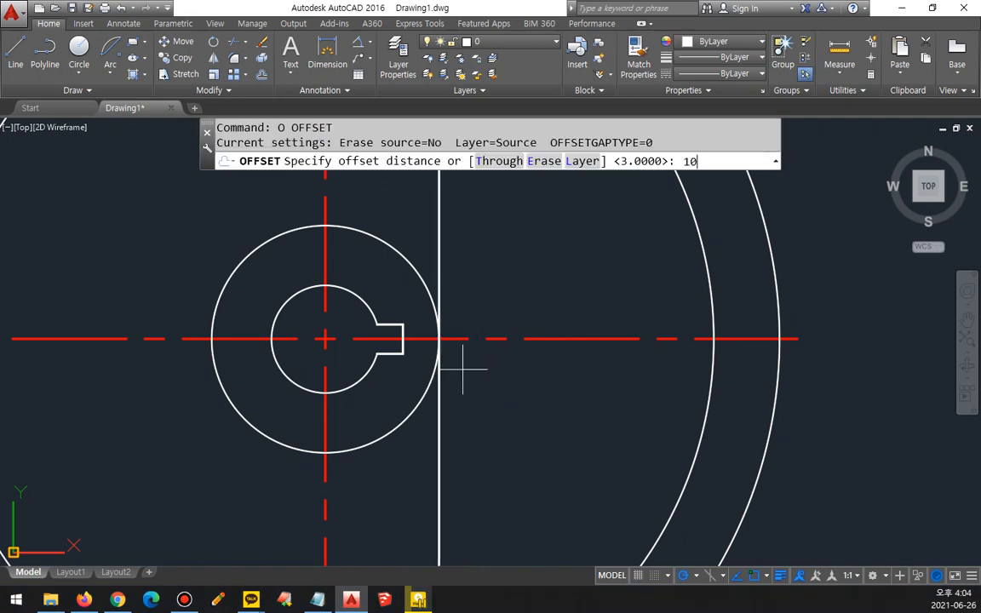
{"action": "key", "text": "Return"}
{"action": "left_click", "coordinate": [439, 400]}
{"action": "left_click", "coordinate": [499, 374]}
{"action": "key", "text": "Return"}
Step: Draw a circle of radius 10 centred where the offset construction line crosses the horizontal centerline
{"action": "type", "text": "c"}
{"action": "key", "text": "Return"}
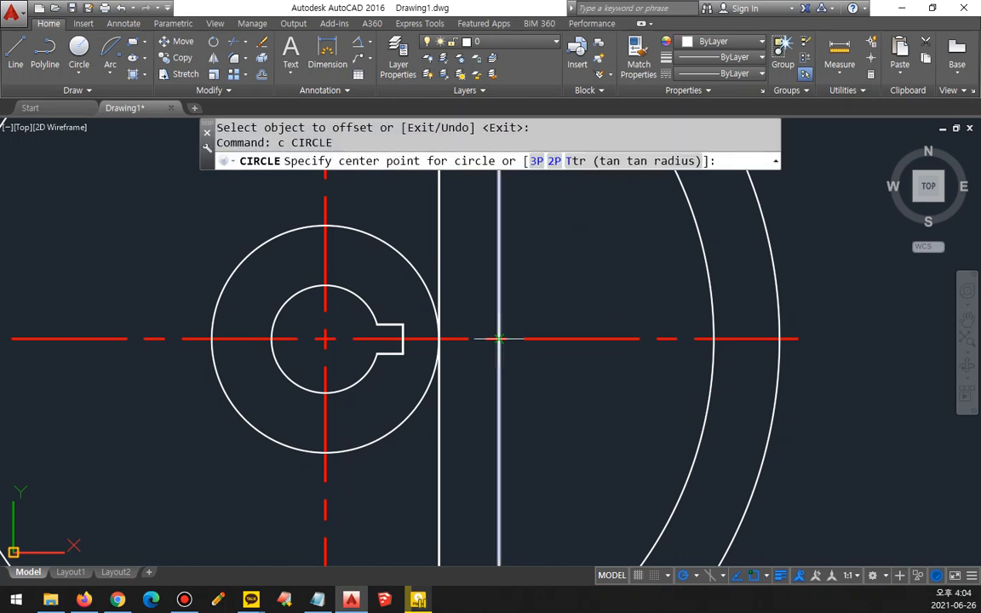
{"action": "left_click", "coordinate": [499, 339]}
{"action": "type", "text": "10"}
{"action": "key", "text": "Return"}
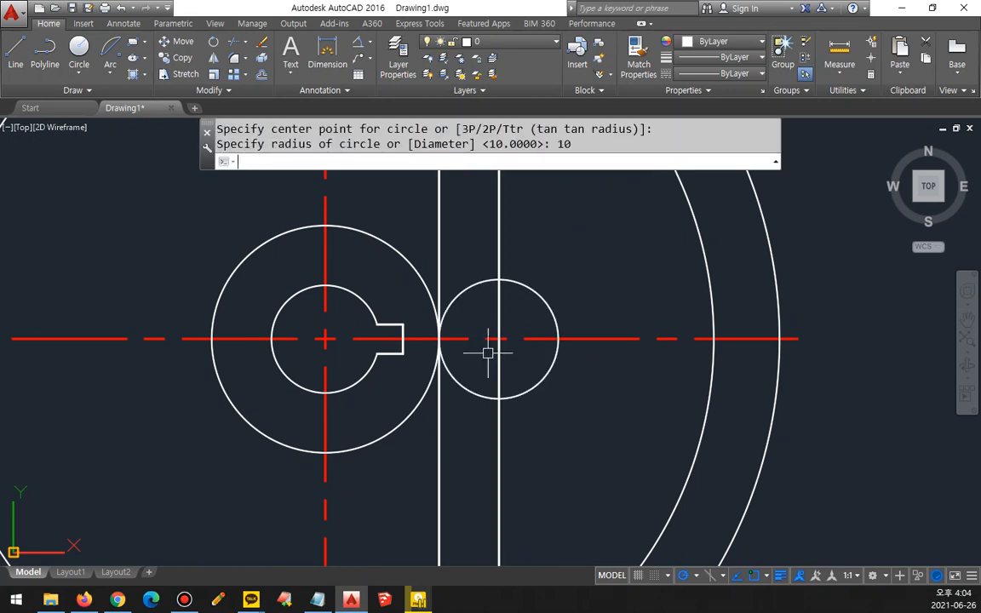
Step: Erase the two vertical construction lines
{"action": "left_click", "coordinate": [543, 453]}
{"action": "left_click", "coordinate": [421, 486]}
{"action": "type", "text": "e"}
{"action": "key", "text": "Return"}
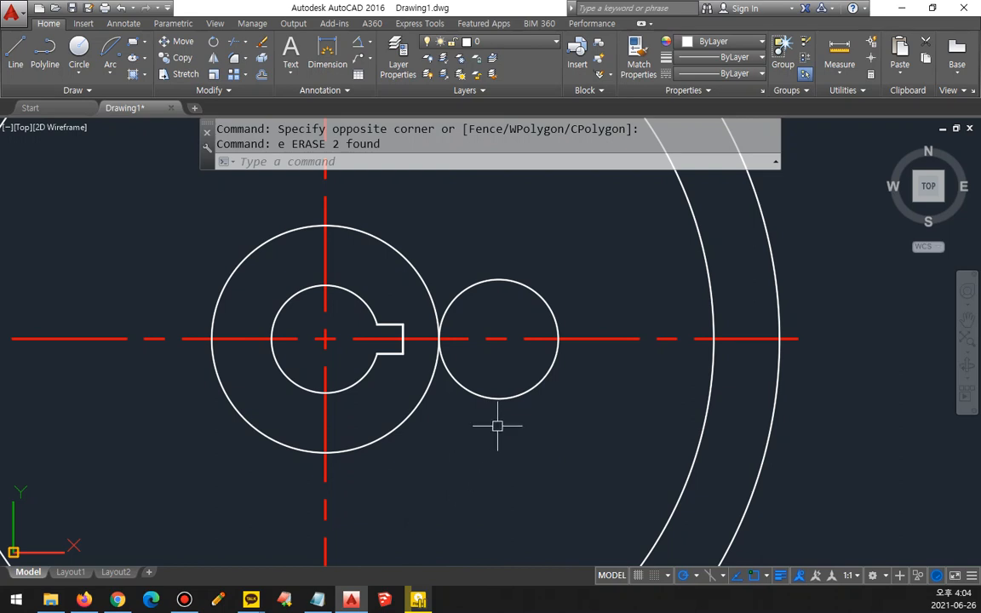
Step: Erase the radius-10 circle on the horizontal centerline
{"action": "left_click", "coordinate": [499, 396]}
{"action": "type", "text": "e"}
{"action": "key", "text": "Return"}
Step: Offset the hub circle outward by 10
{"action": "type", "text": "o"}
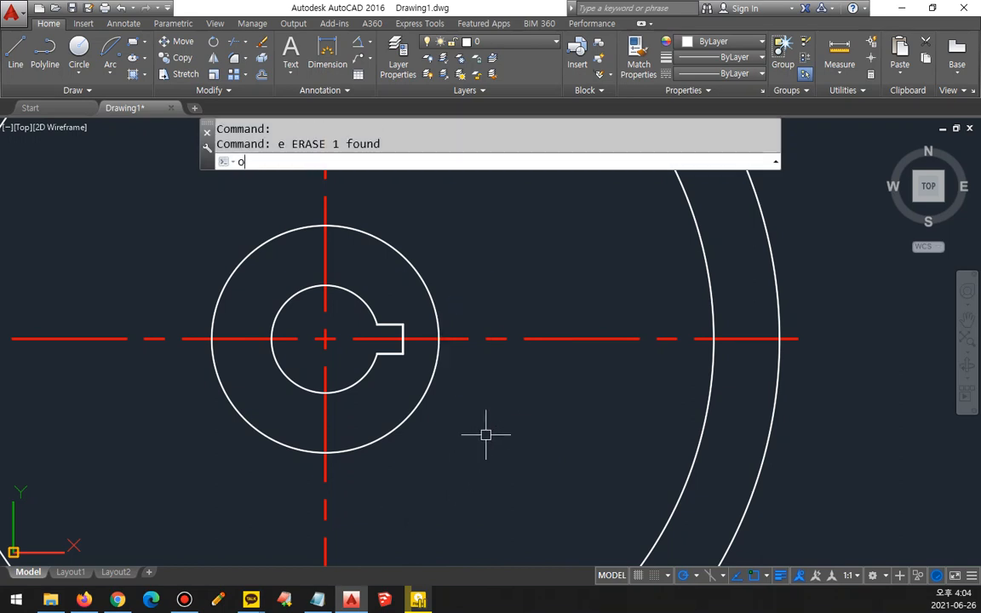
{"action": "key", "text": "Return"}
{"action": "type", "text": "10"}
{"action": "key", "text": "Return"}
{"action": "left_click", "coordinate": [411, 415]}
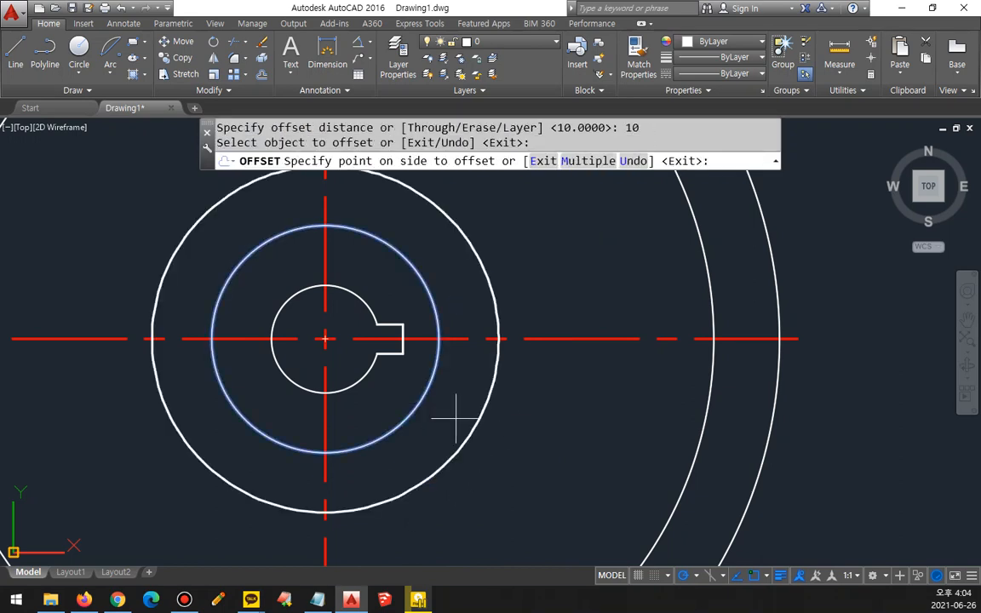
{"action": "left_click", "coordinate": [481, 428]}
{"action": "key", "text": "Return"}
Step: Draw four circles of radius 10 centred where the offset circle crosses the horizontal and vertical centerlines
{"action": "type", "text": "c"}
{"action": "key", "text": "Return"}
{"action": "left_click", "coordinate": [498, 339]}
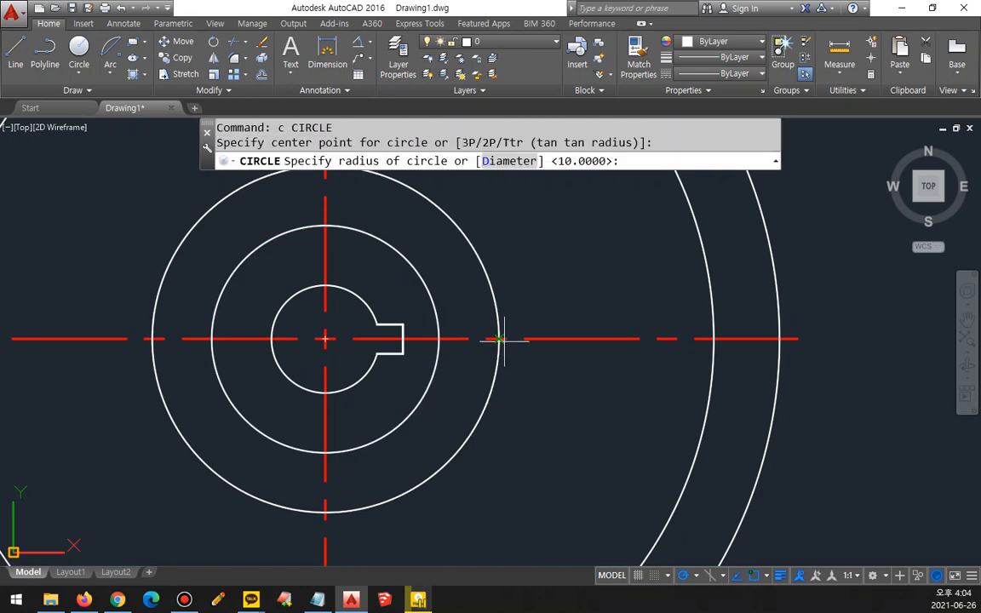
{"action": "key", "text": "Return"}
{"action": "key", "text": "Return"}
{"action": "left_click", "coordinate": [324, 511]}
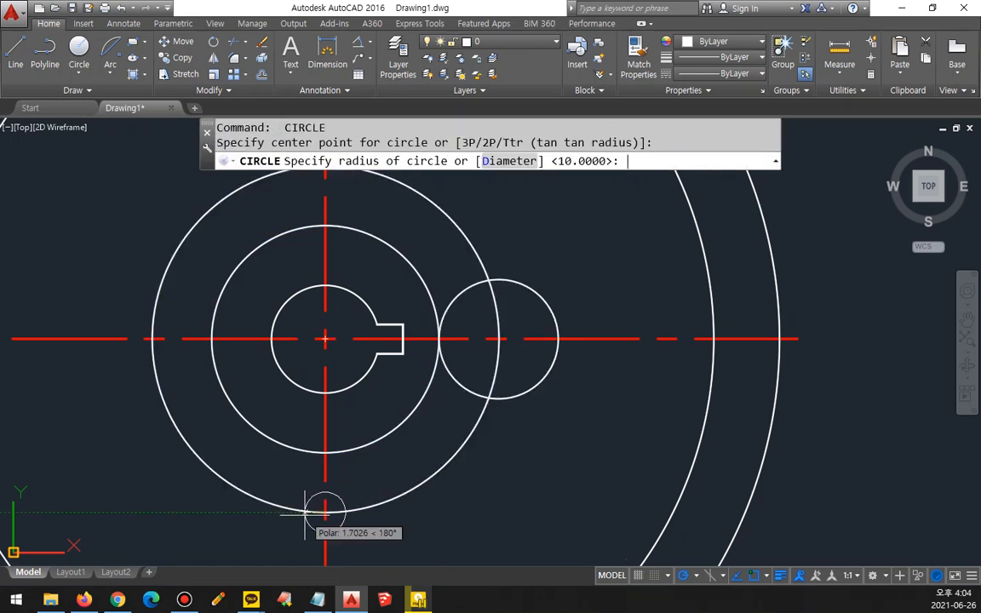
{"action": "key", "text": "Return"}
{"action": "key", "text": "Return"}
{"action": "left_click", "coordinate": [153, 340]}
{"action": "key", "text": "Return"}
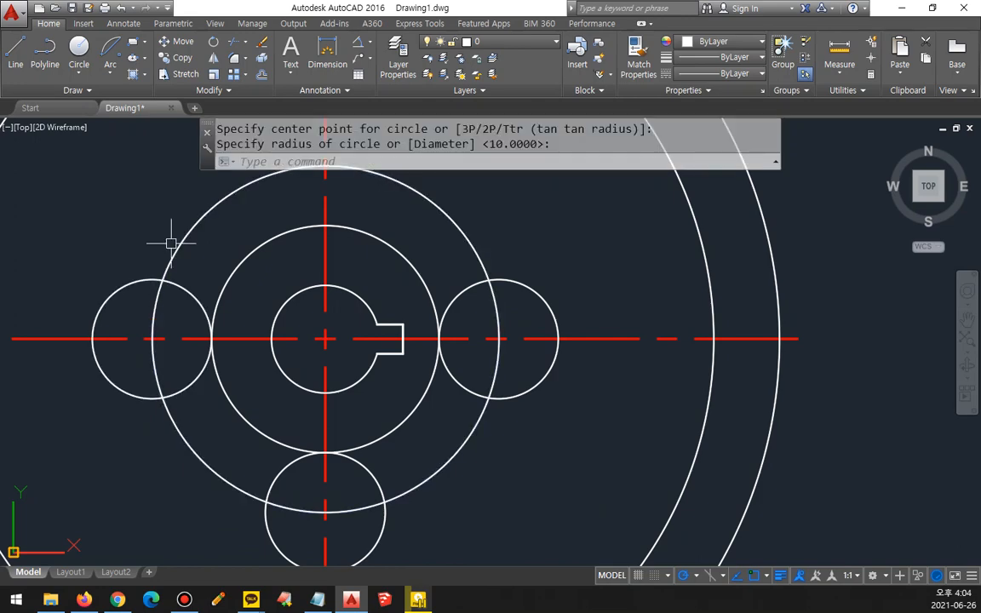
{"action": "key", "text": "Return"}
{"action": "scroll", "coordinate": [255, 232], "scroll_direction": "up", "scroll_amount": 2}
{"action": "left_click", "coordinate": [360, 228]}
Step: Erase the offset circle running through the centres of the four small circles
{"action": "key", "text": "Return"}
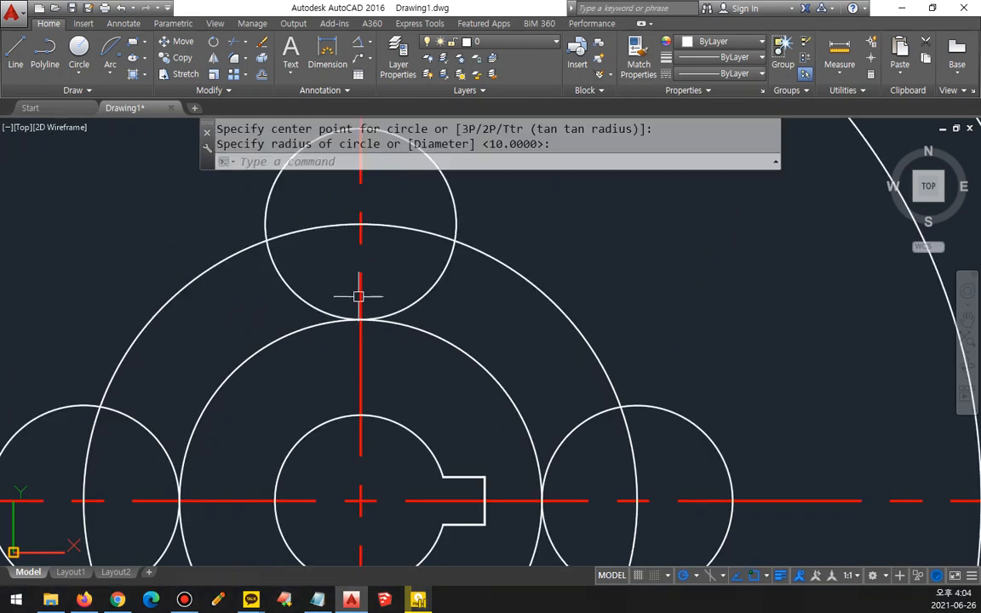
{"action": "scroll", "coordinate": [429, 304], "scroll_direction": "down", "scroll_amount": 2}
{"action": "left_click", "coordinate": [519, 325]}
{"action": "type", "text": "e"}
{"action": "key", "text": "Return"}
{"action": "scroll", "coordinate": [587, 492], "scroll_direction": "down", "scroll_amount": 3}
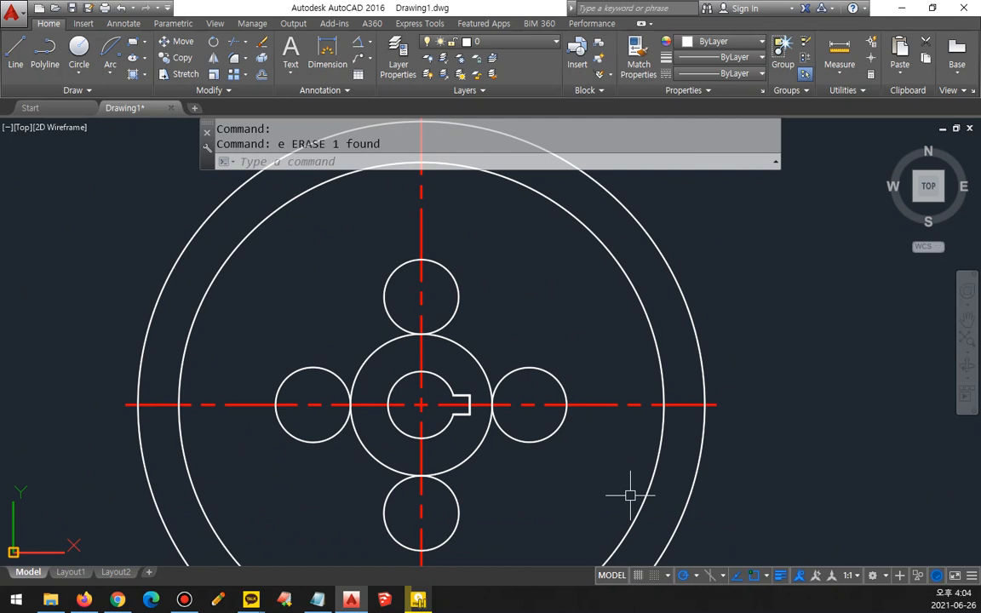
Step: Draw a radius-30 circle tangent to the right-hand small circle and the inner rim circle with the tan-tan-radius option
{"action": "mouse_move", "coordinate": [617, 471]}
{"action": "middle_mouse_down"}
{"action": "mouse_move", "coordinate": [549, 400]}
{"action": "mouse_move", "coordinate": [536, 361]}
{"action": "middle_mouse_up"}
{"action": "type", "text": "C"}
{"action": "key", "text": "Return"}
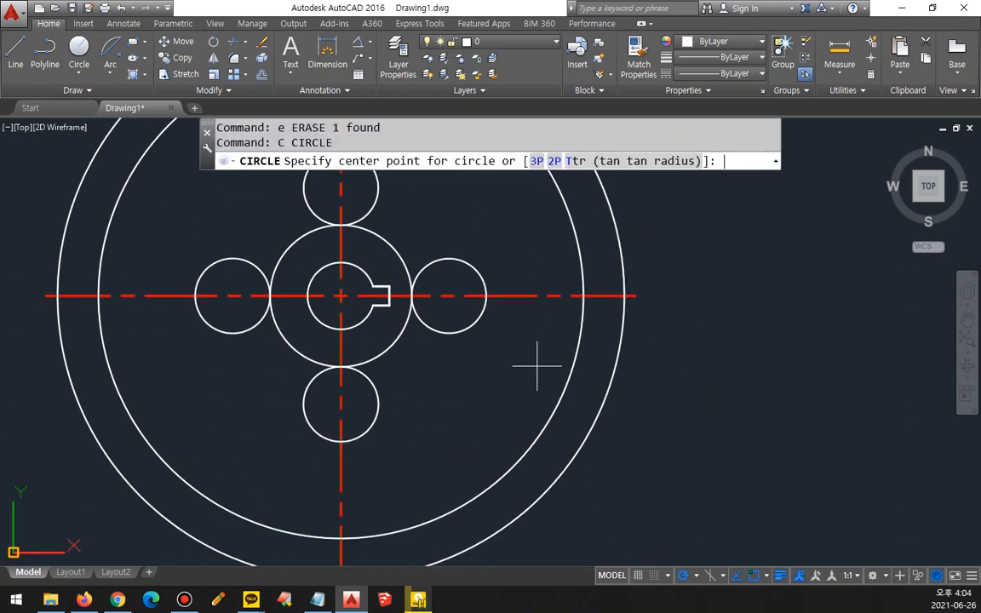
{"action": "type", "text": "t"}
{"action": "key", "text": "Return"}
{"action": "left_click", "coordinate": [450, 262]}
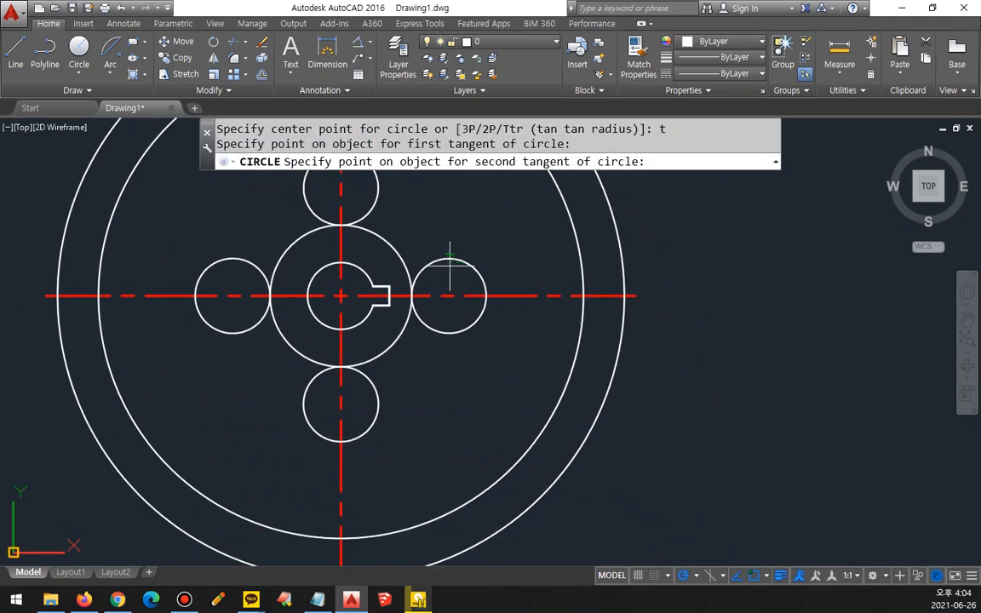
{"action": "left_click", "coordinate": [551, 406]}
{"action": "type", "text": "30"}
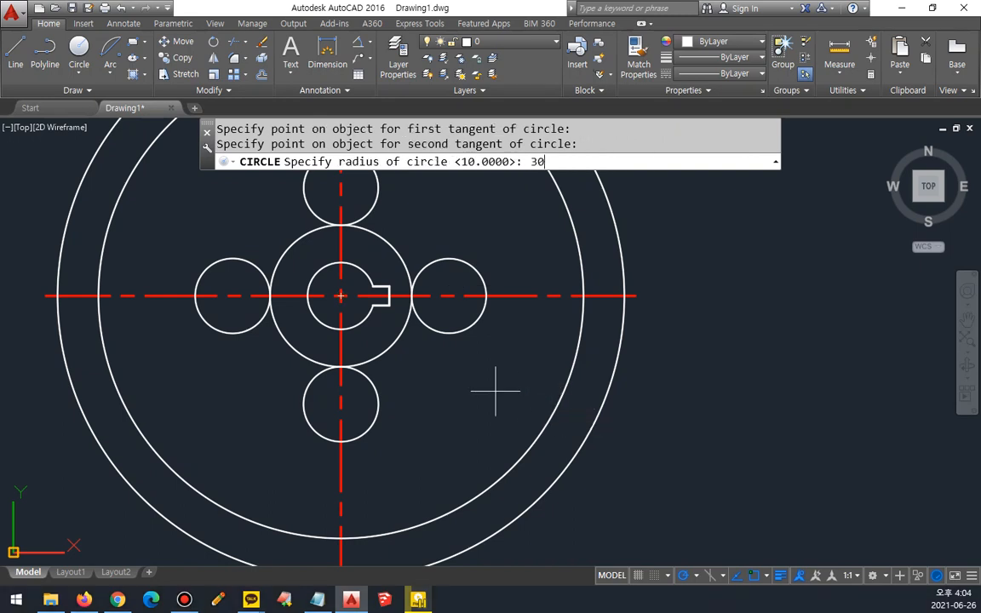
{"action": "key", "text": "Return"}
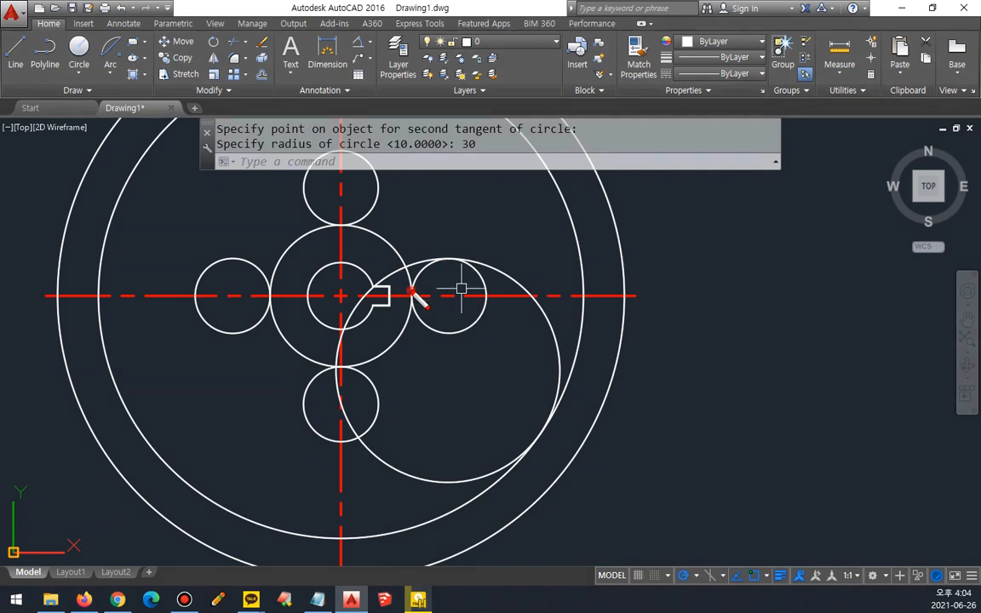
{"action": "left_click_drag", "start_coordinate": [461, 254], "coordinate": [537, 304]}
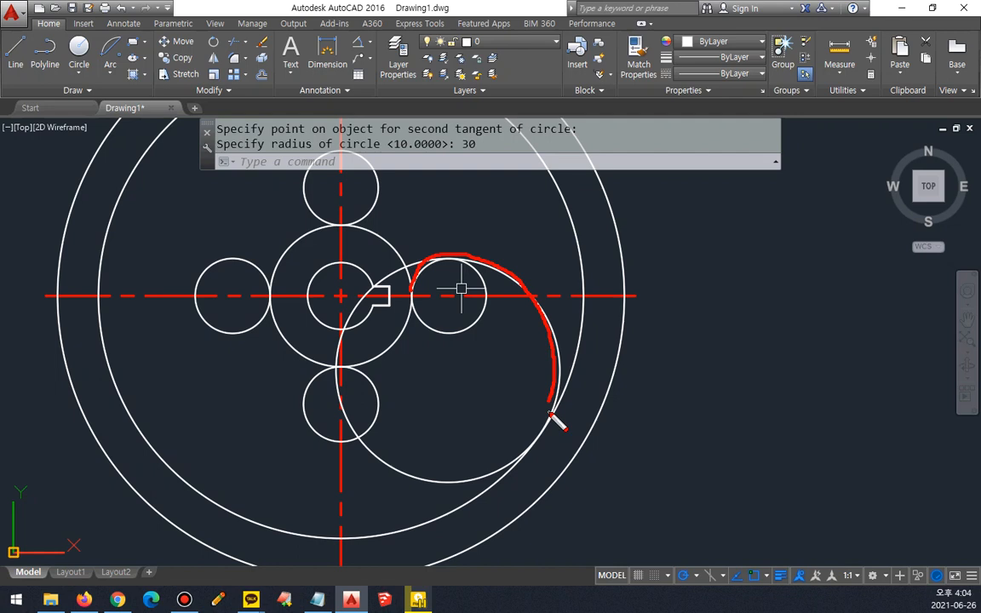
{"action": "key", "text": "Escape"}
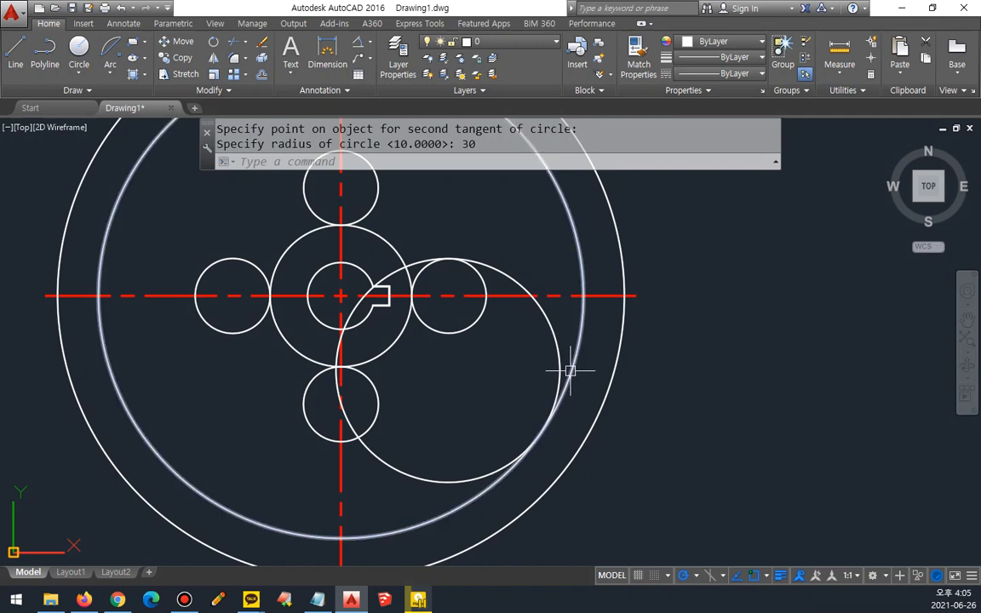
Step: Trim the lower half of the right-hand small circle and the radius-30 circle's stretch inside the bore
{"action": "type", "text": "tr"}
{"action": "key", "text": "Return"}
{"action": "key", "text": "Return"}
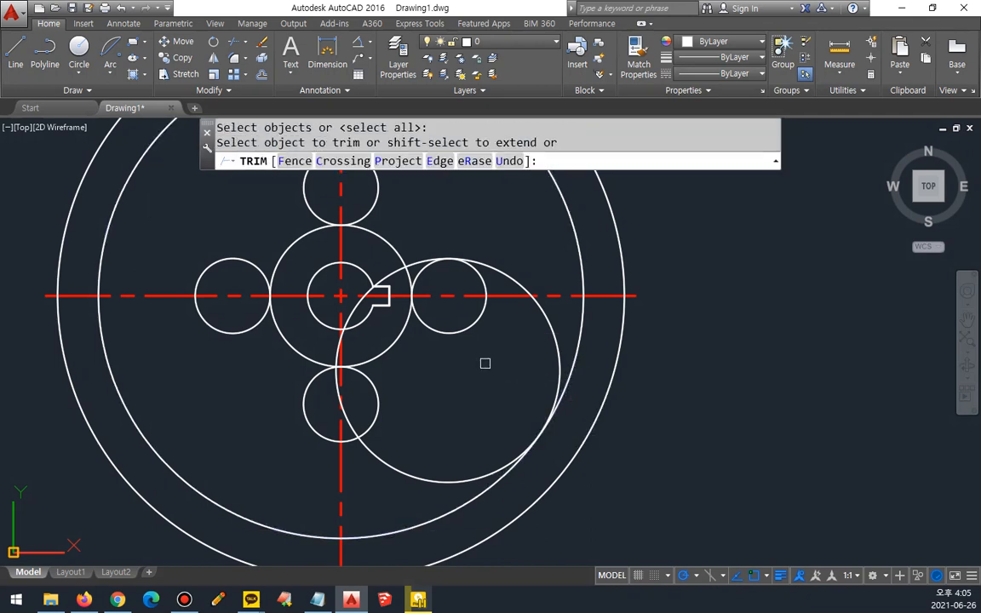
{"action": "left_click", "coordinate": [460, 332]}
{"action": "left_click", "coordinate": [360, 306]}
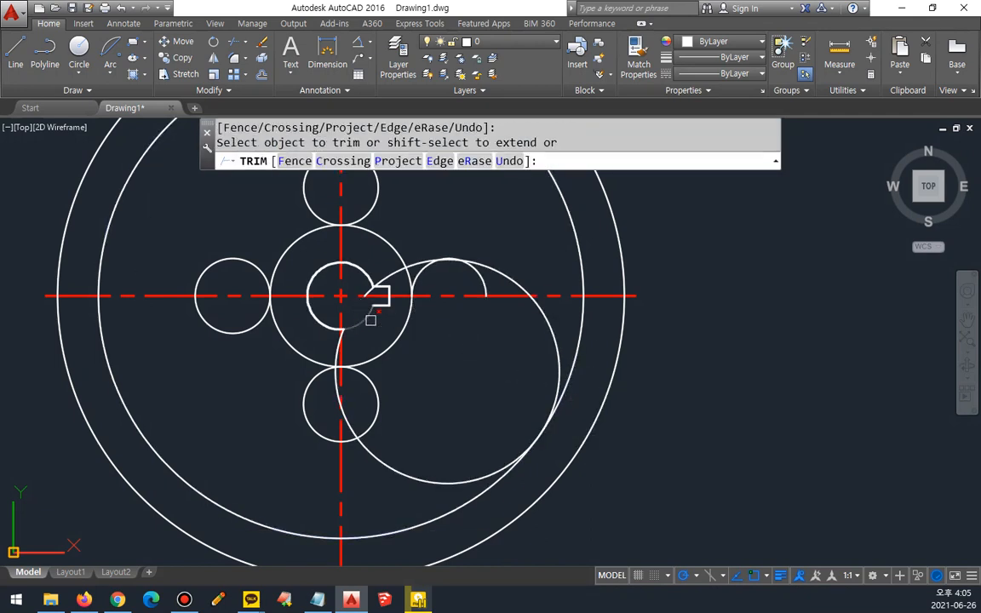
{"action": "key", "text": "Return"}
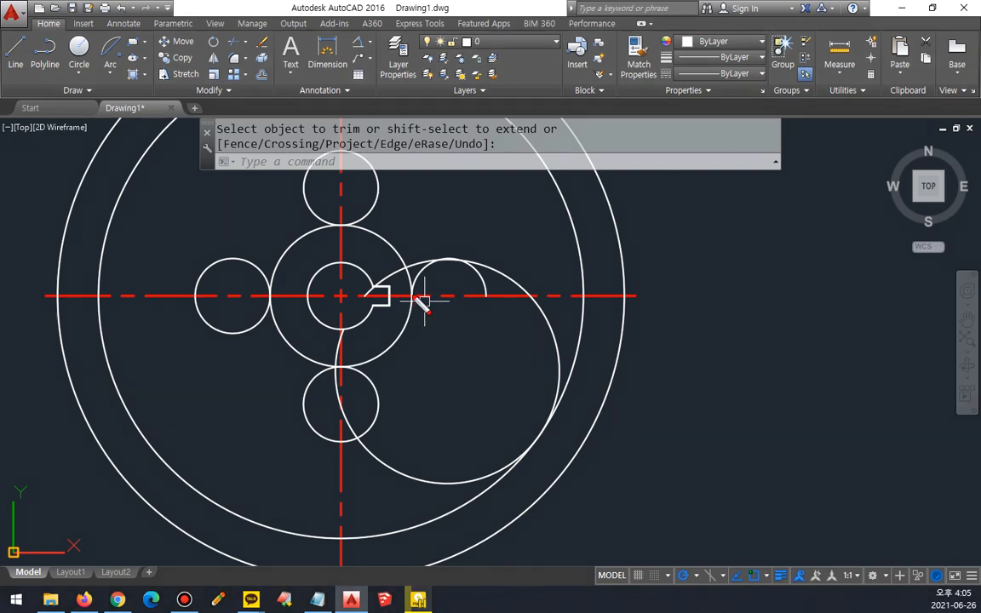
{"action": "mouse_move", "coordinate": [414, 298]}
{"action": "left_mouse_down"}
{"action": "mouse_move", "coordinate": [468, 298]}
{"action": "mouse_move", "coordinate": [572, 349]}
{"action": "mouse_move", "coordinate": [508, 485]}
{"action": "left_mouse_up"}
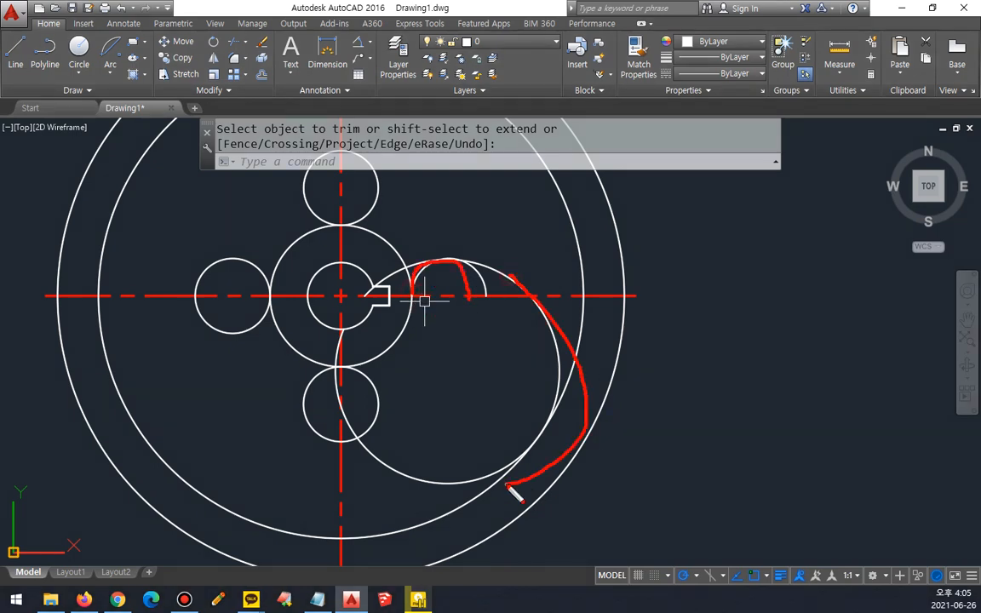
{"action": "key", "text": "Escape"}
{"action": "scroll", "coordinate": [426, 271], "scroll_direction": "up", "scroll_amount": 2}
{"action": "type", "text": "f"}
{"action": "key", "text": "Return"}
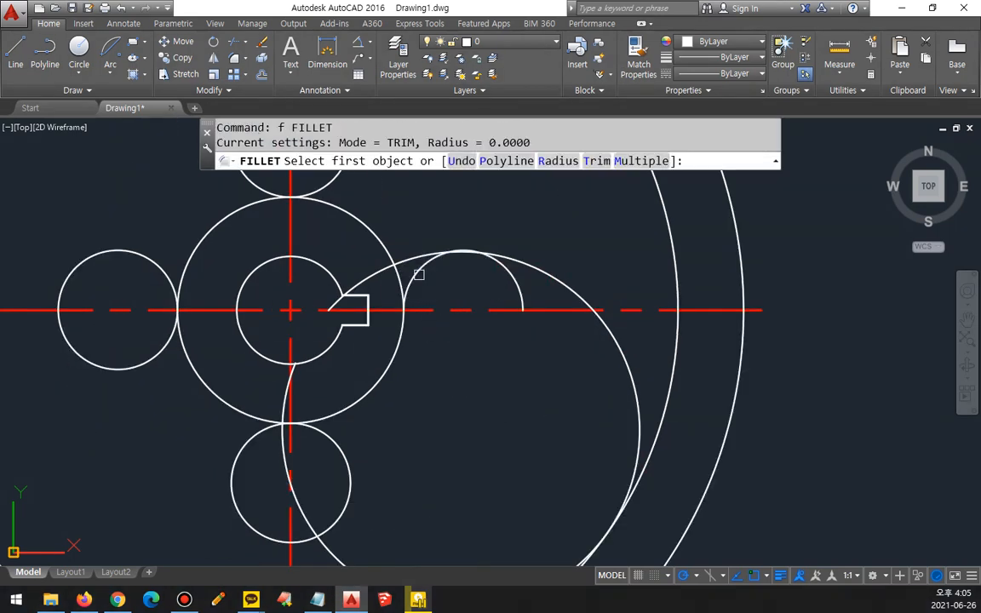
{"action": "key", "text": "Escape"}
Step: Erase the trimmed radius-30 circle
{"action": "left_click", "coordinate": [553, 276]}
{"action": "type", "text": "e"}
{"action": "key", "text": "Return"}
Step: Draw a radius-30 circle tangent to the right-hand small half-circle's top and the inner rim circle
{"action": "type", "text": "C"}
{"action": "key", "text": "Return"}
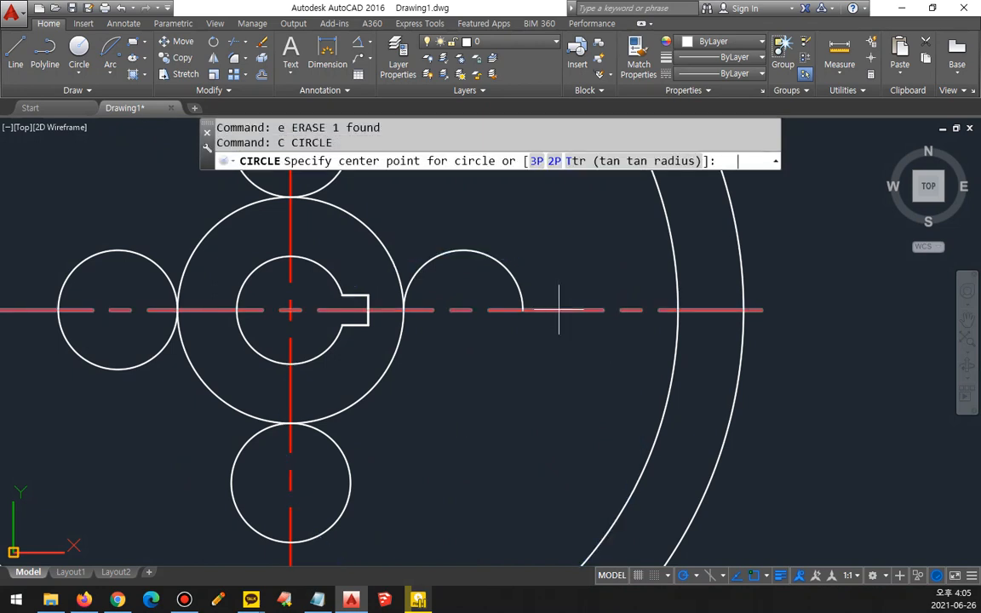
{"action": "type", "text": "t"}
{"action": "key", "text": "Return"}
{"action": "left_click", "coordinate": [508, 268]}
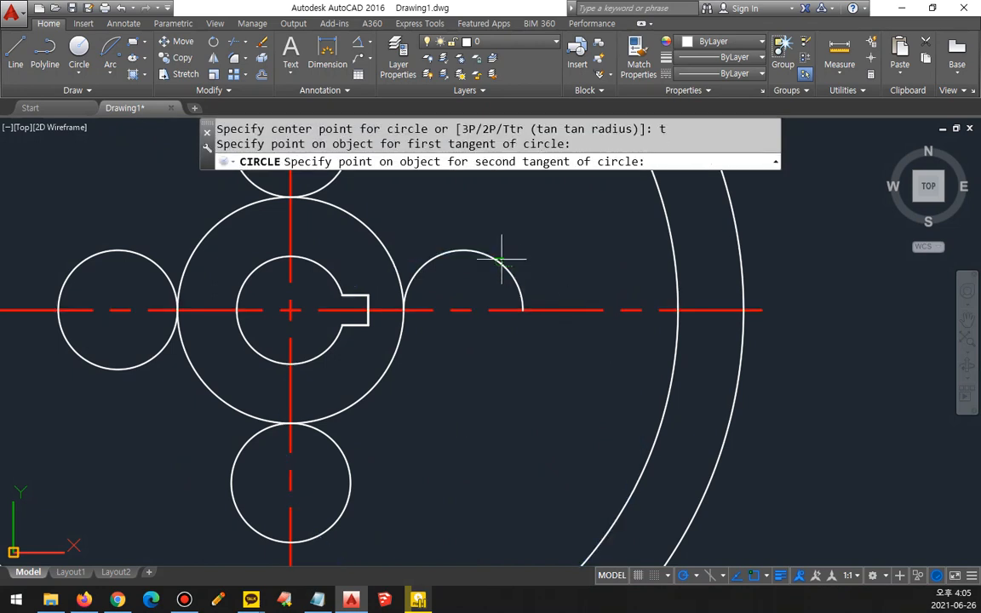
{"action": "left_click", "coordinate": [656, 420]}
{"action": "type", "text": "30"}
{"action": "key", "text": "Return"}
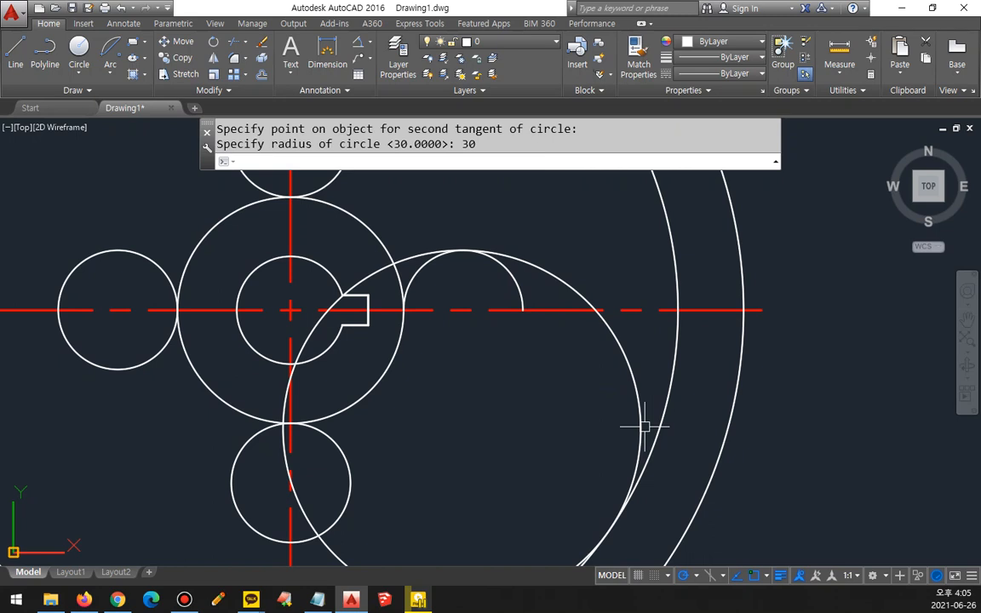
Step: Trim the new radius-30 circle between the horizontal centerline and the bore
{"action": "type", "text": "tr"}
{"action": "key", "text": "Return"}
{"action": "key", "text": "Return"}
{"action": "left_click", "coordinate": [314, 321]}
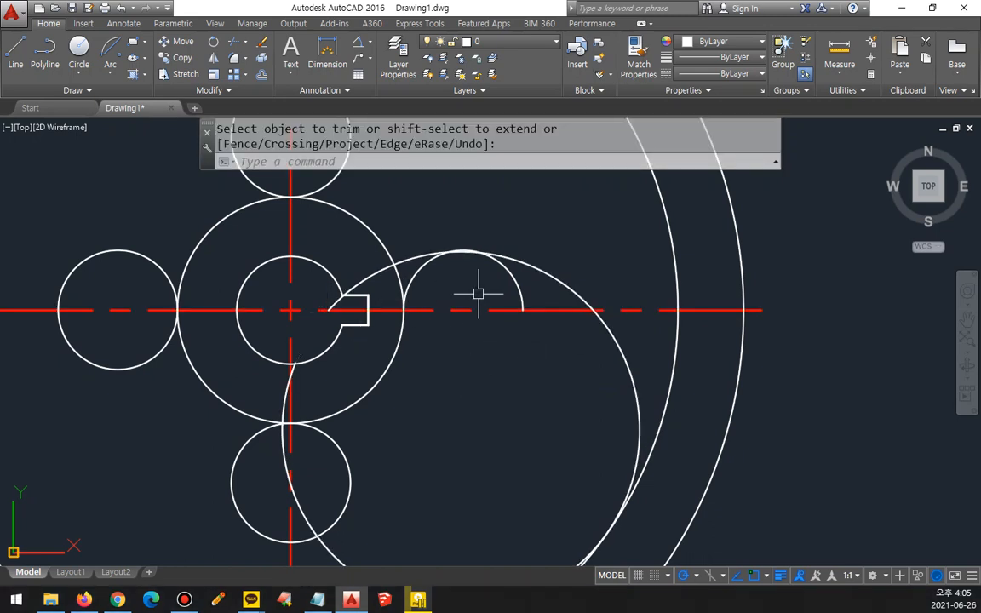
Step: Fillet the right-hand small arc with the radius-30 arc at radius 0, leaving one continuous curve from the hub
{"action": "scroll", "coordinate": [477, 294], "scroll_direction": "up", "scroll_amount": 2}
{"action": "key", "text": "Escape"}
{"action": "type", "text": "f"}
{"action": "key", "text": "Return"}
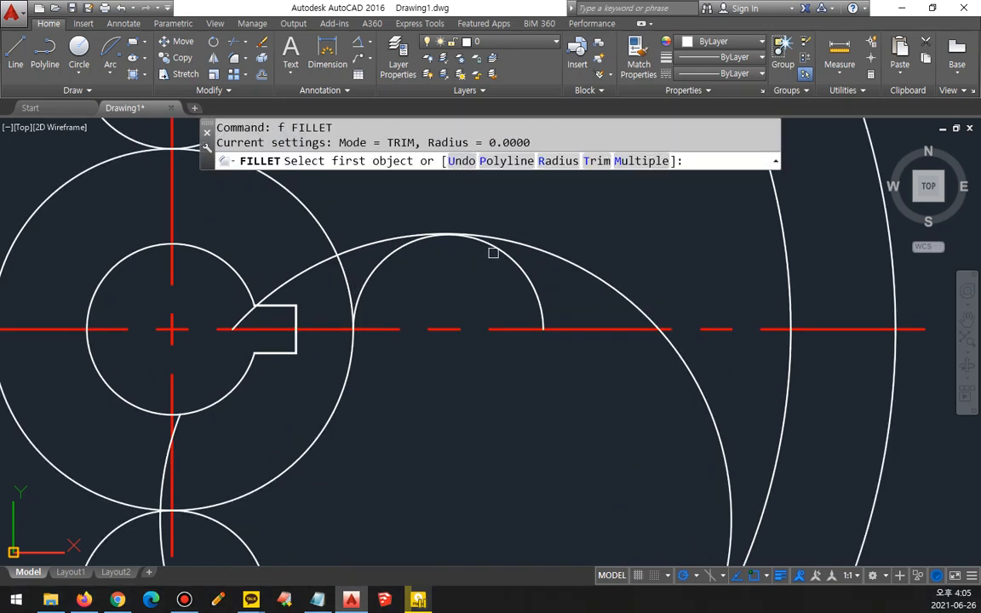
{"action": "left_click", "coordinate": [380, 261]}
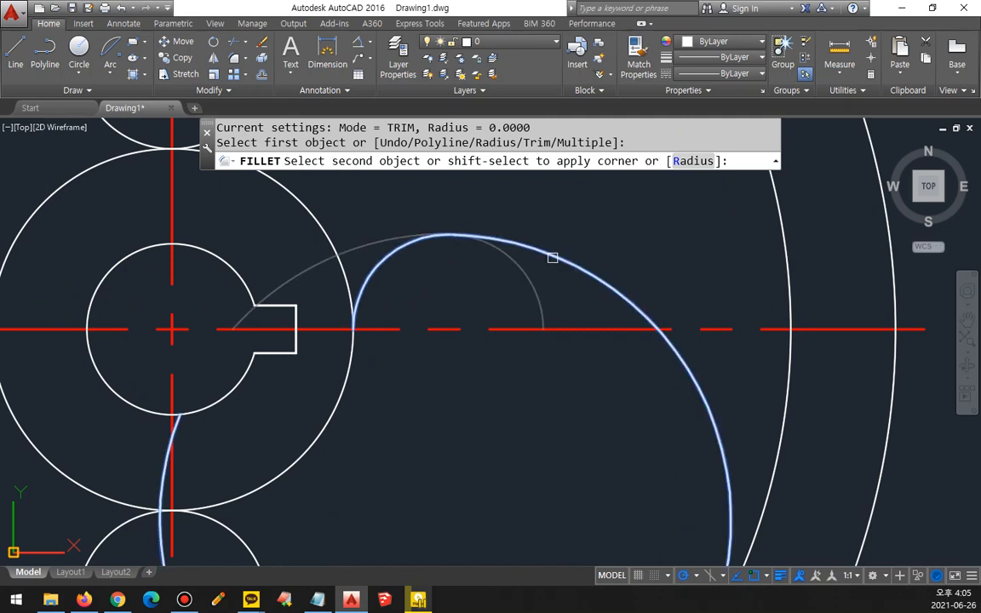
{"action": "left_click", "coordinate": [613, 258]}
Step: Fillet the radius-30 arc with the inner rim circle at radius 0 to end the arc at their tangent point
{"action": "scroll", "coordinate": [523, 330], "scroll_direction": "down", "scroll_amount": 2}
{"action": "middle_click_drag", "start_coordinate": [600, 398], "coordinate": [618, 266]}
{"action": "key", "text": "Return"}
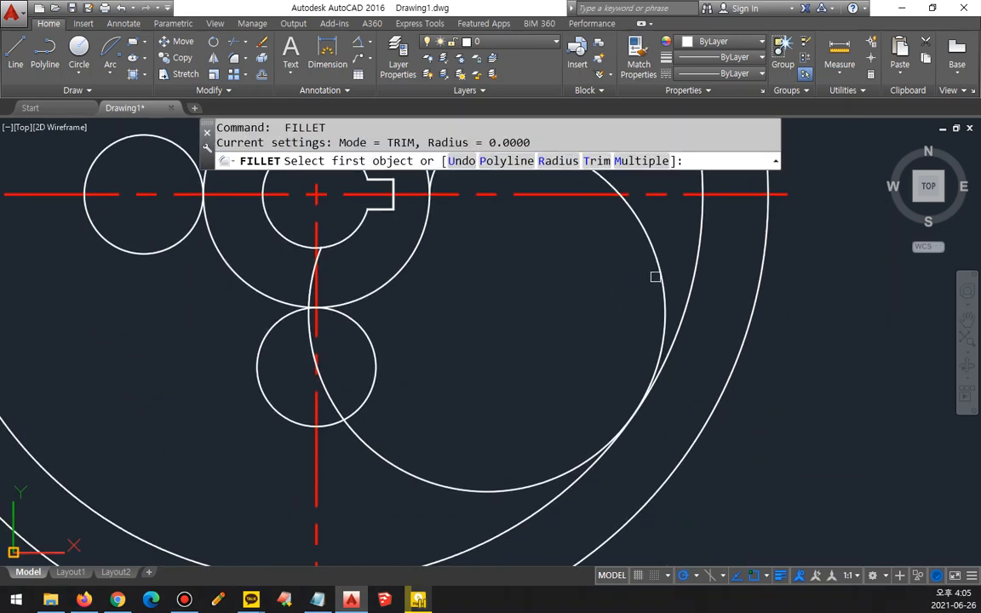
{"action": "left_click", "coordinate": [660, 276]}
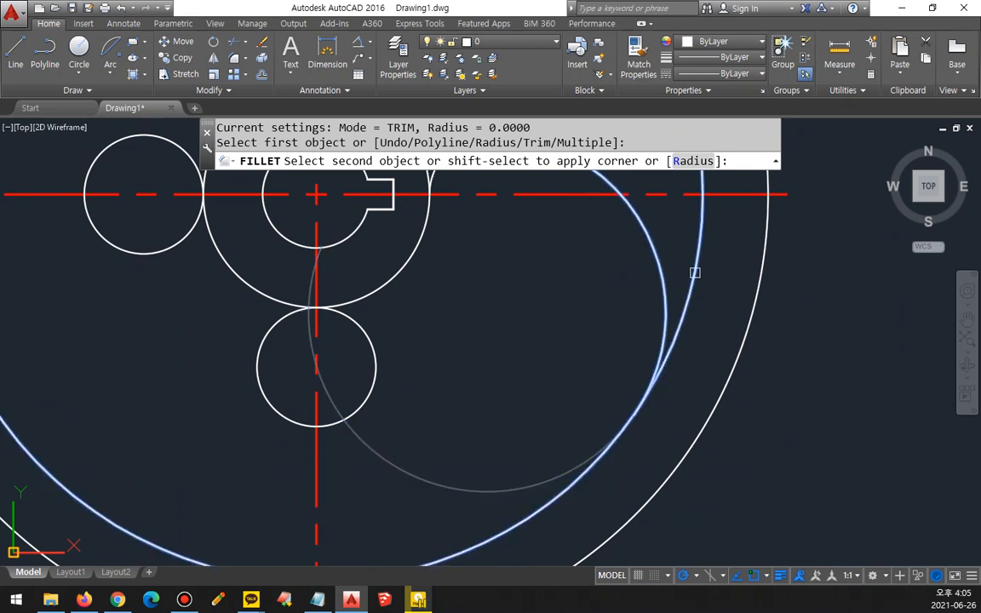
{"action": "left_click", "coordinate": [572, 489]}
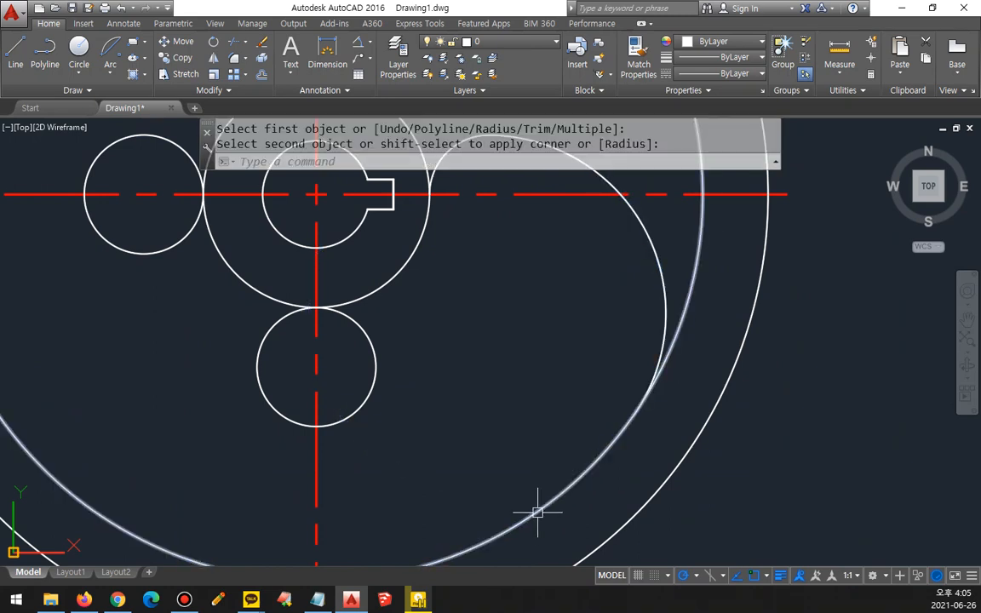
Step: Draw a radius-30 circle tangent to the small circle below the hub and the lower-left part of the inner rim circle
{"action": "scroll", "coordinate": [534, 482], "scroll_direction": "down", "scroll_amount": 2}
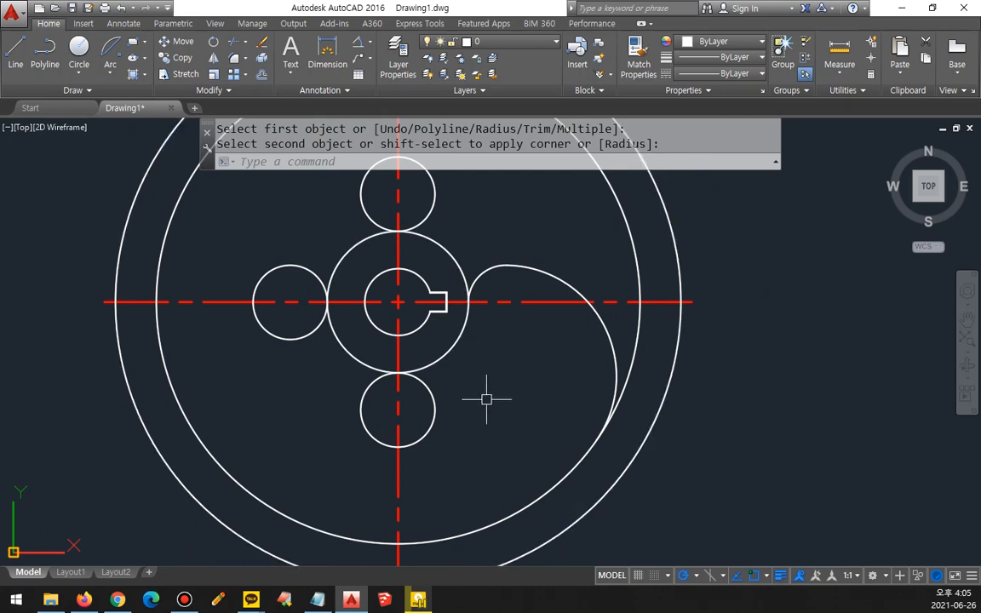
{"action": "middle_click_drag", "start_coordinate": [484, 396], "coordinate": [569, 398]}
{"action": "type", "text": "c"}
{"action": "key", "text": "Return"}
{"action": "type", "text": "t"}
{"action": "key", "text": "Return"}
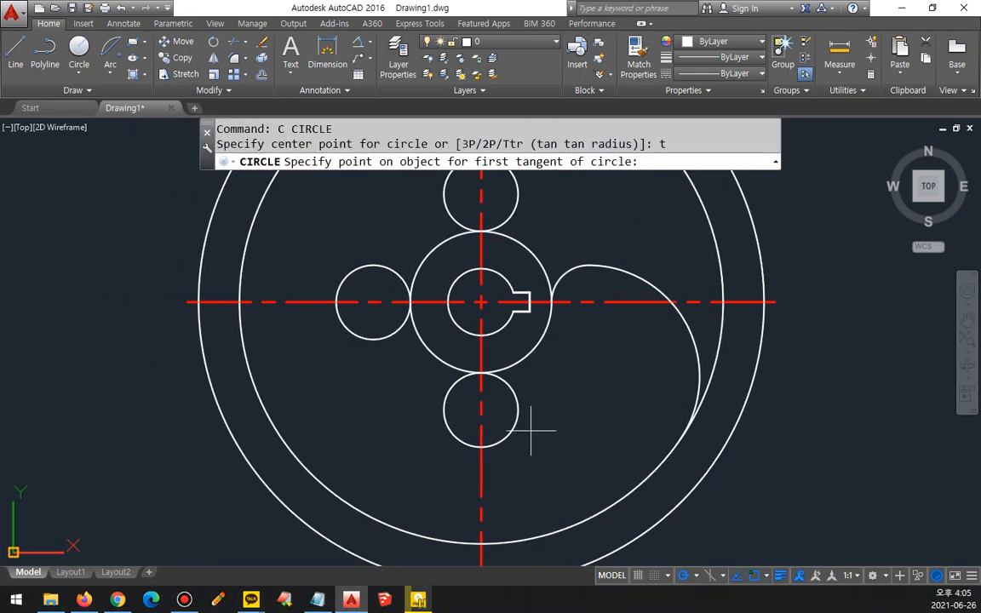
{"action": "left_click", "coordinate": [515, 431]}
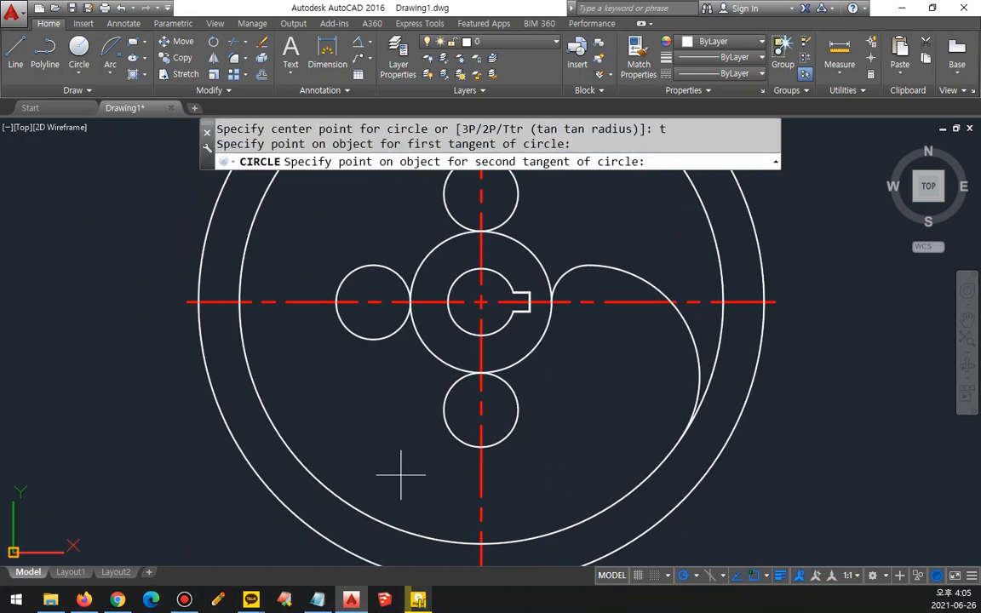
{"action": "left_click", "coordinate": [328, 489]}
{"action": "type", "text": "30"}
{"action": "key", "text": "Return"}
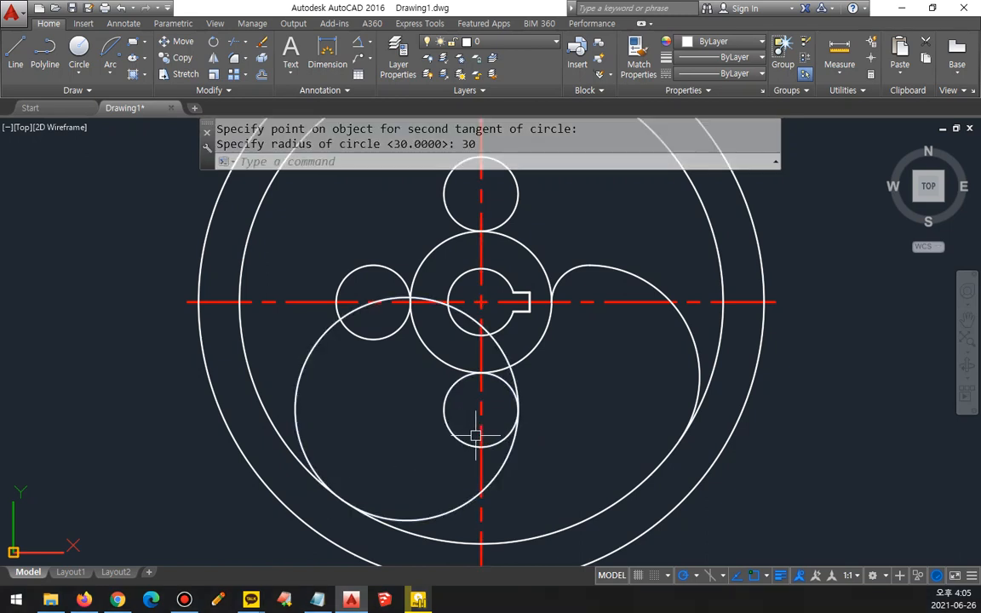
Step: Trim the left half of the small circle below the hub and the radius-30 circle's stretch inside the left-hand small circle
{"action": "type", "text": "tr"}
{"action": "key", "text": "Return"}
{"action": "key", "text": "Return"}
{"action": "left_click", "coordinate": [444, 409]}
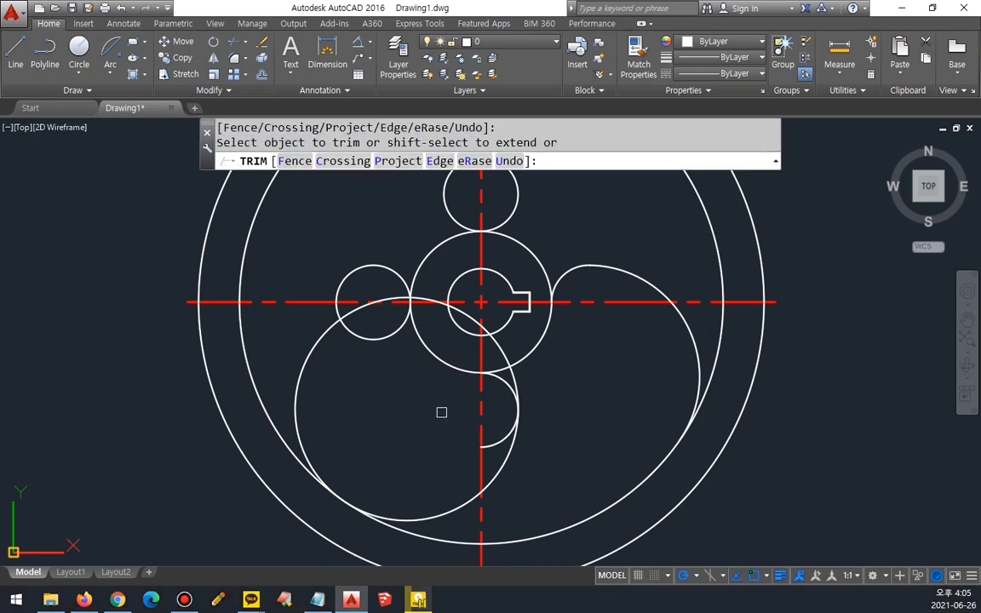
{"action": "left_click", "coordinate": [369, 314]}
{"action": "key", "text": "Return"}
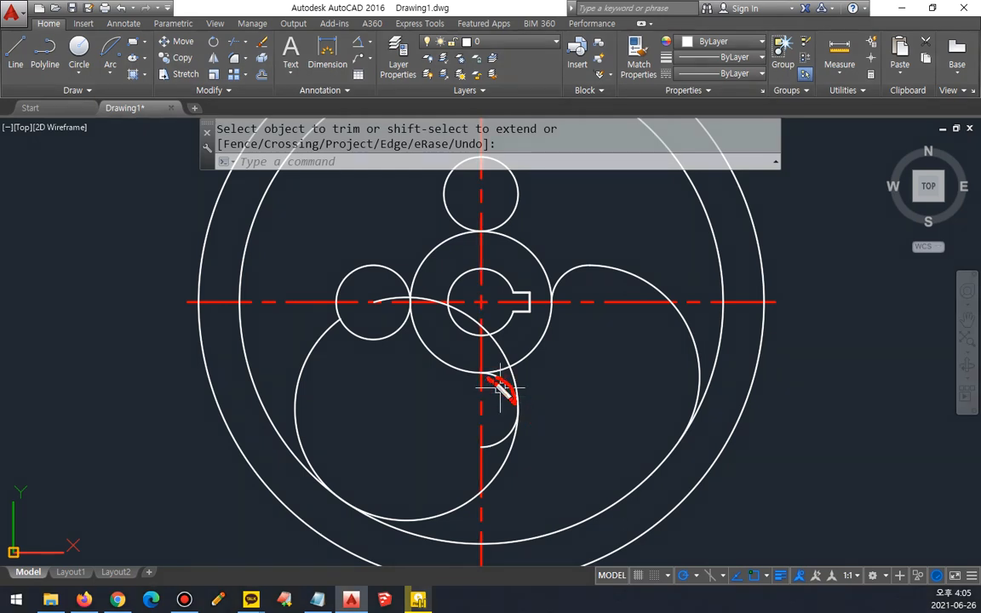
Step: Fillet the small arc below the hub with the radius-30 arc at radius 0, leaving one continuous curve
{"action": "left_click_drag", "start_coordinate": [491, 482], "coordinate": [432, 514]}
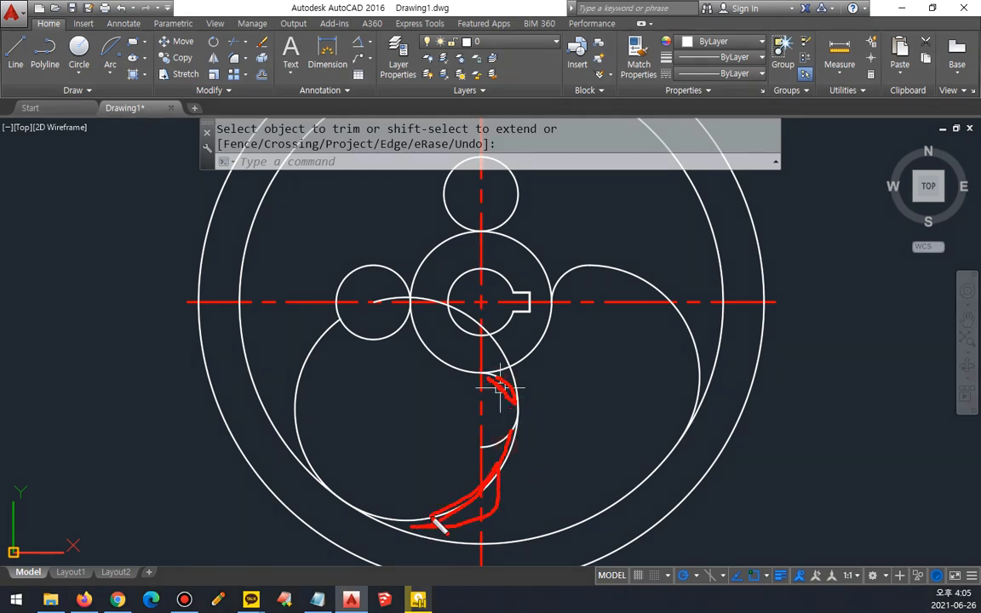
{"action": "key", "text": "Escape"}
{"action": "key", "text": "Escape"}
{"action": "type", "text": "f"}
{"action": "key", "text": "Return"}
{"action": "left_click", "coordinate": [501, 390]}
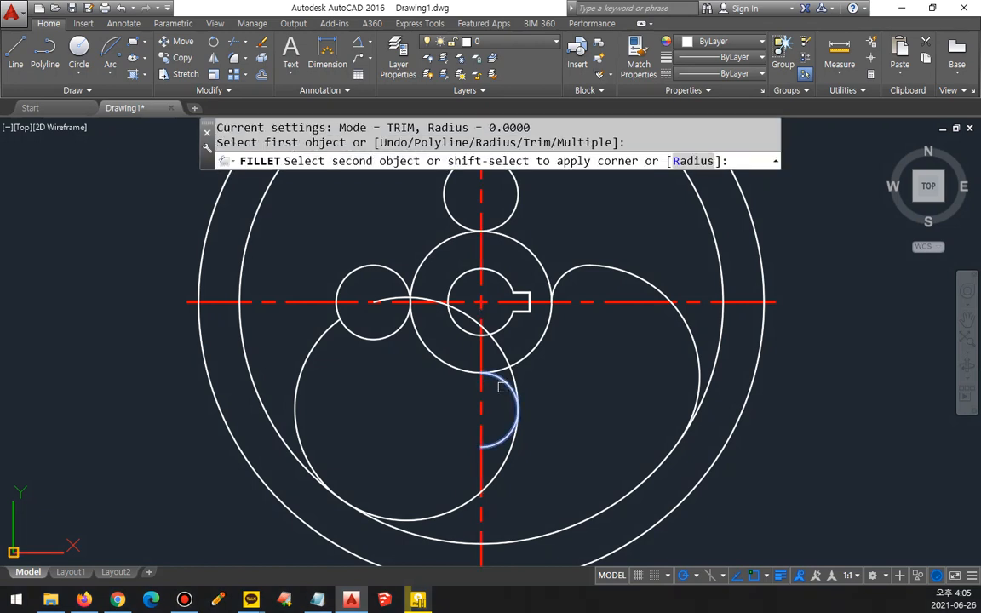
Step: Fillet the lower spoke's radius-30 arc with the inner rim circle at radius 0 to end it at their tangent point
{"action": "key", "text": "Return"}
{"action": "left_click", "coordinate": [464, 507]}
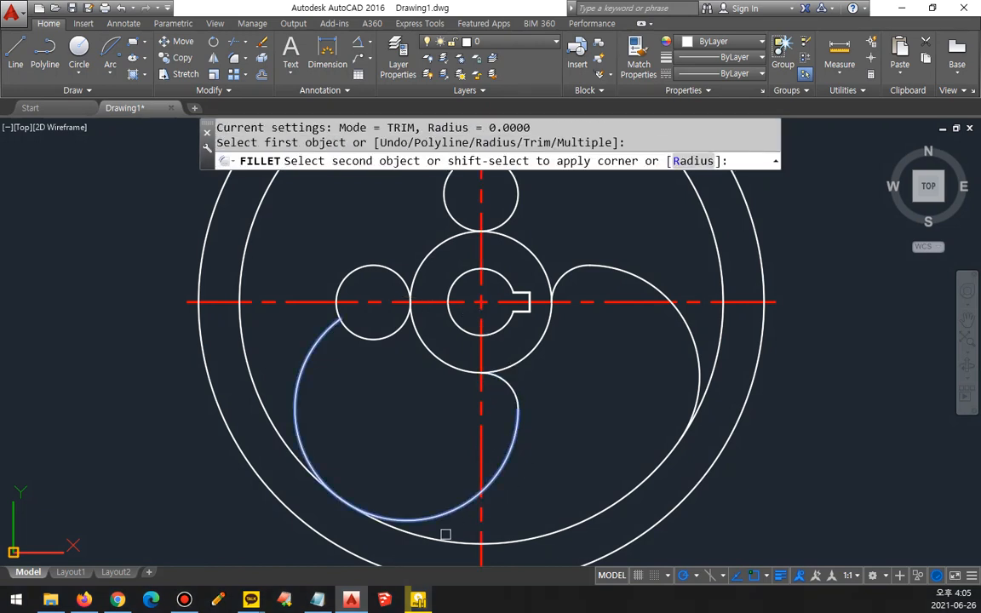
{"action": "left_click", "coordinate": [446, 536]}
Step: Draw a radius-30 circle tangent to the small circle left of the hub and the upper-left part of the inner rim circle
{"action": "middle_click_drag", "start_coordinate": [338, 337], "coordinate": [350, 425]}
{"action": "type", "text": "c"}
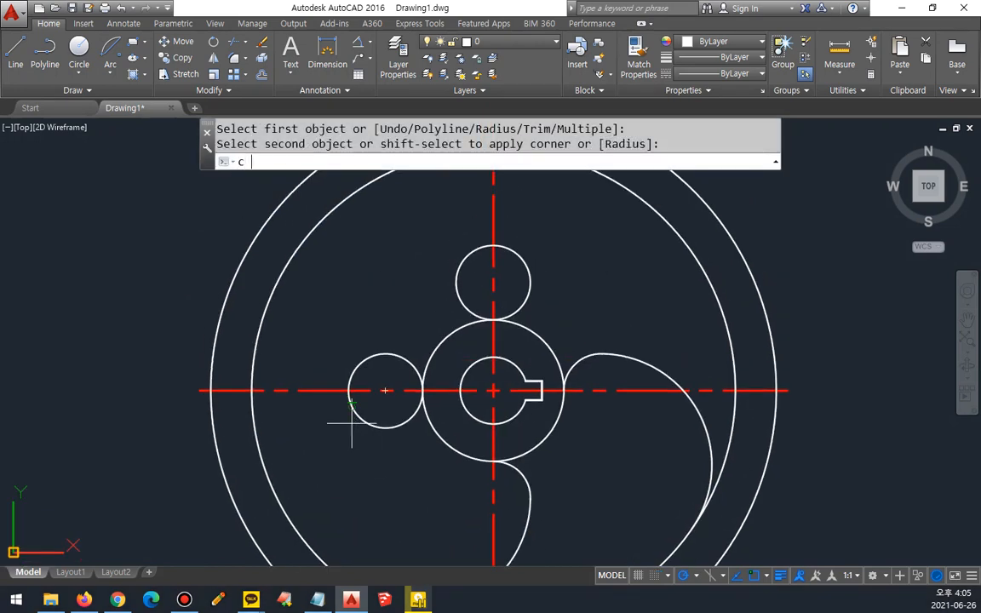
{"action": "key", "text": "Return"}
{"action": "type", "text": "t"}
{"action": "key", "text": "Return"}
{"action": "left_click", "coordinate": [334, 394]}
{"action": "left_click", "coordinate": [271, 293]}
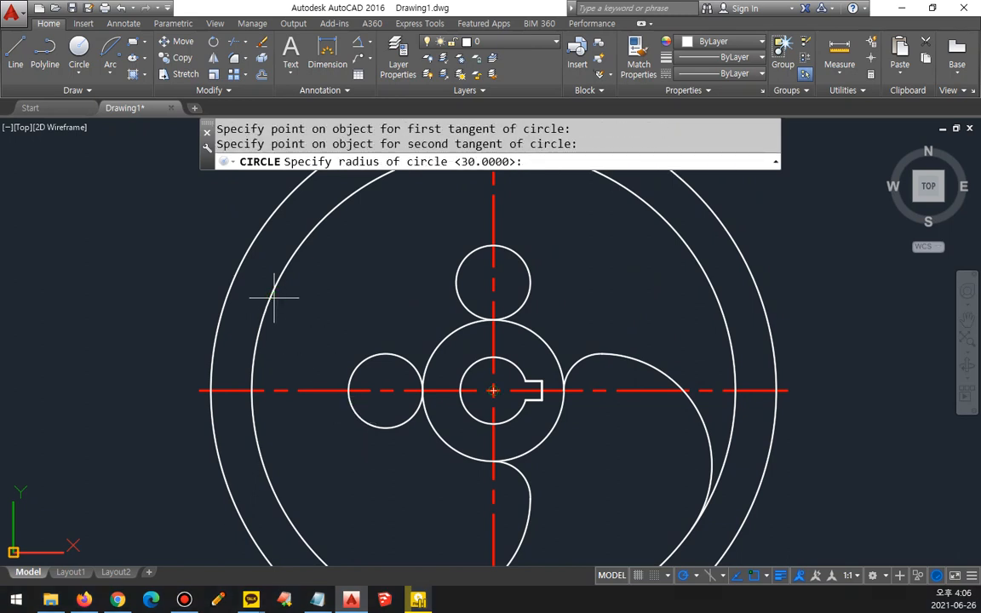
{"action": "key", "text": "Return"}
Step: Trim the upper half of the left-hand small circle and the radius-30 circle's stretch between the inner rim and the small circle above the hub
{"action": "type", "text": "tr"}
{"action": "key", "text": "Return"}
{"action": "key", "text": "Return"}
{"action": "left_click", "coordinate": [411, 214]}
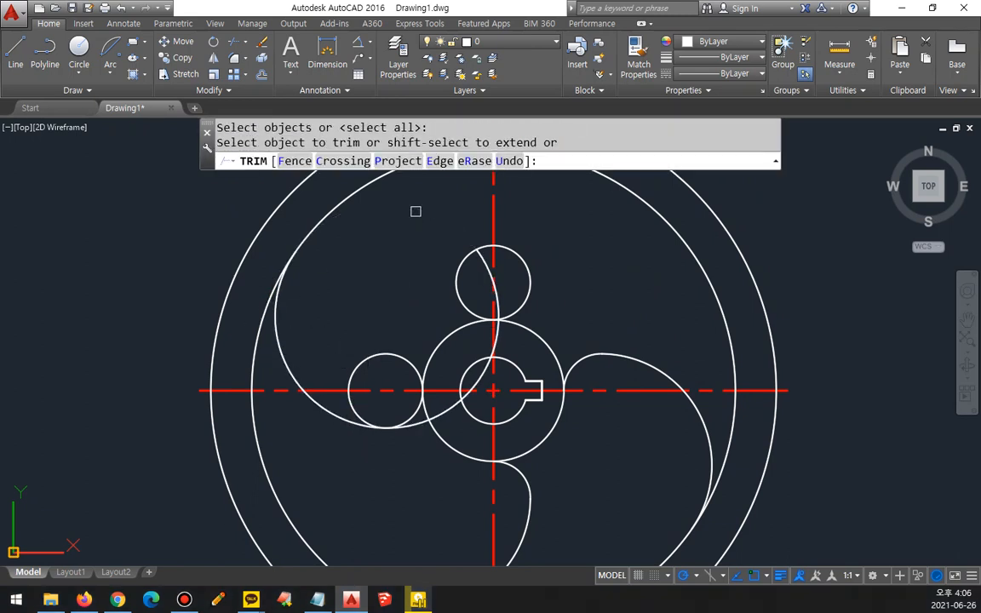
{"action": "key", "text": "Escape"}
Step: Fillet the left-hand small arc with the radius-30 arc at radius 0, leaving one continuous curve from the hub
{"action": "type", "text": "f"}
{"action": "key", "text": "Return"}
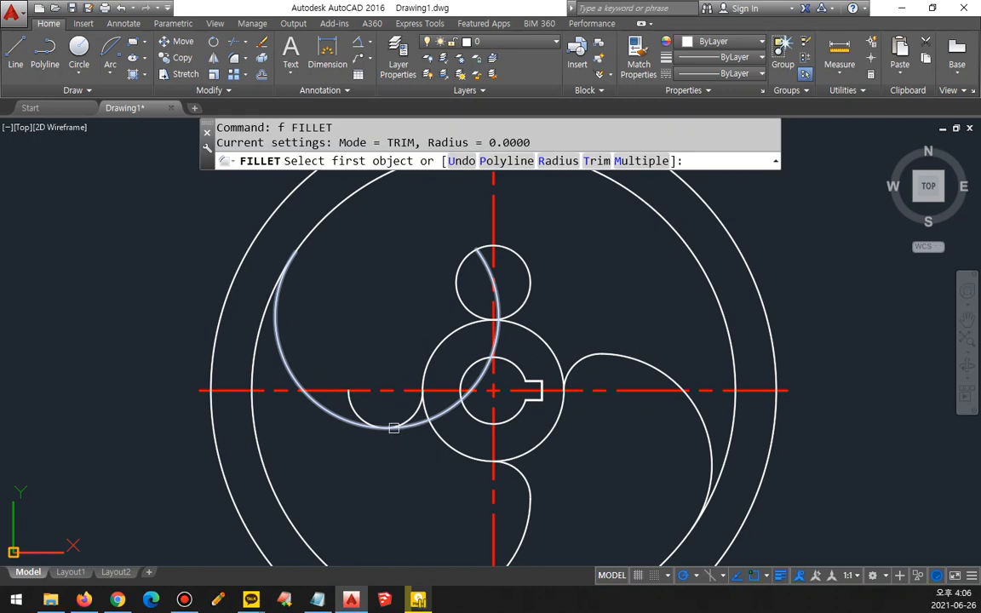
{"action": "scroll", "coordinate": [396, 421], "scroll_direction": "up", "scroll_amount": 2}
{"action": "left_click", "coordinate": [423, 415]}
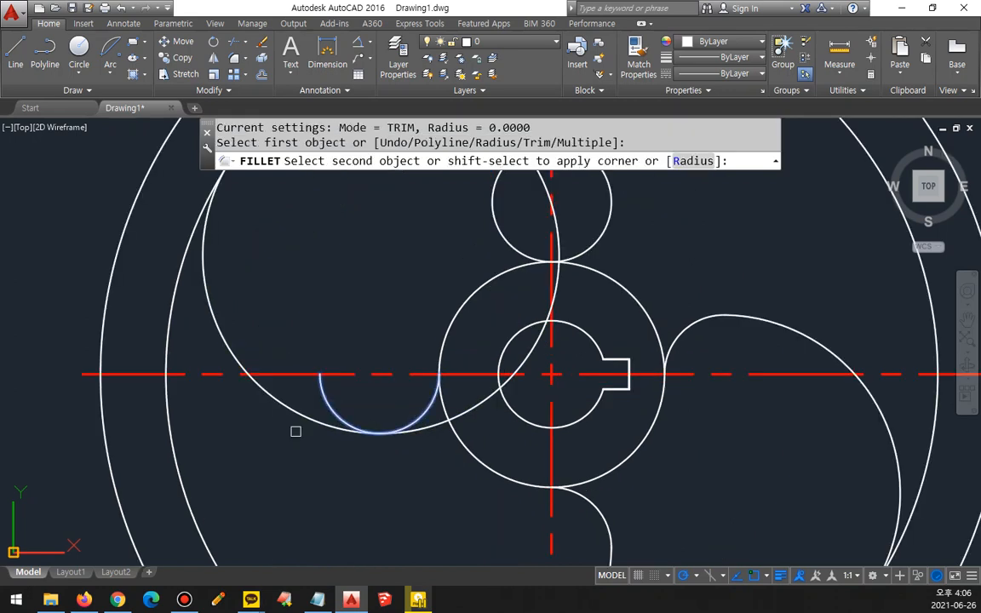
{"action": "left_click", "coordinate": [298, 417]}
Step: Fillet the left spoke's radius-30 arc with the inner rim circle at radius 0 to end it at their tangent point
{"action": "key", "text": "Return"}
{"action": "left_click", "coordinate": [204, 276]}
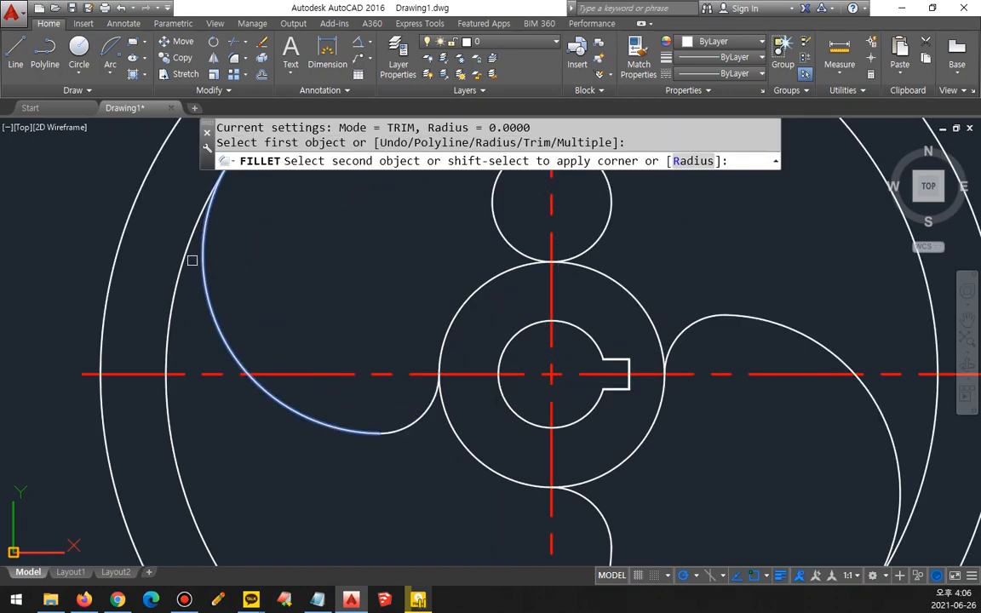
{"action": "left_click", "coordinate": [184, 253]}
Step: Draw a radius-30 circle tangent to the small circle above the hub and the upper-right part of the inner rim circle
{"action": "middle_click_drag", "start_coordinate": [377, 258], "coordinate": [280, 409]}
{"action": "type", "text": "c"}
{"action": "key", "text": "Return"}
{"action": "type", "text": "t"}
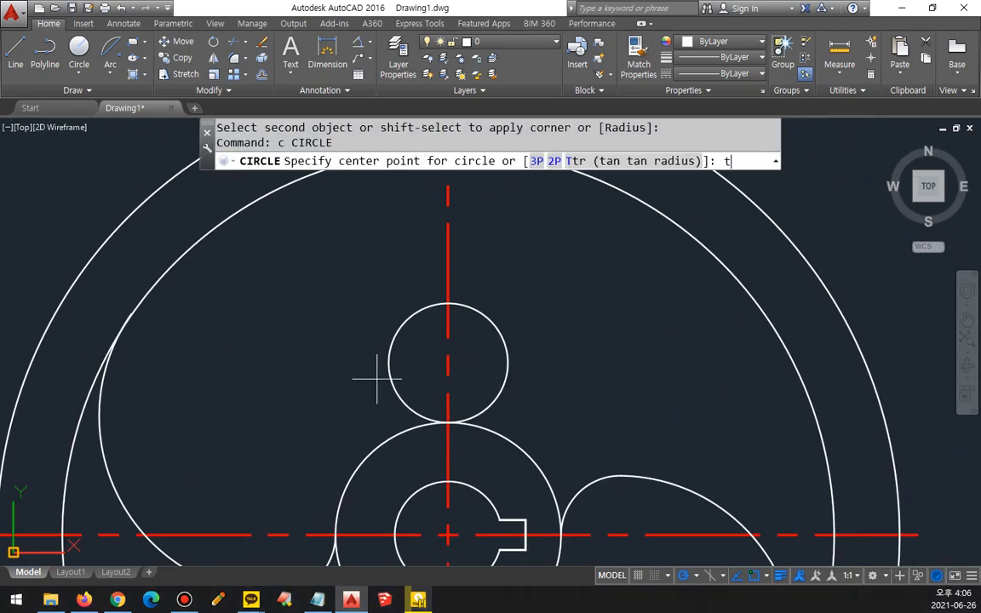
{"action": "key", "text": "Return"}
{"action": "left_click", "coordinate": [393, 407]}
{"action": "left_click", "coordinate": [619, 194]}
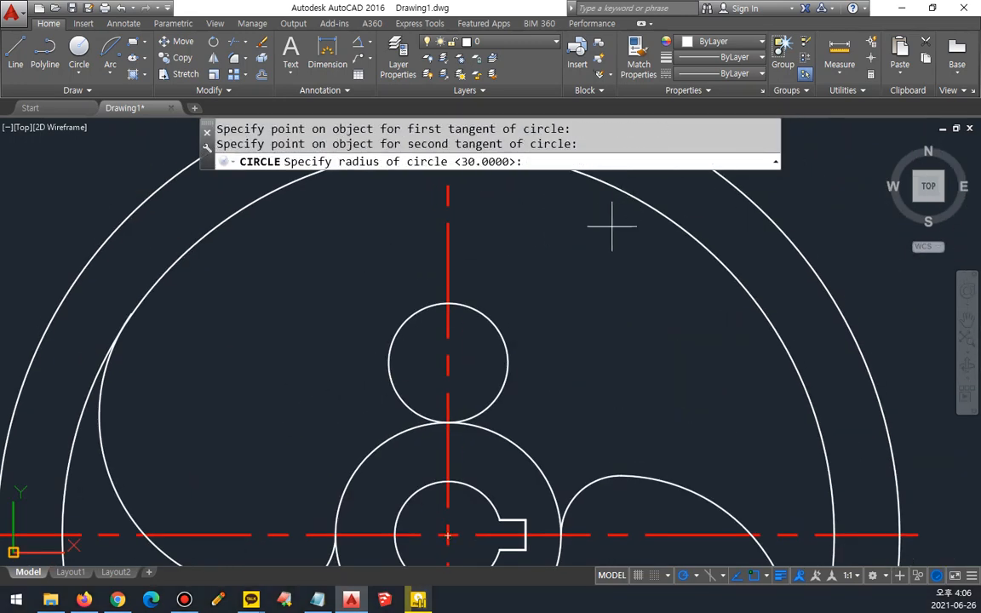
{"action": "key", "text": "Return"}
Step: Trim the right half of the small circle above the hub and the radius-30 circle's stretch from the rim tangent point to the right-hand spoke
{"action": "middle_click_drag", "start_coordinate": [551, 311], "coordinate": [497, 346]}
{"action": "type", "text": "tr"}
{"action": "key", "text": "Return"}
{"action": "key", "text": "Return"}
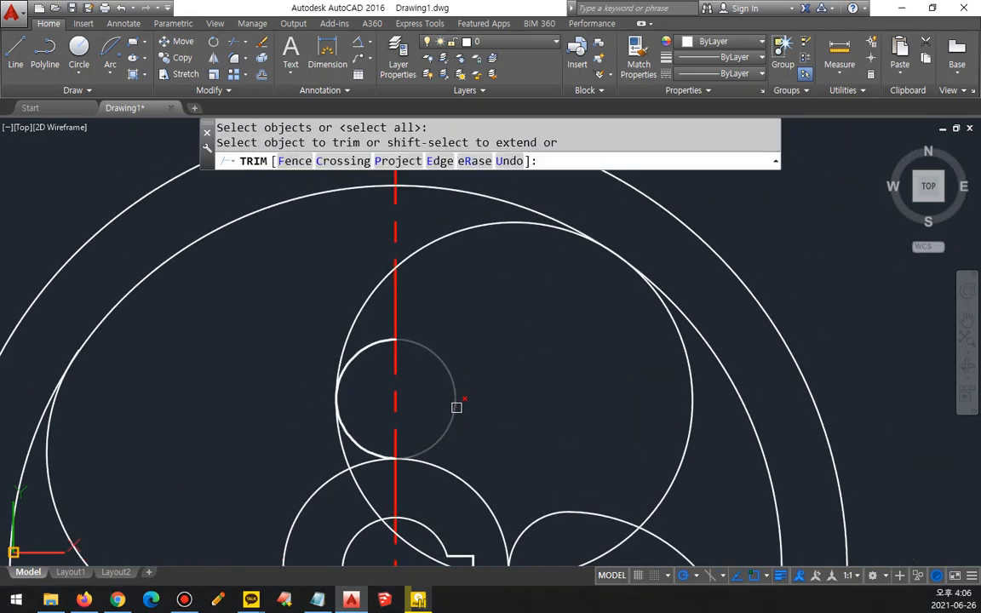
{"action": "left_click", "coordinate": [456, 406]}
{"action": "left_click", "coordinate": [667, 490]}
{"action": "key", "text": "Return"}
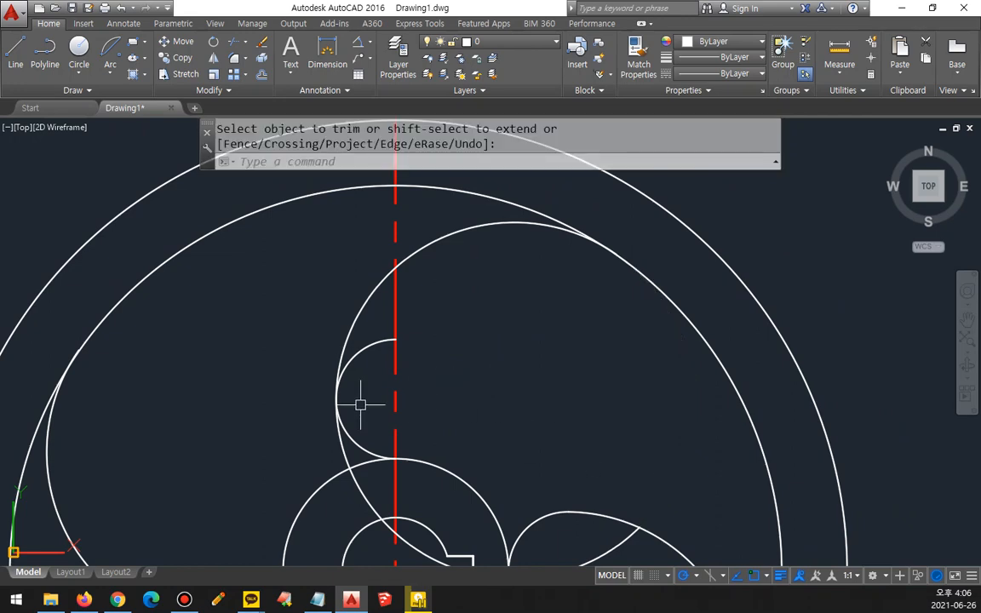
Step: Fillet the small arc above the hub with the radius-30 arc at radius 0 to complete the upper spoke curve
{"action": "type", "text": "f"}
{"action": "key", "text": "Return"}
{"action": "left_click", "coordinate": [349, 425]}
{"action": "left_click", "coordinate": [354, 333]}
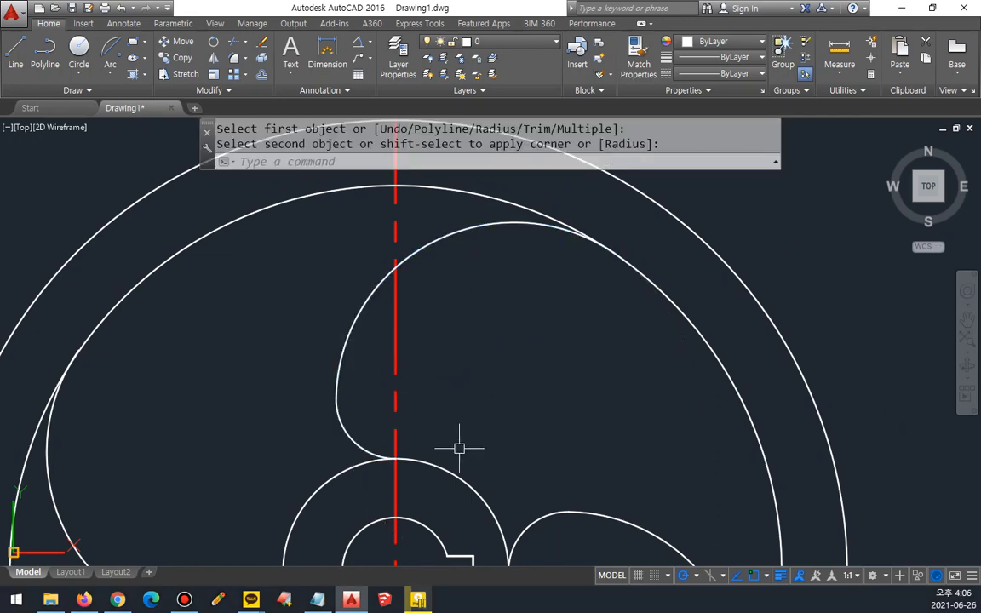
{"action": "scroll", "coordinate": [458, 448], "scroll_direction": "down", "scroll_amount": 5}
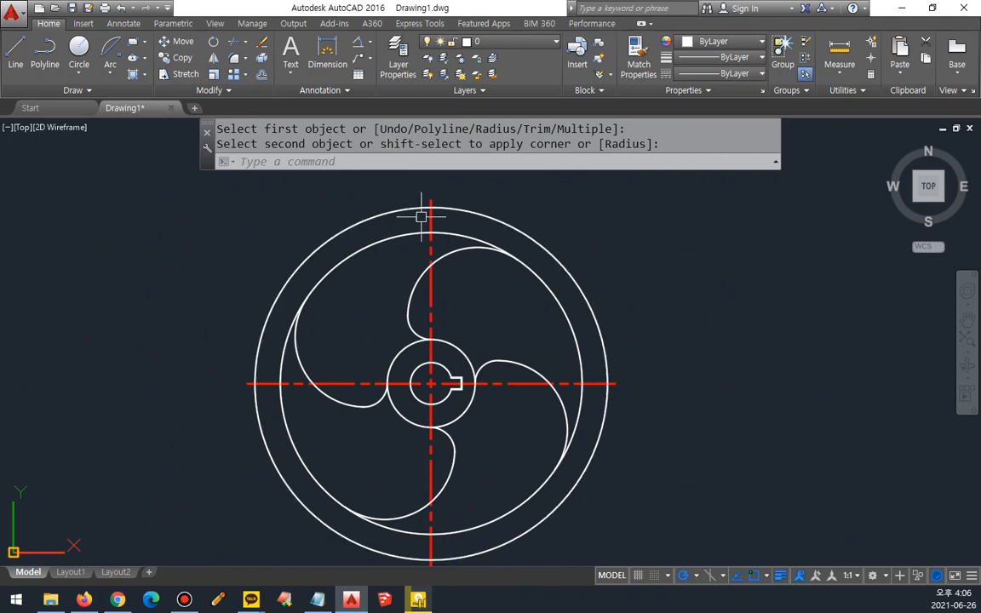
{"action": "middle_click_drag", "start_coordinate": [480, 446], "coordinate": [507, 385]}
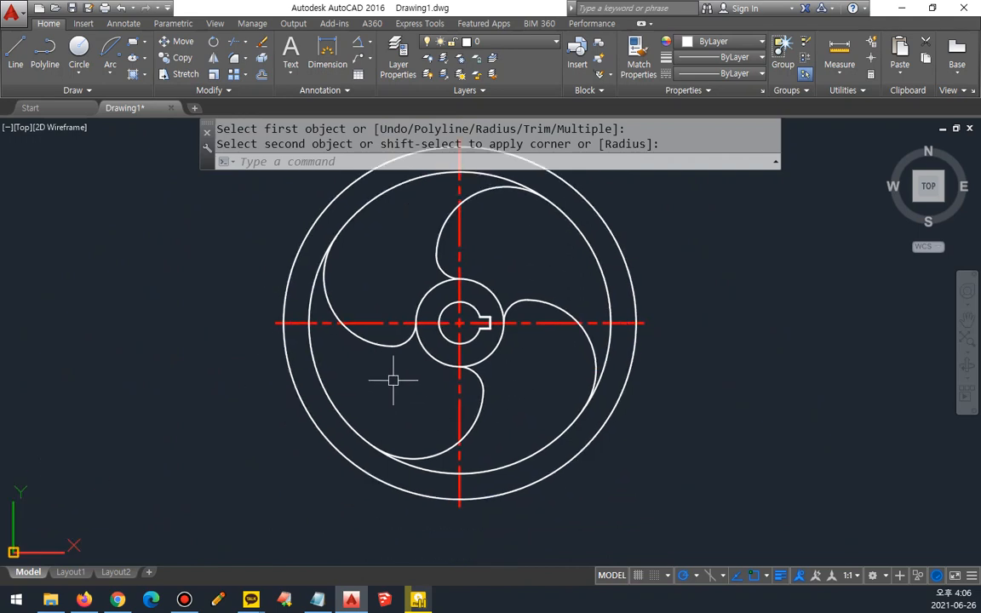
{"action": "scroll", "coordinate": [393, 381], "scroll_direction": "up", "scroll_amount": 2}
{"action": "type", "text": "o"}
{"action": "key", "text": "Return"}
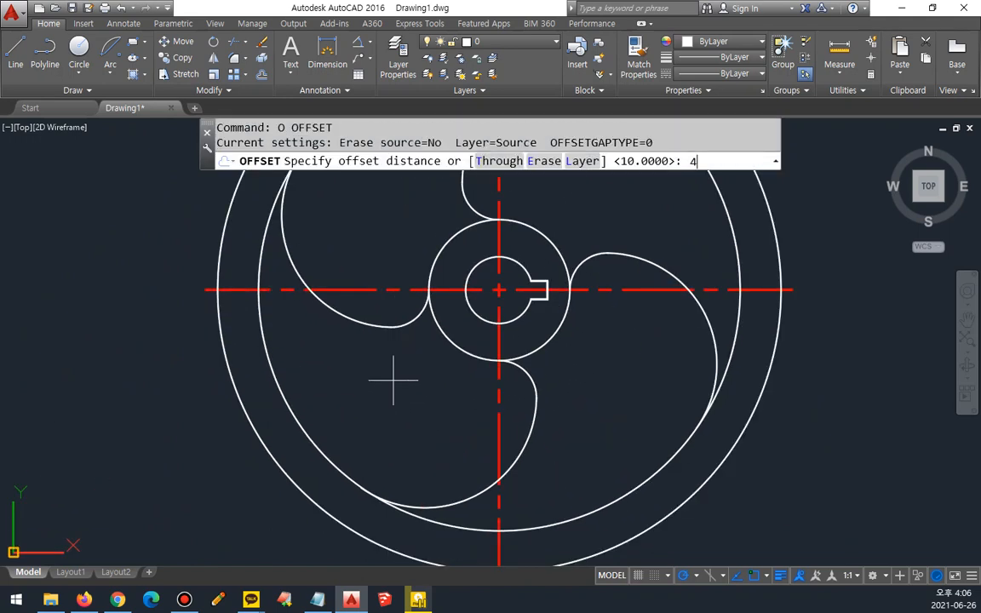
{"action": "type", "text": "40"}
{"action": "key", "text": "Escape"}
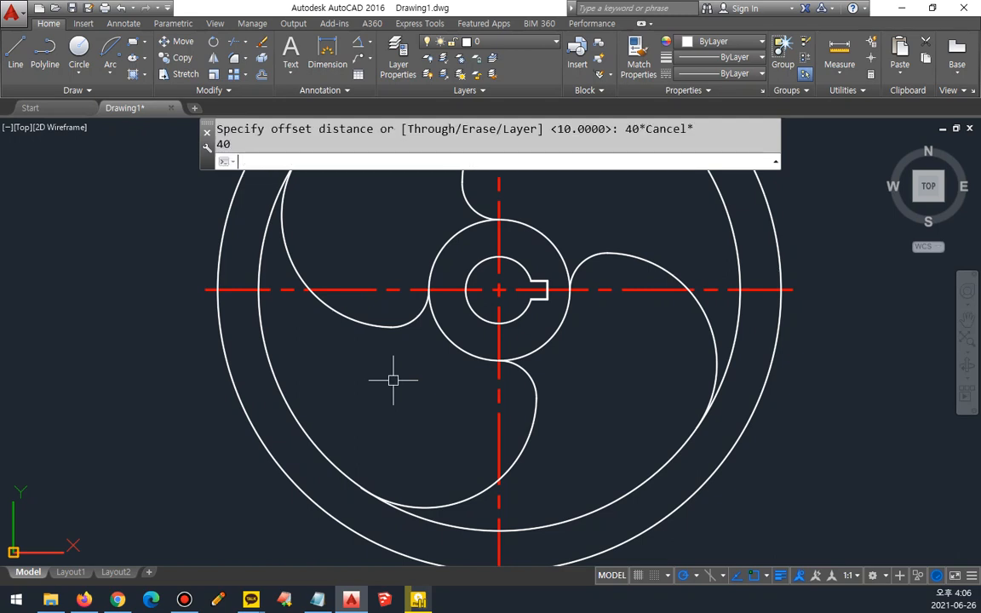
Step: Offset the horizontal centreline 30 downward
{"action": "key", "text": "Return"}
{"action": "type", "text": "30"}
{"action": "key", "text": "Return"}
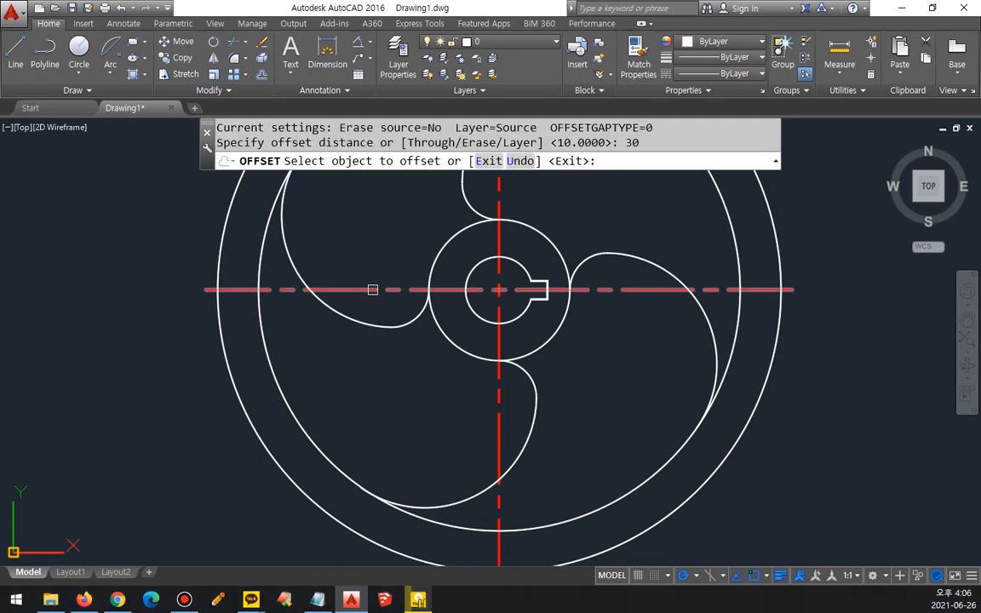
{"action": "left_click", "coordinate": [376, 288]}
{"action": "left_click", "coordinate": [381, 380]}
{"action": "key", "text": "Return"}
Step: Offset the vertical centreline 20 to the left
{"action": "type", "text": "o"}
{"action": "key", "text": "Return"}
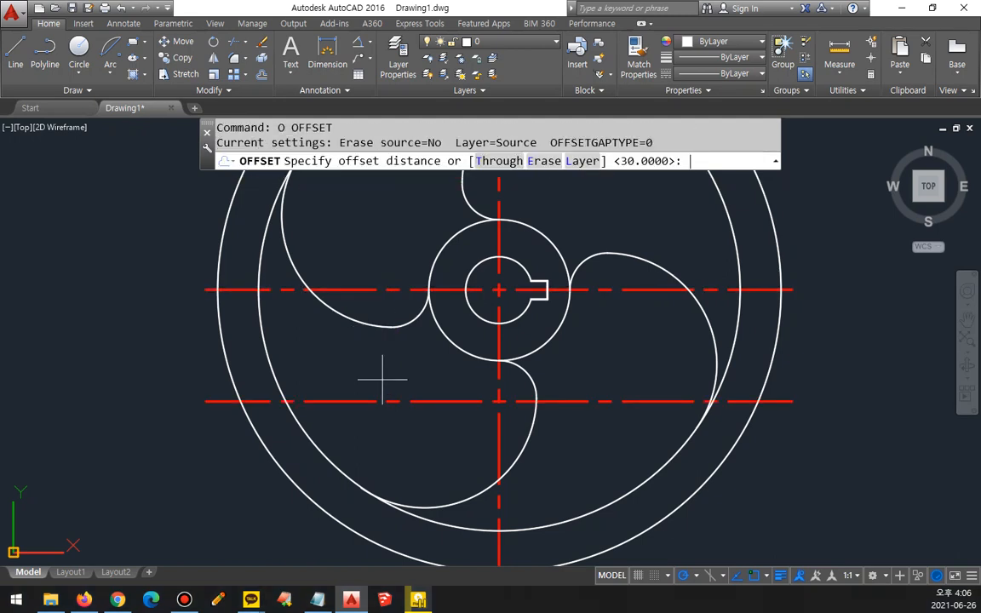
{"action": "type", "text": "20"}
{"action": "key", "text": "Return"}
{"action": "left_click", "coordinate": [499, 430]}
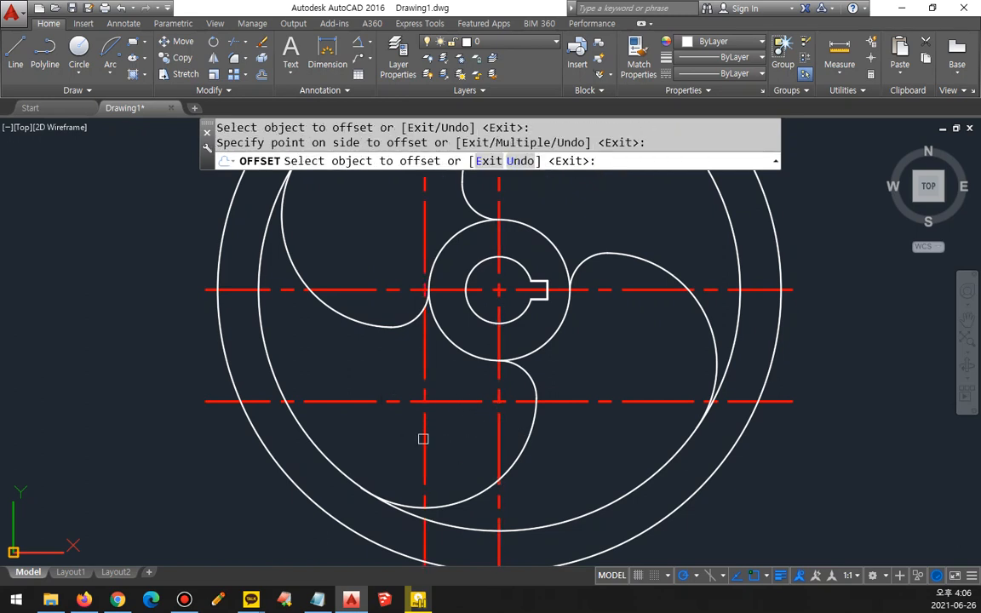
{"action": "left_click", "coordinate": [433, 418]}
Step: Draw a radius-40 circle centred on the intersection of the two offset centrelines
{"action": "mouse_move", "coordinate": [440, 420]}
{"action": "left_mouse_down"}
{"action": "mouse_move", "coordinate": [432, 374]}
{"action": "mouse_move", "coordinate": [445, 424]}
{"action": "left_mouse_up"}
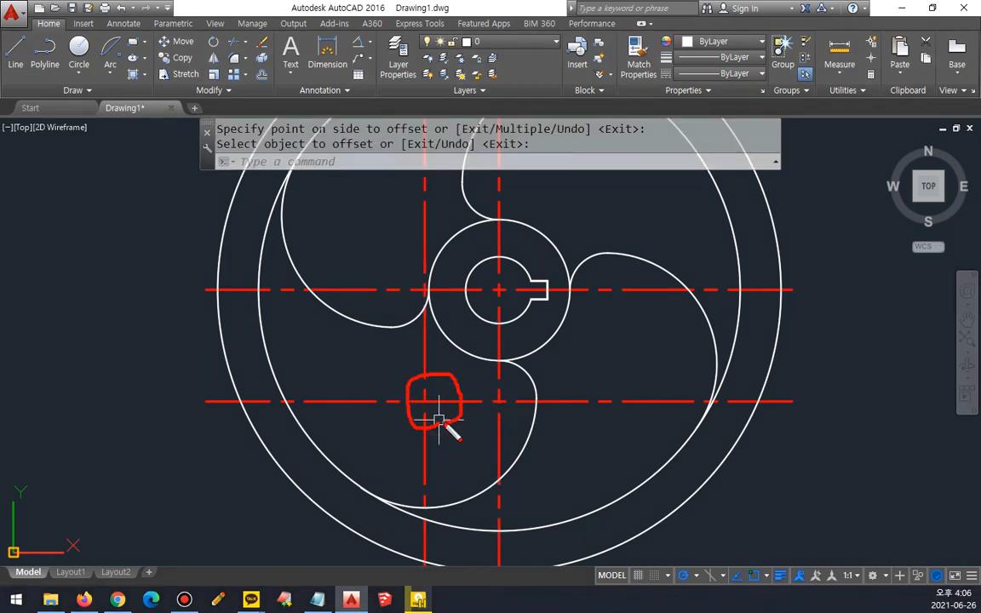
{"action": "type", "text": "c"}
{"action": "key", "text": "Return"}
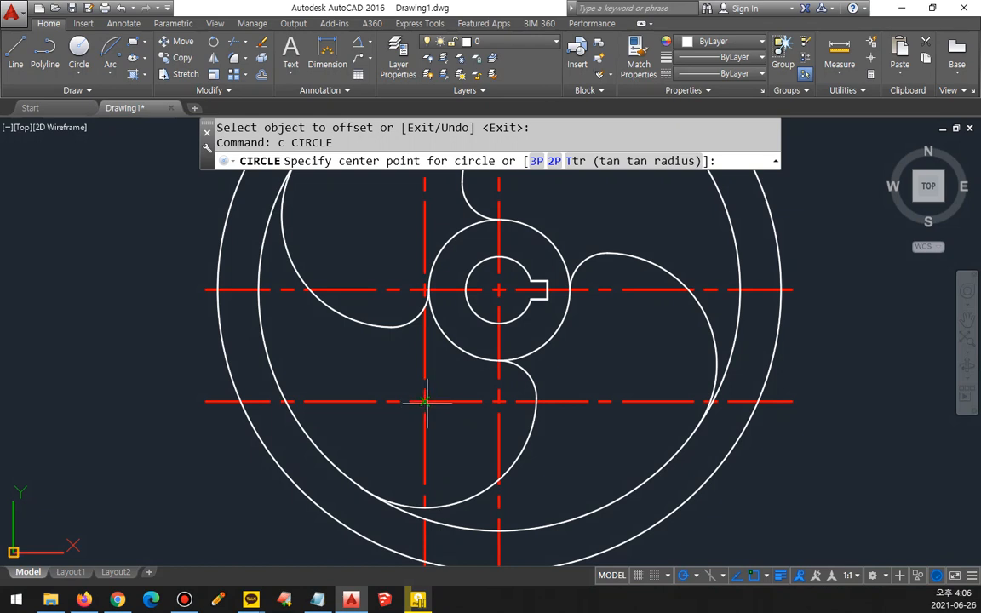
{"action": "left_click", "coordinate": [424, 401]}
{"action": "type", "text": "40"}
{"action": "key", "text": "Return"}
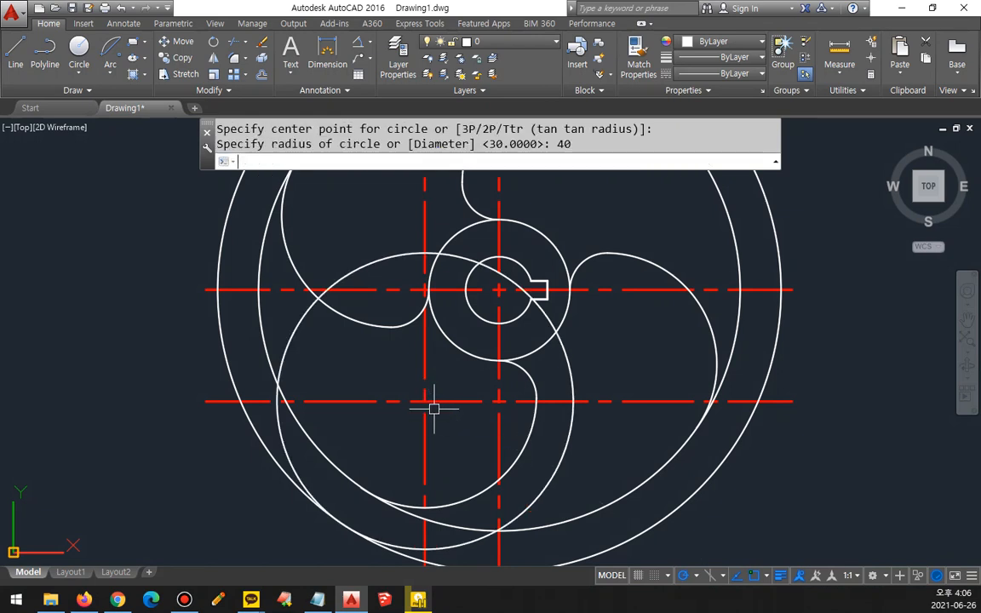
Step: Erase the two offset centrelines through the radius-40 circle's centre
{"action": "left_click", "coordinate": [449, 433]}
{"action": "left_click", "coordinate": [405, 377]}
{"action": "type", "text": "e"}
{"action": "key", "text": "Return"}
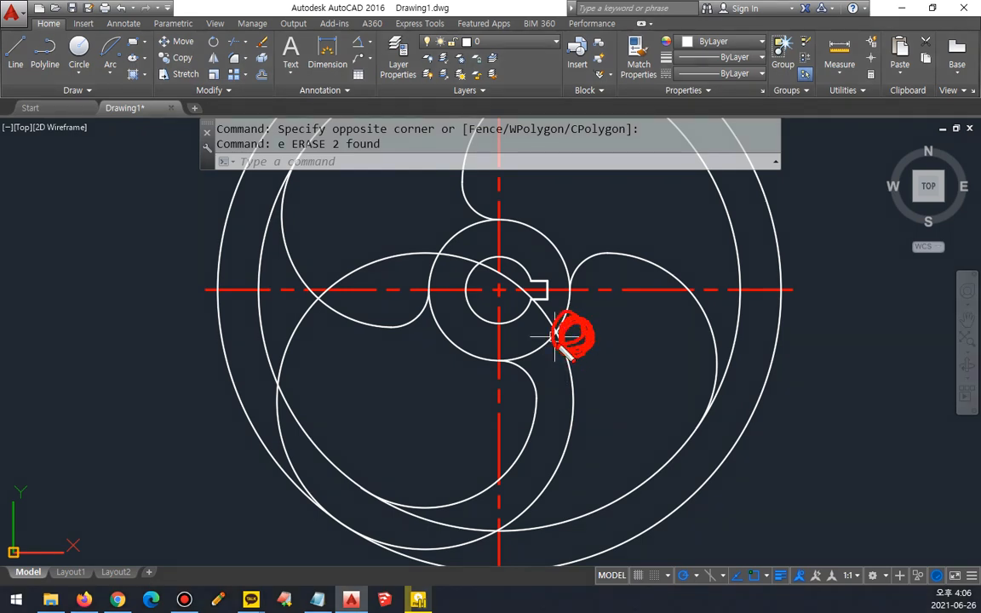
{"action": "mouse_move", "coordinate": [542, 516]}
{"action": "left_mouse_down"}
{"action": "mouse_move", "coordinate": [541, 497]}
{"action": "mouse_move", "coordinate": [564, 499]}
{"action": "left_mouse_up"}
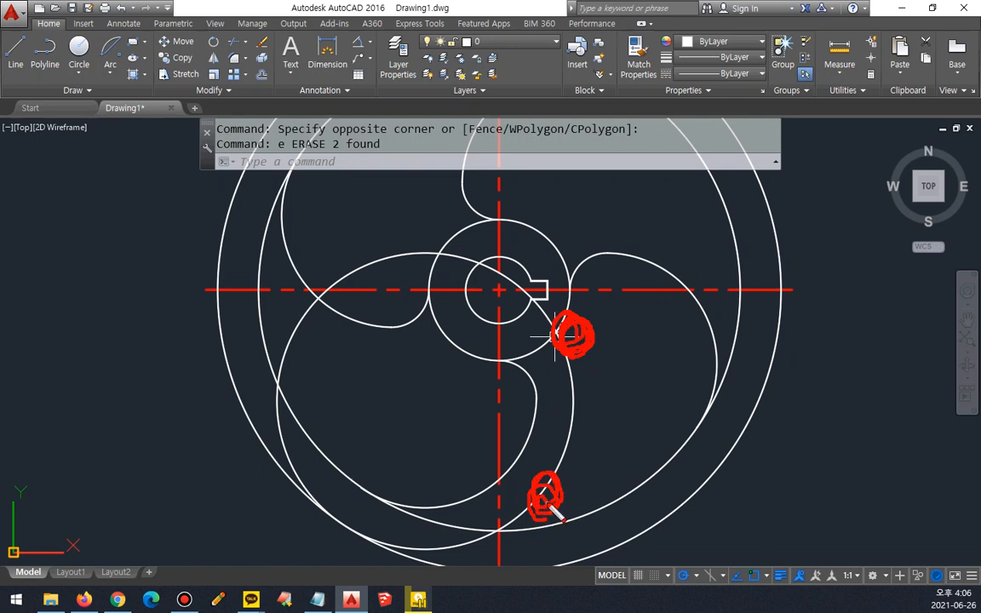
{"action": "mouse_move", "coordinate": [549, 326]}
{"action": "left_mouse_down"}
{"action": "mouse_move", "coordinate": [392, 274]}
{"action": "mouse_move", "coordinate": [324, 485]}
{"action": "mouse_move", "coordinate": [504, 539]}
{"action": "left_mouse_up"}
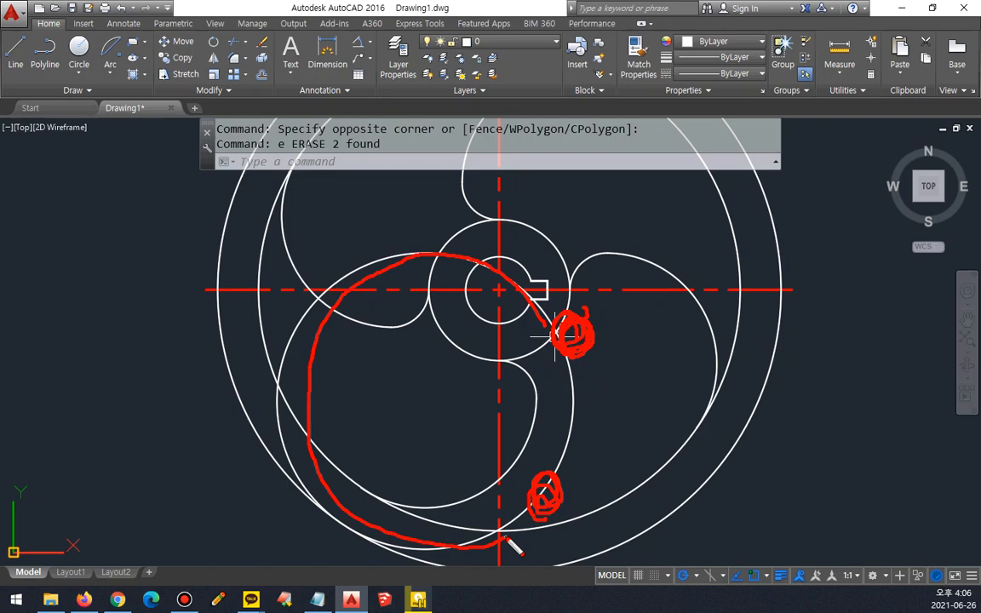
{"action": "key", "text": "Escape"}
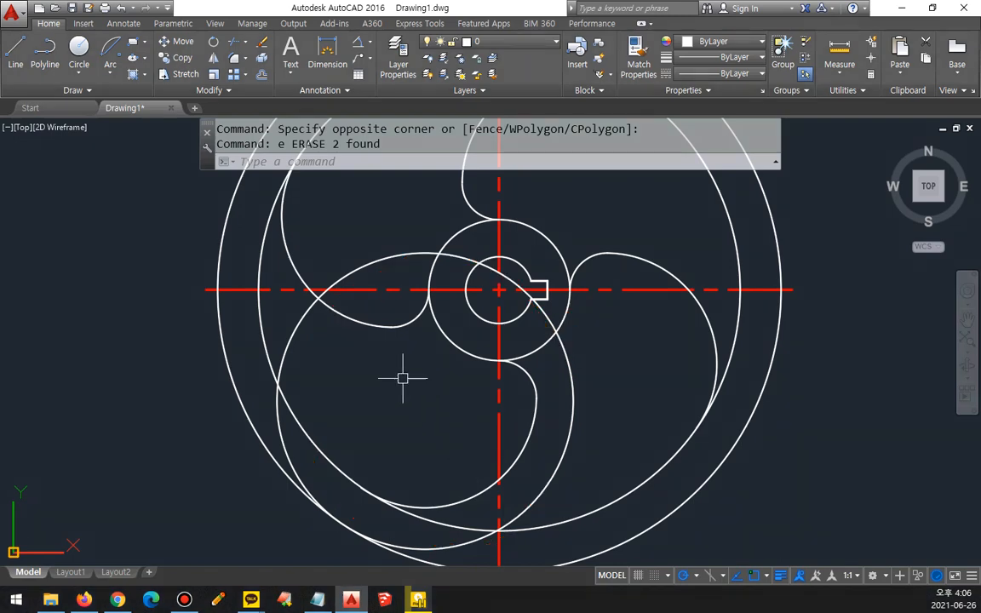
Step: Trim the radius-40 circle's lower-left stretch between the inner and outer rim circles
{"action": "type", "text": "t"}
{"action": "key", "text": "Return"}
{"action": "key", "text": "Return"}
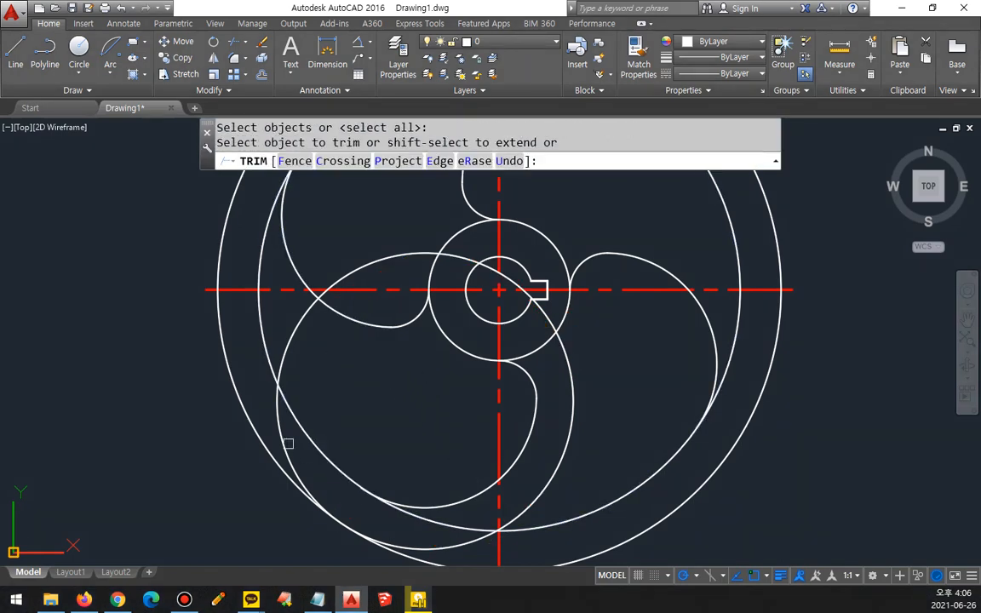
{"action": "left_click", "coordinate": [287, 445]}
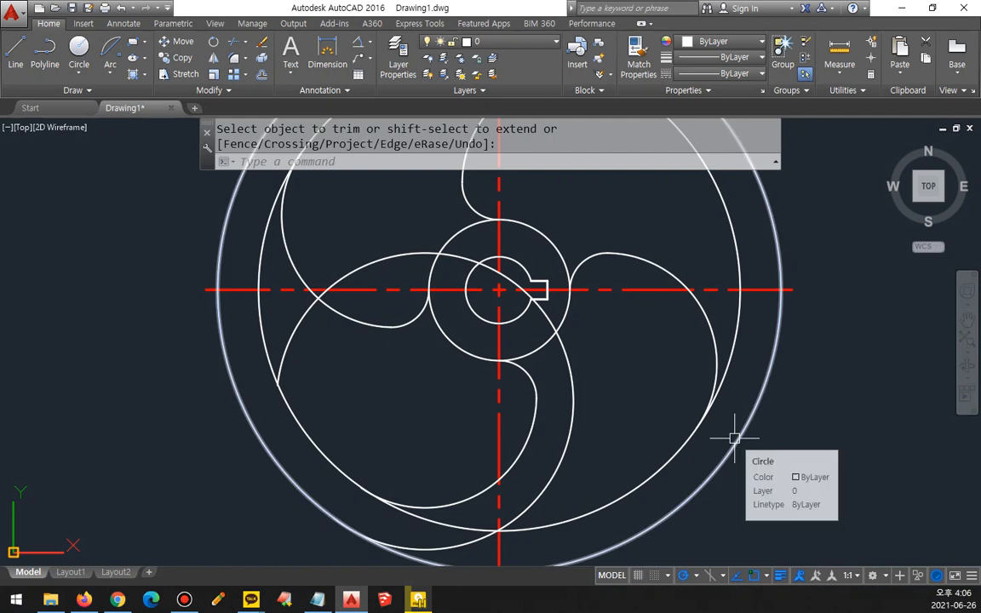
{"action": "key", "text": "Escape"}
Step: Fillet the hub's outer circle with the right side of the radius-40 arc at radius 19
{"action": "type", "text": "f"}
{"action": "key", "text": "Return"}
{"action": "type", "text": "r"}
{"action": "key", "text": "Return"}
{"action": "type", "text": "1"}
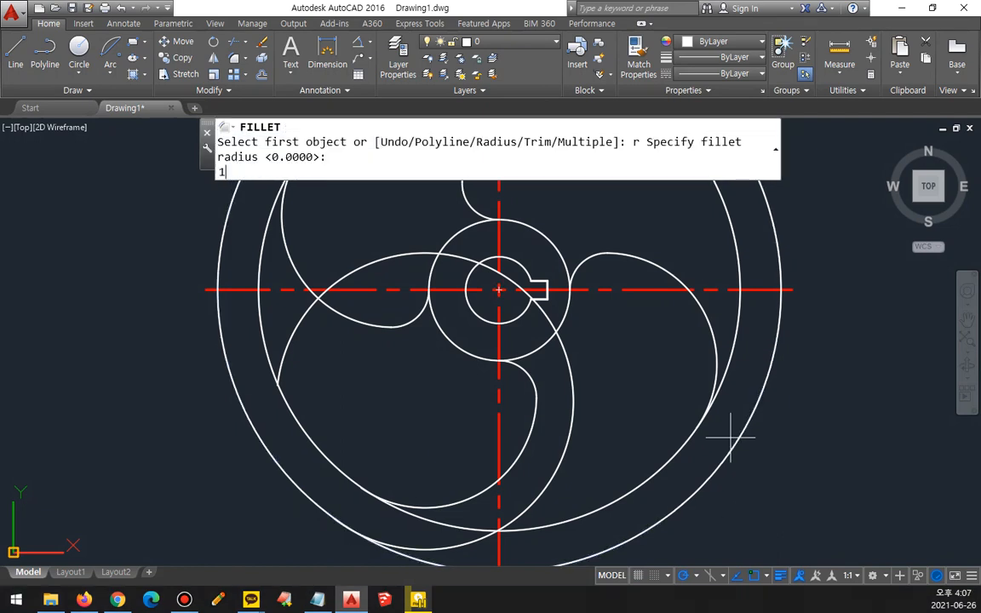
{"action": "type", "text": "9"}
{"action": "key", "text": "Return"}
{"action": "left_click", "coordinate": [564, 311]}
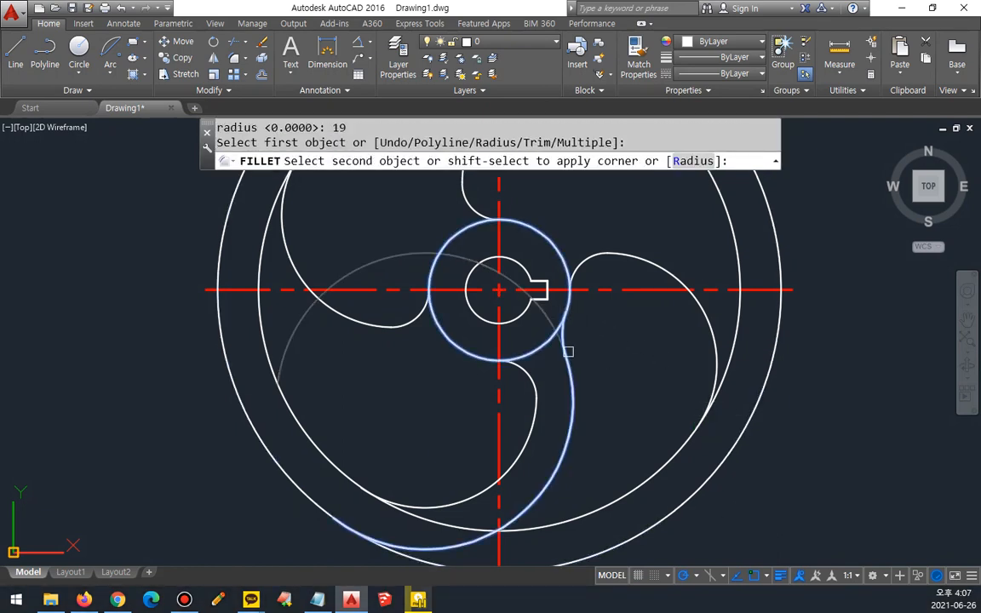
{"action": "key", "text": "Escape"}
Step: Fillet the lower end of the radius-40 arc with the inner rim circle at radius 5
{"action": "type", "text": "f"}
{"action": "key", "text": "Return"}
{"action": "type", "text": "r"}
{"action": "key", "text": "Return"}
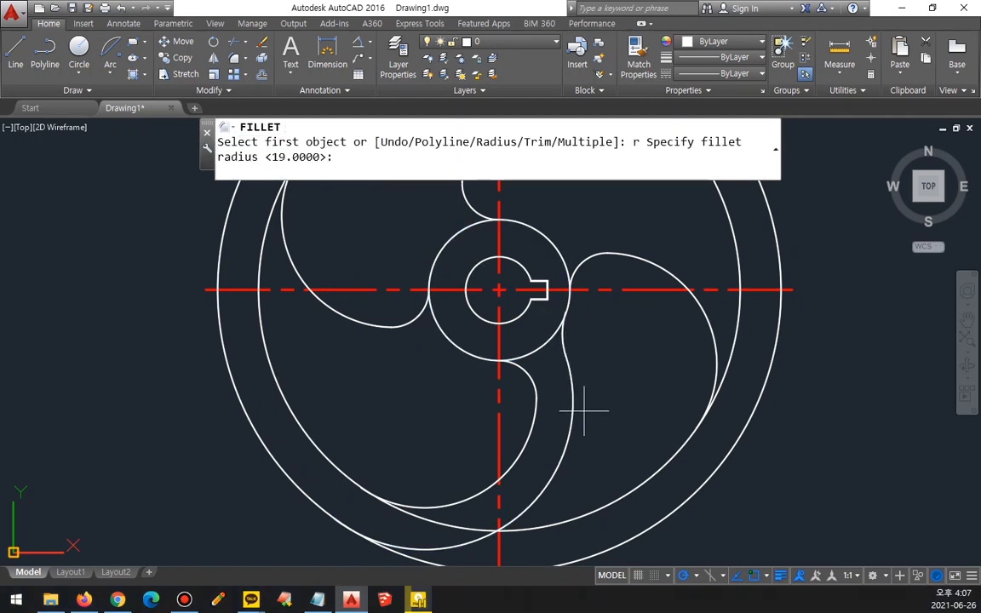
{"action": "type", "text": "5"}
{"action": "key", "text": "Return"}
{"action": "left_click", "coordinate": [562, 502]}
{"action": "left_click", "coordinate": [567, 517]}
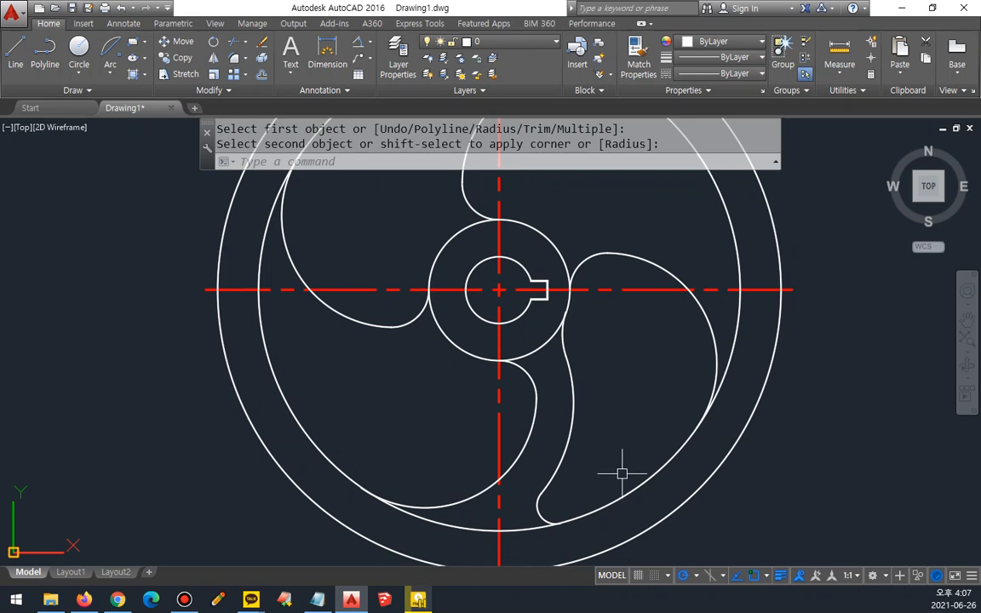
{"action": "mouse_move", "coordinate": [459, 307]}
{"action": "middle_mouse_down"}
{"action": "mouse_move", "coordinate": [481, 501]}
{"action": "mouse_move", "coordinate": [484, 438]}
{"action": "middle_mouse_up"}
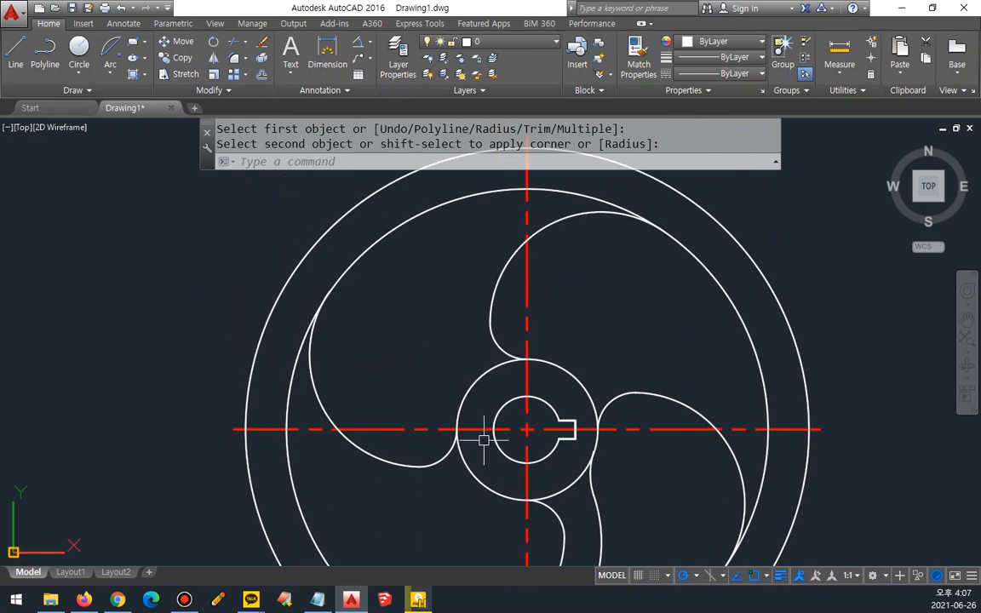
Step: Offset the wheel's vertical centreline 30 to the left
{"action": "type", "text": "o"}
{"action": "key", "text": "Return"}
{"action": "type", "text": "30"}
{"action": "key", "text": "Return"}
{"action": "left_click", "coordinate": [527, 322]}
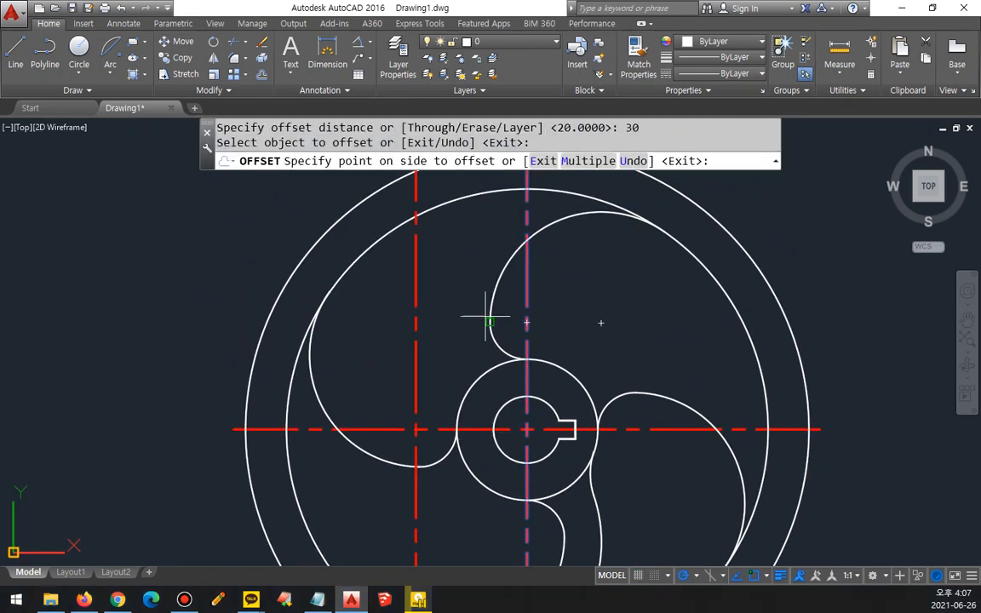
{"action": "left_click", "coordinate": [486, 320]}
{"action": "key", "text": "Return"}
Step: Offset the wheel's horizontal centreline 20 upward
{"action": "type", "text": "o"}
{"action": "key", "text": "Return"}
{"action": "type", "text": "20"}
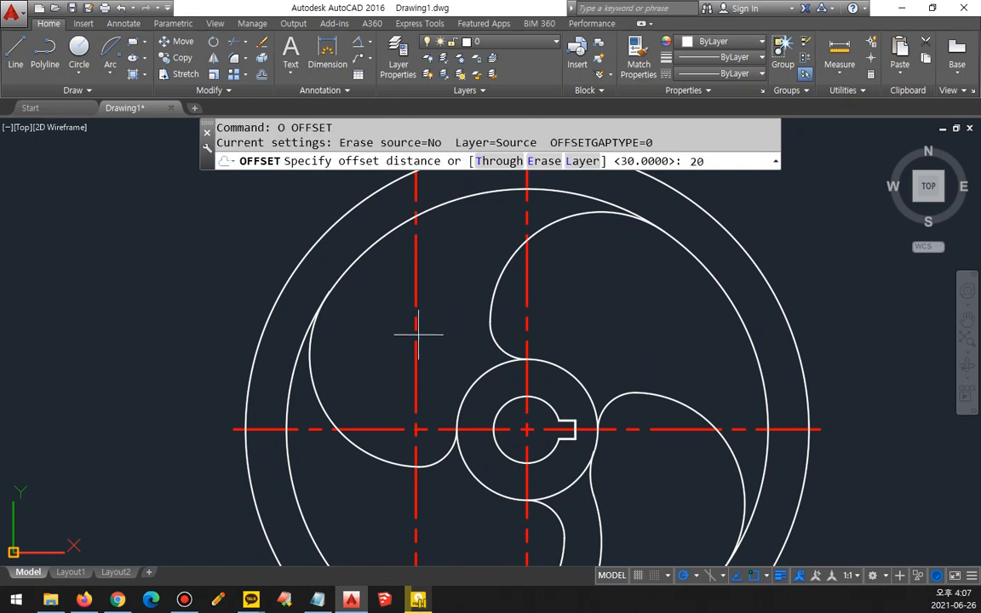
{"action": "key", "text": "Return"}
{"action": "left_click", "coordinate": [386, 425]}
{"action": "left_click", "coordinate": [399, 352]}
{"action": "key", "text": "Return"}
Step: Draw a radius-40 circle centred on the intersection of the two offset centrelines, upper left of the hub
{"action": "type", "text": "c"}
{"action": "key", "text": "Return"}
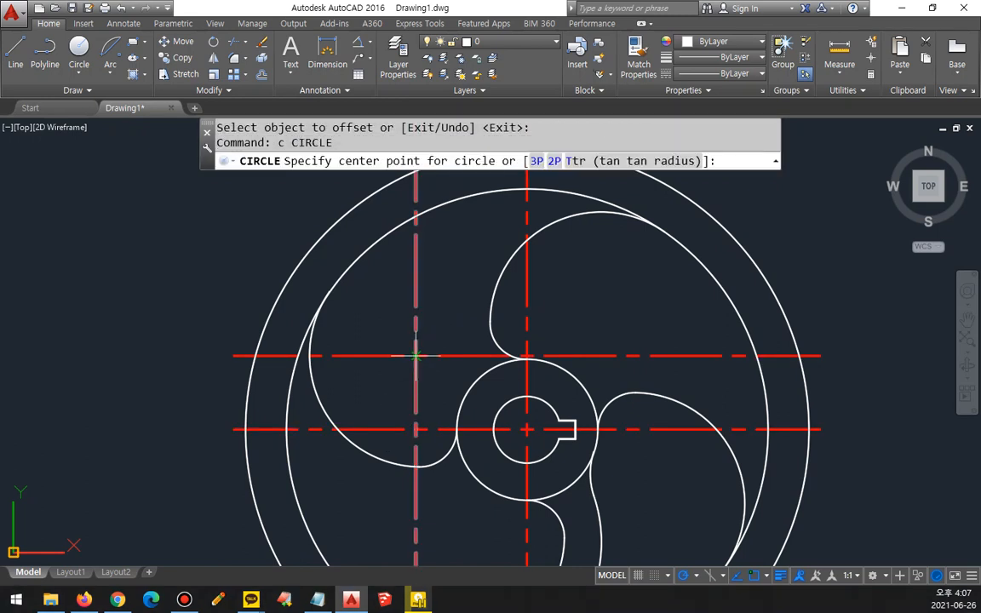
{"action": "left_click", "coordinate": [415, 354]}
{"action": "type", "text": "40"}
{"action": "key", "text": "Return"}
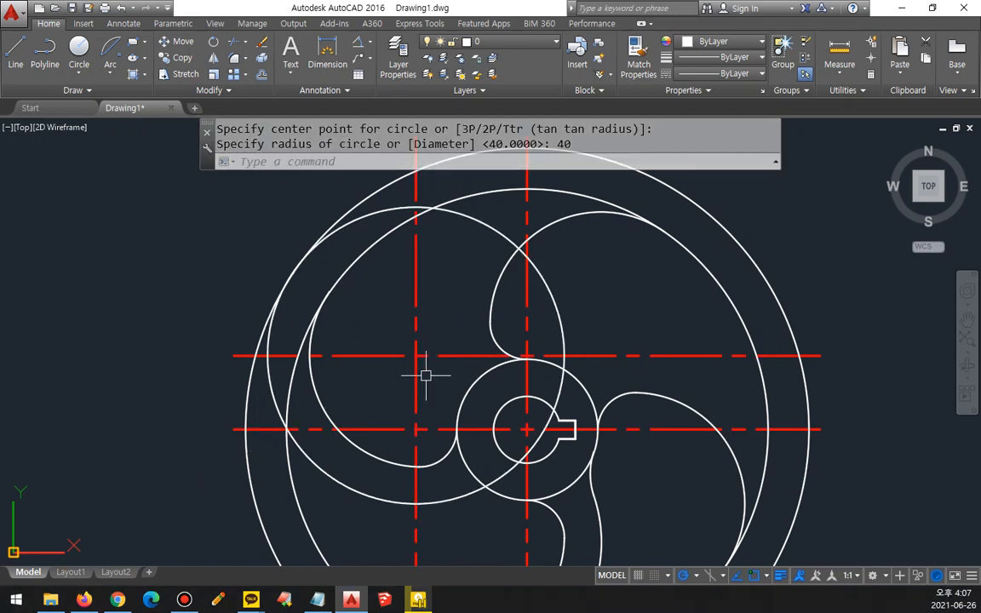
Step: Erase the two offset centrelines crossing at the centre of the upper-left radius-40 circle
{"action": "left_click", "coordinate": [425, 375]}
{"action": "left_click", "coordinate": [395, 334]}
{"action": "type", "text": "e"}
{"action": "key", "text": "Return"}
Step: Trim the radius-40 circle's upper-left stretch between the inner and outer rim circles
{"action": "type", "text": "tr"}
{"action": "key", "text": "Return"}
{"action": "key", "text": "Return"}
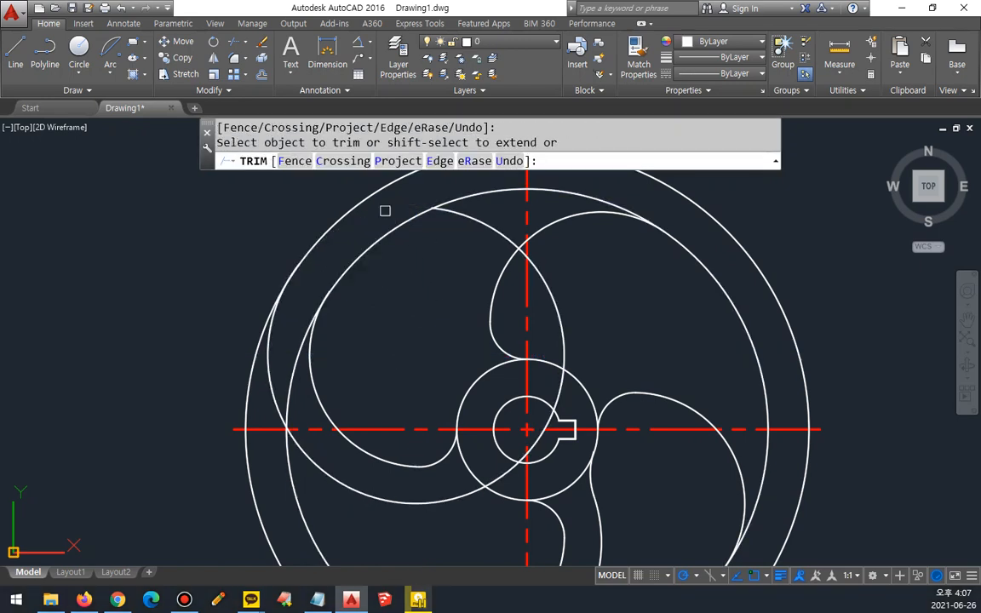
Step: Fillet the left side of the radius-40 arc with the inner rim circle at radius 5, just below the horizontal centreline
{"action": "key", "text": "Return"}
{"action": "type", "text": "f"}
{"action": "key", "text": "Return"}
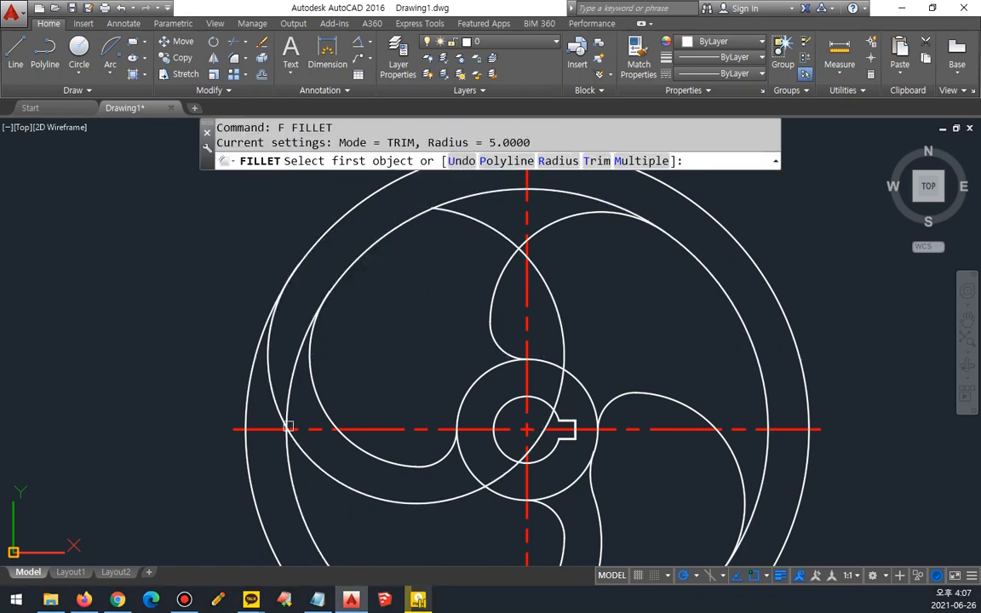
{"action": "left_click", "coordinate": [296, 462]}
{"action": "left_click", "coordinate": [292, 474]}
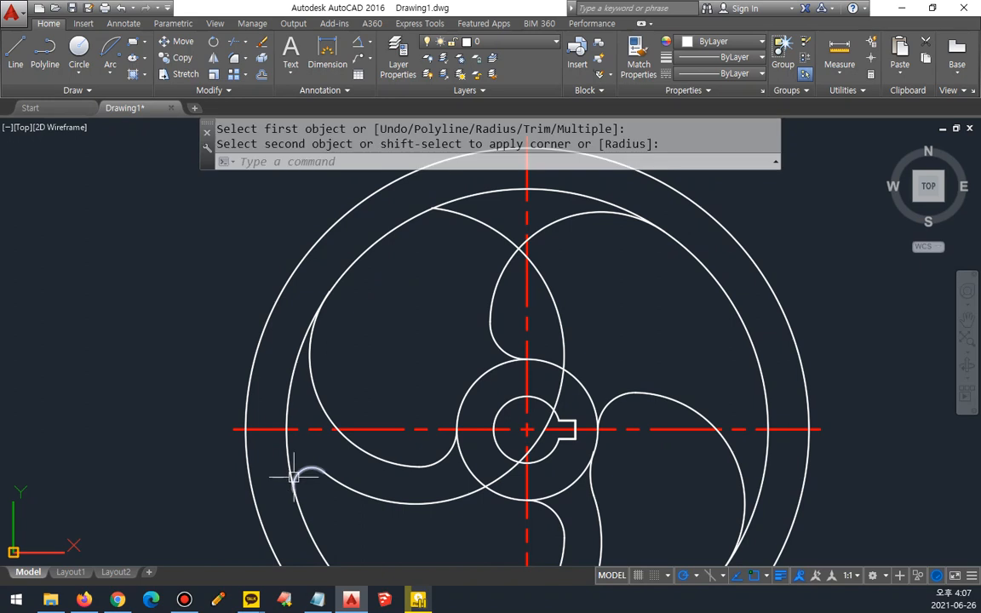
Step: Fillet the lower side of the radius-40 arc with the bottom of the hub's outer circle at radius 19
{"action": "type", "text": "f"}
{"action": "key", "text": "Return"}
{"action": "type", "text": "r"}
{"action": "key", "text": "Return"}
{"action": "type", "text": "1"}
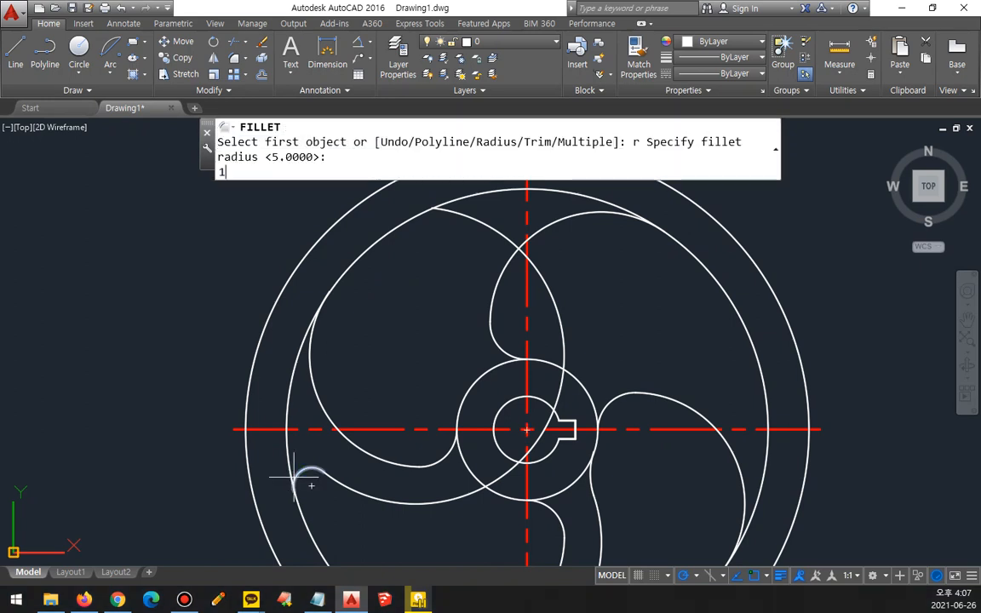
{"action": "type", "text": "9"}
{"action": "key", "text": "Return"}
{"action": "left_click", "coordinate": [298, 467]}
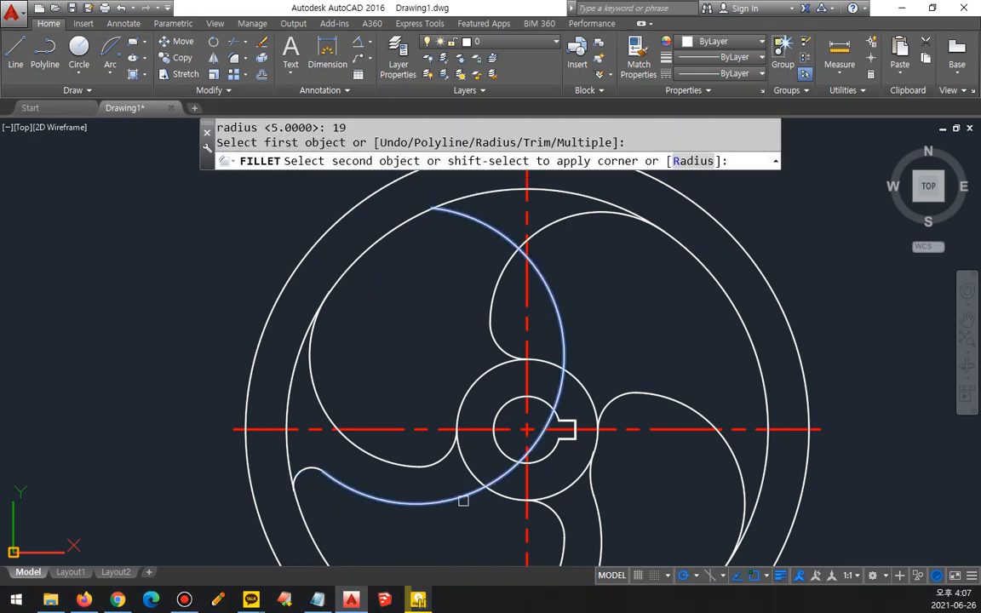
{"action": "left_click", "coordinate": [508, 495]}
Step: Offset the wheel's horizontal centreline 30 upward
{"action": "middle_click_drag", "start_coordinate": [574, 449], "coordinate": [538, 454]}
{"action": "type", "text": "o"}
{"action": "key", "text": "Return"}
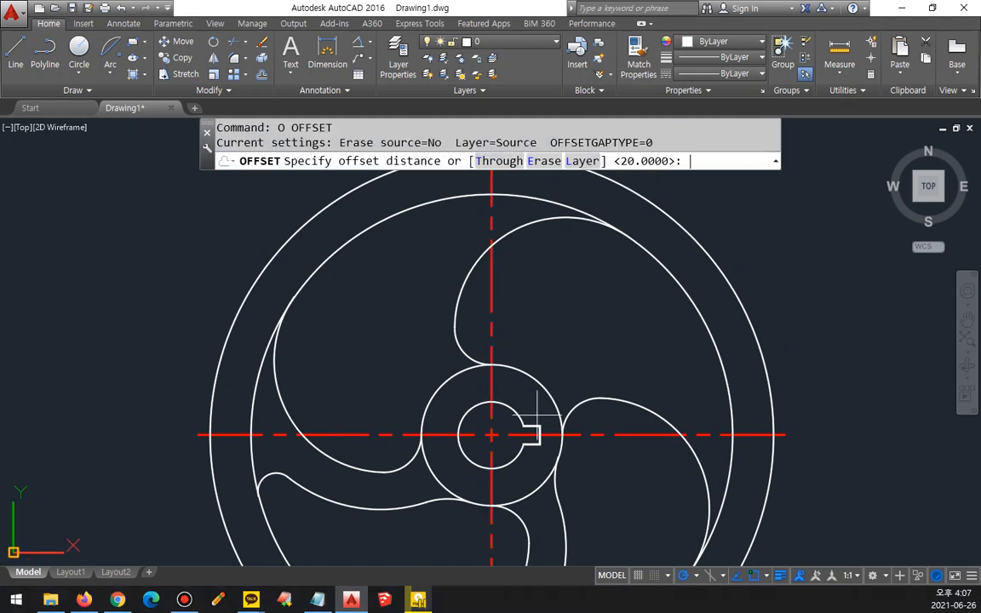
{"action": "type", "text": "30"}
{"action": "key", "text": "Return"}
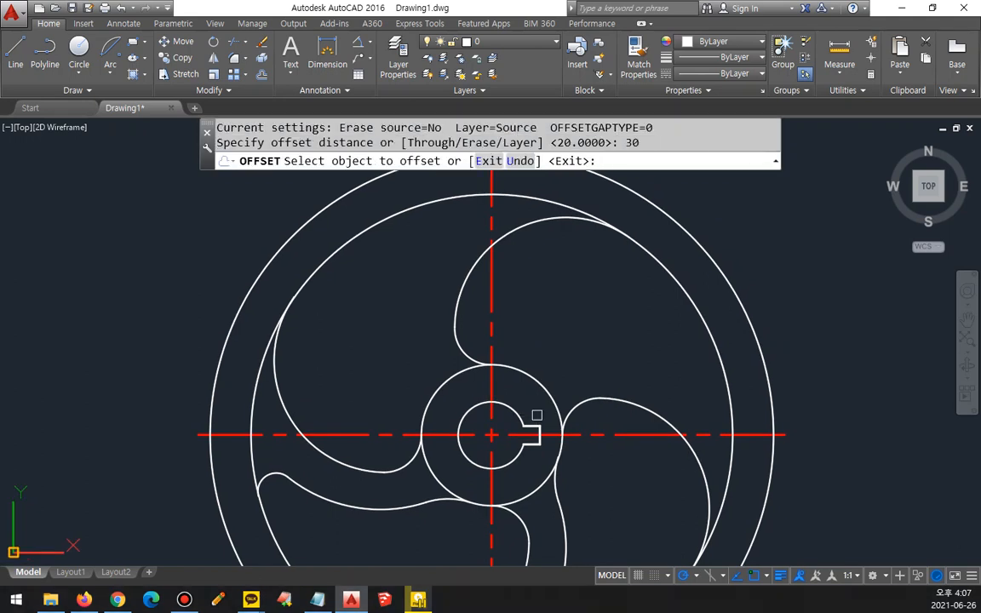
{"action": "left_click", "coordinate": [619, 433]}
{"action": "left_click", "coordinate": [603, 369]}
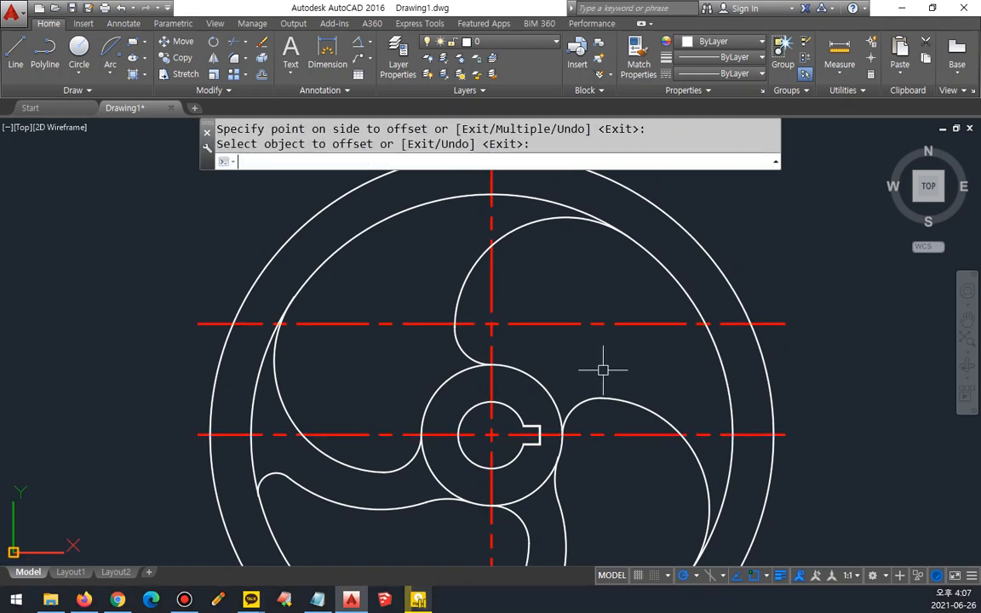
Step: Offset the wheel's vertical centreline 20 to the right
{"action": "type", "text": "o"}
{"action": "key", "text": "Return"}
{"action": "type", "text": "20"}
{"action": "key", "text": "Return"}
{"action": "left_click", "coordinate": [491, 285]}
{"action": "left_click", "coordinate": [538, 294]}
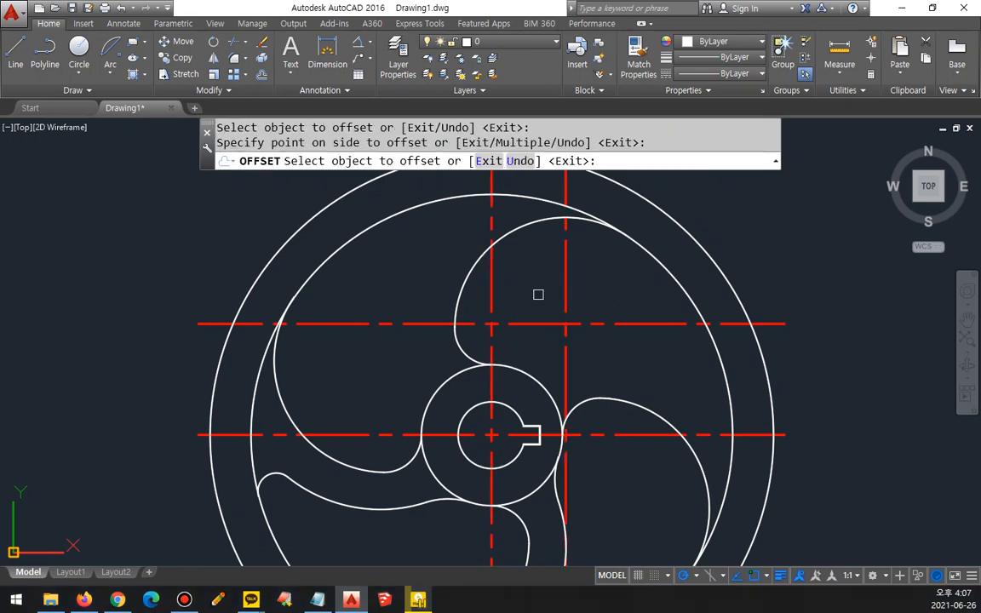
{"action": "key", "text": "Return"}
Step: Draw a radius-40 circle centred on the intersection of the two offset centrelines, upper right of the hub
{"action": "type", "text": "c"}
{"action": "key", "text": "Return"}
{"action": "left_click", "coordinate": [565, 324]}
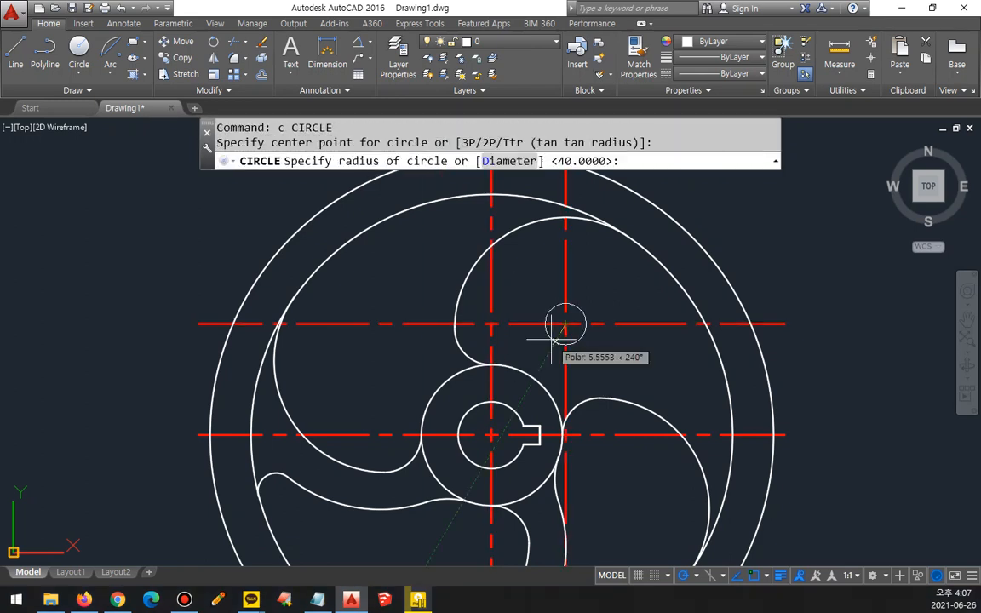
{"action": "type", "text": "40"}
{"action": "key", "text": "Return"}
Step: Erase the two offset centrelines crossing at the centre of the upper-right radius-40 circle
{"action": "left_click", "coordinate": [582, 335]}
{"action": "left_click", "coordinate": [529, 303]}
{"action": "type", "text": "e"}
{"action": "key", "text": "Return"}
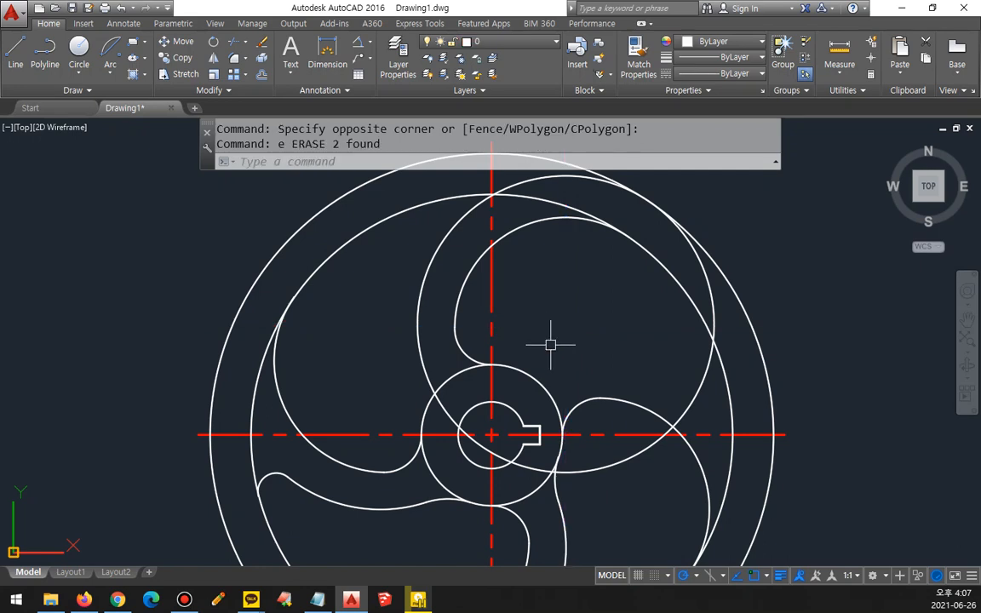
Step: Trim the radius-40 circle's right stretch between the inner rim circle and the right spoke's existing arc
{"action": "type", "text": "t"}
{"action": "key", "text": "Return"}
{"action": "key", "text": "Return"}
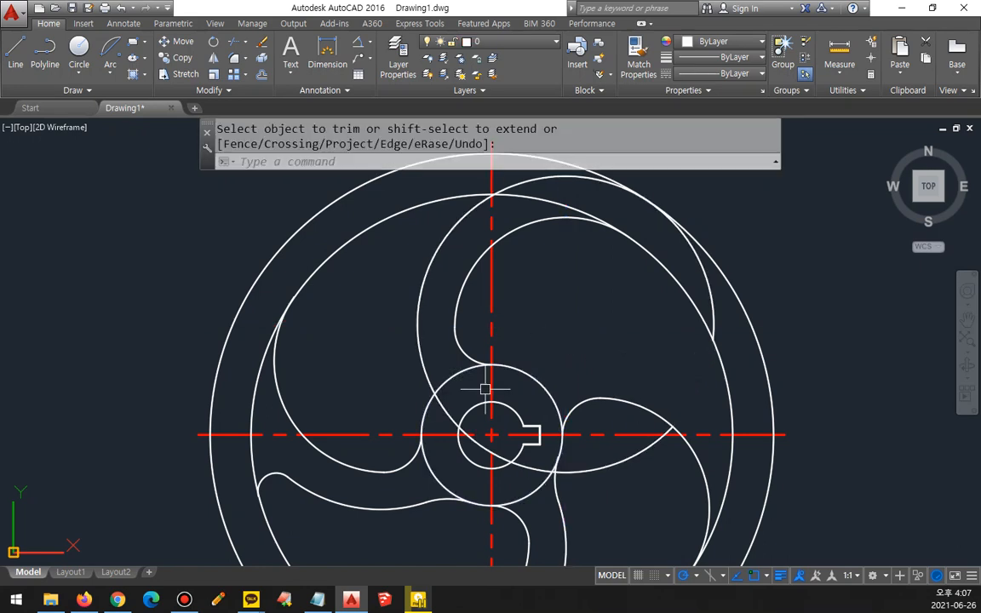
{"action": "key", "text": "Return"}
Step: Fillet the left side of the radius-40 arc with the hub's outer circle at radius 19
{"action": "type", "text": "f"}
{"action": "key", "text": "Return"}
{"action": "left_click", "coordinate": [422, 400]}
{"action": "left_click", "coordinate": [455, 336]}
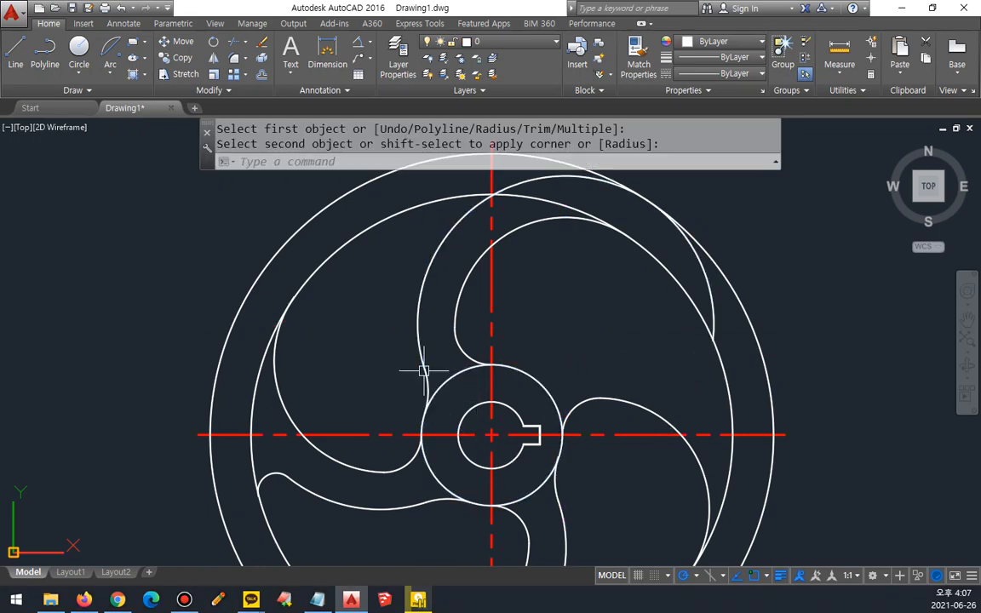
{"action": "left_click", "coordinate": [453, 338]}
Step: Fillet the upper end of the radius-40 arc with the inner rim circle at radius 5
{"action": "type", "text": "f"}
{"action": "key", "text": "Return"}
{"action": "type", "text": "r"}
{"action": "key", "text": "Return"}
{"action": "type", "text": "5"}
{"action": "key", "text": "Return"}
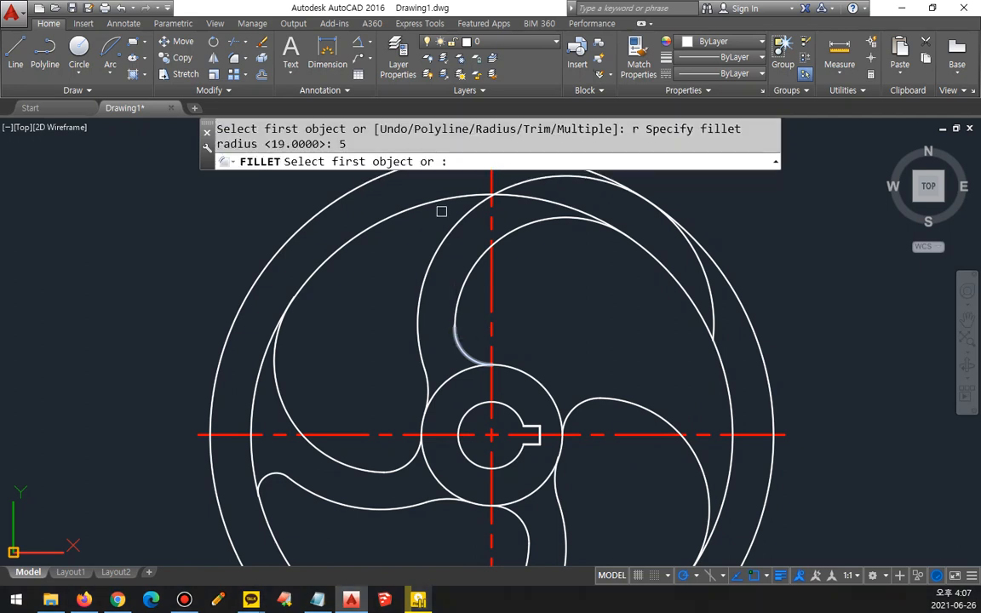
{"action": "left_click", "coordinate": [445, 214]}
{"action": "left_click", "coordinate": [438, 196]}
Step: Offset the vertical centreline 30 to the right for the last spoke
{"action": "scroll", "coordinate": [474, 378], "scroll_direction": "down", "scroll_amount": 3}
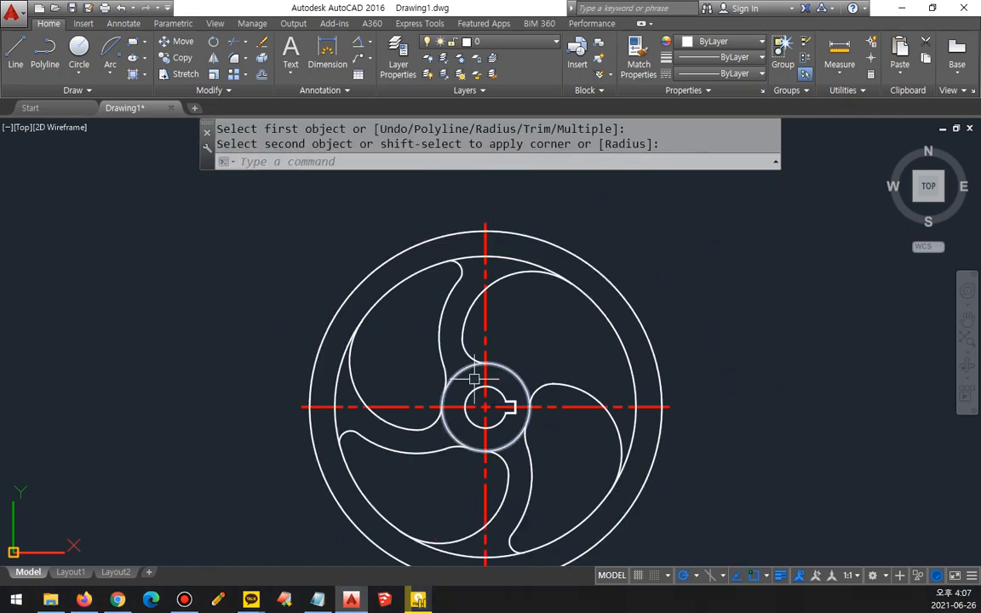
{"action": "middle_click_drag", "start_coordinate": [474, 378], "coordinate": [474, 326]}
{"action": "type", "text": "o"}
{"action": "key", "text": "Return"}
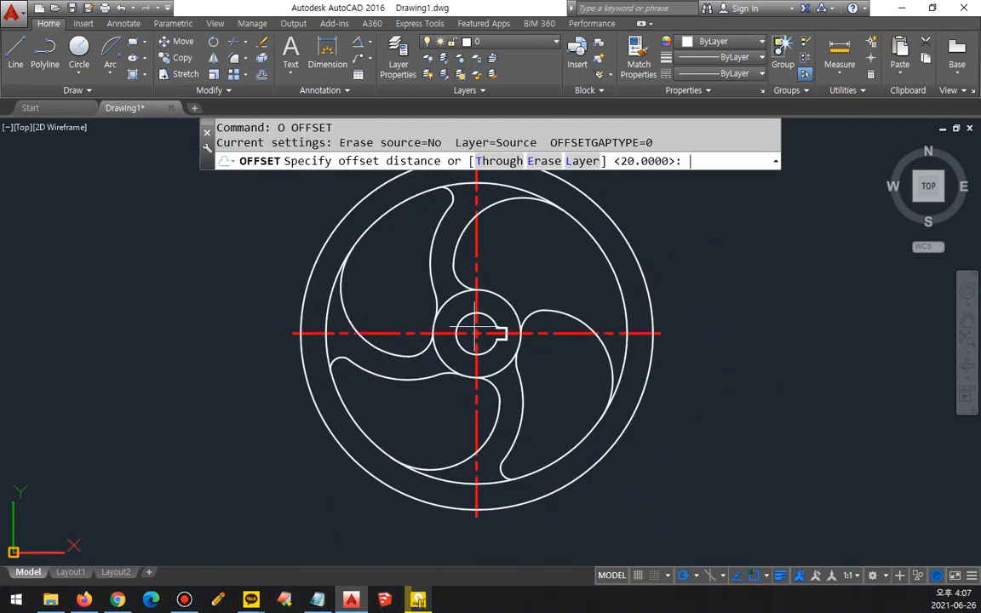
{"action": "type", "text": "30"}
{"action": "key", "text": "Return"}
{"action": "left_click", "coordinate": [476, 404]}
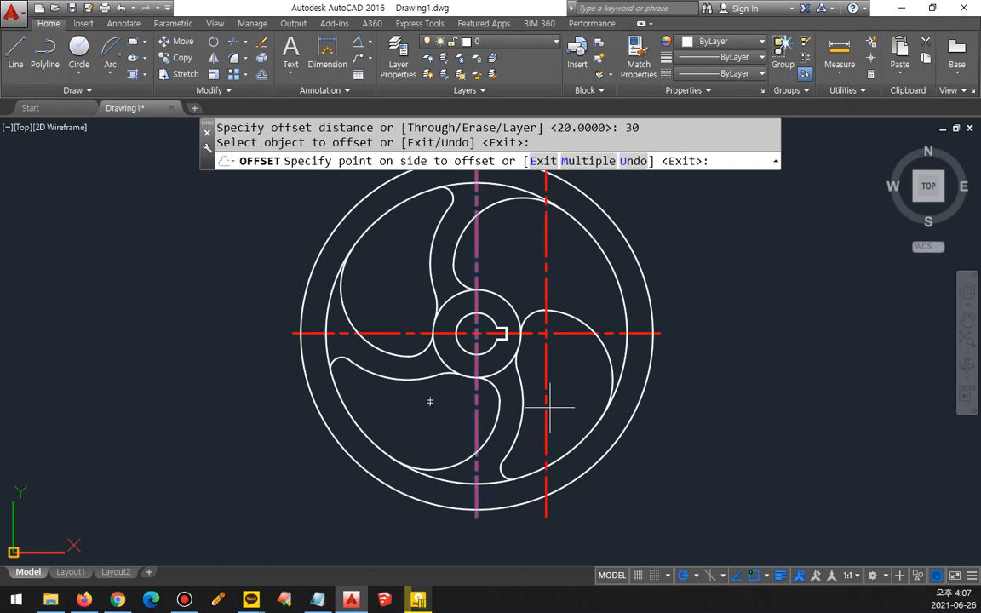
{"action": "left_click", "coordinate": [549, 407]}
Step: Offset the wheel's horizontal centreline 20 downward
{"action": "type", "text": "o"}
{"action": "key", "text": "Return"}
{"action": "type", "text": "20"}
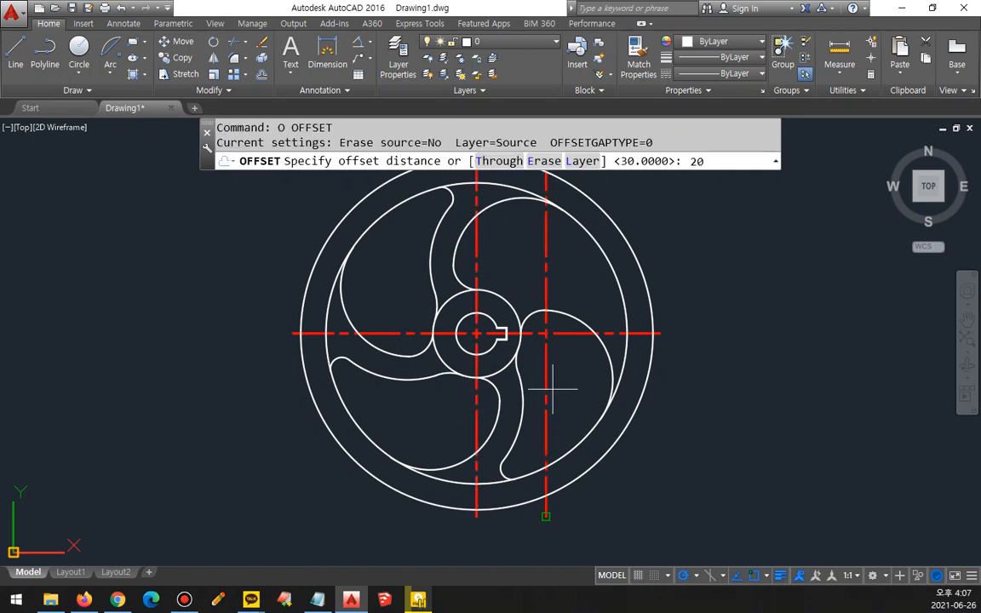
{"action": "key", "text": "Return"}
{"action": "left_click", "coordinate": [564, 334]}
{"action": "left_click", "coordinate": [564, 366]}
{"action": "key", "text": "Return"}
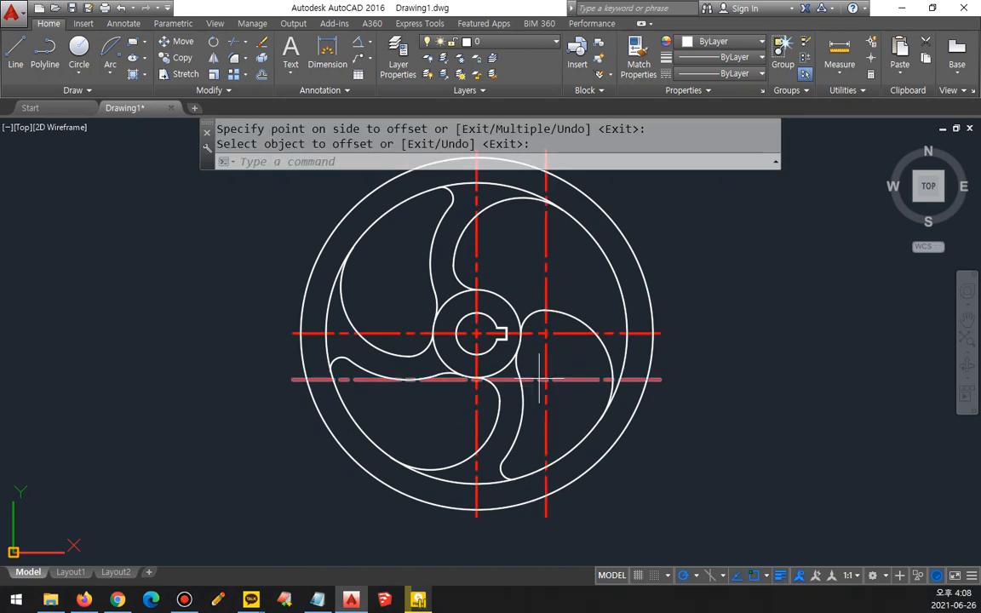
Step: Draw a radius-40 circle centred on the intersection of the two offset centrelines, lower right of the hub
{"action": "type", "text": "c"}
{"action": "key", "text": "Return"}
{"action": "left_click", "coordinate": [546, 380]}
{"action": "type", "text": "40"}
{"action": "key", "text": "Return"}
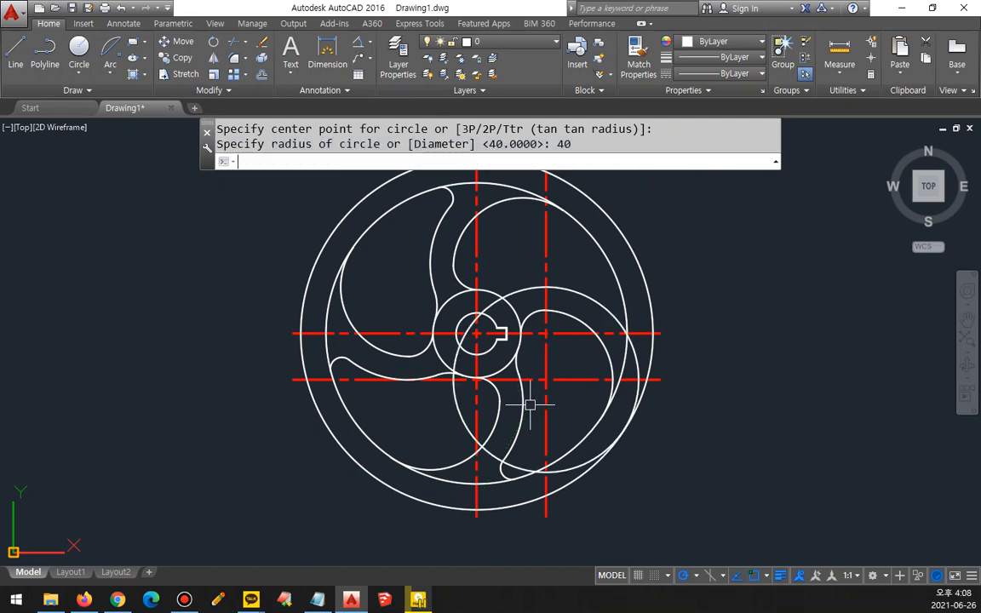
Step: Erase the two offset centrelines crossing at the centre of the lower-right radius-40 circle
{"action": "scroll", "coordinate": [545, 379], "scroll_direction": "up", "scroll_amount": 2}
{"action": "left_click", "coordinate": [519, 358]}
{"action": "left_click", "coordinate": [519, 359]}
{"action": "type", "text": "e"}
{"action": "key", "text": "Return"}
Step: Trim the radius-40 circle's bottom stretch between the inner and outer rim circles
{"action": "type", "text": "tr"}
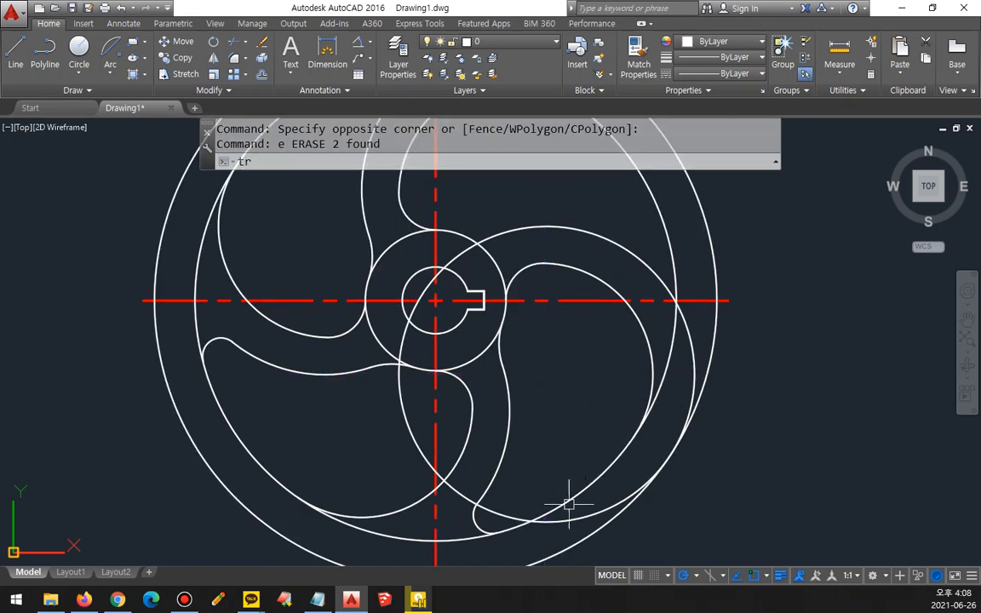
{"action": "key", "text": "Return"}
{"action": "key", "text": "Return"}
{"action": "left_click", "coordinate": [560, 522]}
{"action": "left_click", "coordinate": [565, 520]}
{"action": "key", "text": "Return"}
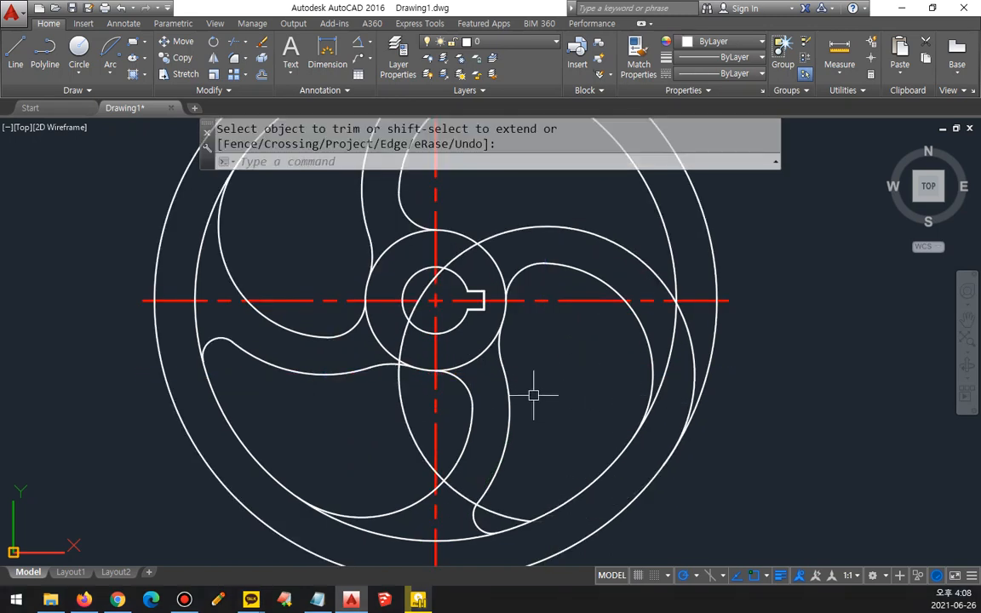
Step: Fillet the right side of the radius-40 arc with the inner rim circle at radius 5, above the horizontal centreline
{"action": "type", "text": "f"}
{"action": "key", "text": "Return"}
{"action": "left_click", "coordinate": [644, 266]}
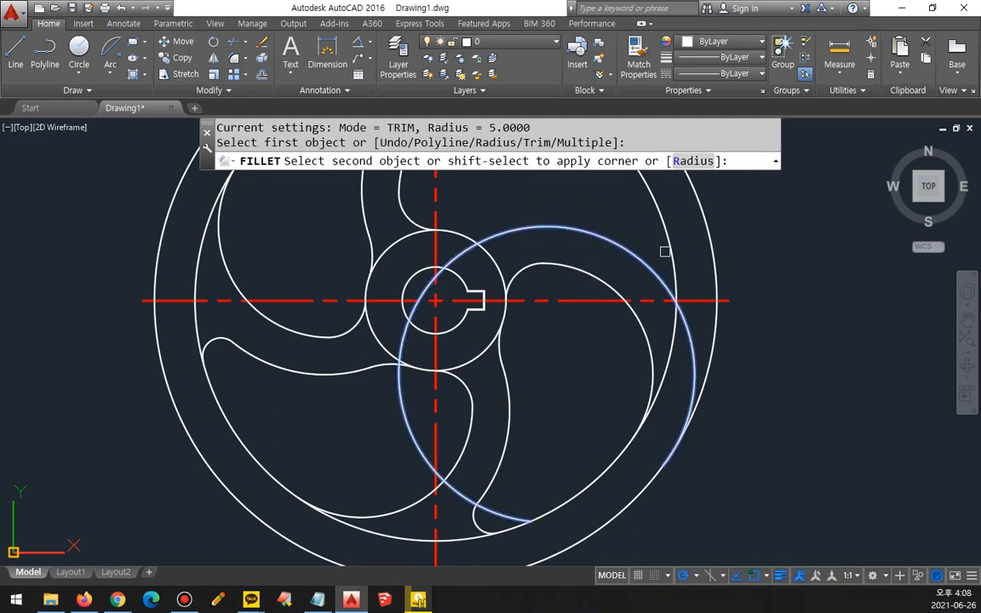
{"action": "left_click", "coordinate": [665, 252]}
Step: Fillet the upper side of the radius-40 arc with the top of the hub's outer circle at radius 19
{"action": "type", "text": "f"}
{"action": "key", "text": "Return"}
{"action": "type", "text": "r"}
{"action": "key", "text": "Return"}
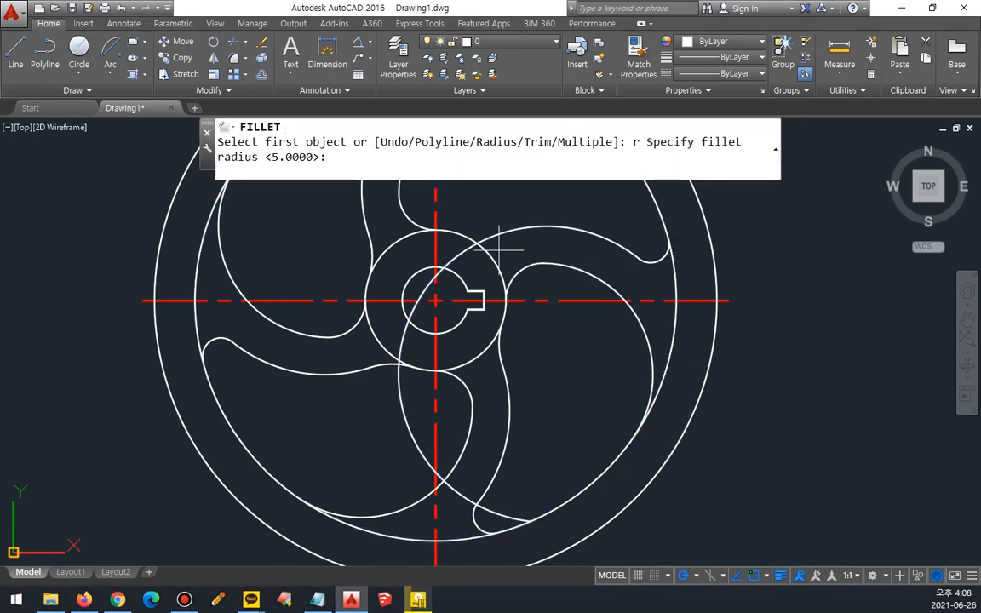
{"action": "key", "text": "Return"}
{"action": "left_click", "coordinate": [493, 236]}
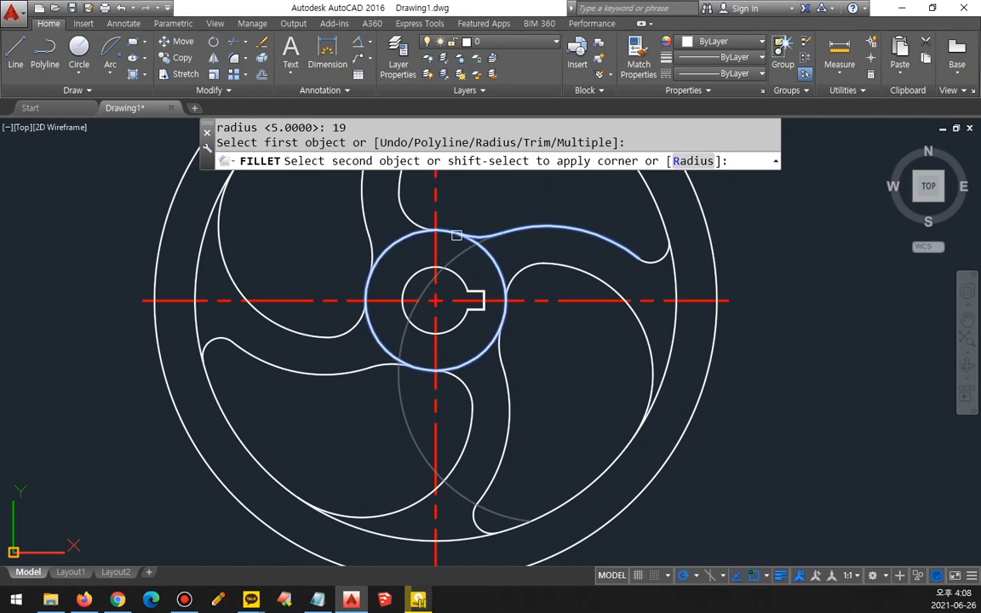
{"action": "left_click", "coordinate": [455, 234]}
{"action": "scroll", "coordinate": [493, 338], "scroll_direction": "down", "scroll_amount": 4}
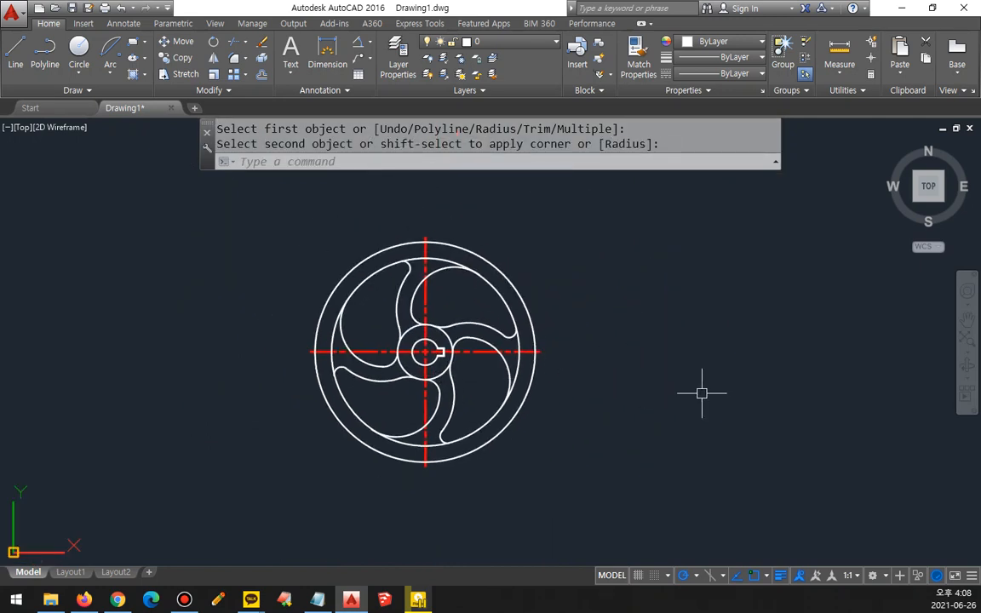
{"action": "scroll", "coordinate": [681, 383], "scroll_direction": "up", "scroll_amount": 2}
{"action": "middle_click_drag", "start_coordinate": [587, 372], "coordinate": [606, 392]}
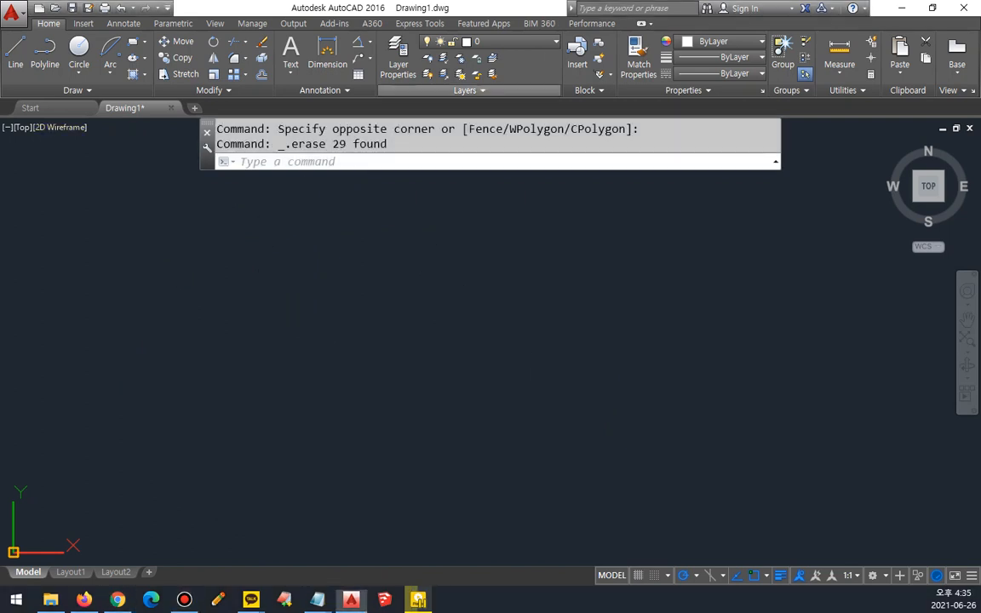
Step: Draw a horizontal and a vertical construction line crossing at one point in the empty drawing
{"action": "type", "text": "xl"}
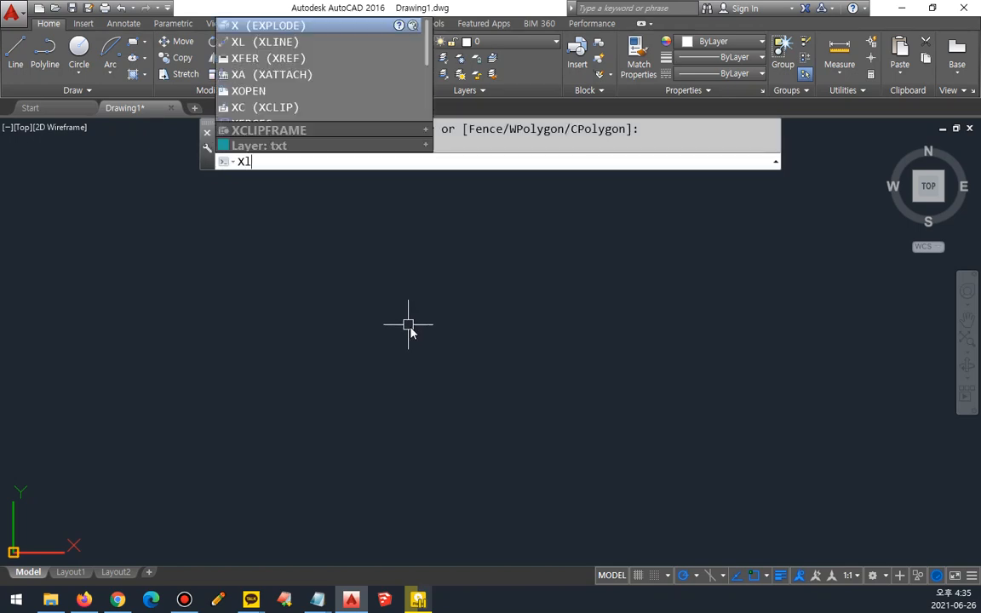
{"action": "key", "text": "Return"}
{"action": "left_click", "coordinate": [425, 325]}
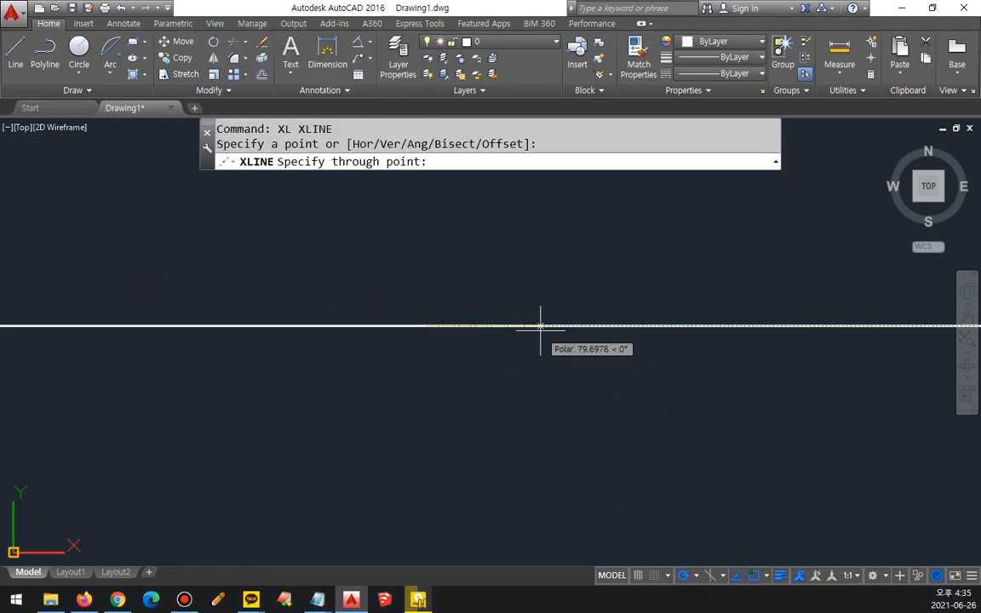
{"action": "left_click", "coordinate": [538, 325]}
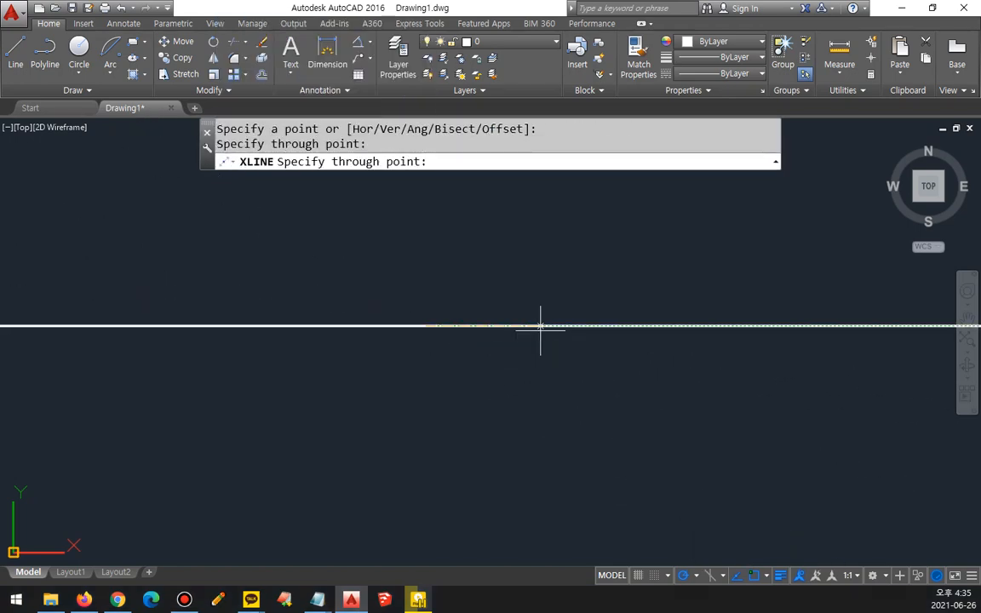
{"action": "left_click", "coordinate": [428, 280]}
{"action": "key", "text": "Return"}
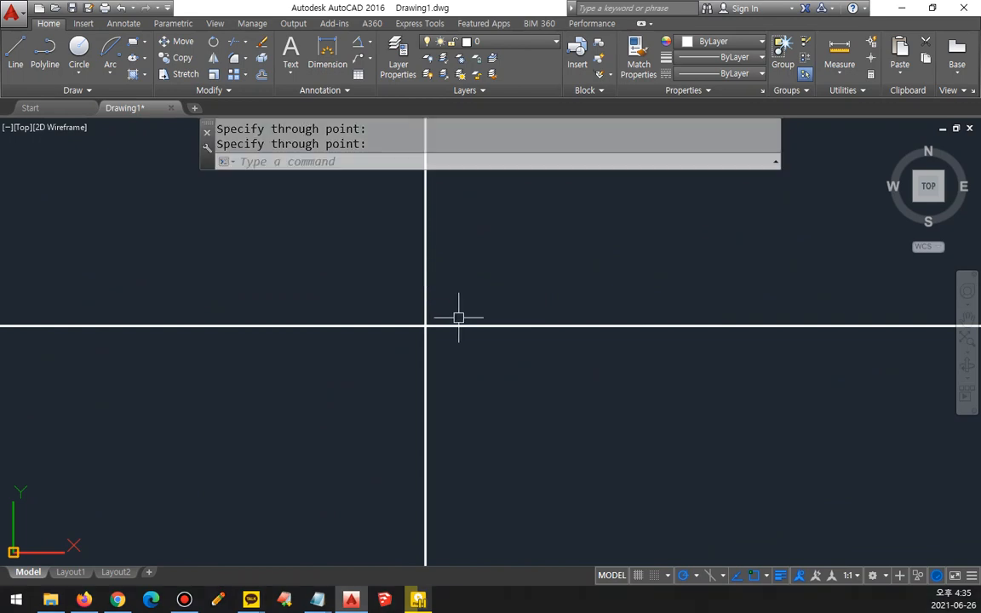
{"action": "left_click_drag", "start_coordinate": [529, 186], "coordinate": [479, 261]}
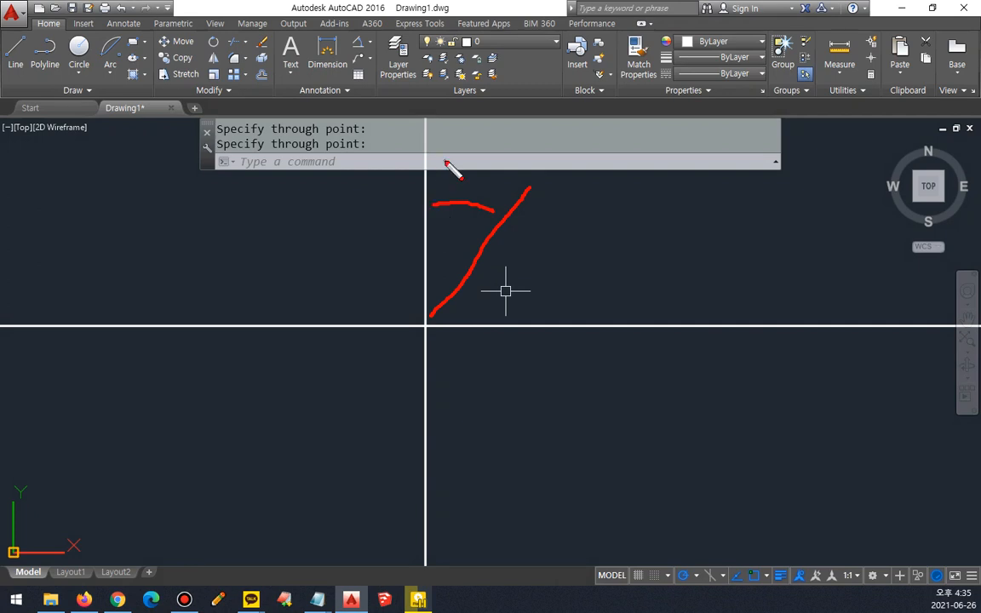
{"action": "left_click_drag", "start_coordinate": [427, 323], "coordinate": [644, 320]}
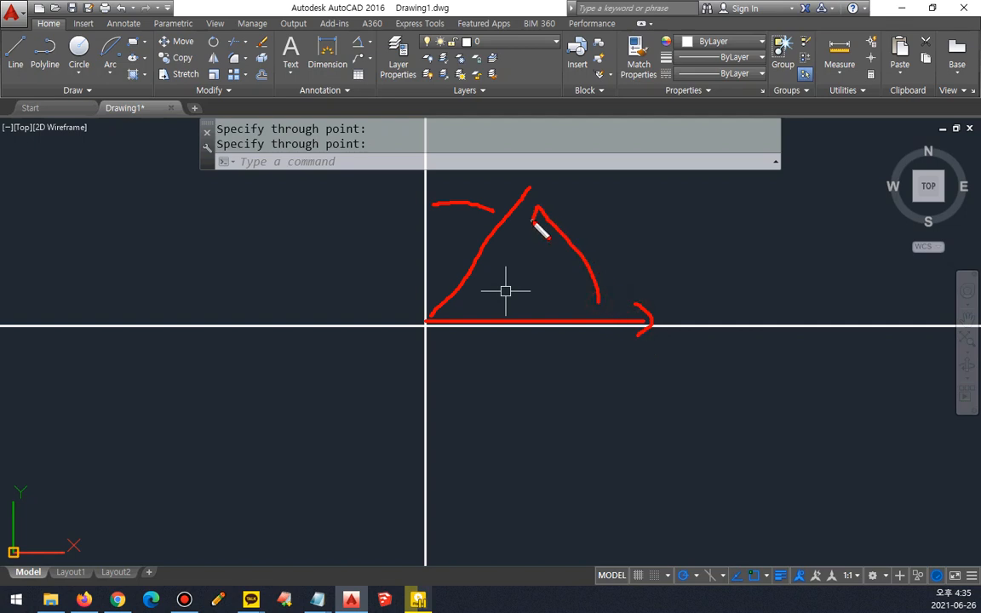
{"action": "left_click_drag", "start_coordinate": [622, 201], "coordinate": [635, 263]}
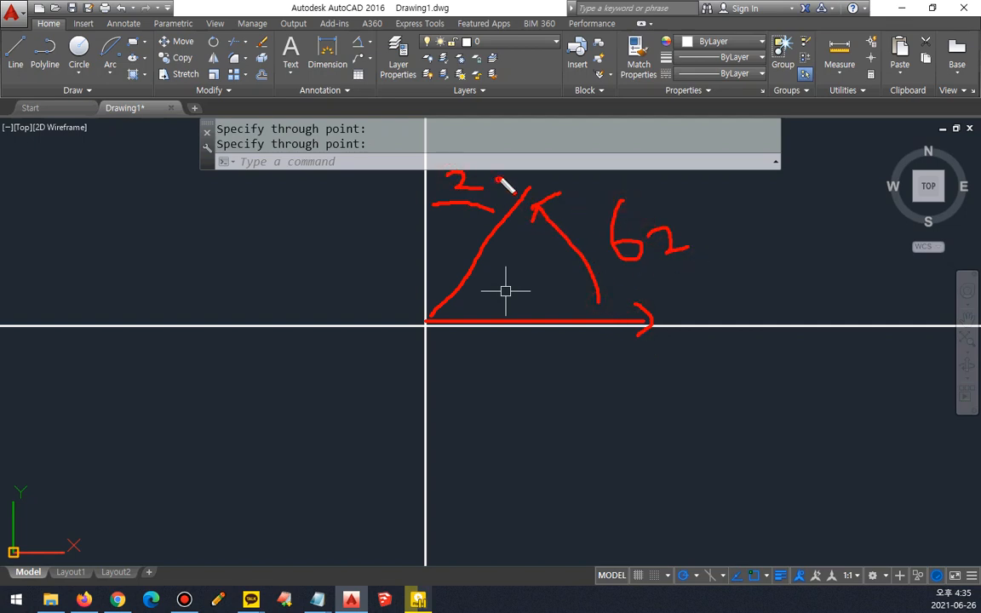
{"action": "left_click_drag", "start_coordinate": [500, 182], "coordinate": [490, 198]}
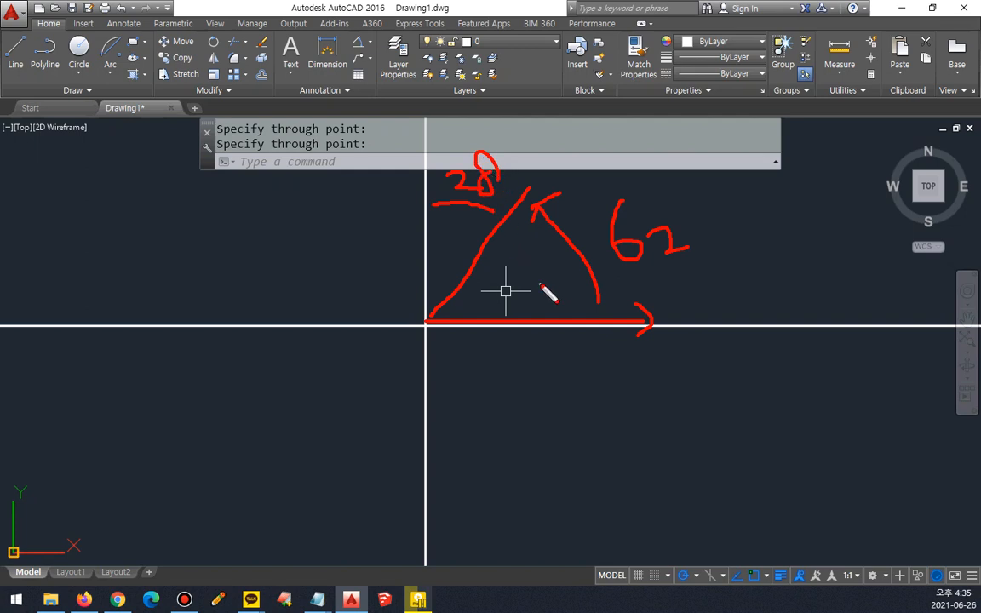
{"action": "key", "text": "Escape"}
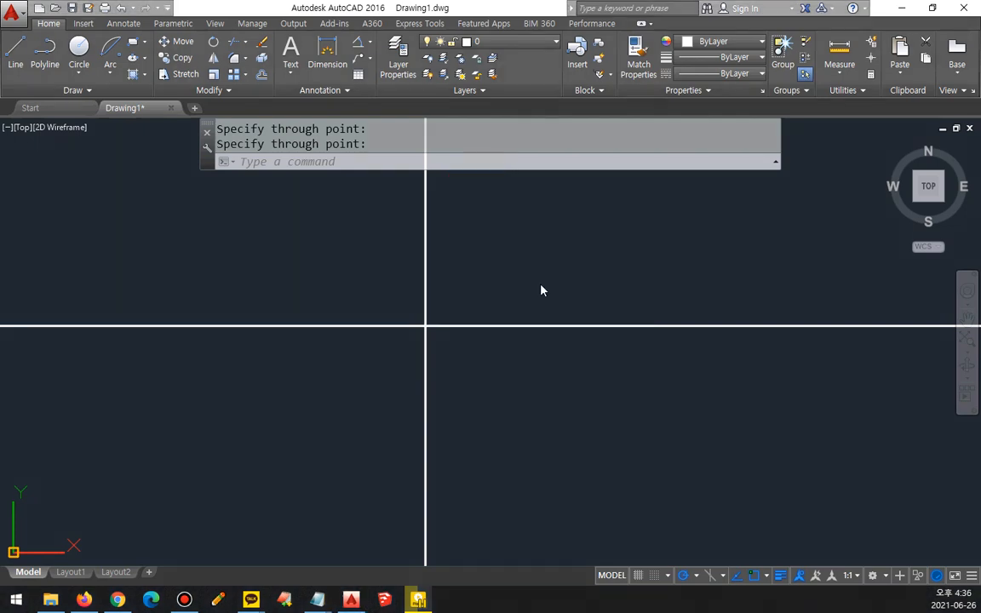
Step: Set polar tracking to a 90° increment angle with an additional angle of 62°
{"action": "left_click", "coordinate": [695, 576]}
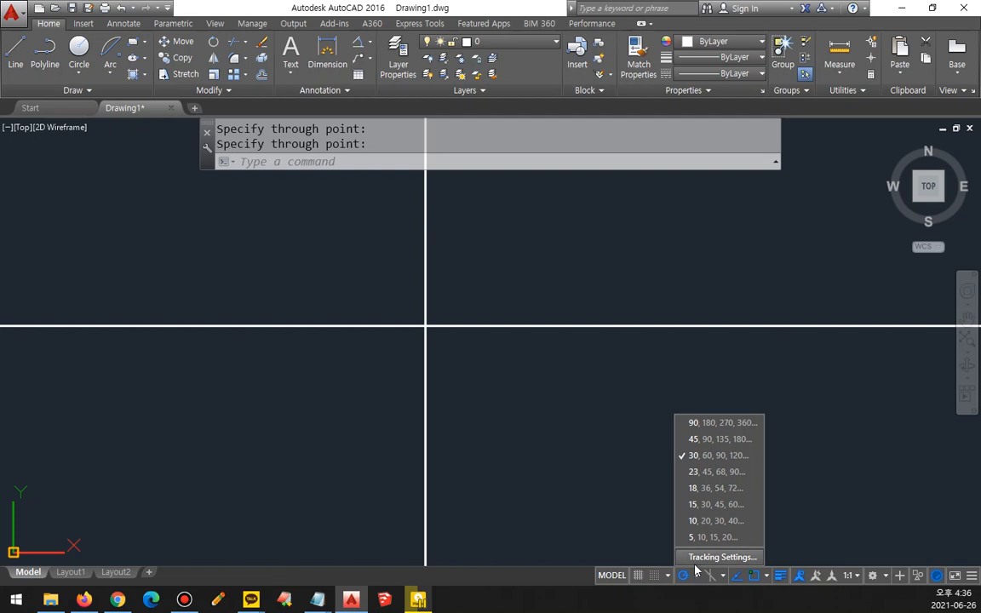
{"action": "left_click", "coordinate": [720, 556]}
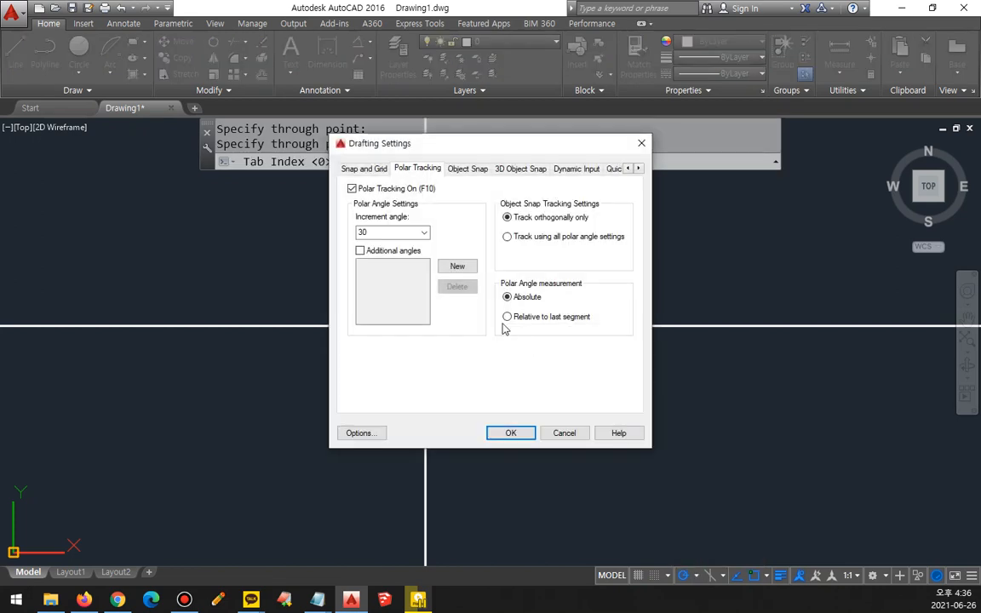
{"action": "left_click", "coordinate": [457, 267]}
{"action": "type", "text": "62"}
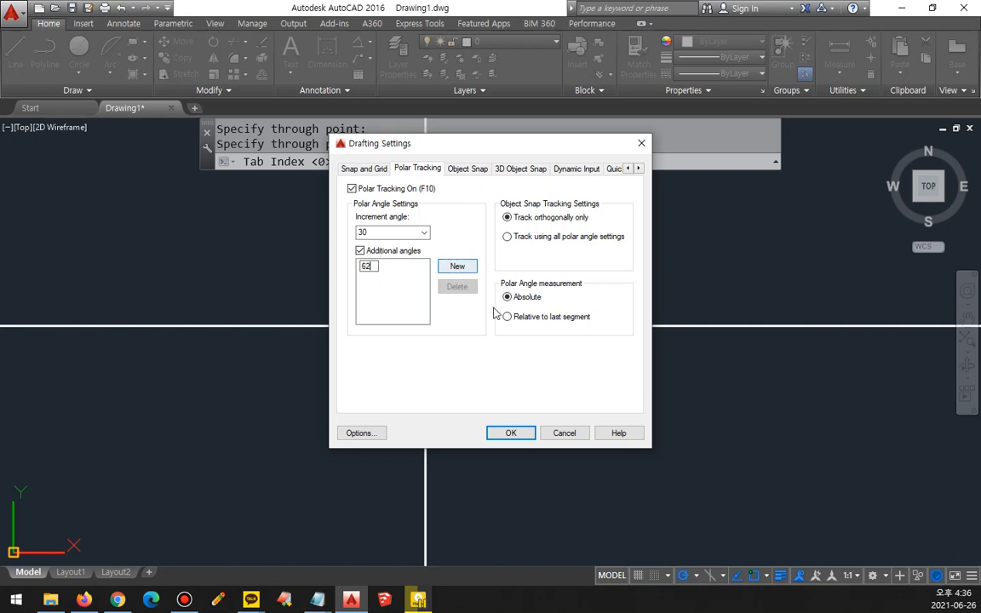
{"action": "left_click", "coordinate": [423, 233]}
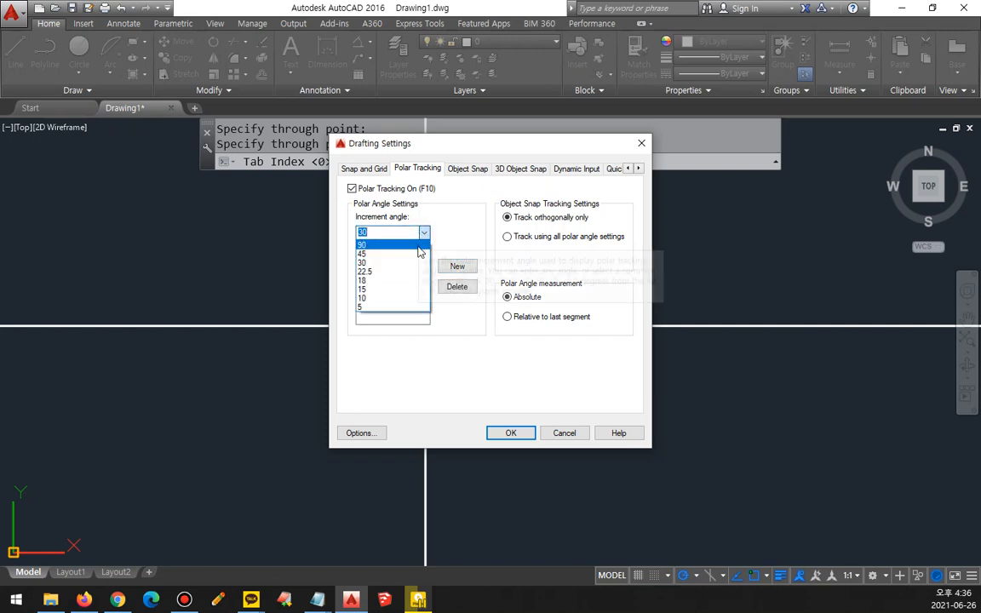
{"action": "left_click", "coordinate": [391, 241]}
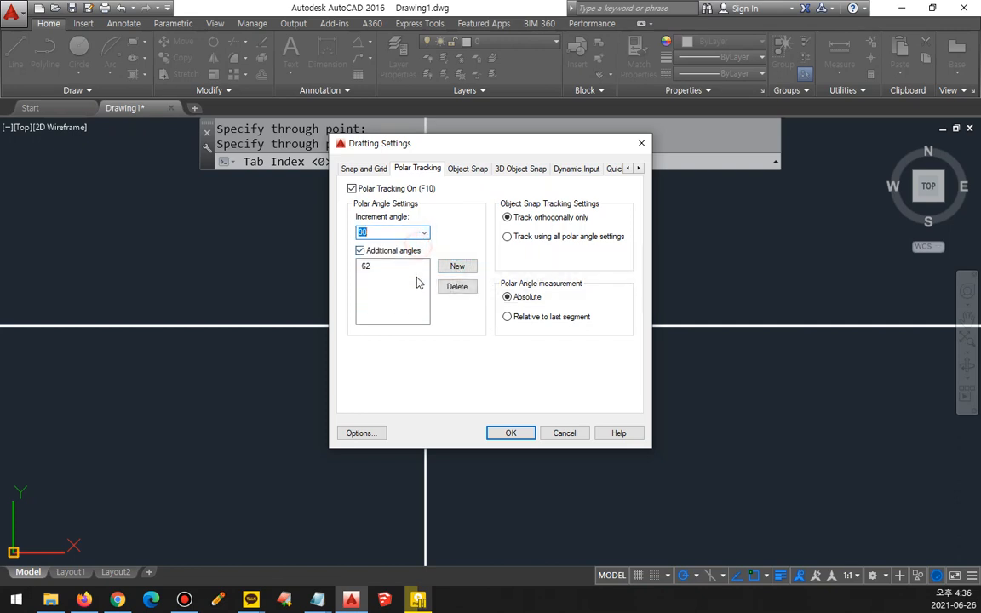
{"action": "left_click", "coordinate": [512, 433]}
{"action": "left_click", "coordinate": [695, 576]}
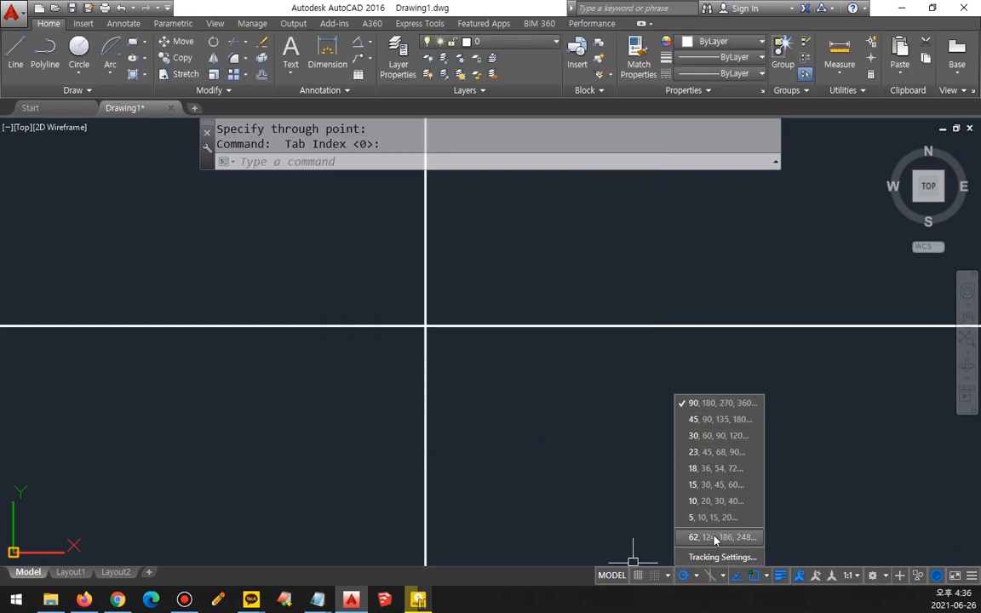
{"action": "left_click", "coordinate": [542, 423]}
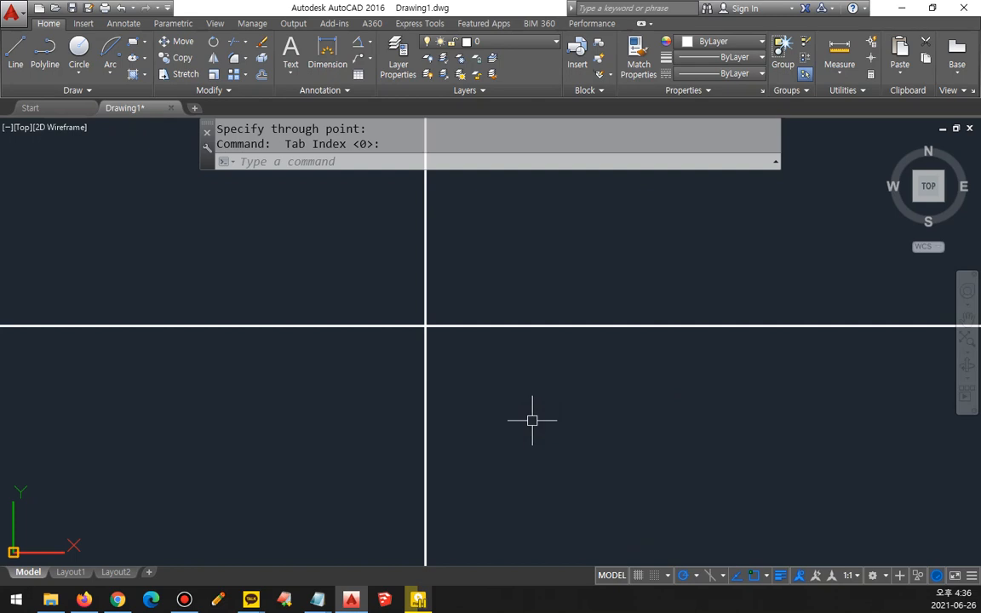
Step: Draw a ray from the crossing of the construction lines at 62° to the horizontal
{"action": "type", "text": "r"}
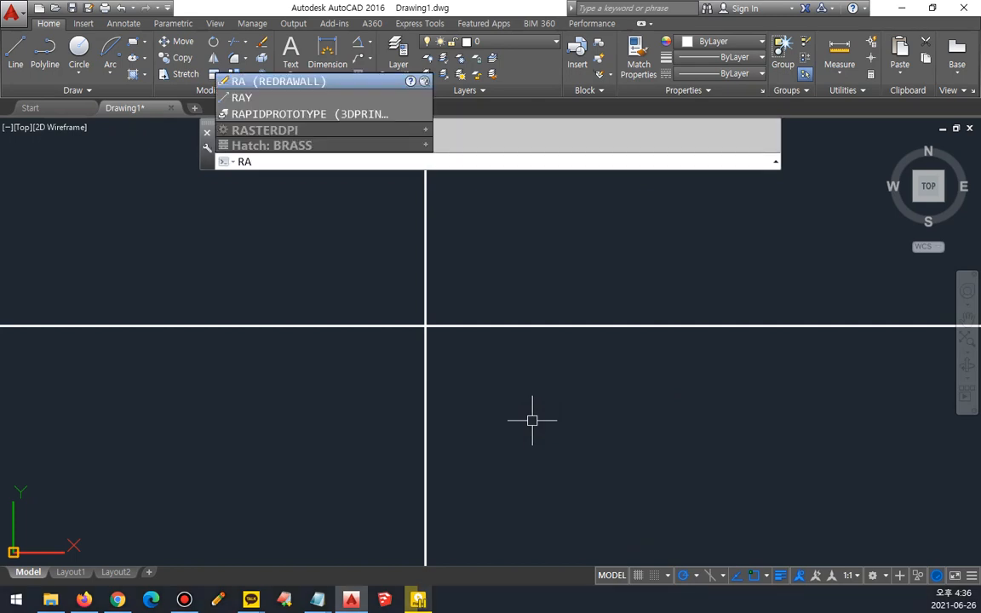
{"action": "type", "text": "ay"}
{"action": "key", "text": "Return"}
{"action": "left_click", "coordinate": [425, 326]}
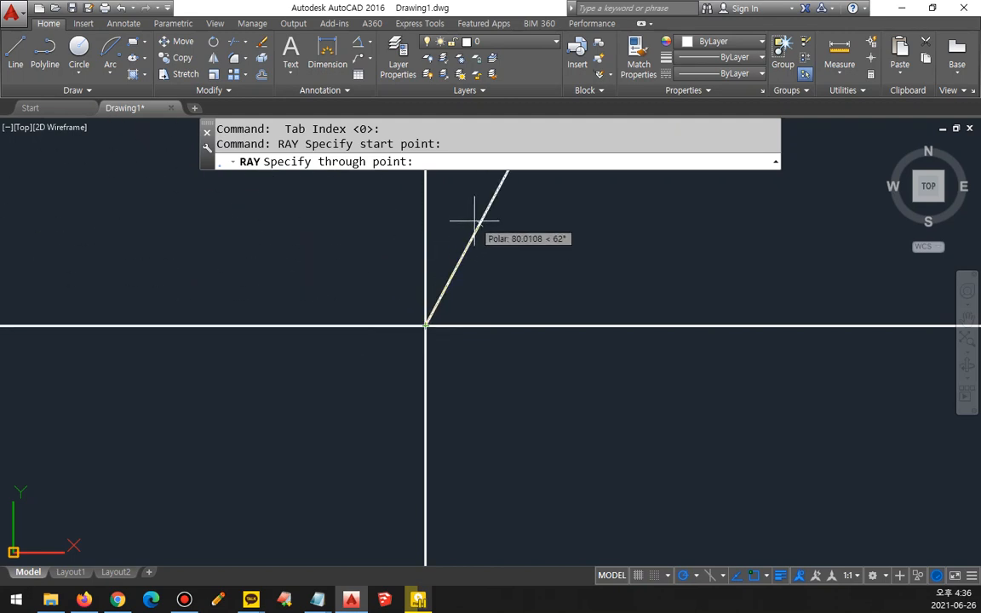
{"action": "left_click", "coordinate": [474, 220]}
{"action": "key", "text": "Return"}
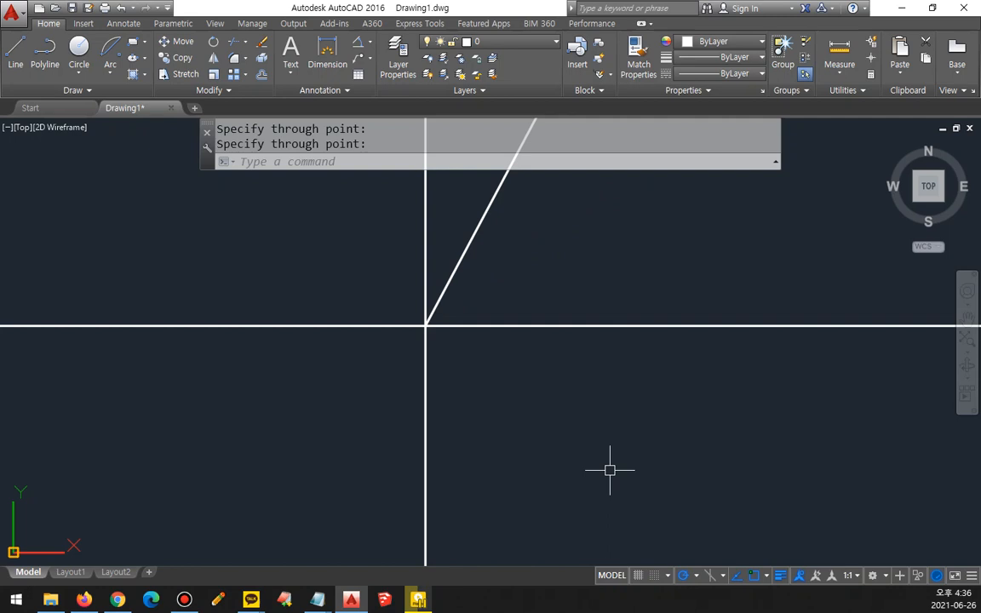
Step: Move both construction lines and the 62° ray to the red dash-dot centre-line layer
{"action": "left_click", "coordinate": [467, 396]}
{"action": "left_click", "coordinate": [396, 284]}
{"action": "left_click", "coordinate": [511, 41]}
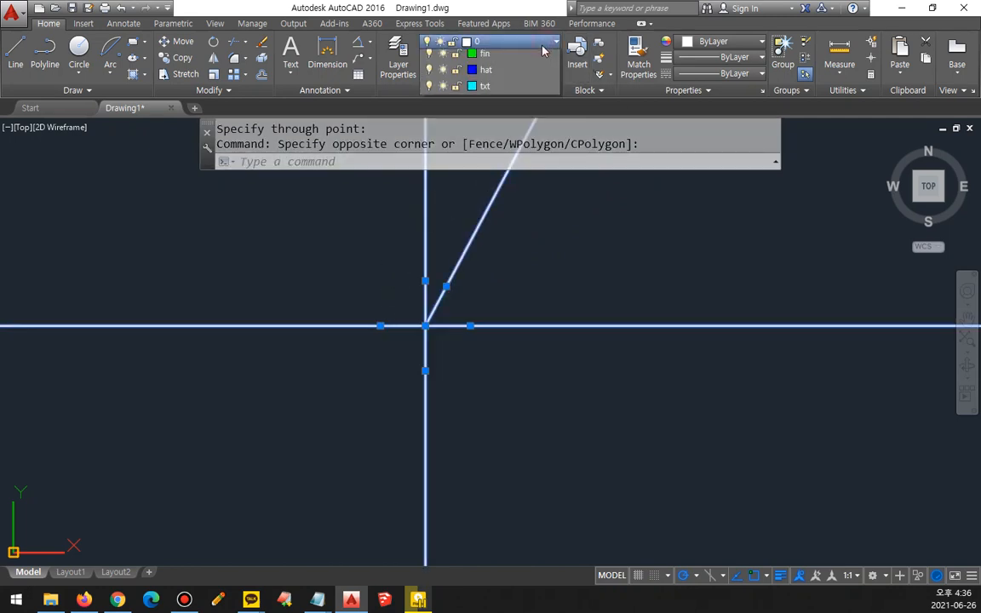
{"action": "left_click", "coordinate": [522, 75]}
{"action": "key", "text": "Escape"}
{"action": "key", "text": "Escape"}
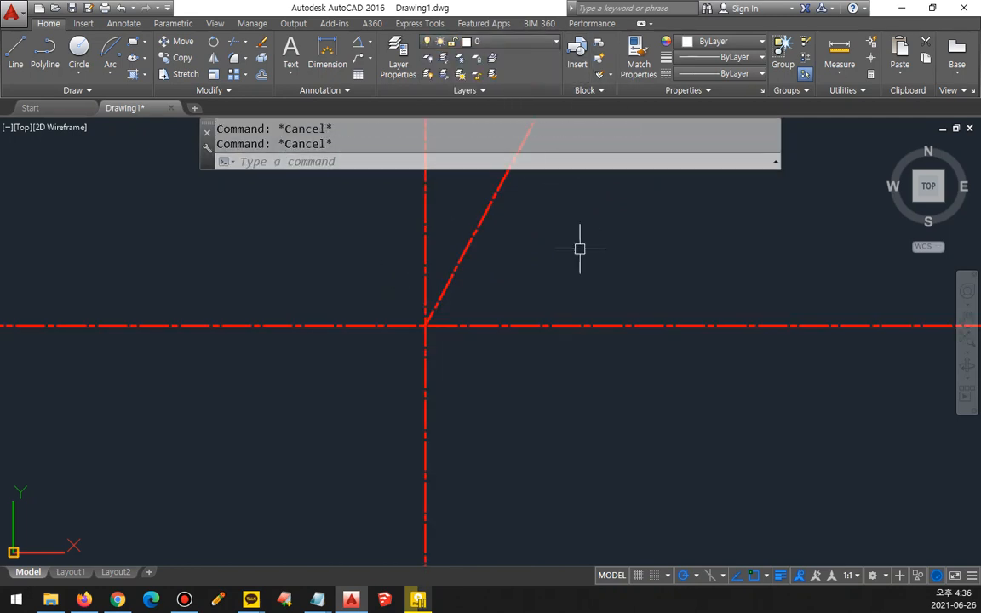
Step: Draw a circle of radius 33.6 centred on the crossing of the centre lines
{"action": "type", "text": "c"}
{"action": "key", "text": "Return"}
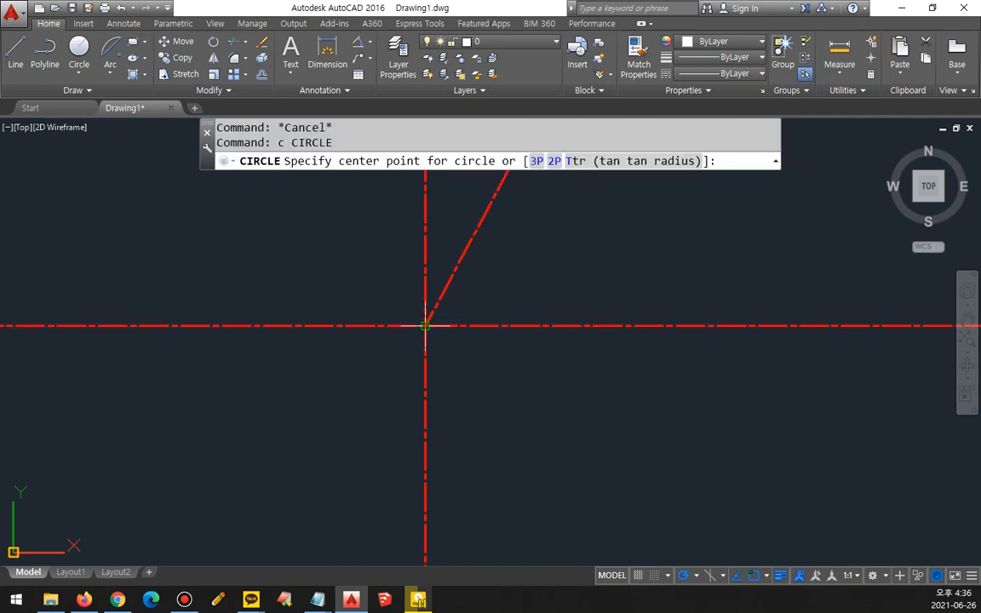
{"action": "left_click", "coordinate": [425, 326]}
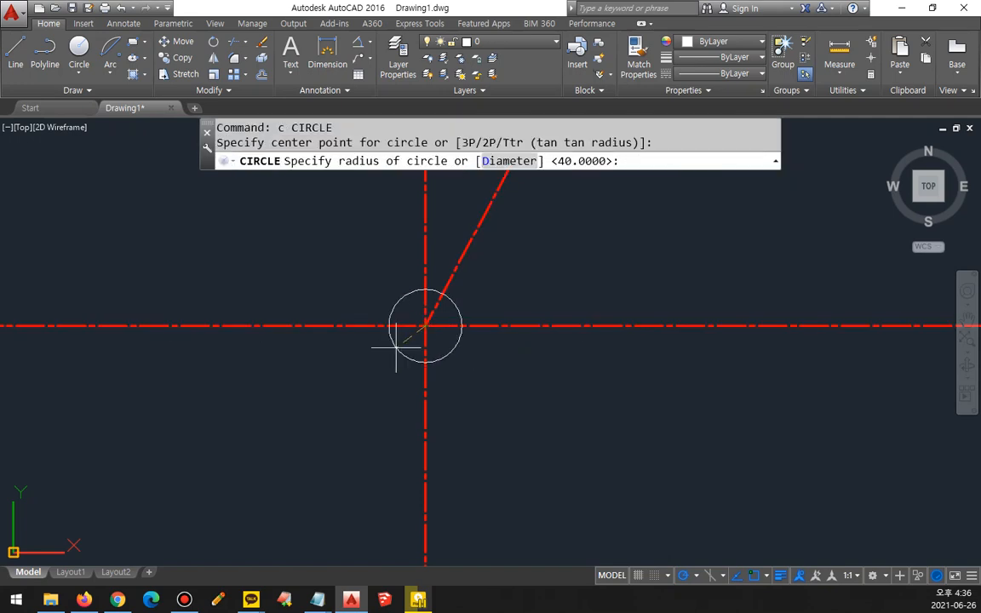
{"action": "type", "text": "33."}
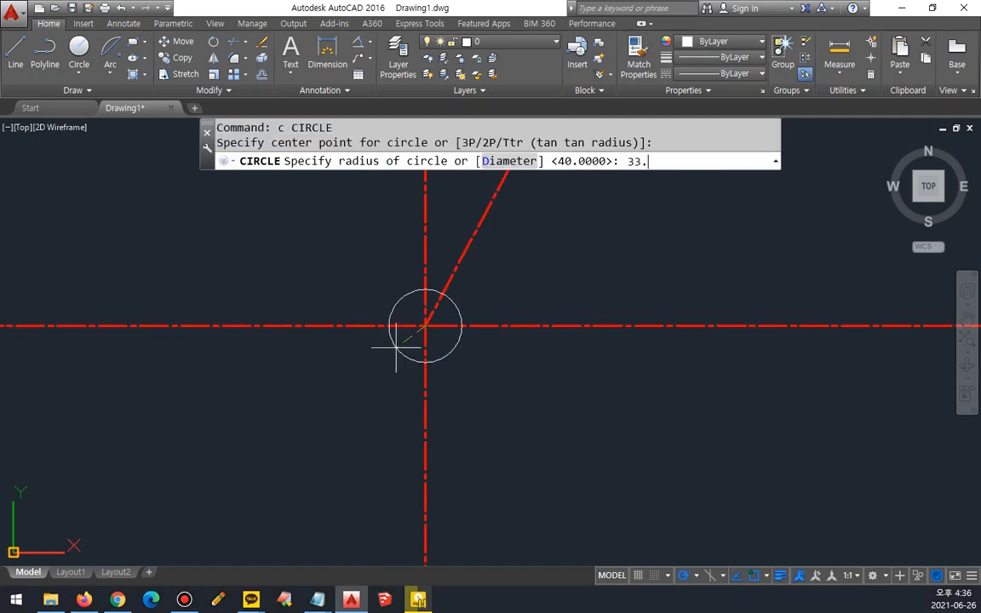
{"action": "type", "text": "6"}
{"action": "key", "text": "Return"}
Step: Draw a concentric circle of radius 38.4 around the radius-33.6 circle
{"action": "scroll", "coordinate": [418, 336], "scroll_direction": "up", "scroll_amount": 4}
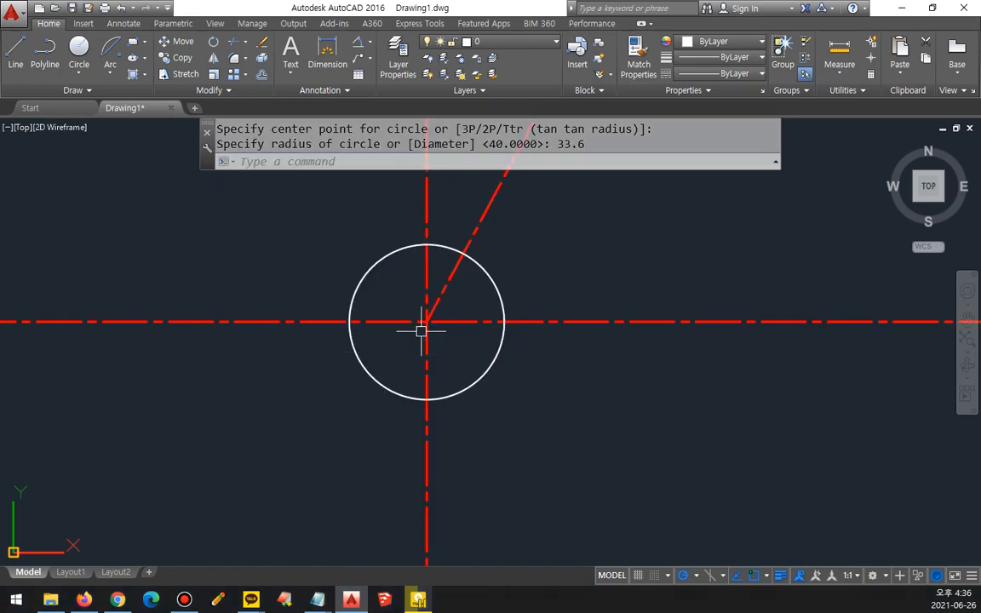
{"action": "type", "text": "c"}
{"action": "key", "text": "Return"}
{"action": "left_click", "coordinate": [402, 361]}
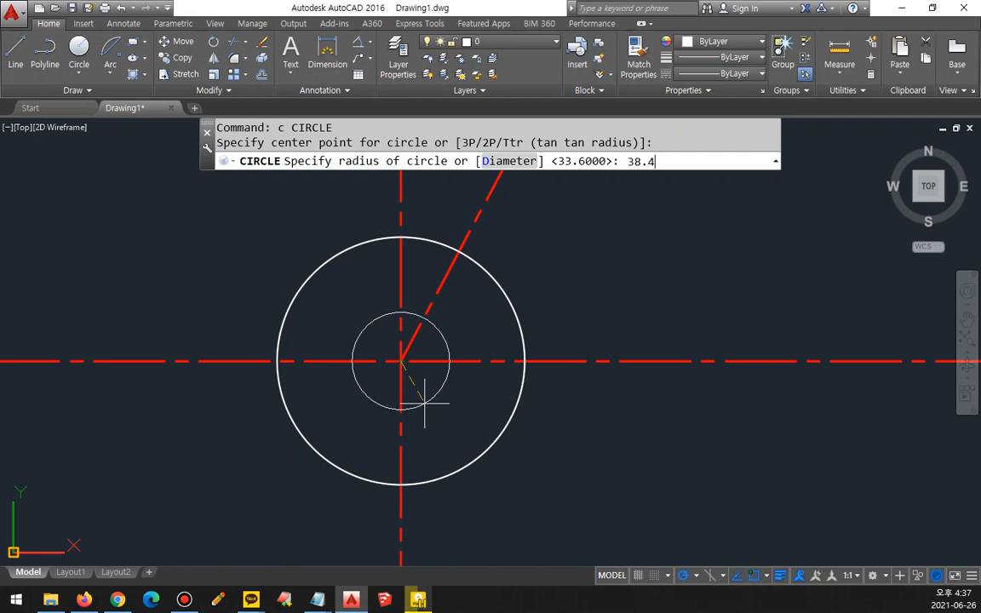
{"action": "key", "text": "Return"}
Step: Match the properties of the 62° ray onto the radius-38.4 circle to make it a centre line
{"action": "type", "text": "ma"}
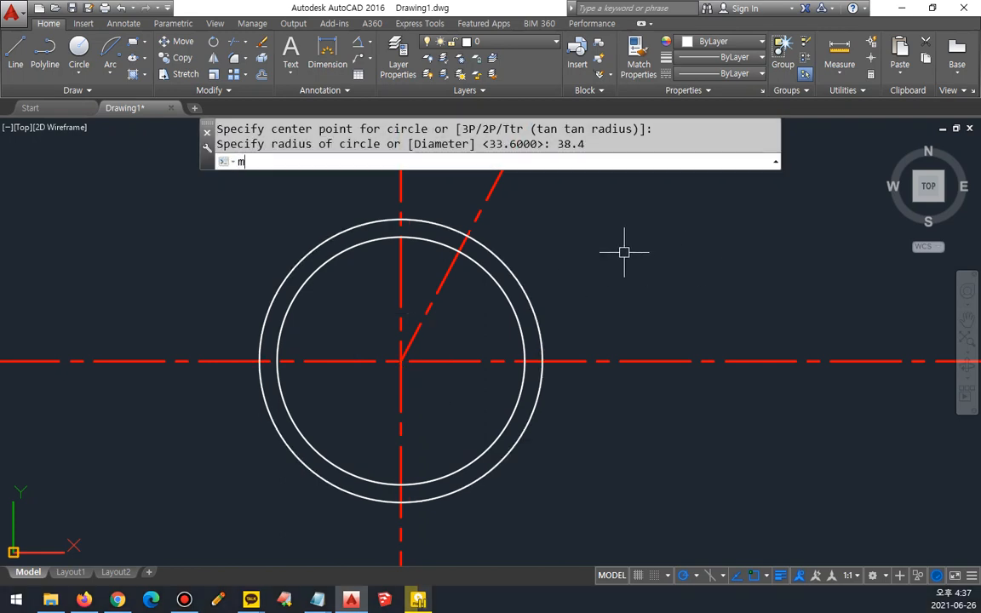
{"action": "key", "text": "Return"}
{"action": "left_click", "coordinate": [478, 215]}
{"action": "left_click", "coordinate": [482, 242]}
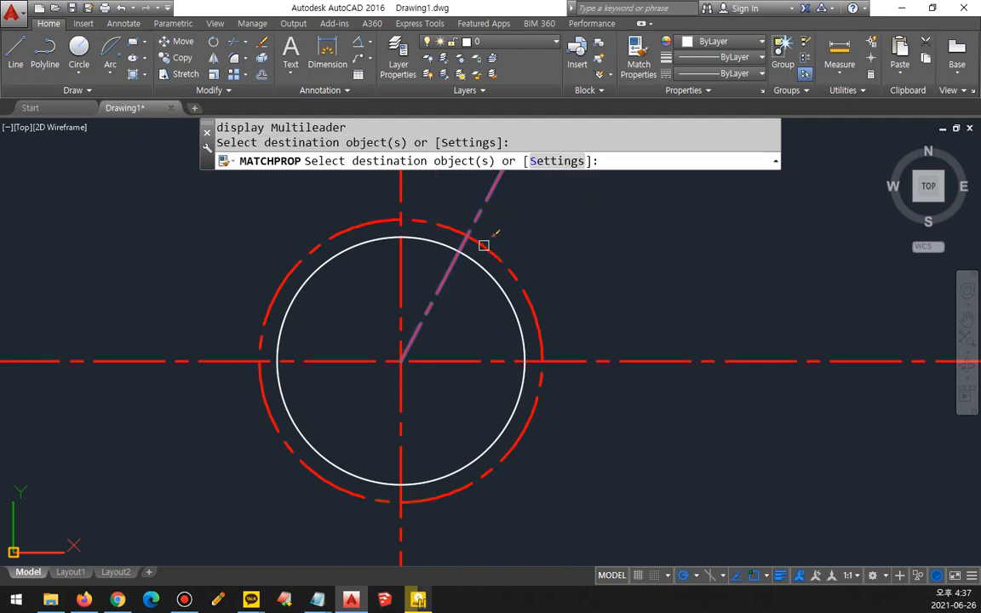
{"action": "key", "text": "Return"}
Step: Draw a circle of radius 6.4 where the 62° ray crosses the dashed radius-38.4 circle
{"action": "middle_click_drag", "start_coordinate": [466, 230], "coordinate": [461, 255]}
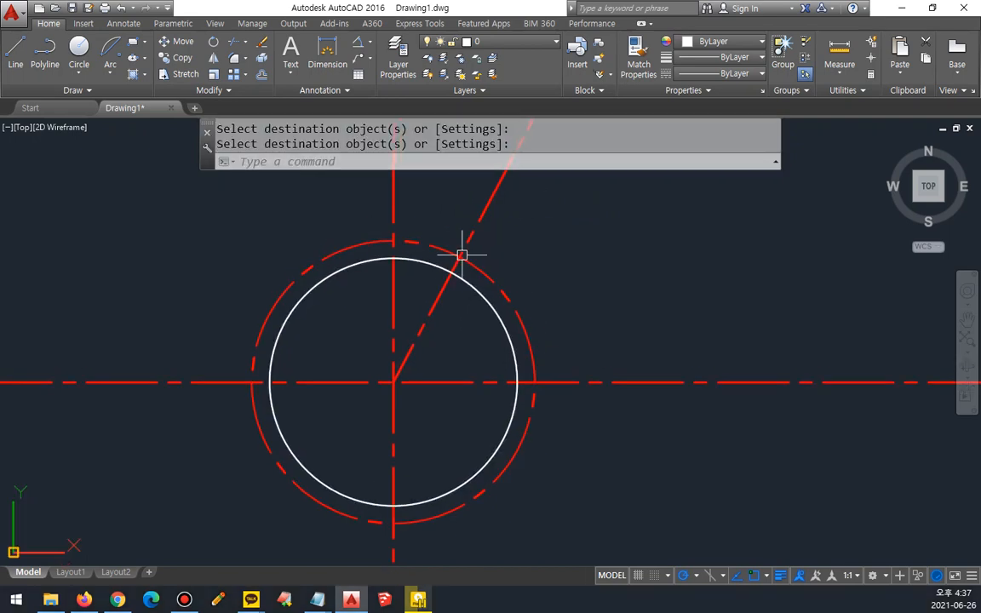
{"action": "type", "text": "c"}
{"action": "key", "text": "Return"}
{"action": "left_click", "coordinate": [465, 257]}
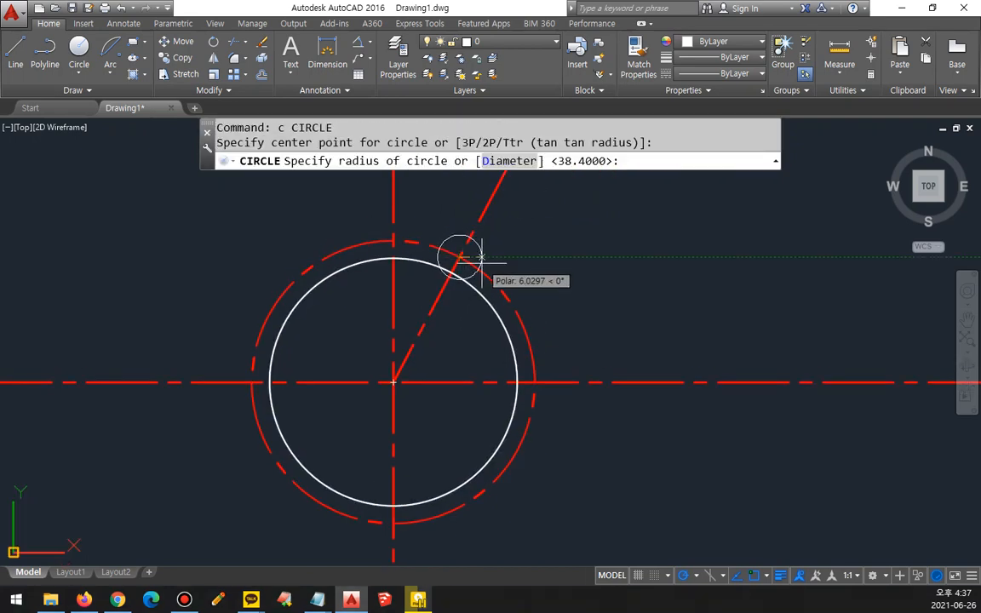
{"action": "type", "text": "6.4"}
{"action": "key", "text": "Return"}
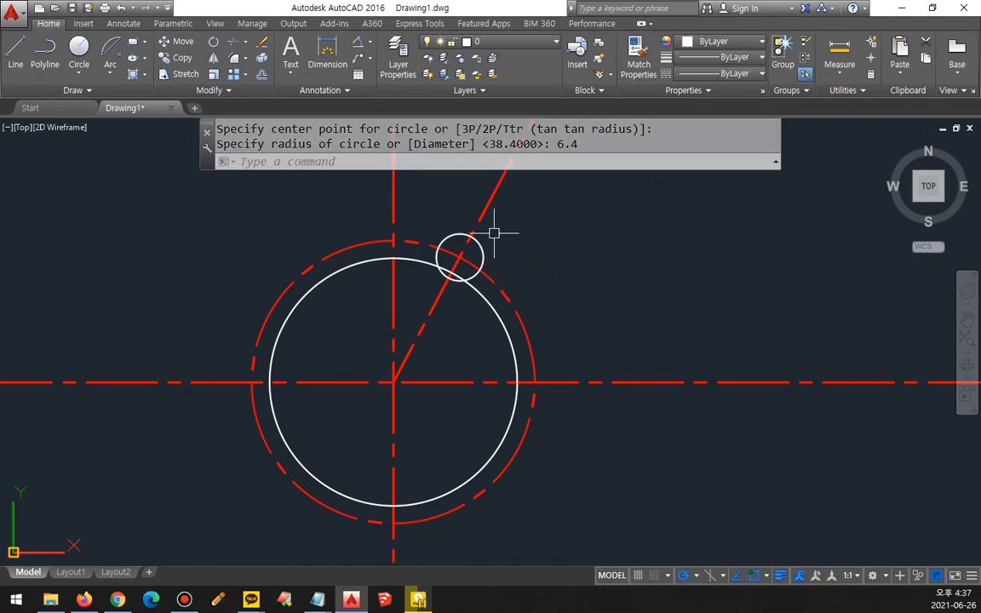
Step: Offset the 62° ray by 6.4 to both sides, alongside the small radius-6.4 circle
{"action": "scroll", "coordinate": [492, 233], "scroll_direction": "up", "scroll_amount": 2}
{"action": "type", "text": "o"}
{"action": "key", "text": "Return"}
{"action": "type", "text": "6.4"}
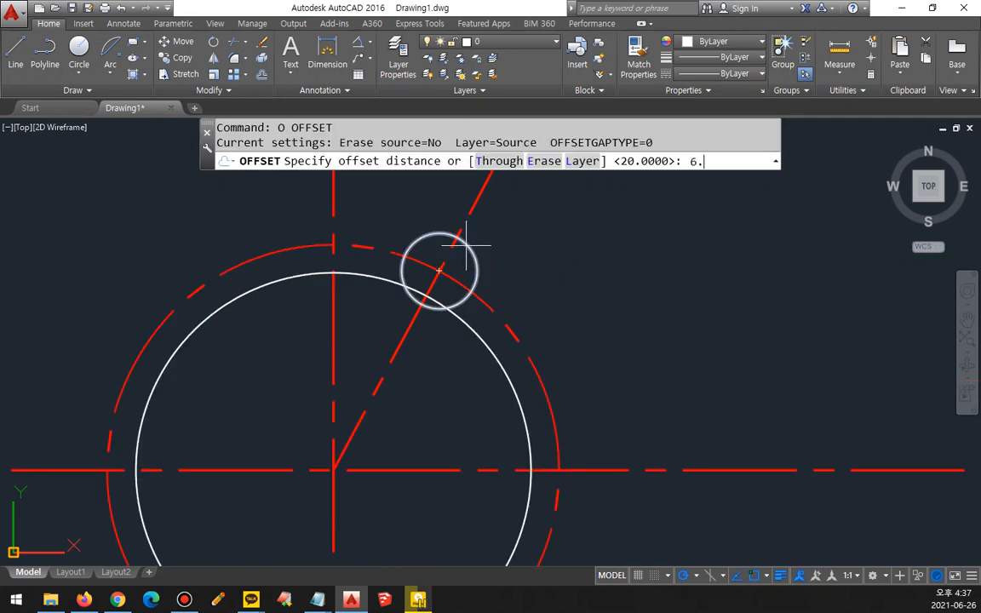
{"action": "key", "text": "Return"}
{"action": "left_click", "coordinate": [397, 334]}
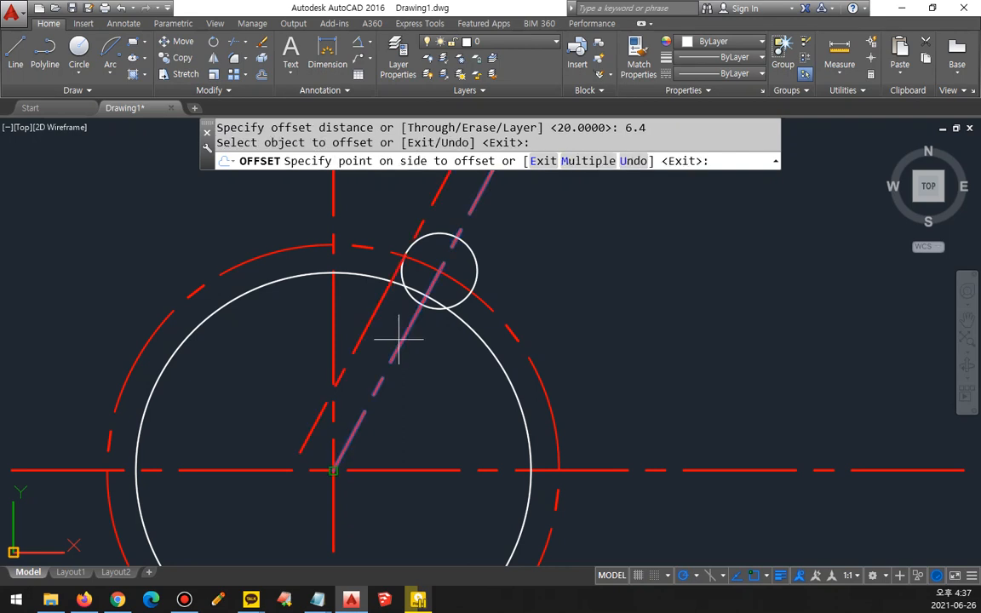
{"action": "left_click", "coordinate": [392, 333]}
{"action": "left_click", "coordinate": [399, 334]}
{"action": "left_click", "coordinate": [416, 353]}
{"action": "key", "text": "Return"}
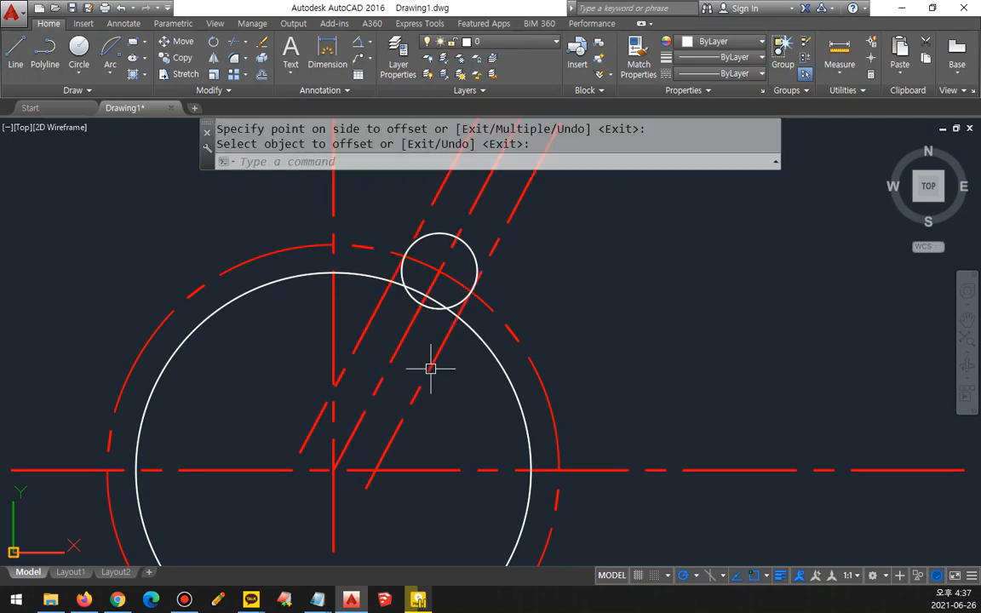
Step: Offset the radius-6.4 circle outward by 3 as a helper circle for its centre marks
{"action": "type", "text": "o"}
{"action": "key", "text": "Return"}
{"action": "type", "text": "3"}
{"action": "key", "text": "Return"}
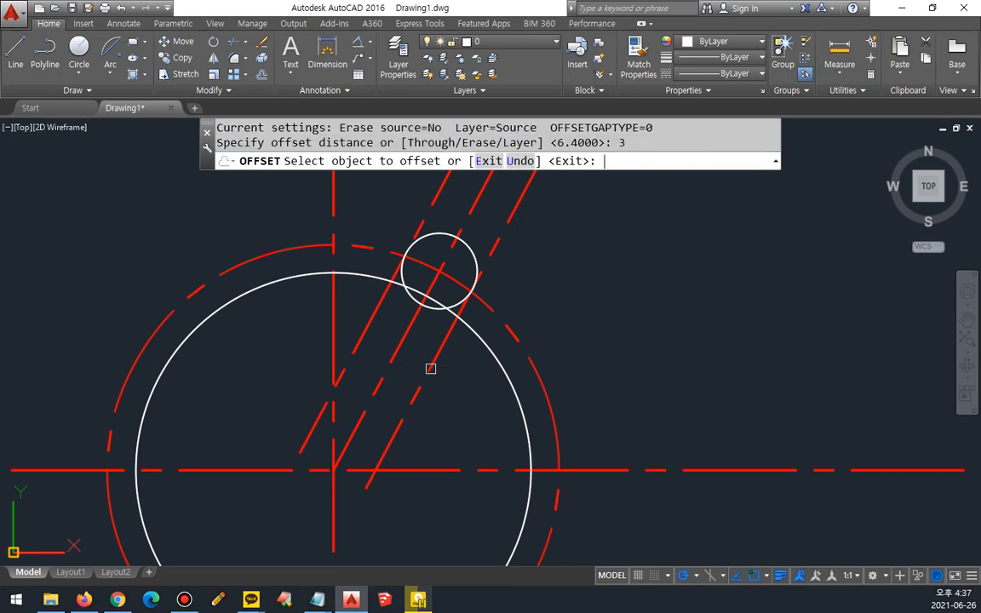
{"action": "left_click", "coordinate": [475, 254]}
{"action": "left_click", "coordinate": [558, 274]}
Step: Trim the dashed radius-38.4 circle outside the helper circle and the middle ray beyond its upper side
{"action": "key", "text": "Return"}
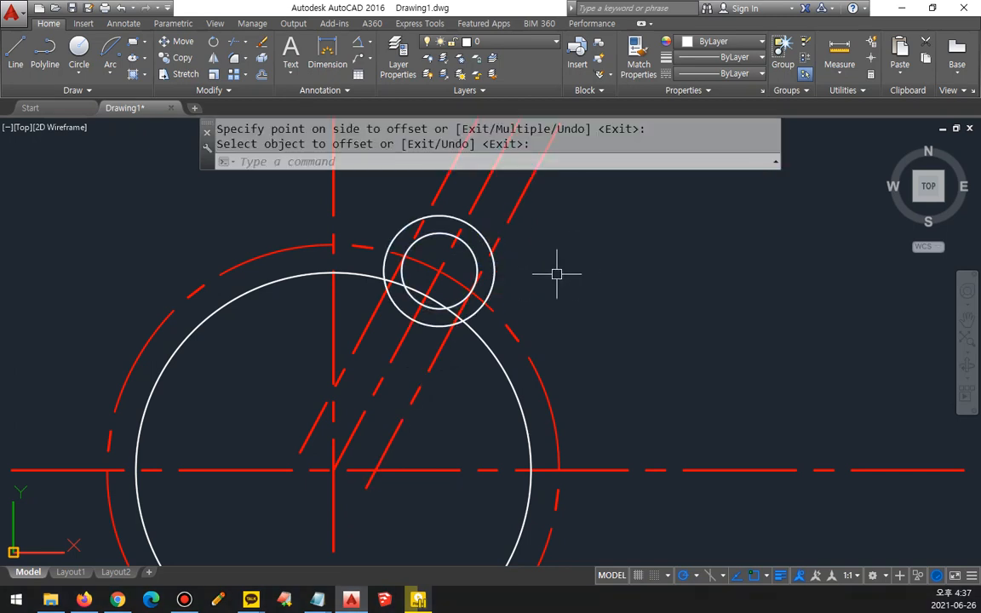
{"action": "type", "text": "tr"}
{"action": "key", "text": "Return"}
{"action": "left_click", "coordinate": [495, 281]}
{"action": "key", "text": "Return"}
{"action": "left_click", "coordinate": [495, 309]}
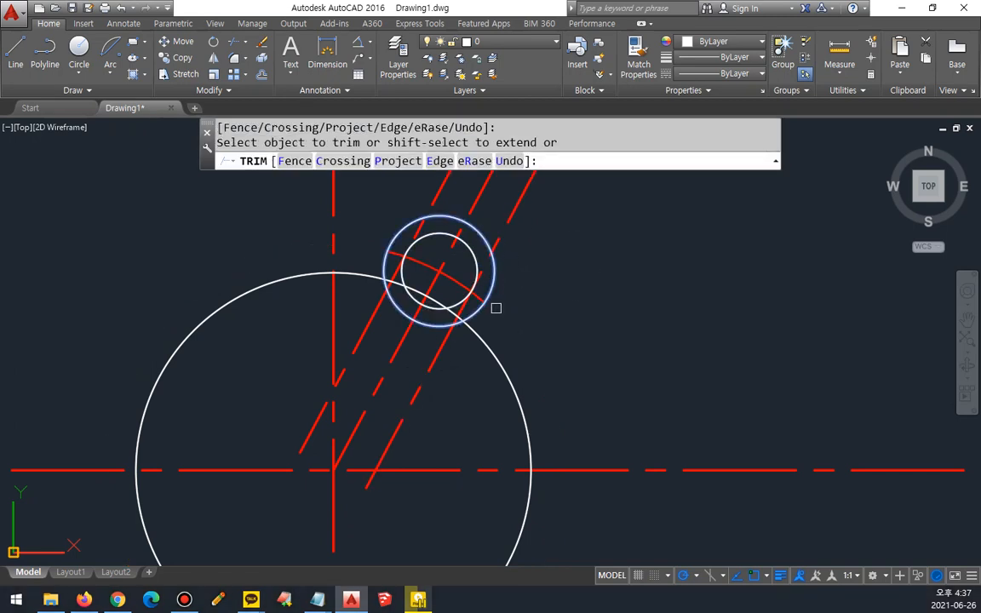
{"action": "left_click", "coordinate": [477, 197]}
Step: Erase the helper circle around the radius-6.4 circle
{"action": "key", "text": "Return"}
{"action": "left_click", "coordinate": [481, 223]}
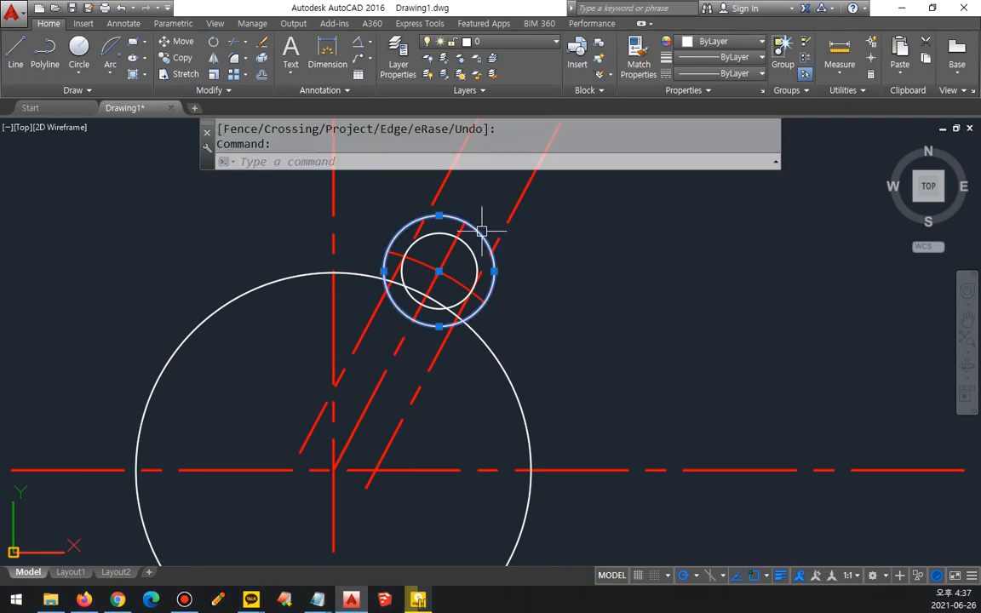
{"action": "type", "text": "e"}
{"action": "key", "text": "Return"}
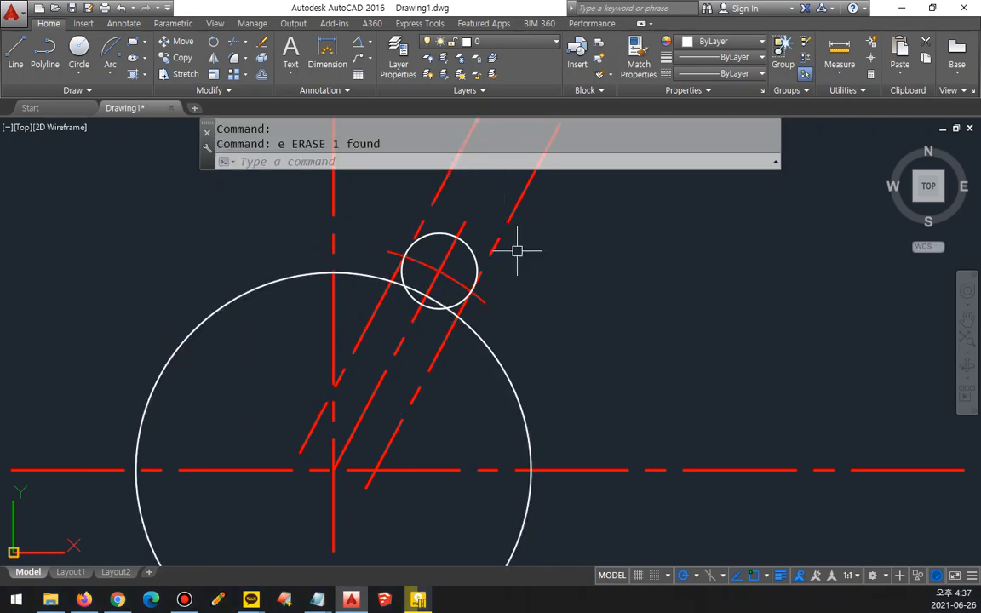
Step: Match the properties of the large solid circle onto the two dashed lines offset from the 62° ray
{"action": "type", "text": "ma"}
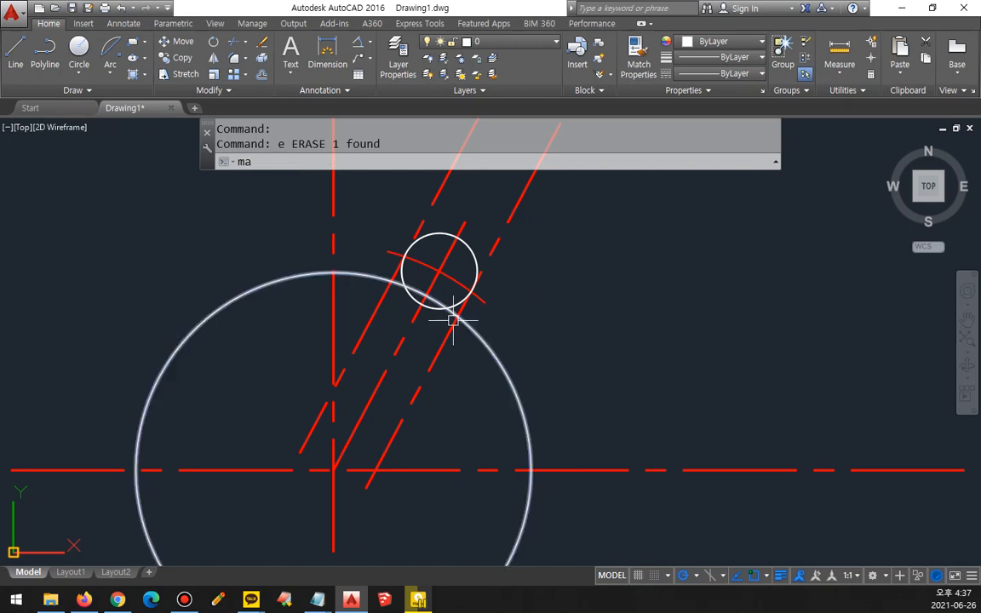
{"action": "key", "text": "Return"}
{"action": "left_click", "coordinate": [464, 325]}
{"action": "left_click", "coordinate": [449, 337]}
{"action": "left_click", "coordinate": [395, 332]}
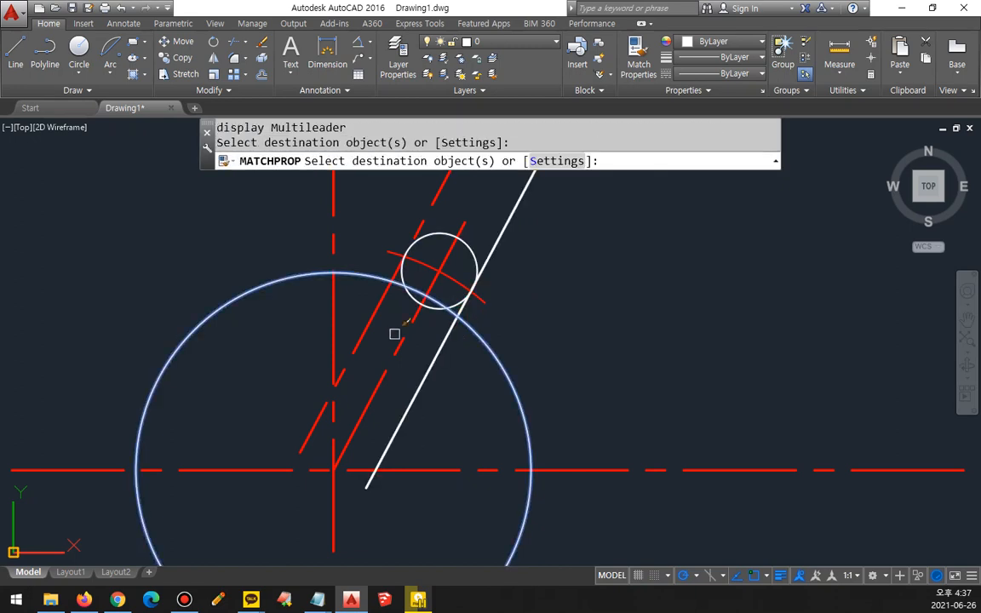
{"action": "left_click", "coordinate": [376, 313]}
{"action": "key", "text": "Return"}
Step: Fillet both offset lines to the small circle with radius 0, removing their ends beyond it
{"action": "scroll", "coordinate": [421, 269], "scroll_direction": "up", "scroll_amount": 2}
{"action": "type", "text": "f"}
{"action": "key", "text": "Return"}
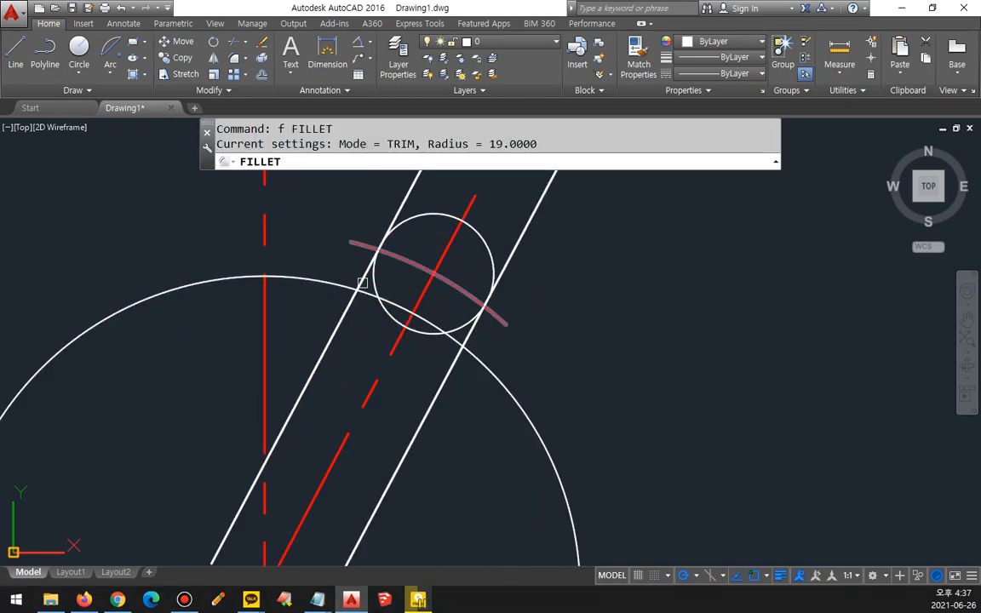
{"action": "left_click", "coordinate": [557, 161]}
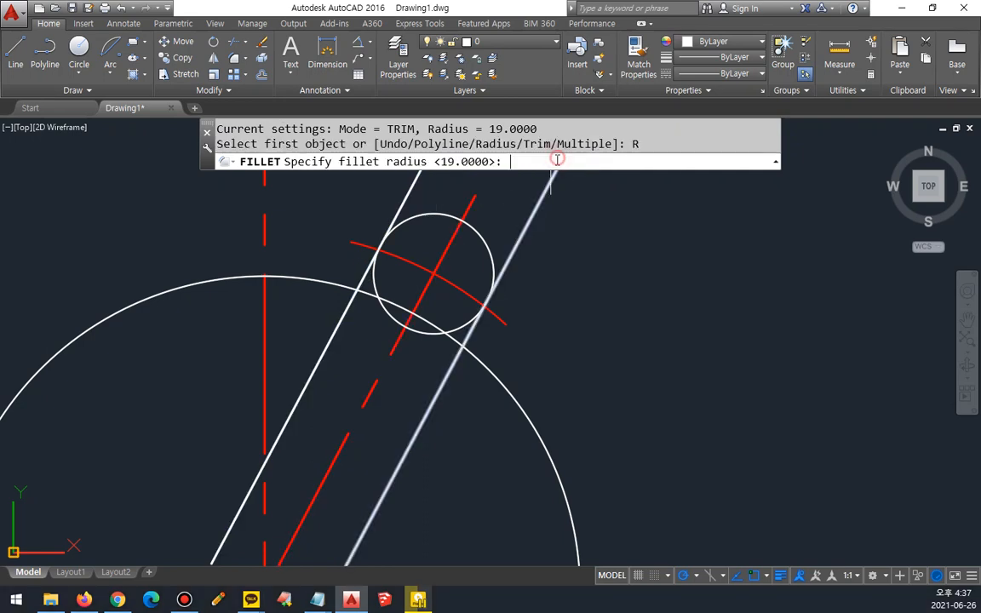
{"action": "type", "text": "0"}
{"action": "key", "text": "Return"}
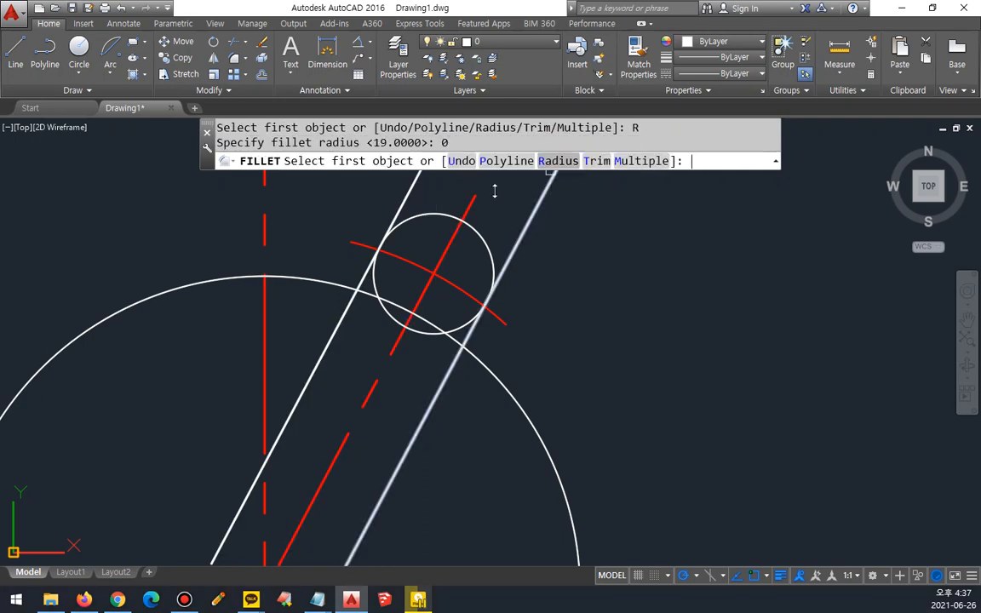
{"action": "left_click", "coordinate": [353, 301]}
{"action": "left_click", "coordinate": [418, 219]}
{"action": "key", "text": "Return"}
{"action": "left_click", "coordinate": [486, 245]}
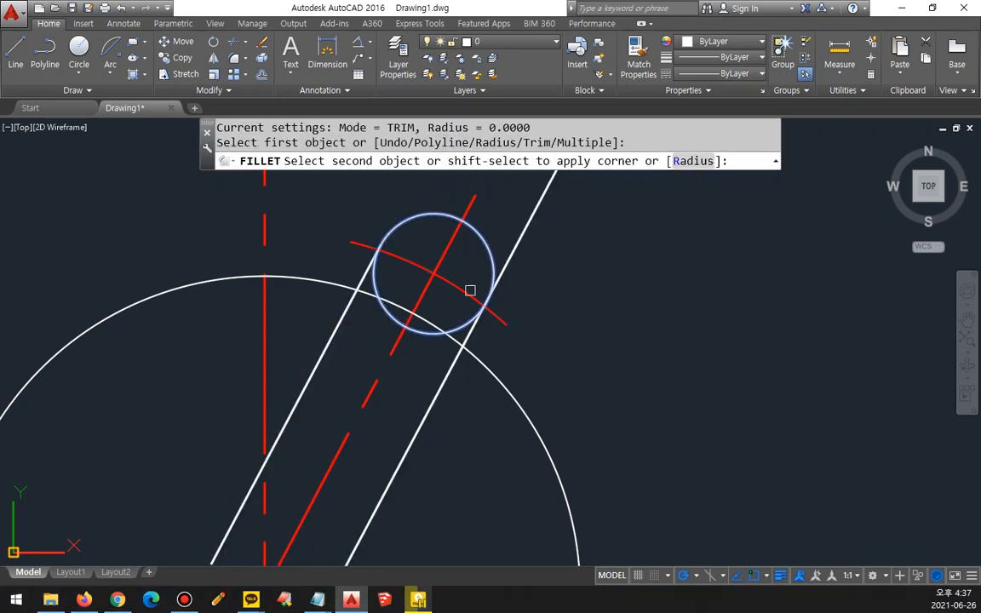
{"action": "left_click", "coordinate": [453, 368]}
Step: Fillet both offset lines to the large circle with radius 0, removing their ends inside it
{"action": "key", "text": "Return"}
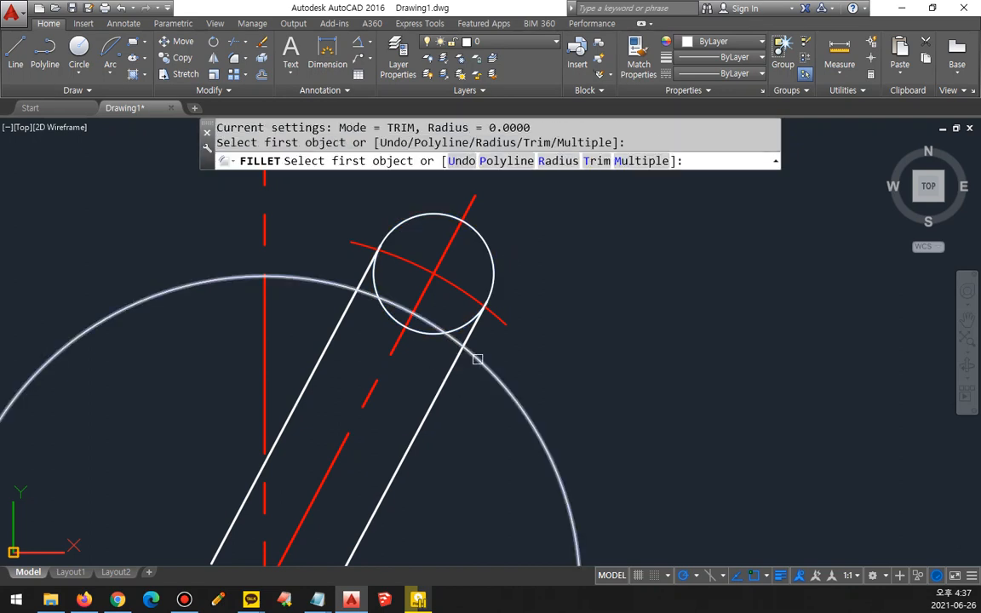
{"action": "left_click", "coordinate": [477, 360]}
{"action": "left_click", "coordinate": [473, 333]}
{"action": "key", "text": "Return"}
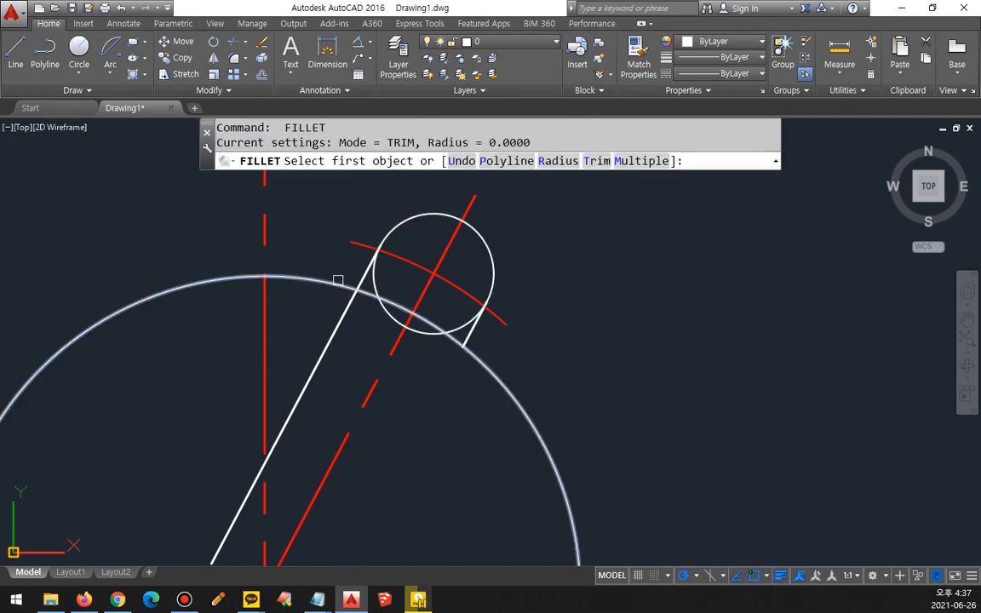
{"action": "left_click", "coordinate": [338, 281]}
{"action": "left_click", "coordinate": [361, 279]}
Step: Trim the arcs of the large and small circles that lie between the two parallel lines
{"action": "scroll", "coordinate": [385, 296], "scroll_direction": "up", "scroll_amount": 2}
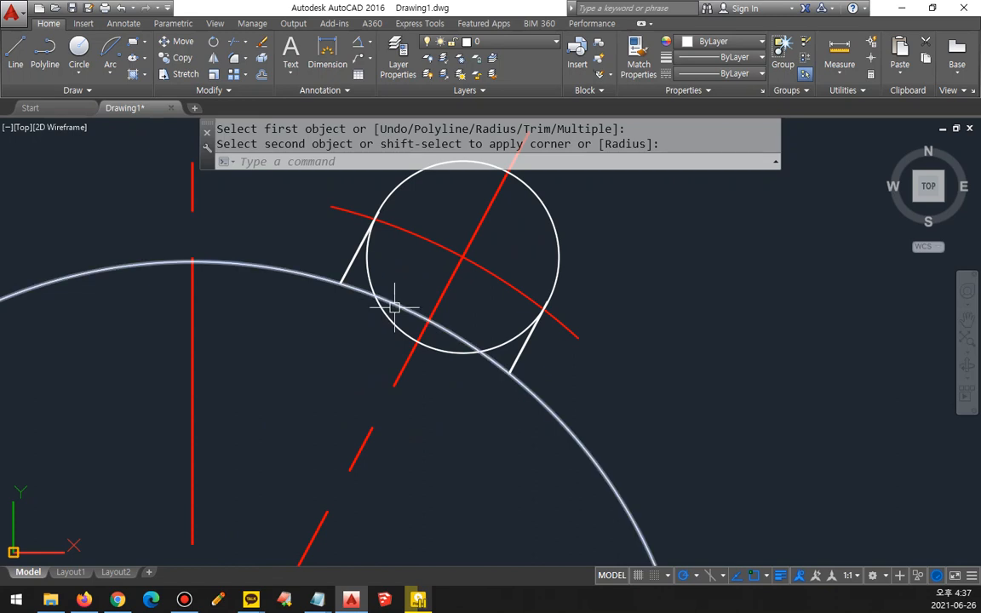
{"action": "type", "text": "tr"}
{"action": "key", "text": "Return"}
{"action": "key", "text": "Return"}
{"action": "left_click", "coordinate": [399, 277]}
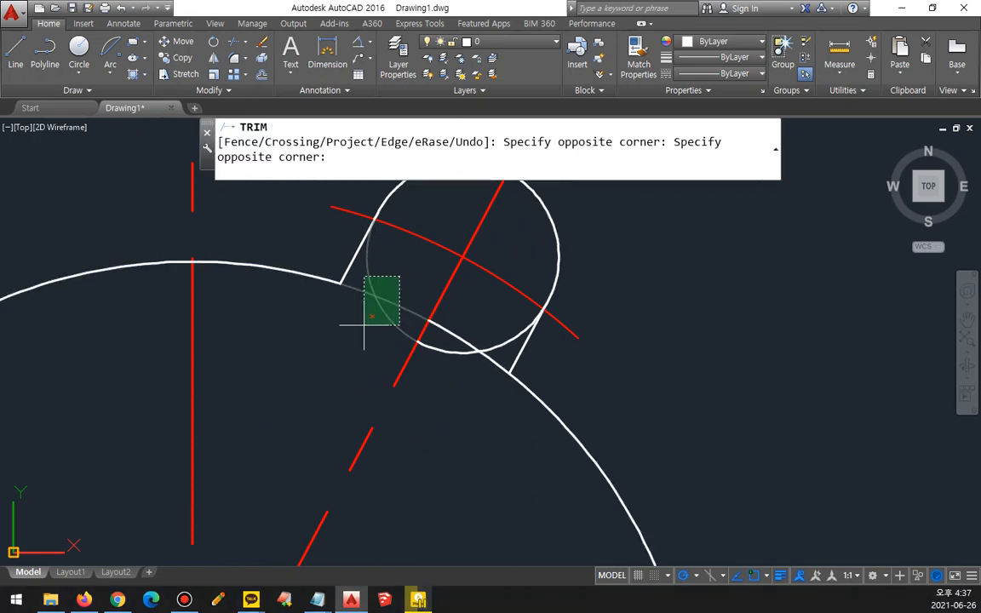
{"action": "left_click", "coordinate": [364, 324]}
{"action": "left_click", "coordinate": [501, 325]}
{"action": "left_click", "coordinate": [455, 366]}
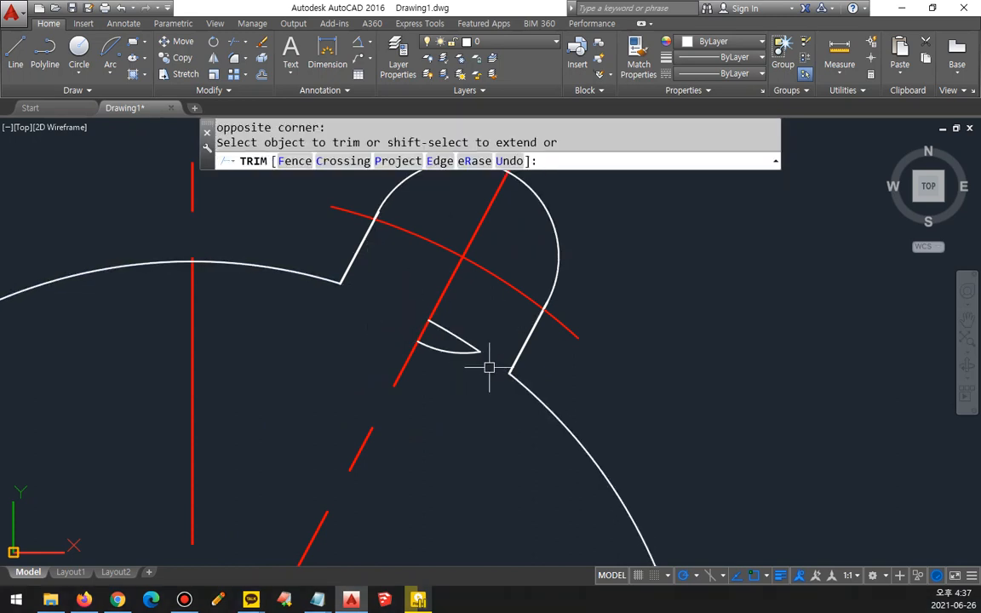
{"action": "key", "text": "Return"}
{"action": "left_click", "coordinate": [487, 351]}
{"action": "left_click", "coordinate": [462, 335]}
{"action": "key", "text": "Return"}
{"action": "key", "text": "Escape"}
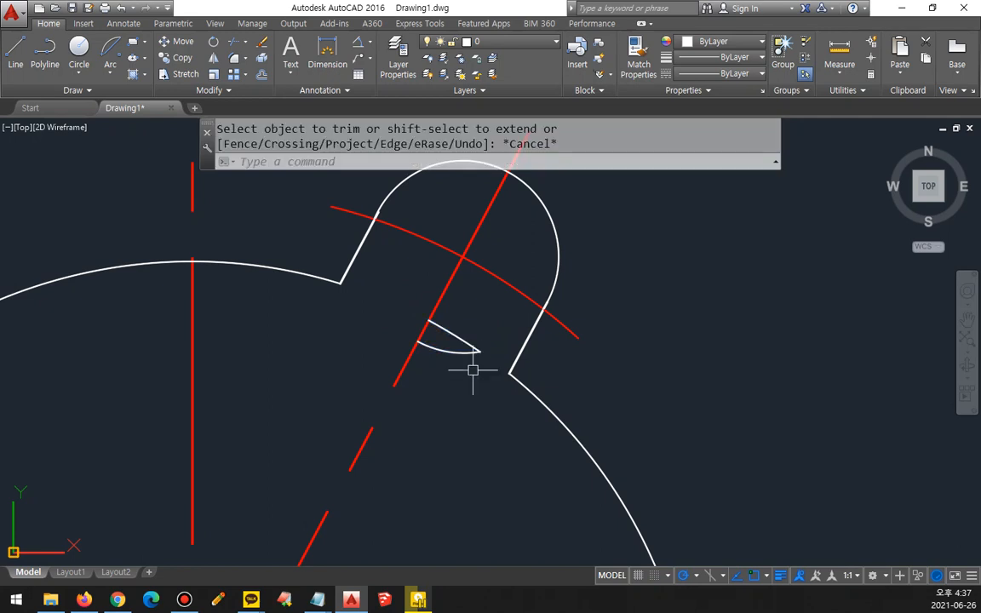
Step: Erase the two leftover arc pieces beside the 62° ray, between the parallel lines
{"action": "left_click", "coordinate": [470, 332]}
{"action": "left_click", "coordinate": [448, 375]}
{"action": "type", "text": "e"}
{"action": "key", "text": "Return"}
{"action": "scroll", "coordinate": [449, 383], "scroll_direction": "down", "scroll_amount": 2}
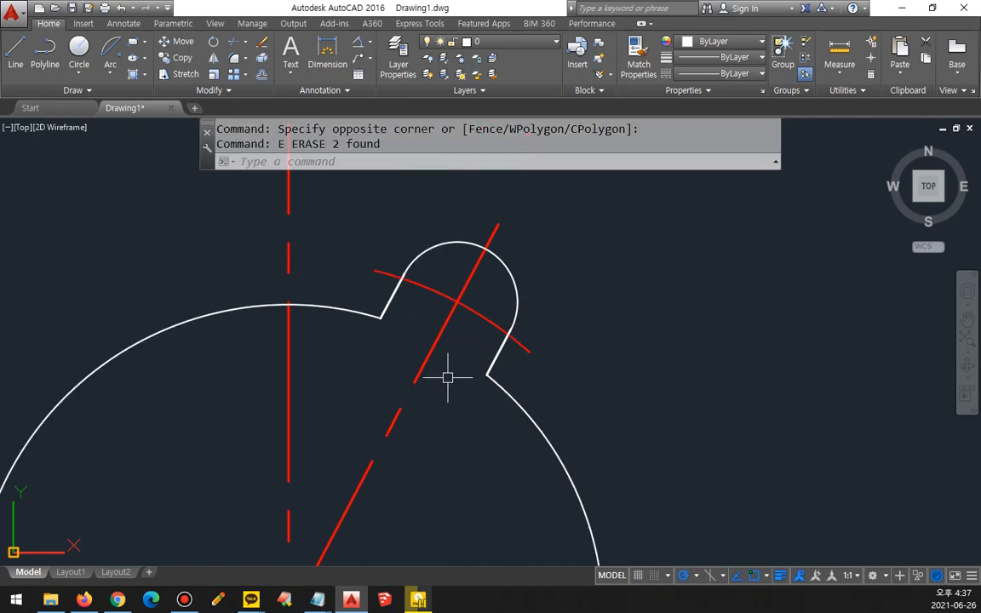
{"action": "scroll", "coordinate": [450, 391], "scroll_direction": "down", "scroll_amount": 2}
{"action": "middle_click_drag", "start_coordinate": [434, 410], "coordinate": [418, 297]}
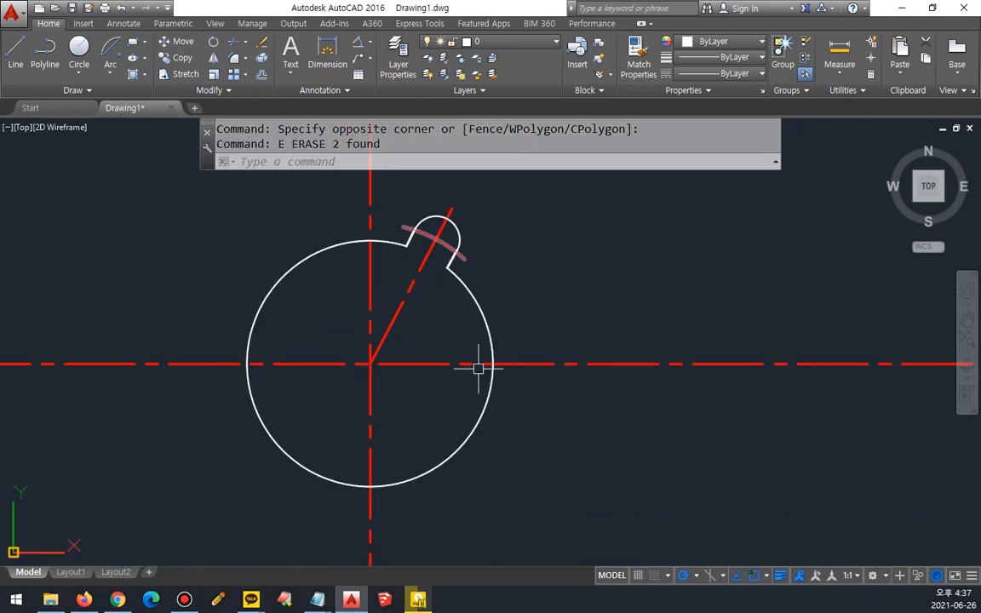
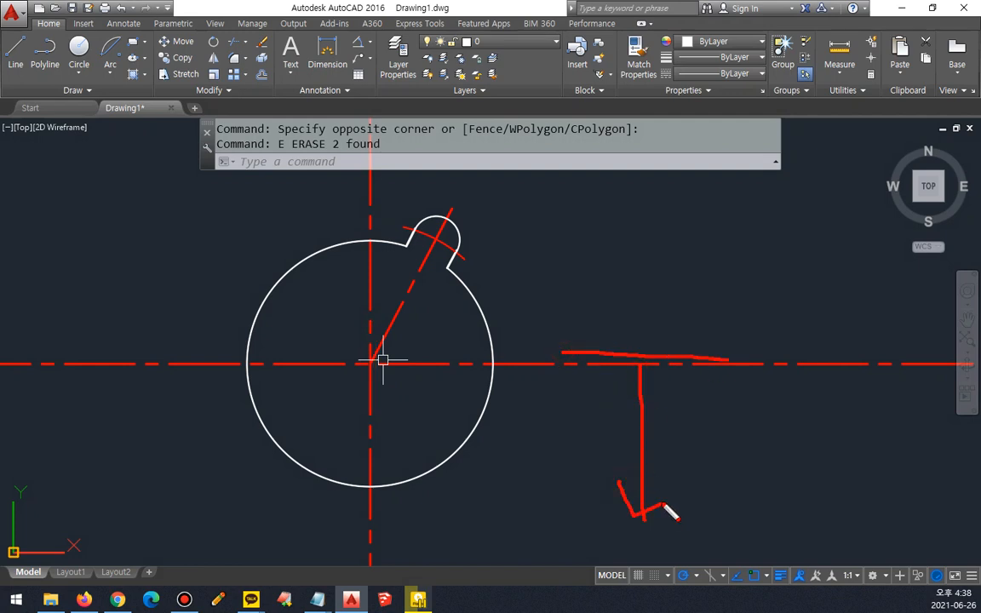
Step: Offset the horizontal centre line 45 downward
{"action": "key", "text": "Escape"}
{"action": "middle_click_drag", "start_coordinate": [578, 487], "coordinate": [576, 387]}
{"action": "scroll", "coordinate": [575, 387], "scroll_direction": "down", "scroll_amount": 2}
{"action": "type", "text": "o"}
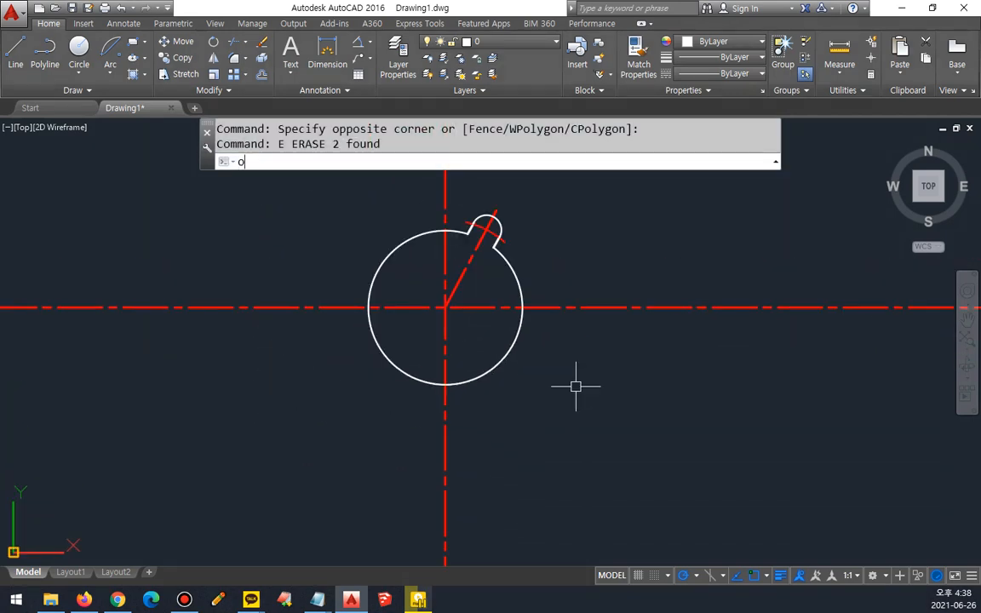
{"action": "key", "text": "Return"}
{"action": "type", "text": "45"}
{"action": "key", "text": "Return"}
{"action": "left_click", "coordinate": [618, 310]}
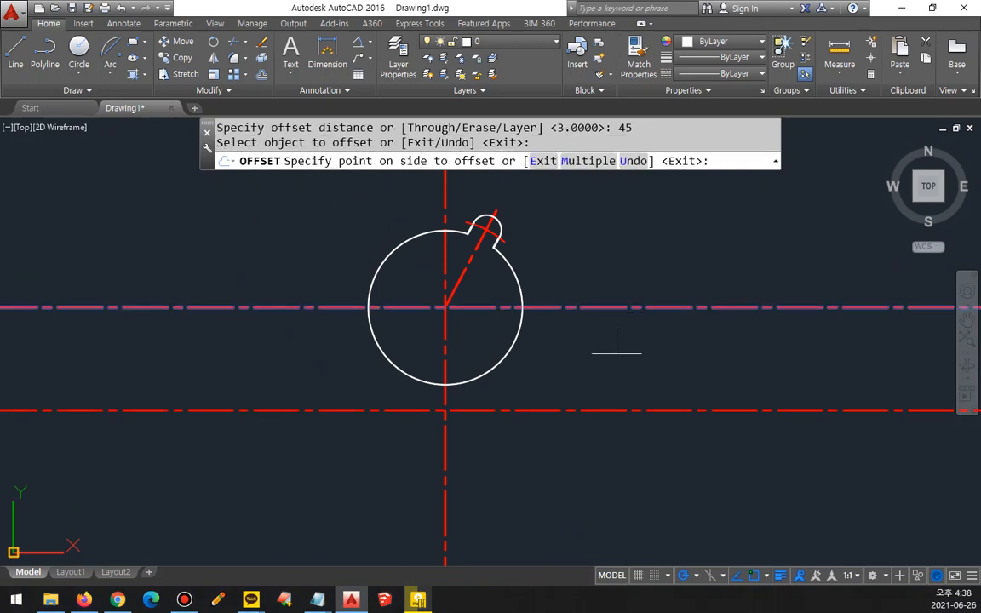
{"action": "left_click", "coordinate": [618, 396]}
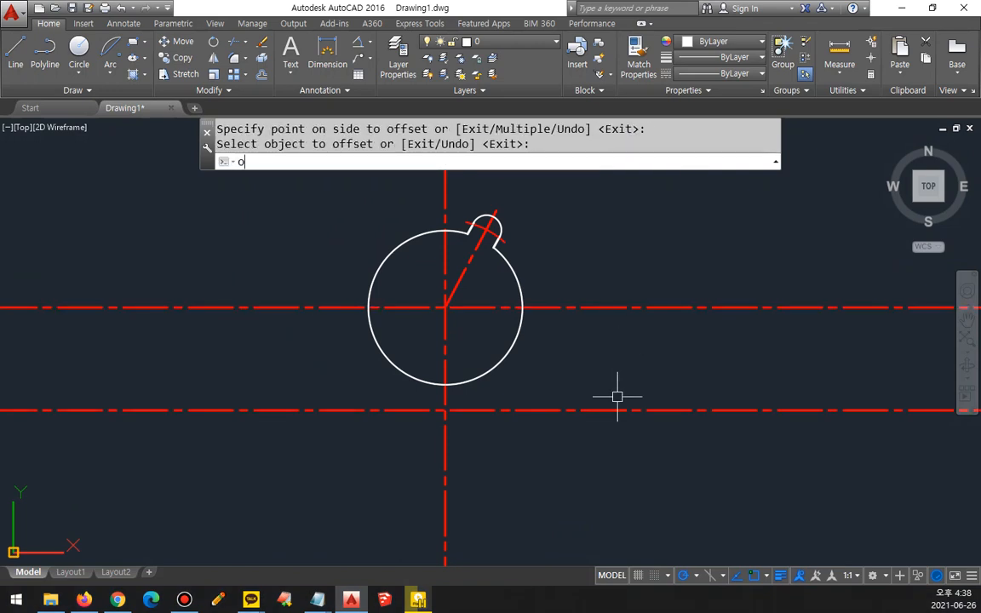
Step: Offset the vertical centre line through the large circle 84 to both sides
{"action": "type", "text": "o"}
{"action": "key", "text": "Return"}
{"action": "key", "text": "Return"}
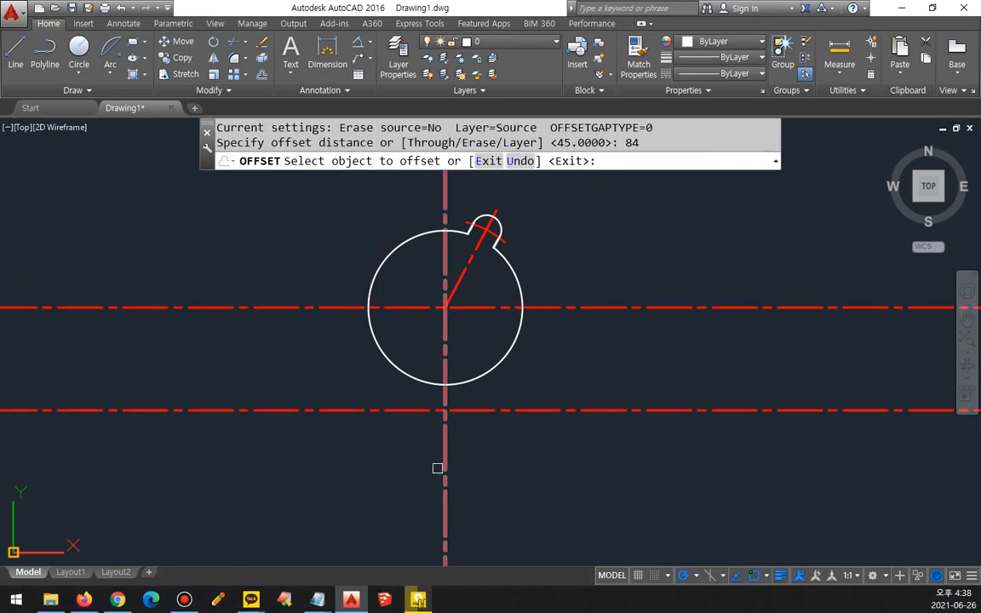
{"action": "left_click", "coordinate": [445, 453]}
{"action": "left_click", "coordinate": [460, 455]}
{"action": "left_click", "coordinate": [444, 457]}
{"action": "left_click", "coordinate": [329, 453]}
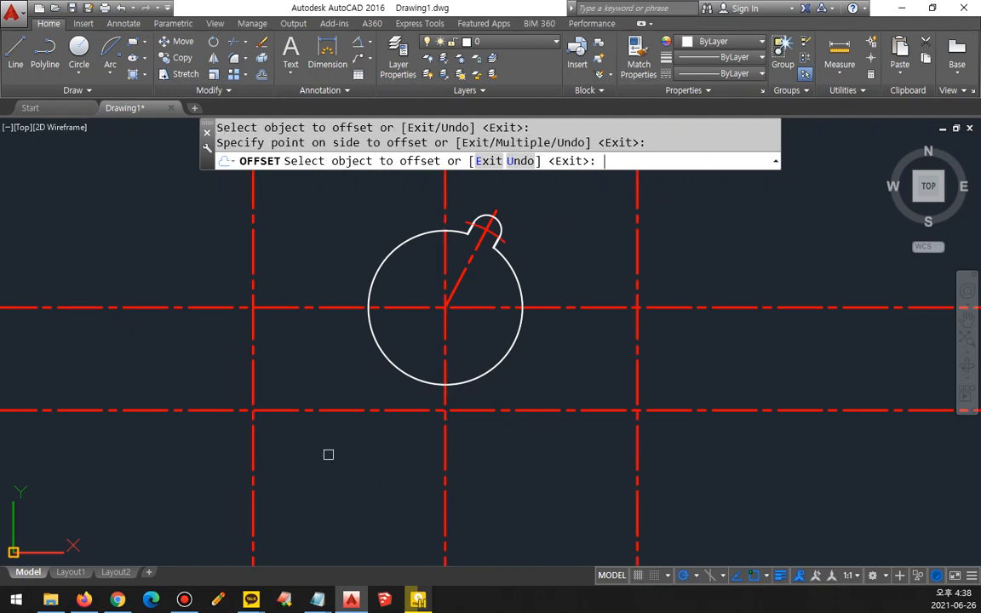
{"action": "key", "text": "Return"}
Step: Draw a radius-5 circle at each intersection of the lower centre line with the two outer vertical centre lines
{"action": "type", "text": "c"}
{"action": "key", "text": "Return"}
{"action": "left_click", "coordinate": [253, 411]}
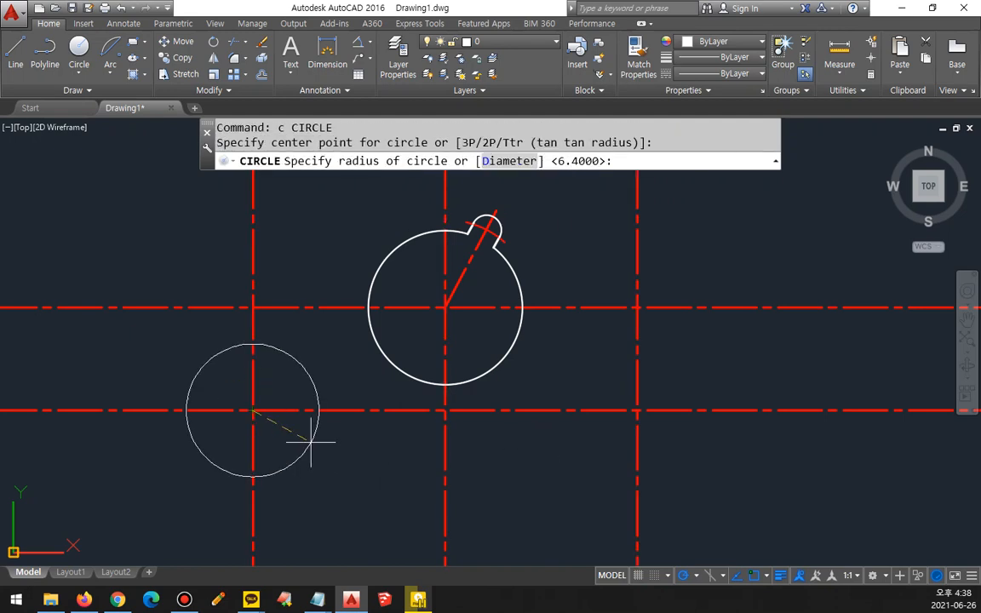
{"action": "type", "text": "5"}
{"action": "key", "text": "Return"}
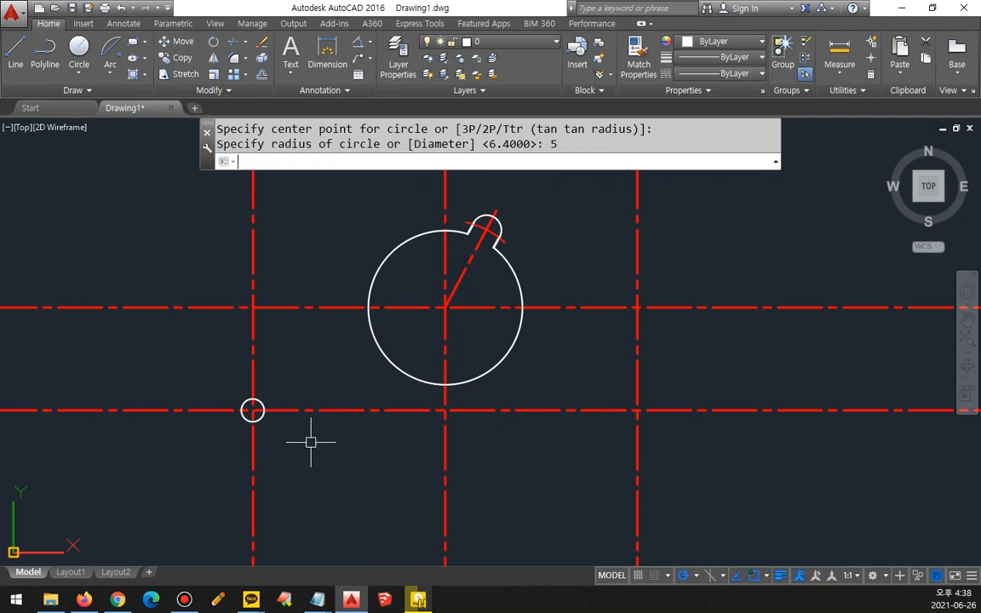
{"action": "key", "text": "Return"}
{"action": "left_click", "coordinate": [635, 411]}
{"action": "key", "text": "Return"}
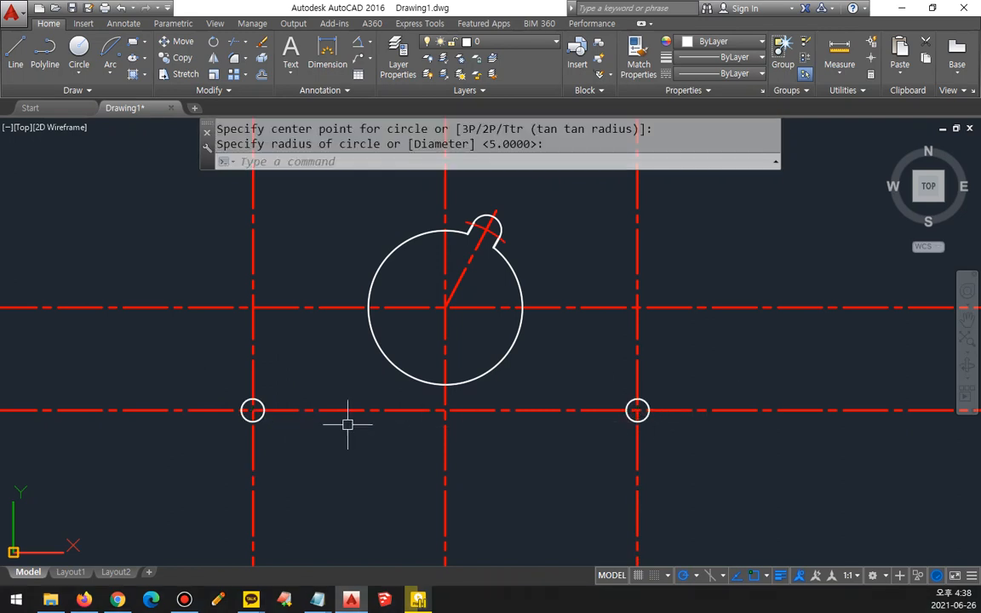
Step: Draw a radius-10 circle concentric with the small circle at the lower left intersection
{"action": "key", "text": "Return"}
{"action": "left_click", "coordinate": [253, 410]}
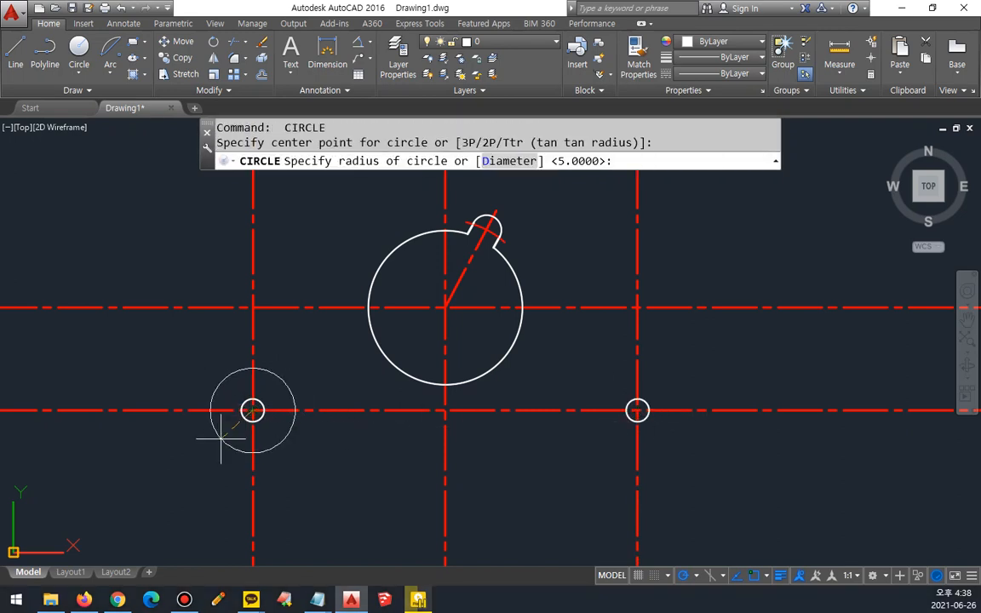
{"action": "type", "text": "10"}
{"action": "key", "text": "Return"}
{"action": "key", "text": "Return"}
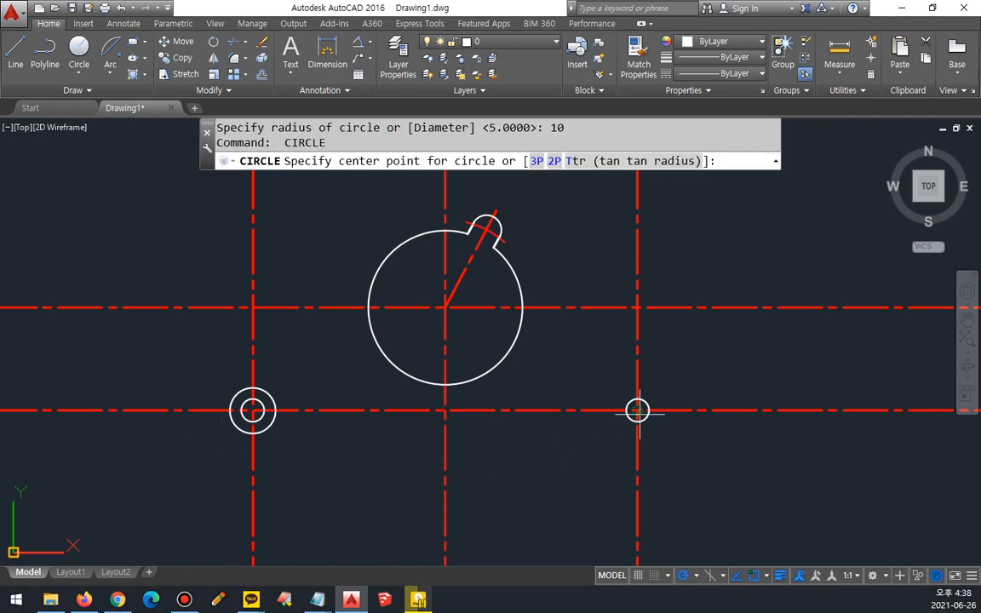
{"action": "left_click", "coordinate": [636, 410]}
{"action": "left_click", "coordinate": [656, 429]}
{"action": "left_click", "coordinate": [656, 423]}
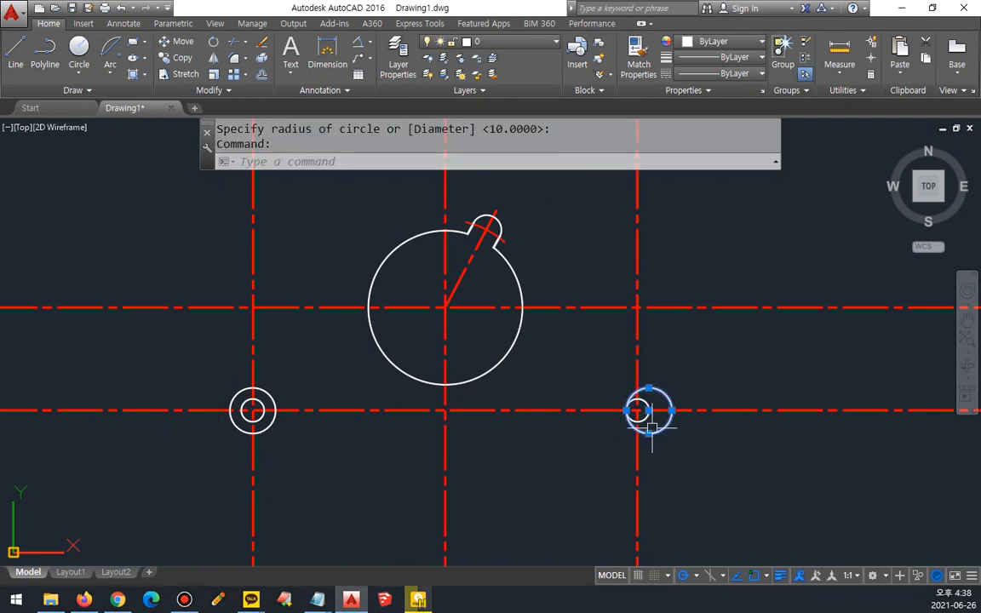
{"action": "scroll", "coordinate": [630, 415], "scroll_direction": "up", "scroll_amount": 4}
{"action": "type", "text": "e"}
{"action": "key", "text": "Return"}
Step: Draw a radius-10 circle concentric with the small circle at the lower right intersection
{"action": "type", "text": "c"}
{"action": "key", "text": "Return"}
{"action": "left_click", "coordinate": [647, 403]}
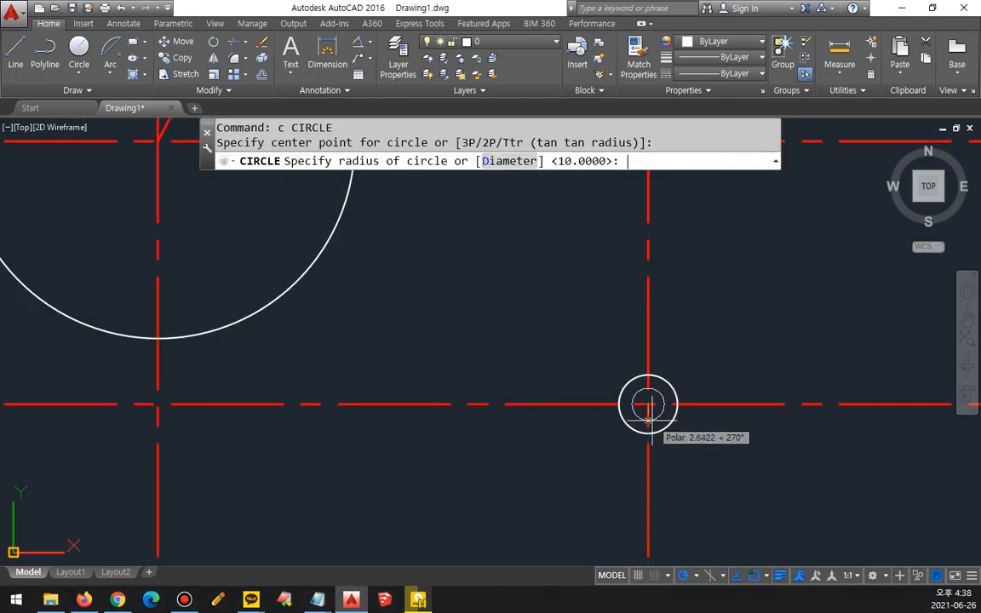
{"action": "key", "text": "Return"}
{"action": "scroll", "coordinate": [608, 454], "scroll_direction": "down", "scroll_amount": 4}
{"action": "middle_click_drag", "start_coordinate": [529, 449], "coordinate": [580, 428]}
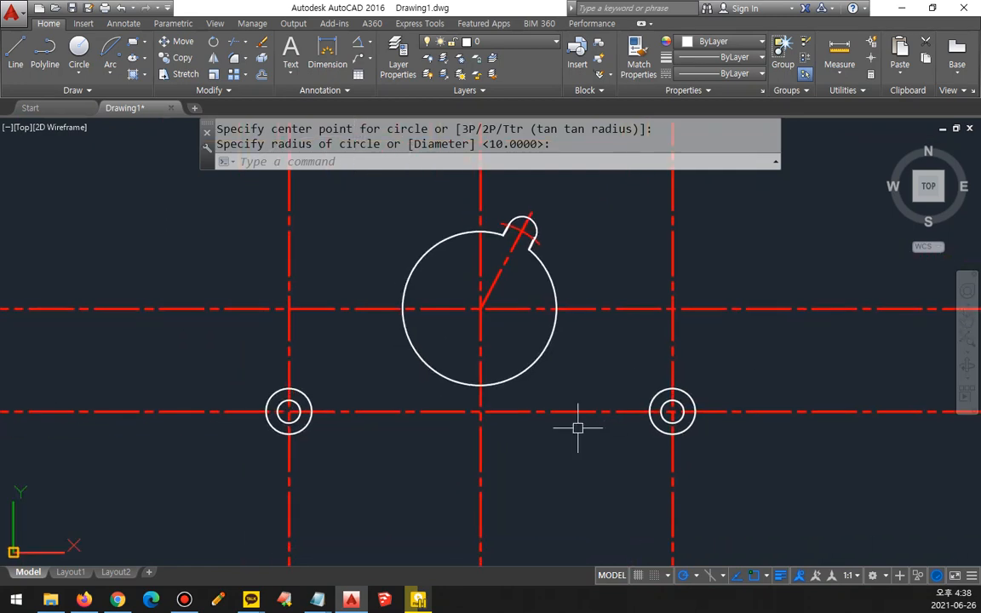
Step: Offset the lower horizontal centre line 10 downward
{"action": "scroll", "coordinate": [578, 428], "scroll_direction": "up", "scroll_amount": 2}
{"action": "type", "text": "o"}
{"action": "key", "text": "Return"}
{"action": "key", "text": "Return"}
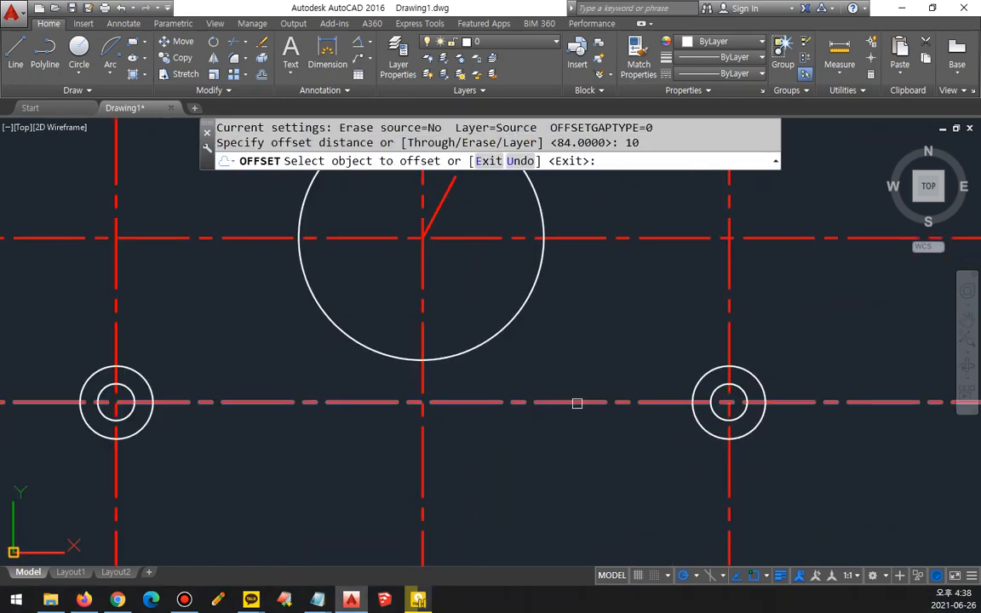
{"action": "left_click", "coordinate": [576, 402]}
{"action": "left_click", "coordinate": [579, 428]}
Step: Match the properties of the new bottom line to those of the right radius-10 circle
{"action": "key", "text": "Return"}
{"action": "type", "text": "ma"}
{"action": "key", "text": "Return"}
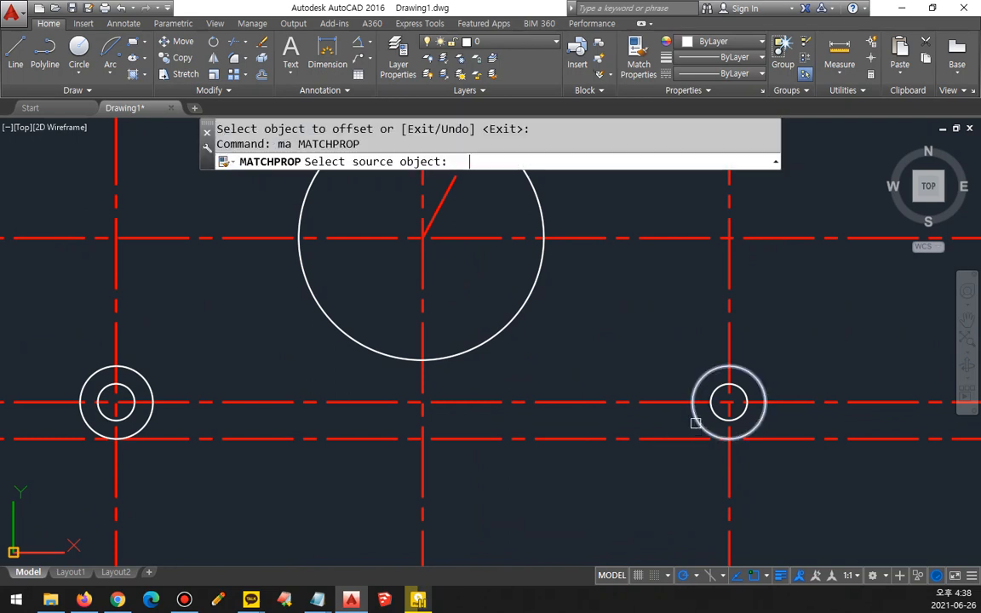
{"action": "left_click", "coordinate": [696, 422]}
{"action": "left_click", "coordinate": [679, 437]}
Step: Fillet the bottom line to both radius-10 circles with radius 0, removing its ends beyond them
{"action": "key", "text": "Return"}
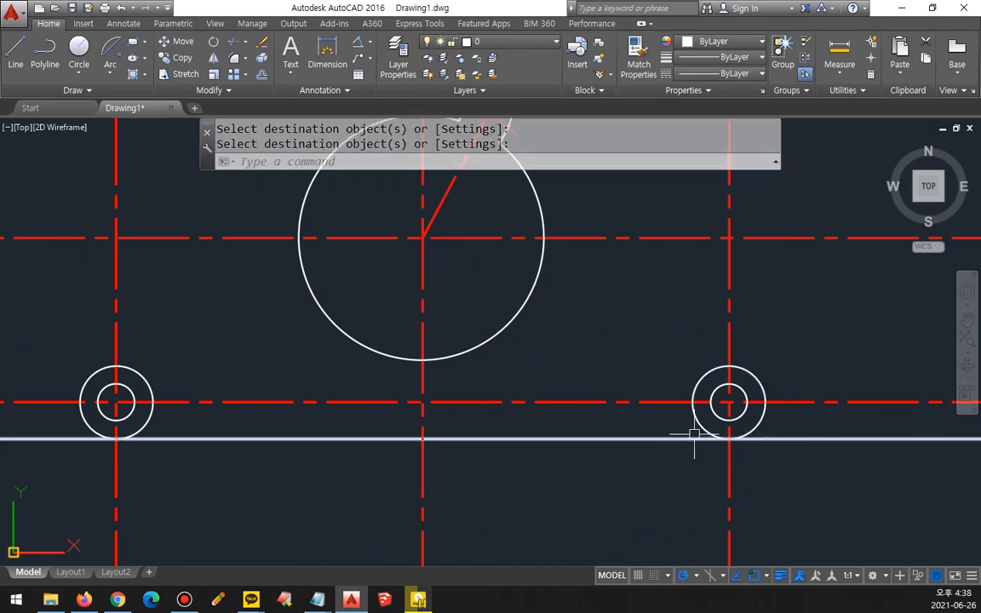
{"action": "type", "text": "f"}
{"action": "key", "text": "Return"}
{"action": "left_click", "coordinate": [685, 437]}
{"action": "left_click", "coordinate": [696, 425]}
{"action": "key", "text": "Return"}
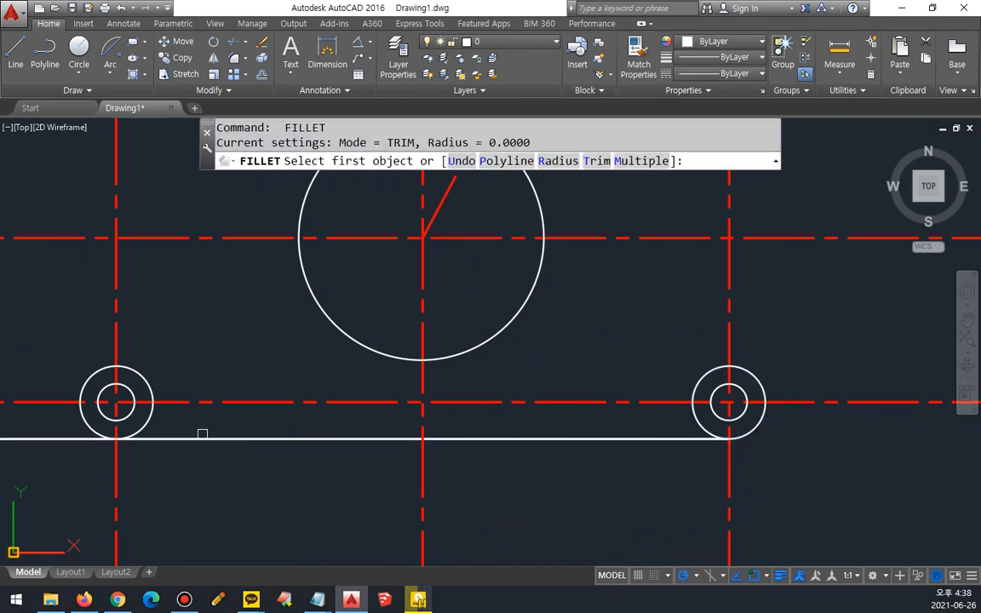
{"action": "left_click", "coordinate": [182, 438]}
{"action": "left_click", "coordinate": [143, 423]}
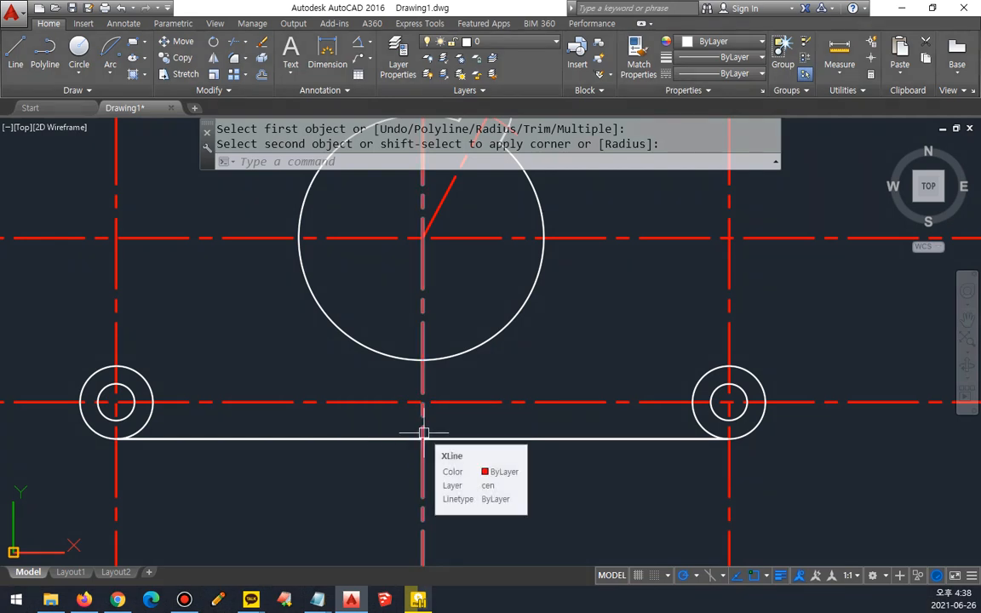
Step: Offset the middle vertical centre line 38 to both sides
{"action": "type", "text": "o"}
{"action": "key", "text": "Return"}
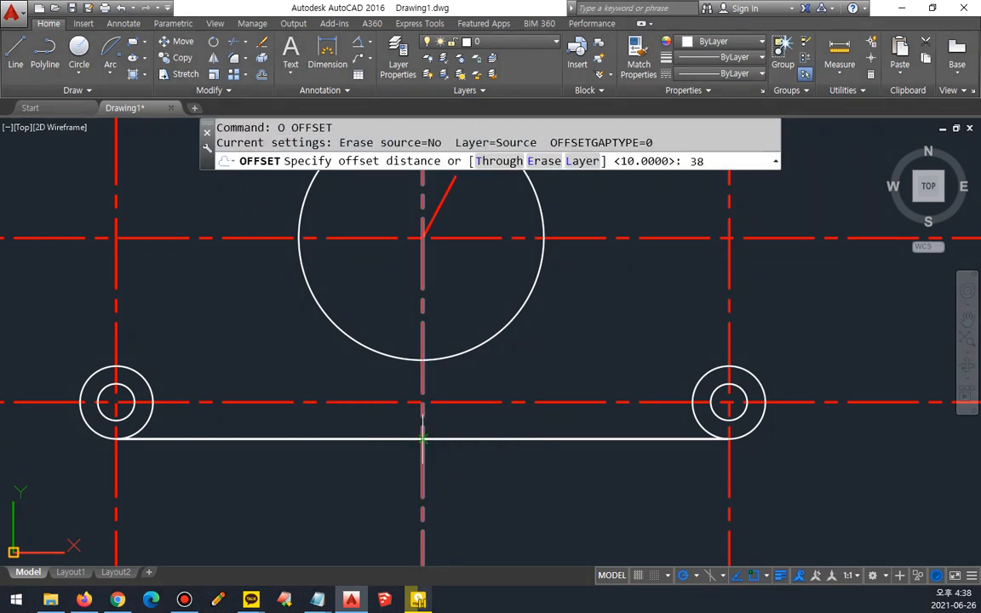
{"action": "type", "text": "38"}
{"action": "key", "text": "Return"}
{"action": "left_click", "coordinate": [419, 455]}
{"action": "left_click", "coordinate": [392, 462]}
{"action": "left_click", "coordinate": [424, 460]}
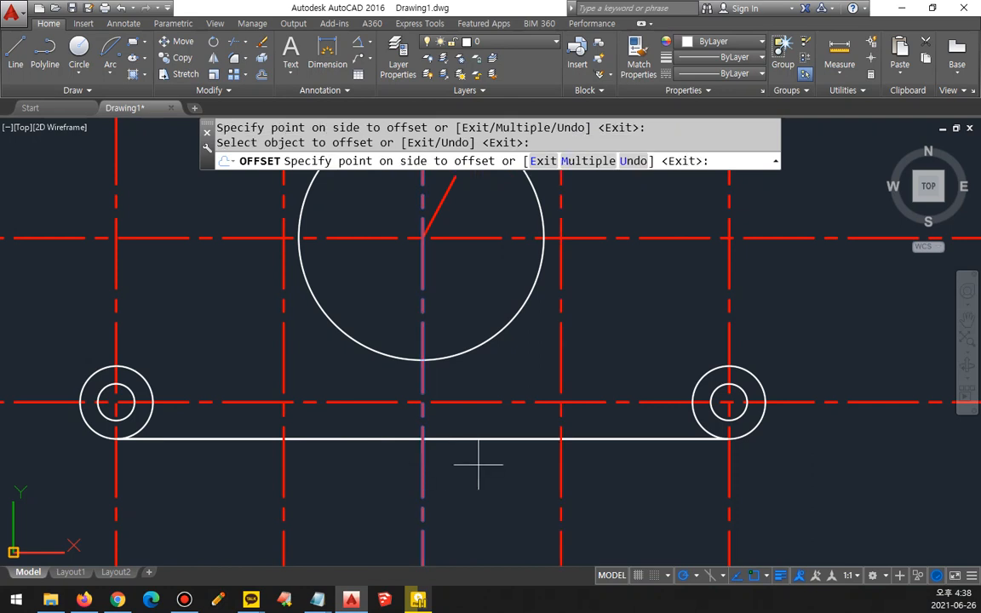
{"action": "left_click", "coordinate": [479, 465]}
{"action": "key", "text": "Return"}
{"action": "type", "text": "o"}
{"action": "key", "text": "Return"}
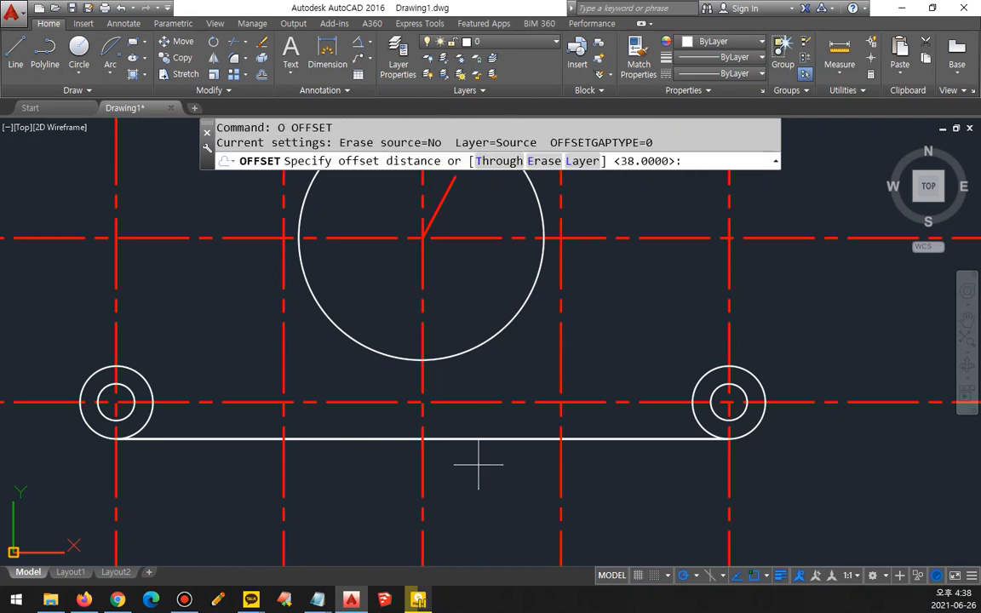
{"action": "key", "text": "Return"}
{"action": "left_click", "coordinate": [383, 435]}
{"action": "left_click", "coordinate": [381, 440]}
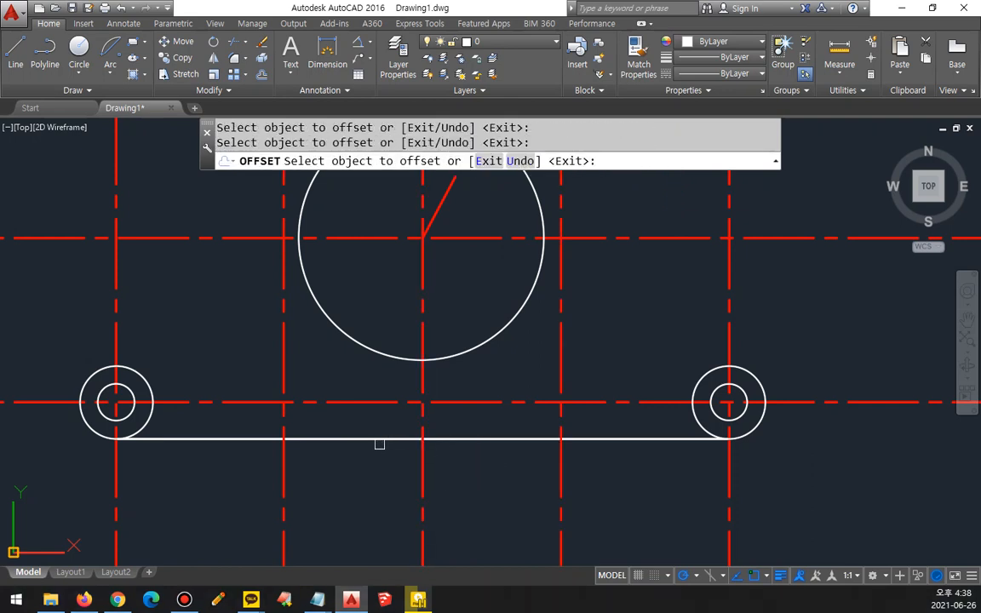
{"action": "left_click", "coordinate": [380, 438]}
{"action": "left_click", "coordinate": [380, 432]}
{"action": "key", "text": "Return"}
{"action": "key", "text": "Escape"}
{"action": "left_click", "coordinate": [368, 453]}
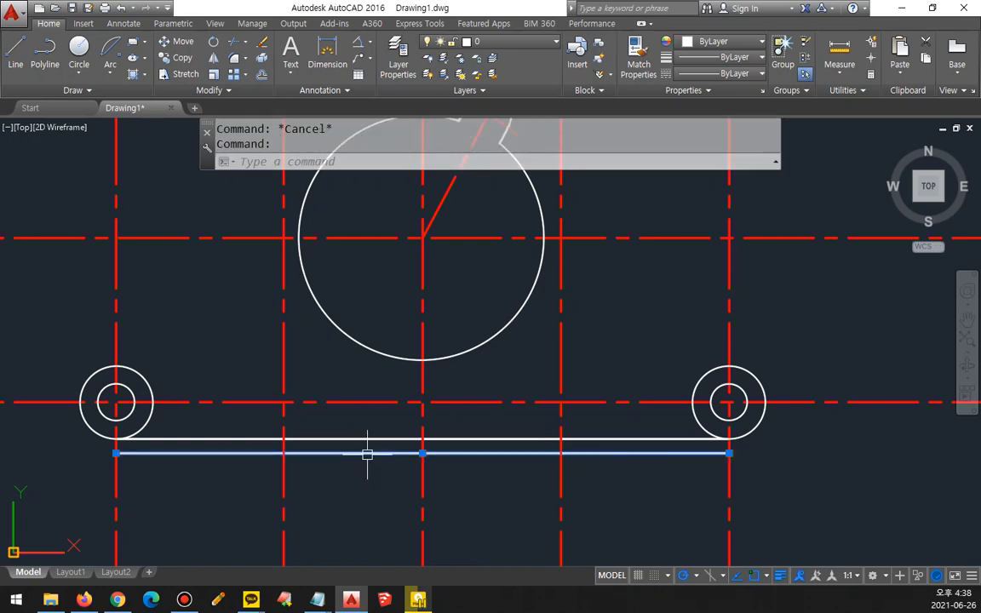
{"action": "type", "text": "e"}
{"action": "key", "text": "Return"}
Step: Offset the bottom line 4 upward
{"action": "type", "text": "o"}
{"action": "key", "text": "Return"}
{"action": "type", "text": "4"}
{"action": "key", "text": "Return"}
{"action": "left_click", "coordinate": [372, 437]}
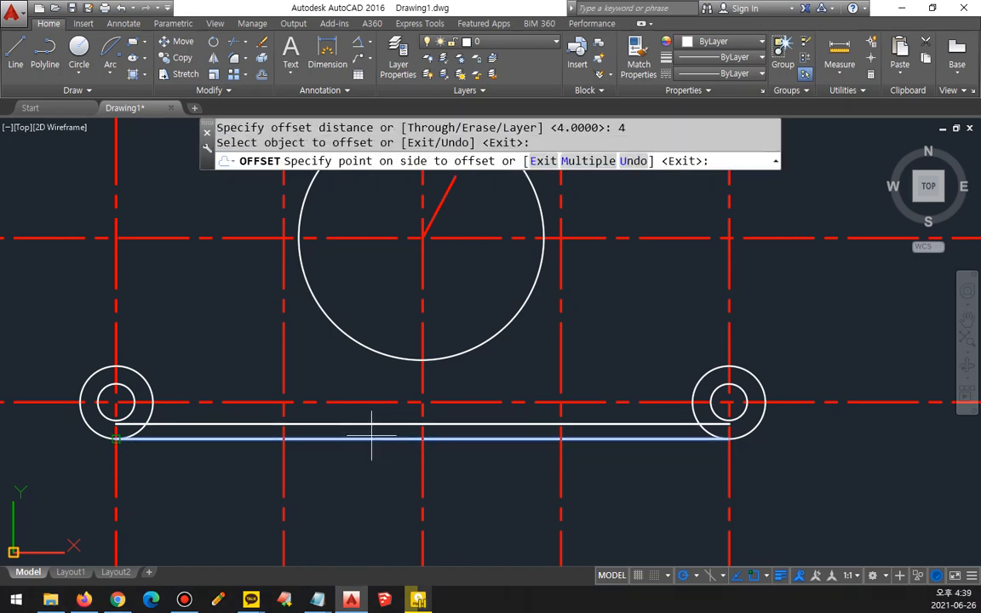
{"action": "left_click", "coordinate": [371, 426]}
{"action": "key", "text": "Return"}
Step: Match the properties of the two inner offset vertical lines to those of the white bottom line
{"action": "type", "text": "ma"}
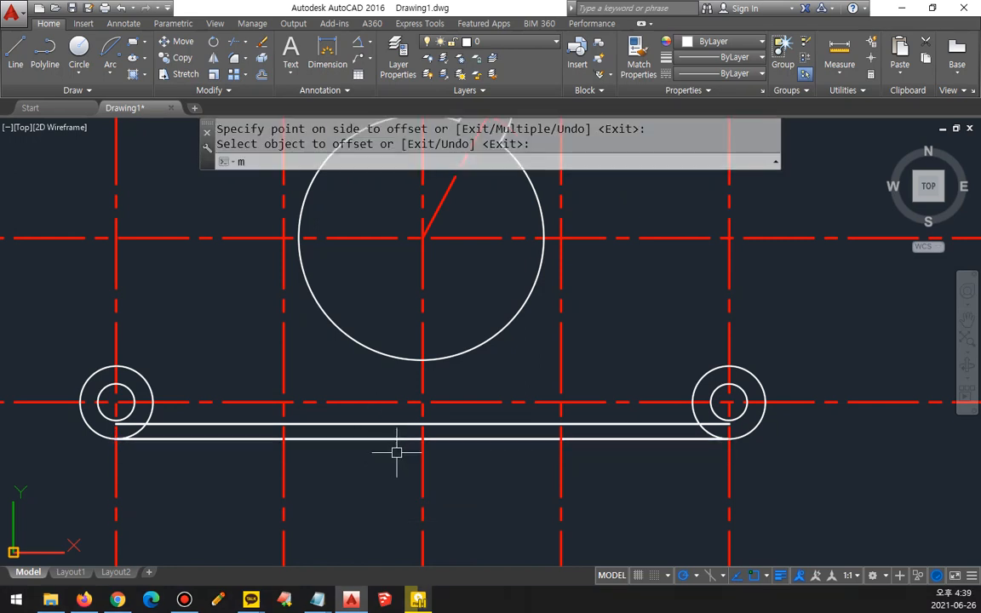
{"action": "key", "text": "Return"}
{"action": "left_click", "coordinate": [386, 439]}
{"action": "left_click", "coordinate": [284, 471]}
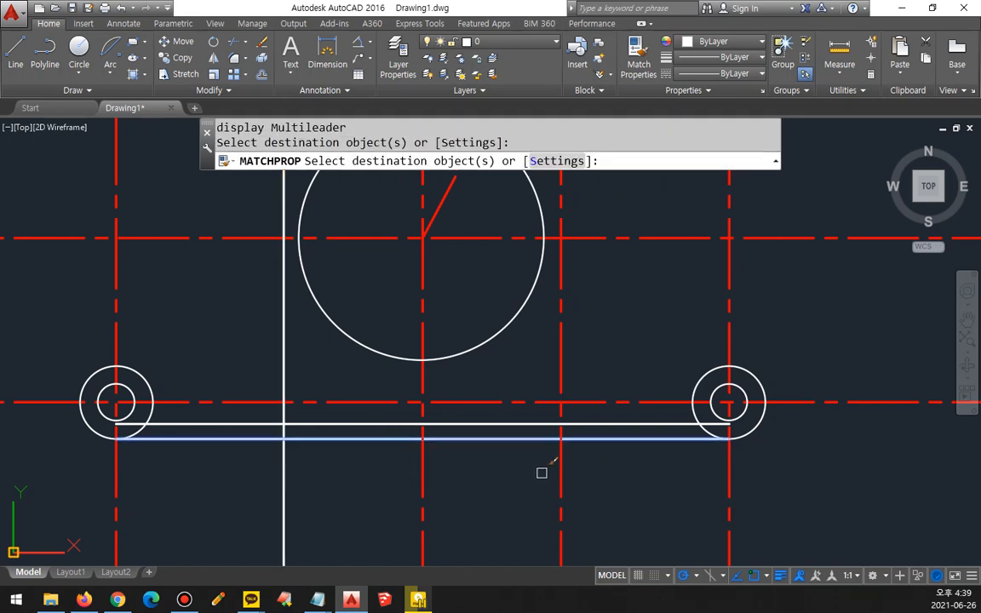
{"action": "left_click", "coordinate": [561, 474]}
{"action": "key", "text": "Return"}
Step: Trim the bottom line between the two white vertical lines
{"action": "scroll", "coordinate": [537, 438], "scroll_direction": "up", "scroll_amount": 3}
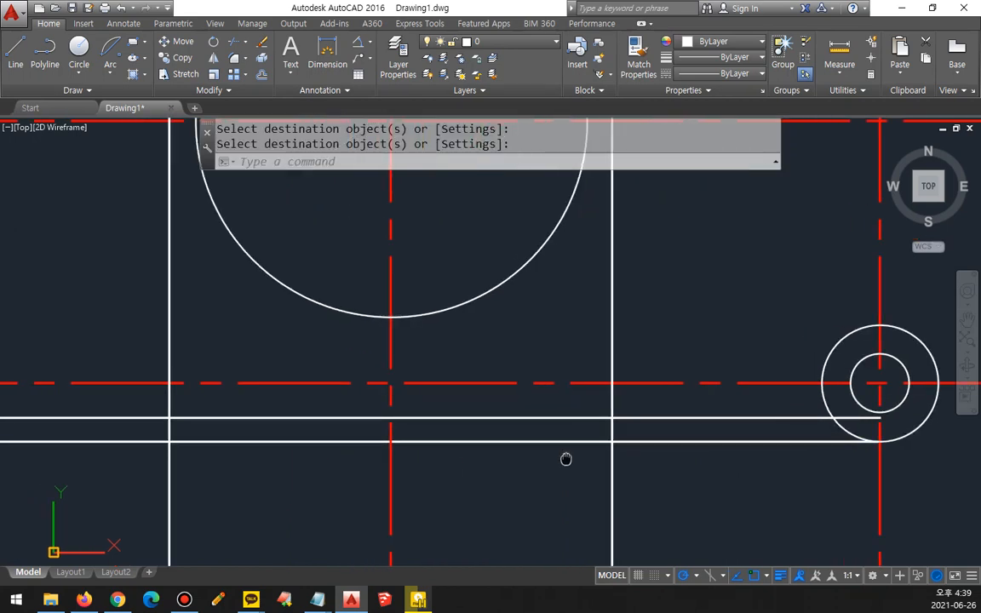
{"action": "type", "text": "tr"}
{"action": "key", "text": "Return"}
{"action": "key", "text": "Return"}
{"action": "left_click", "coordinate": [441, 441]}
{"action": "left_click", "coordinate": [355, 442]}
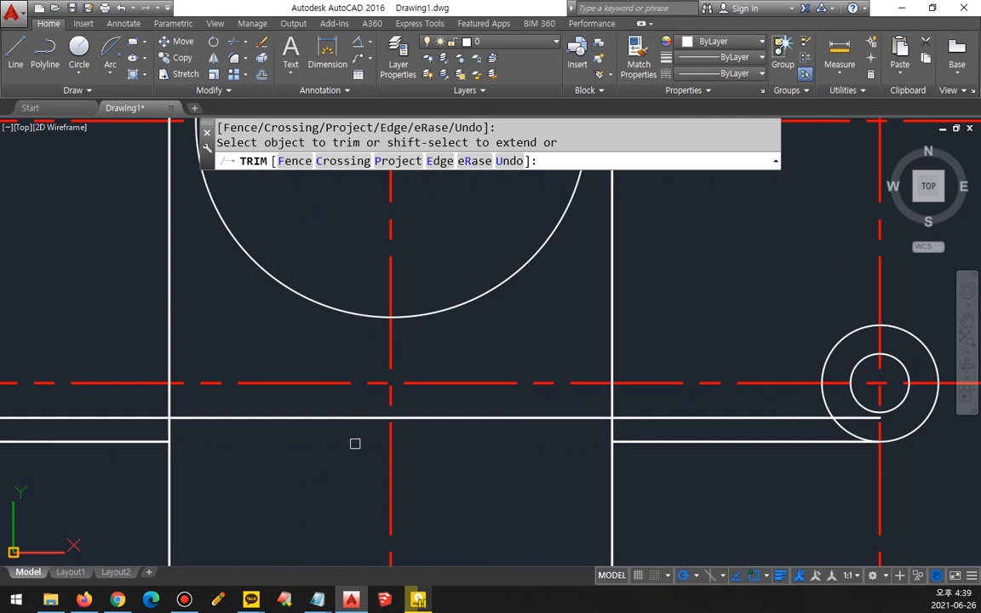
{"action": "key", "text": "Return"}
Step: Fillet the two remaining bottom line segments to their adjacent vertical lines with radius 0, forming square corners
{"action": "type", "text": "f"}
{"action": "key", "text": "Return"}
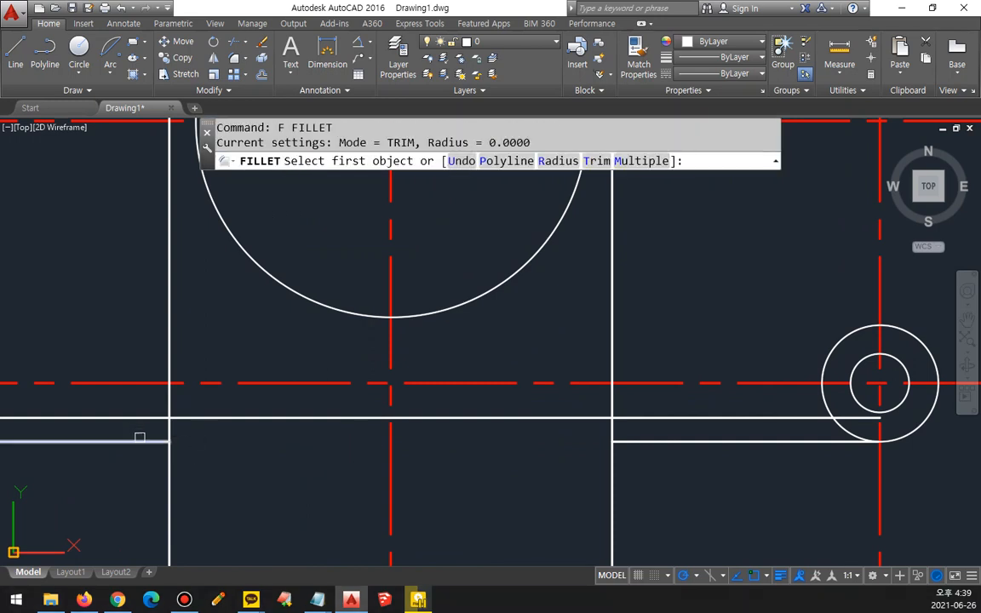
{"action": "left_click", "coordinate": [139, 438]}
{"action": "left_click", "coordinate": [170, 400]}
{"action": "key", "text": "Return"}
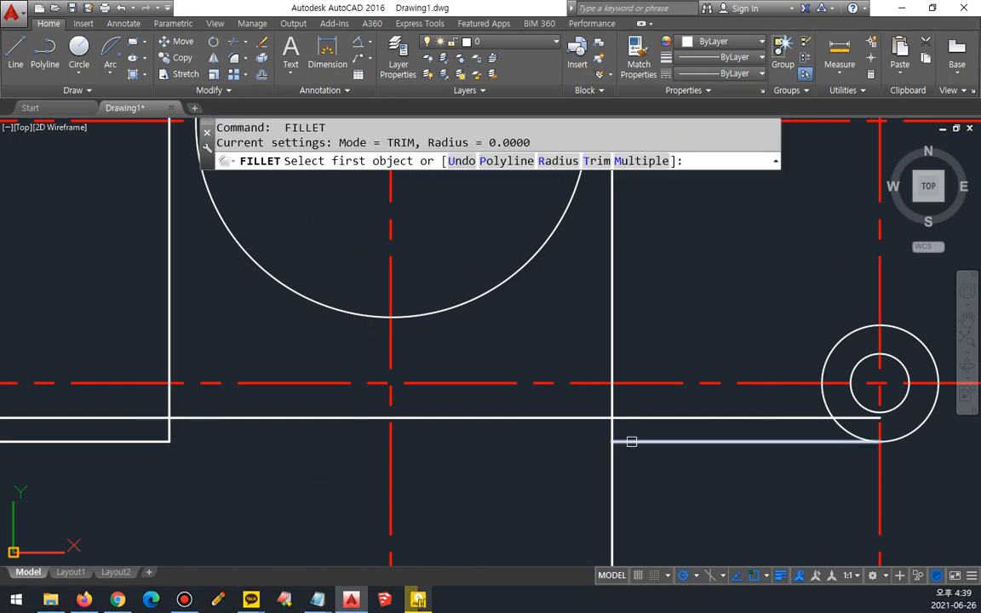
{"action": "left_click", "coordinate": [630, 441]}
{"action": "left_click", "coordinate": [610, 431]}
Step: Fillet both vertical lines to the raised horizontal line with radius 2.4, rounding the upper corners of the bottom recess
{"action": "type", "text": "f"}
{"action": "key", "text": "Return"}
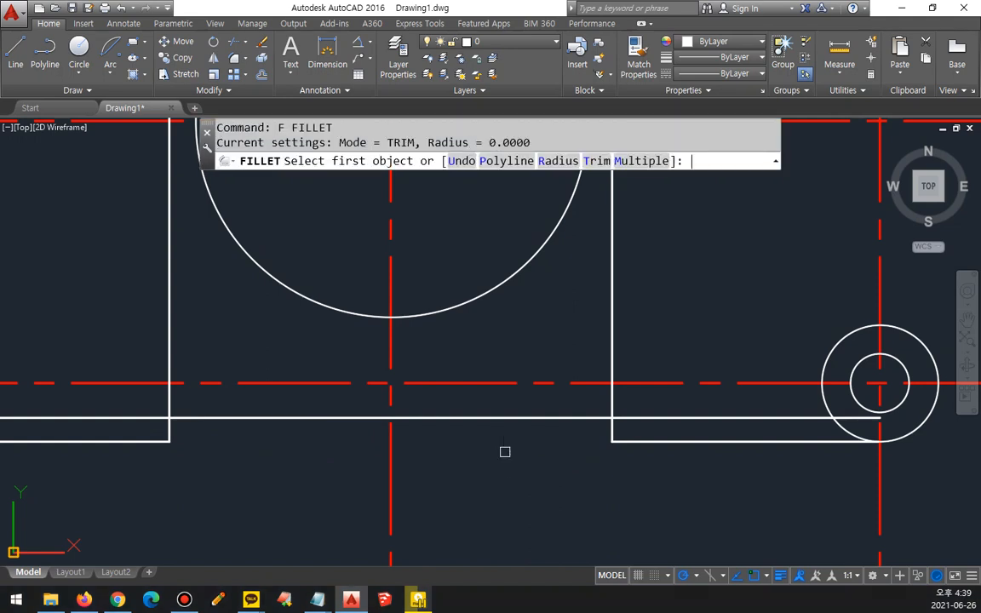
{"action": "type", "text": "r"}
{"action": "key", "text": "Return"}
{"action": "type", "text": "2."}
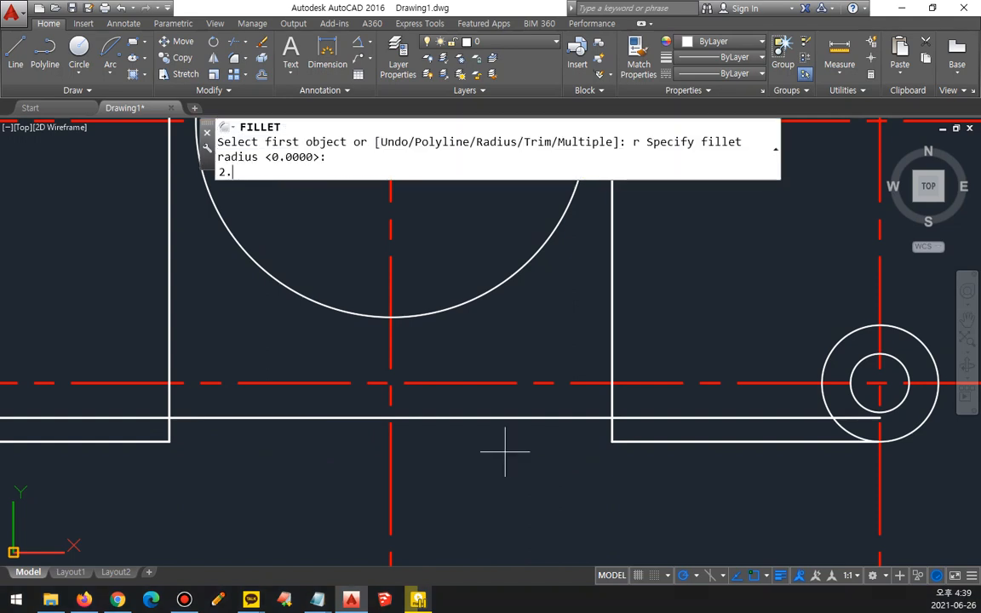
{"action": "key", "text": "Return"}
{"action": "scroll", "coordinate": [634, 427], "scroll_direction": "up", "scroll_amount": 2}
{"action": "left_click", "coordinate": [593, 434]}
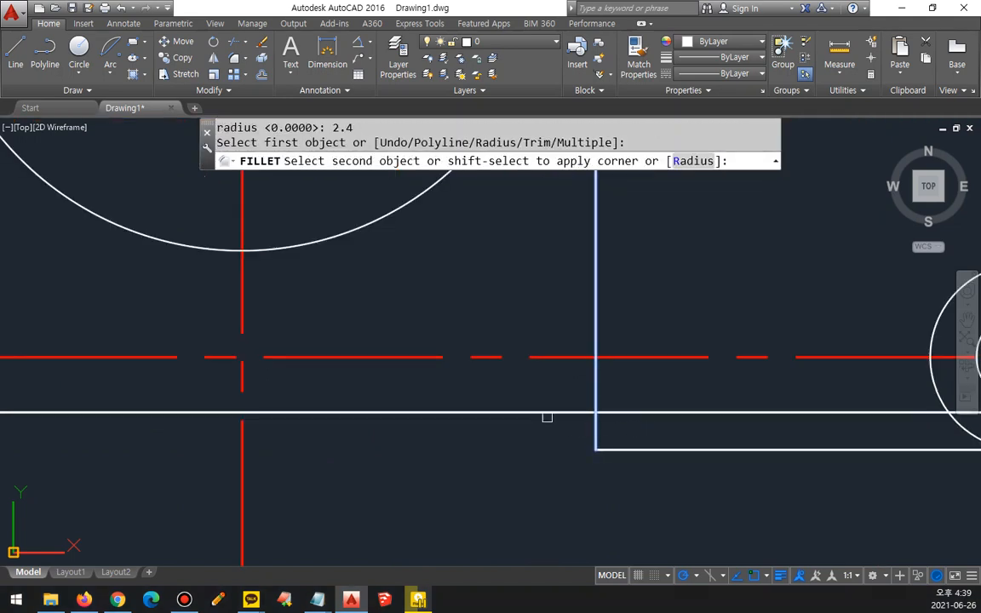
{"action": "left_click", "coordinate": [546, 413]}
{"action": "middle_click_drag", "start_coordinate": [546, 416], "coordinate": [282, 392]}
{"action": "key", "text": "Return"}
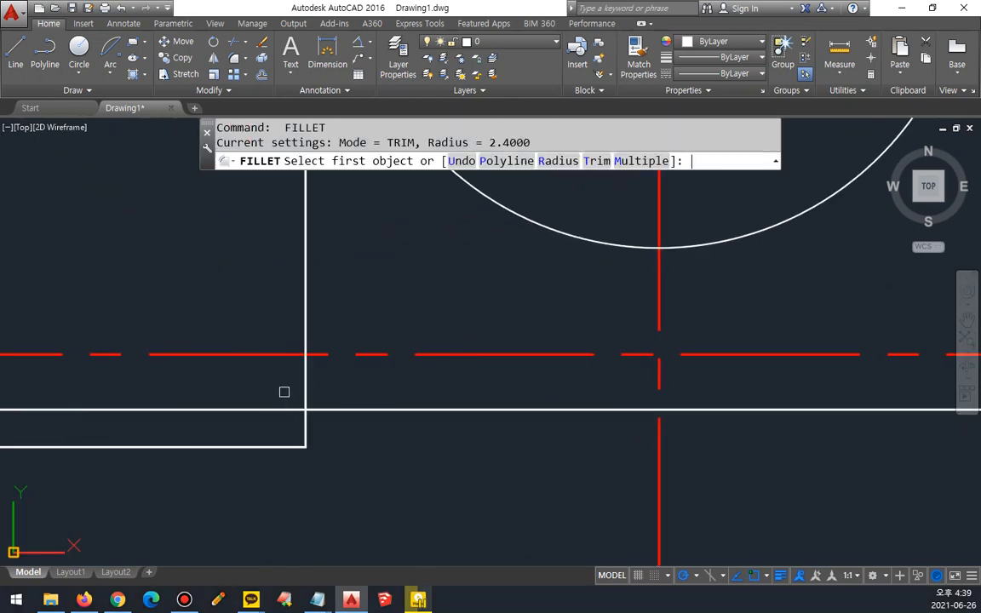
{"action": "left_click", "coordinate": [333, 410]}
{"action": "left_click", "coordinate": [300, 424]}
{"action": "scroll", "coordinate": [385, 455], "scroll_direction": "down", "scroll_amount": 4}
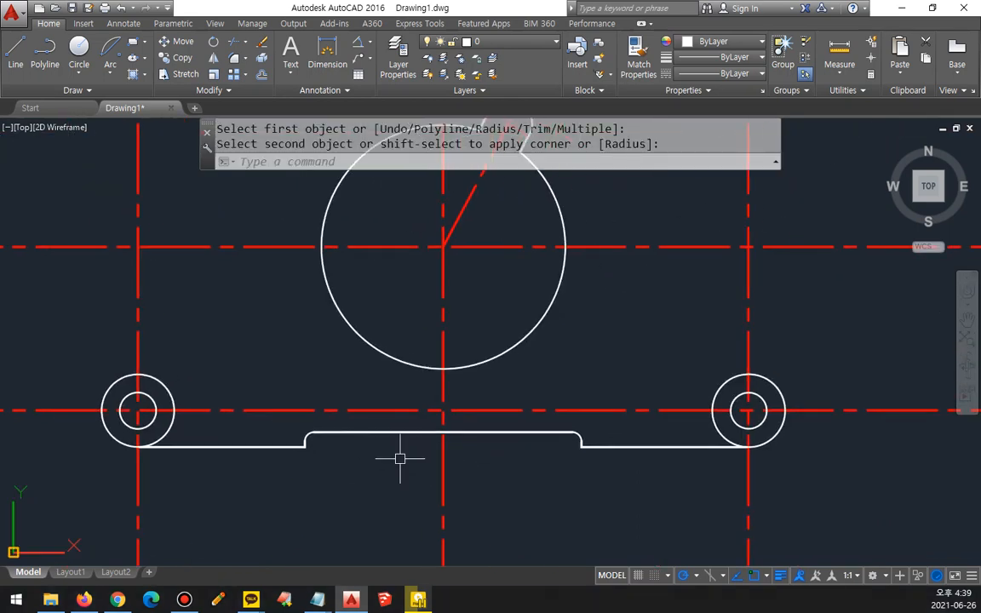
Step: Draw a construction line at 47 degrees through the center of the left lug
{"action": "middle_click_drag", "start_coordinate": [356, 381], "coordinate": [449, 440]}
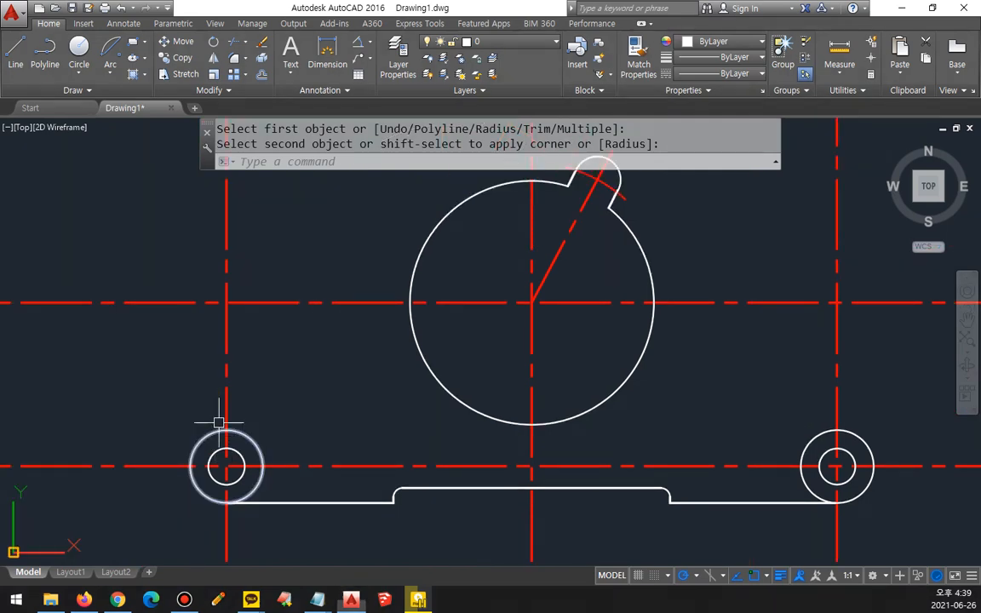
{"action": "type", "text": "xl"}
{"action": "key", "text": "Return"}
{"action": "type", "text": "a"}
{"action": "key", "text": "Return"}
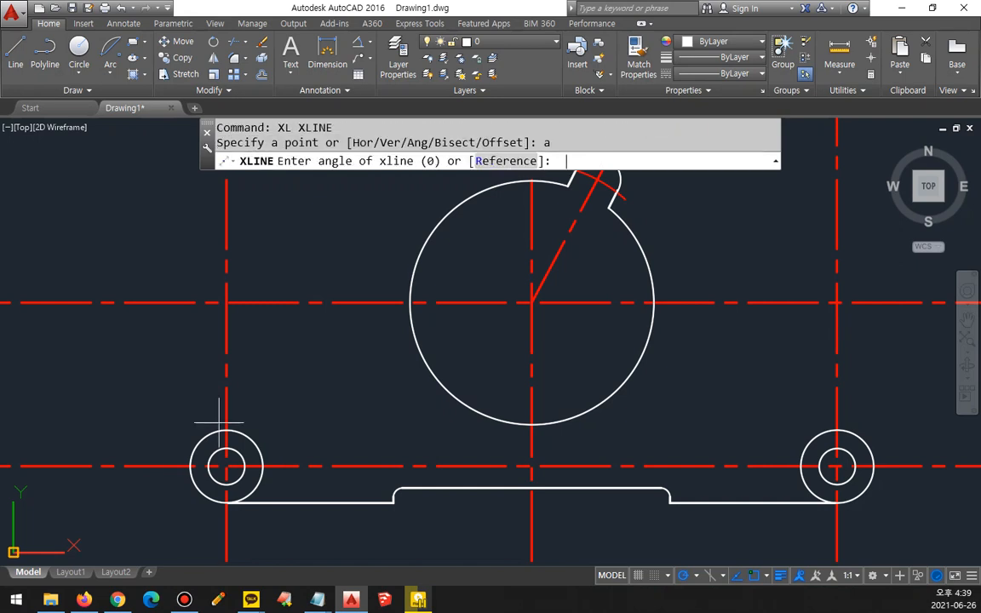
{"action": "type", "text": "47"}
{"action": "key", "text": "Return"}
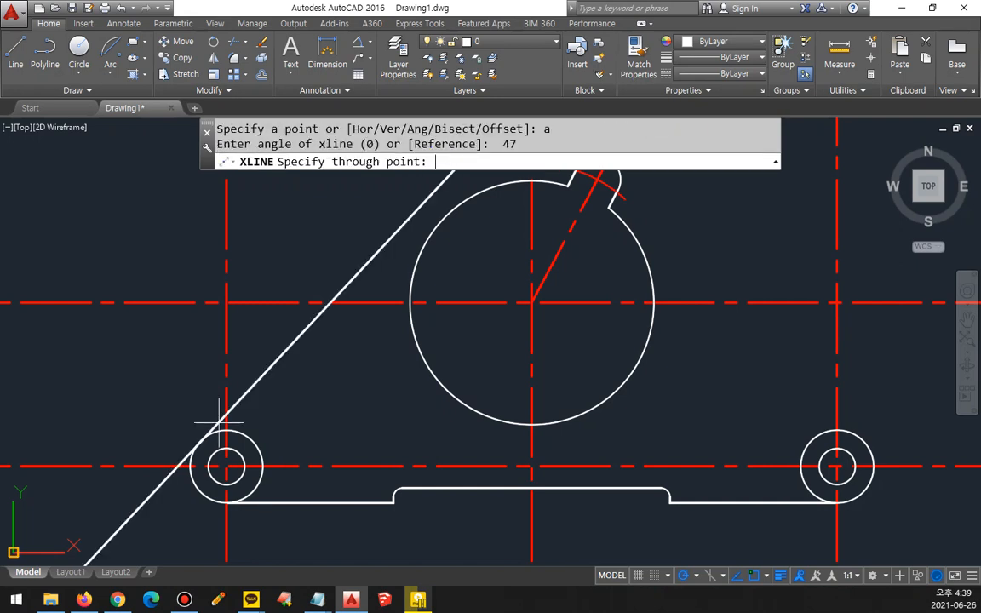
{"action": "left_click", "coordinate": [226, 465]}
{"action": "key", "text": "Return"}
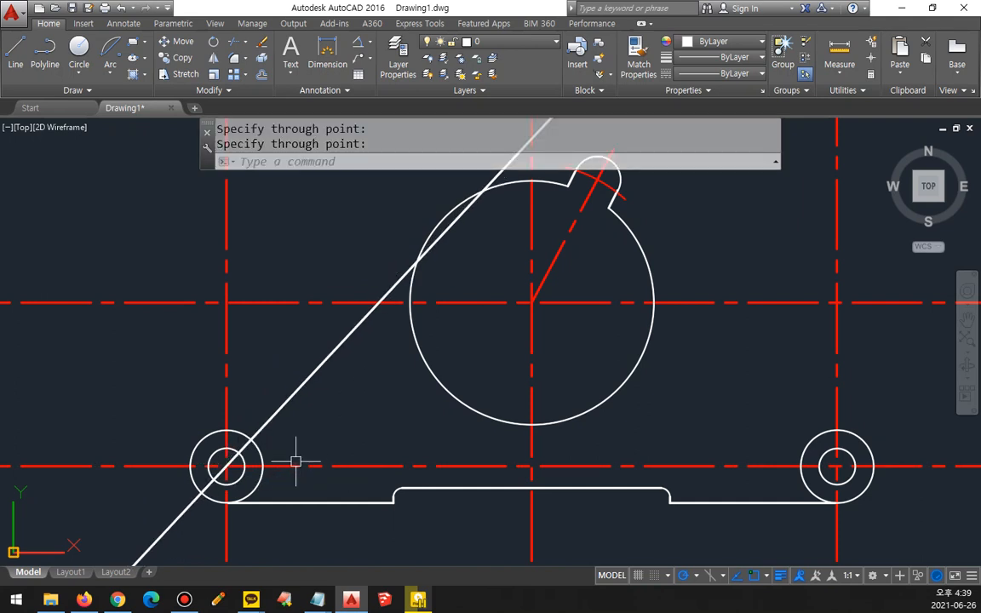
Step: Offset the 47-degree line 10 outward, away from the notched circle, and erase the original line
{"action": "type", "text": "o"}
{"action": "key", "text": "Return"}
{"action": "type", "text": "10"}
{"action": "key", "text": "Return"}
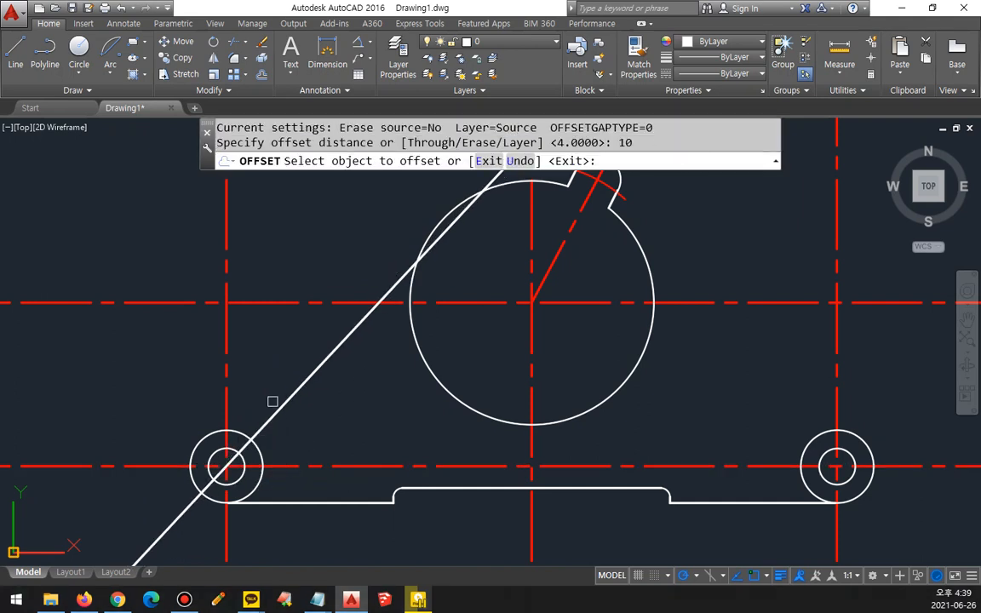
{"action": "left_click", "coordinate": [274, 408]}
{"action": "left_click", "coordinate": [267, 401]}
{"action": "key", "text": "Return"}
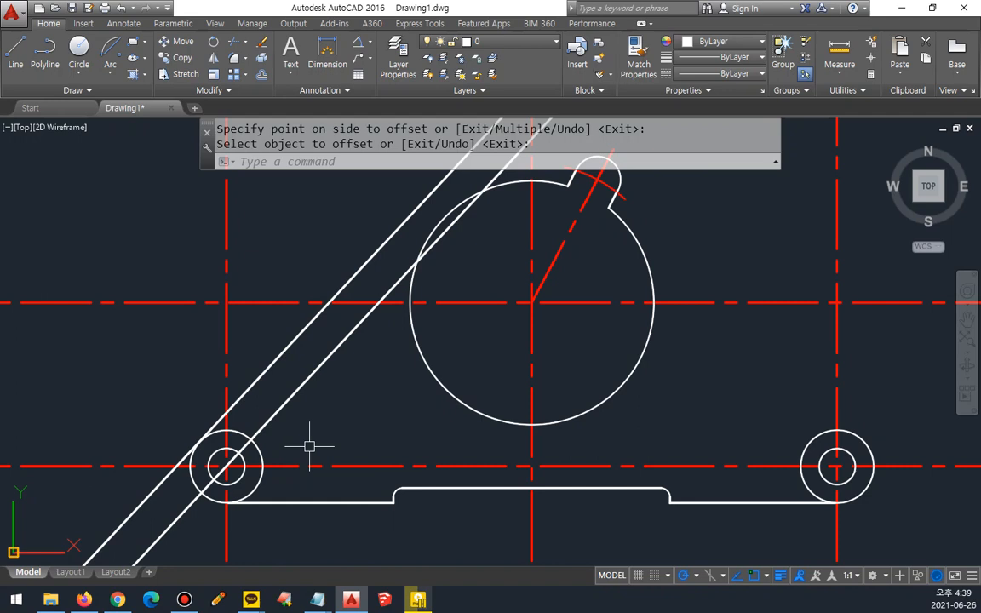
{"action": "left_click", "coordinate": [285, 403]}
{"action": "type", "text": "e"}
{"action": "key", "text": "Return"}
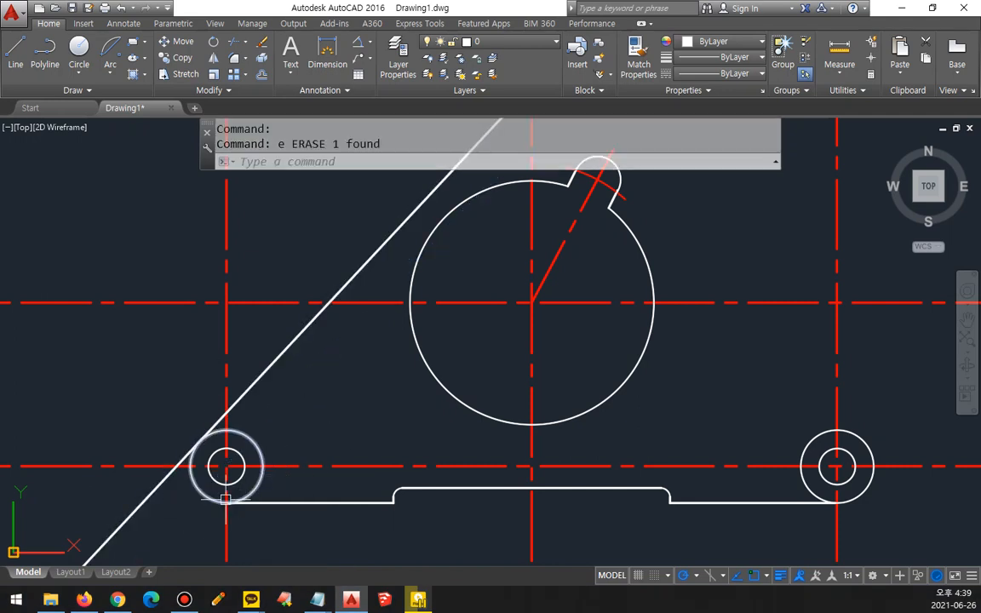
{"action": "type", "text": "f"}
{"action": "key", "text": "Return"}
{"action": "left_click", "coordinate": [238, 403]}
{"action": "key", "text": "Escape"}
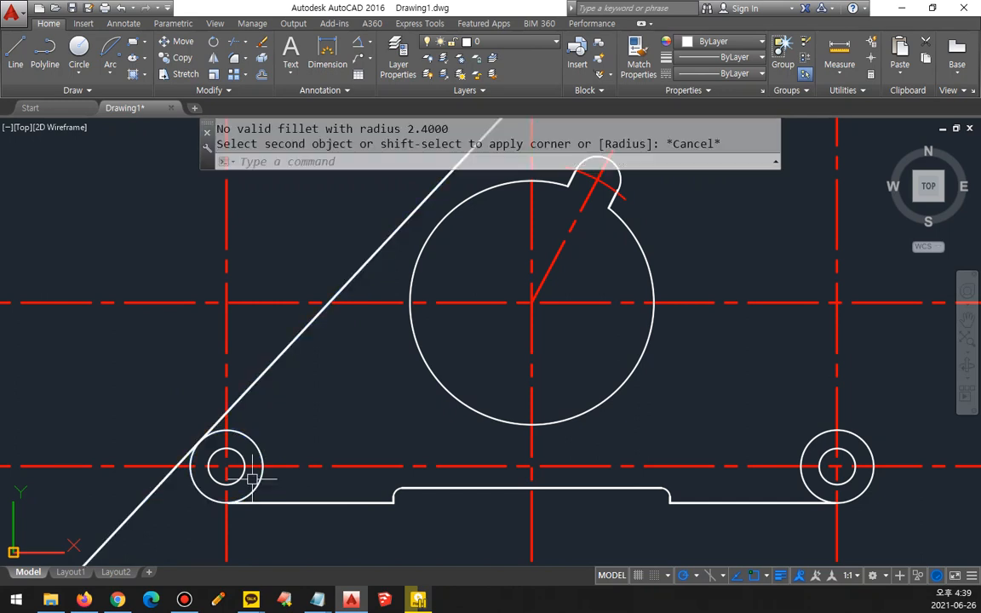
Step: Fillet the left slanted line to the left lug's outer circle with radius 0, ending the line at the tangent point
{"action": "type", "text": "f"}
{"action": "key", "text": "Return"}
{"action": "type", "text": "r"}
{"action": "key", "text": "Return"}
{"action": "type", "text": "0"}
{"action": "key", "text": "Return"}
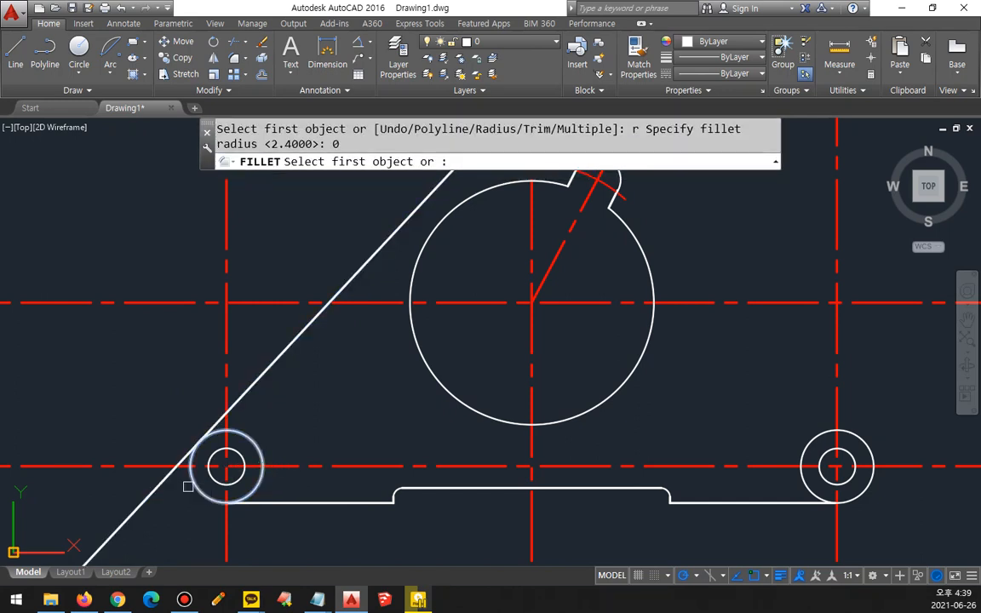
{"action": "left_click", "coordinate": [191, 467]}
{"action": "left_click", "coordinate": [234, 398]}
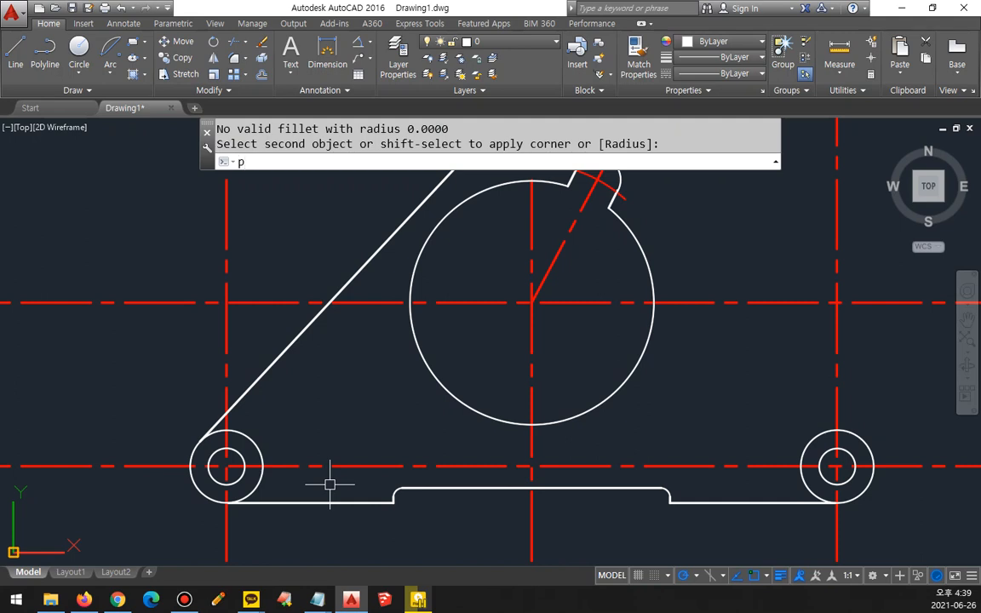
{"action": "key", "text": "Escape"}
Step: Offset the left slanted line 3 outward to create a trimming boundary
{"action": "type", "text": "o"}
{"action": "key", "text": "Return"}
{"action": "type", "text": "3"}
{"action": "key", "text": "Return"}
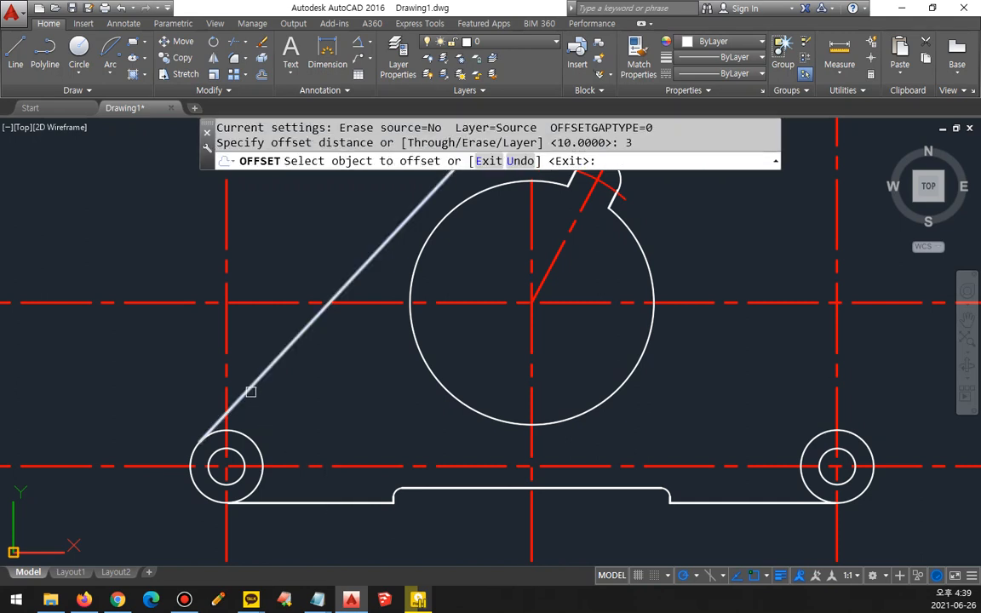
{"action": "left_click", "coordinate": [251, 392]}
{"action": "left_click", "coordinate": [273, 398]}
{"action": "key", "text": "Return"}
Step: Trim the left lug's vertical centerline above the offset boundary line, and erase that boundary line
{"action": "type", "text": "tr"}
{"action": "key", "text": "Return"}
{"action": "left_click", "coordinate": [259, 375]}
{"action": "key", "text": "Return"}
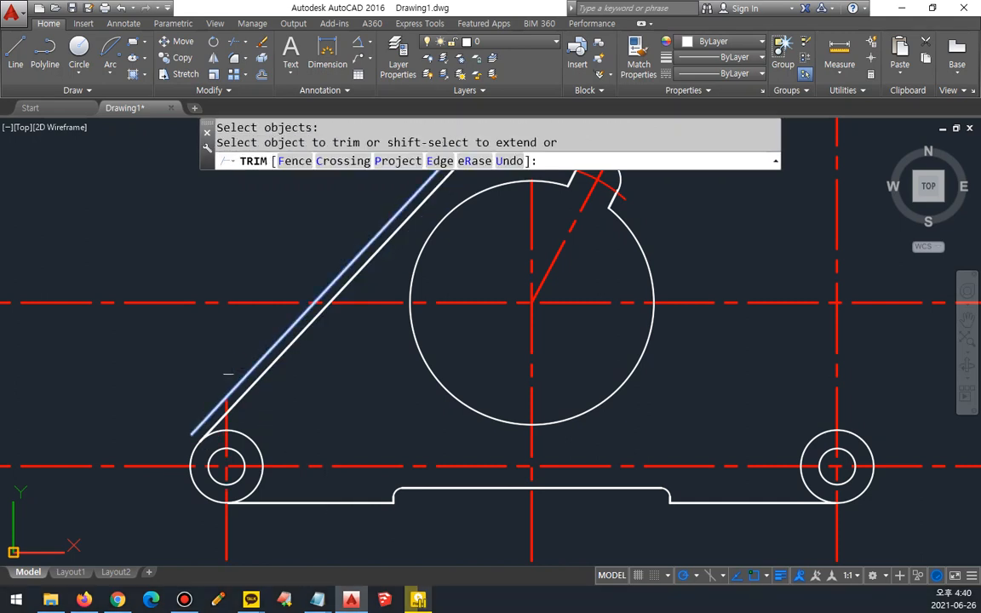
{"action": "key", "text": "Escape"}
{"action": "left_click", "coordinate": [230, 372]}
{"action": "type", "text": "e"}
{"action": "key", "text": "Return"}
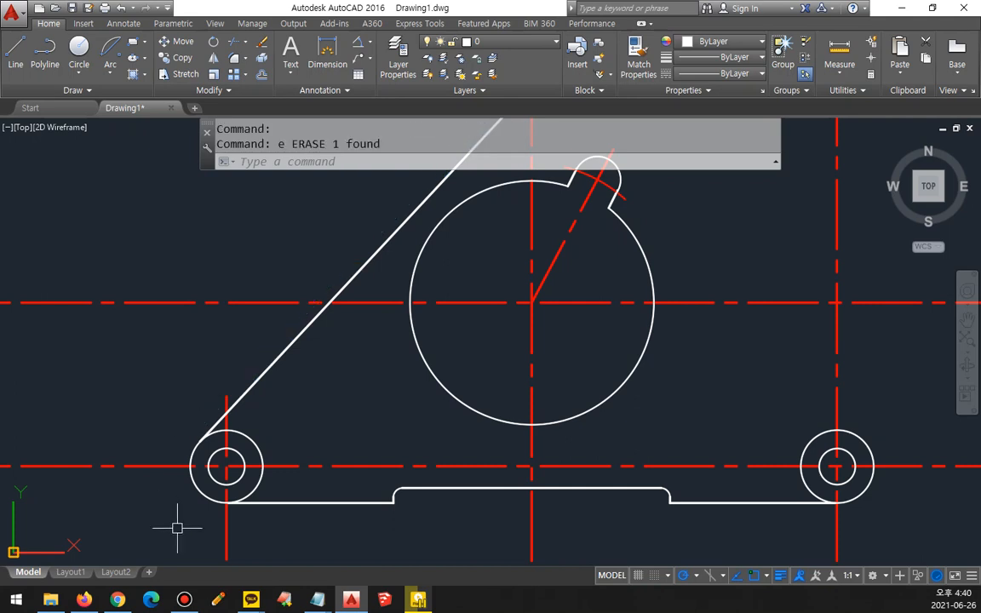
{"action": "middle_click_drag", "start_coordinate": [223, 479], "coordinate": [230, 446]}
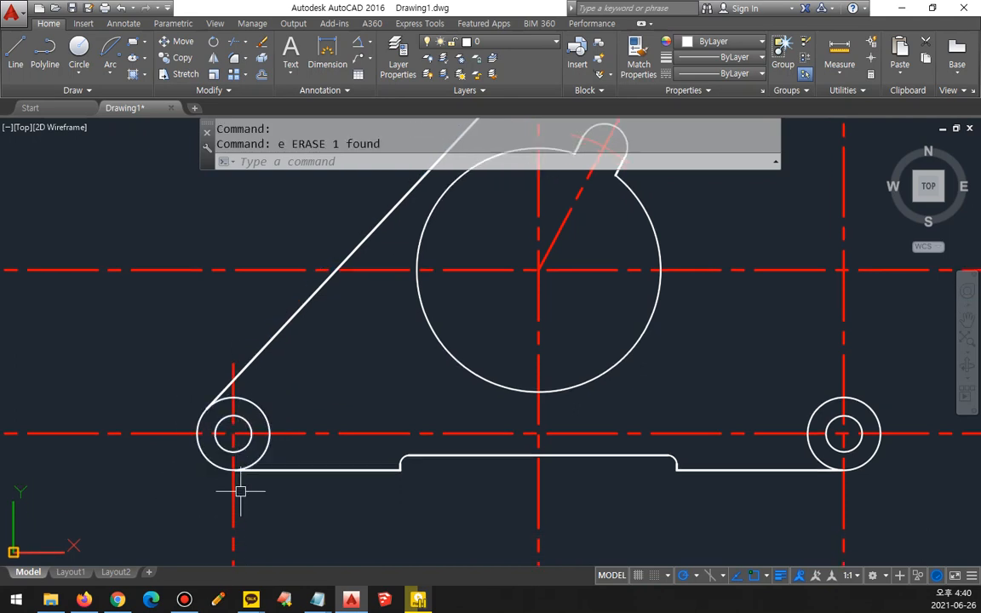
{"action": "type", "text": "o"}
{"action": "key", "text": "Return"}
{"action": "key", "text": "Escape"}
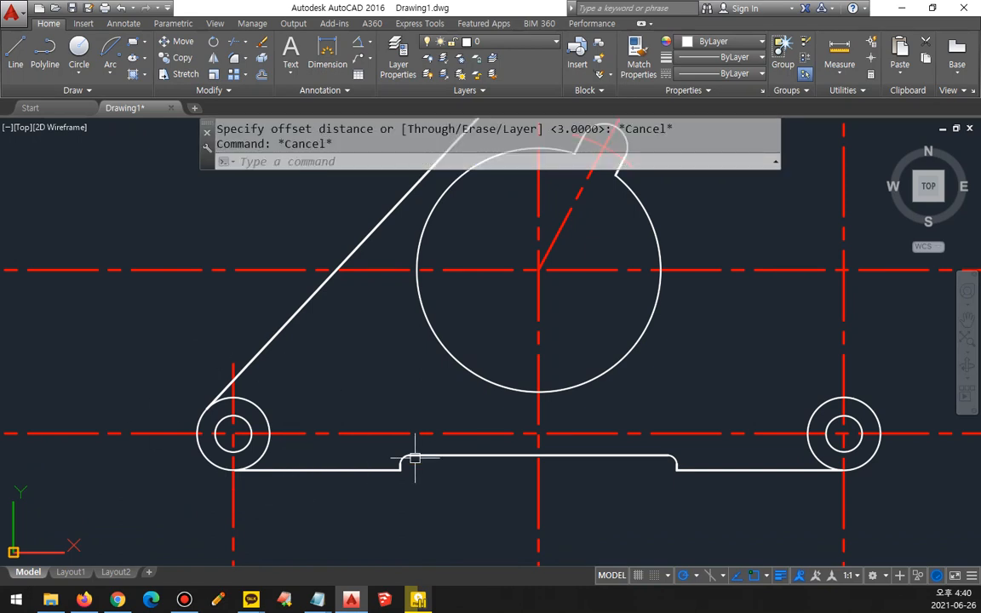
Step: Draw a construction line at 133 degrees through the center of the right lug
{"action": "middle_click_drag", "start_coordinate": [414, 458], "coordinate": [149, 493]}
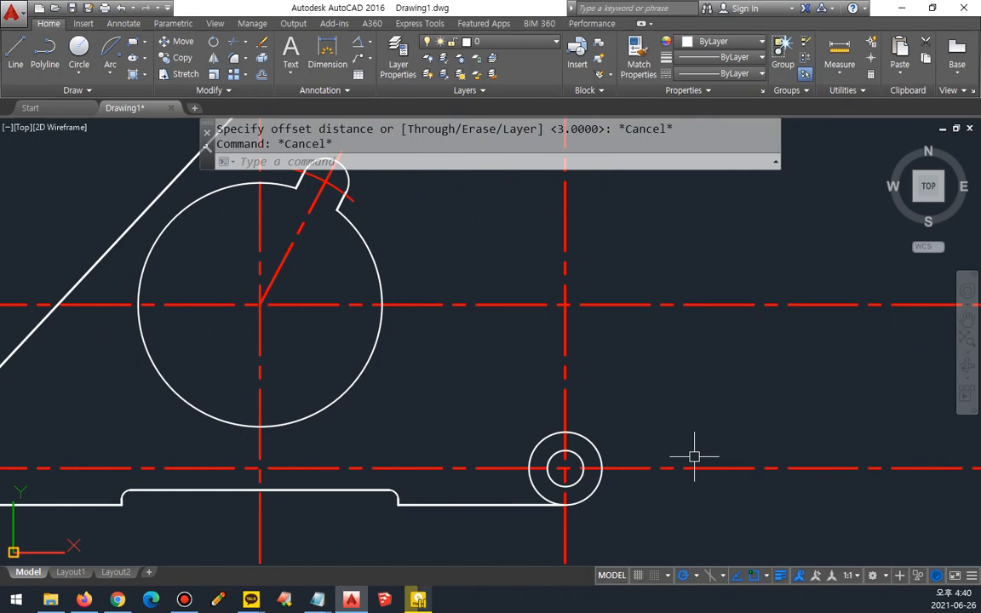
{"action": "mouse_move", "coordinate": [633, 451]}
{"action": "middle_mouse_down"}
{"action": "mouse_move", "coordinate": [813, 441]}
{"action": "mouse_move", "coordinate": [641, 436]}
{"action": "middle_mouse_up"}
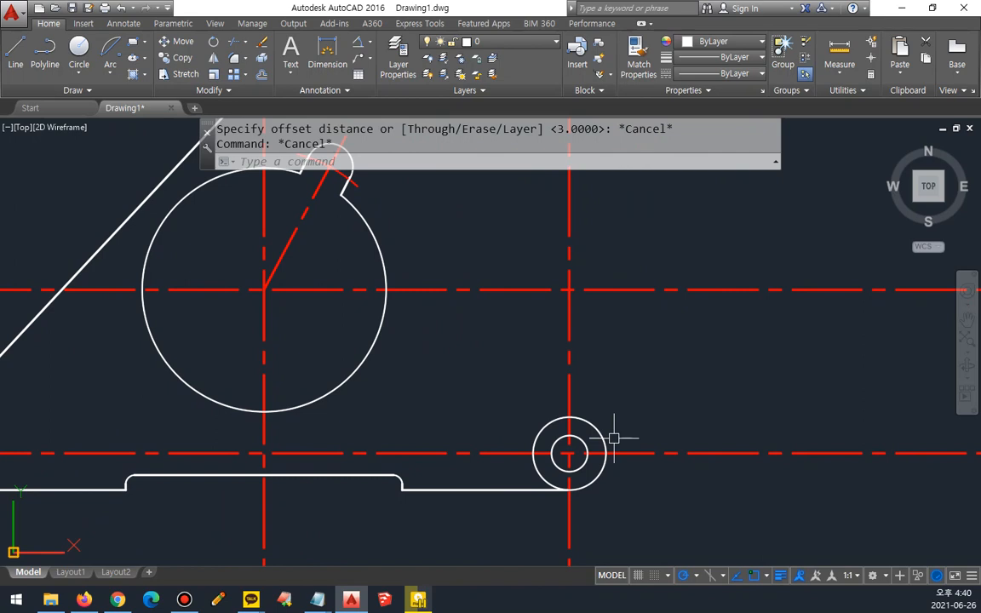
{"action": "type", "text": "x"}
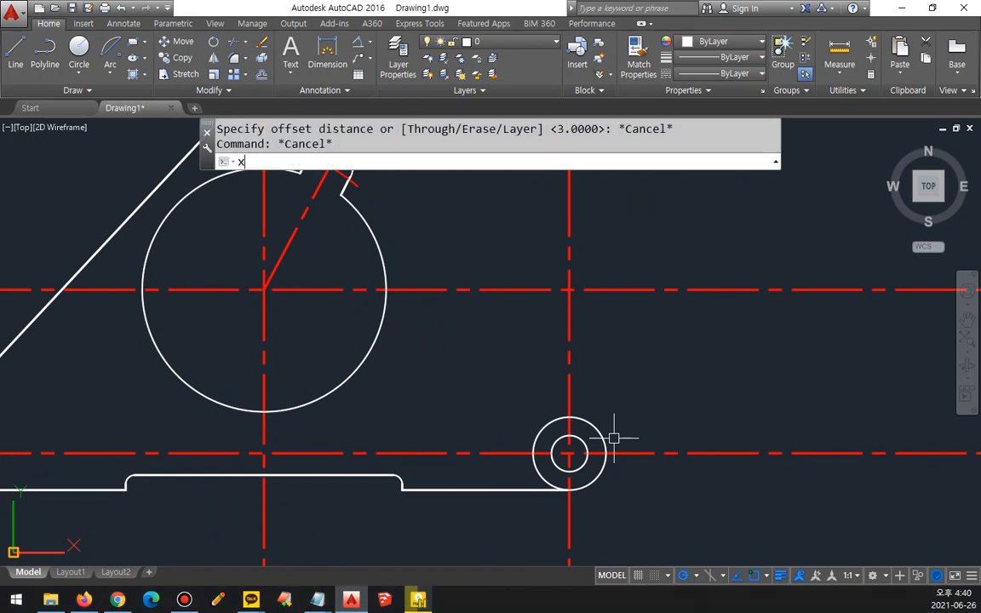
{"action": "type", "text": "l"}
{"action": "key", "text": "Return"}
{"action": "type", "text": "a"}
{"action": "key", "text": "Return"}
{"action": "type", "text": "1"}
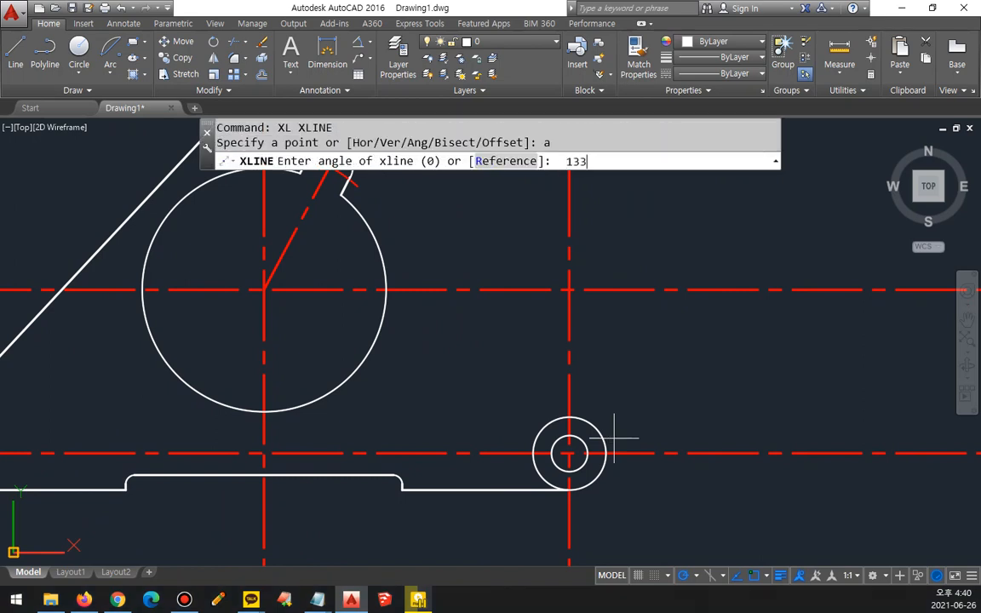
{"action": "type", "text": "33"}
{"action": "key", "text": "Return"}
{"action": "left_click", "coordinate": [568, 452]}
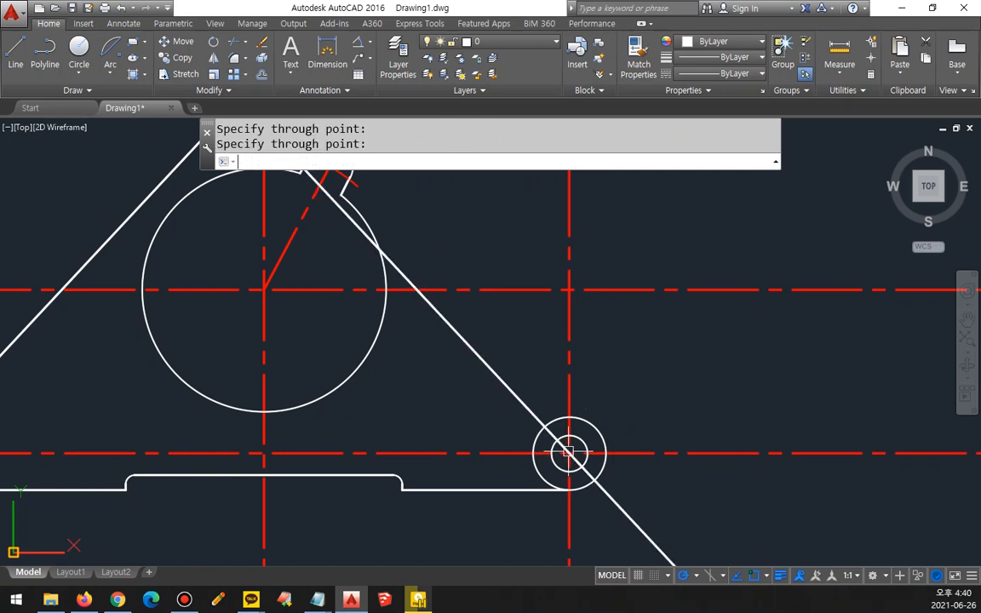
{"action": "key", "text": "Return"}
Step: Offset the 133-degree line 10 outward, away from the notched circle, and erase the original line
{"action": "type", "text": "o"}
{"action": "key", "text": "Return"}
{"action": "type", "text": "10"}
{"action": "key", "text": "Return"}
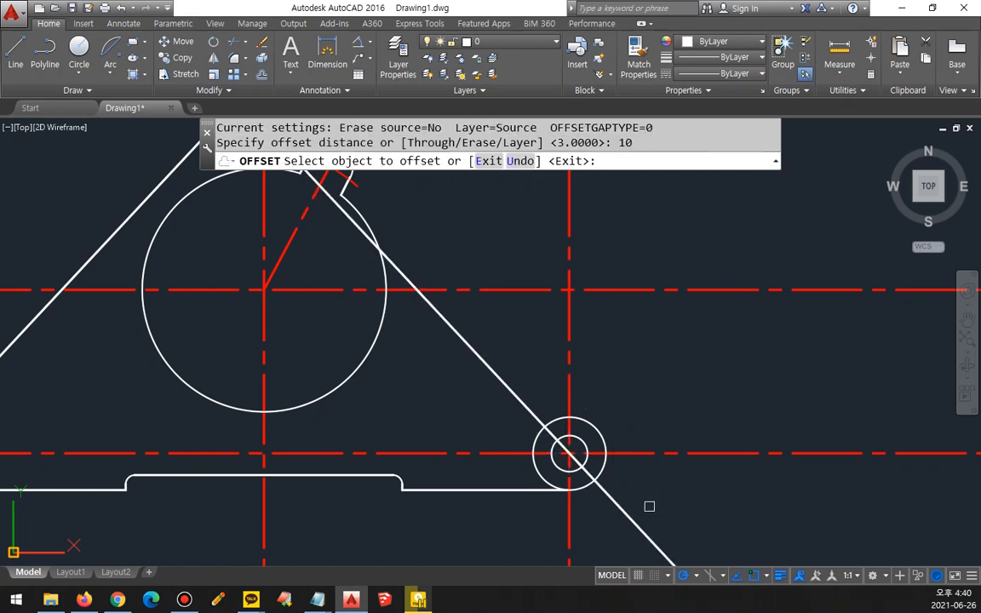
{"action": "left_click", "coordinate": [631, 515]}
{"action": "left_click", "coordinate": [659, 477]}
{"action": "key", "text": "Return"}
{"action": "left_click", "coordinate": [479, 361]}
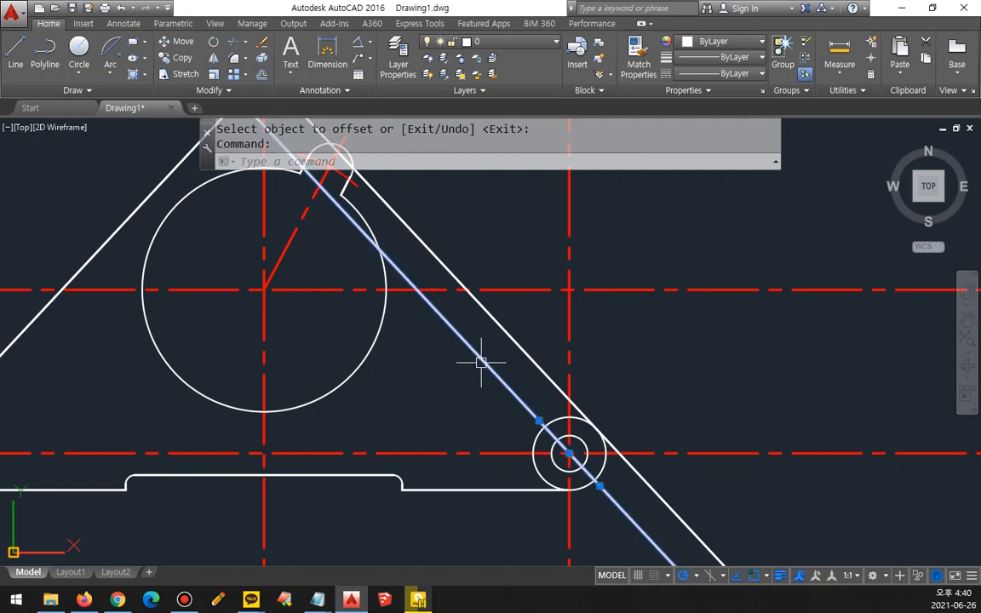
{"action": "type", "text": "E"}
Step: Fillet the right slanted line to the right lug's outer circle with radius 0, ending the line at the tangent point
{"action": "key", "text": "Return"}
{"action": "type", "text": "f"}
{"action": "key", "text": "Return"}
{"action": "left_click", "coordinate": [537, 432]}
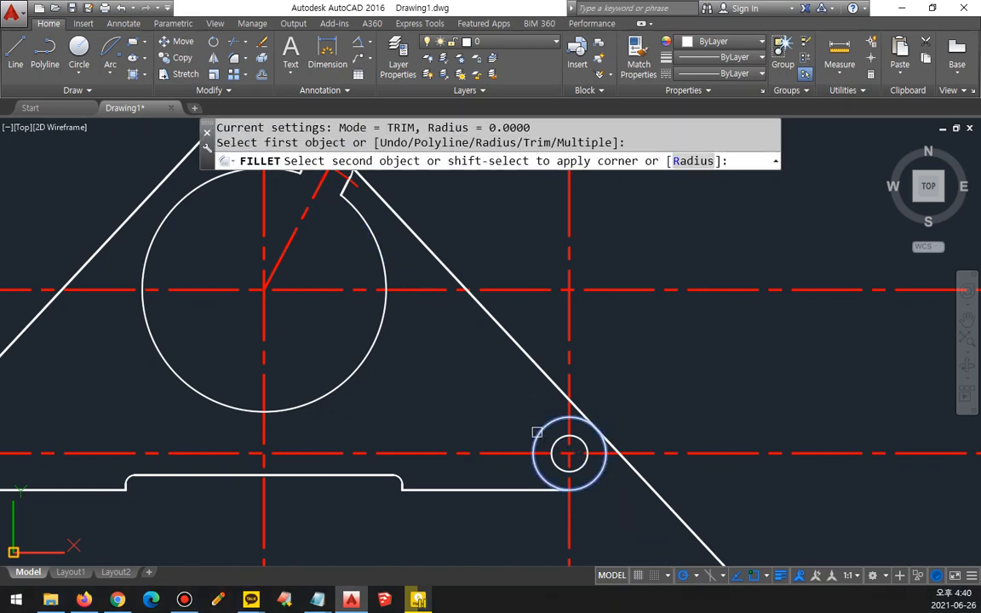
{"action": "left_click", "coordinate": [544, 384]}
Step: Offset the right slanted line 3 outward to create a trimming boundary
{"action": "middle_click_drag", "start_coordinate": [508, 396], "coordinate": [613, 374]}
{"action": "type", "text": "o"}
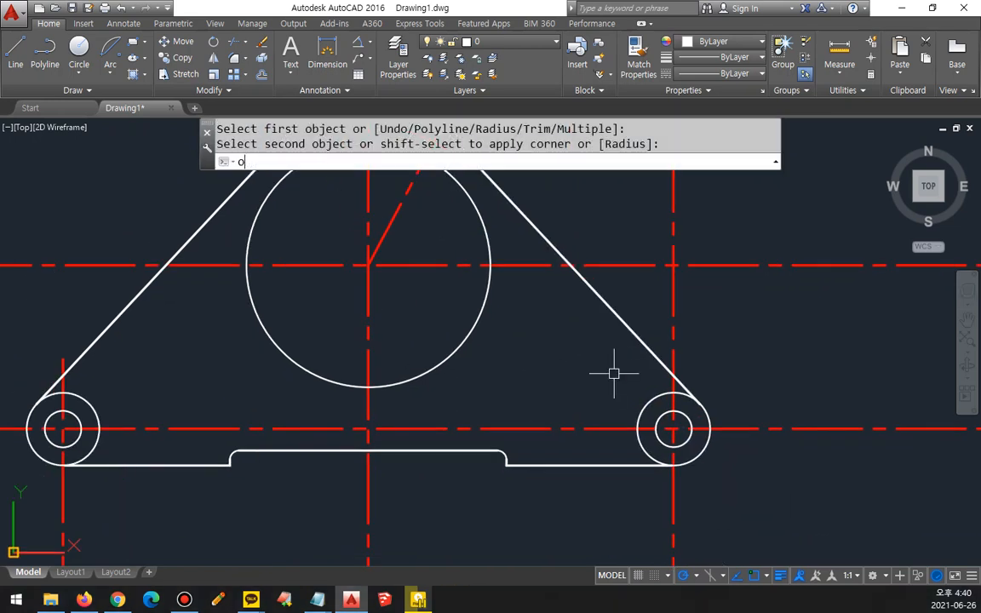
{"action": "key", "text": "Return"}
{"action": "type", "text": "3"}
{"action": "key", "text": "Return"}
{"action": "left_click", "coordinate": [634, 344]}
{"action": "left_click", "coordinate": [662, 328]}
{"action": "key", "text": "Return"}
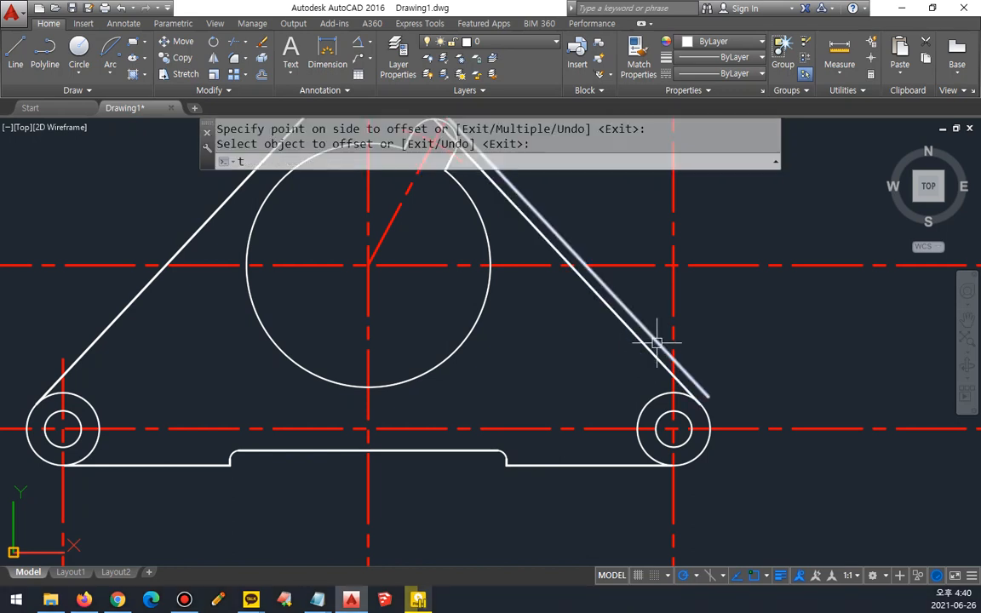
Step: Trim the right lug's vertical centerline above the offset boundary line, and erase that boundary line
{"action": "type", "text": "tr"}
{"action": "key", "text": "Return"}
{"action": "left_click", "coordinate": [665, 334]}
{"action": "key", "text": "Return"}
{"action": "key", "text": "Return"}
{"action": "left_click", "coordinate": [657, 343]}
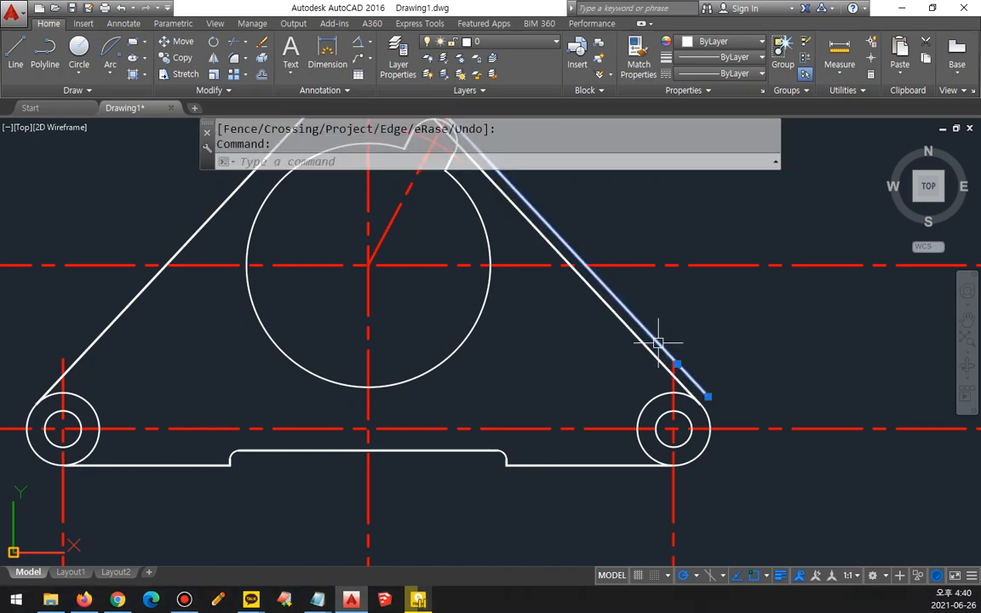
{"action": "type", "text": "e"}
{"action": "key", "text": "Return"}
Step: Offset the horizontal centerline through the lugs 106 upward
{"action": "scroll", "coordinate": [803, 426], "scroll_direction": "down", "scroll_amount": 2}
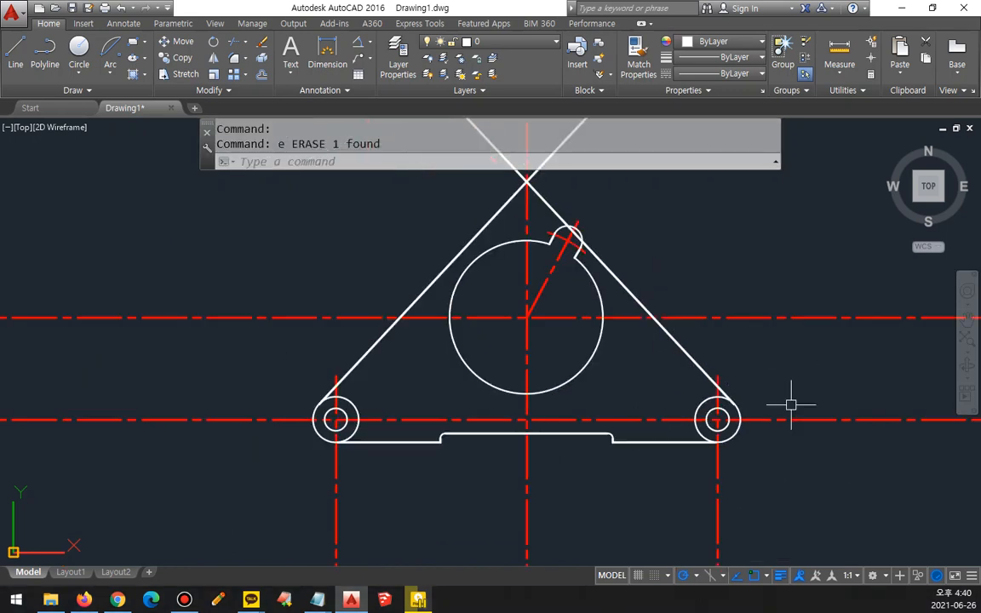
{"action": "middle_click_drag", "start_coordinate": [789, 400], "coordinate": [715, 417]}
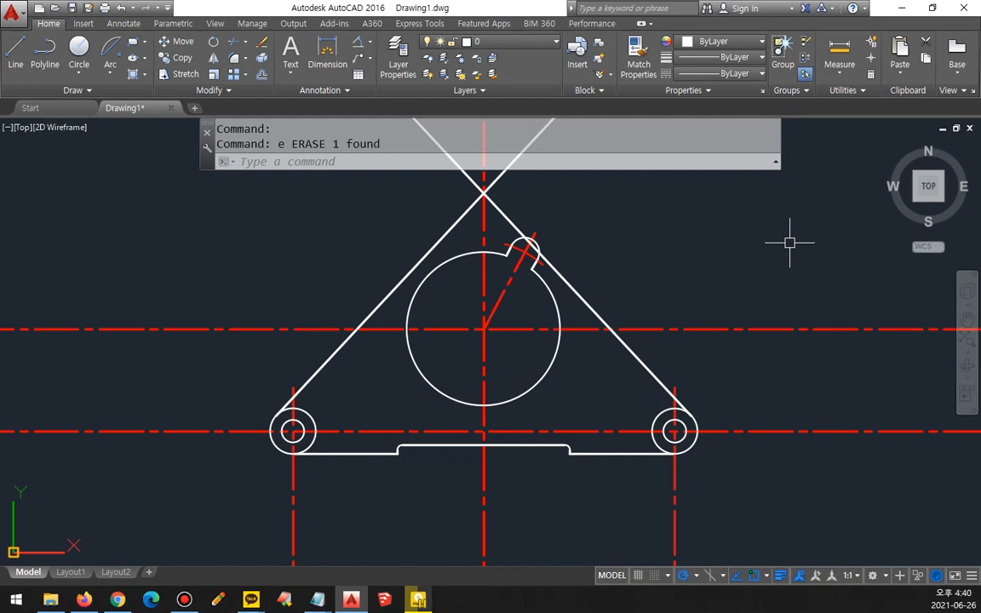
{"action": "type", "text": "o"}
{"action": "key", "text": "Return"}
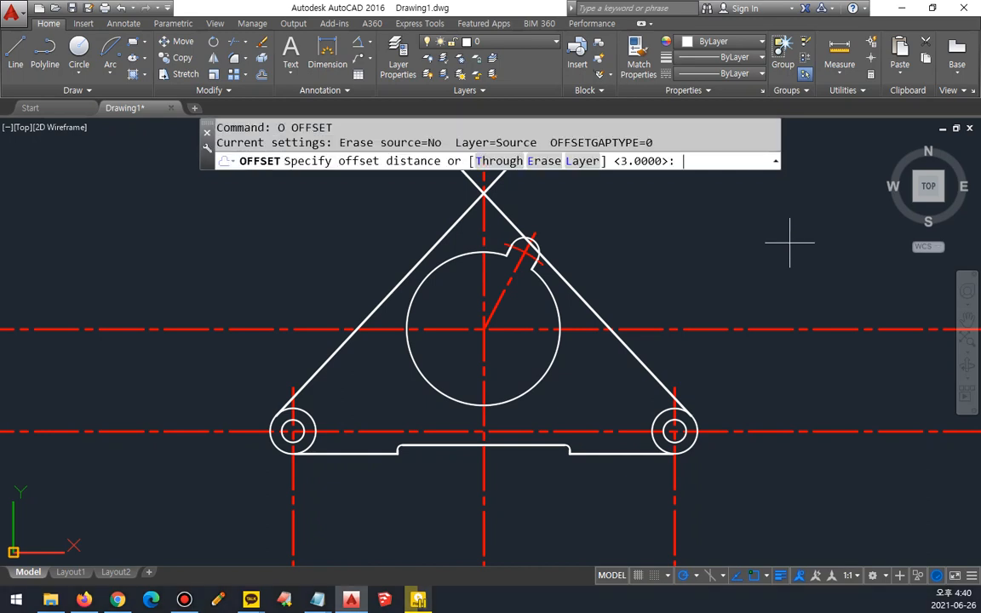
{"action": "type", "text": "106"}
{"action": "key", "text": "Return"}
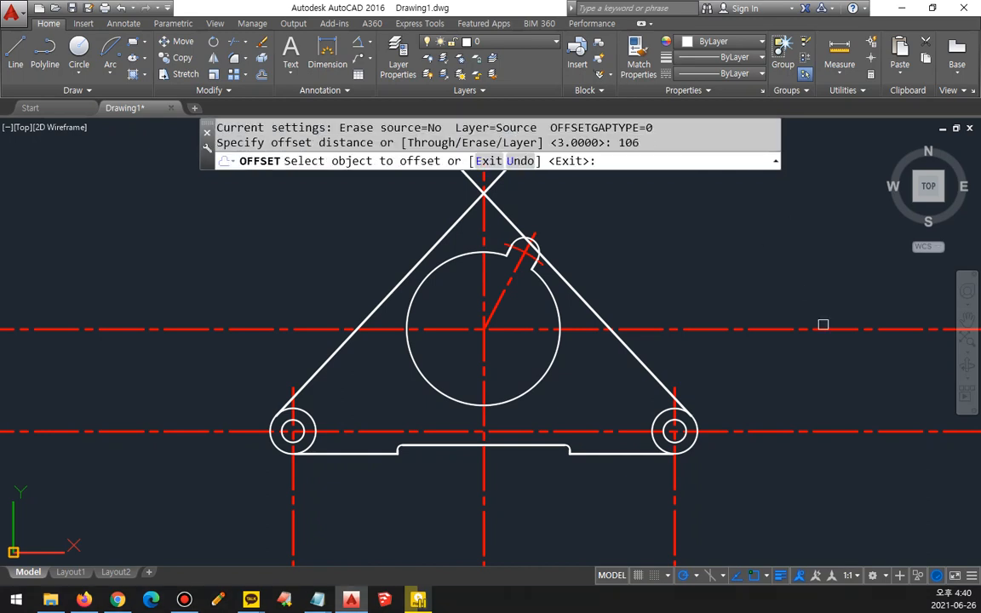
{"action": "left_click", "coordinate": [803, 426]}
{"action": "left_click", "coordinate": [789, 263]}
{"action": "key", "text": "Return"}
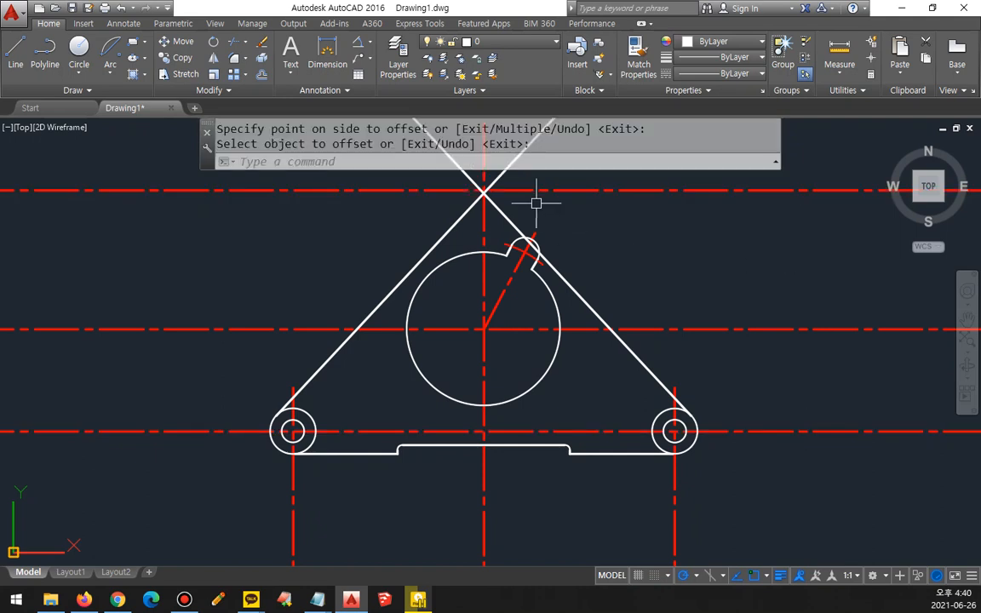
Step: Offset the uppermost horizontal centerline 10 downward
{"action": "middle_click_drag", "start_coordinate": [534, 203], "coordinate": [529, 246]}
{"action": "type", "text": "o"}
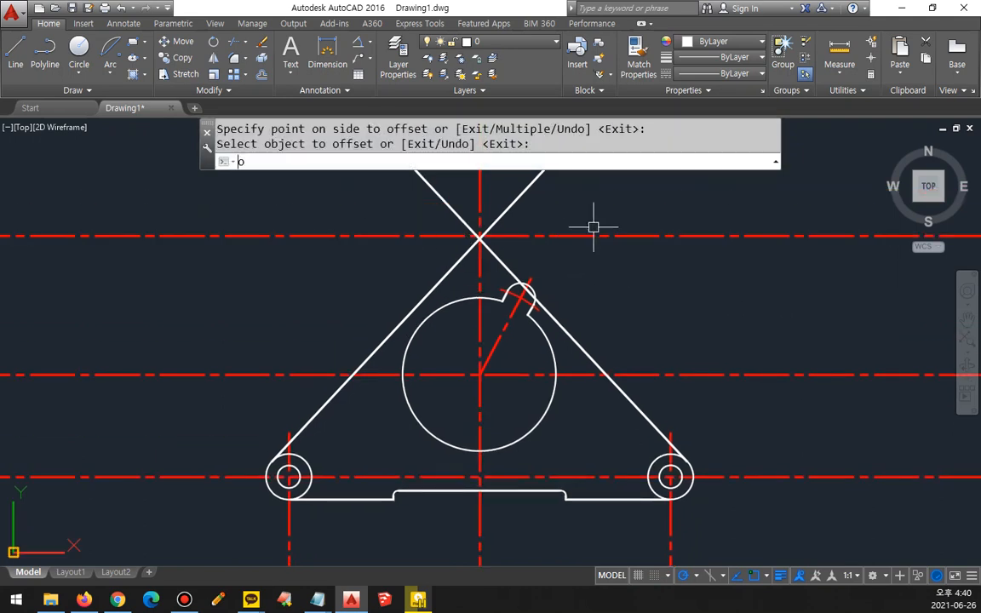
{"action": "key", "text": "Return"}
{"action": "type", "text": "10"}
{"action": "key", "text": "Return"}
{"action": "left_click", "coordinate": [667, 237]}
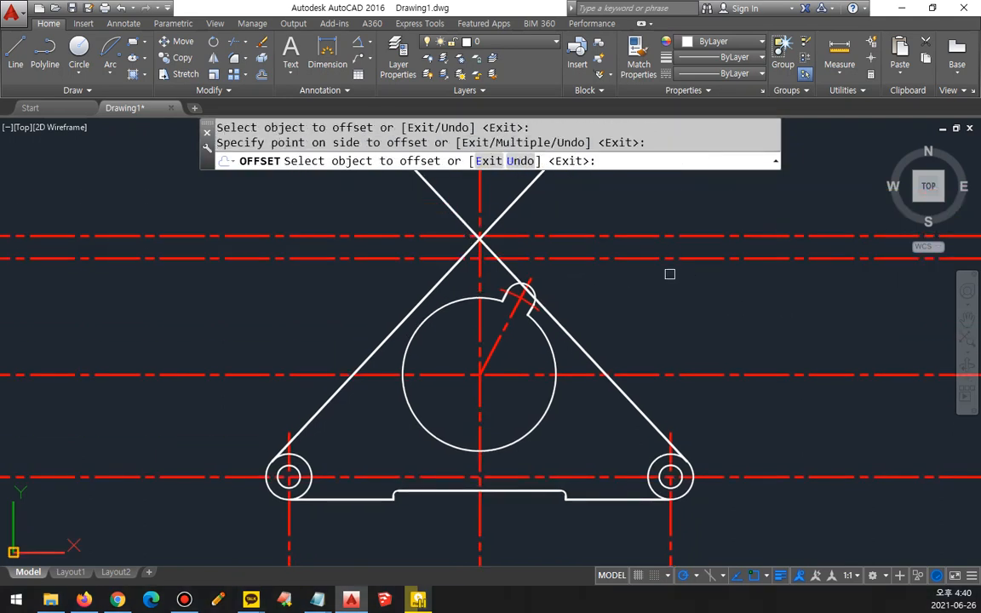
{"action": "left_click", "coordinate": [667, 273]}
{"action": "key", "text": "Return"}
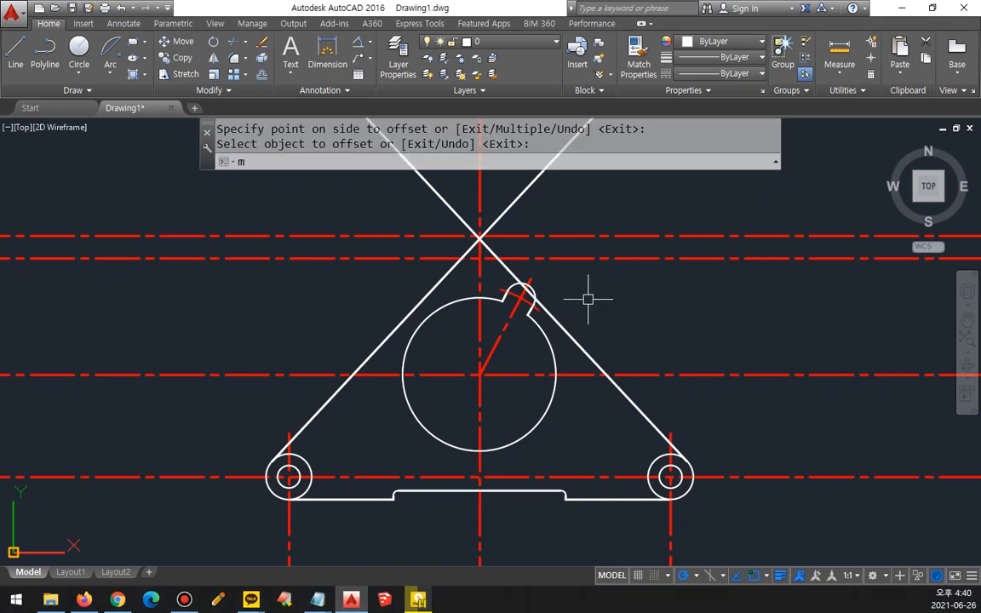
Step: Match the uppermost horizontal line's properties to those of the white right slanted line
{"action": "type", "text": "ma"}
{"action": "key", "text": "Return"}
{"action": "left_click", "coordinate": [560, 315]}
{"action": "left_click", "coordinate": [590, 236]}
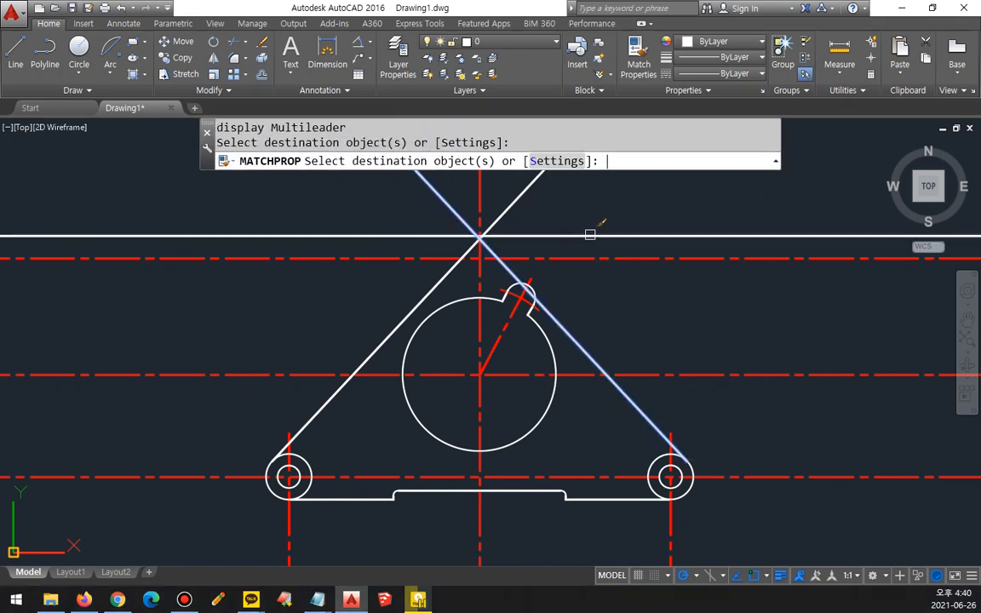
Step: Offset the part's central vertical centerline 71 to both sides
{"action": "key", "text": "Return"}
{"action": "type", "text": "o"}
{"action": "key", "text": "Return"}
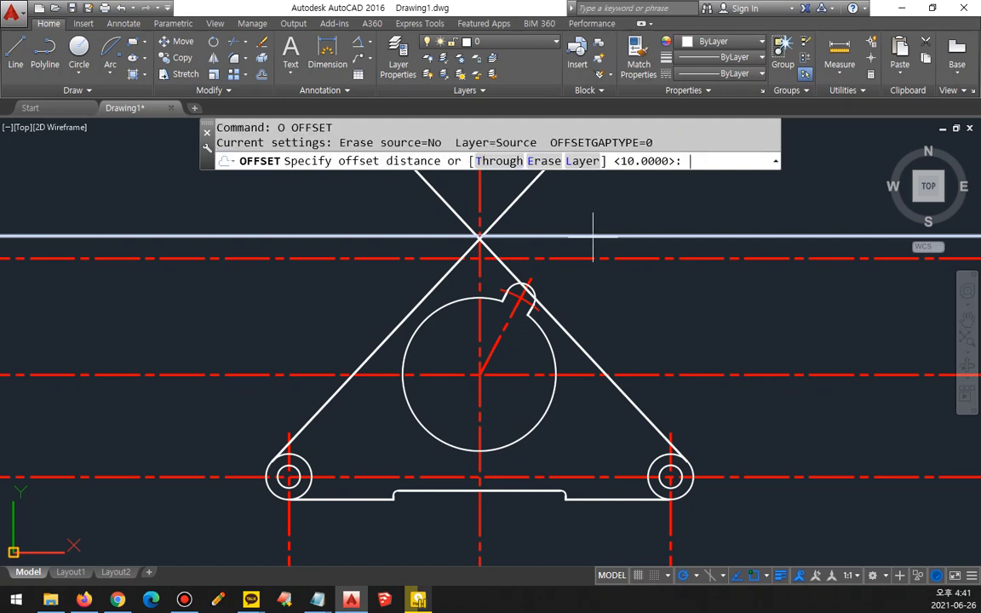
{"action": "type", "text": "71"}
{"action": "key", "text": "Return"}
{"action": "left_click", "coordinate": [480, 201]}
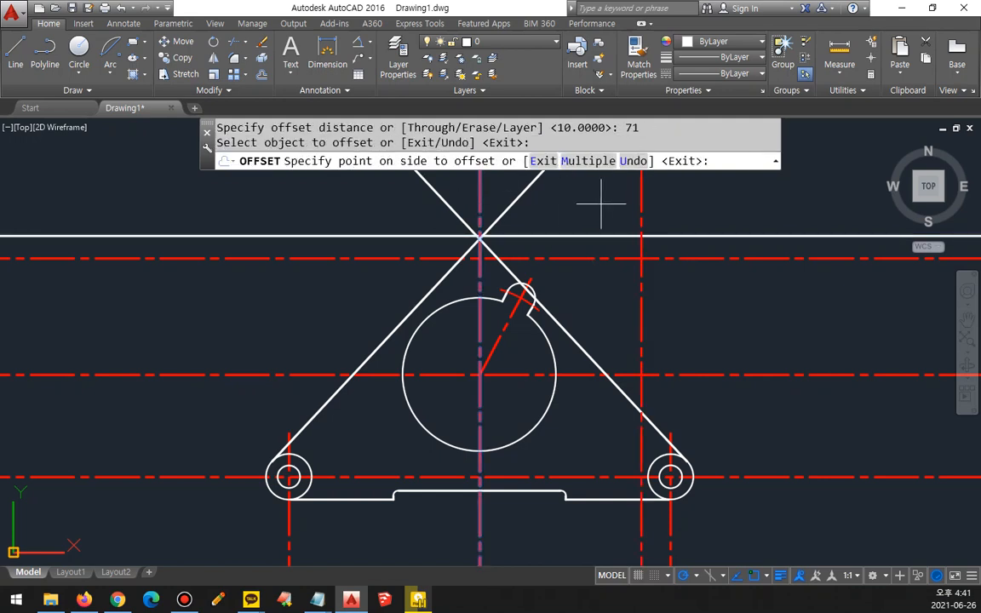
{"action": "left_click", "coordinate": [597, 201]}
{"action": "left_click", "coordinate": [480, 194]}
{"action": "left_click", "coordinate": [277, 181]}
{"action": "key", "text": "Return"}
Step: Draw a radius-5 circle at each intersection of the new vertical centerlines with the uppermost horizontal centerline
{"action": "type", "text": "c"}
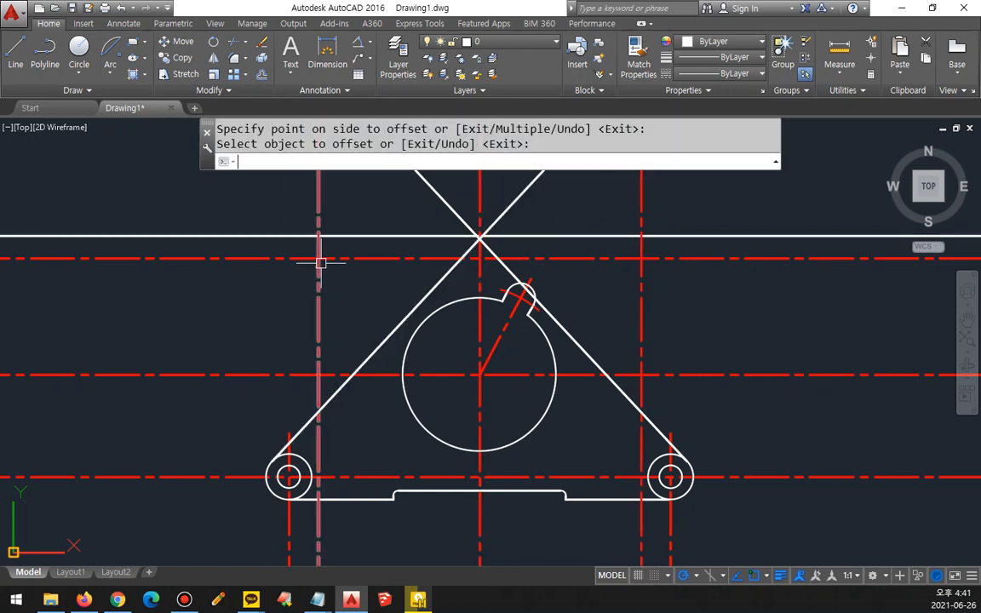
{"action": "key", "text": "Return"}
{"action": "left_click", "coordinate": [318, 257]}
{"action": "type", "text": "5"}
{"action": "key", "text": "Return"}
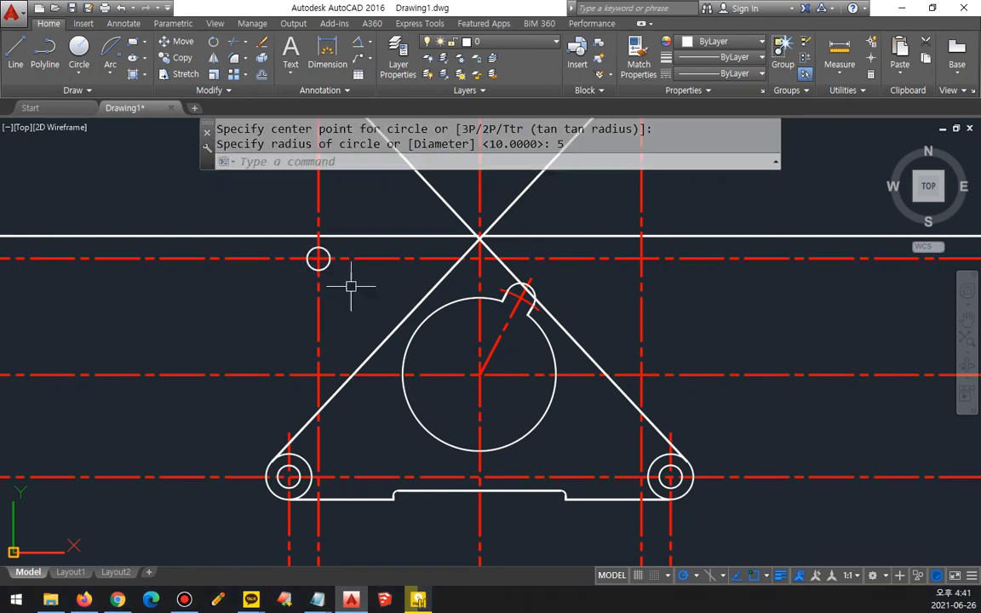
{"action": "key", "text": "Return"}
{"action": "left_click", "coordinate": [641, 257]}
{"action": "key", "text": "Return"}
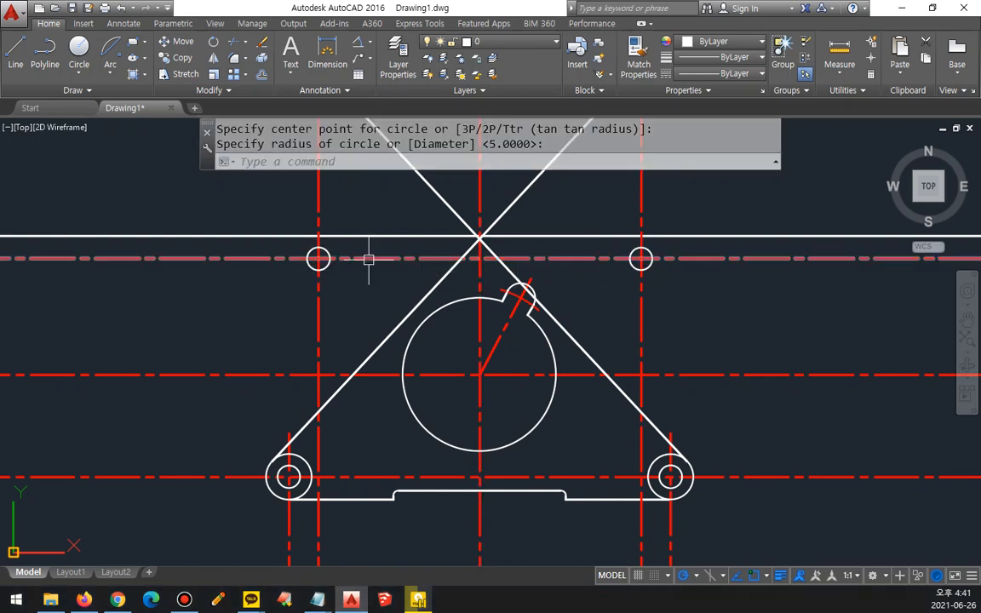
Step: Draw a radius-10 circle concentric with each of the two upper radius-5 circles
{"action": "key", "text": "Return"}
{"action": "left_click", "coordinate": [319, 257]}
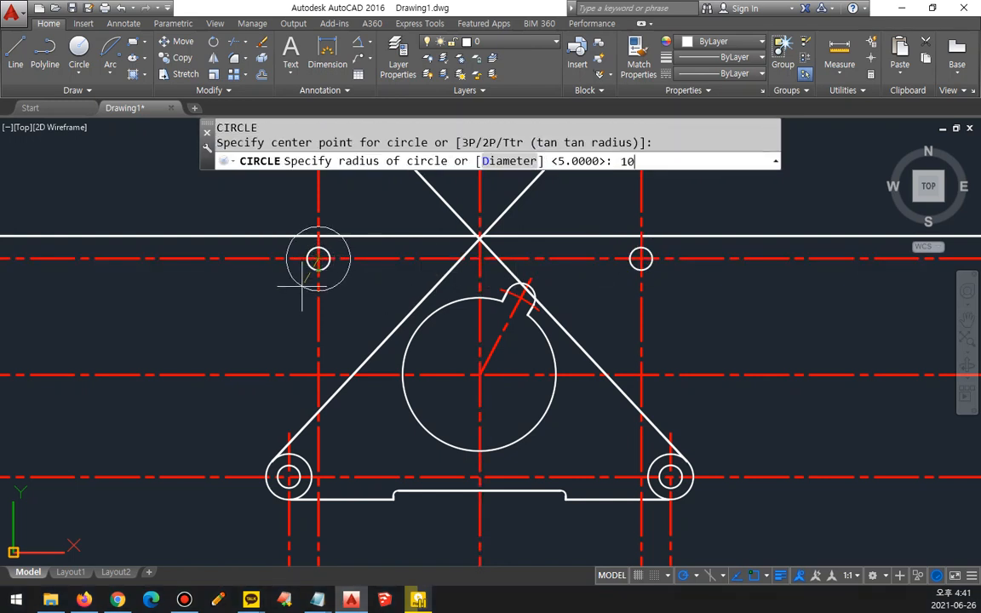
{"action": "type", "text": "10"}
{"action": "key", "text": "Return"}
{"action": "key", "text": "Return"}
{"action": "left_click", "coordinate": [641, 257]}
{"action": "key", "text": "Return"}
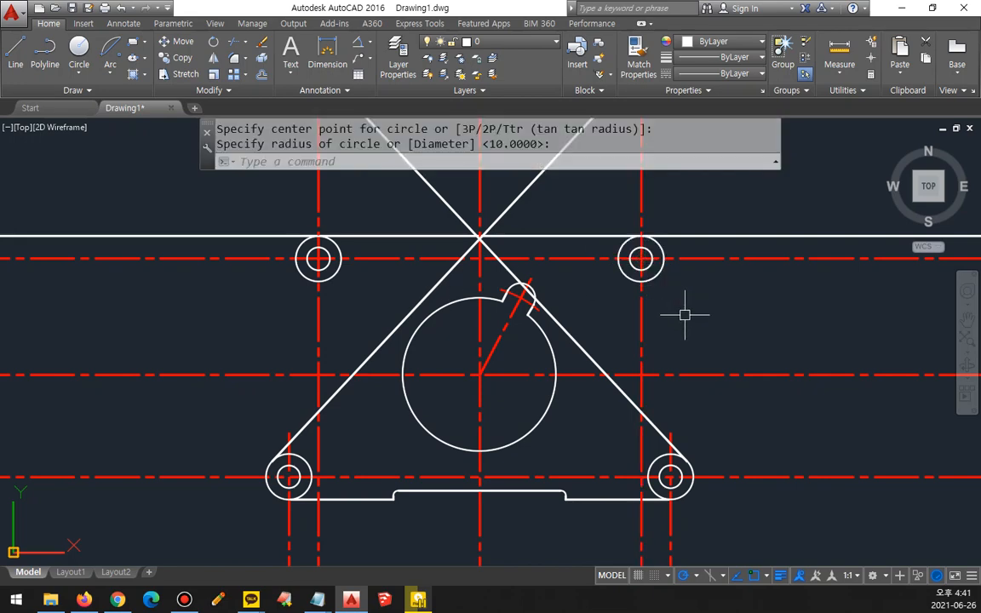
Step: Draw a vertical line from the right quadrant of the upper-right outer circle up to the top edge line
{"action": "scroll", "coordinate": [672, 228], "scroll_direction": "up", "scroll_amount": 5}
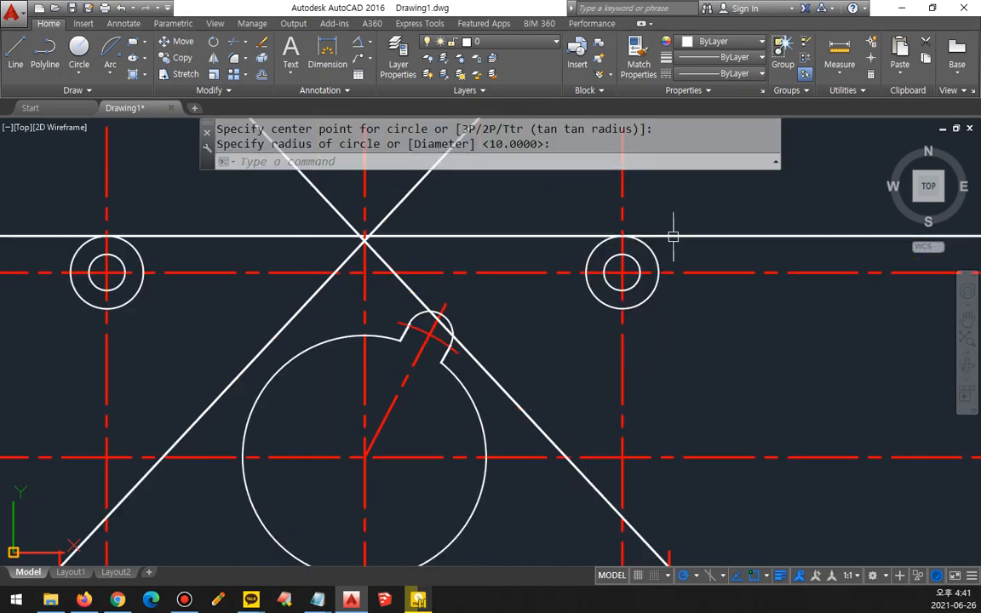
{"action": "type", "text": "l"}
{"action": "key", "text": "Return"}
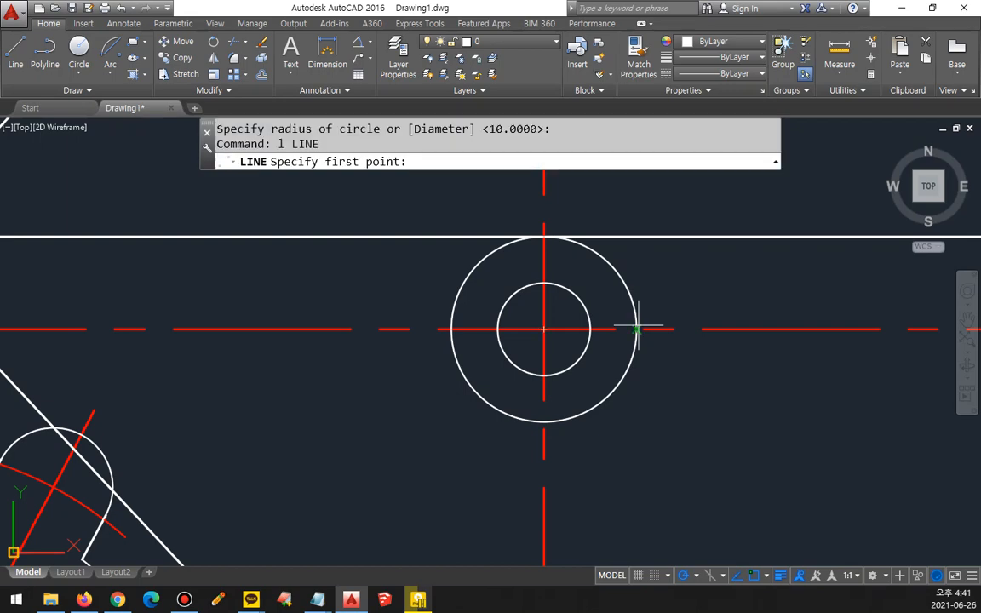
{"action": "left_click", "coordinate": [635, 328]}
{"action": "key", "text": "Escape"}
{"action": "key", "text": "Return"}
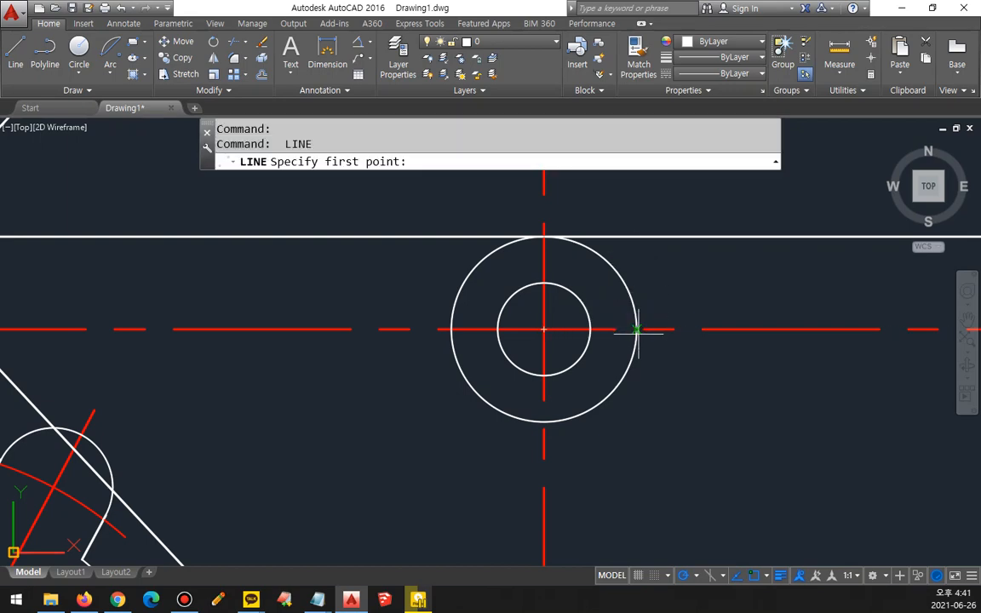
{"action": "left_click", "coordinate": [635, 329]}
{"action": "left_click", "coordinate": [635, 236]}
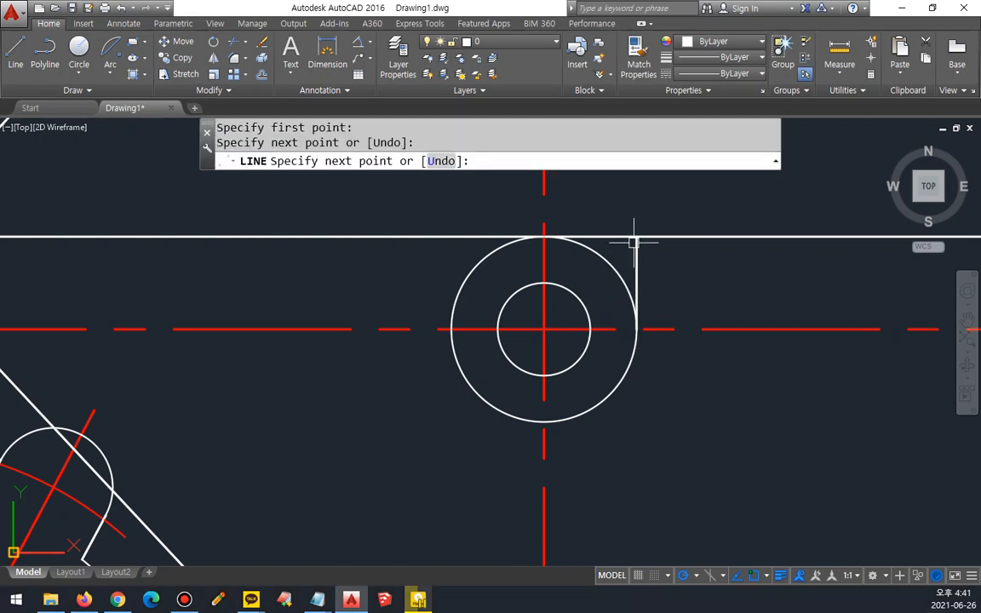
{"action": "key", "text": "Return"}
Step: Draw a vertical line from the left quadrant of the upper-left outer circle up to the top edge line
{"action": "scroll", "coordinate": [376, 276], "scroll_direction": "down", "scroll_amount": 4}
{"action": "scroll", "coordinate": [409, 291], "scroll_direction": "up", "scroll_amount": 4}
{"action": "key", "text": "Return"}
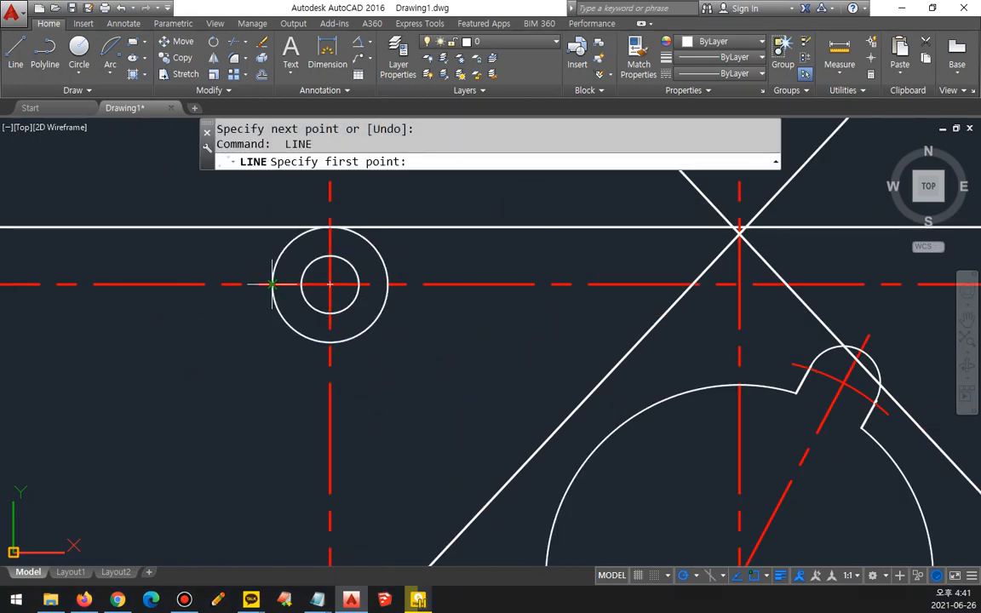
{"action": "left_click", "coordinate": [272, 283]}
{"action": "left_click", "coordinate": [272, 226]}
{"action": "key", "text": "Return"}
Step: Fillet the top edge with both short vertical lines at radius 0 to form square outer corners
{"action": "type", "text": "f"}
{"action": "key", "text": "Return"}
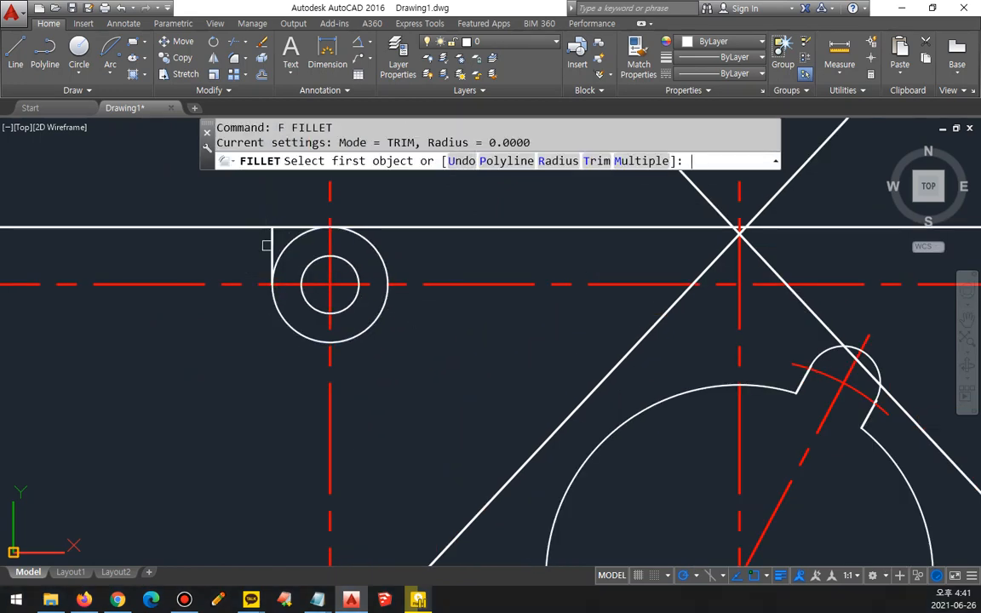
{"action": "left_click", "coordinate": [271, 251]}
{"action": "left_click", "coordinate": [377, 227]}
{"action": "scroll", "coordinate": [516, 247], "scroll_direction": "down", "scroll_amount": 2}
{"action": "middle_click_drag", "start_coordinate": [888, 263], "coordinate": [569, 264]}
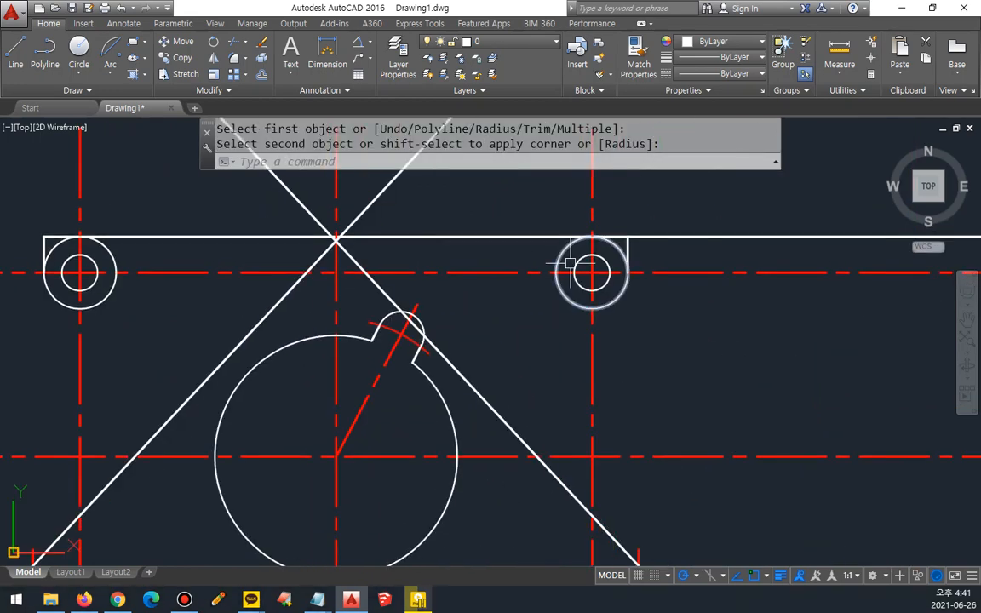
{"action": "key", "text": "Return"}
{"action": "left_click", "coordinate": [628, 245]}
{"action": "left_click", "coordinate": [556, 237]}
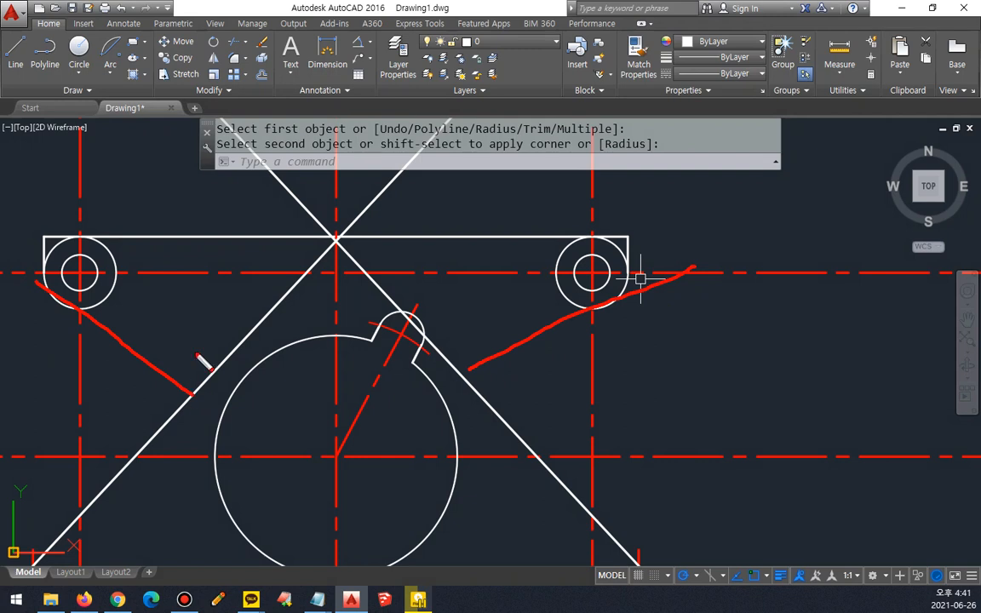
Step: Draw a construction line at a 10° angle through the center of the upper-right circles
{"action": "key", "text": "Escape"}
{"action": "type", "text": "xl"}
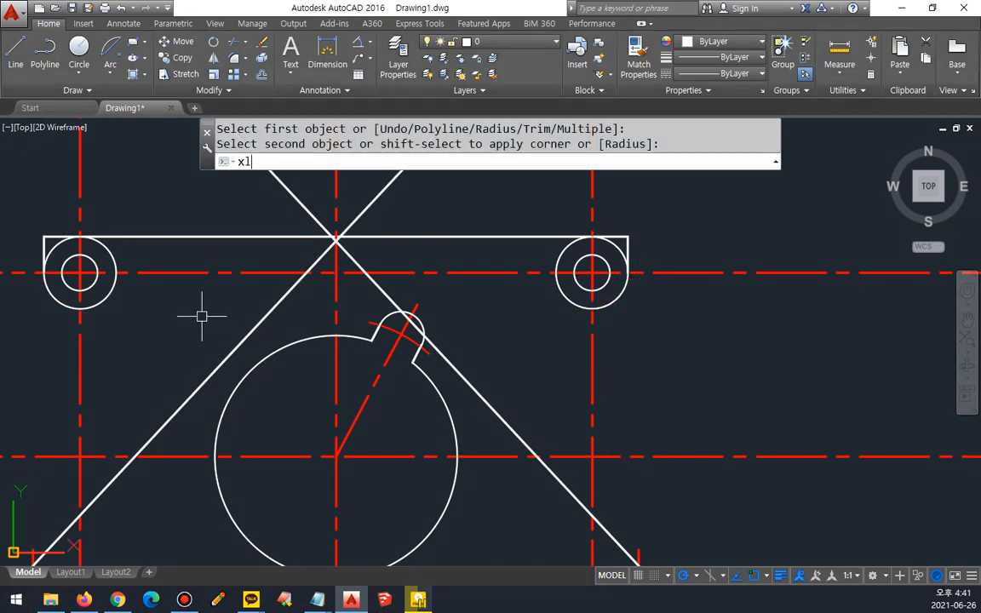
{"action": "key", "text": "Return"}
{"action": "type", "text": "a"}
{"action": "key", "text": "Return"}
{"action": "key", "text": "Return"}
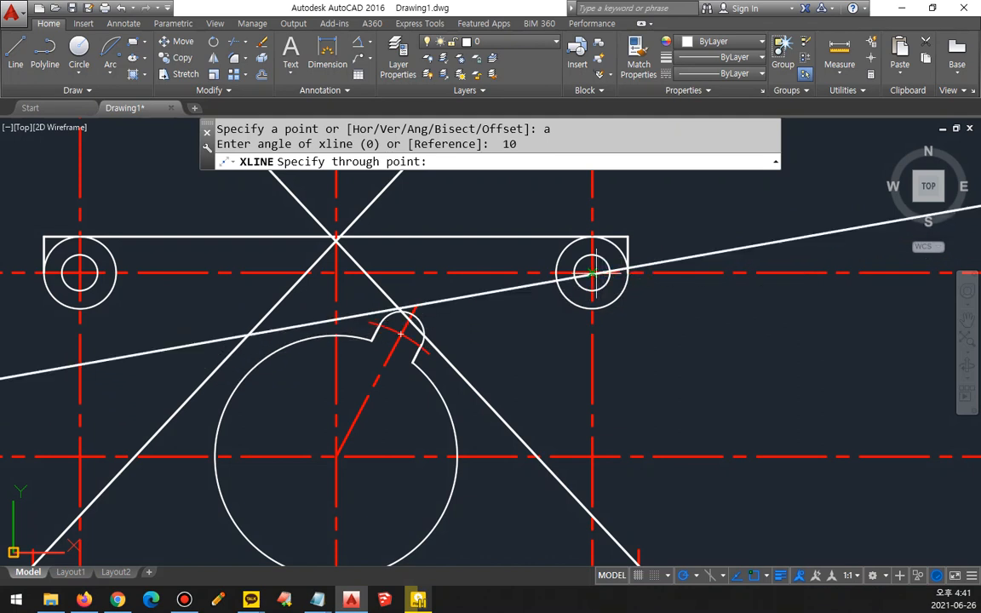
{"action": "left_click", "coordinate": [592, 273]}
{"action": "key", "text": "Return"}
Step: Offset the 10° construction line 10 downward and erase the original line
{"action": "type", "text": "o"}
{"action": "key", "text": "Return"}
{"action": "type", "text": "1"}
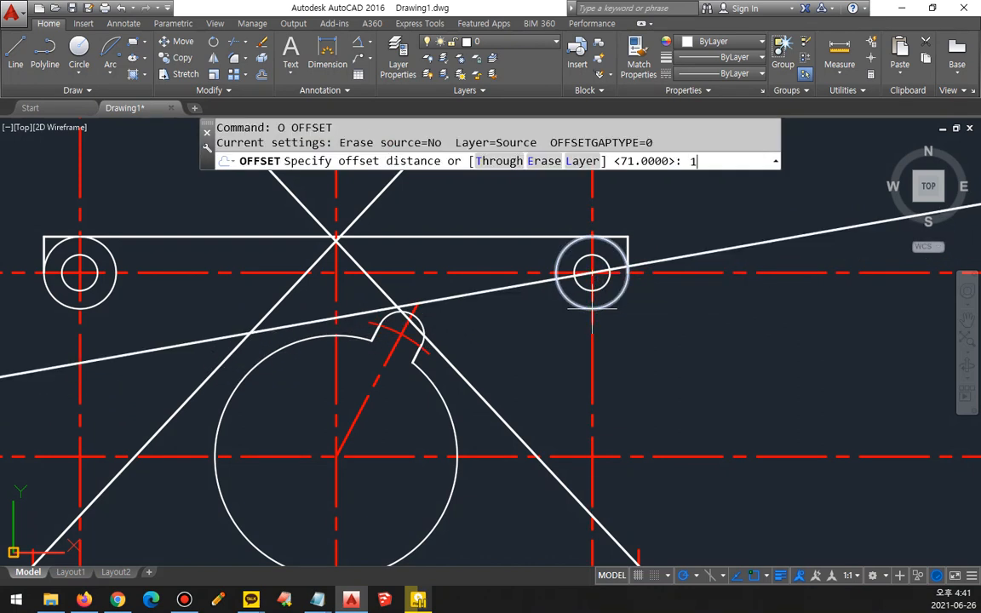
{"action": "key", "text": "Return"}
{"action": "left_click", "coordinate": [700, 252]}
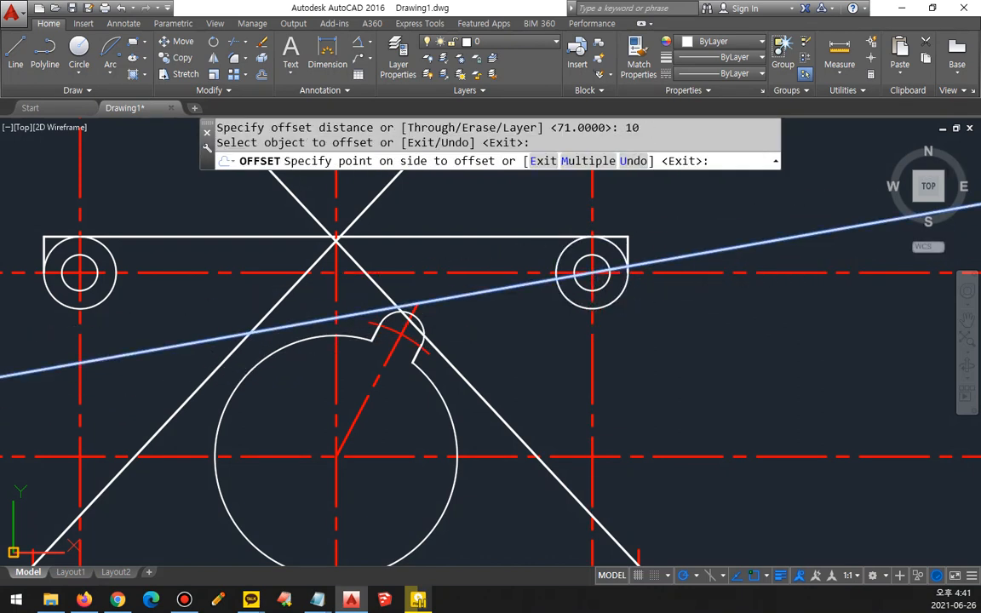
{"action": "left_click", "coordinate": [522, 287]}
{"action": "key", "text": "Return"}
{"action": "left_click", "coordinate": [522, 284]}
{"action": "type", "text": "e"}
{"action": "key", "text": "Return"}
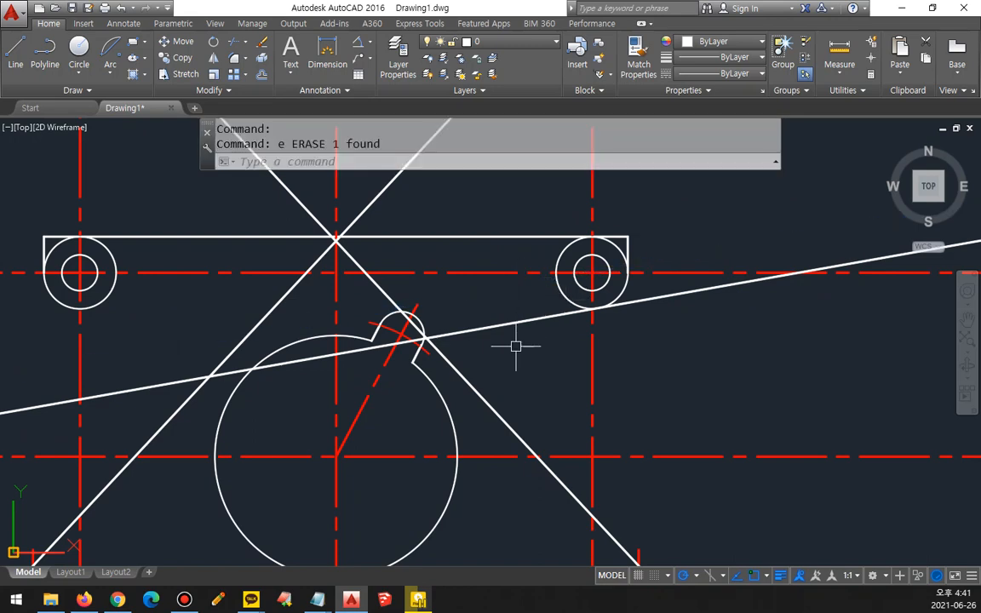
Step: Fillet the offset 10° line with the upper-right outer circle to cut off its excess beyond the tangent point
{"action": "type", "text": "f"}
{"action": "key", "text": "Return"}
{"action": "left_click", "coordinate": [545, 318]}
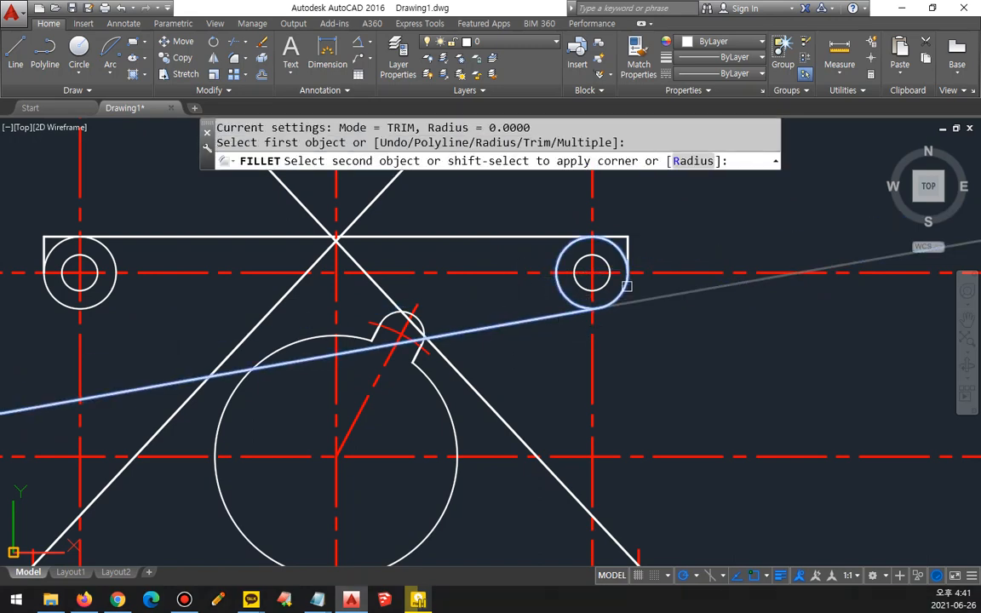
{"action": "left_click", "coordinate": [559, 262]}
{"action": "middle_click_drag", "start_coordinate": [454, 313], "coordinate": [591, 302]}
Step: Draw a construction line at a -10° angle through the center of the upper-left circles
{"action": "type", "text": "xl"}
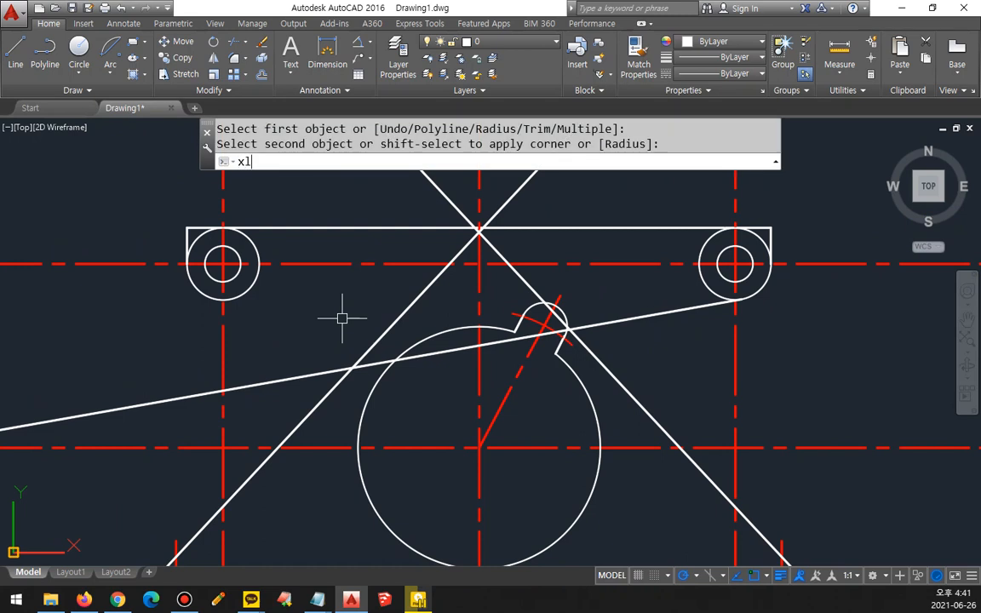
{"action": "key", "text": "Return"}
{"action": "type", "text": "a"}
{"action": "key", "text": "Return"}
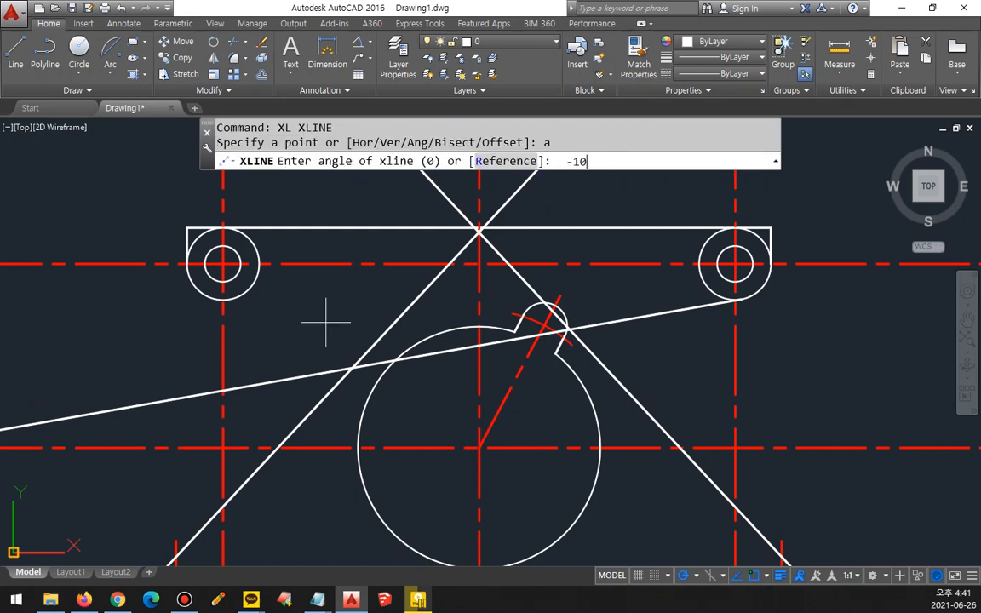
{"action": "key", "text": "Return"}
{"action": "left_click", "coordinate": [223, 265]}
{"action": "key", "text": "Return"}
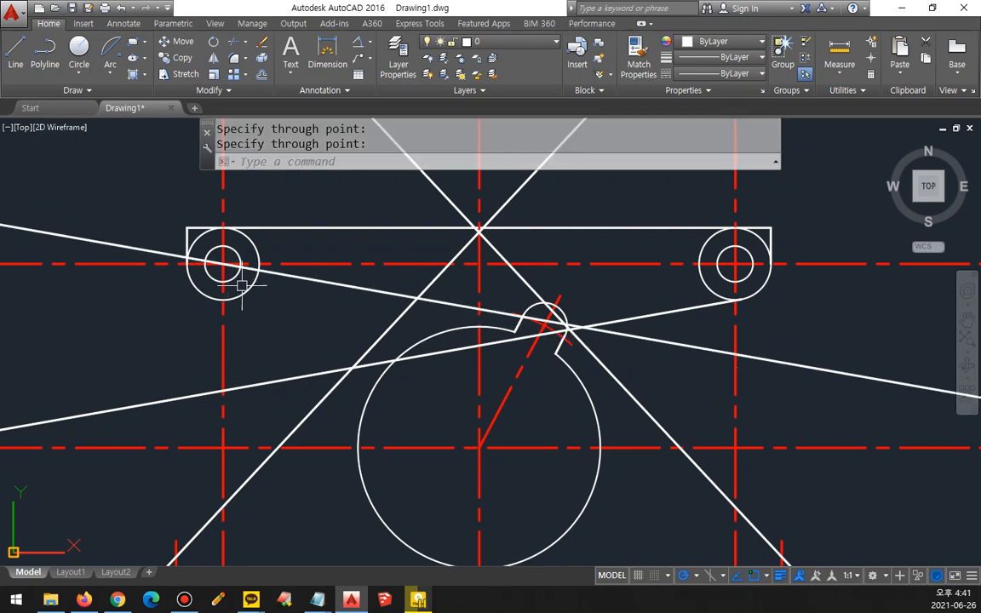
Step: Offset the -10° construction line 10 downward and erase the original line
{"action": "type", "text": "o"}
{"action": "key", "text": "Return"}
{"action": "type", "text": "10"}
{"action": "key", "text": "Return"}
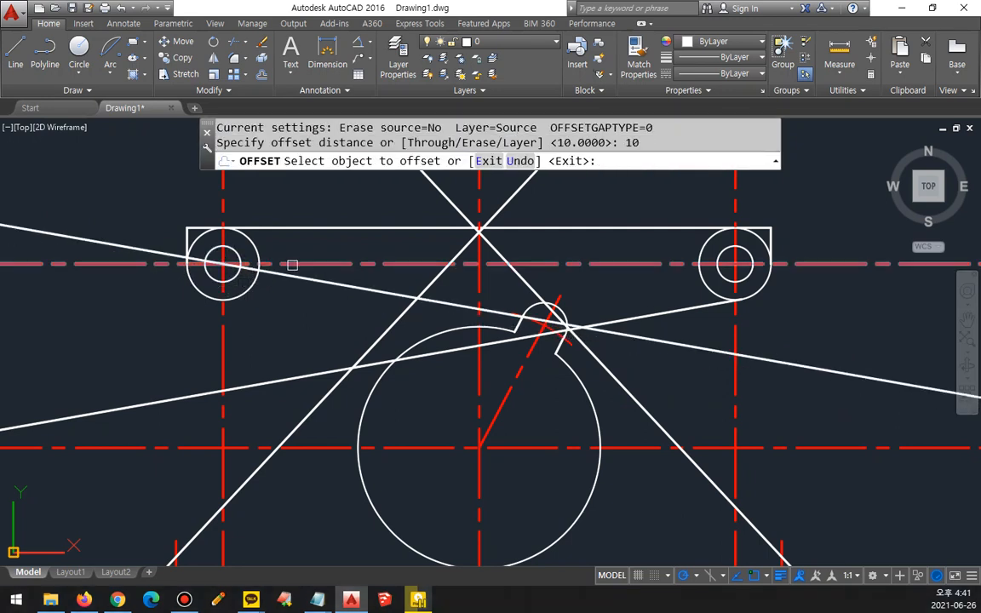
{"action": "left_click", "coordinate": [285, 276]}
{"action": "left_click", "coordinate": [269, 333]}
{"action": "key", "text": "Return"}
{"action": "left_click", "coordinate": [300, 278]}
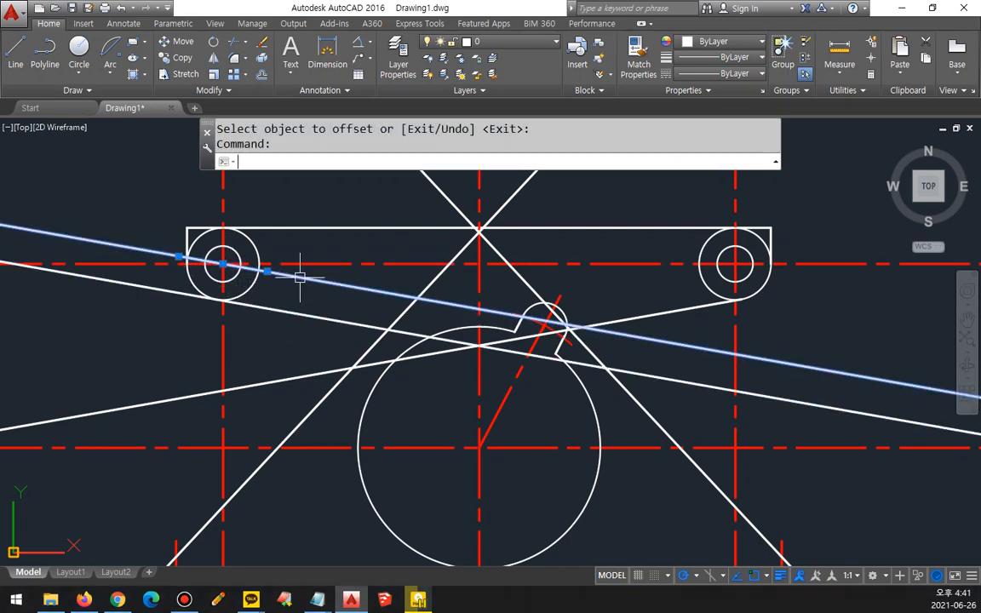
{"action": "type", "text": "e"}
{"action": "key", "text": "Return"}
Step: Fillet the offset -10° line with the upper-left outer circle to cut off its excess beyond the tangent point
{"action": "type", "text": "f"}
{"action": "key", "text": "Return"}
{"action": "left_click", "coordinate": [254, 305]}
{"action": "left_click", "coordinate": [243, 292]}
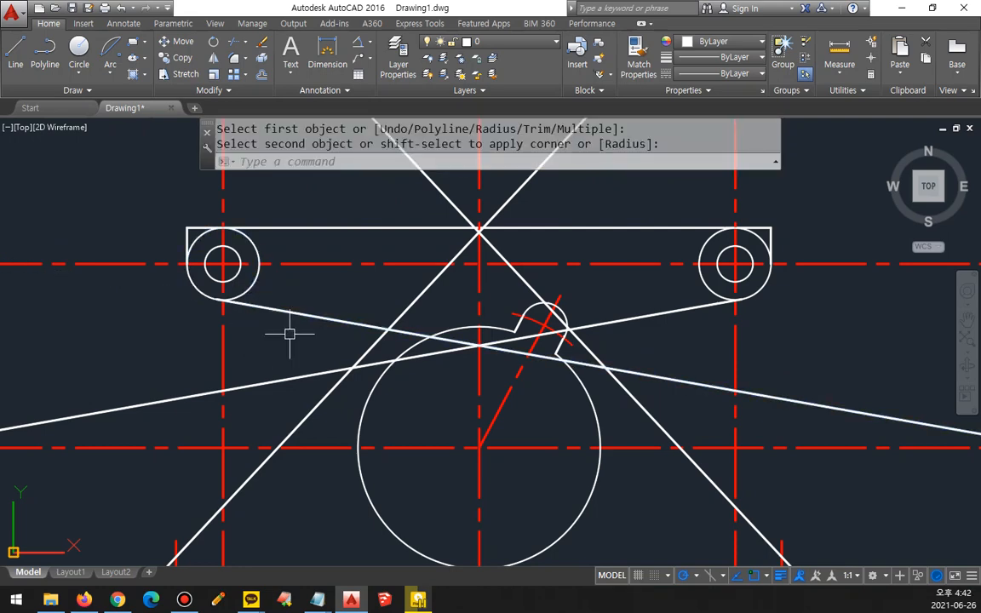
{"action": "middle_click_drag", "start_coordinate": [305, 334], "coordinate": [276, 344]}
{"action": "middle_click_drag", "start_coordinate": [379, 370], "coordinate": [381, 351]}
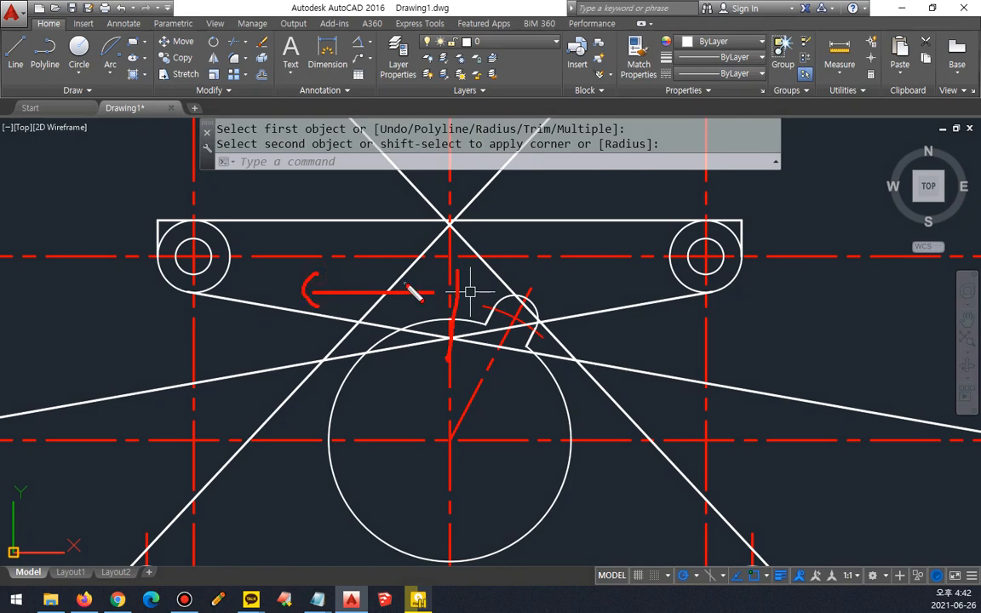
Step: Offset the part's central vertical centerline 45 to both sides
{"action": "type", "text": "o"}
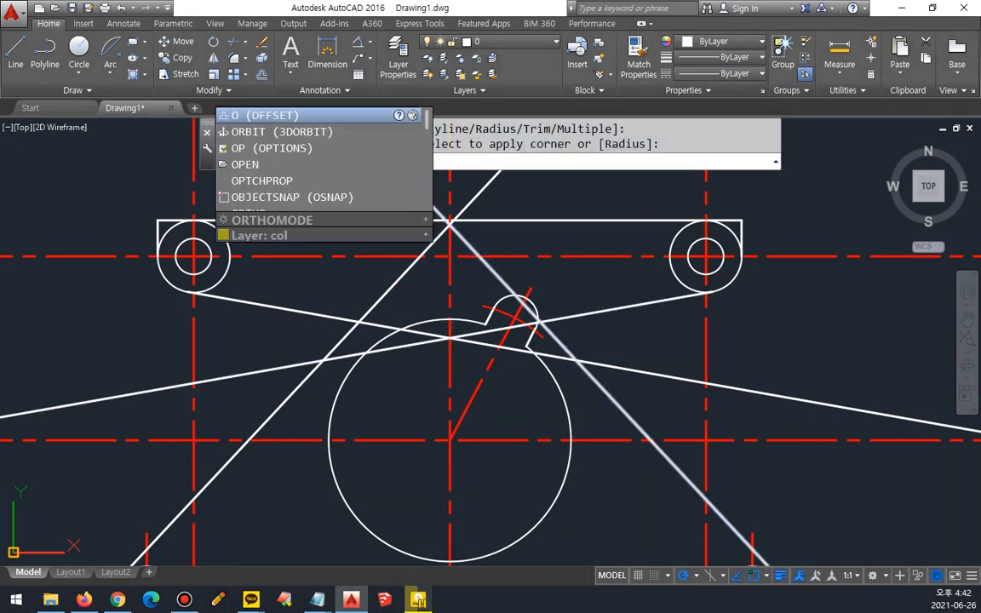
{"action": "key", "text": "Return"}
{"action": "type", "text": "45"}
{"action": "key", "text": "Return"}
{"action": "left_click", "coordinate": [448, 280]}
{"action": "left_click", "coordinate": [566, 280]}
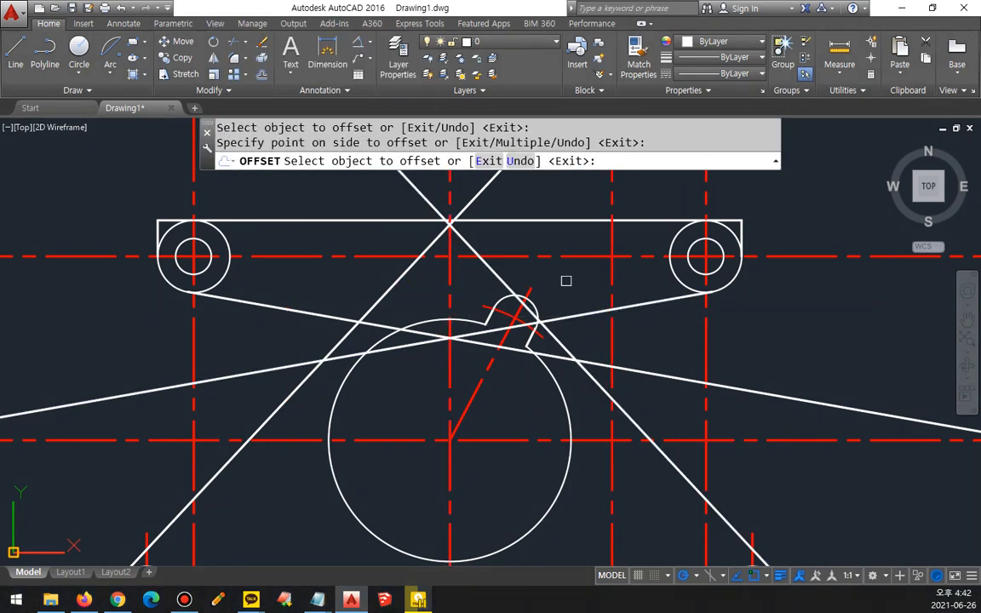
{"action": "left_click", "coordinate": [454, 289]}
{"action": "left_click", "coordinate": [450, 286]}
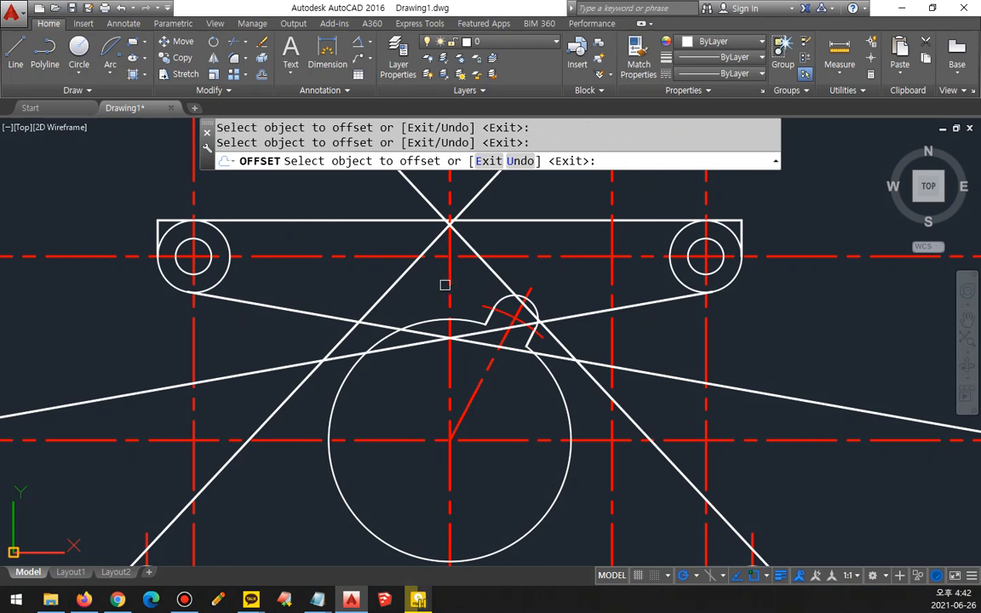
{"action": "left_click", "coordinate": [446, 284]}
{"action": "left_click", "coordinate": [345, 283]}
{"action": "key", "text": "Return"}
Step: Match the two vertical lines offset 45 from the center to the properties of the white -10° line
{"action": "type", "text": "ma"}
{"action": "key", "text": "Return"}
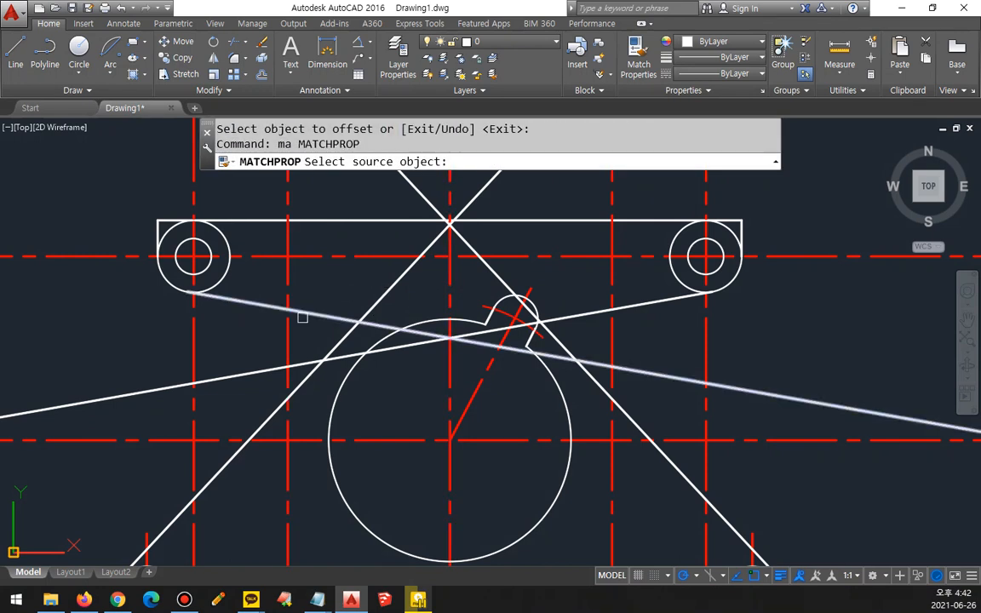
{"action": "left_click", "coordinate": [302, 317]}
{"action": "left_click", "coordinate": [290, 319]}
{"action": "left_click", "coordinate": [610, 328]}
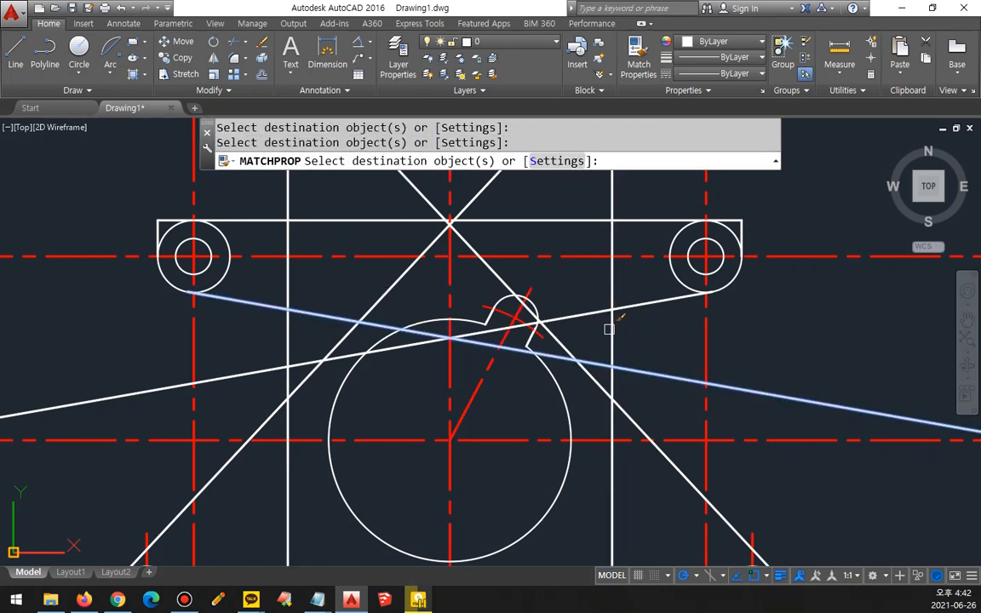
{"action": "key", "text": "Return"}
Step: Fillet the 10° line from the upper-right circle with the right white vertical line at radius 10
{"action": "type", "text": "f"}
{"action": "key", "text": "Return"}
{"action": "type", "text": "r"}
{"action": "key", "text": "Return"}
{"action": "type", "text": "1"}
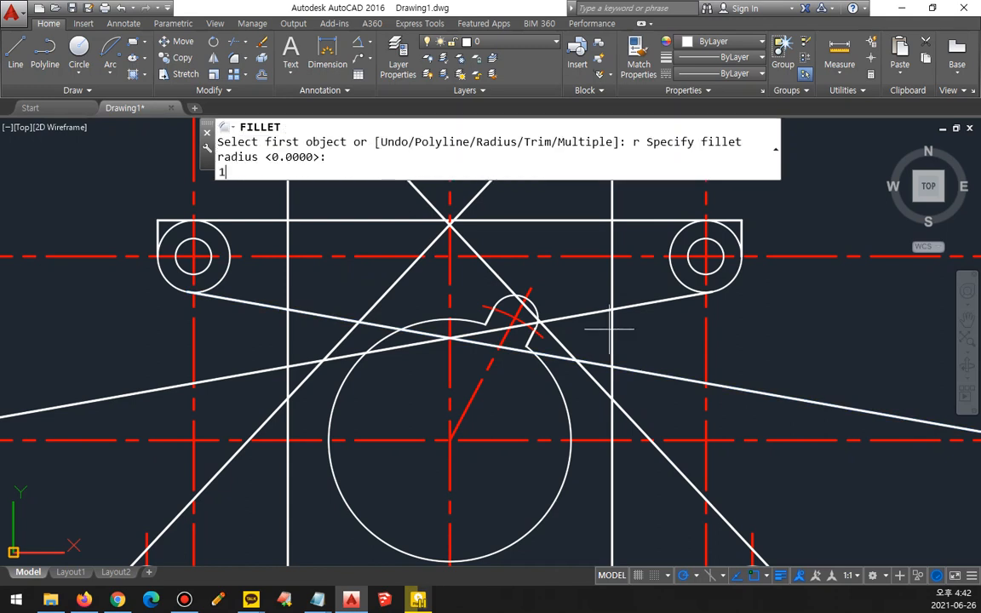
{"action": "type", "text": "0"}
{"action": "key", "text": "Return"}
{"action": "left_click", "coordinate": [628, 303]}
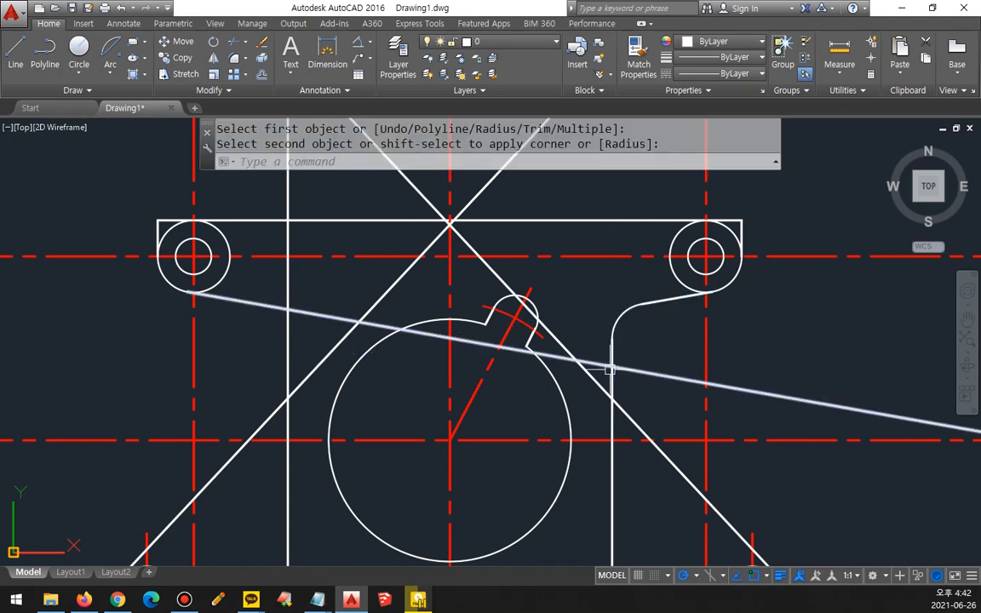
Step: Fillet the right vertical line with the right slanted side line at radius 10
{"action": "key", "text": "Return"}
{"action": "left_click", "coordinate": [612, 387]}
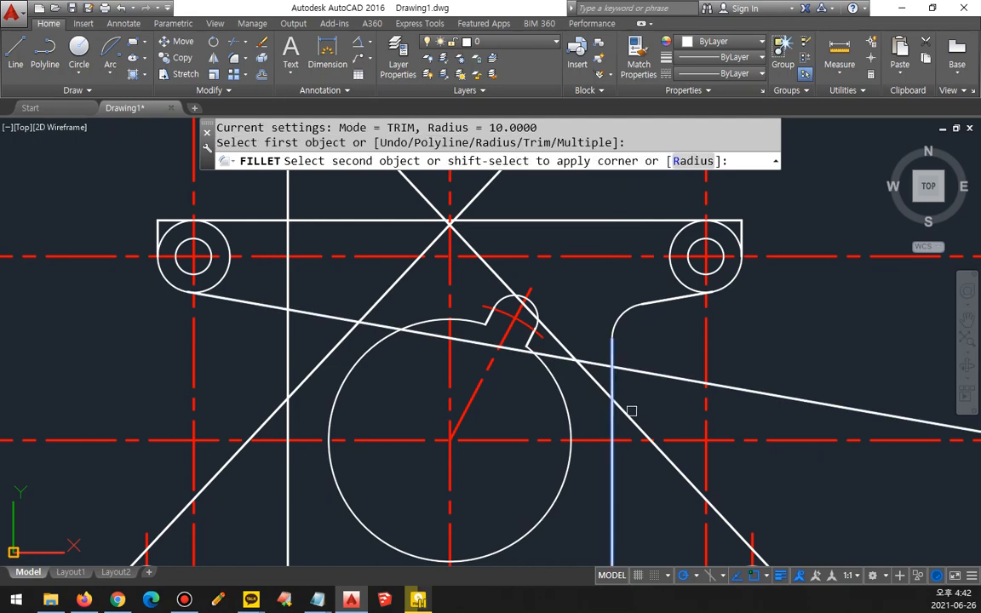
{"action": "left_click", "coordinate": [631, 412]}
Step: Fillet the left vertical line at radius 10 with the -10° line and with the left slanted side line
{"action": "key", "text": "Return"}
{"action": "left_click", "coordinate": [261, 304]}
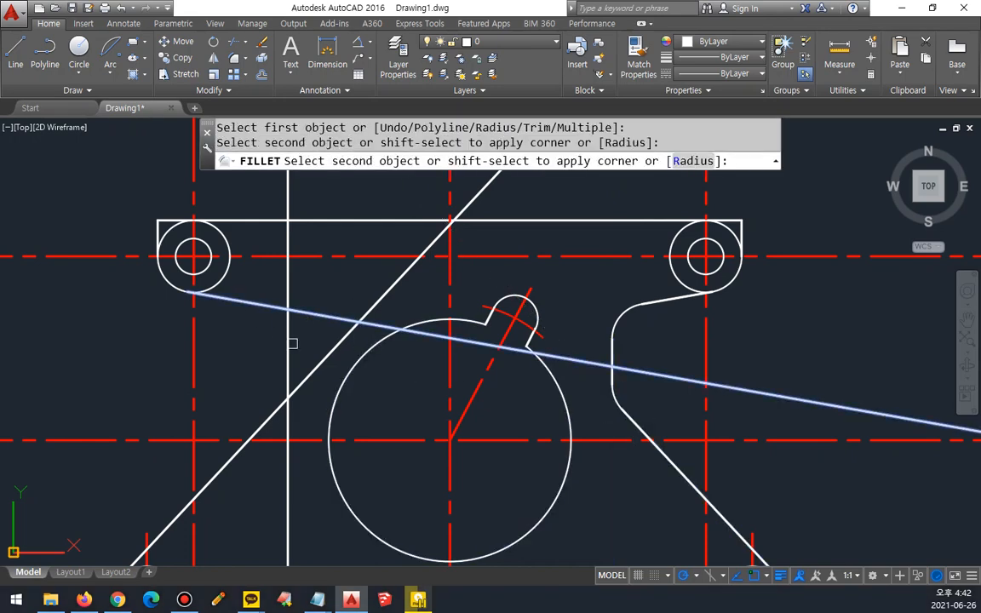
{"action": "left_click", "coordinate": [288, 344]}
{"action": "key", "text": "Return"}
{"action": "left_click", "coordinate": [273, 409]}
{"action": "left_click", "coordinate": [288, 375]}
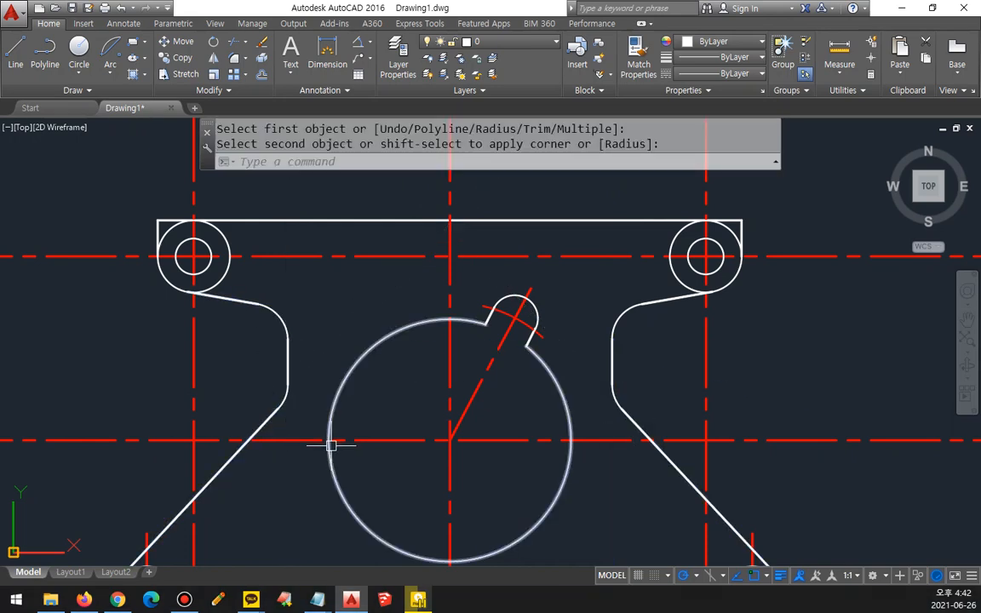
Step: Offset the notched central circle's arc 3 outward
{"action": "scroll", "coordinate": [331, 444], "scroll_direction": "down", "scroll_amount": 3}
{"action": "scroll", "coordinate": [386, 385], "scroll_direction": "up", "scroll_amount": 1}
{"action": "middle_click_drag", "start_coordinate": [468, 320], "coordinate": [464, 338]}
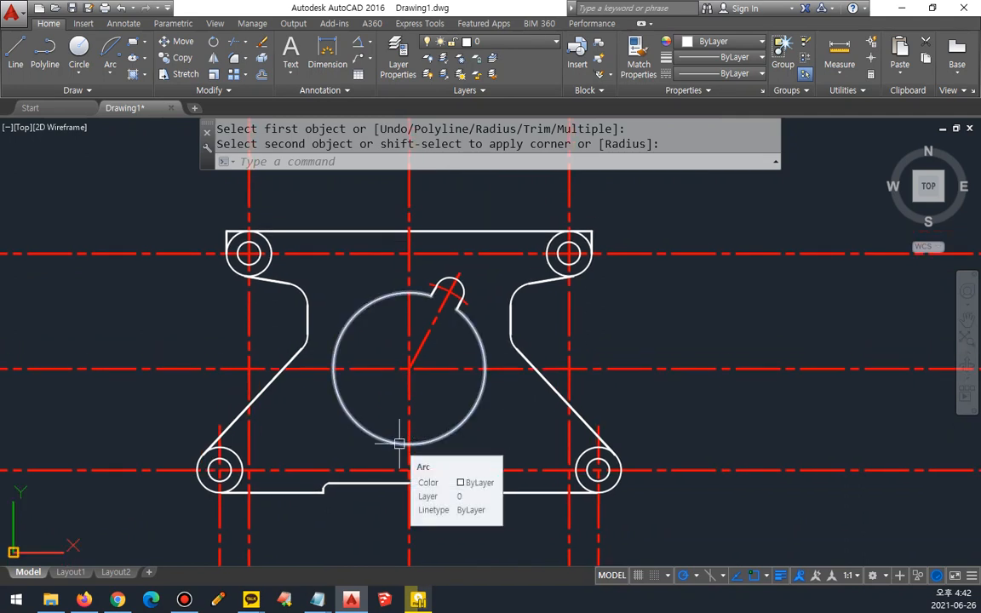
{"action": "type", "text": "offset"}
{"action": "key", "text": "Return"}
{"action": "type", "text": "3"}
{"action": "key", "text": "Return"}
{"action": "left_click", "coordinate": [441, 435]}
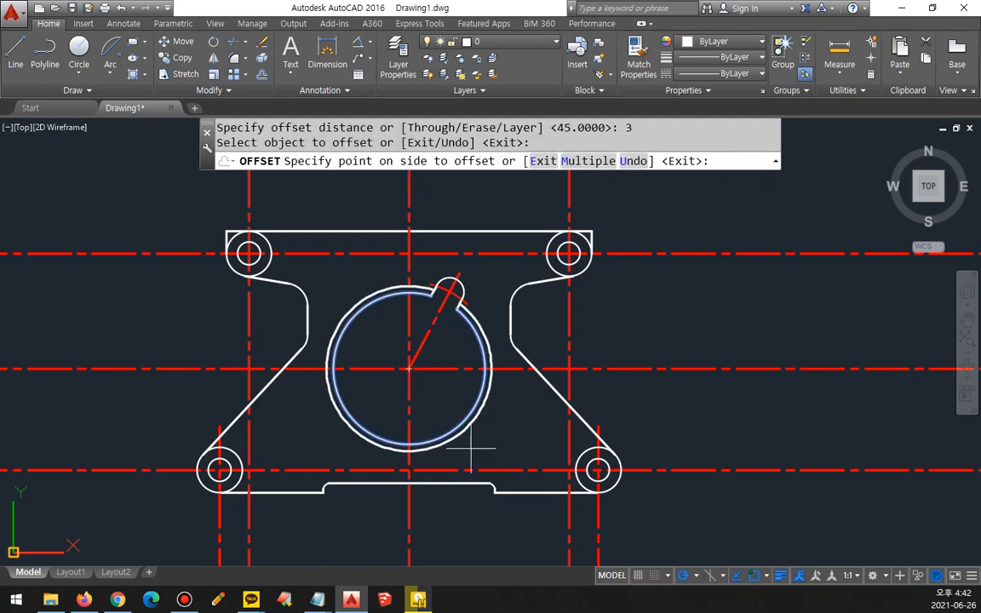
{"action": "left_click", "coordinate": [479, 424]}
{"action": "key", "text": "Return"}
Step: Trim the central circle's horizontal centerline on both sides outside the offset arc
{"action": "type", "text": "tr"}
{"action": "key", "text": "Return"}
{"action": "left_click", "coordinate": [487, 390]}
{"action": "key", "text": "Return"}
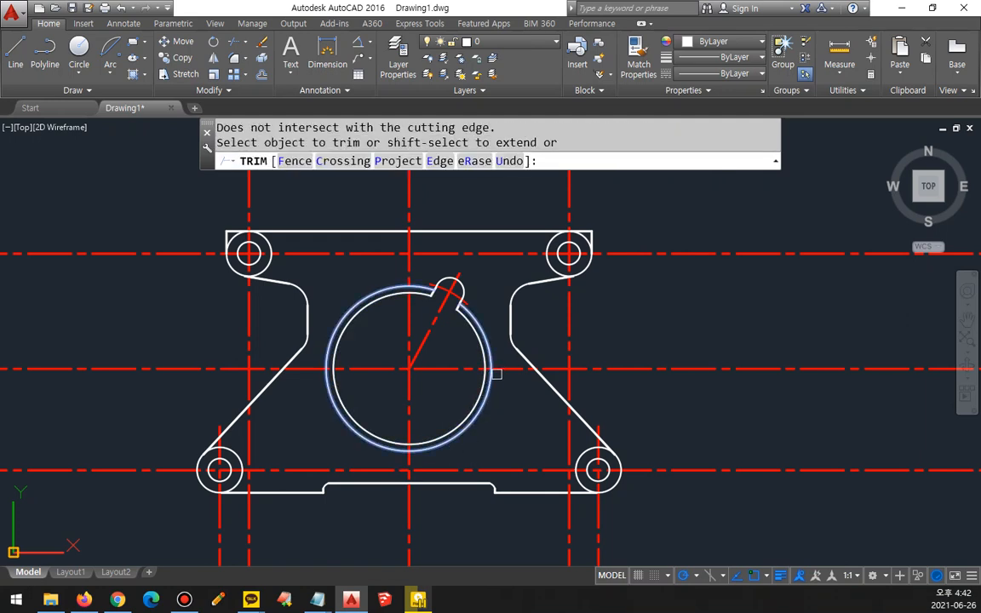
{"action": "left_click", "coordinate": [512, 369]}
{"action": "left_click", "coordinate": [300, 372]}
{"action": "key", "text": "Return"}
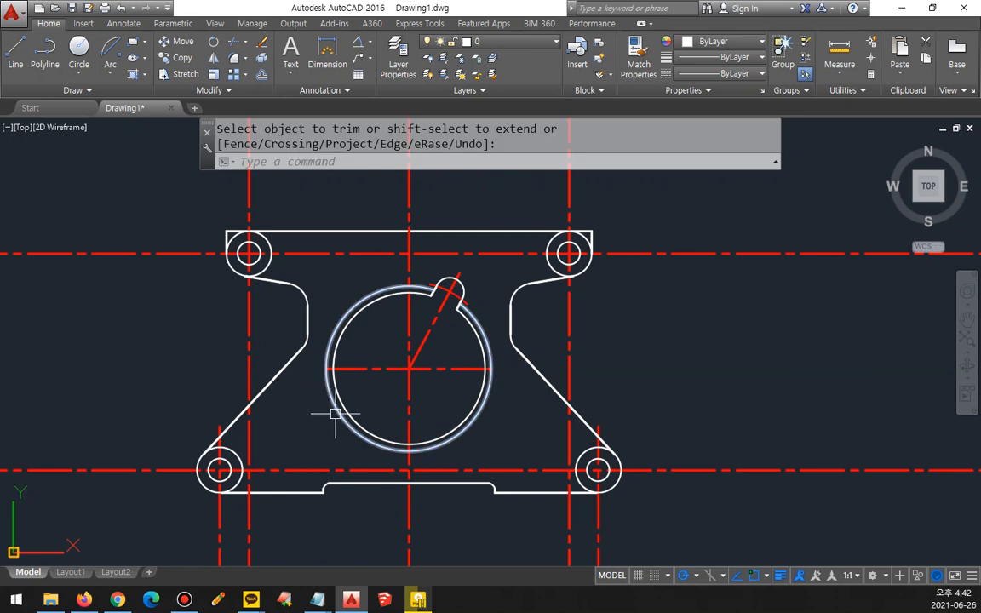
Step: Erase the offset arc around the central circle
{"action": "left_click", "coordinate": [332, 412]}
{"action": "type", "text": "e"}
{"action": "key", "text": "Return"}
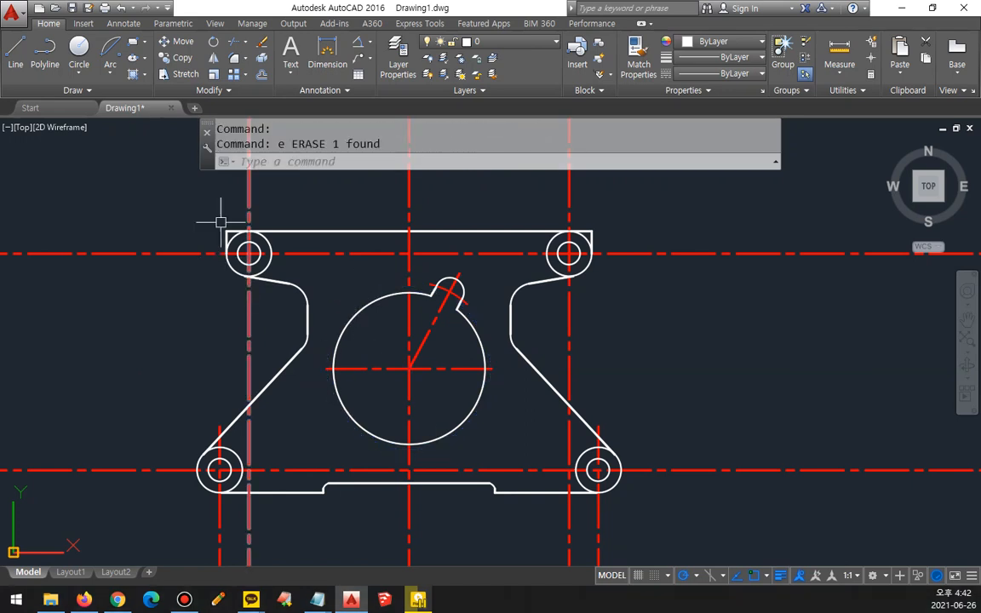
Step: Offset the part's top edge line 3 upward
{"action": "middle_click_drag", "start_coordinate": [355, 233], "coordinate": [355, 240]}
{"action": "type", "text": "o"}
{"action": "key", "text": "Return"}
{"action": "type", "text": "3"}
{"action": "key", "text": "Return"}
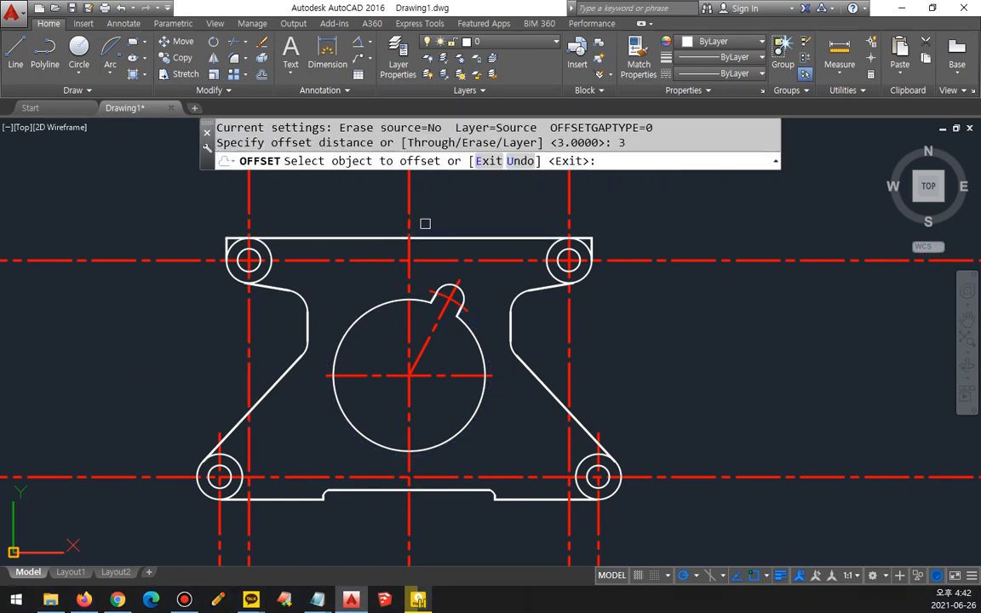
{"action": "left_click", "coordinate": [436, 236]}
{"action": "left_click", "coordinate": [437, 218]}
{"action": "key", "text": "Return"}
Step: Trim the three vertical centerlines above the line offset from the top edge
{"action": "type", "text": "tr"}
{"action": "key", "text": "Return"}
{"action": "left_click", "coordinate": [436, 229]}
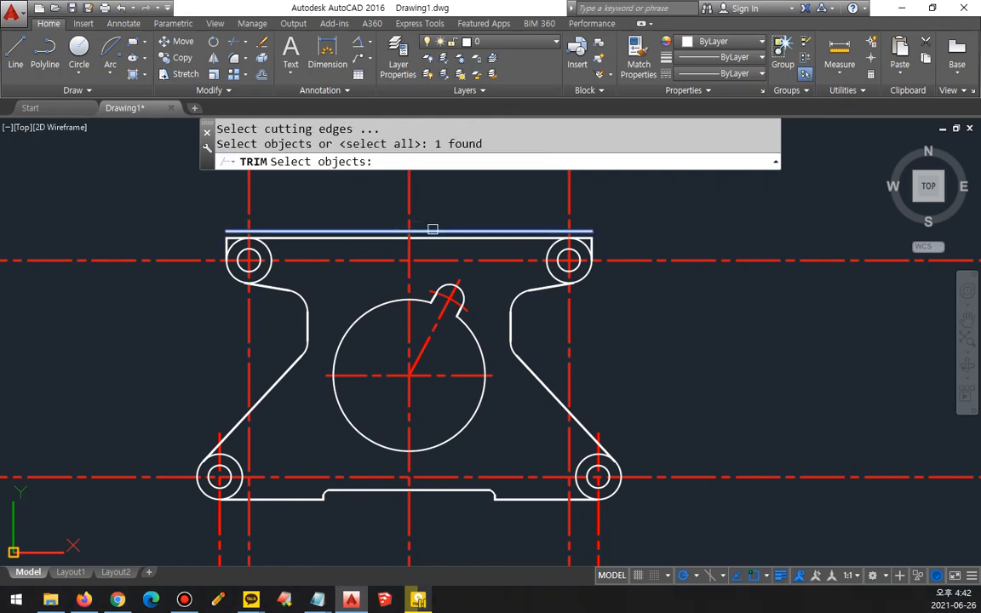
{"action": "key", "text": "Return"}
{"action": "left_click", "coordinate": [578, 203]}
{"action": "left_click", "coordinate": [234, 194]}
{"action": "key", "text": "Return"}
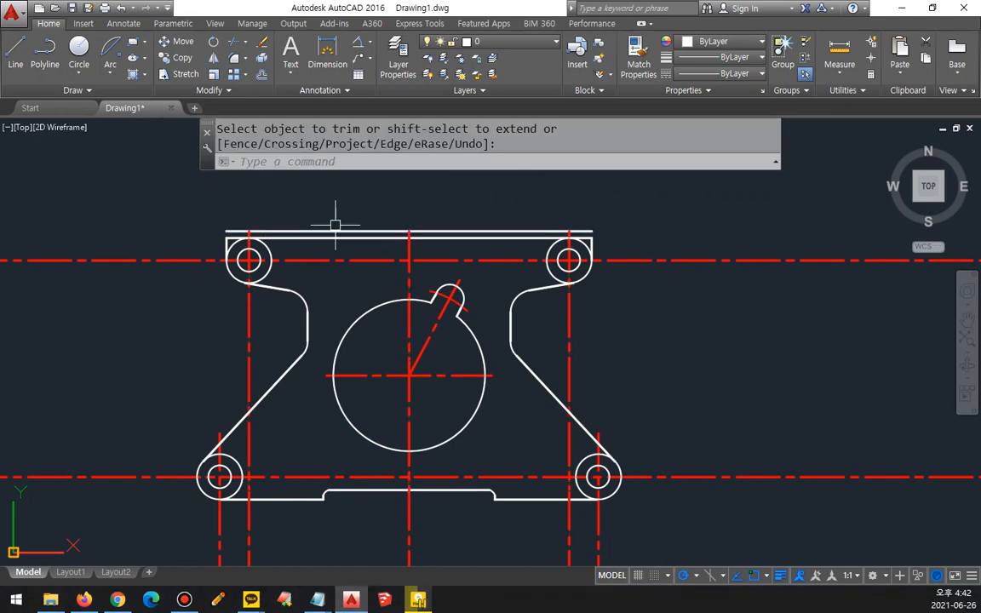
Step: Erase the offset line above the top edge
{"action": "left_click", "coordinate": [330, 230]}
{"action": "type", "text": "e"}
{"action": "key", "text": "Return"}
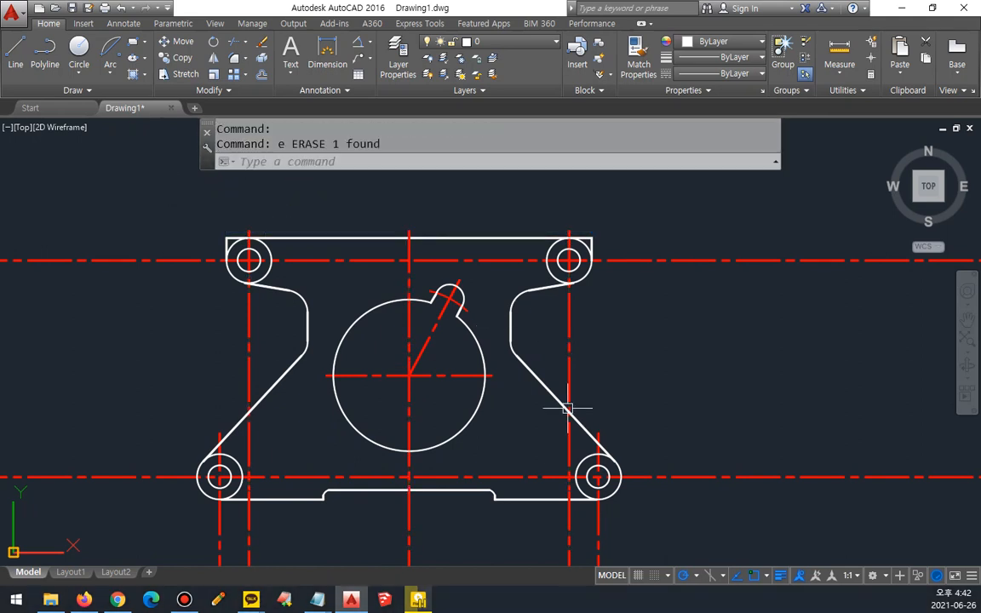
Step: Offset the lower-left lug's outer circle 3 outward
{"action": "middle_click_drag", "start_coordinate": [570, 473], "coordinate": [572, 424]}
{"action": "scroll", "coordinate": [207, 440], "scroll_direction": "up", "scroll_amount": 2}
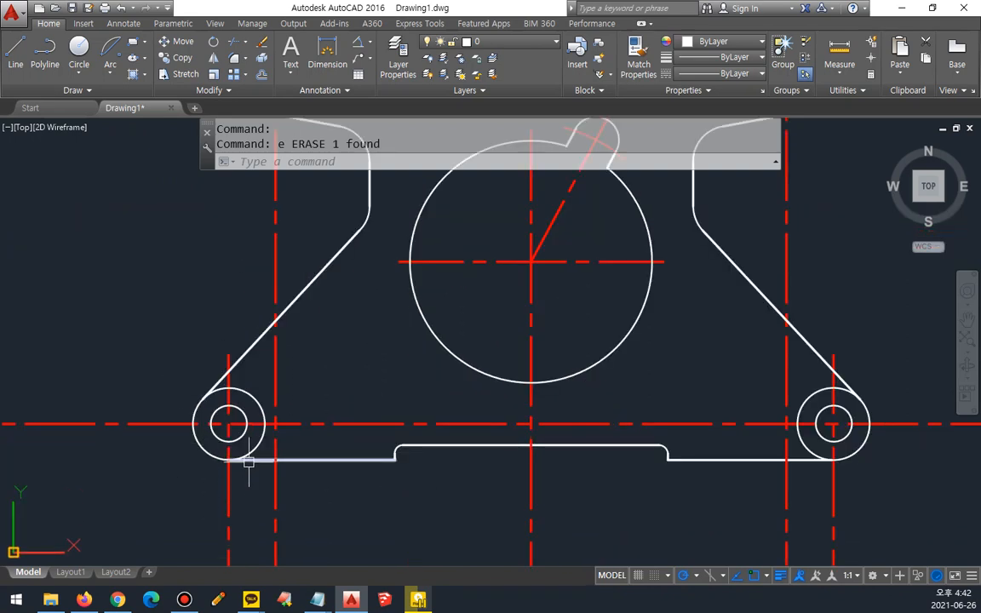
{"action": "type", "text": "o"}
{"action": "key", "text": "Return"}
{"action": "type", "text": "3"}
{"action": "key", "text": "Return"}
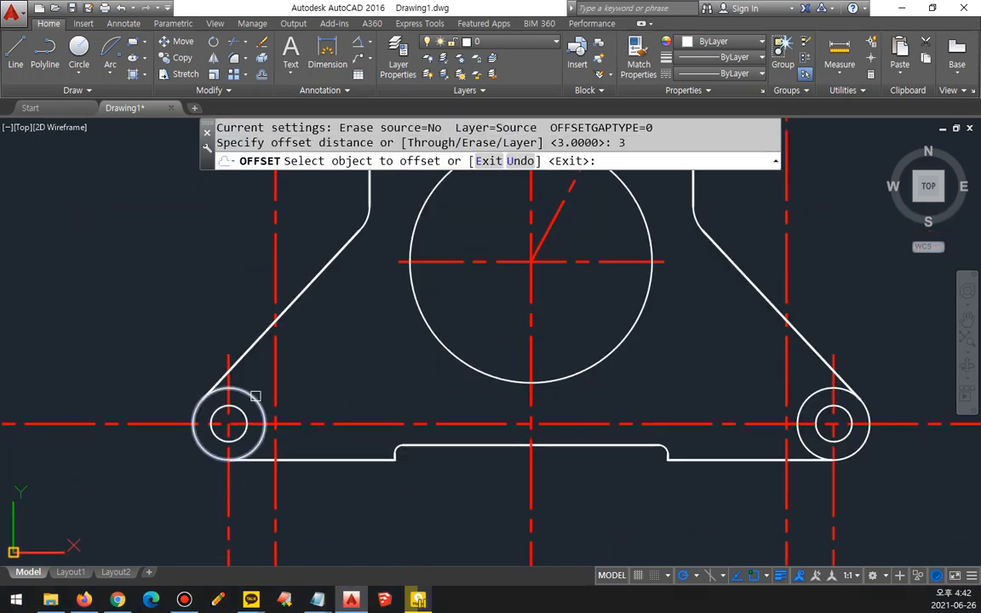
{"action": "left_click", "coordinate": [254, 396]}
{"action": "left_click", "coordinate": [323, 368]}
{"action": "key", "text": "Return"}
{"action": "type", "text": "tr"}
{"action": "key", "text": "Return"}
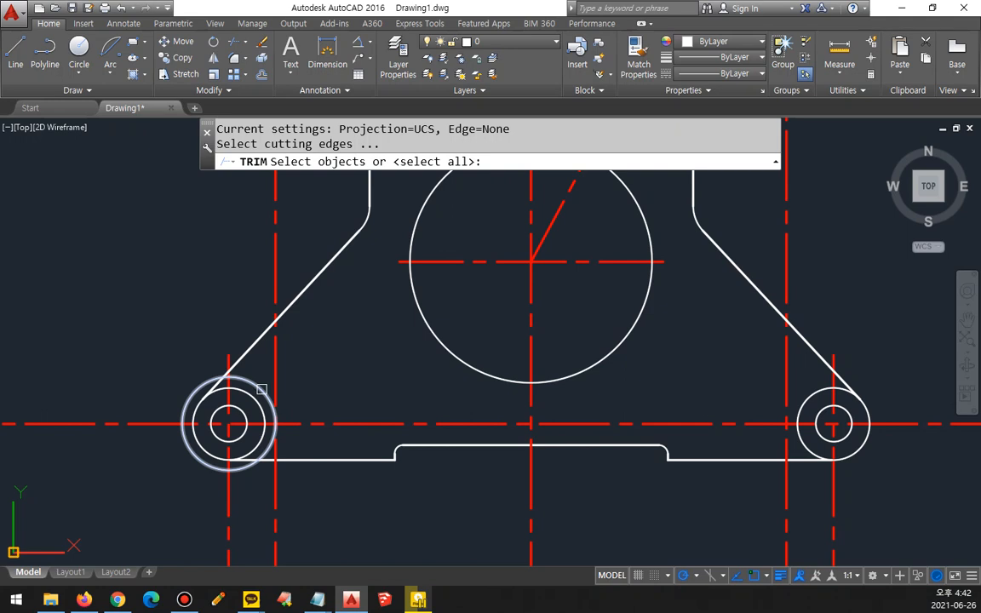
{"action": "key", "text": "Escape"}
{"action": "middle_click_drag", "start_coordinate": [740, 405], "coordinate": [639, 410]}
{"action": "type", "text": "c"}
{"action": "key", "text": "Escape"}
Step: Offset the lower-right lug's outer circle 3 outward
{"action": "type", "text": "o"}
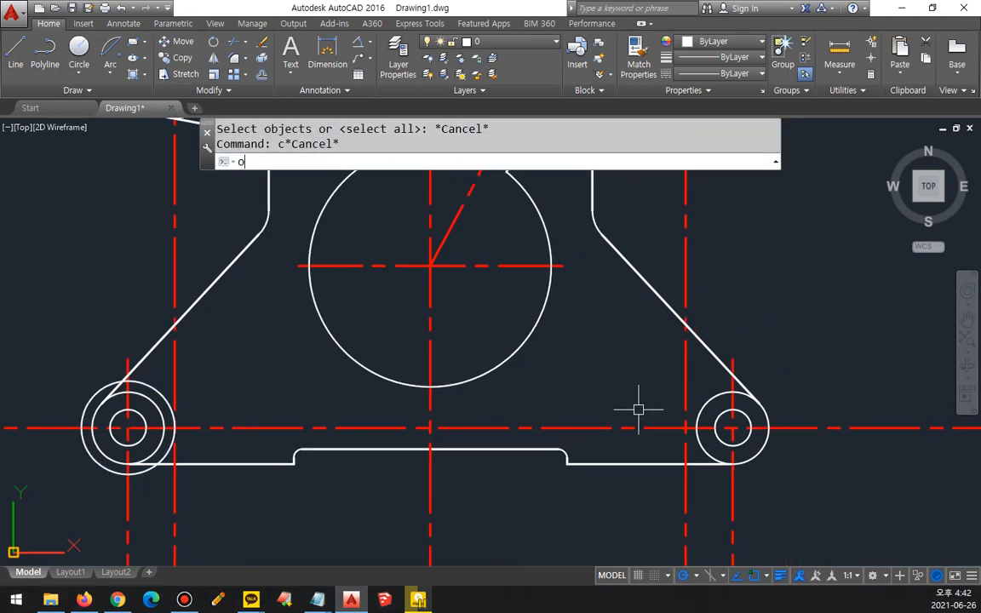
{"action": "key", "text": "Return"}
{"action": "type", "text": "3"}
{"action": "key", "text": "Return"}
{"action": "left_click", "coordinate": [699, 410]}
{"action": "left_click", "coordinate": [627, 390]}
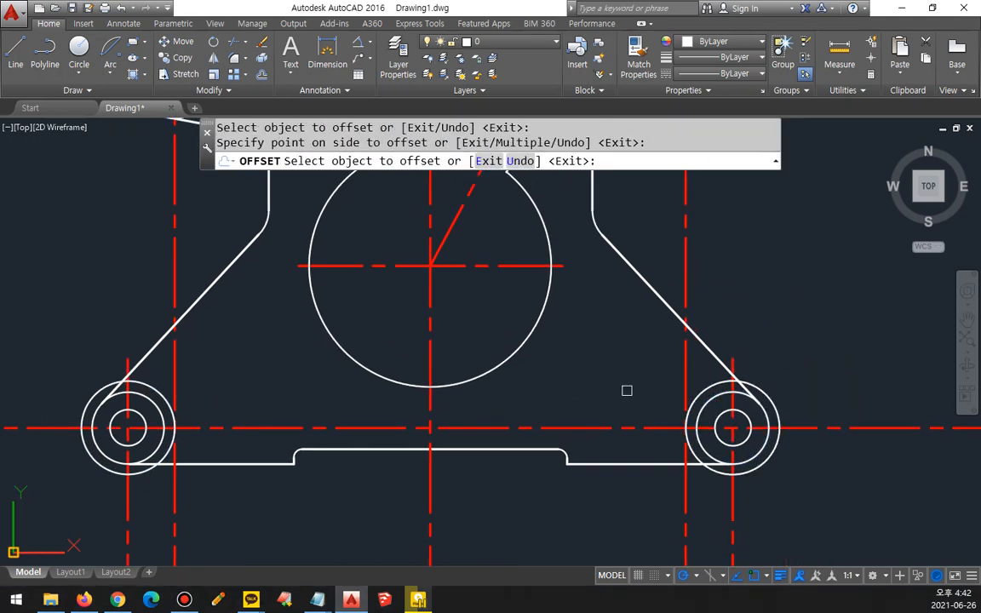
{"action": "key", "text": "Return"}
Step: Trim the lower lugs' horizontal and vertical centerlines outside the two offset circles
{"action": "type", "text": "tr"}
{"action": "key", "text": "Return"}
{"action": "left_click", "coordinate": [691, 398]}
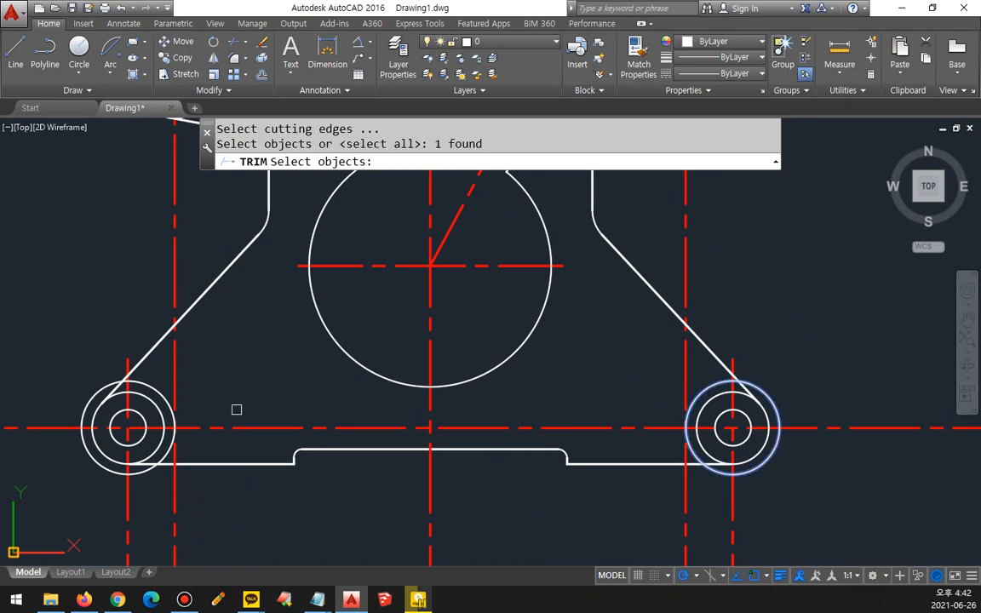
{"action": "left_click", "coordinate": [162, 398]}
{"action": "key", "text": "Return"}
{"action": "left_click", "coordinate": [53, 429]}
{"action": "left_click", "coordinate": [123, 497]}
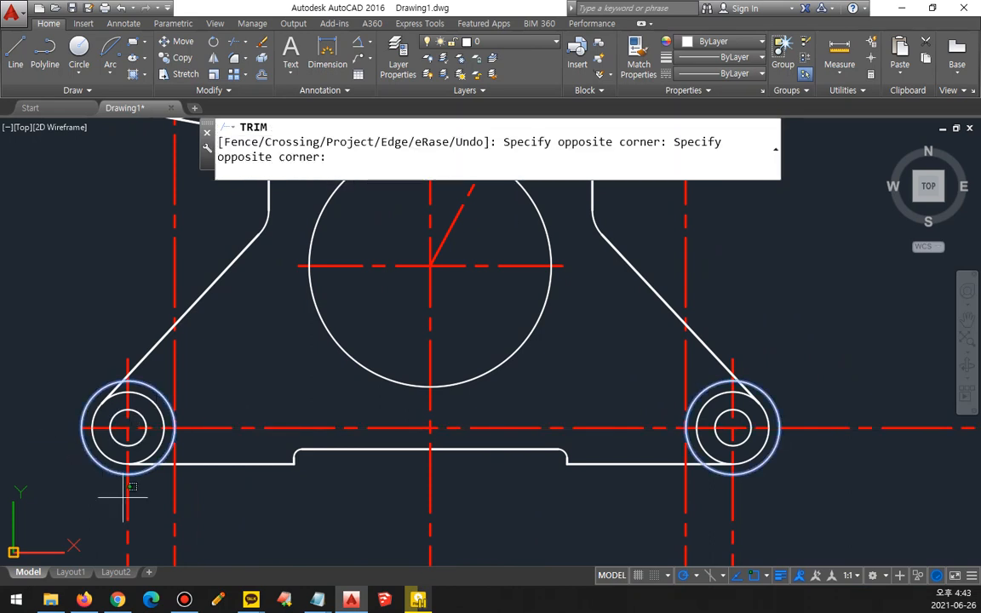
{"action": "left_click", "coordinate": [128, 509]}
{"action": "left_click", "coordinate": [254, 428]}
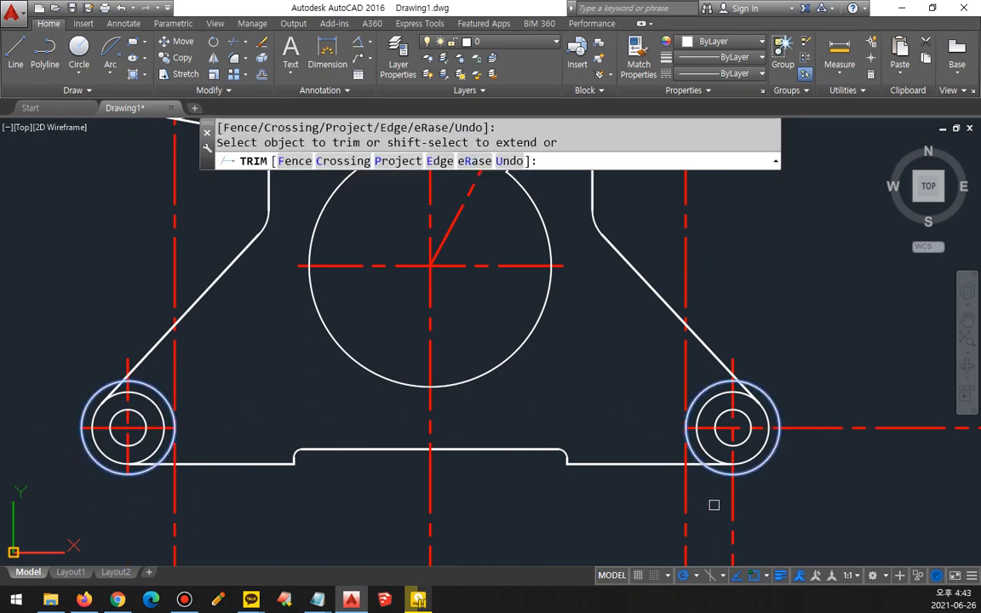
{"action": "key", "text": "Return"}
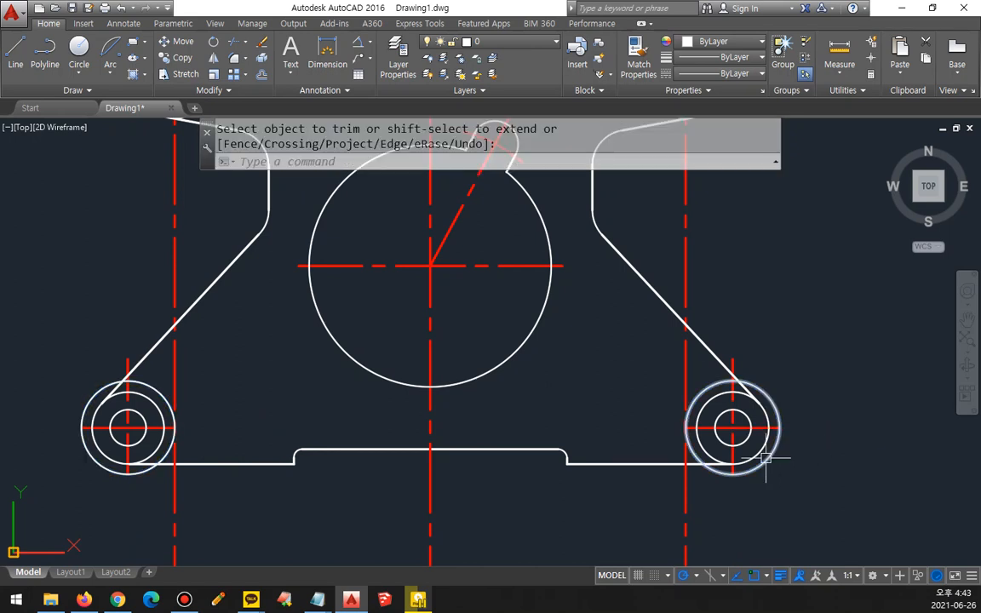
Step: Erase the two offset circles around the lower lugs
{"action": "left_click", "coordinate": [742, 473]}
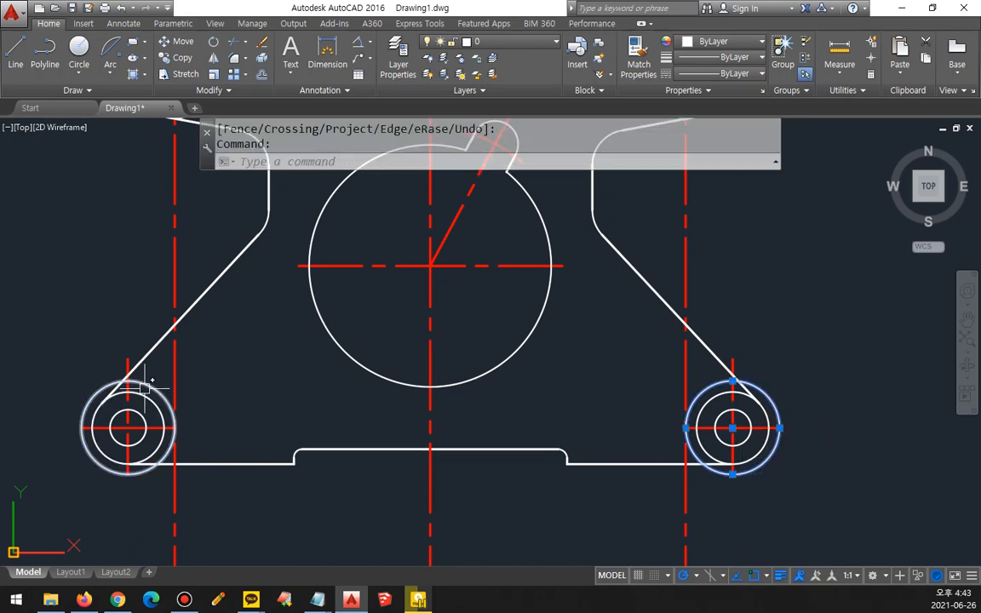
{"action": "left_click", "coordinate": [102, 388]}
{"action": "type", "text": "e"}
{"action": "key", "text": "Return"}
Step: Offset the horizontal line of the bottom recess 7 downward
{"action": "middle_click_drag", "start_coordinate": [447, 483], "coordinate": [447, 465]}
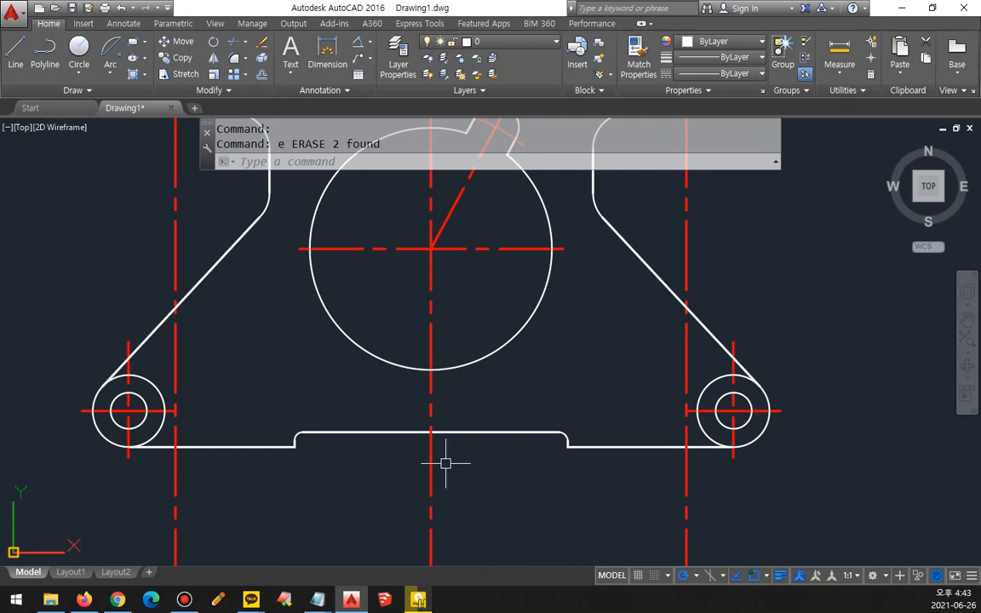
{"action": "type", "text": "o"}
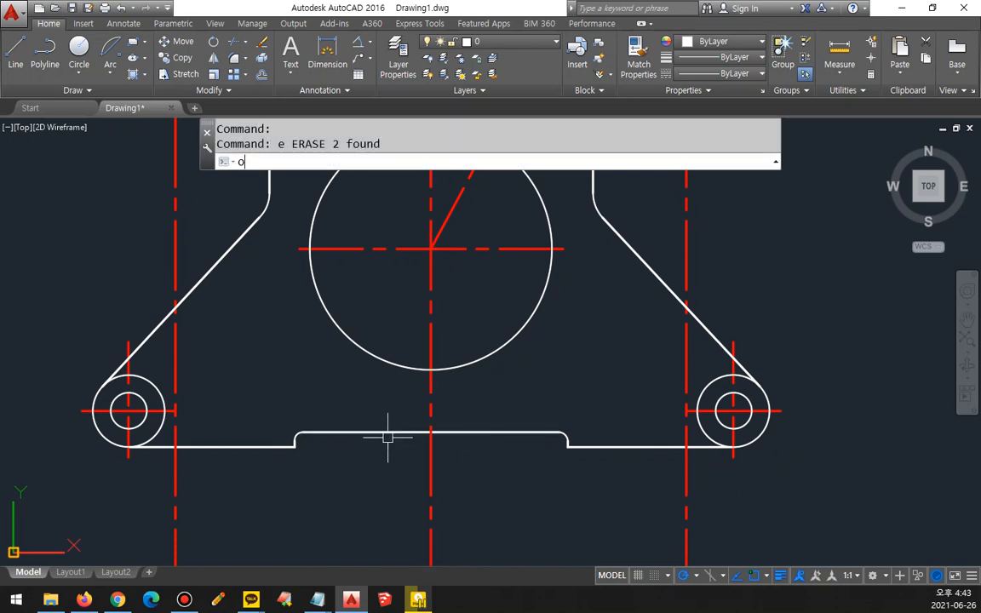
{"action": "key", "text": "Return"}
{"action": "type", "text": "7"}
{"action": "key", "text": "Return"}
{"action": "left_click", "coordinate": [444, 431]}
{"action": "left_click", "coordinate": [460, 492]}
{"action": "key", "text": "Return"}
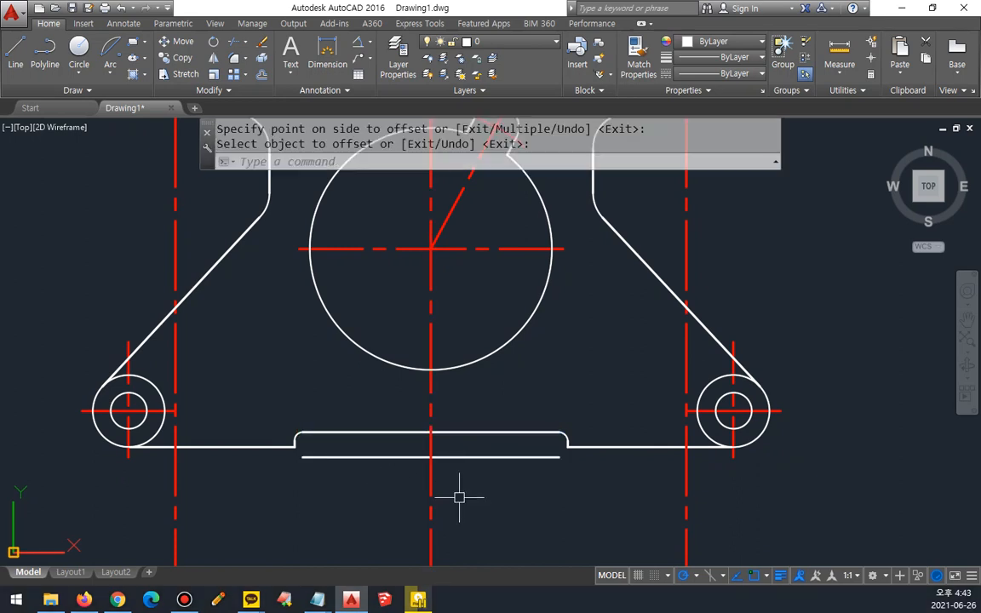
Step: Trim the central vertical centerline below the line offset from the bottom recess
{"action": "type", "text": "tr"}
{"action": "key", "text": "Return"}
Step: Erase the offset line below the bottom recess
{"action": "key", "text": "Return"}
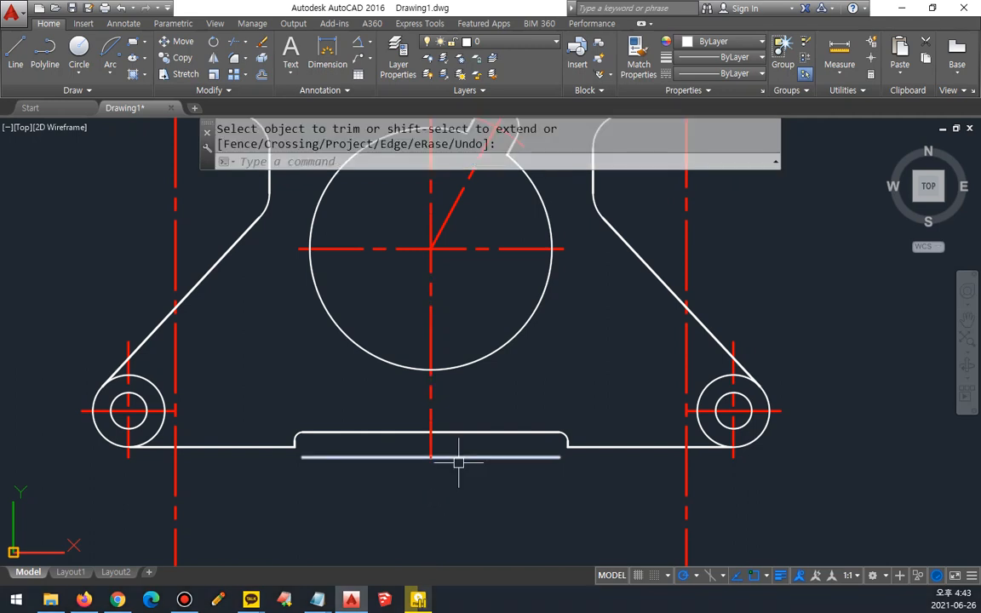
{"action": "key", "text": "Escape"}
{"action": "left_click", "coordinate": [453, 457]}
{"action": "type", "text": "e"}
{"action": "key", "text": "Return"}
Step: Offset the outer circles of the upper-left and upper-right lugs 3 outward
{"action": "middle_click_drag", "start_coordinate": [481, 411], "coordinate": [513, 457]}
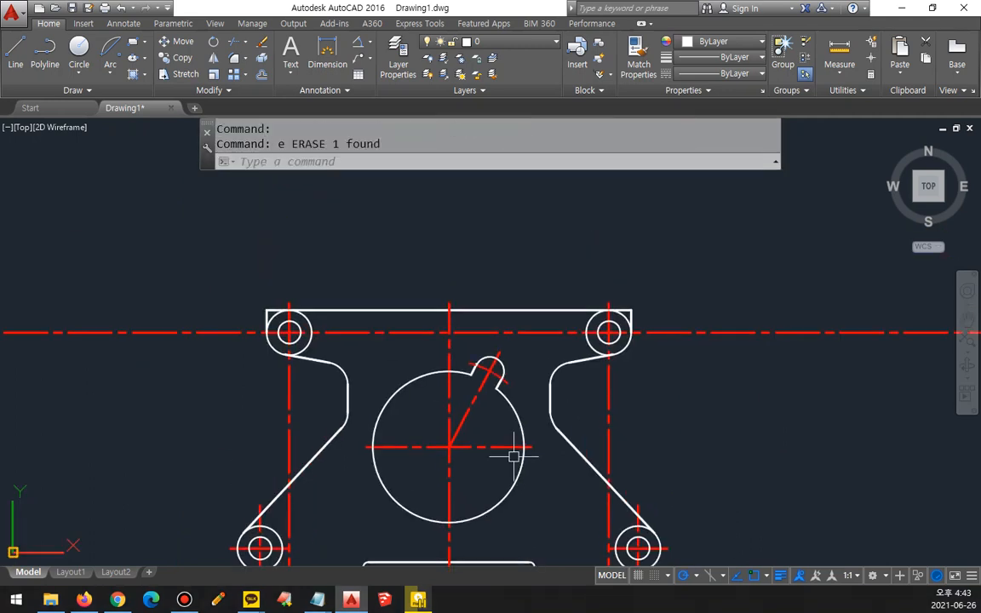
{"action": "scroll", "coordinate": [269, 305], "scroll_direction": "up", "scroll_amount": 2}
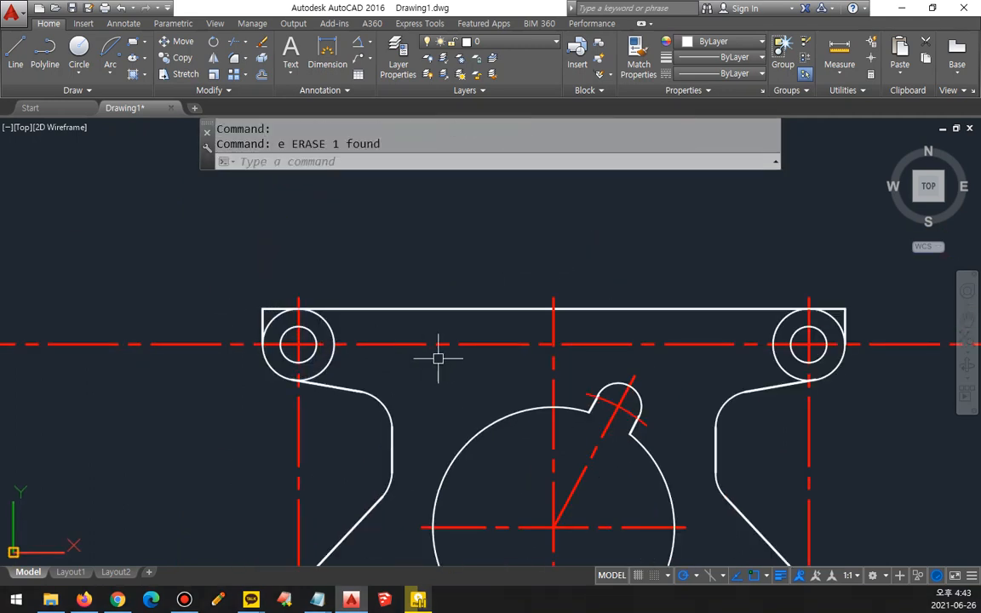
{"action": "type", "text": "o"}
{"action": "key", "text": "Return"}
{"action": "type", "text": "3"}
{"action": "key", "text": "Return"}
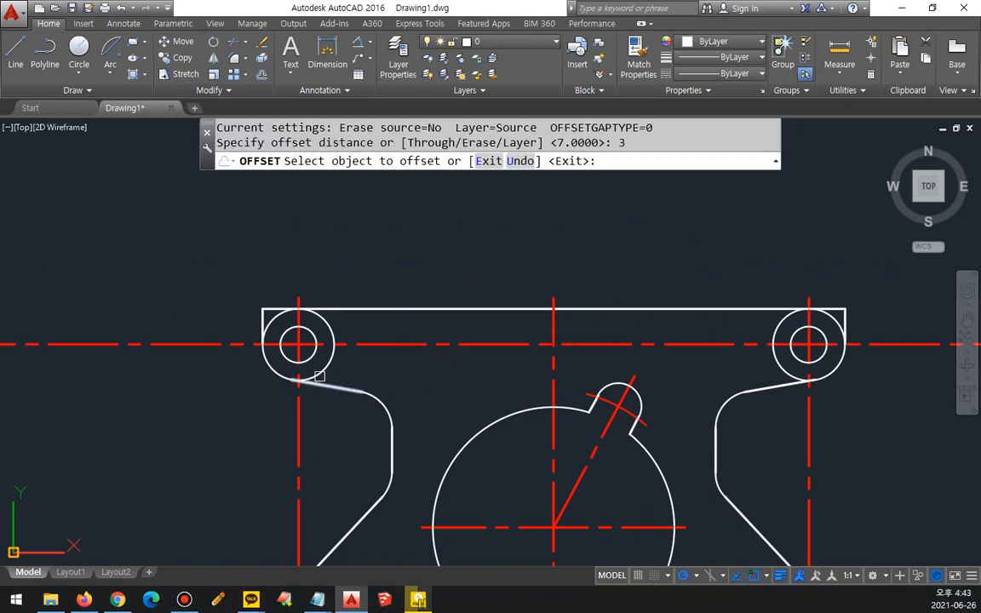
{"action": "left_click", "coordinate": [330, 357]}
{"action": "left_click", "coordinate": [317, 428]}
{"action": "left_click", "coordinate": [780, 366]}
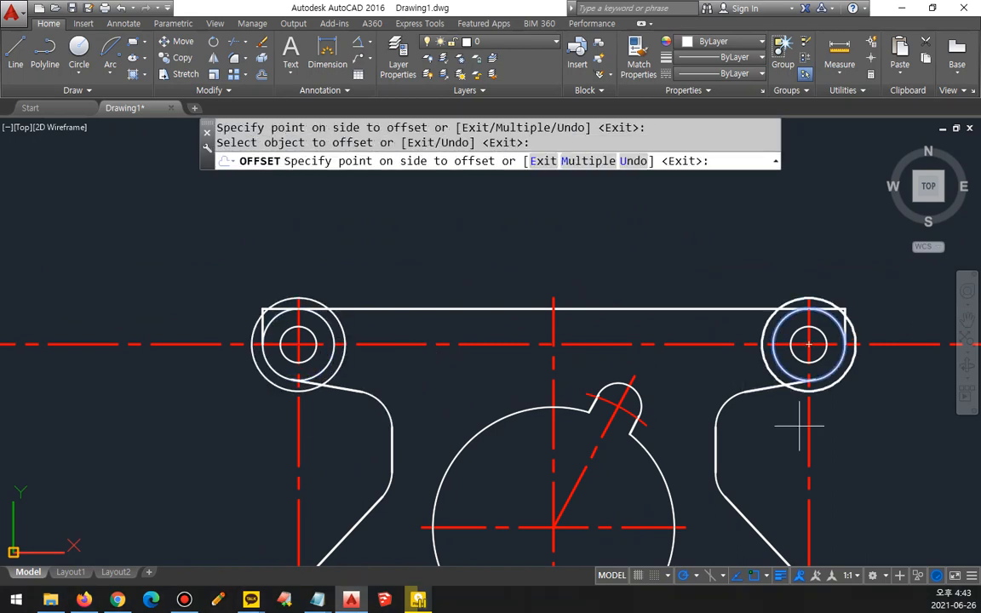
{"action": "left_click", "coordinate": [792, 420]}
{"action": "key", "text": "Return"}
Step: Trim the upper lugs' horizontal and vertical centerlines outside the two offset circles
{"action": "type", "text": "tr"}
{"action": "key", "text": "Return"}
{"action": "left_click", "coordinate": [836, 385]}
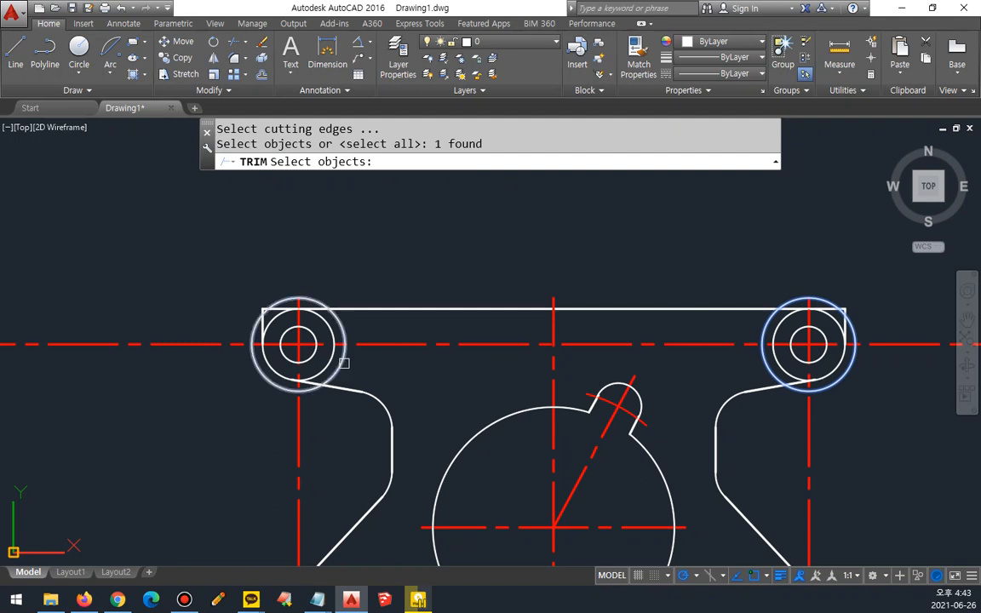
{"action": "left_click", "coordinate": [264, 311]}
{"action": "key", "text": "Return"}
{"action": "left_click", "coordinate": [303, 427]}
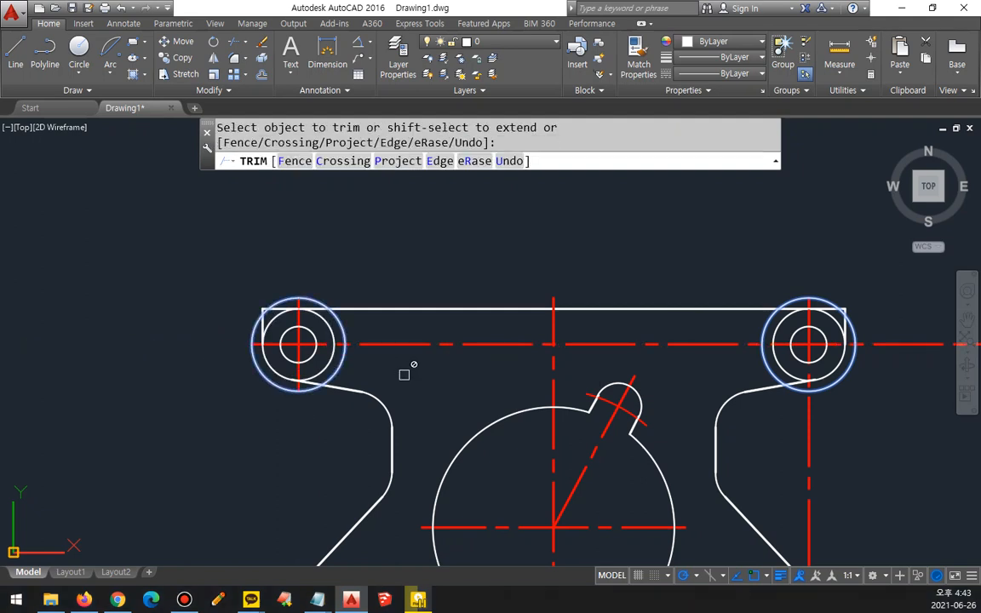
{"action": "left_click", "coordinate": [407, 348]}
{"action": "left_click", "coordinate": [812, 425]}
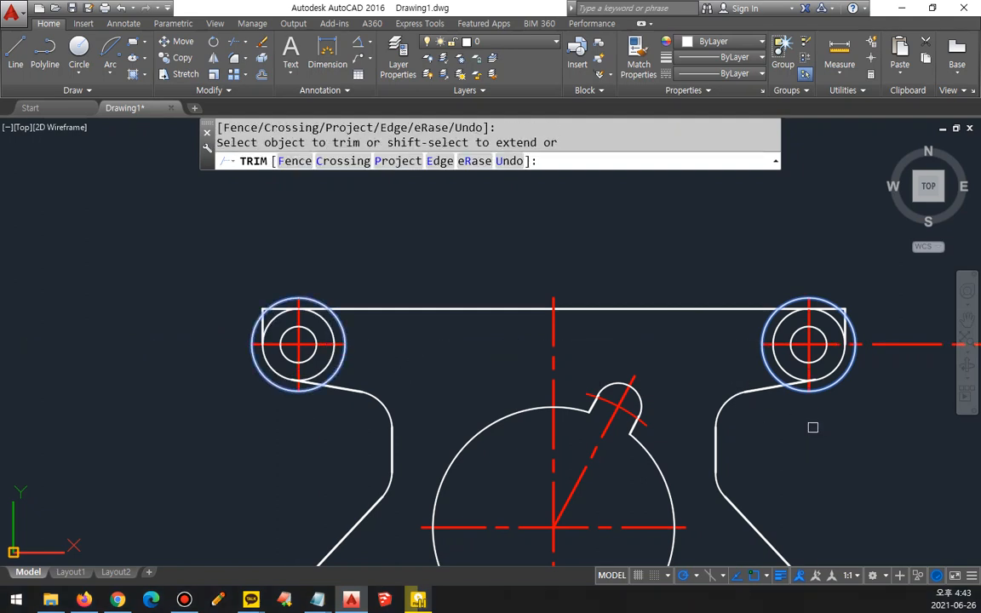
{"action": "key", "text": "Escape"}
Step: Erase the two offset circles around the upper-left and upper-right lugs
{"action": "left_click", "coordinate": [847, 364]}
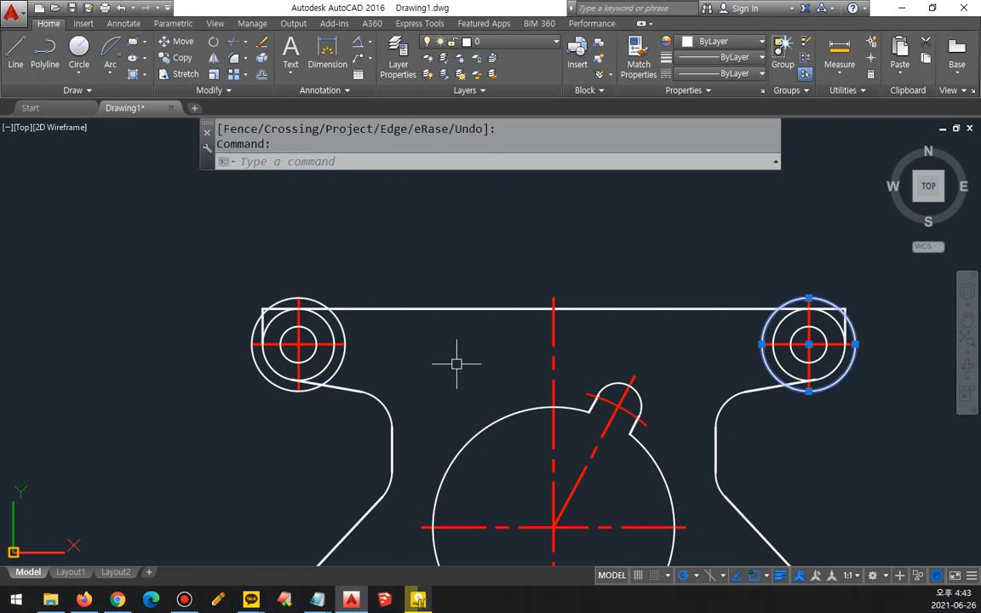
{"action": "left_click", "coordinate": [344, 372]}
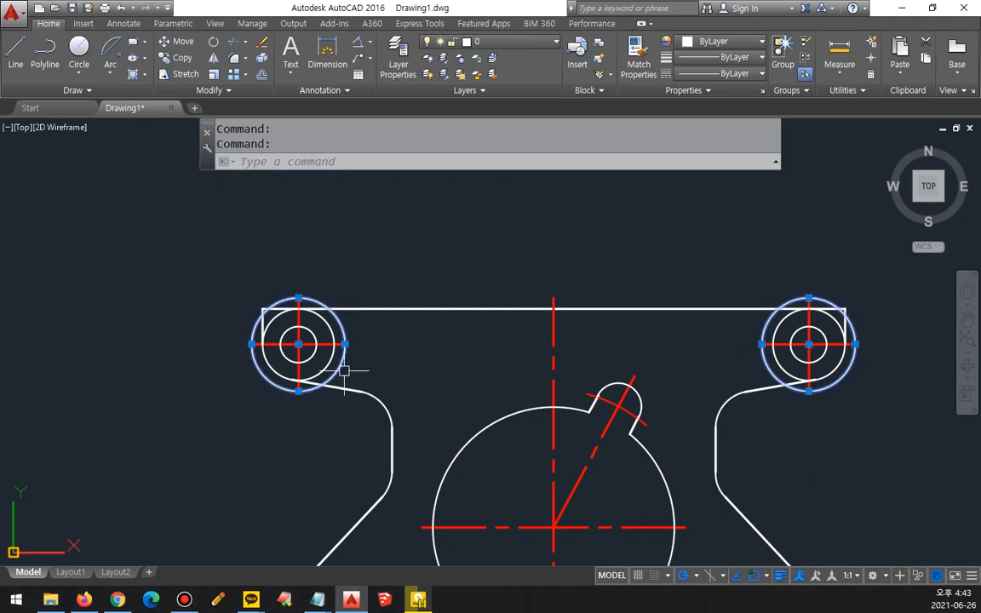
{"action": "type", "text": "e"}
{"action": "key", "text": "Return"}
{"action": "scroll", "coordinate": [372, 381], "scroll_direction": "down", "scroll_amount": 2}
{"action": "mouse_move", "coordinate": [437, 376]}
{"action": "middle_mouse_down"}
{"action": "mouse_move", "coordinate": [345, 273]}
{"action": "mouse_move", "coordinate": [345, 284]}
{"action": "middle_mouse_up"}
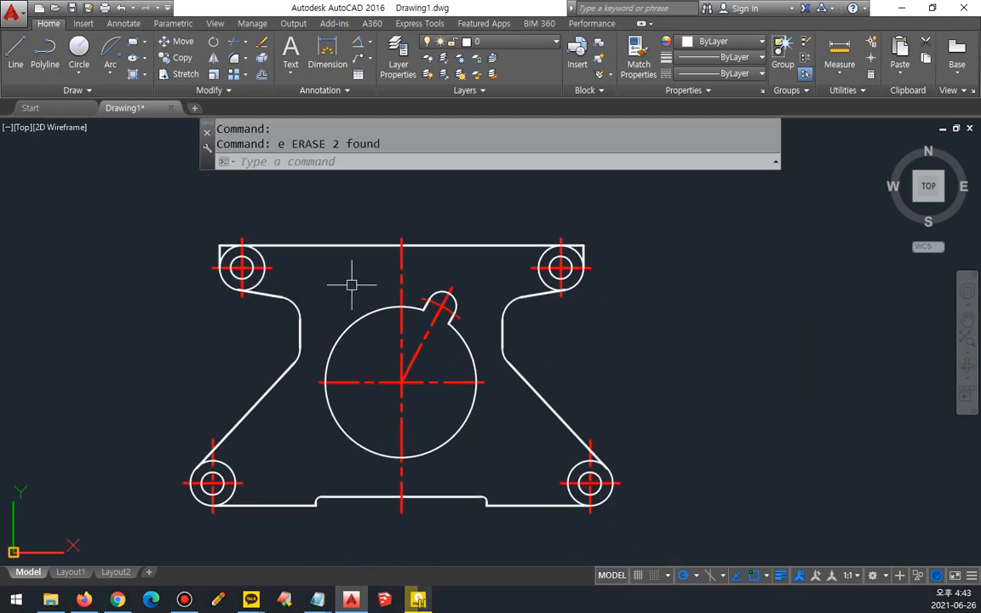
Step: Regenerate the drawing display
{"action": "type", "text": "re"}
{"action": "key", "text": "Return"}
{"action": "middle_click_drag", "start_coordinate": [589, 383], "coordinate": [598, 385]}
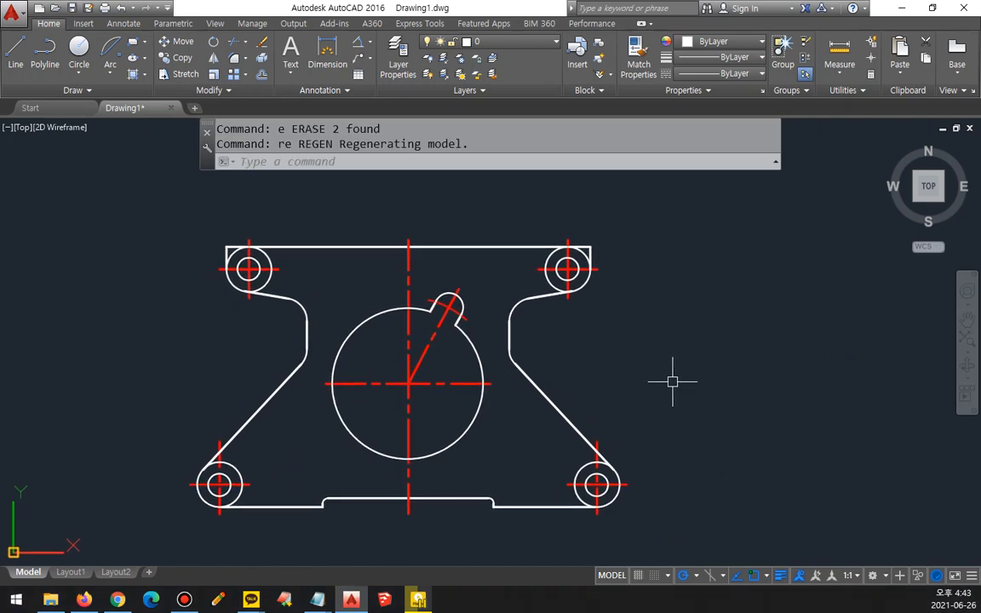
Step: Trim the upper lugs' outer circles inside the part and at the square corners, keeping only the lower outer arcs of the outline
{"action": "scroll", "coordinate": [237, 247], "scroll_direction": "up", "scroll_amount": 5}
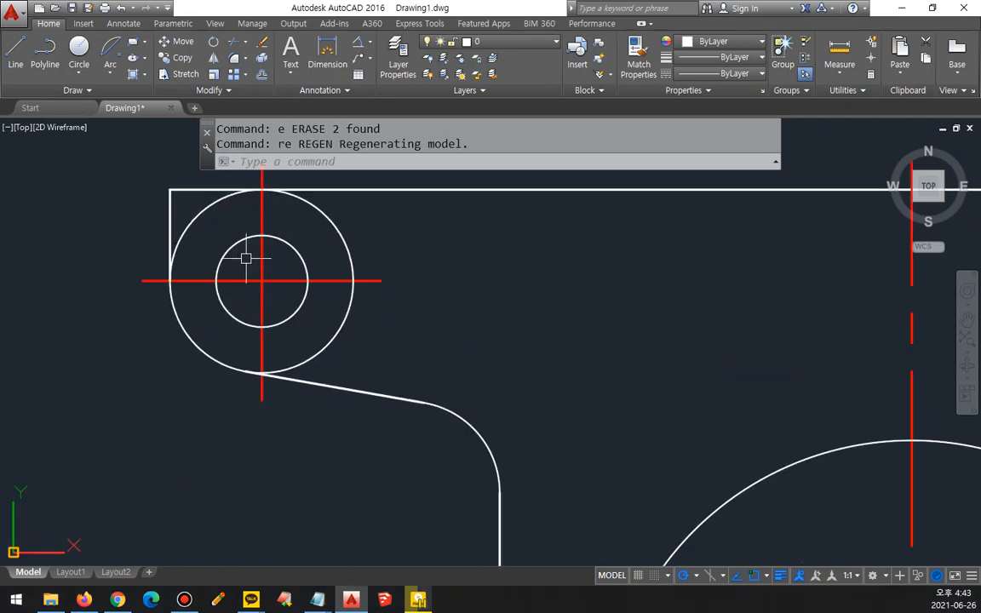
{"action": "type", "text": "tr"}
{"action": "key", "text": "Return"}
{"action": "key", "text": "Return"}
{"action": "left_click", "coordinate": [199, 209]}
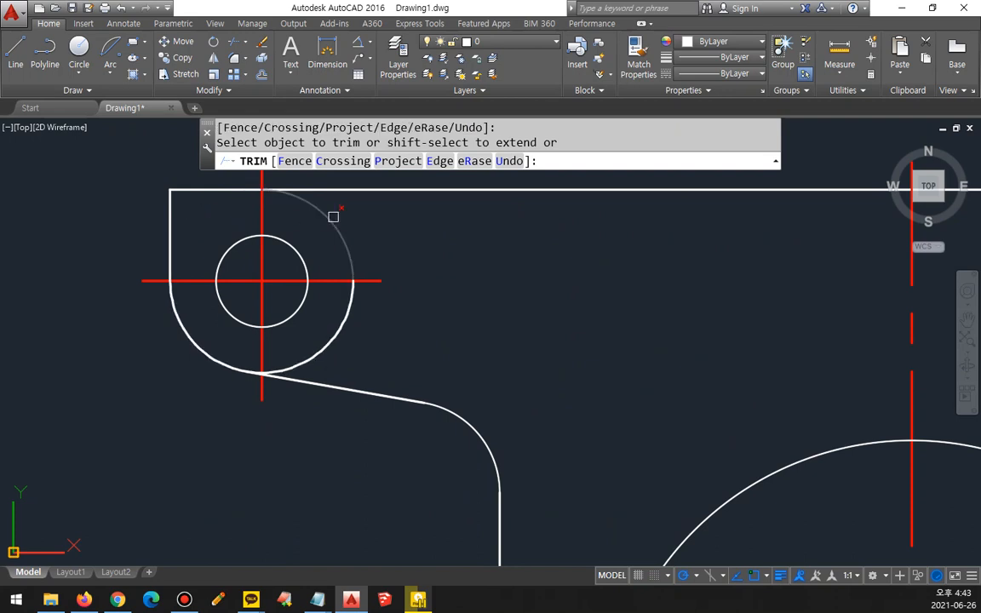
{"action": "middle_click_drag", "start_coordinate": [599, 320], "coordinate": [5, 339]}
{"action": "middle_click_drag", "start_coordinate": [557, 338], "coordinate": [7, 350]}
{"action": "left_click", "coordinate": [318, 360]}
{"action": "left_click", "coordinate": [310, 289]}
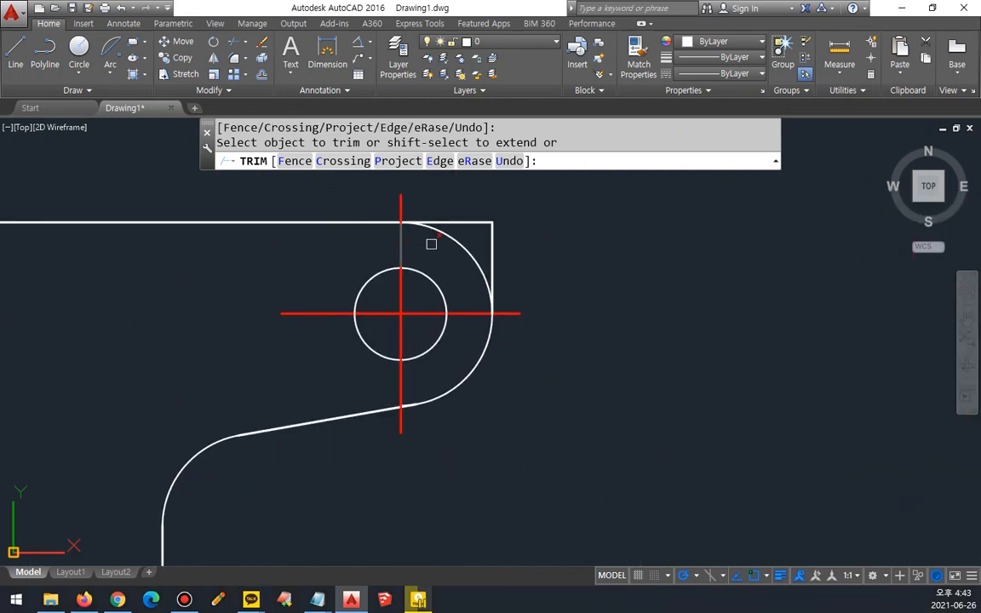
Step: Trim the leftover arc slivers beside the vertical centerlines where the upper lugs' arcs meet the slanted edges
{"action": "scroll", "coordinate": [401, 427], "scroll_direction": "up", "scroll_amount": 8}
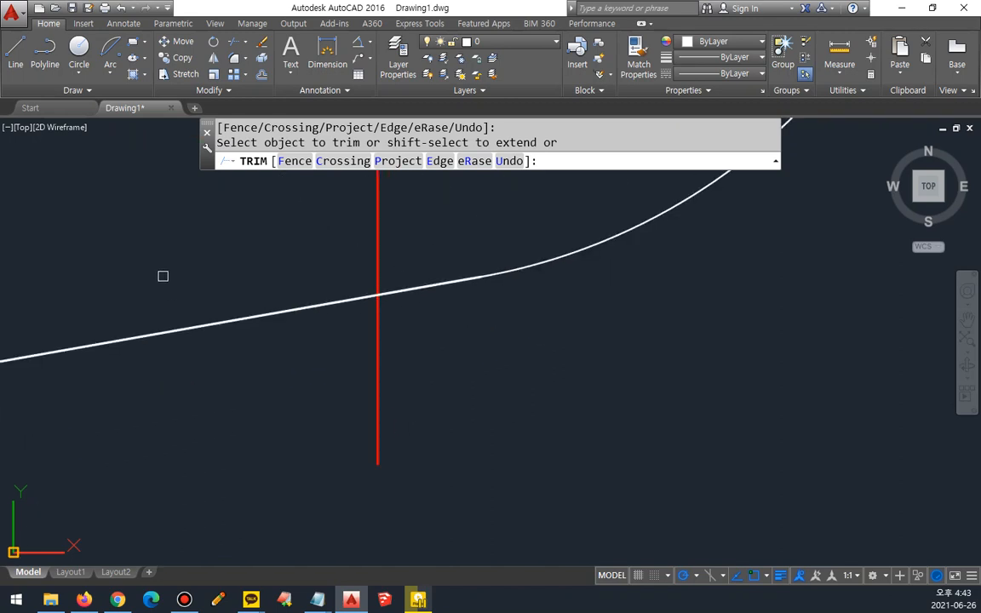
{"action": "scroll", "coordinate": [162, 276], "scroll_direction": "down", "scroll_amount": 7}
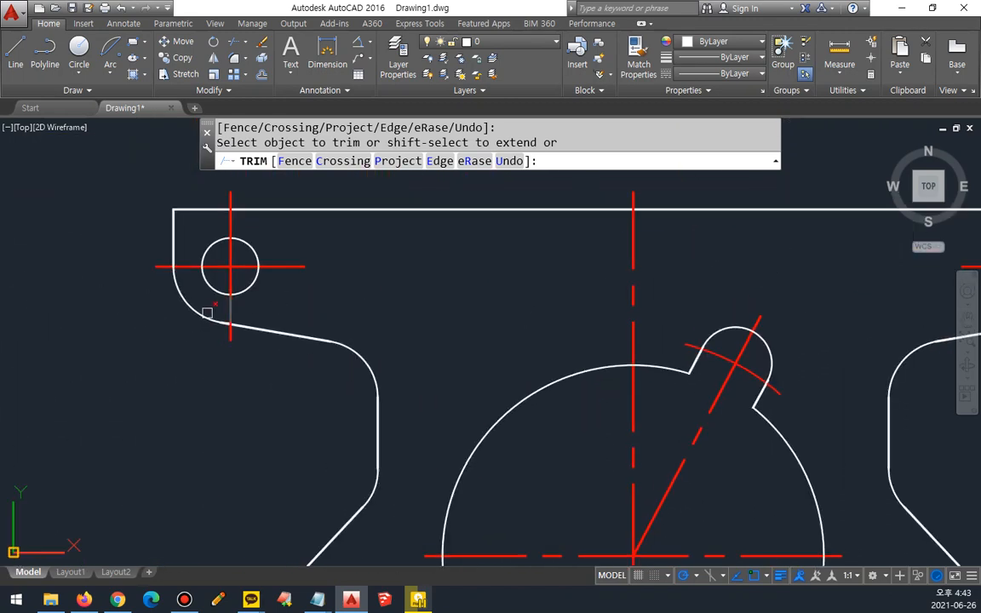
{"action": "scroll", "coordinate": [207, 313], "scroll_direction": "up", "scroll_amount": 8}
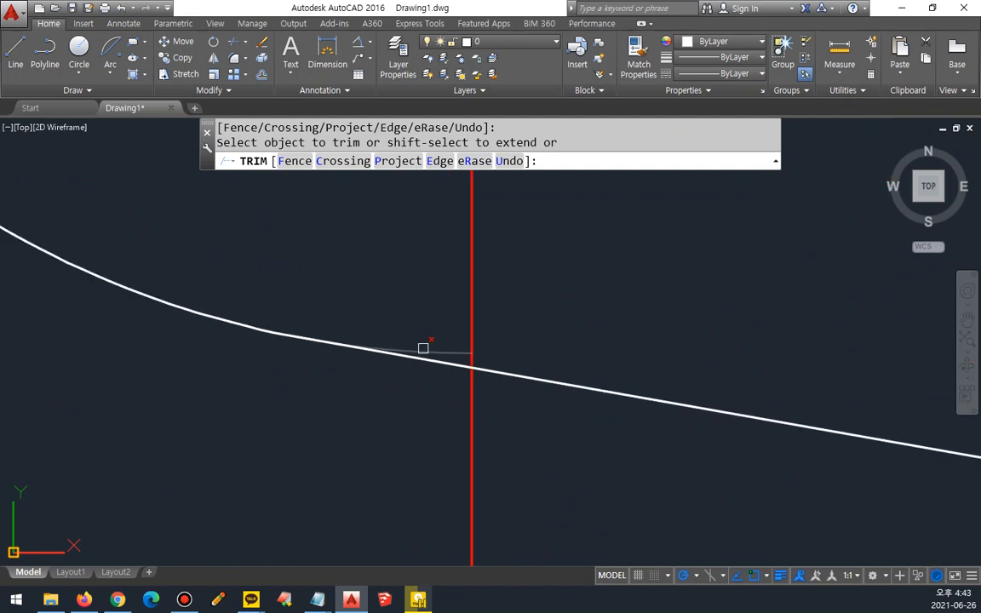
{"action": "left_click", "coordinate": [441, 348]}
{"action": "key", "text": "Return"}
{"action": "scroll", "coordinate": [439, 347], "scroll_direction": "down", "scroll_amount": 8}
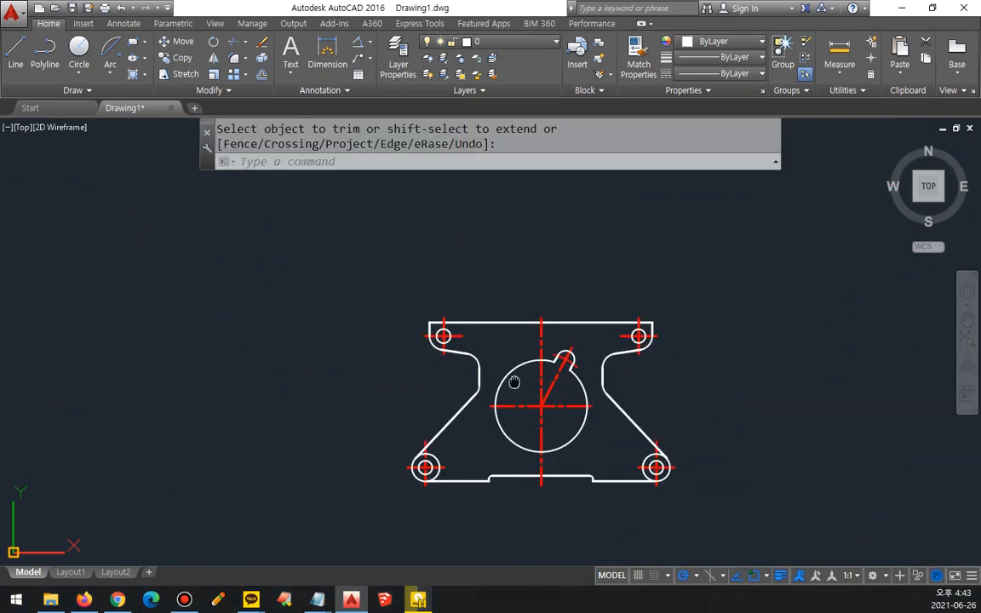
Step: Trim the inner portions of the lower-left and lower-right lugs' outer circles, leaving only the arcs that form the part outline
{"action": "scroll", "coordinate": [362, 435], "scroll_direction": "up", "scroll_amount": 4}
{"action": "middle_click_drag", "start_coordinate": [365, 461], "coordinate": [307, 390]}
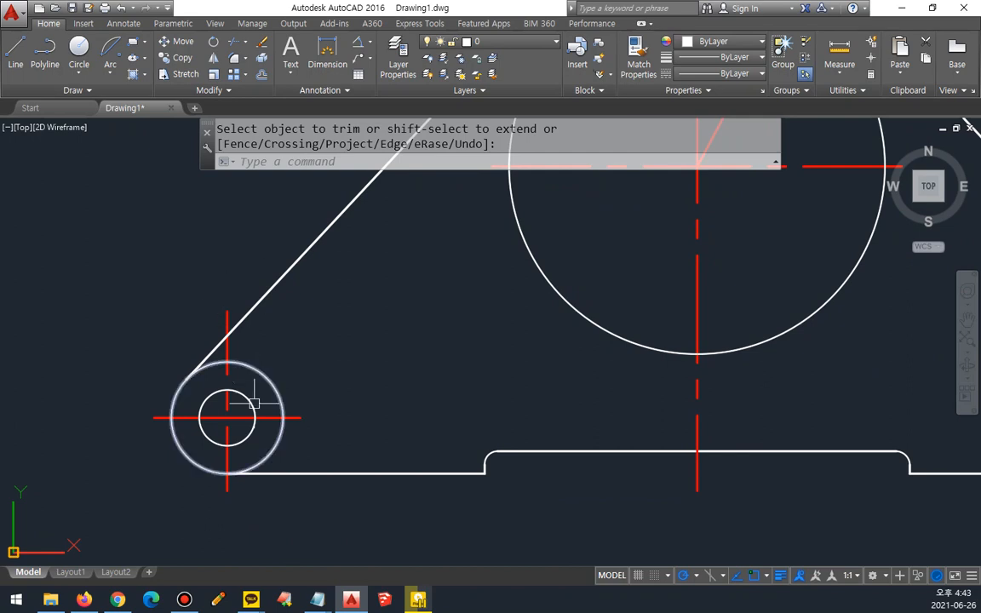
{"action": "key", "text": "Return"}
{"action": "key", "text": "Return"}
{"action": "left_click", "coordinate": [274, 441]}
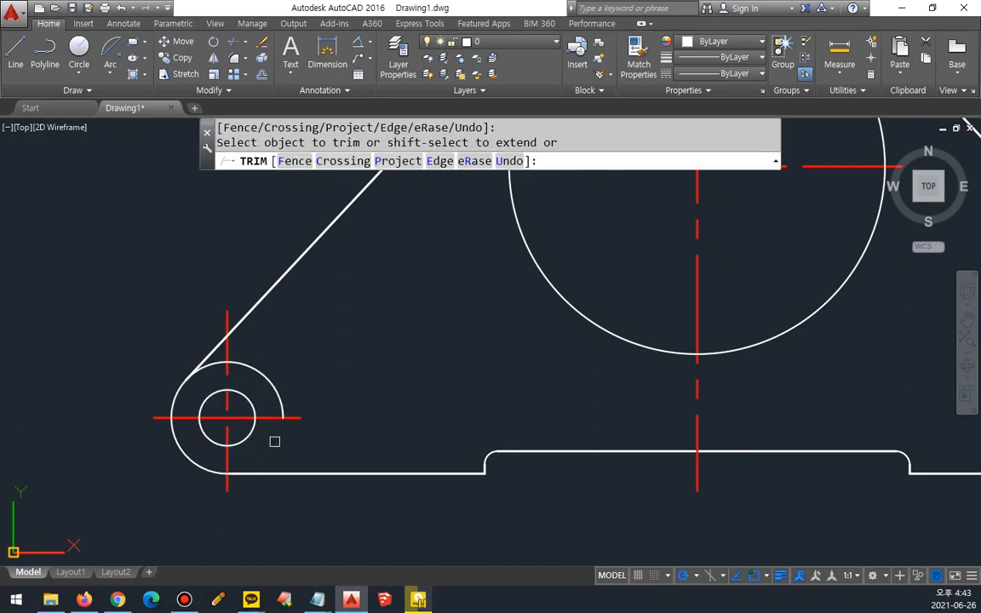
{"action": "middle_click_drag", "start_coordinate": [239, 371], "coordinate": [4, 374]}
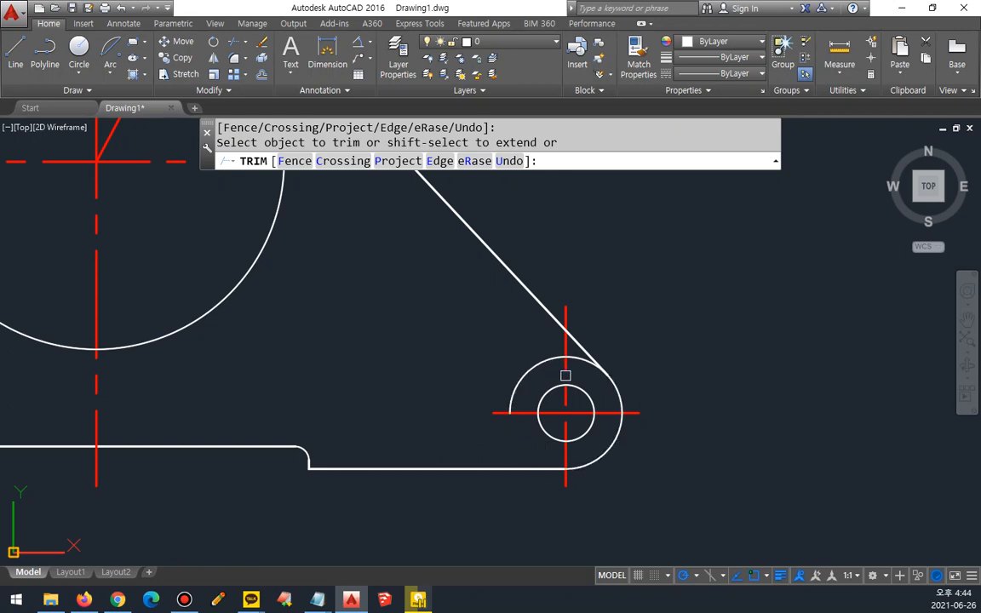
{"action": "key", "text": "Return"}
{"action": "scroll", "coordinate": [579, 383], "scroll_direction": "down", "scroll_amount": 4}
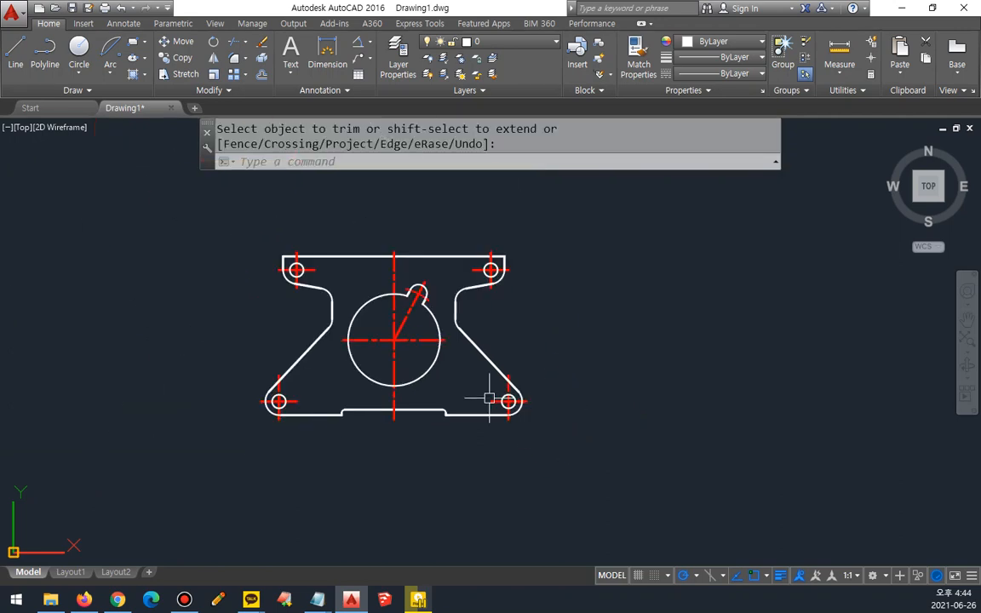
{"action": "middle_click_drag", "start_coordinate": [415, 390], "coordinate": [472, 432]}
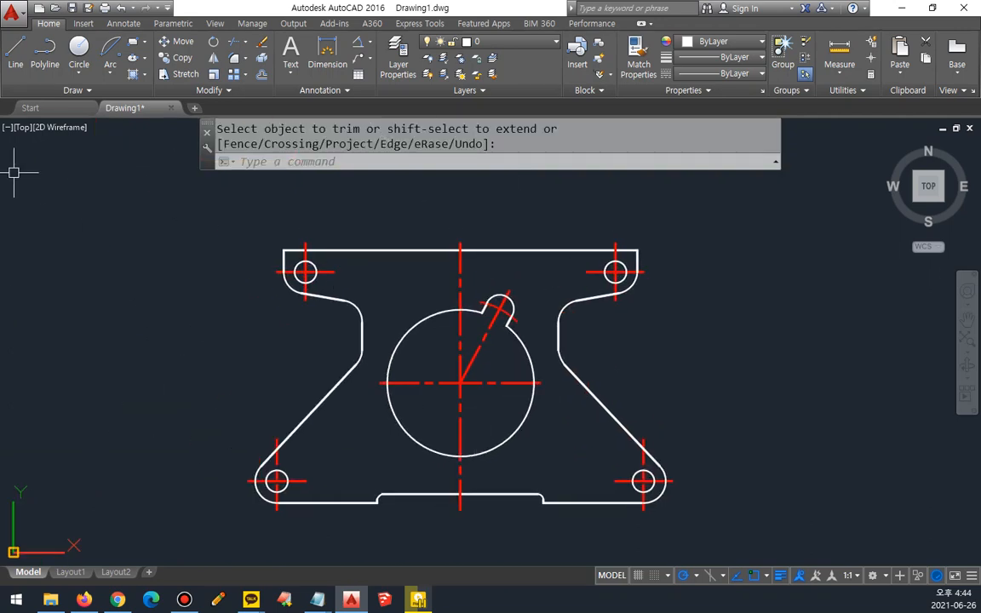